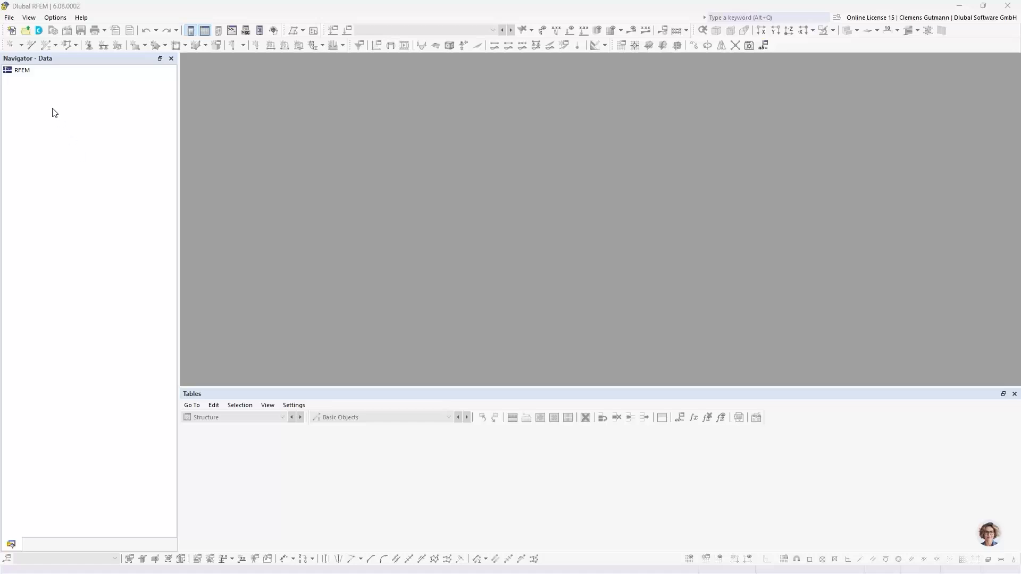
right_click(25, 76)
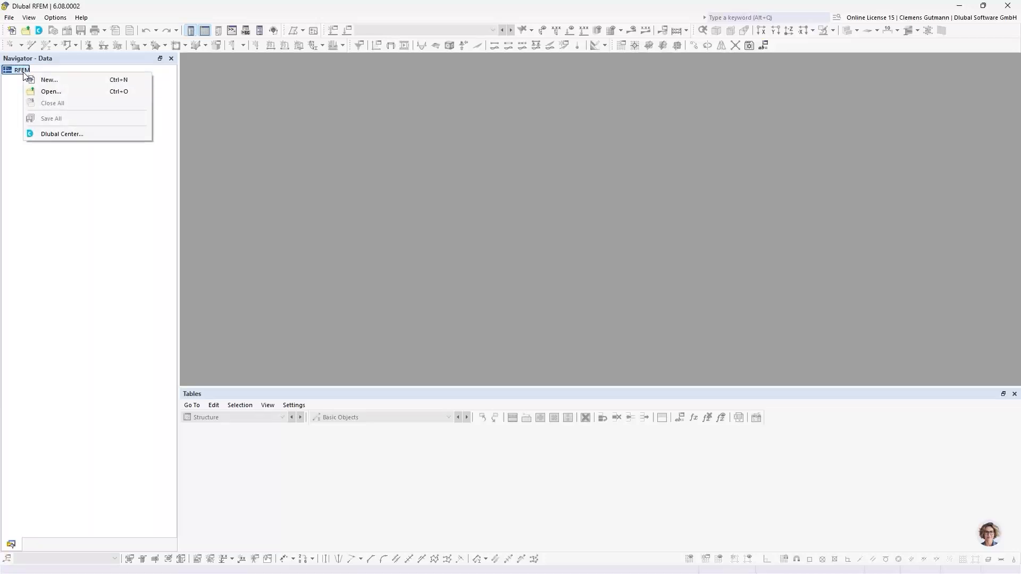
click(17, 85)
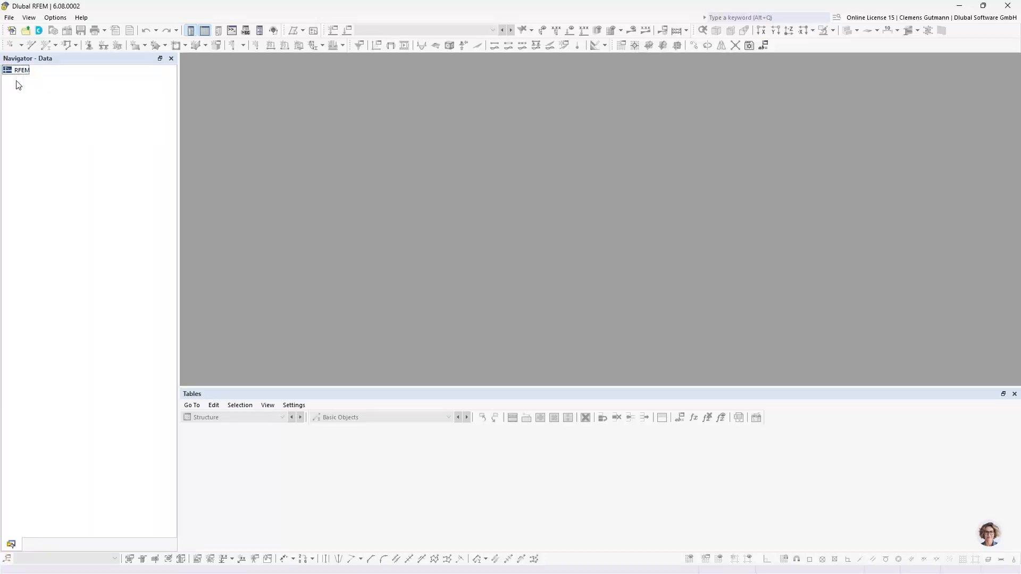
click(10, 19)
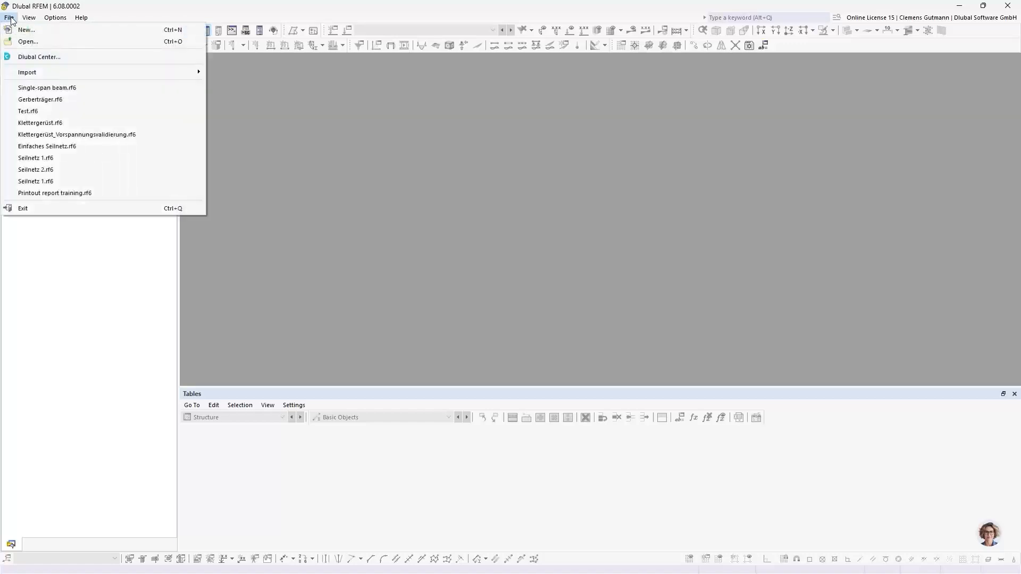
click(11, 21)
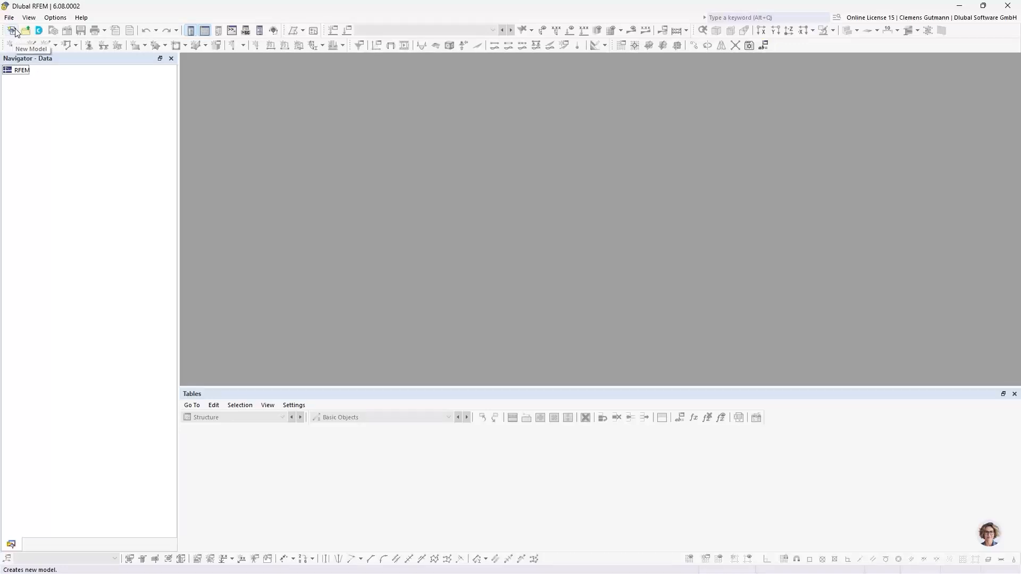
Create a new blank model named "Single-span beam" with the model type 2D | XZ | Plane Stress.
click(12, 30)
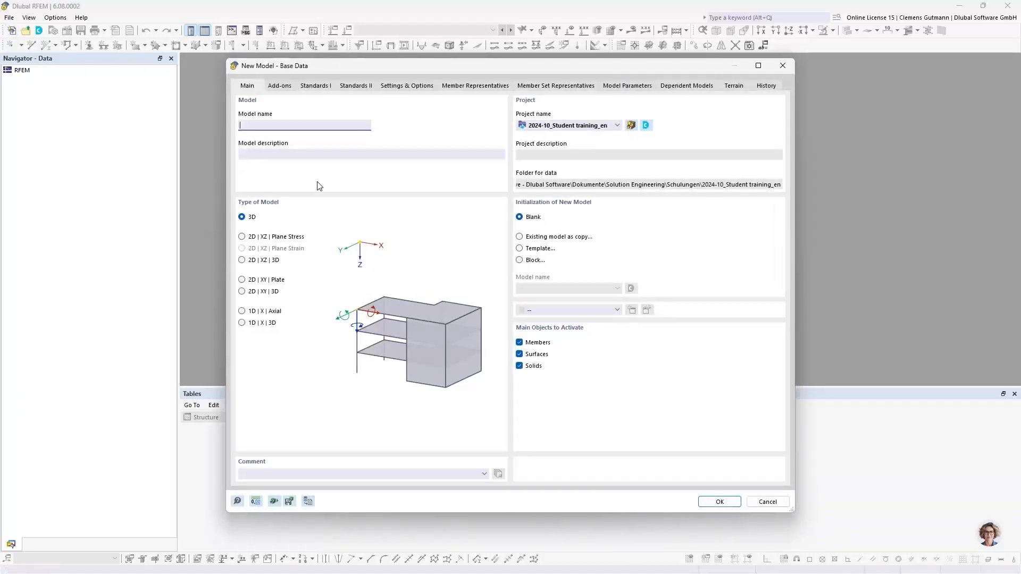
drag(368, 66, 343, 64)
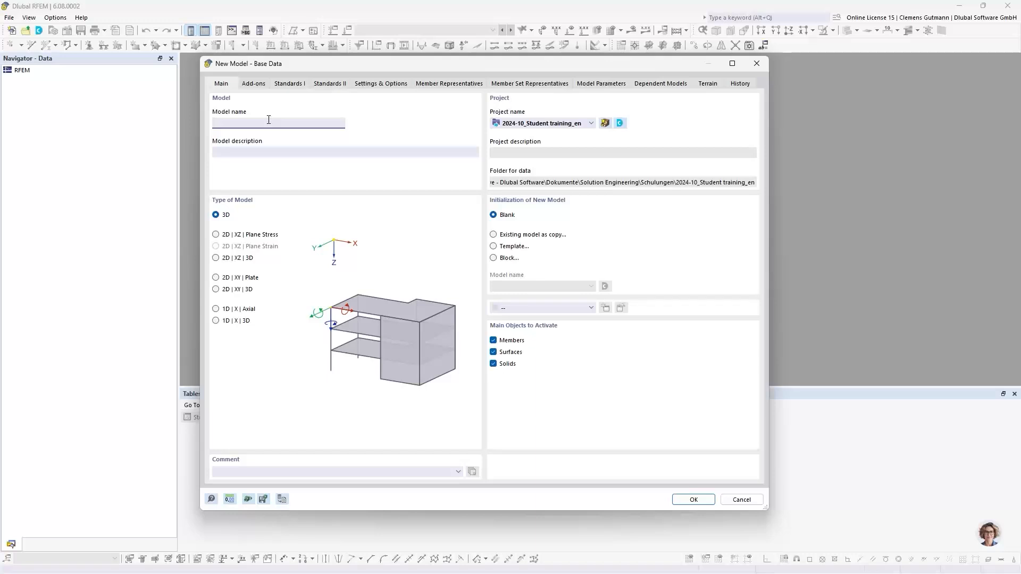
text(Single-span beam)
key(Tab)
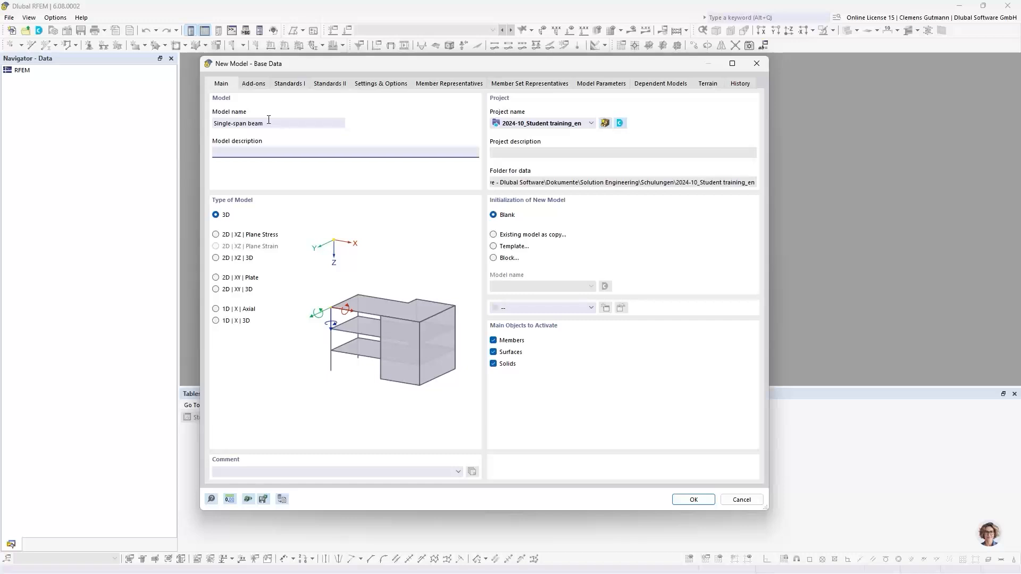
click(217, 238)
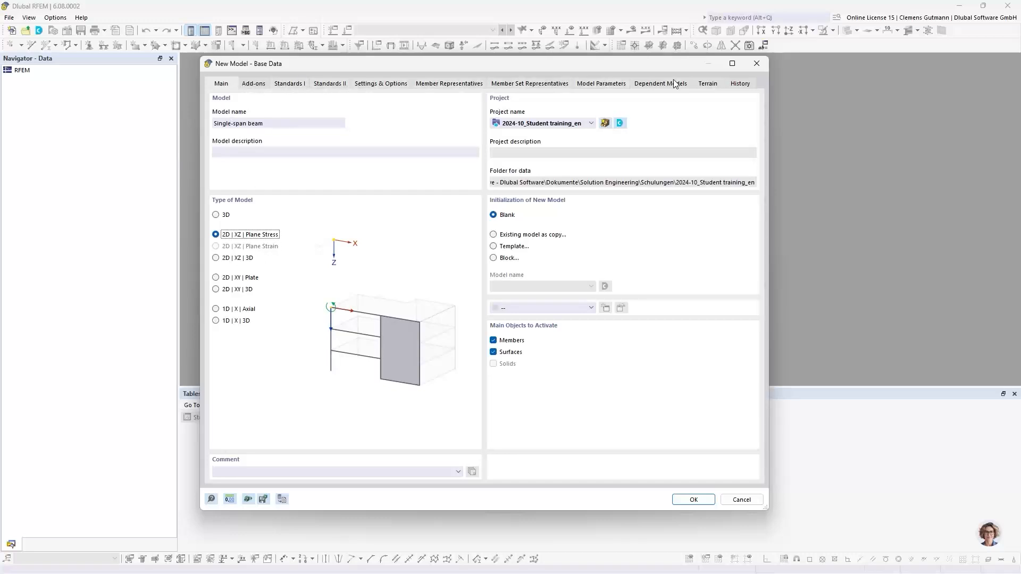
click(253, 85)
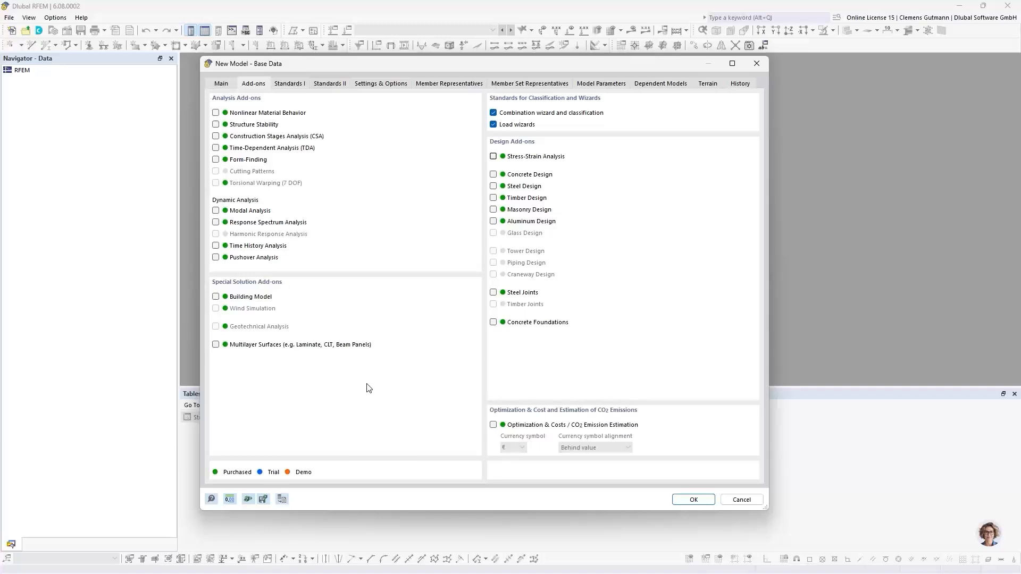
click(694, 501)
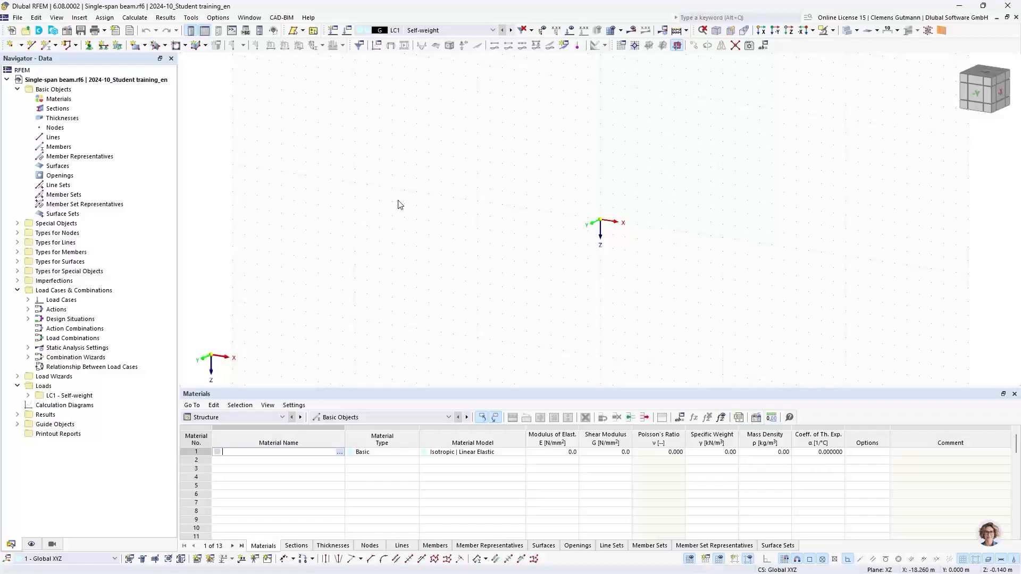
Enlarge the model workspace by reducing the height of the materials table, and examine the empty work plane from different angles.
middle_drag(684, 236, 558, 250)
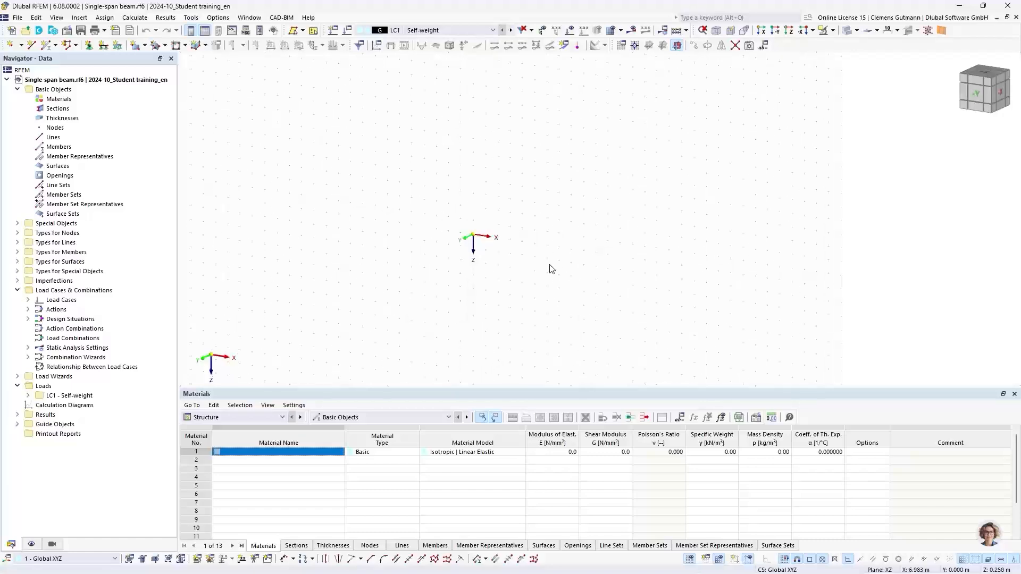
ctrl+middle_drag(503, 339, 554, 271)
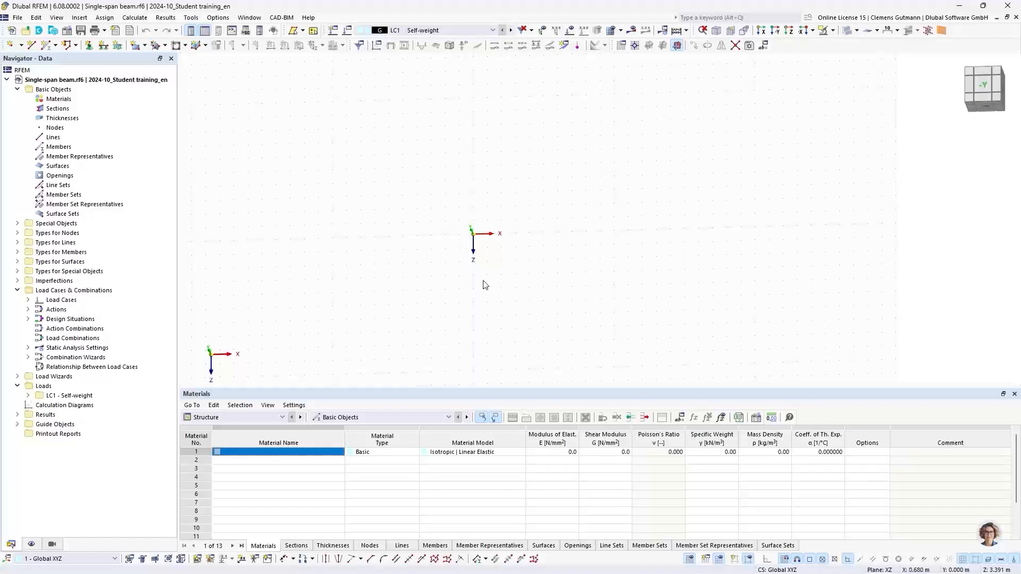
drag(472, 388, 473, 438)
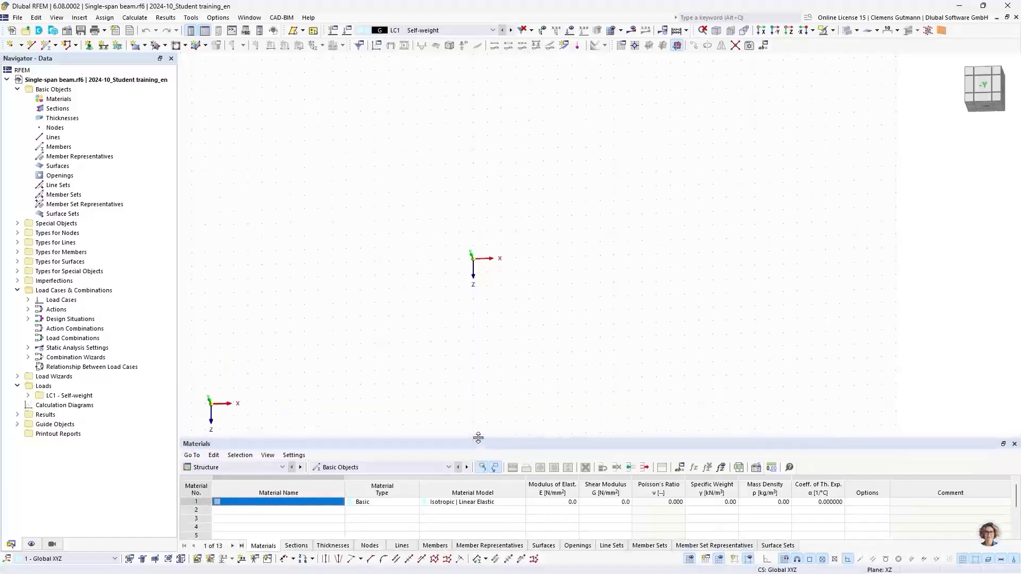
ctrl+middle_drag(366, 404, 381, 281)
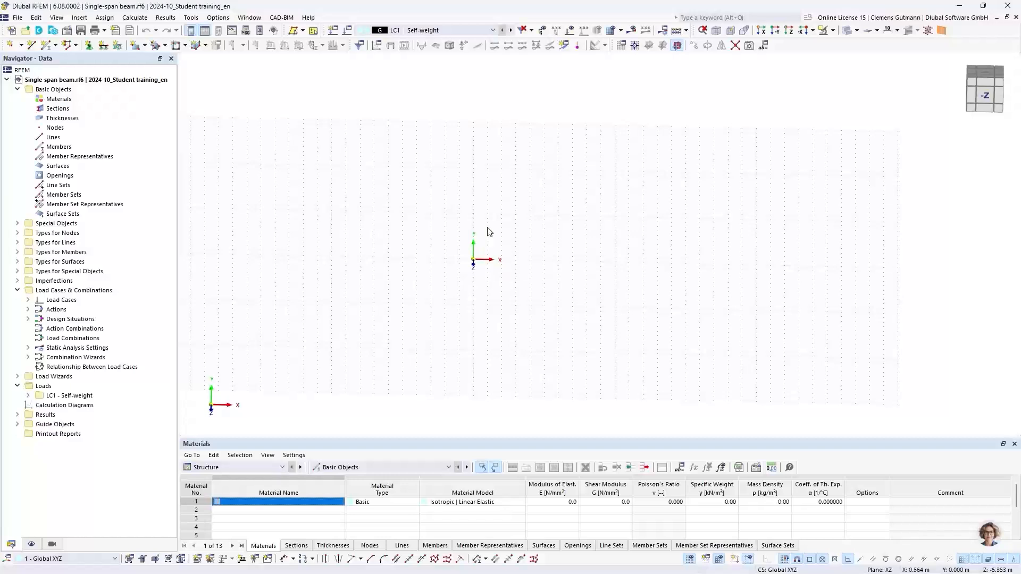
middle_drag(500, 219, 540, 261)
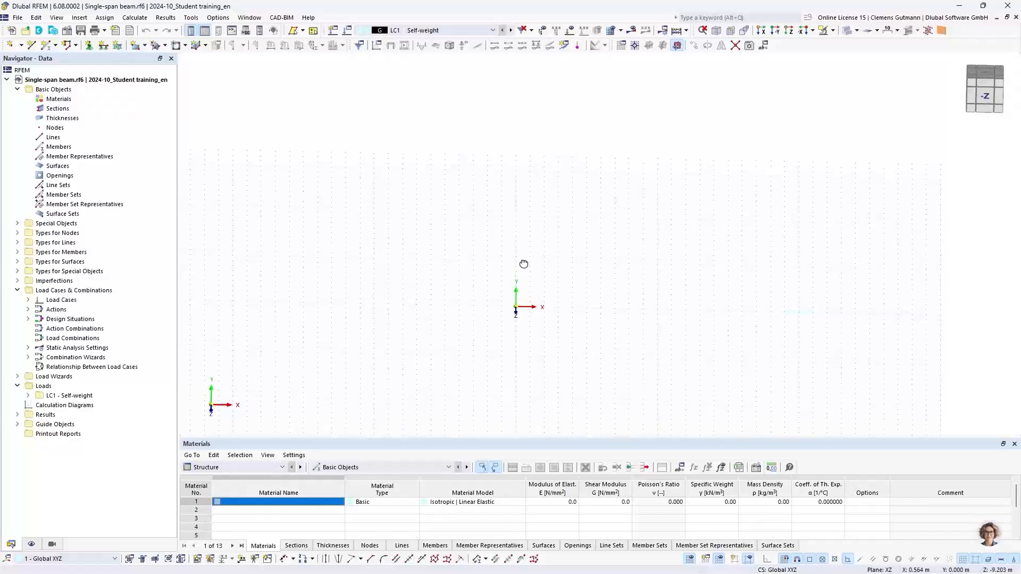
ctrl+middle_drag(525, 264, 523, 286)
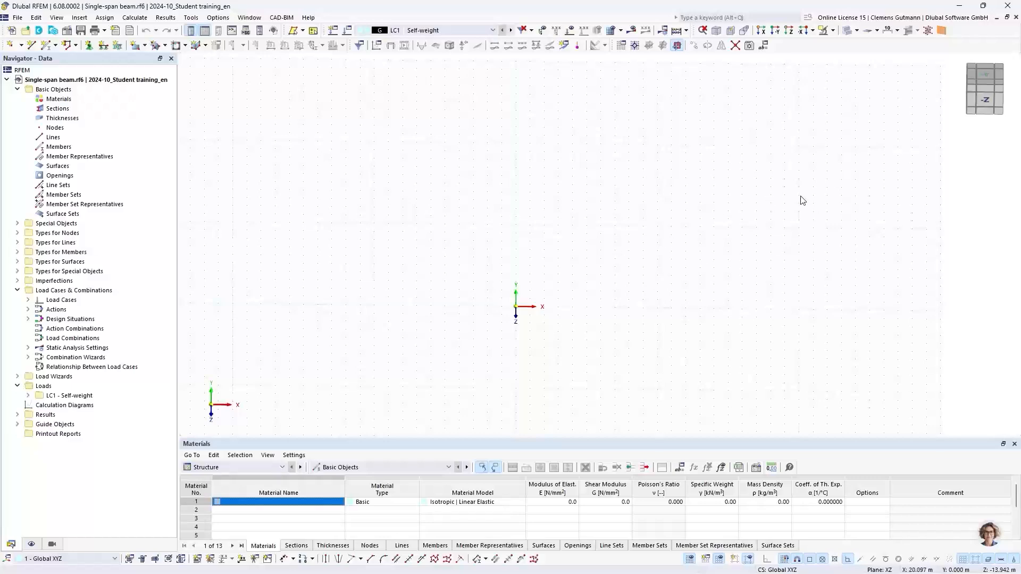
Orient the workspace to the -Y view and shift the origin to leave more room along positive X.
click(989, 91)
mouse_move(990, 94)
mouse_down()
mouse_move(988, 118)
mouse_move(997, 82)
mouse_move(1008, 93)
mouse_up()
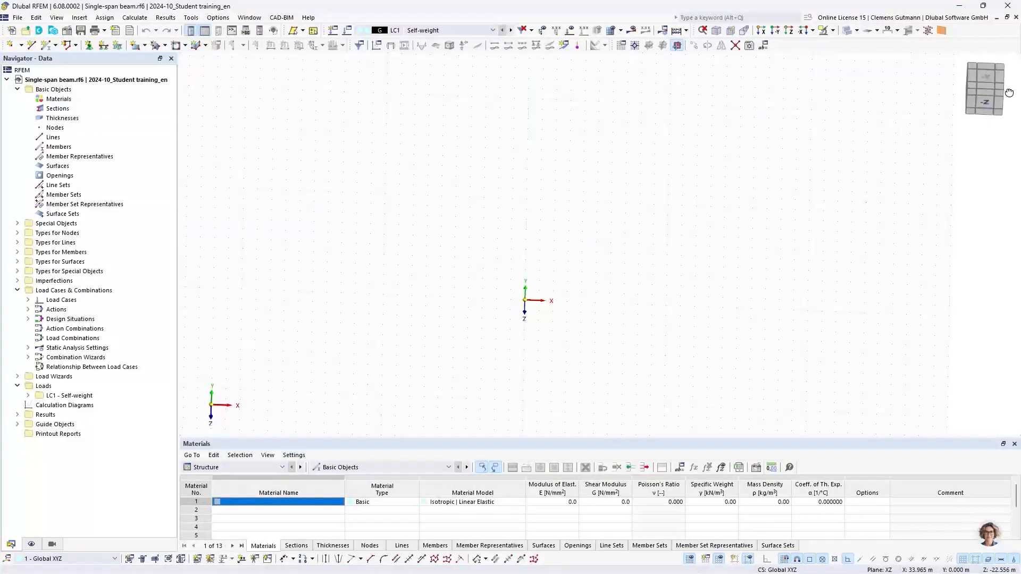
click(984, 75)
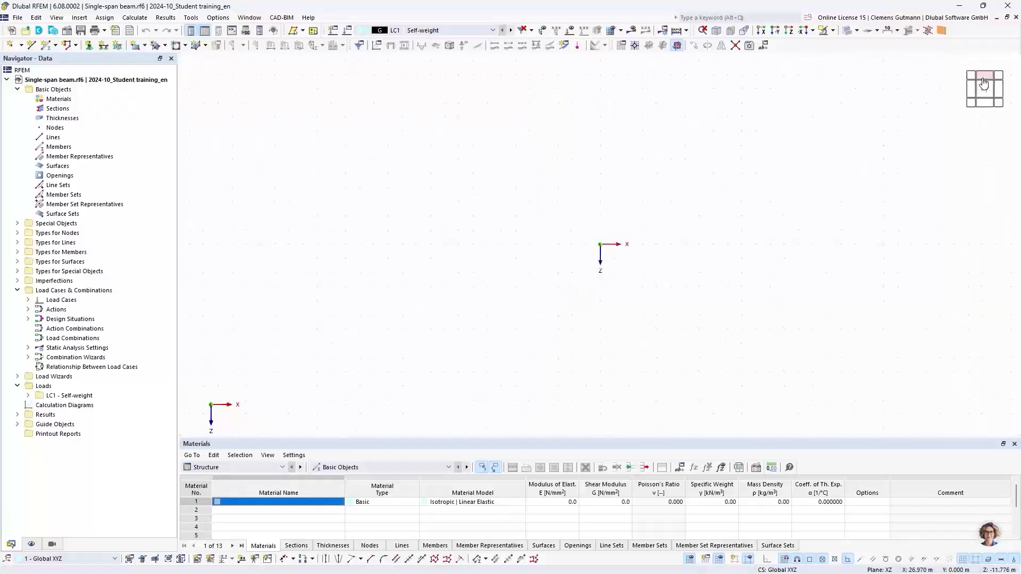
click(991, 75)
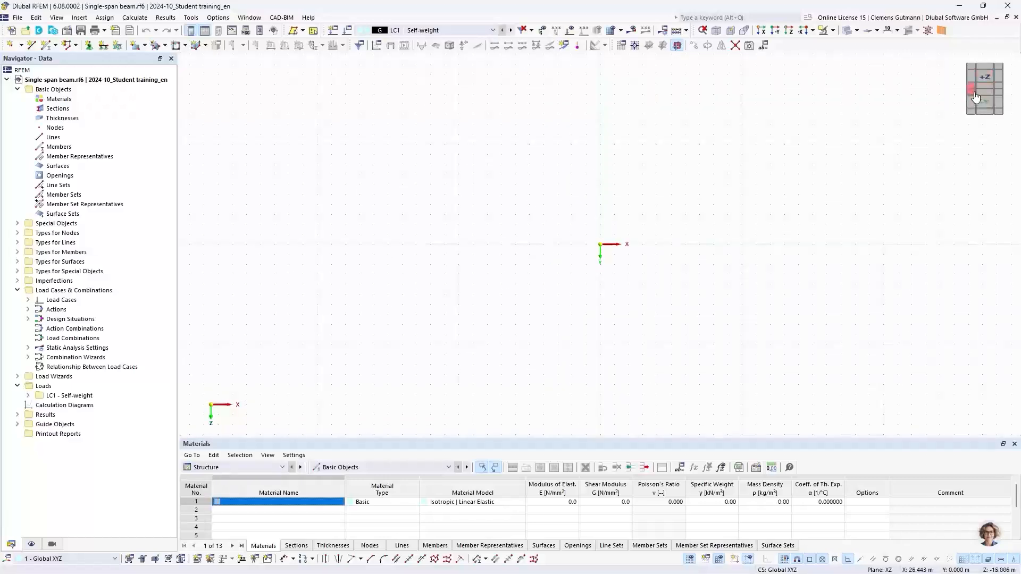
click(975, 93)
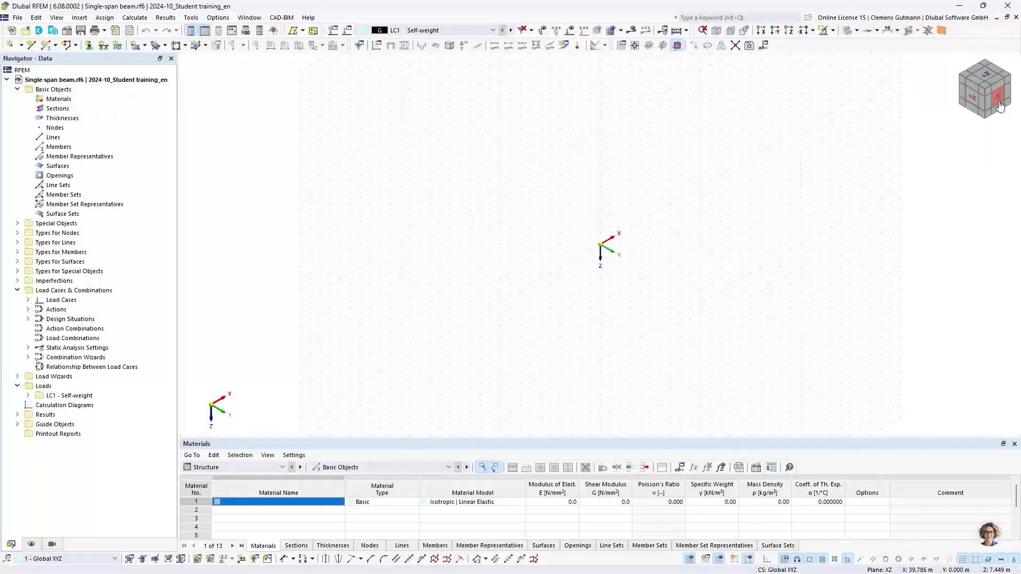
click(999, 105)
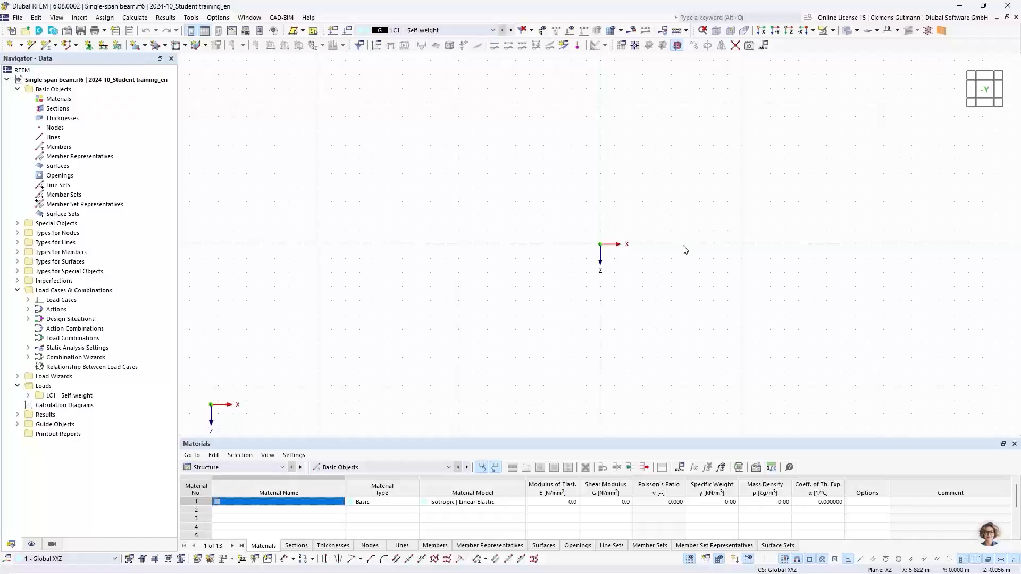
middle_drag(685, 250, 497, 219)
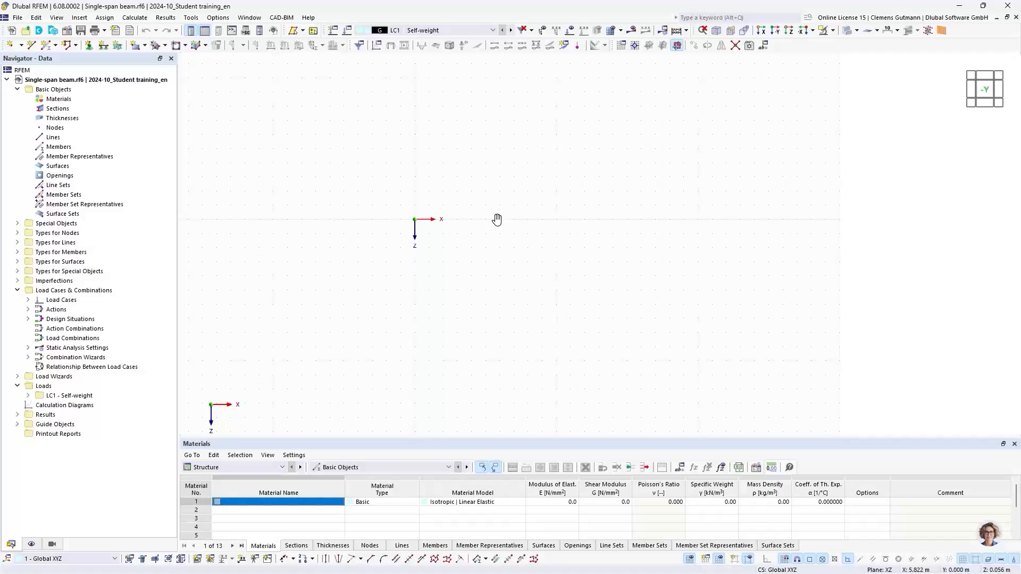
Start a new material, open the material library for it and clear all library filters.
right_click(59, 101)
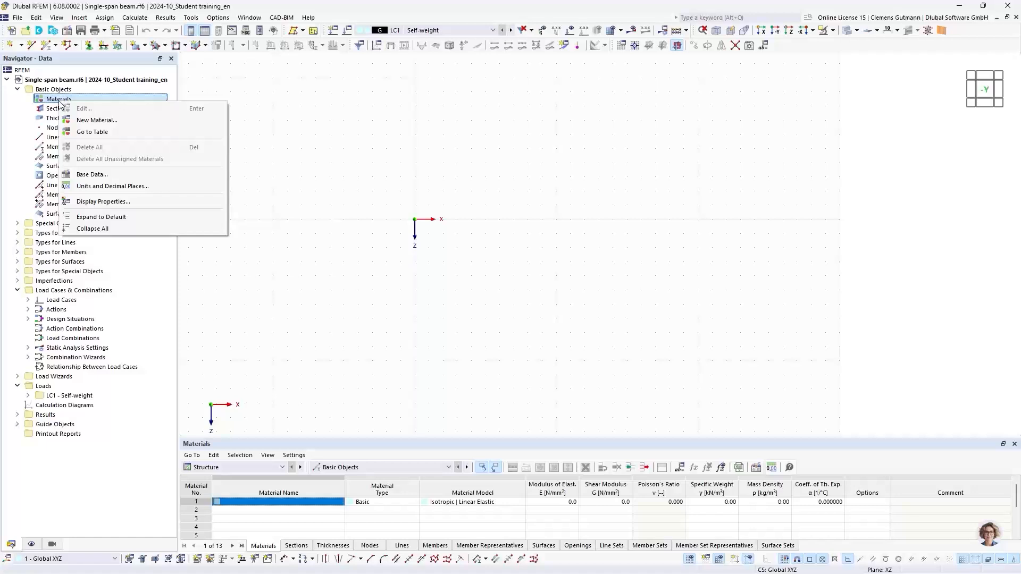
click(77, 121)
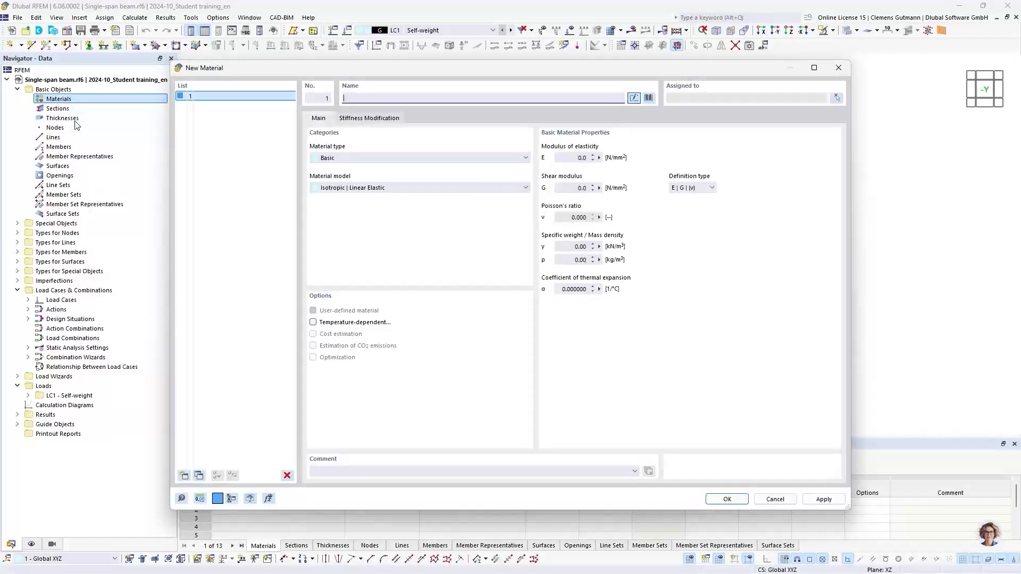
mouse_move(325, 72)
mouse_down()
mouse_move(311, 69)
mouse_move(326, 74)
mouse_up()
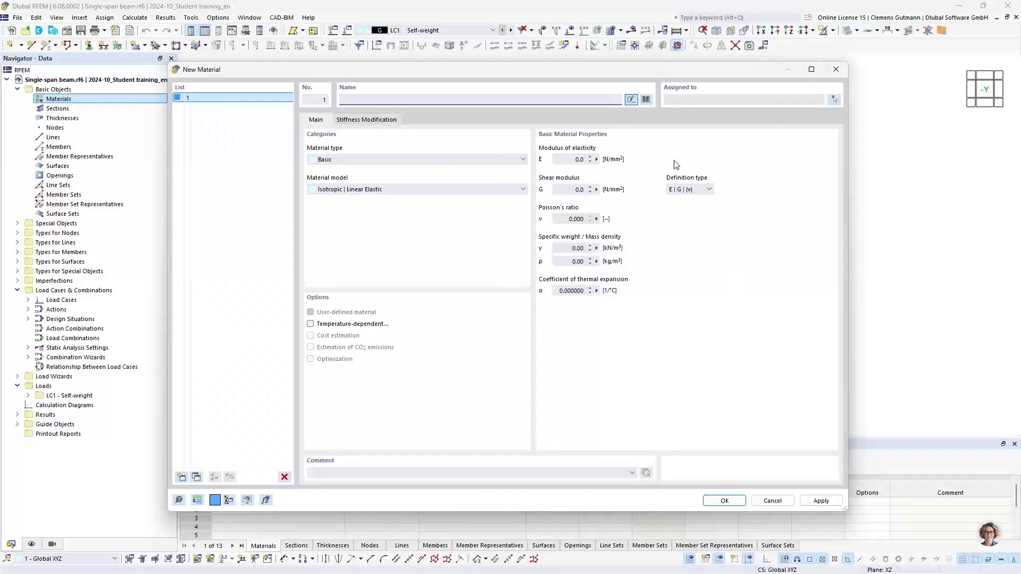
click(646, 101)
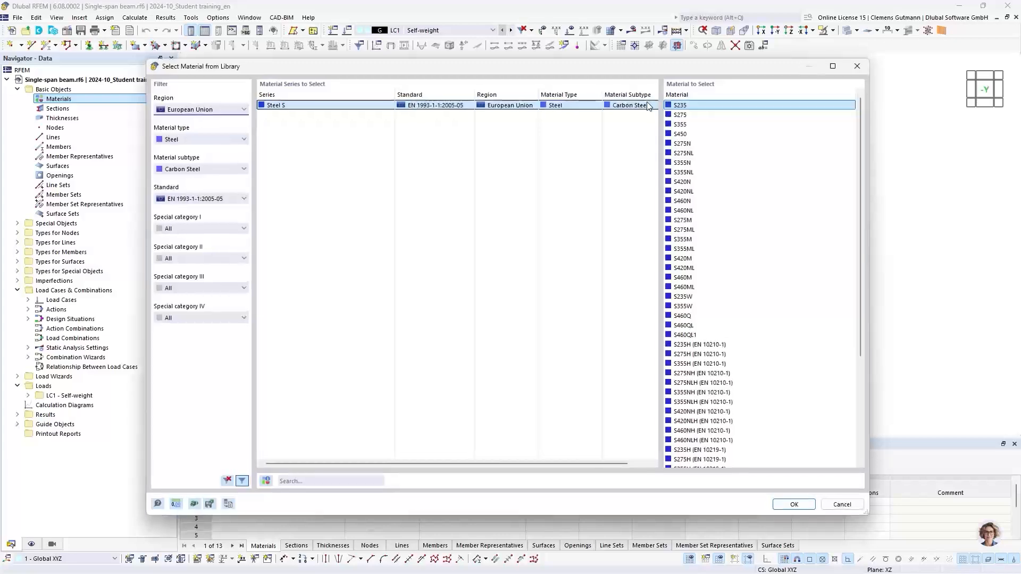
click(228, 481)
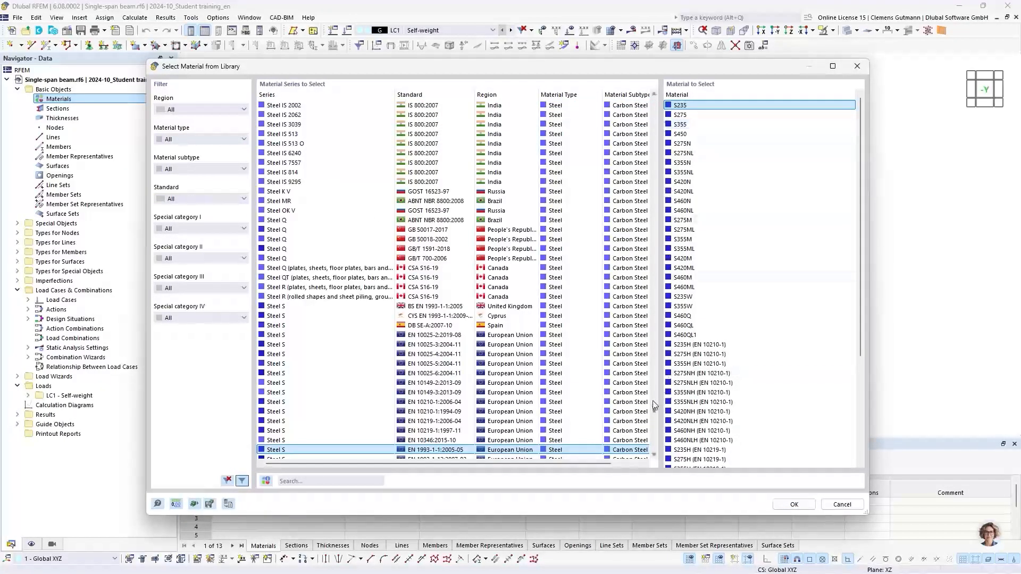
drag(651, 411, 659, 118)
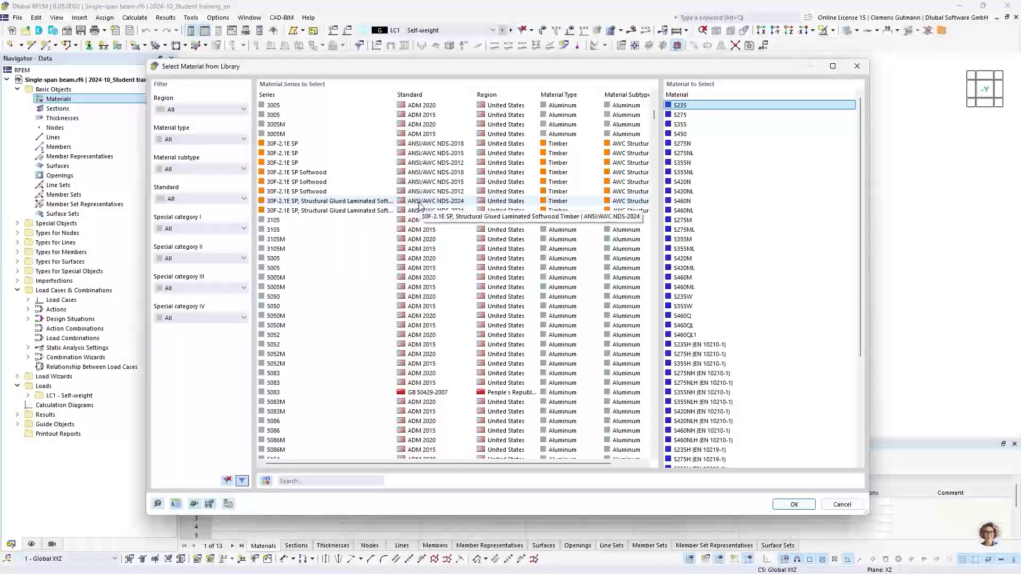
Filter the material library by region European Union, type Steel, subtype Carbon Steel and standard EN 1993-1-1:2005-05.
click(201, 110)
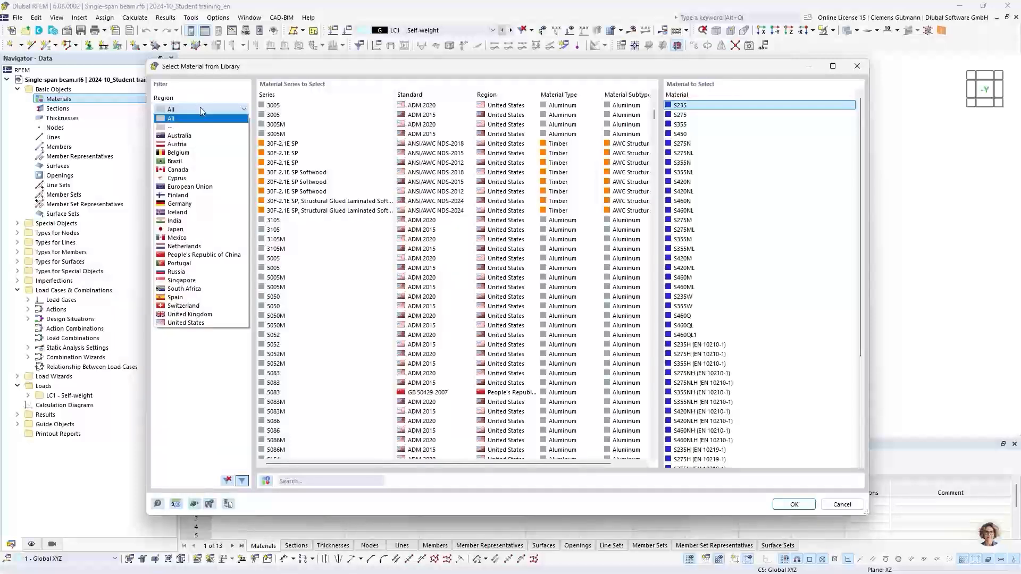
click(208, 187)
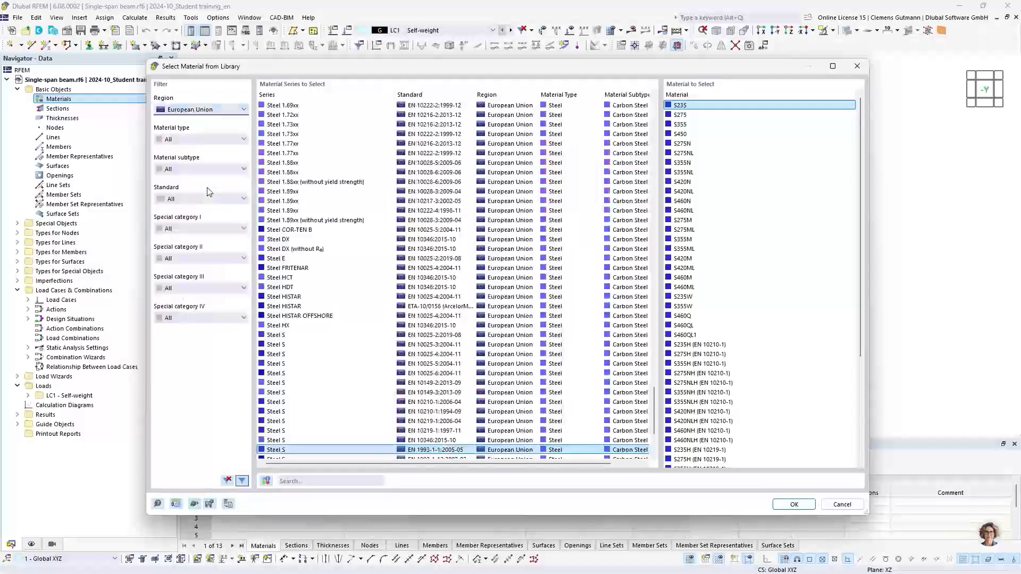
click(218, 139)
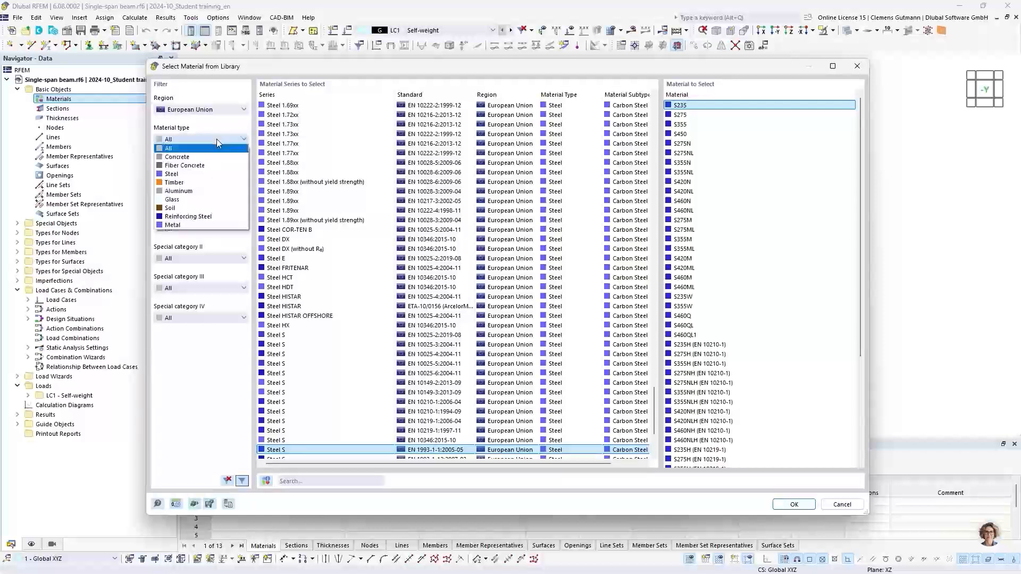
click(186, 174)
click(187, 171)
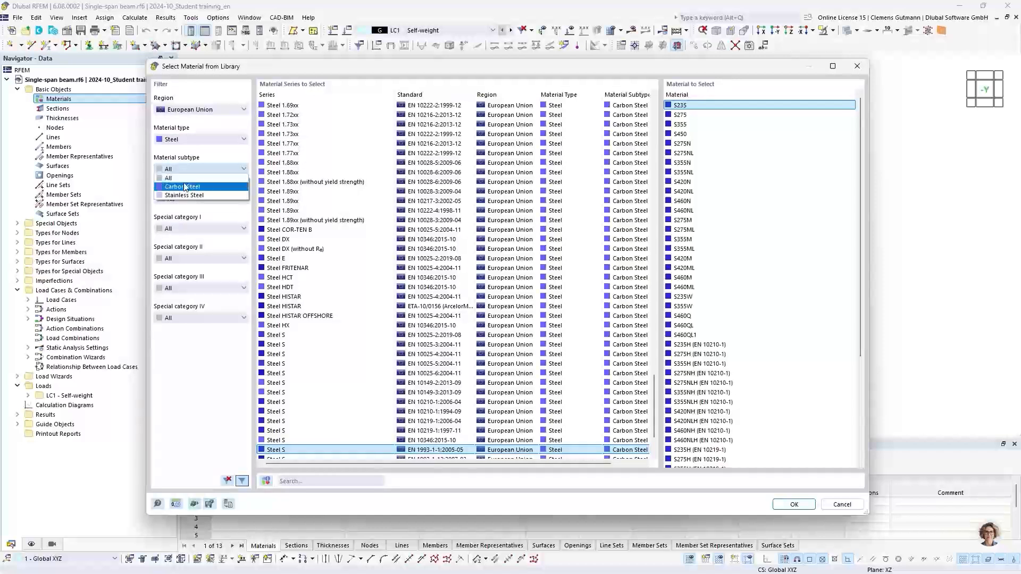
click(189, 184)
click(189, 200)
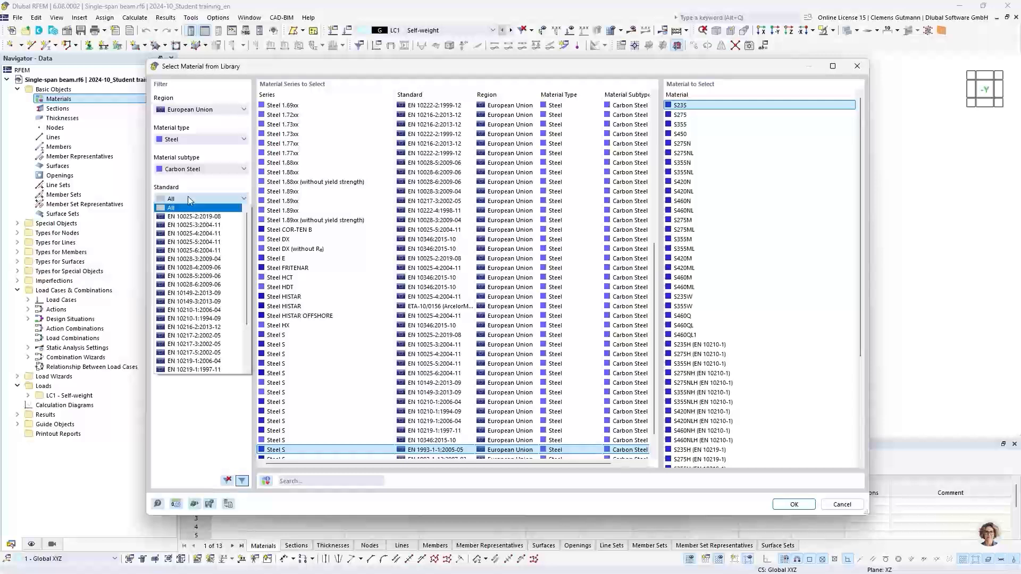
scroll(192, 276, down, 3)
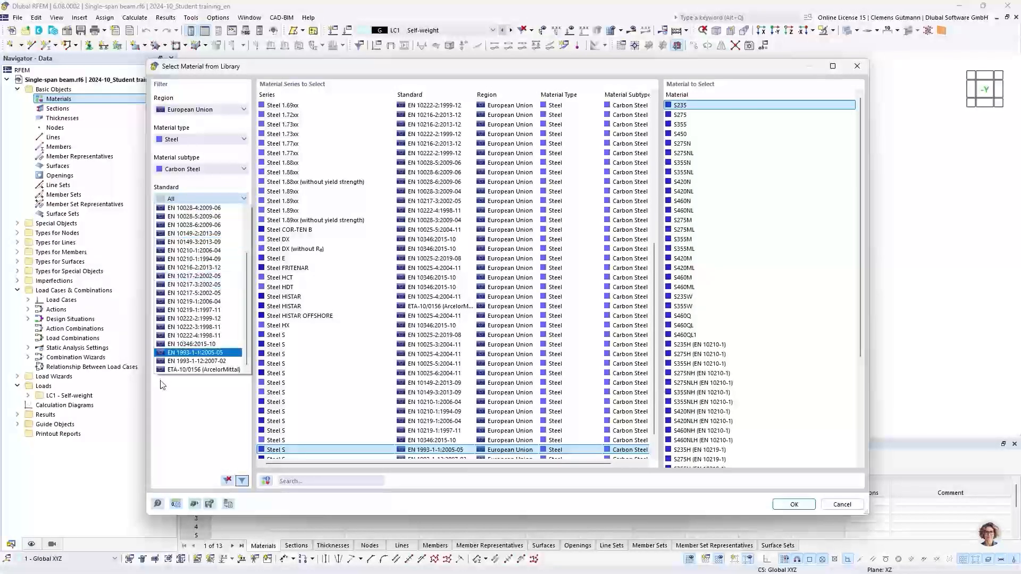
click(195, 353)
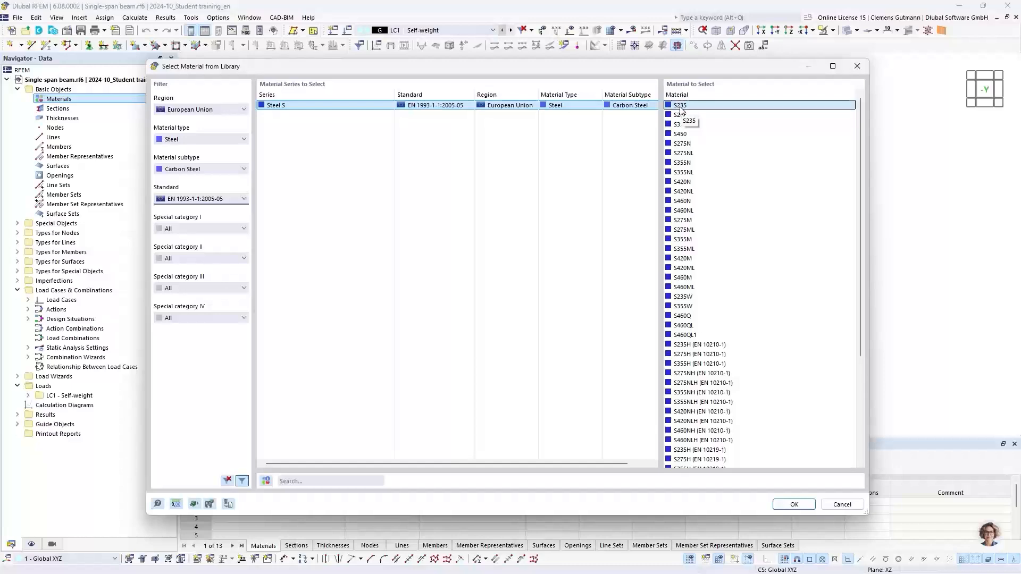
Choose steel grade S235 from the library, check its material values and create the material.
click(807, 505)
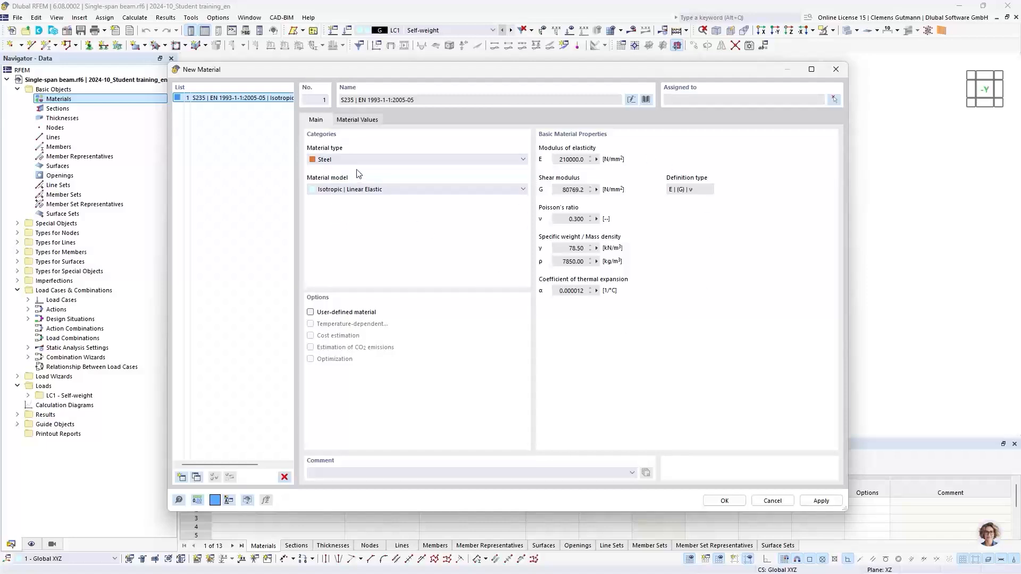
click(373, 121)
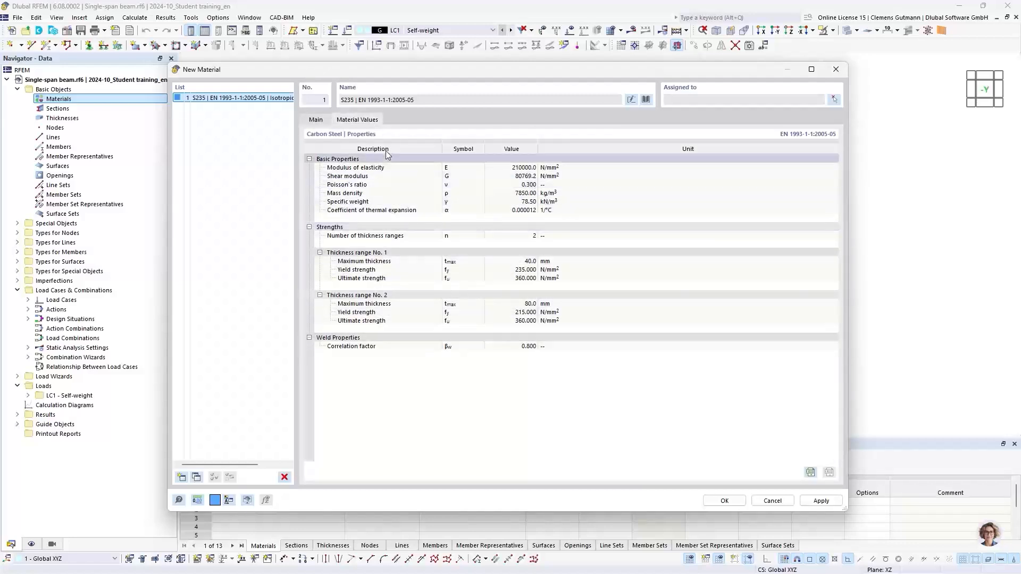
click(316, 119)
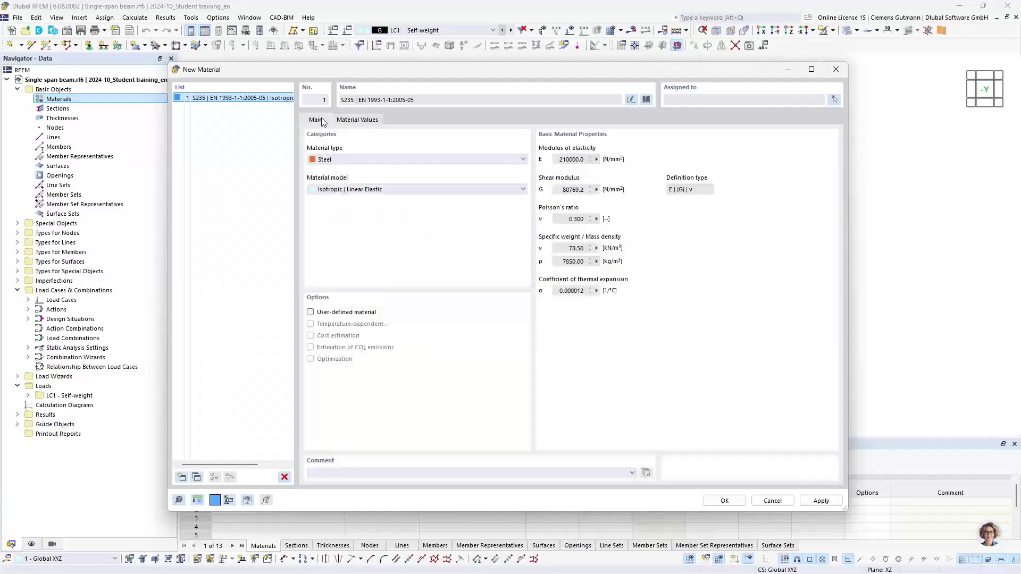
click(724, 501)
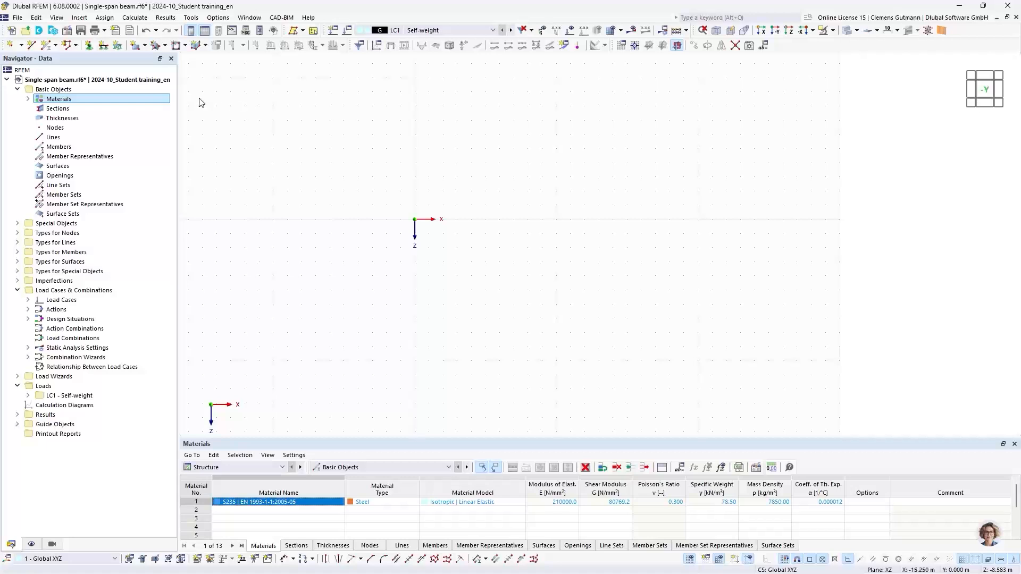
List the defined material under Materials in the navigator and make the materials table moderately taller.
click(28, 99)
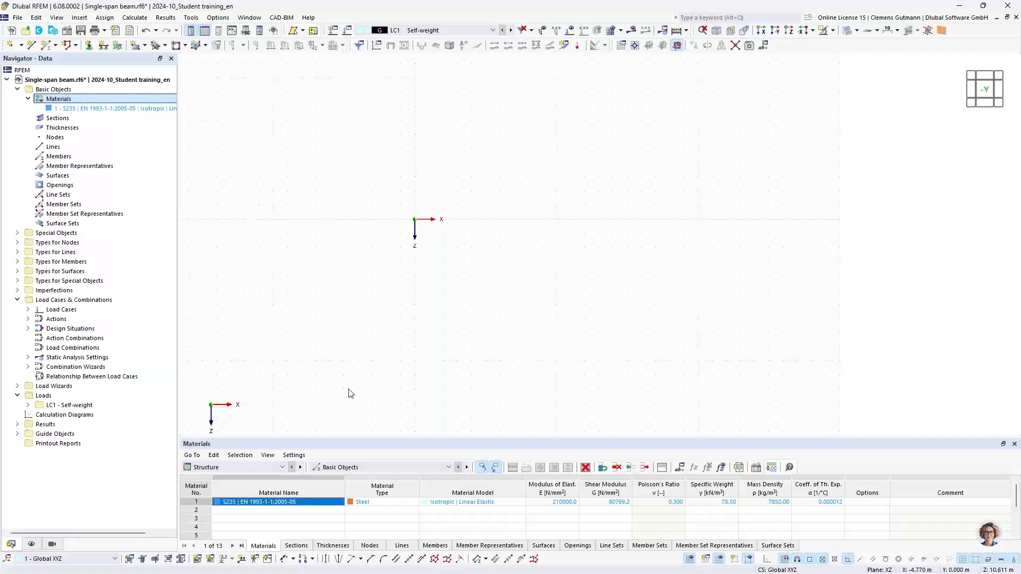
drag(357, 439, 368, 366)
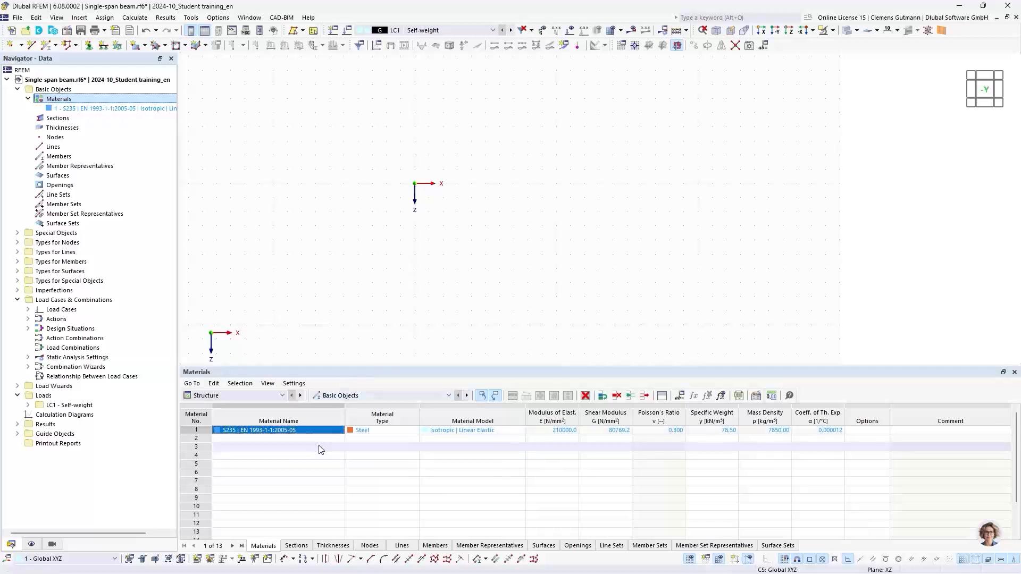
drag(342, 366, 347, 404)
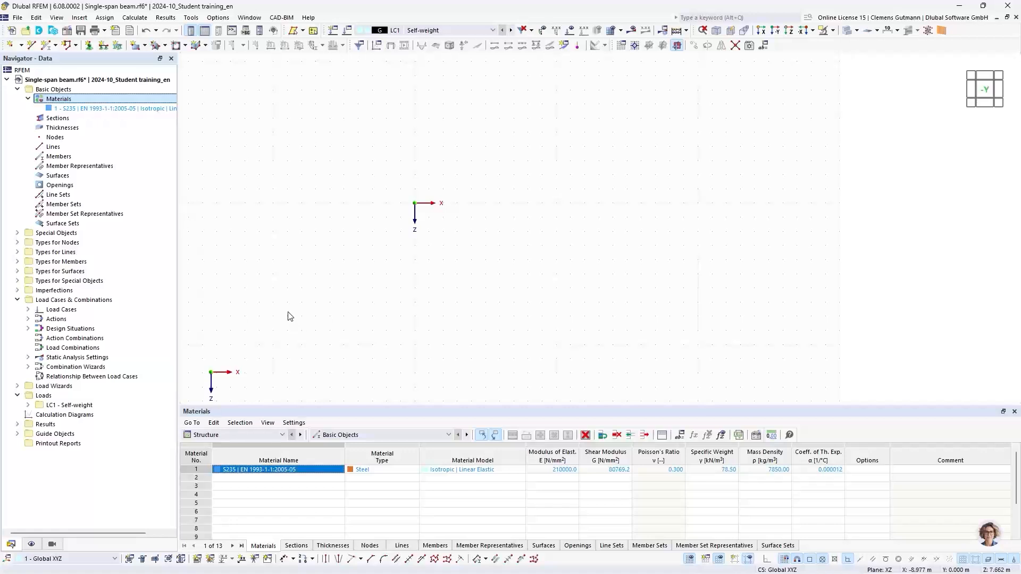
Start a new cross-section that uses the S235 material and open the section library for it.
right_click(47, 118)
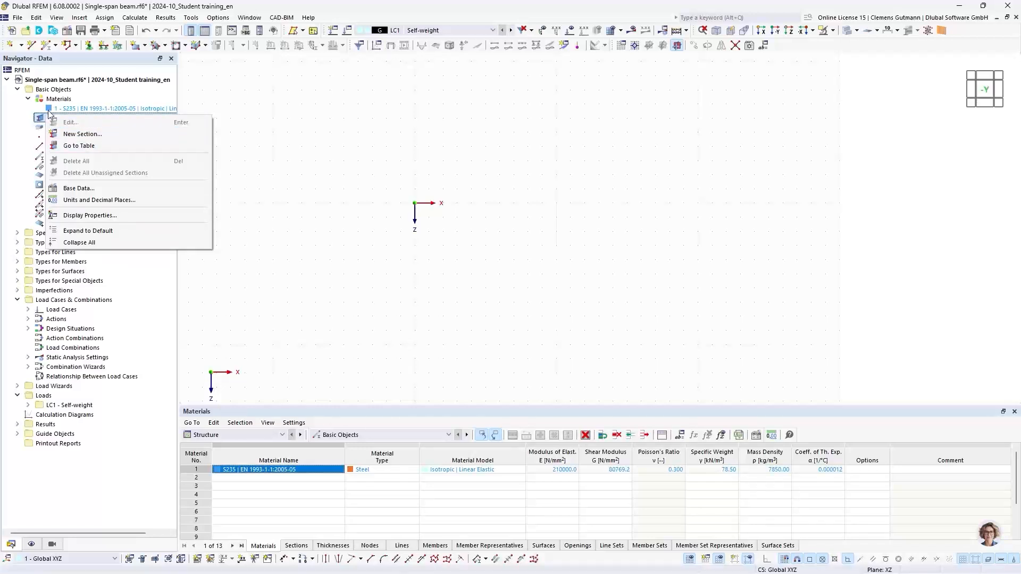
click(98, 93)
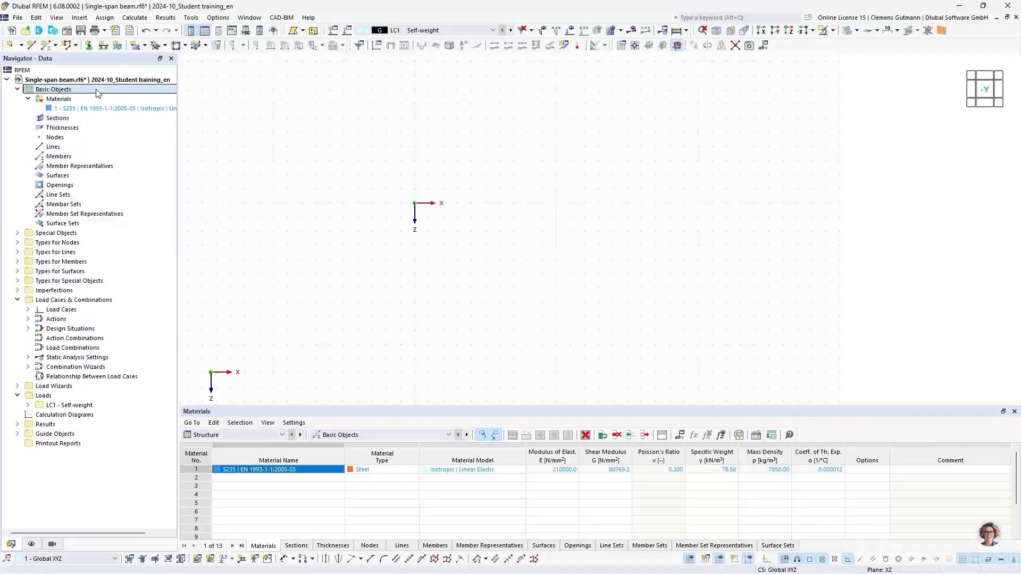
click(80, 20)
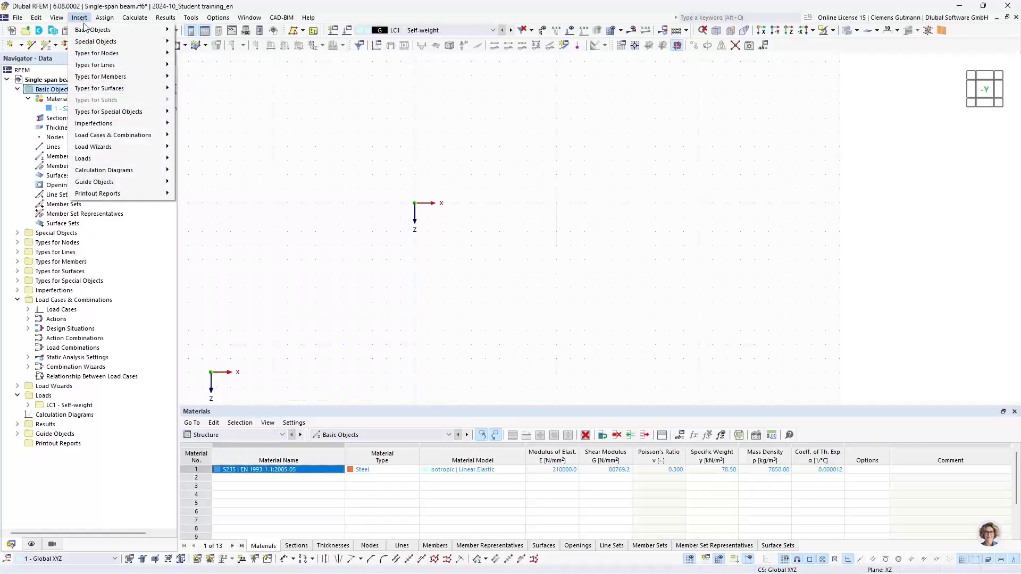
mouse_move(154, 34)
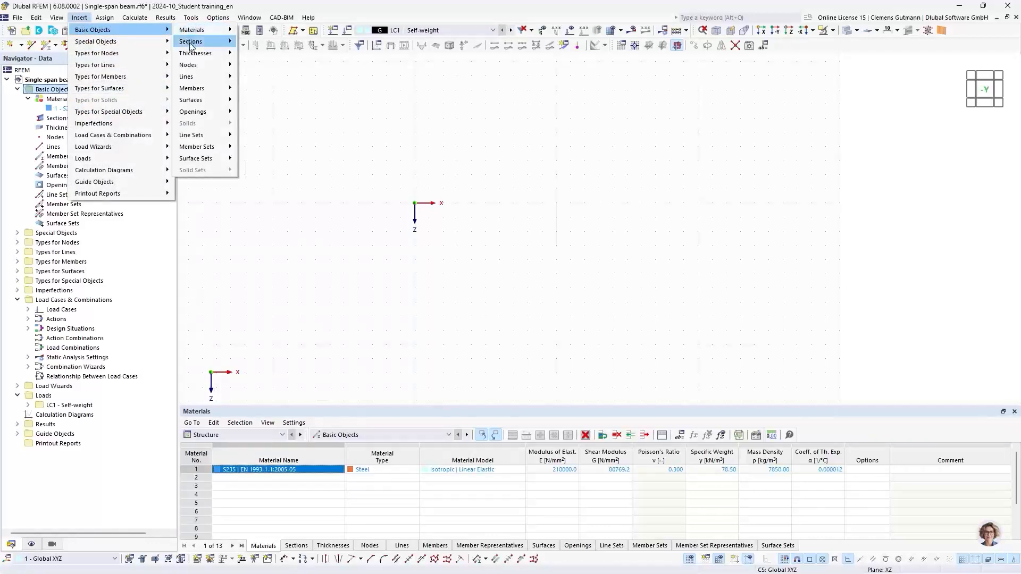
mouse_move(231, 42)
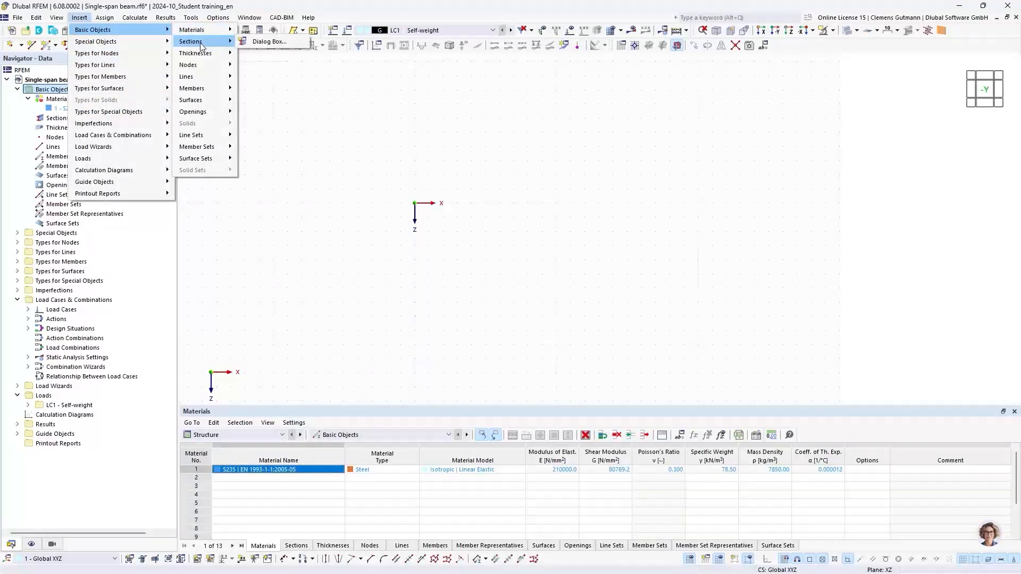
click(243, 43)
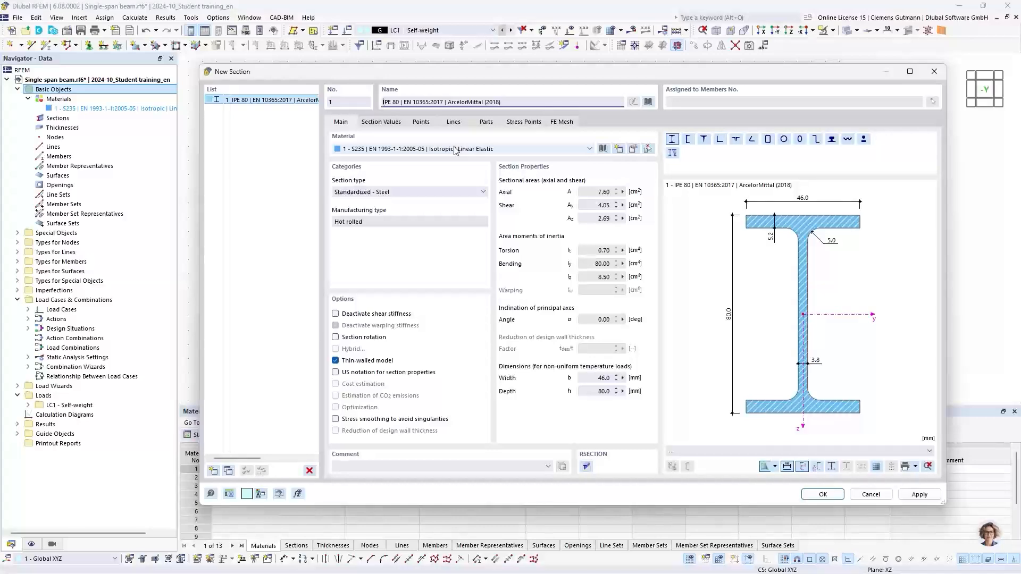
click(647, 101)
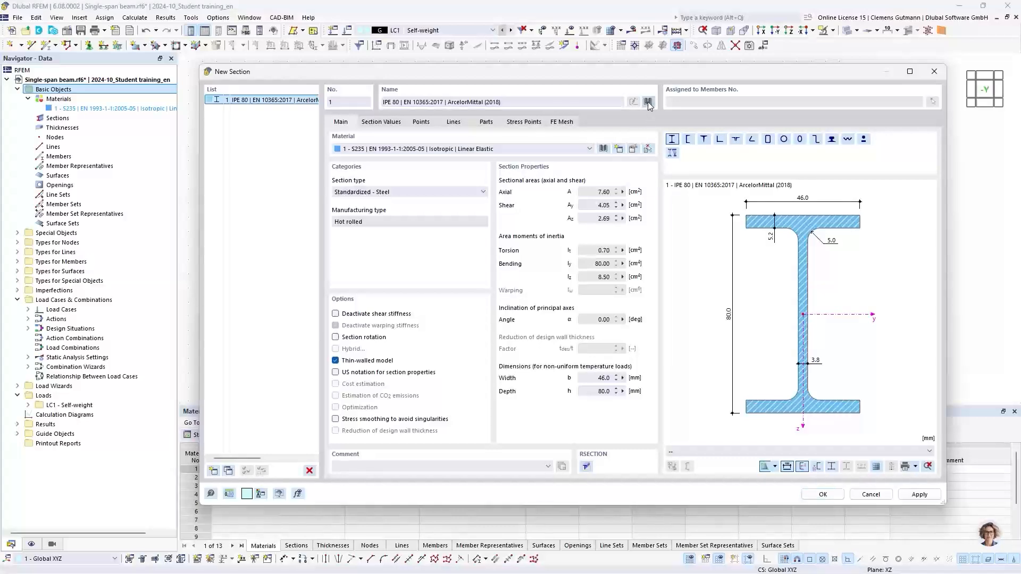
drag(647, 97, 591, 126)
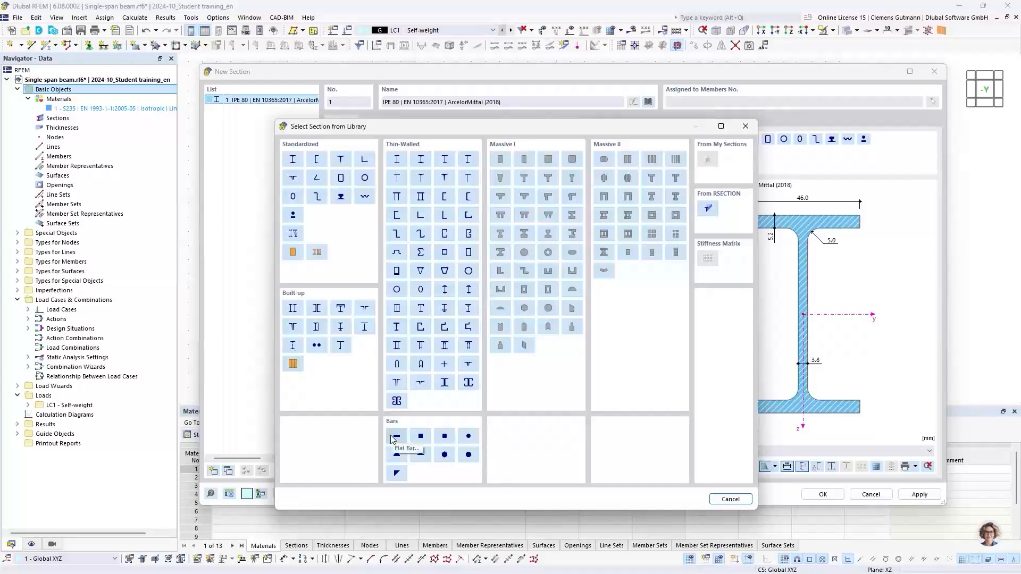
Search the standardized steel I-sections for HEA 200 and choose the Euronorm 53-62; DIN 1025-3 version from SZS.
click(293, 160)
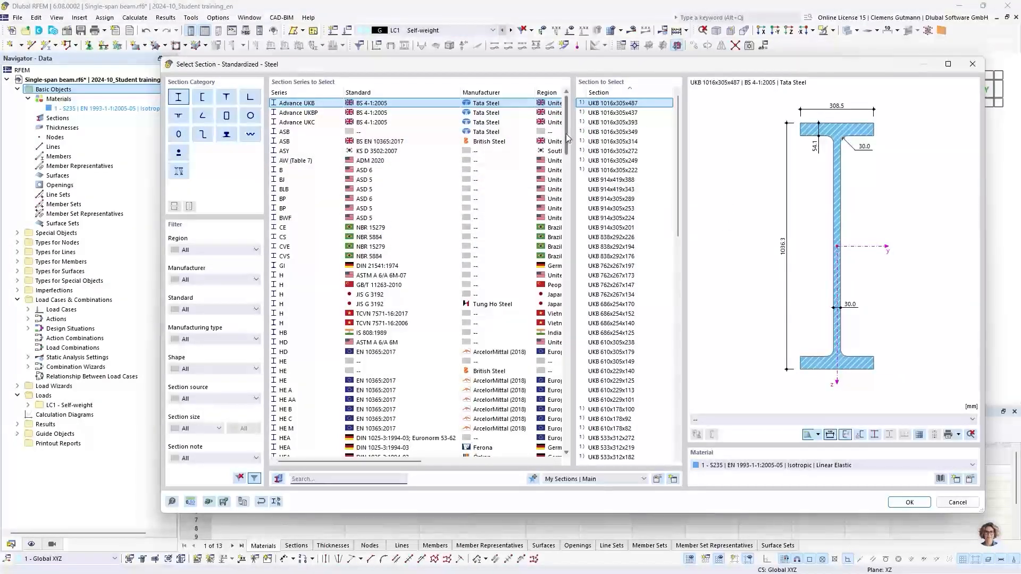
mouse_move(565, 140)
mouse_down()
mouse_move(568, 445)
mouse_move(573, 130)
mouse_up()
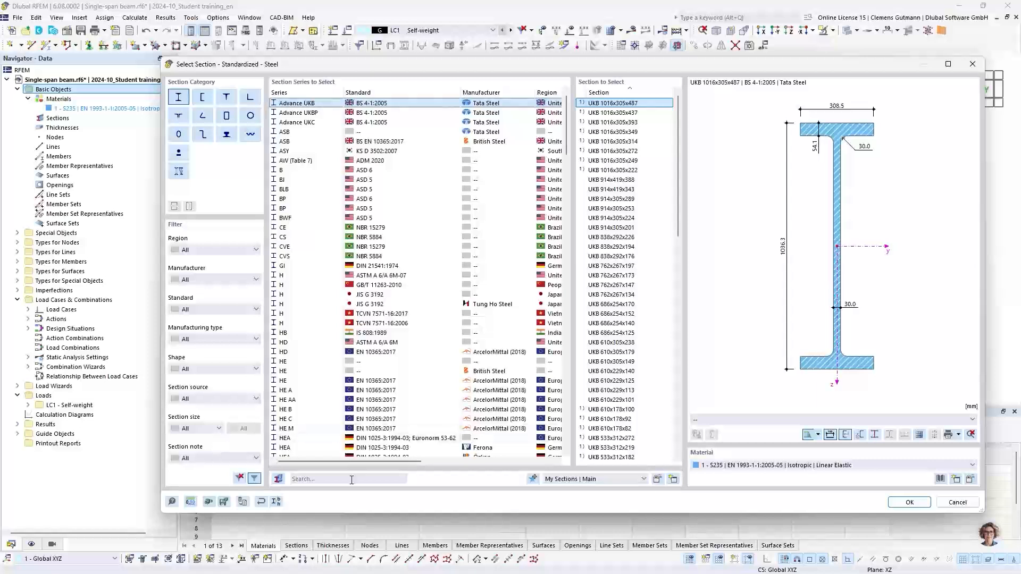
click(317, 481)
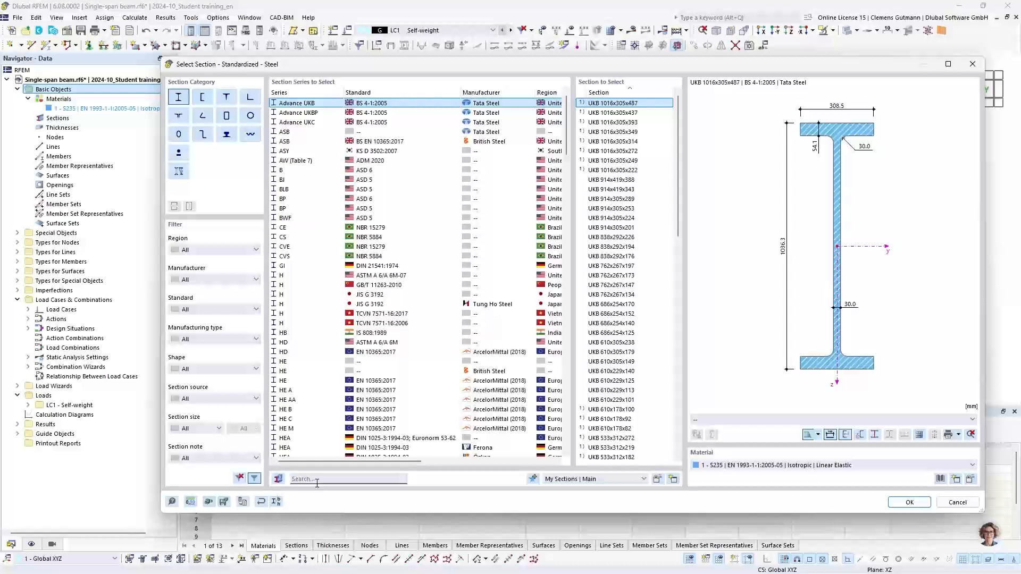
text(H)
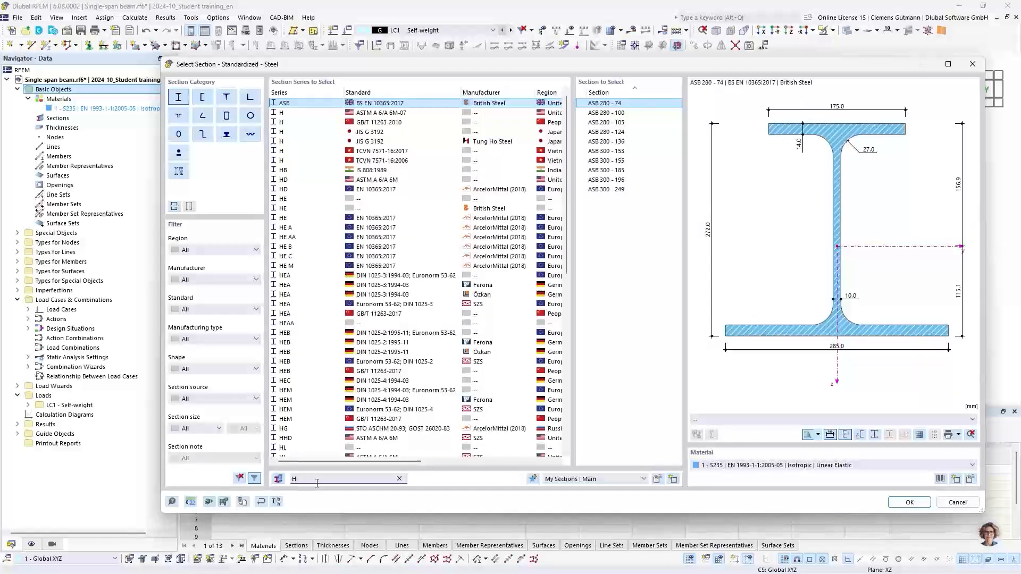
text(EA)
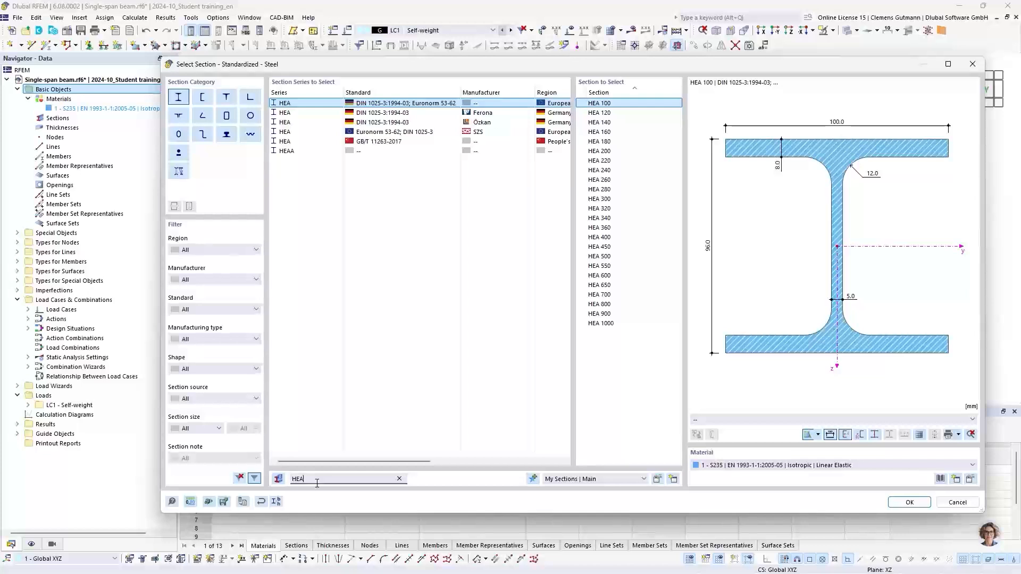
text( 200)
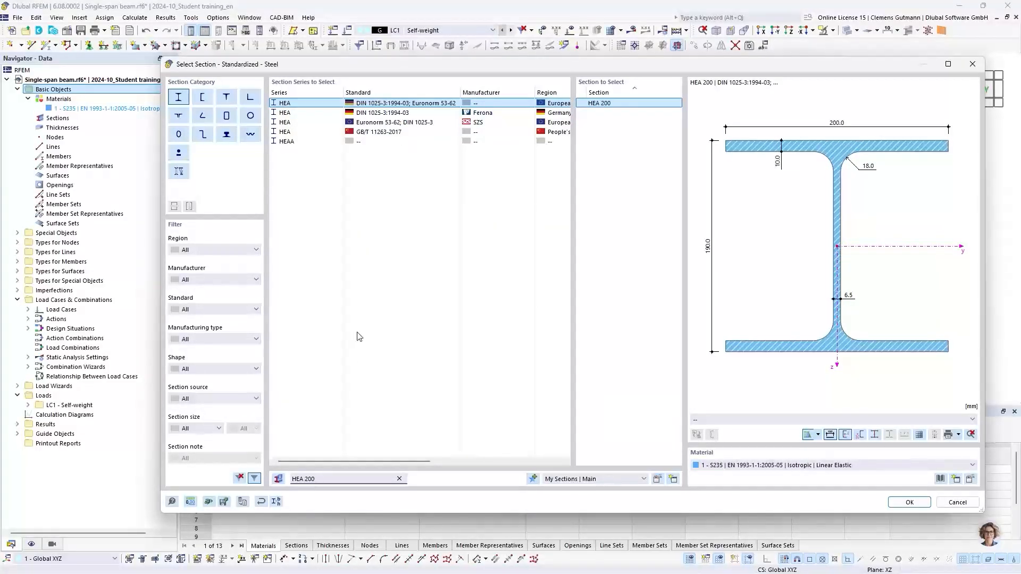
click(381, 123)
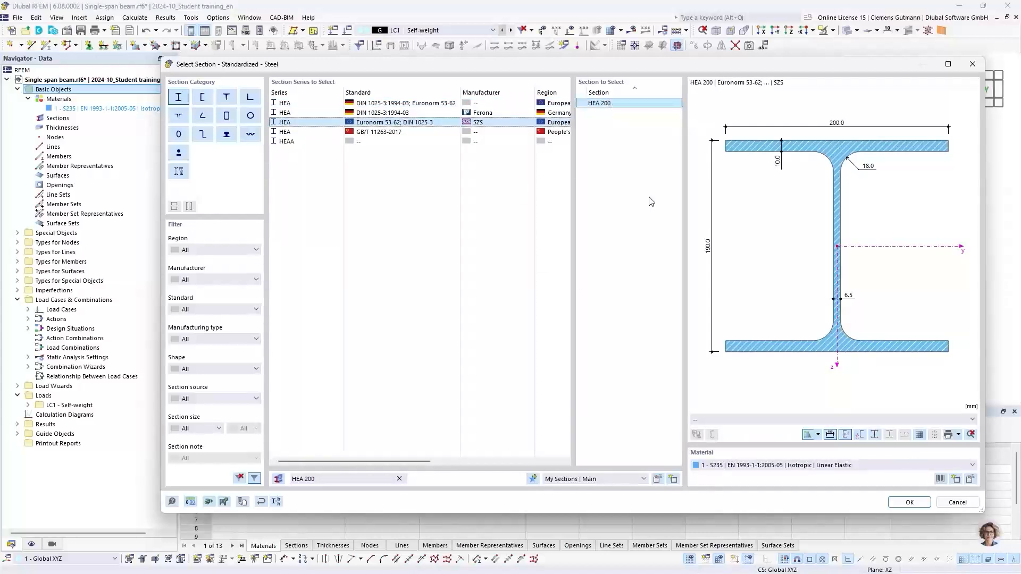
click(903, 503)
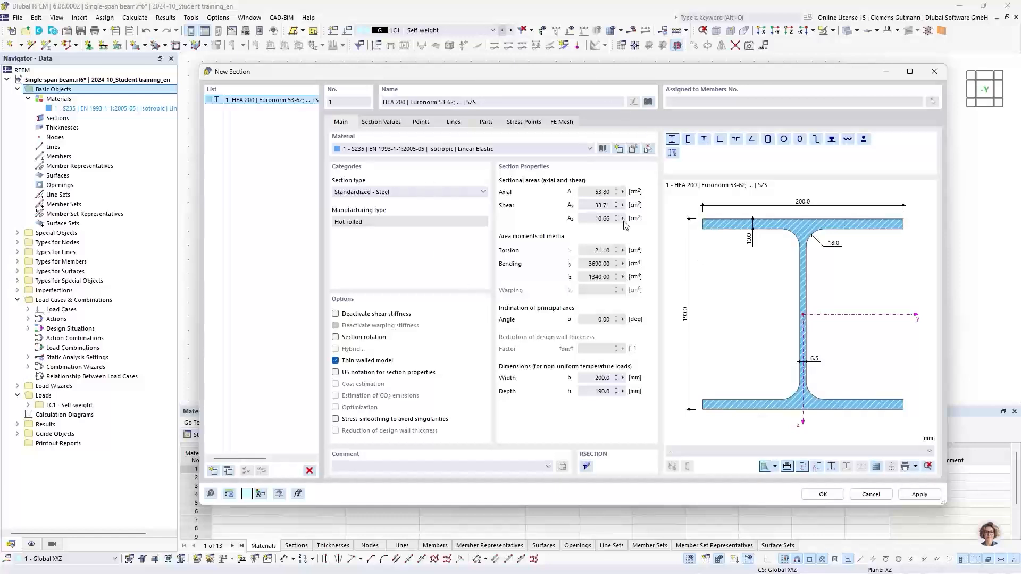
Review the HEA 200 section's points, lines and stress points, create the section and list it under Sections in the navigator.
click(381, 122)
click(416, 123)
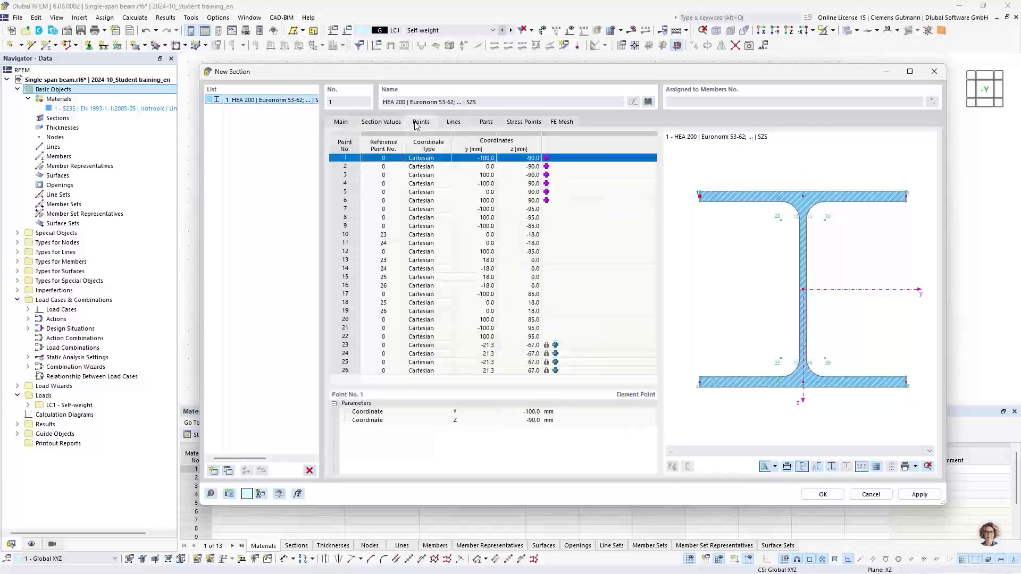
click(454, 123)
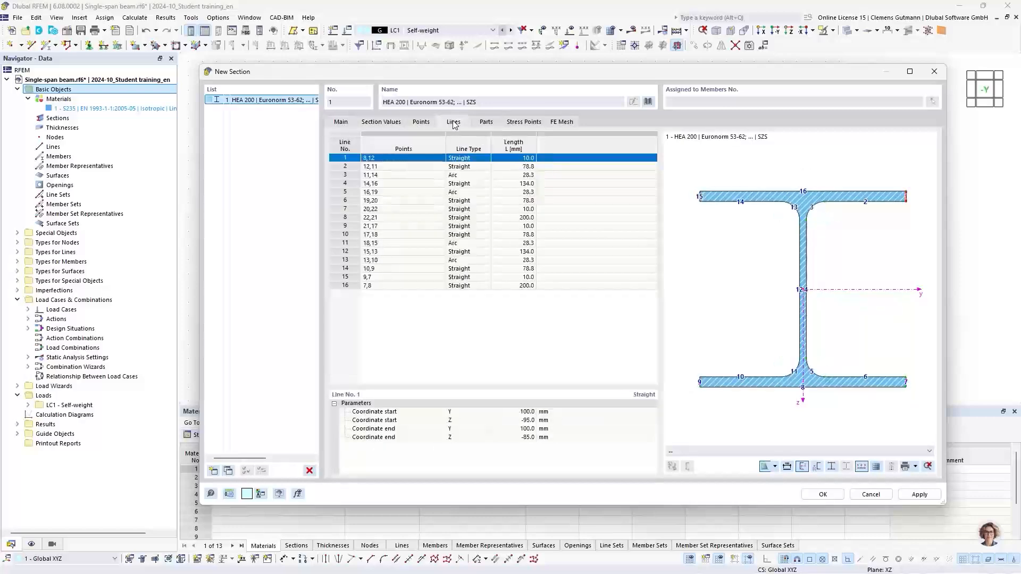
click(483, 124)
click(509, 124)
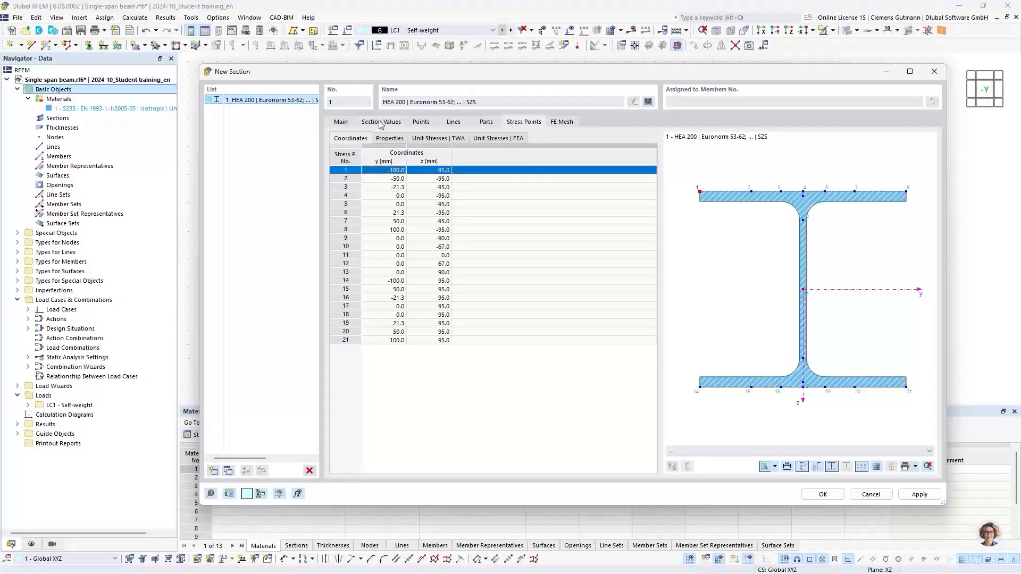
click(341, 123)
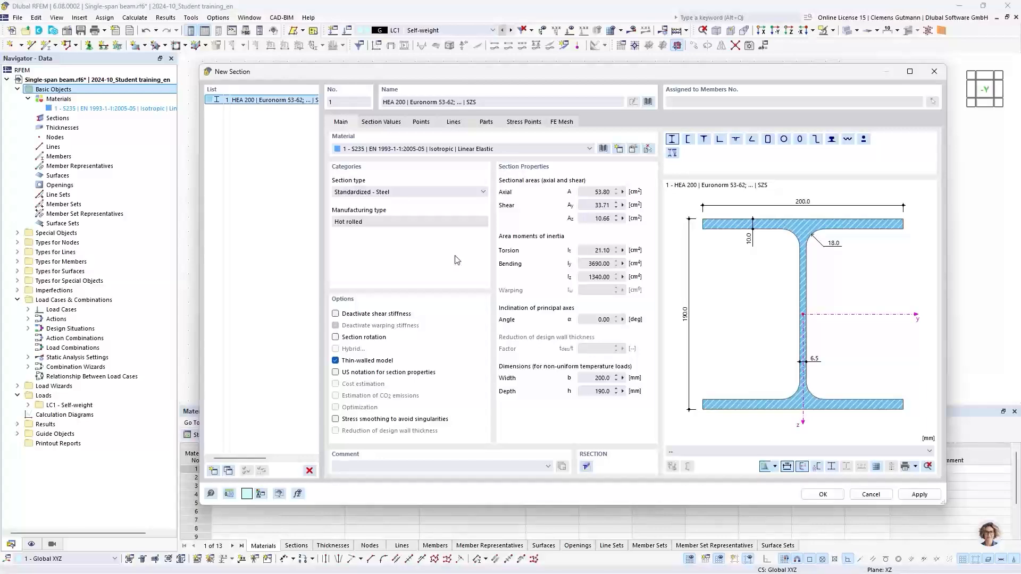
click(818, 495)
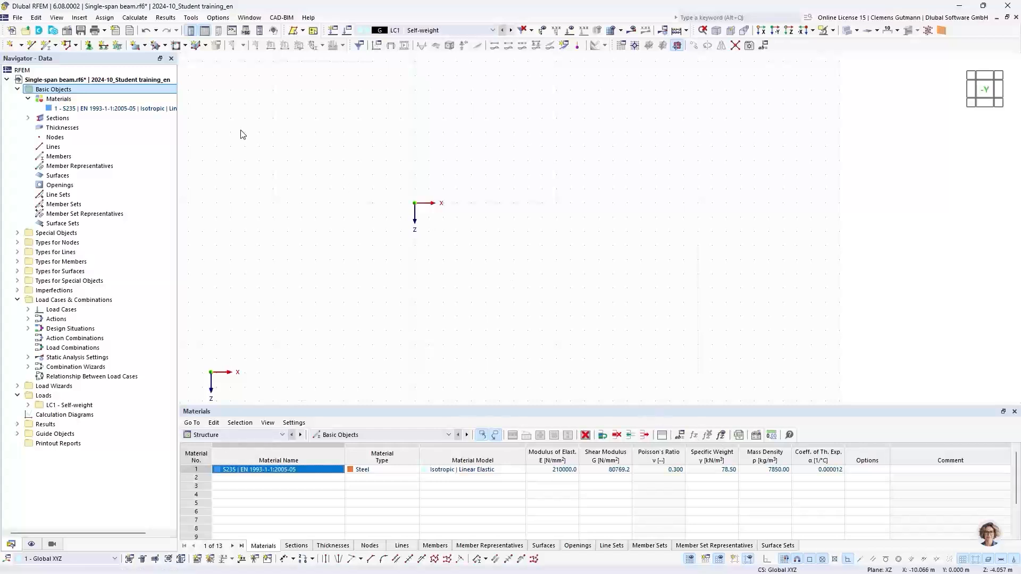
click(27, 119)
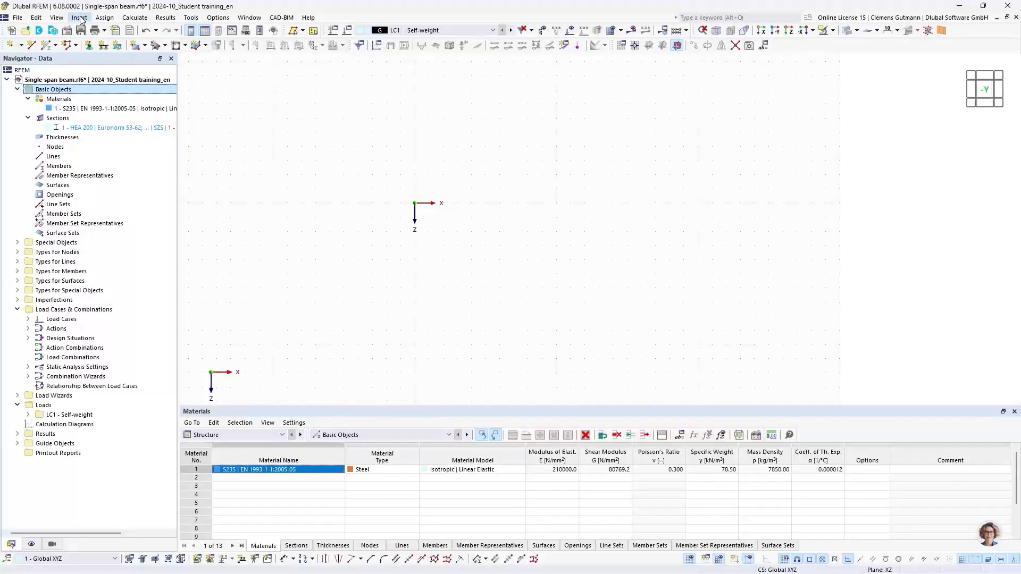
Place a single node at the coordinate origin (X 0.000 m, Z 0.000 m) and list it under Nodes in the navigator.
click(11, 46)
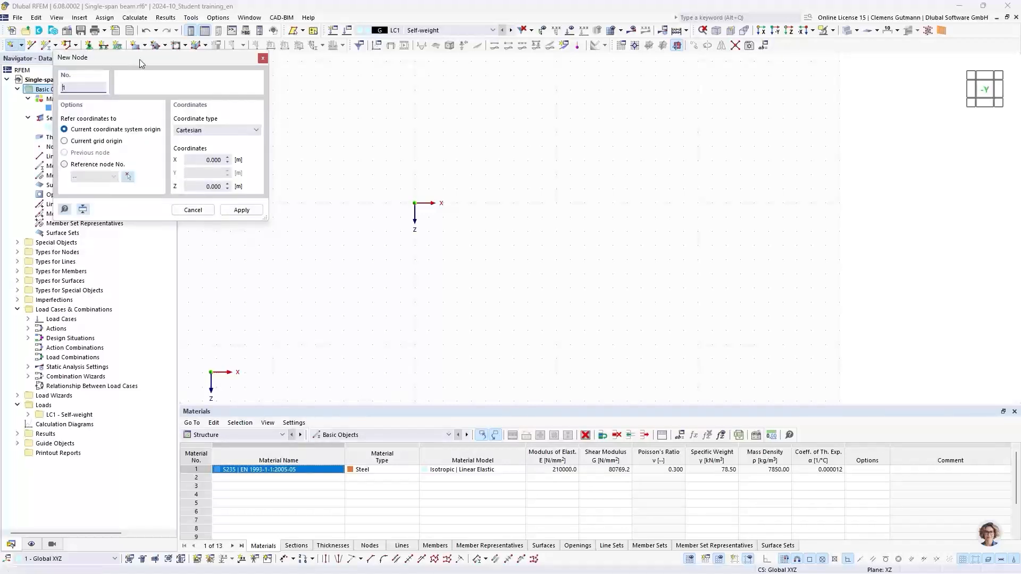
drag(140, 61, 117, 72)
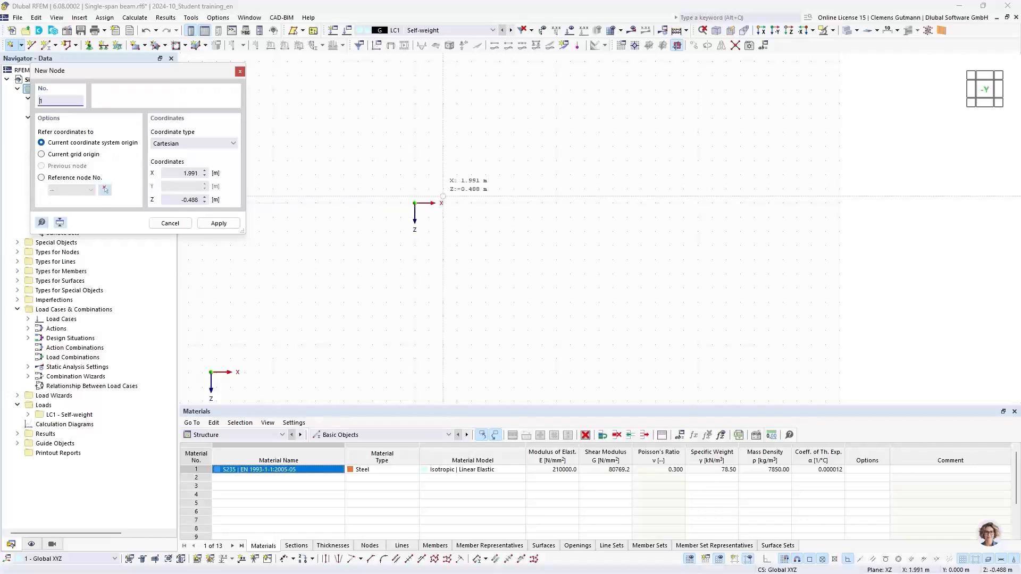
click(415, 203)
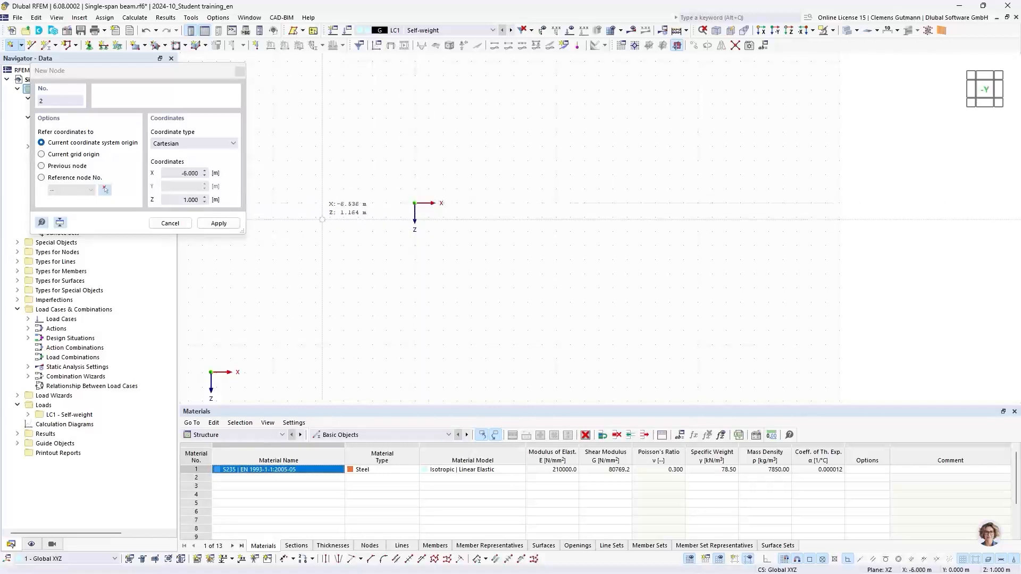
click(170, 223)
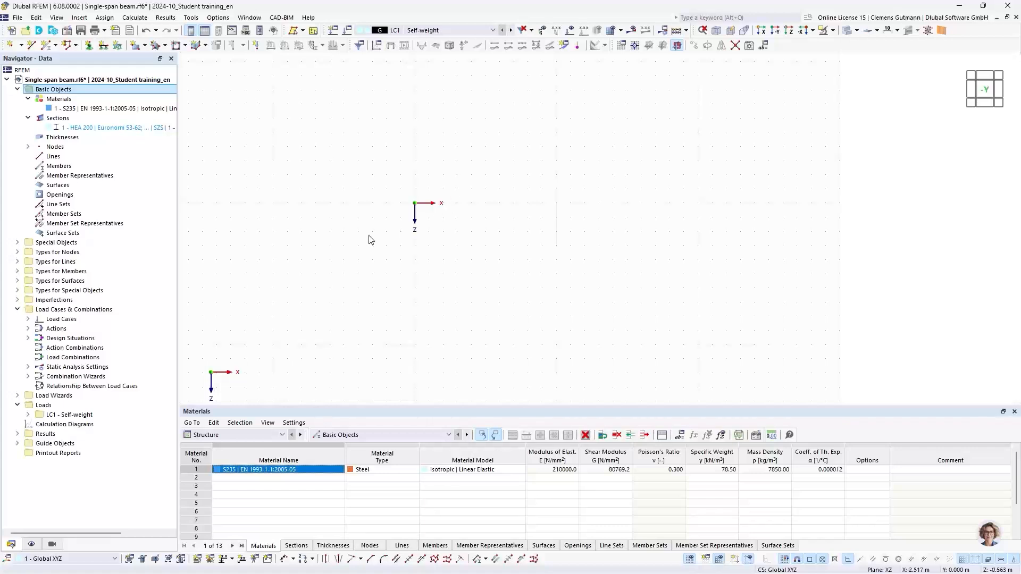
click(28, 147)
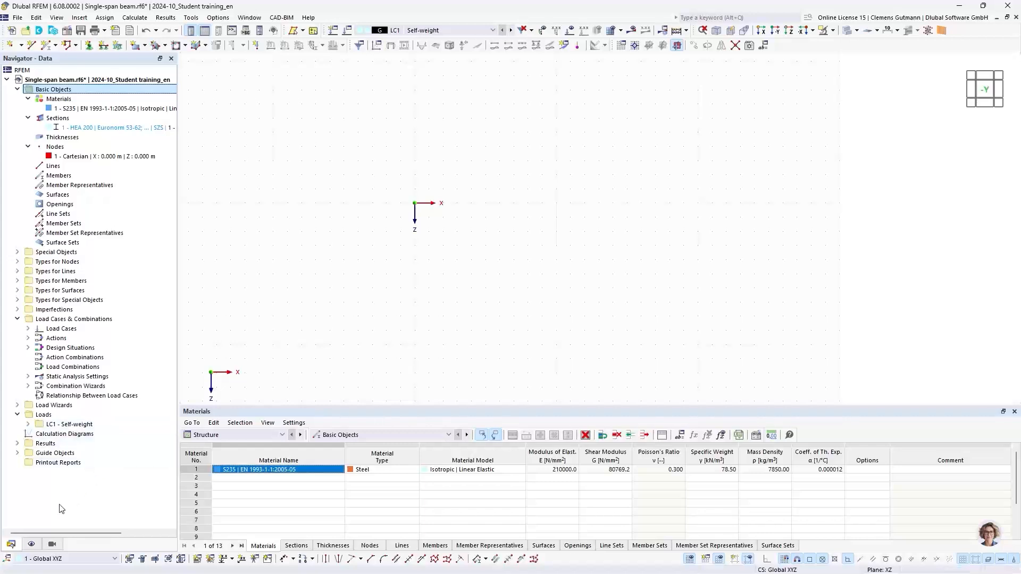
Hide the global coordinate system X, Y, Z at the zero point in the display settings and return to the model data.
click(31, 545)
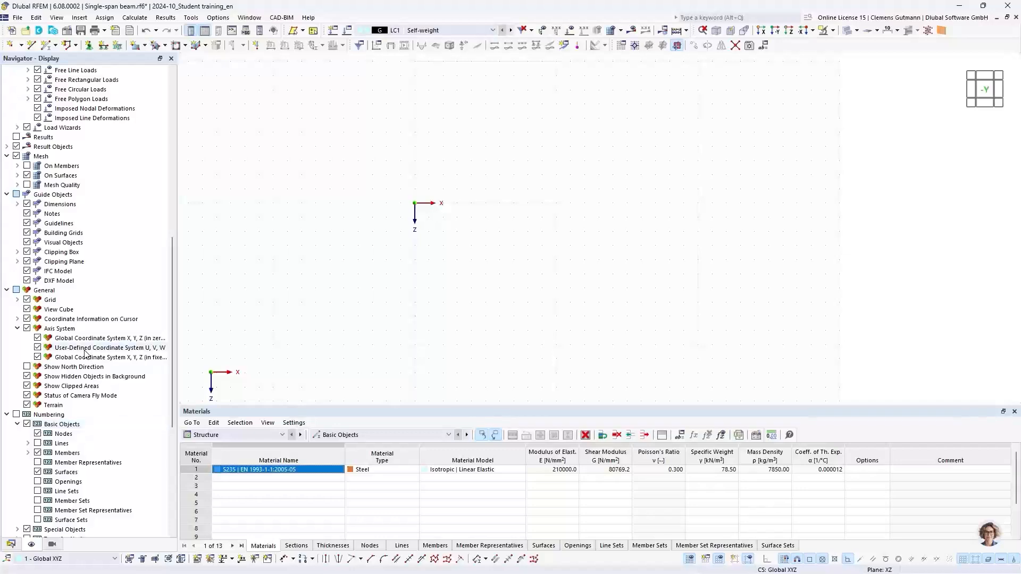
scroll(105, 285, up, 5)
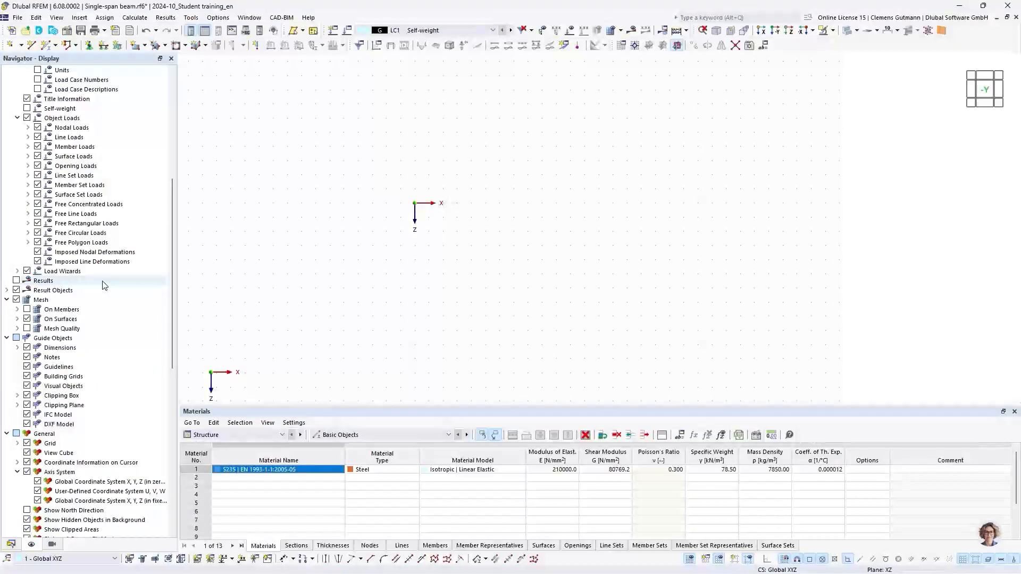
scroll(105, 285, up, 3)
scroll(104, 285, up, 6)
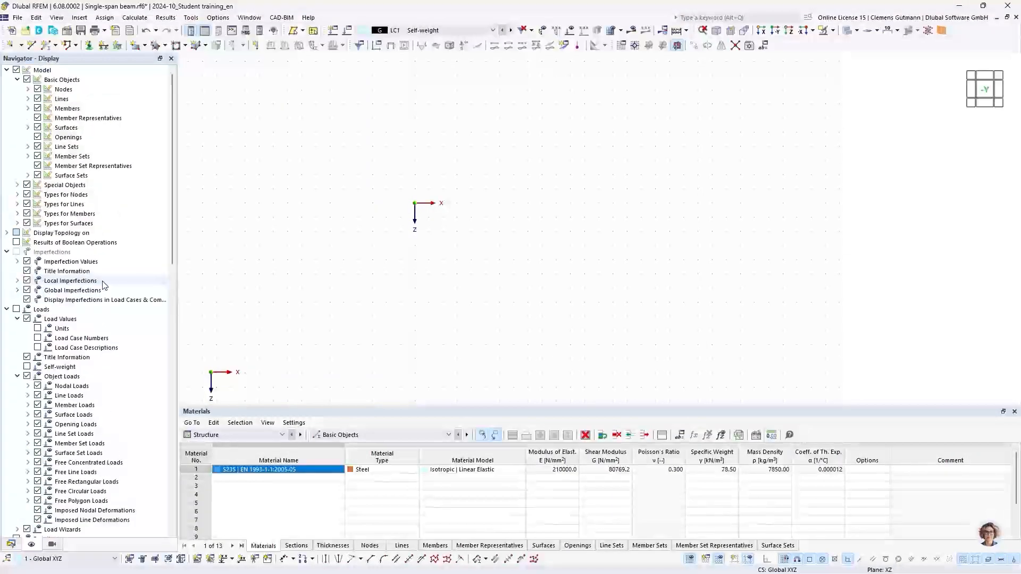
scroll(103, 285, down, 7)
scroll(104, 285, down, 6)
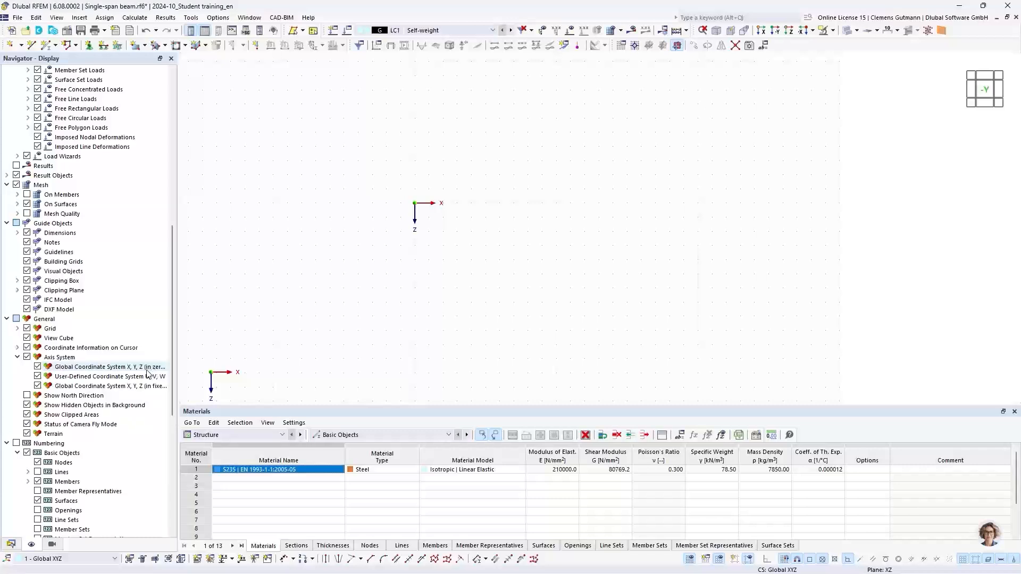
click(38, 367)
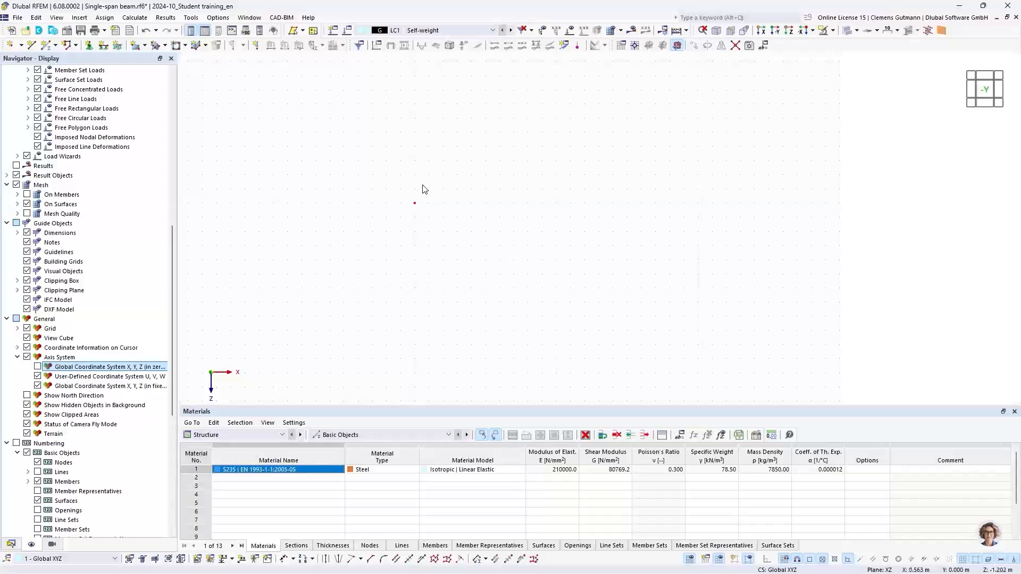
drag(394, 179, 452, 244)
click(364, 255)
click(13, 546)
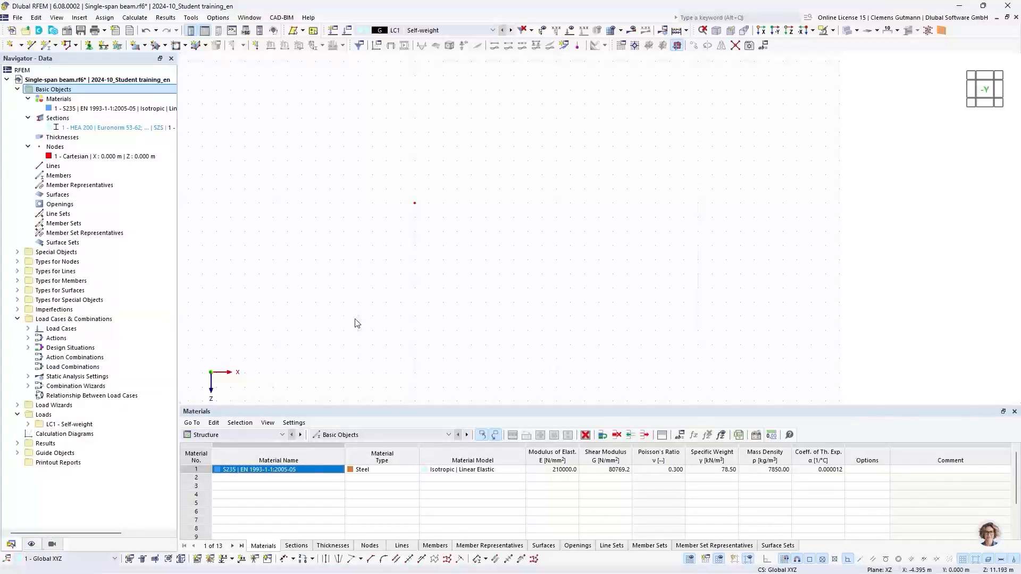
Try a grid point spacing of 0.500 m for both b and h in the work plane and grid settings.
click(10, 45)
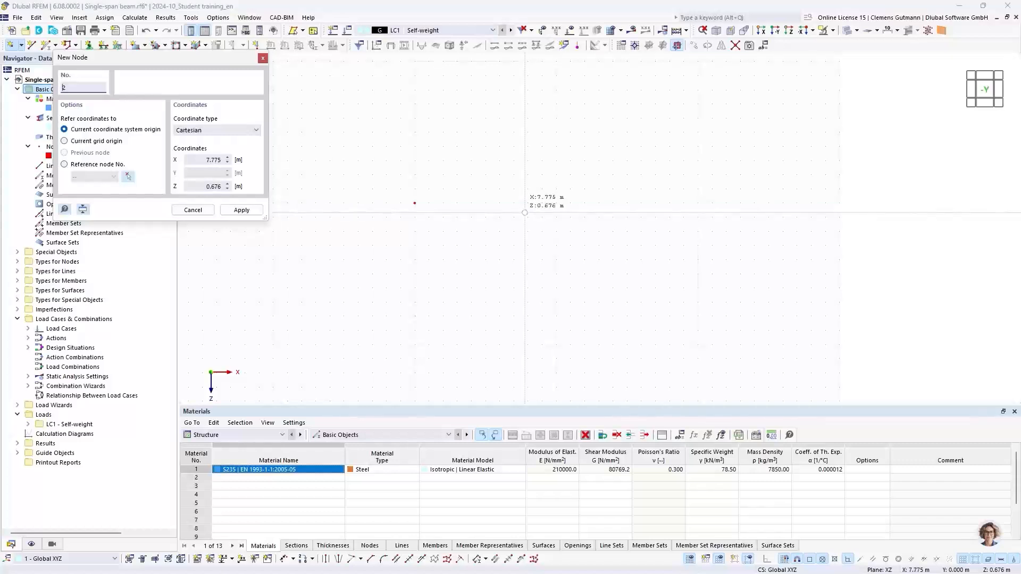
click(263, 58)
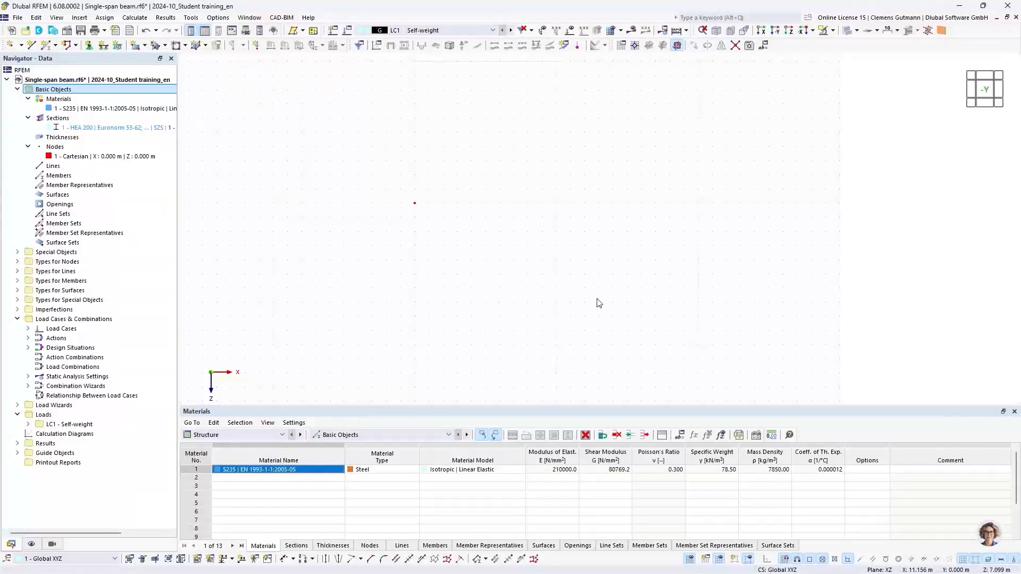
click(217, 17)
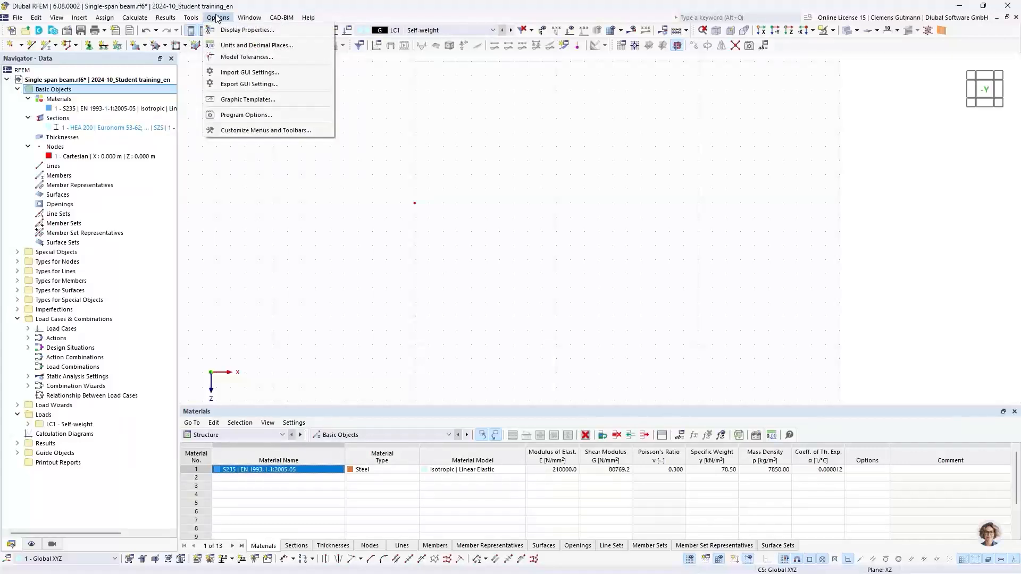
mouse_move(202, 18)
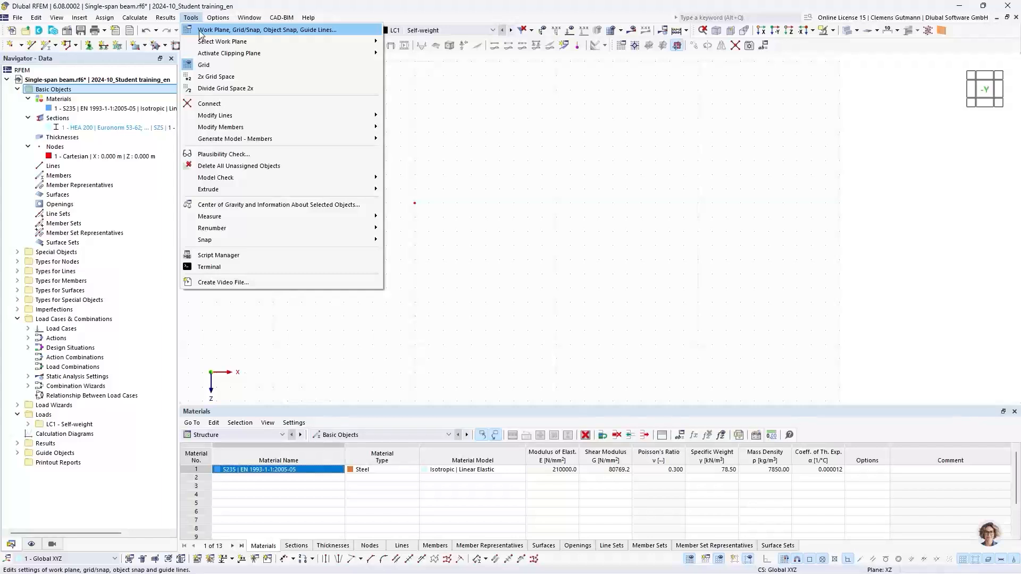
click(201, 30)
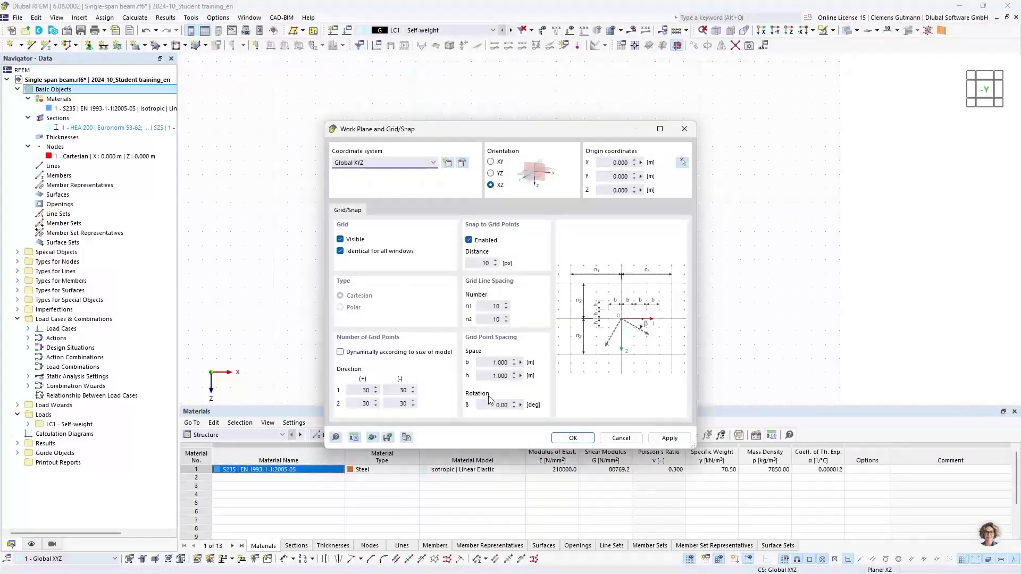
double_click(489, 363)
text(0,5)
key(Tab)
text(0,5)
key(Tab)
drag(496, 131, 346, 121)
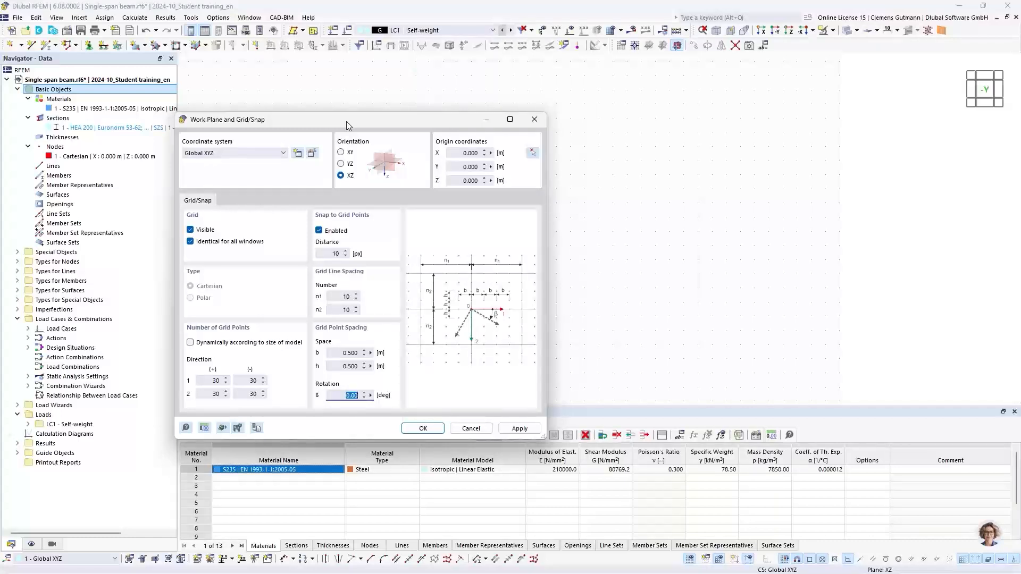
click(471, 428)
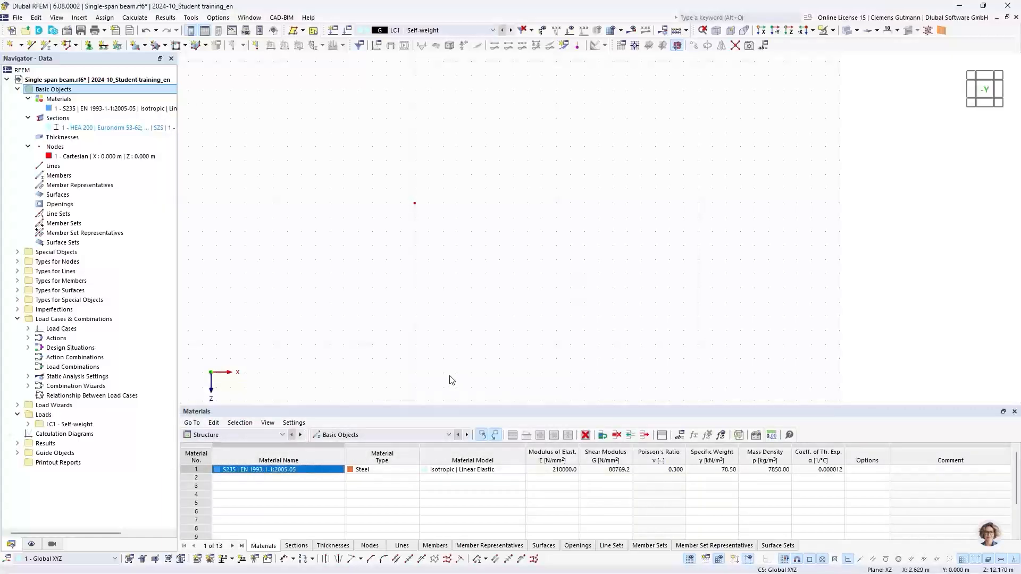
Enlarge the table area and add a second standard node at X 7.500 m, Z 0.000 m in the nodes table.
drag(427, 404, 436, 371)
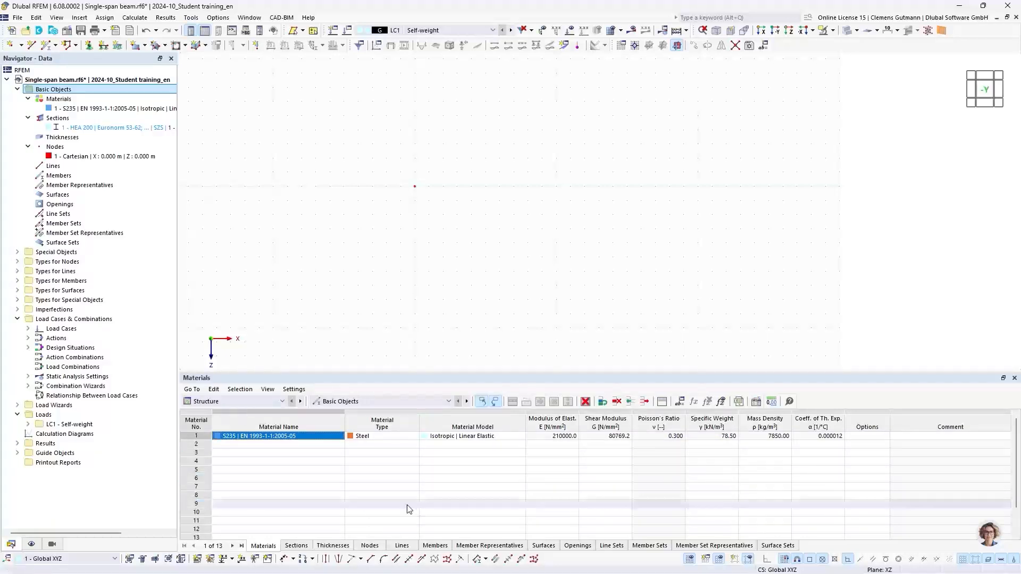
click(276, 400)
click(276, 400)
click(362, 400)
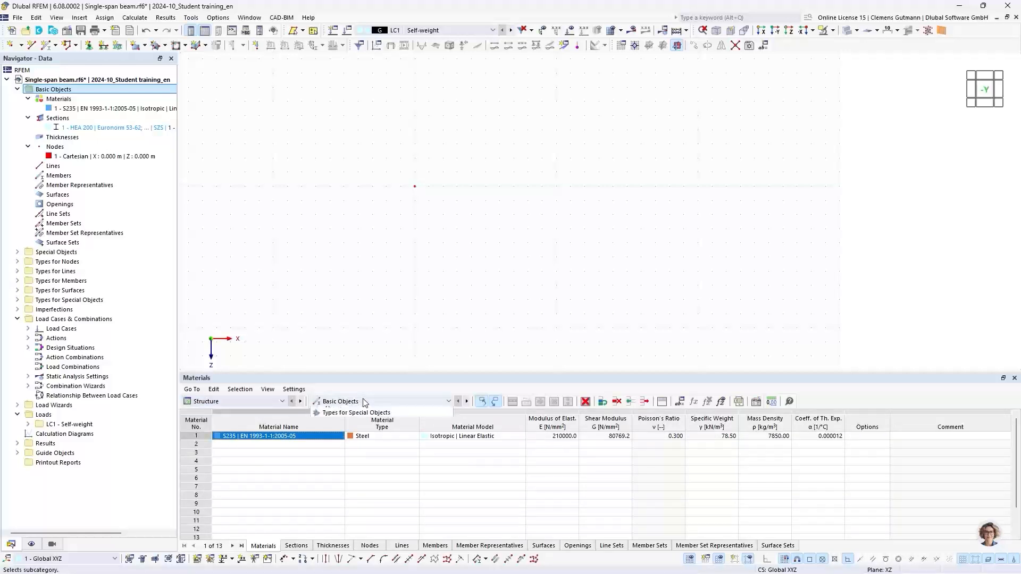
click(363, 400)
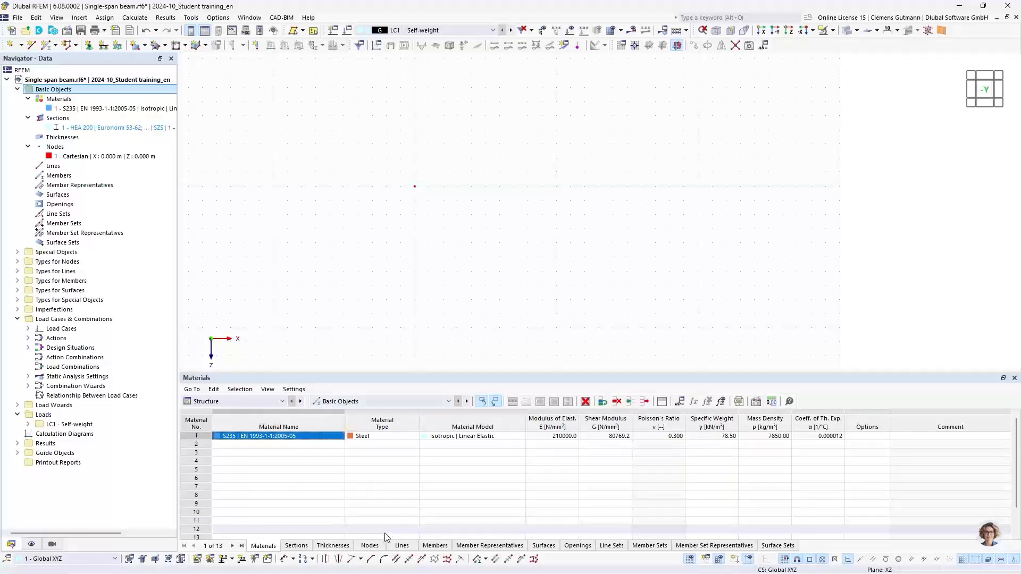
click(382, 546)
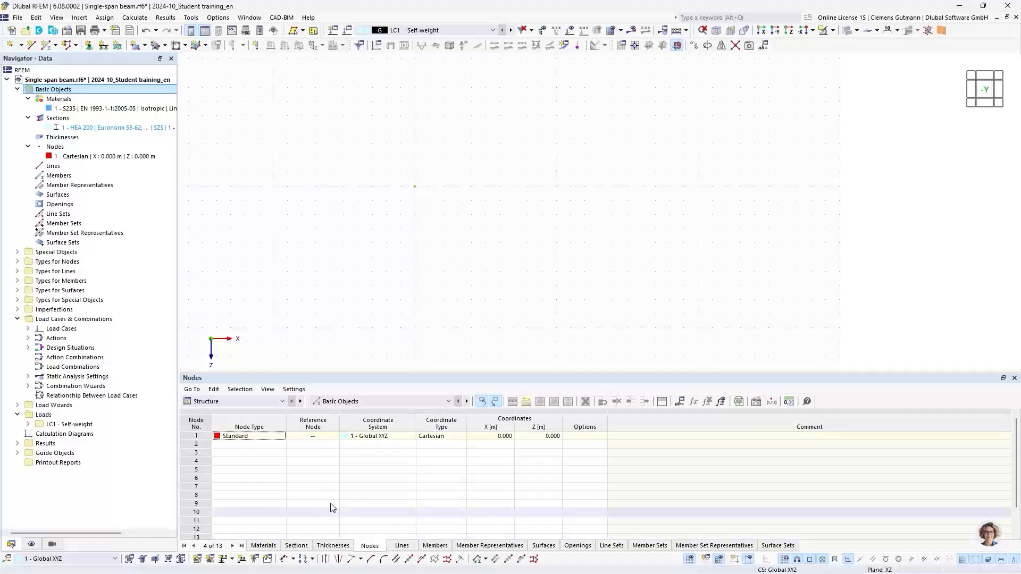
click(228, 445)
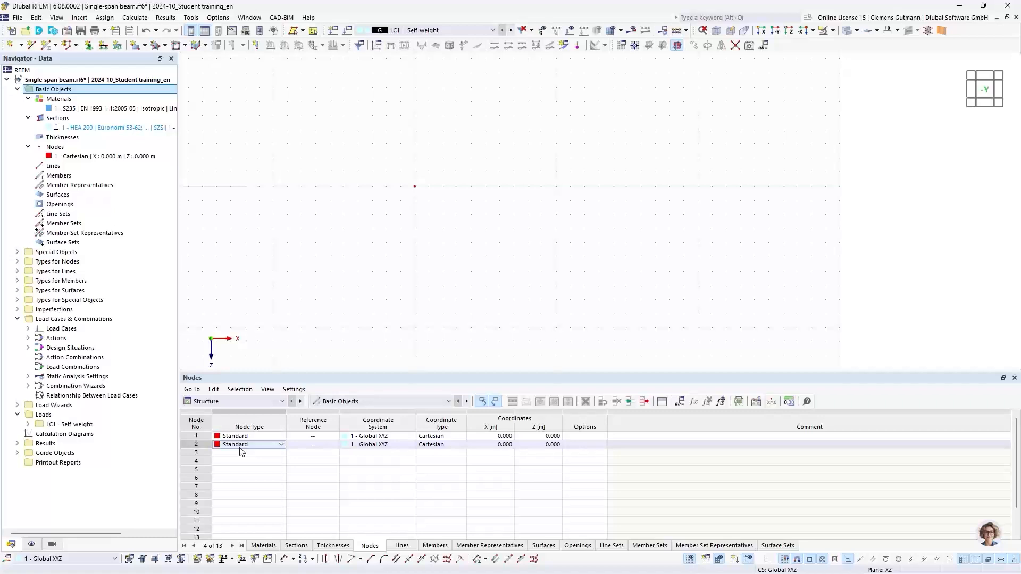
click(496, 445)
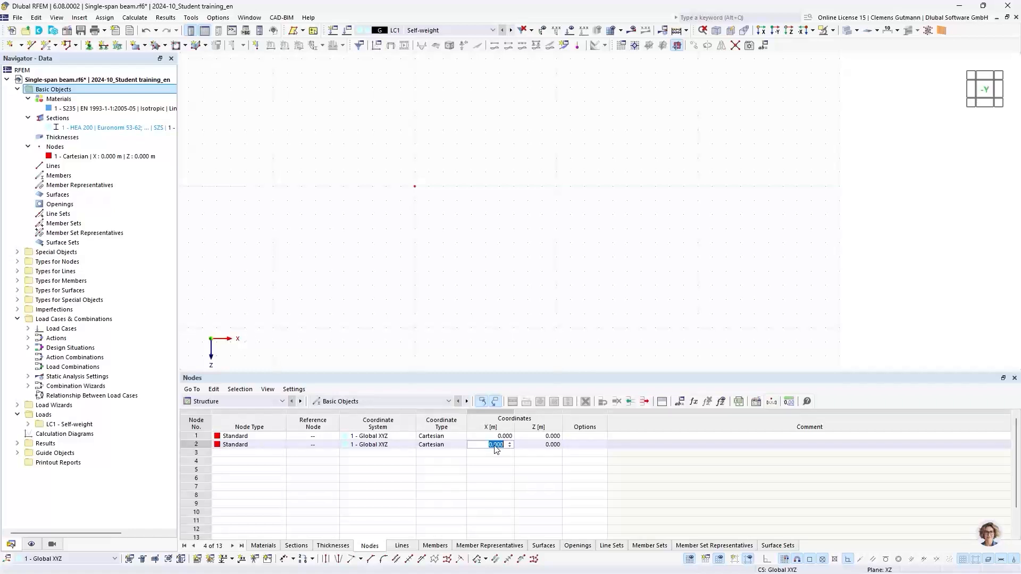
text(7.5)
key(Tab)
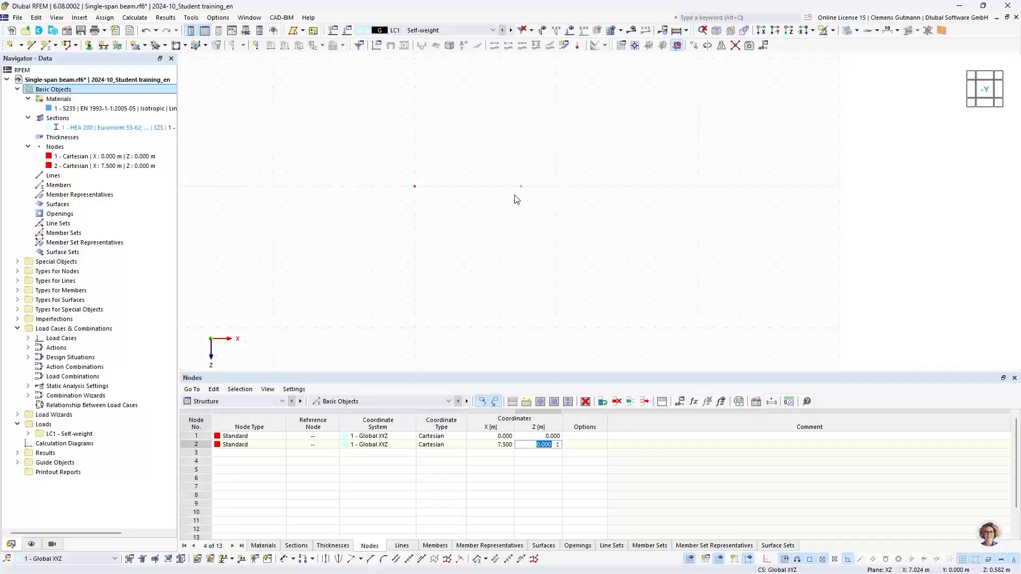
click(254, 455)
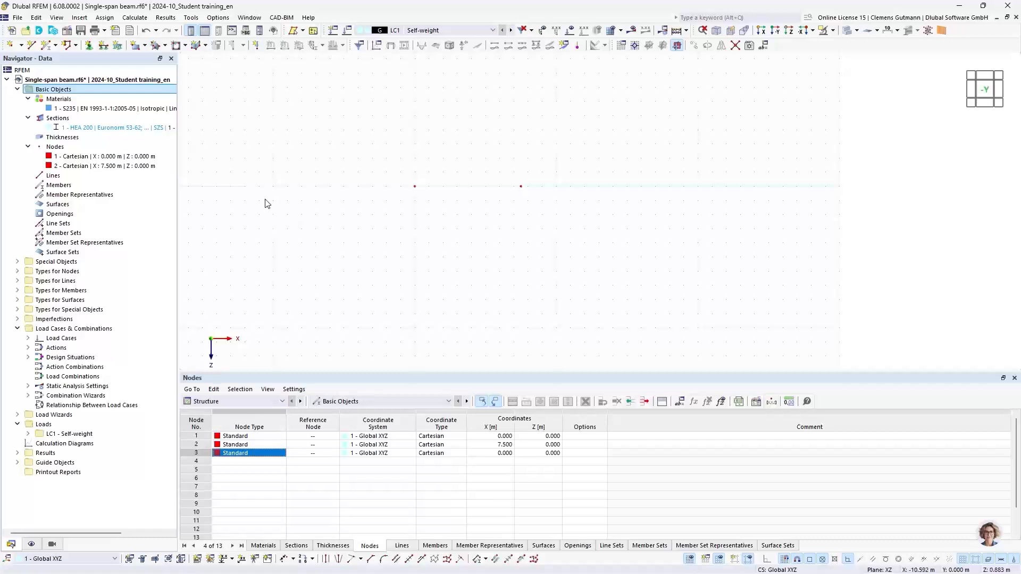
Create a polyline-type line from node 1 to node 2.
right_click(43, 178)
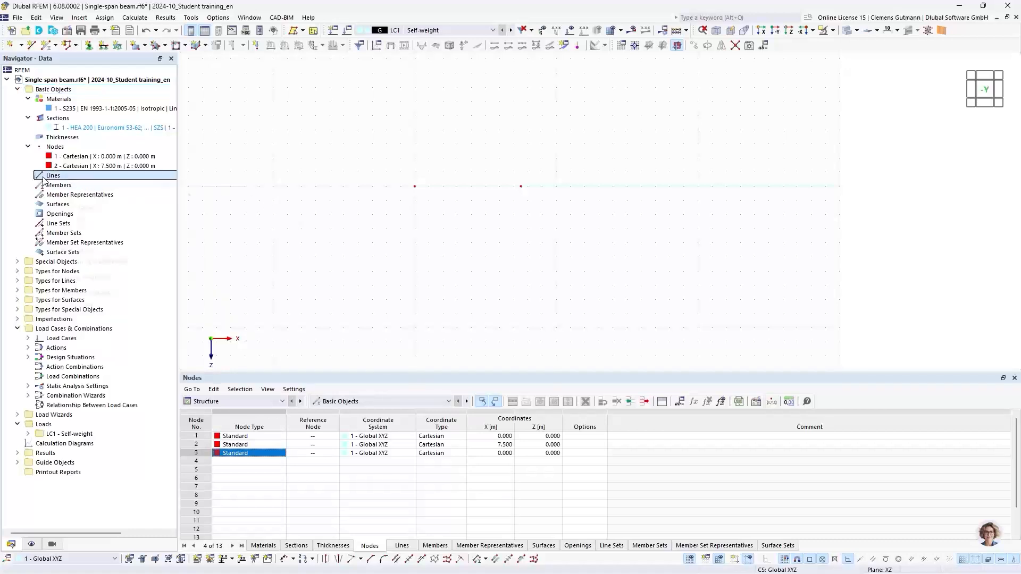
mouse_move(62, 199)
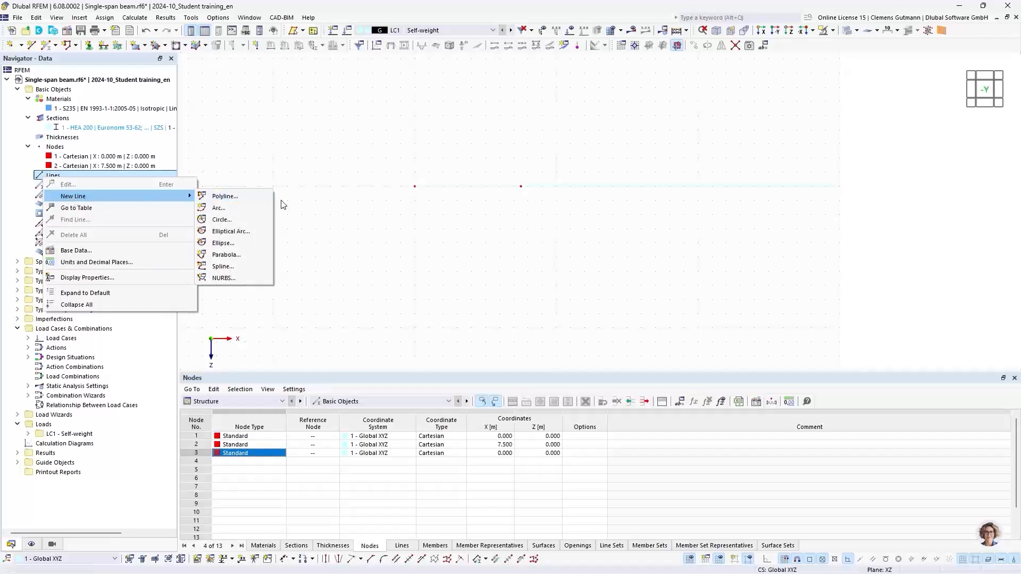
click(223, 196)
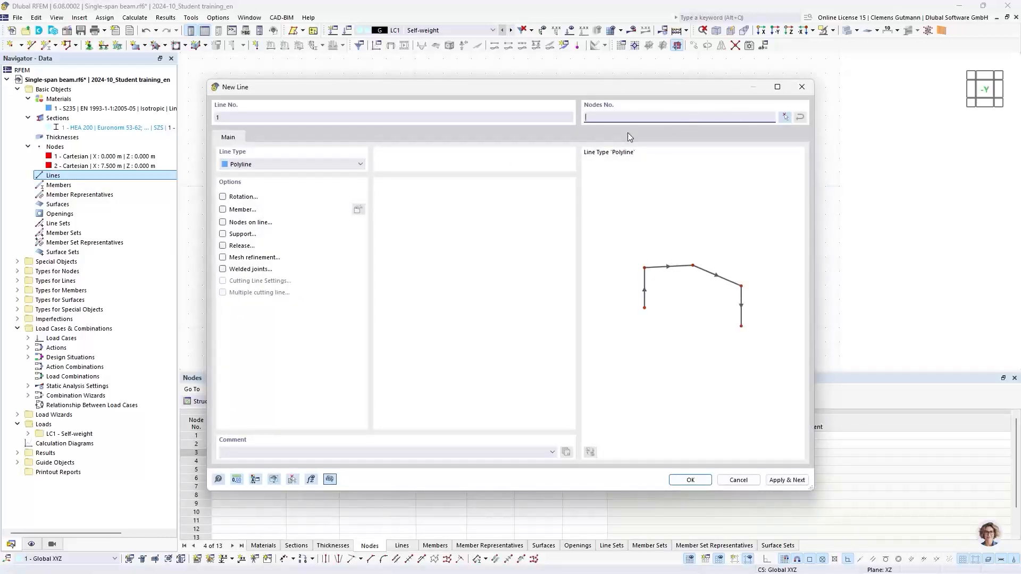
click(785, 117)
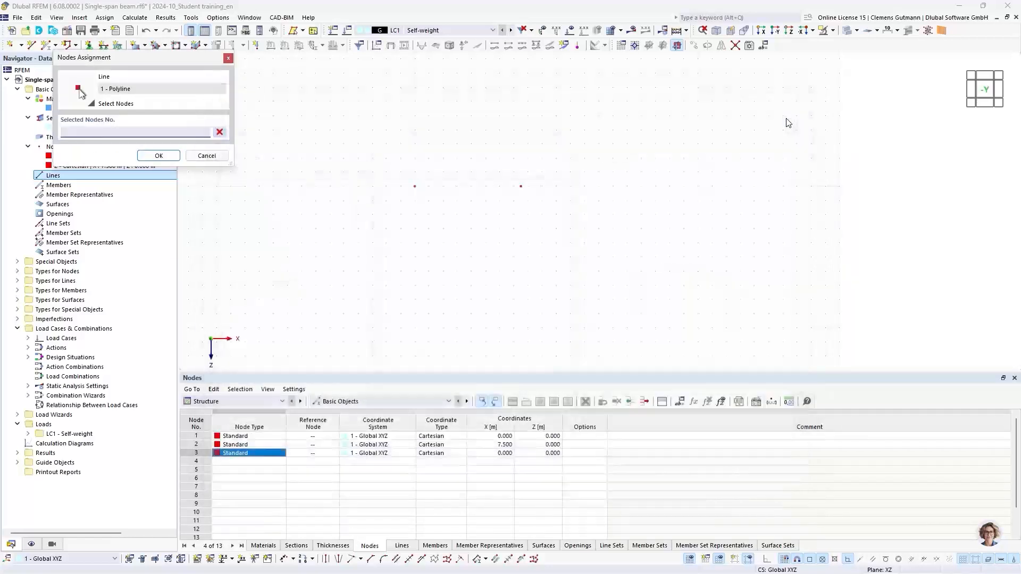
click(414, 186)
click(521, 187)
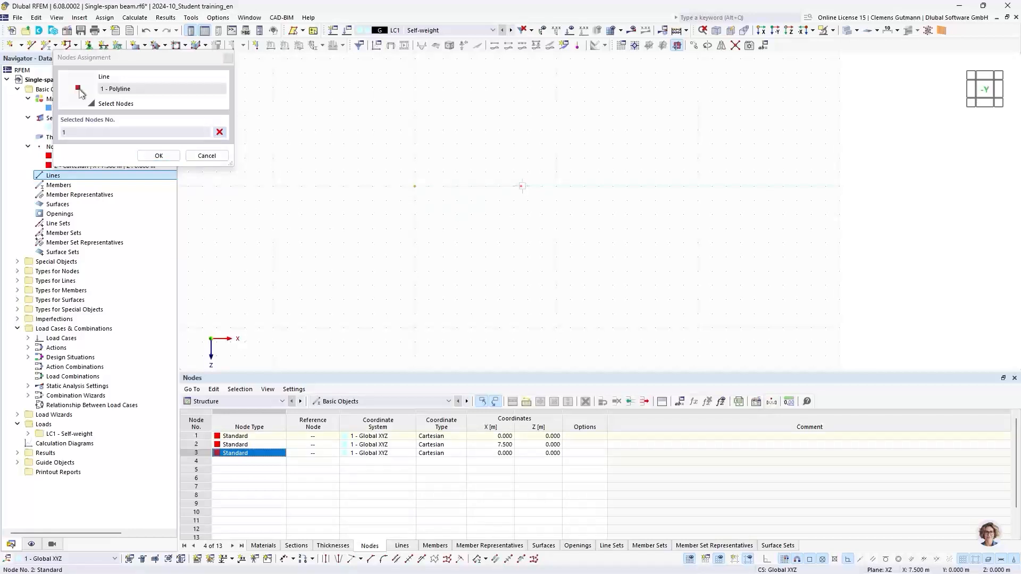
click(159, 155)
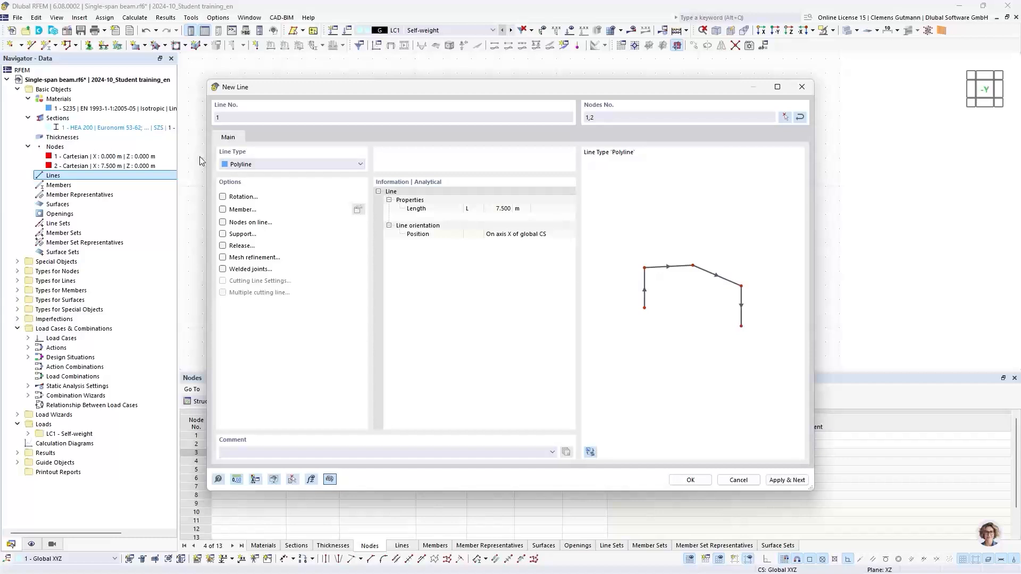
click(689, 480)
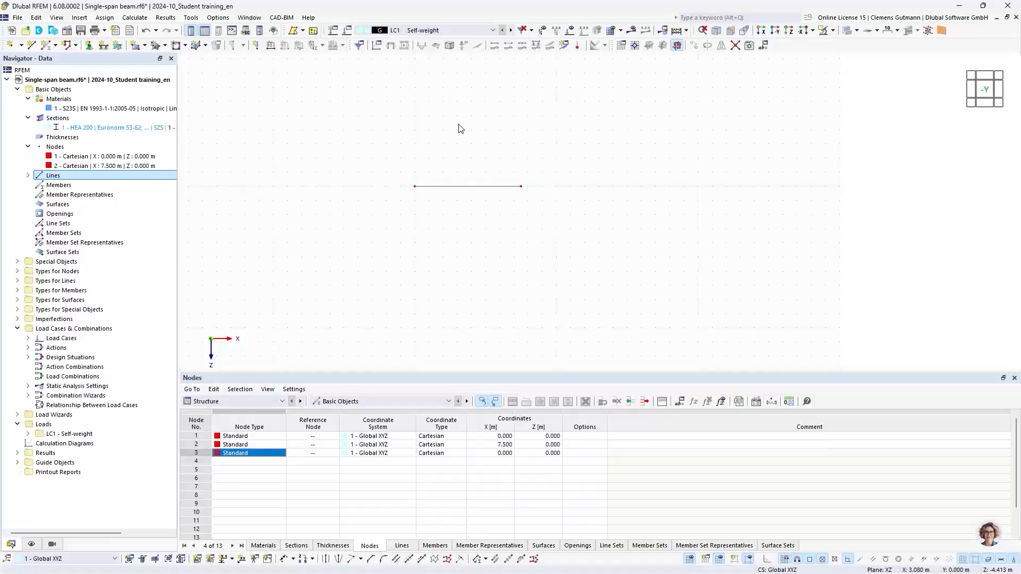
Open the line between nodes 1 and 2 for editing and activate its Member option to define a new member.
right_click(59, 186)
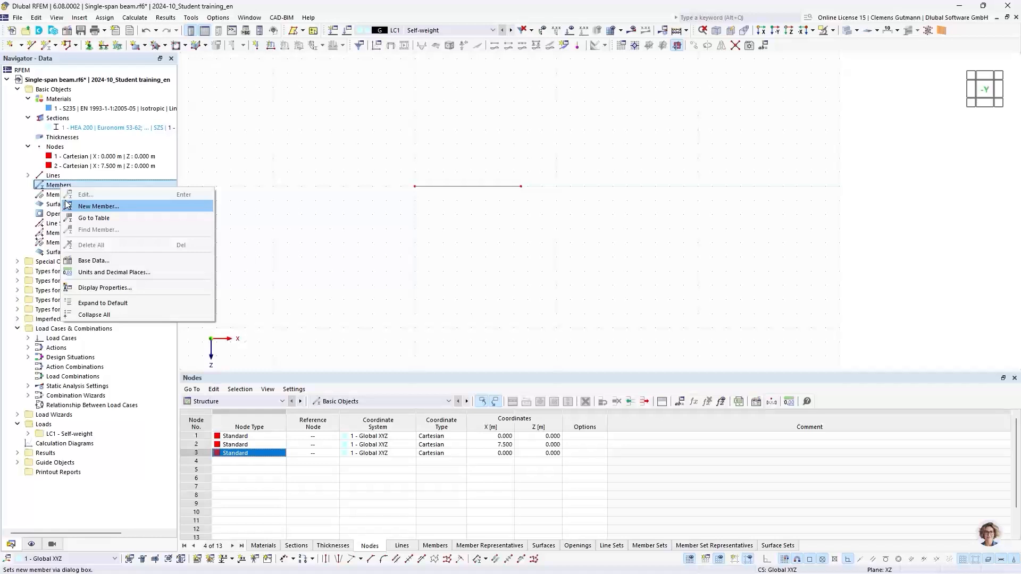
click(66, 203)
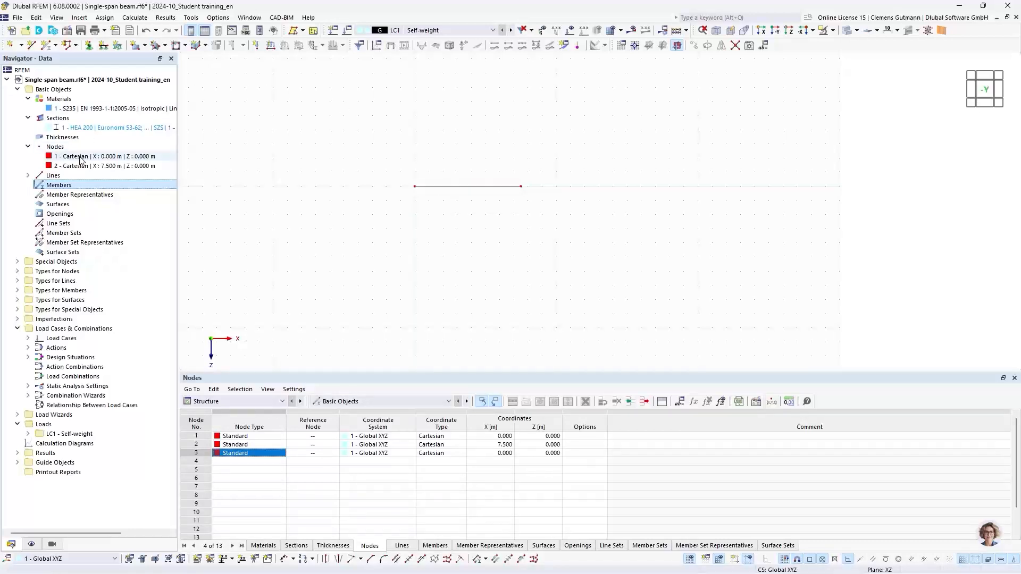
double_click(470, 187)
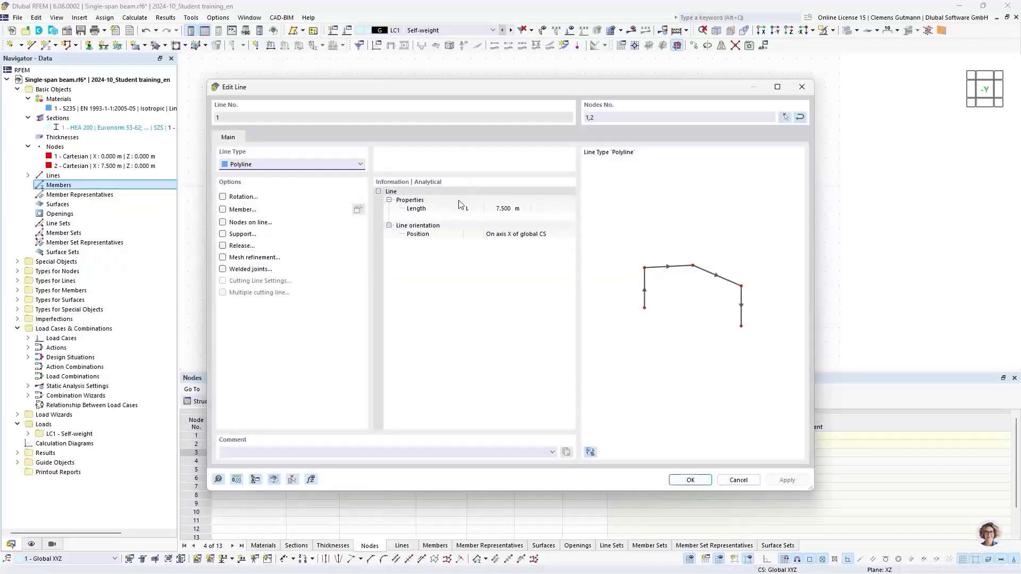
click(223, 210)
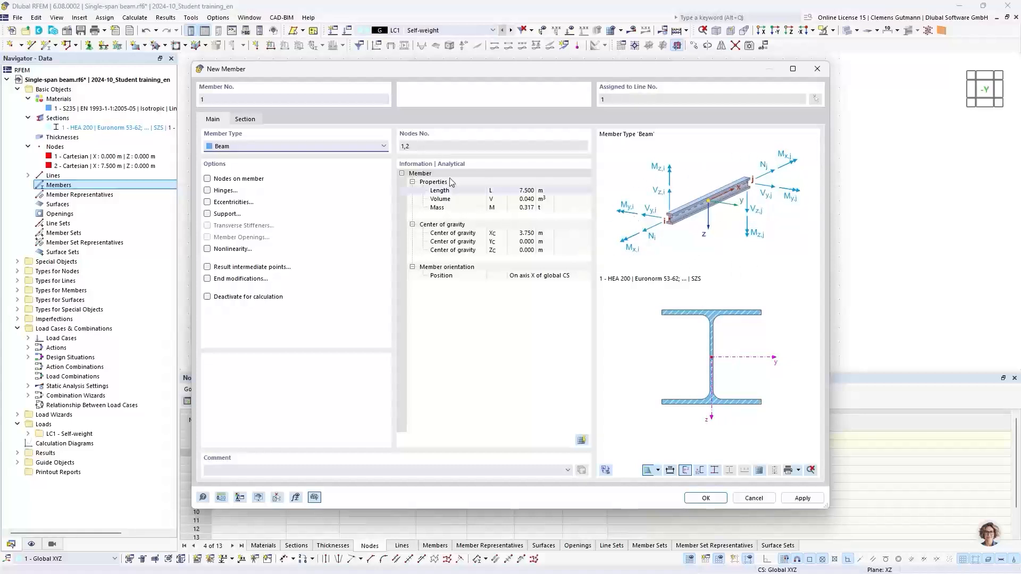
Try the Truss member type for the new member, and switch it back to Beam.
click(246, 147)
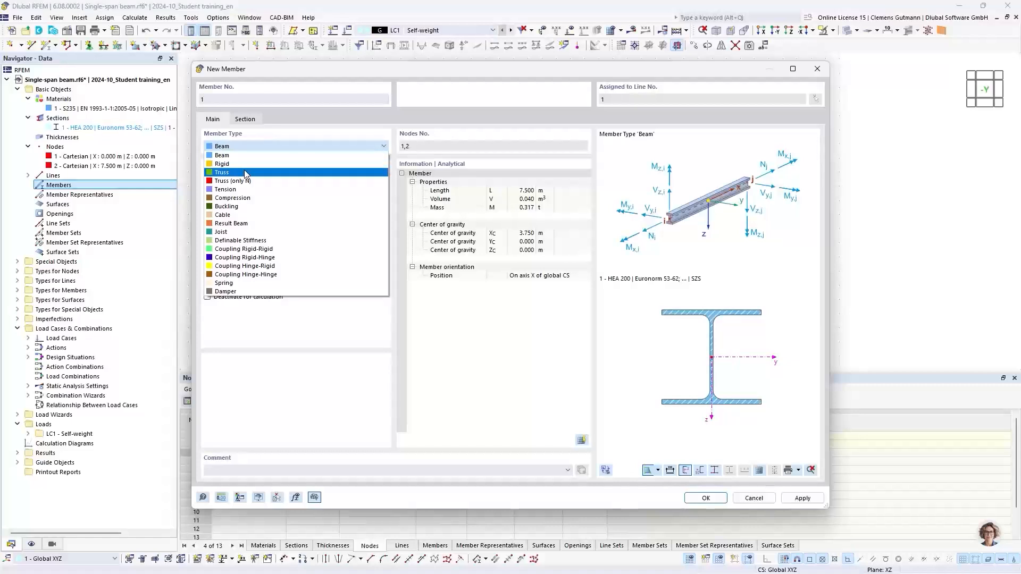
click(246, 173)
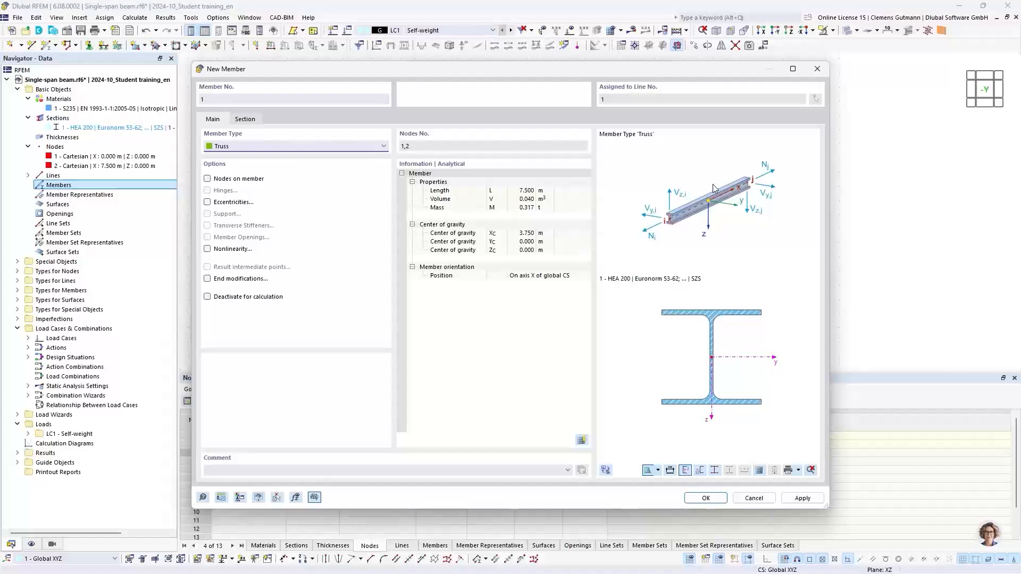
click(342, 147)
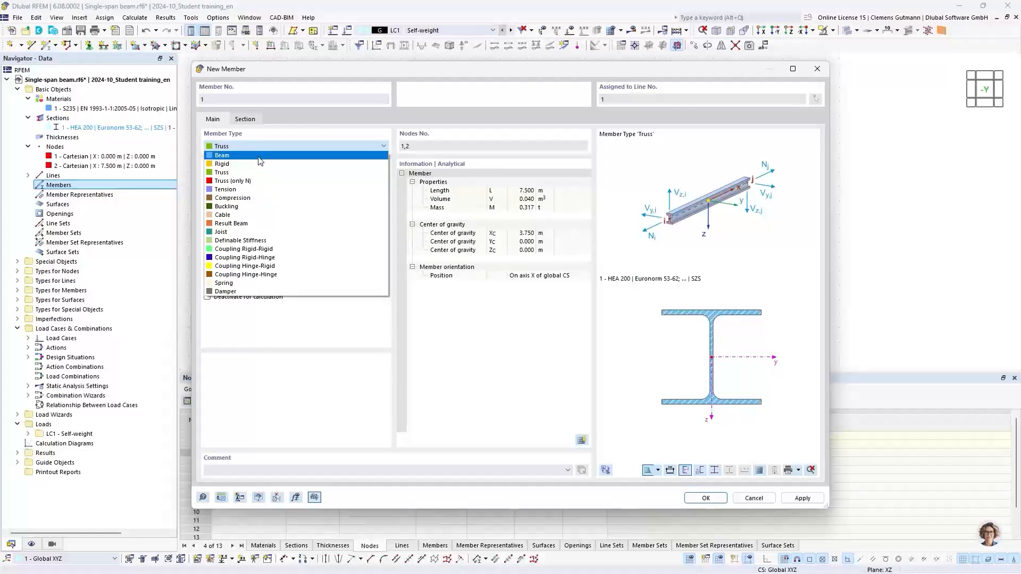
click(260, 160)
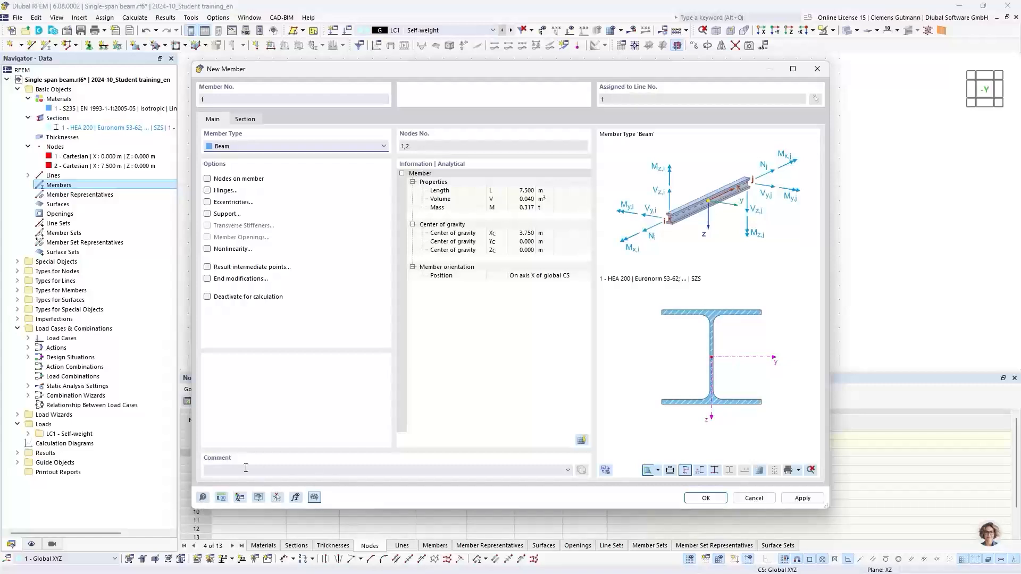
Open the online manual page for the member dialog's main settings, read the member type descriptions from Beam to Truss, and close the manual.
click(203, 498)
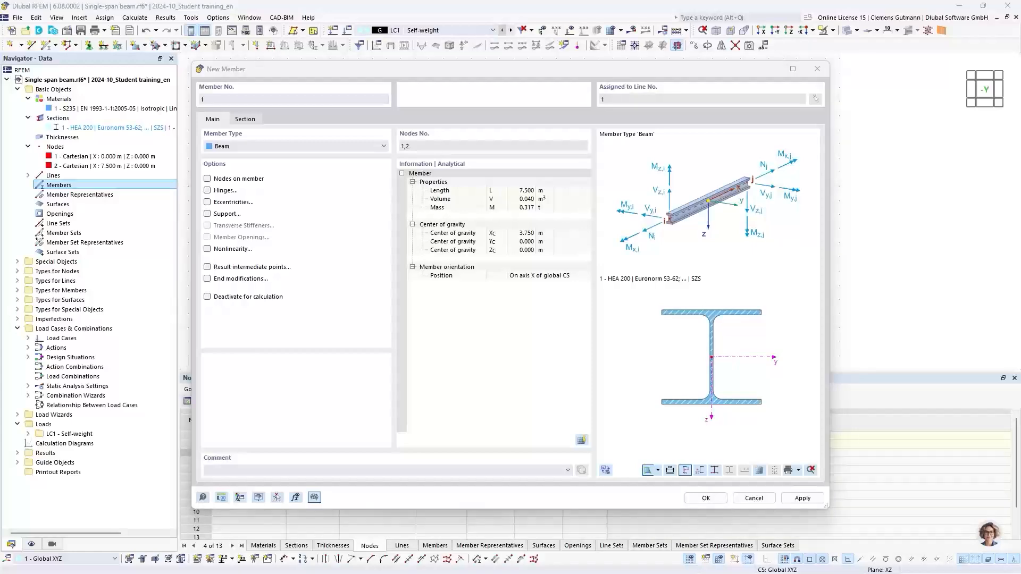
drag(35, 34, 537, 1)
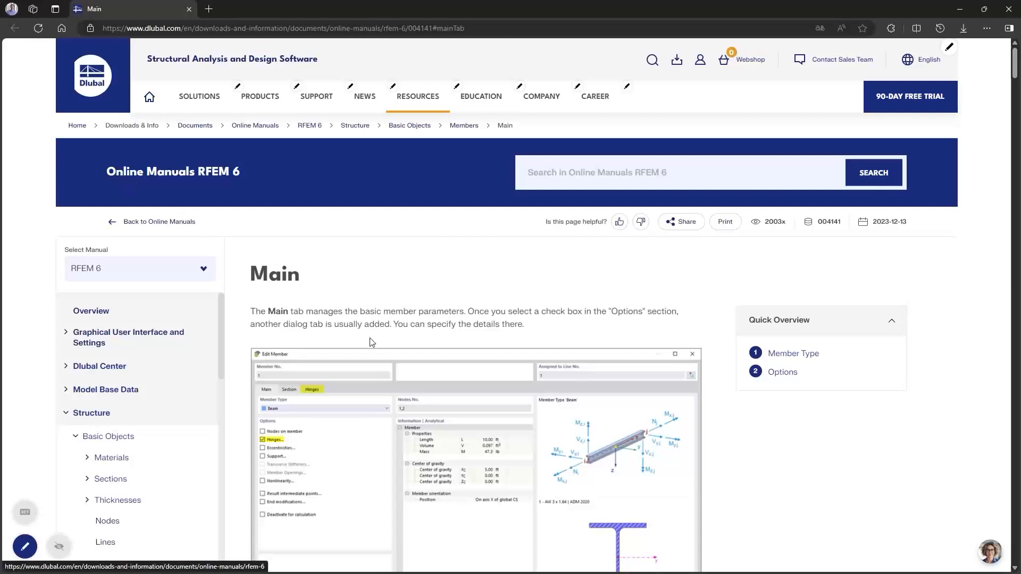
scroll(405, 325, down, 1)
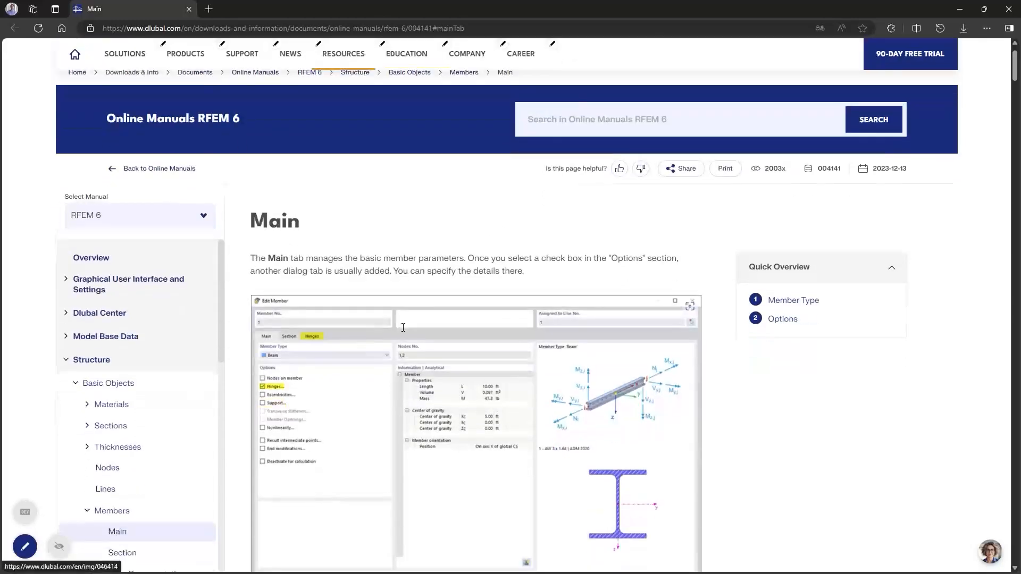
scroll(456, 346, down, 2)
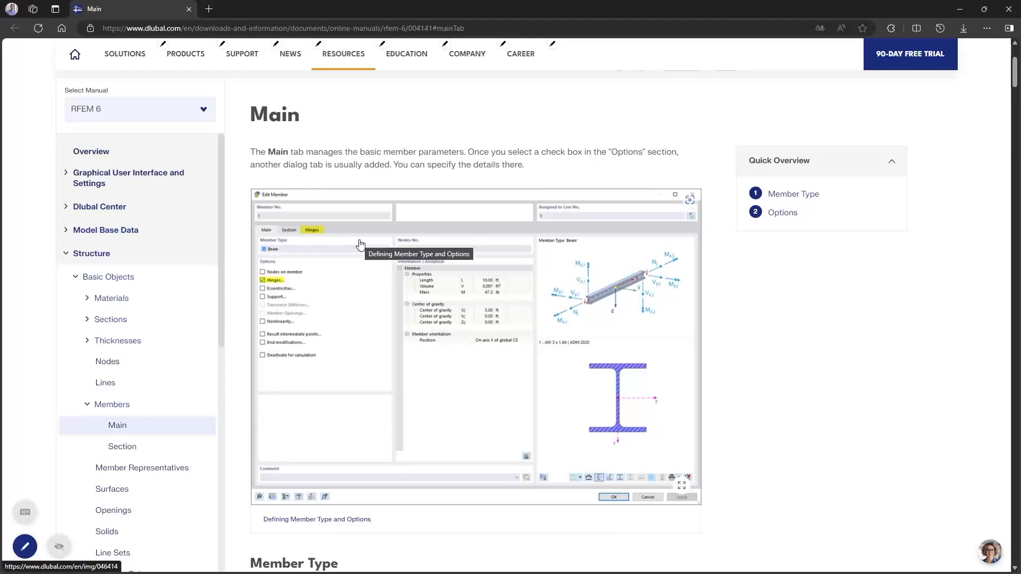
scroll(360, 244, up, 2)
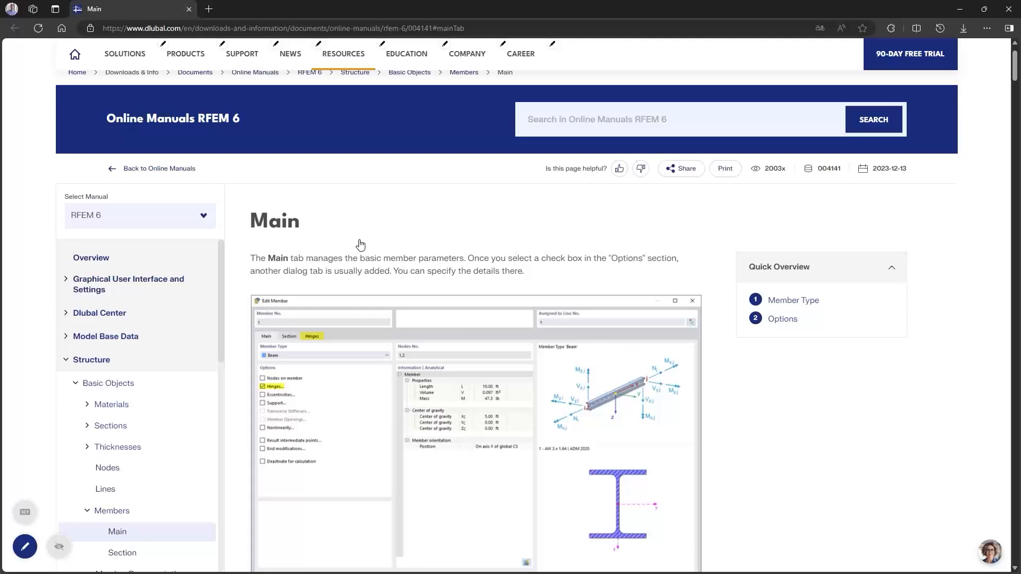
scroll(342, 325, down, 4)
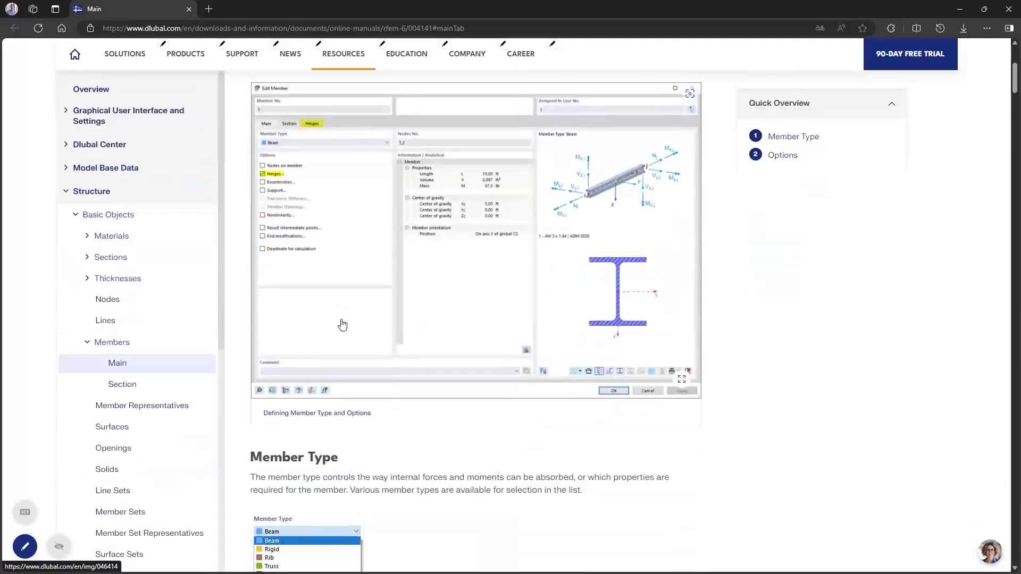
scroll(342, 325, down, 5)
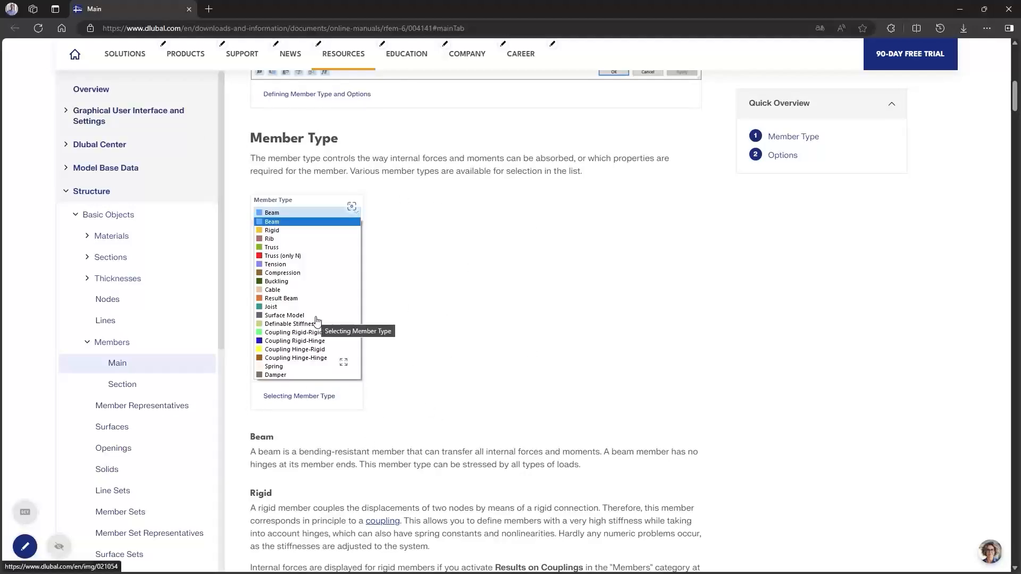
scroll(393, 259, down, 4)
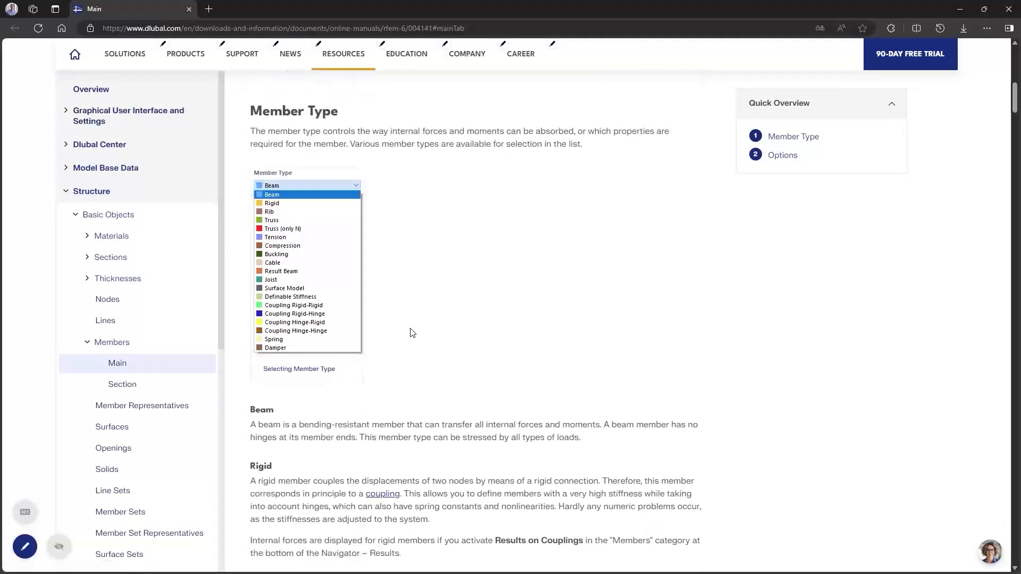
scroll(386, 372, down, 5)
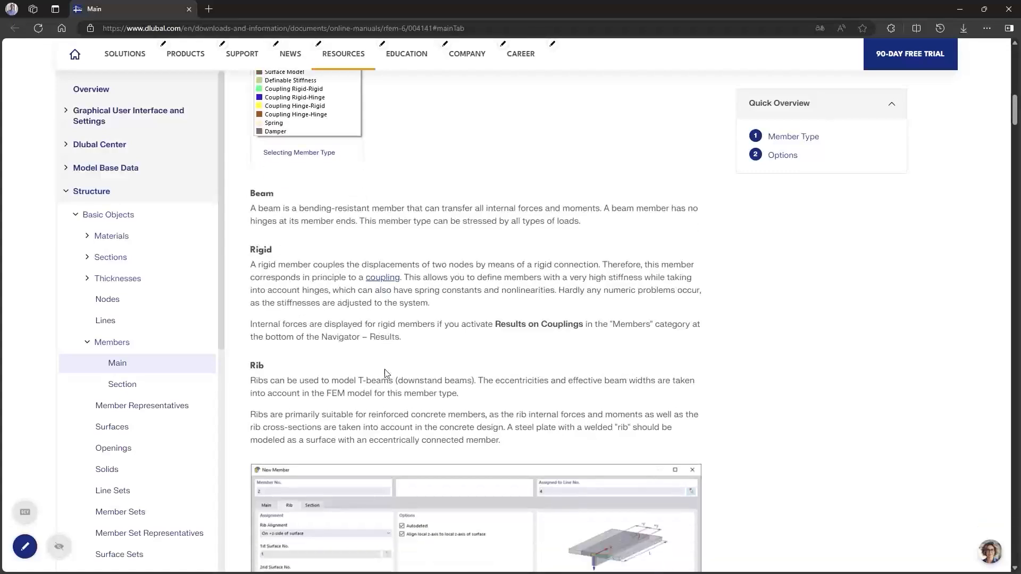
scroll(383, 377, down, 11)
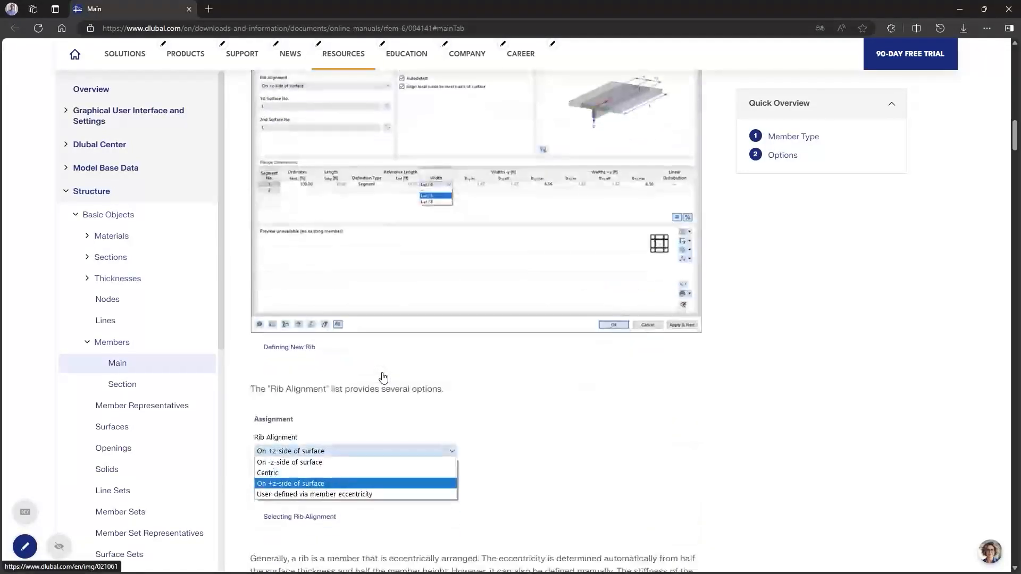
scroll(382, 377, down, 3)
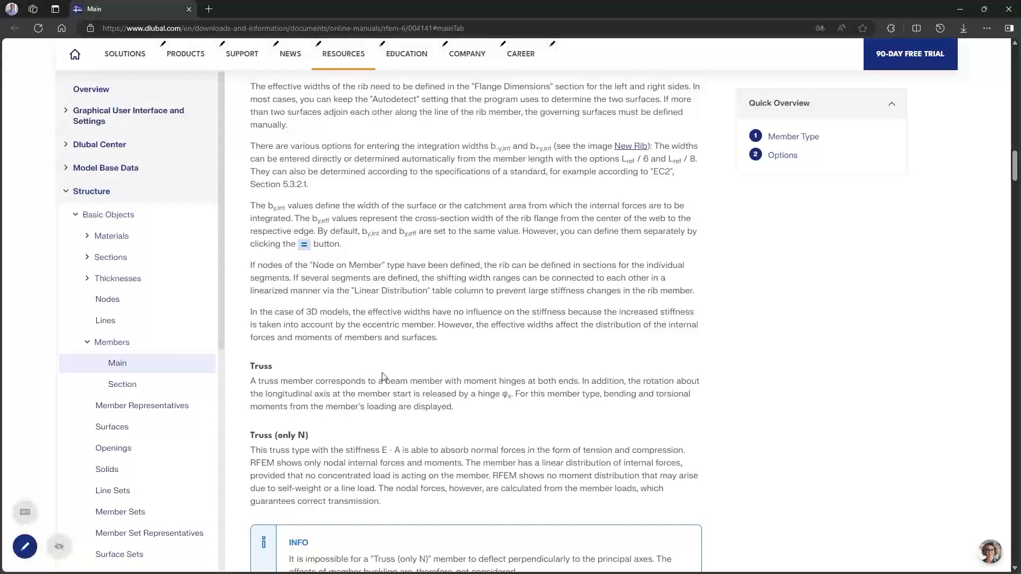
scroll(383, 376, up, 5)
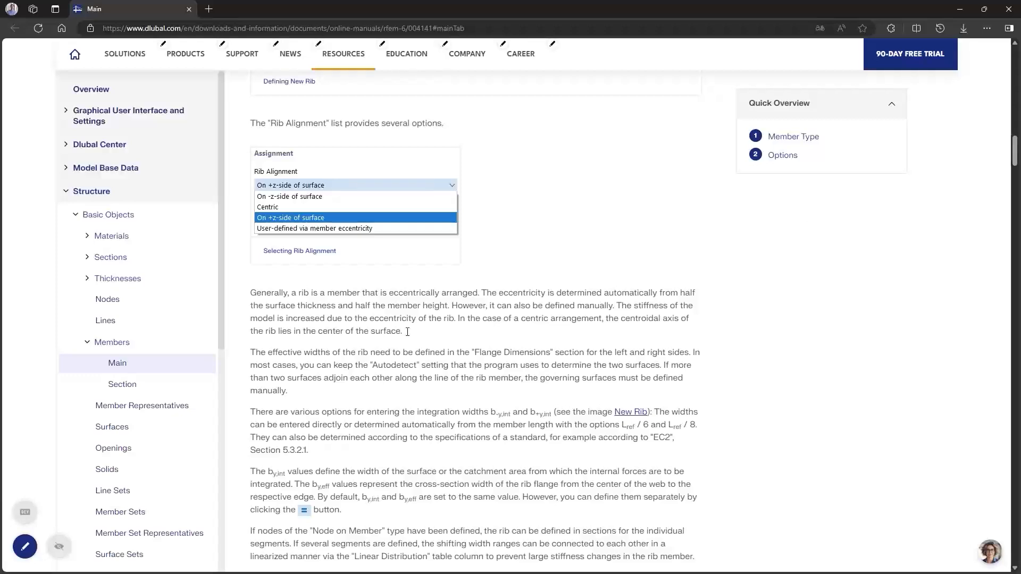
click(1010, 7)
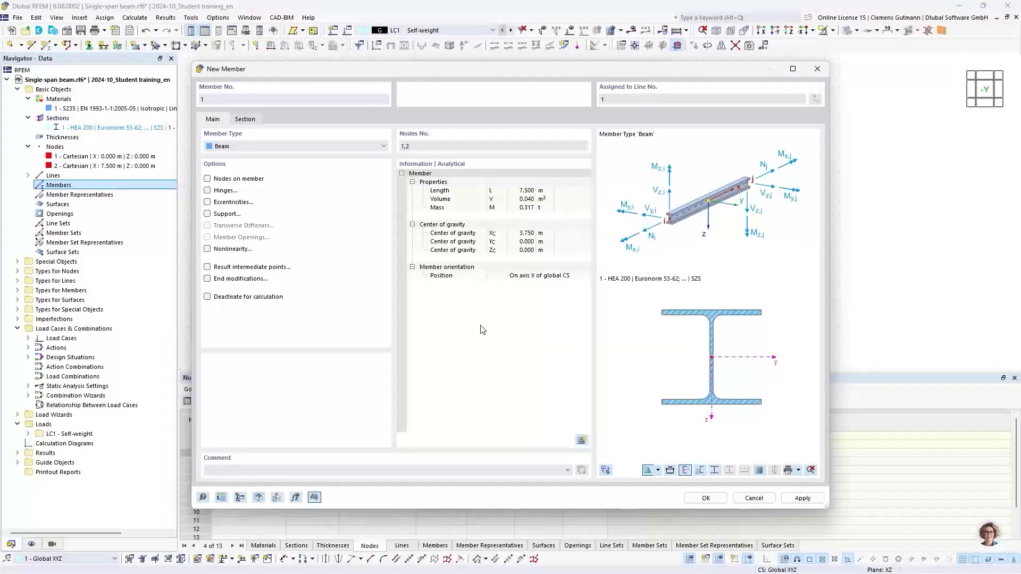
Define the member as type Beam with section 1 - HEA 200 in S235 at member start i, and confirm both the member and its line.
click(316, 146)
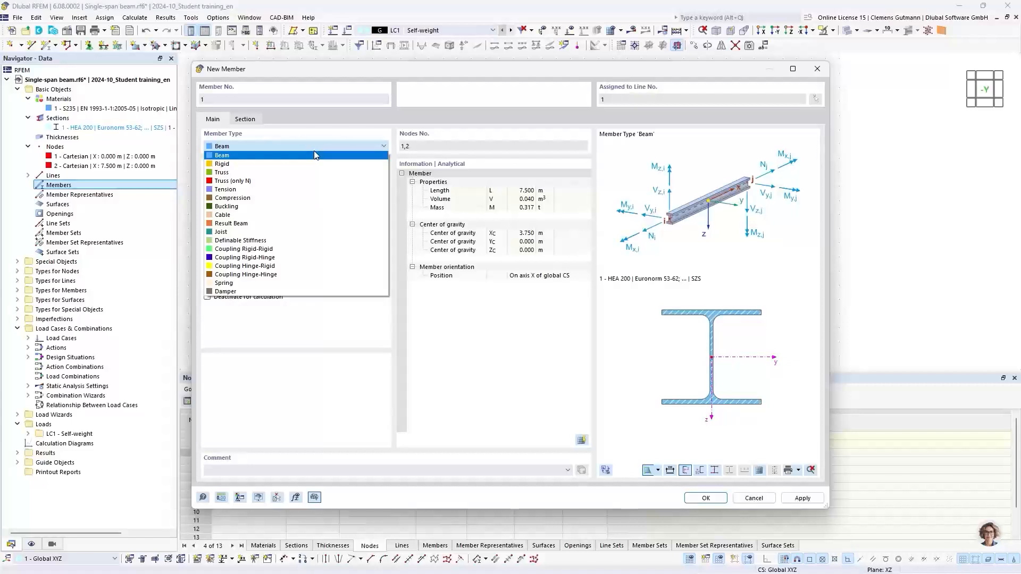
click(313, 152)
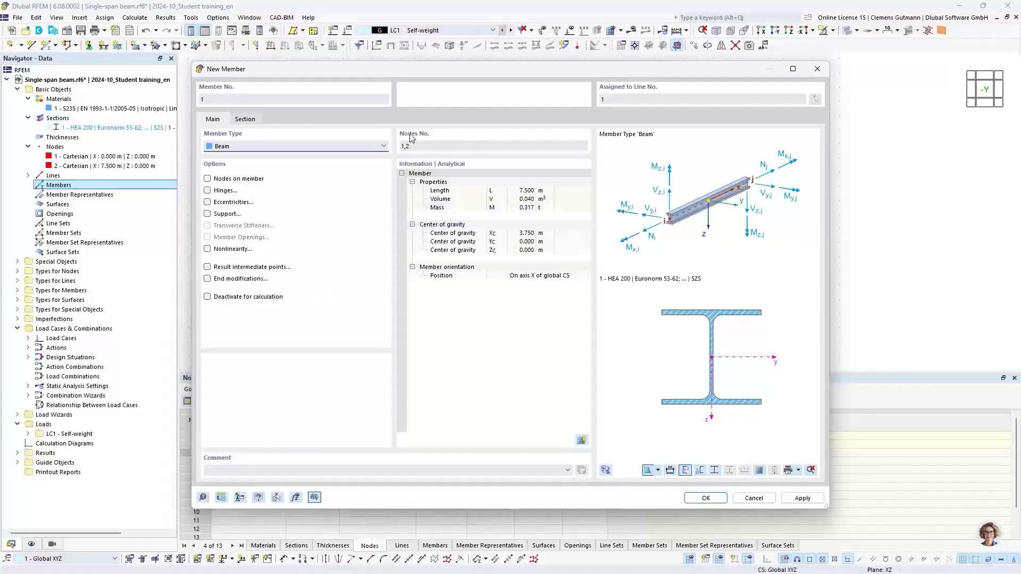
click(254, 124)
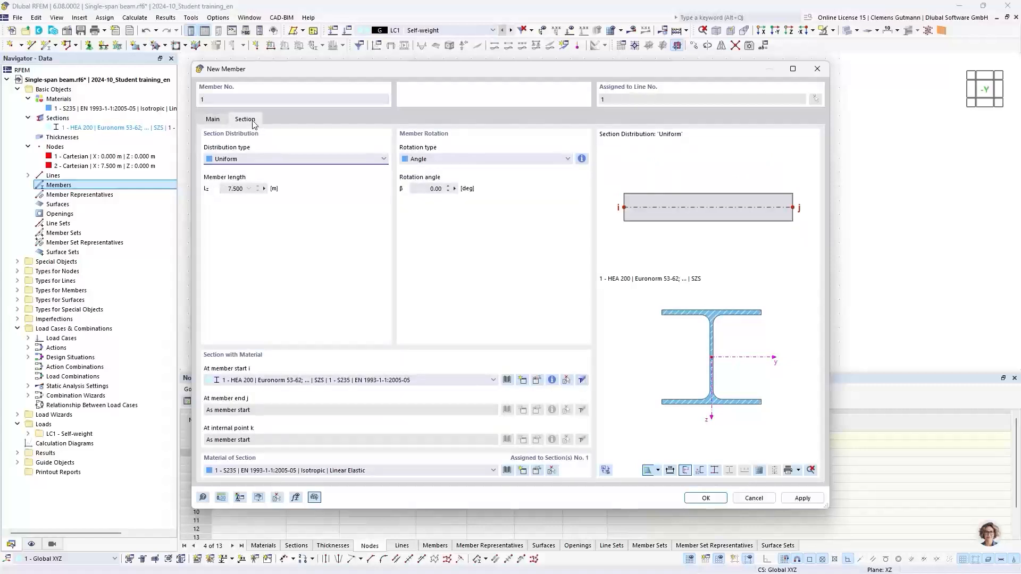
click(232, 380)
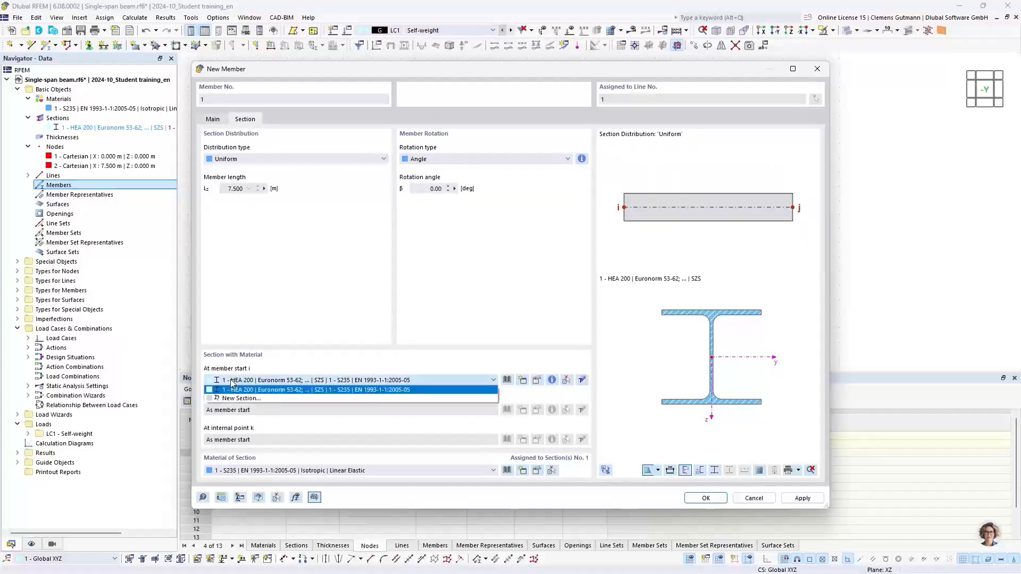
click(268, 392)
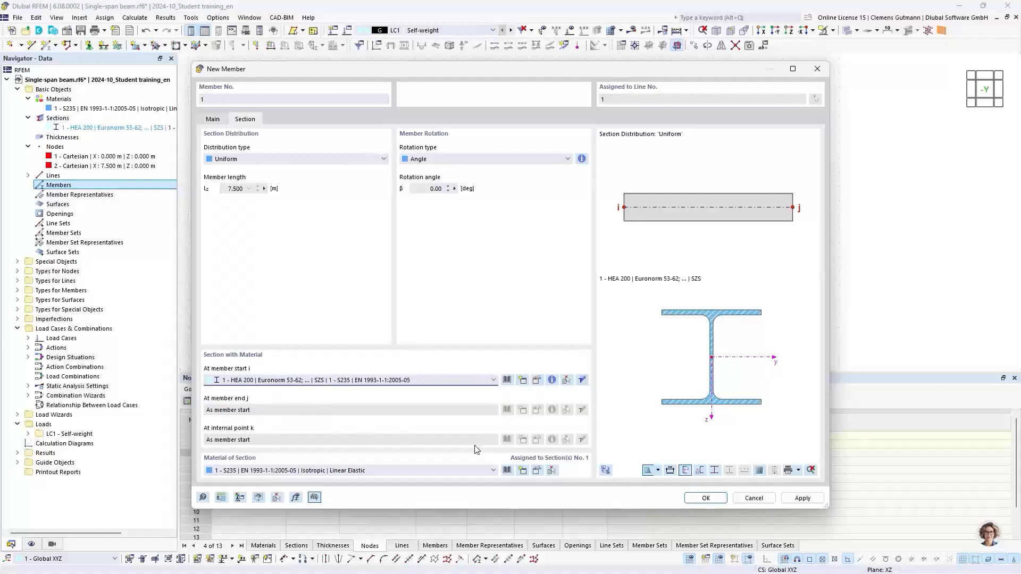
click(706, 500)
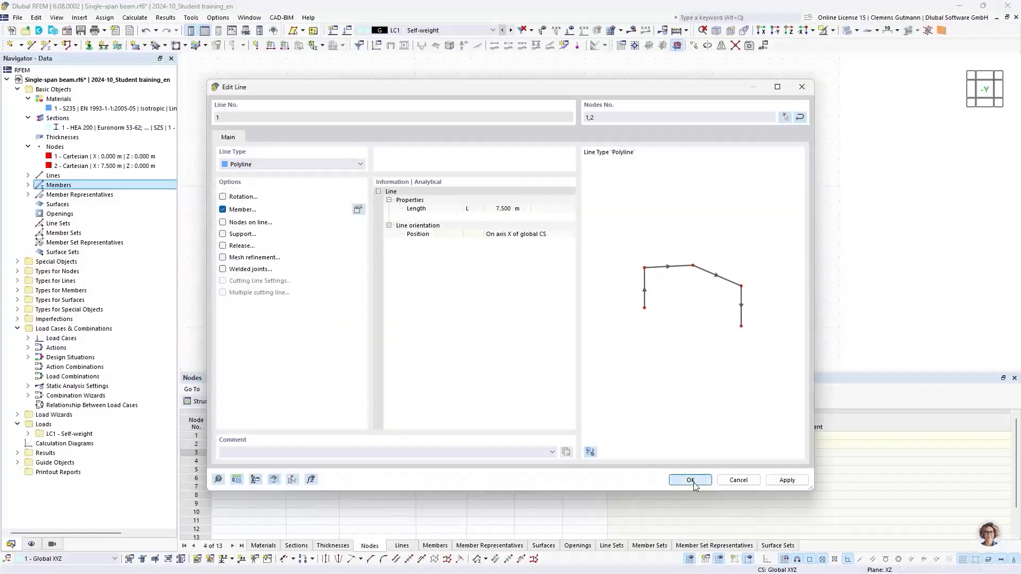
click(690, 480)
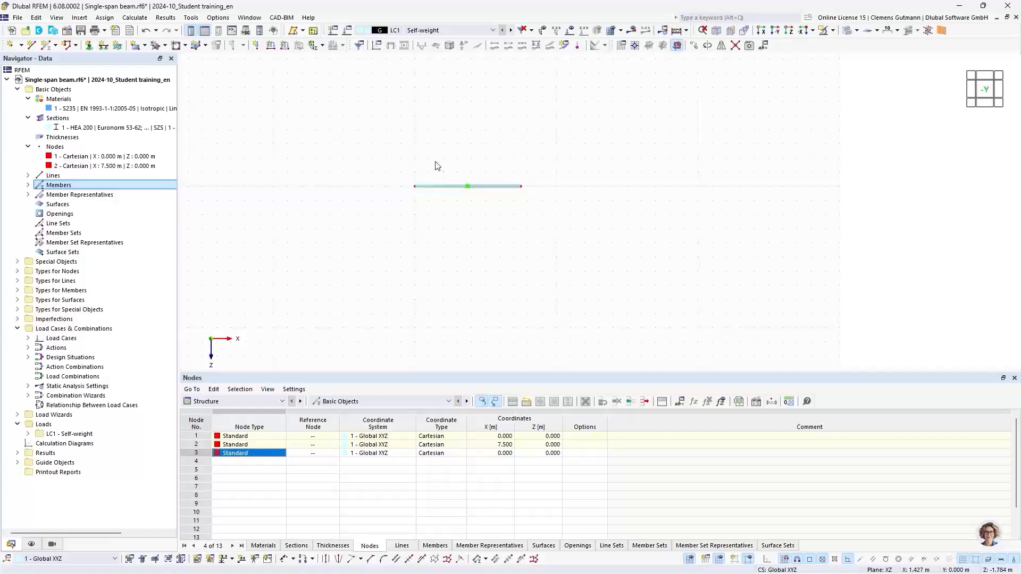
Examine the beam in 3D near its start node in wireframe and solid display, and return to the transparent model display.
scroll(438, 167, up, 3)
scroll(392, 229, up, 4)
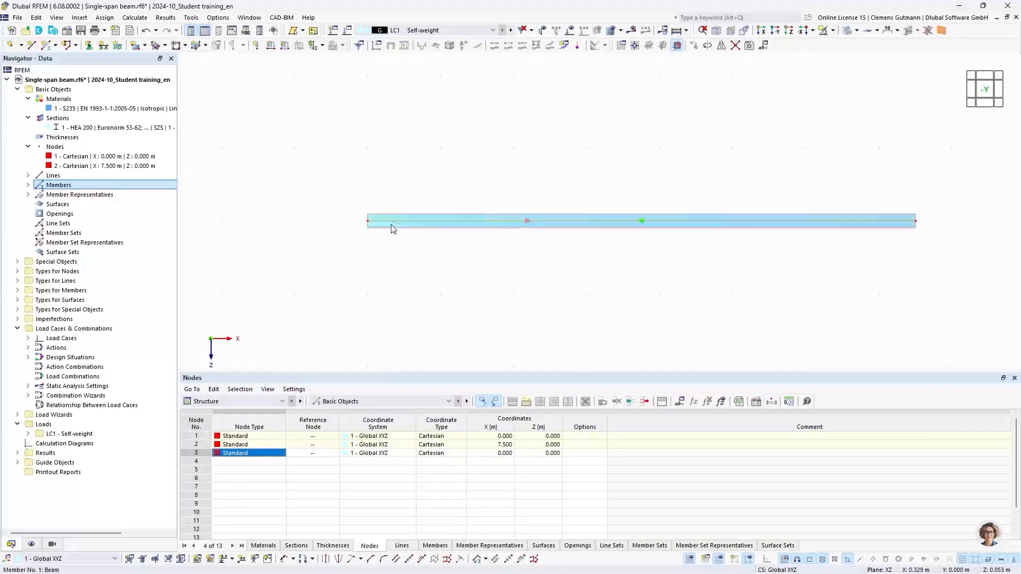
middle_drag(481, 257, 376, 276)
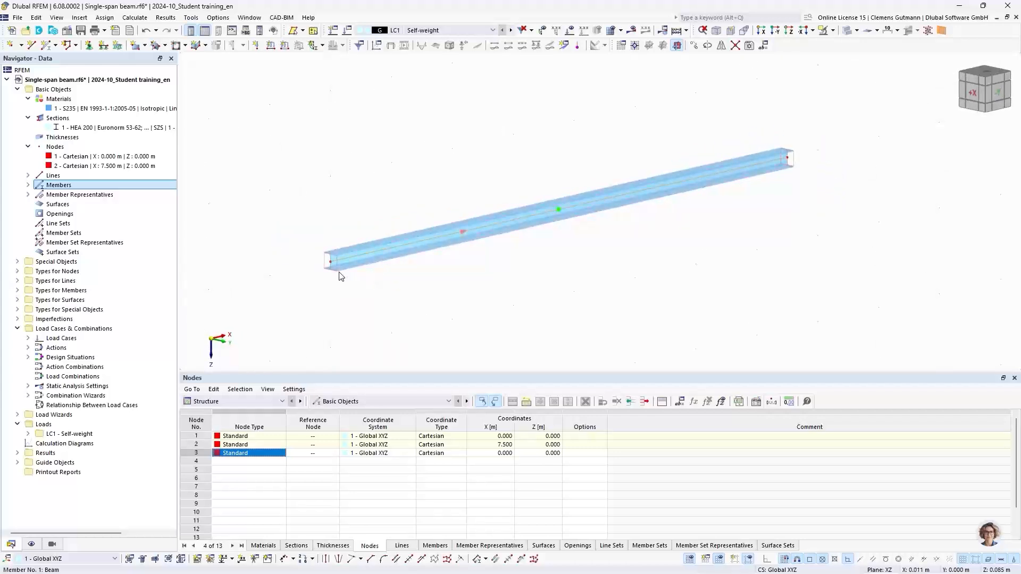
scroll(329, 260, up, 3)
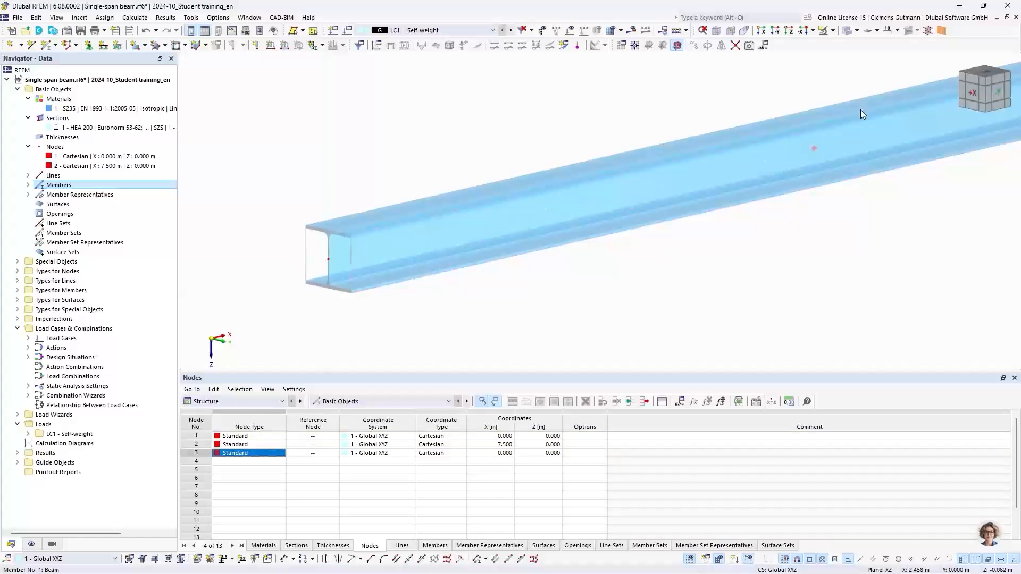
click(857, 30)
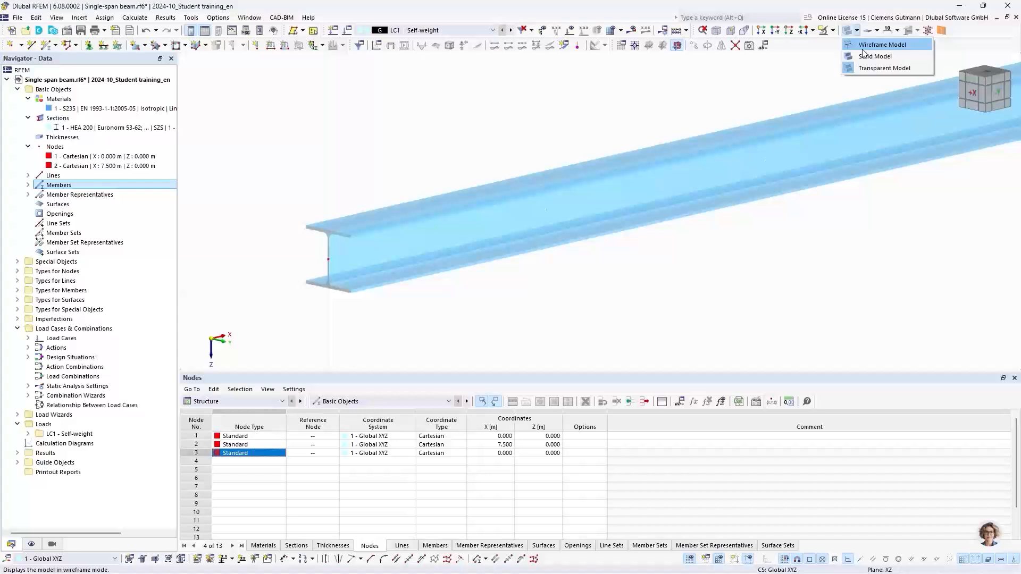
click(862, 49)
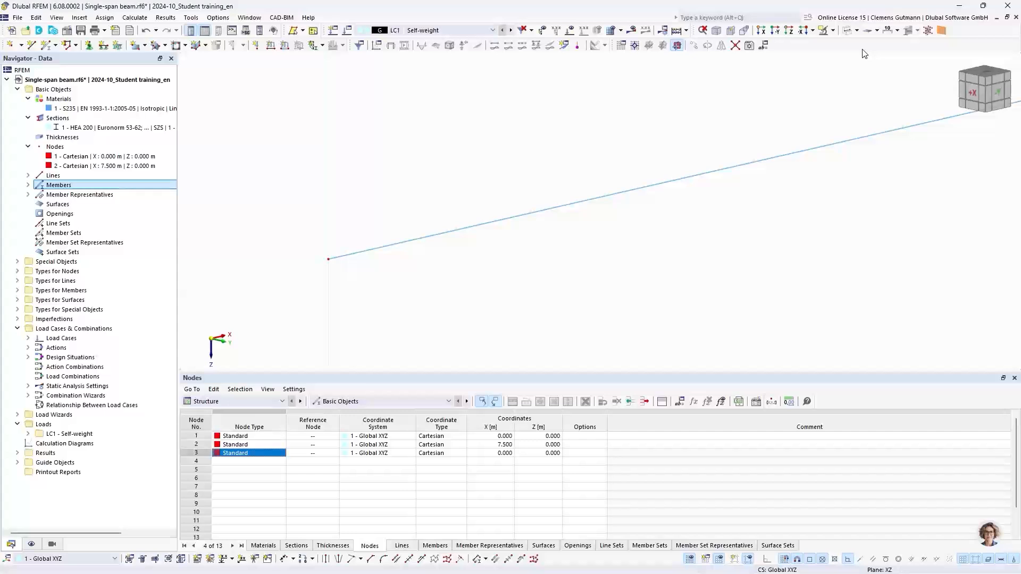
scroll(301, 193, down, 5)
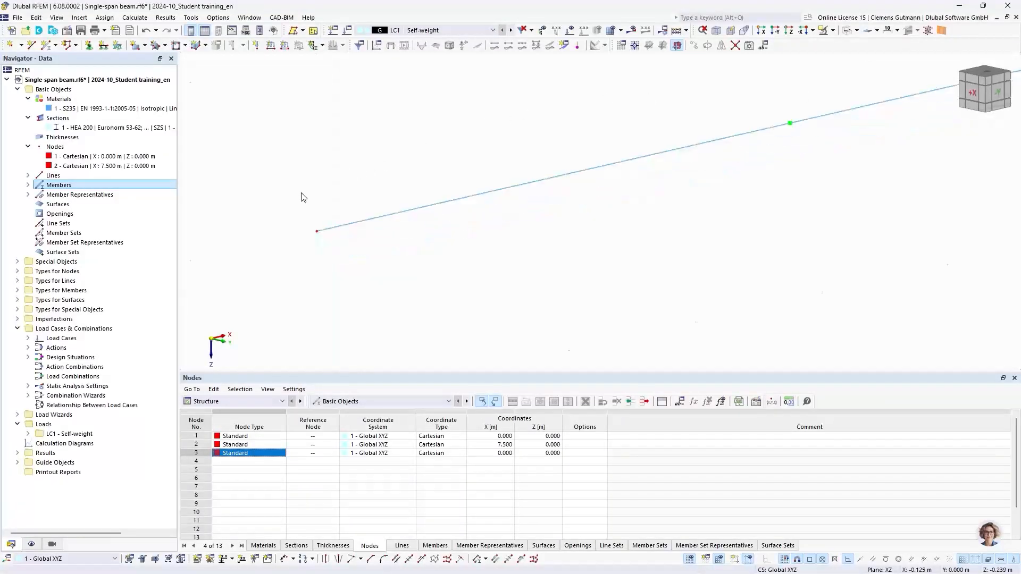
scroll(335, 179, up, 2)
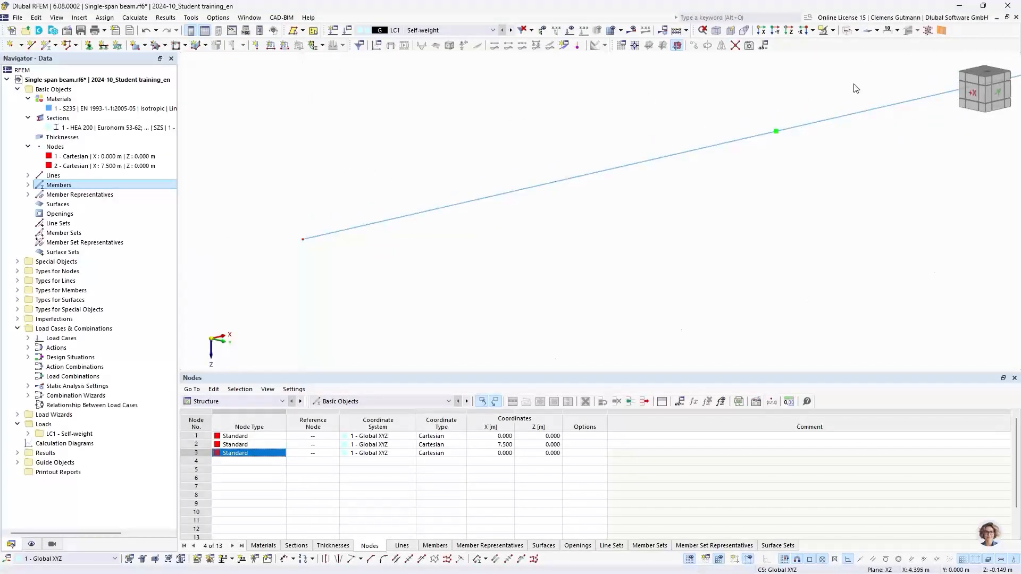
click(849, 33)
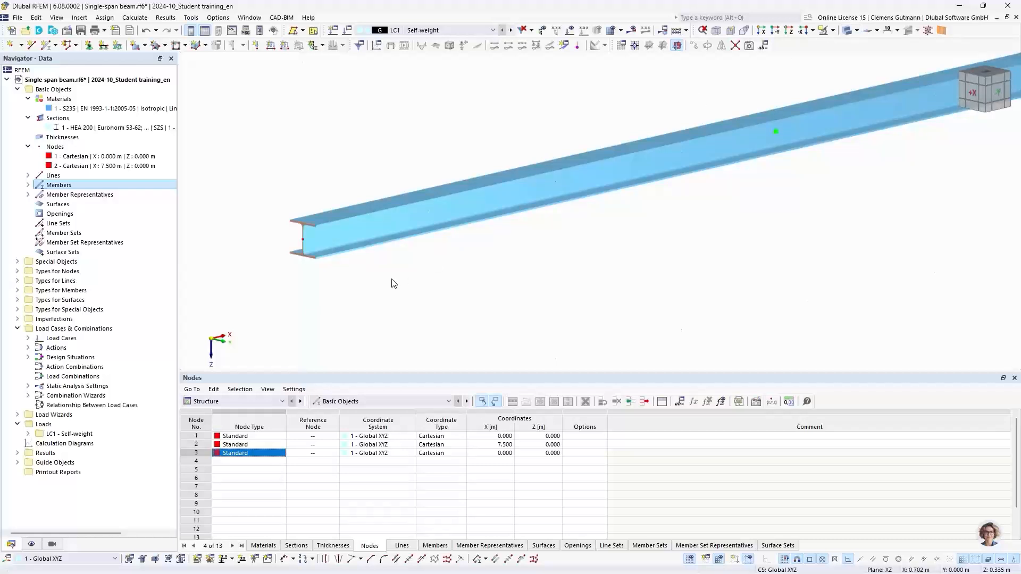
click(846, 33)
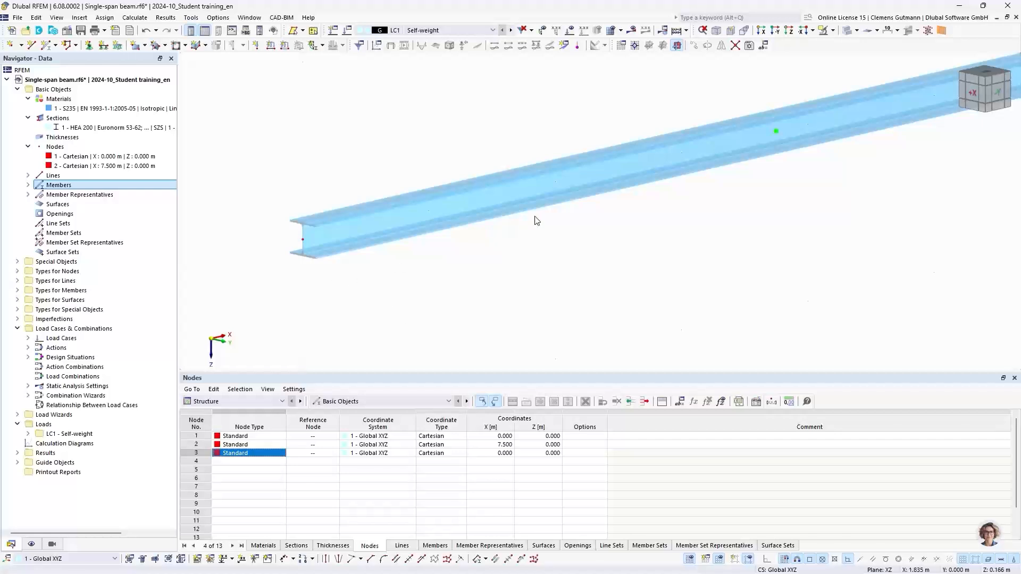
Face the beam in the -Y view and assign the Hinged nodal support to node 1 at the beam's start.
click(1000, 97)
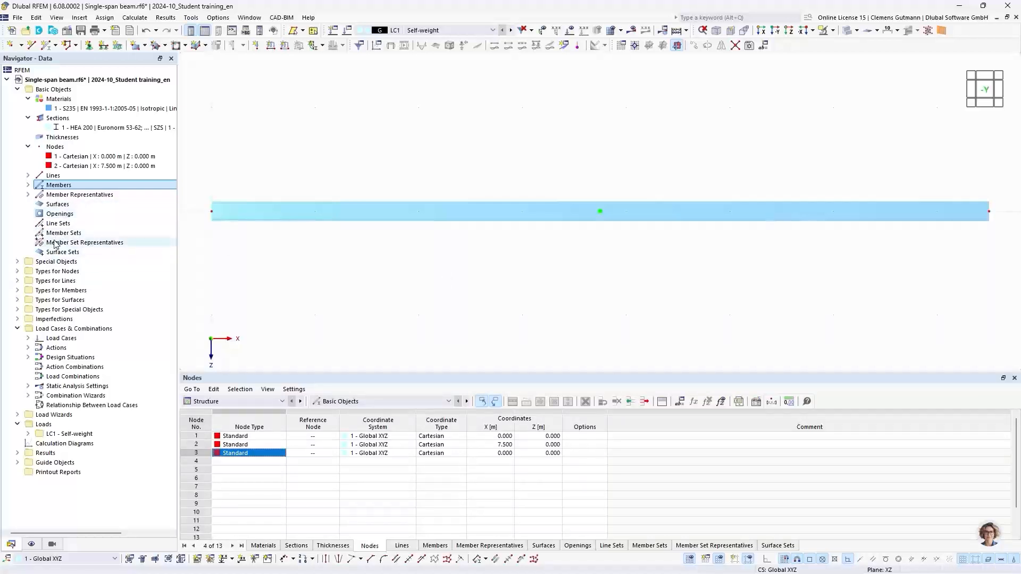
click(18, 271)
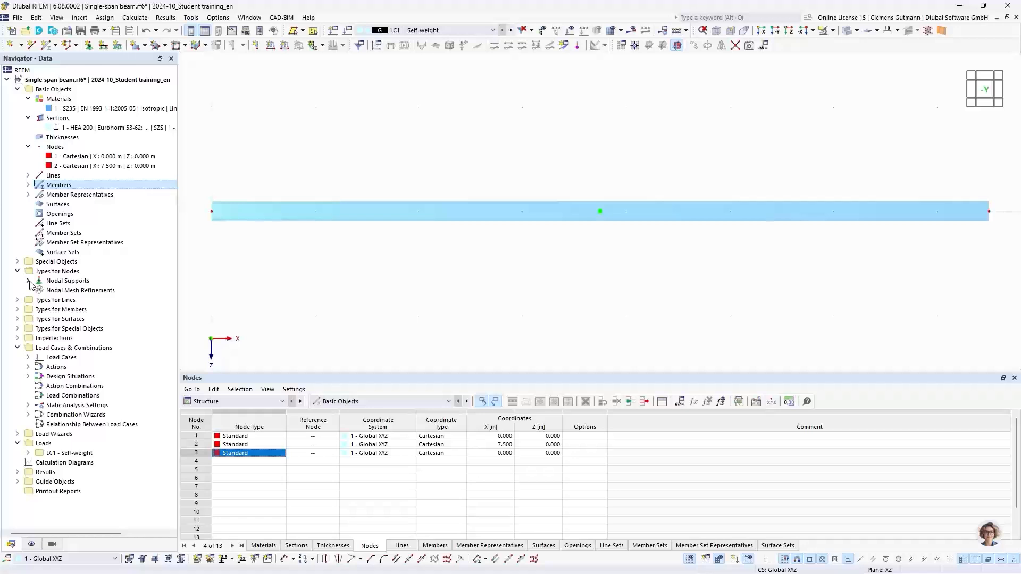
click(28, 281)
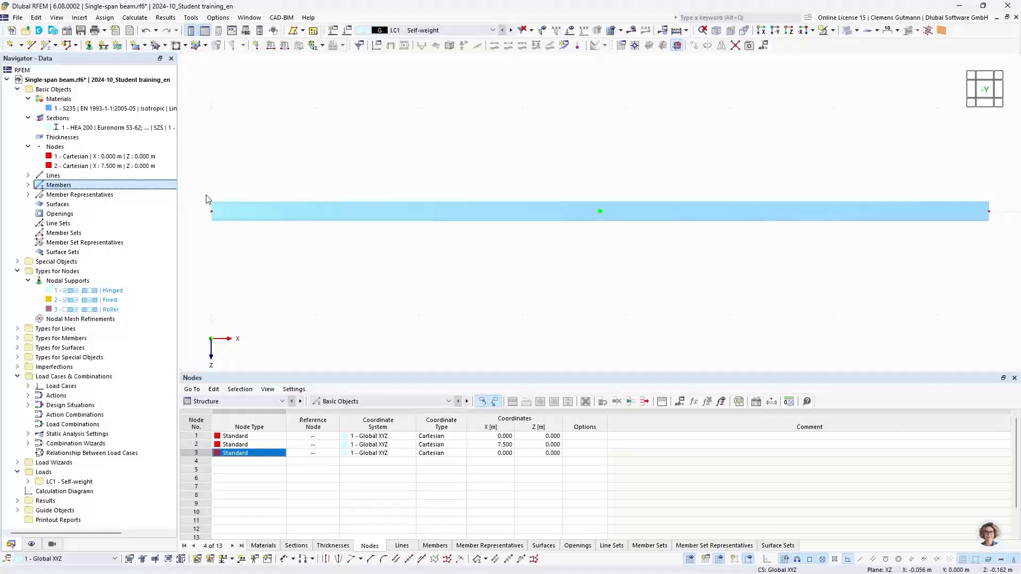
right_click(96, 296)
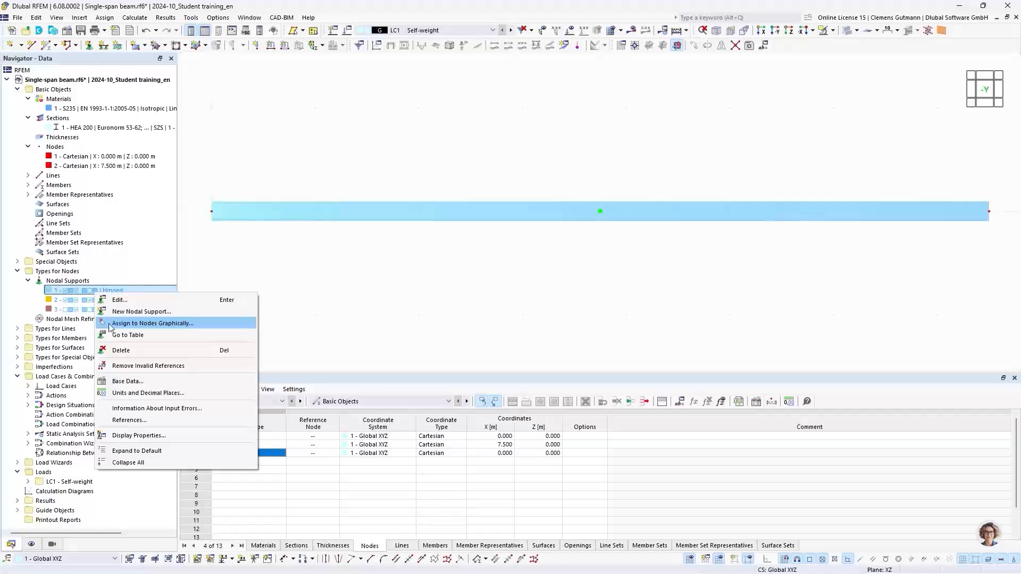
click(153, 325)
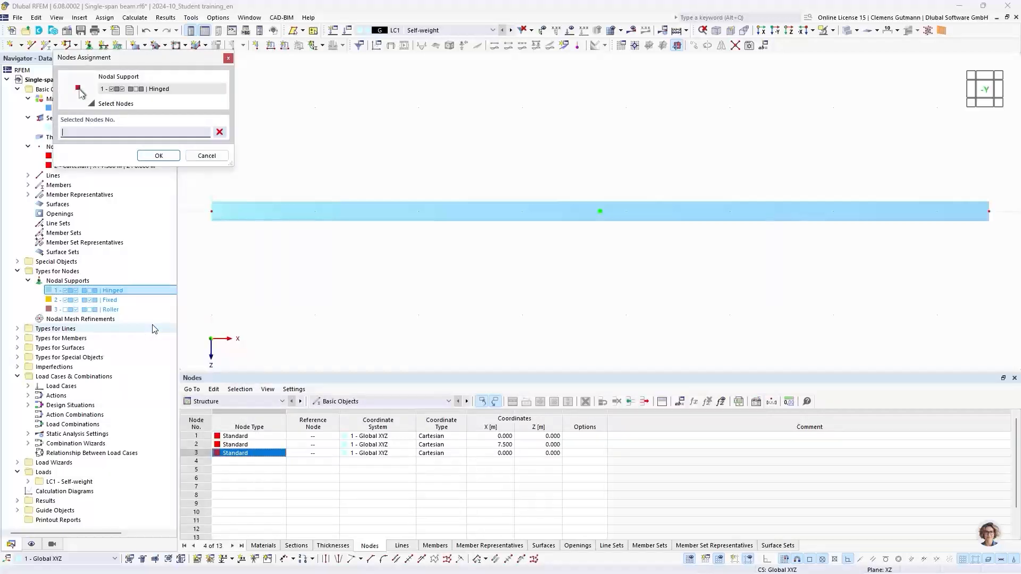
click(212, 212)
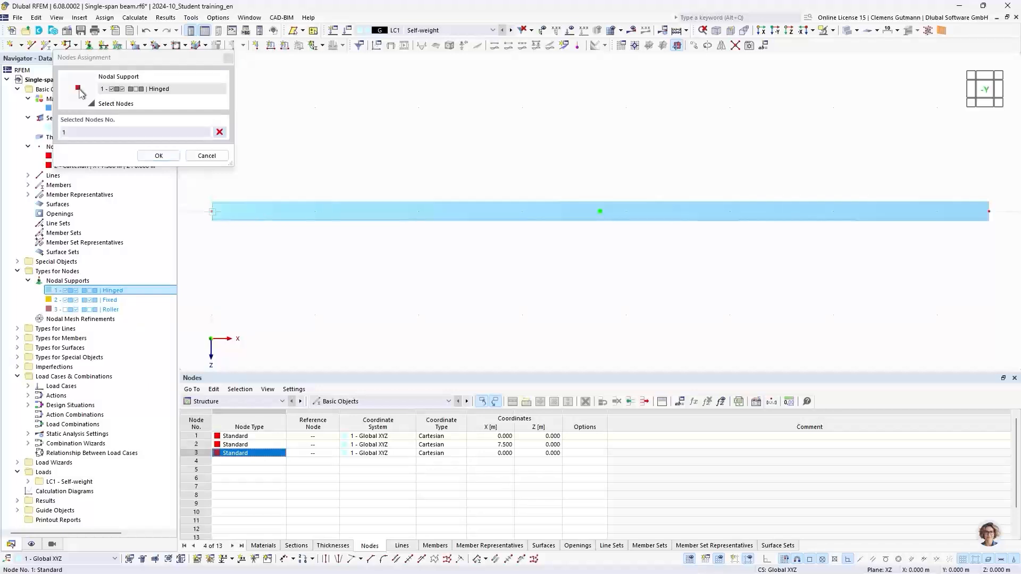
click(161, 156)
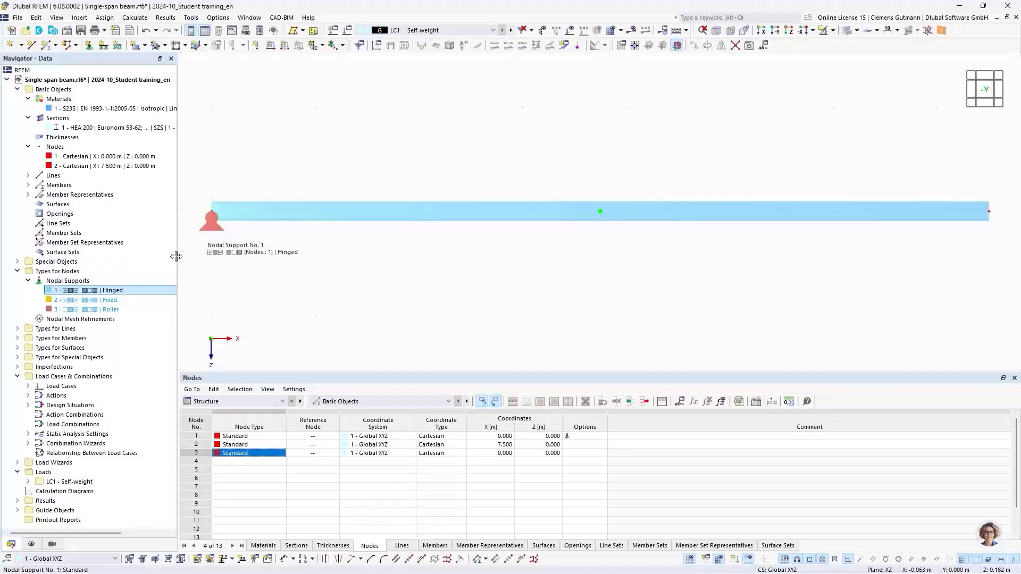
Assign the Roller nodal support to node 2 at the beam's far end.
right_click(119, 311)
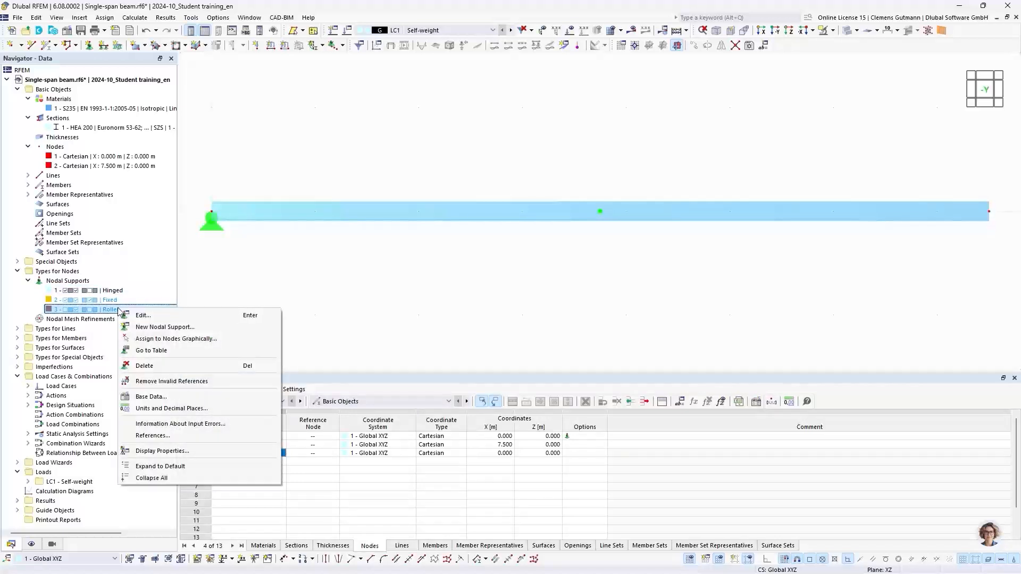
click(154, 339)
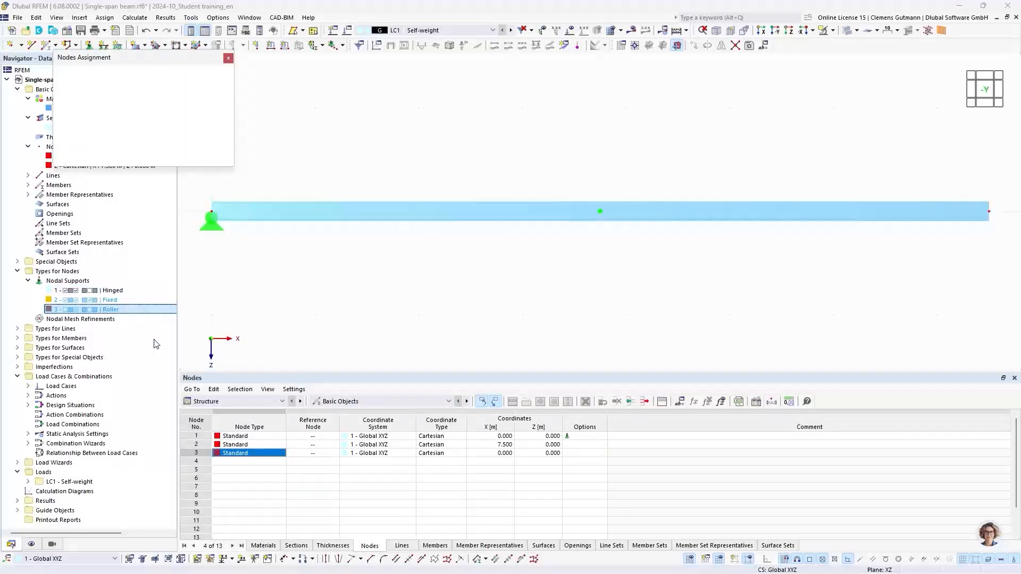
click(989, 213)
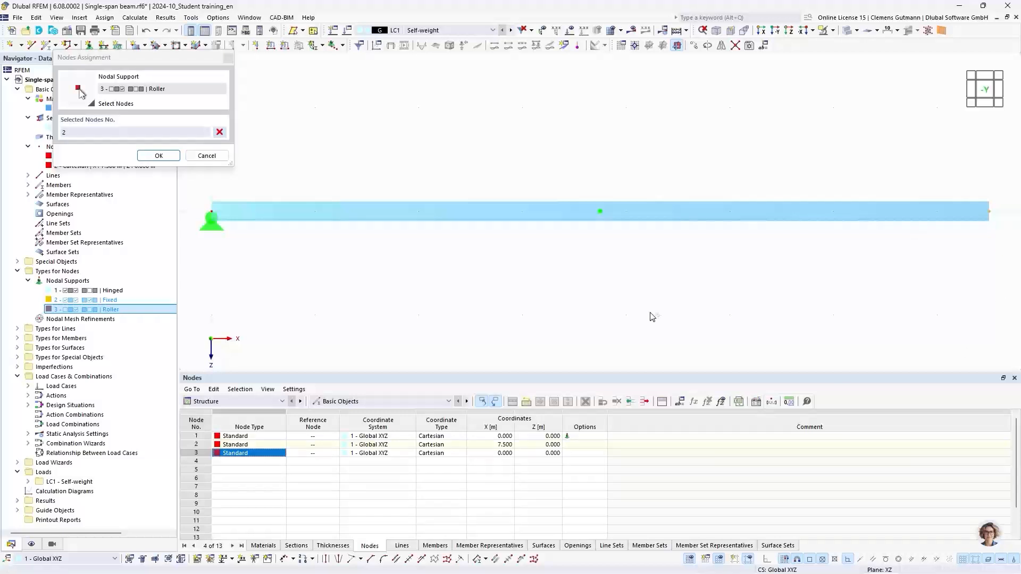
click(175, 158)
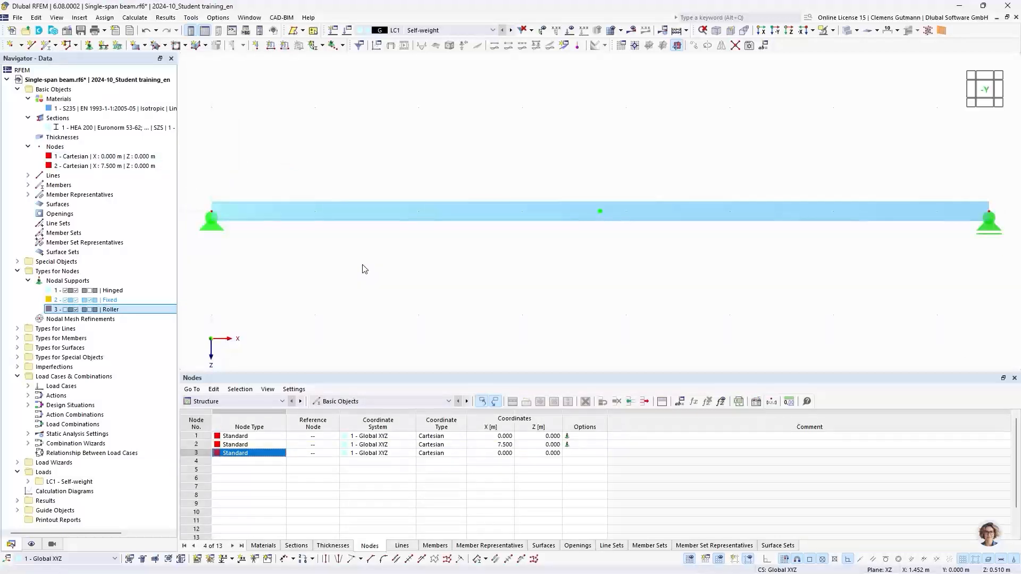
Open the Roller nodal support's definition, check its translational and rotational support conditions, and close it.
click(105, 311)
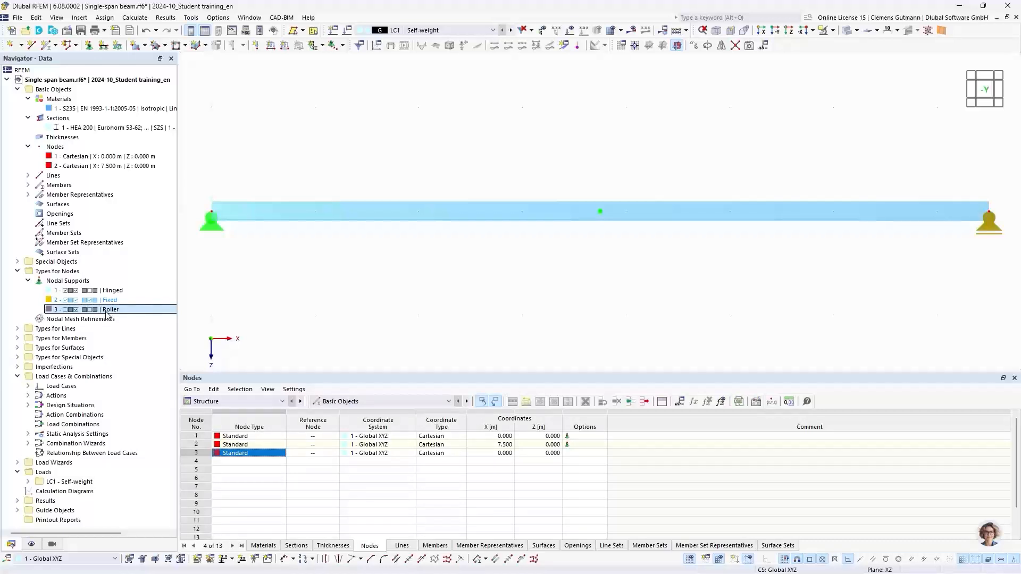
double_click(105, 311)
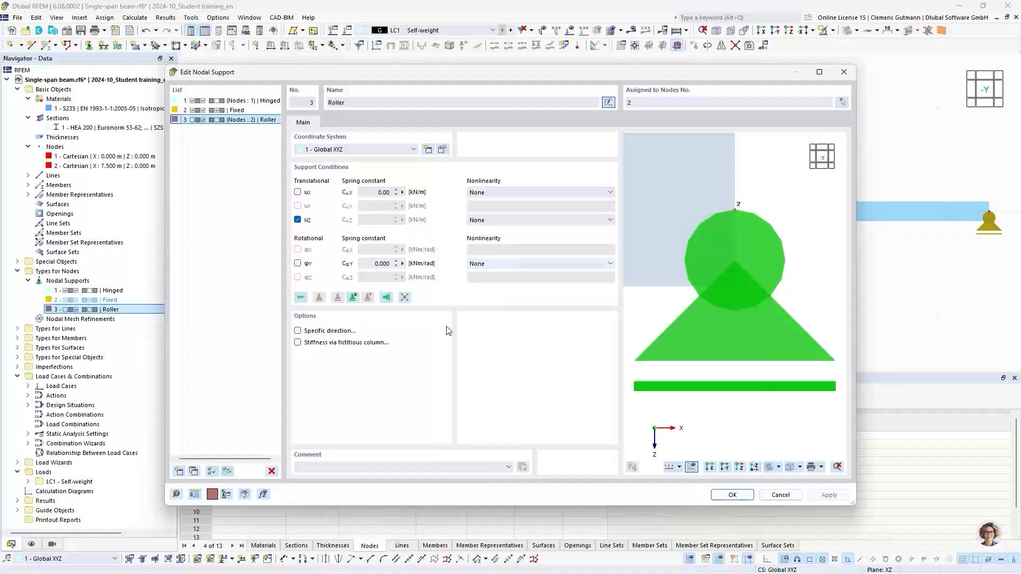
click(733, 497)
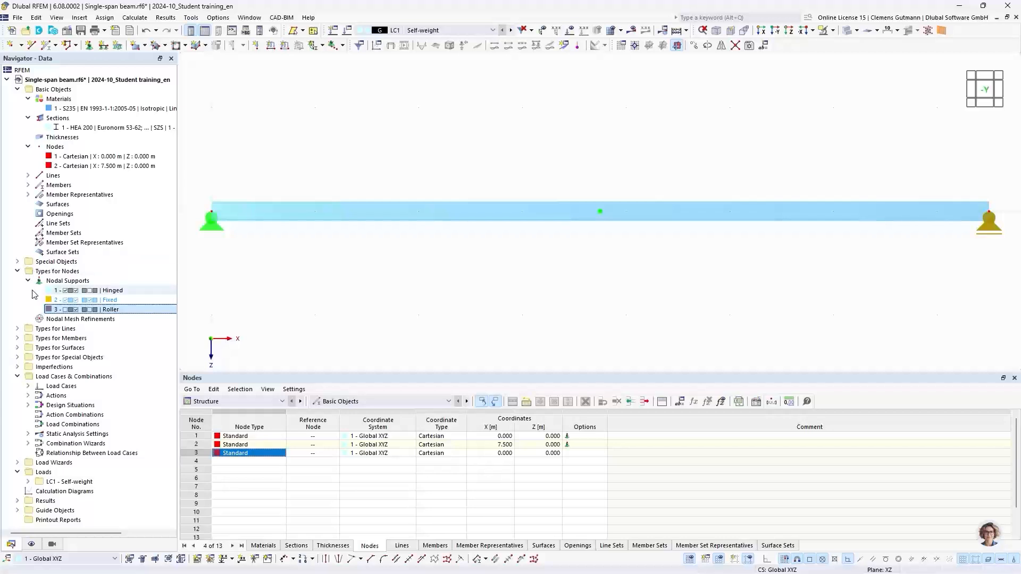
click(17, 272)
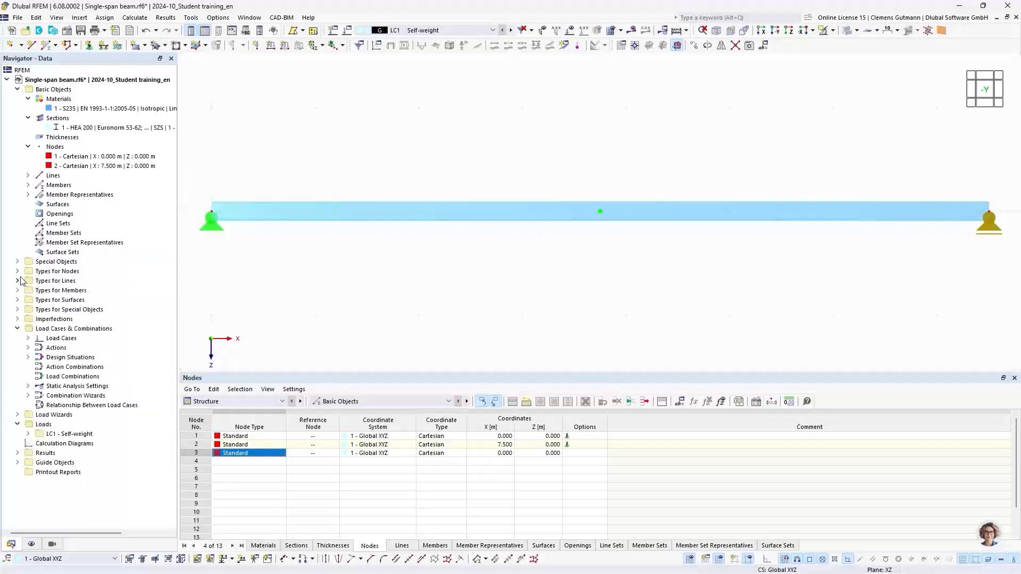
click(28, 338)
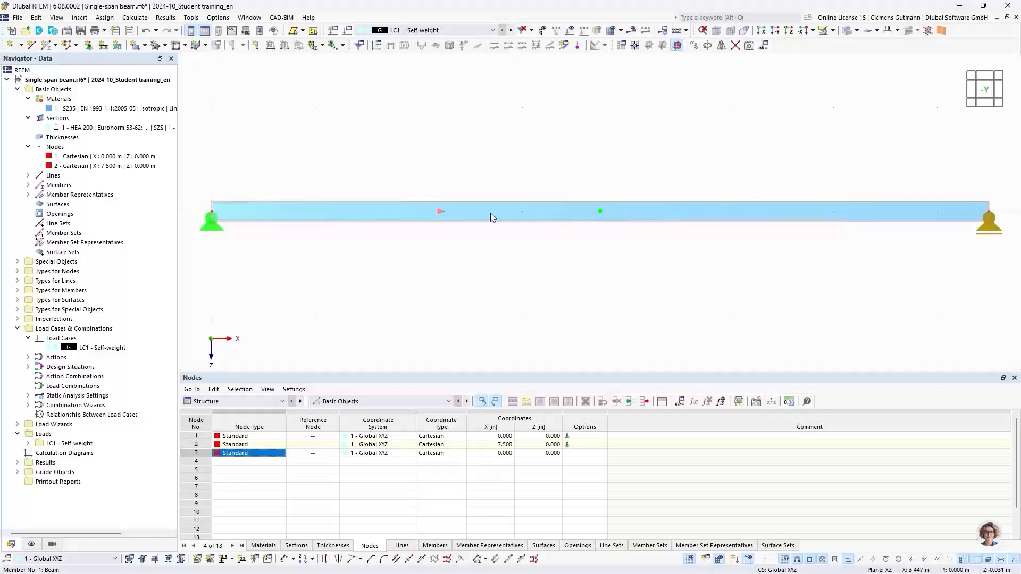
Start dividing the beam member by distance, with the new node 4.5 m from the member start.
right_click(453, 210)
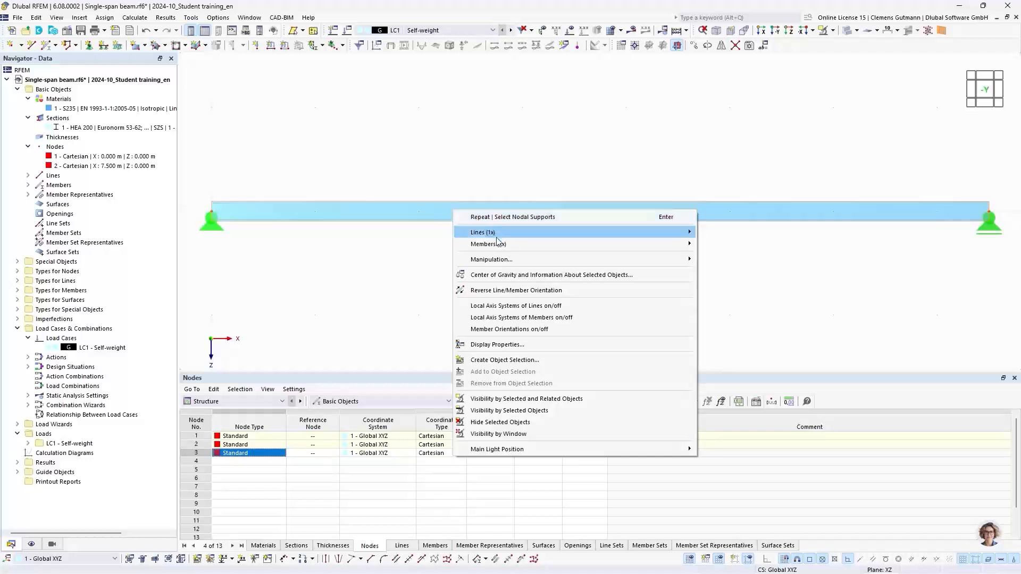
mouse_move(501, 245)
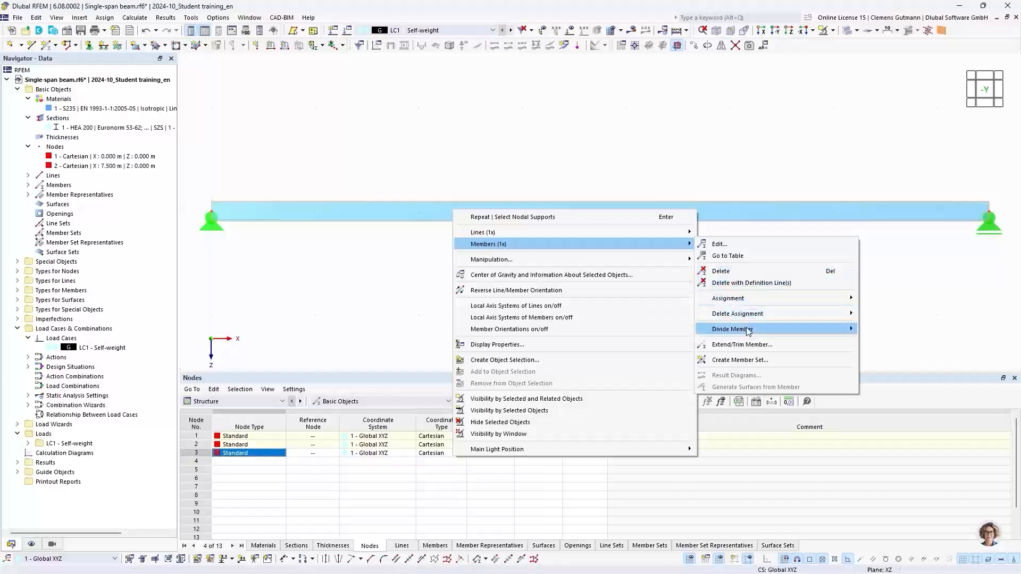
mouse_move(747, 330)
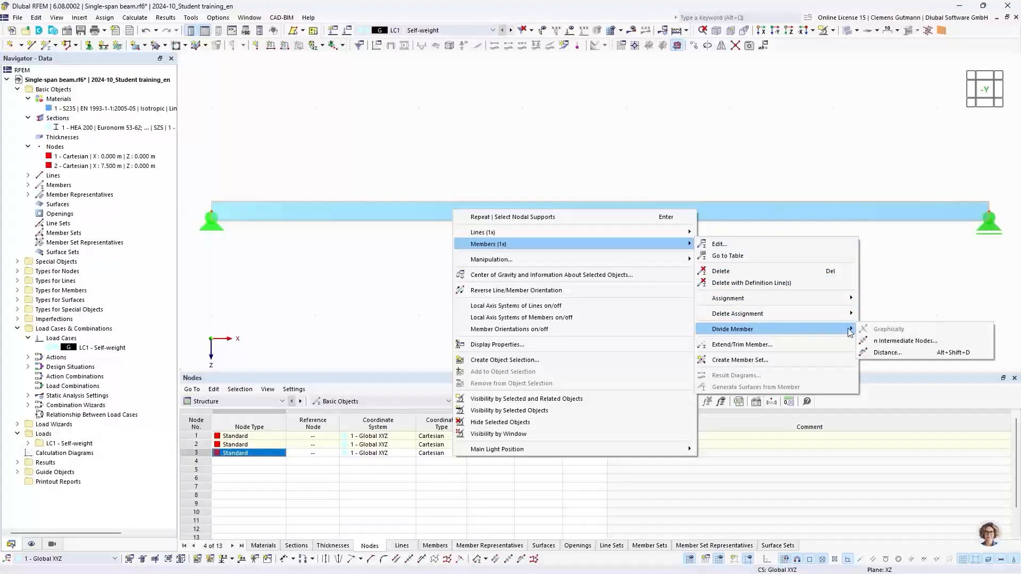
click(885, 353)
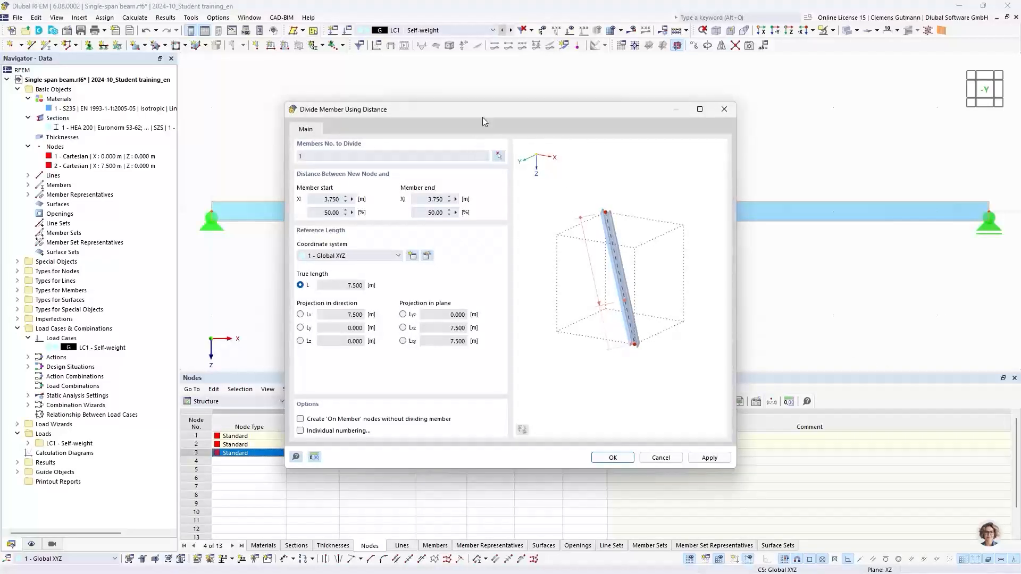
drag(483, 121, 475, 252)
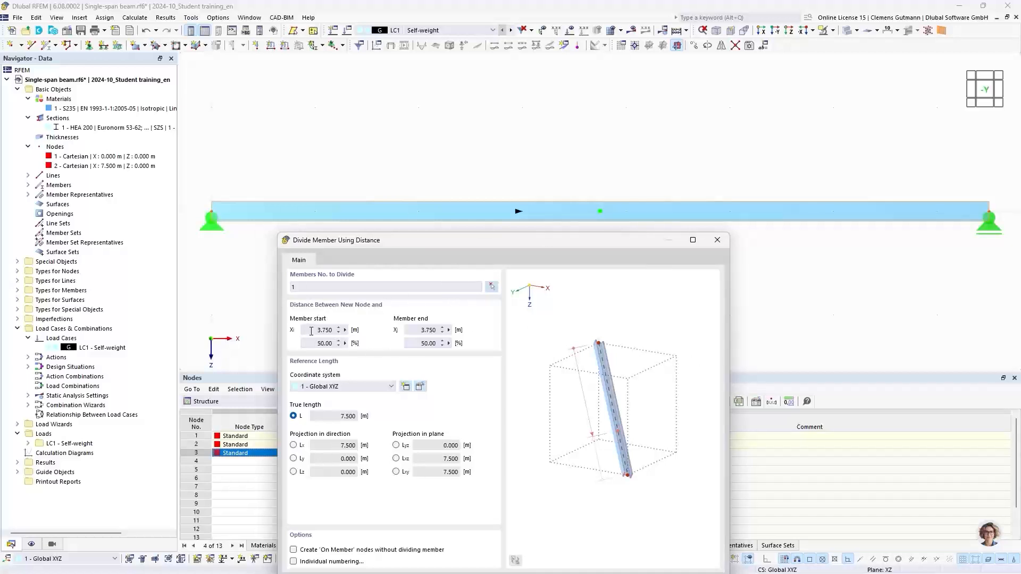
drag(311, 330, 349, 330)
text(4,5)
key(Tab)
Create the new node as an 'On Member' node without dividing the member, and confirm the division settings.
drag(537, 241, 546, 161)
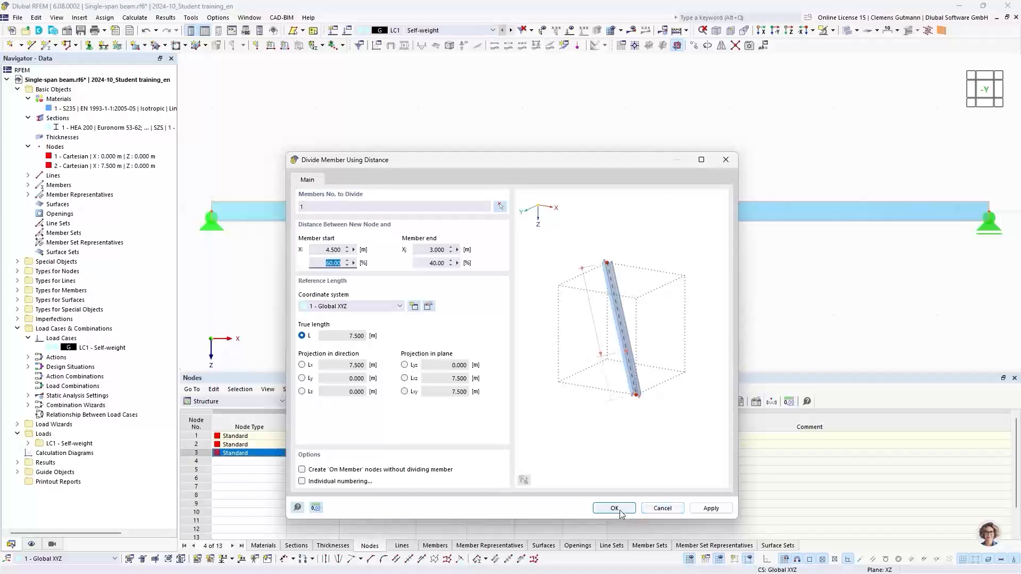
drag(575, 164, 534, 235)
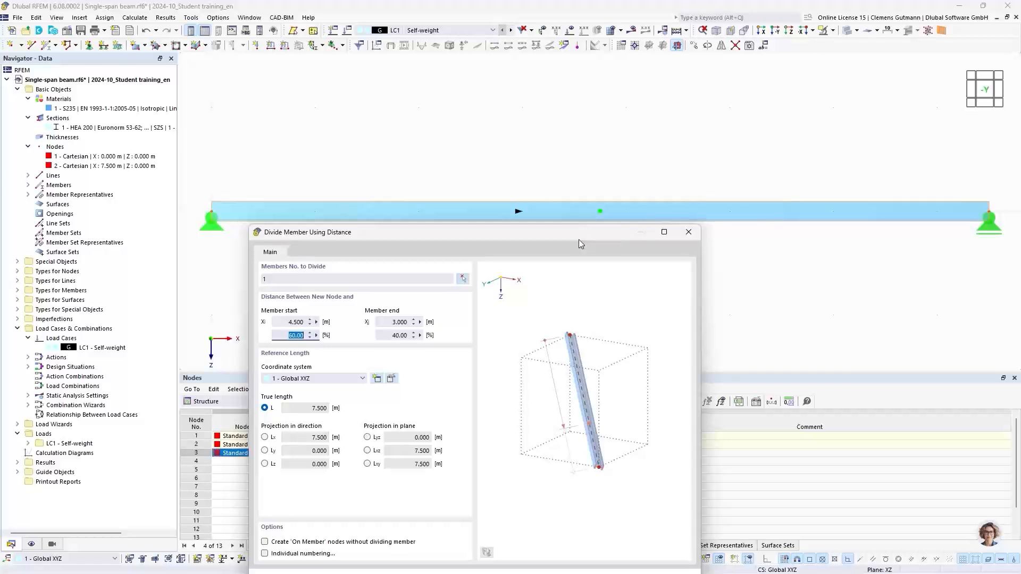
drag(575, 238, 581, 112)
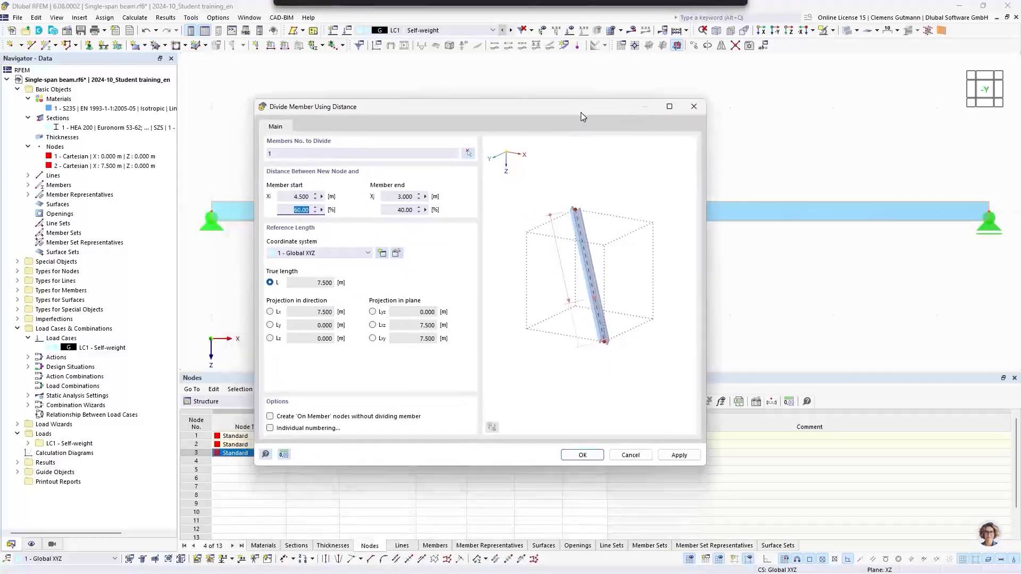
drag(455, 121, 551, 130)
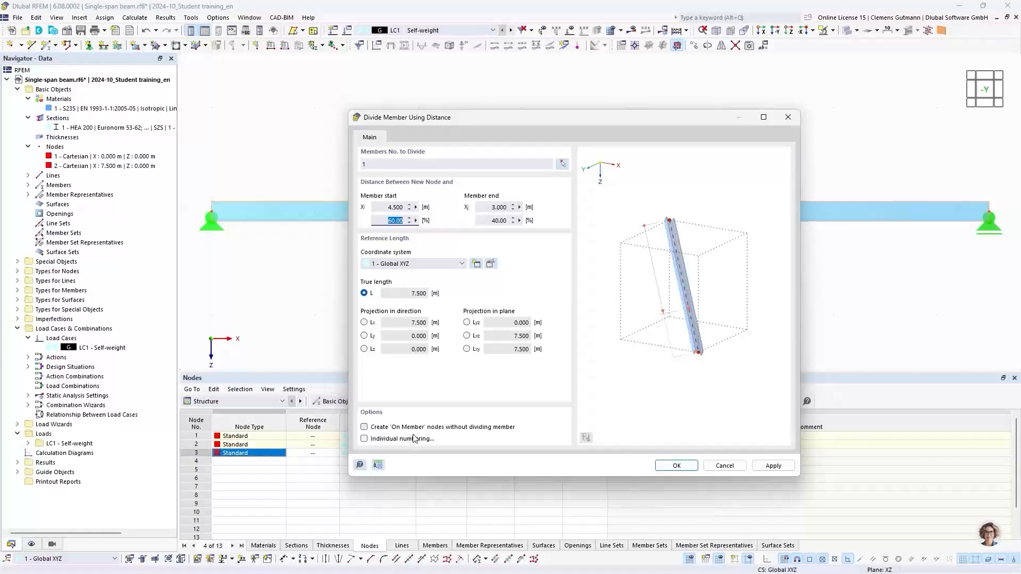
click(364, 426)
click(676, 466)
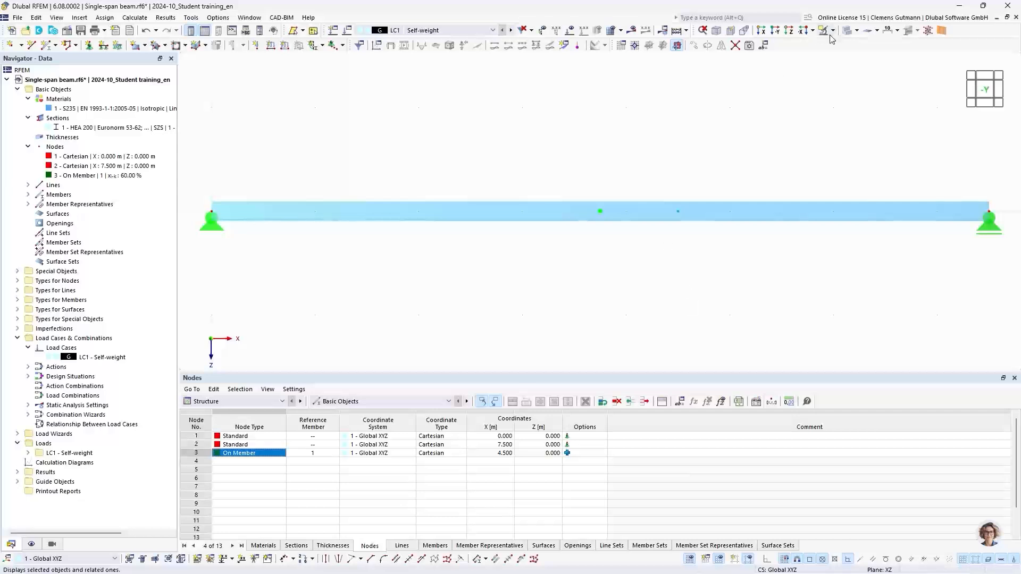
Show the model as a line model and apply a 10 kN nodal force in Z to node 3 in LC1 - Self-weight.
click(849, 33)
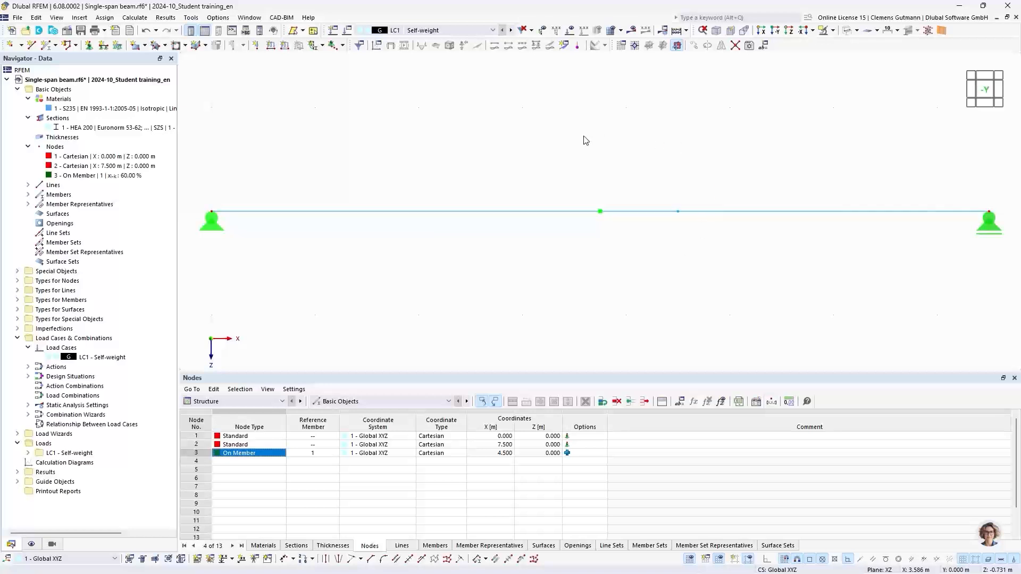
click(256, 45)
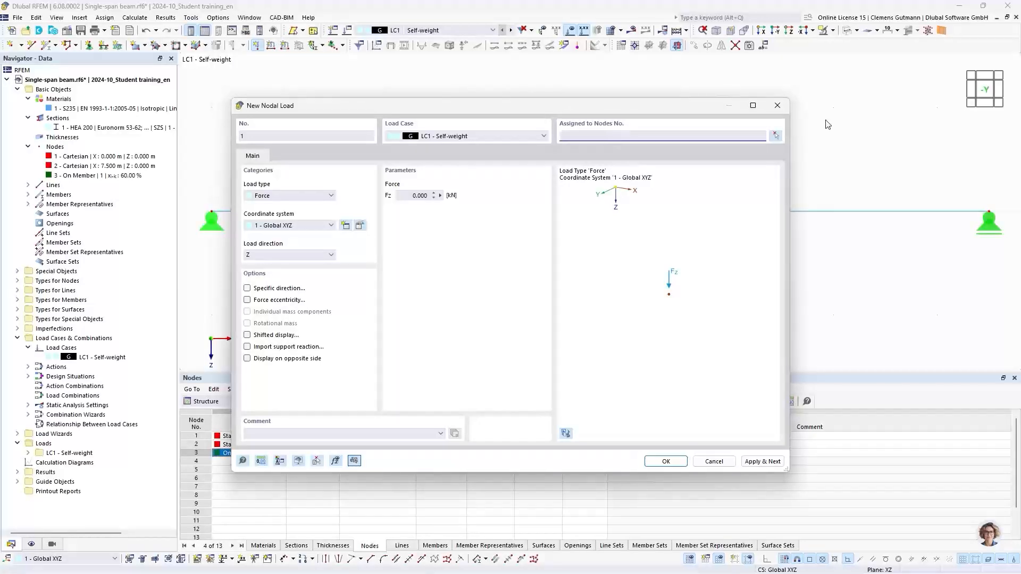
click(776, 138)
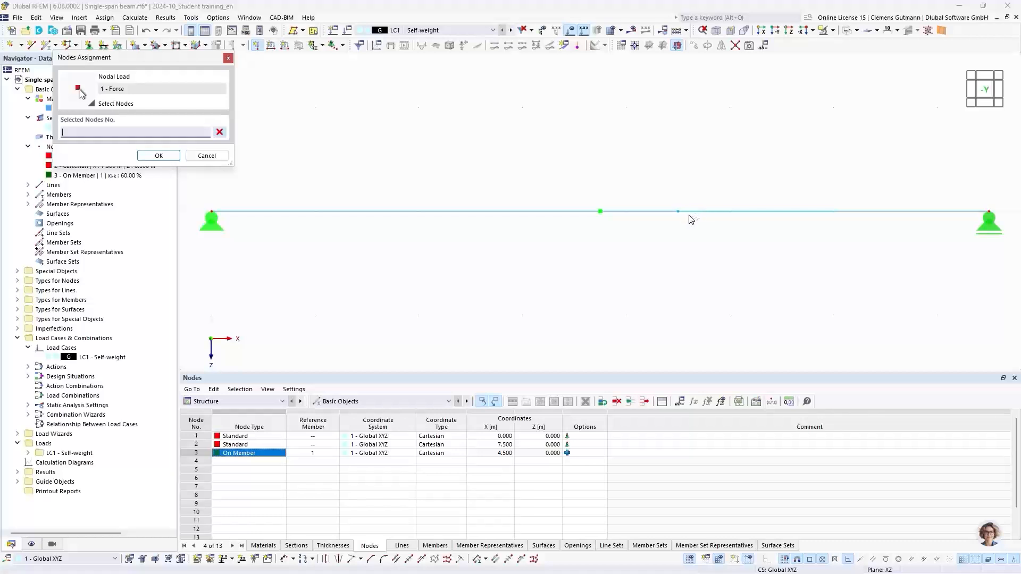
click(679, 212)
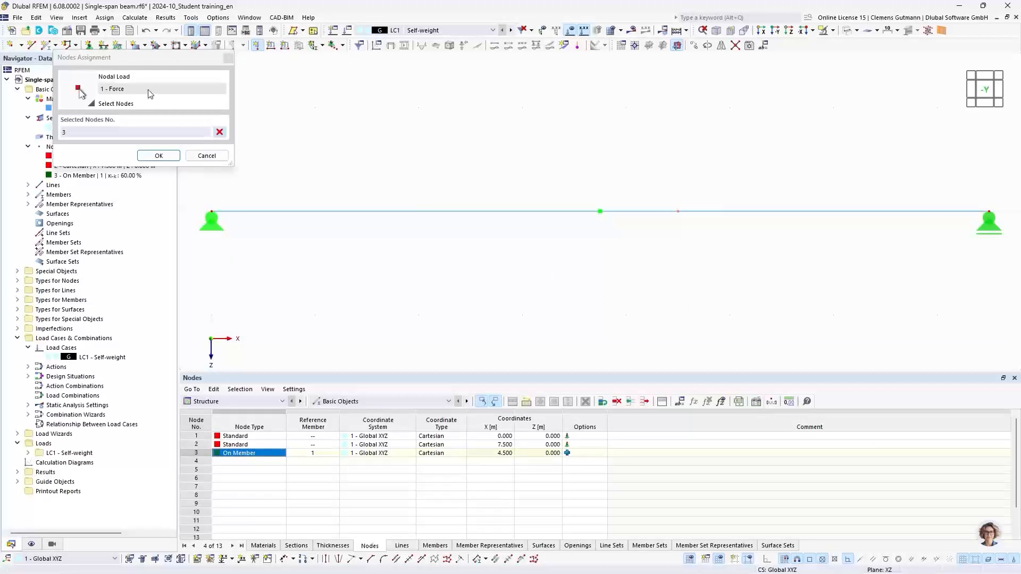
click(145, 155)
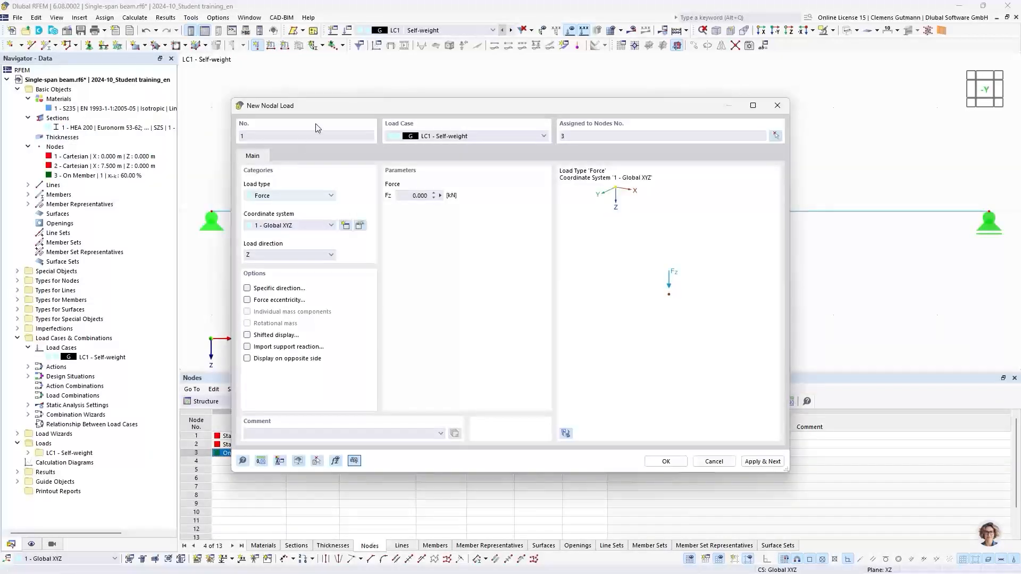
double_click(420, 196)
text(10)
key(Tab)
click(665, 461)
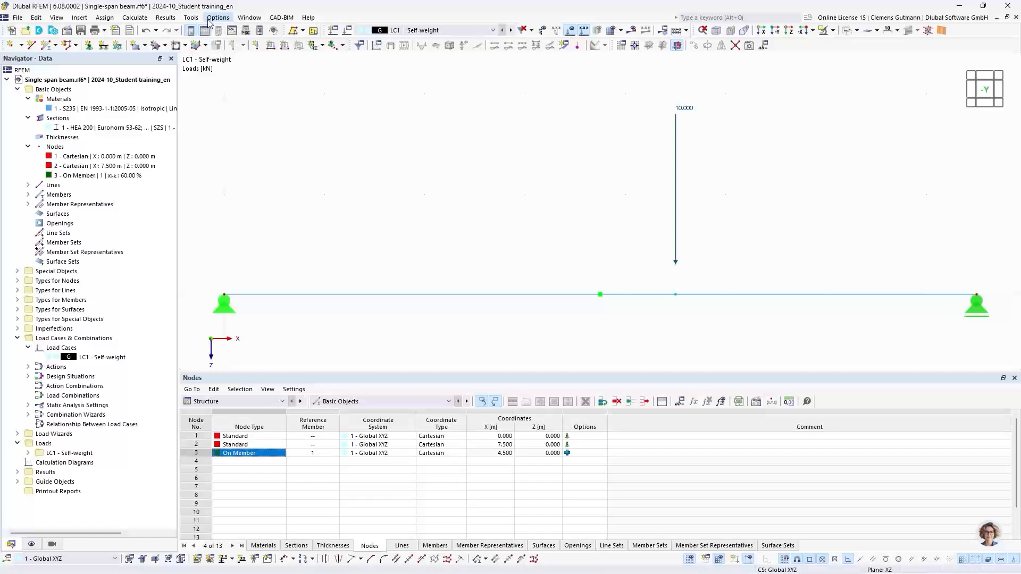
Calculate the current loading LC1 - Self-weight and show the whole beam's deformation.
click(131, 18)
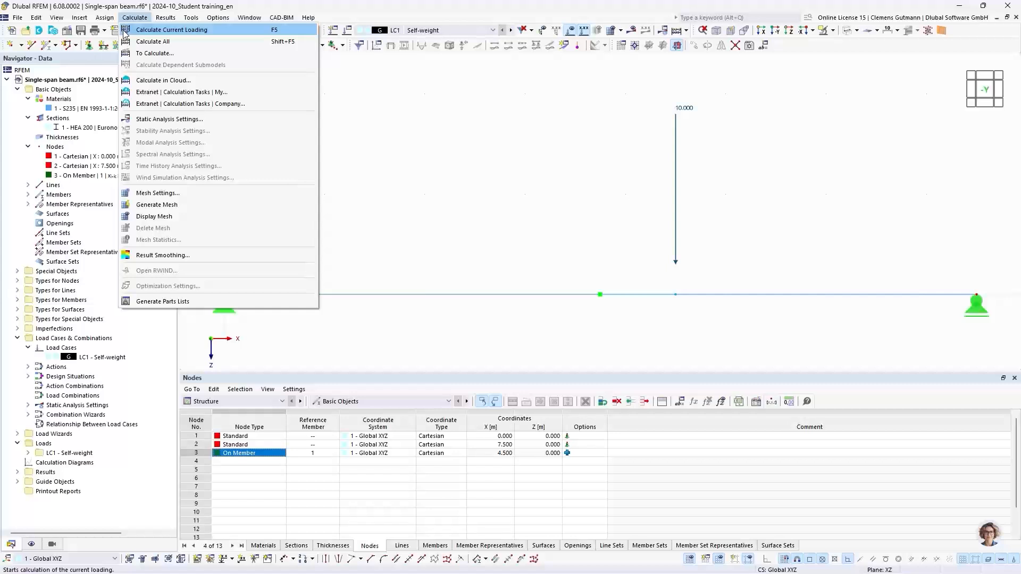
click(212, 34)
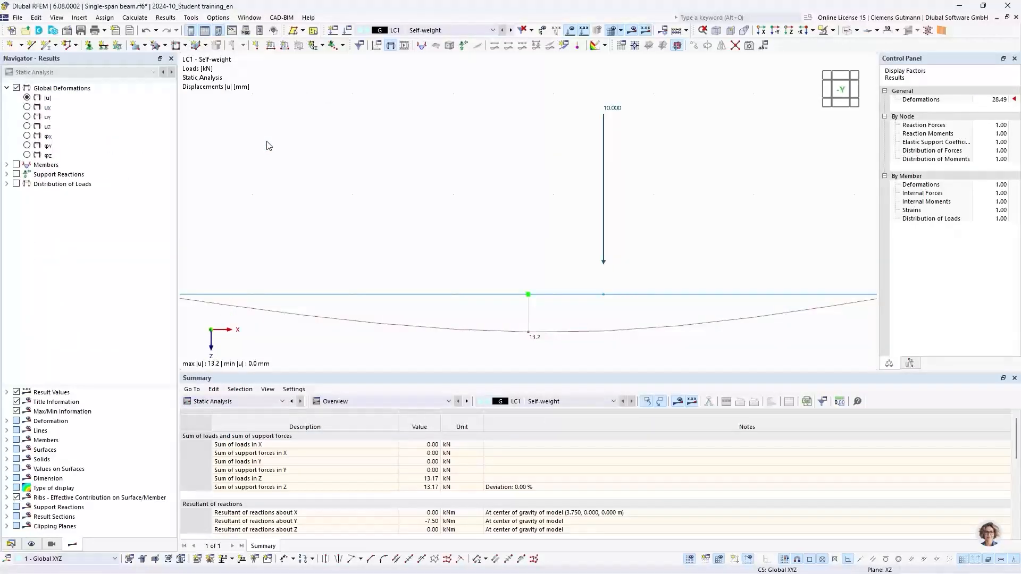
scroll(594, 253, down, 1)
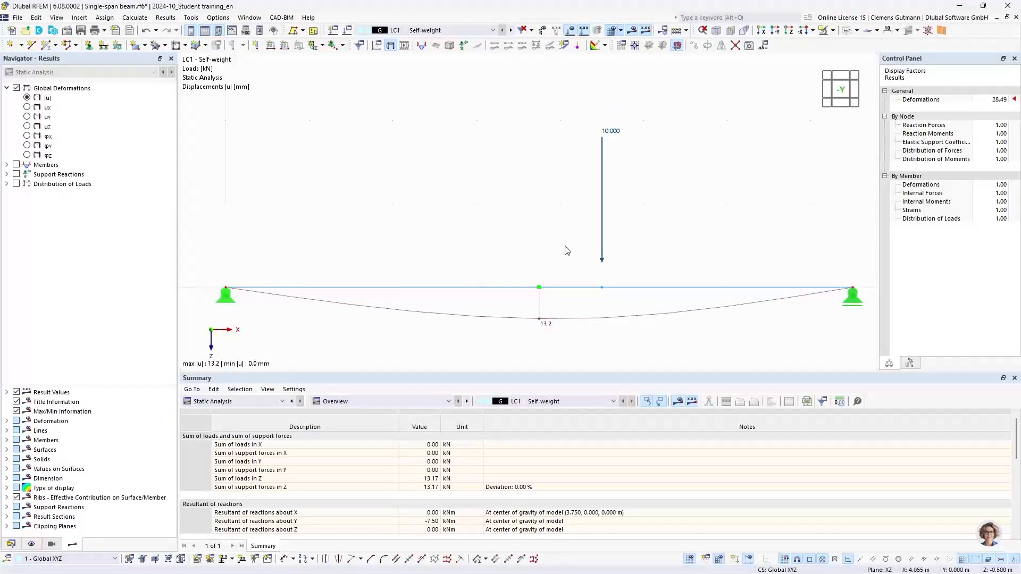
Expand the member internal force results and display the support reactions together with the beam's deformation.
middle_drag(570, 260, 561, 236)
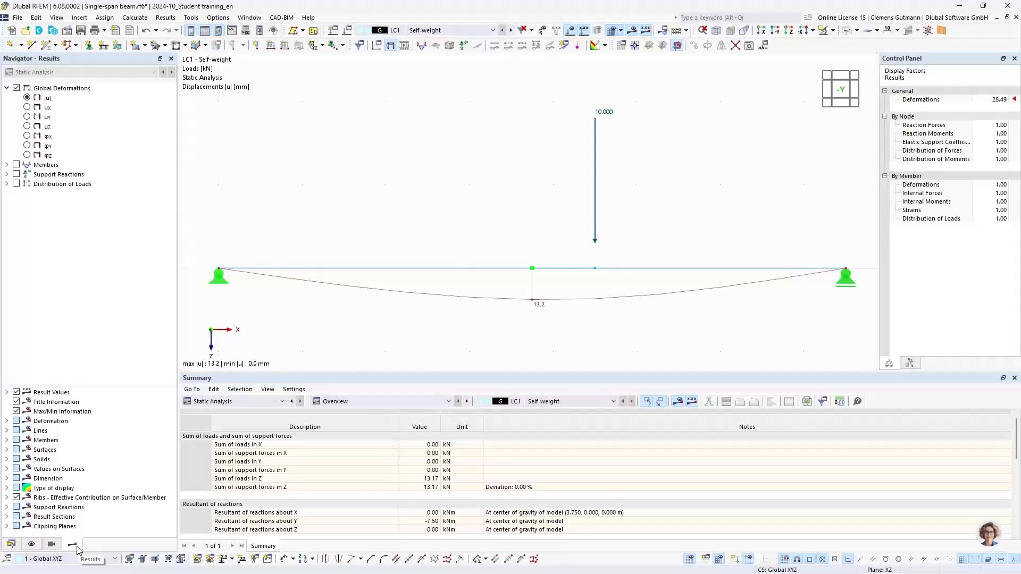
click(11, 545)
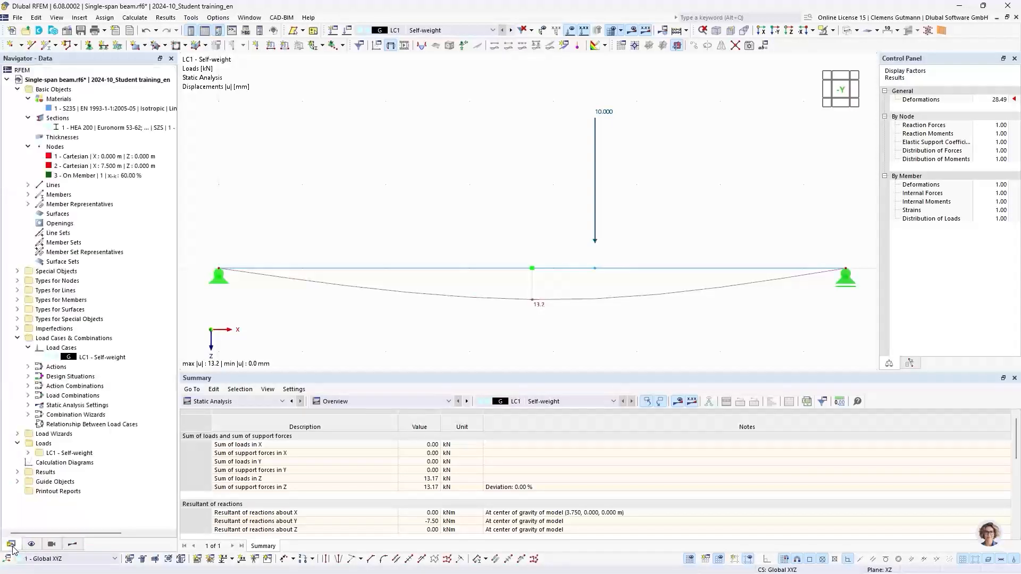
click(74, 549)
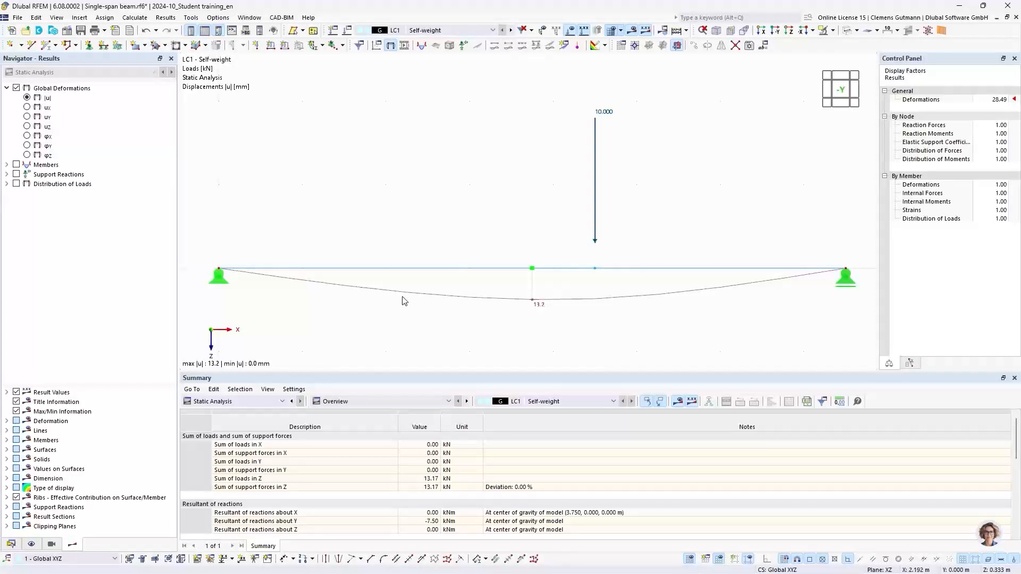
middle_drag(384, 320, 384, 304)
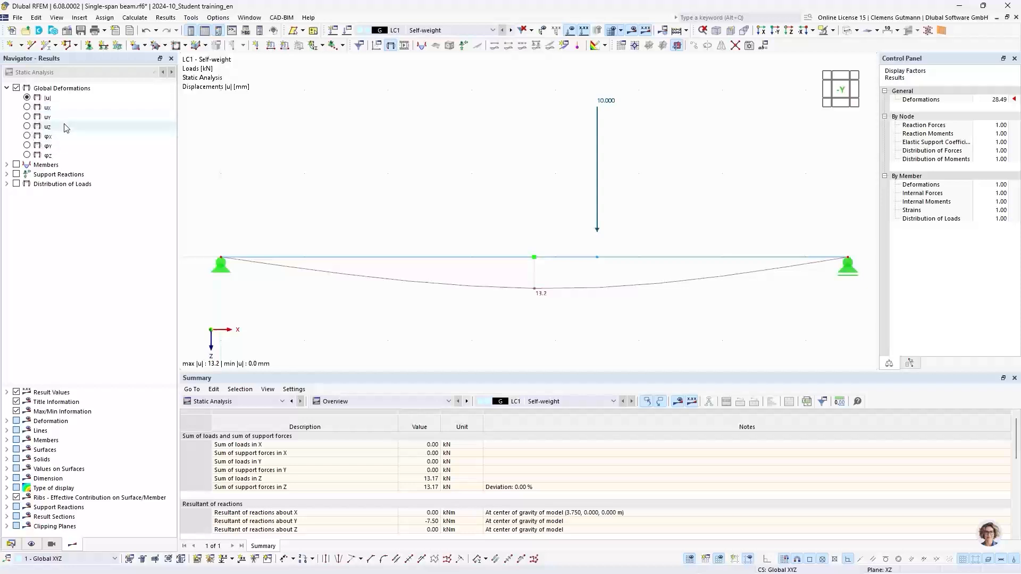
click(7, 165)
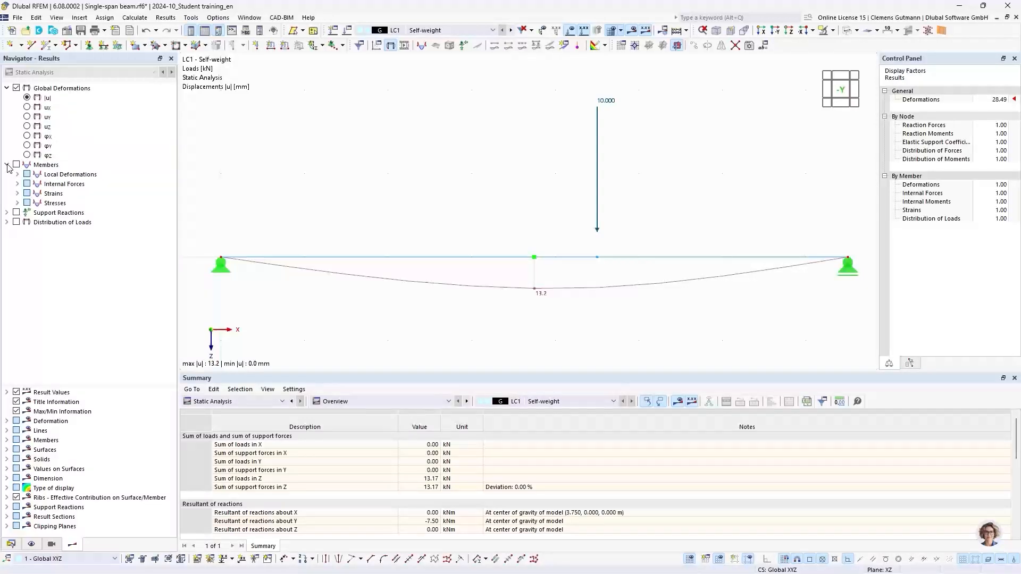
click(18, 185)
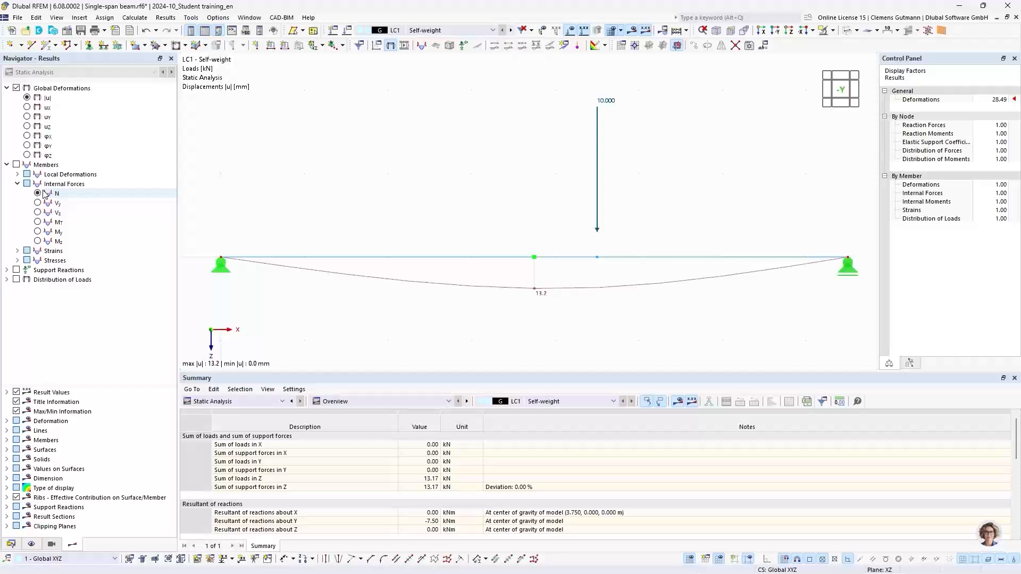
click(16, 270)
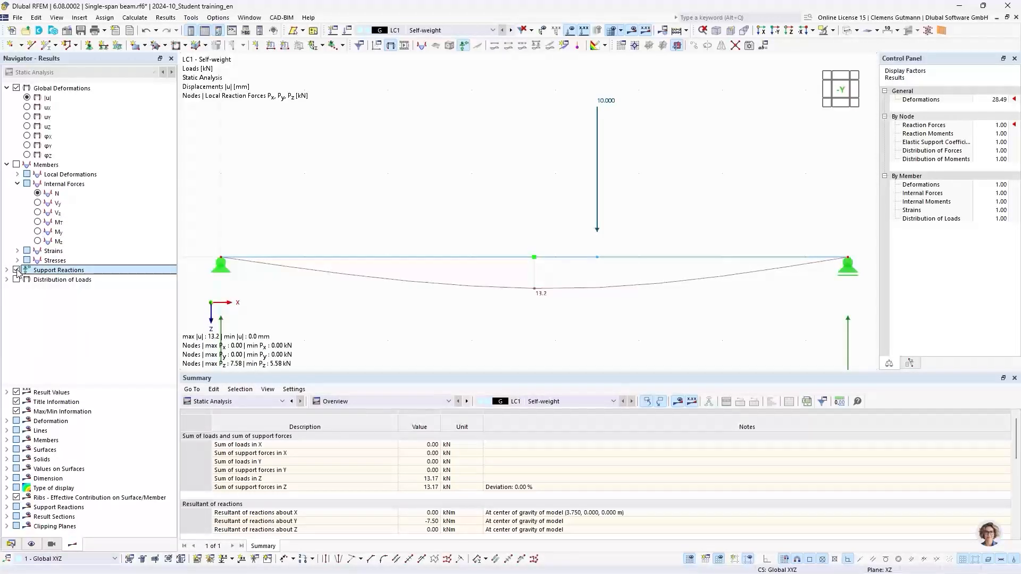
scroll(383, 175, down, 3)
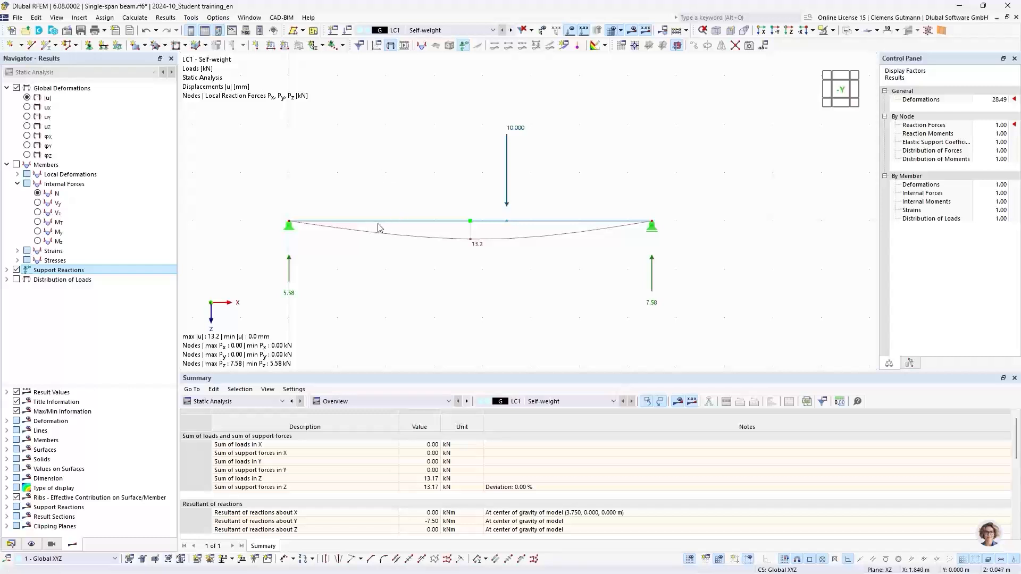
scroll(371, 257, up, 2)
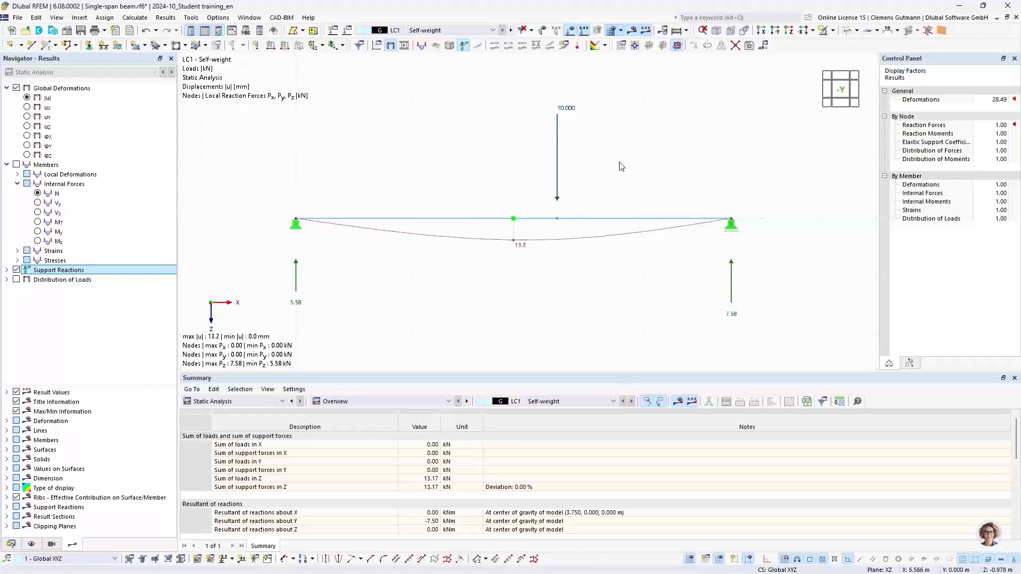
Enlarge the results summary to compare the sum of loads with the sum of support forces in Z, and shrink it again.
drag(613, 162, 535, 83)
click(535, 83)
mouse_move(558, 149)
drag(367, 377, 370, 330)
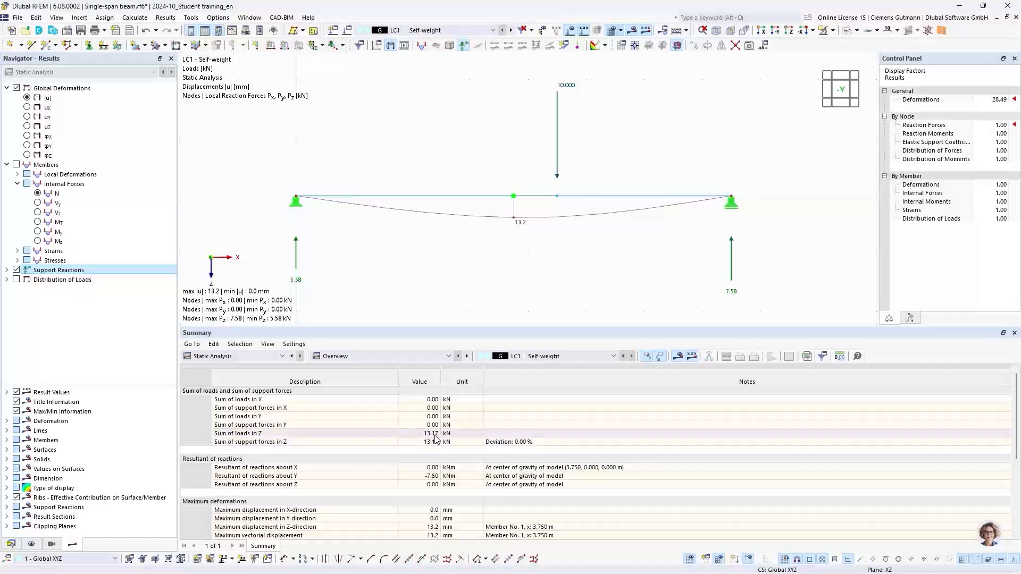
drag(429, 329, 434, 403)
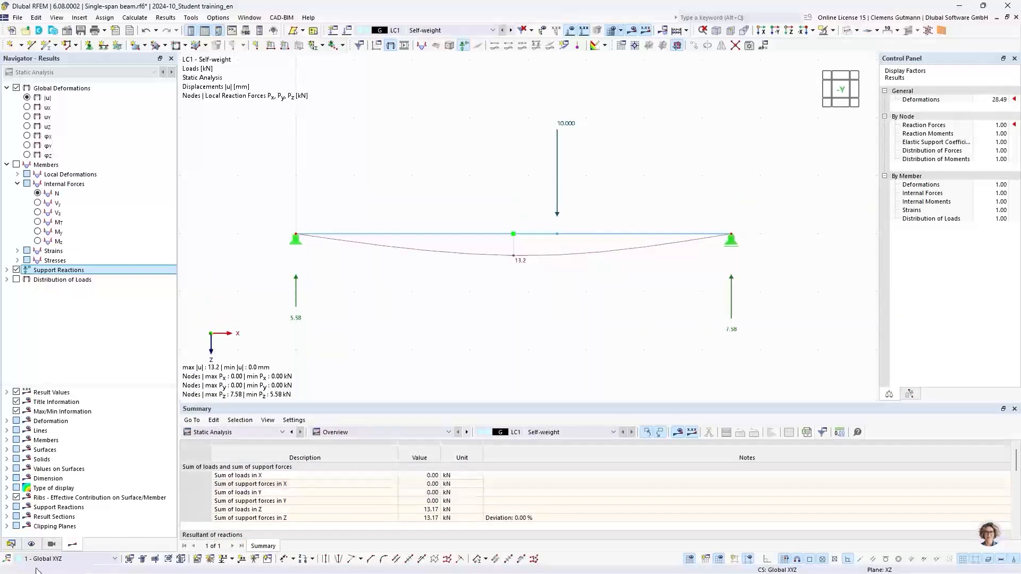
Check the self-weight settings of load case LC1 - Self-weight and leave them without changes.
click(11, 544)
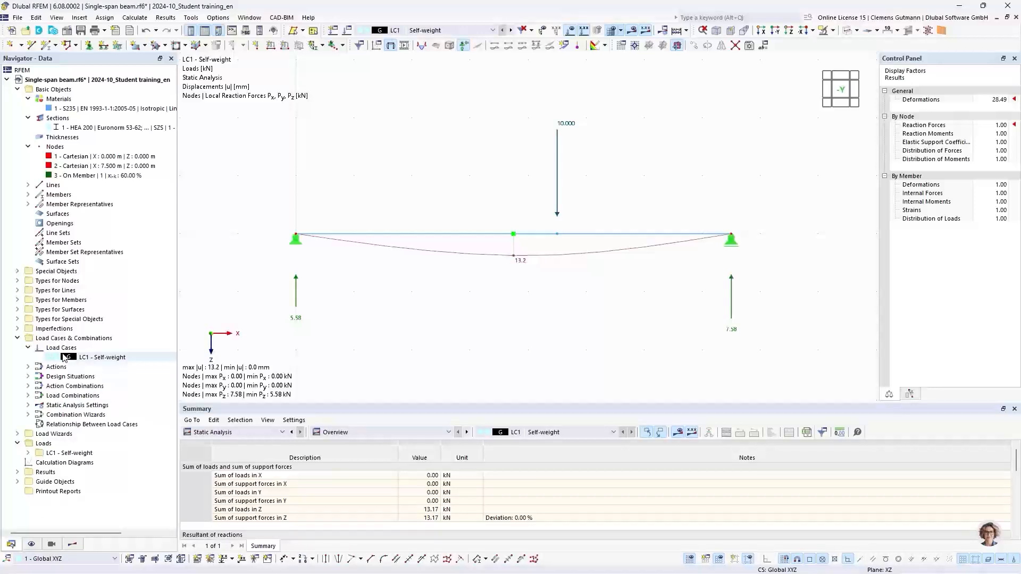
right_click(64, 357)
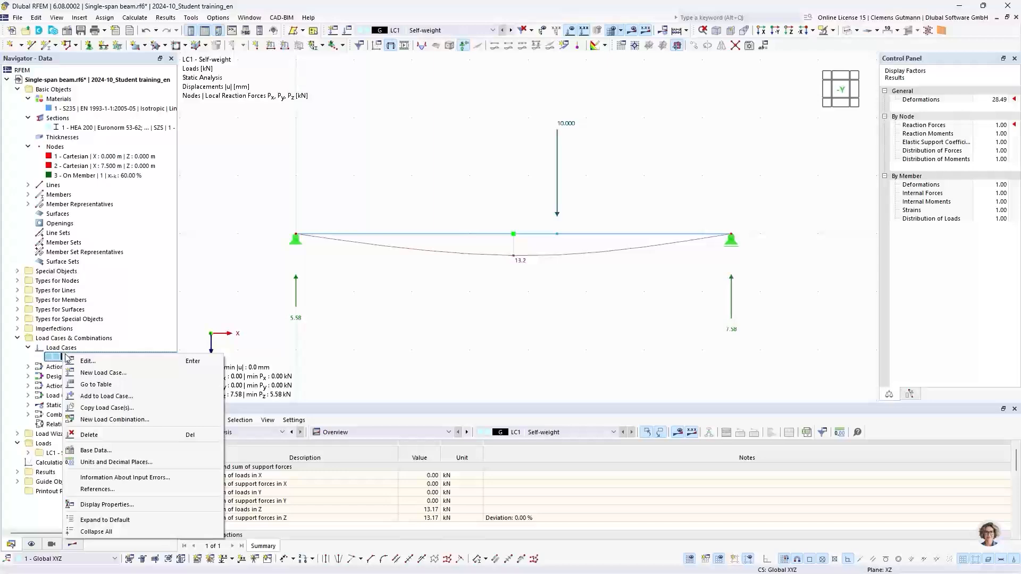
click(68, 363)
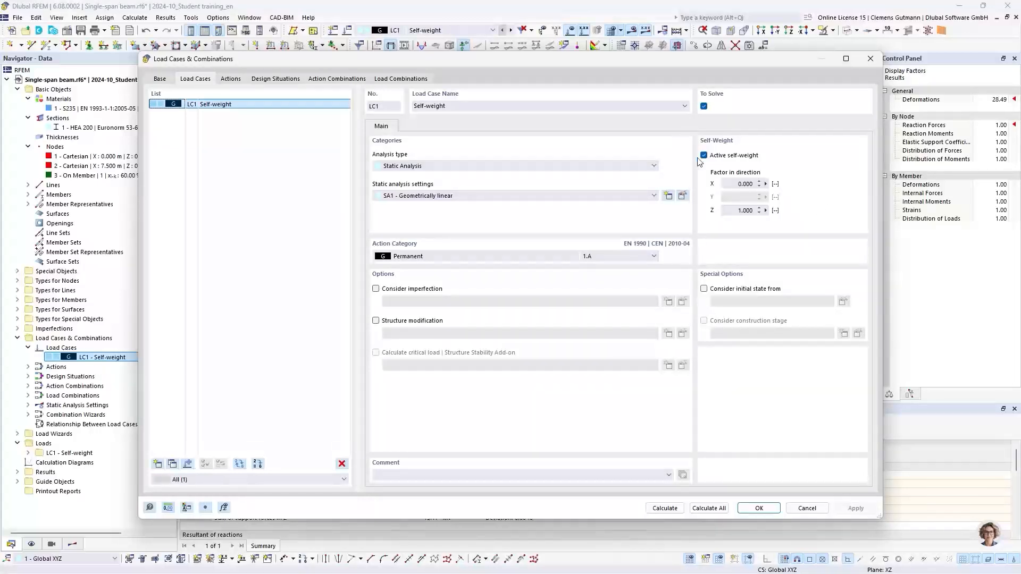
click(806, 508)
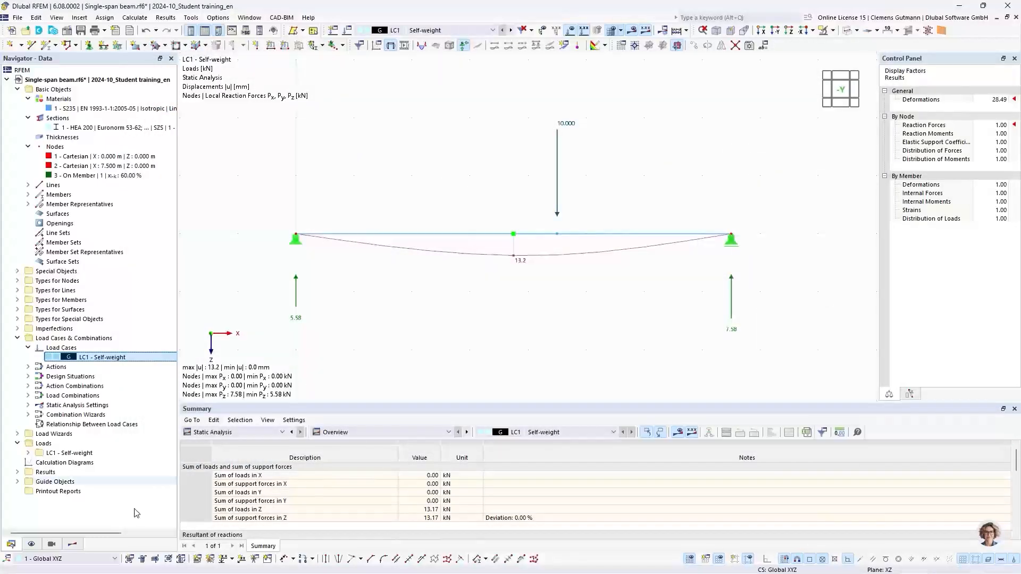
Turn on the display of the self-weight load on the beam.
click(31, 544)
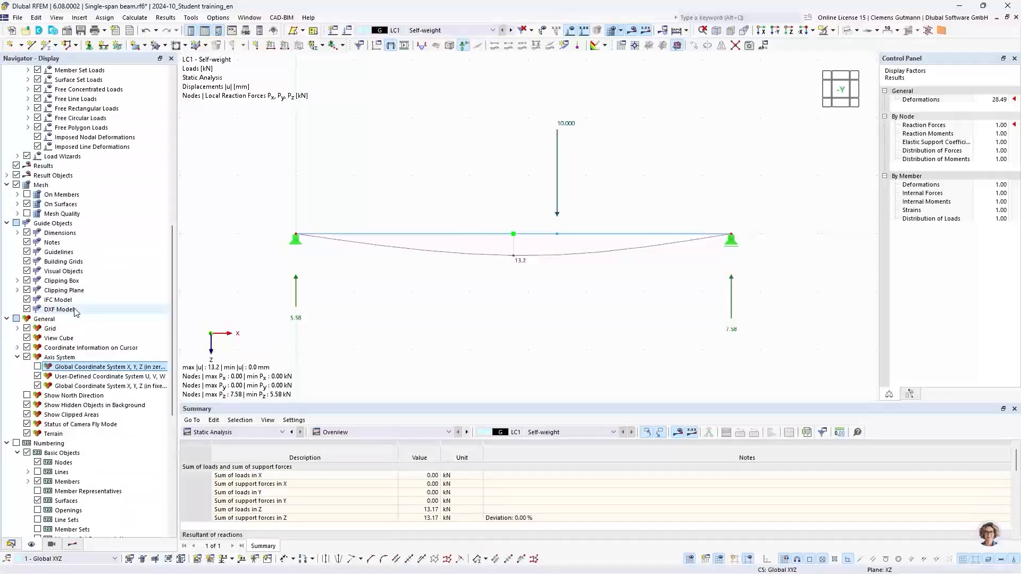
scroll(76, 312, up, 7)
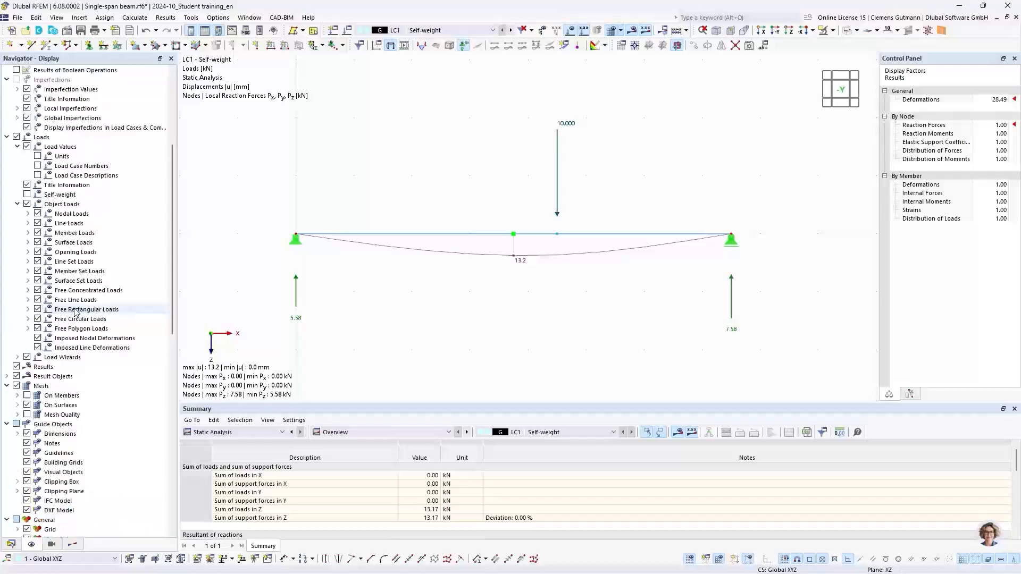
scroll(76, 312, up, 3)
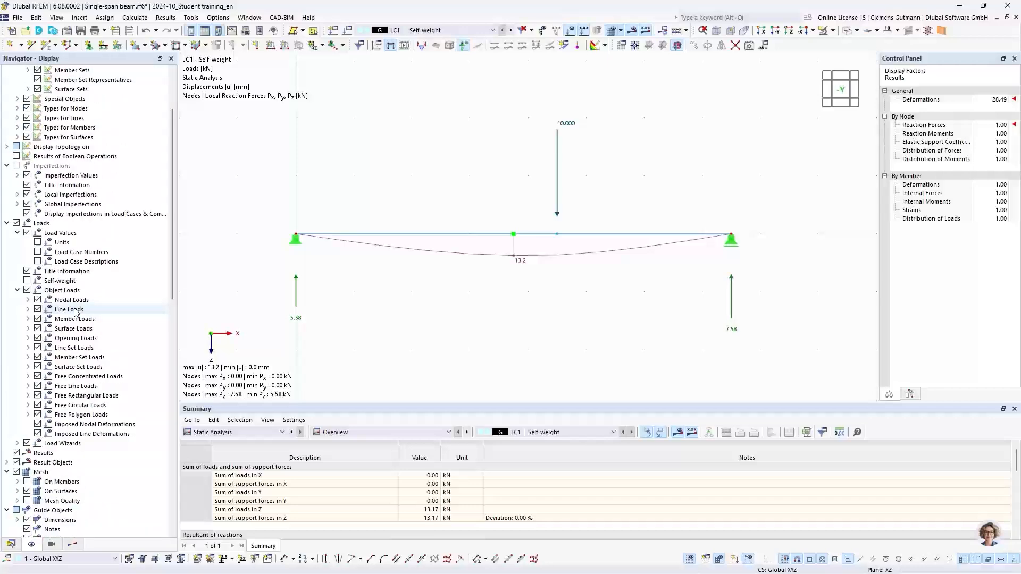
click(27, 281)
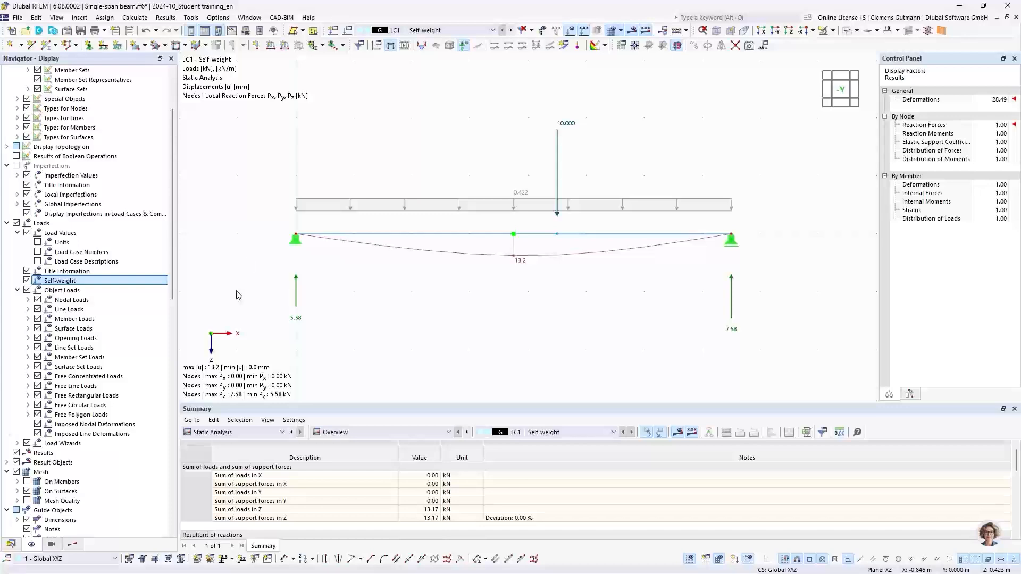
Deactivate the active self-weight in load case LC1 and recalculate the load case.
click(11, 544)
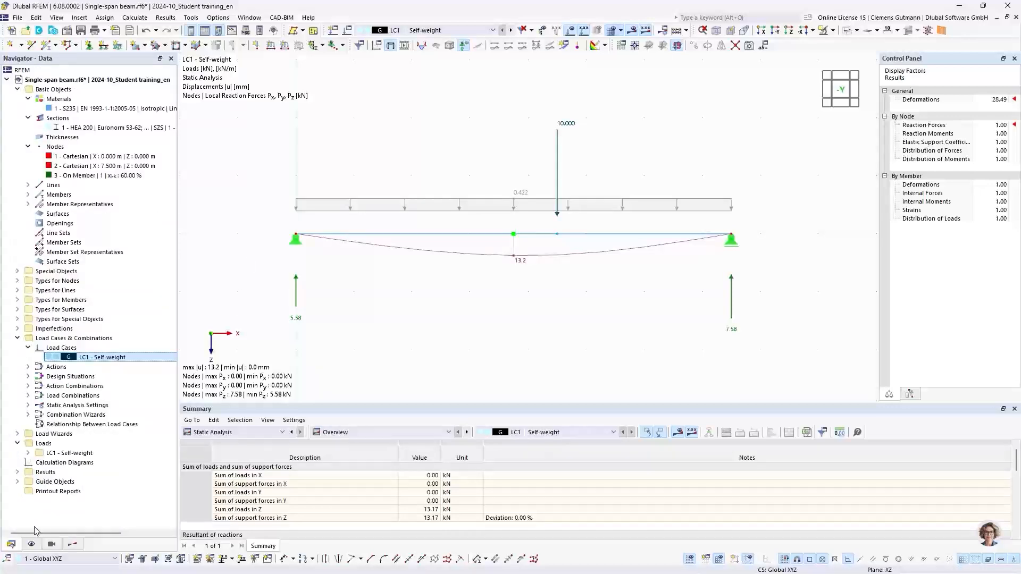
double_click(102, 359)
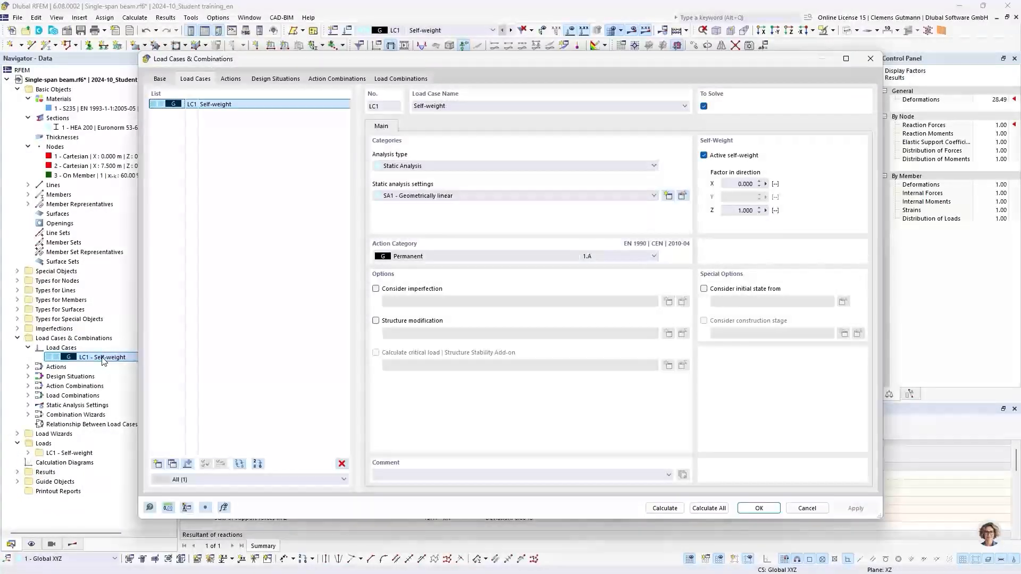
click(705, 155)
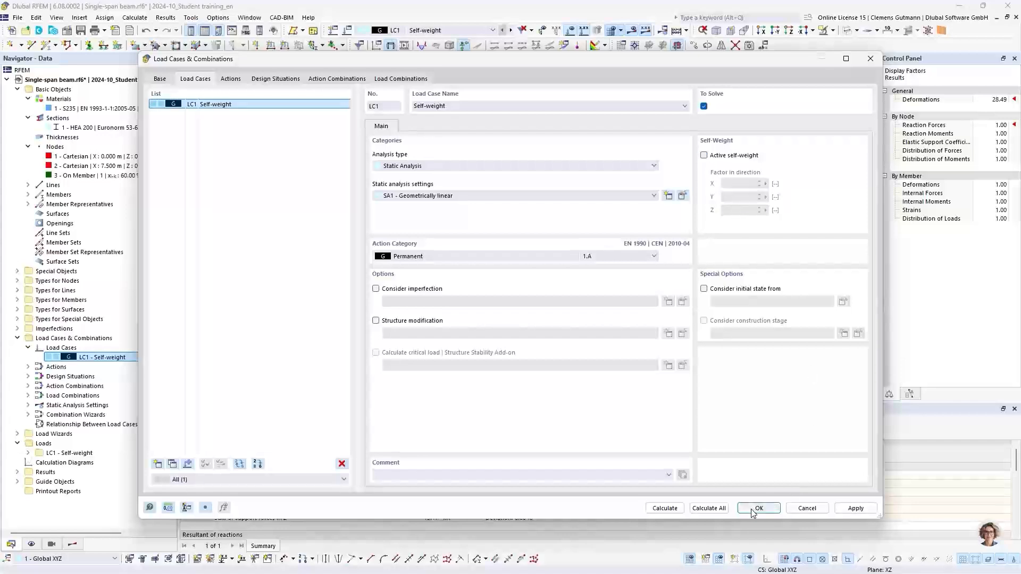
click(665, 508)
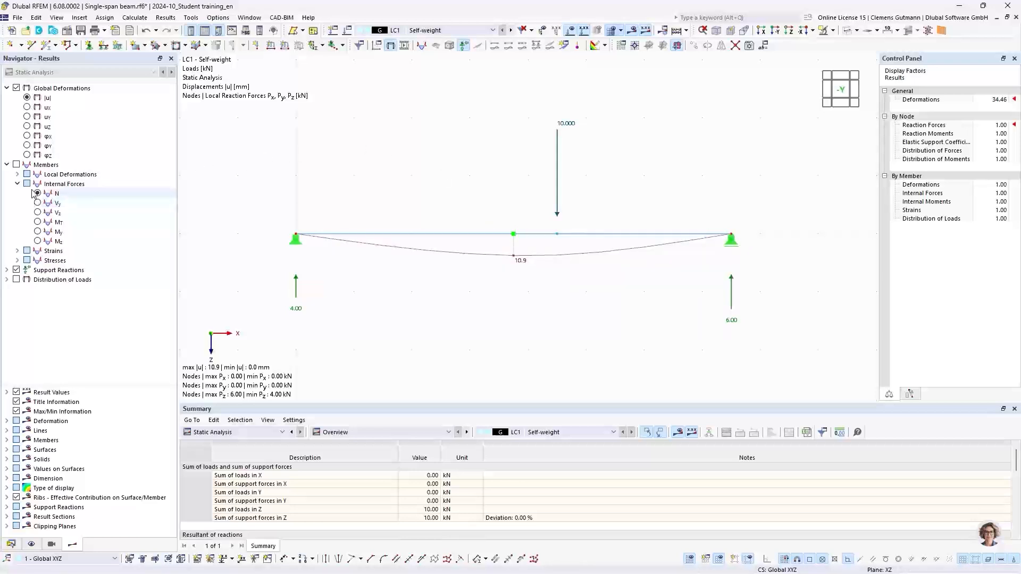
Display the member's bending moment My diagram, followed by its shear force Vz diagram.
click(38, 232)
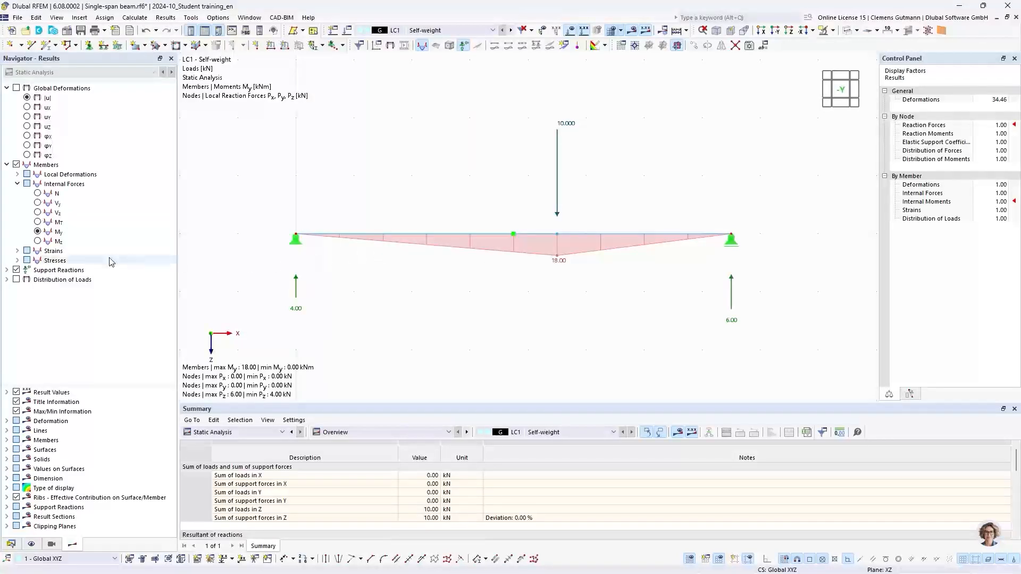
click(38, 213)
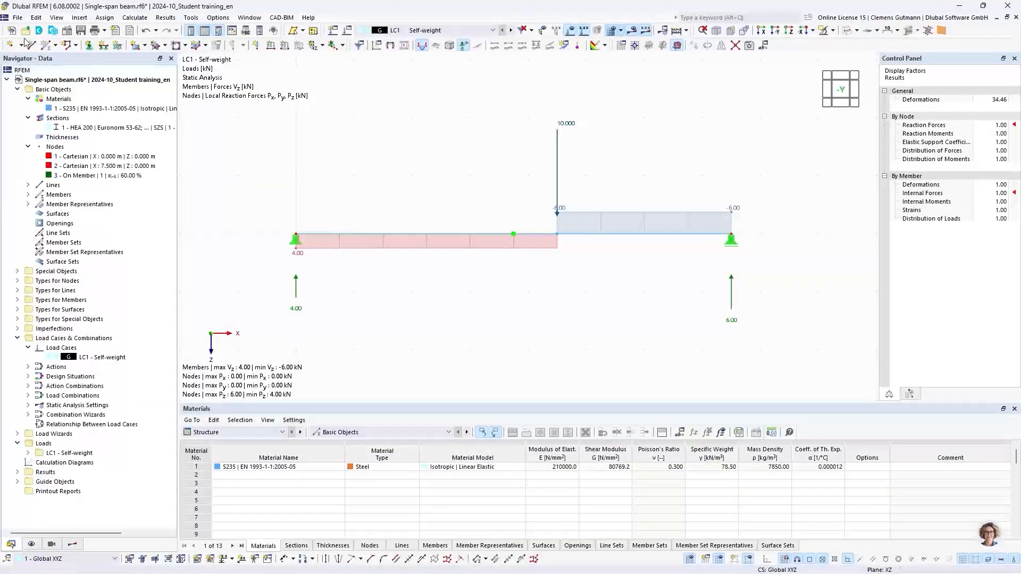
Create a new blank model named "Two-span beam" of type 2D | XZ | Plane Stress and set its view to -Y.
click(12, 30)
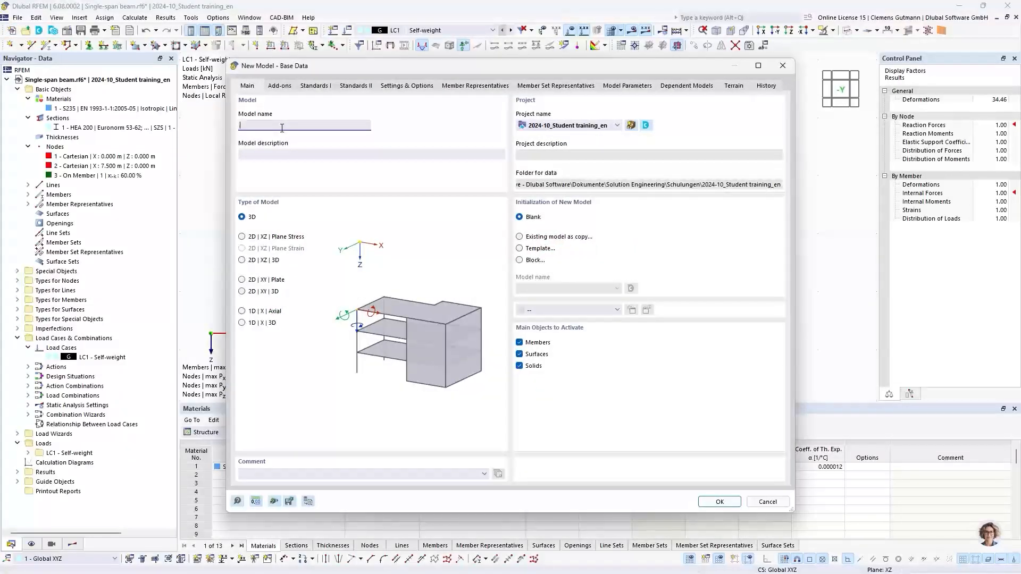
text(Two-span beam)
key(Tab)
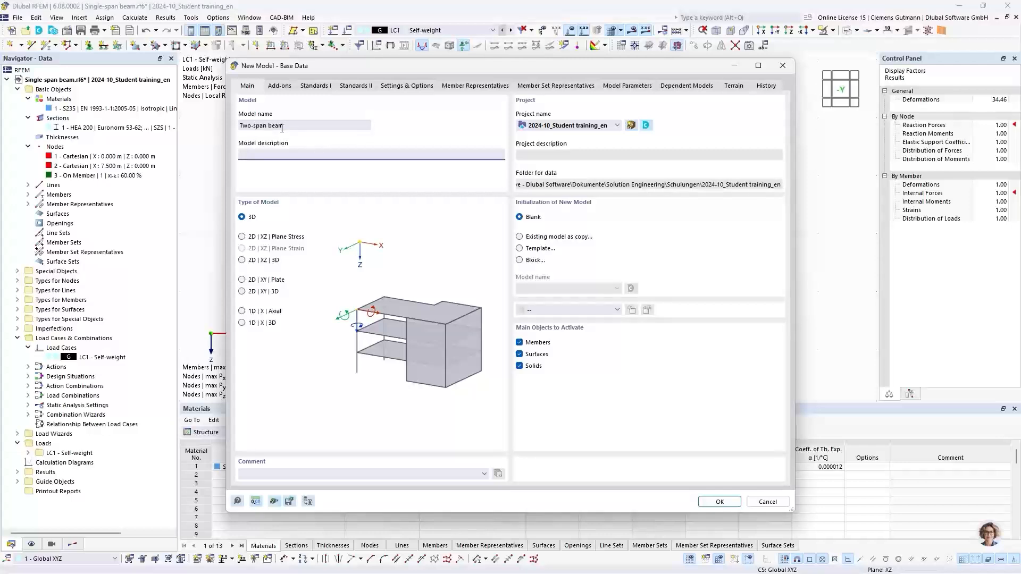
click(242, 237)
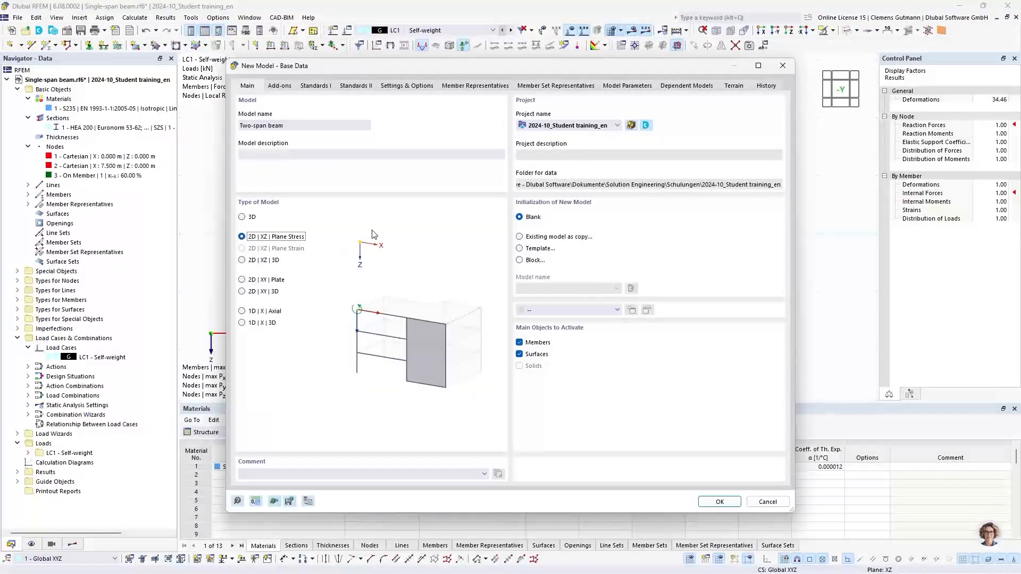
click(717, 502)
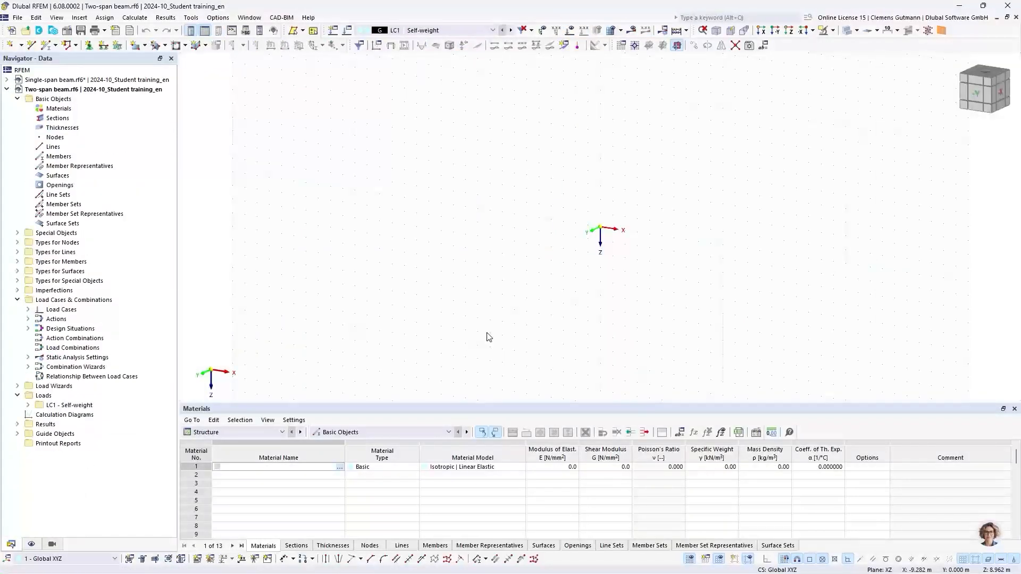
click(977, 96)
middle_drag(691, 252, 454, 246)
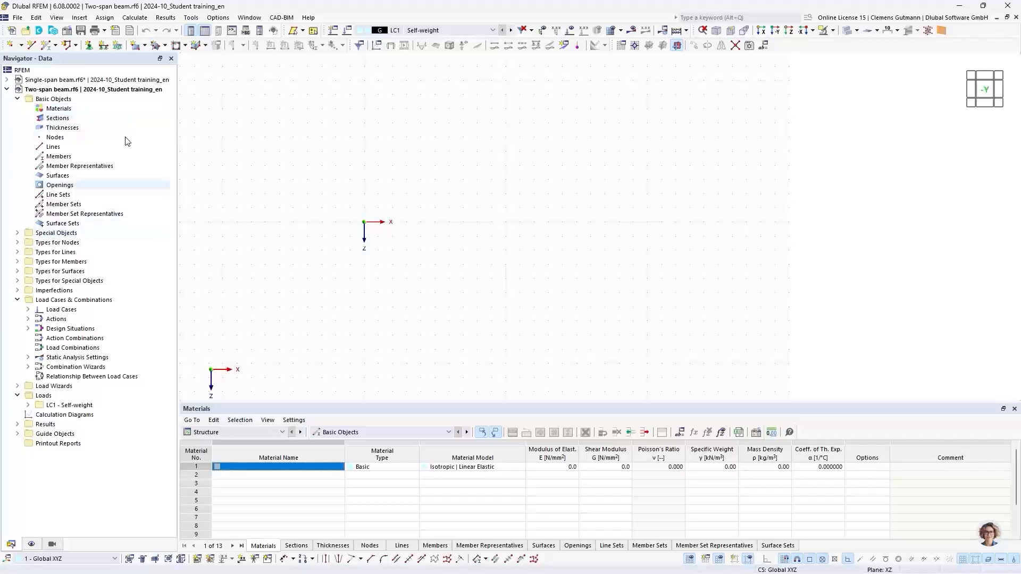
Create a new material S235 | EN 1993-1-1:2005-05 for the two-span beam model.
right_click(78, 108)
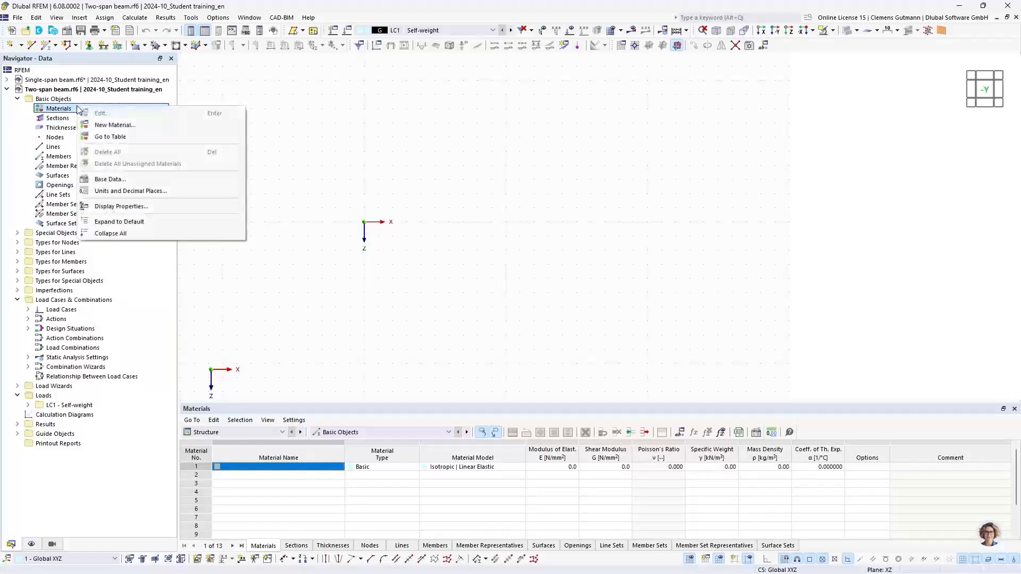
click(94, 126)
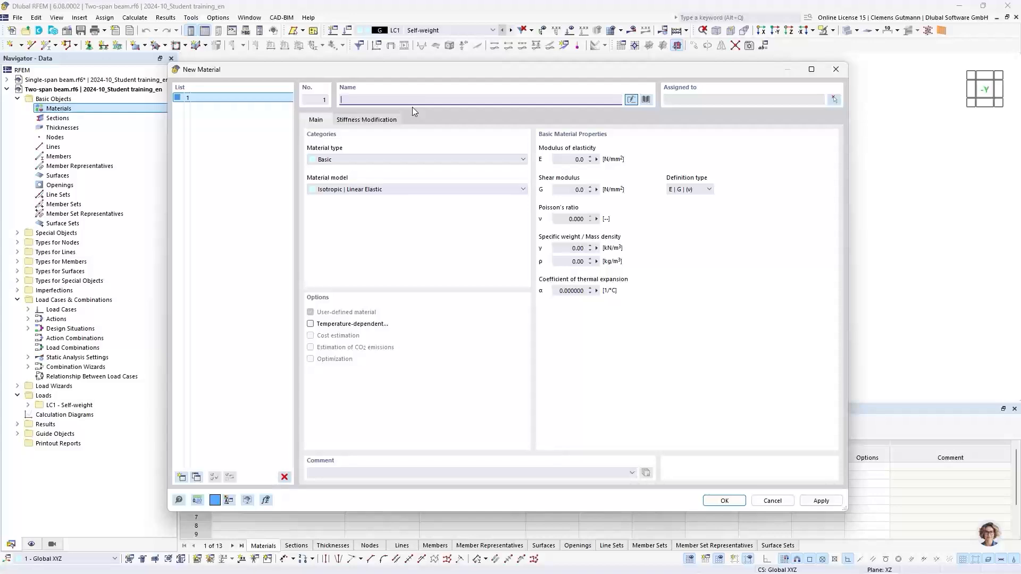
text(S235)
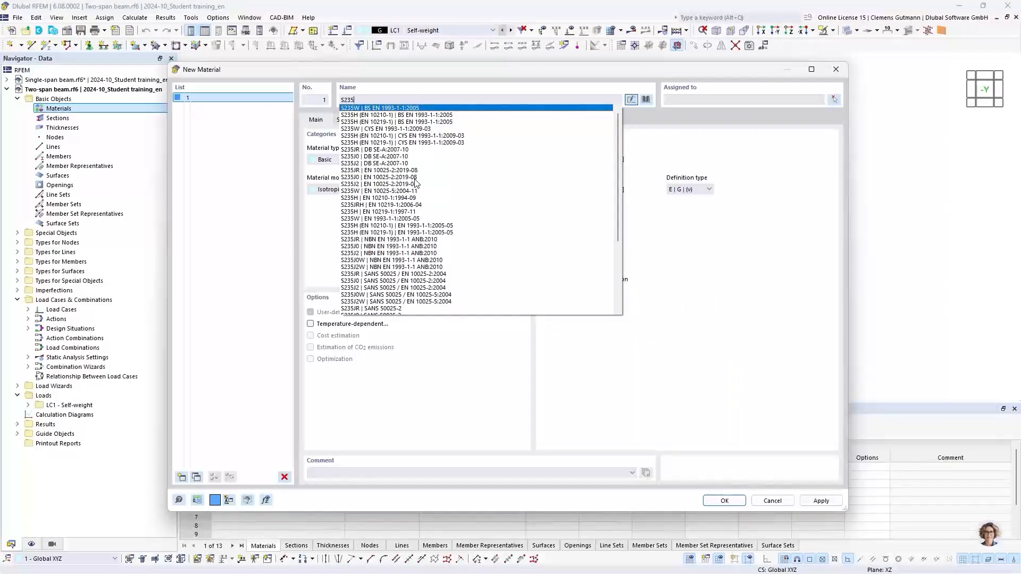
scroll(417, 195, down, 5)
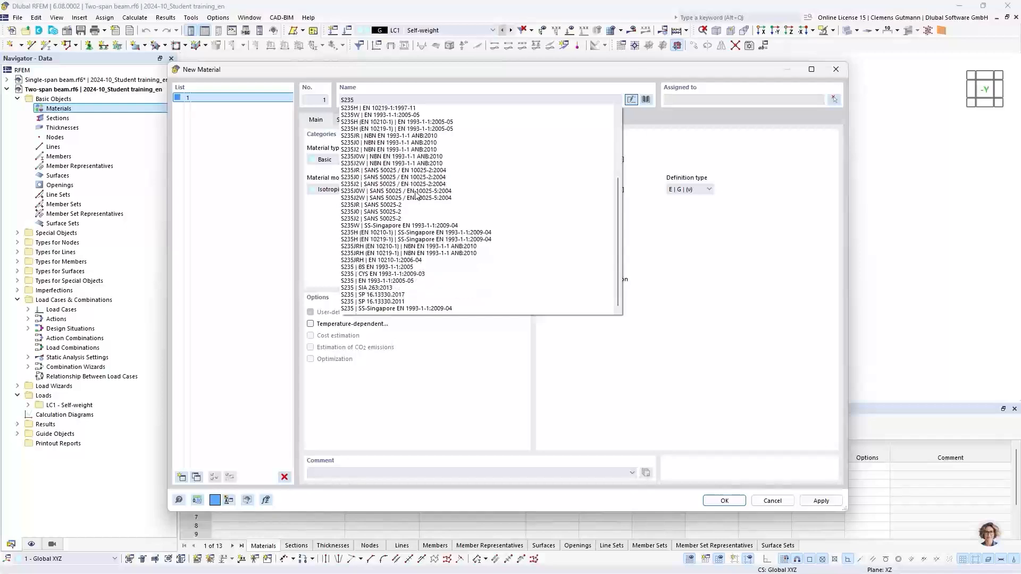
scroll(416, 178, up, 4)
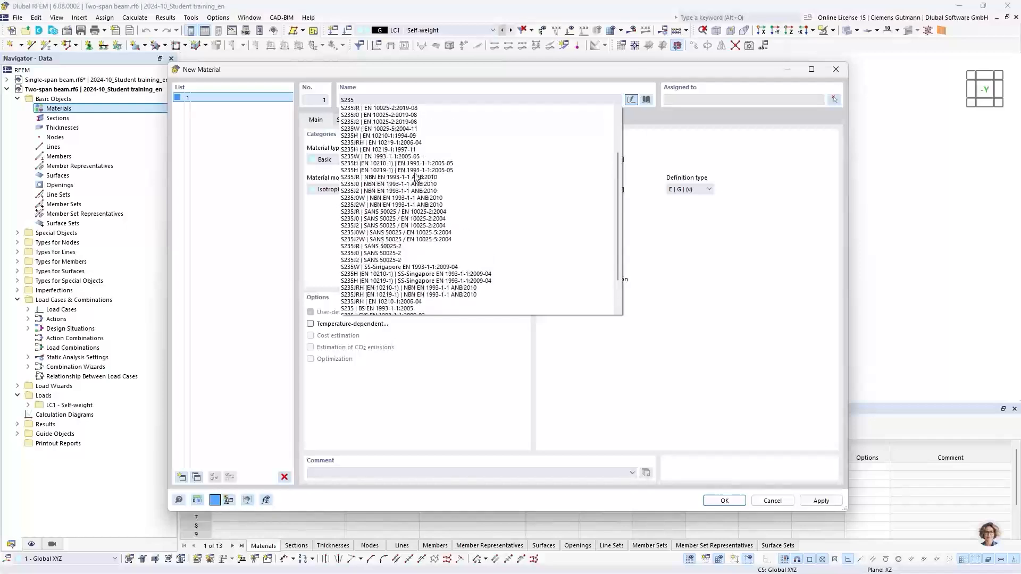
scroll(416, 179, down, 4)
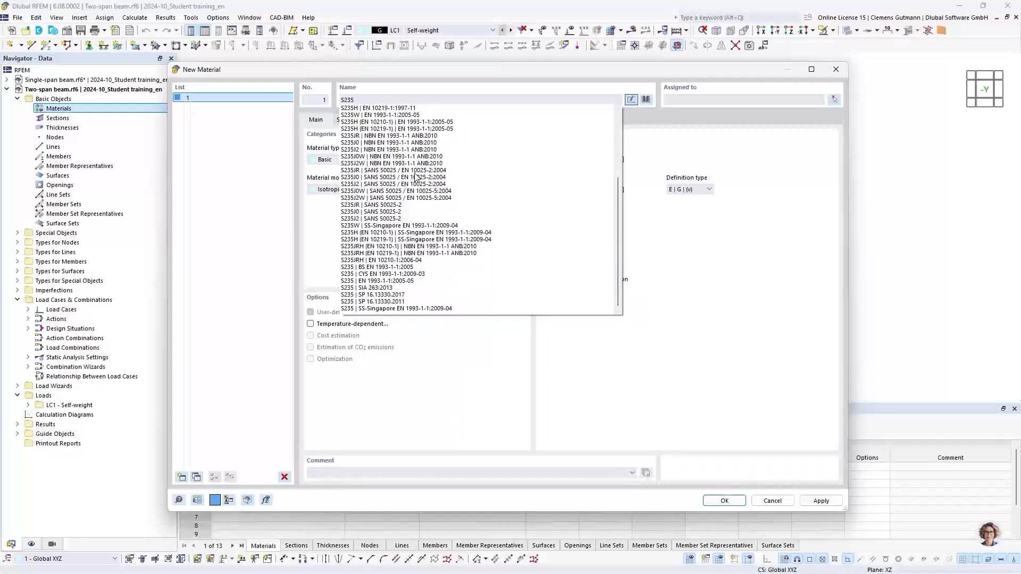
click(383, 281)
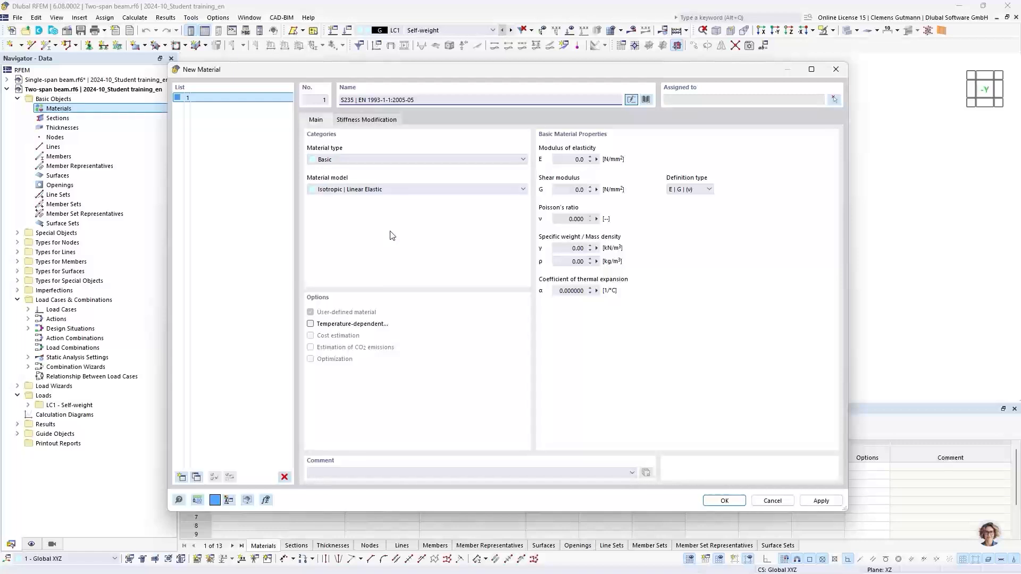
key(Tab)
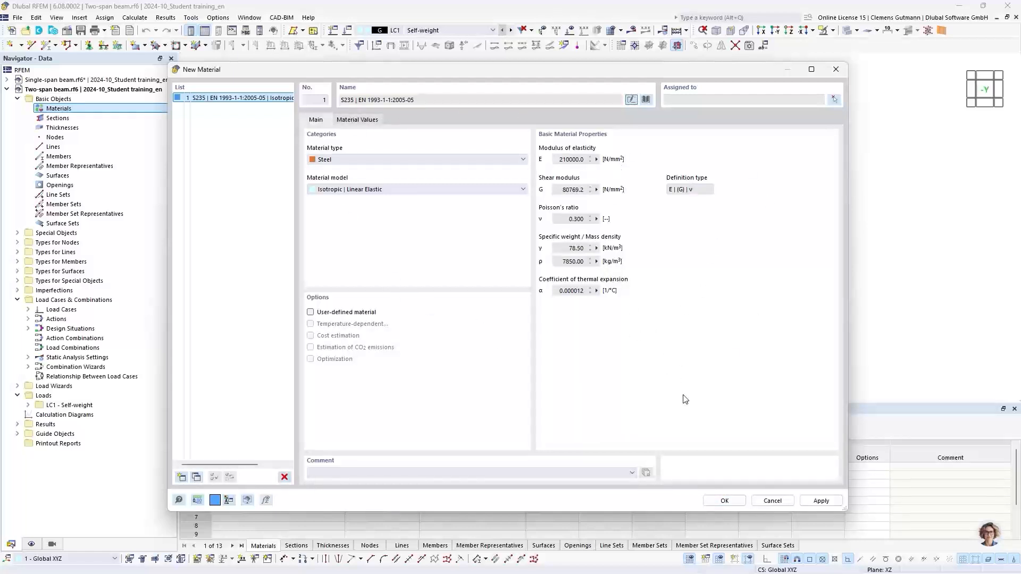
click(724, 500)
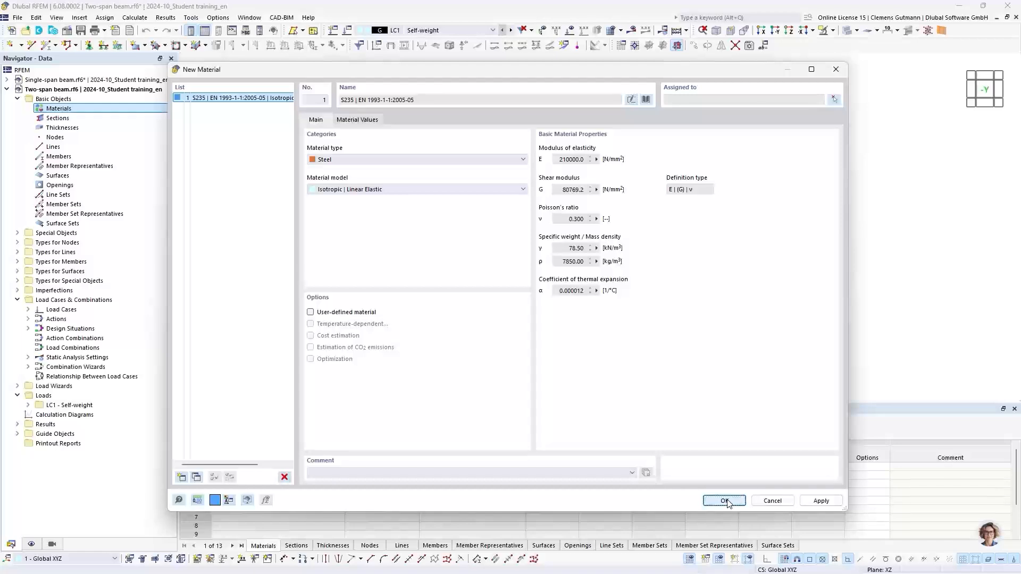
click(28, 108)
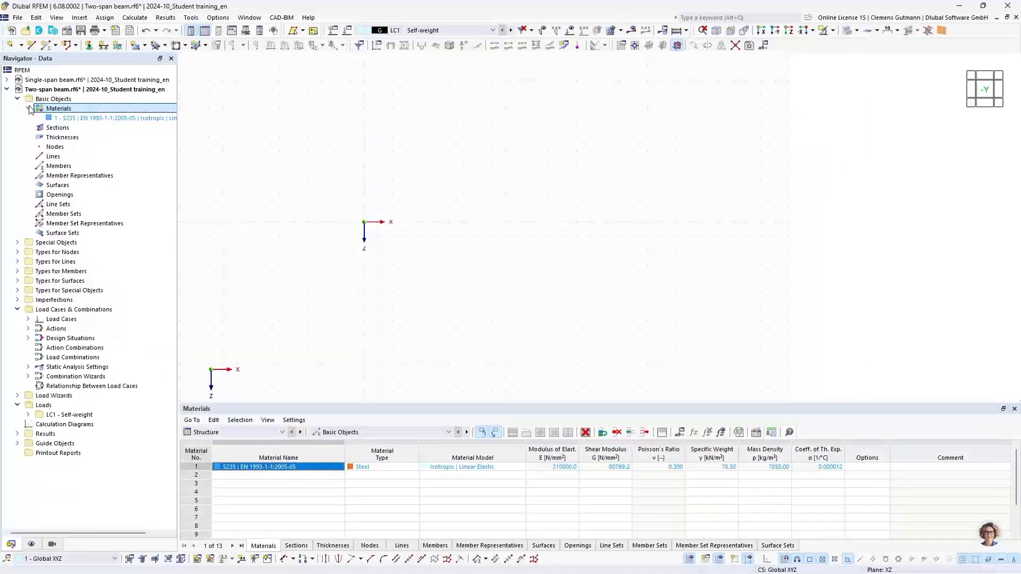
Create a new section HEB 300 | Euronorm 53-62; DIN 1025-2 | SZS with the S235 material.
right_click(48, 127)
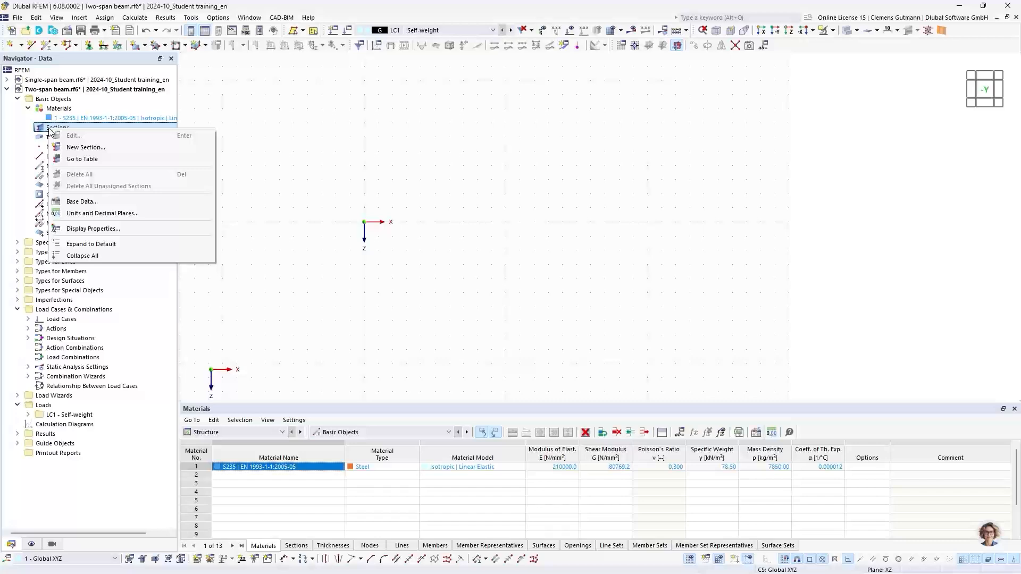
click(81, 151)
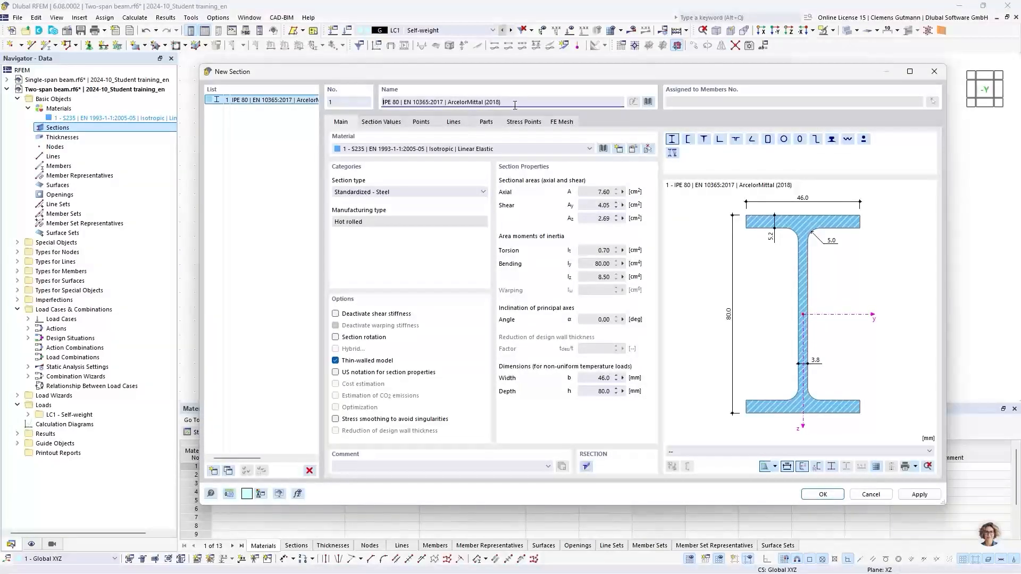
drag(513, 102, 376, 107)
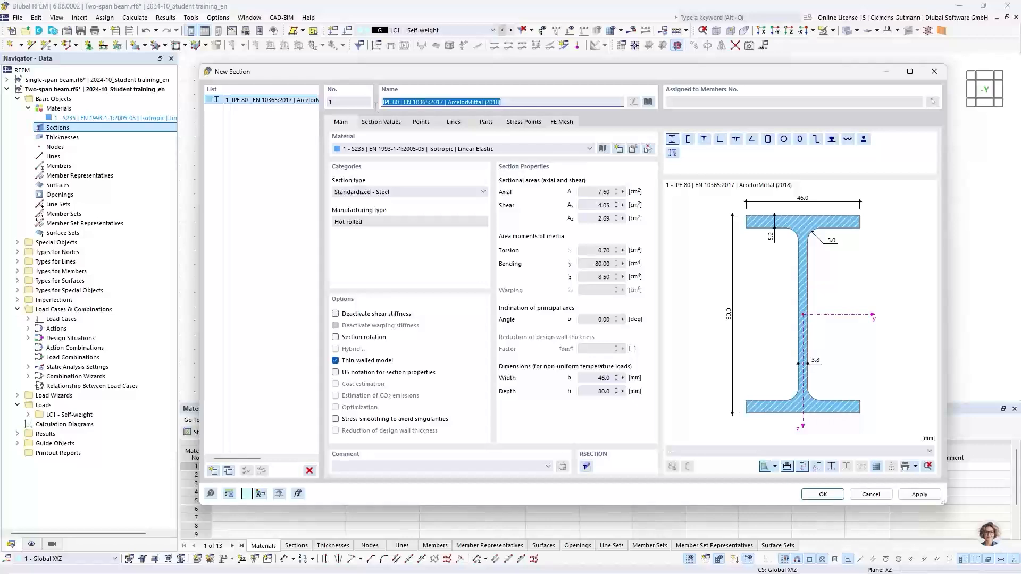
key(BackSpace)
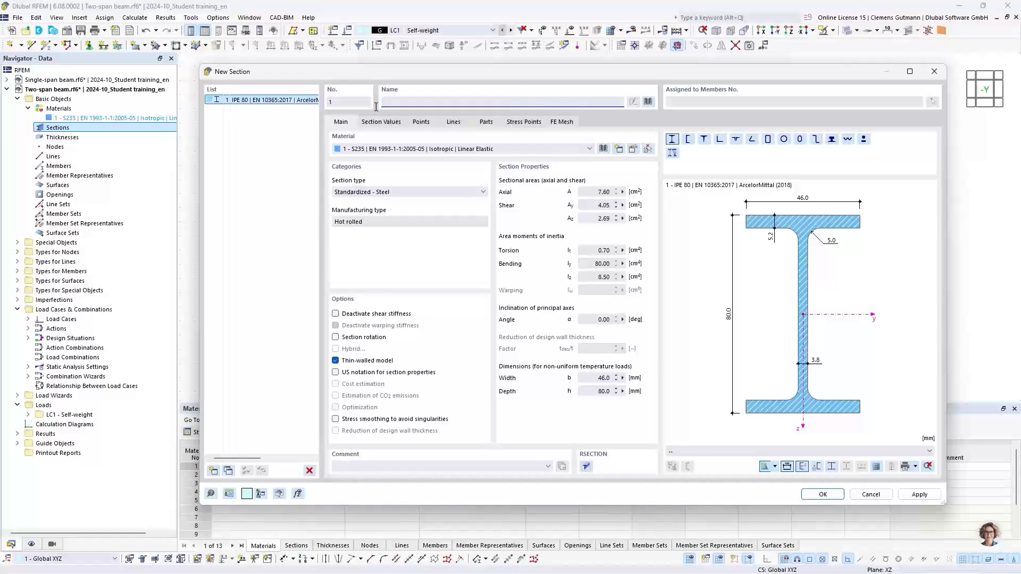
text(HE)
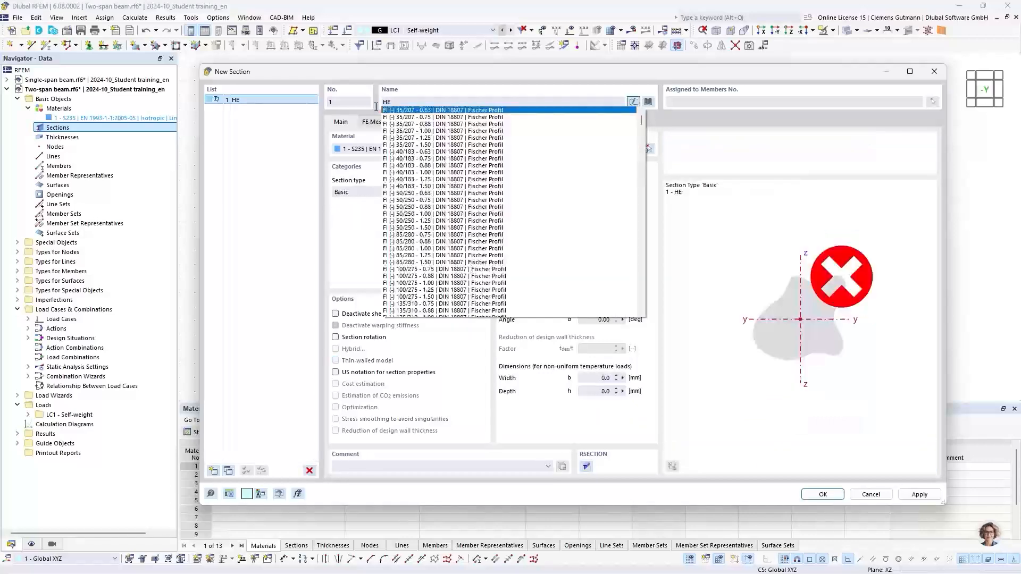
text(B 300)
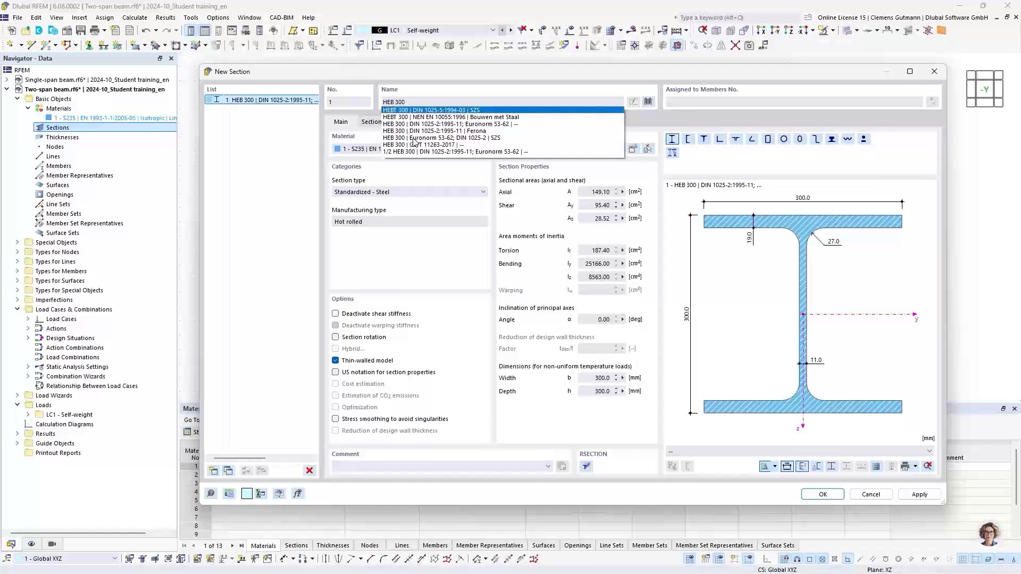
click(433, 139)
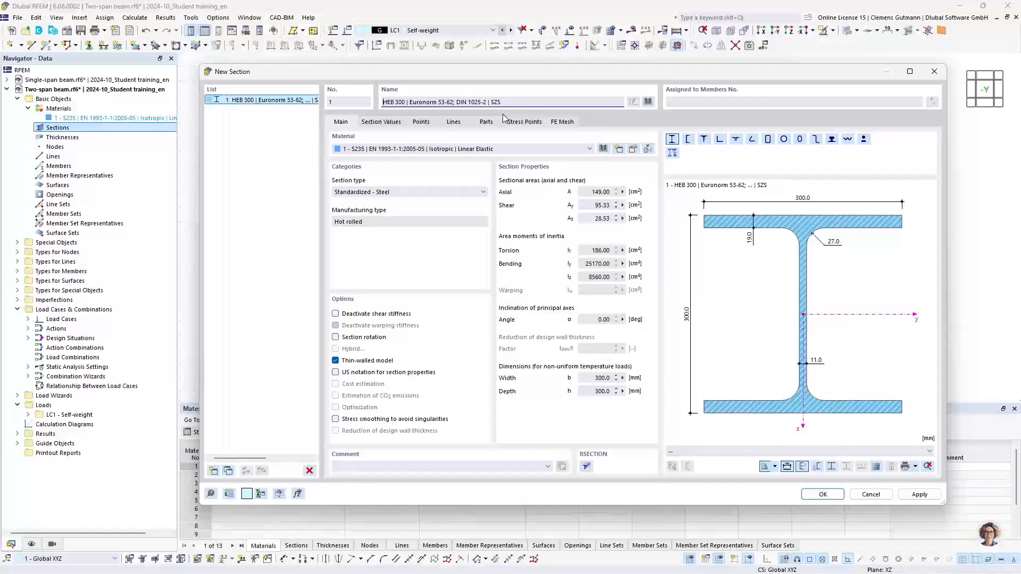
key(Tab)
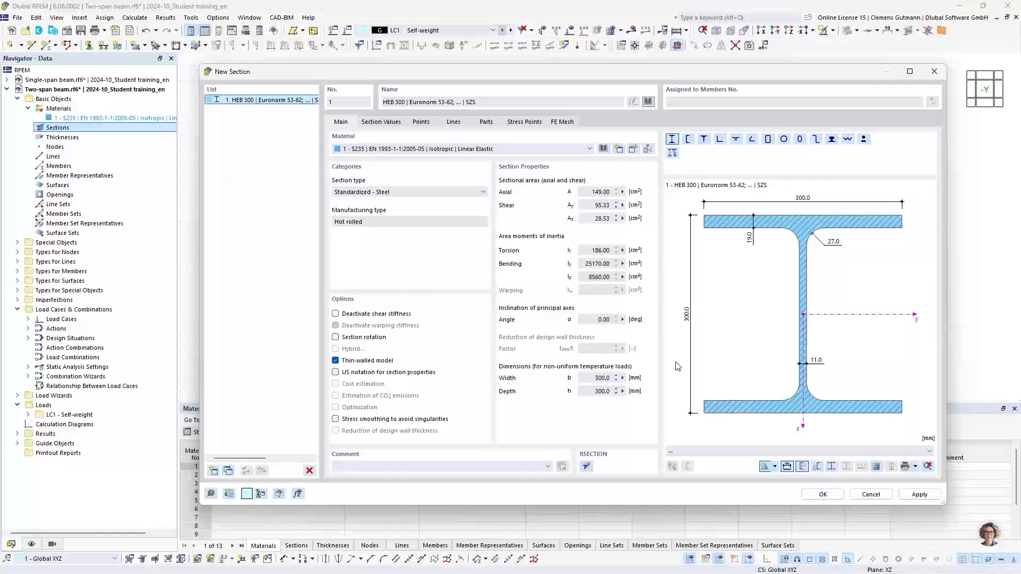
click(823, 494)
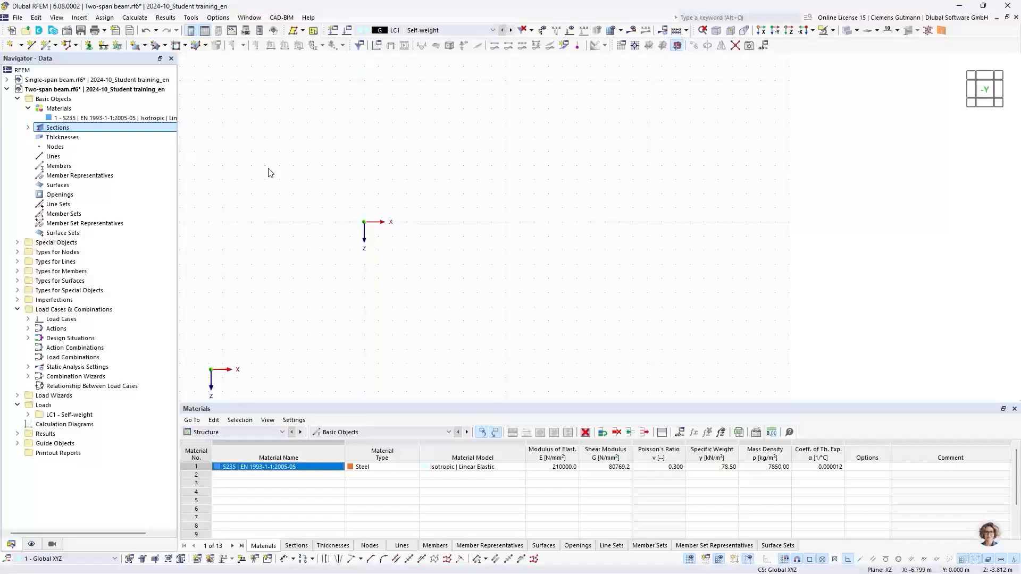
Draw two continuous beam members along the X-axis from the origin through X 5.000 m to X 10.000 m at Z 0.
click(56, 46)
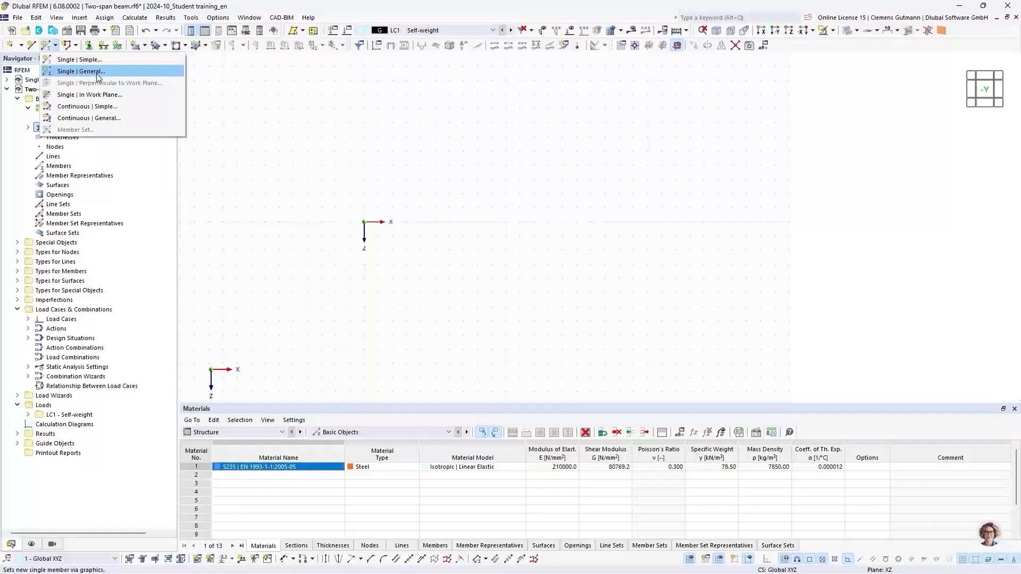
click(78, 107)
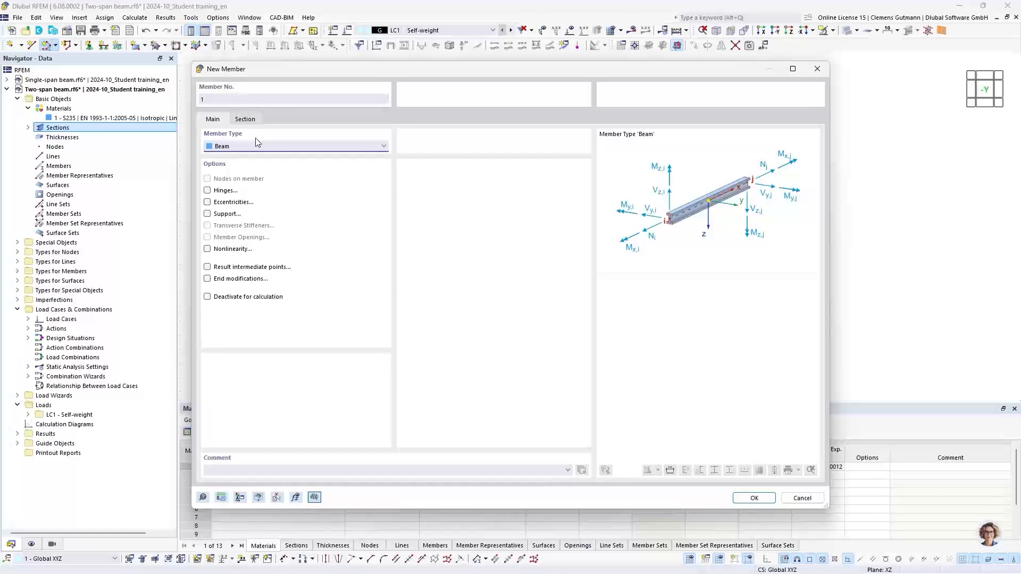
click(750, 497)
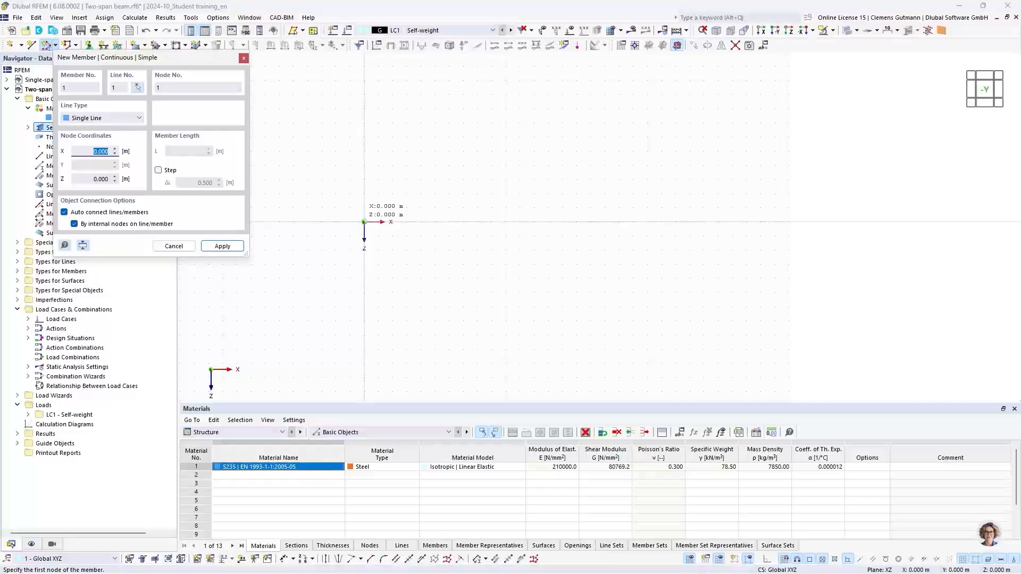
click(364, 221)
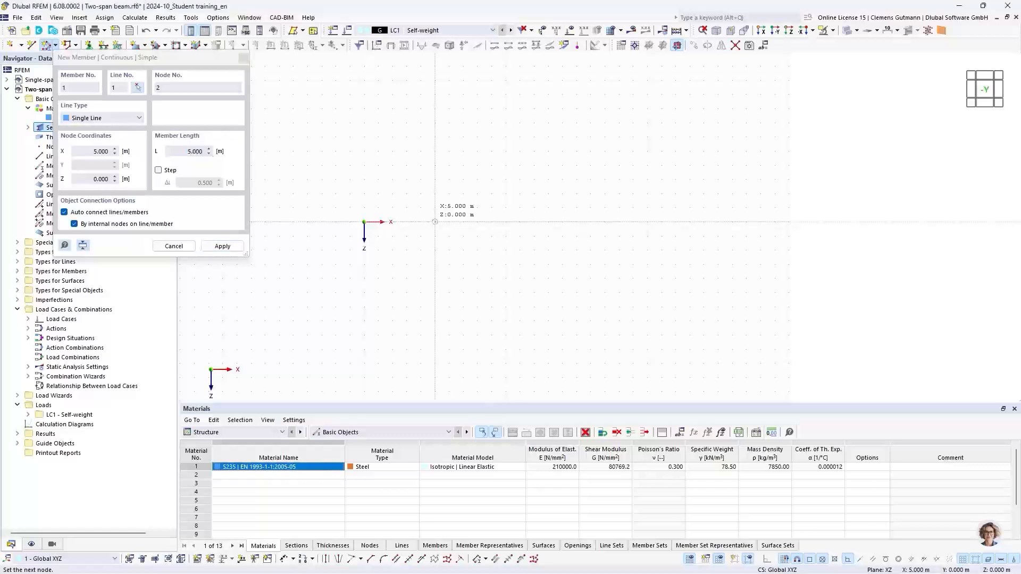
click(435, 221)
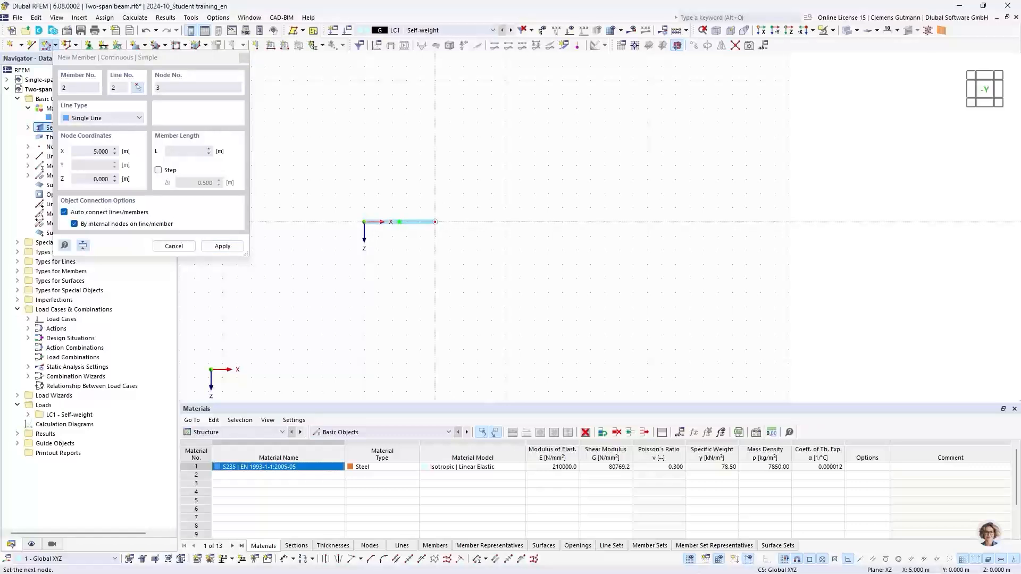
click(506, 222)
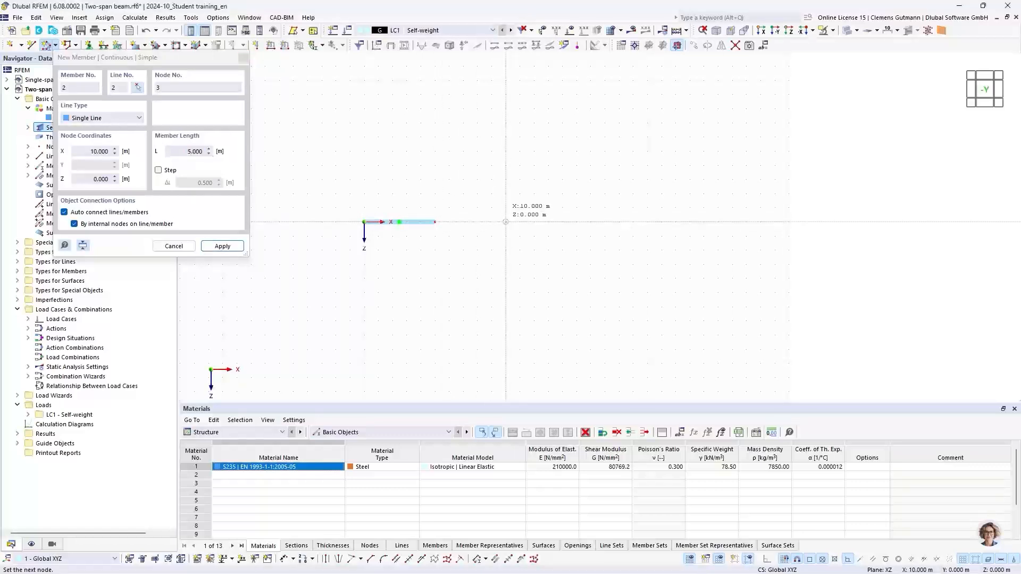
click(191, 246)
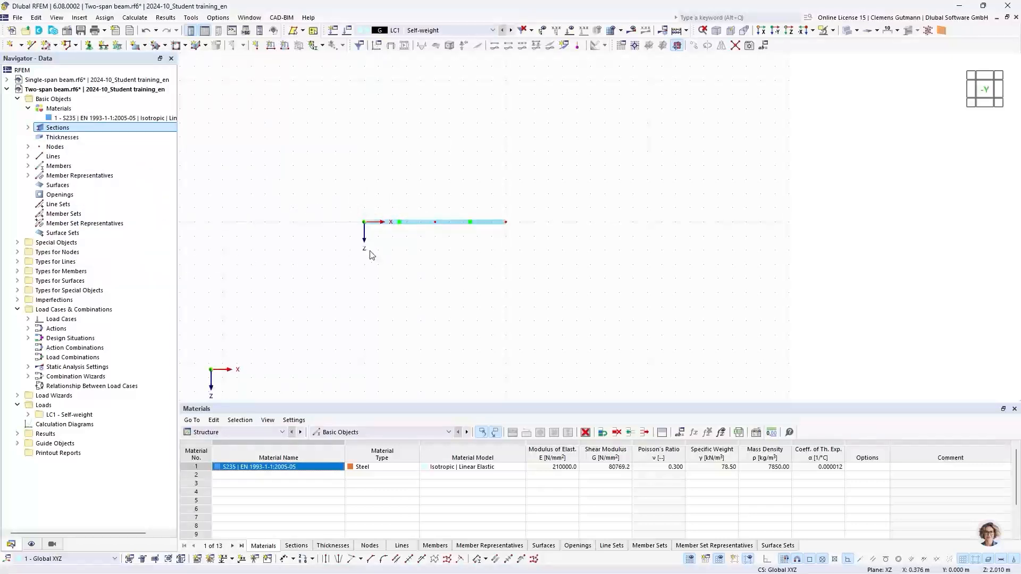
Examine the members, lines and nodes listed for the two-span beam.
scroll(423, 234, up, 1)
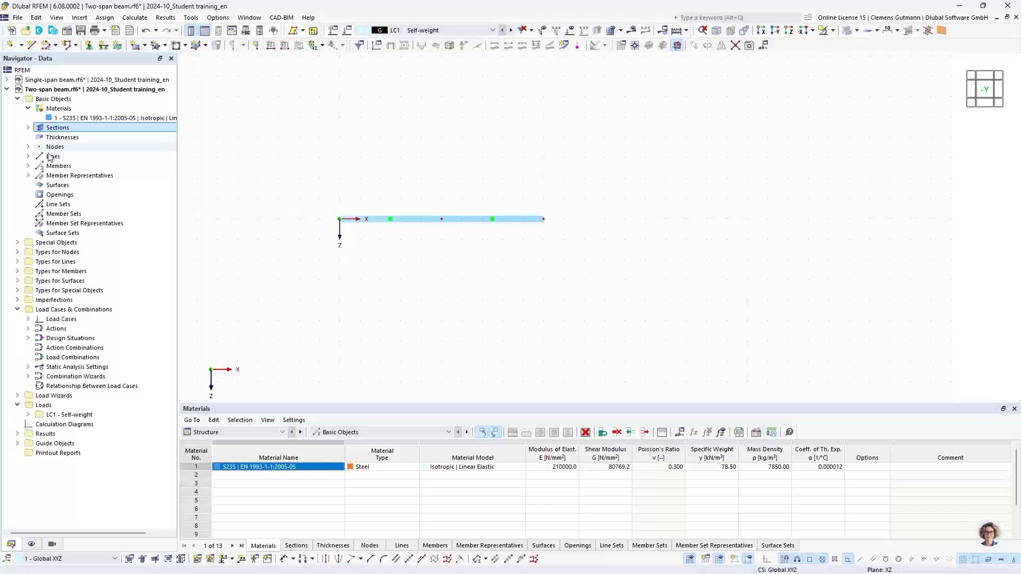
click(28, 165)
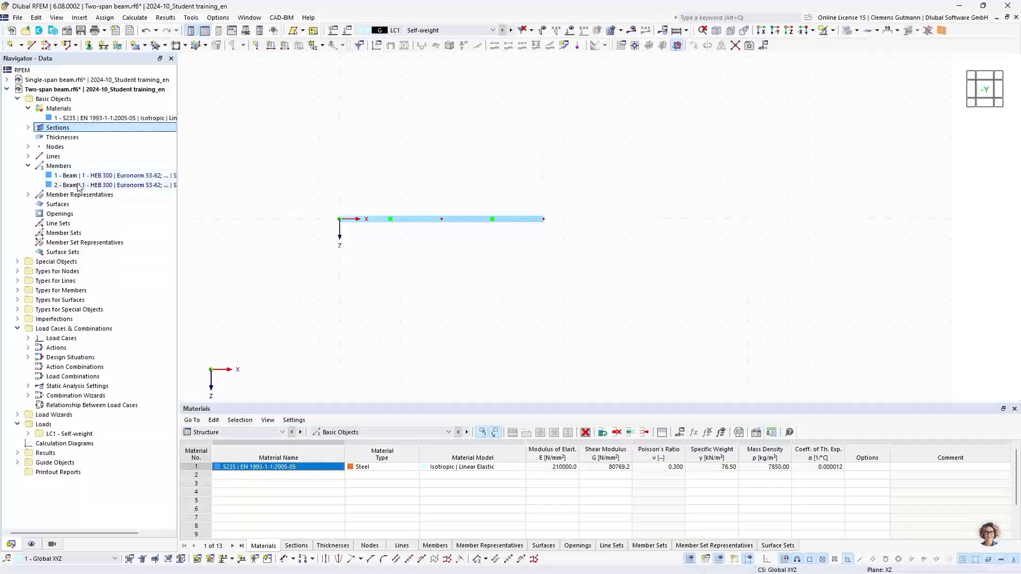
click(28, 157)
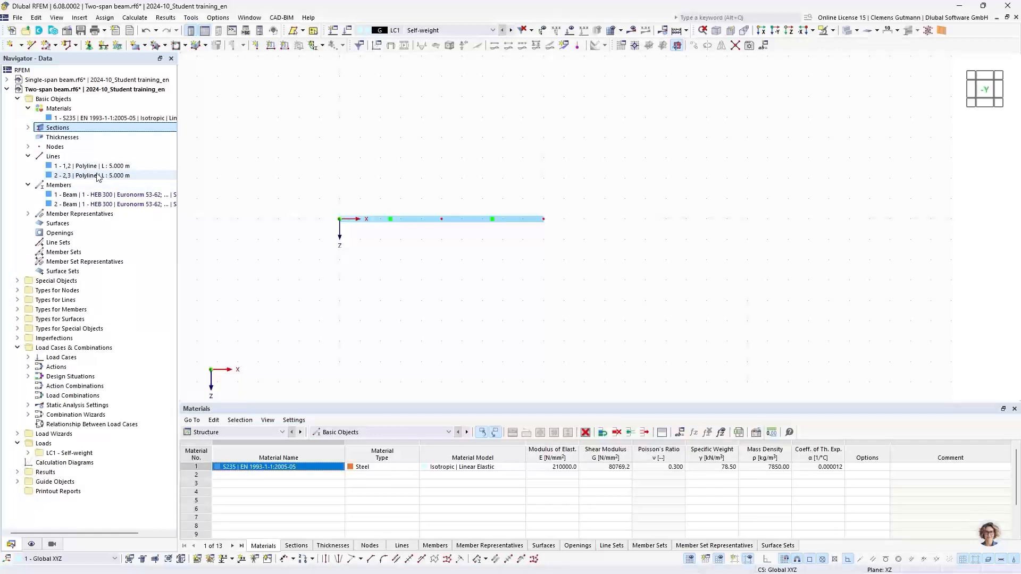
click(28, 147)
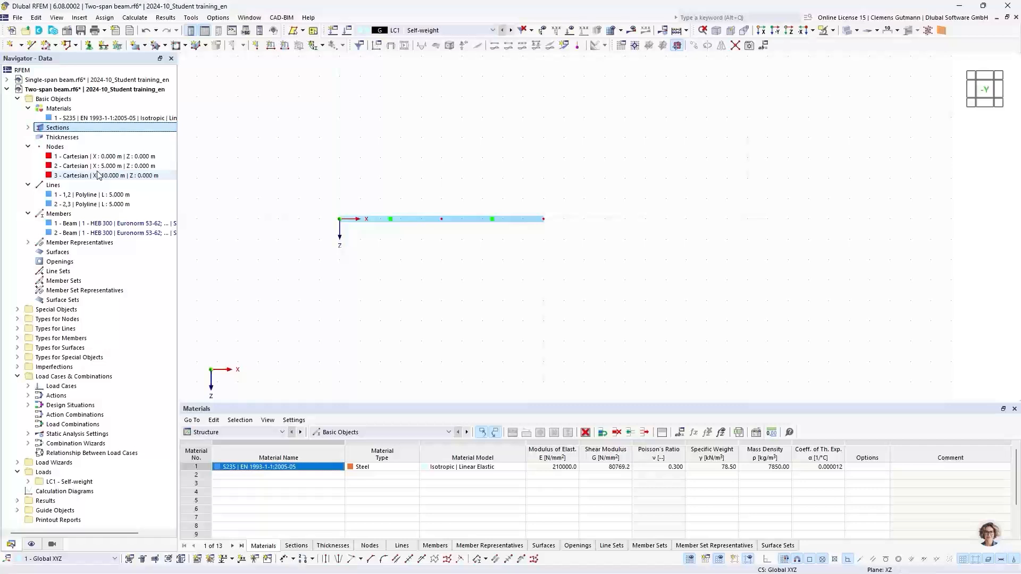
Assign the Hinged nodal support graphically to node 1 at the beam's origin.
click(17, 310)
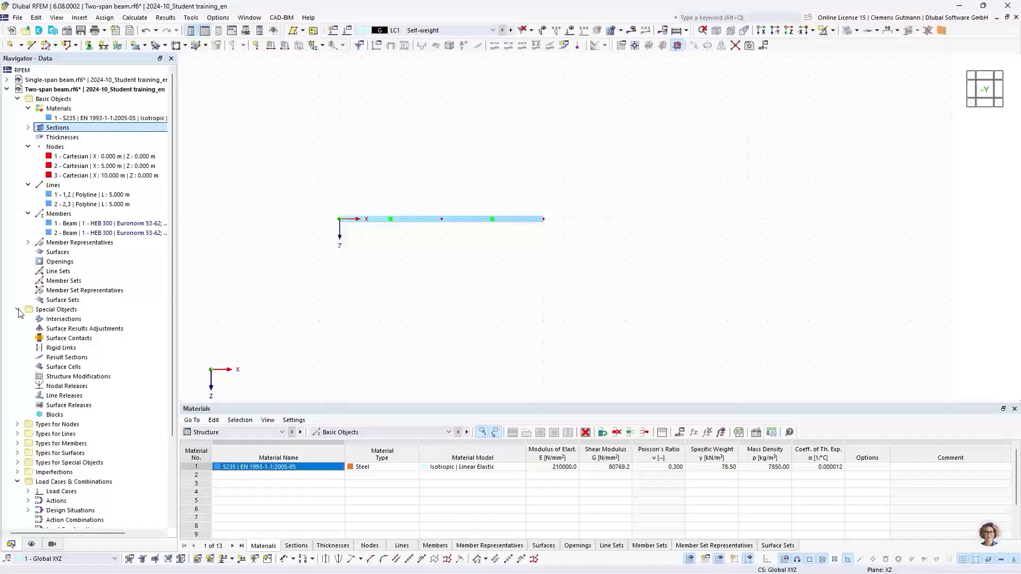
click(18, 310)
click(18, 319)
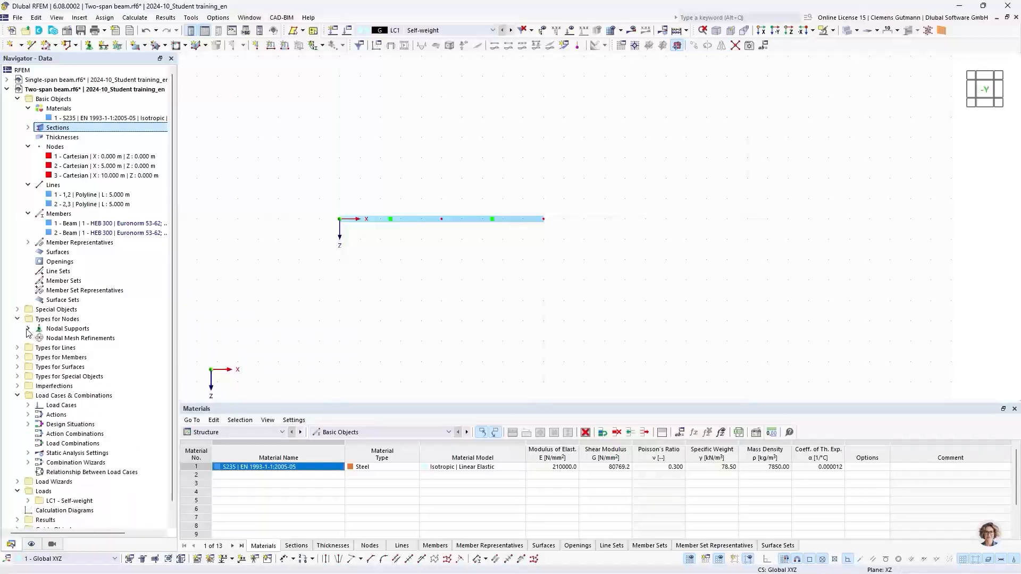
click(28, 330)
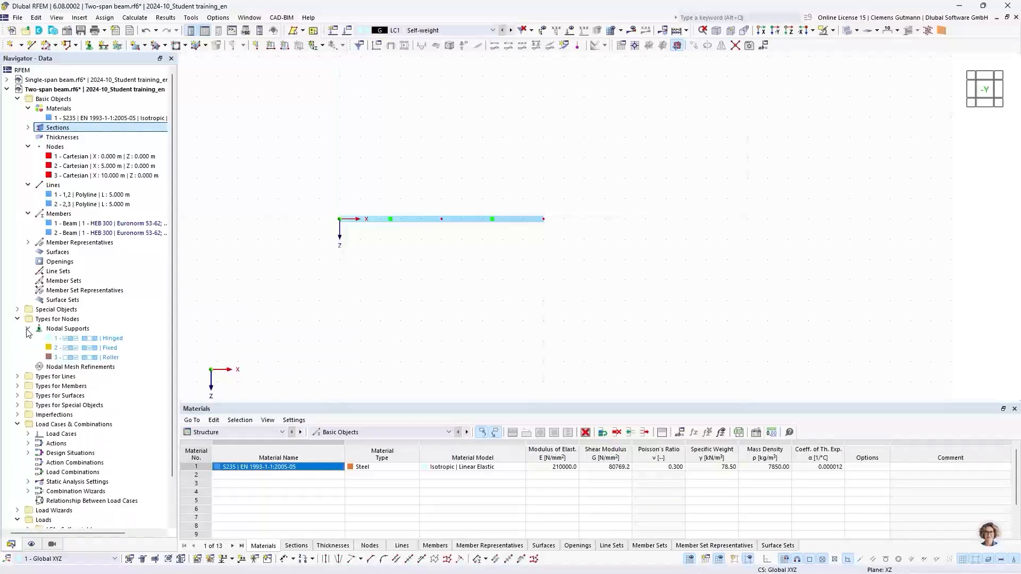
right_click(76, 340)
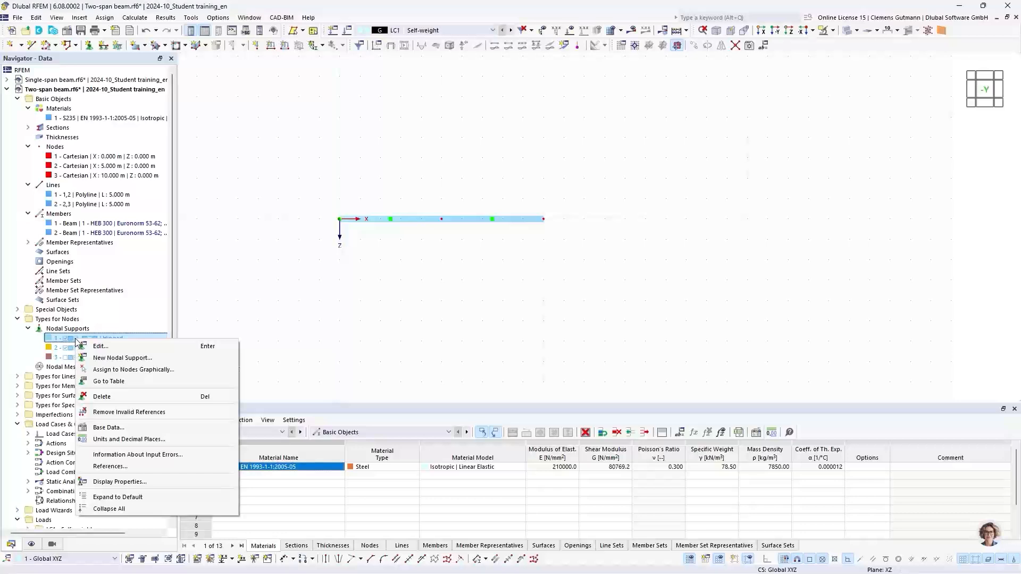
click(108, 370)
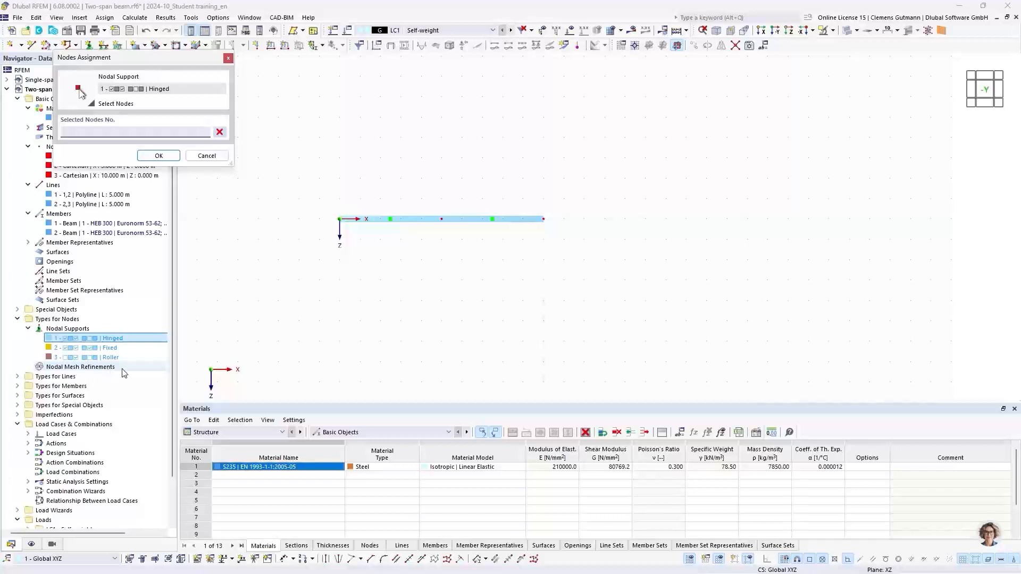
click(340, 218)
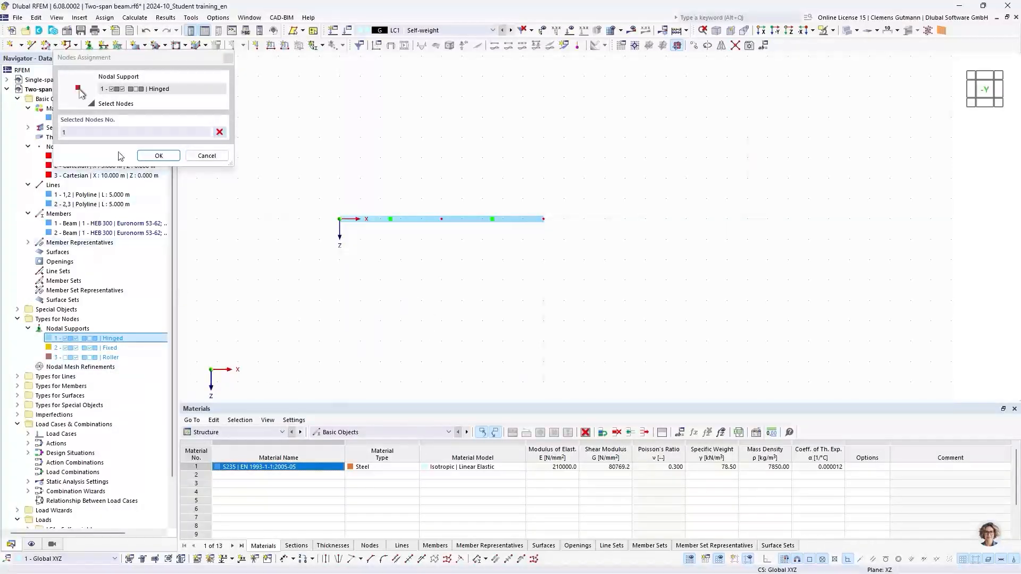
click(158, 156)
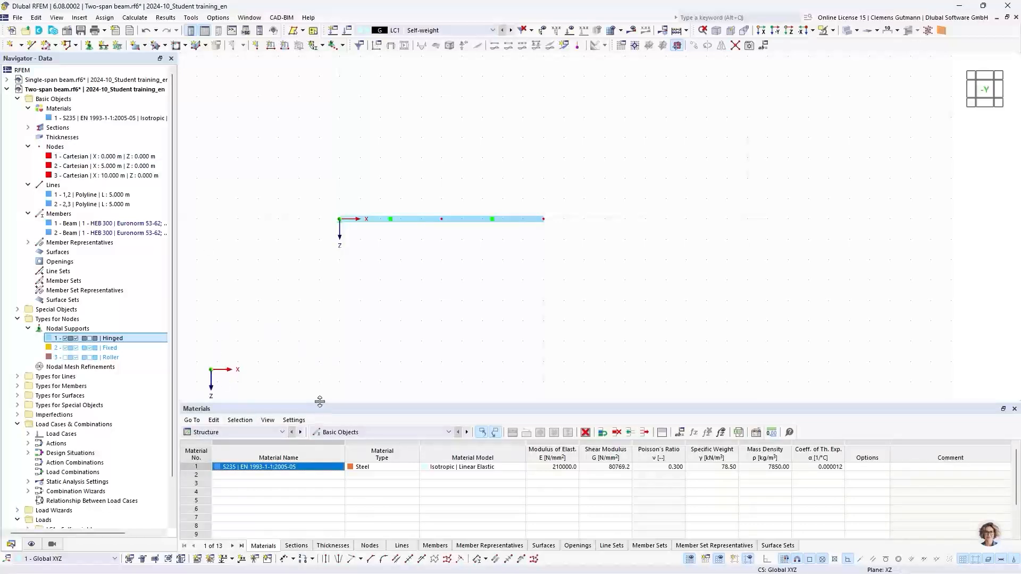
Assign the Roller nodal support to nodes 2,3 in the Nodal Supports table.
drag(320, 401, 300, 301)
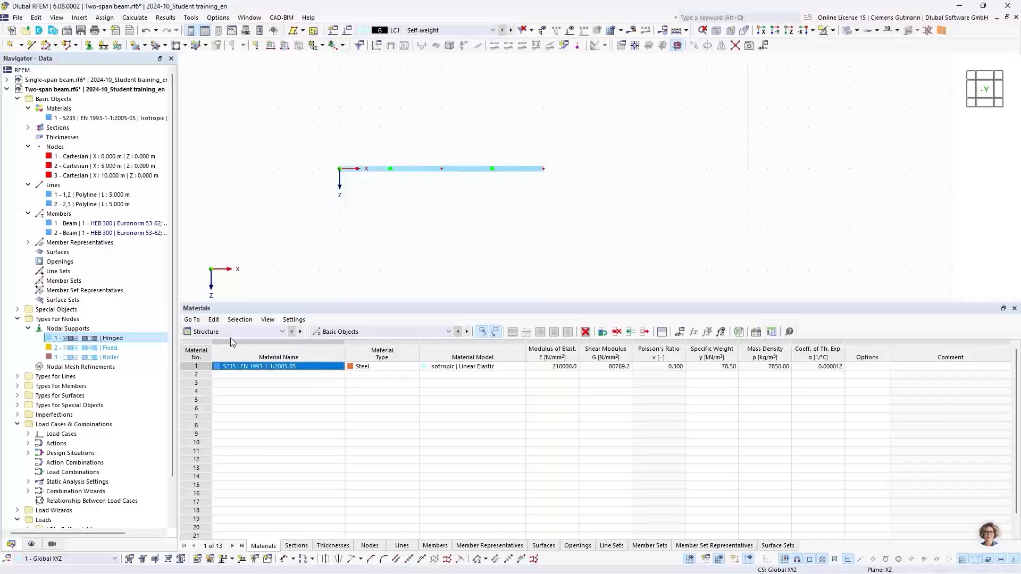
click(337, 332)
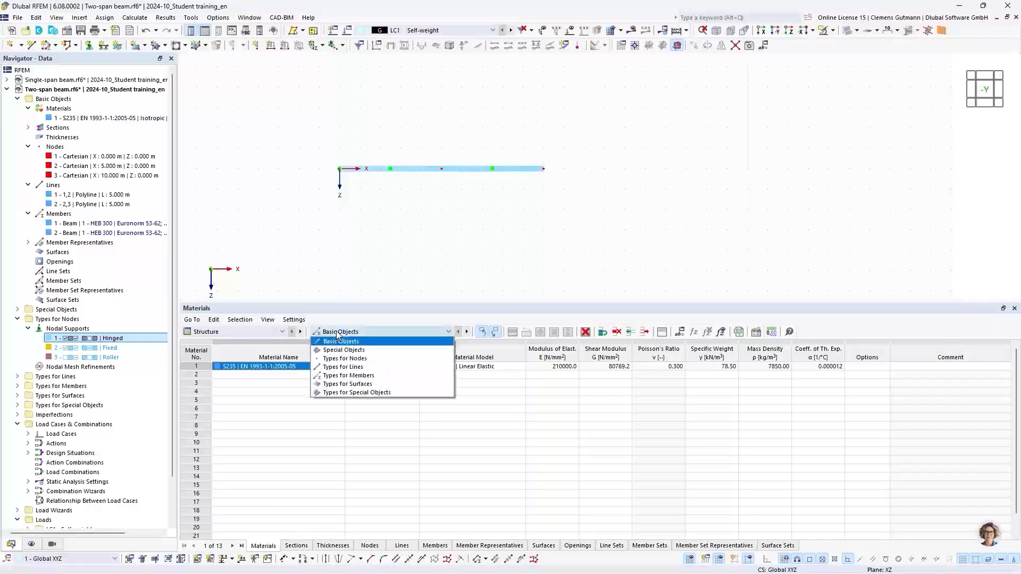
click(355, 360)
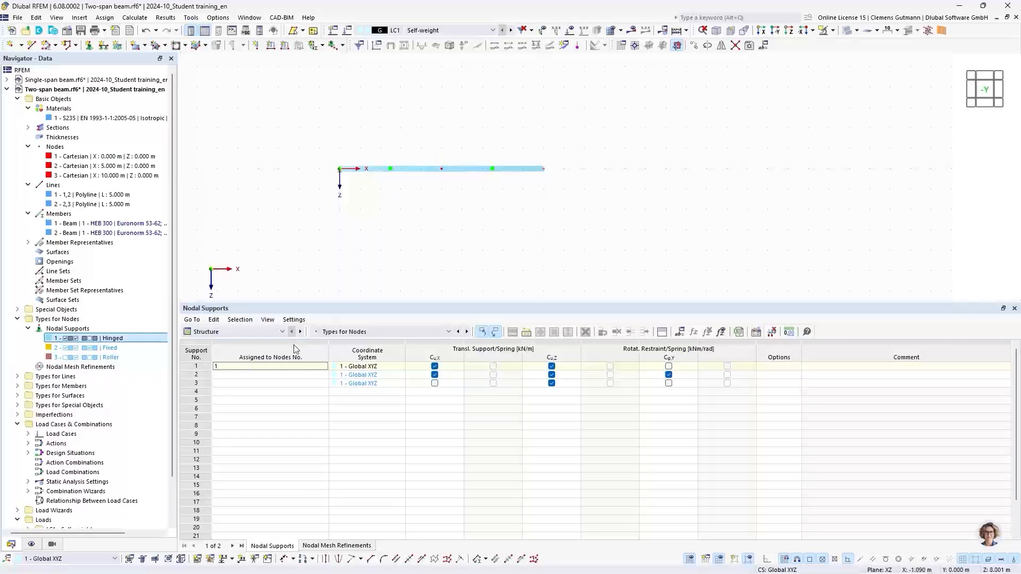
click(243, 384)
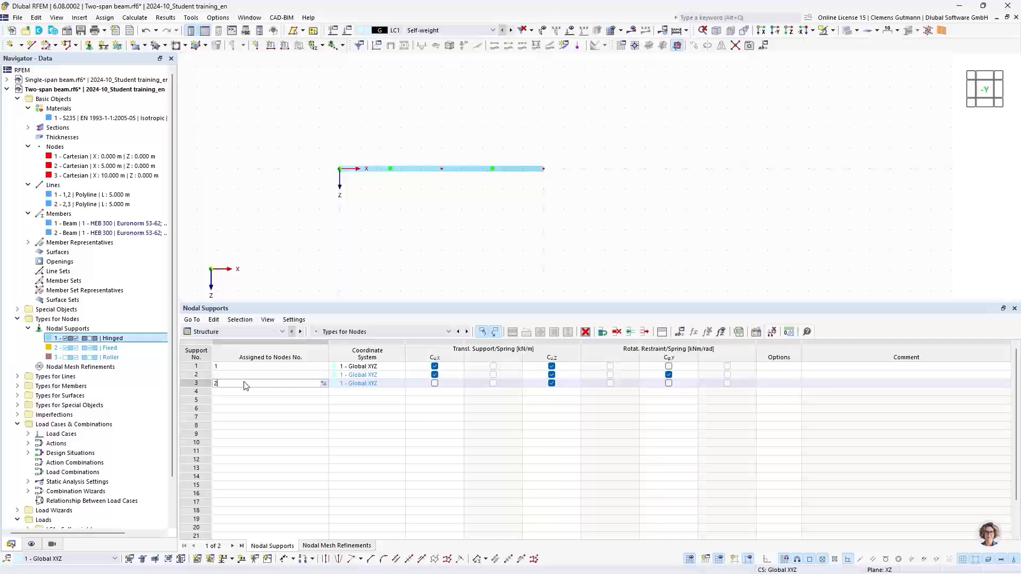
text(2,3)
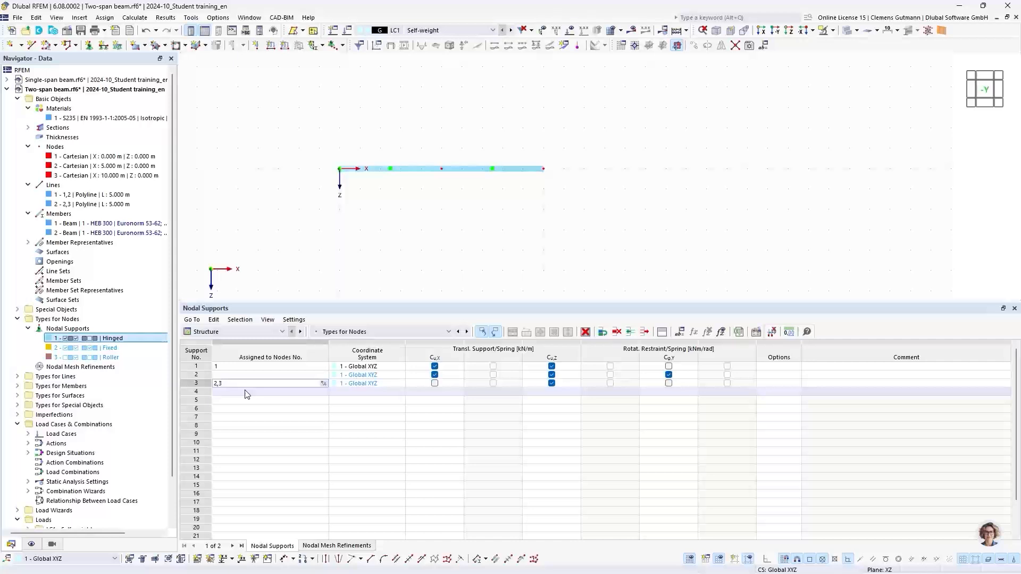
click(246, 392)
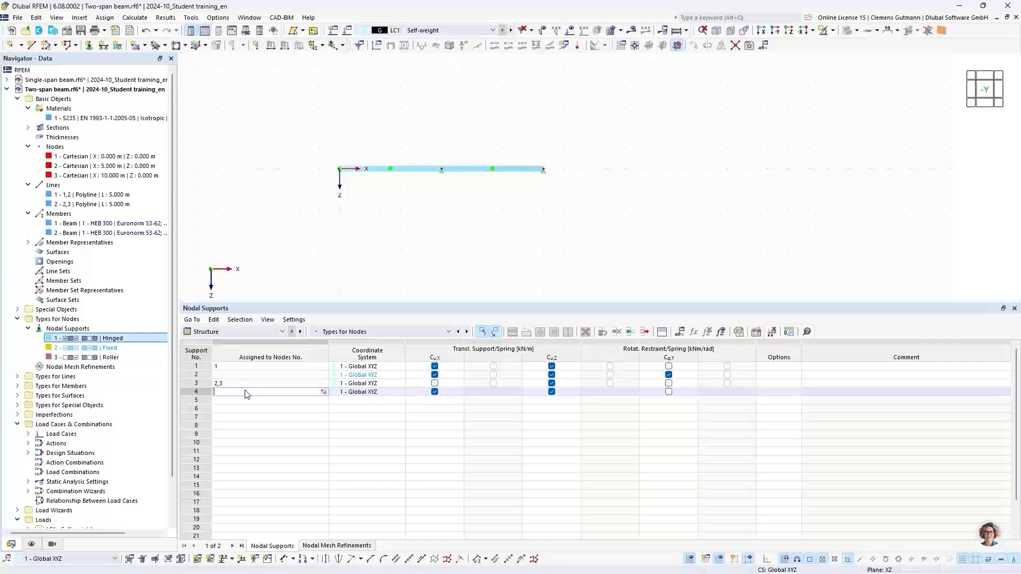
Enlarge the display size of the nodal support symbols on the beam.
scroll(467, 169, up, 2)
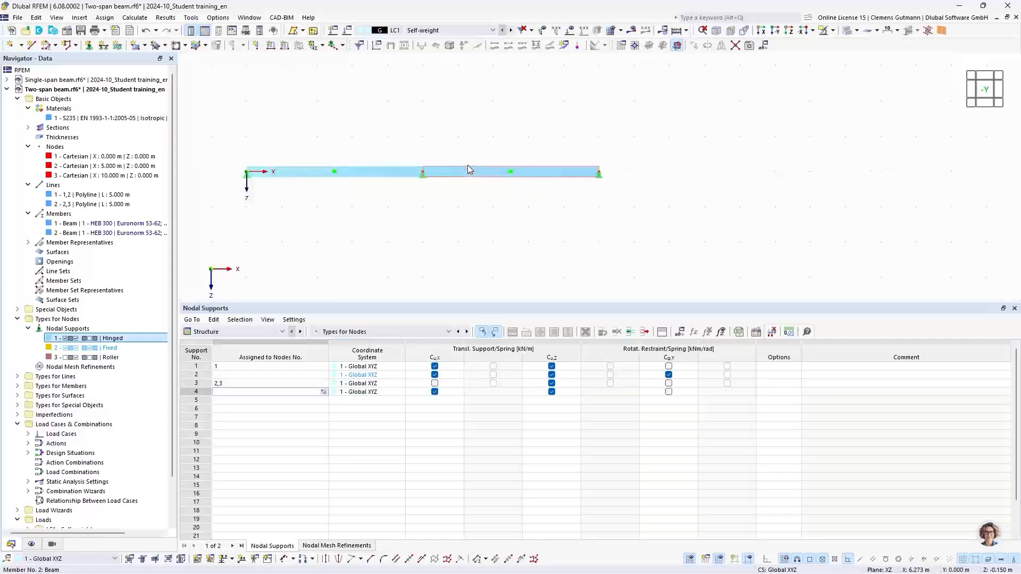
scroll(467, 166, up, 1)
middle_drag(417, 234, 464, 246)
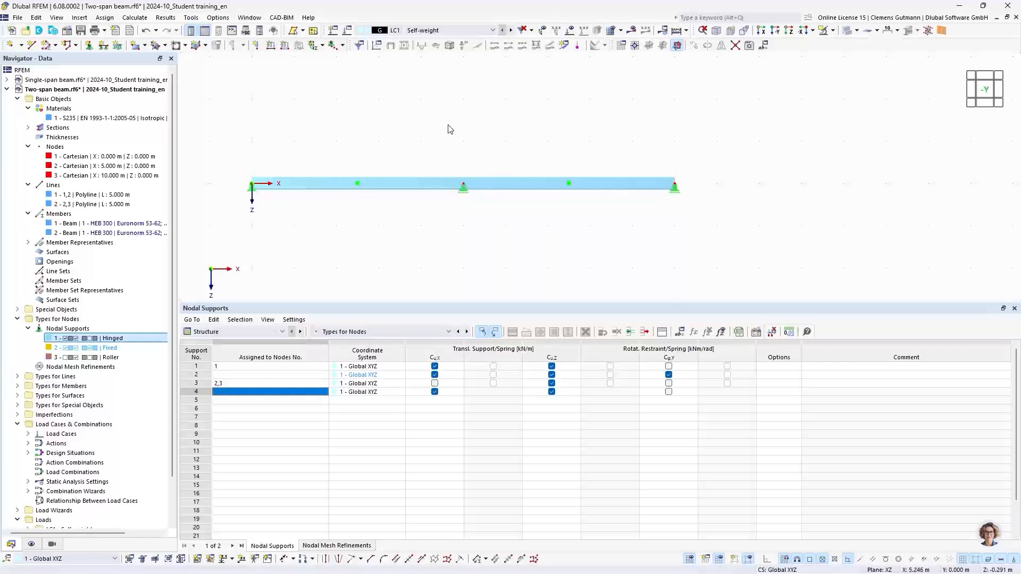
right_click(464, 197)
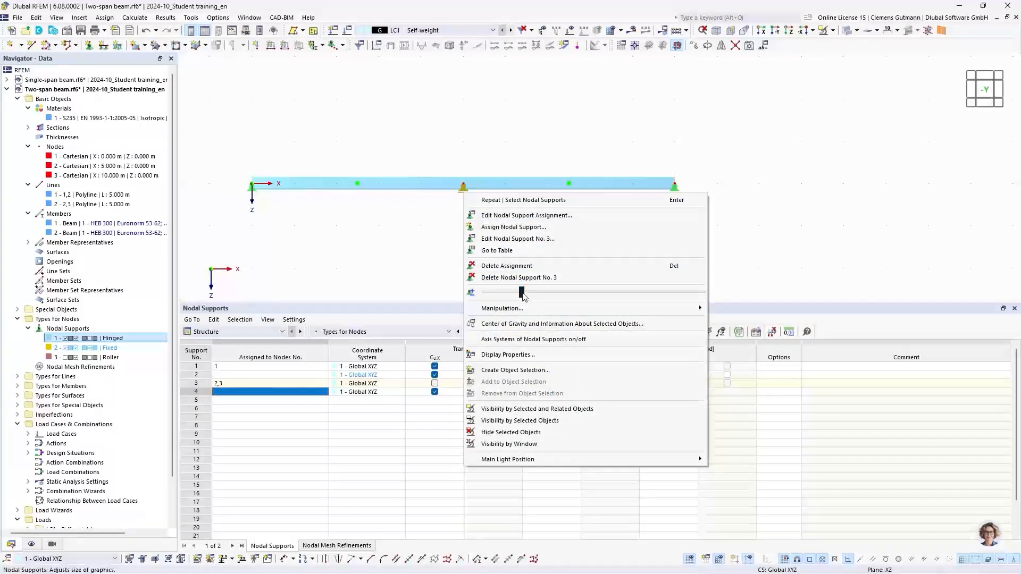
drag(521, 292, 580, 296)
click(439, 246)
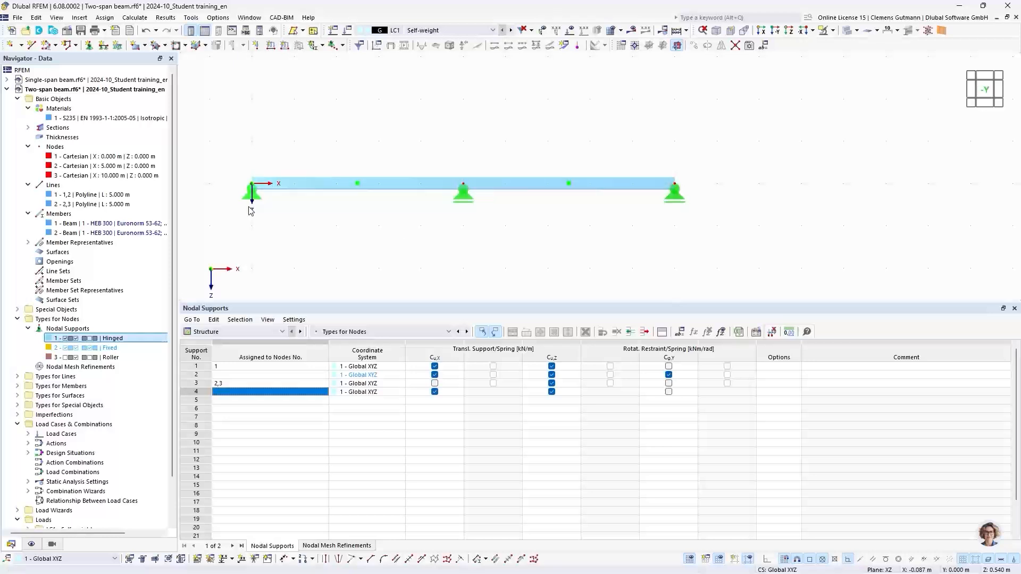
Create load case LC2 named Imposed load left with action category Imposed loads - category A: domestic, residential areas.
scroll(60, 350, down, 2)
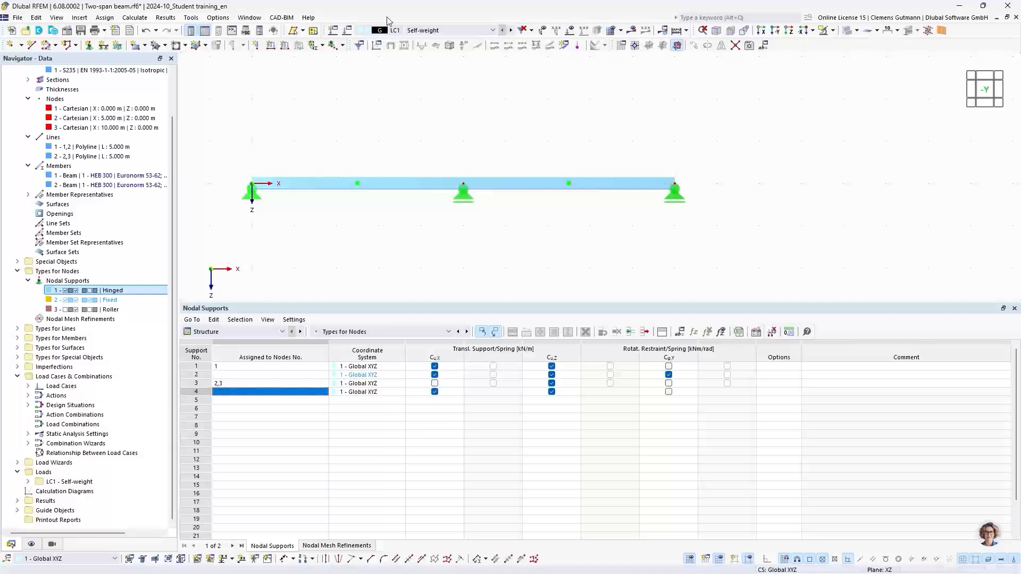
click(347, 31)
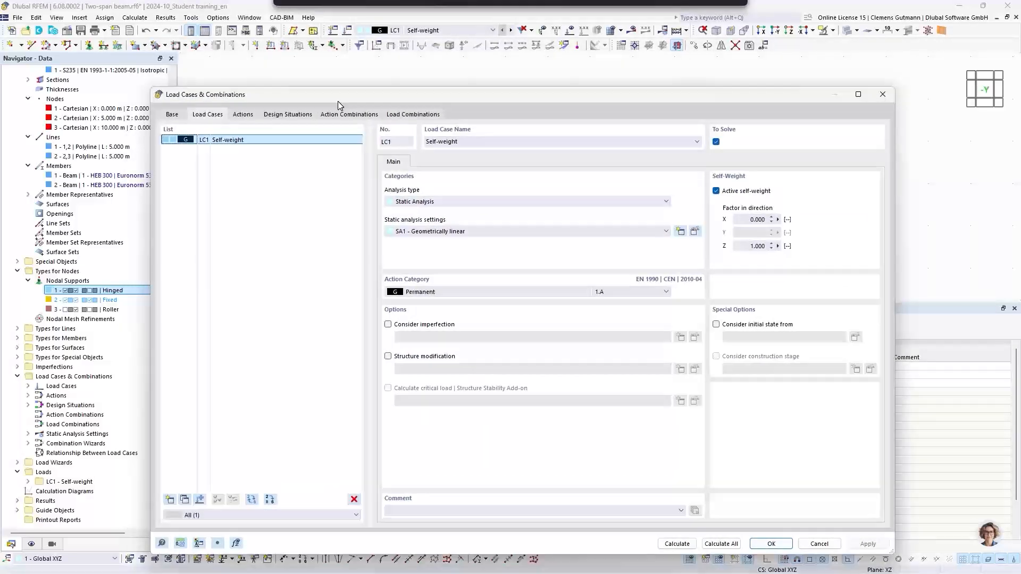
drag(337, 101, 324, 81)
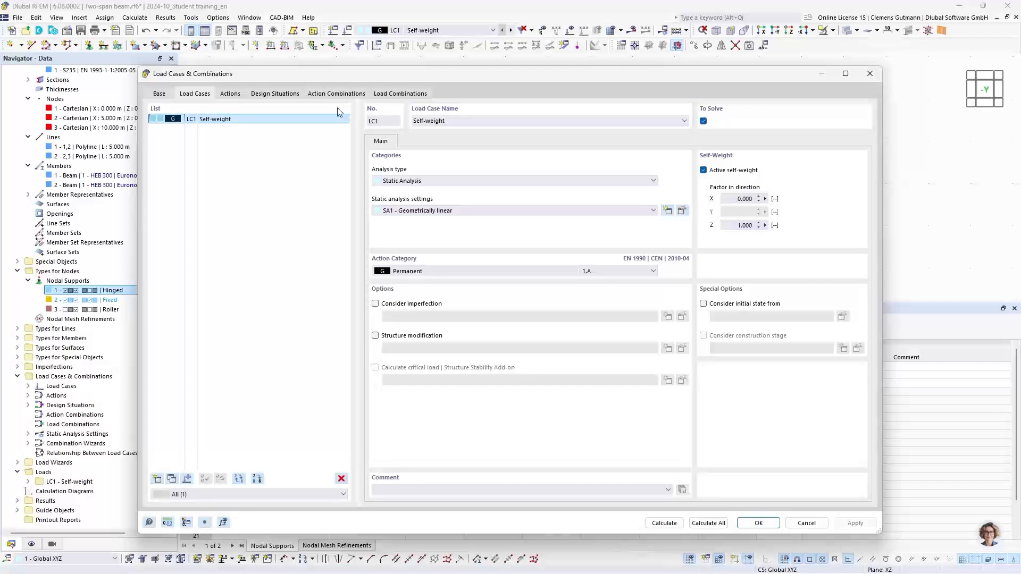
click(159, 94)
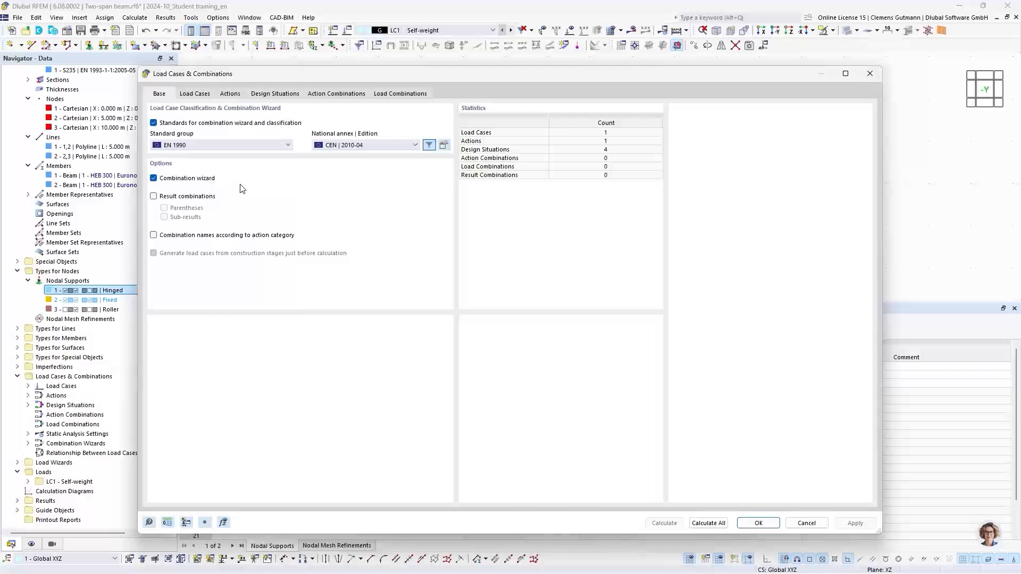
click(201, 96)
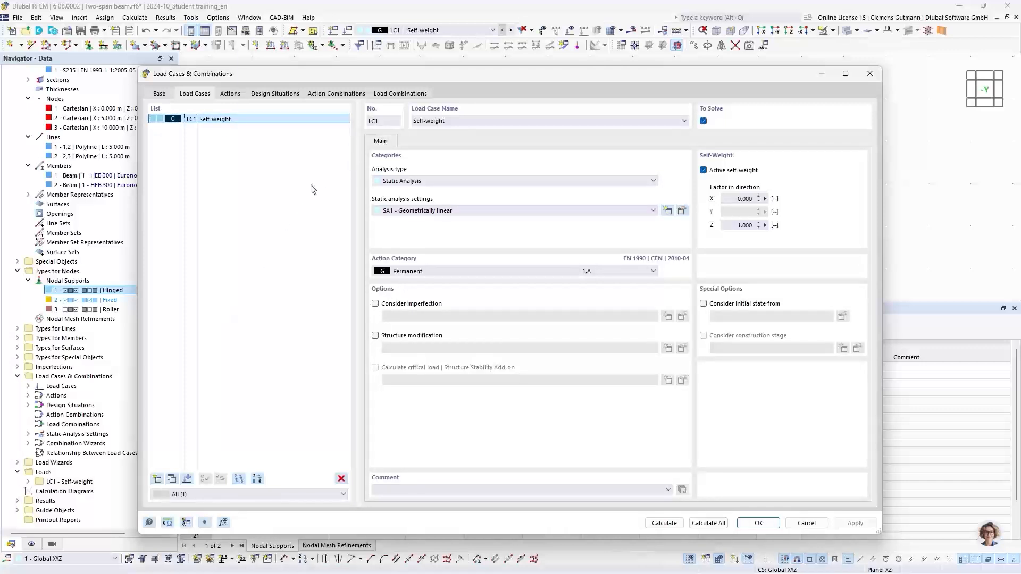
click(158, 480)
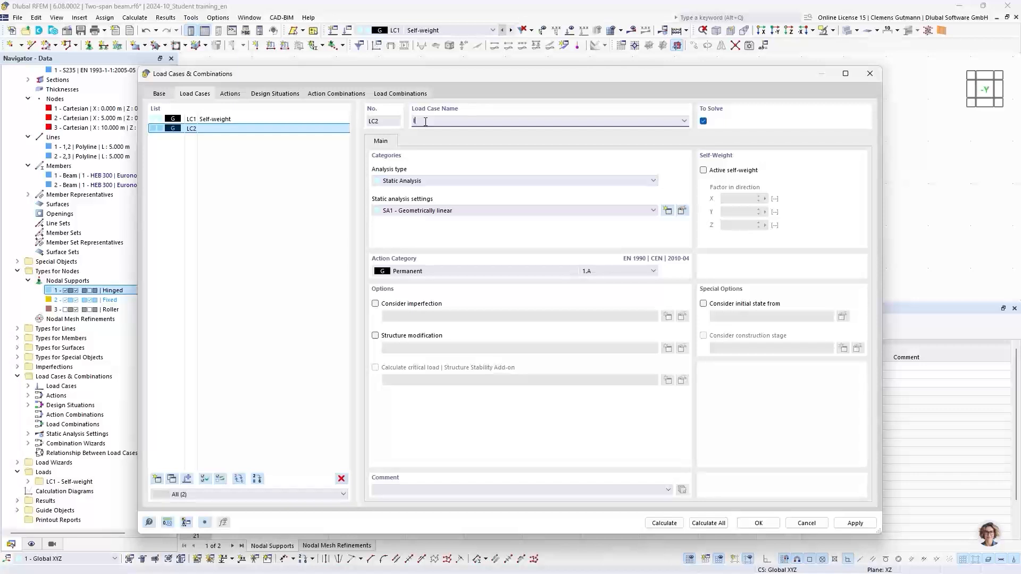
text(Imposed load left)
key(Return)
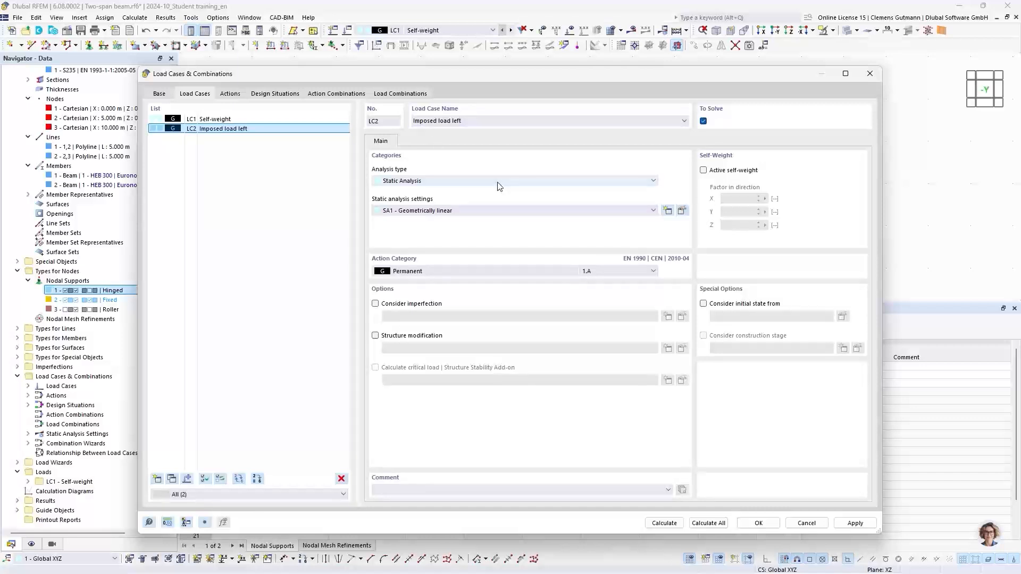
click(417, 273)
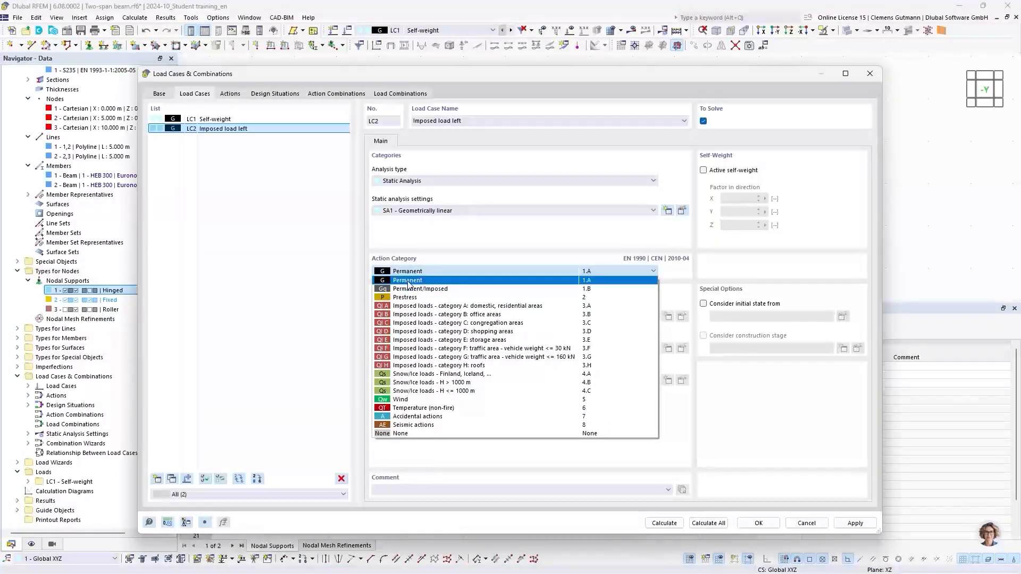
click(418, 311)
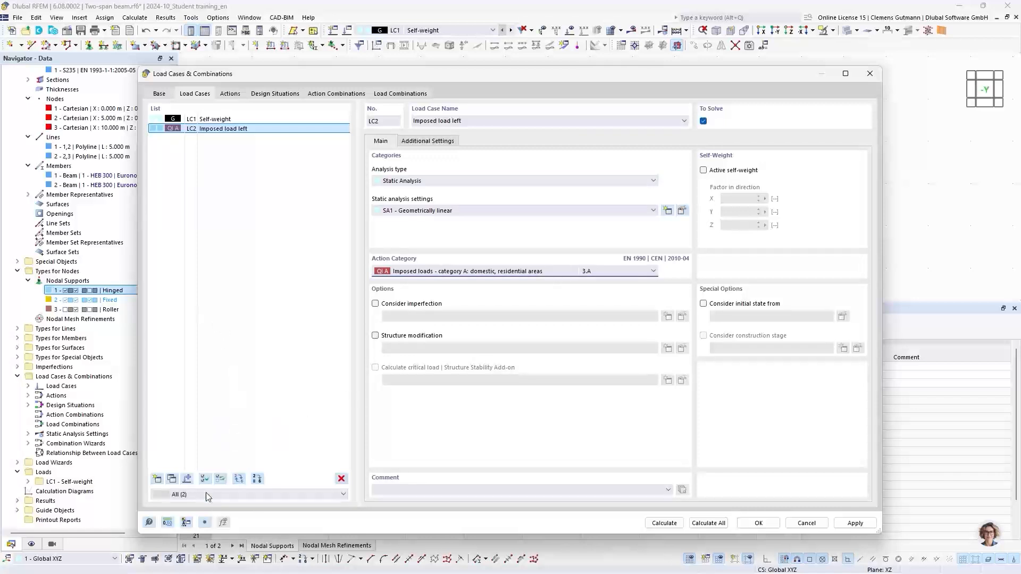
Copy load case LC2 and rename the copy Imposed load right.
click(172, 479)
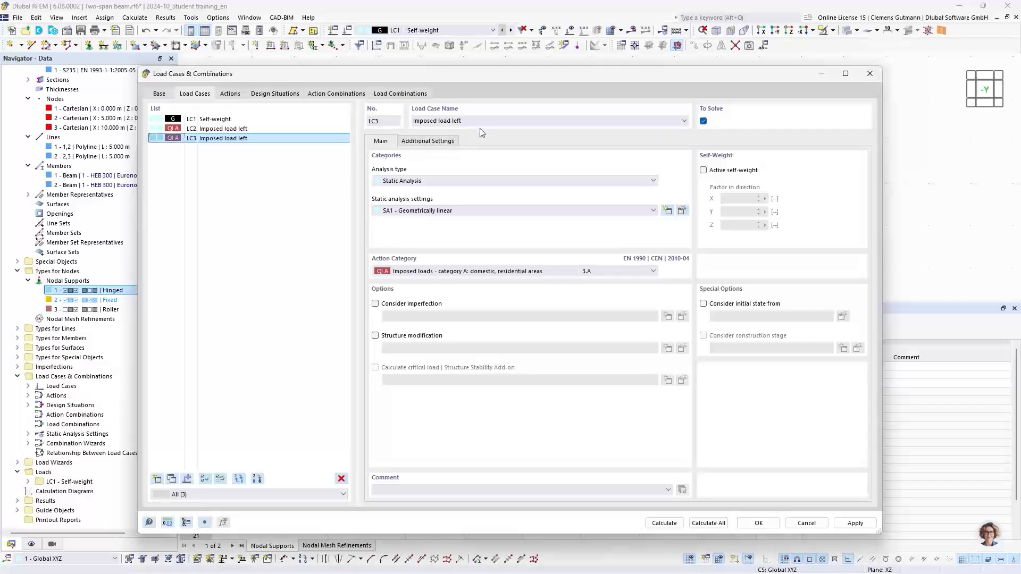
double_click(458, 121)
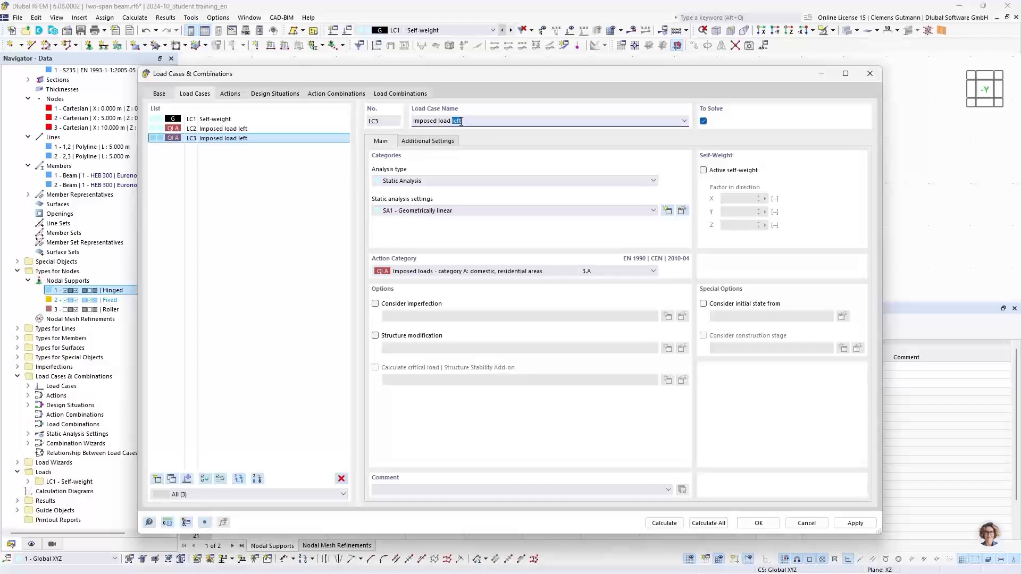
text(right)
key(Tab)
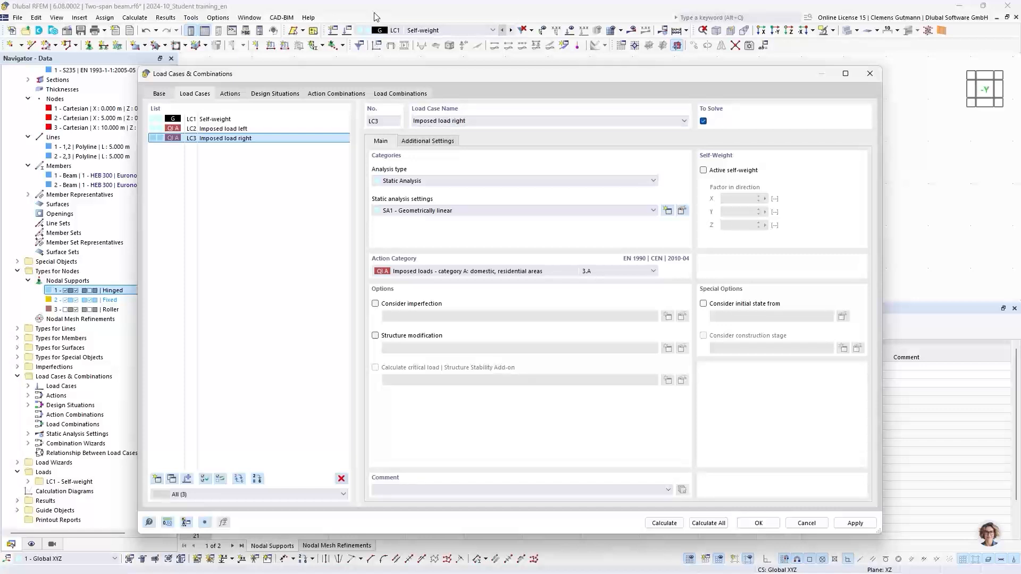
Review the settings and assigned load cases of actions A1 Permanent and A2 Imposed loads - category A.
click(230, 94)
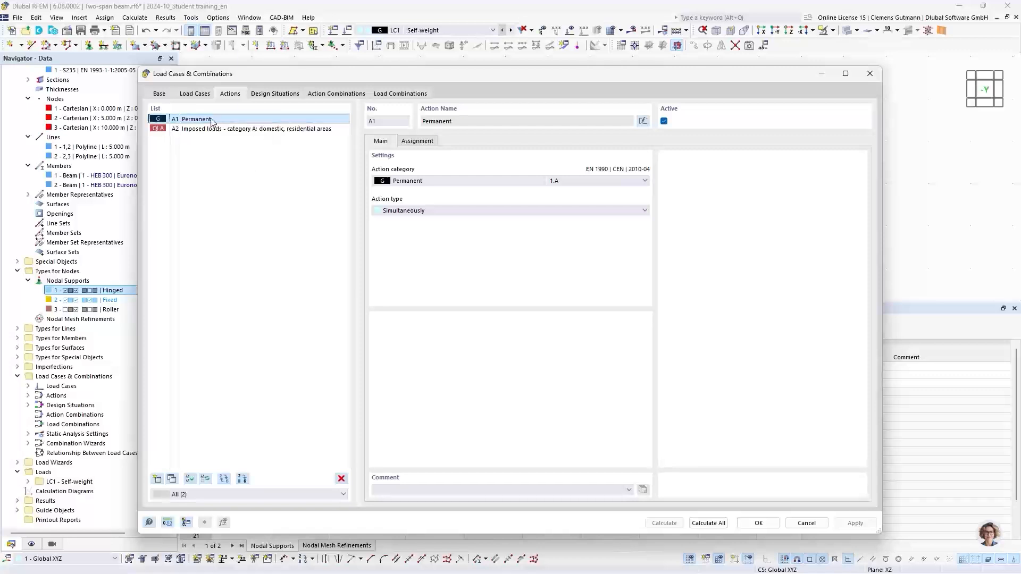
click(414, 141)
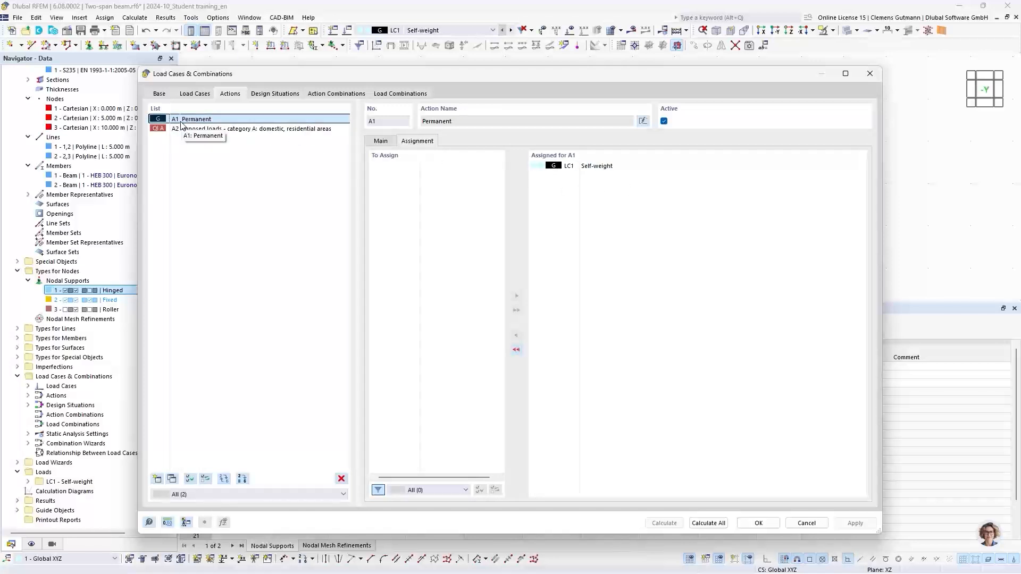
click(197, 131)
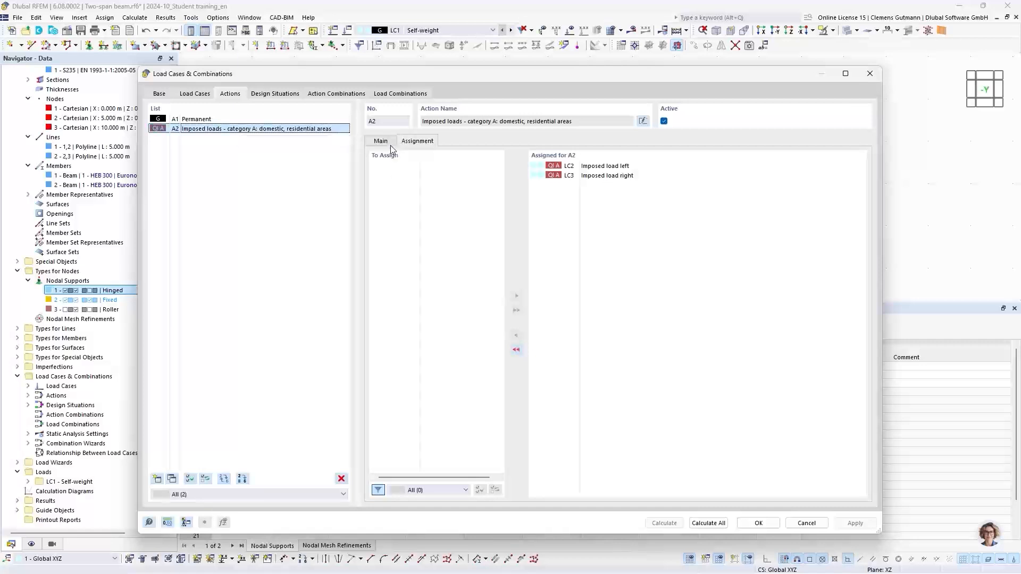
click(386, 145)
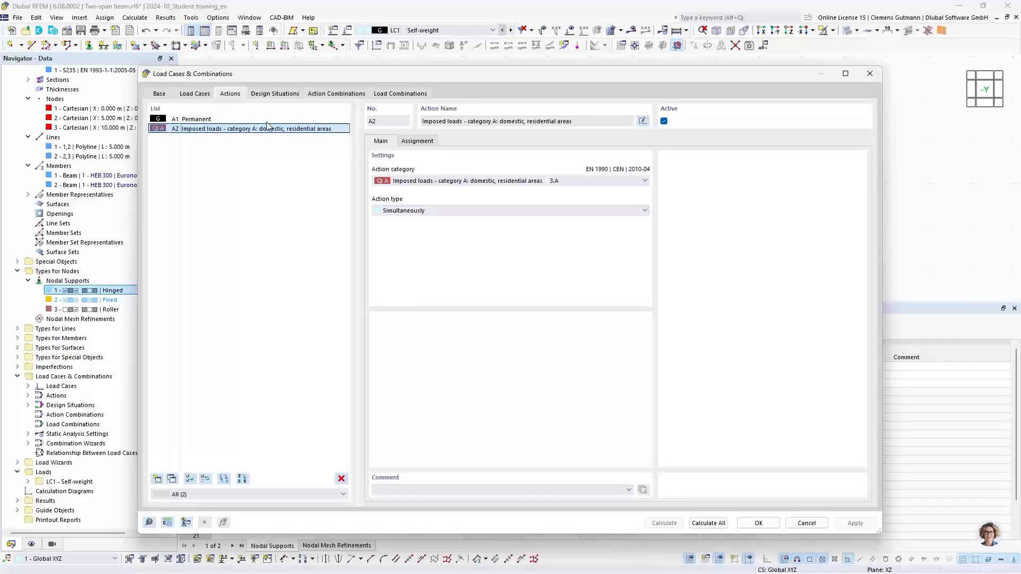
click(213, 121)
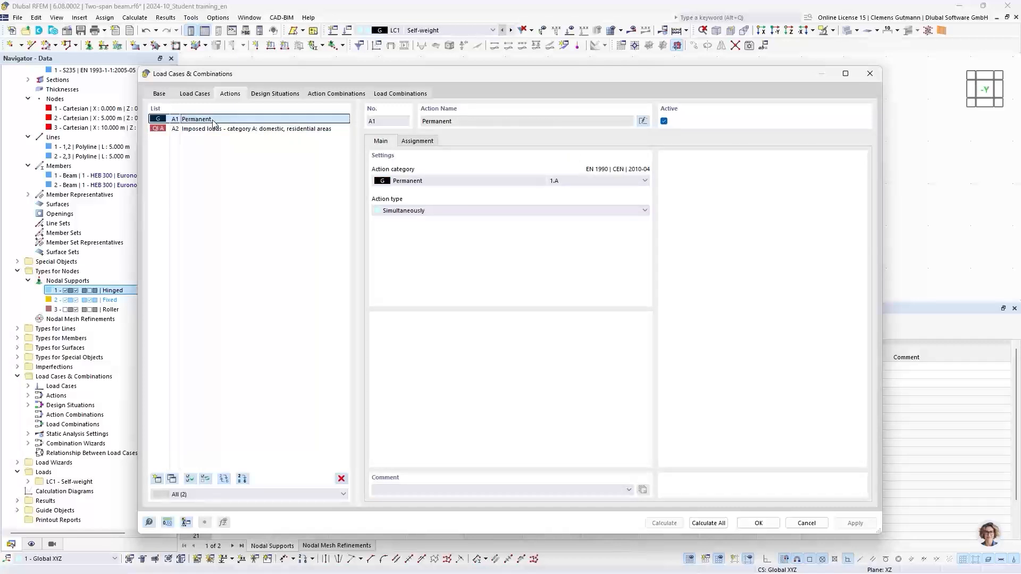
Examine the available action types for the permanent and imposed-load actions, along with the load cases each action contains.
click(408, 211)
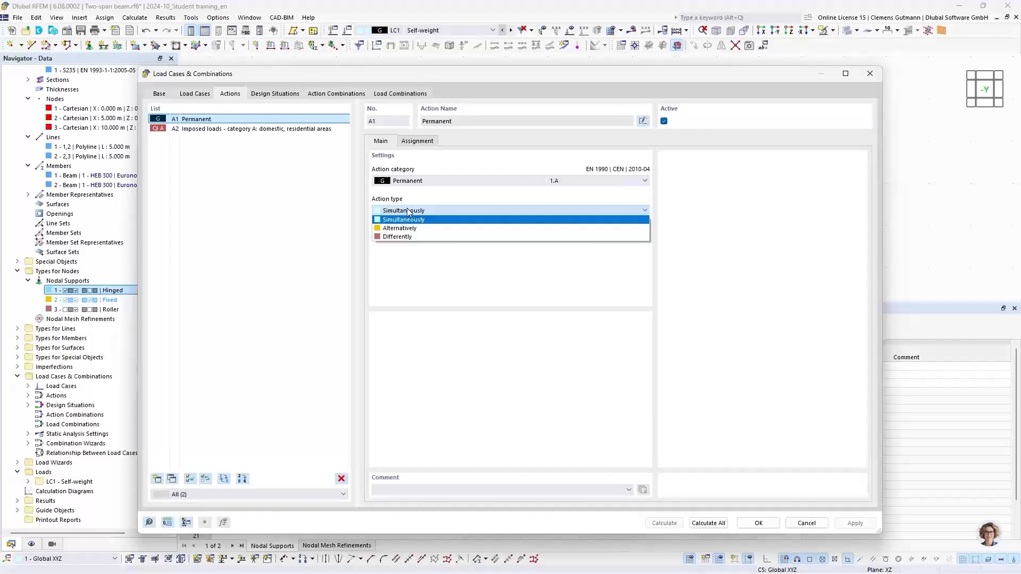
click(408, 212)
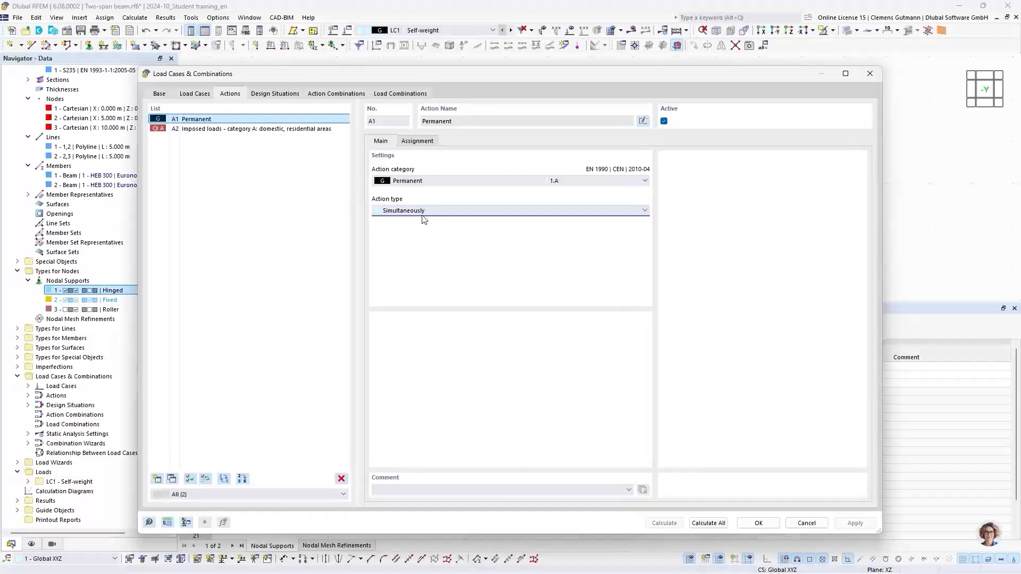
click(419, 212)
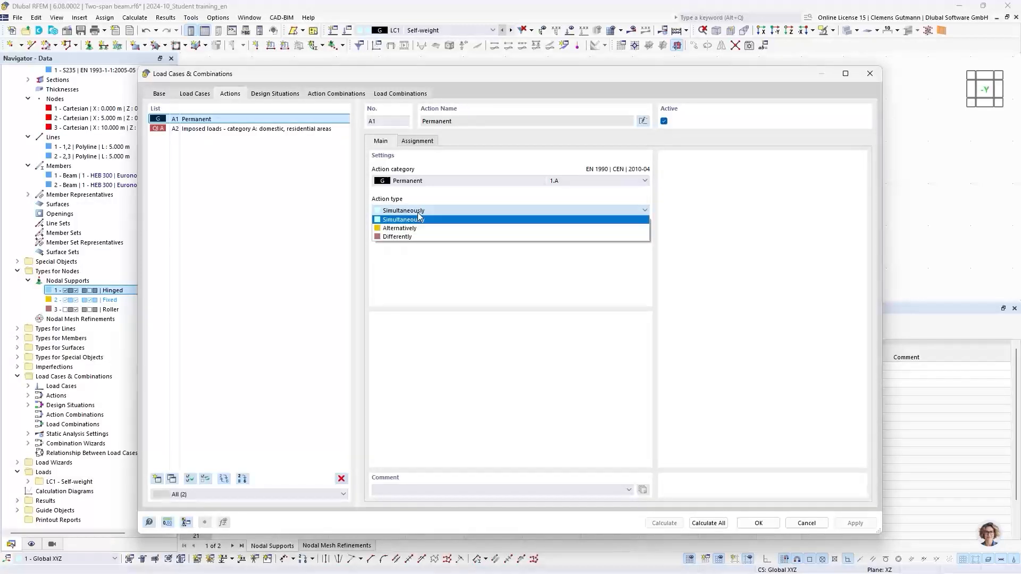
click(419, 215)
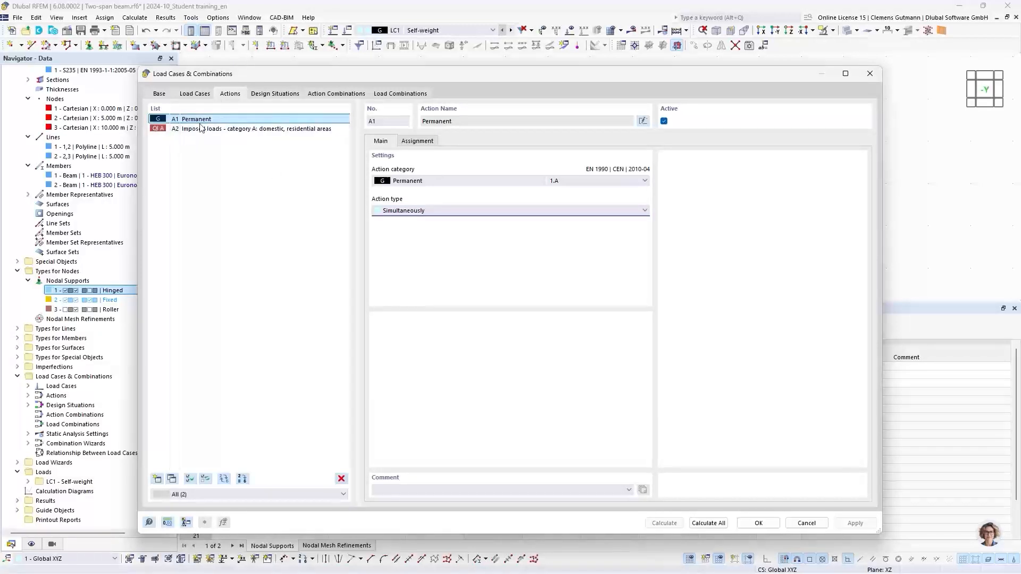
click(418, 141)
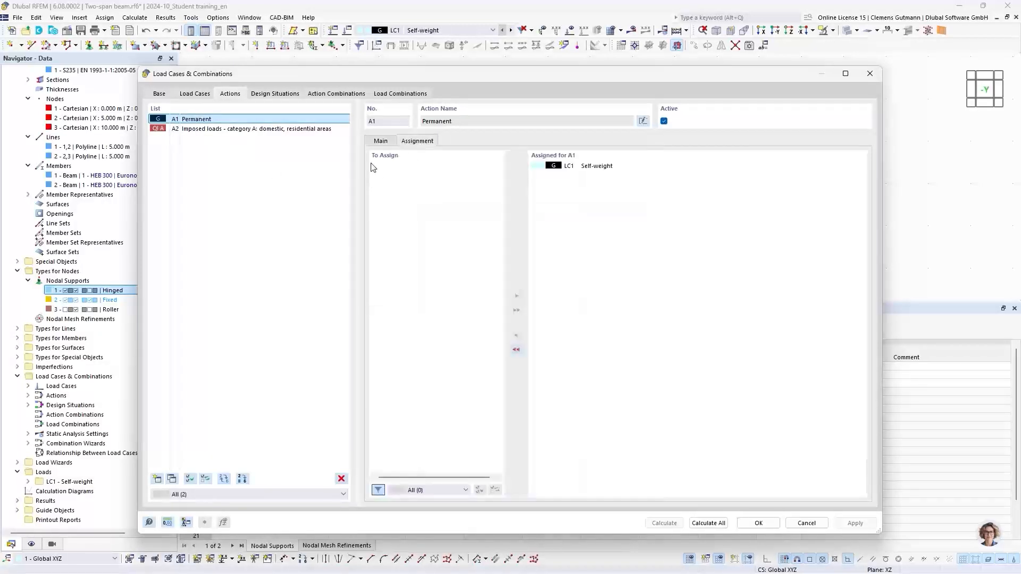
click(202, 129)
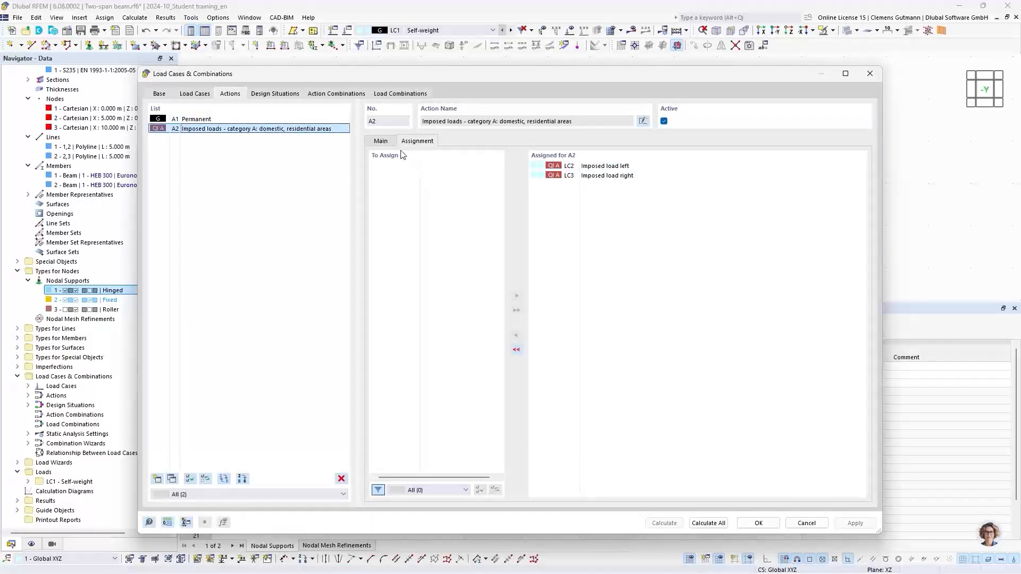
click(387, 142)
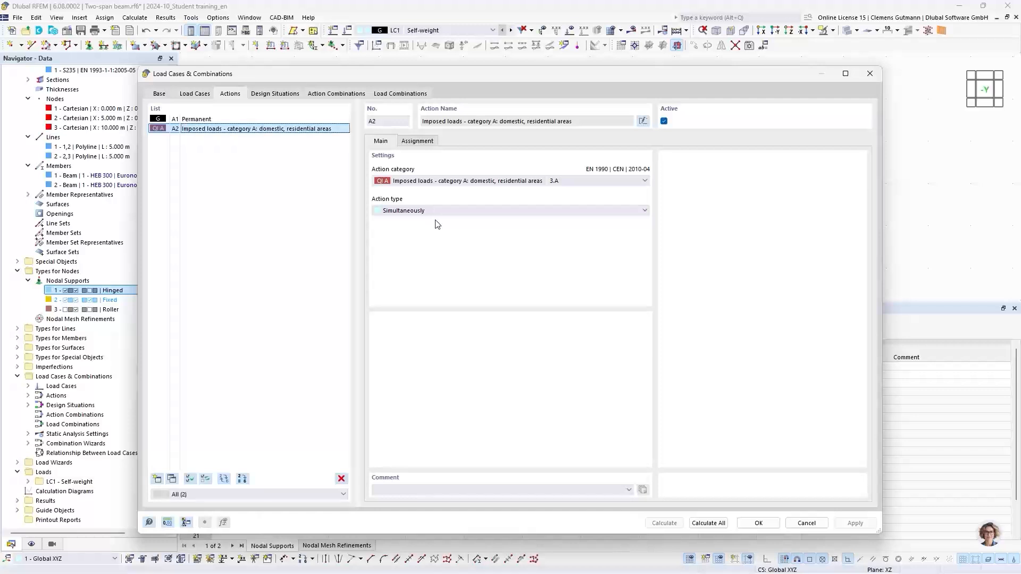
click(445, 211)
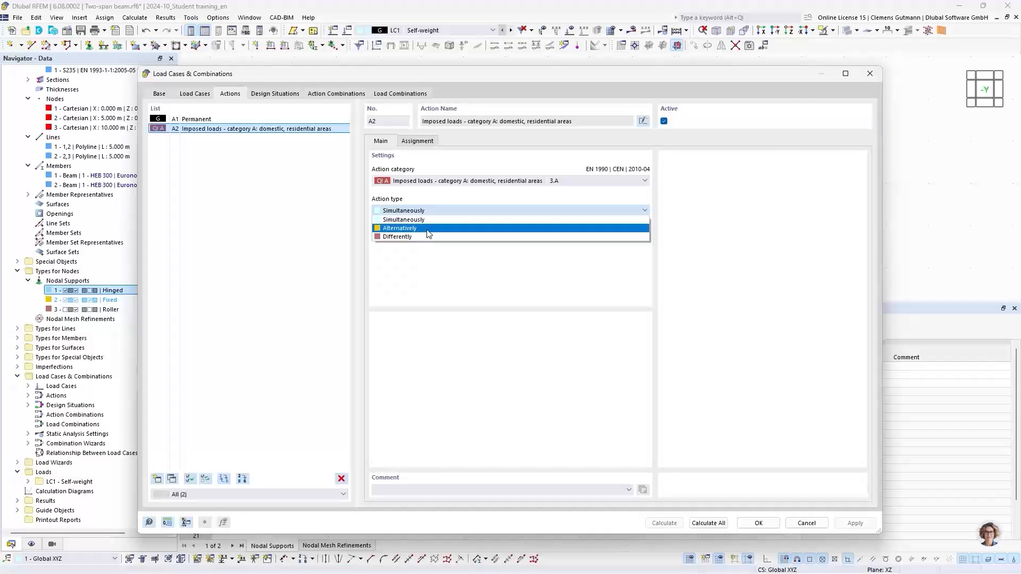
click(439, 225)
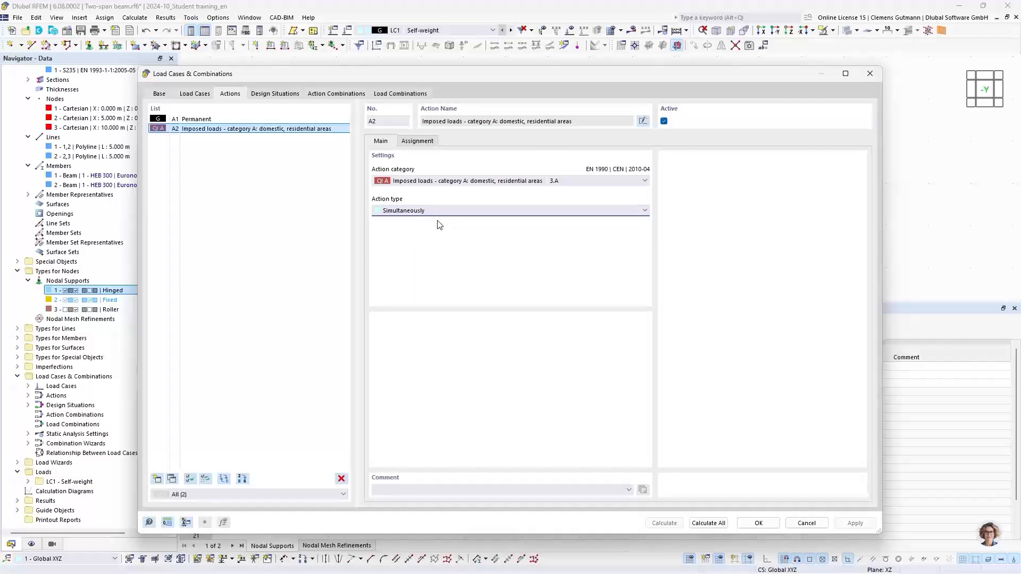
Review the ULS and SLS design situations and the action combinations generated from them.
click(275, 95)
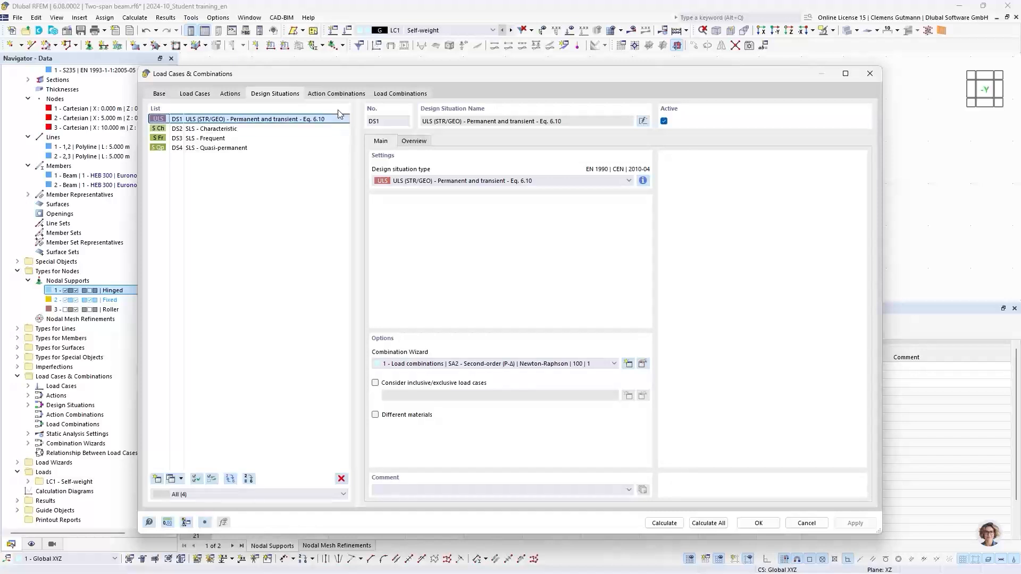
click(347, 97)
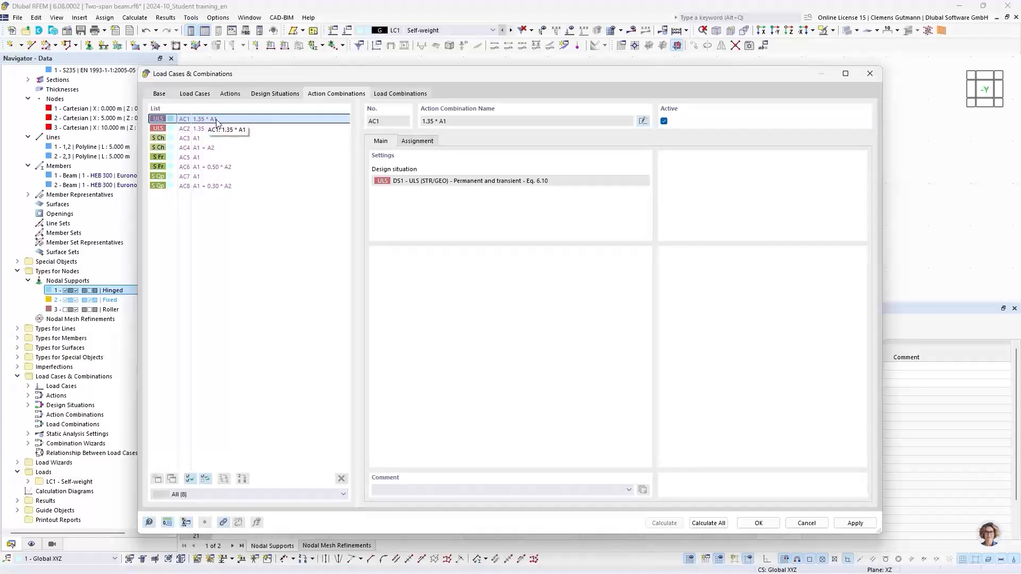
click(198, 139)
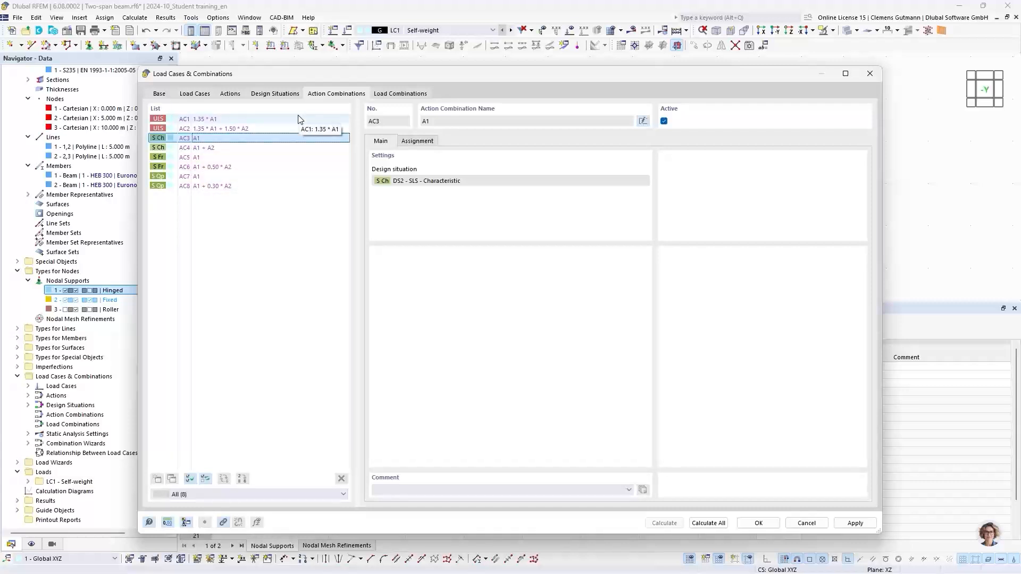
Inspect the load cases and factors assigned to the ULS load combinations CO1 to CO4.
click(398, 94)
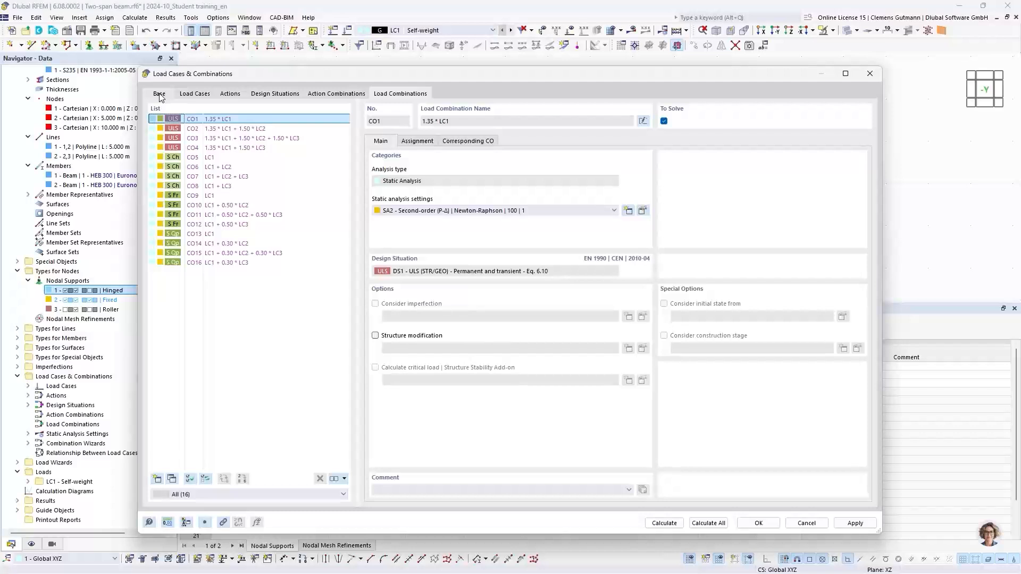
click(418, 142)
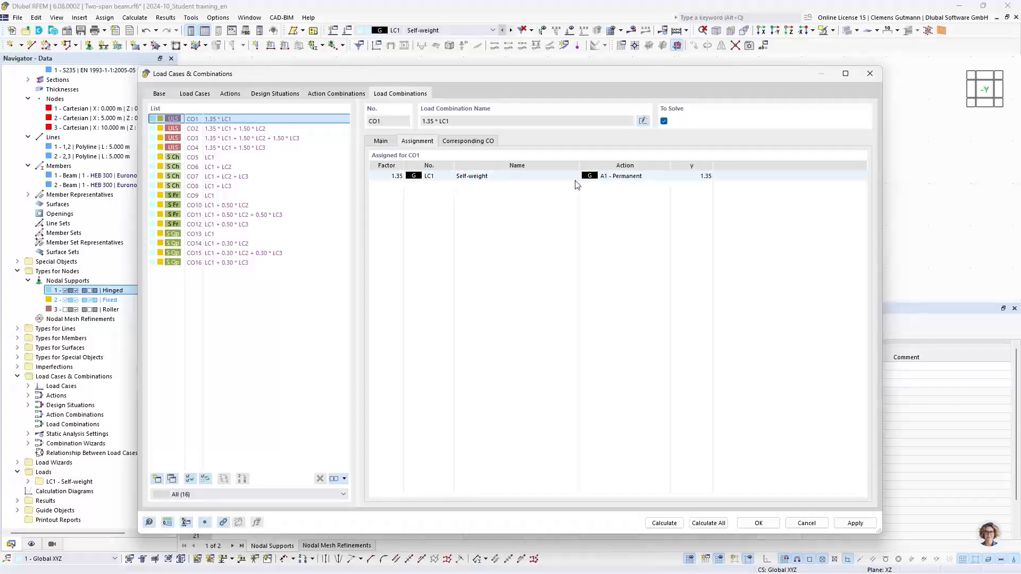
click(234, 129)
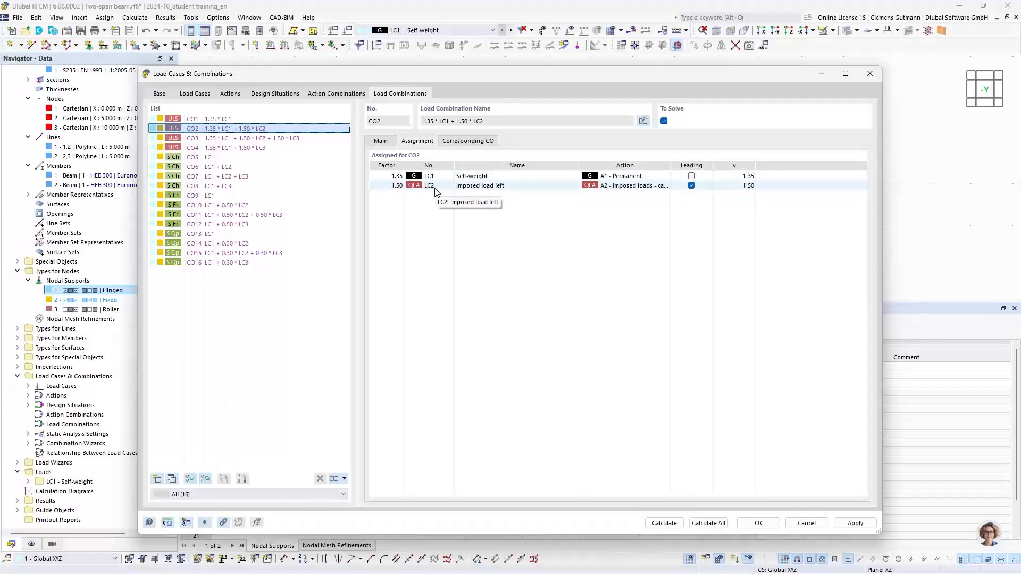
click(239, 139)
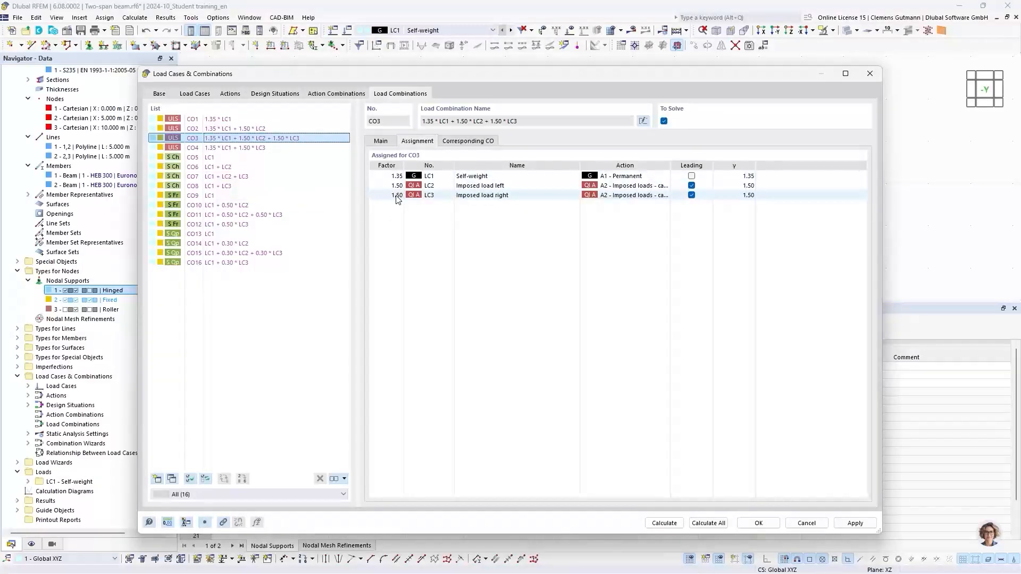
click(259, 148)
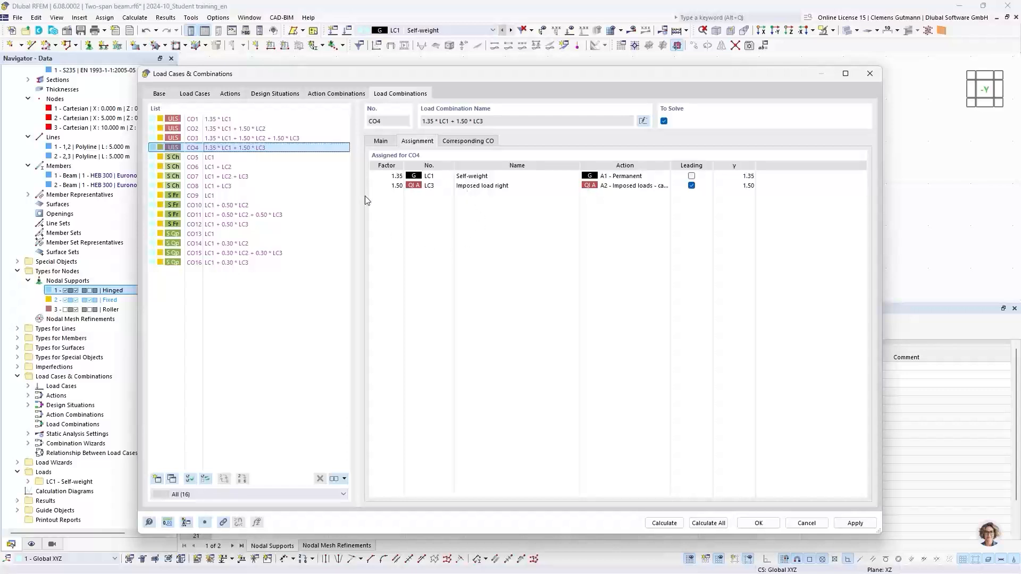
Try the action type Alternatively for action A2 and check the assignment of load combination CO2.
click(234, 96)
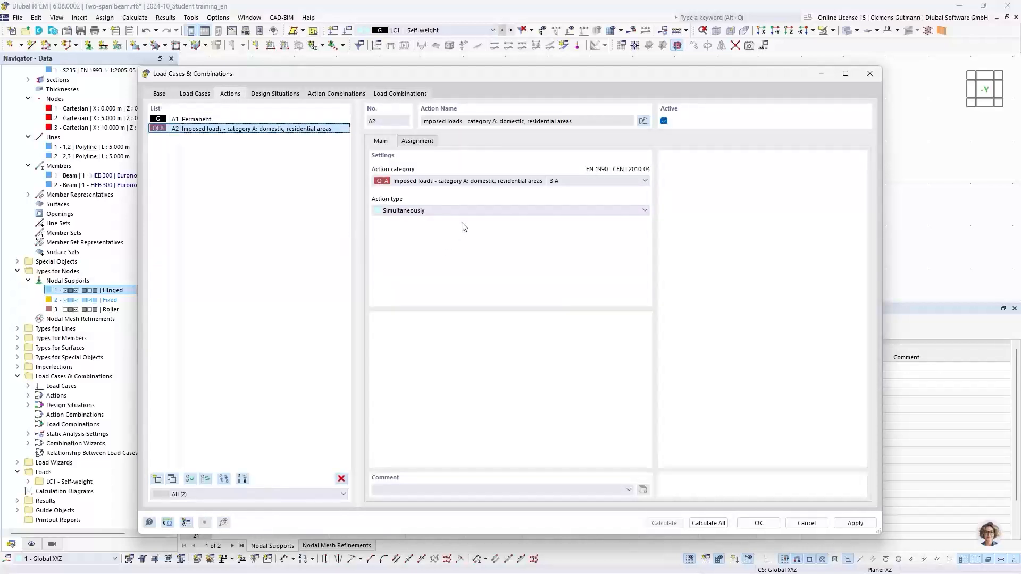
click(408, 213)
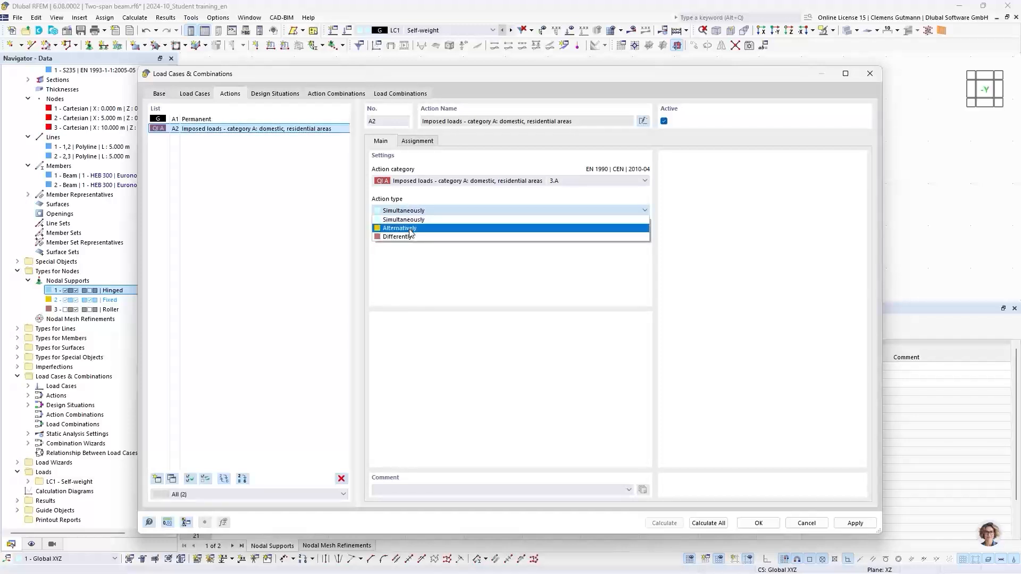
click(410, 229)
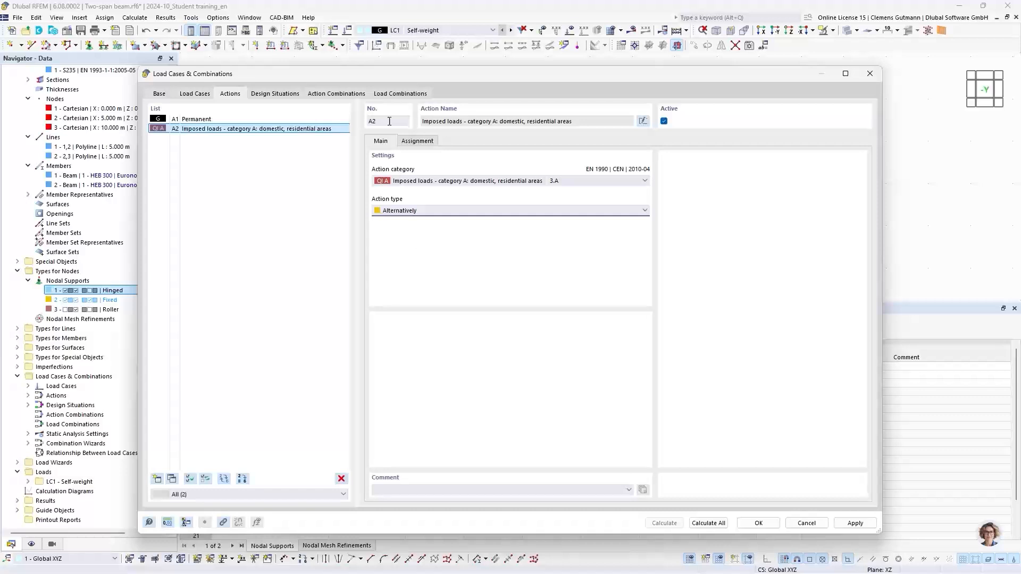
click(382, 94)
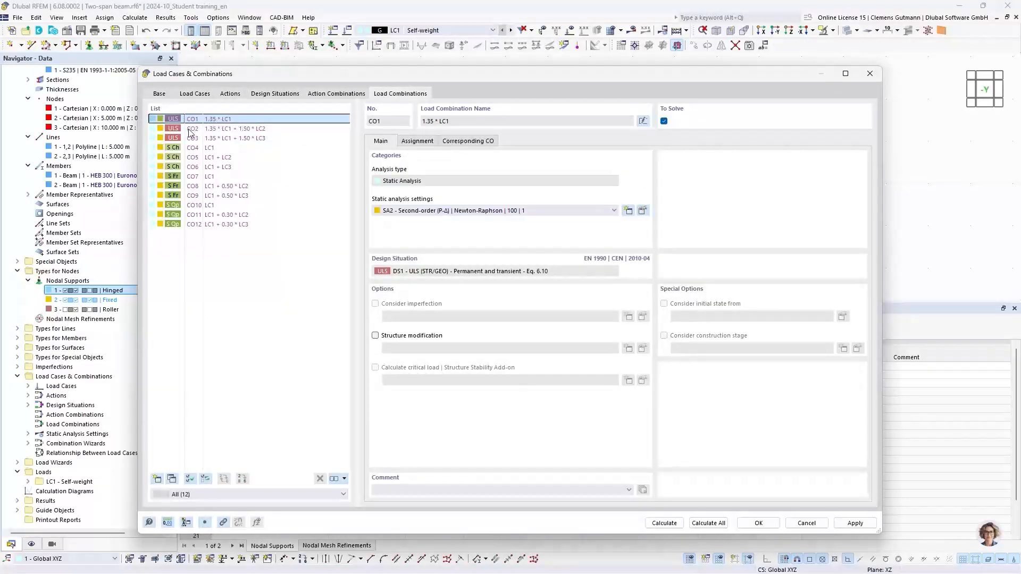
click(263, 129)
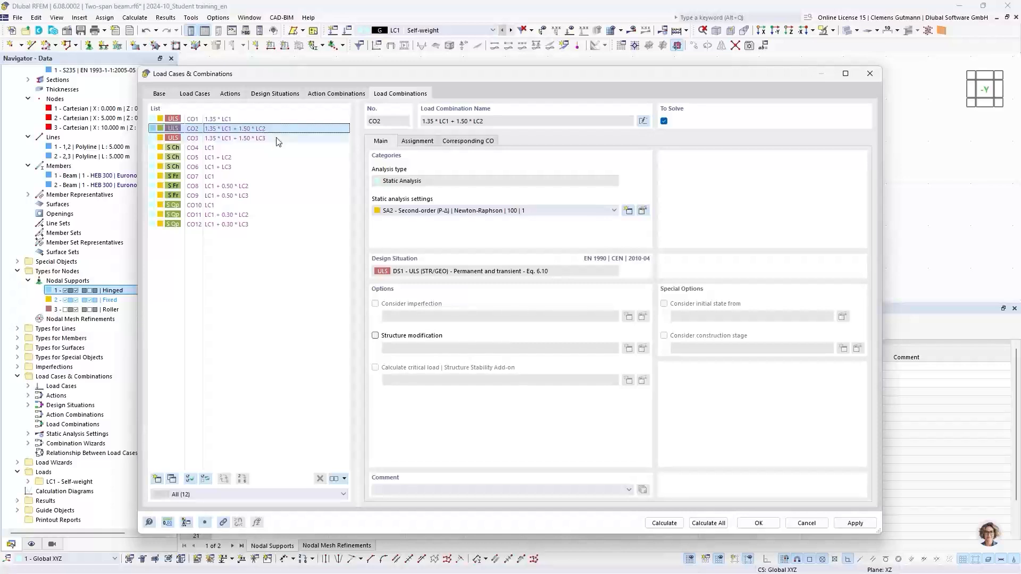
click(431, 142)
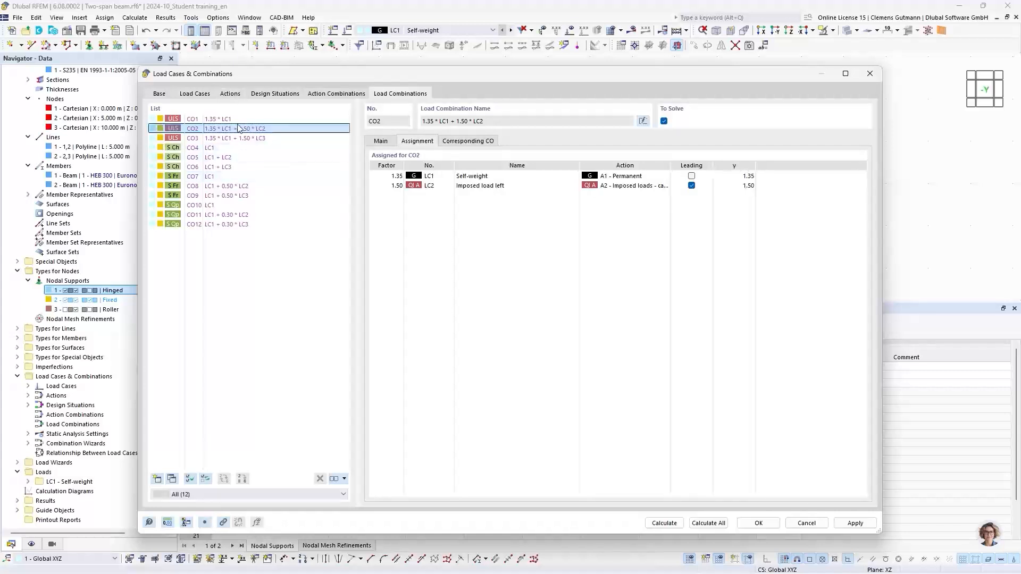
Set the action type of action A2 Imposed loads - category A back to Simultaneously.
click(230, 94)
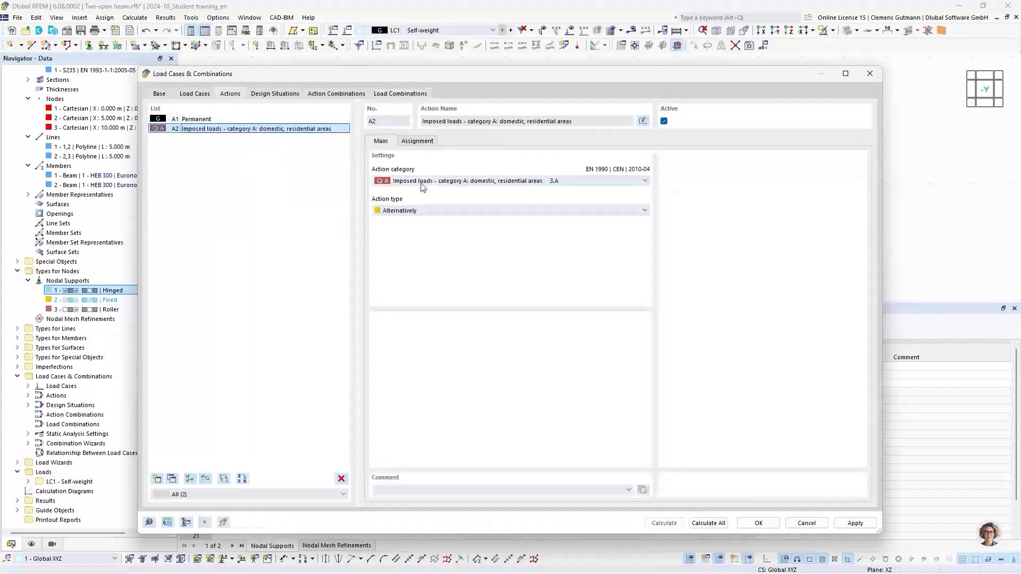
click(403, 211)
click(404, 227)
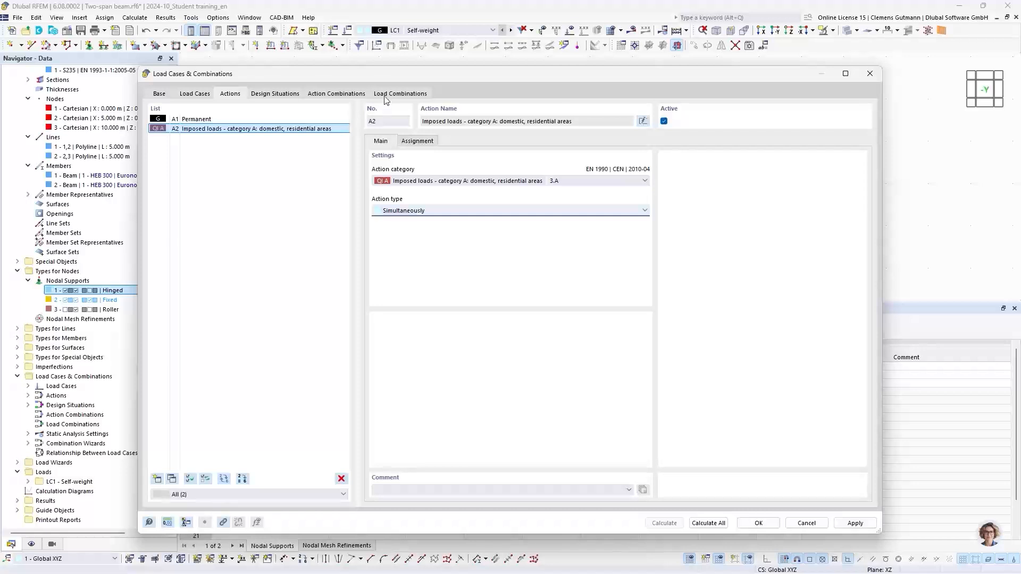
Check the ULS load combinations CO1 to CO4 and accept the load case and combination definitions.
click(400, 93)
click(282, 138)
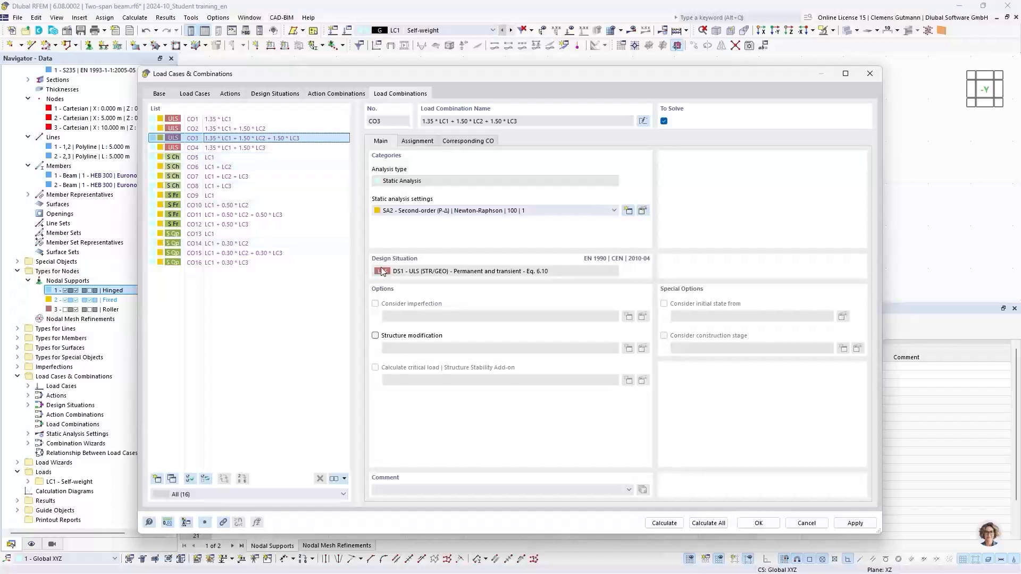
click(216, 122)
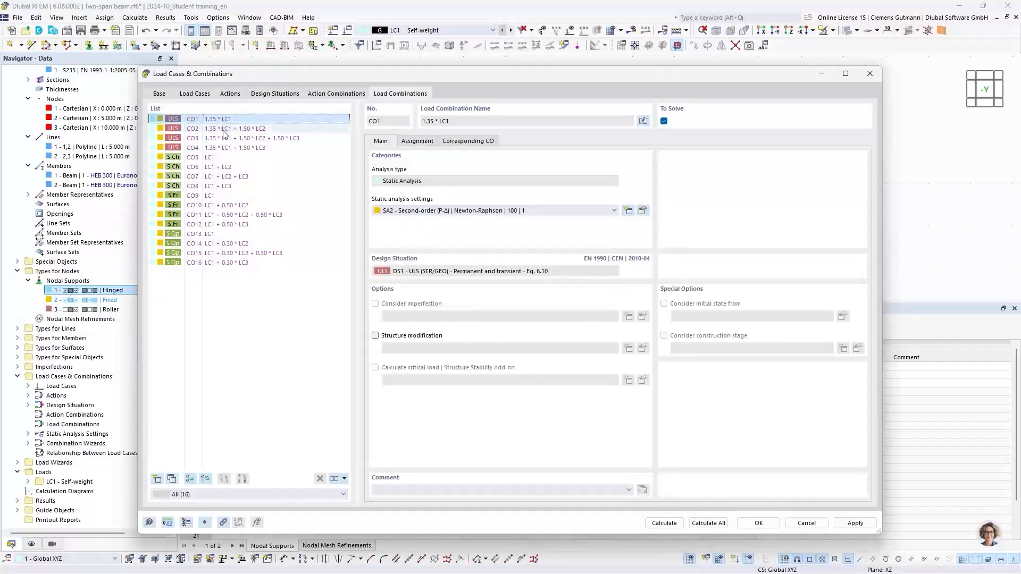
click(223, 129)
click(227, 139)
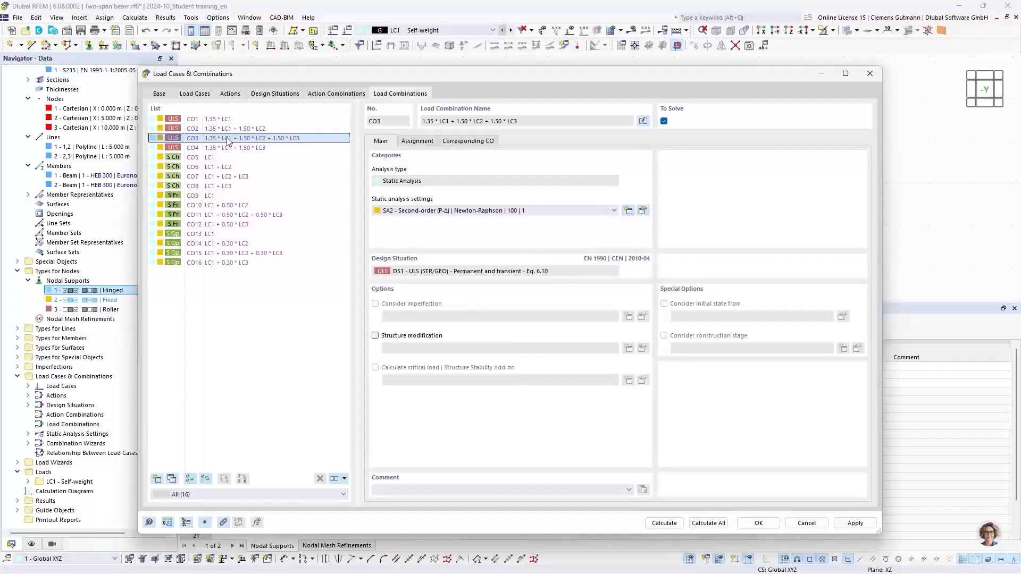
click(234, 148)
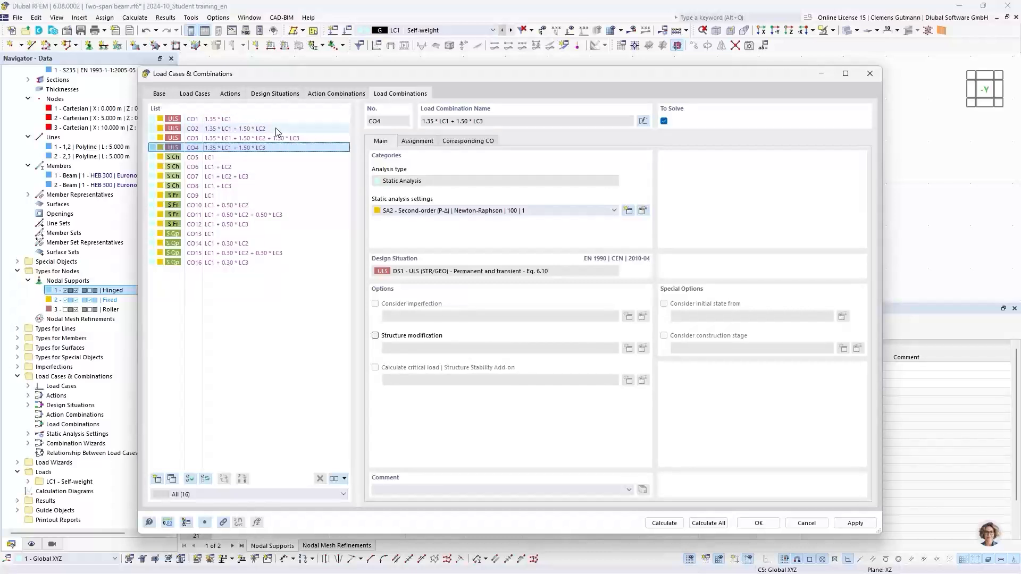
click(758, 526)
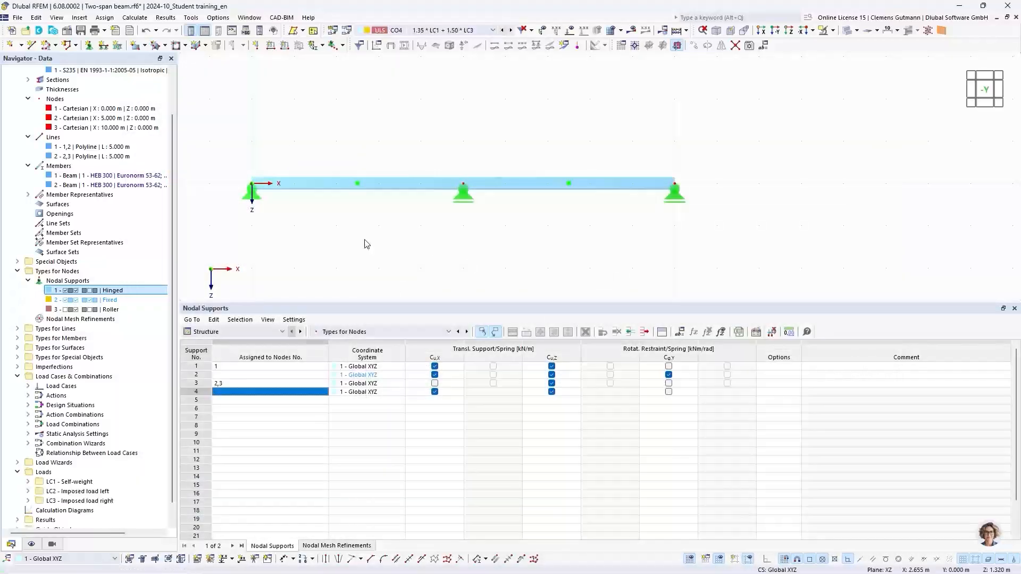
Start a uniform force member load in load case LC1 Self-weight and assign it to members 1 and 2.
scroll(104, 388, down, 1)
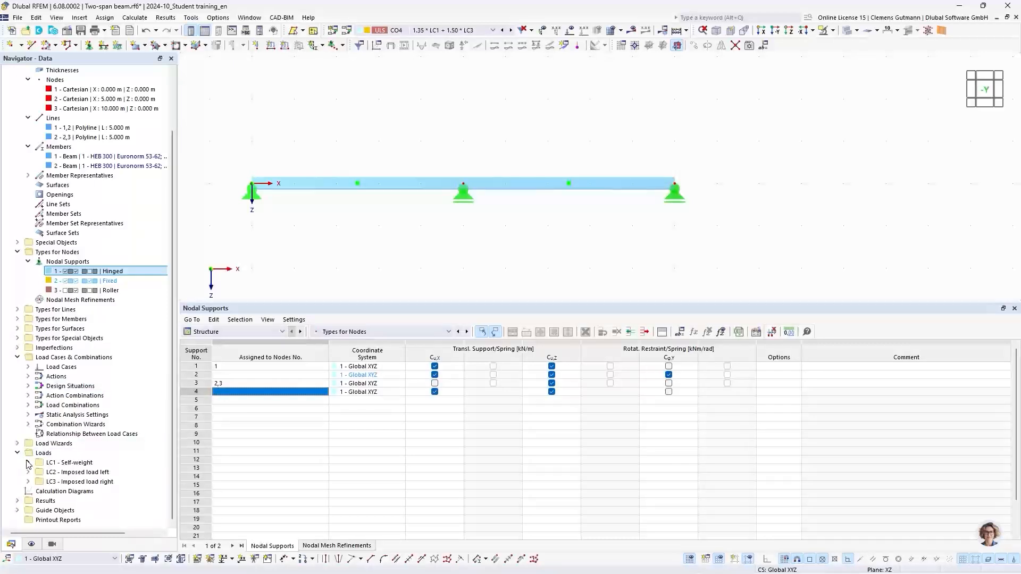
click(285, 47)
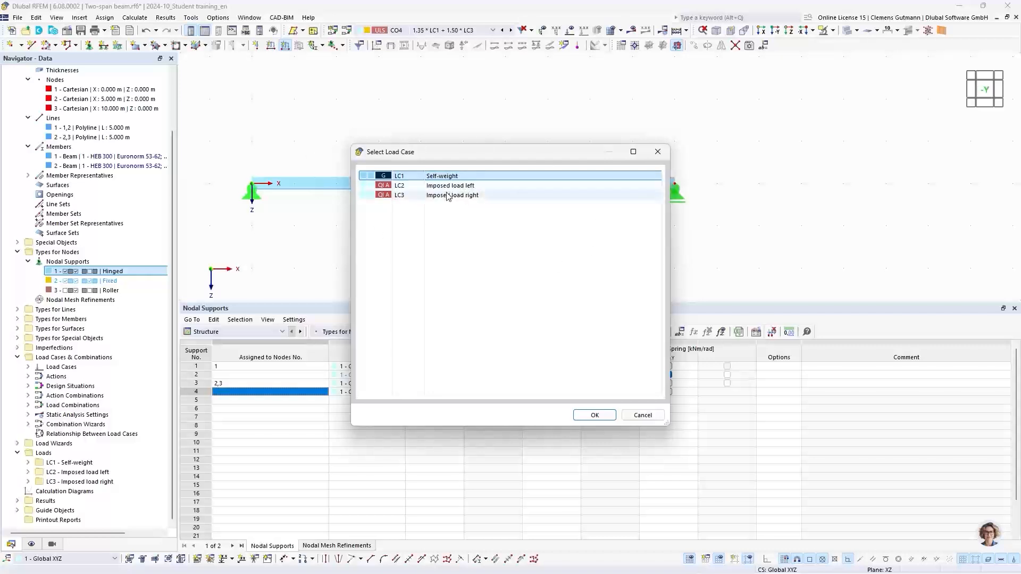
click(596, 415)
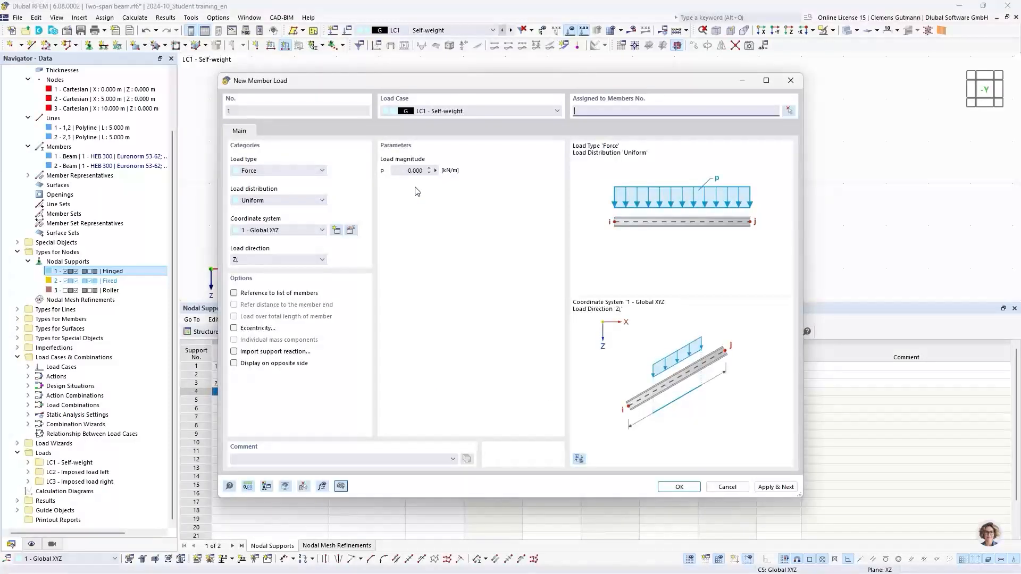
drag(614, 86, 466, 225)
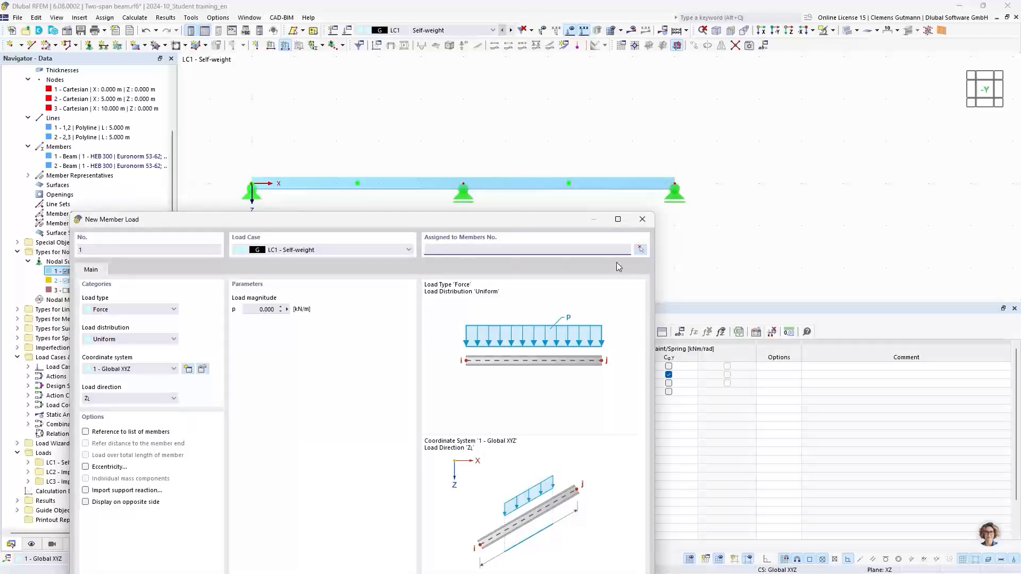
click(641, 251)
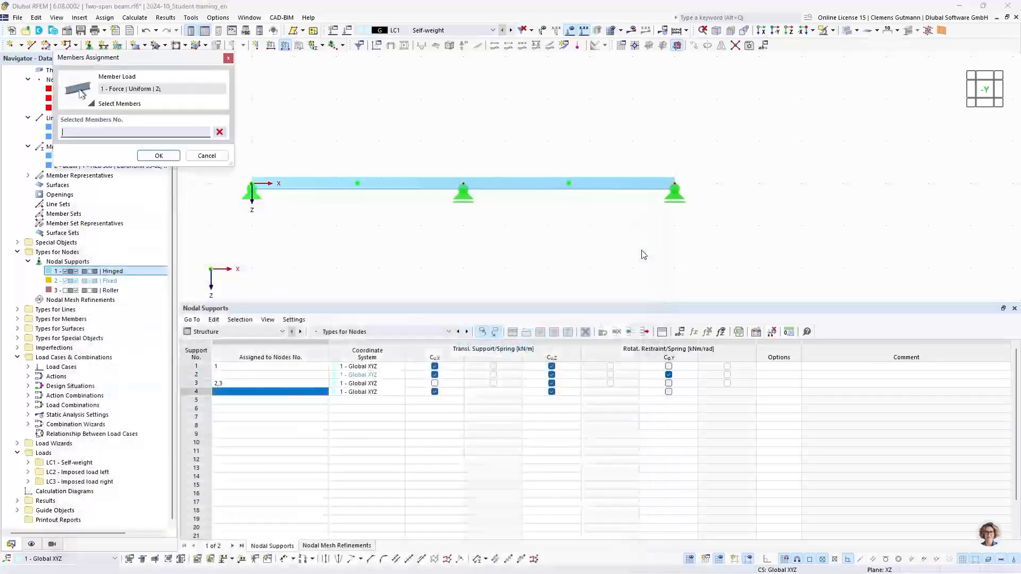
click(329, 186)
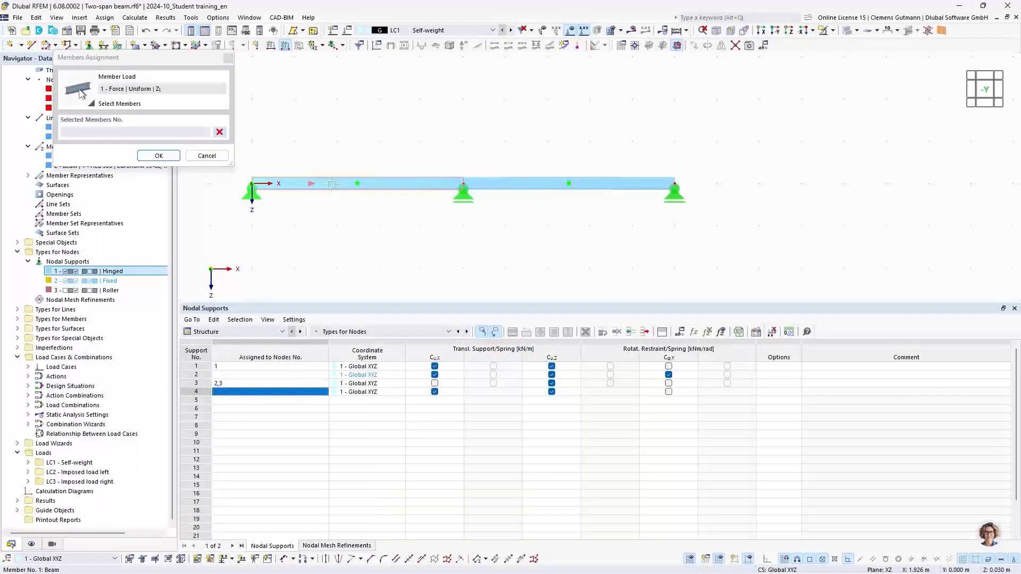
click(524, 187)
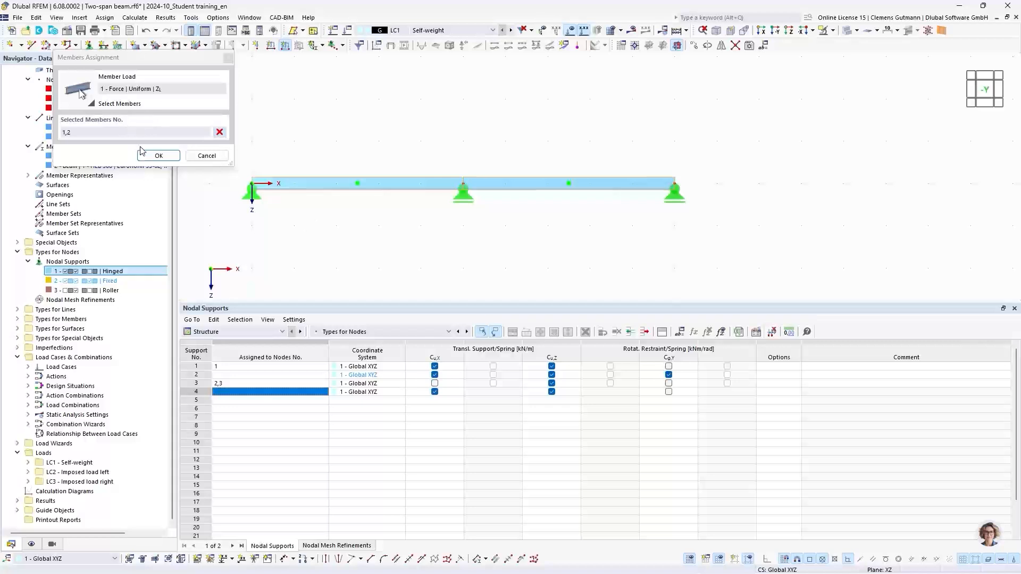
click(158, 156)
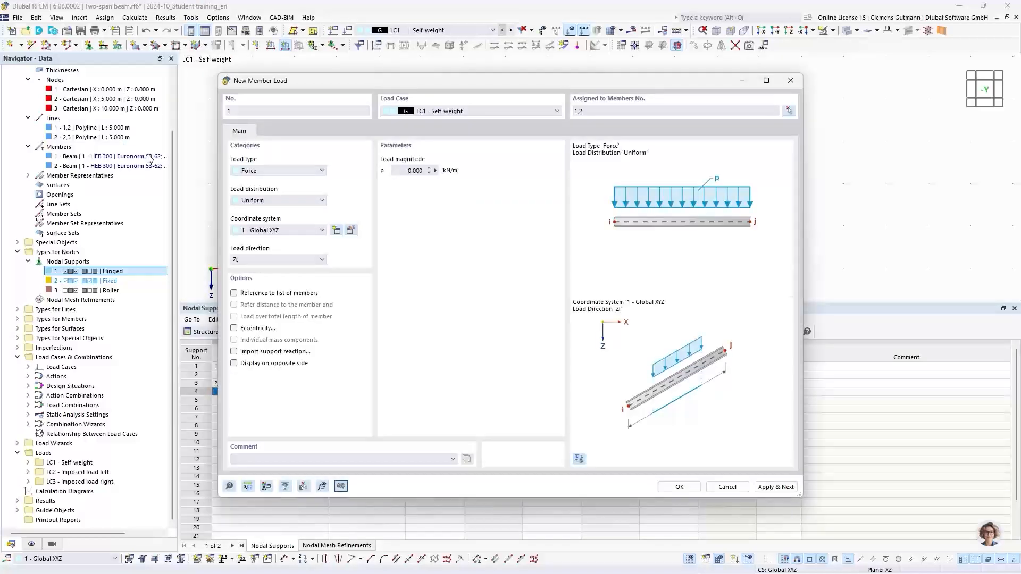
Set the self-weight member load's magnitude to 2.5 kN/m and apply it.
click(399, 170)
text(2.5)
key(Tab)
click(776, 487)
Set the next uniform member load to load case LC2 Imposed load left with 5 kN/m and begin picking its member in the graphics.
click(449, 113)
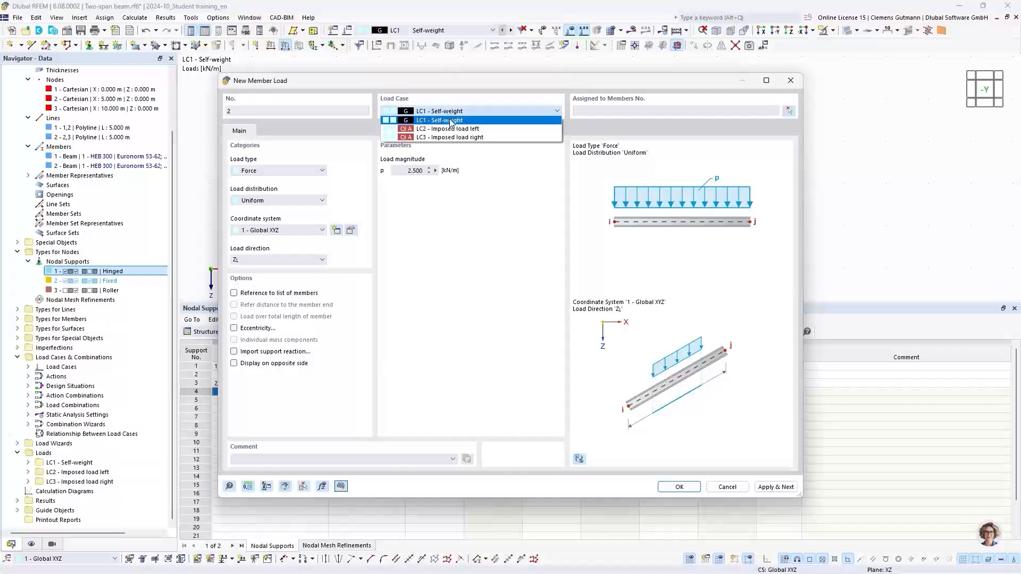
click(454, 129)
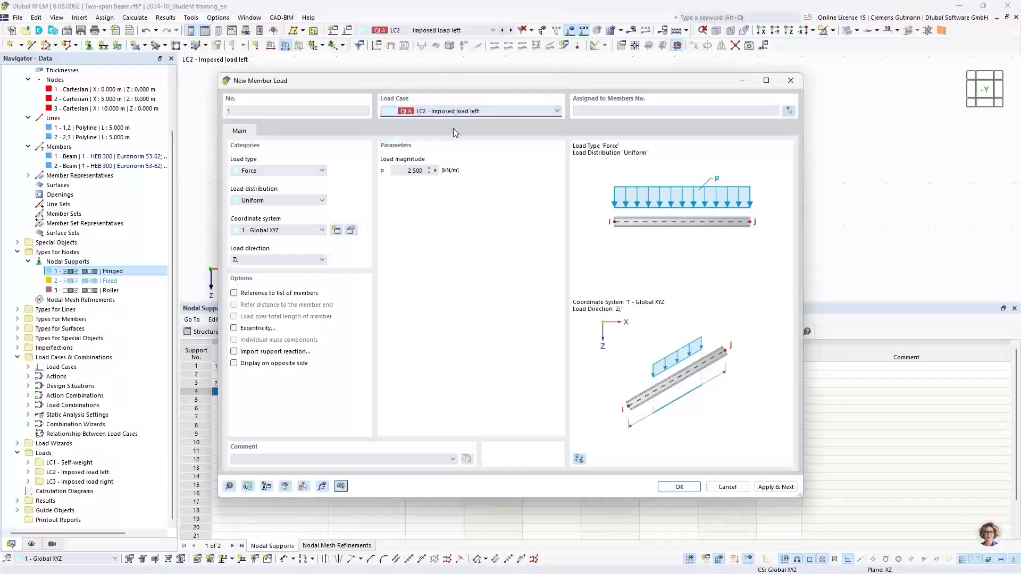
double_click(414, 170)
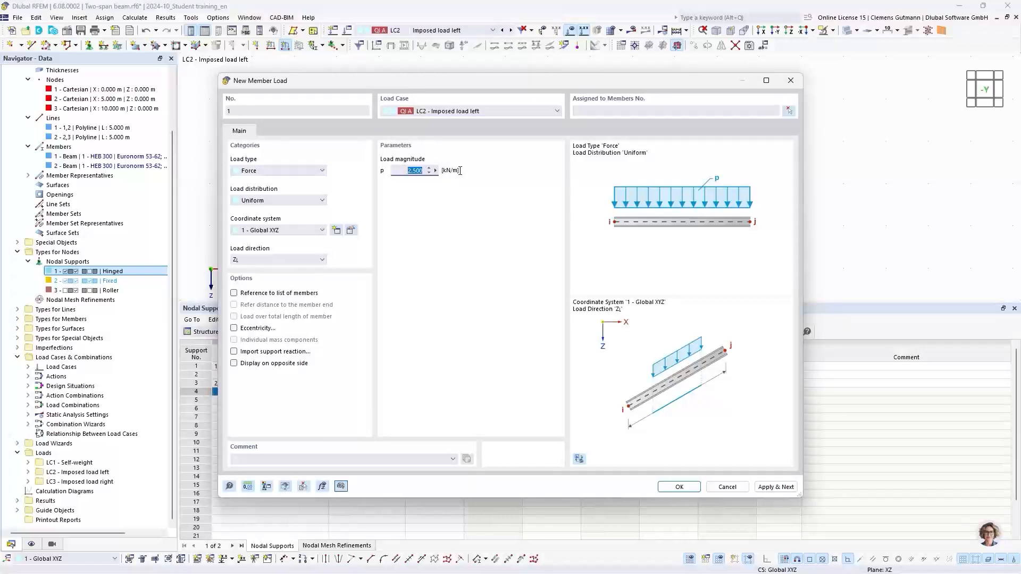
text(5)
key(Tab)
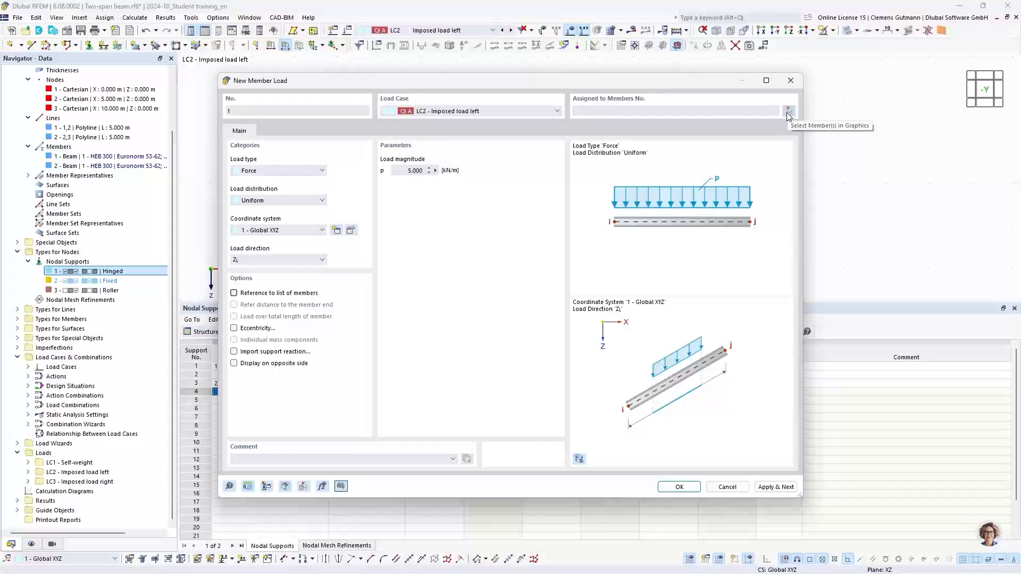
click(788, 112)
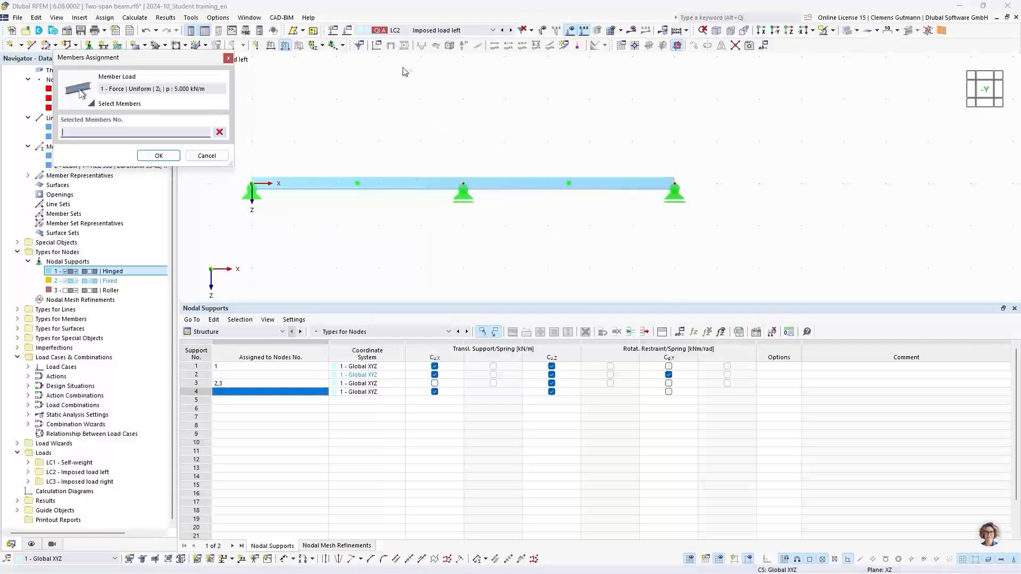
Try window selections drawn in both directions over the beam's right span to pick members for the load.
drag(427, 98, 693, 168)
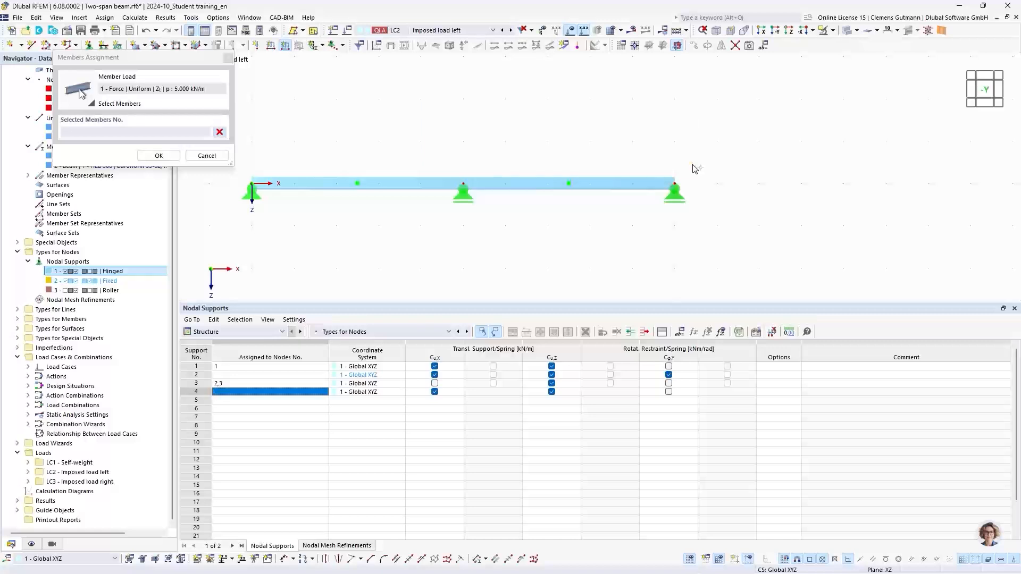
drag(768, 251, 572, 131)
click(219, 131)
click(580, 119)
drag(578, 119, 818, 263)
drag(519, 80, 778, 251)
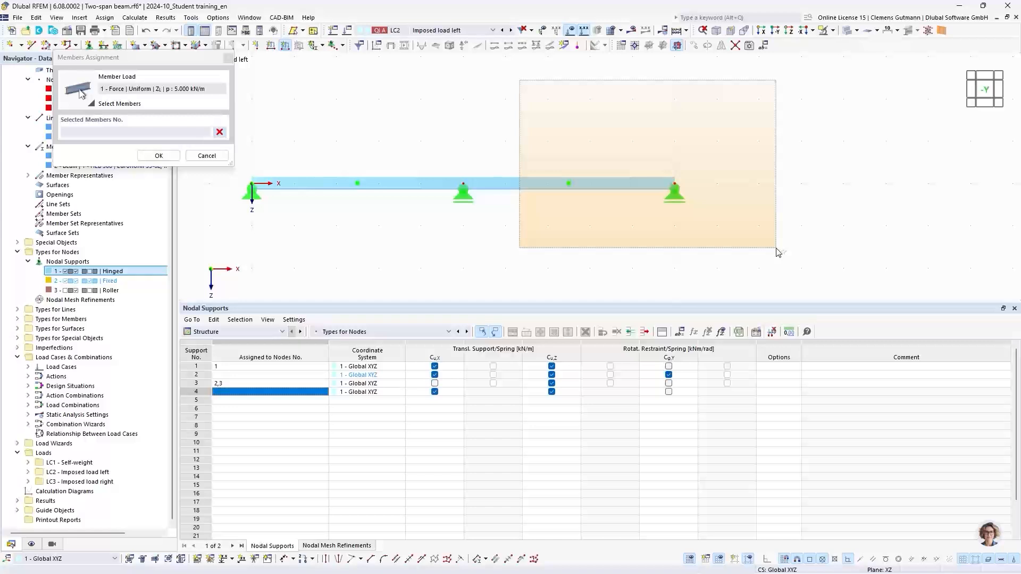
drag(778, 252, 777, 252)
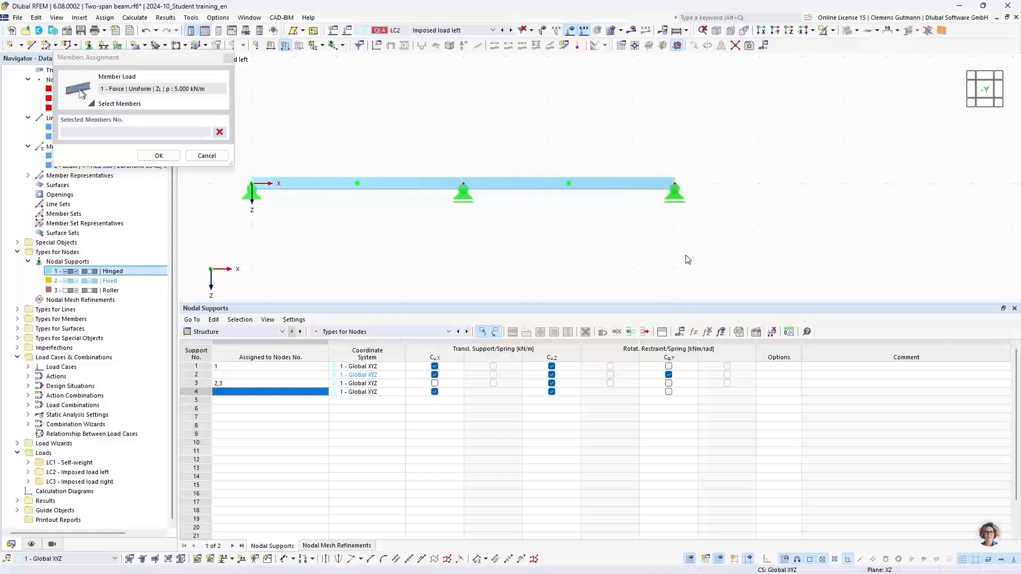
drag(778, 273, 555, 110)
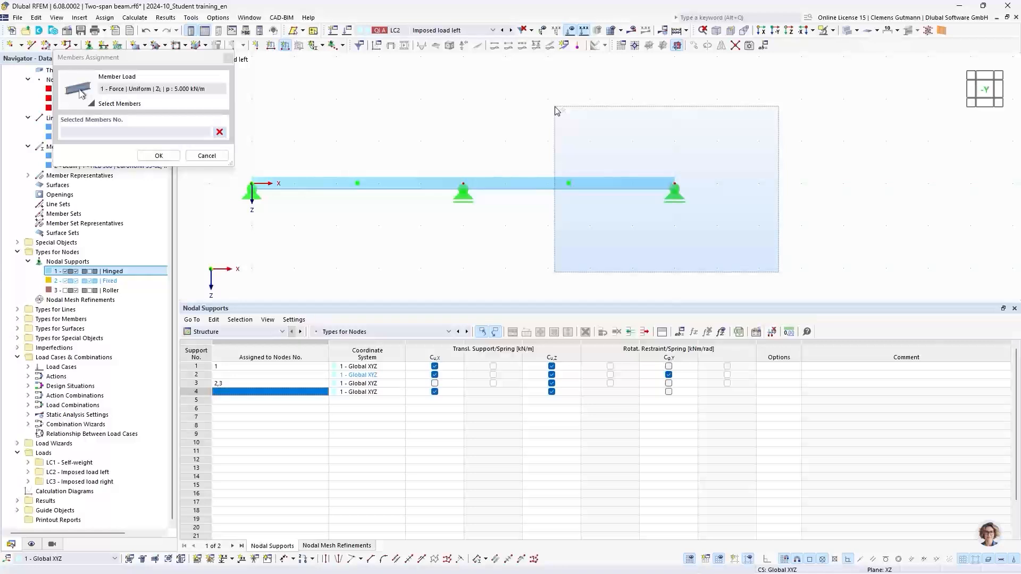
drag(554, 107, 555, 108)
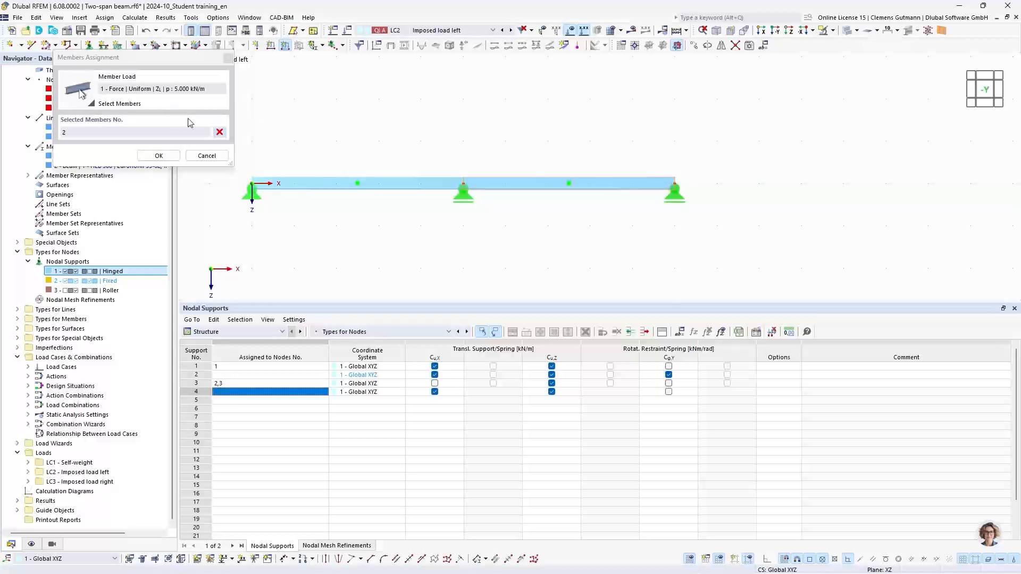
Clear the picked members, assign the LC2 imposed load to member 1 instead and apply it.
click(219, 133)
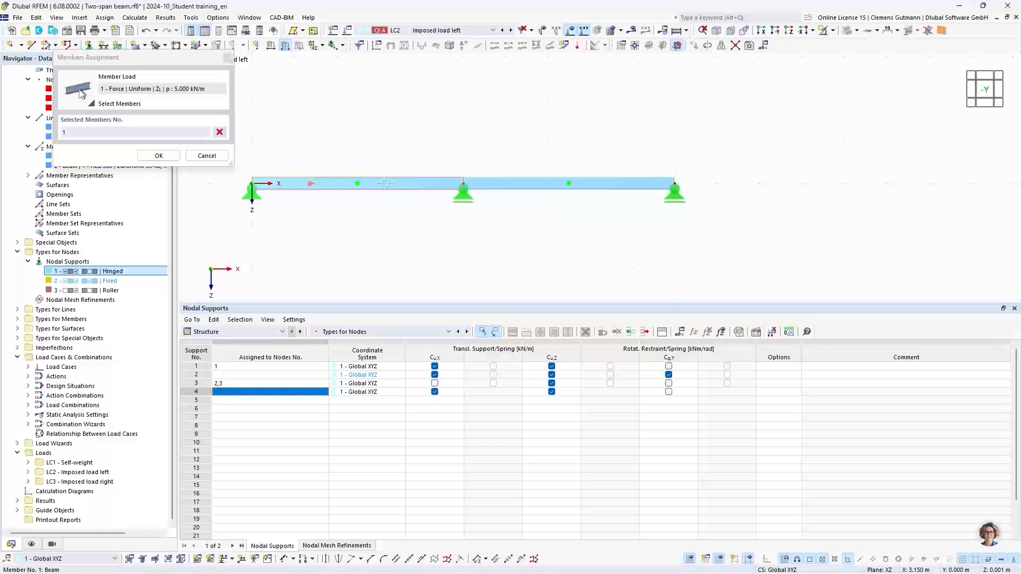
click(158, 155)
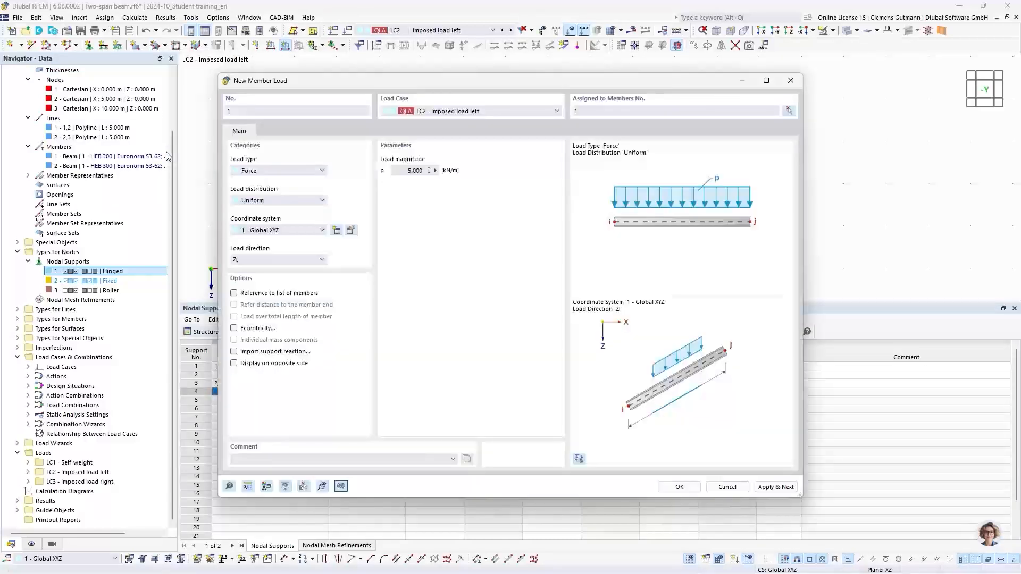
click(776, 488)
Create a 5 kN/m uniform member load on member 2 in load case LC3 Imposed load right.
drag(516, 83, 484, 111)
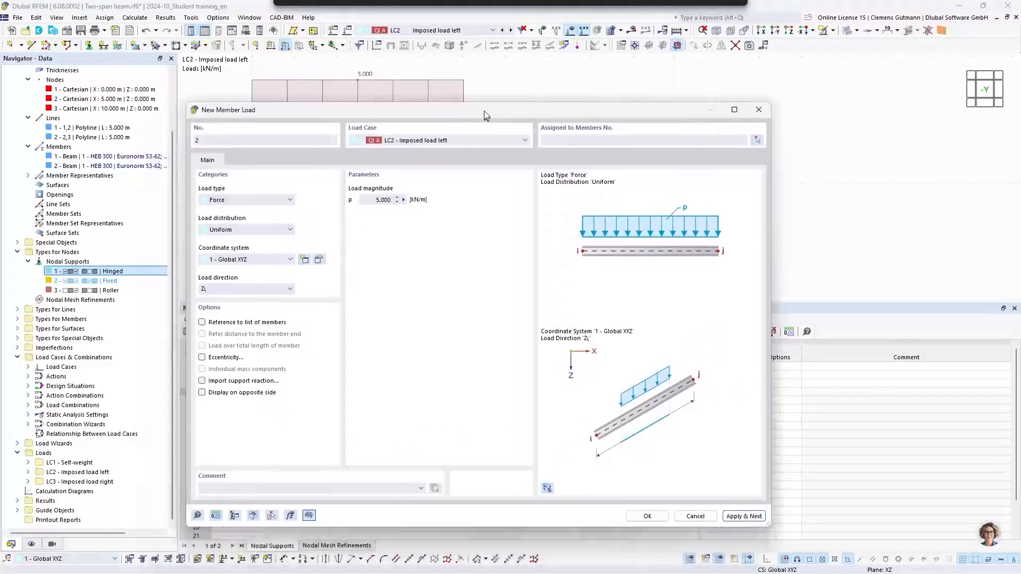
click(472, 142)
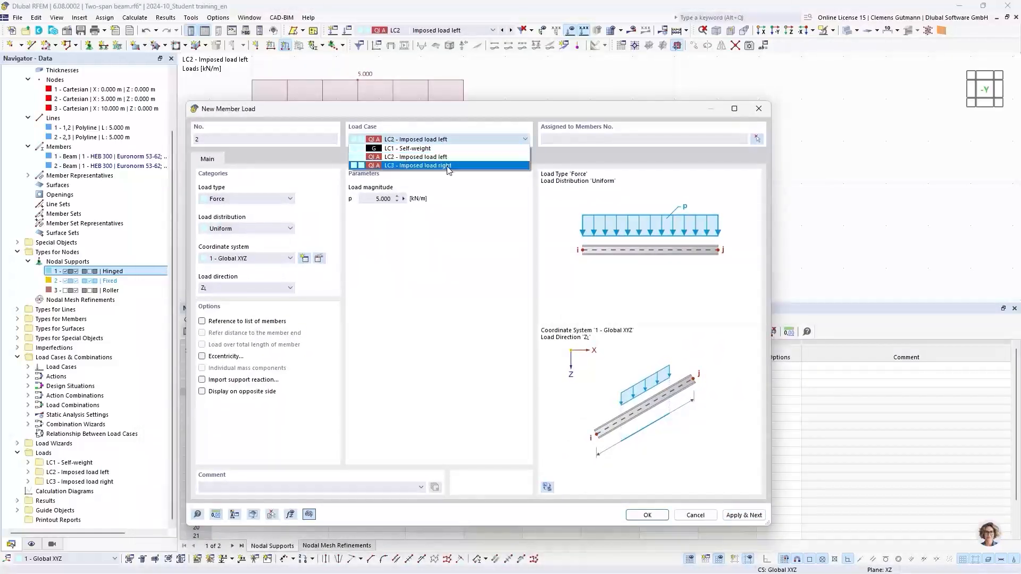
click(459, 166)
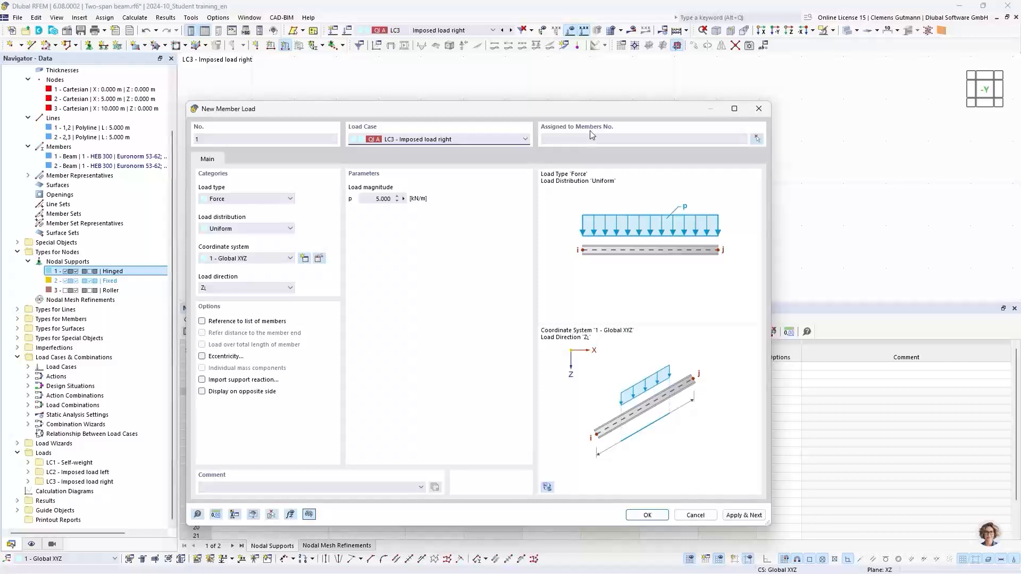
drag(593, 113, 566, 275)
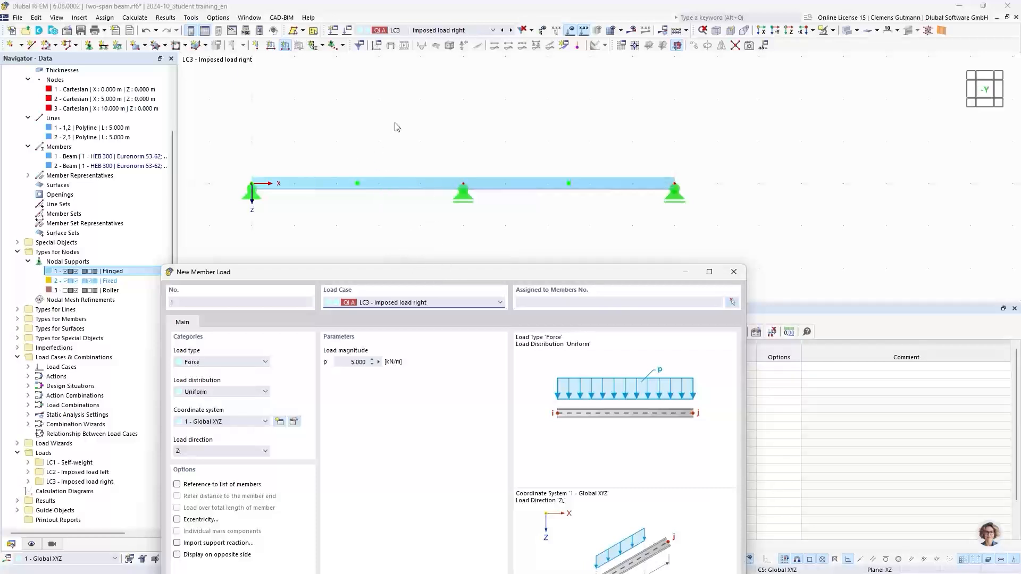
drag(521, 271, 517, 113)
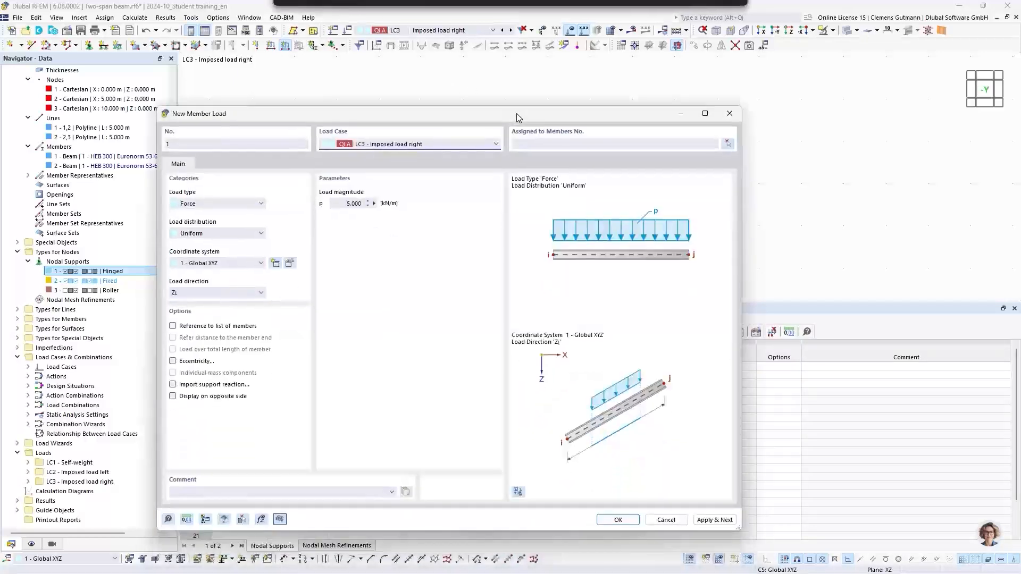
click(539, 141)
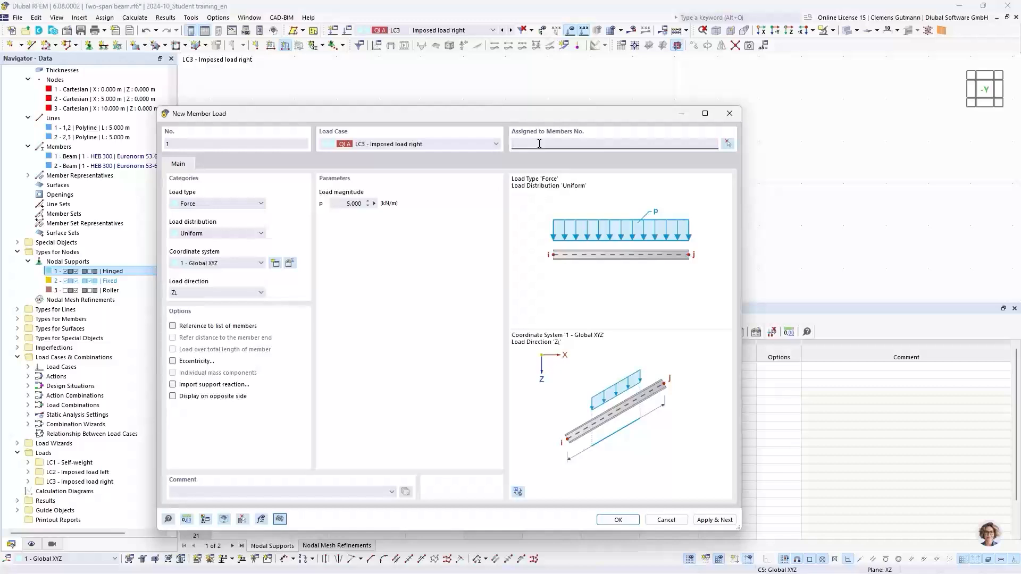
text(2)
click(346, 205)
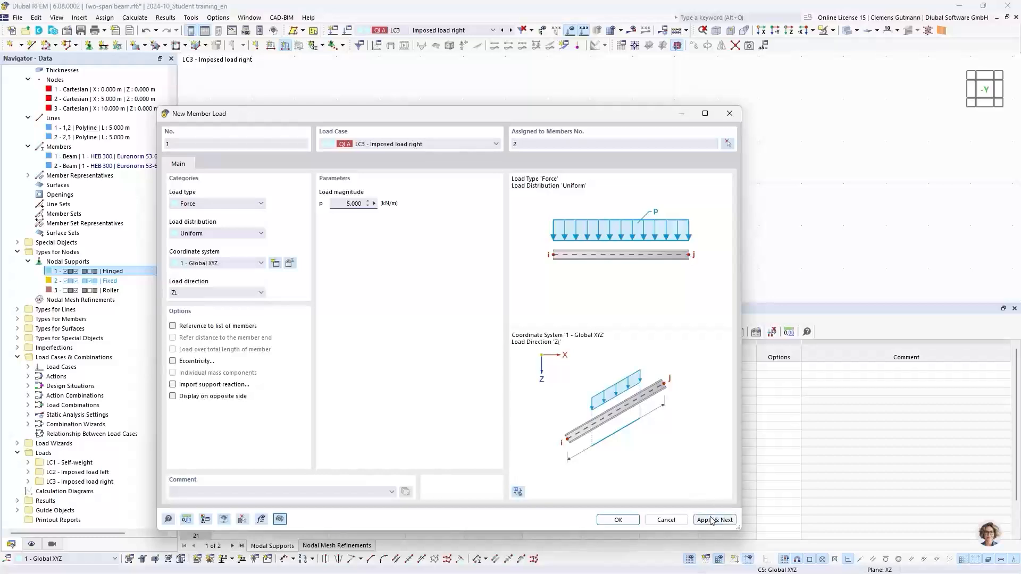
click(629, 522)
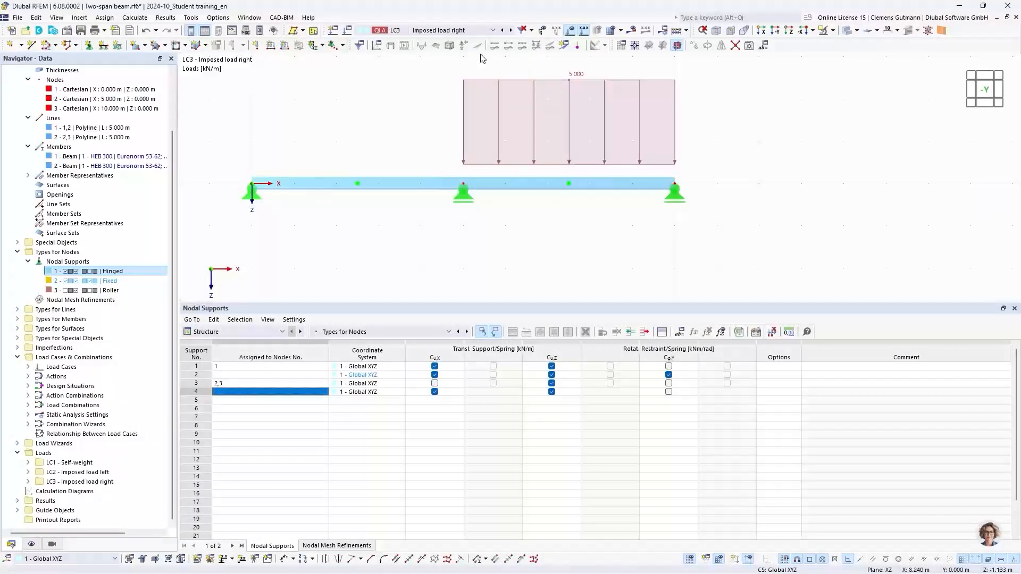
Review the member loads defined in load cases LC2 and LC1 on the beam.
scroll(440, 233, down, 3)
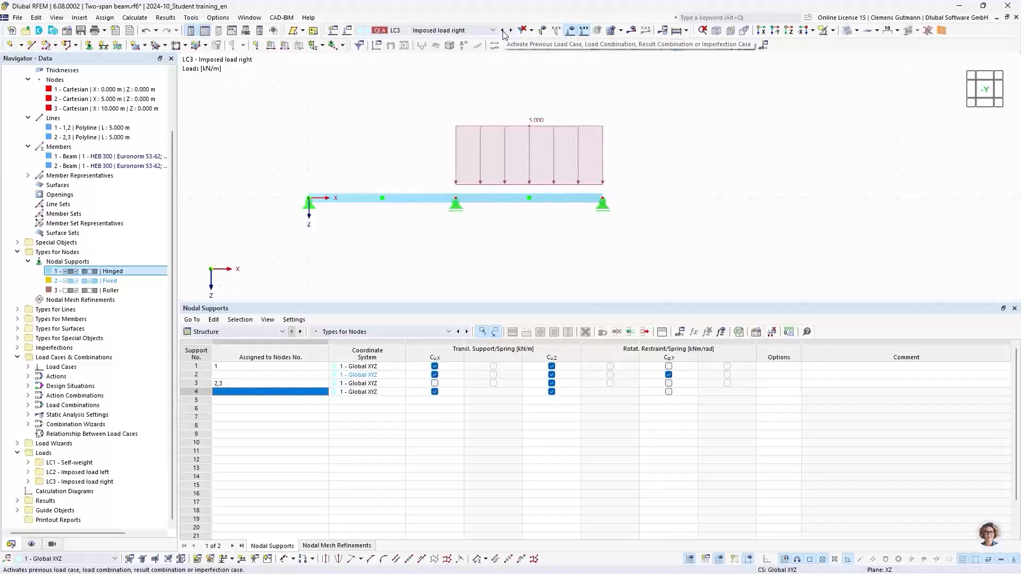
click(503, 32)
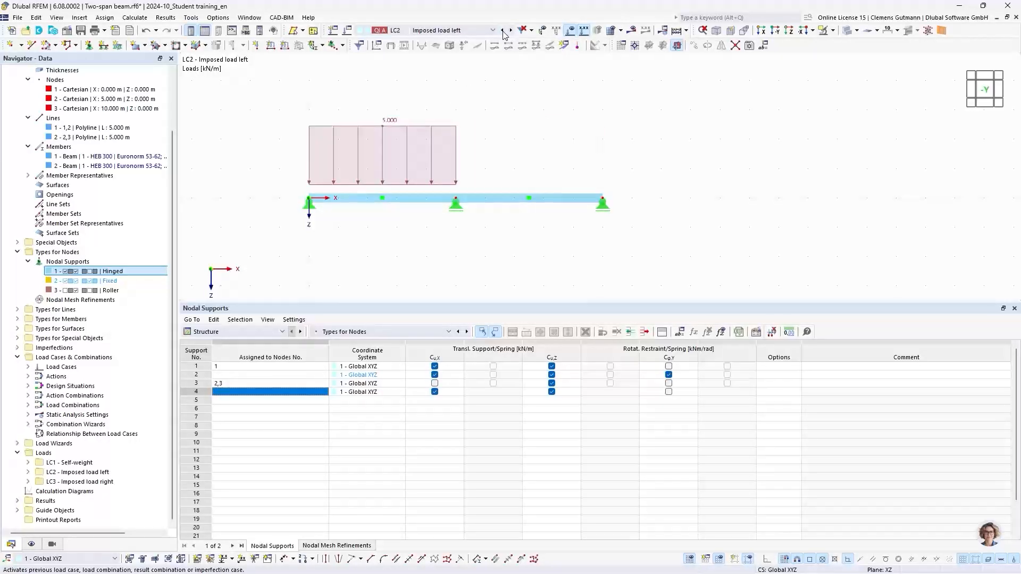
click(503, 32)
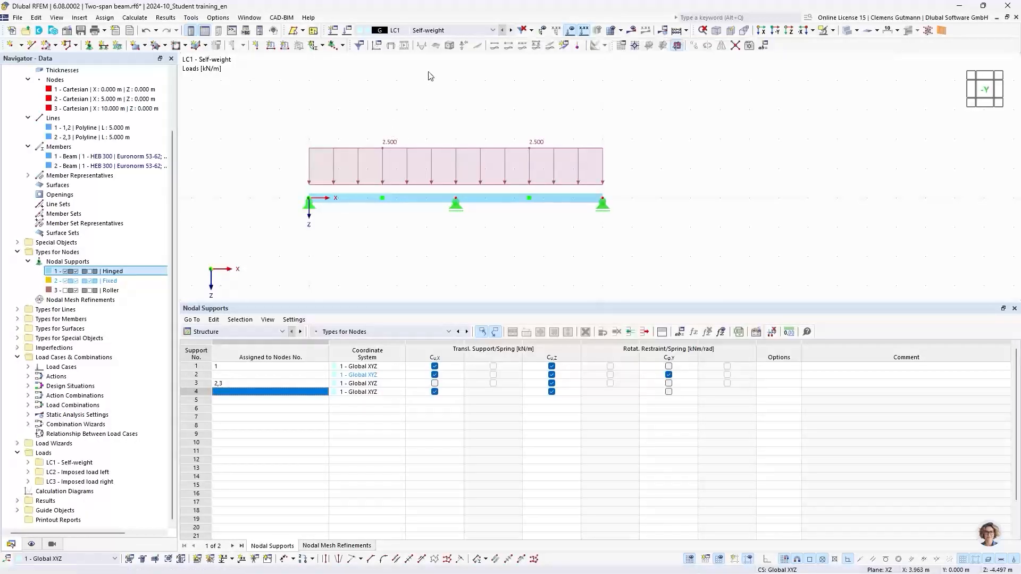
middle_drag(433, 90, 458, 107)
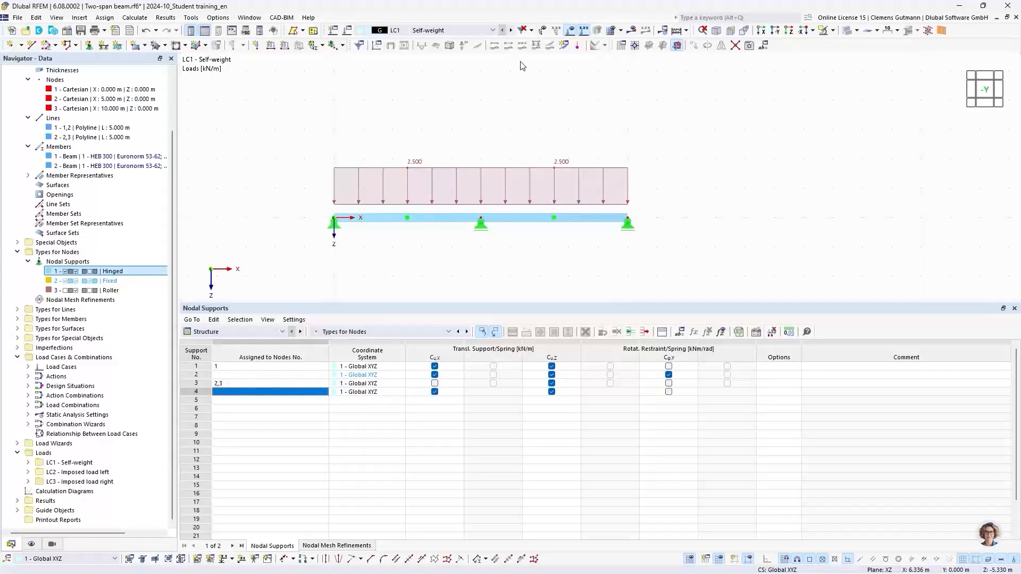
Run the calculation of the model and display the member bending moments My for load case LC1.
click(677, 33)
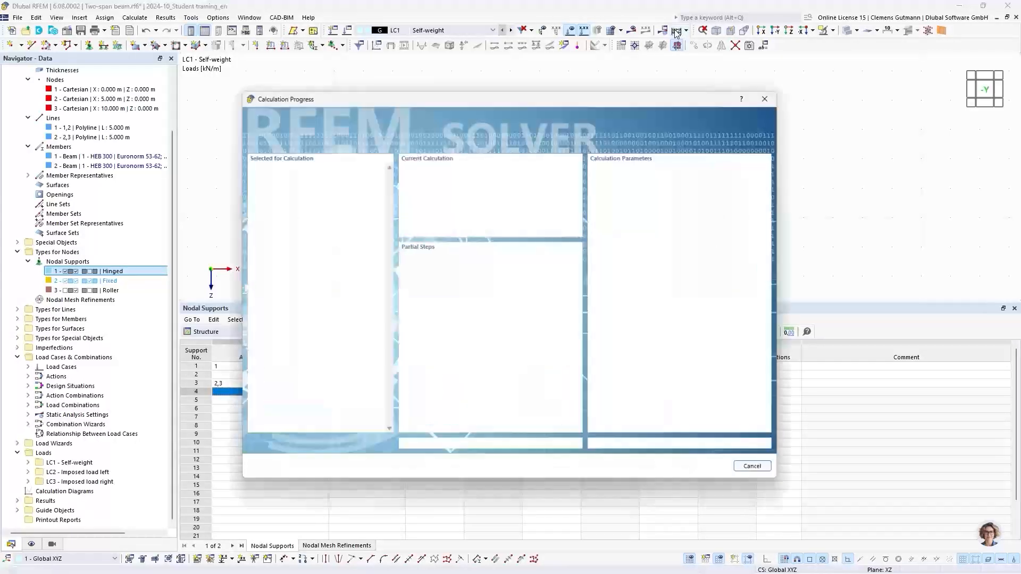
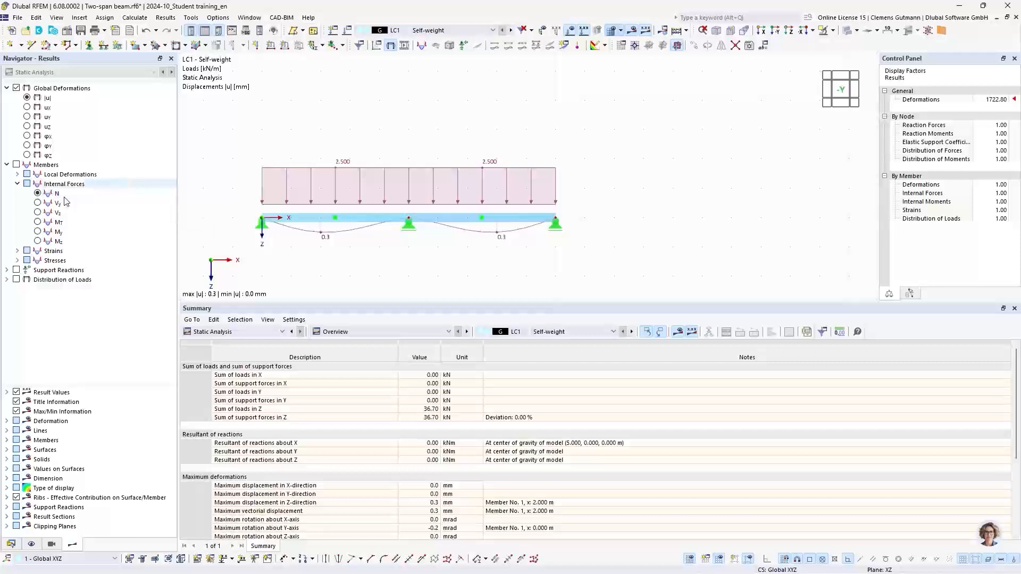
click(37, 232)
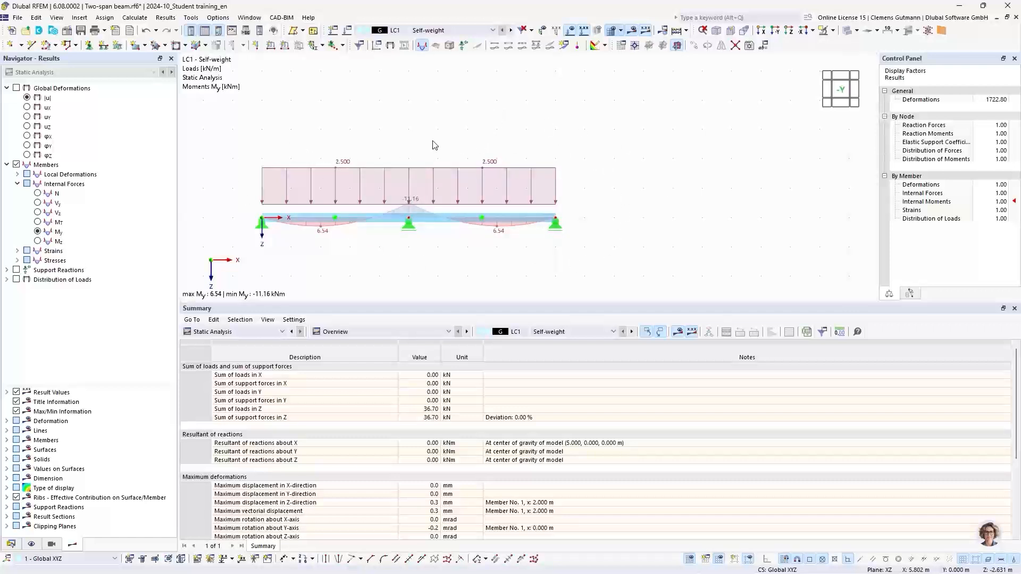
Hide the loads, enlarge the graphics area above the results table, and display the beam as a line model without its rendered section.
click(571, 34)
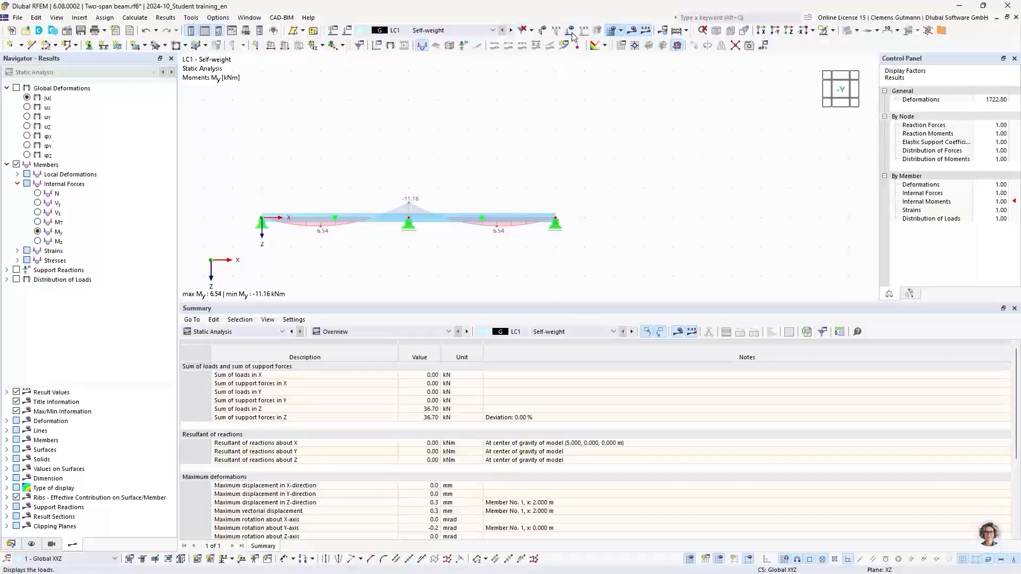
click(849, 88)
drag(546, 302, 555, 453)
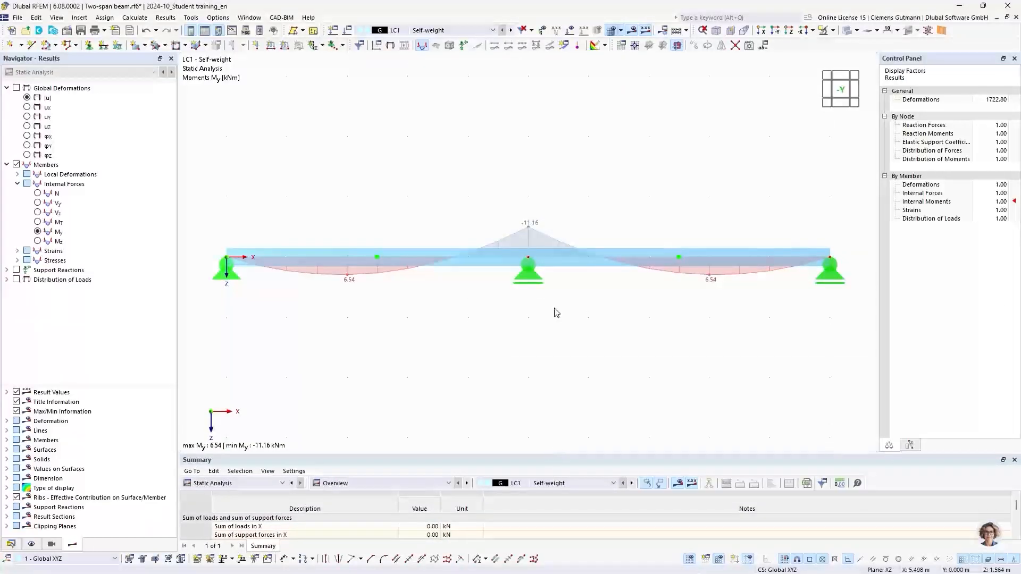
click(846, 30)
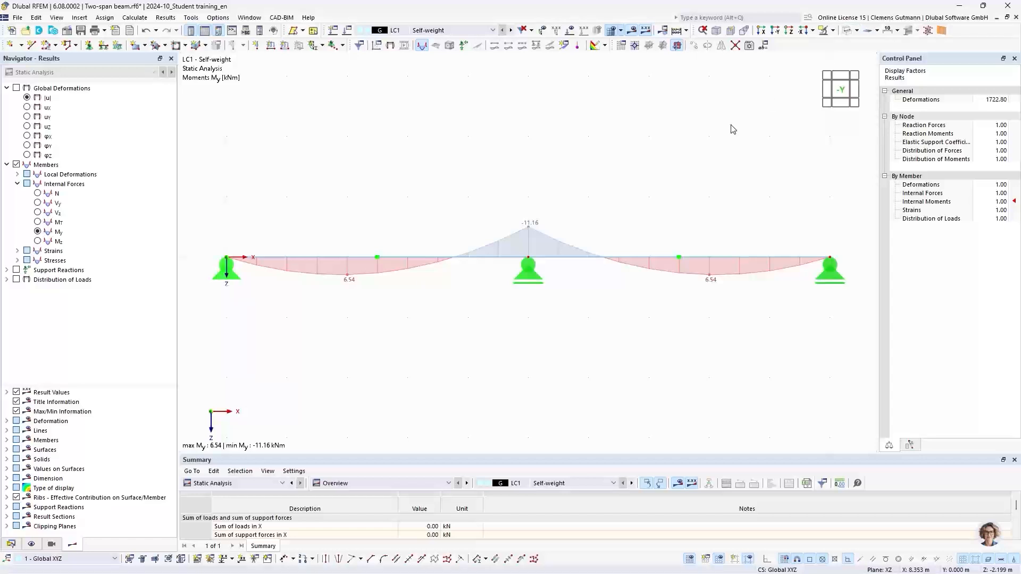
Display the My moment envelope for design situation DS1 ULS (STR/GEO) - Permanent and transient - Eq. 6.10.
click(440, 33)
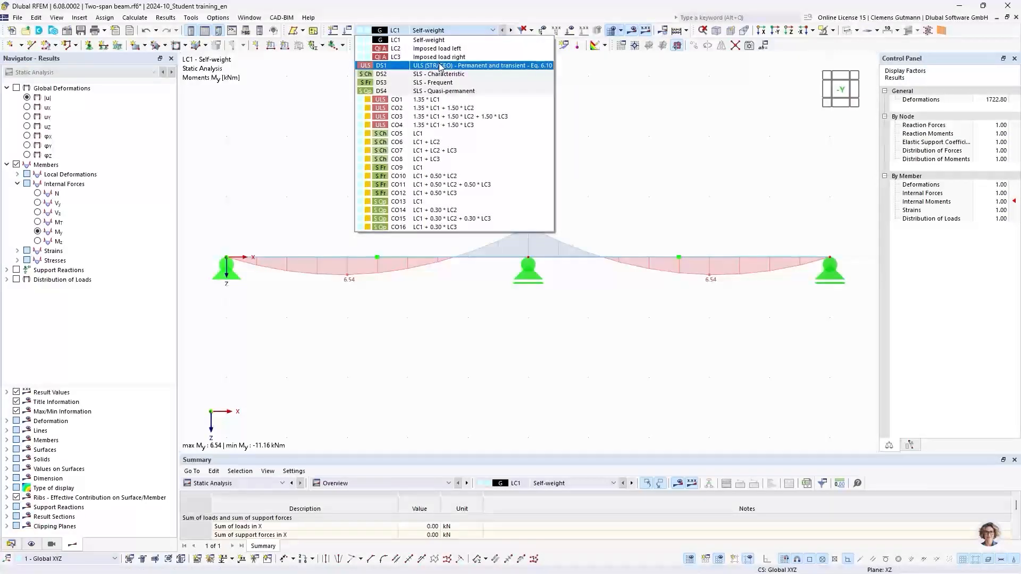
click(377, 67)
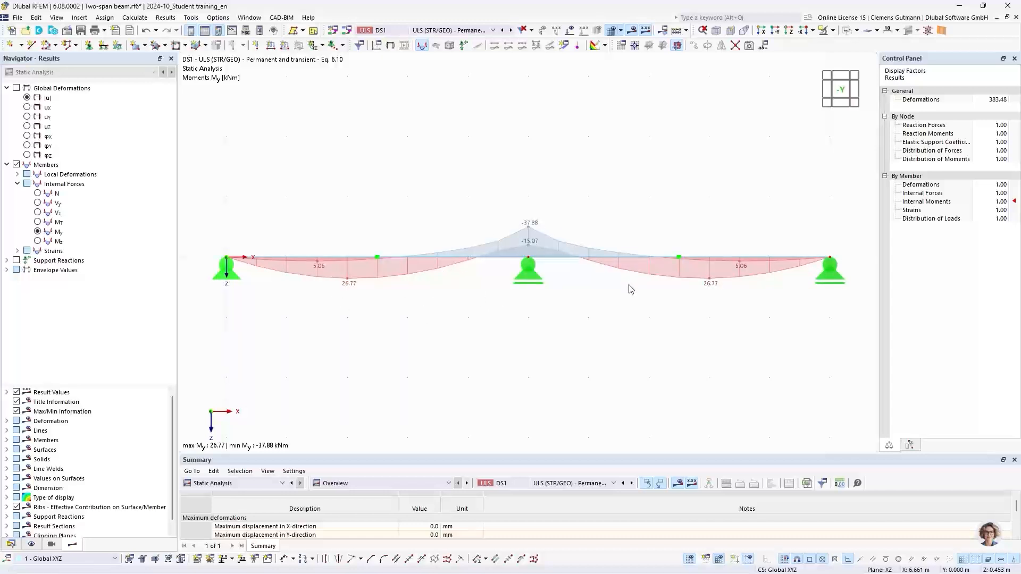
click(386, 31)
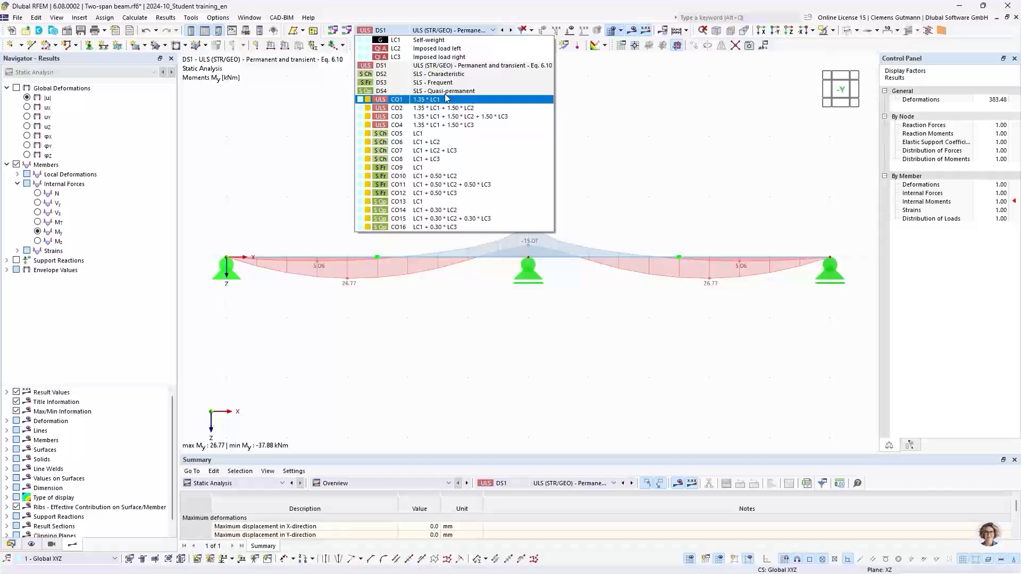
click(396, 70)
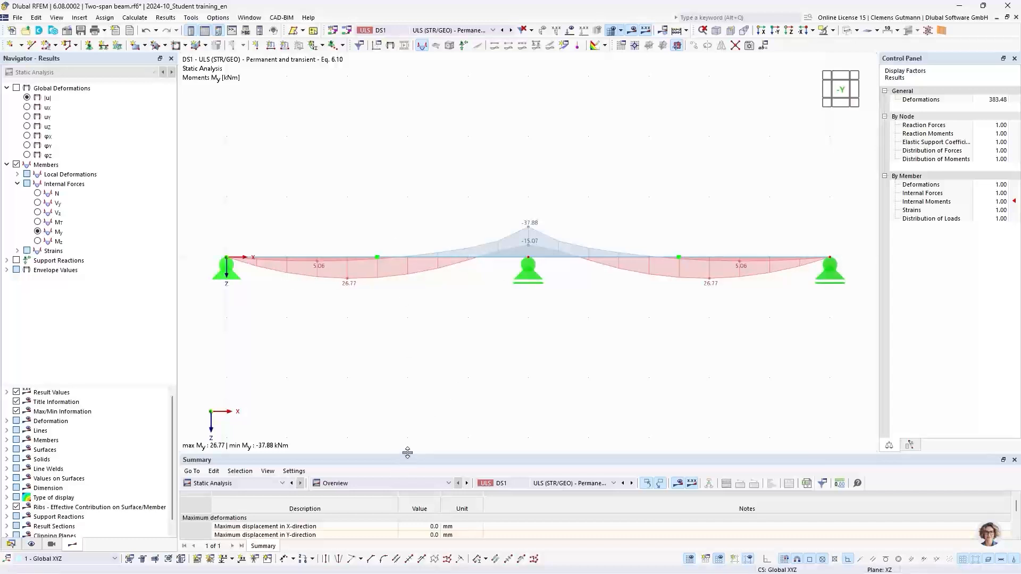
Show the internal forces table in the results by member for DS1 and enlarge the table area.
drag(407, 453, 424, 336)
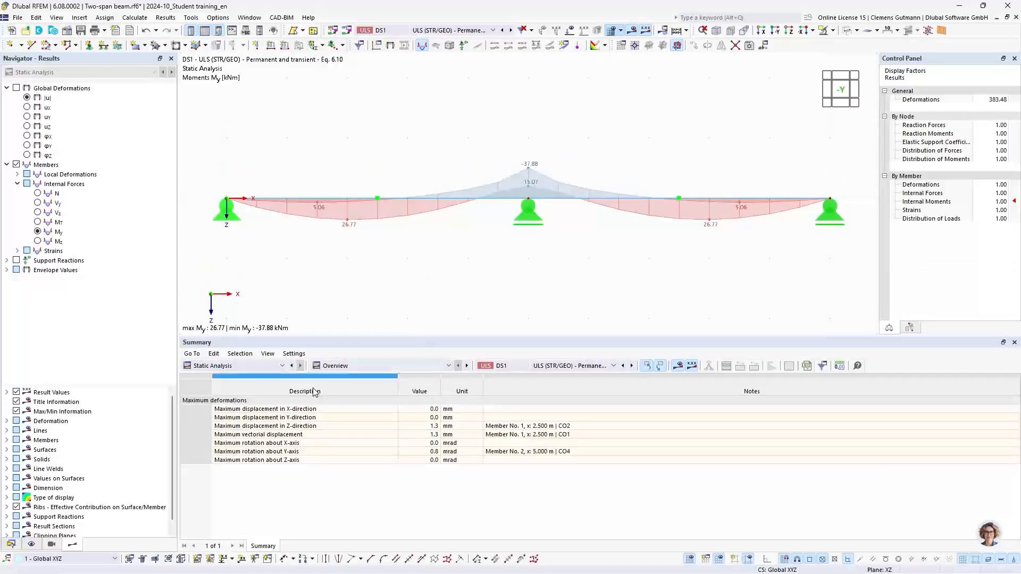
click(339, 369)
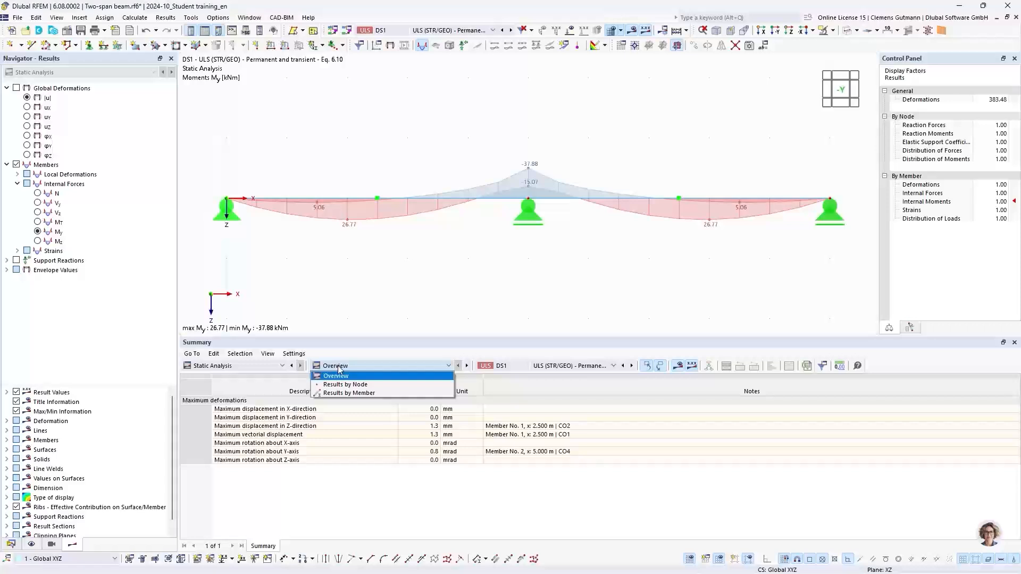
click(349, 393)
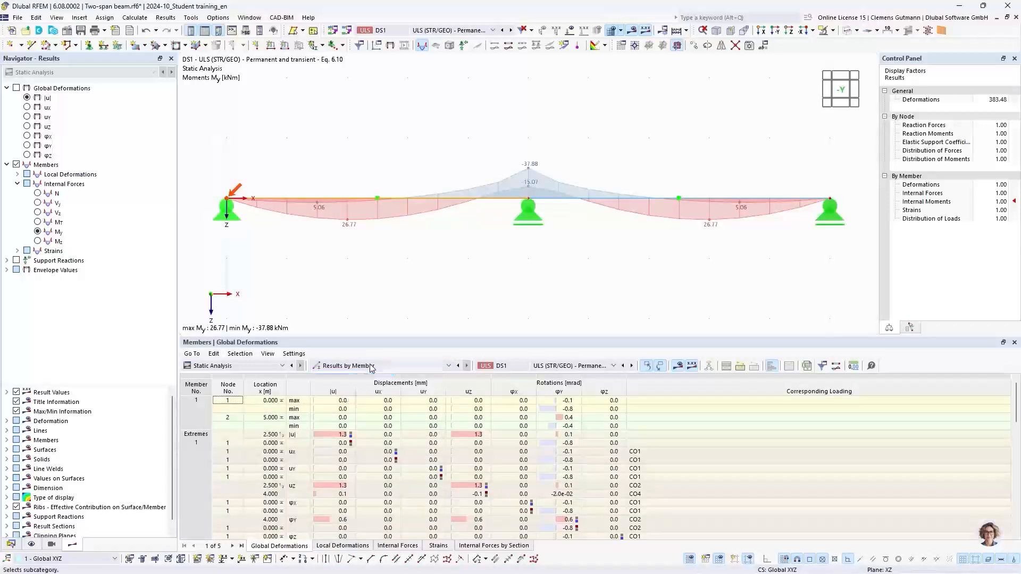
click(407, 548)
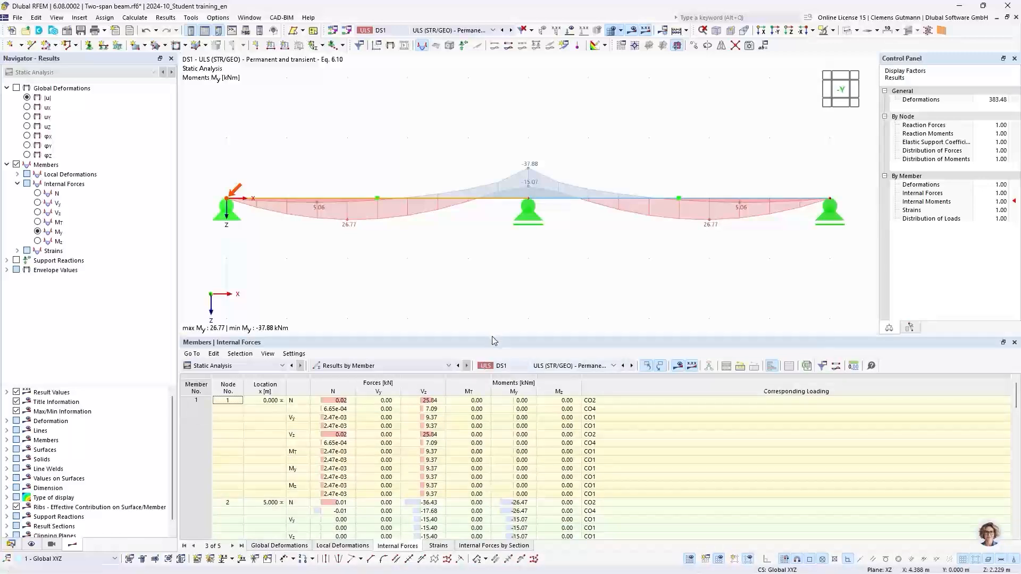
drag(494, 337, 492, 245)
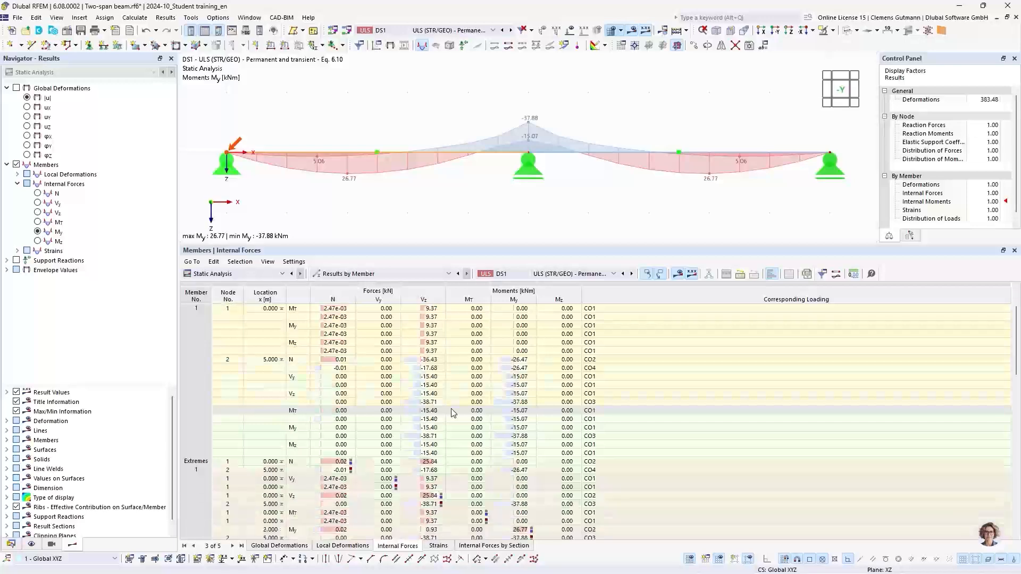
Locate member 1's extreme support moment My in the internal forces table and display the results of its governing combination CO3.
scroll(452, 413, down, 10)
scroll(451, 412, down, 6)
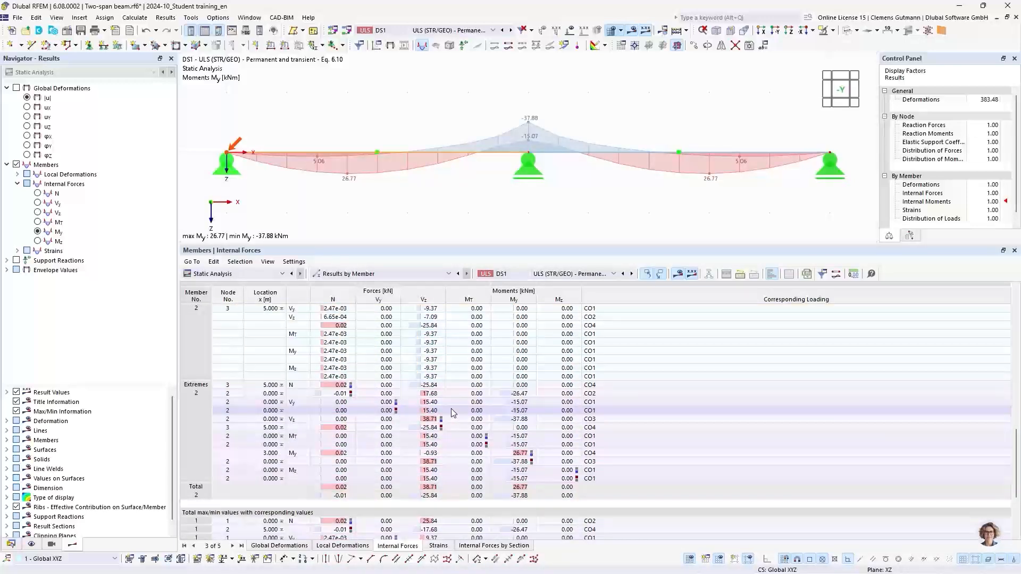
scroll(451, 408, up, 11)
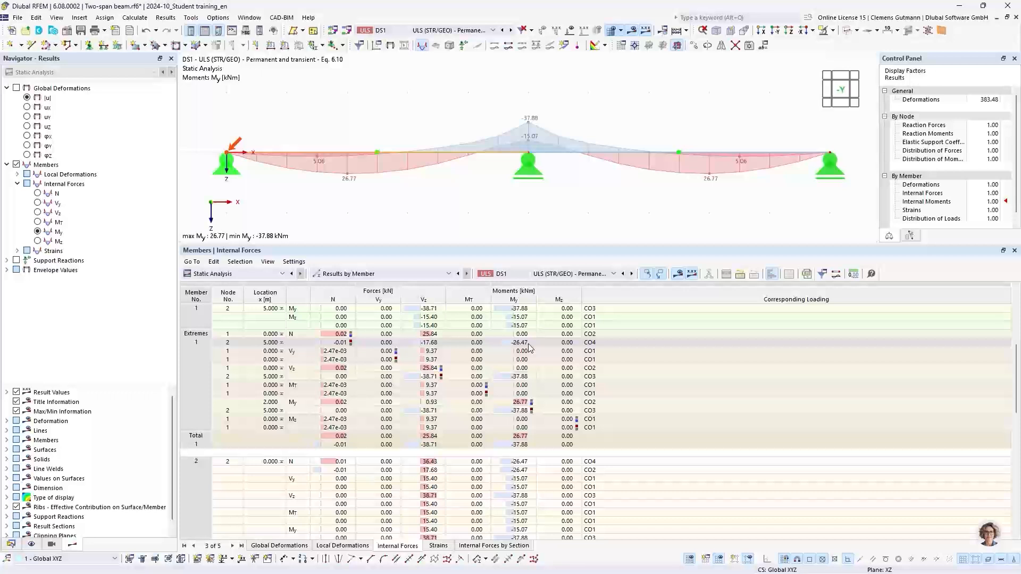
click(521, 376)
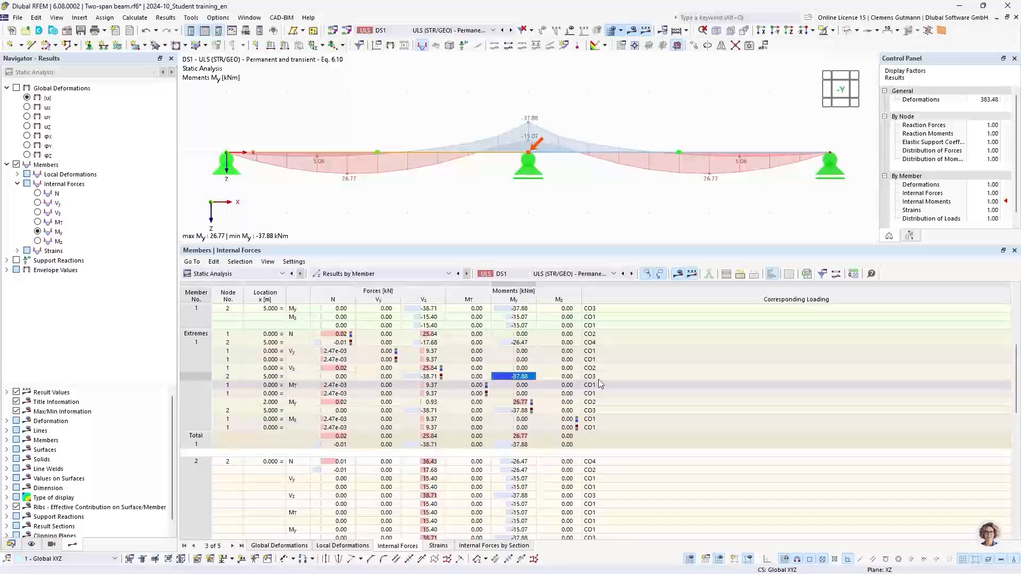
click(450, 31)
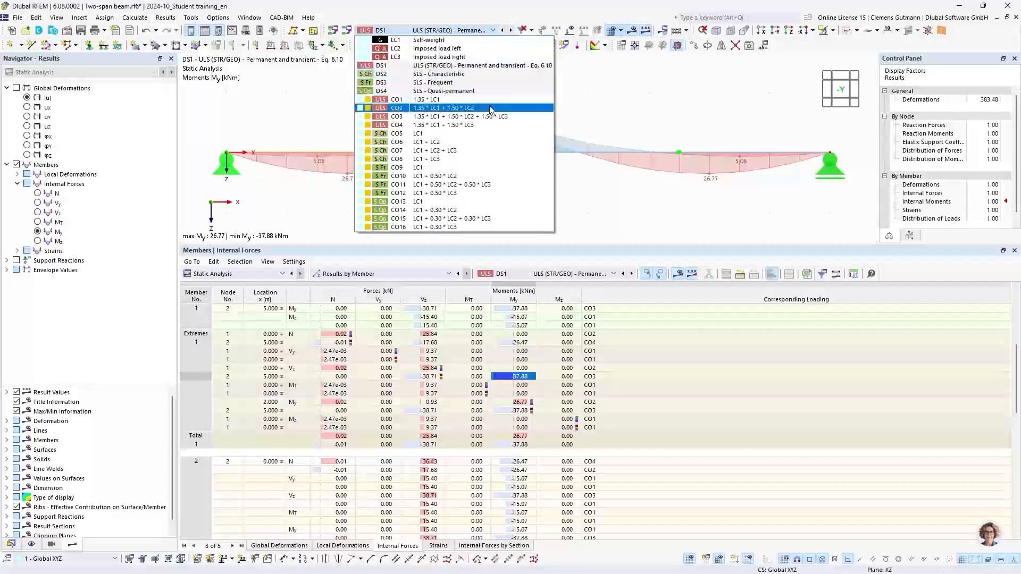
click(395, 117)
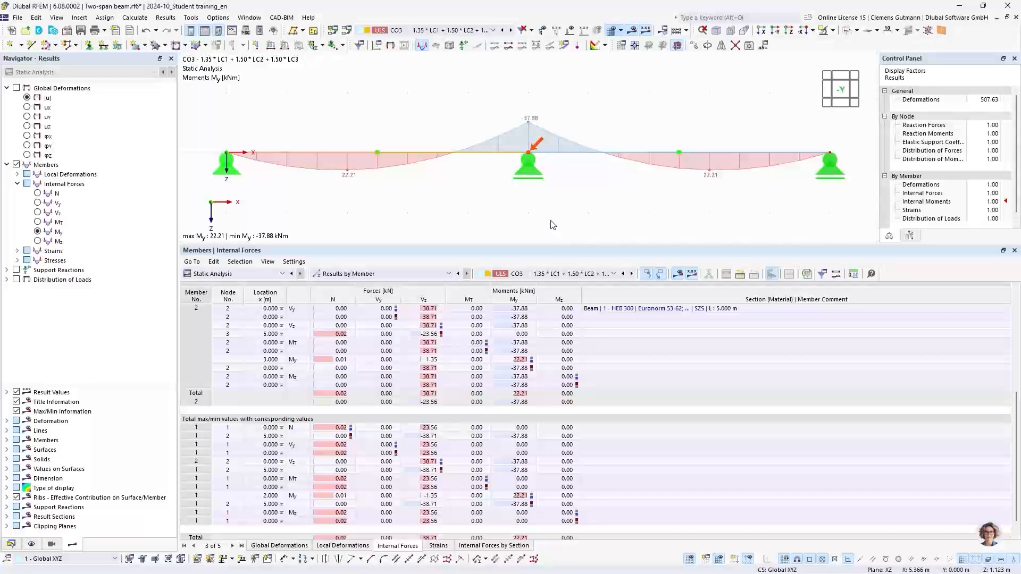
Return to DS1, locate member 1's maximum span moment My in the table, and display the governing combination CO2.
click(450, 30)
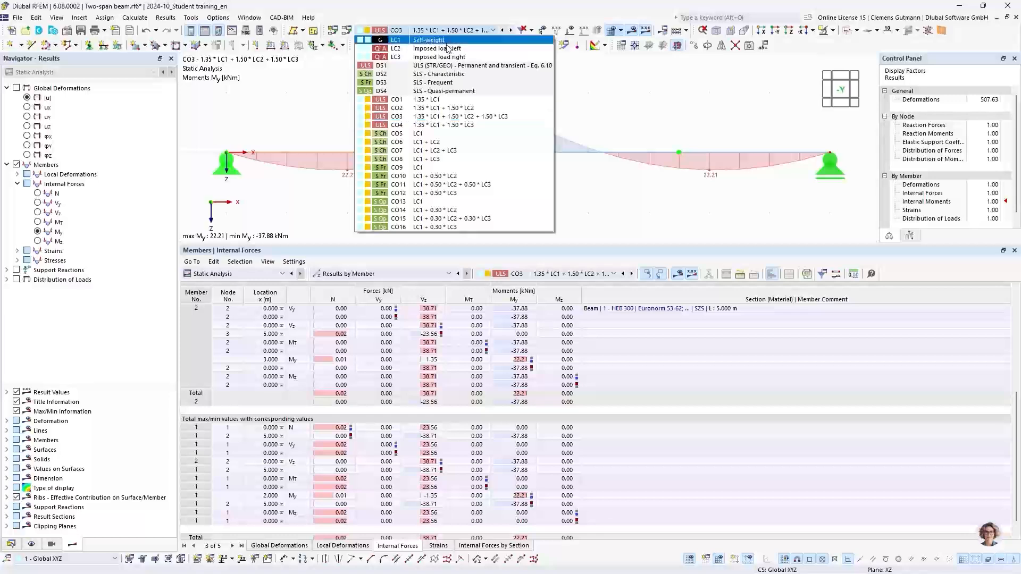
click(434, 67)
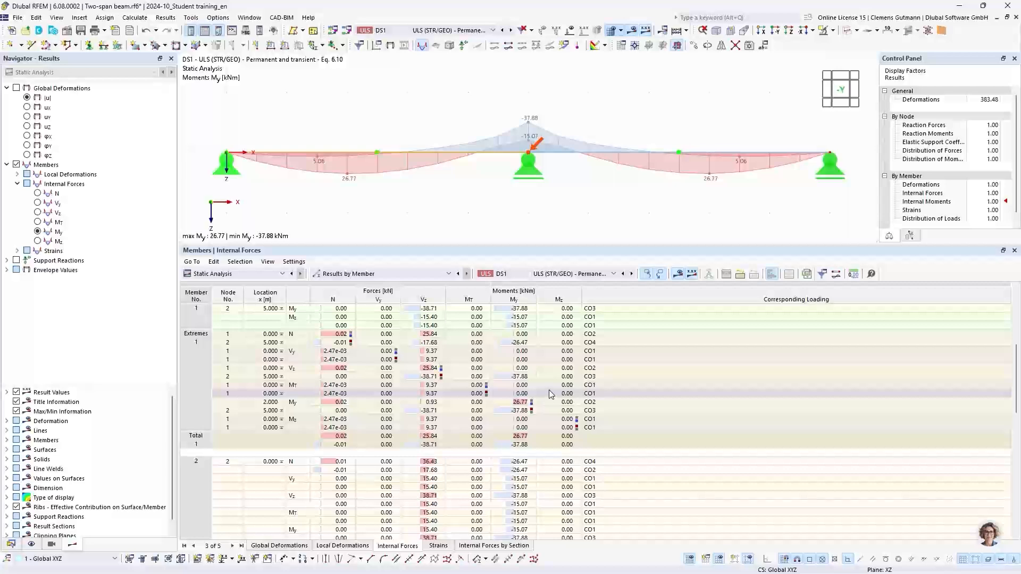
click(518, 402)
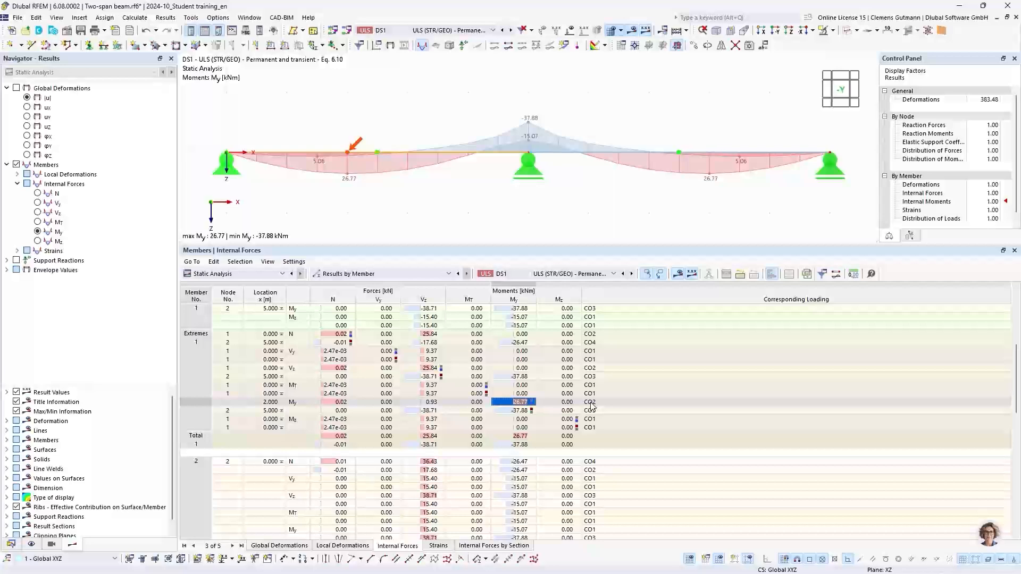
click(417, 31)
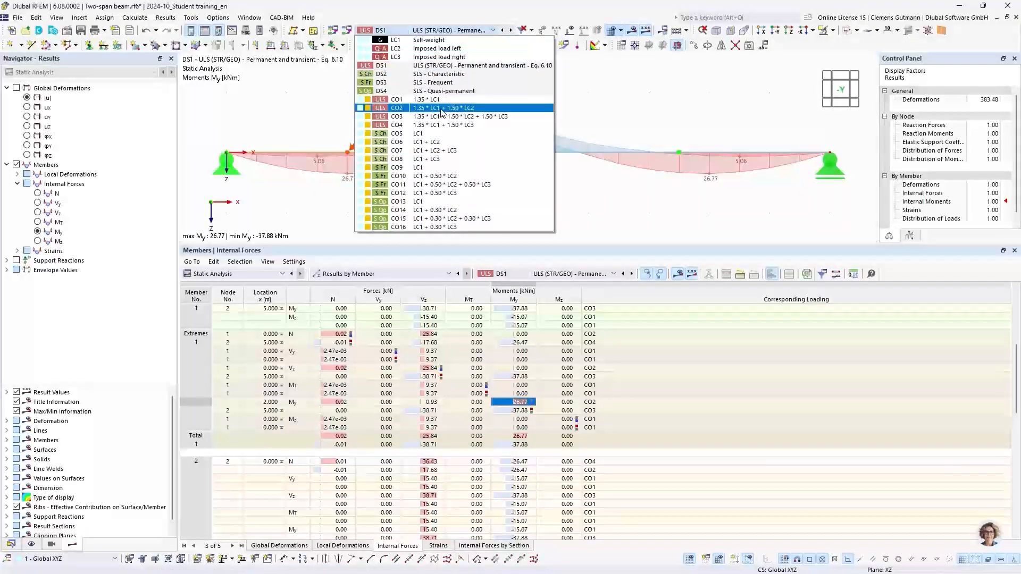
click(441, 108)
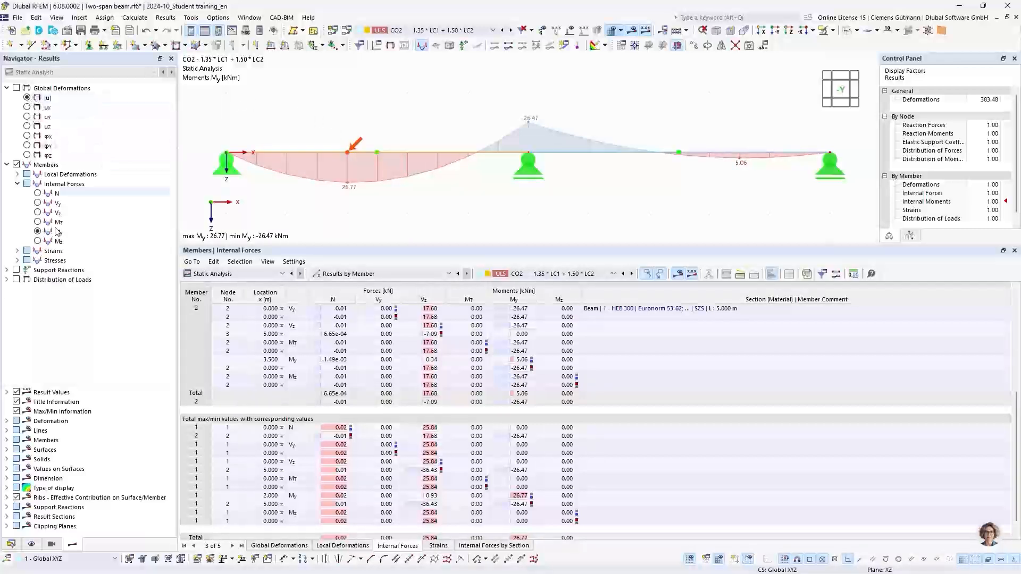
Turn on the support reactions, display them for design situation DS1, and enlarge the graphics area to fit the reaction arrows.
click(17, 271)
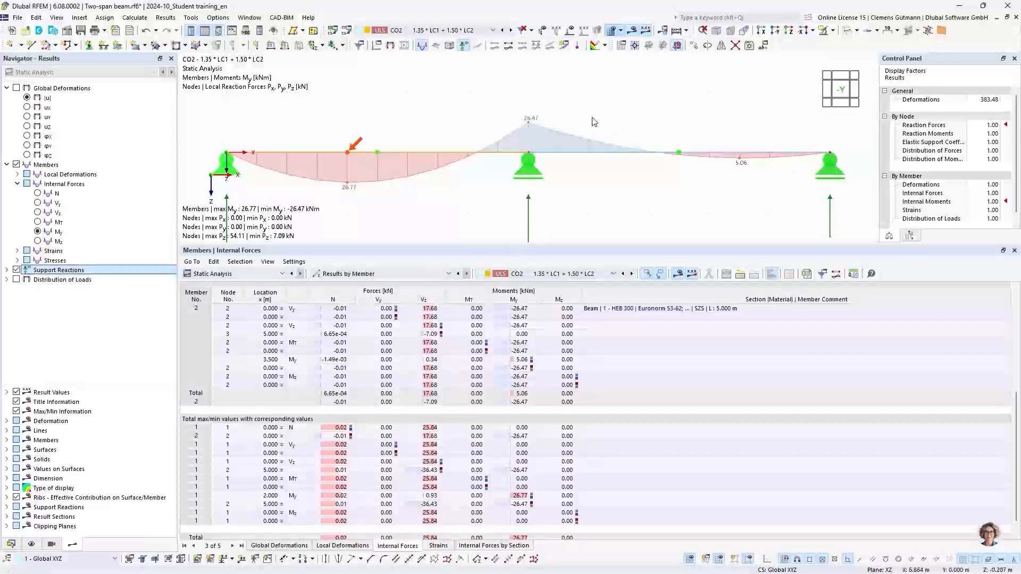
scroll(501, 118, down, 3)
click(442, 30)
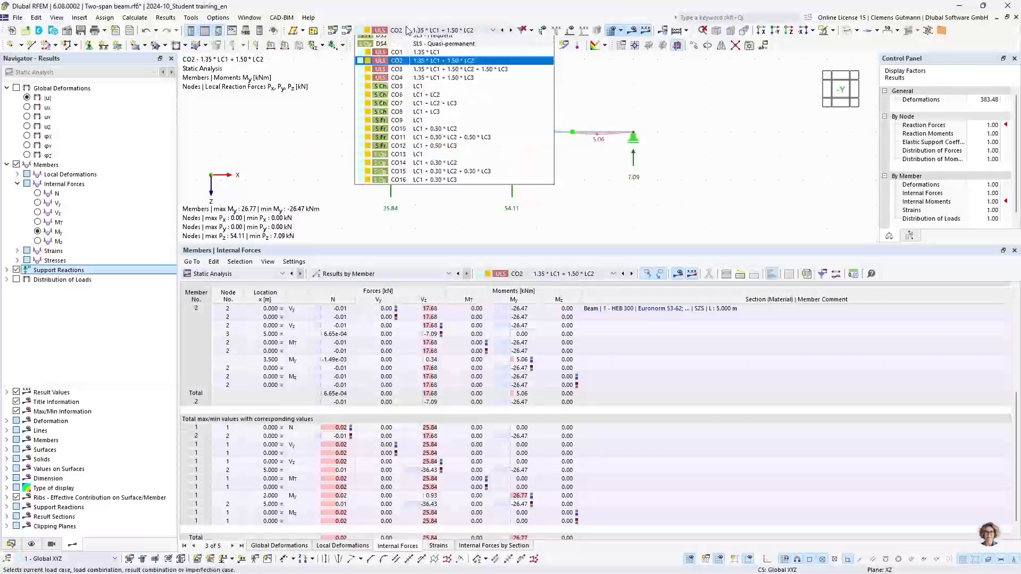
click(430, 65)
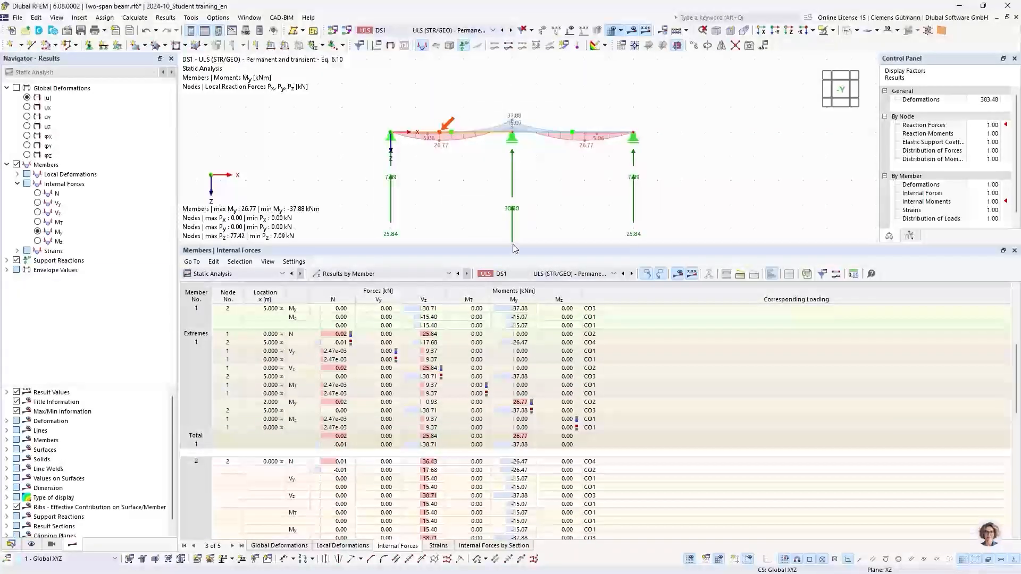
drag(515, 247, 517, 339)
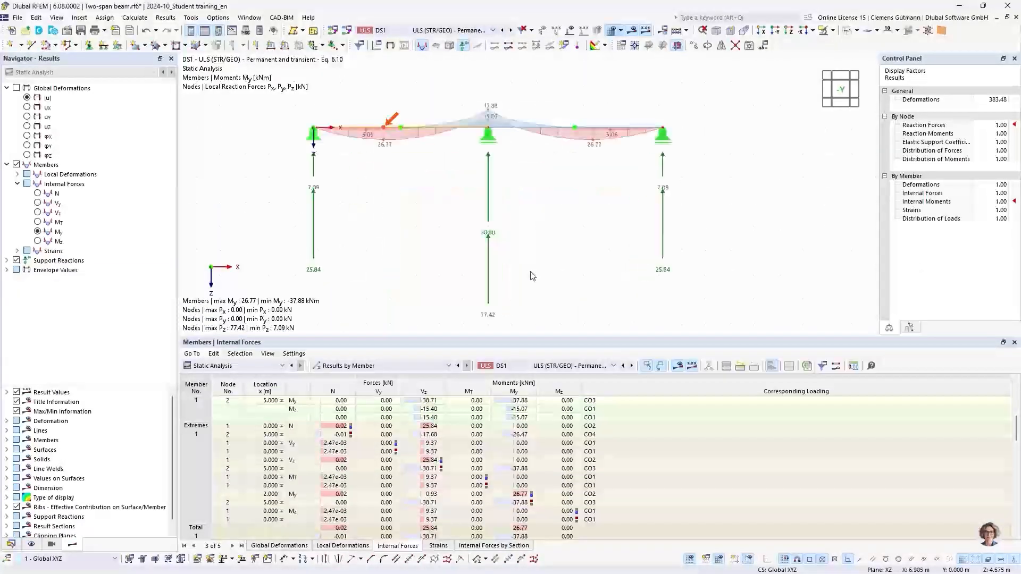
middle_drag(531, 271, 516, 265)
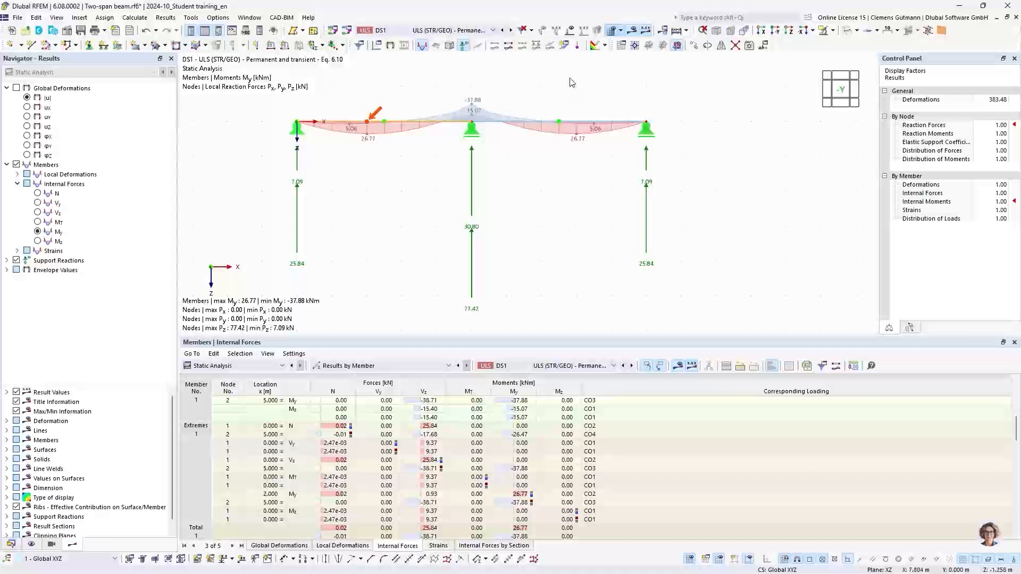
Turn the load display back on and show load combination CO3 with its loads, moments and support reactions.
click(572, 33)
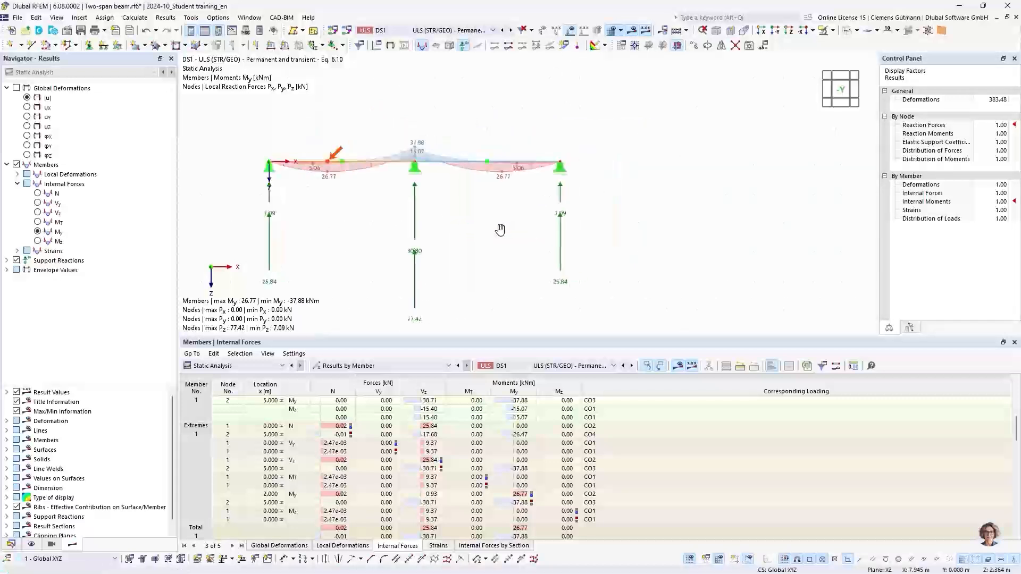
click(484, 30)
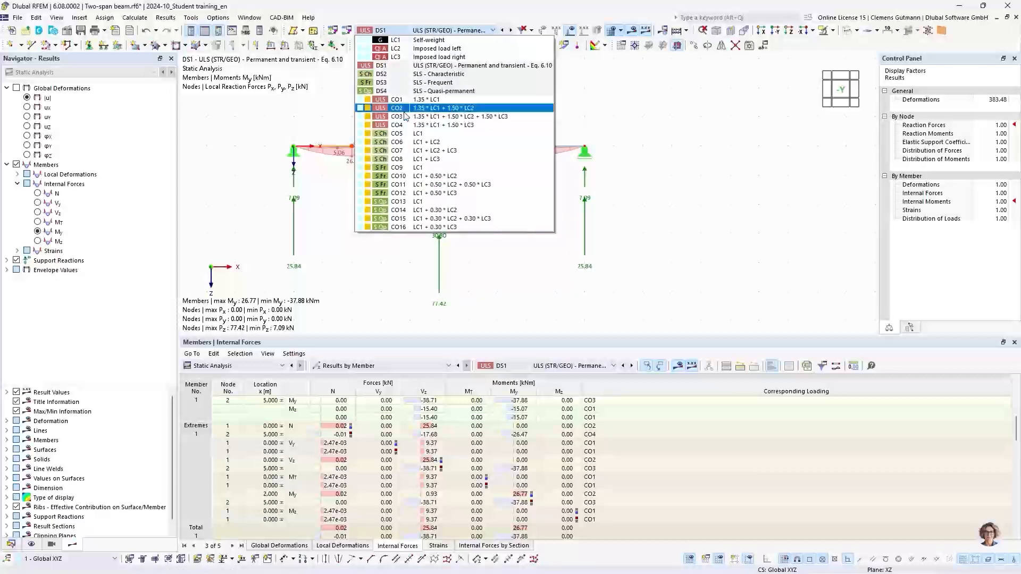
key(Escape)
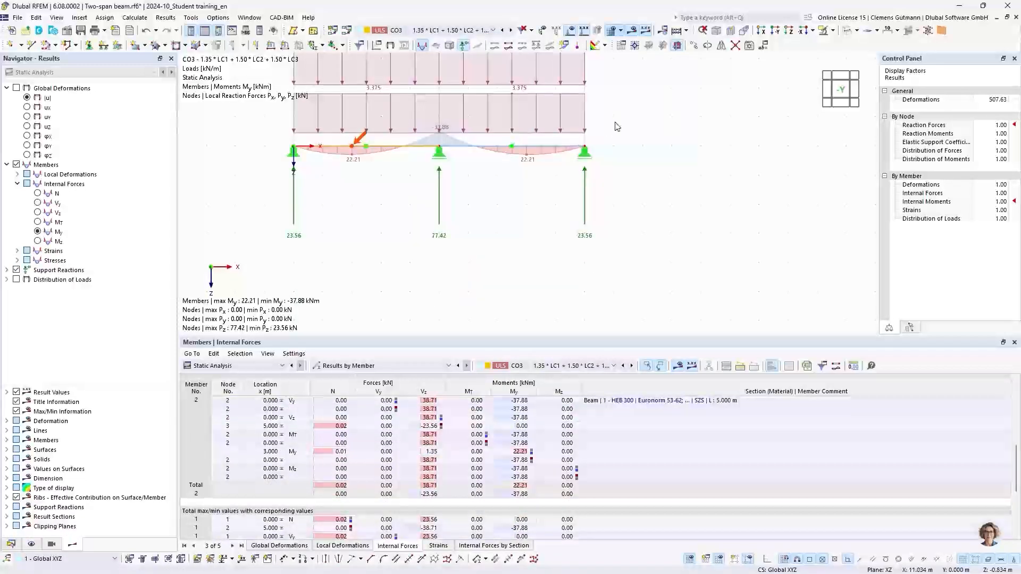
middle_drag(615, 121, 651, 178)
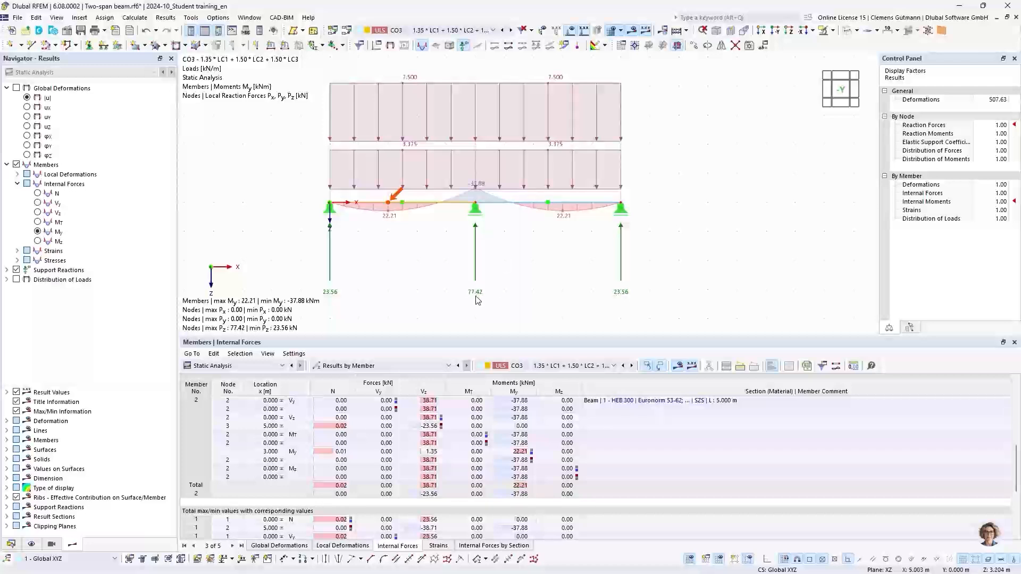
Switch back to design situation DS1 and list the results by node in the table.
click(444, 30)
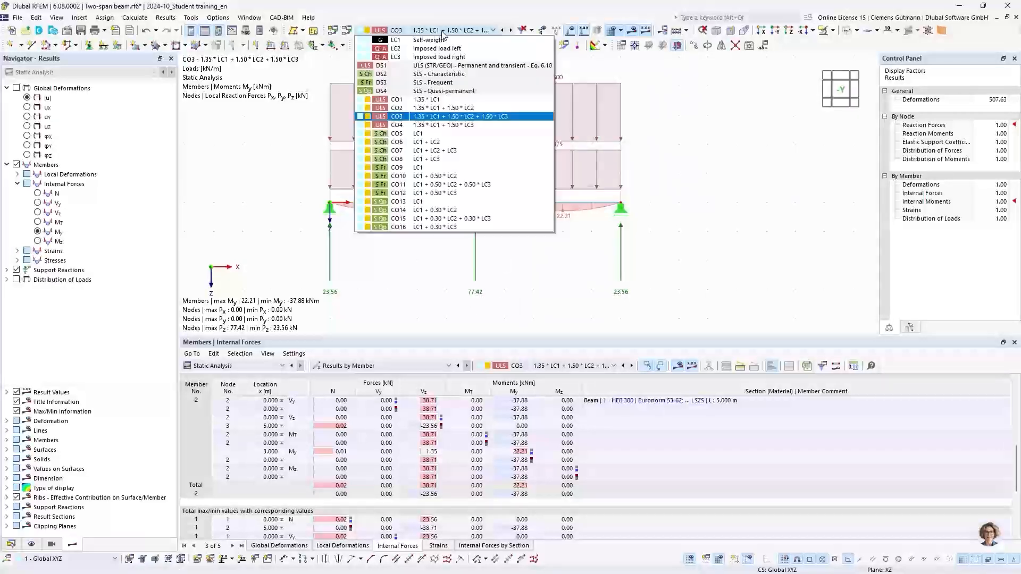
click(394, 65)
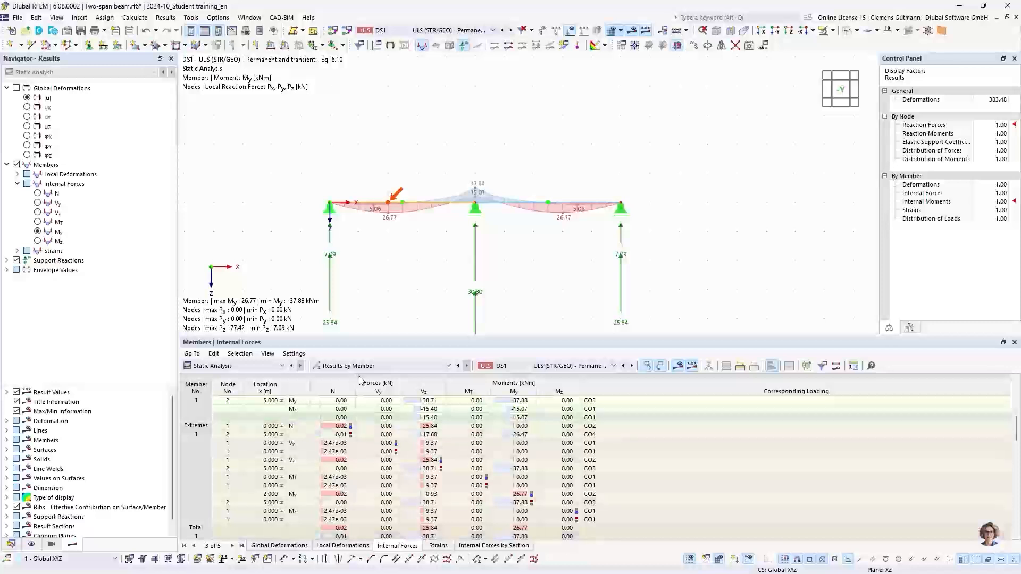
click(372, 366)
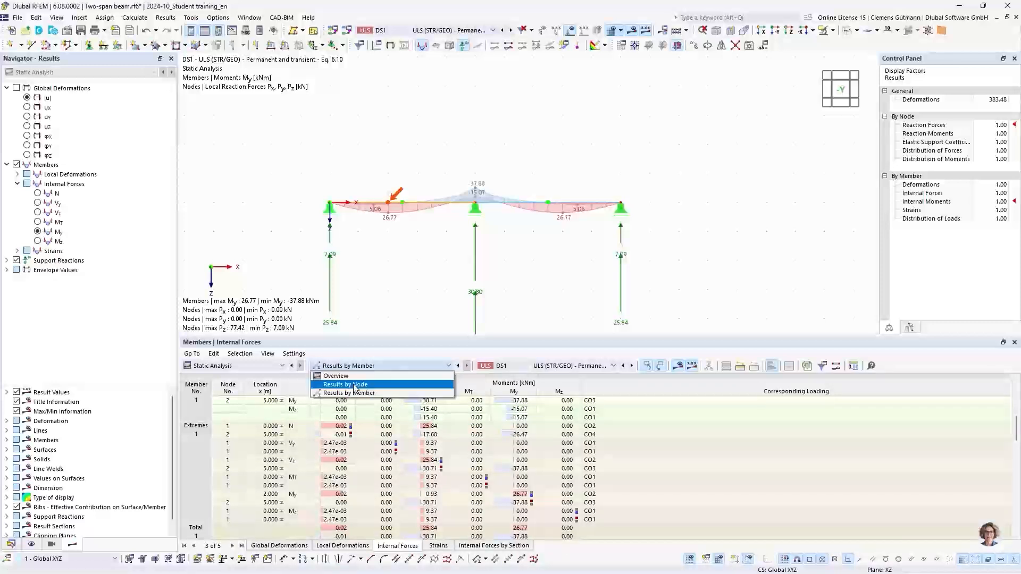
click(355, 385)
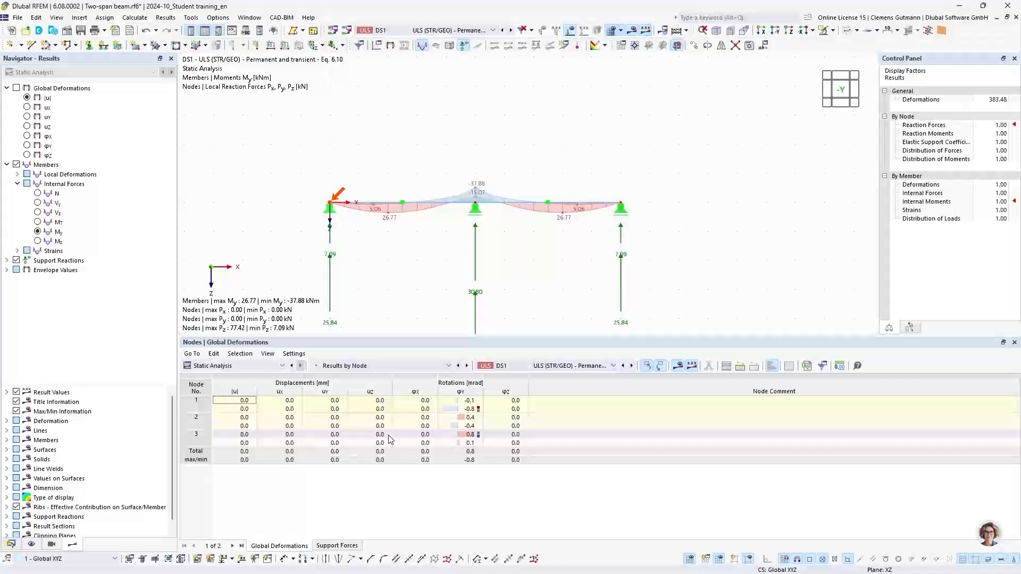
List the support forces by node and locate node 2's maximum Pz and its corresponding loading, keeping all reaction arrows in view.
click(325, 546)
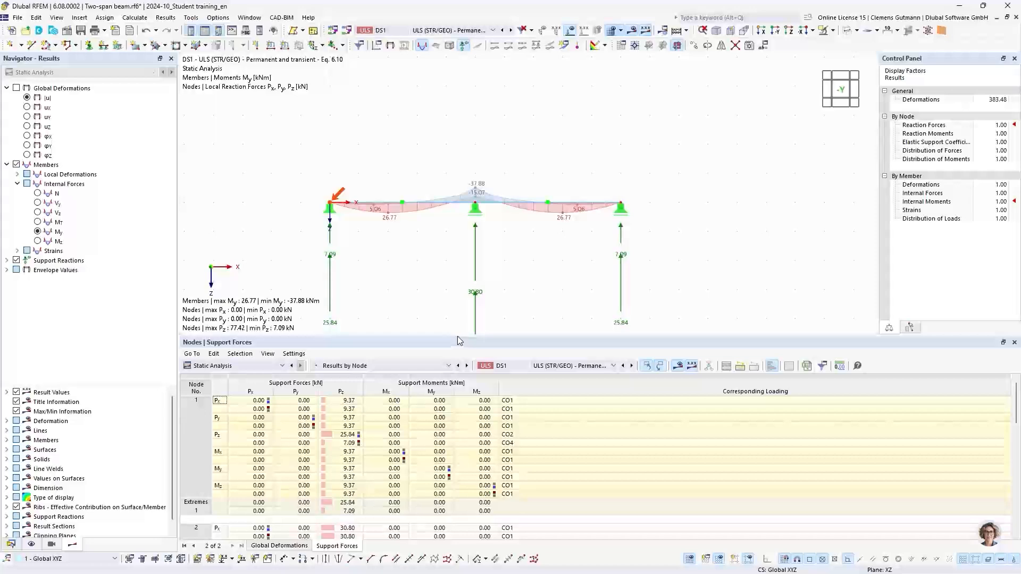
drag(459, 341, 455, 244)
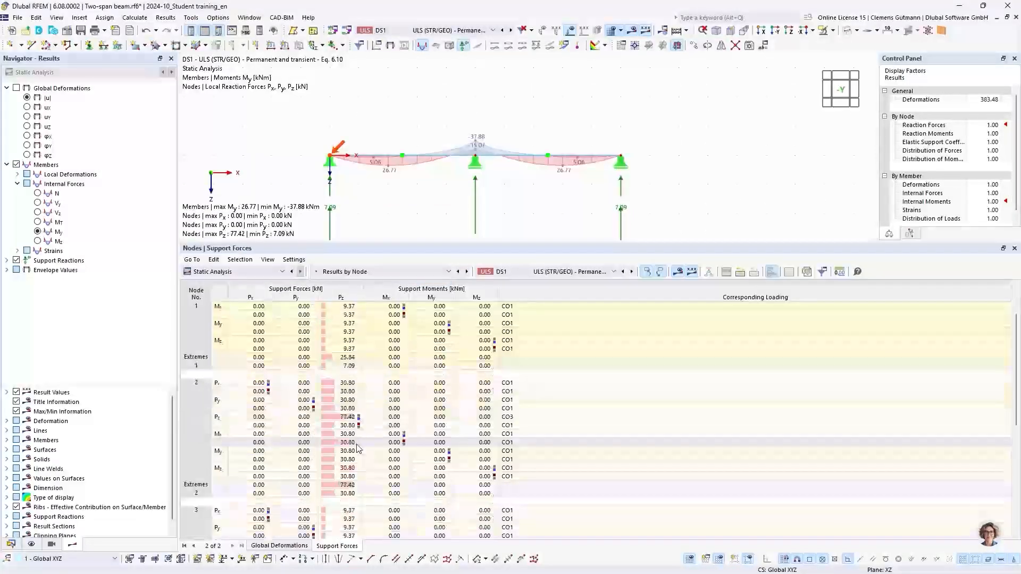
click(344, 418)
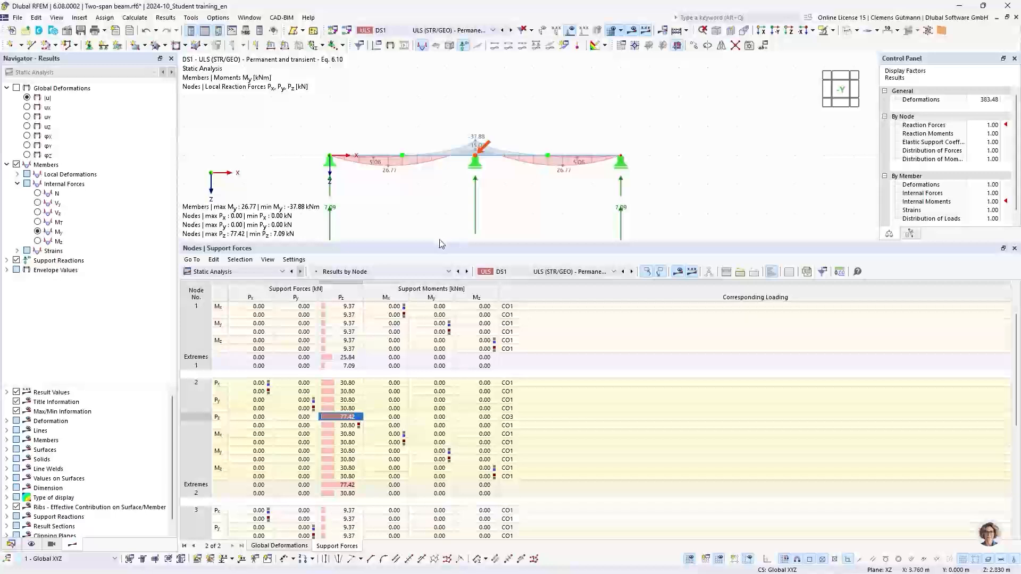
drag(440, 244, 441, 316)
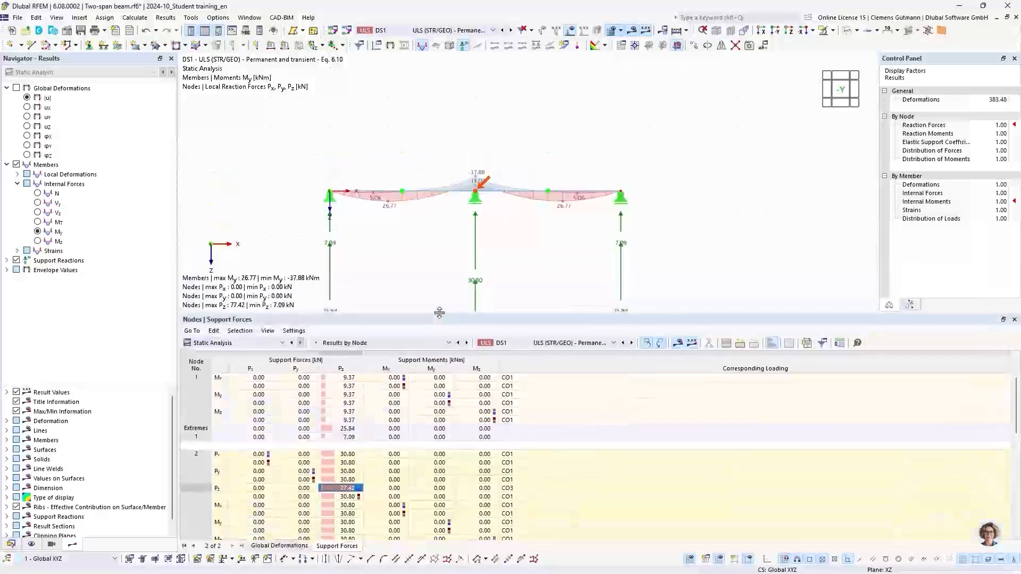
click(509, 490)
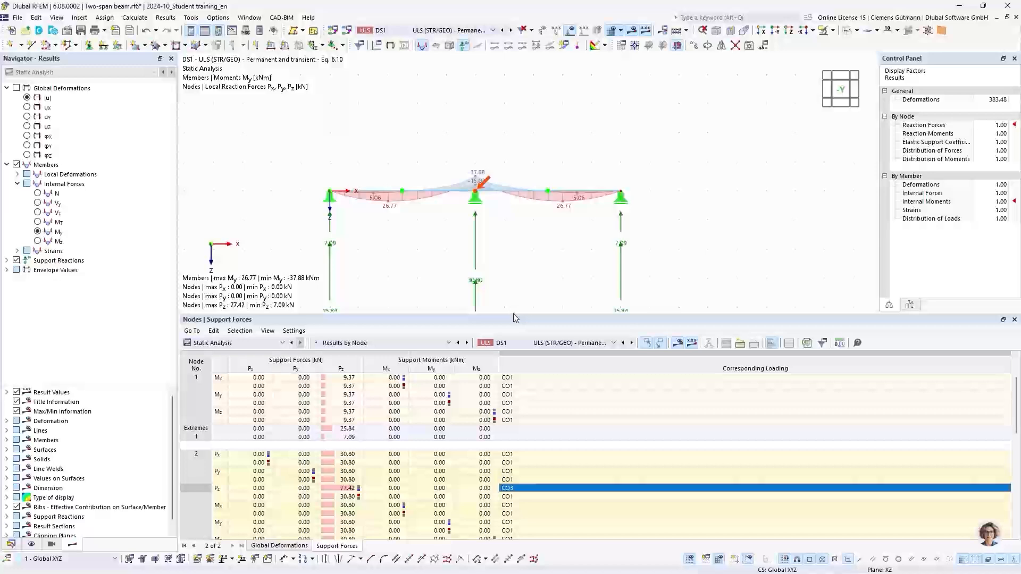
drag(515, 318, 514, 362)
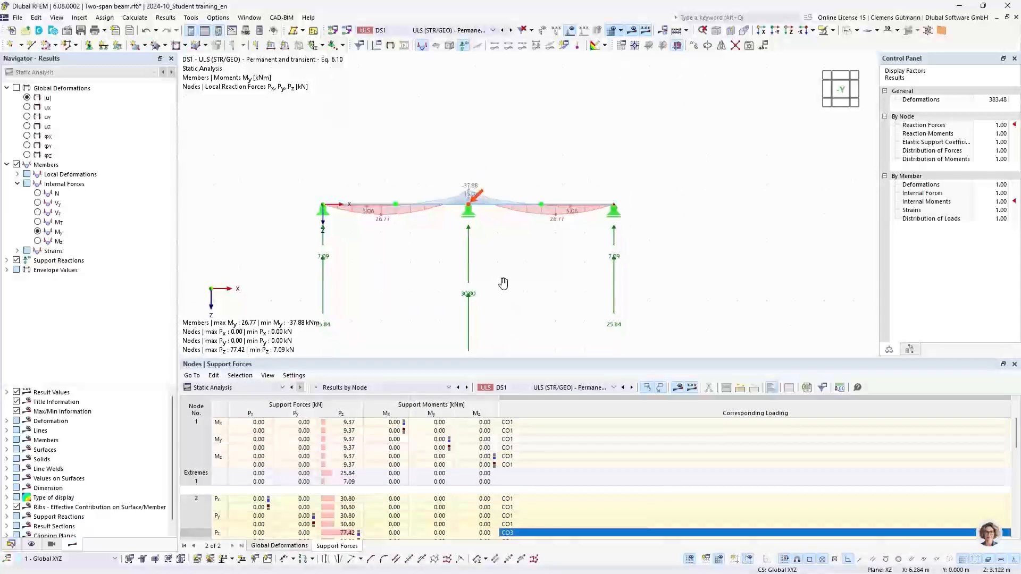
middle_drag(503, 283, 513, 246)
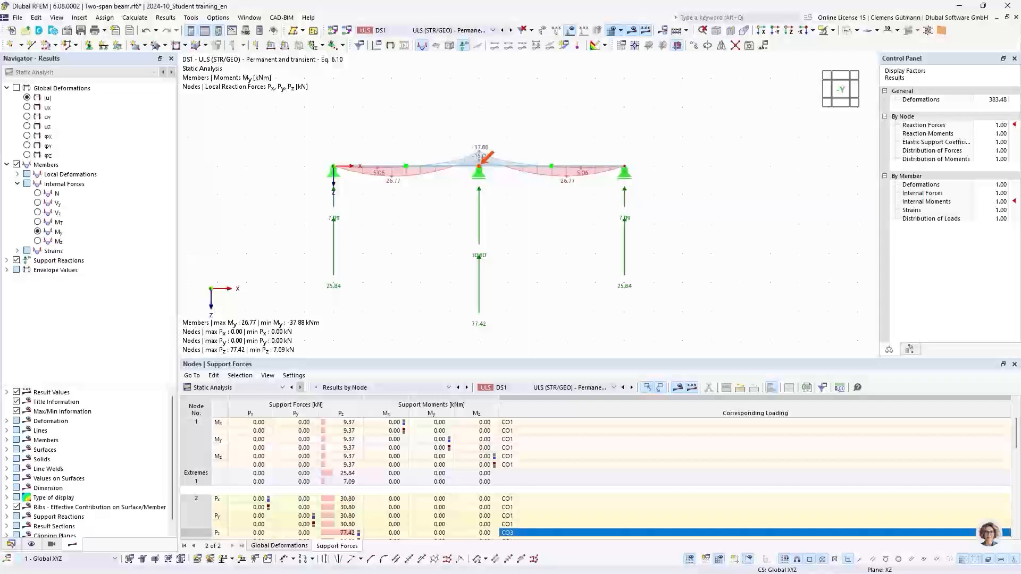
Switch to the presentation's Gerber beam slide, and back in RFEM close the Single-span beam model, saving its changes.
key(alt+Tab)
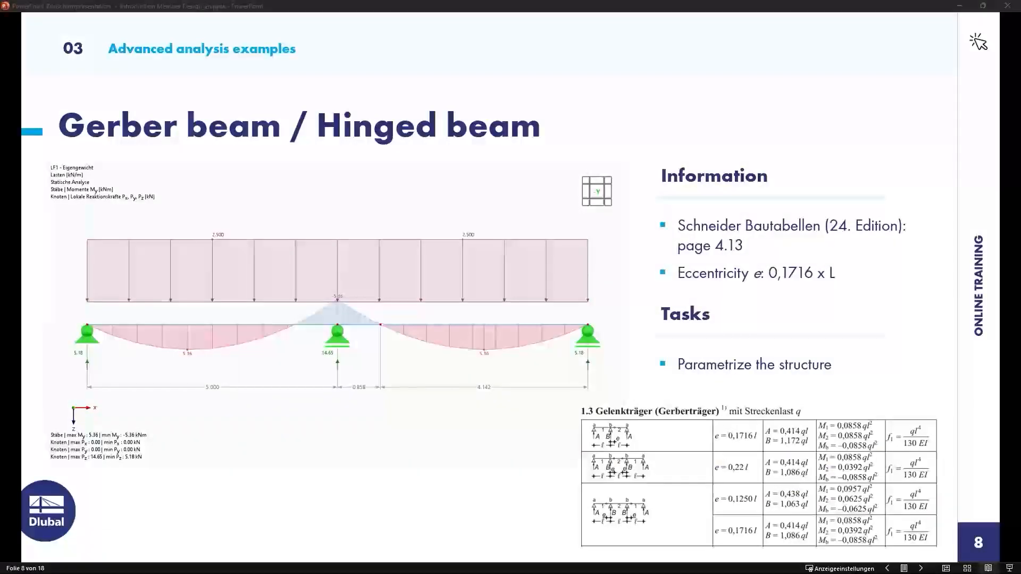
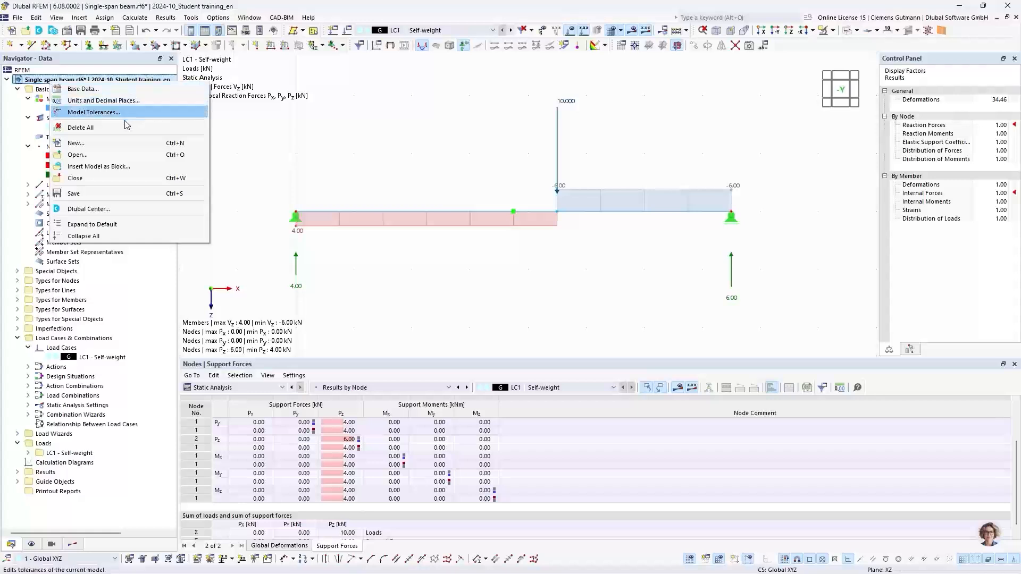
click(75, 179)
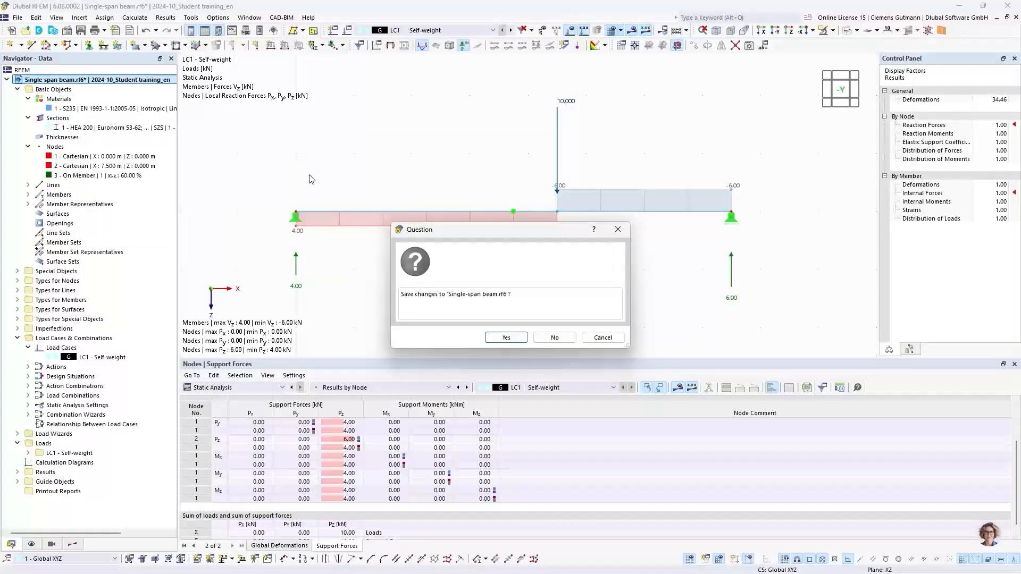
click(513, 338)
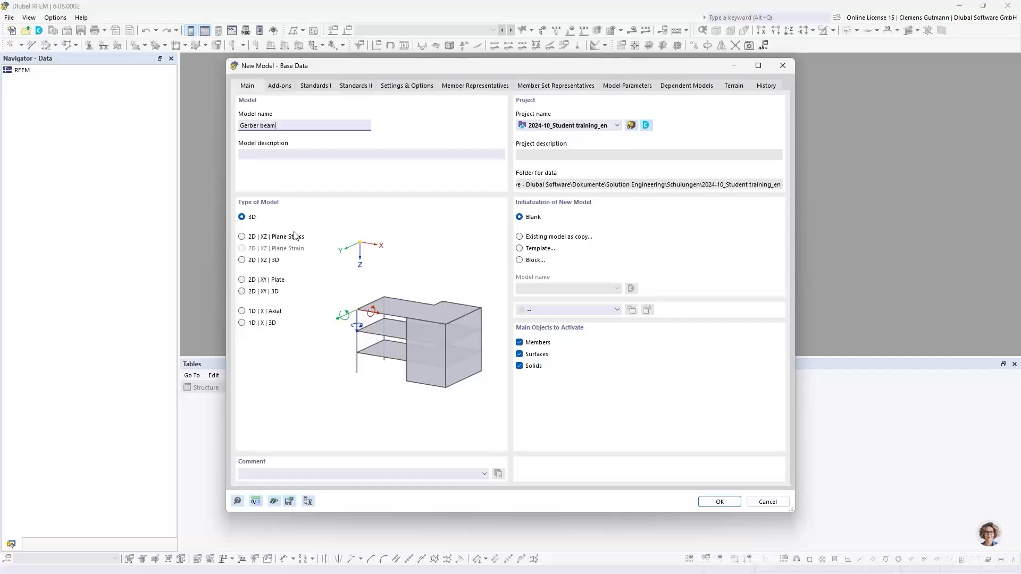
Name the new model Gerber beam, set it to be initialized as a copy of an existing model, and open the list of source models.
key(Tab)
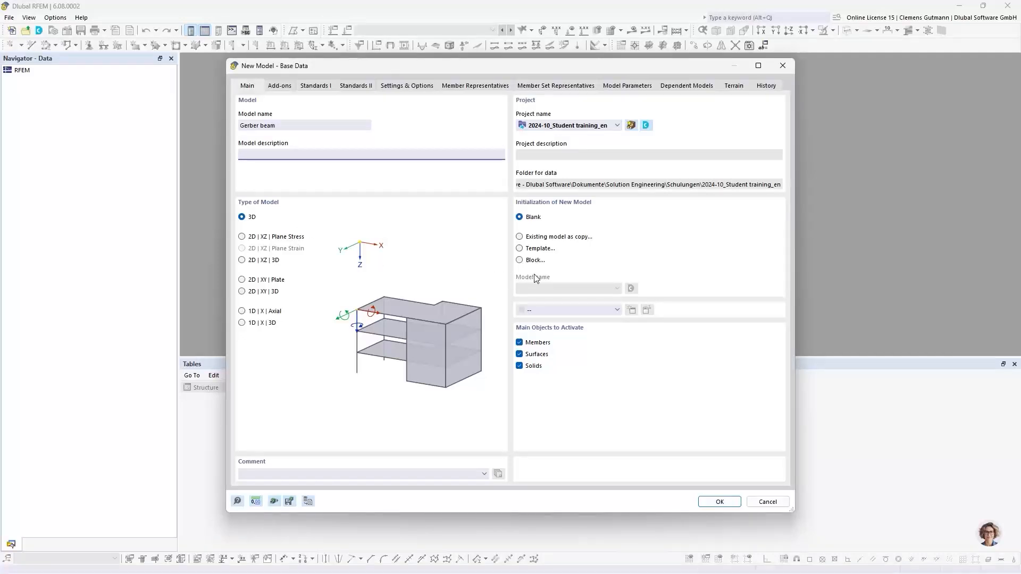
click(521, 237)
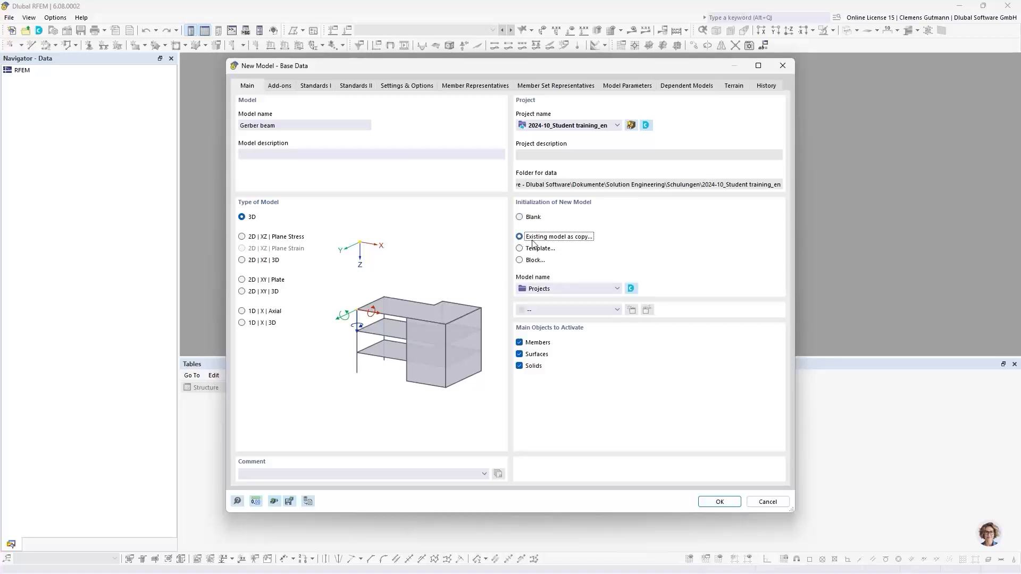
click(616, 291)
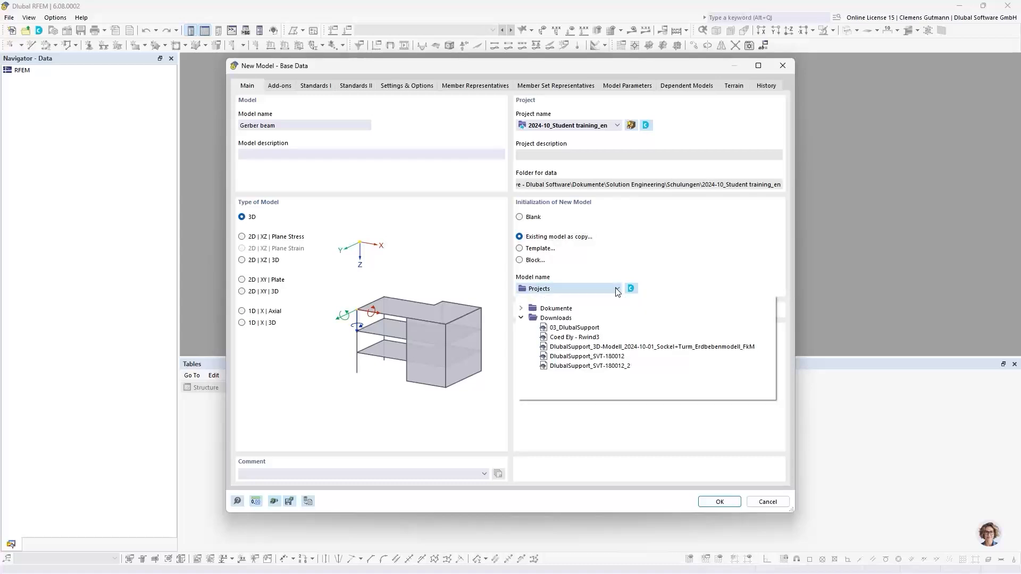
Choose the Two-span beam model from the 2024-10_Student training_en project folder as the existing model to copy.
click(521, 309)
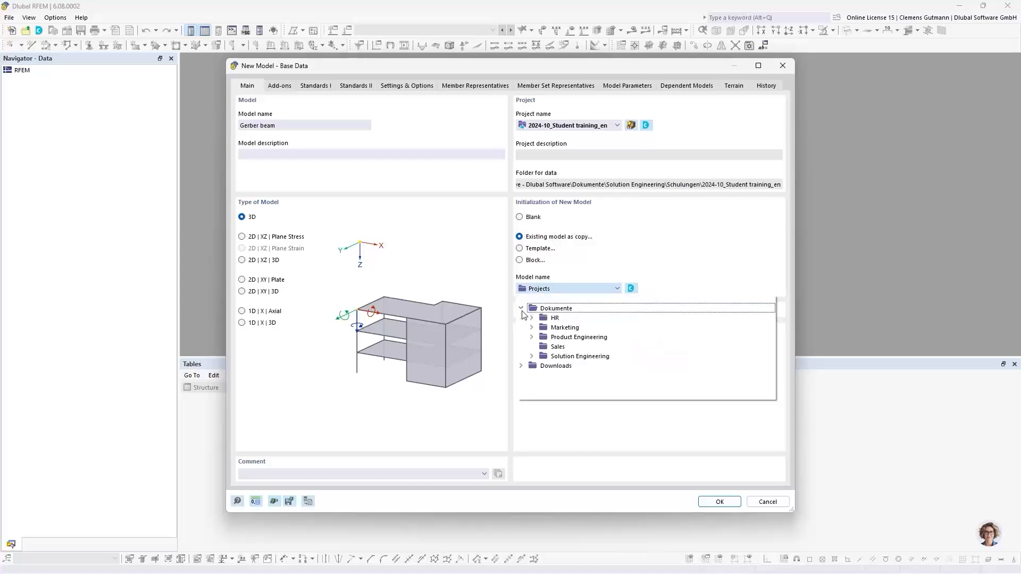
click(532, 356)
scroll(546, 388, down, 2)
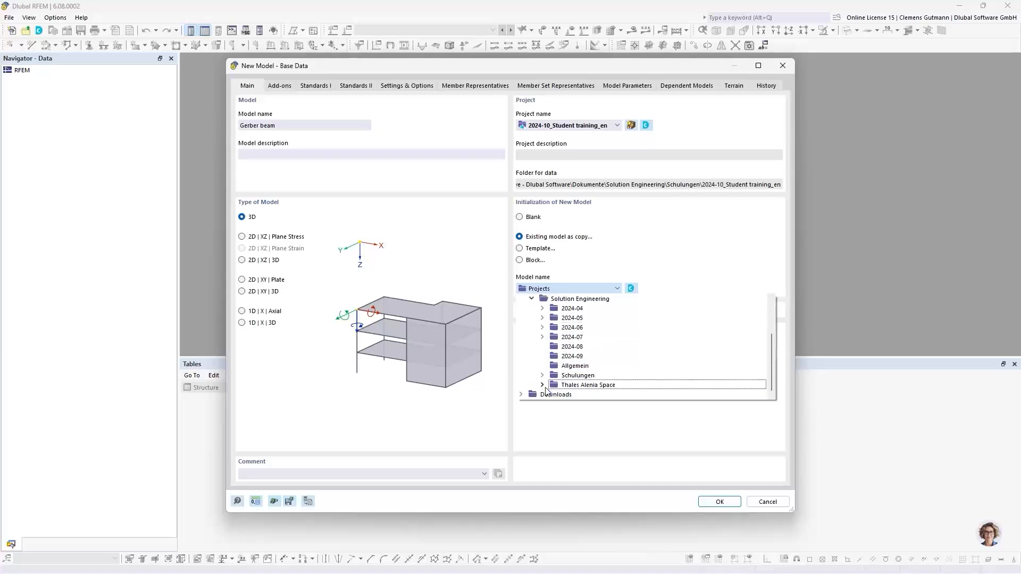
click(542, 375)
scroll(551, 372, down, 1)
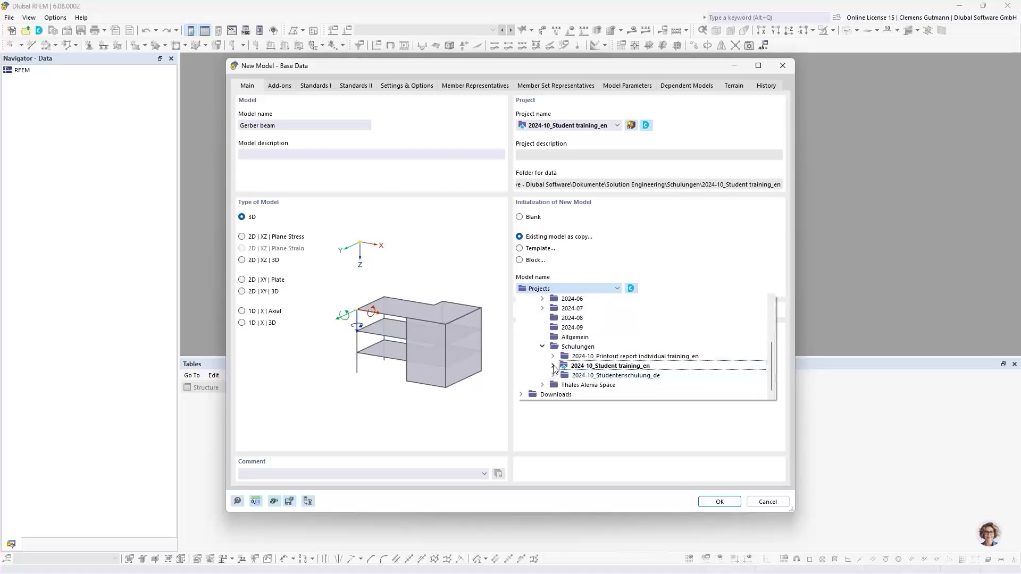
click(553, 366)
scroll(556, 368, down, 1)
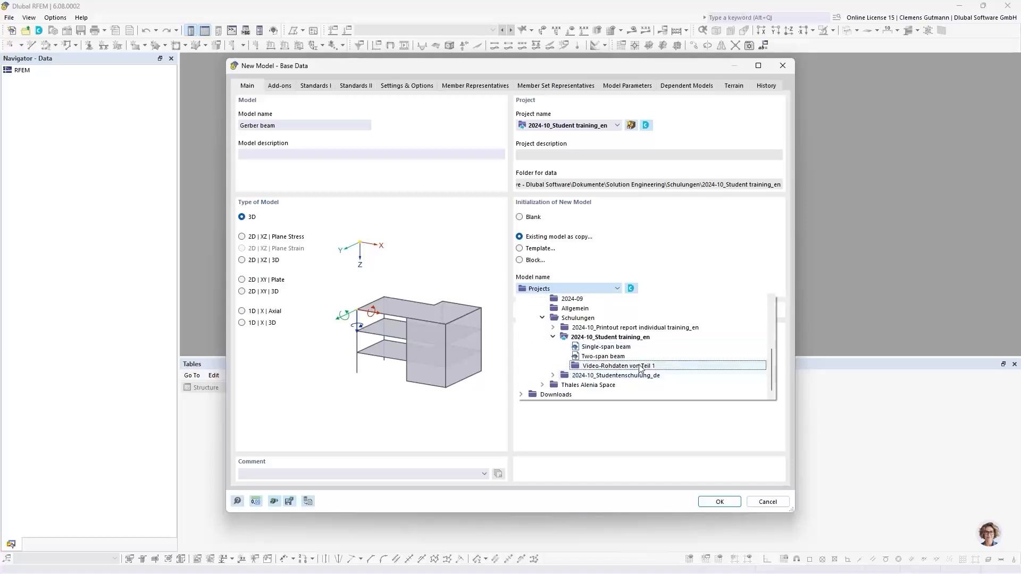
click(597, 357)
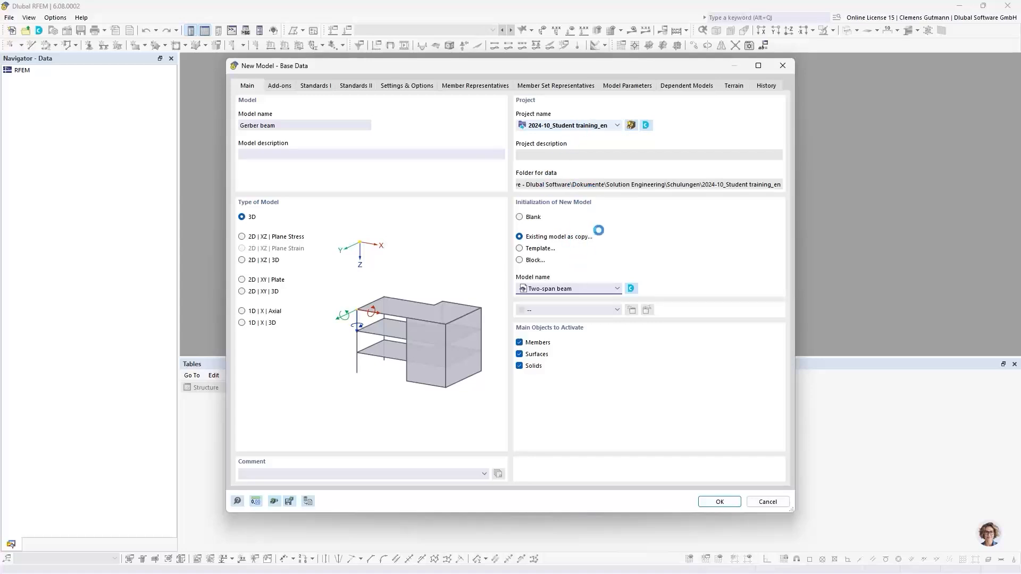
Review the available projects and source models, and cancel the new model's base data.
click(617, 125)
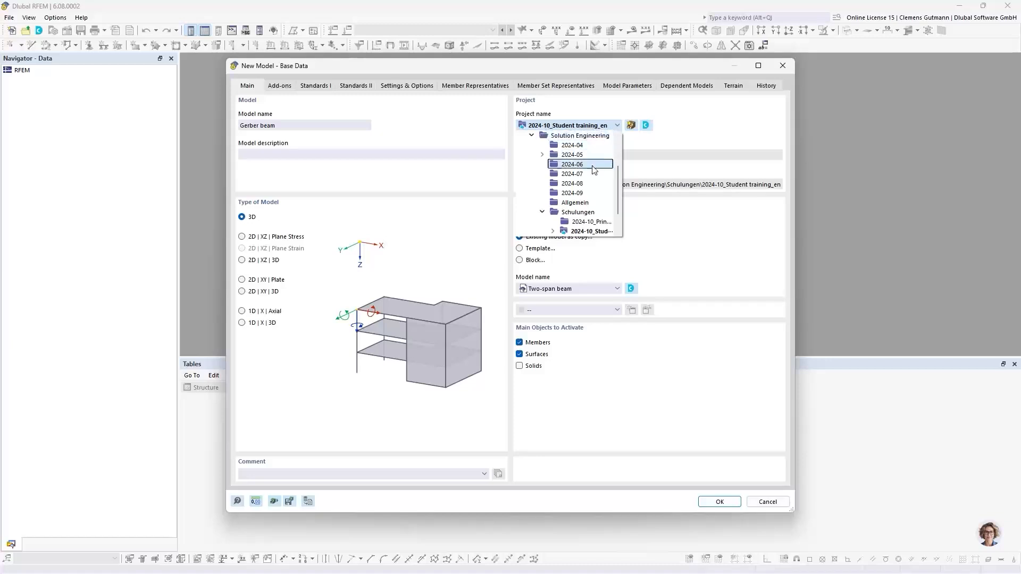
click(552, 125)
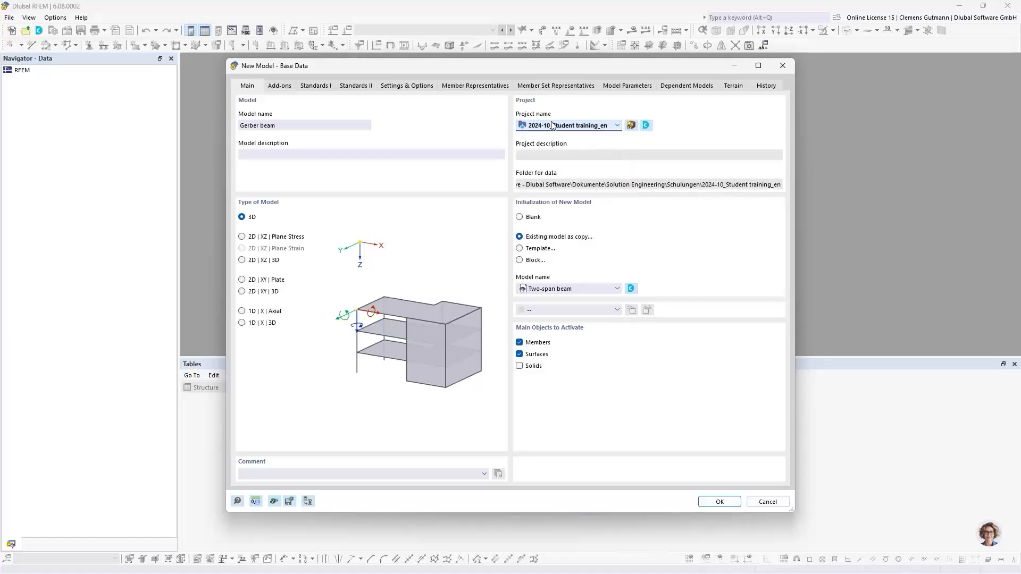
click(599, 291)
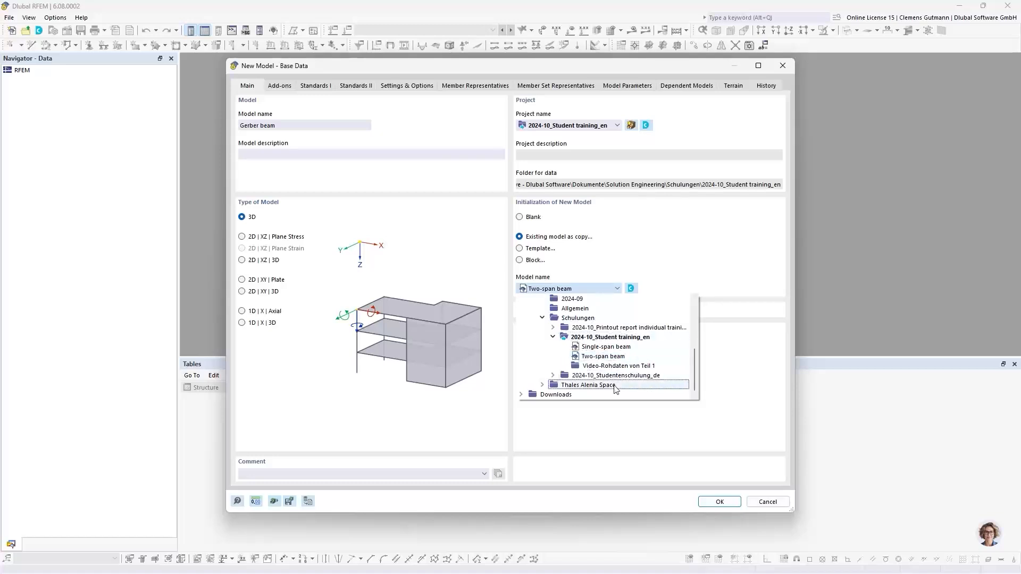
click(675, 264)
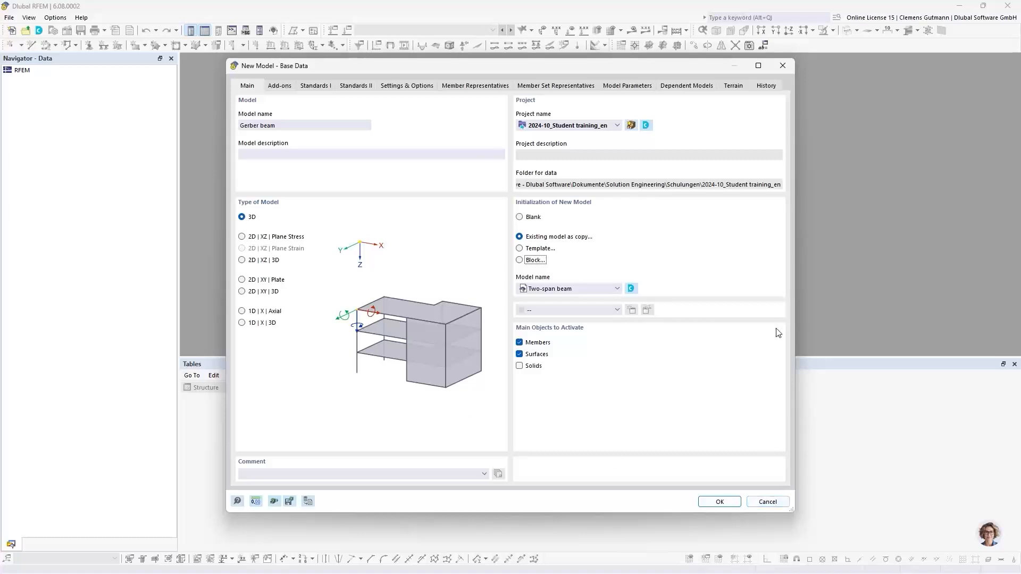
click(763, 502)
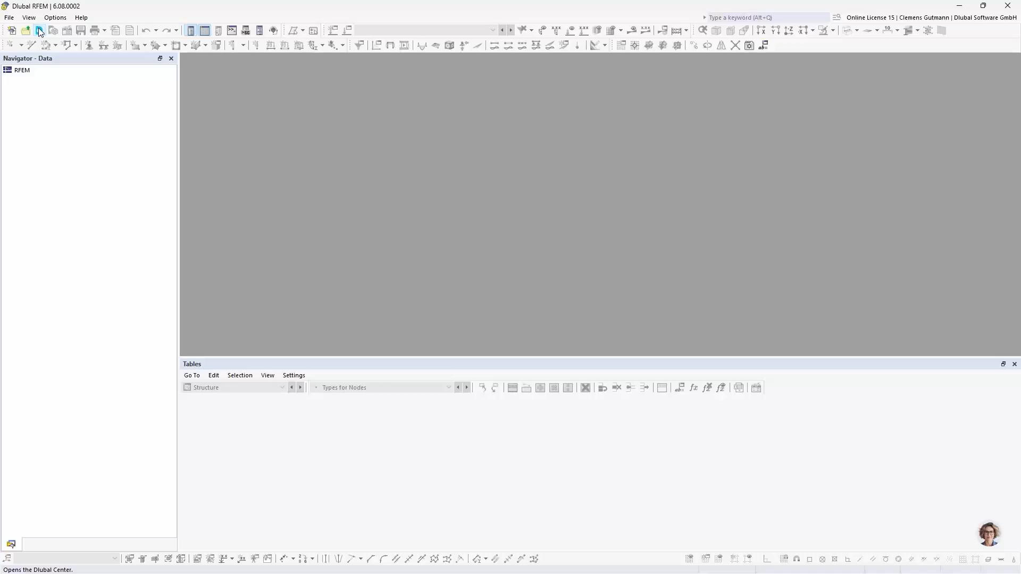
Open the Dlubal Center and move its window fully into view.
click(40, 32)
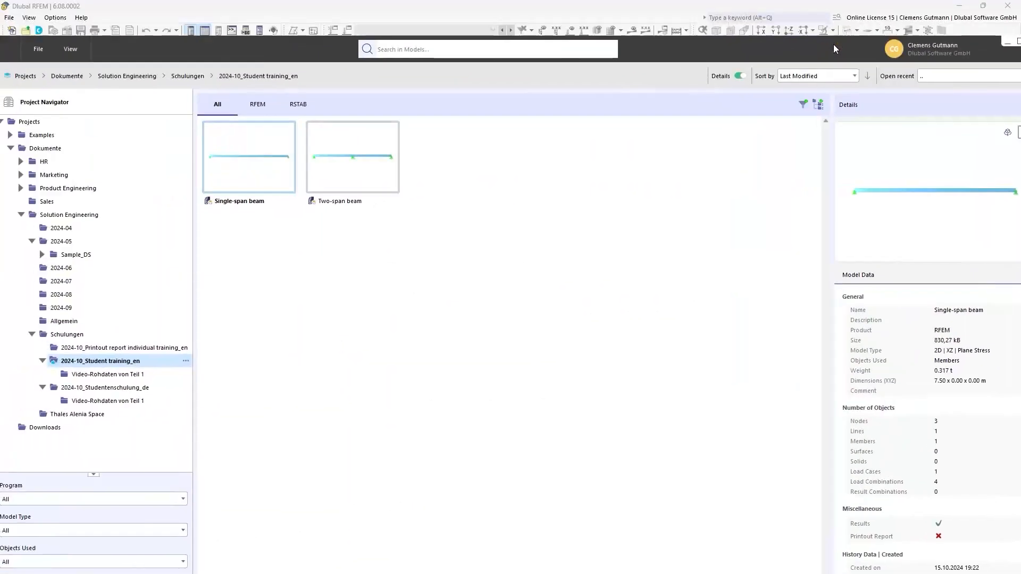
double_click(819, 49)
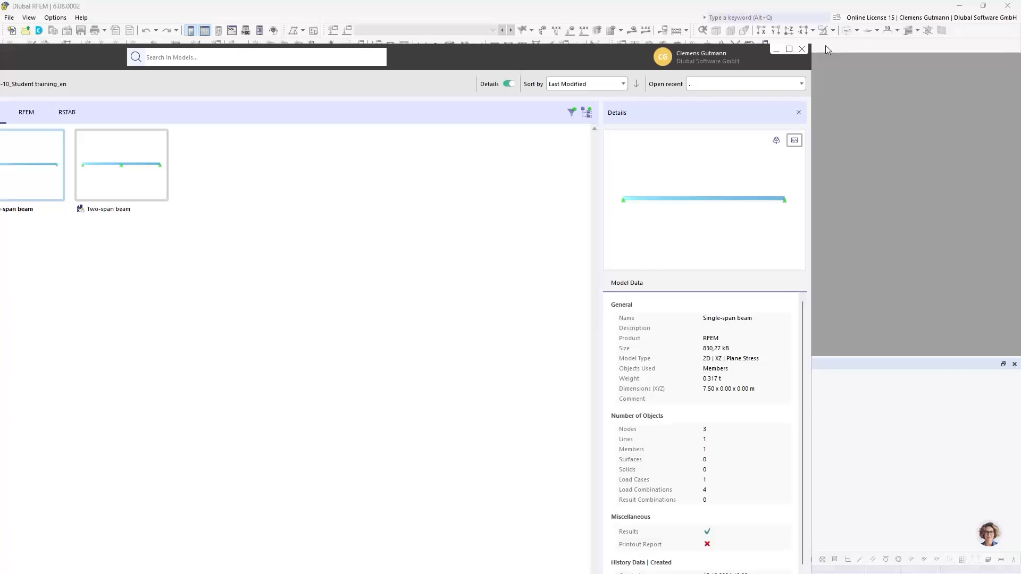
drag(811, 46, 576, 211)
drag(333, 227, 504, 203)
drag(439, 222, 695, 59)
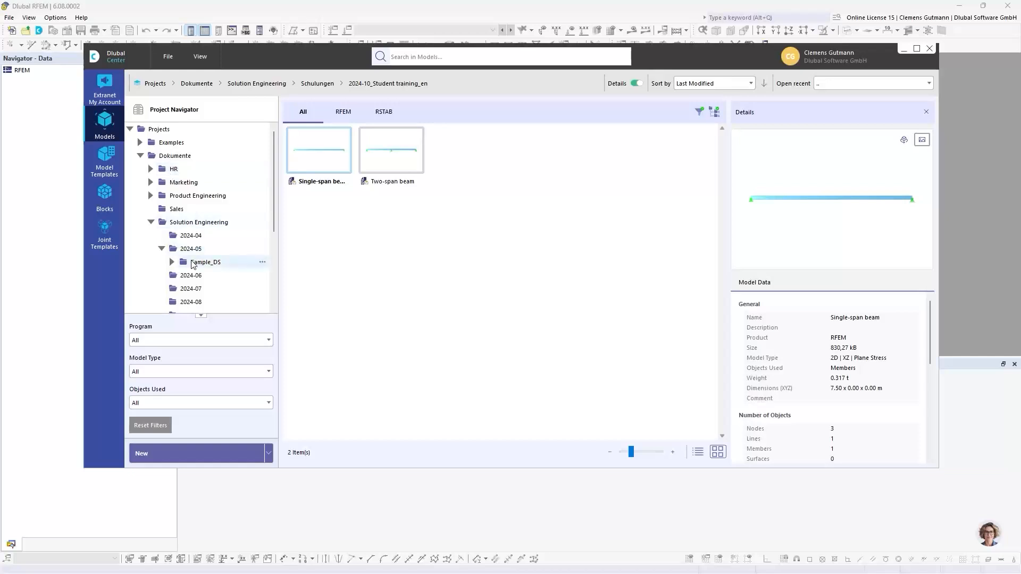
Examine the project folder tree in the Dlubal Center, widening the project navigator to read the full folder names.
scroll(193, 264, down, 3)
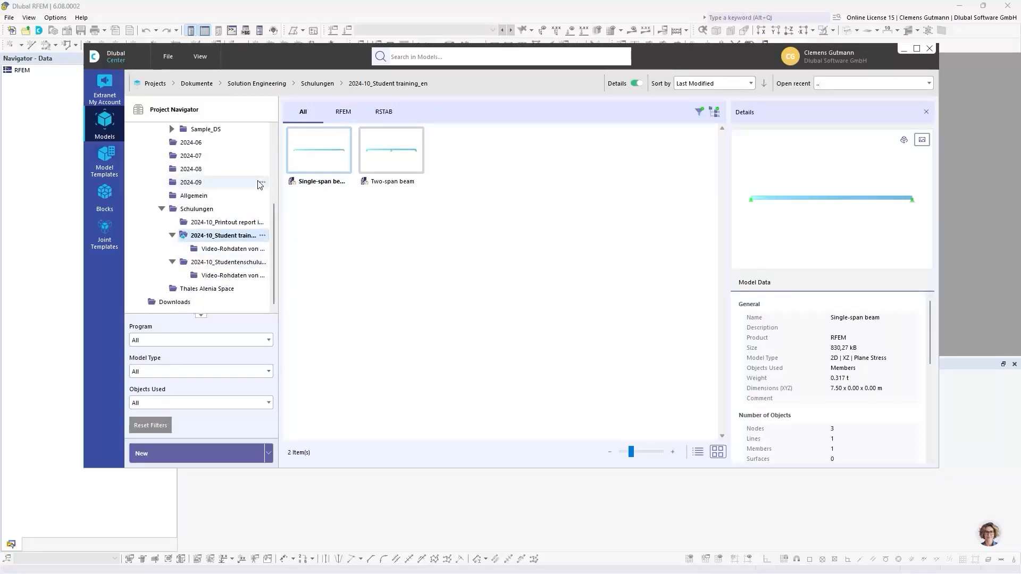
scroll(161, 138, up, 3)
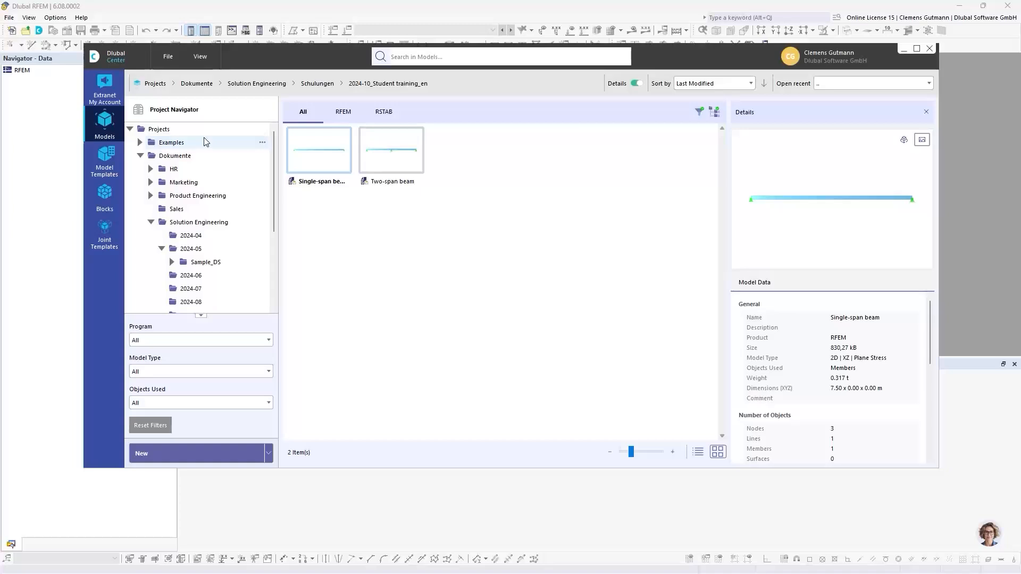
scroll(191, 223, down, 3)
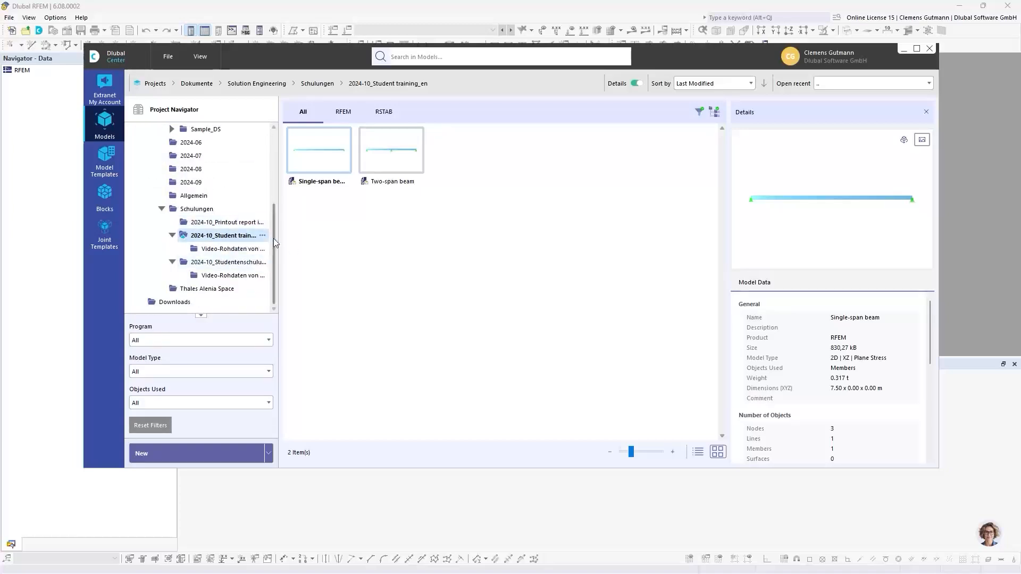
drag(278, 232, 344, 232)
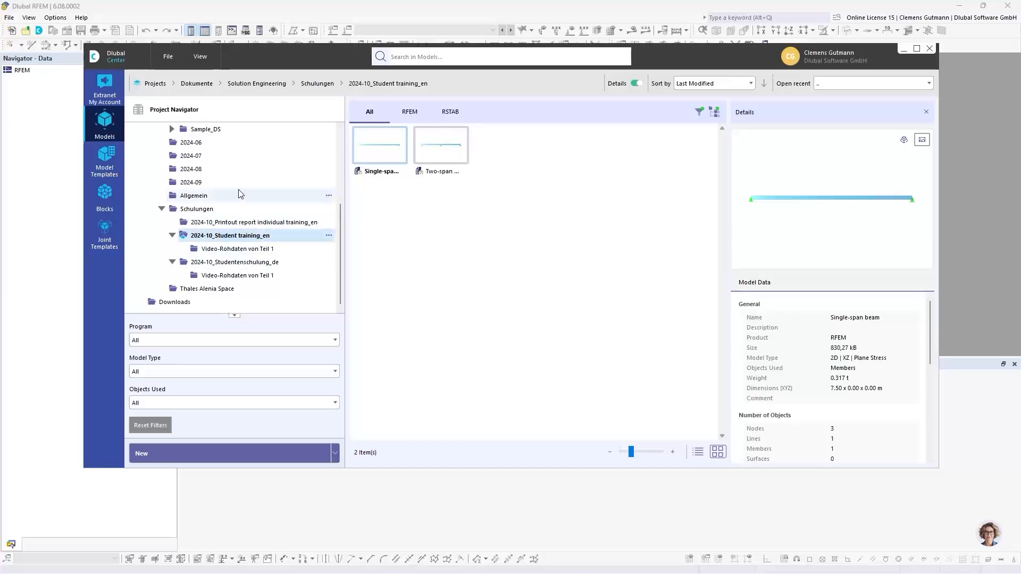
scroll(213, 186, up, 3)
scroll(201, 232, down, 3)
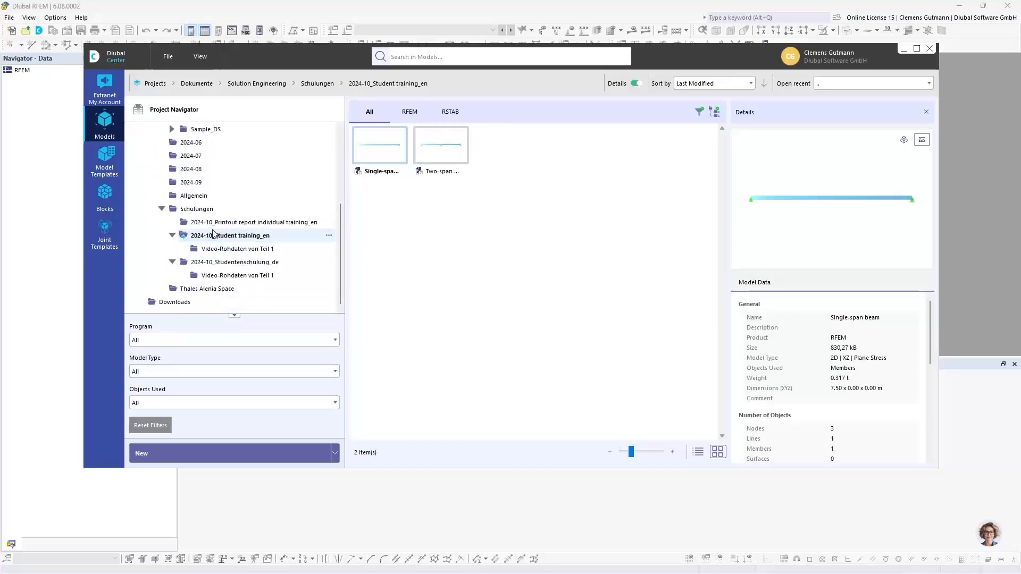
scroll(201, 232, up, 5)
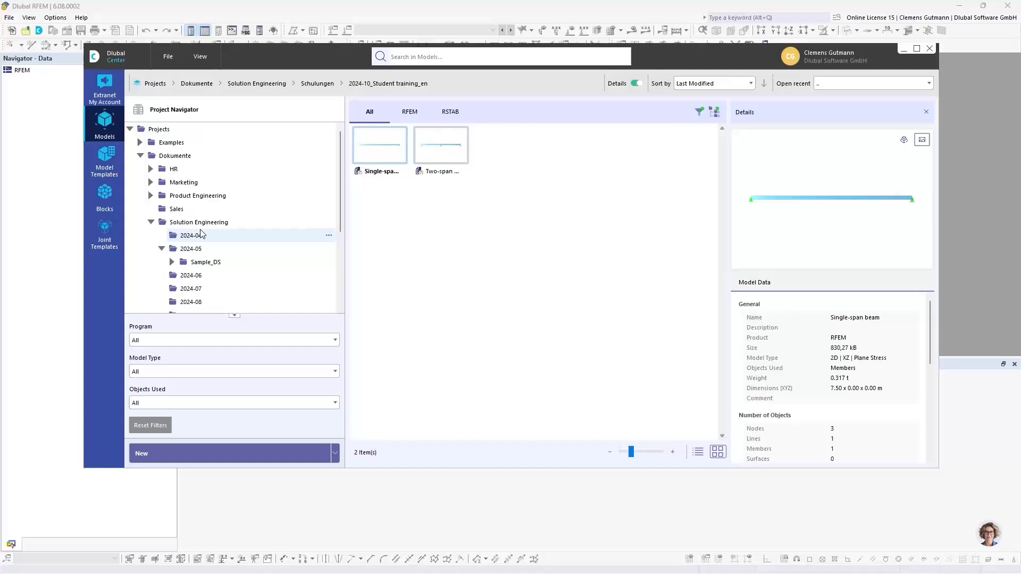
Start connecting a folder as a project under Projects, and cancel the directory selection.
right_click(160, 133)
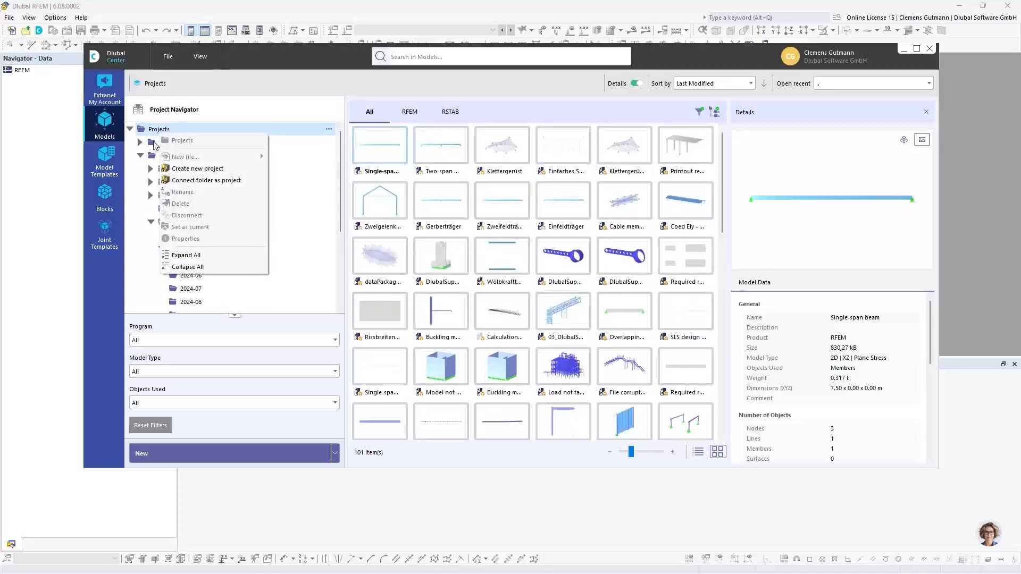
click(210, 182)
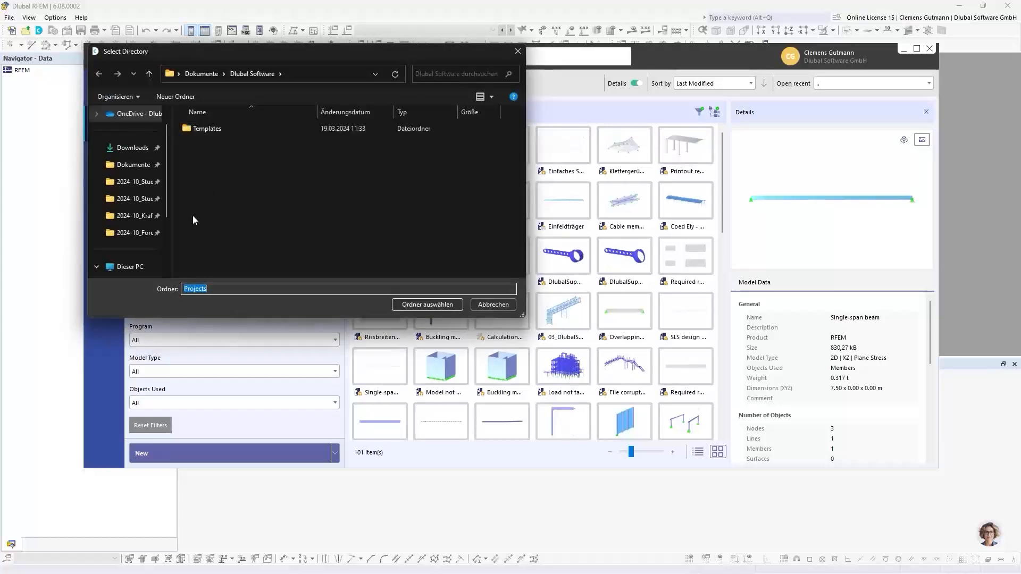
scroll(168, 180, up, 2)
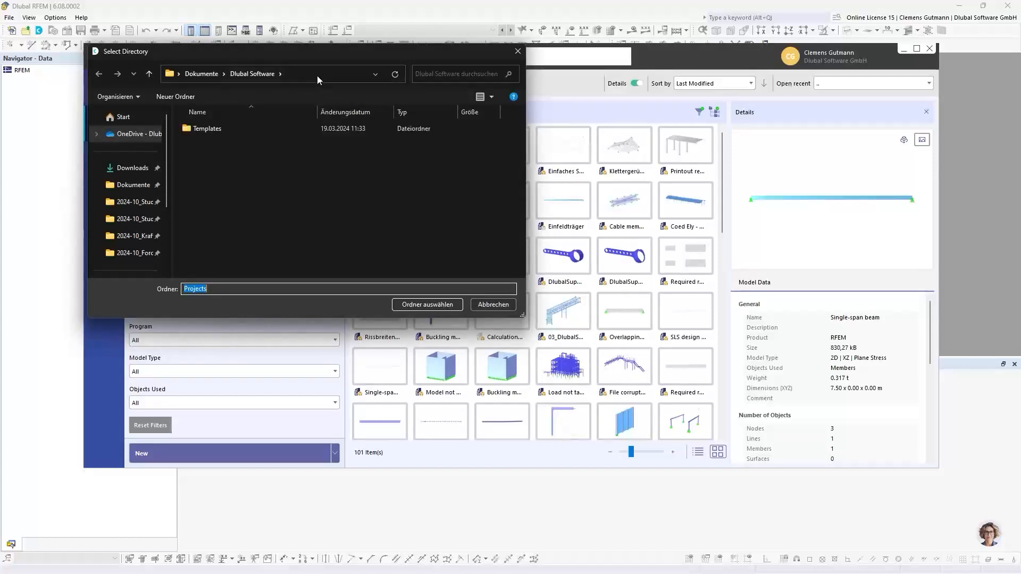
drag(368, 50, 397, 88)
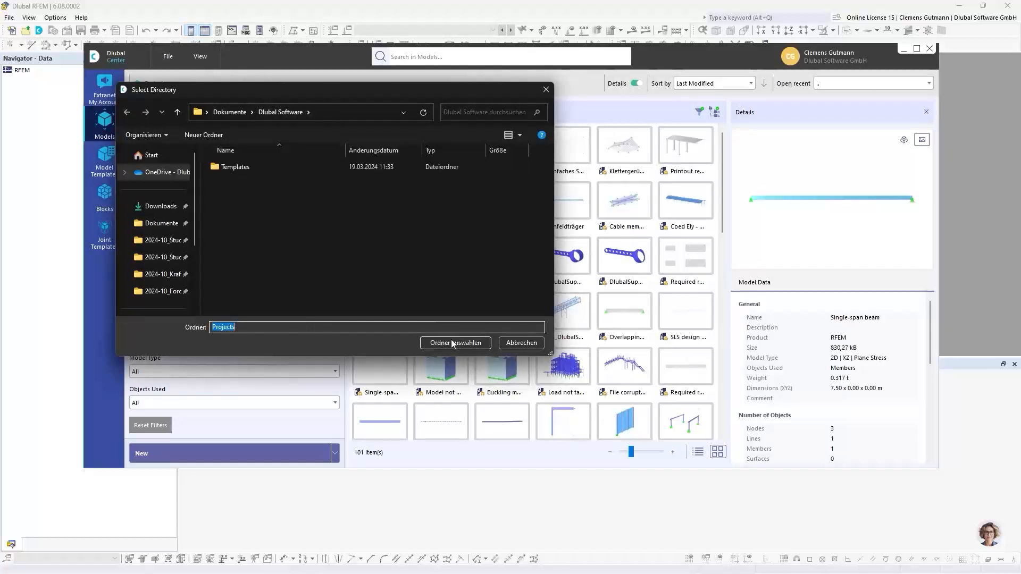
click(524, 342)
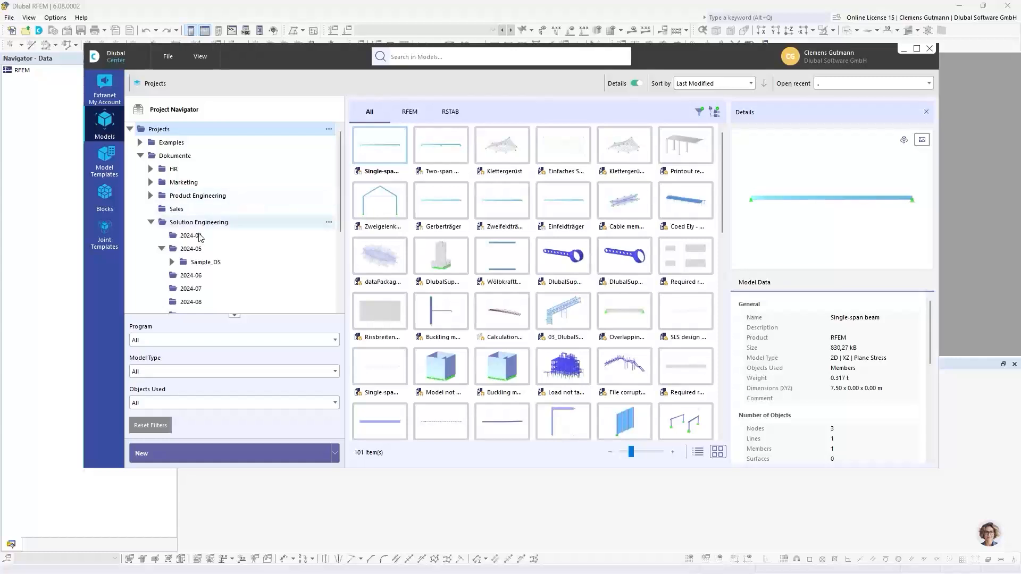
Look over the project folders once more and close the Dlubal Center.
scroll(199, 238, down, 1)
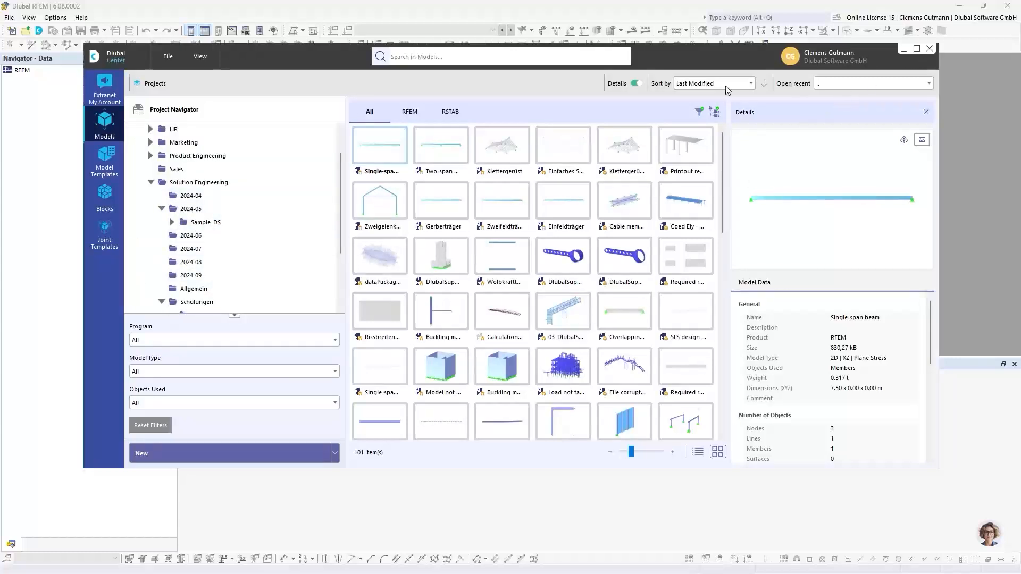
scroll(256, 155, up, 1)
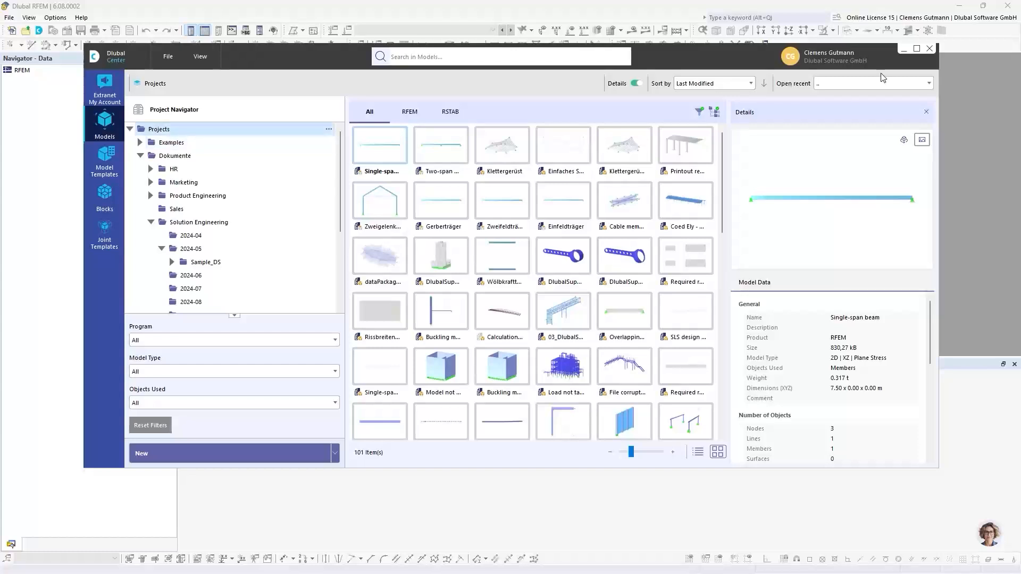
click(929, 49)
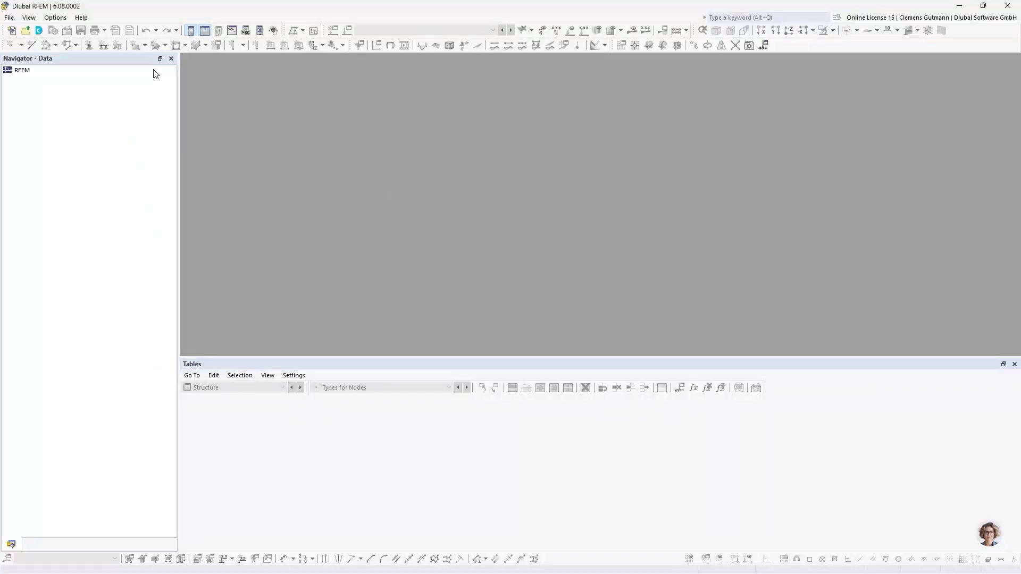
Create a new model and name it "Gerber beam".
click(10, 17)
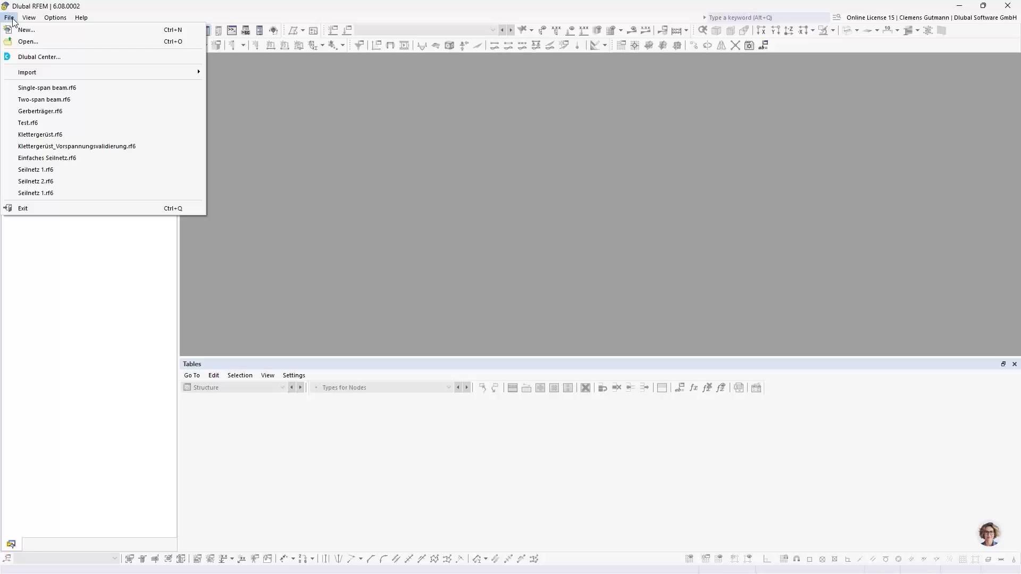
click(26, 30)
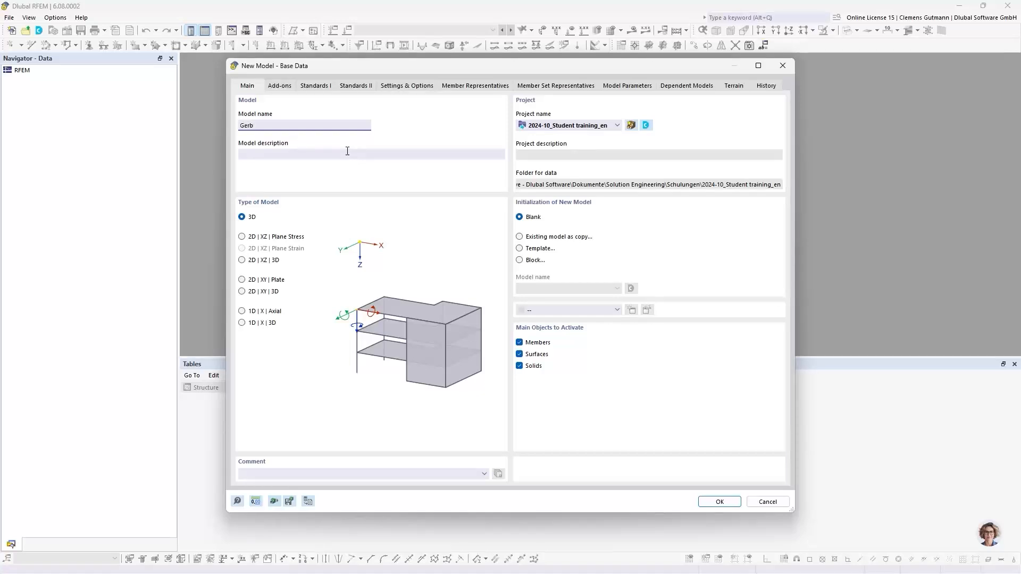
text(beam)
click(347, 154)
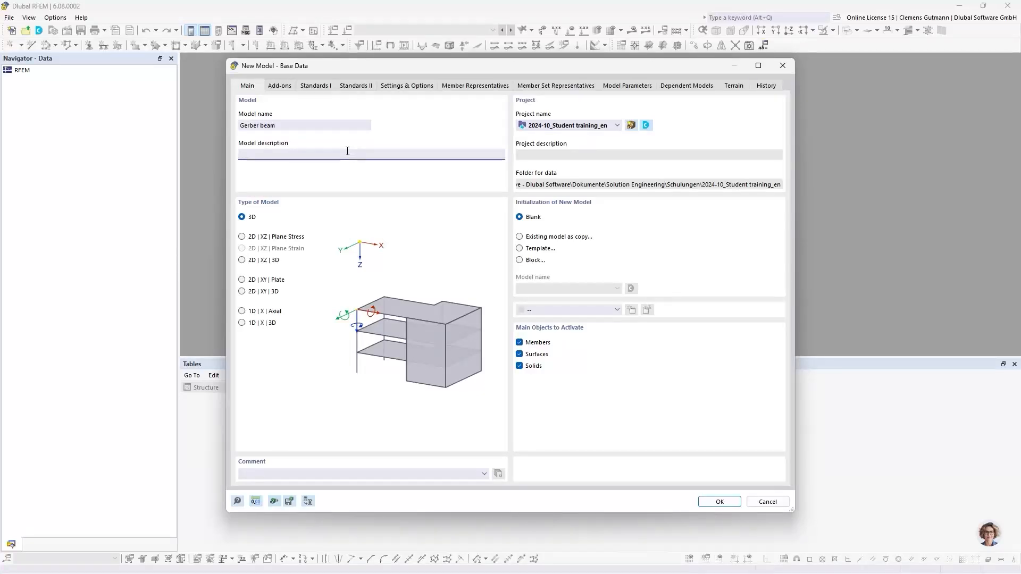
Initialize the new model as a copy of the existing Two-span beam model from the 2024-10_Student training_en project.
click(544, 239)
click(596, 288)
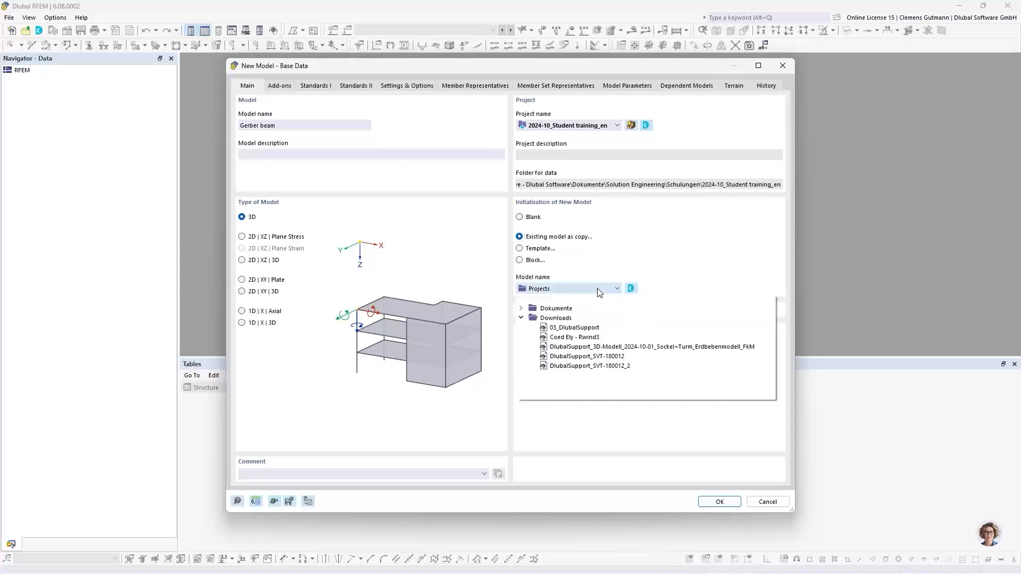
click(521, 308)
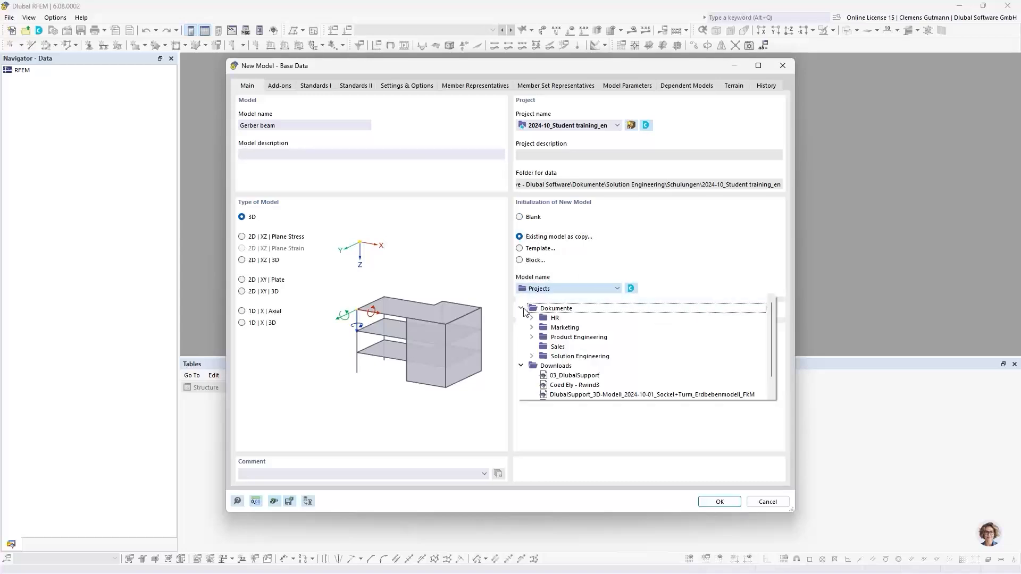
click(531, 356)
scroll(542, 366, down, 2)
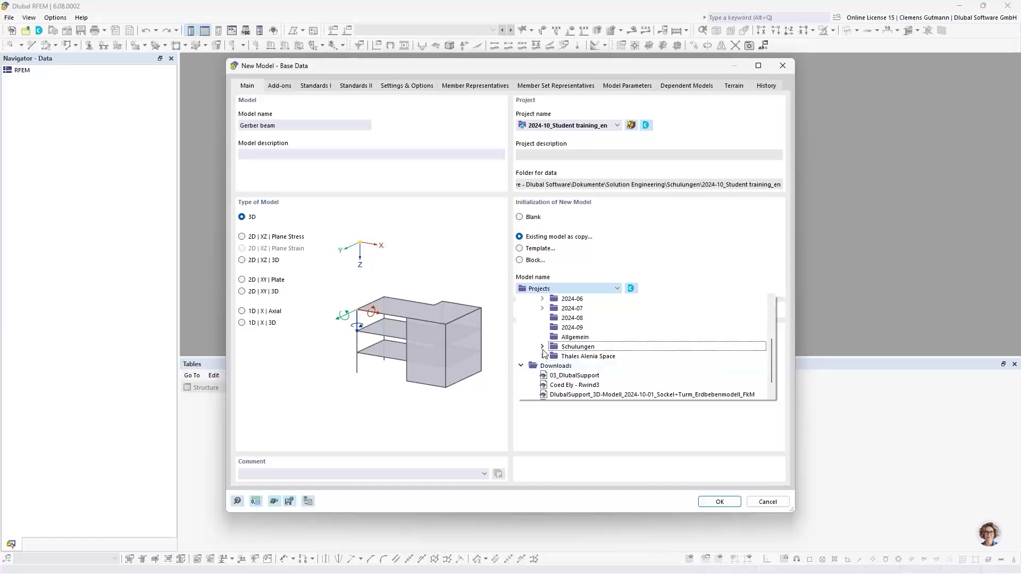
click(541, 347)
click(553, 366)
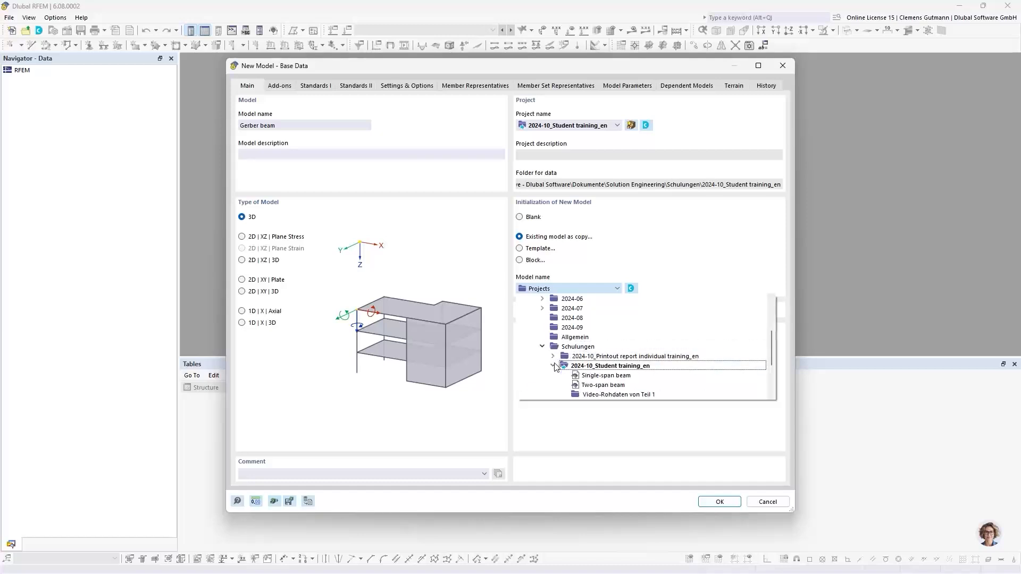
click(617, 385)
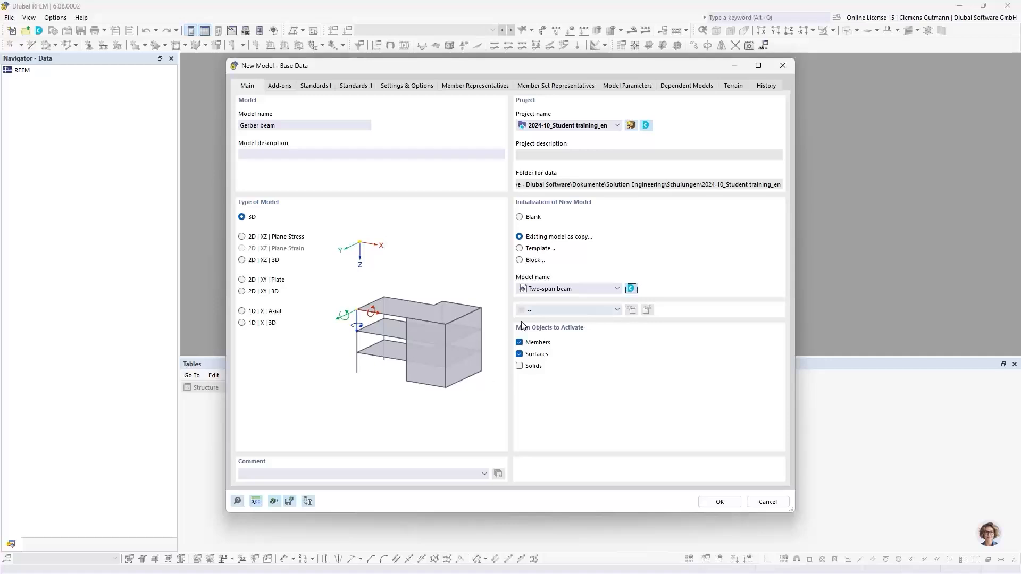
Set the model type to 2D | XZ | Plane Stress and create the Gerber beam model.
click(240, 237)
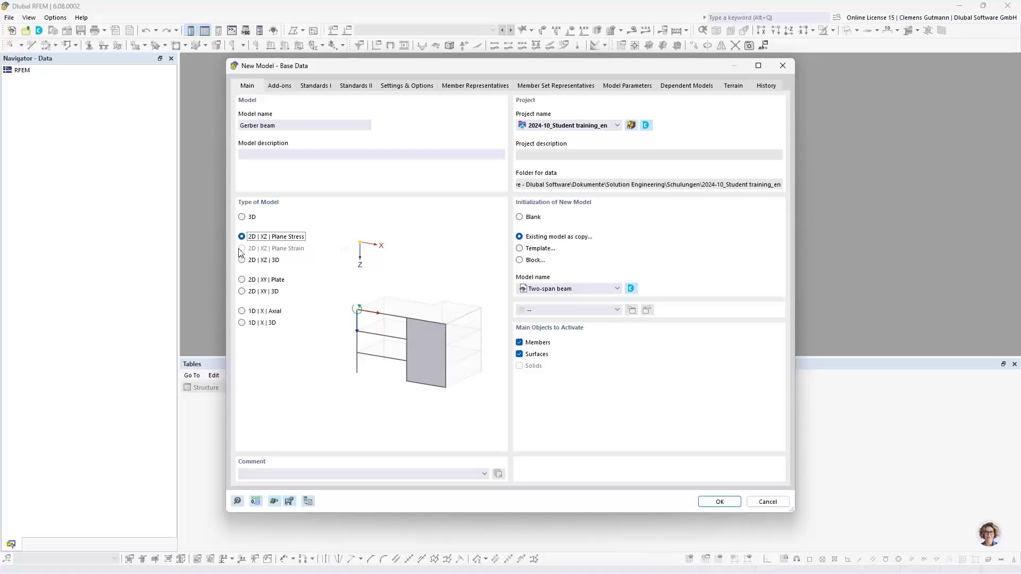
click(718, 503)
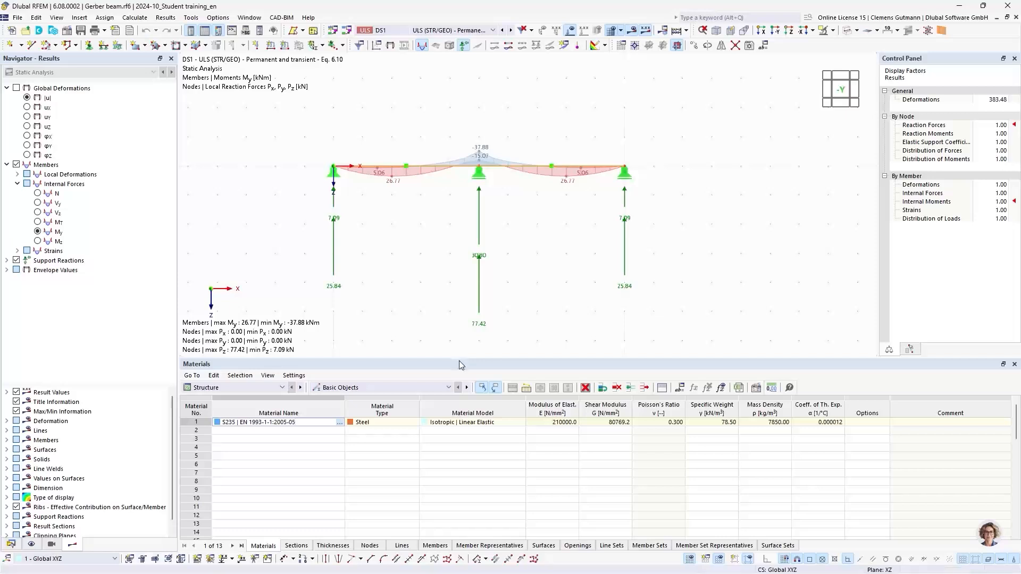
Shrink the tables area to enlarge the graphics, show the model data in the navigator, and hide the calculation results.
drag(459, 357, 460, 439)
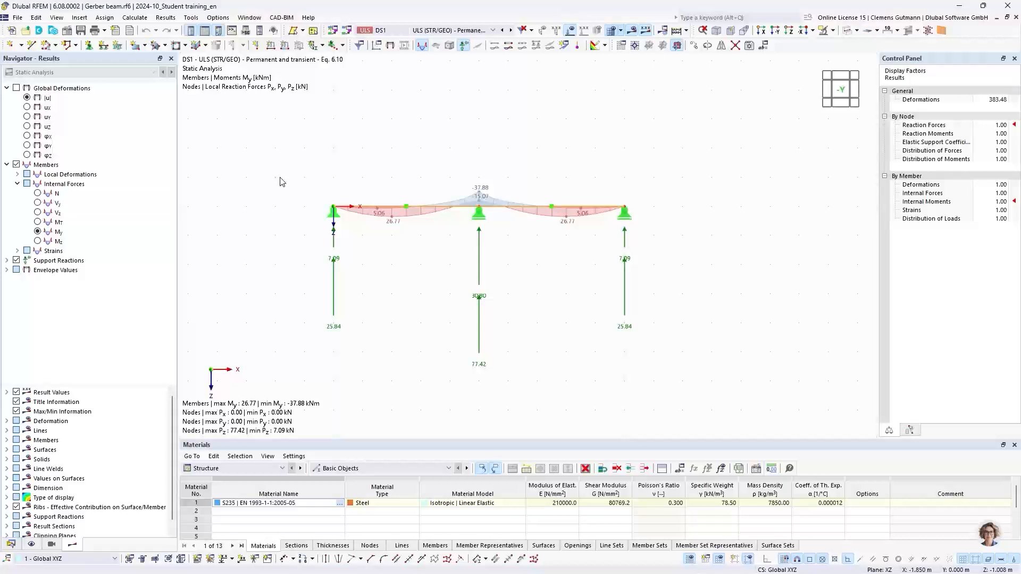
click(10, 544)
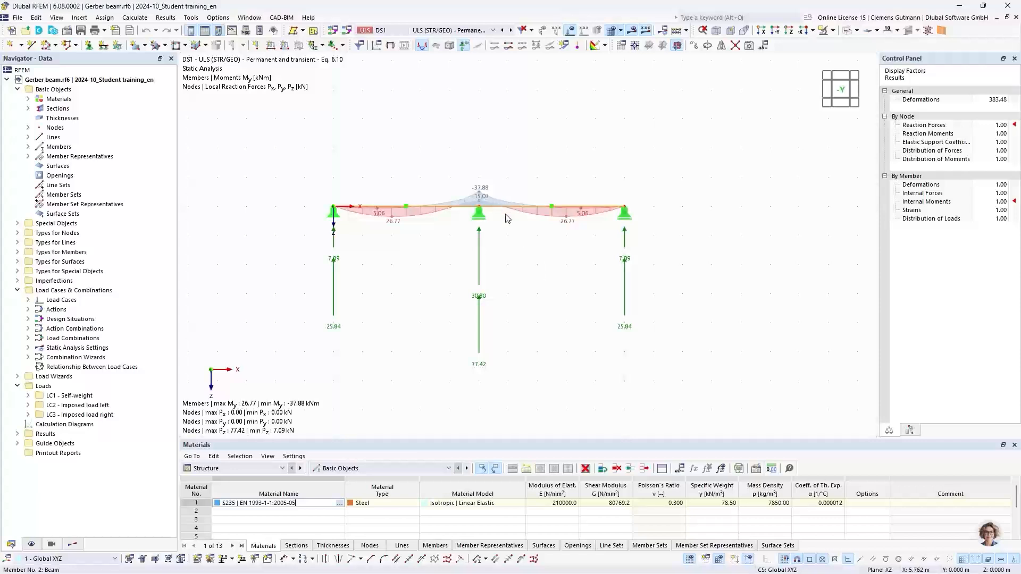
scroll(507, 212, up, 2)
click(631, 31)
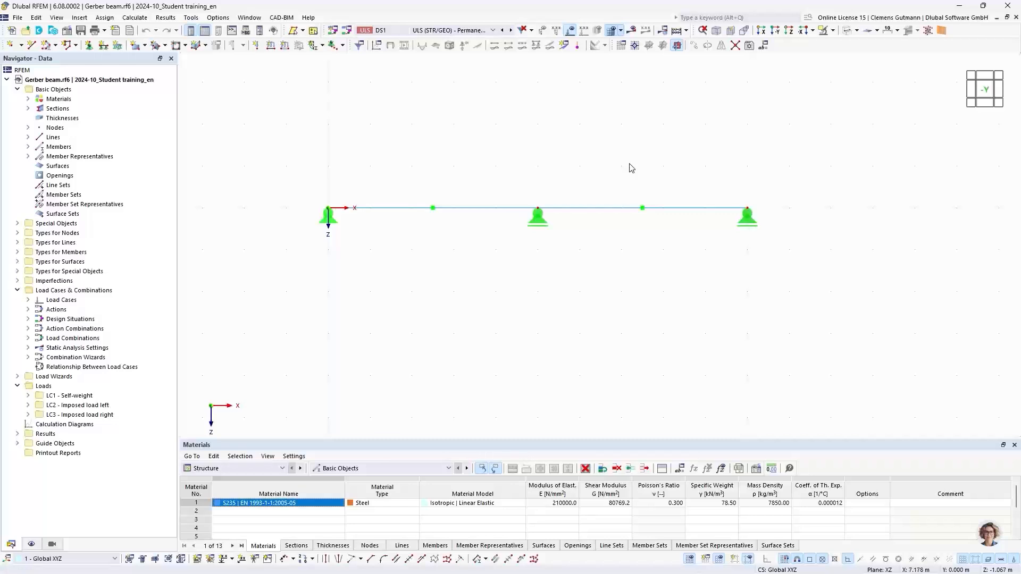
middle_drag(631, 167, 615, 187)
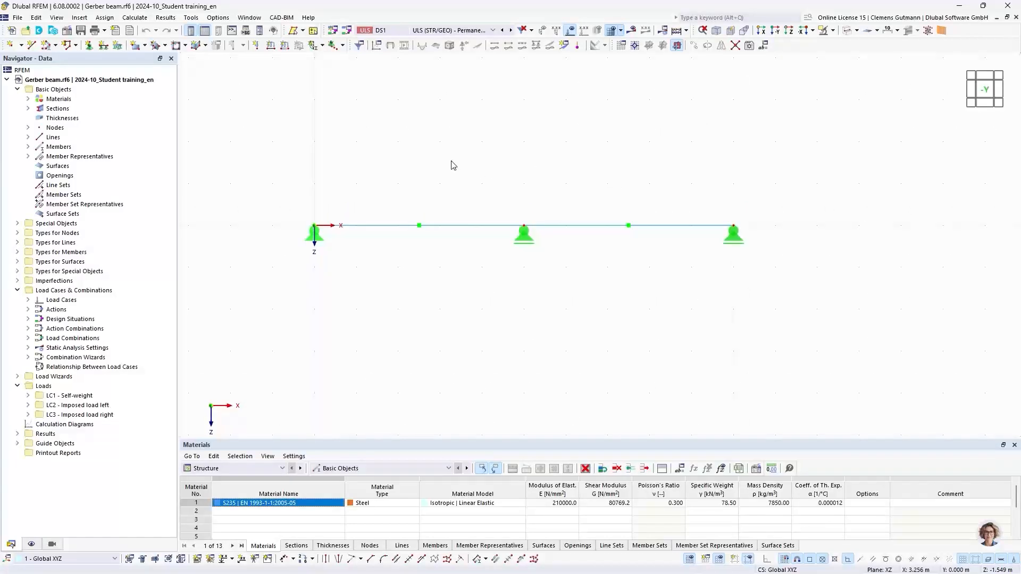
Open the global parameters and add a first parameter named FieldLength, keeping the Lengths unit group.
click(36, 18)
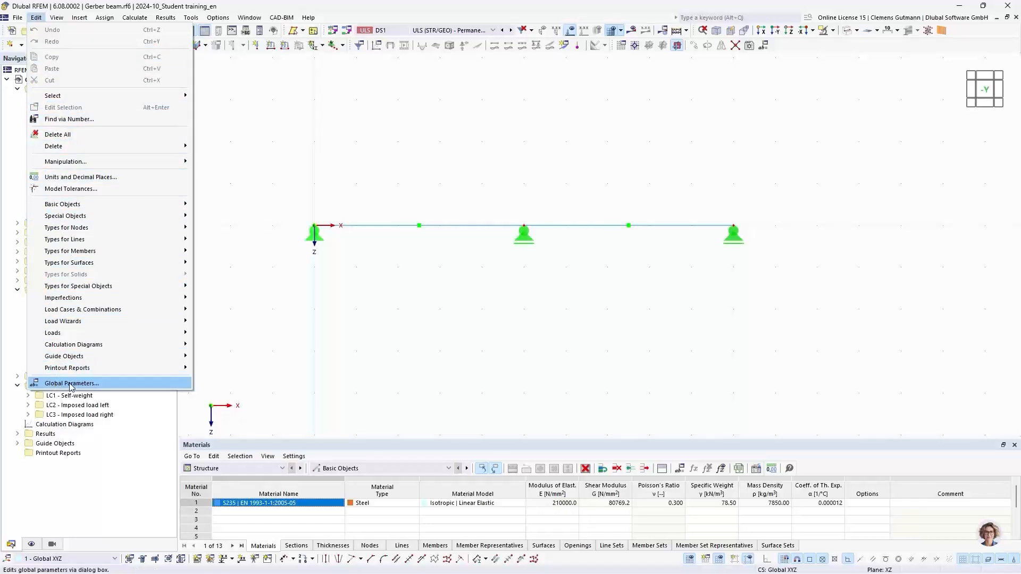
click(117, 387)
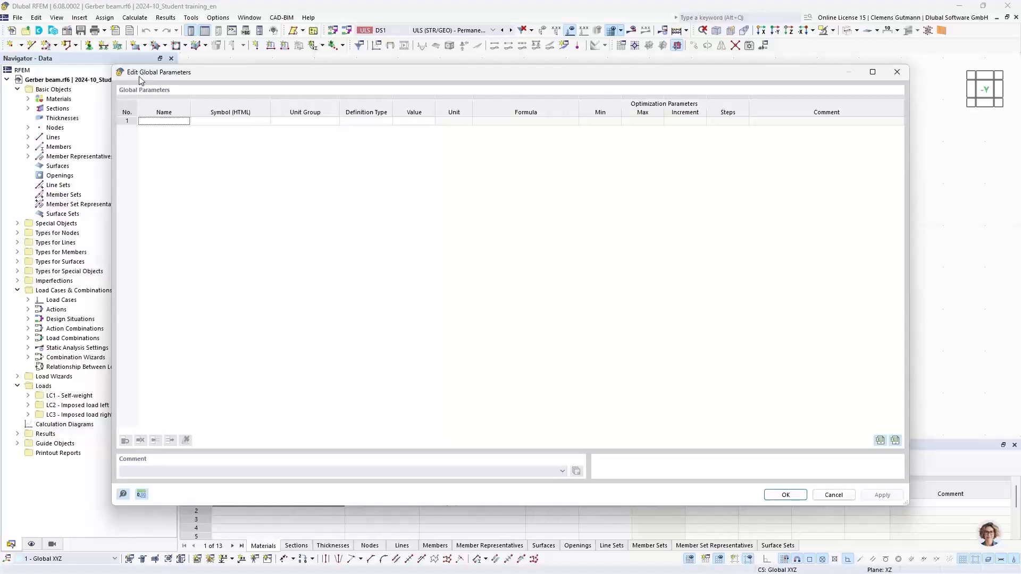
click(152, 122)
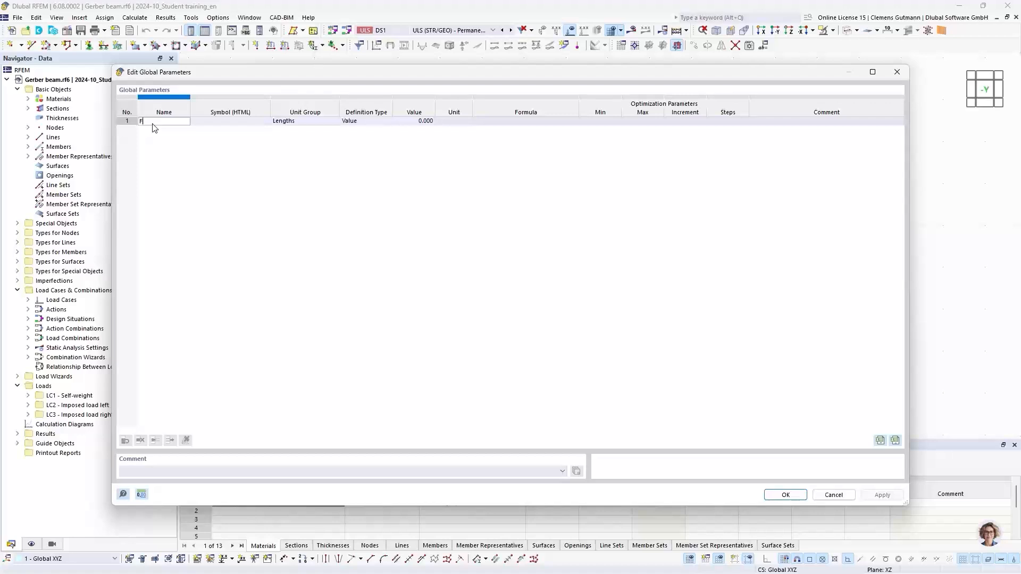
text(dLength)
key(BackSpace)
key(BackSpace)
key(BackSpace)
key(BackSpace)
key(BackSpace)
text(ength)
key(Tab)
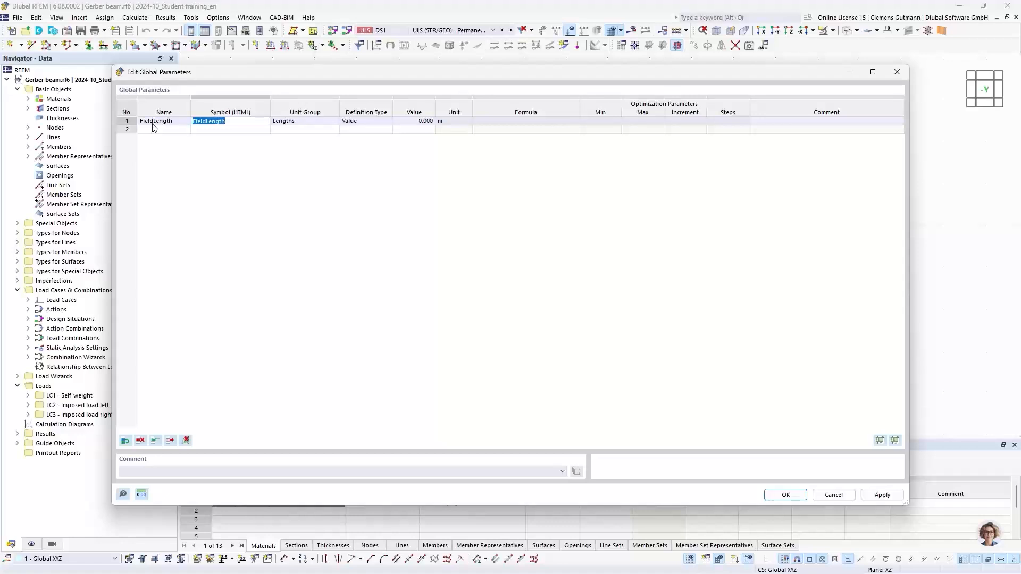
key(Tab)
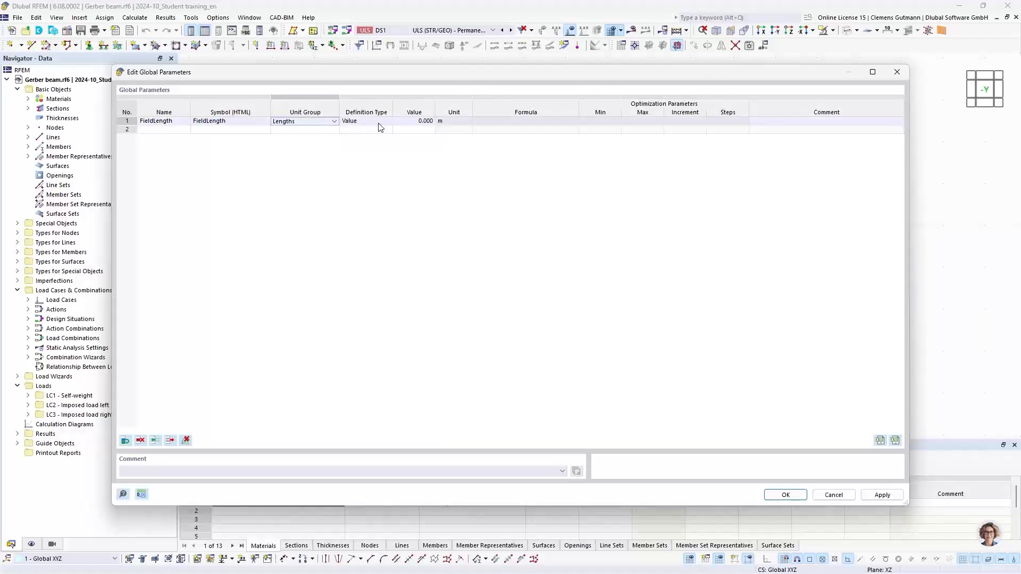
Set the value of the FieldLength parameter to 5 m.
click(431, 121)
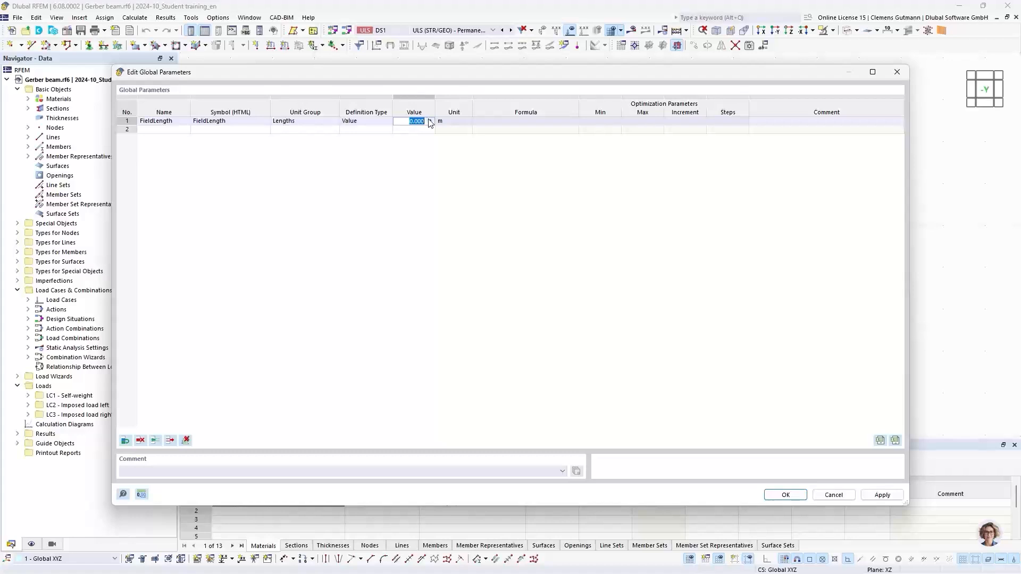
text(5)
key(Tab)
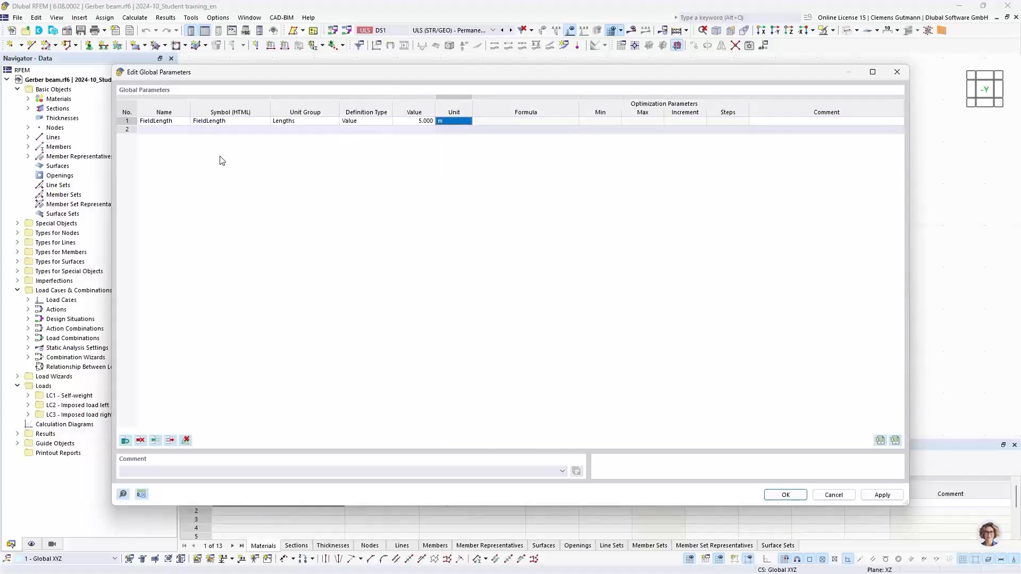
Add a second global parameter named GerberFactor.
click(174, 130)
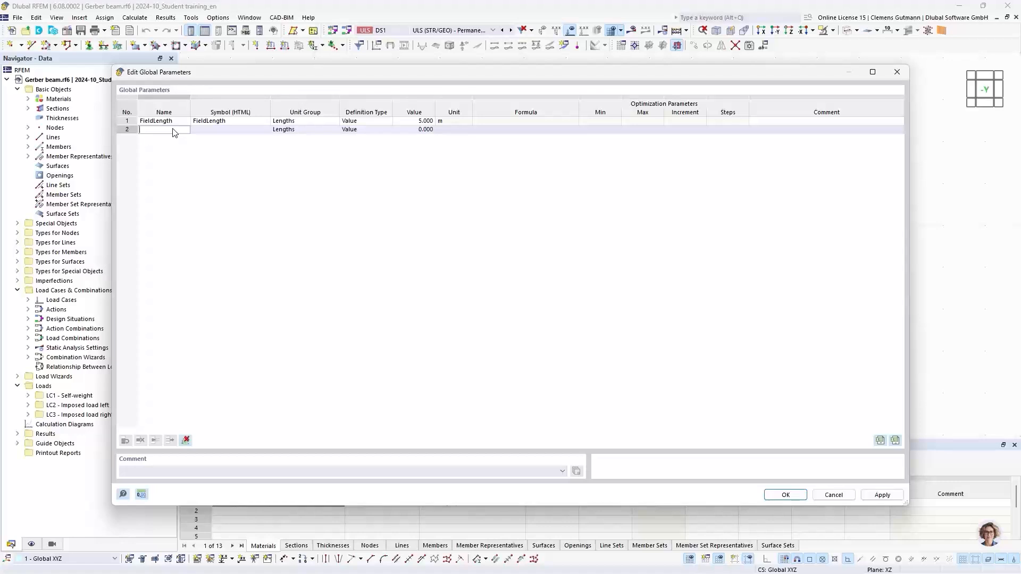
text(Gerberfac)
key(BackSpace)
key(BackSpace)
text(Fact)
key(Tab)
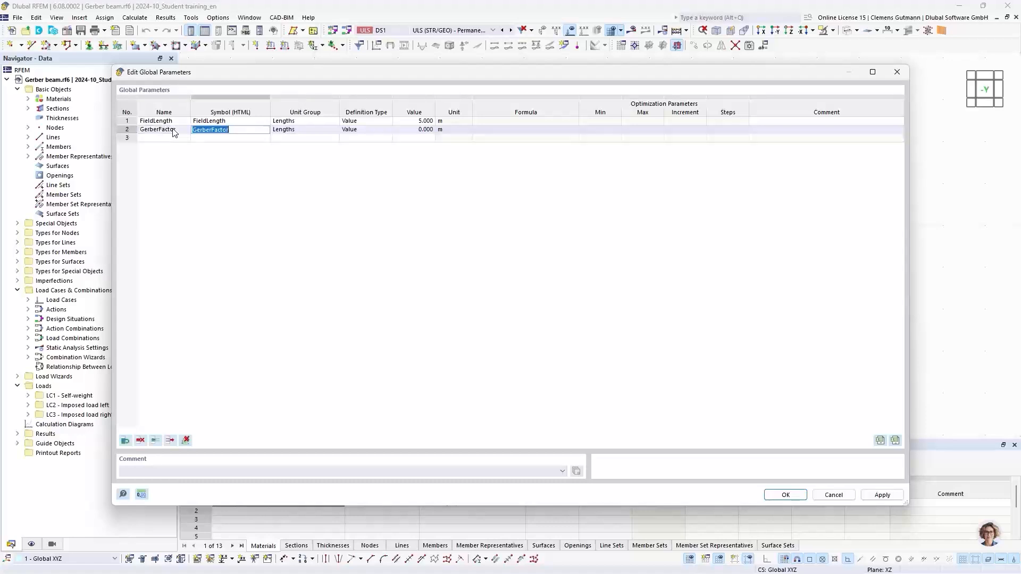
Assign the Float unit group to GerberFactor and set its value to 0.1716.
click(293, 131)
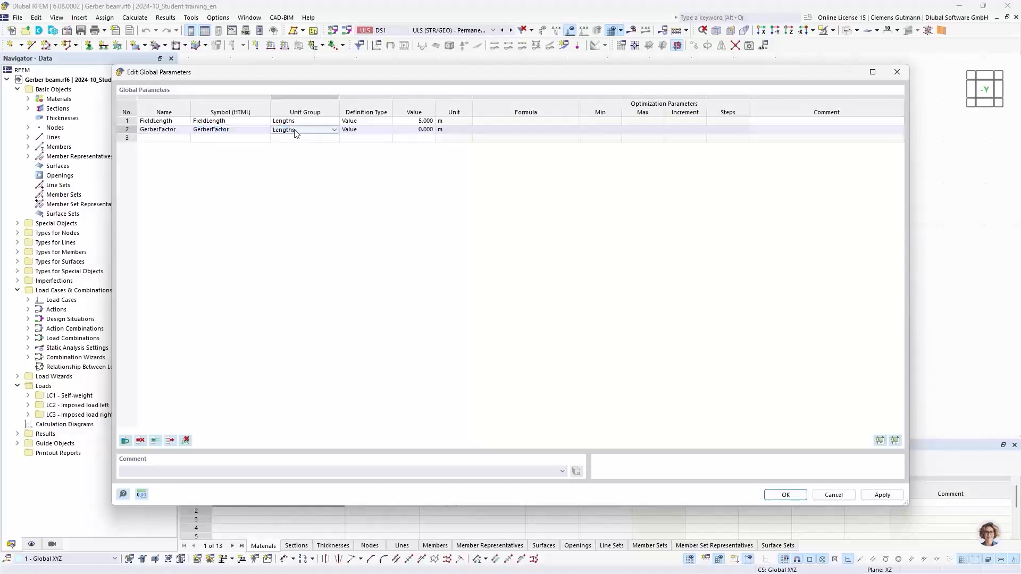
click(295, 131)
scroll(317, 262, down, 3)
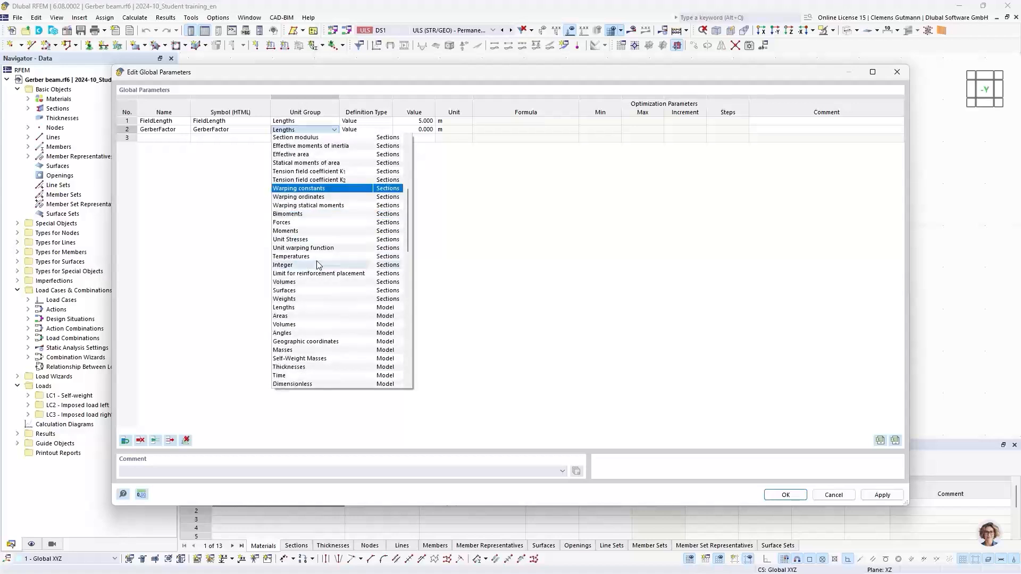
scroll(317, 264, down, 3)
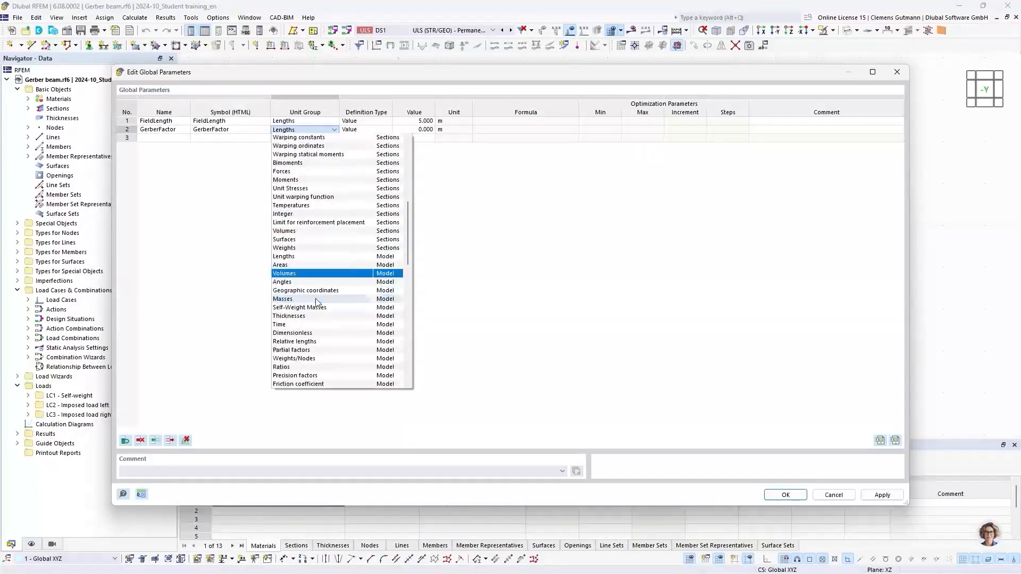
scroll(298, 314, down, 3)
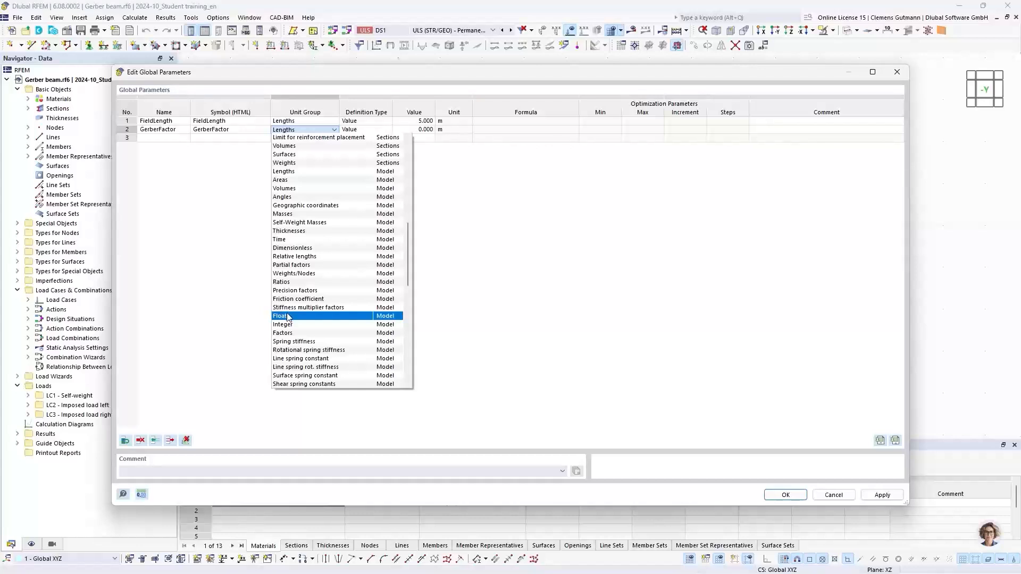
click(288, 316)
click(416, 130)
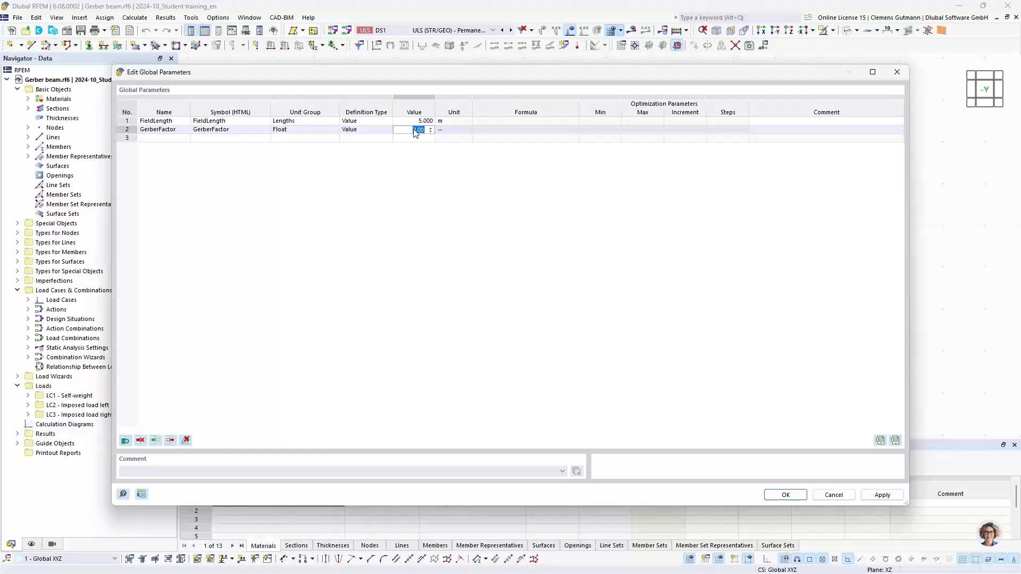
text(0,1716)
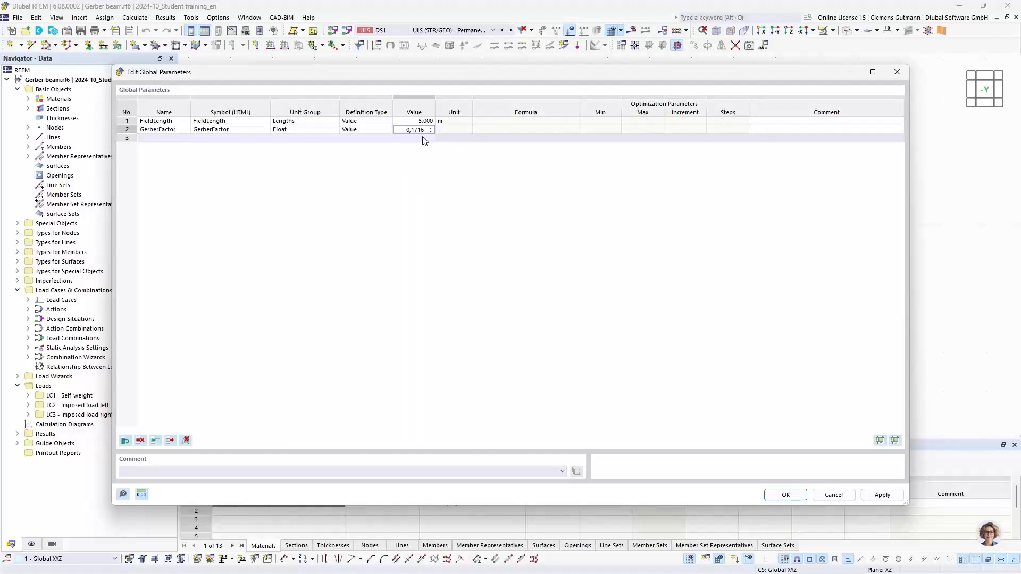
click(420, 138)
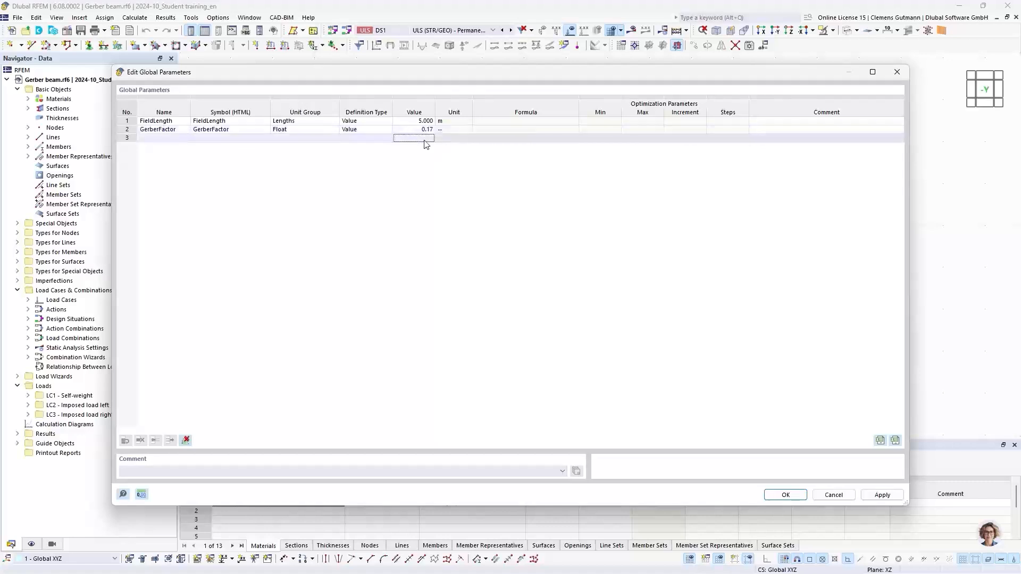
Set the model's Float values to 4 decimal places and save the global parameters.
click(141, 494)
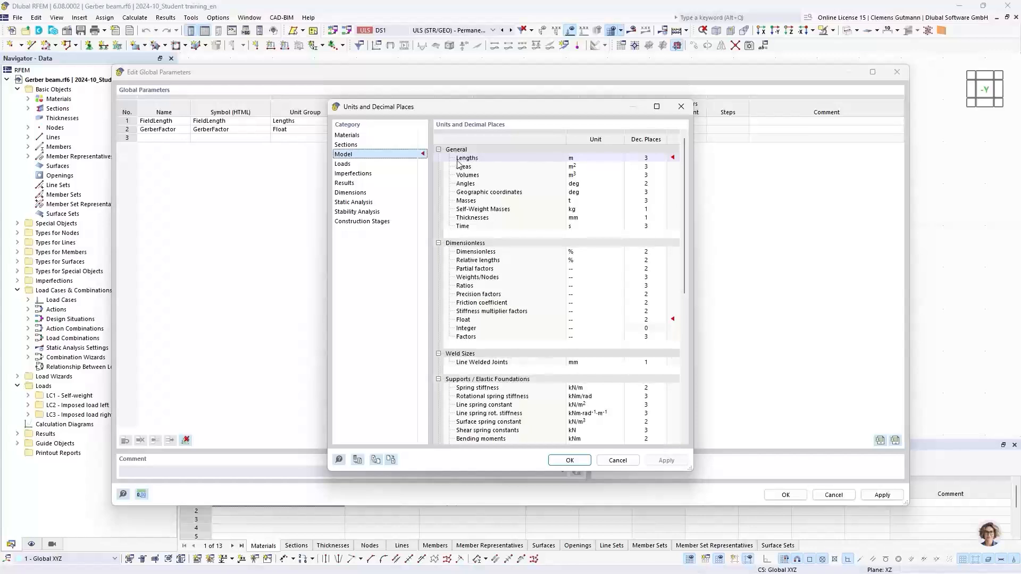
drag(490, 112, 474, 149)
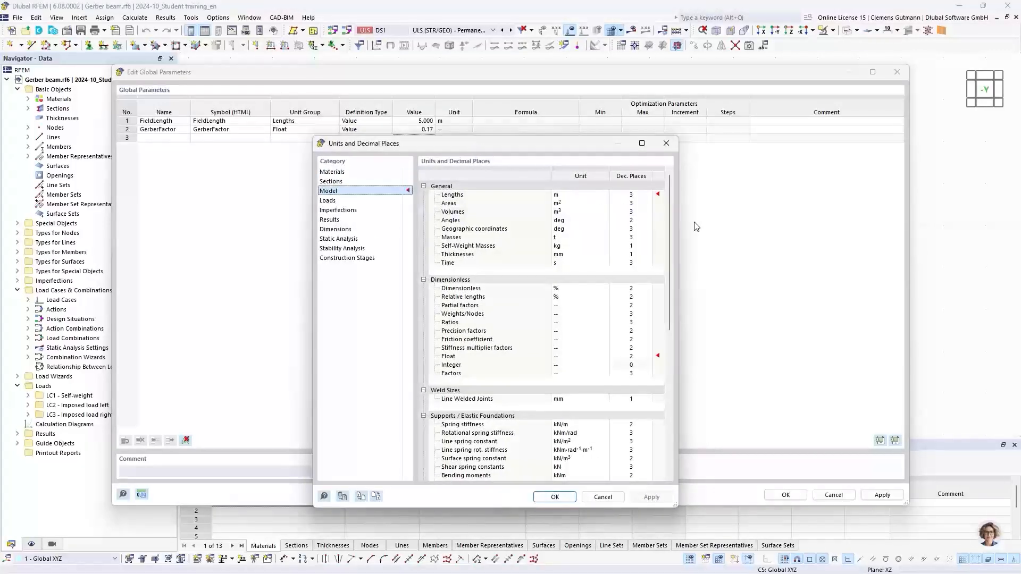
click(632, 357)
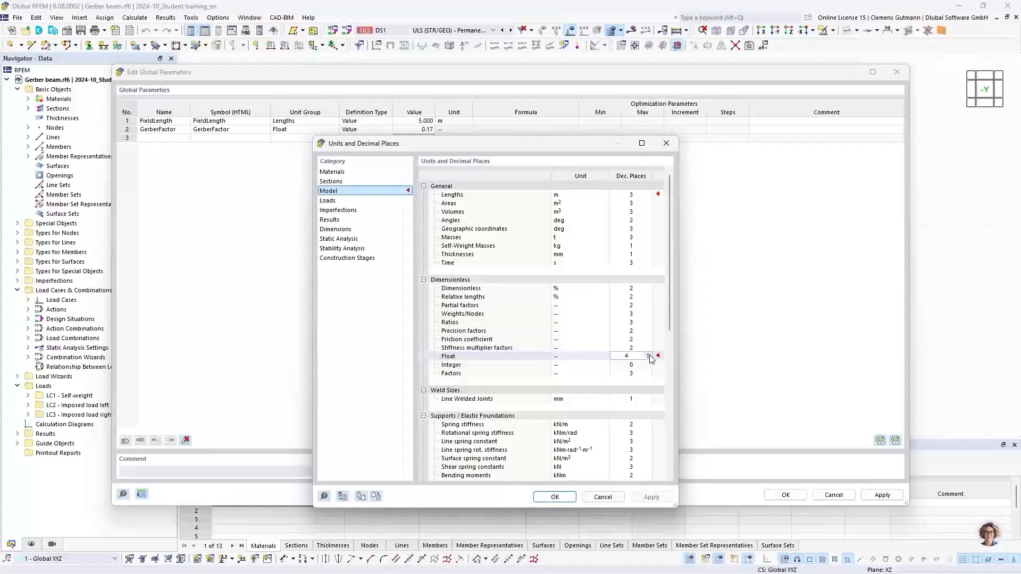
click(564, 498)
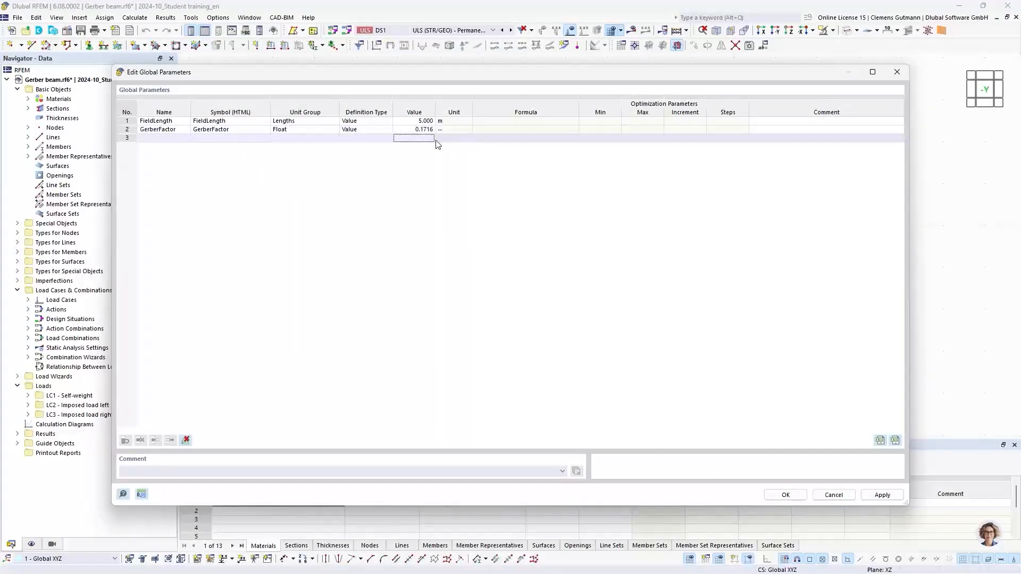
click(786, 495)
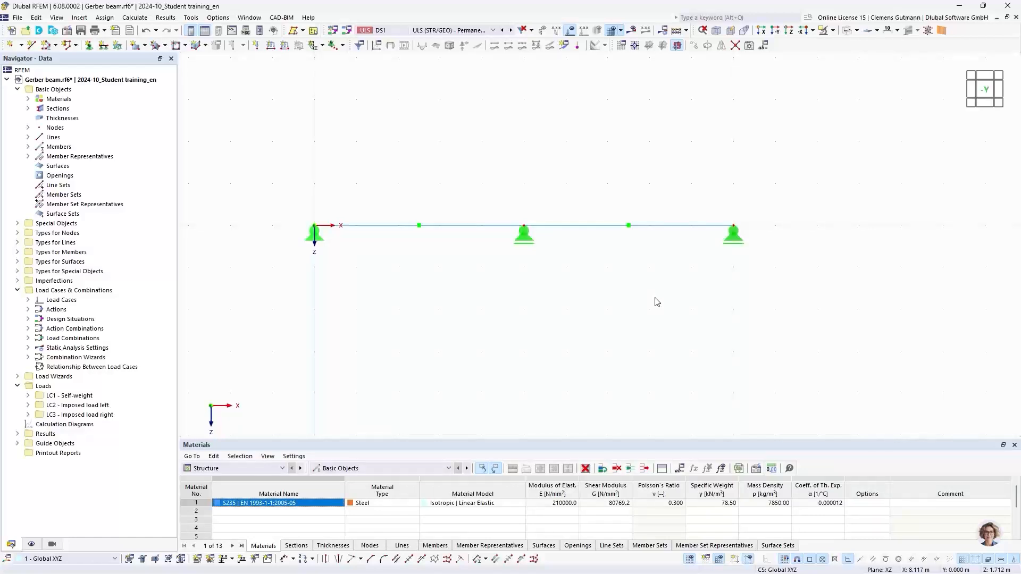
Find the Edit Global Parameters command with the keyword "global", look over the parameter list, and close it without changes.
click(35, 18)
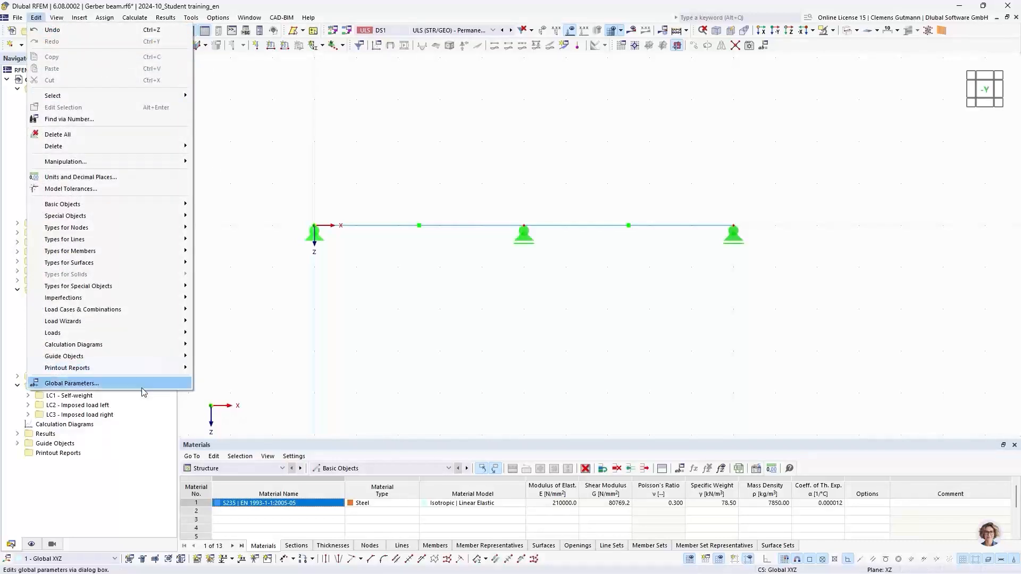
click(35, 18)
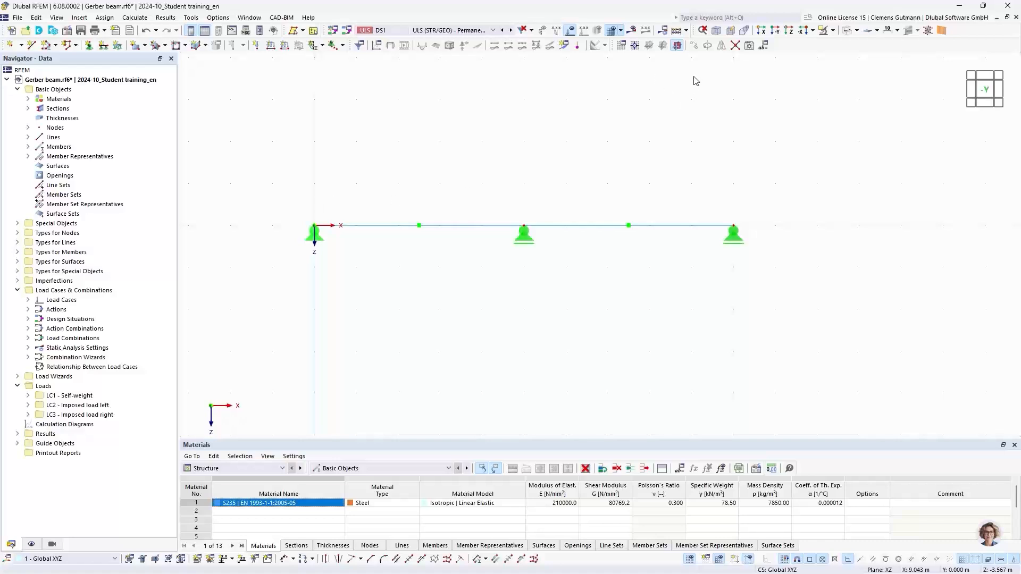
click(697, 16)
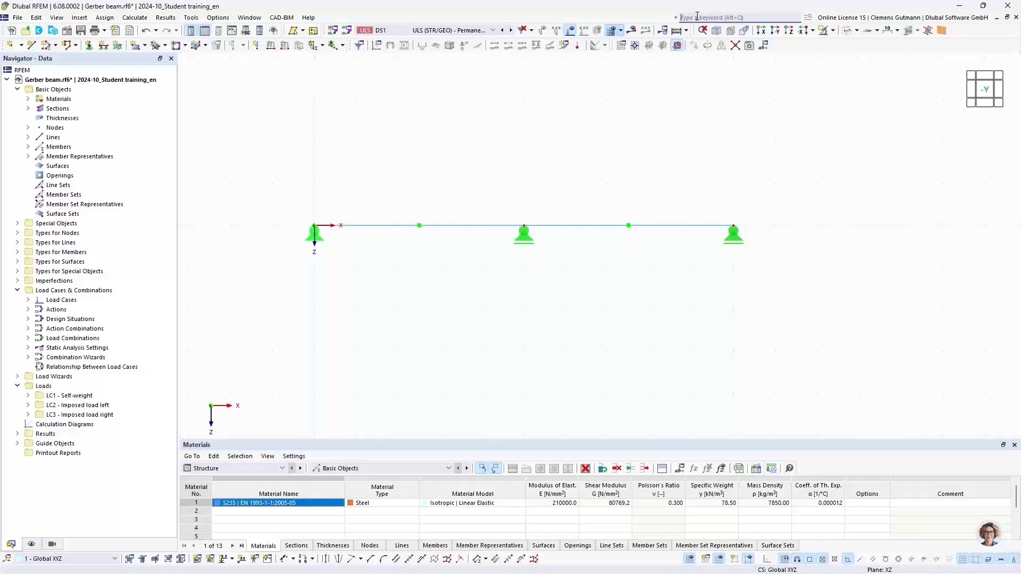
text(glo)
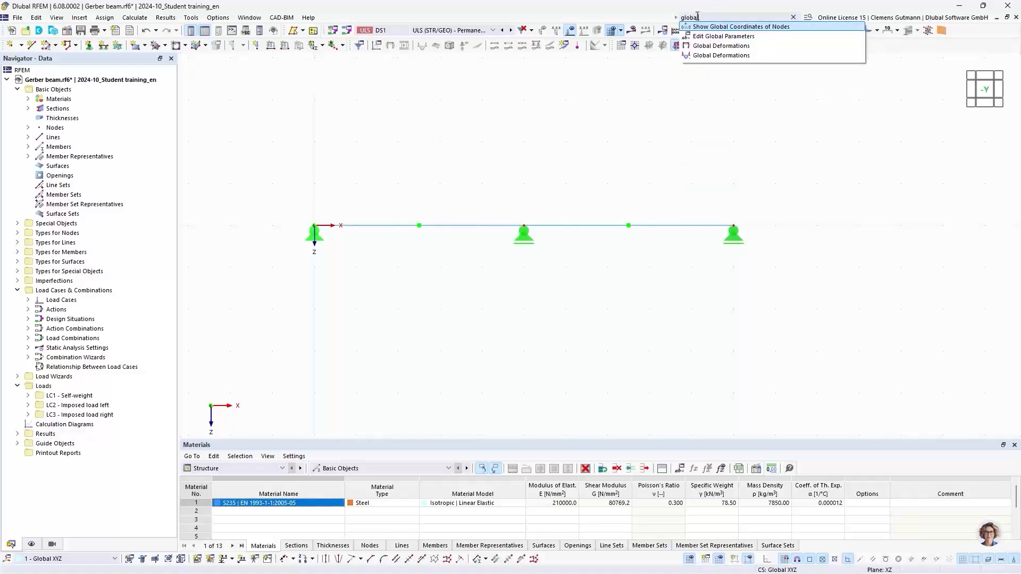
text(bal)
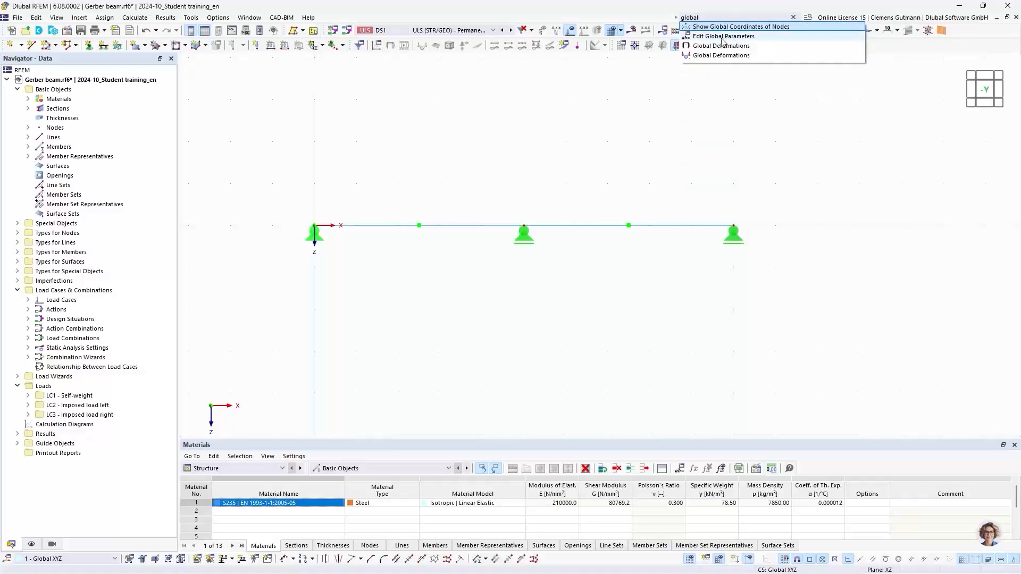
click(715, 37)
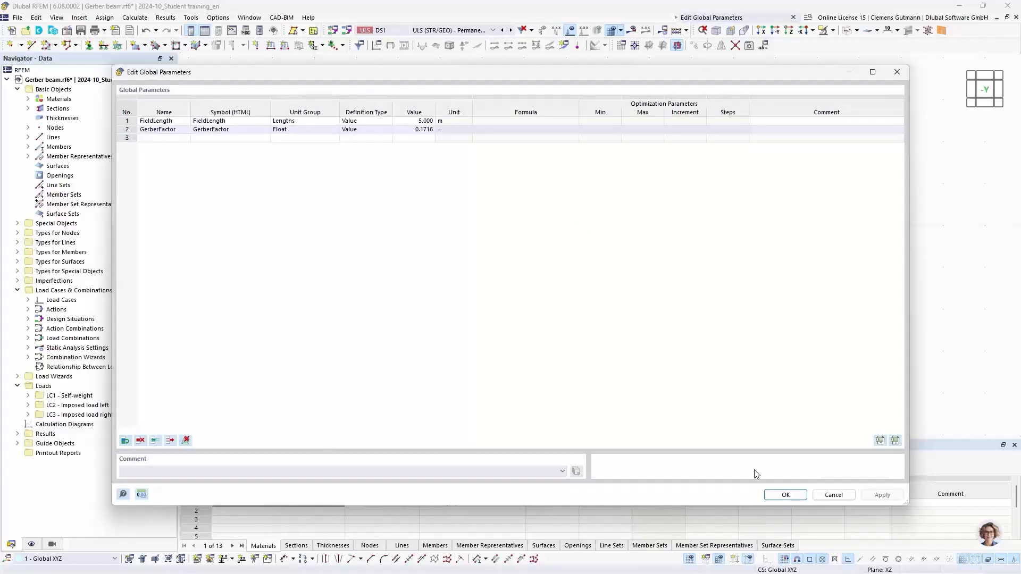
click(825, 497)
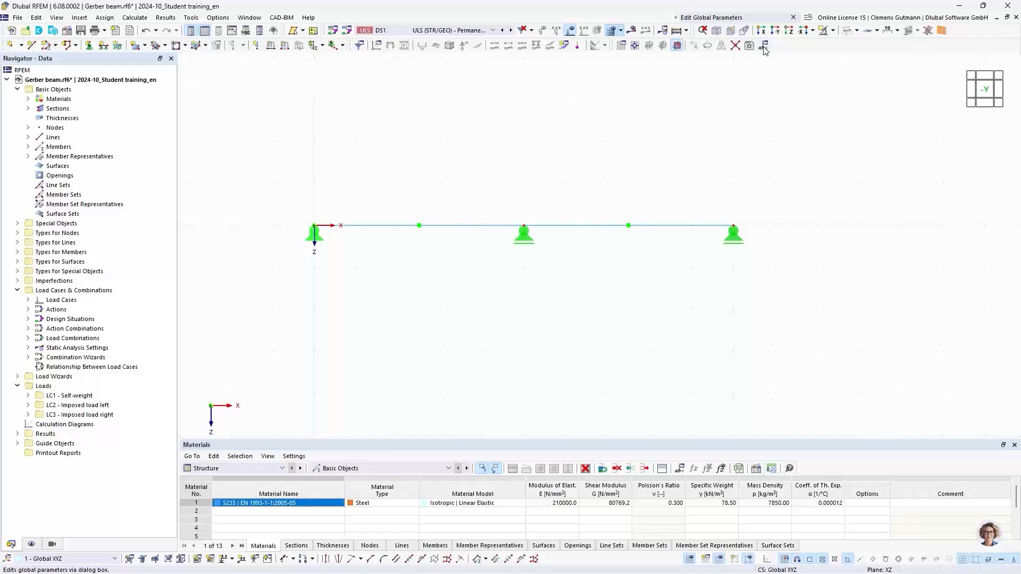
Reset all menus and toolbars to their default configuration and confirm the loss of customizations.
right_click(786, 48)
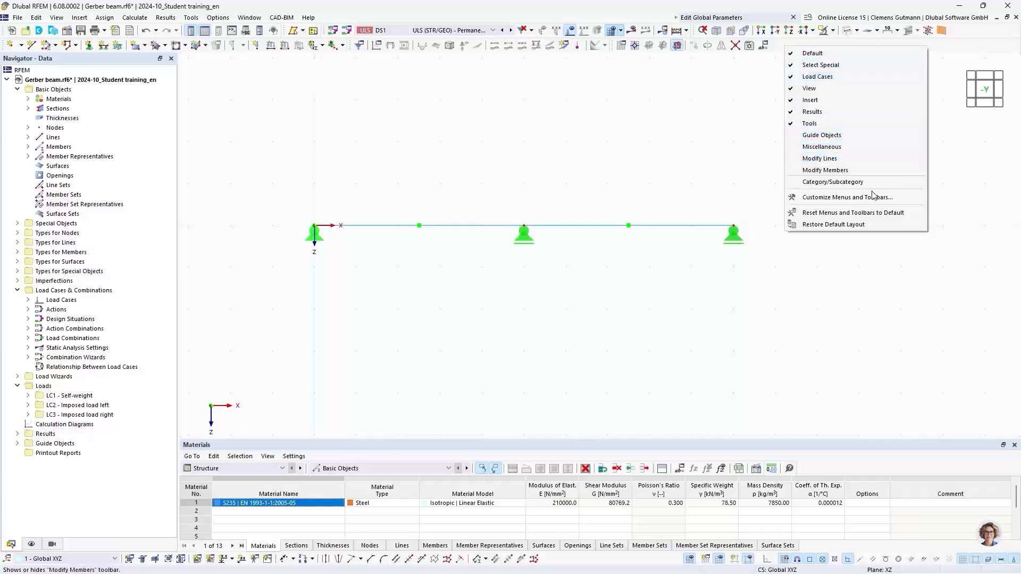
click(805, 212)
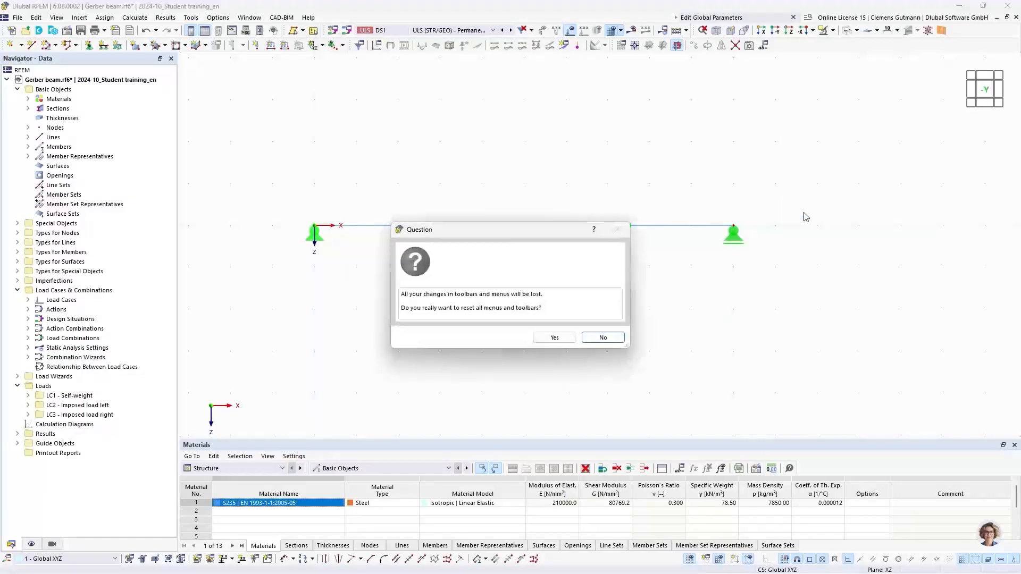
click(553, 338)
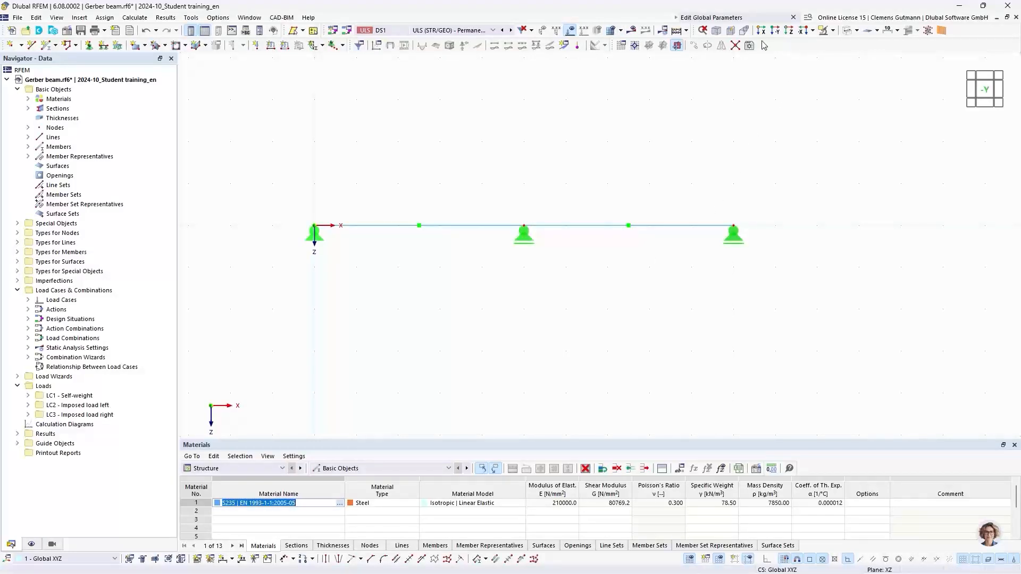
Find the Edit Global Parameters command by customizing with the keyword "global", add it to the toolbar, and check the parameter list through it.
click(105, 17)
mouse_move(63, 18)
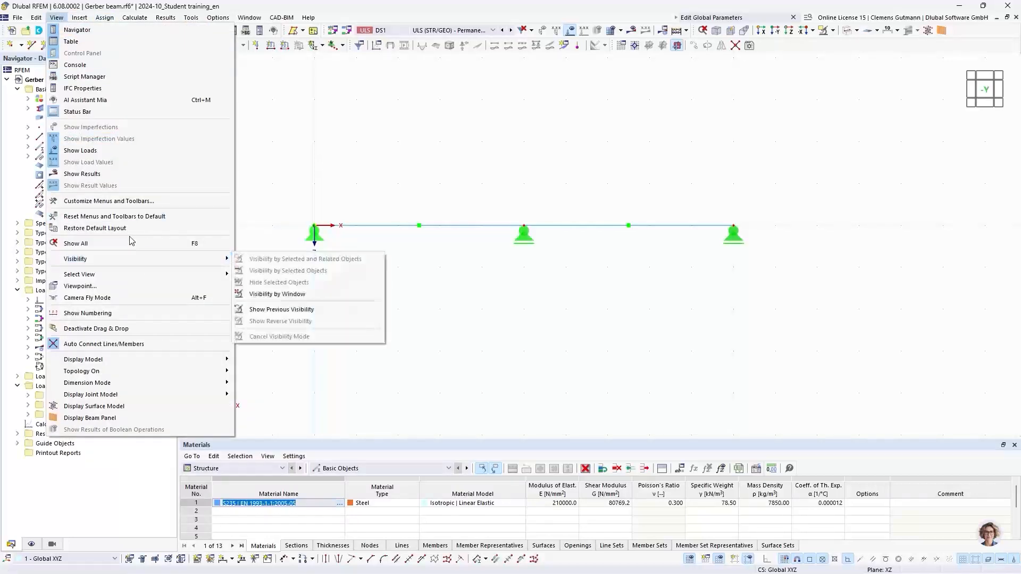
click(93, 206)
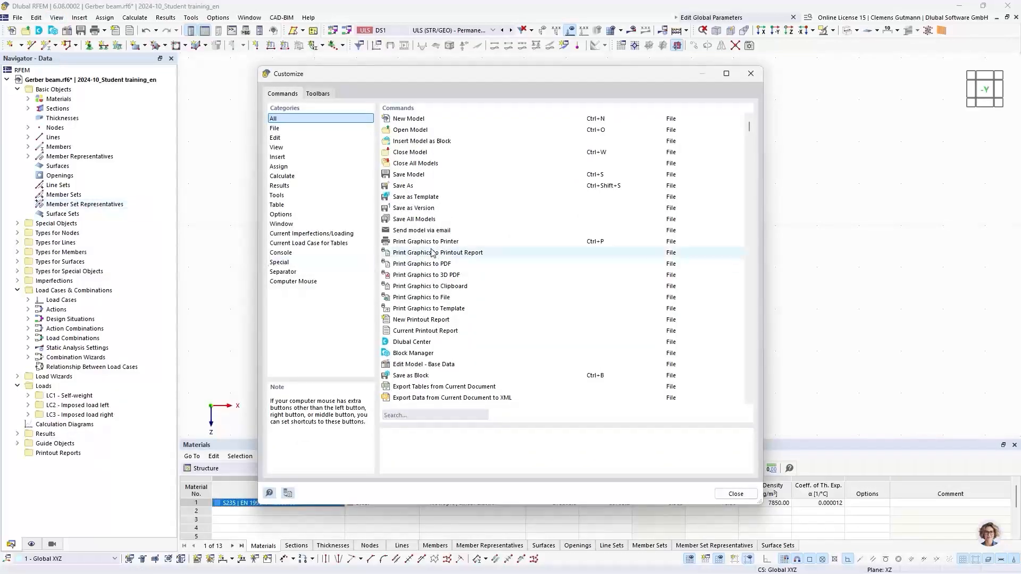
click(406, 414)
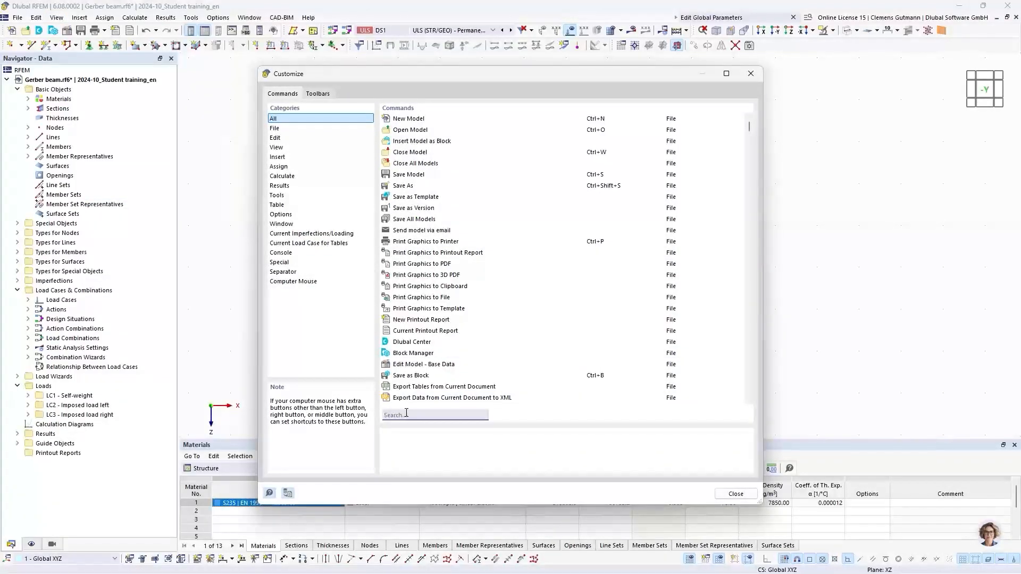
text(global)
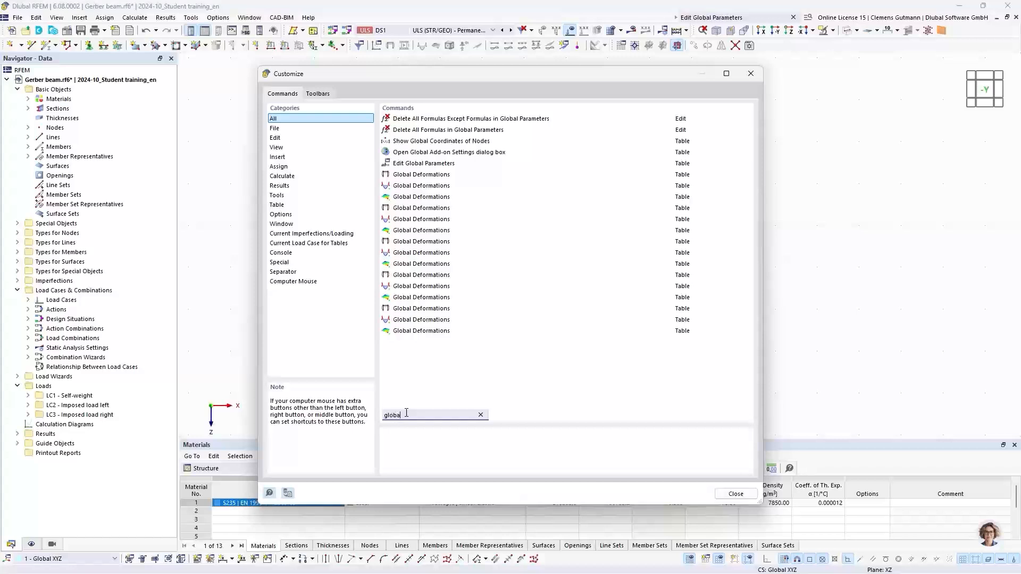
click(415, 165)
mouse_move(415, 167)
mouse_down()
mouse_move(581, 165)
mouse_move(775, 76)
mouse_move(769, 49)
mouse_move(484, 414)
mouse_move(553, 563)
mouse_move(777, 387)
mouse_move(740, 51)
mouse_move(766, 47)
mouse_up()
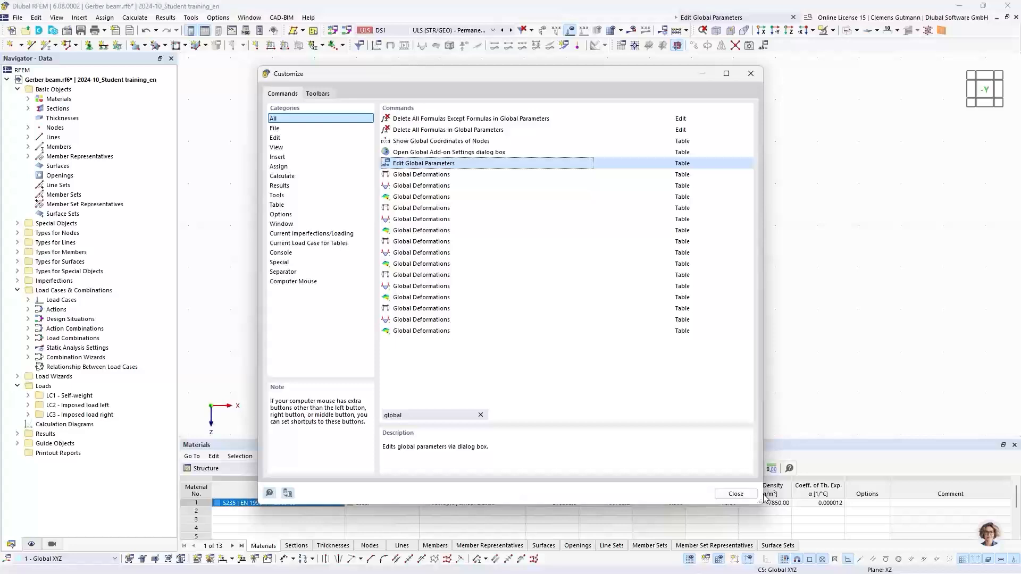
click(736, 494)
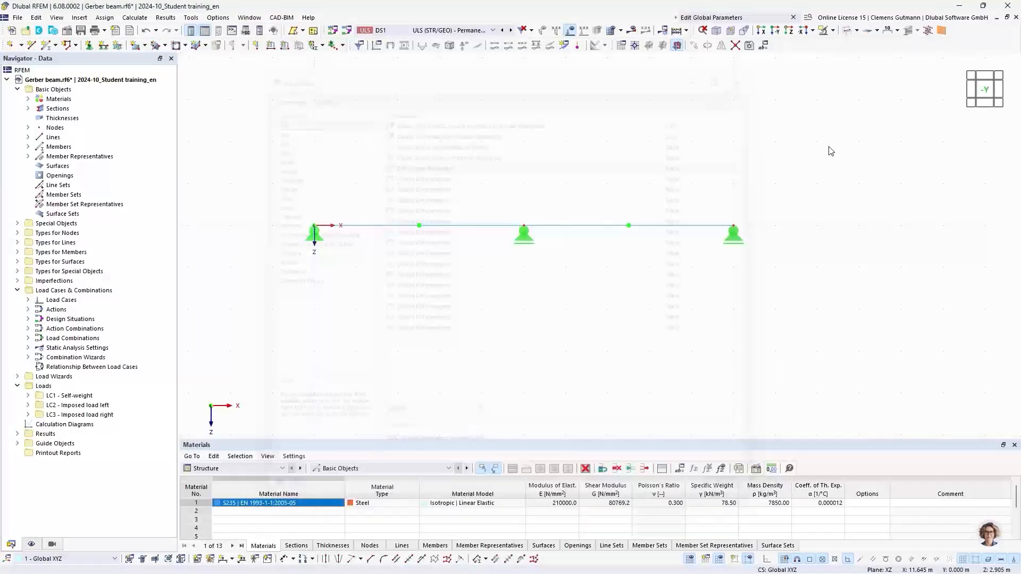
click(763, 50)
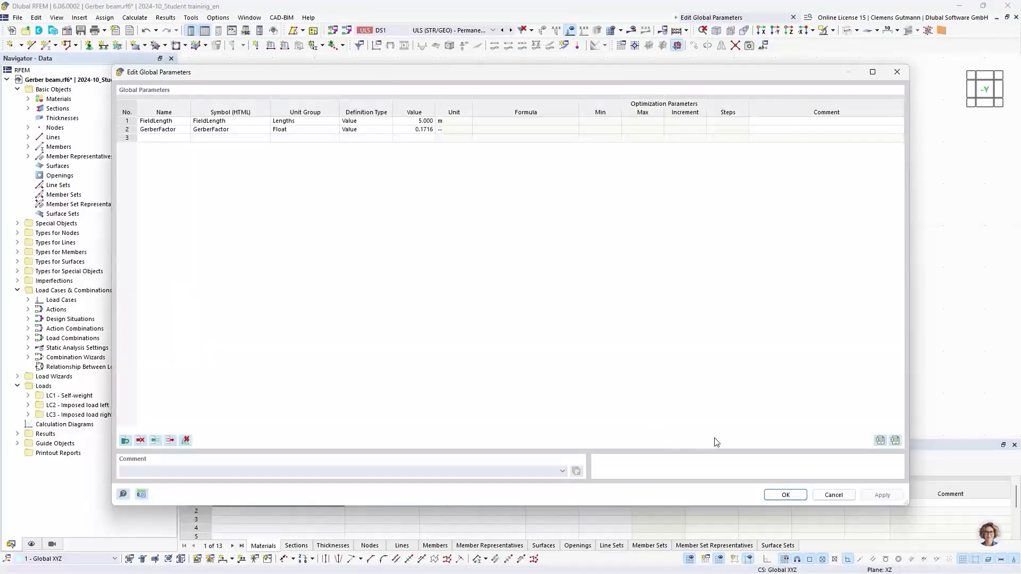
click(785, 494)
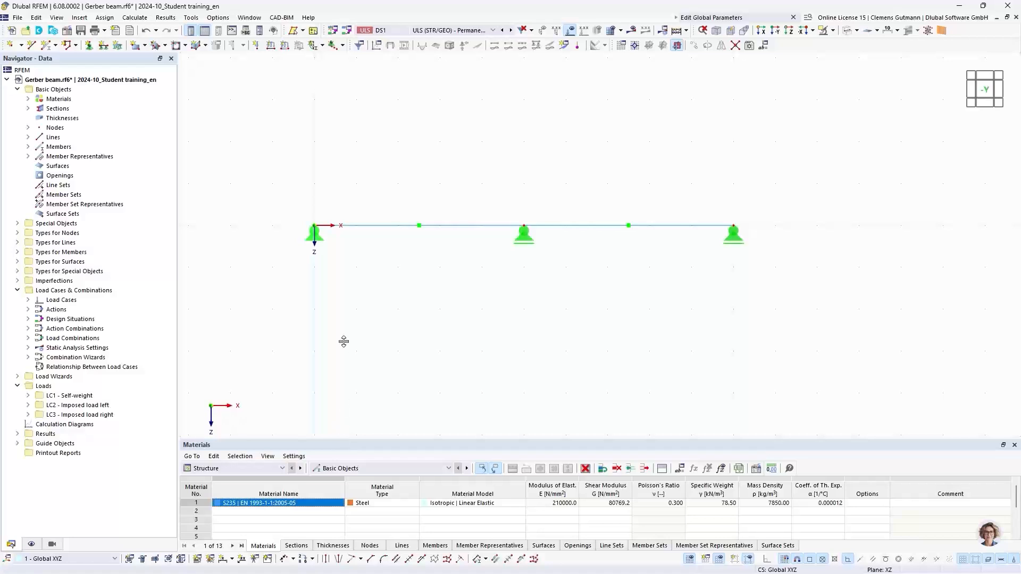
Show the table of nodes and enlarge the table area while keeping the whole beam visible.
drag(343, 341, 346, 315)
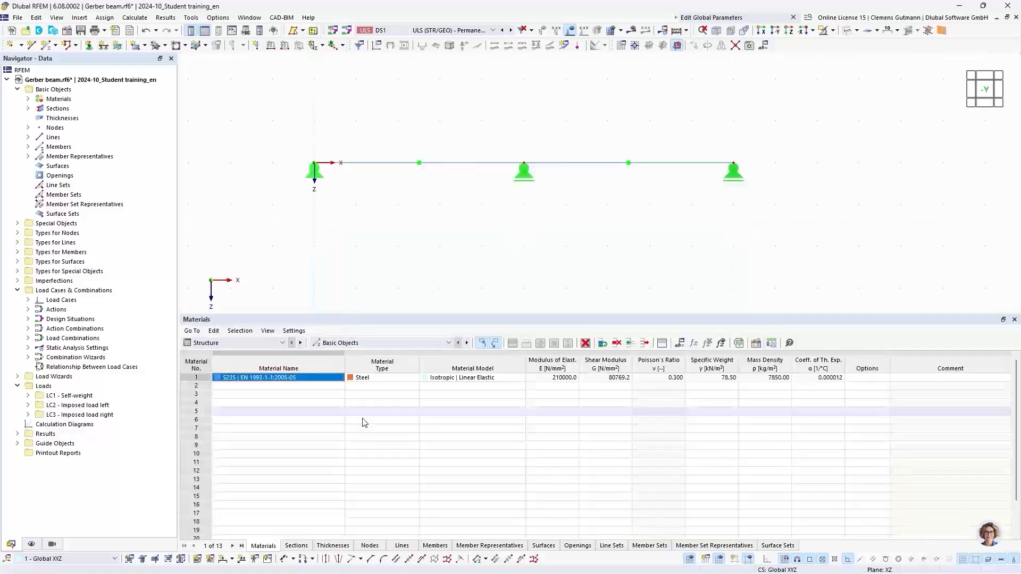
click(372, 547)
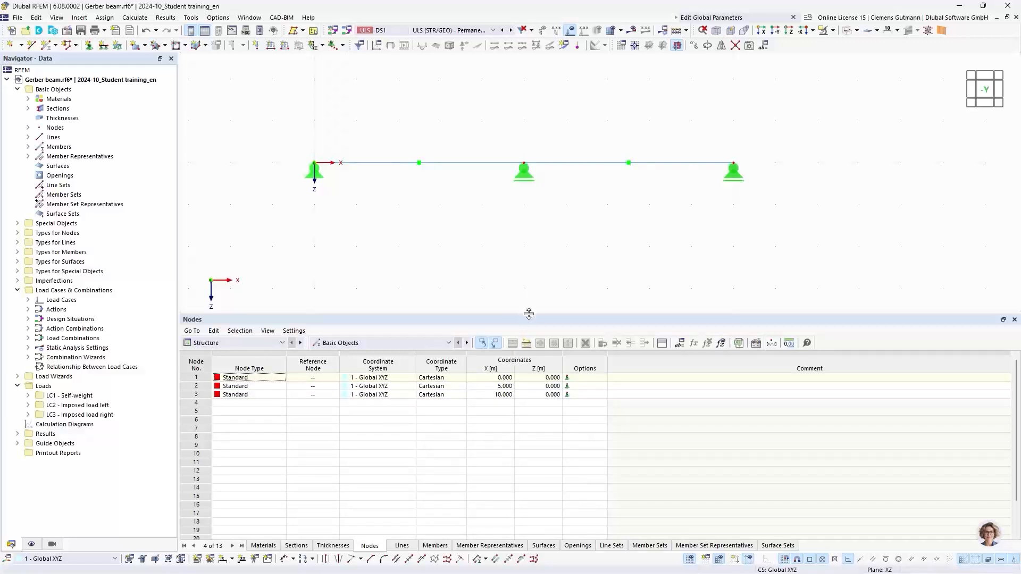
drag(535, 314, 542, 363)
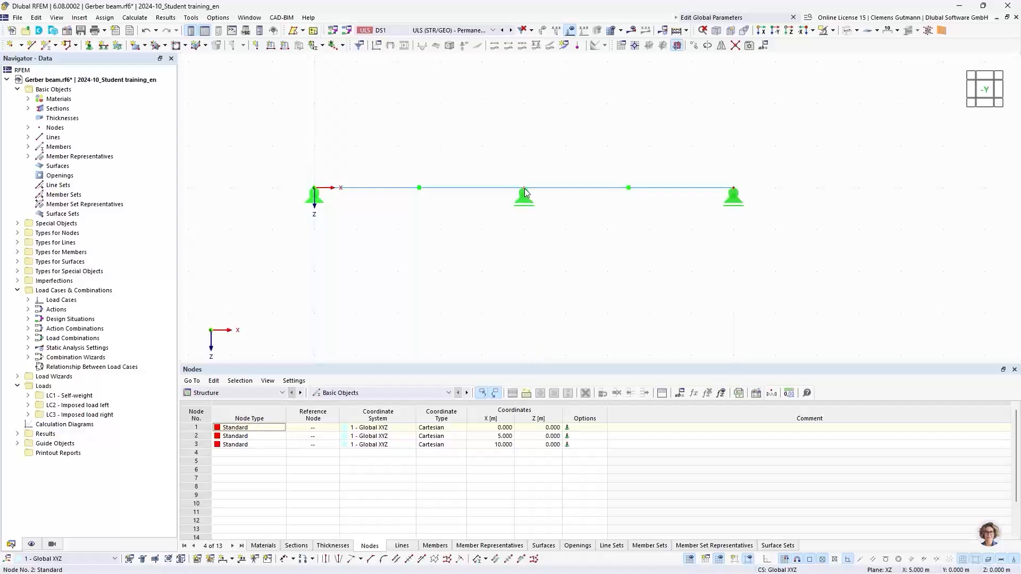
Link the X coordinate of the middle support node to the global parameter FieldLength and save the node.
mouse_move(524, 192)
double_click(525, 193)
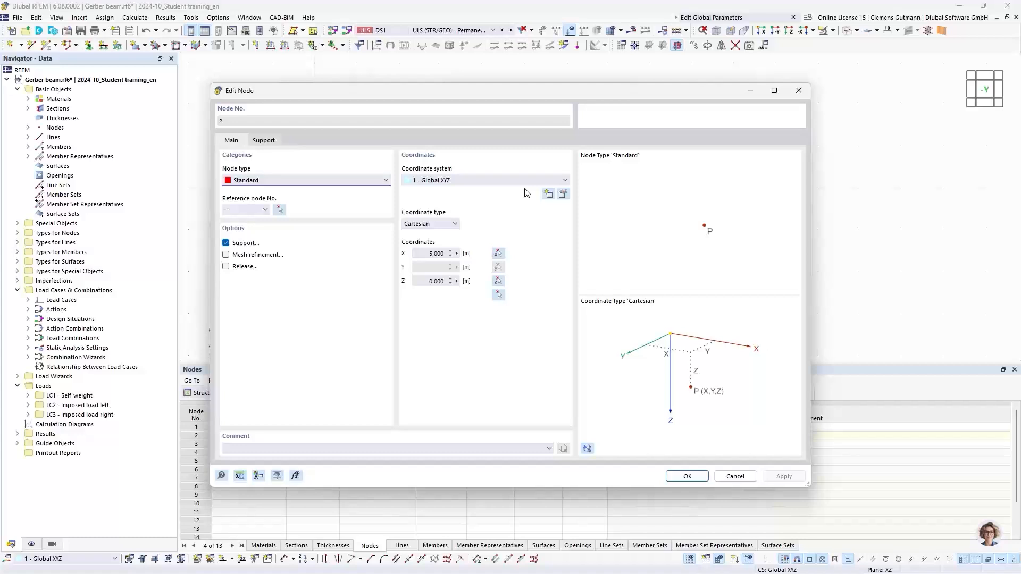
click(457, 254)
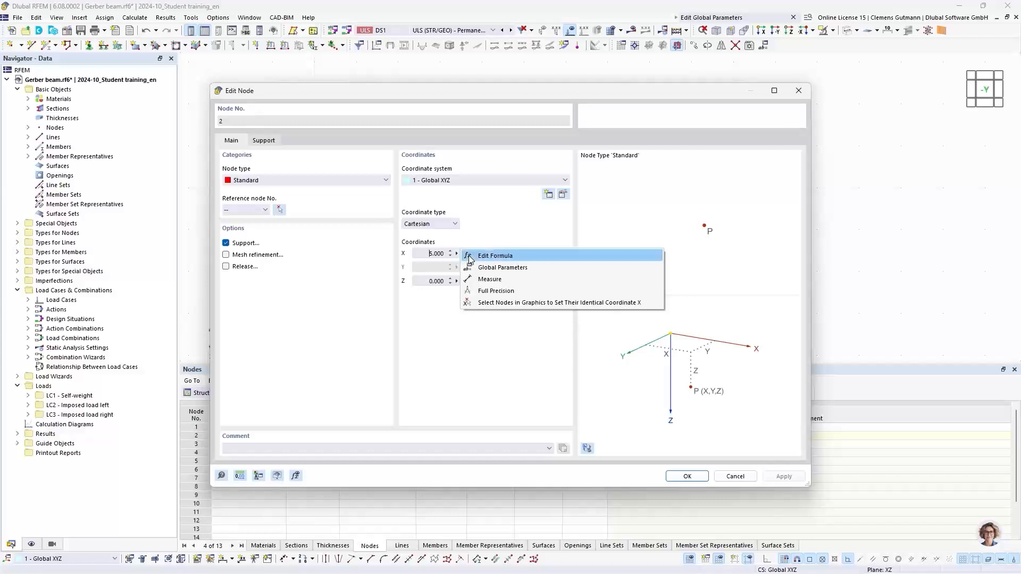
click(503, 273)
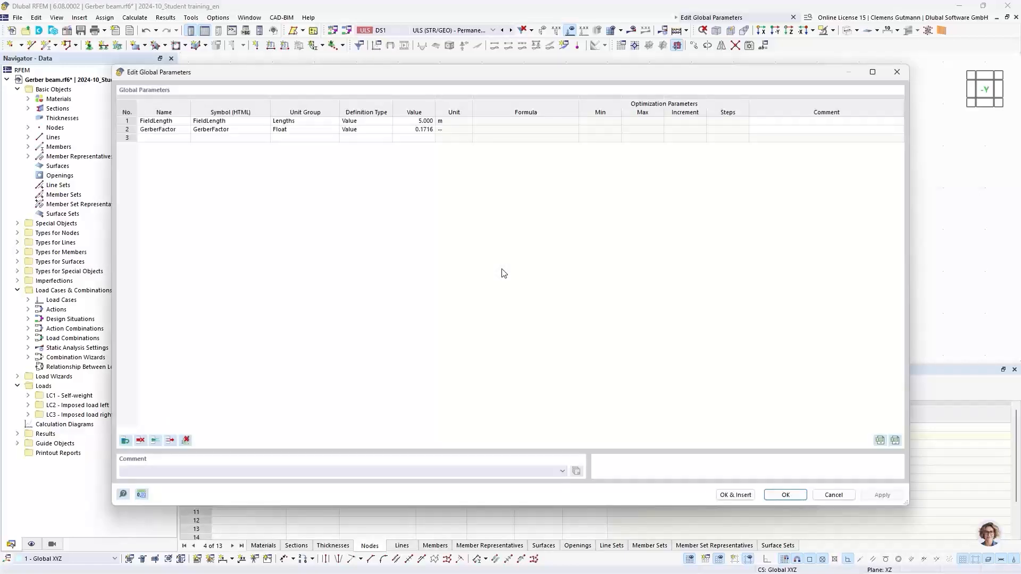
click(170, 122)
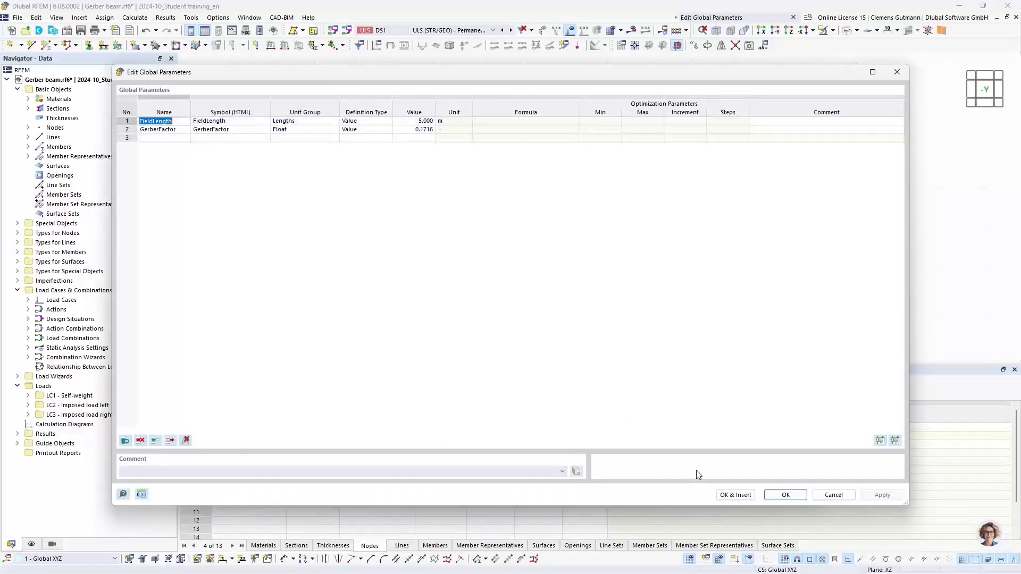
click(734, 495)
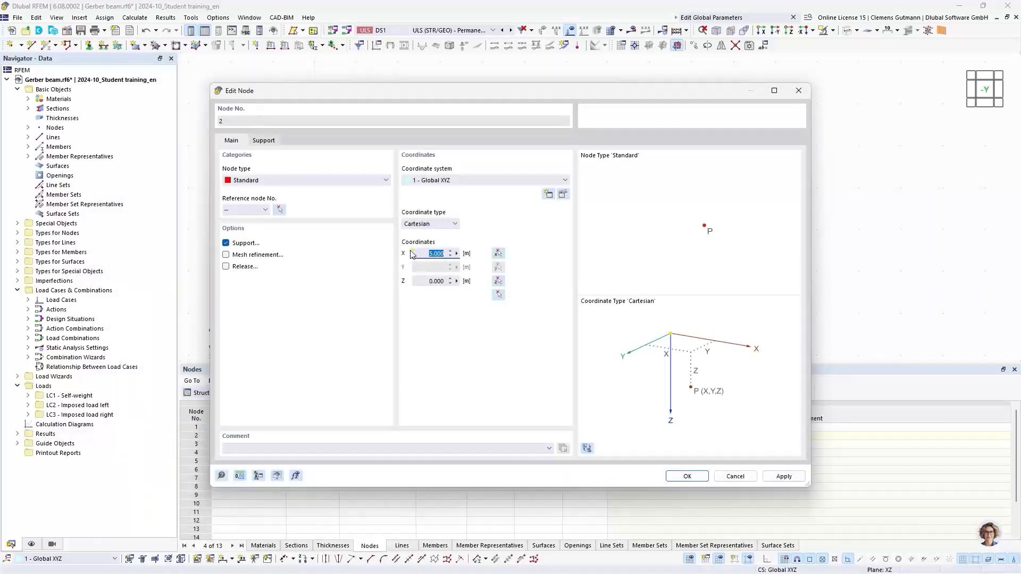
mouse_move(412, 255)
click(457, 253)
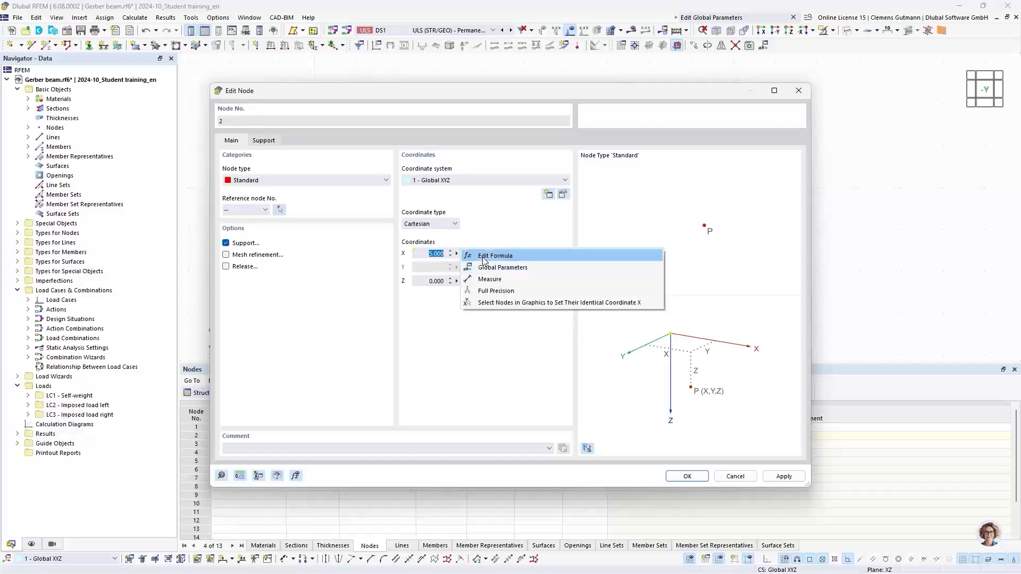
click(488, 236)
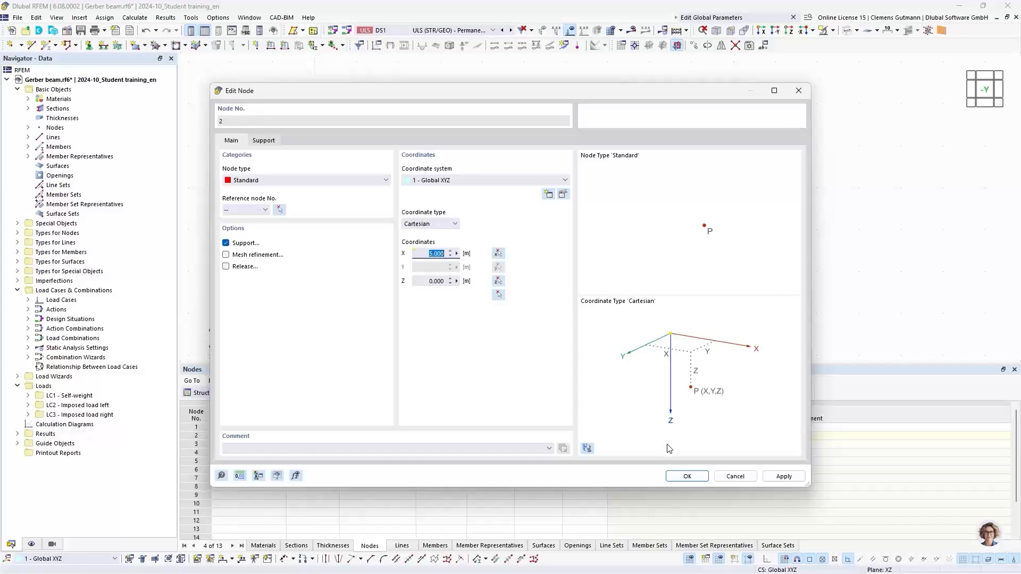
click(687, 477)
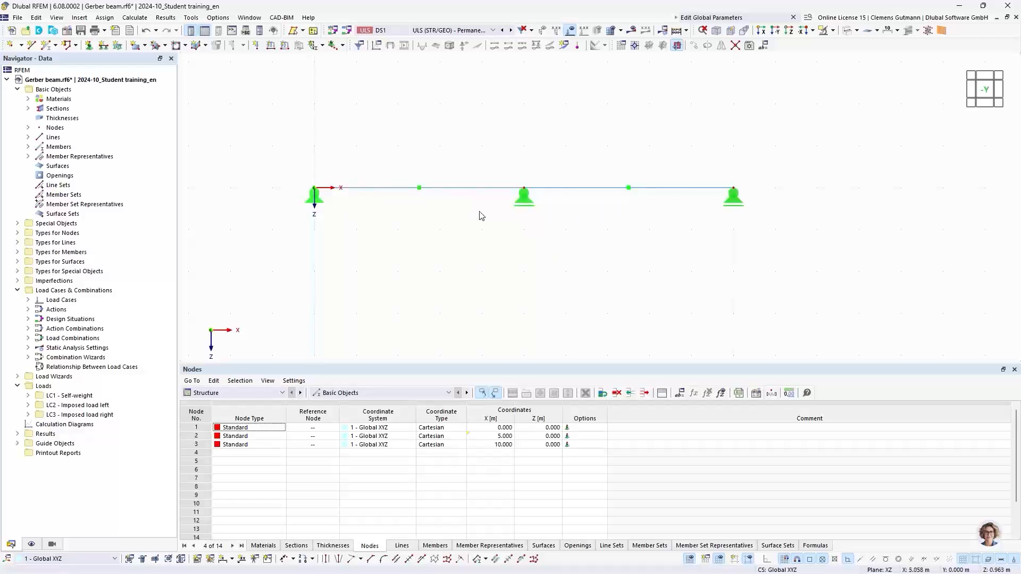
double_click(524, 191)
click(731, 477)
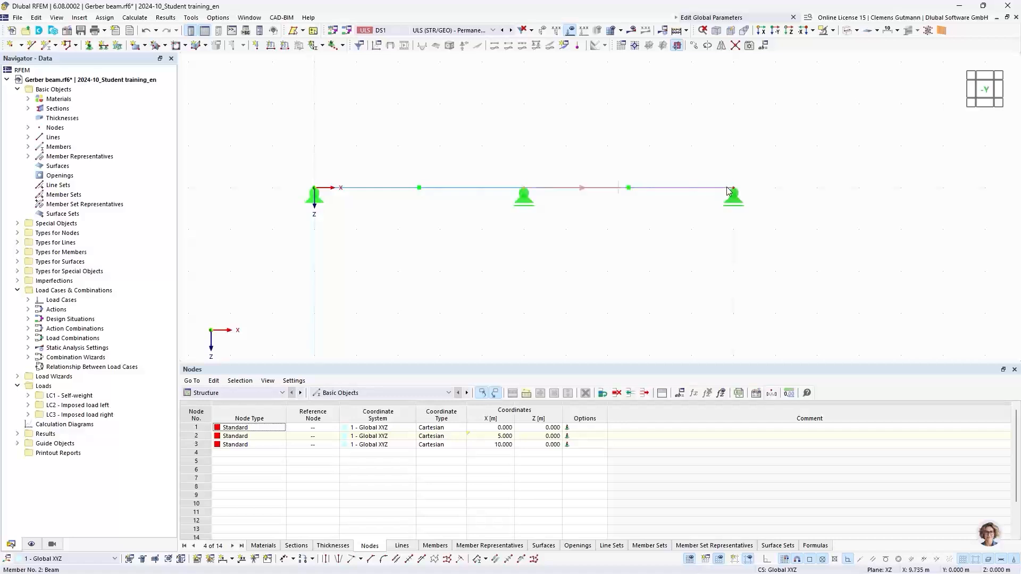
Define the X coordinate of the right end support node with the formula 2*FieldLength and save the node.
mouse_move(733, 191)
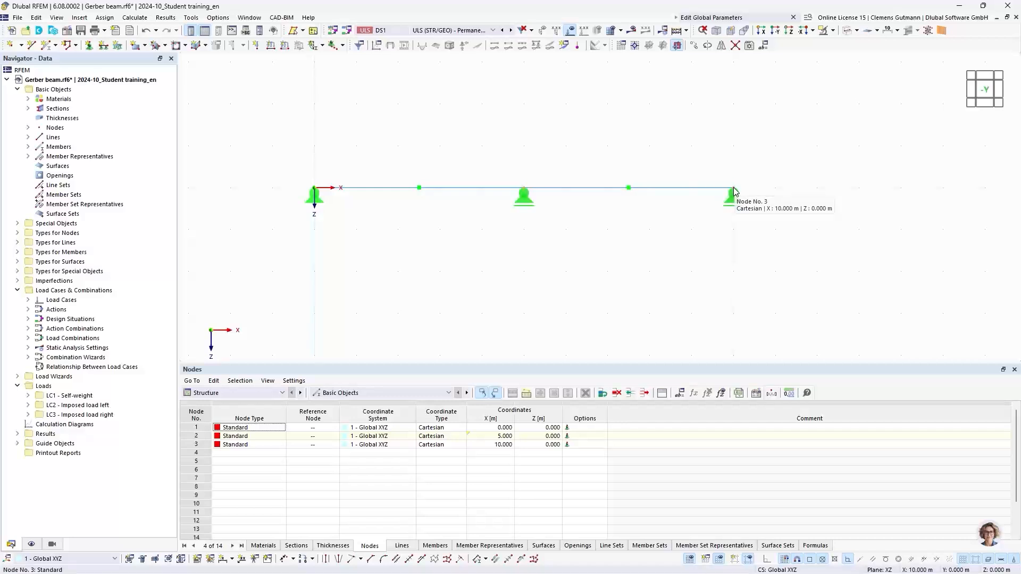
double_click(733, 191)
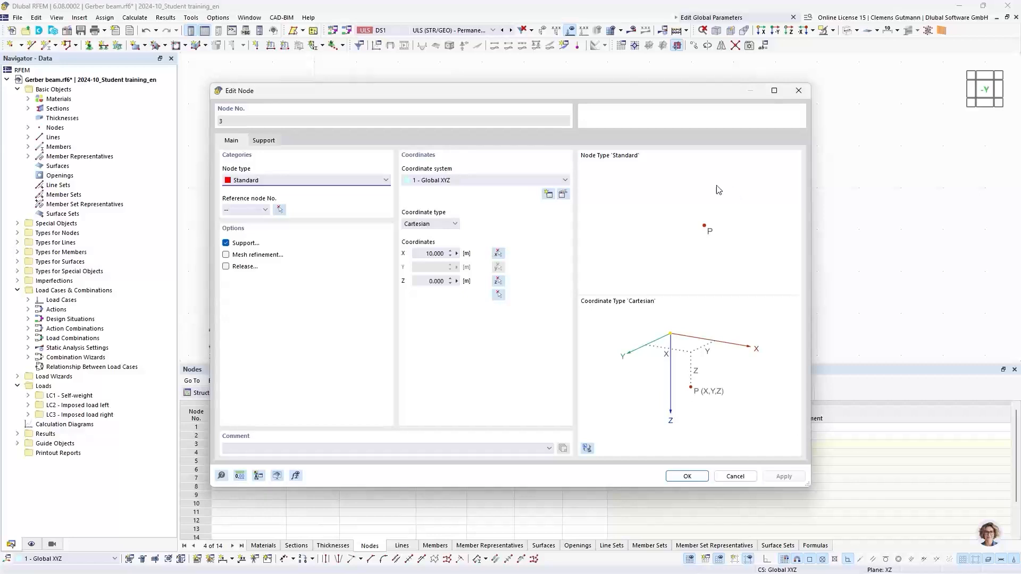
click(457, 253)
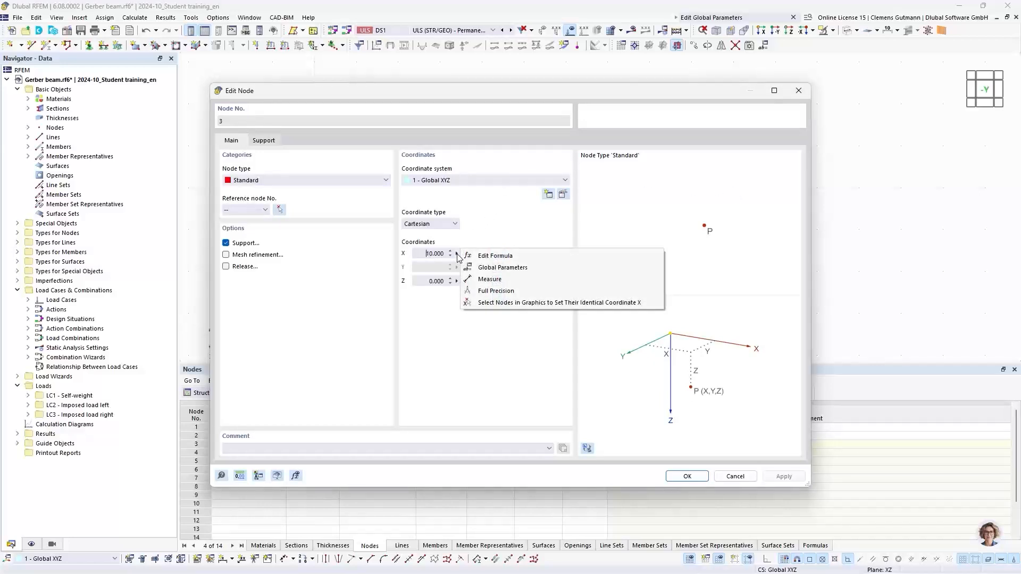
click(470, 256)
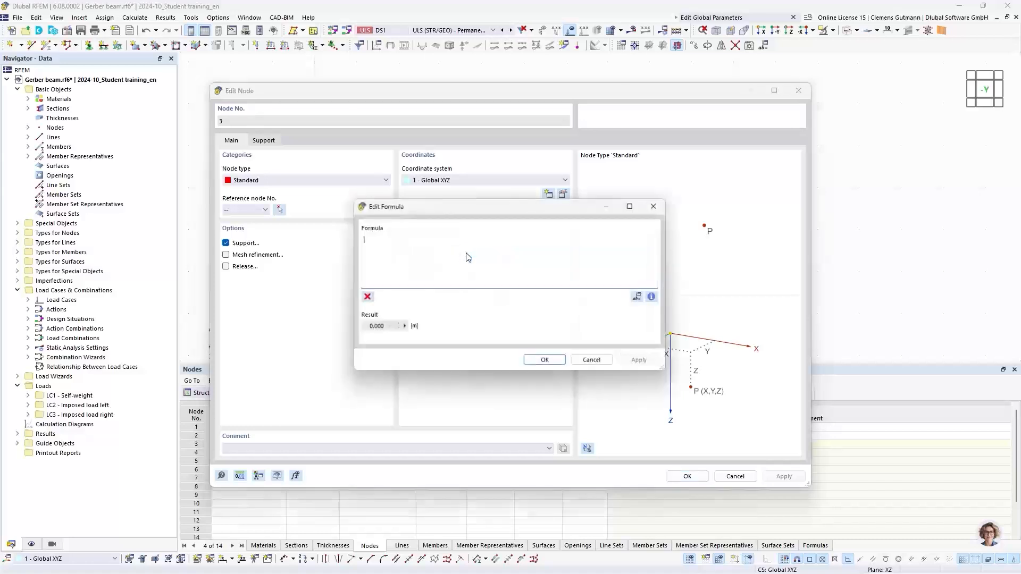
drag(467, 215, 612, 233)
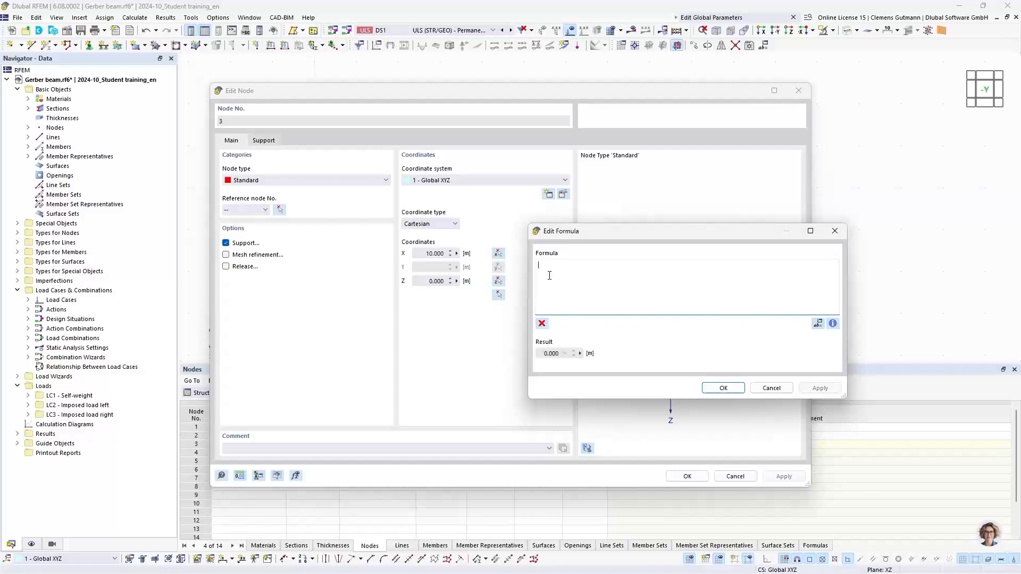
text(2*f)
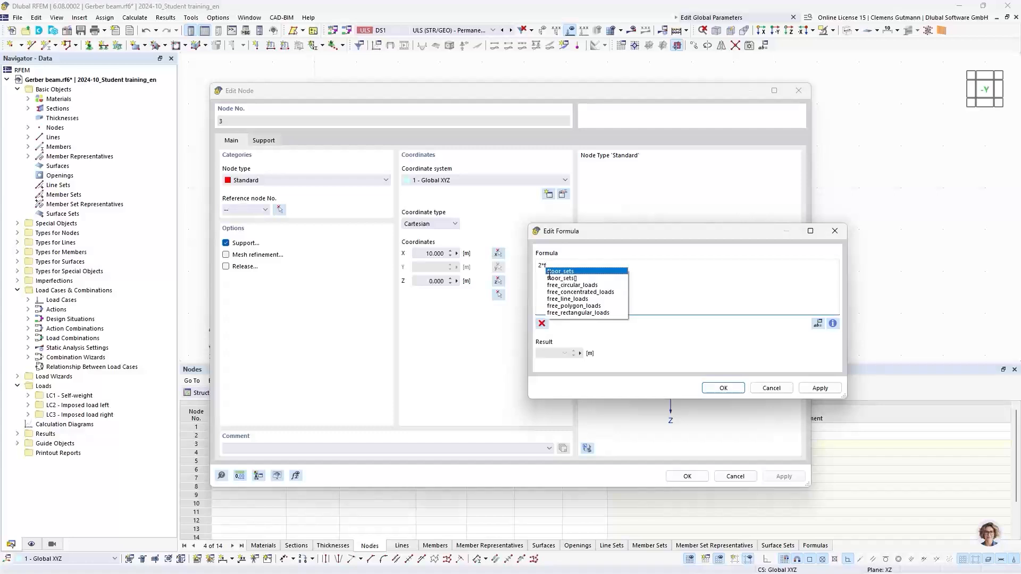
text(ie)
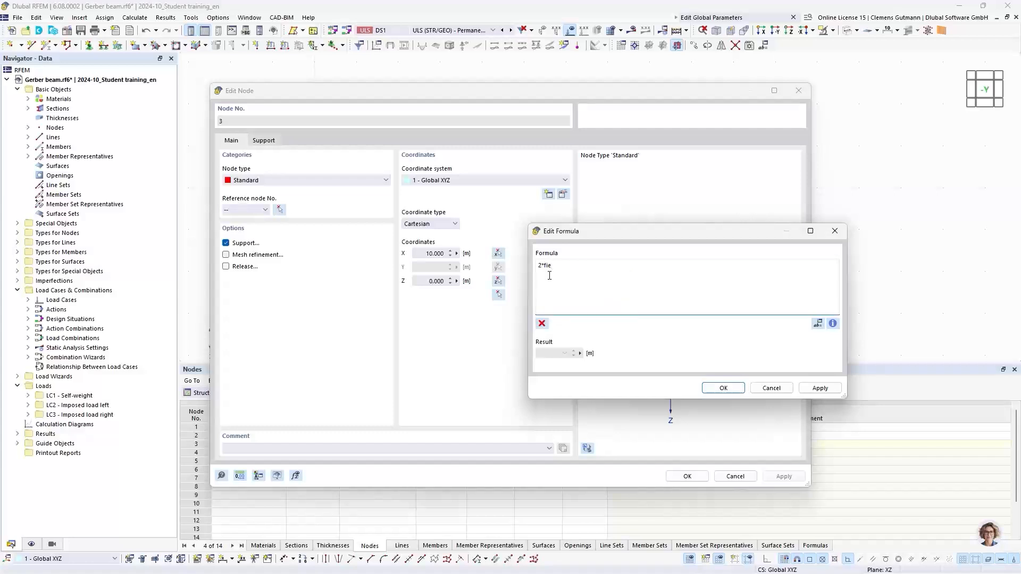
key(BackSpace)
key(BackSpace)
key(BackSpace)
text(Fi)
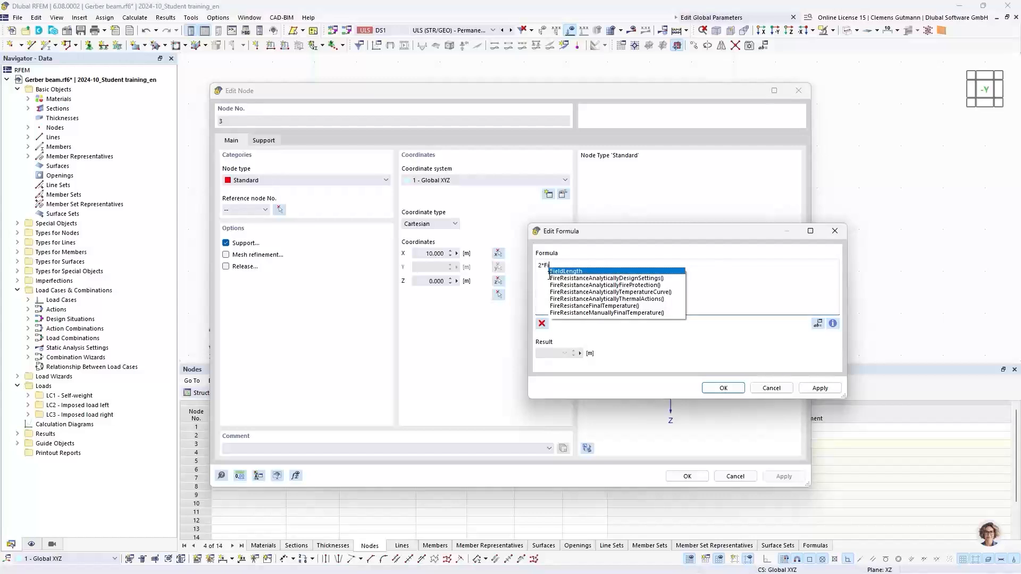
text(e)
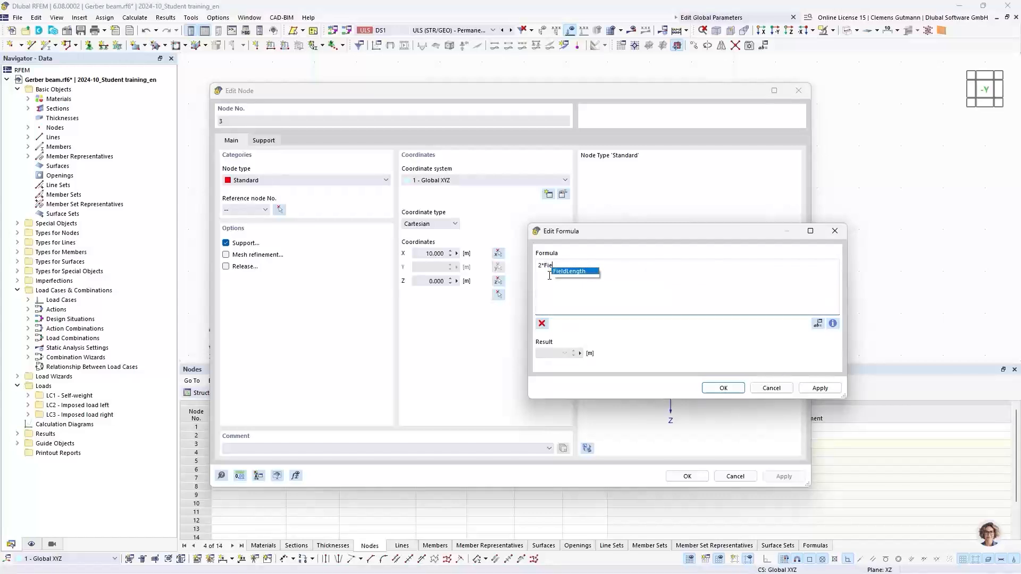
click(583, 273)
click(714, 392)
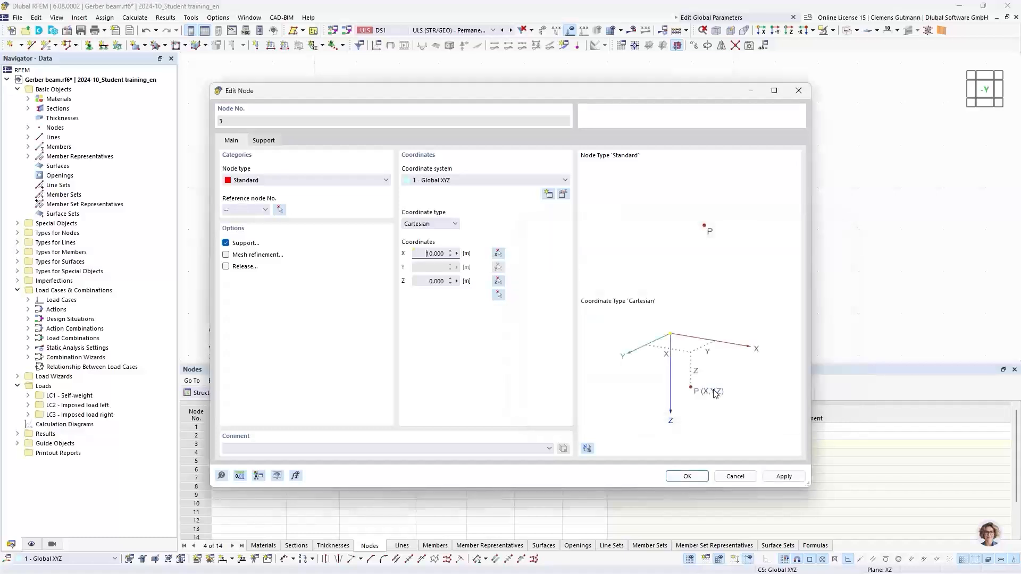
click(689, 476)
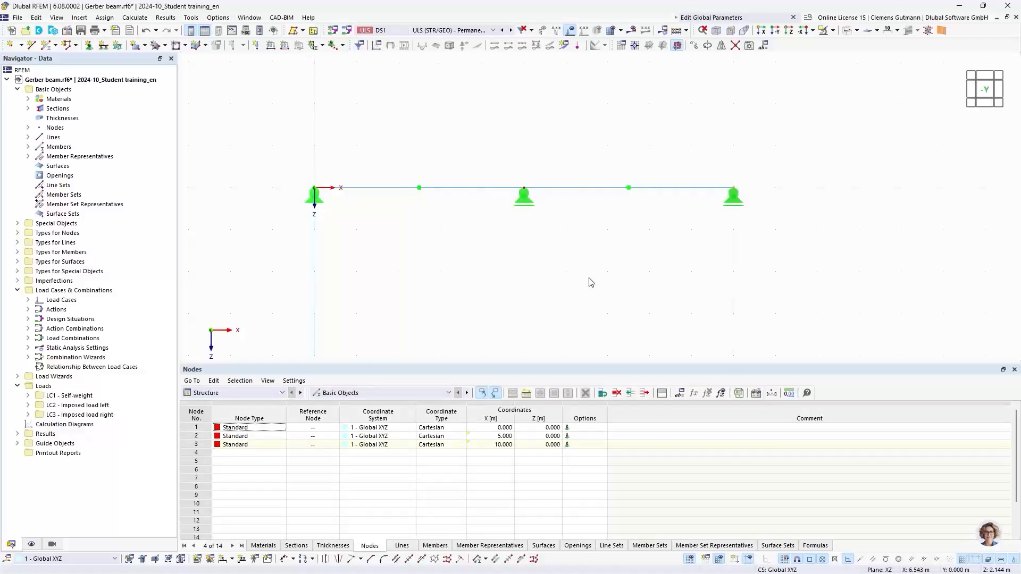
Divide the right span member with a new node at a distance of 1 m from the member start.
right_click(577, 192)
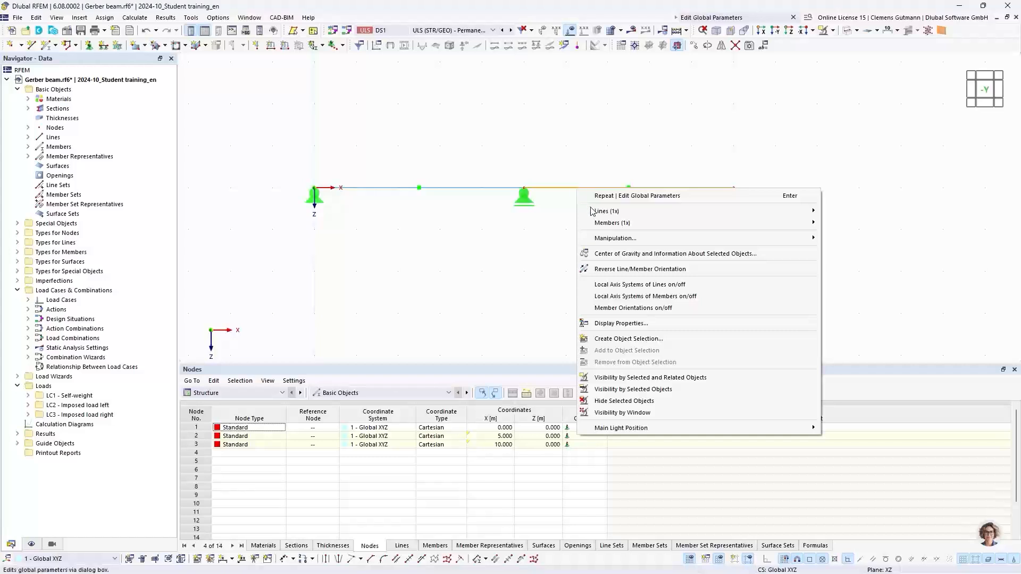
mouse_move(684, 224)
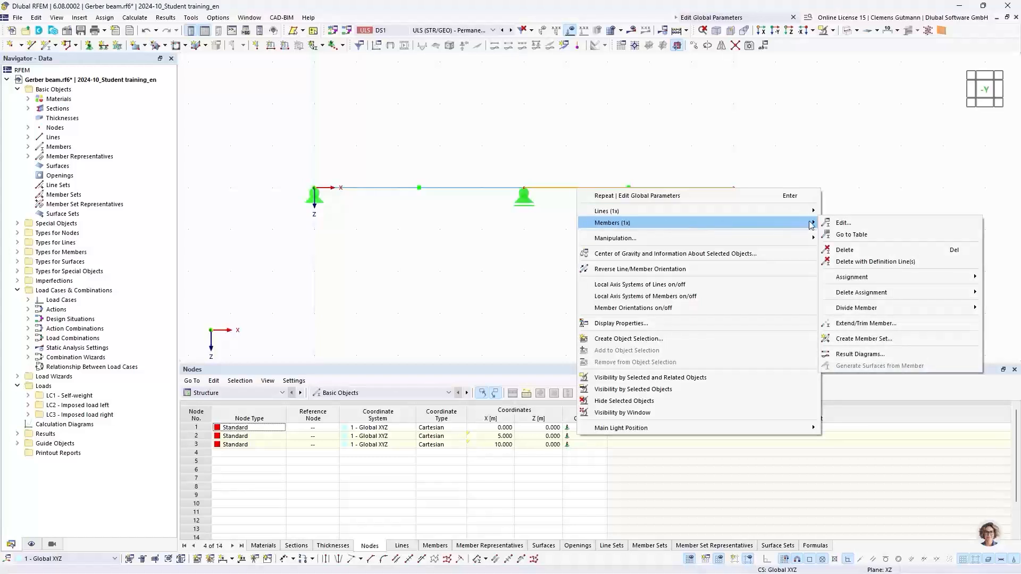
mouse_move(853, 309)
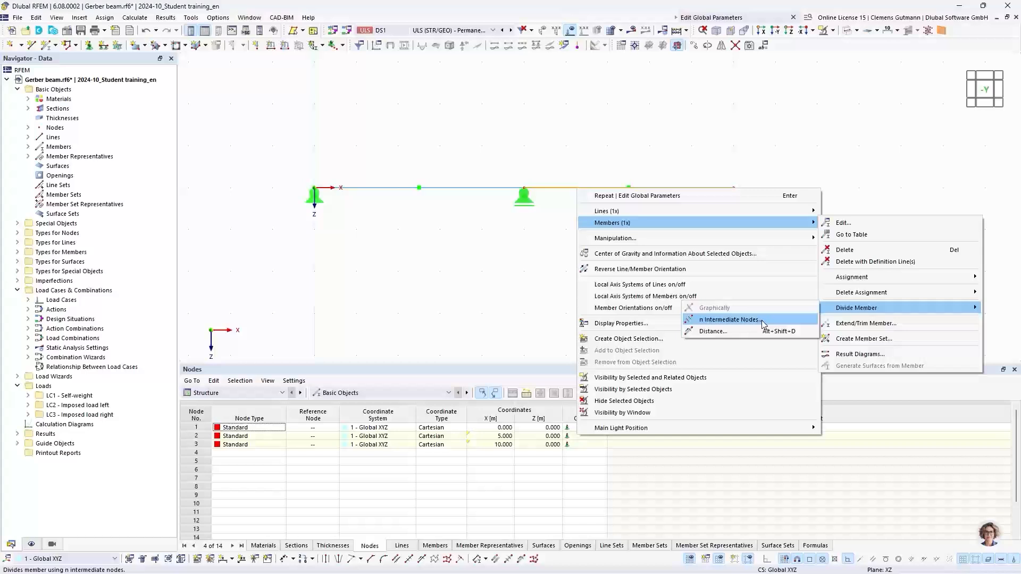
click(713, 331)
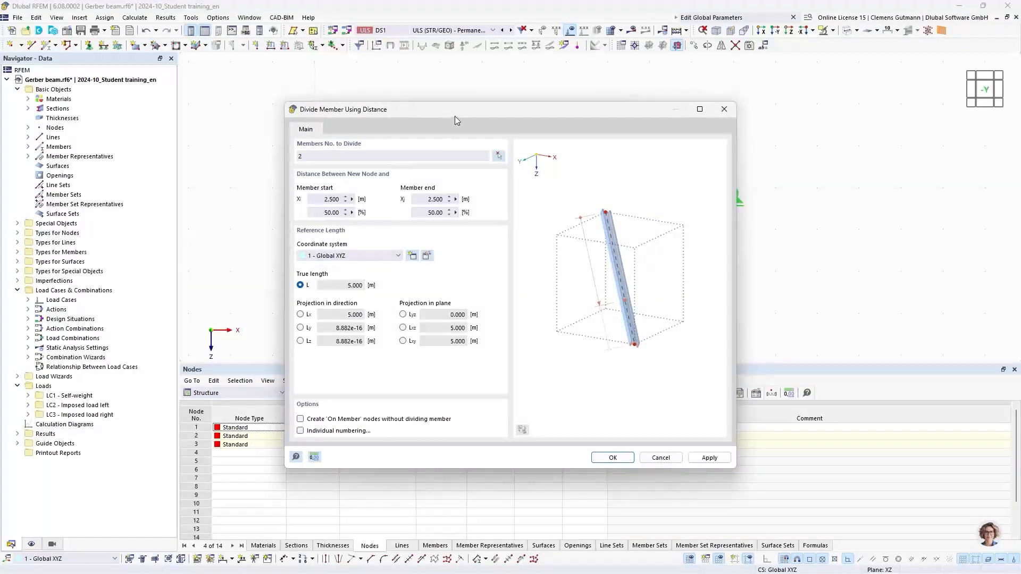
drag(458, 110, 394, 230)
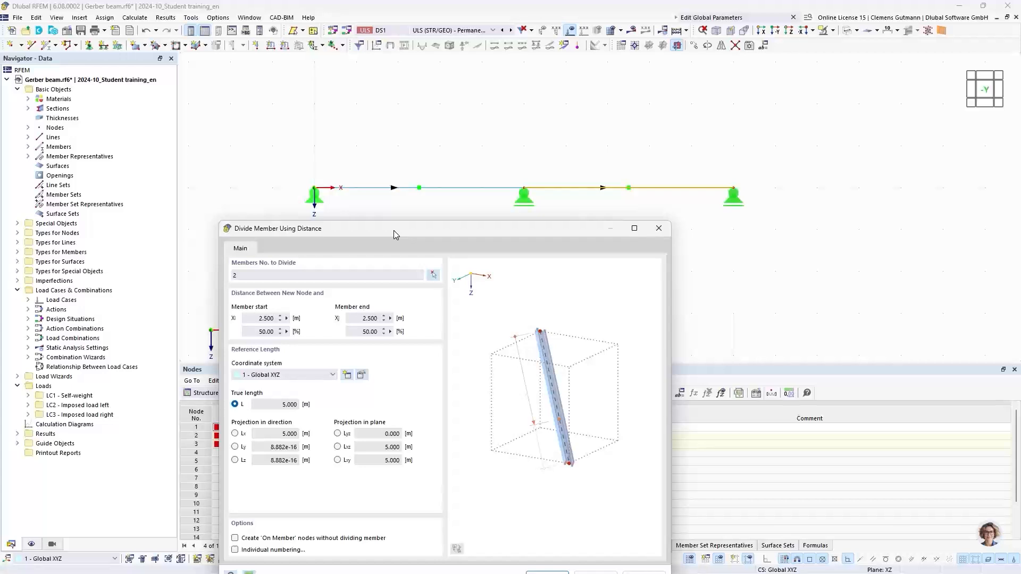
click(260, 319)
drag(259, 320, 294, 327)
text(1)
key(Tab)
drag(528, 235, 534, 157)
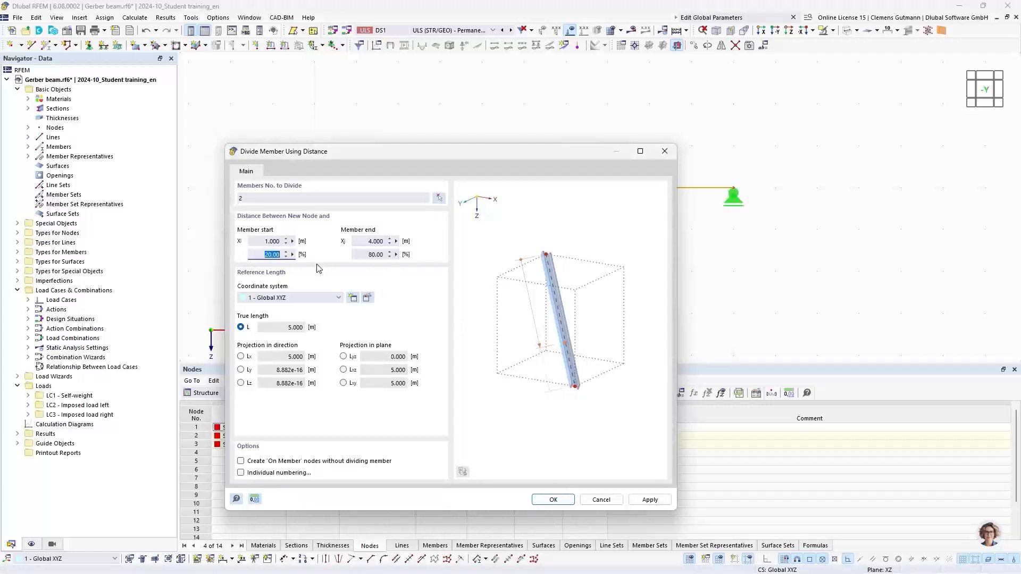
click(554, 500)
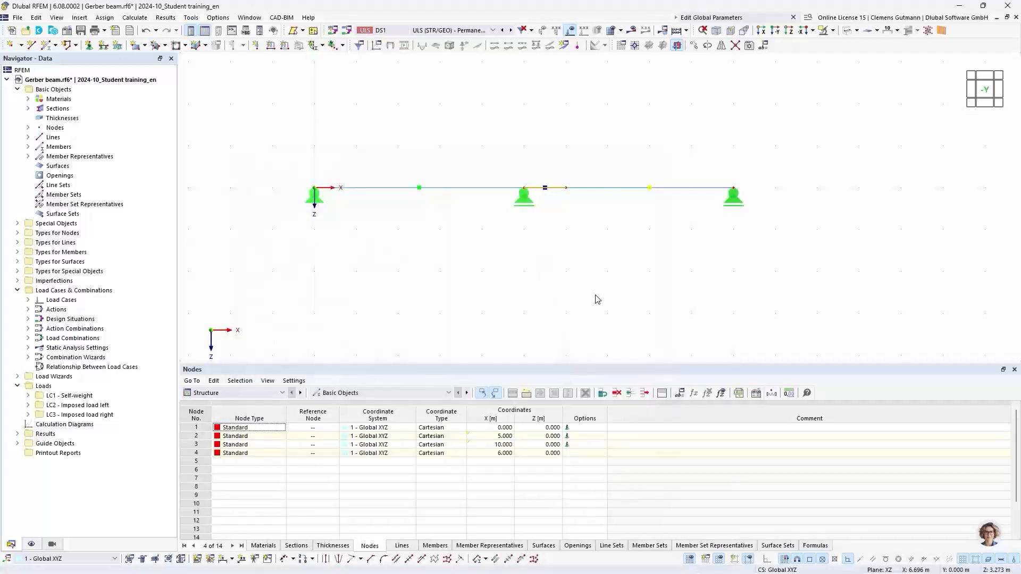
Define the X coordinate of the new node right of the middle support with the formula (1+GerberFactor)*FieldLength.
double_click(566, 192)
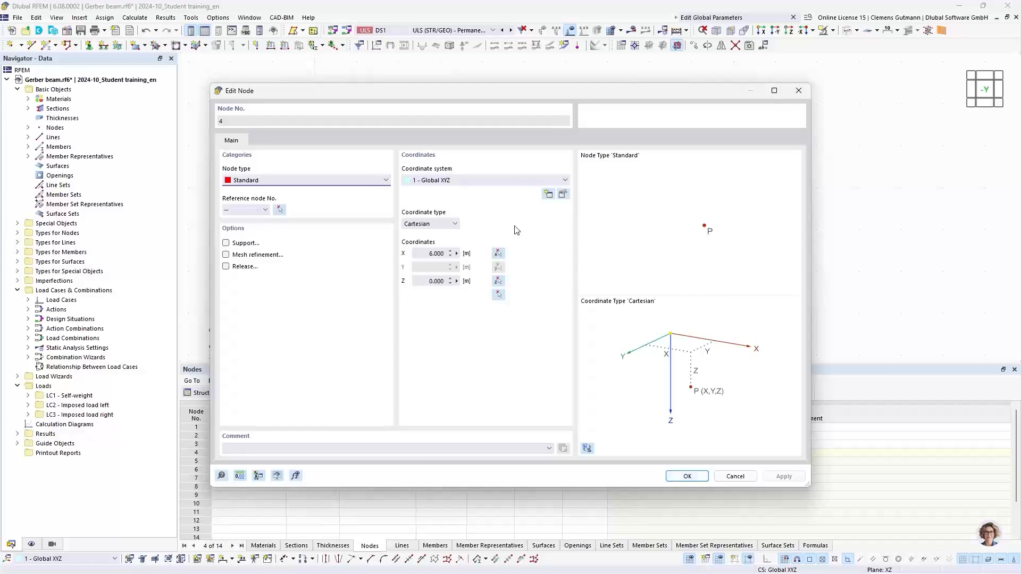
click(456, 254)
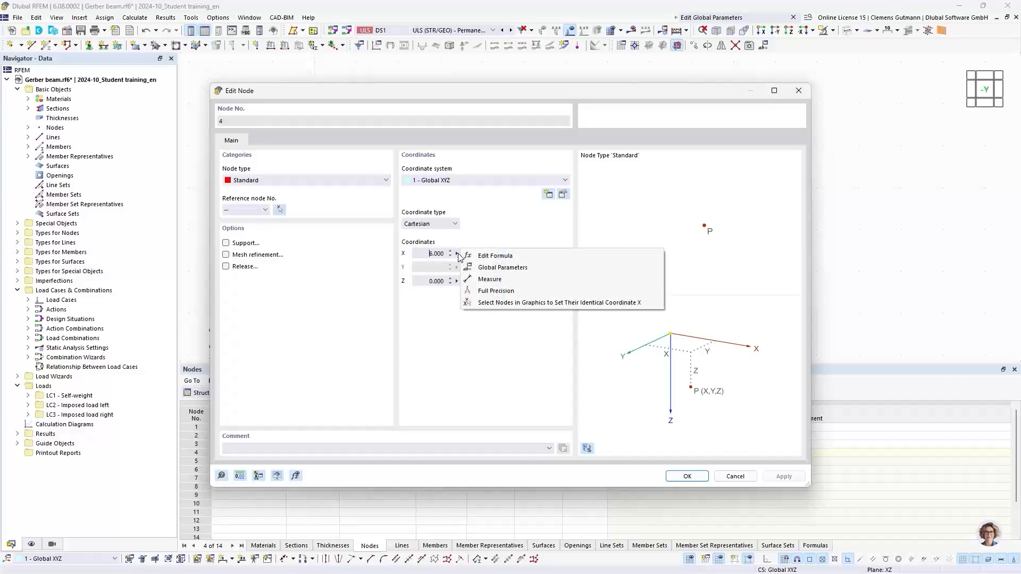
click(518, 258)
drag(481, 210, 652, 257)
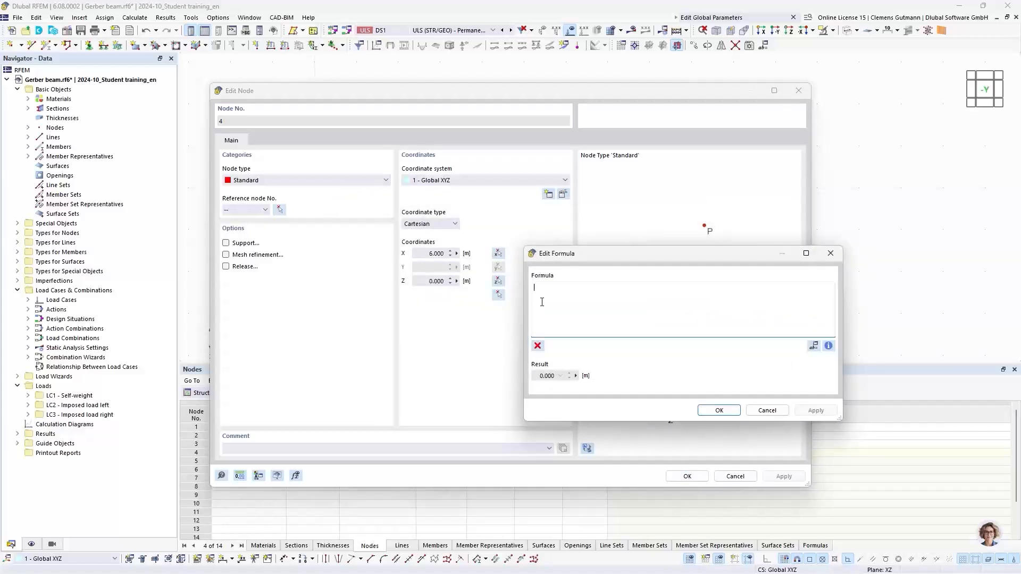
text((1+Ger)
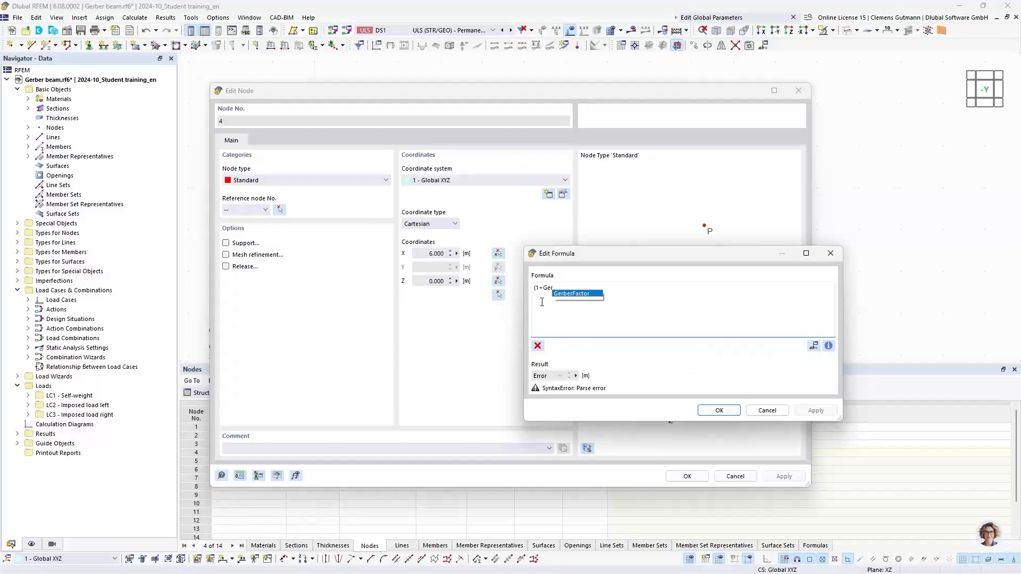
key(Return)
text())
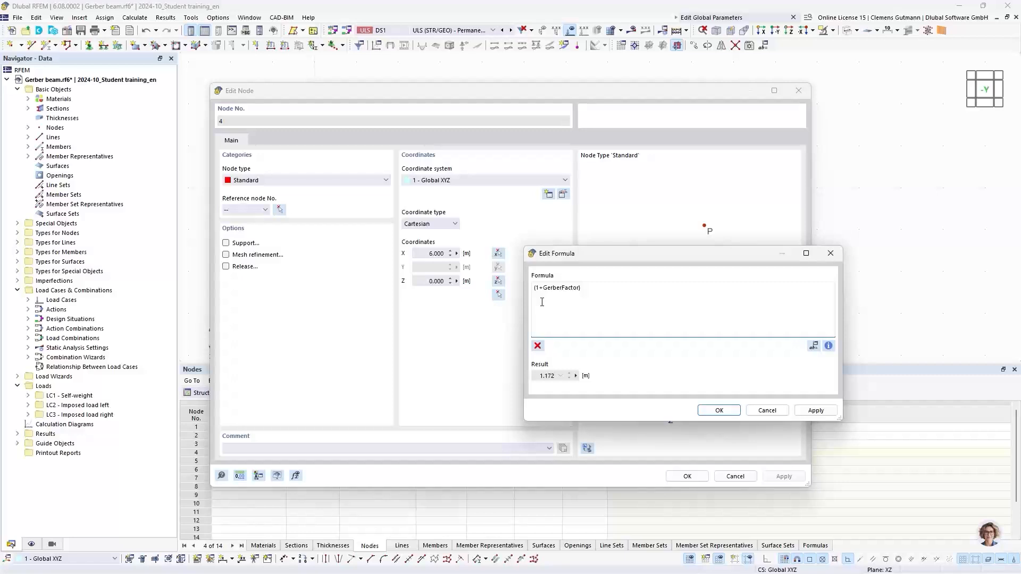
text(*Fi)
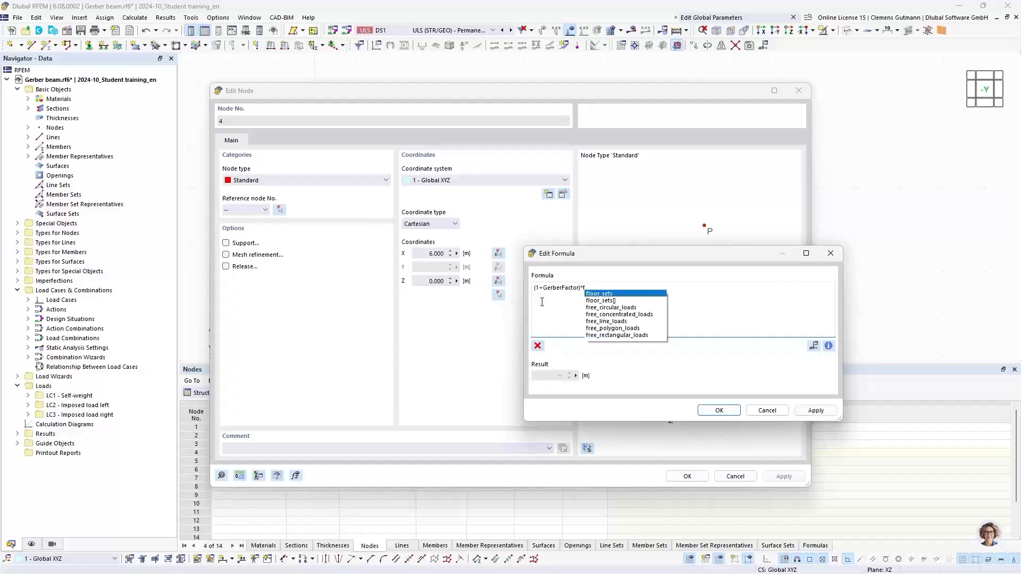
text(e)
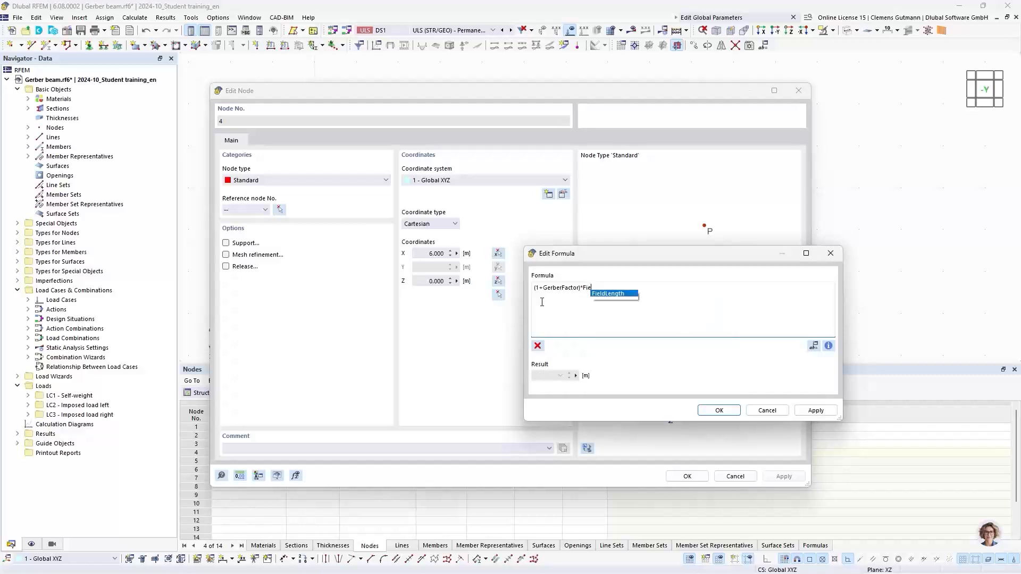
key(Return)
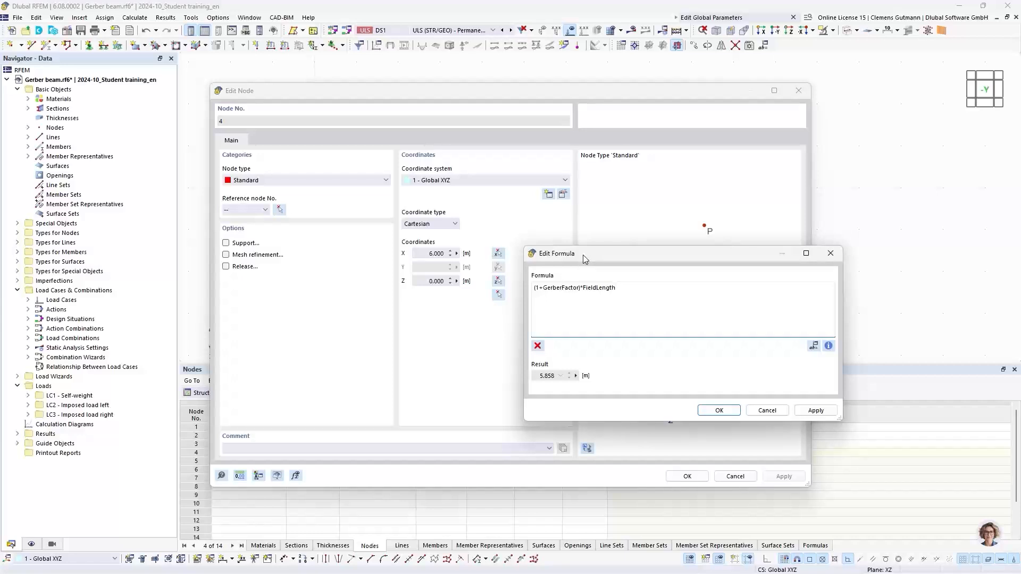
drag(583, 255, 542, 226)
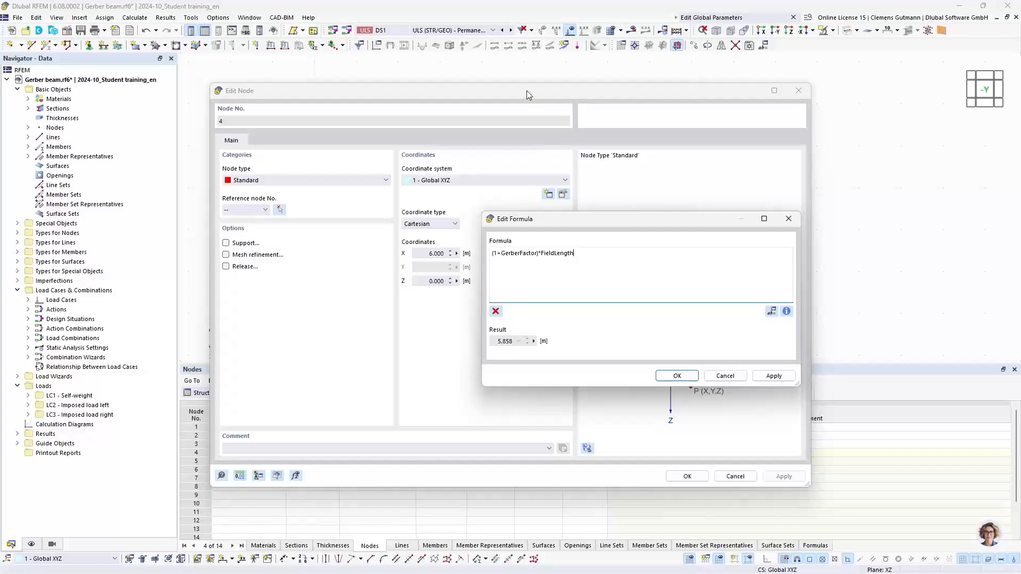
drag(531, 90, 715, 124)
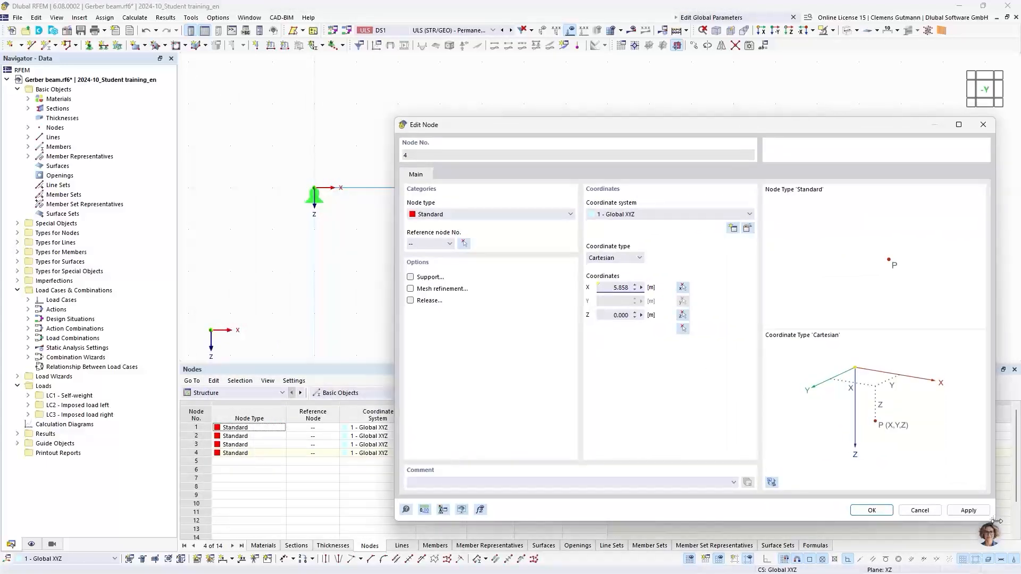
Review the node's X formula against the Gerber beam slide in PowerPoint, return to RFEM, and save the node.
drag(996, 521, 927, 490)
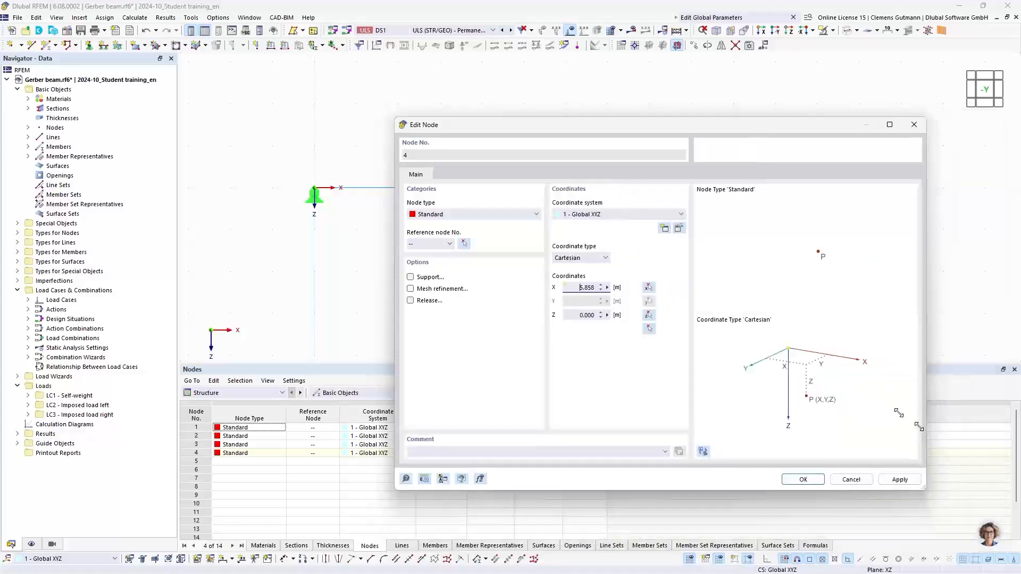
drag(621, 130, 485, 227)
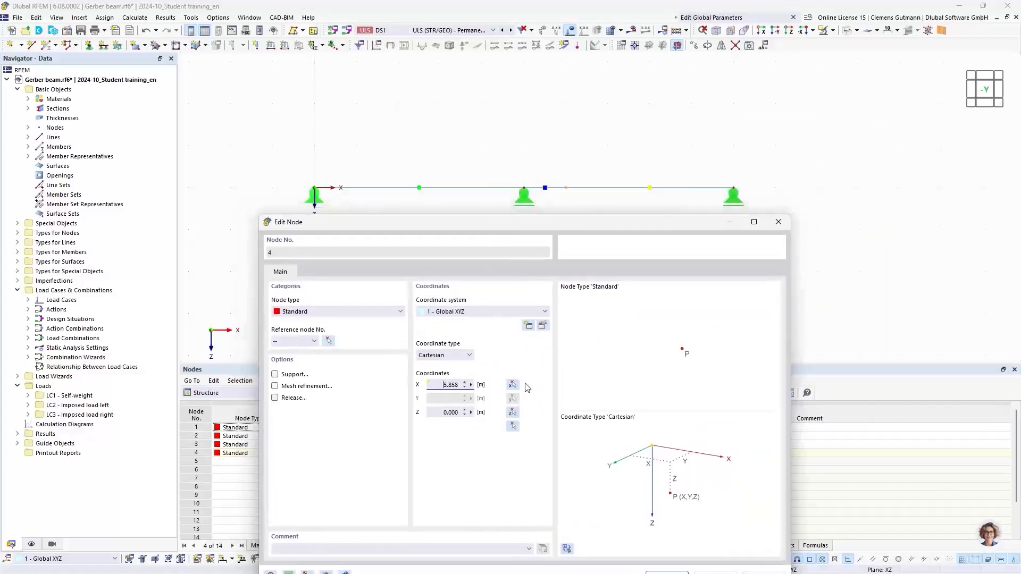
right_click(471, 387)
click(500, 387)
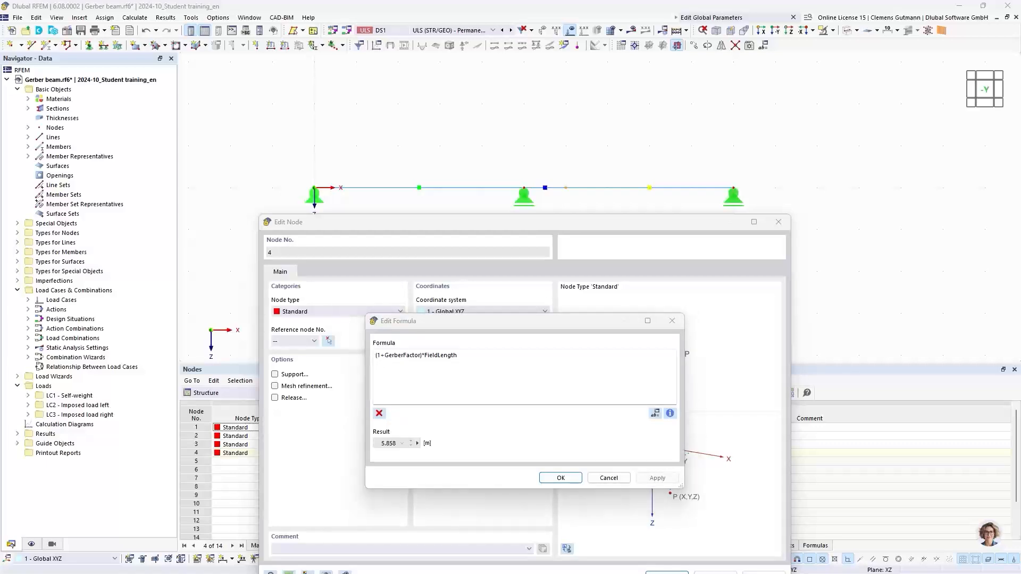
key(alt+Tab)
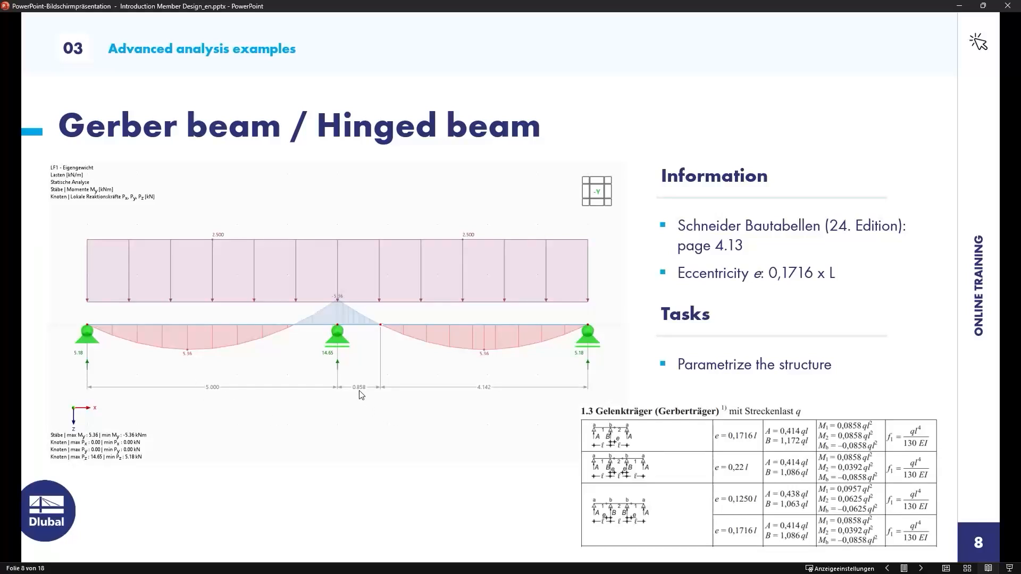
key(alt+Tab)
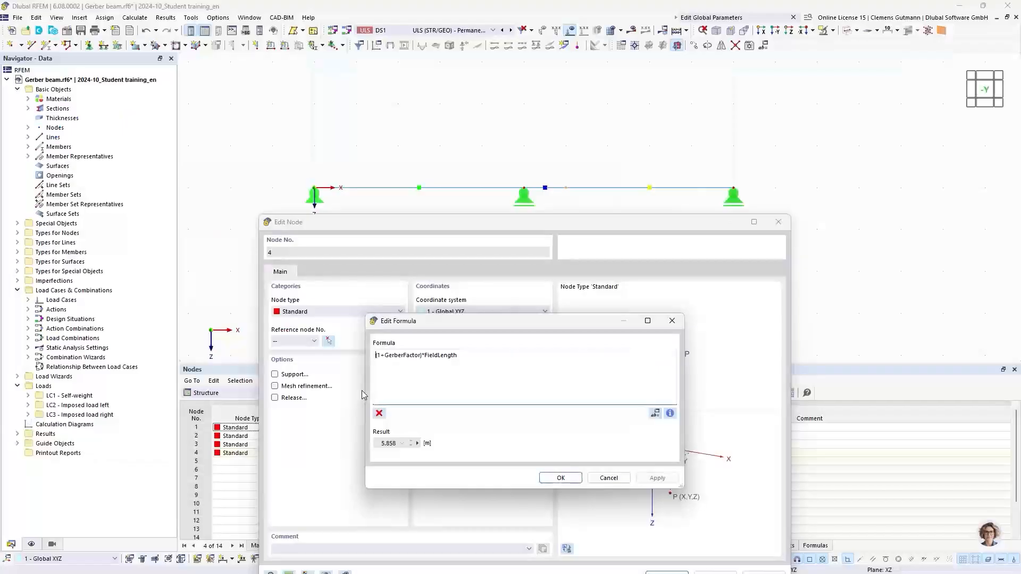
click(558, 478)
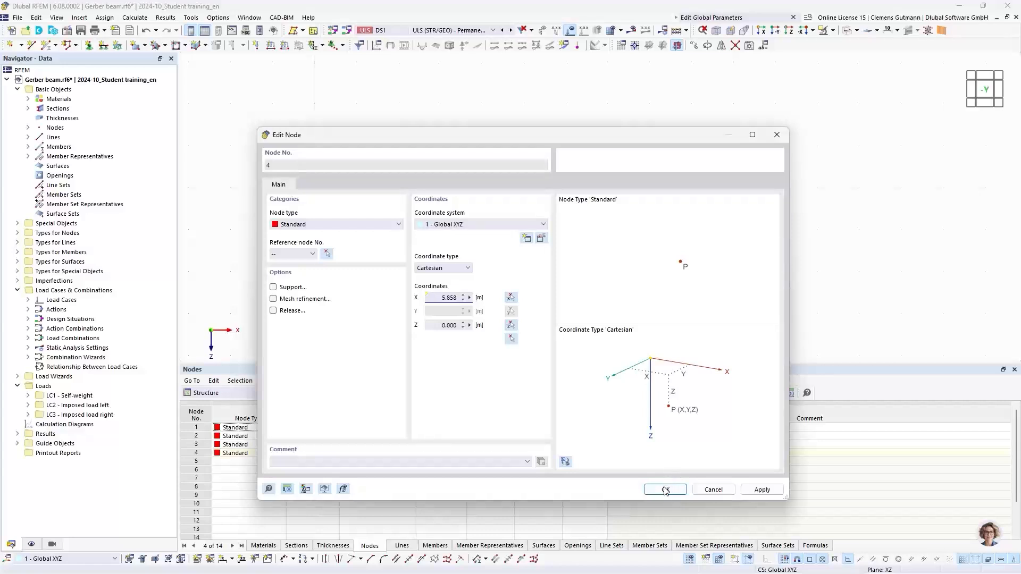
click(666, 490)
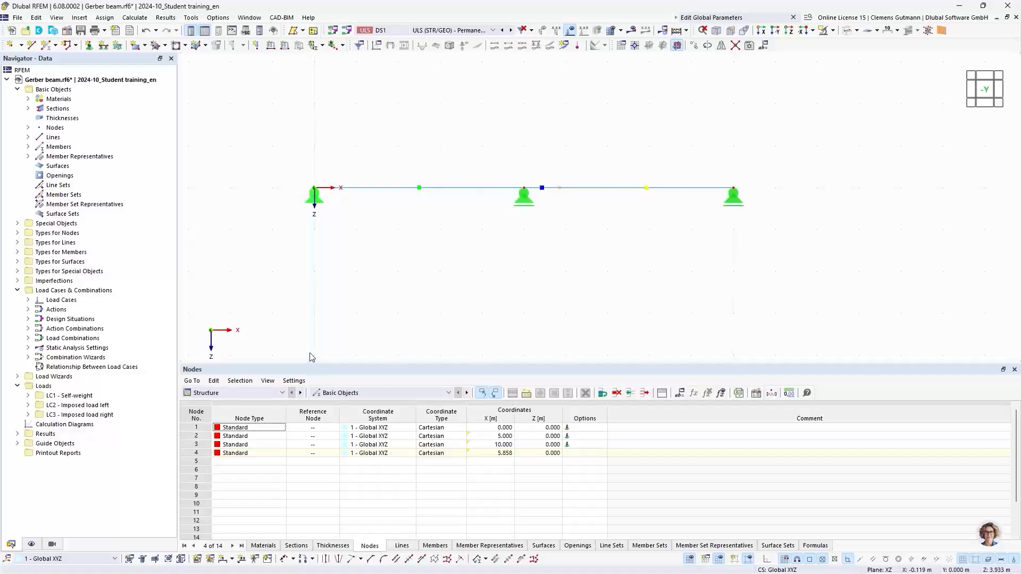
Add a linear dimension chain across all beam nodes in the second plane, placed below the beam at about -1.293 m offset.
click(233, 559)
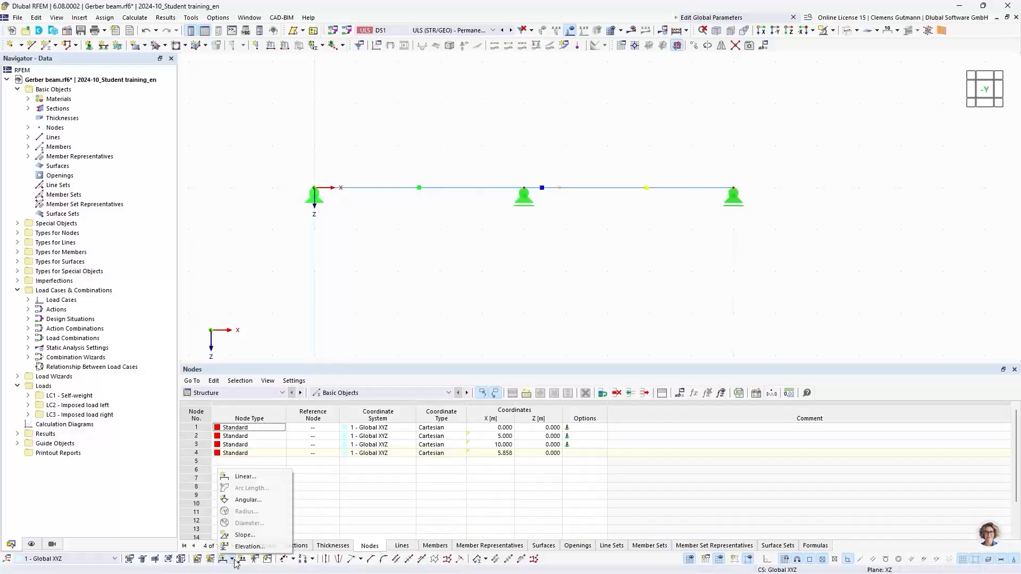
click(235, 478)
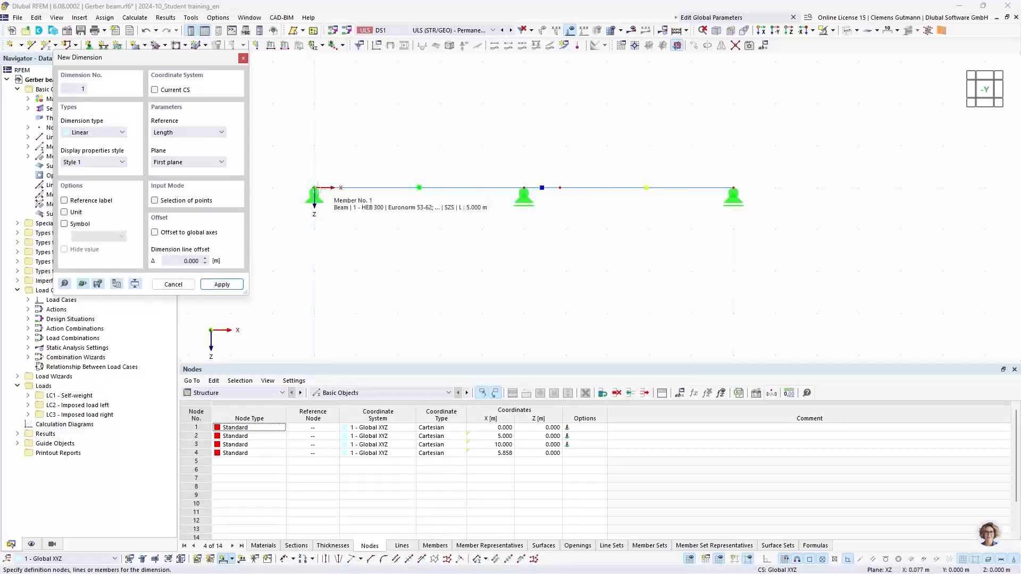
click(314, 188)
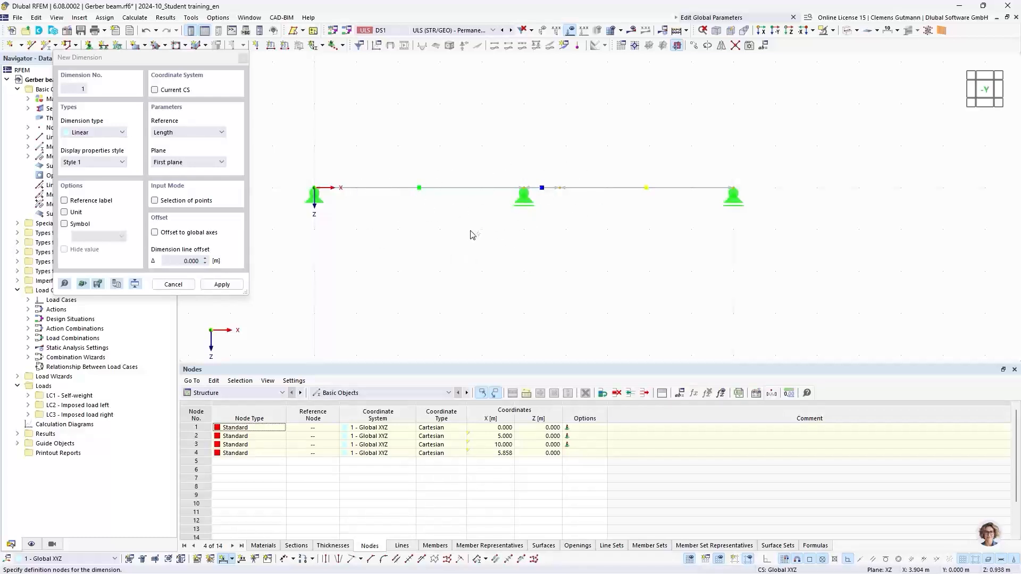
click(218, 162)
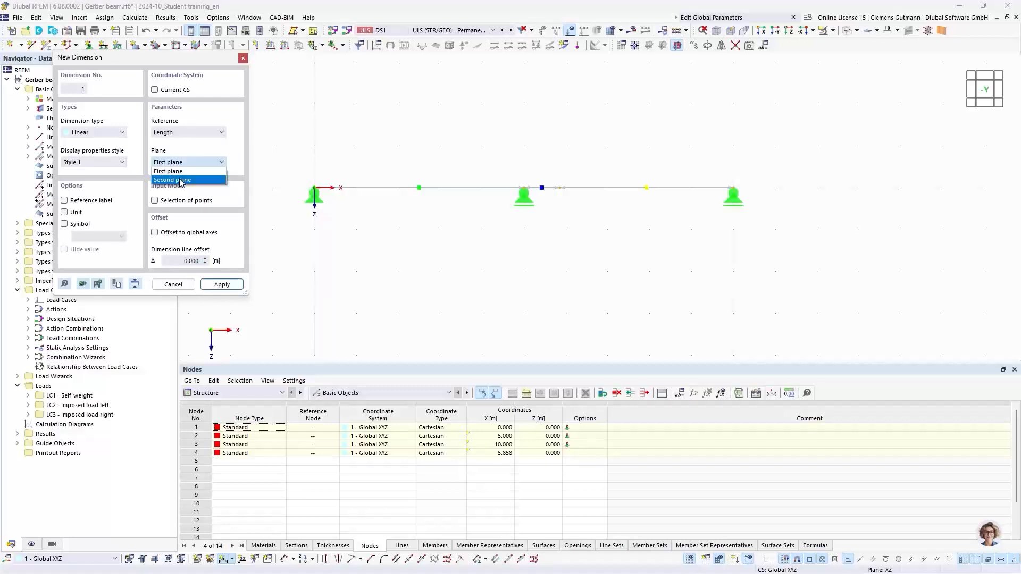
click(181, 180)
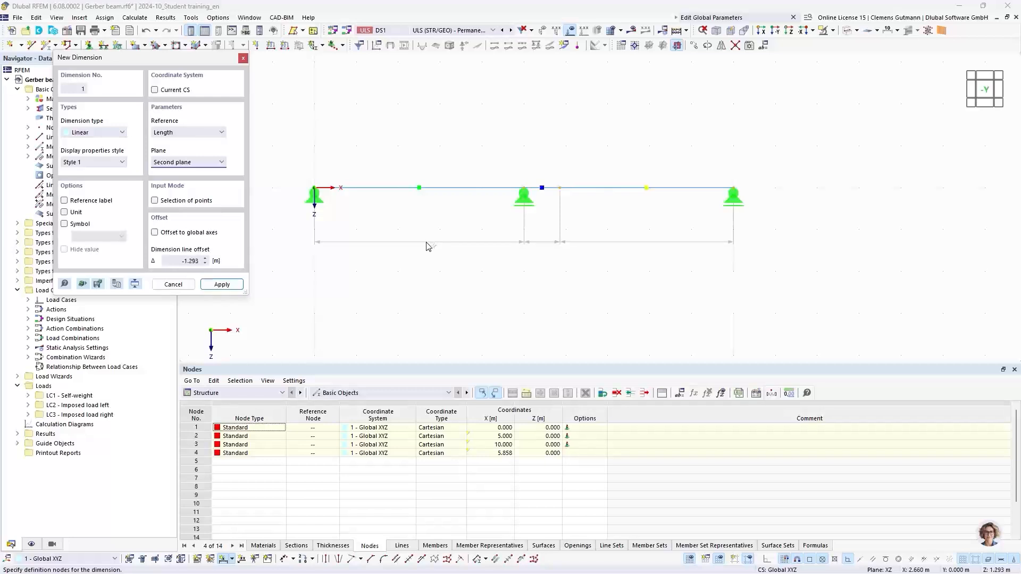
click(428, 246)
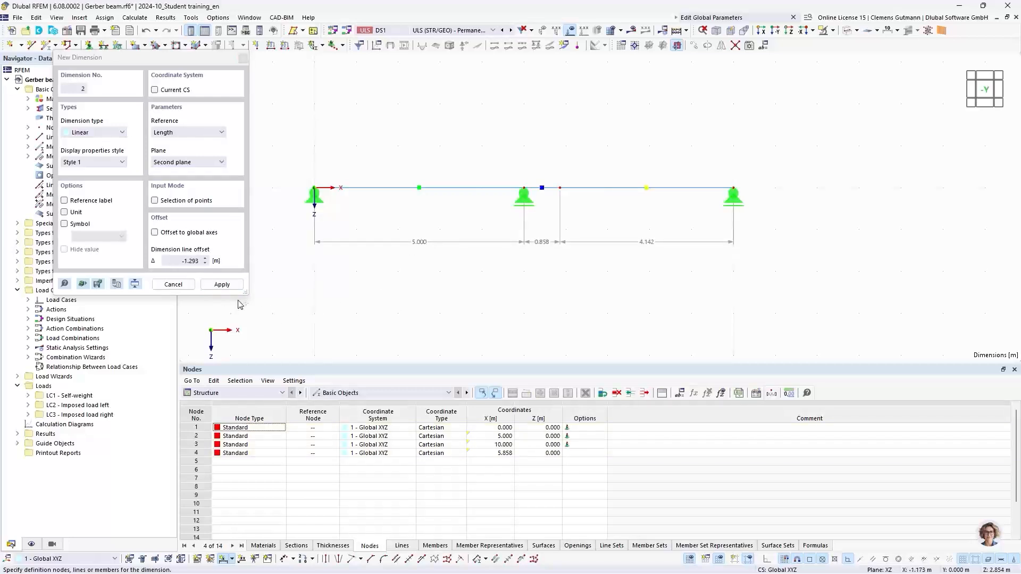
click(204, 284)
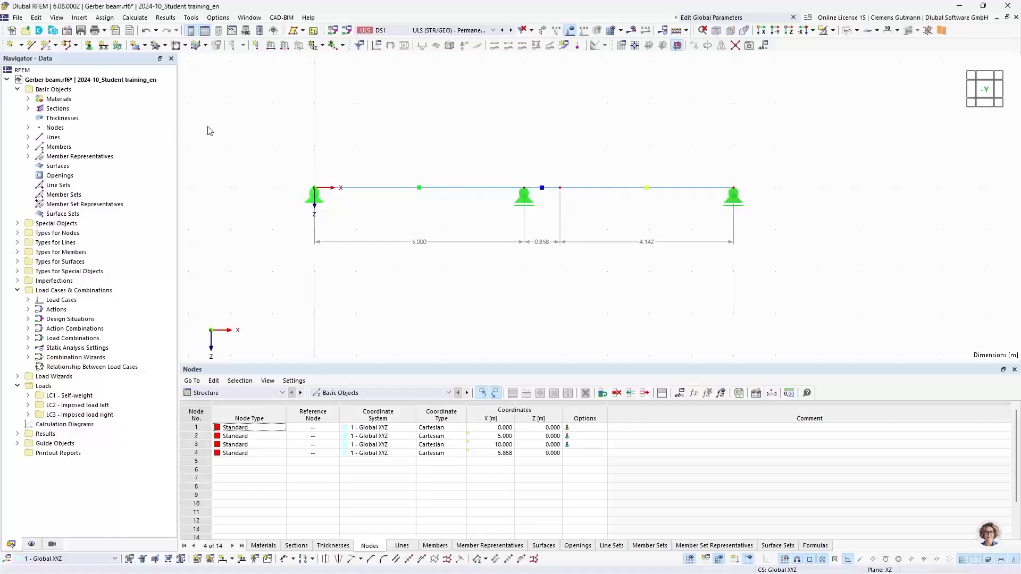
Set the global parameter FieldLength to 4 m and apply it to the model.
click(763, 45)
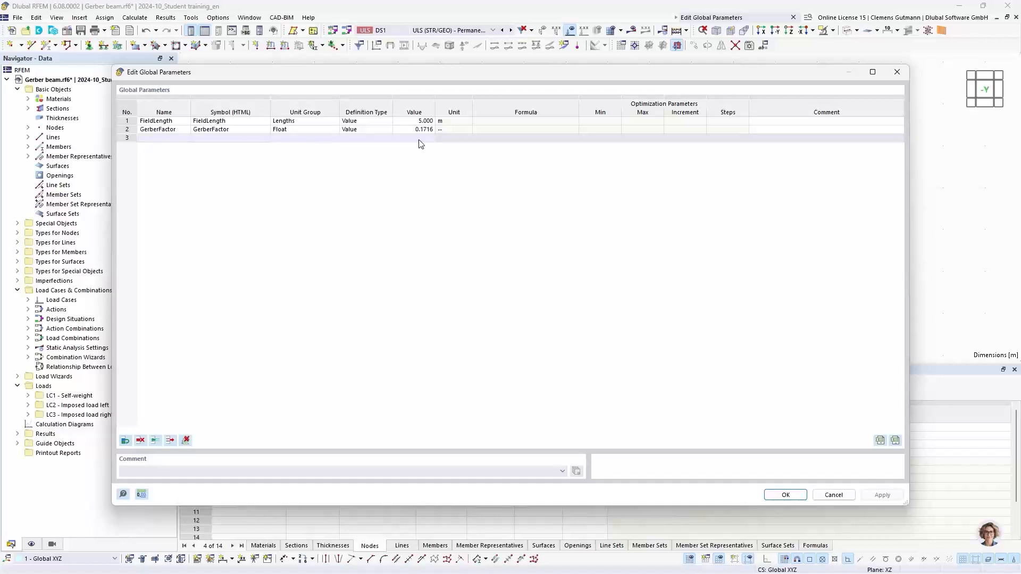
double_click(421, 121)
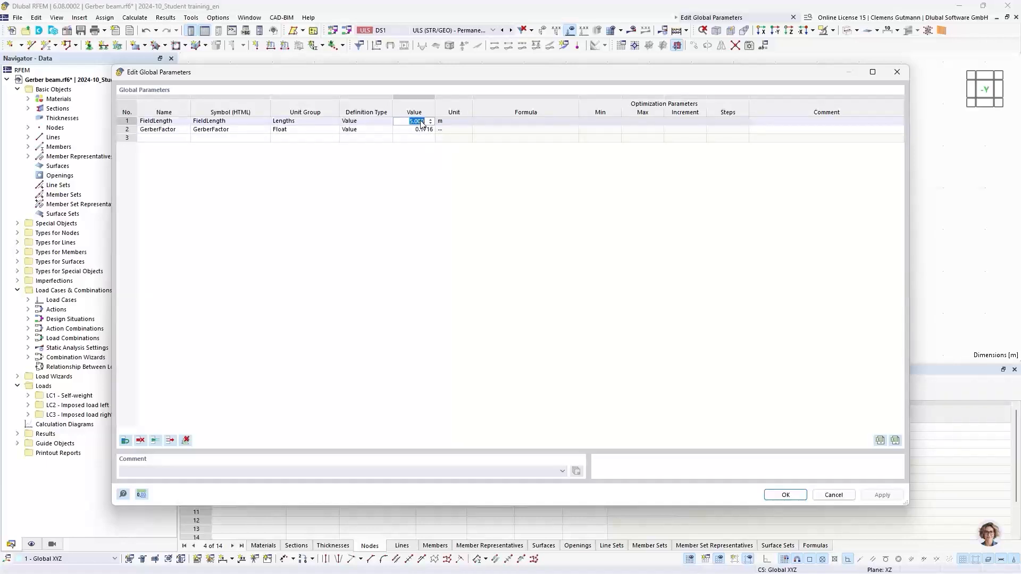
key(BackSpace)
key(Tab)
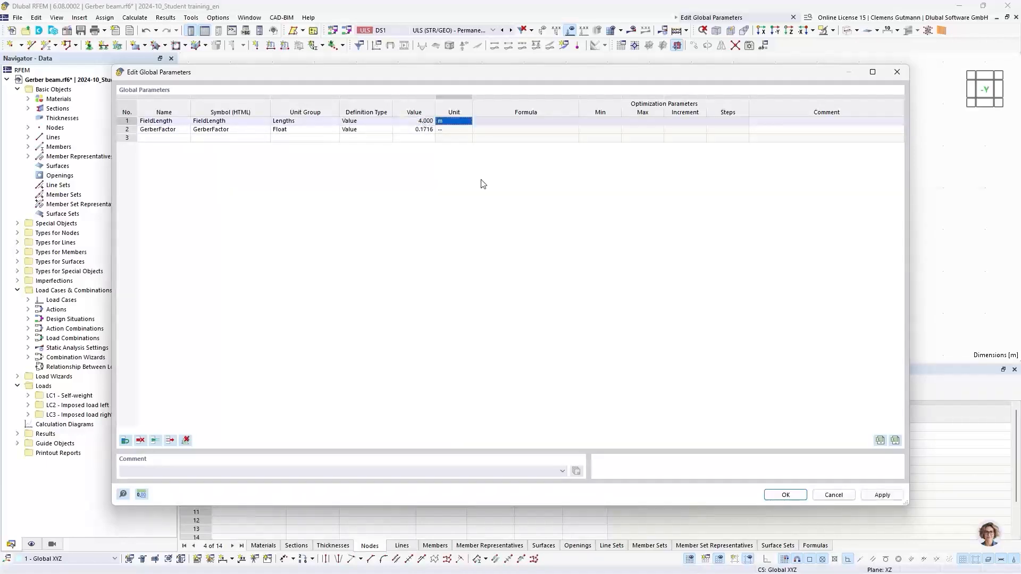
click(795, 498)
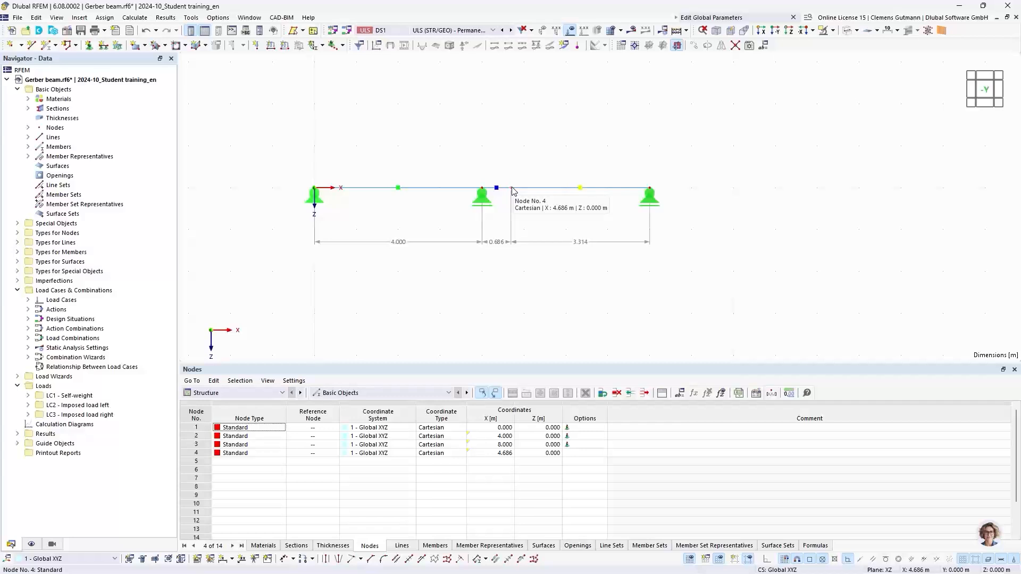
Review the X coordinate of the node right of the middle support and close its settings.
scroll(495, 250, up, 1)
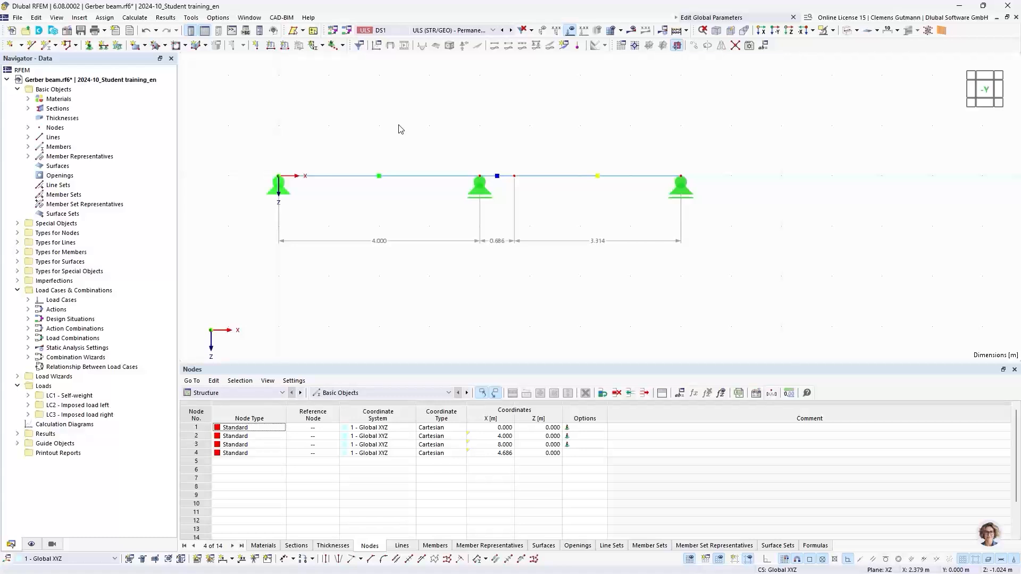
double_click(514, 177)
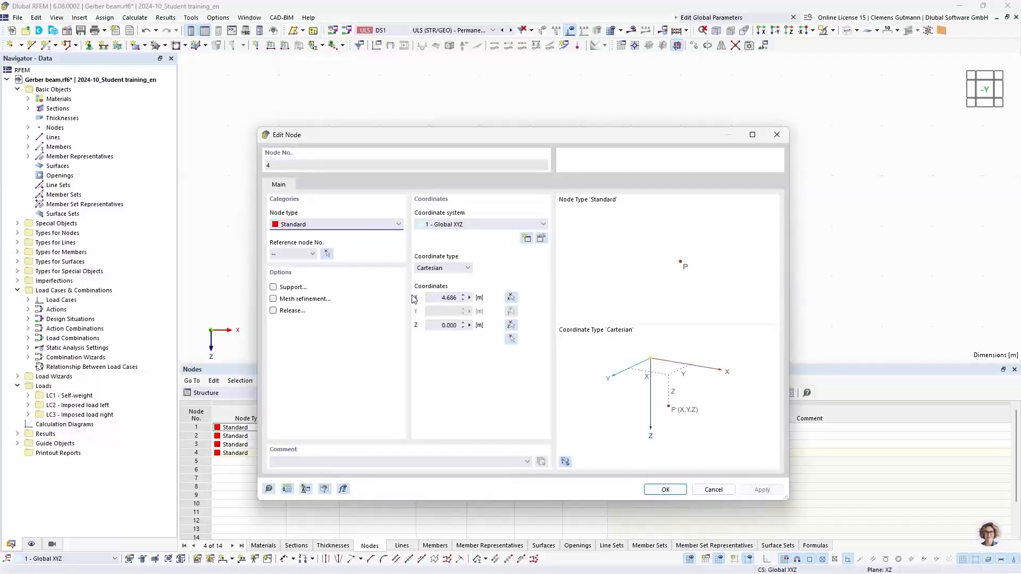
click(469, 299)
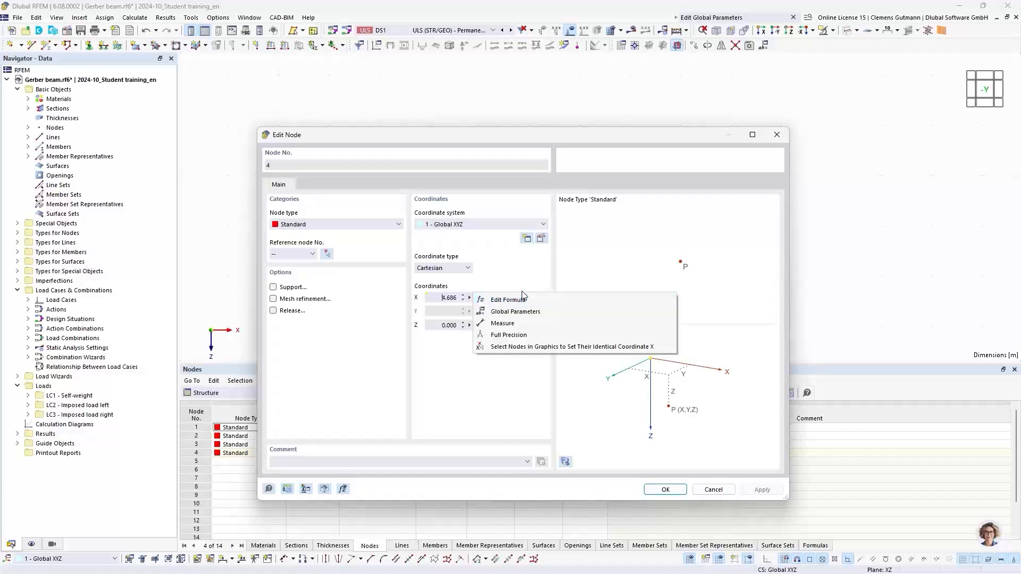
click(518, 379)
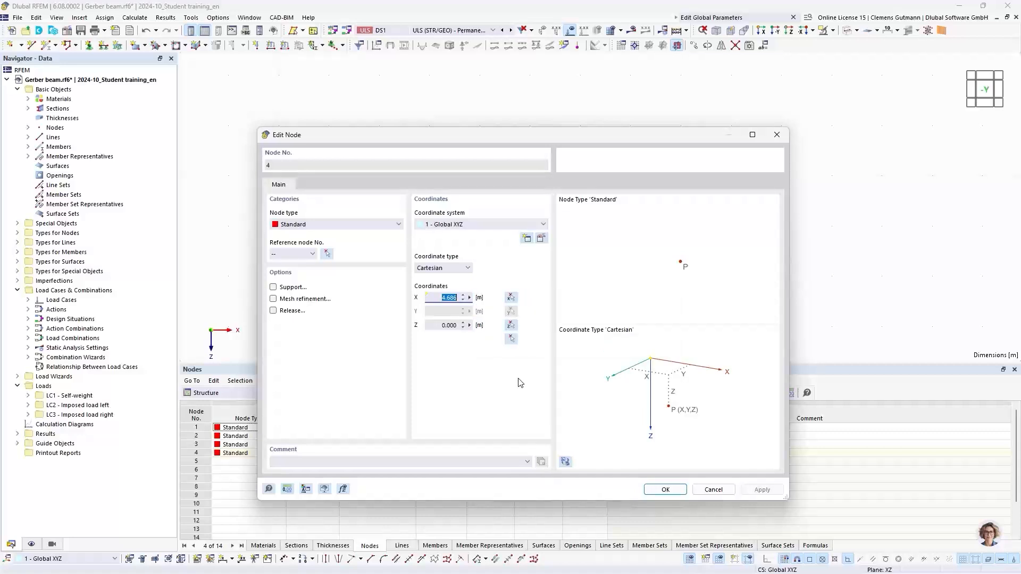
click(665, 490)
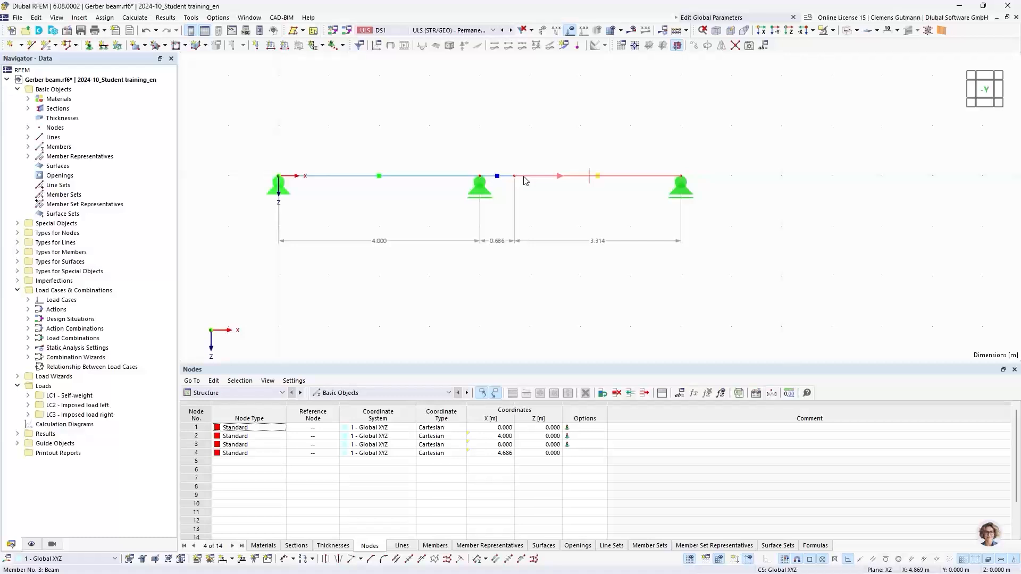
Enable hinges for the member between the new node and the end support, and open its hinge assignment.
right_click(523, 180)
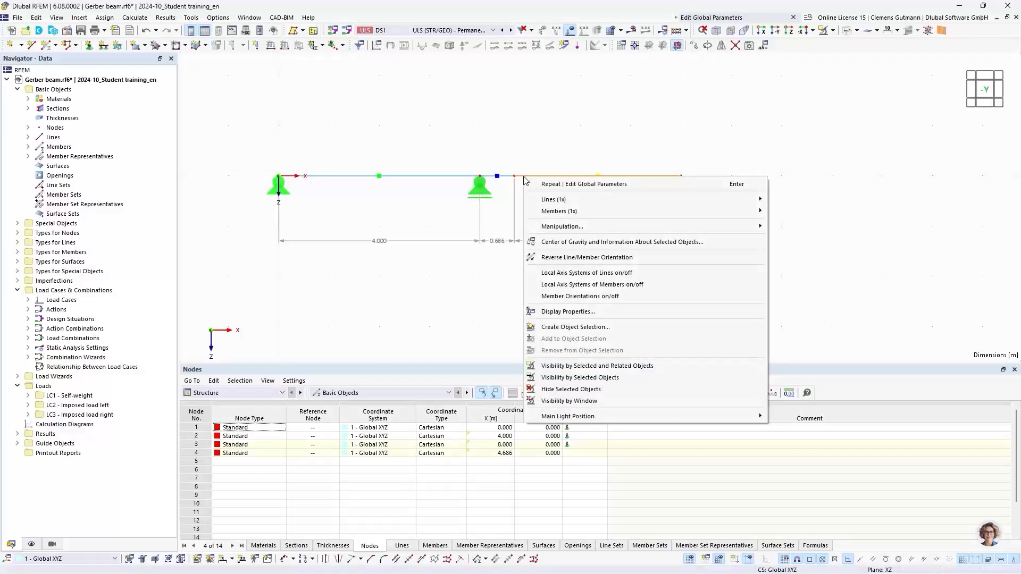
click(535, 170)
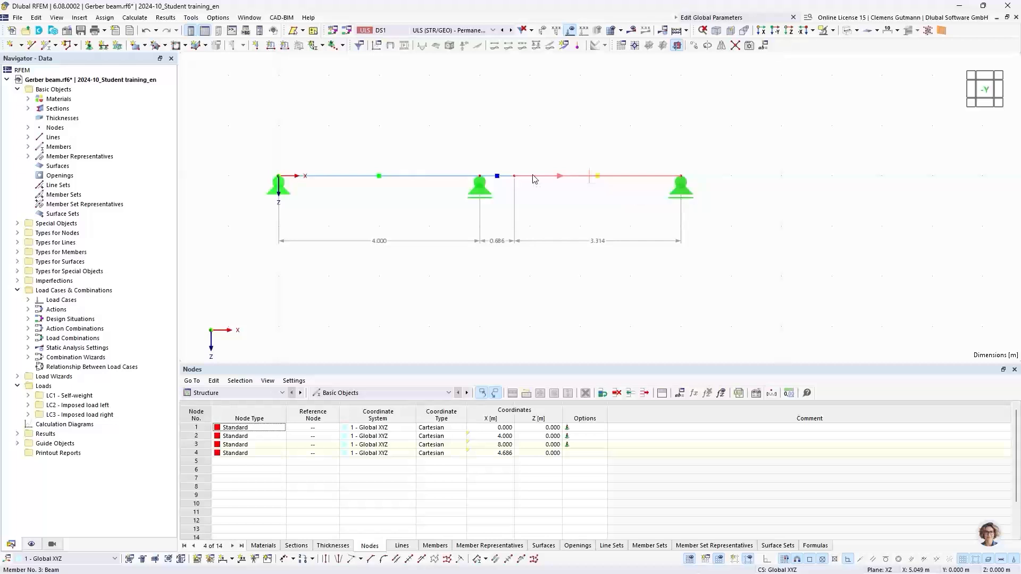
double_click(534, 178)
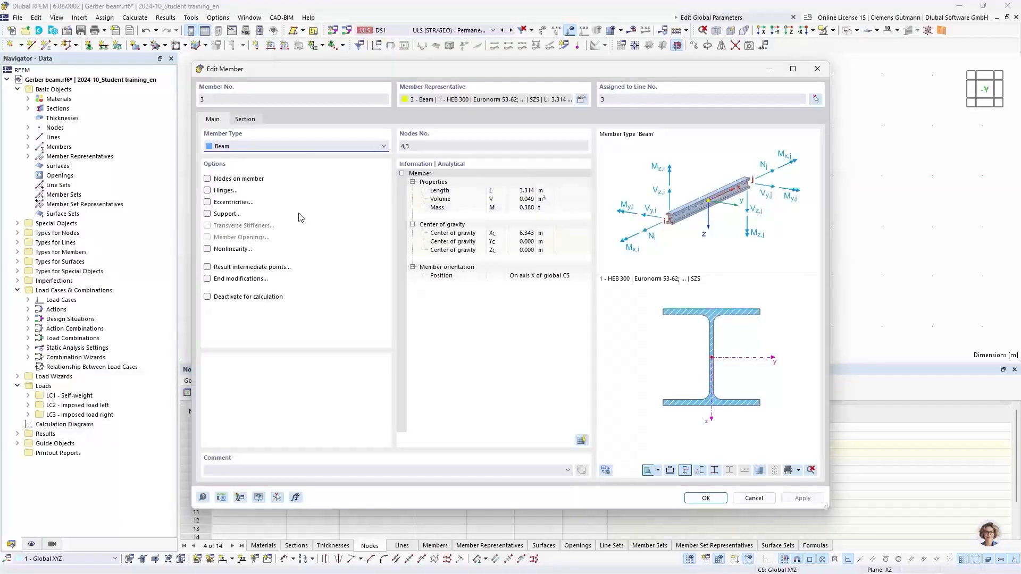
click(207, 191)
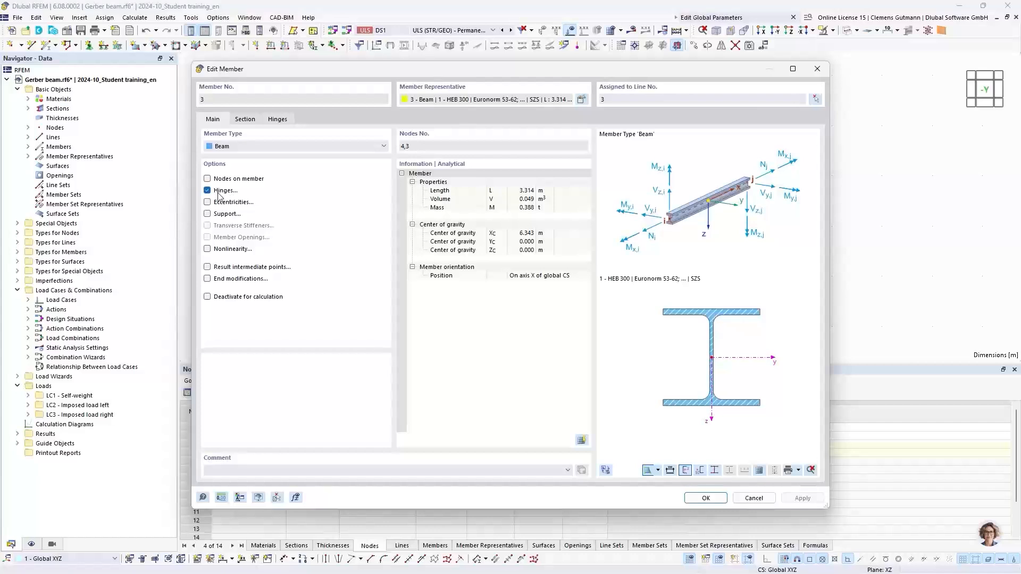
drag(434, 69, 536, 117)
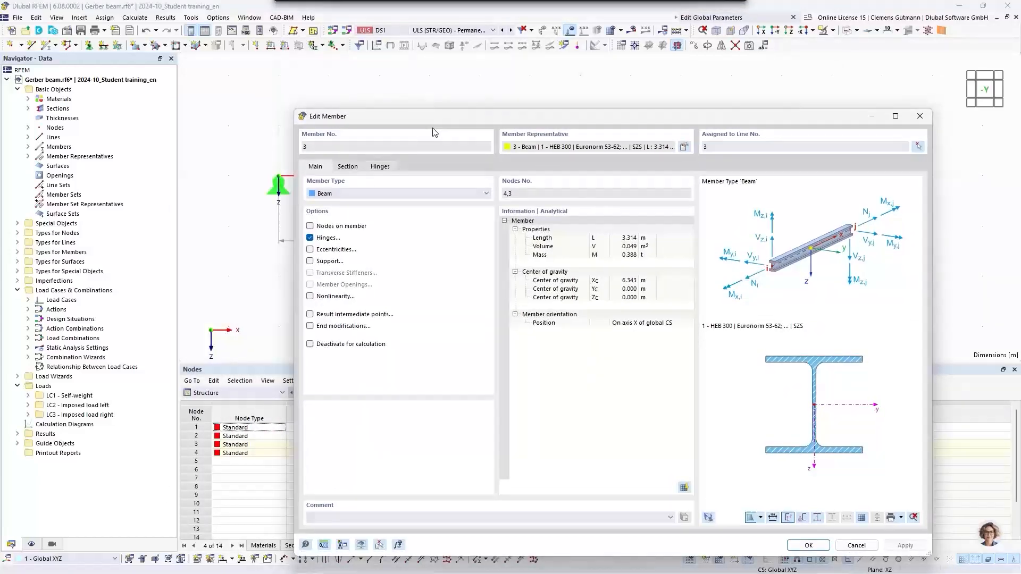
click(380, 167)
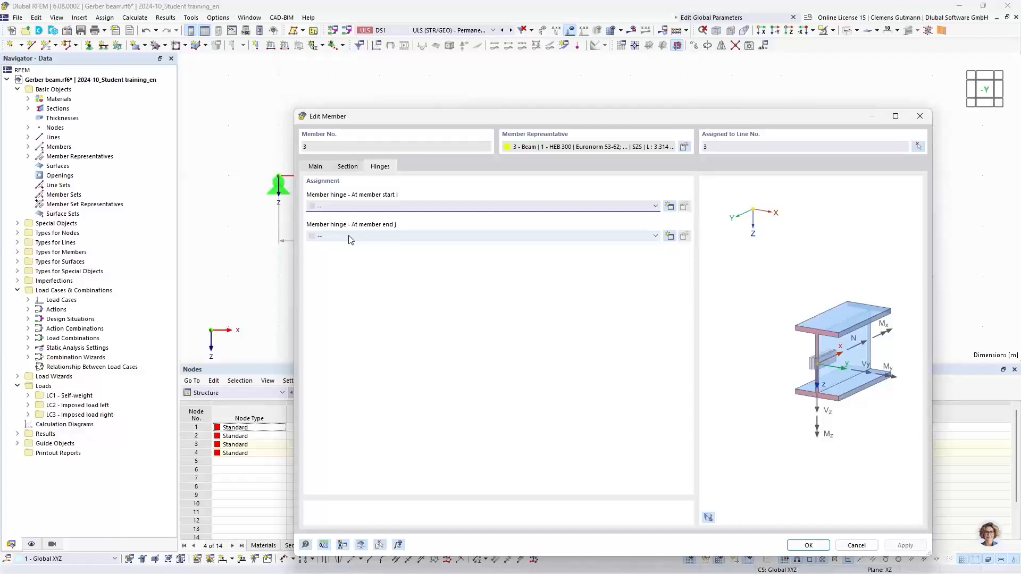
Examine the member in the model and in the 3D preview to identify which node is its start and end.
drag(561, 120, 479, 242)
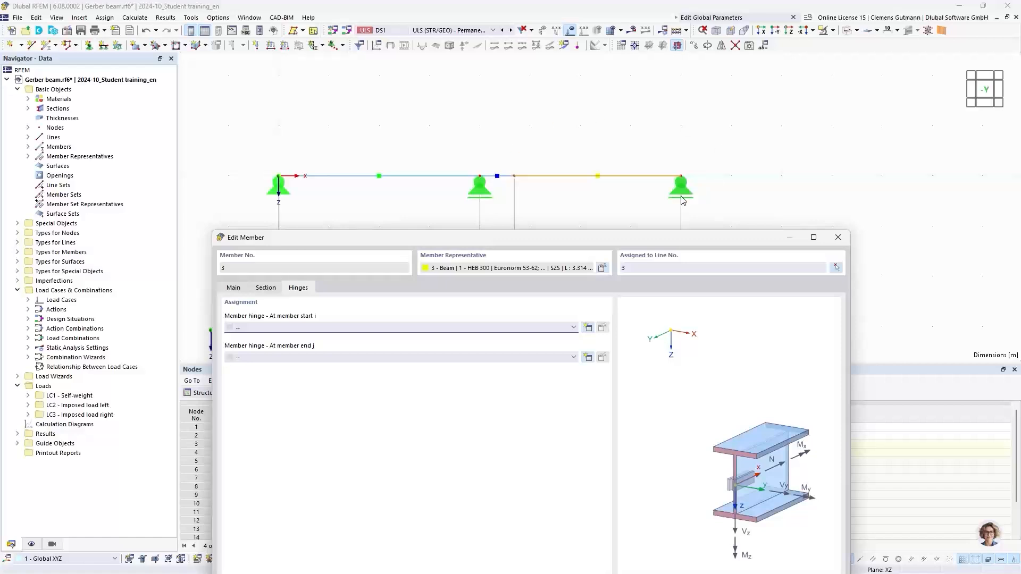
drag(616, 240, 574, 85)
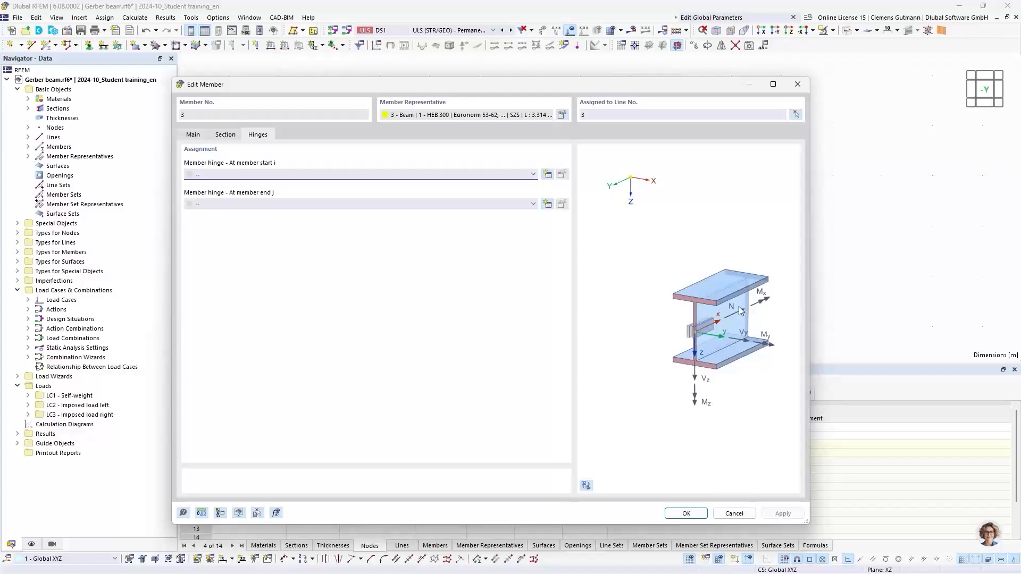
click(586, 488)
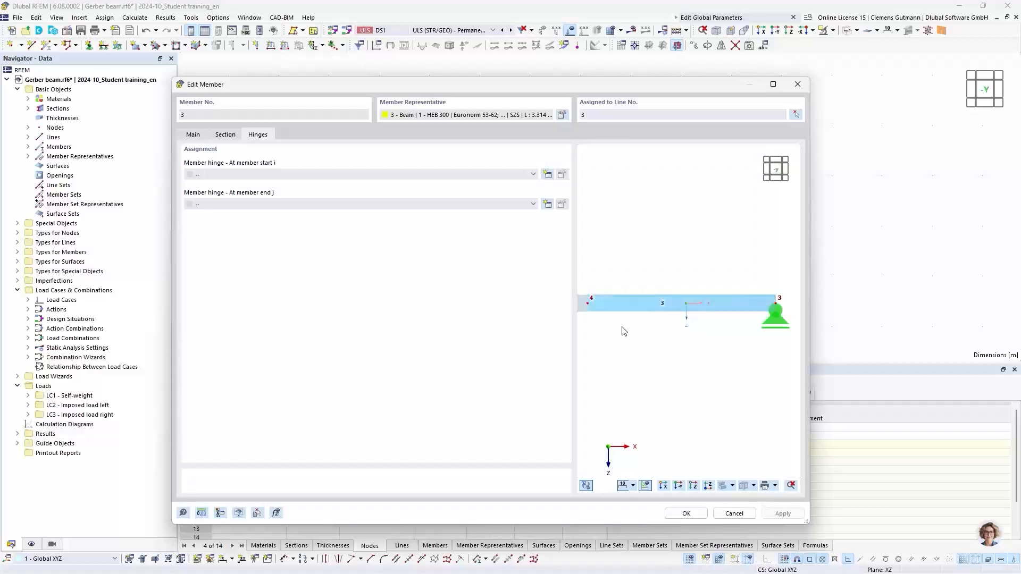
ctrl+middle_drag(621, 330, 647, 365)
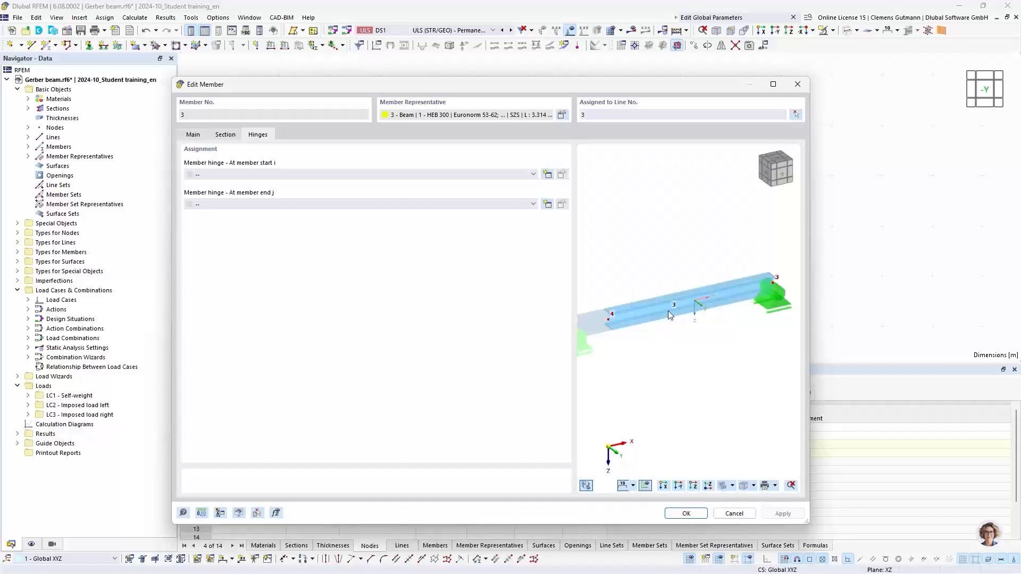
scroll(725, 327, down, 2)
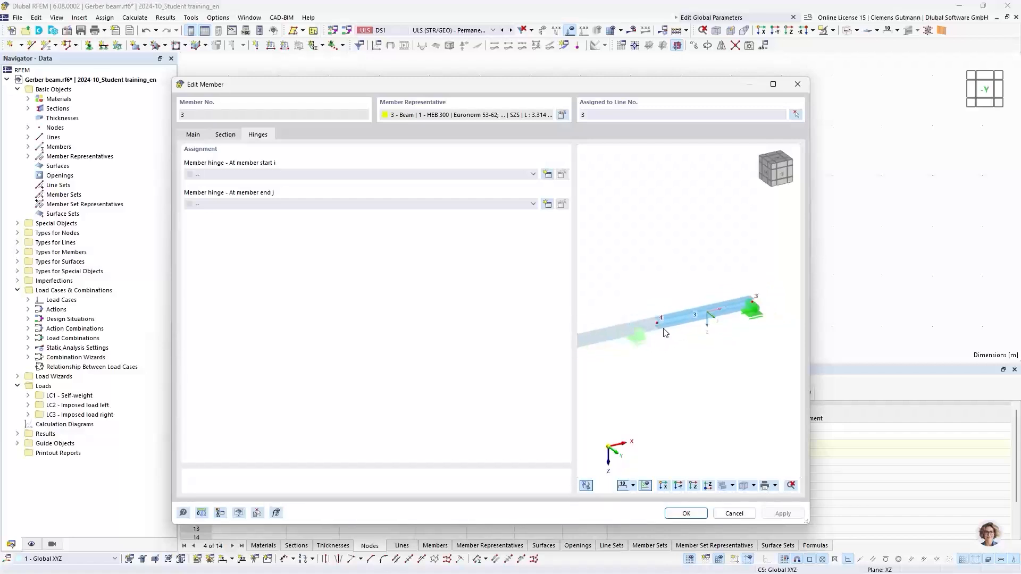
scroll(653, 322, up, 3)
ctrl+middle_drag(722, 382, 686, 394)
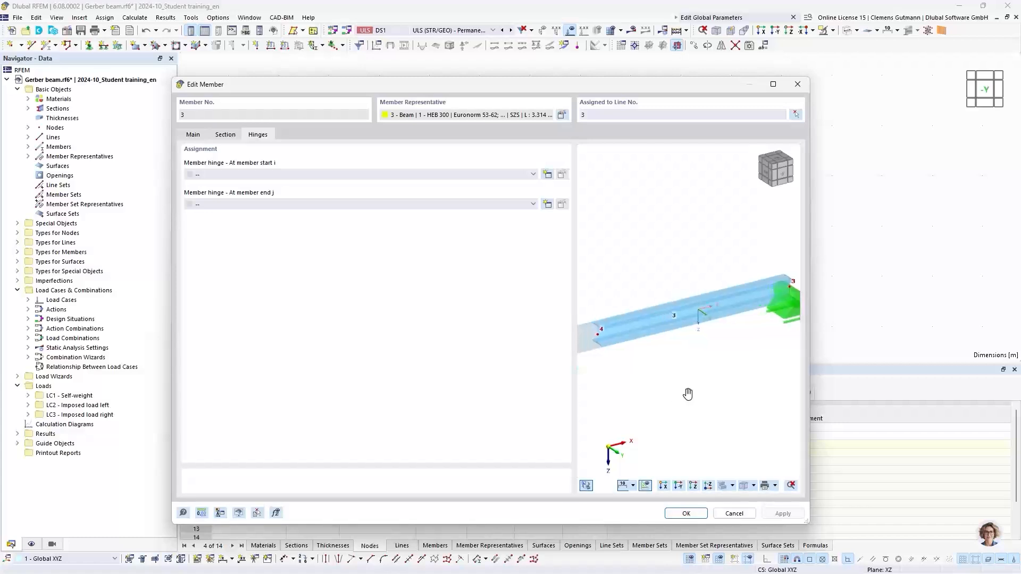
scroll(611, 311, down, 1)
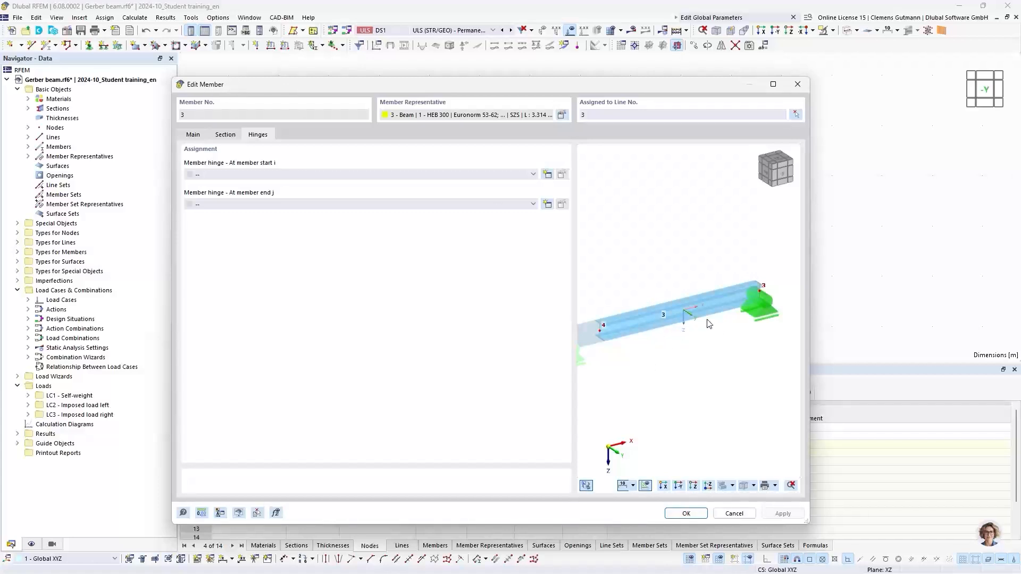
scroll(709, 324, up, 1)
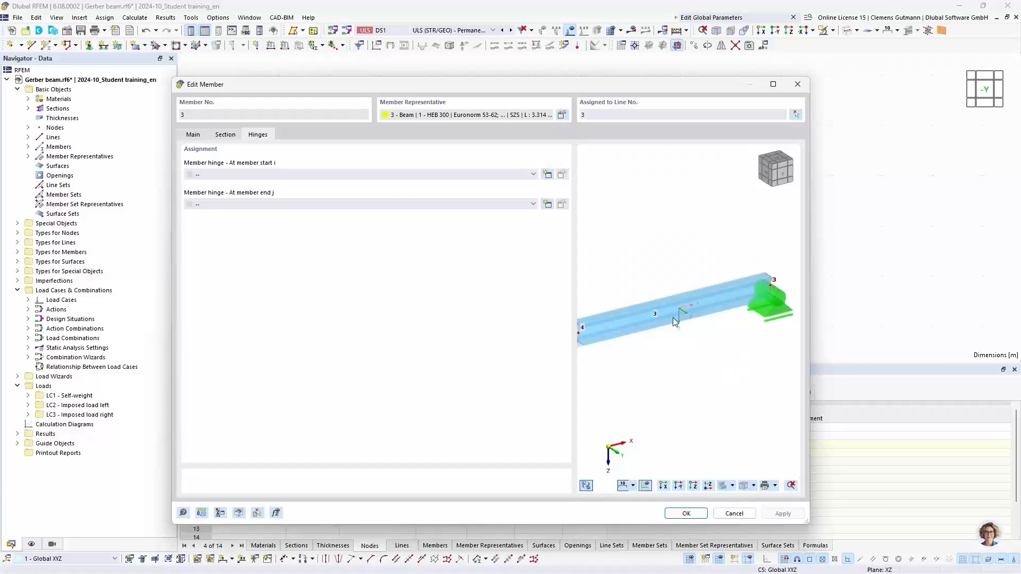
mouse_move(633, 369)
middle_down()
mouse_move(654, 356)
mouse_move(641, 369)
middle_up()
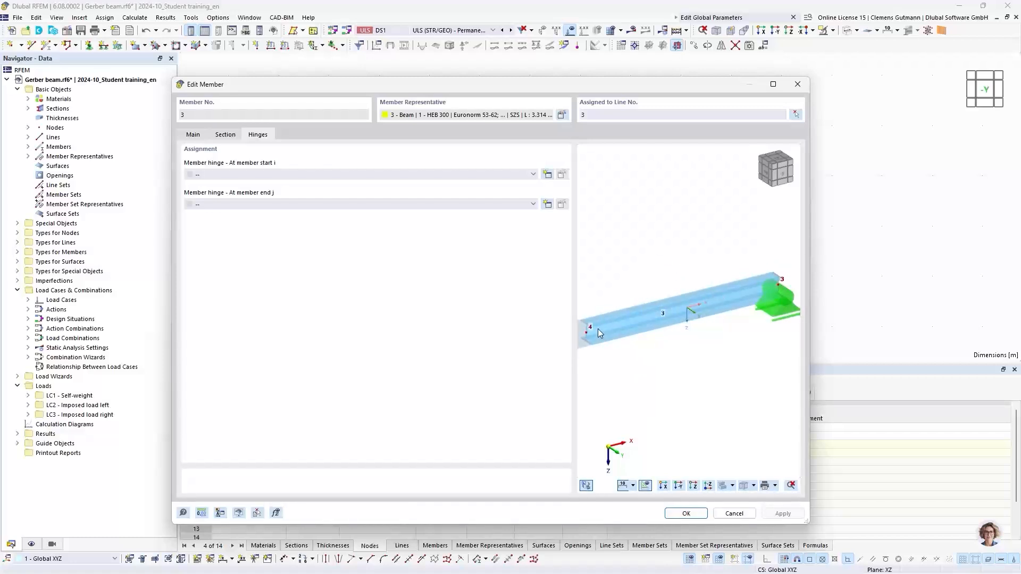
middle_drag(607, 378, 632, 373)
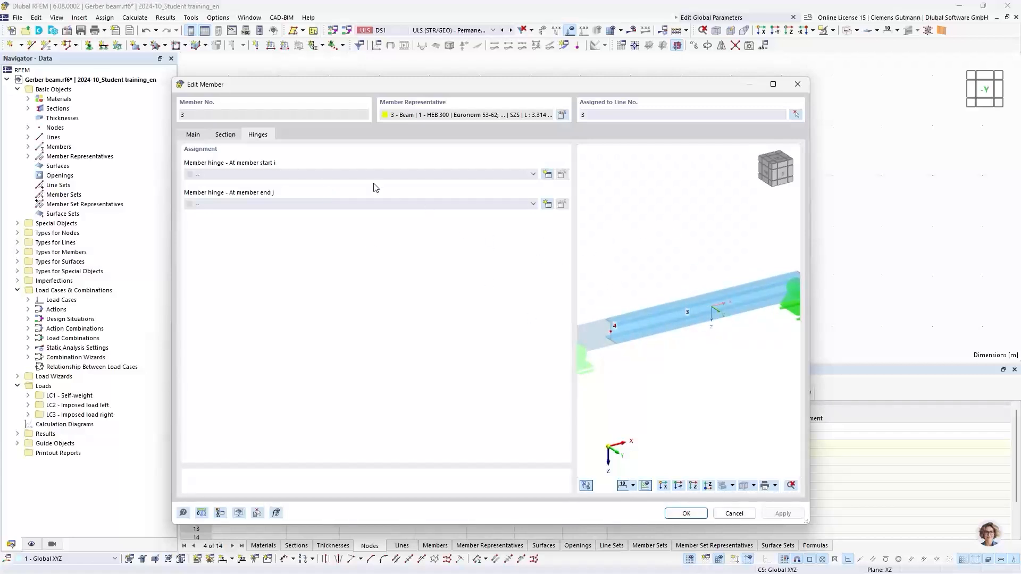
Create a Local xyz member hinge with rotation φy released, assign it at member start i, and save the member.
click(548, 175)
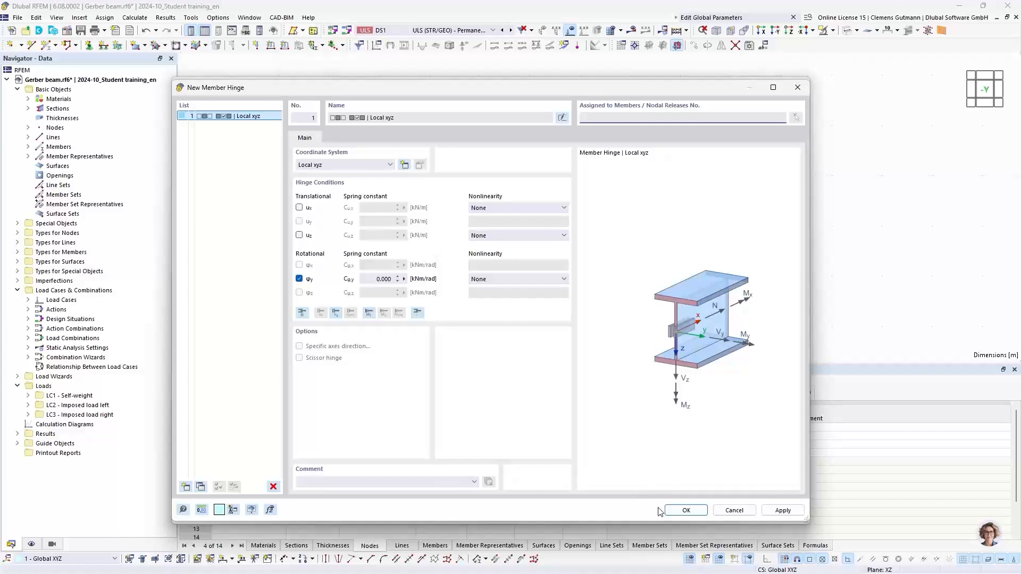
click(684, 510)
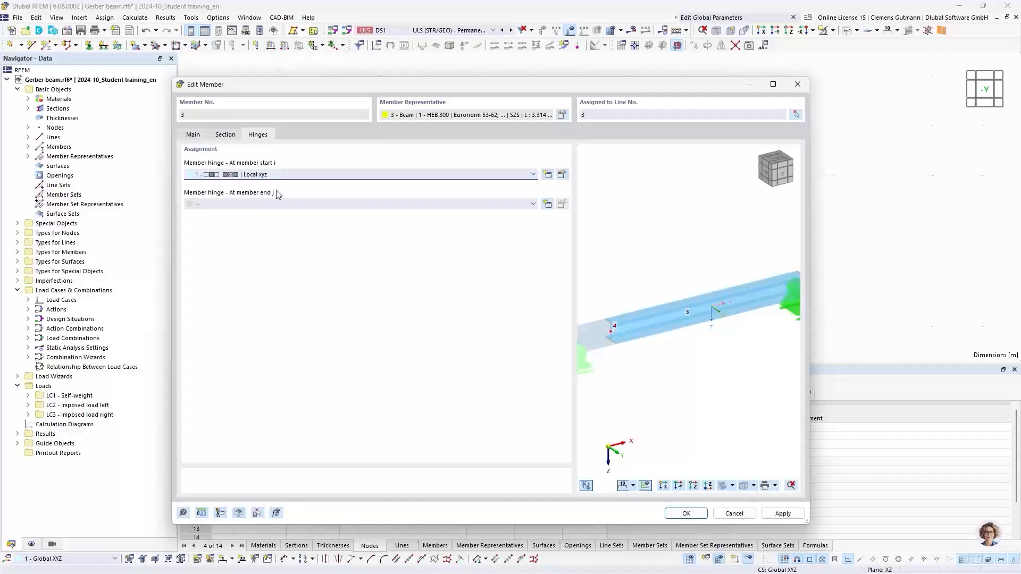
click(686, 513)
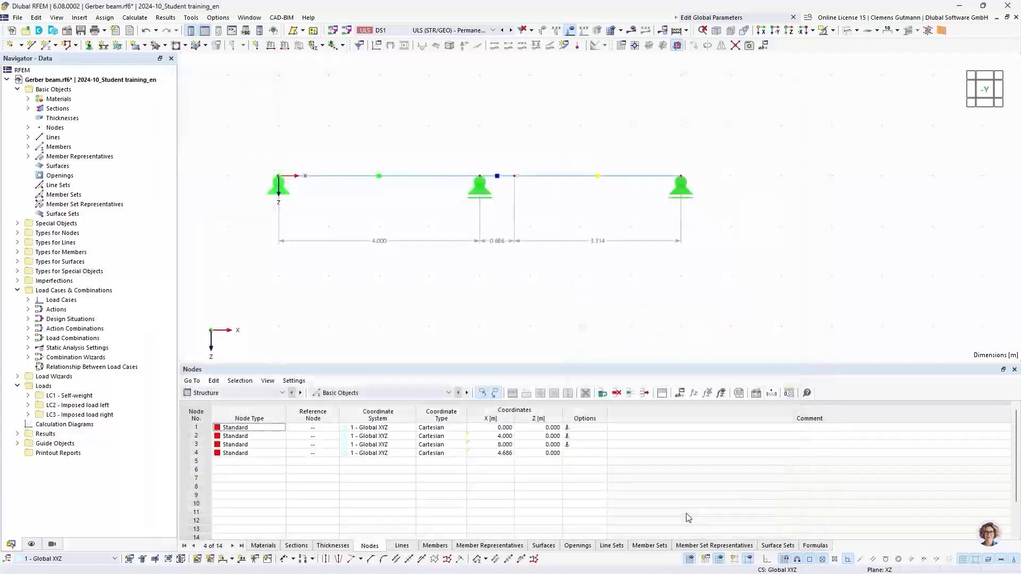
Enlarge the display size of the member hinge symbol in the graphic.
right_click(517, 177)
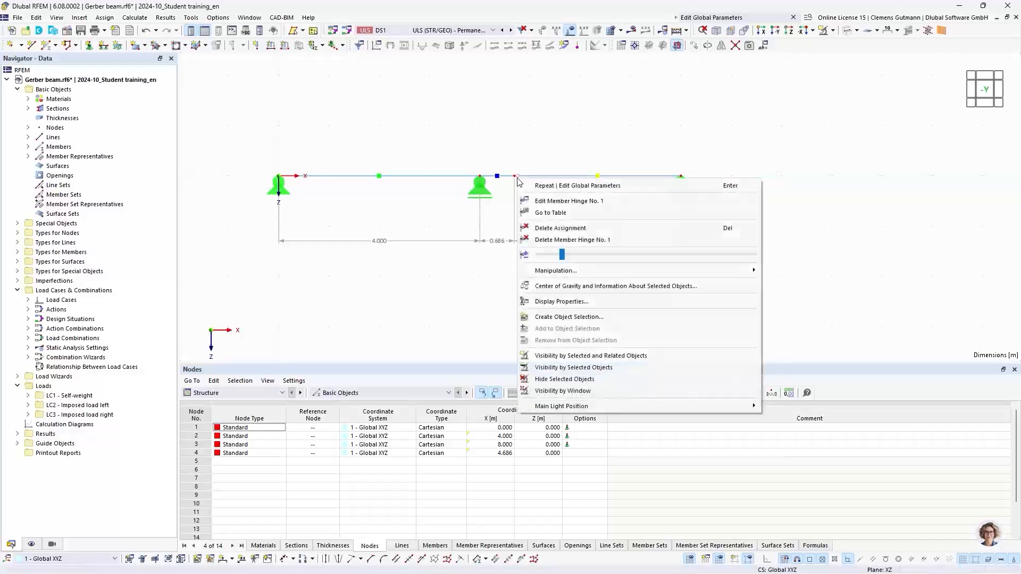
drag(574, 259, 643, 257)
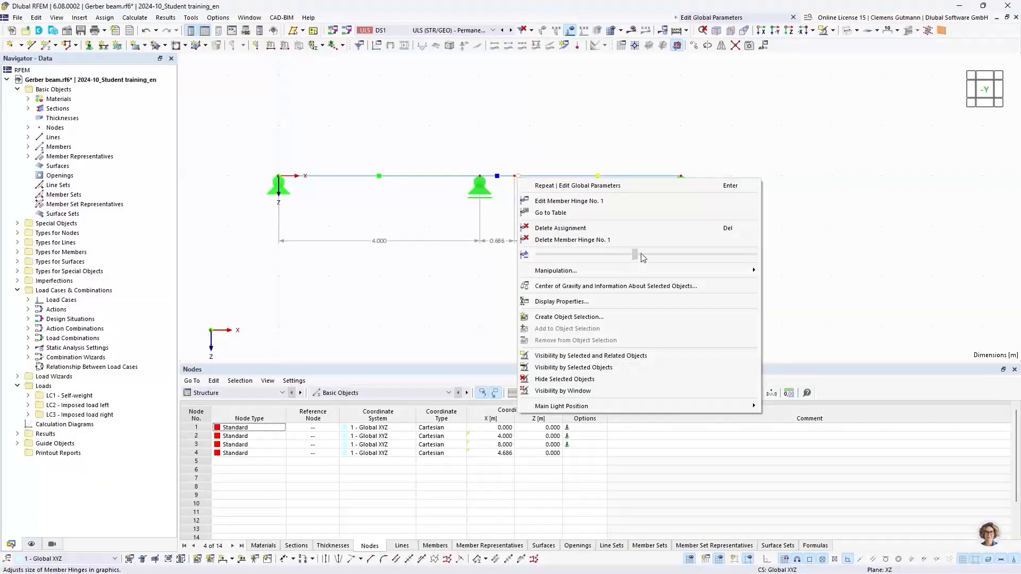
click(481, 249)
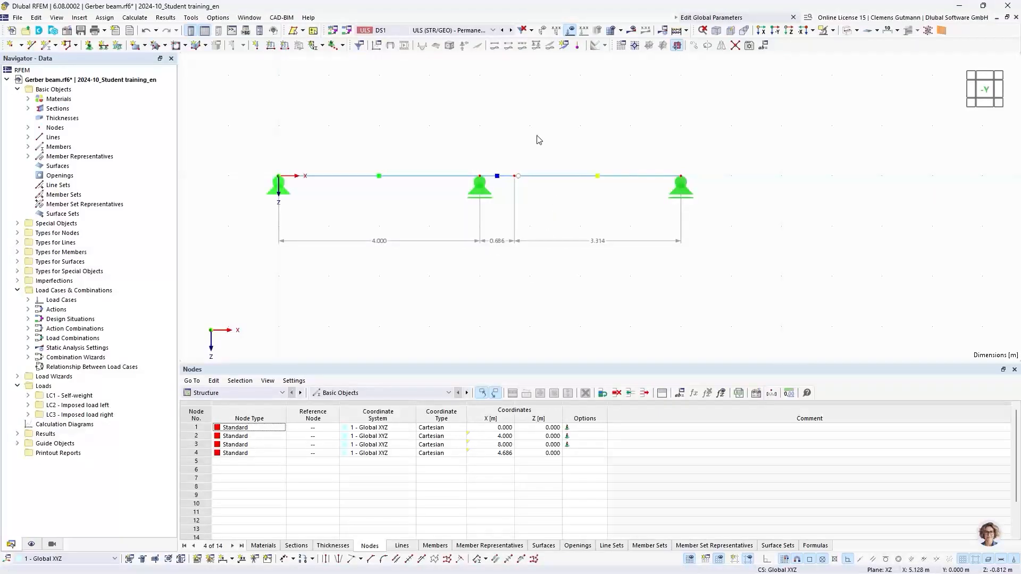
Calculate the model and display the My moments for load combination CO2, 1.35 * LC1 + 1.50 * LC2.
click(677, 31)
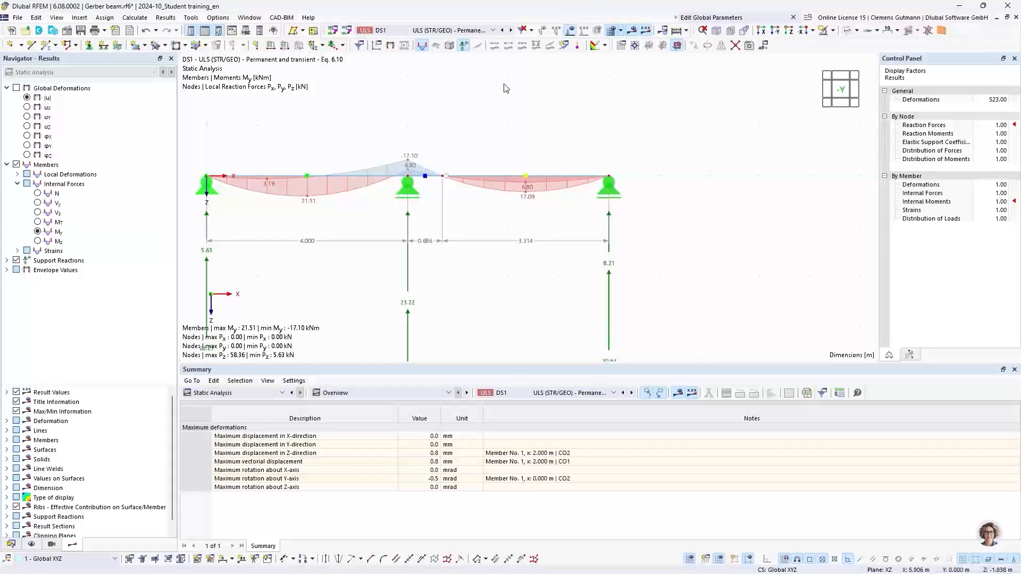
click(448, 31)
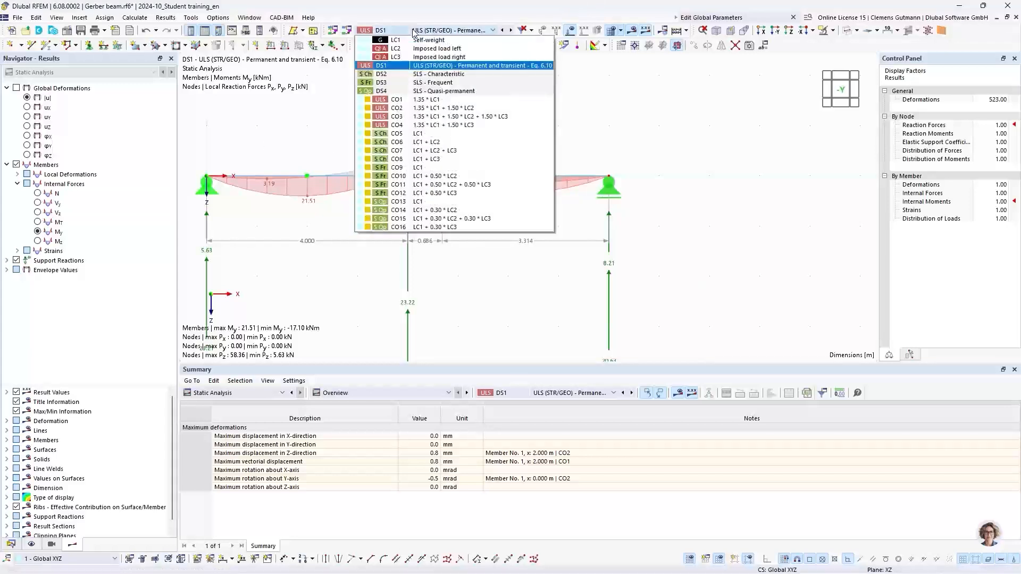
click(444, 108)
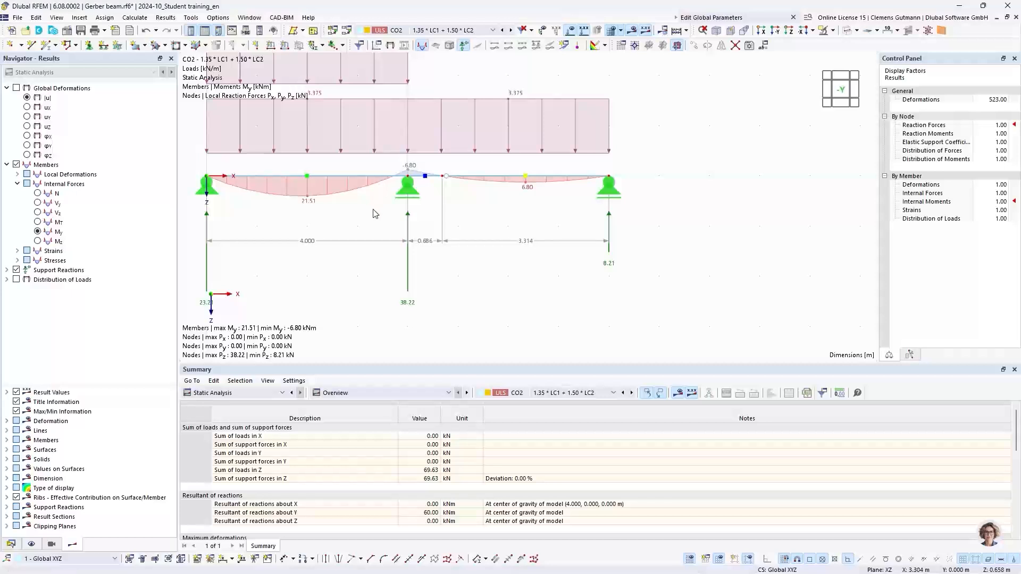
middle_drag(405, 274, 406, 277)
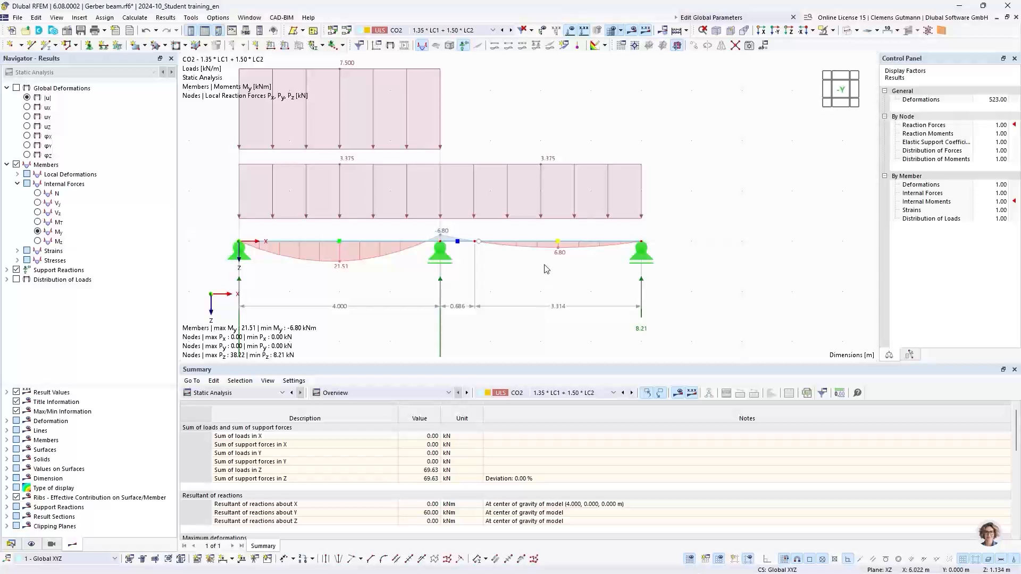
middle_drag(537, 142, 576, 181)
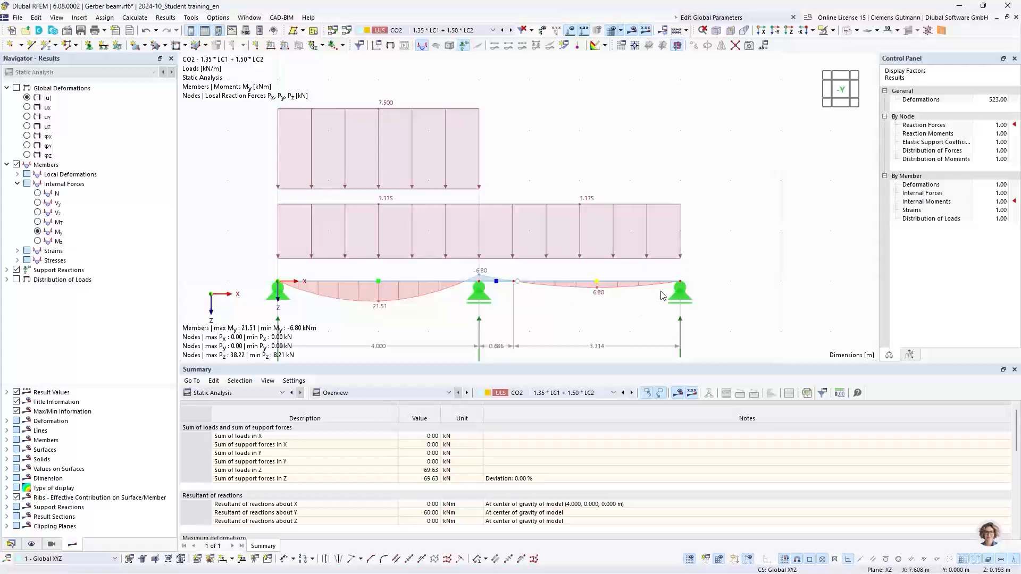
Display the My moments for load combination CO3 with the loads hidden, and examine the diagram around the hinge.
click(478, 28)
click(501, 117)
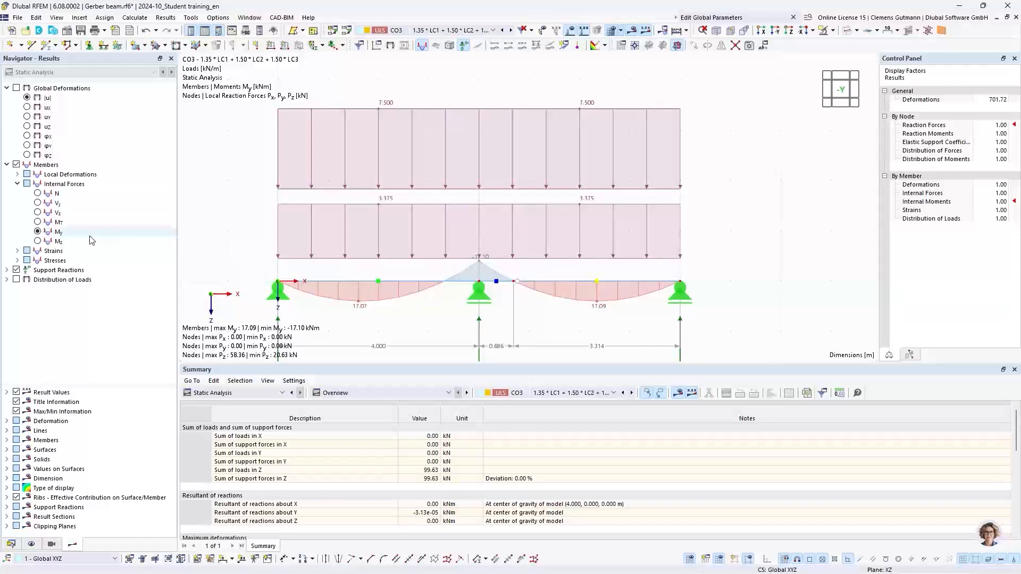
click(569, 30)
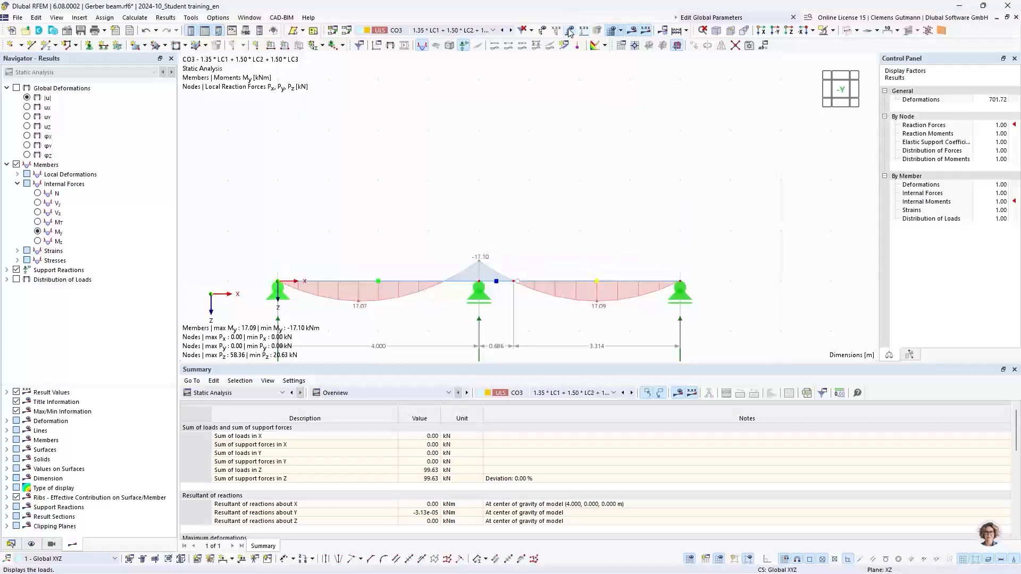
scroll(527, 285, up, 3)
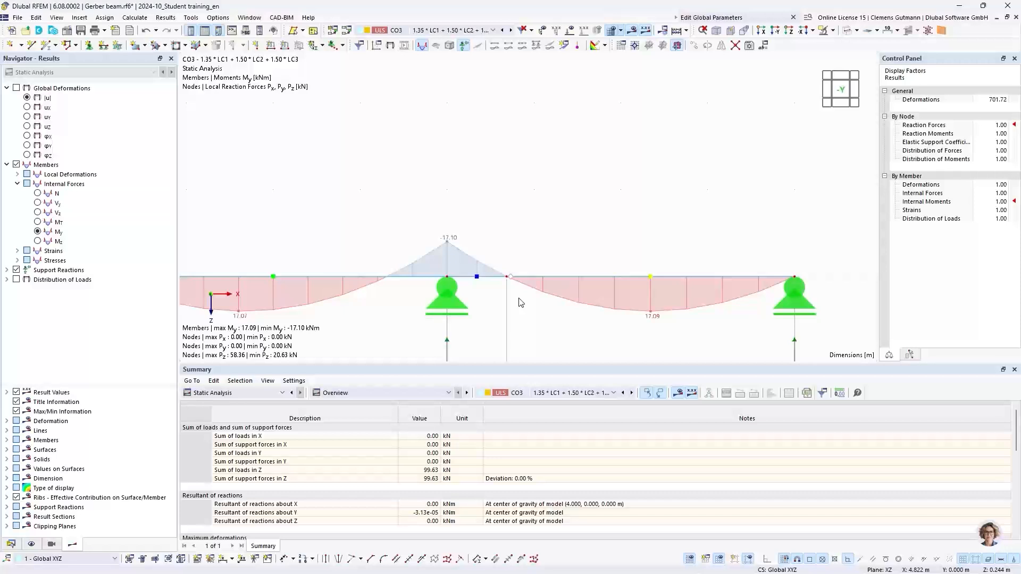
Set the global parameter FieldLength to 6 m and display the recalculated My moments for load combination CO3.
scroll(525, 265, down, 2)
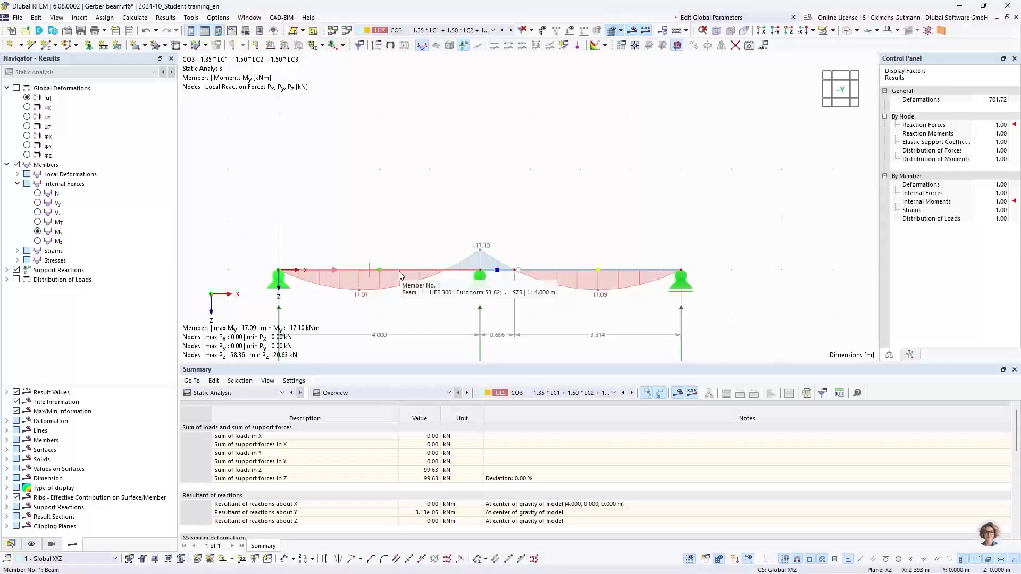
middle_drag(421, 308, 388, 243)
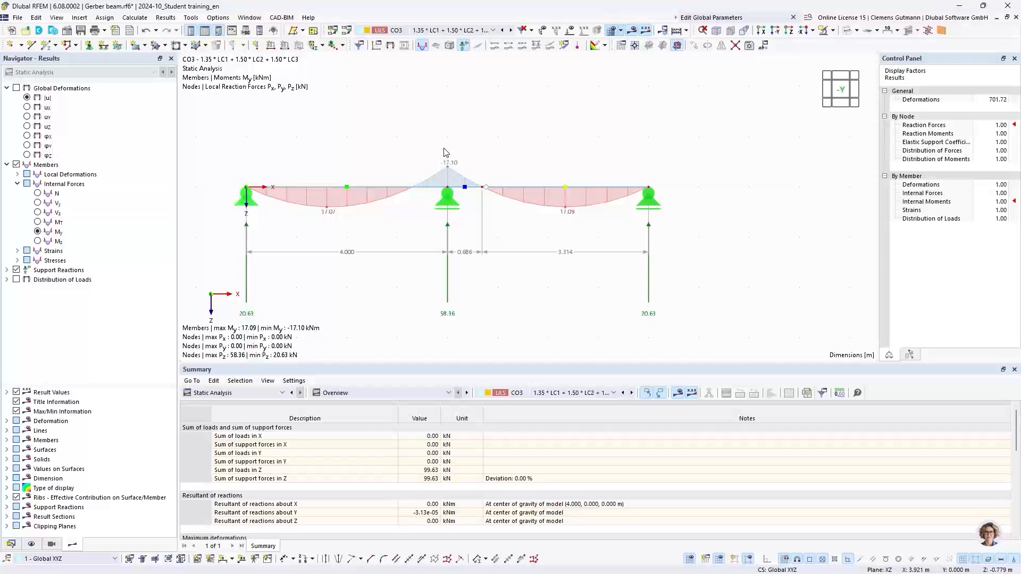
click(762, 48)
double_click(415, 121)
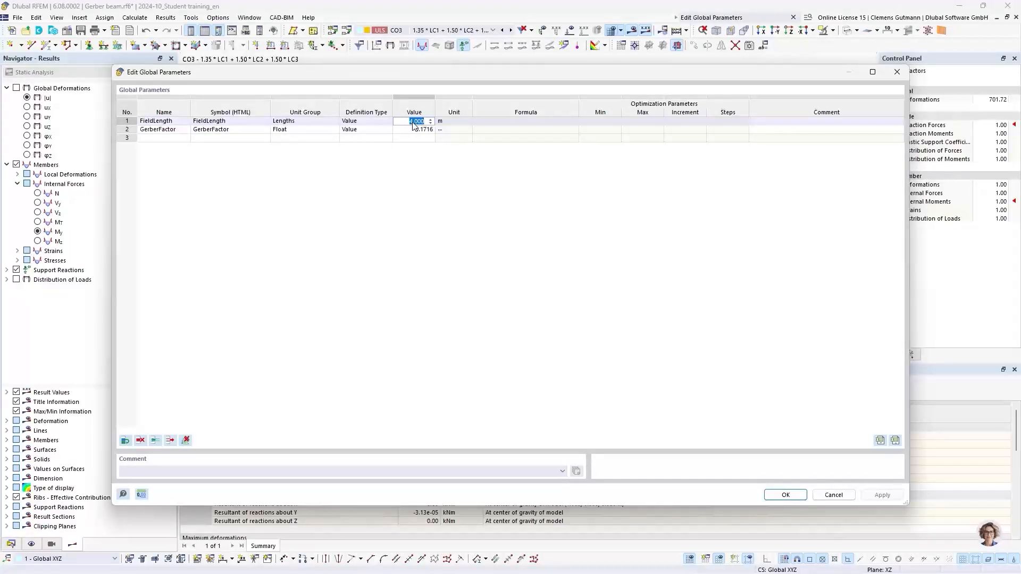
text(6)
key(Tab)
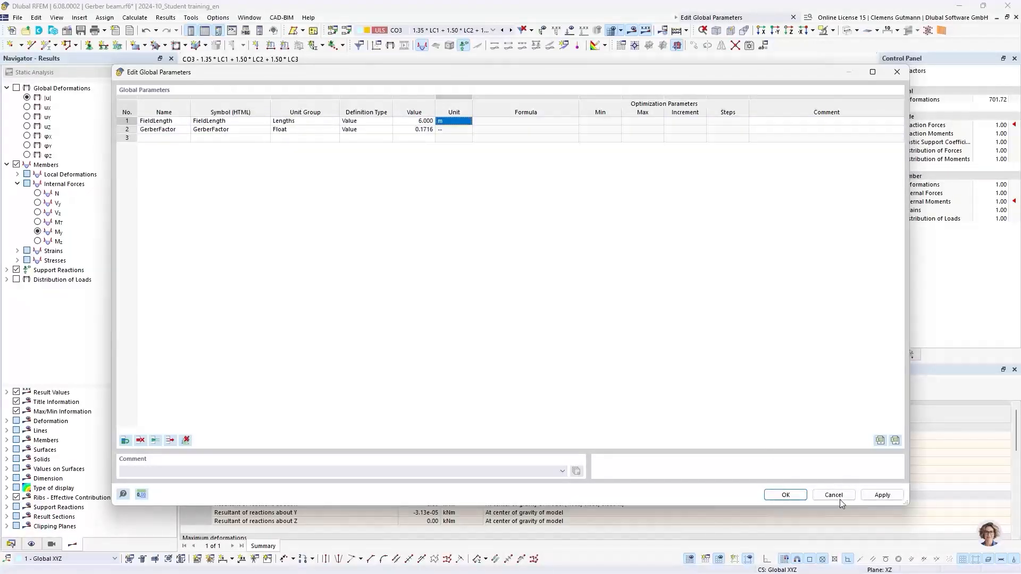
click(785, 496)
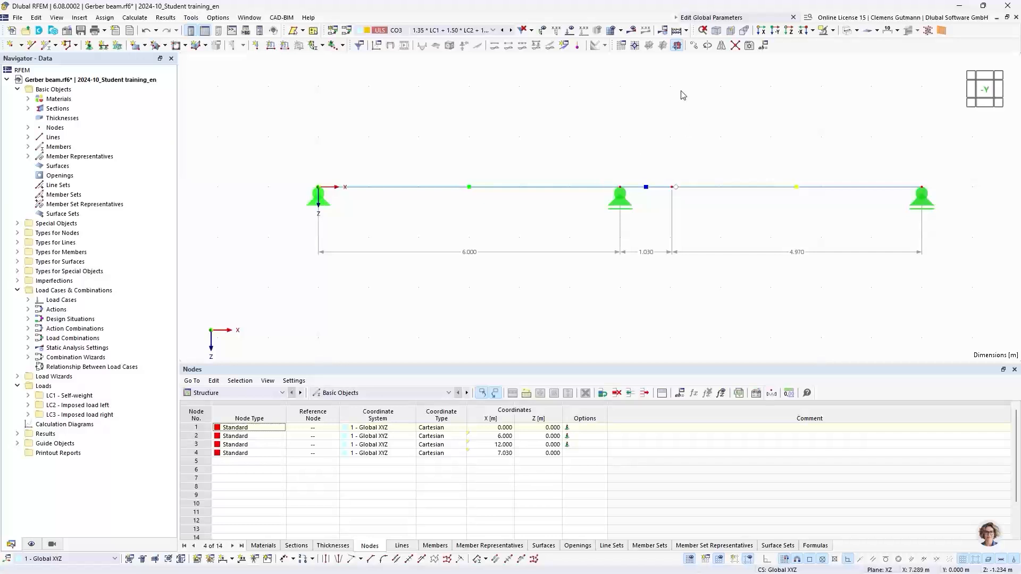
click(631, 30)
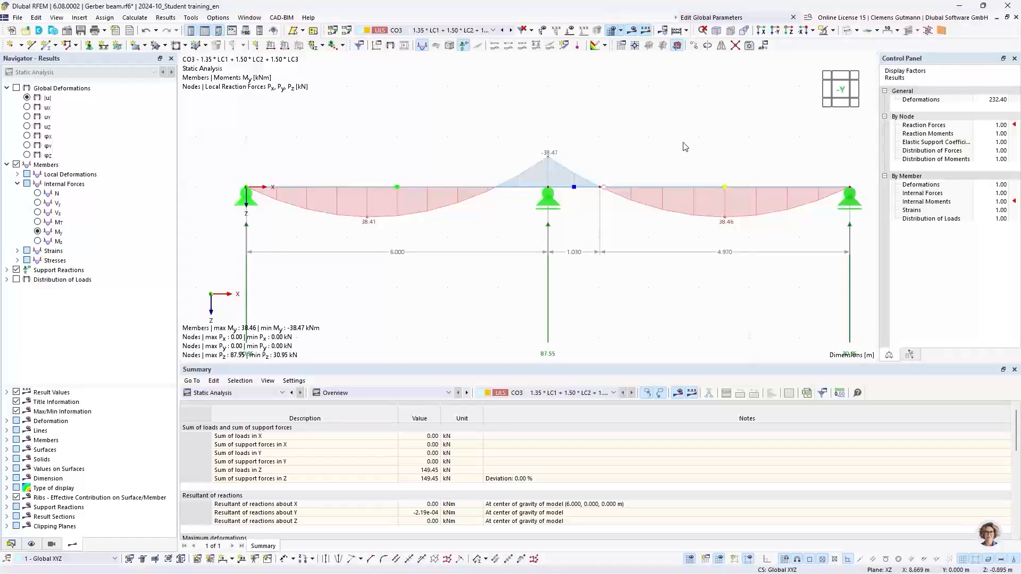
middle_drag(683, 140, 642, 154)
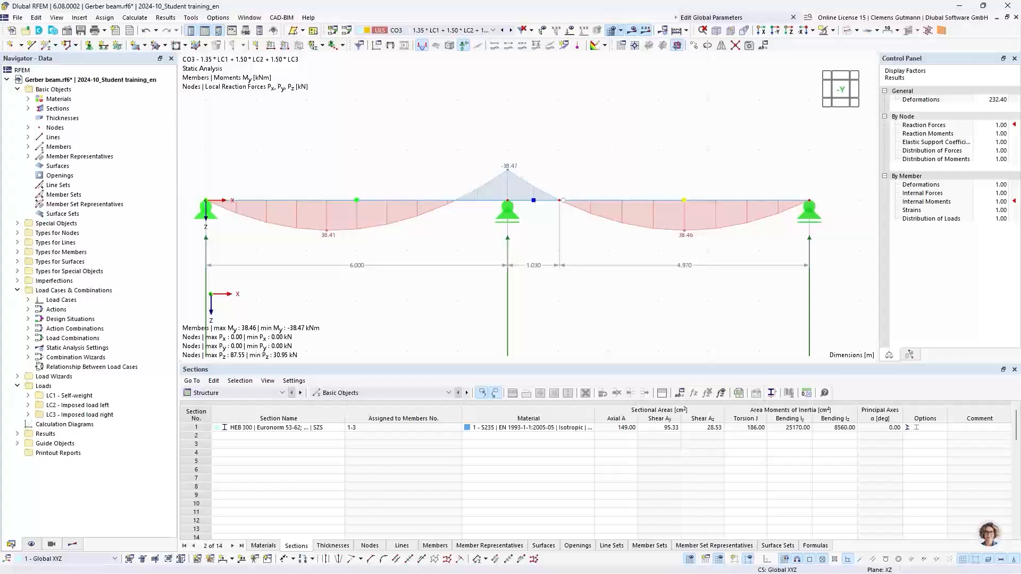
Create a new 2D | XZ | Plane Stress model named Two-hinged frame and view it in the -Y direction.
click(12, 31)
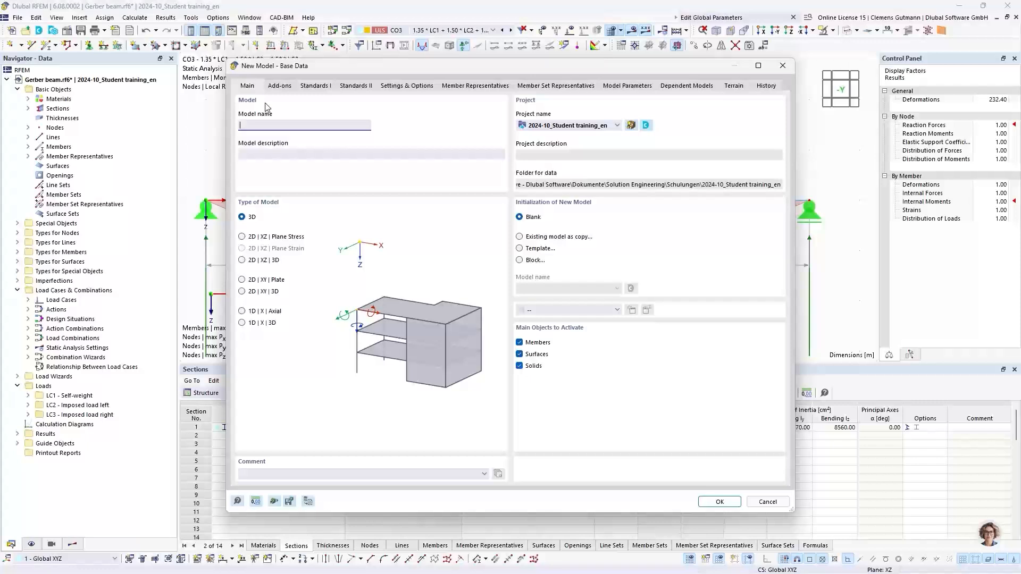
text(Two-hinged f)
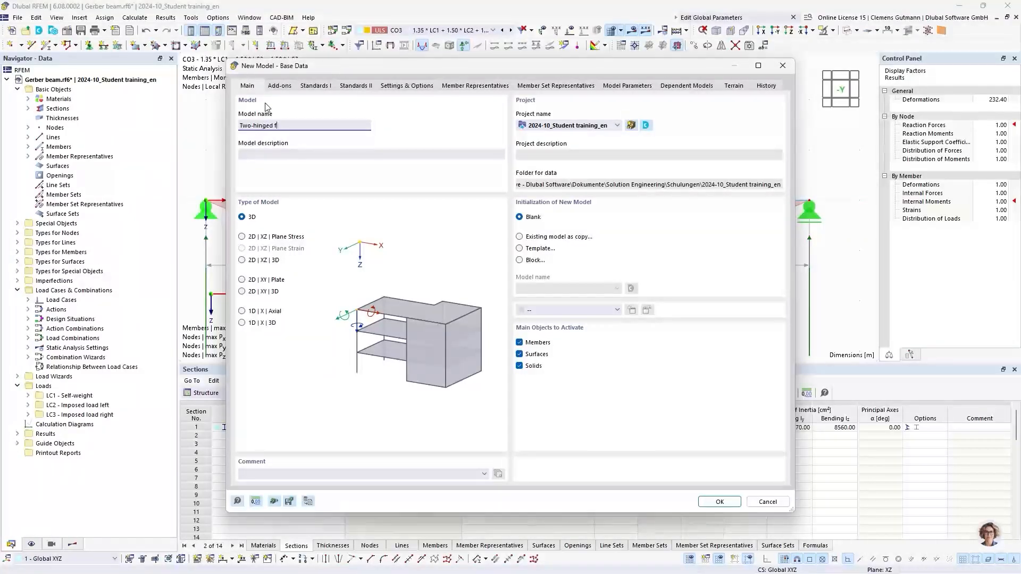
text(rame)
key(Tab)
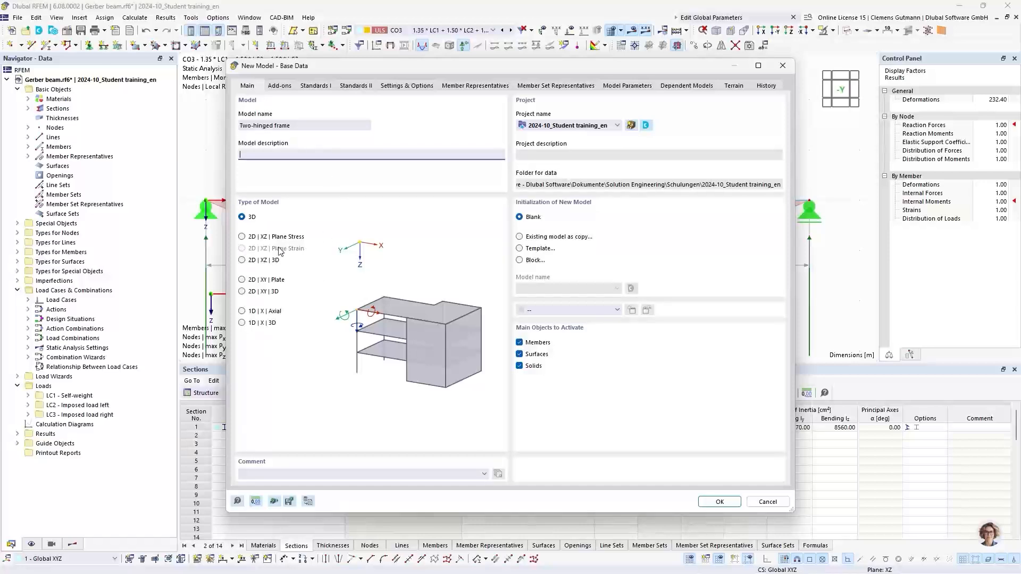
click(242, 237)
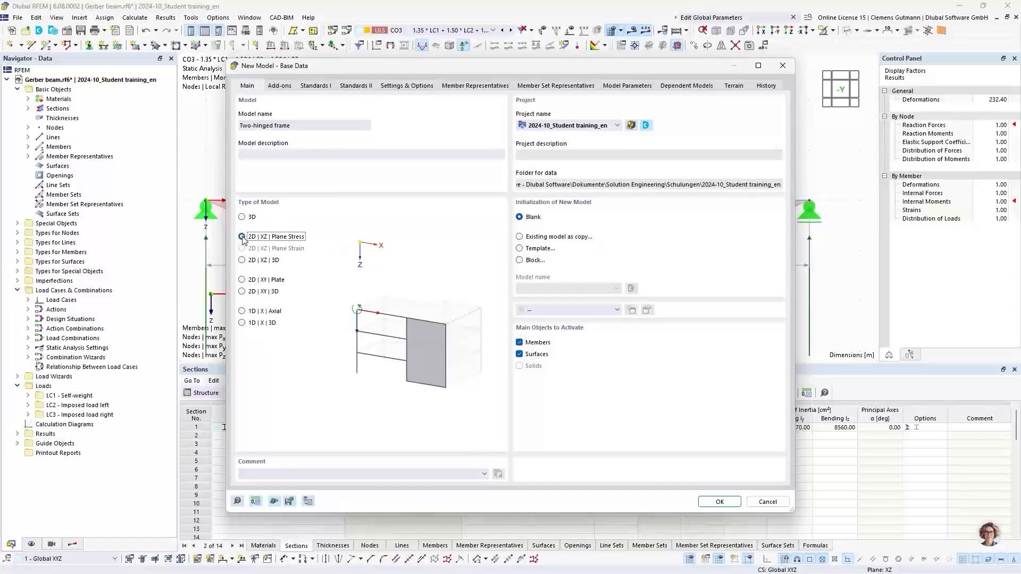
click(710, 501)
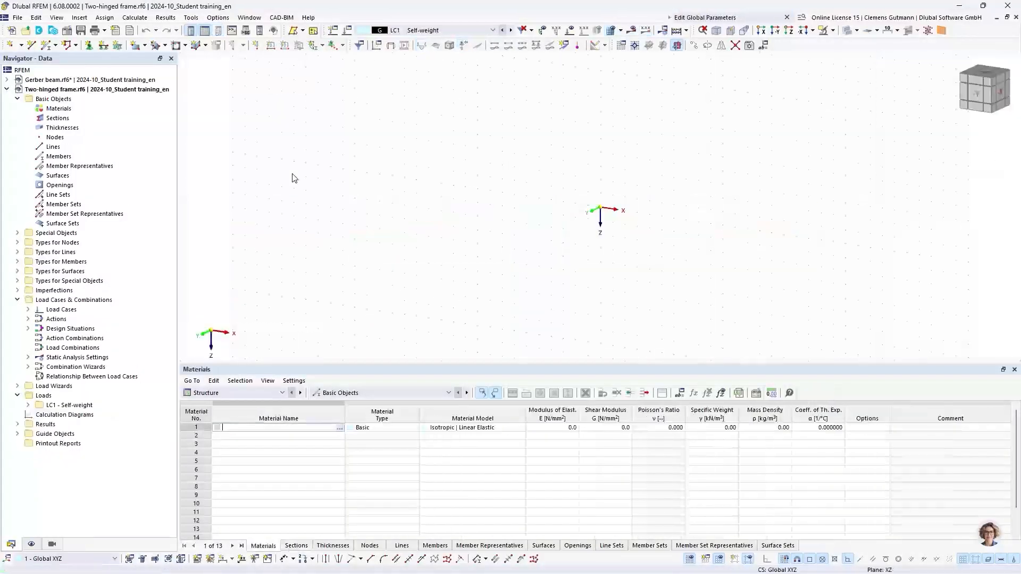
click(979, 95)
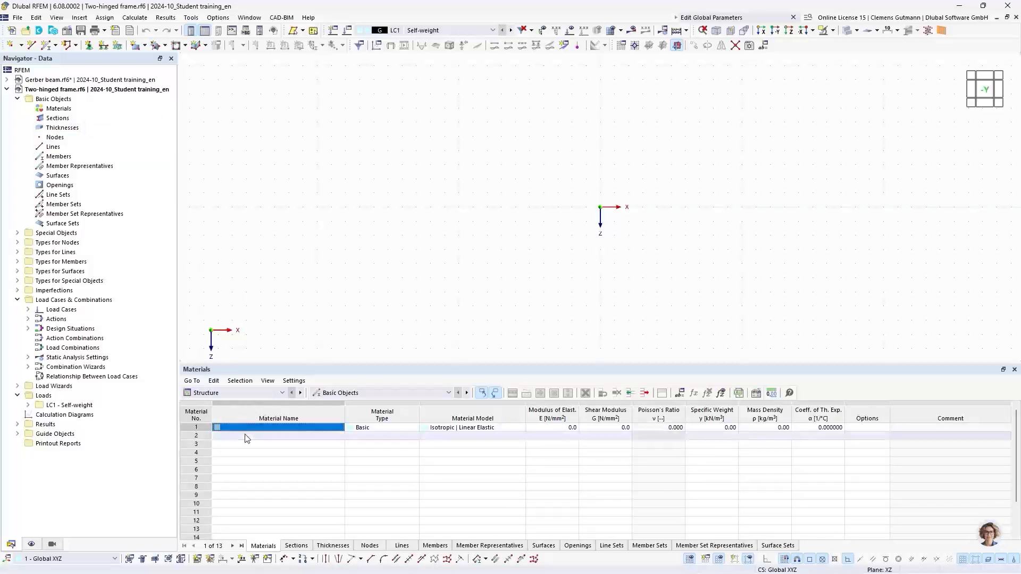
Define material 1 as steel S235 | EN 1993-1-1:2005-05.
click(280, 428)
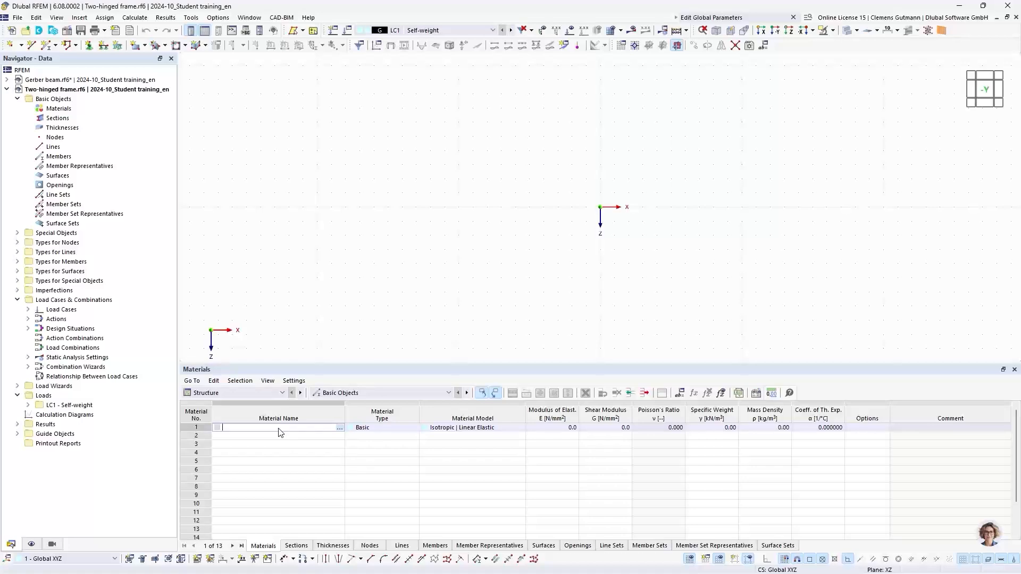
text(S235)
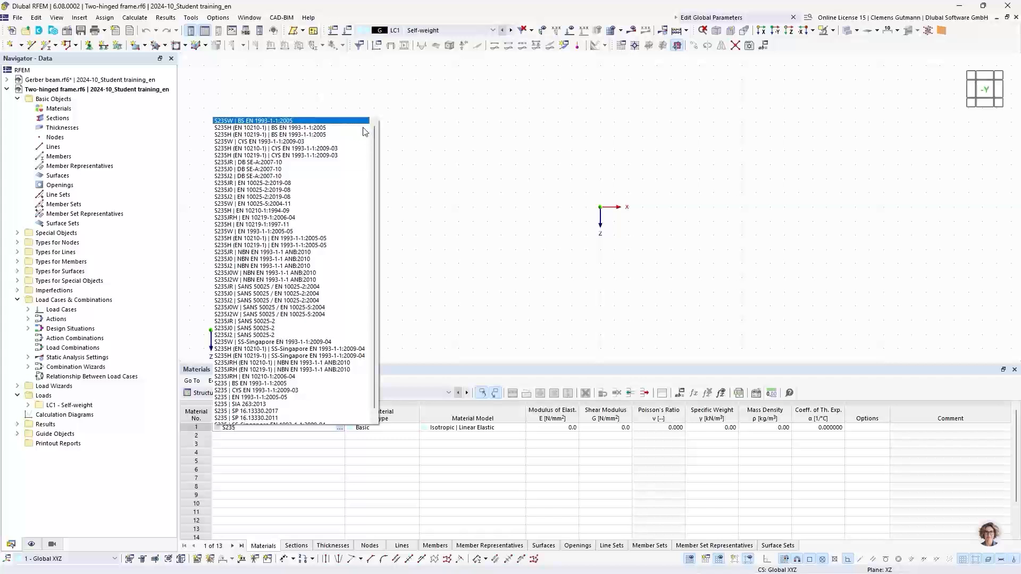
scroll(290, 298, down, 1)
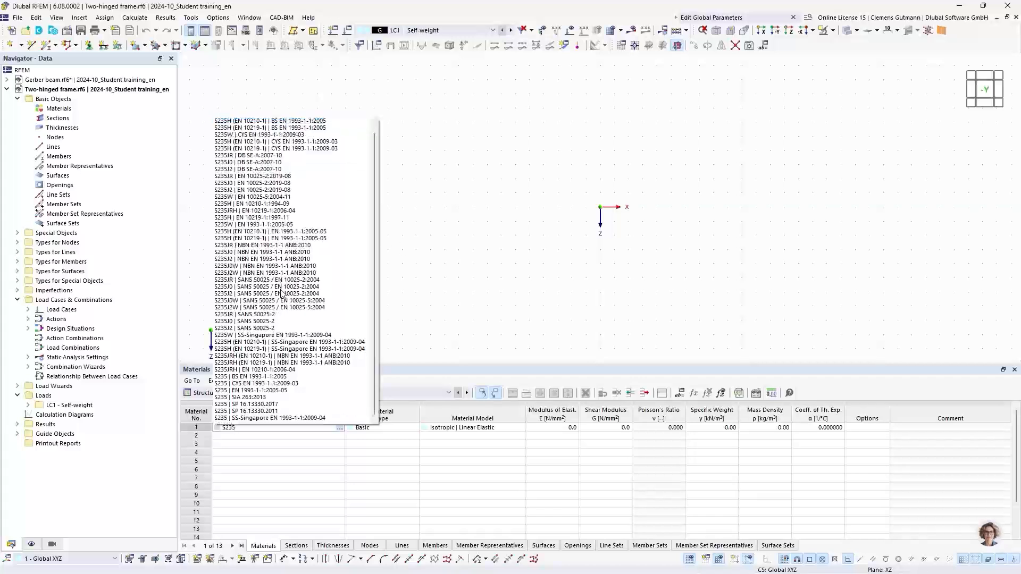
click(241, 391)
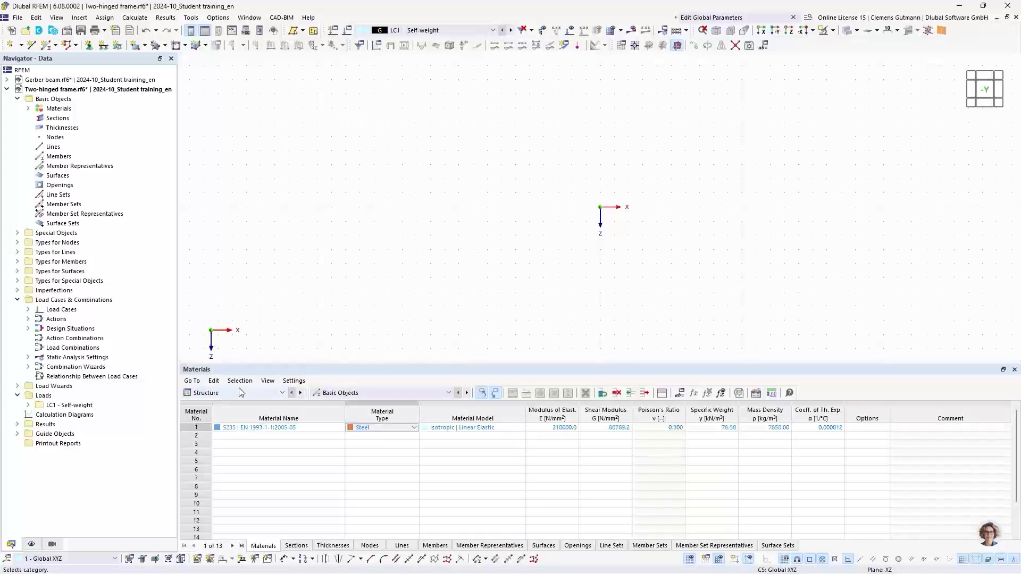
Define section 1 as HEB 300 | Euronorm 53-62; DIN 1025-2 | SZS.
click(297, 545)
click(226, 428)
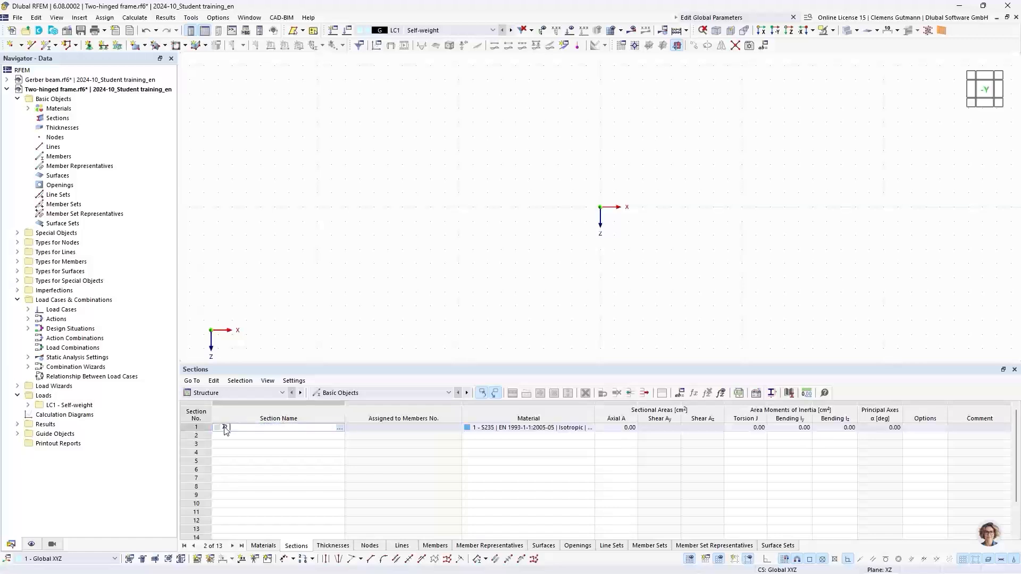
text(H)
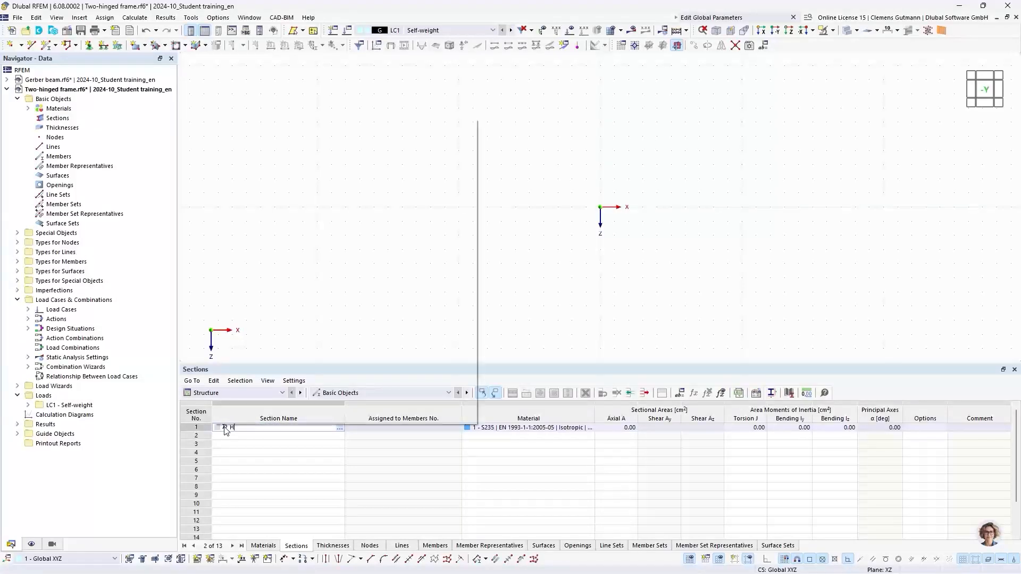
text(EB 300)
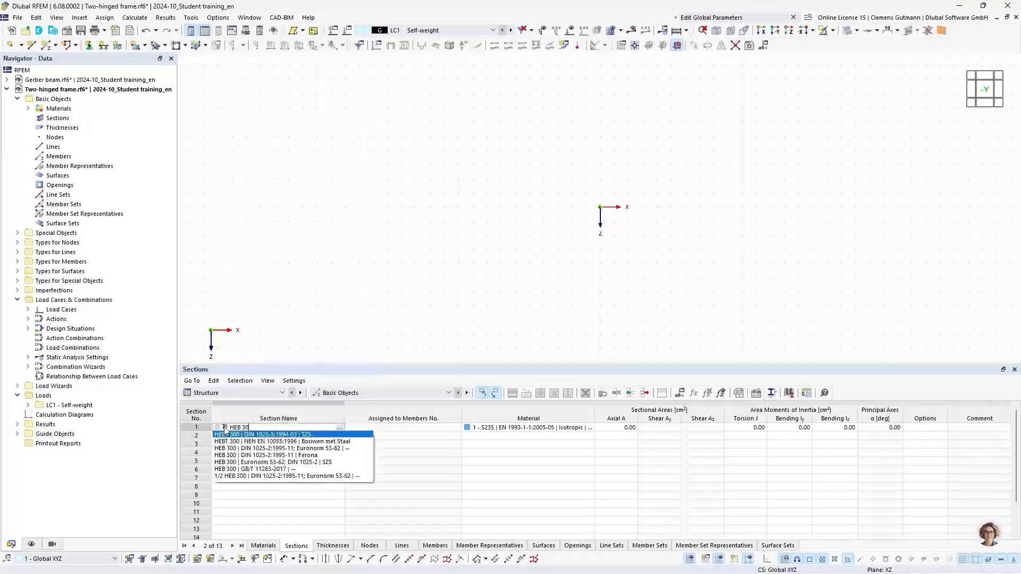
click(253, 462)
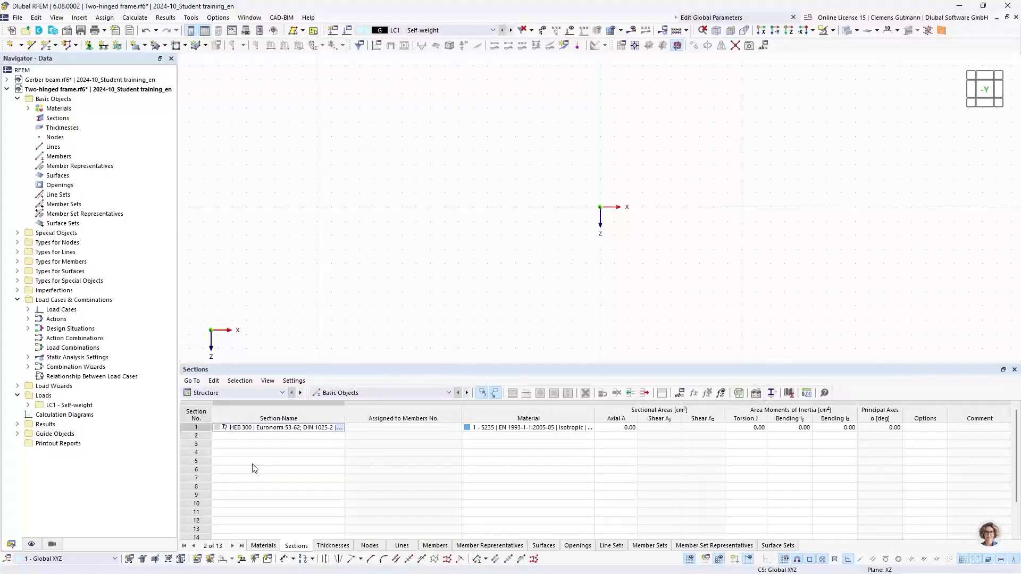
key(Return)
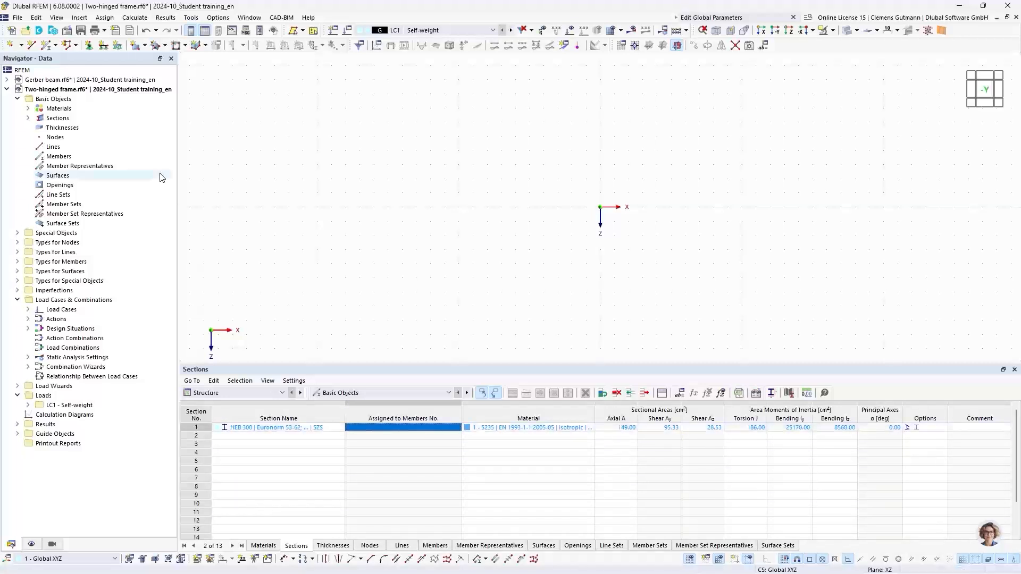
Add a second section from the library as a solid round bar with a diameter of 30 mm.
right_click(59, 120)
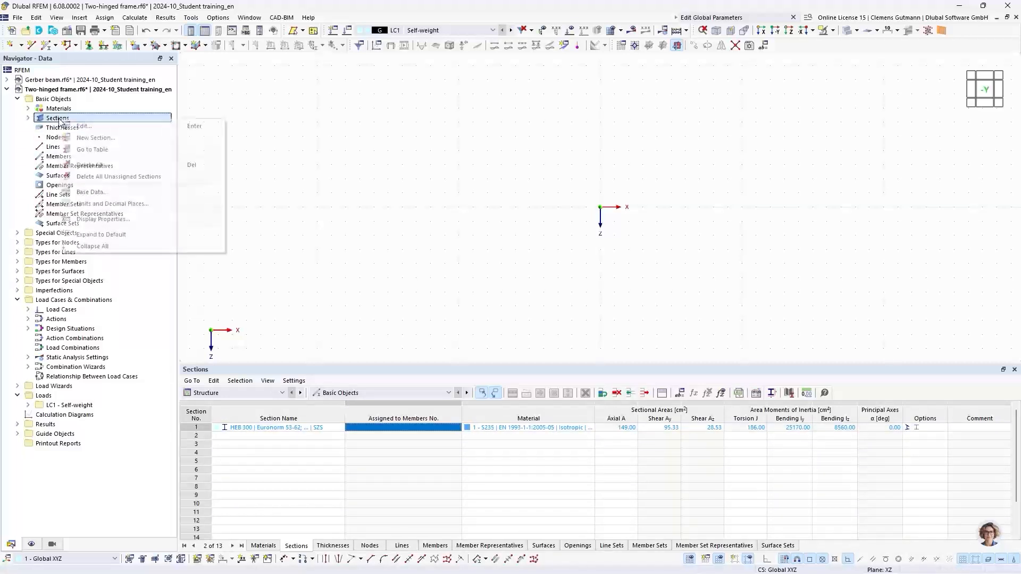
click(88, 138)
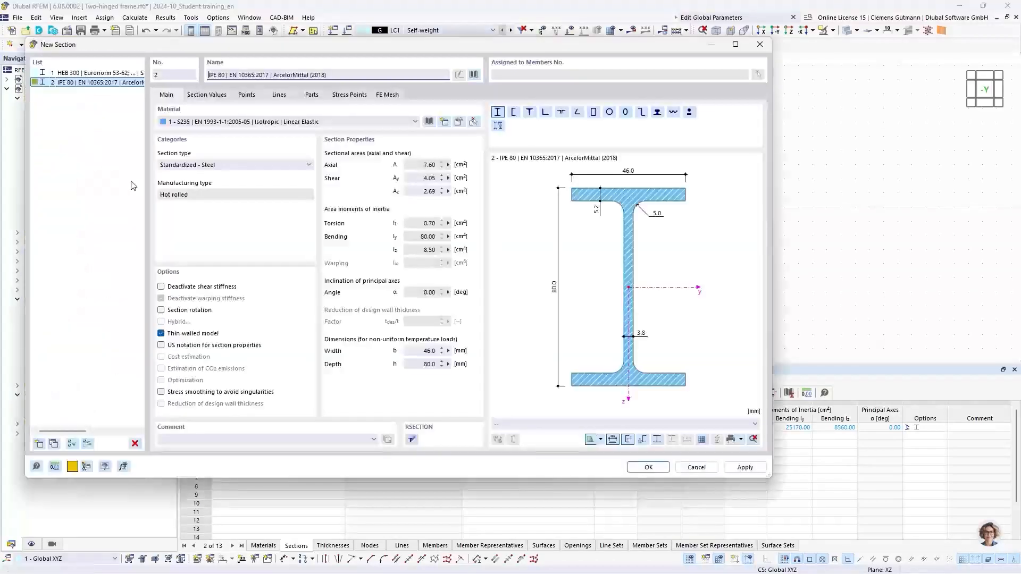
click(473, 75)
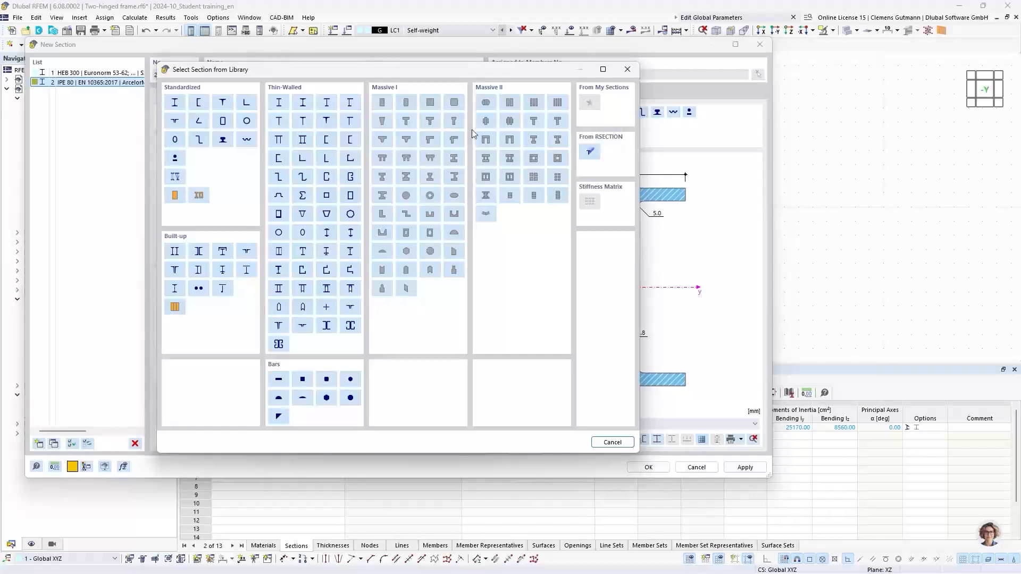
click(351, 379)
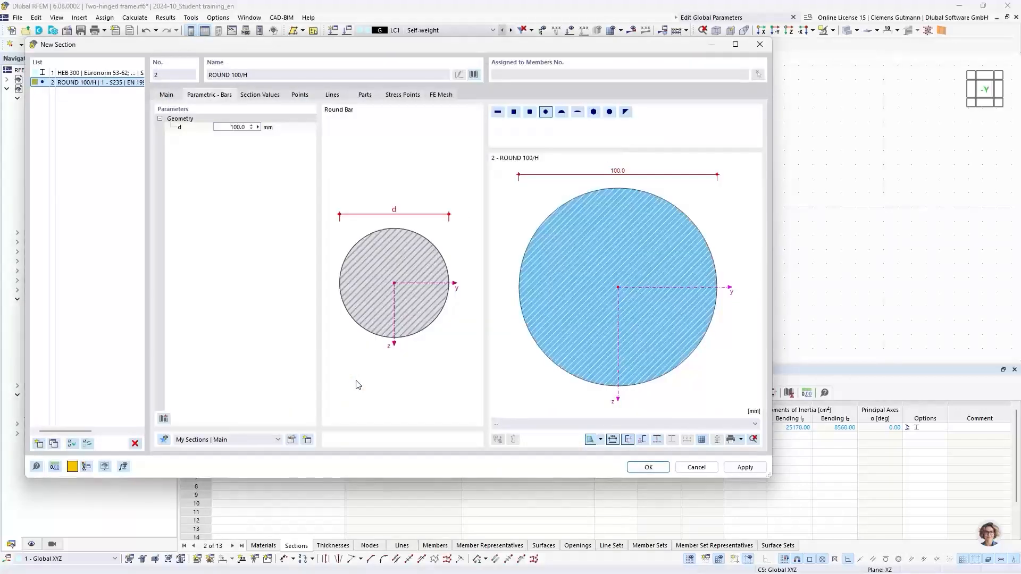
key(ctrl+a)
text(30)
key(Return)
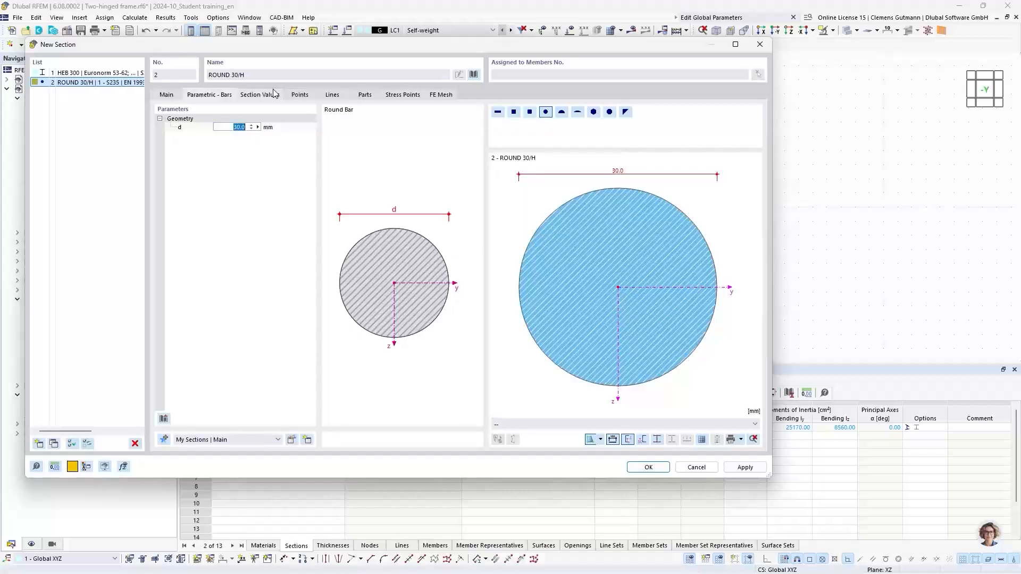
click(638, 467)
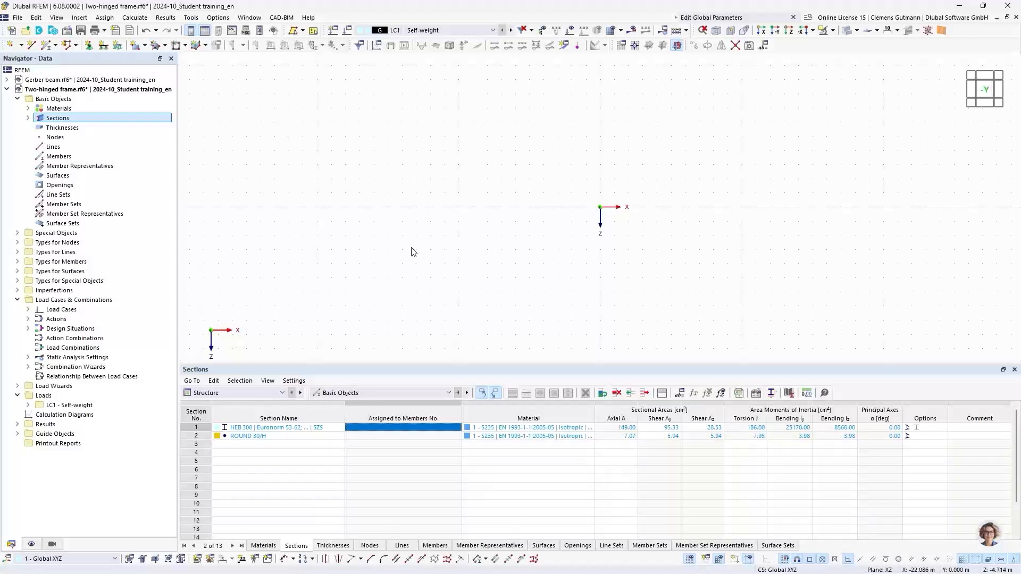
Draw continuous beam members: a 5 m vertical column up from the origin and an inclined rafter rising from the column top.
middle_drag(675, 210, 414, 261)
click(58, 47)
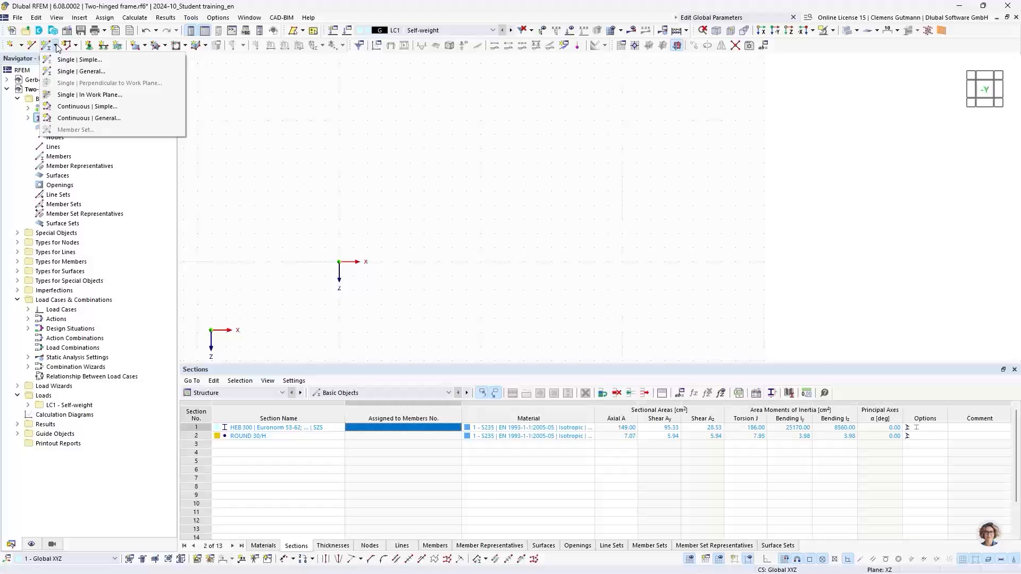
click(97, 108)
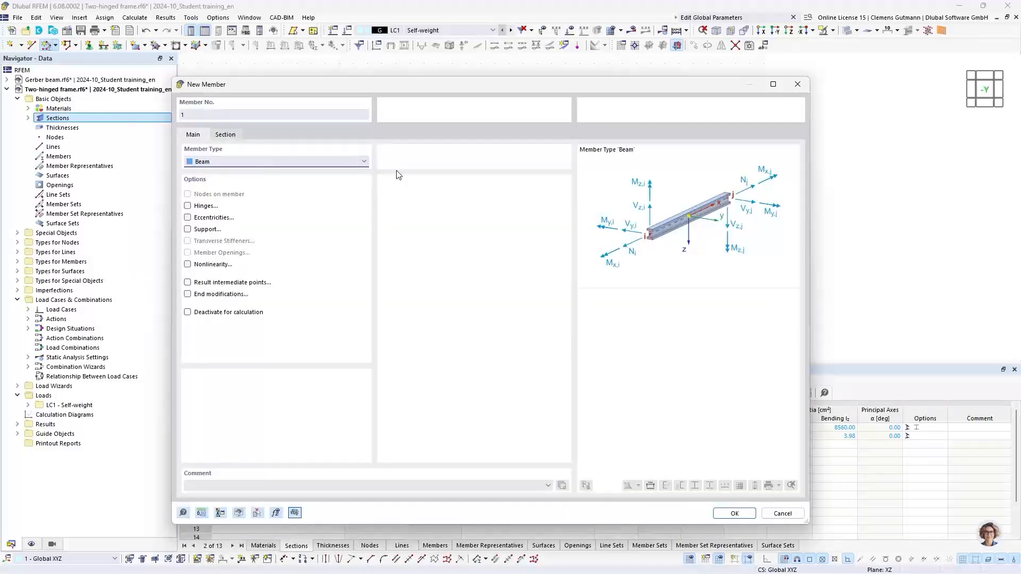
click(734, 513)
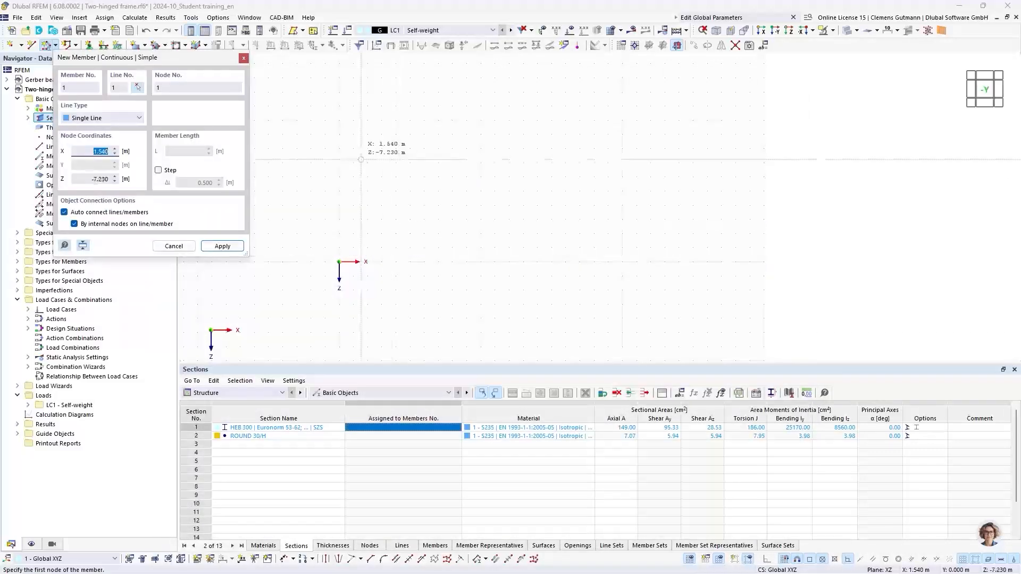
middle_drag(361, 159, 434, 198)
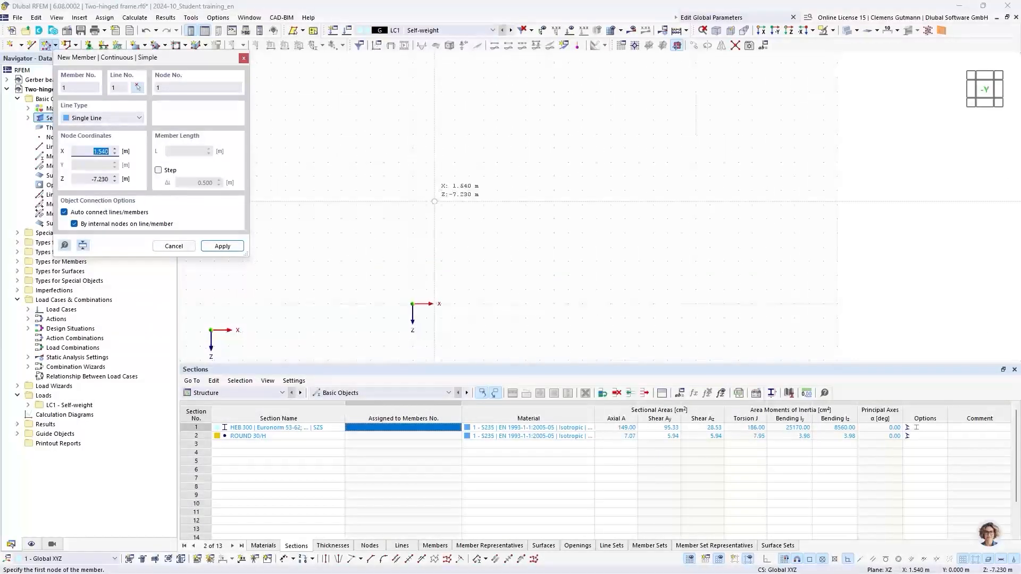
click(412, 304)
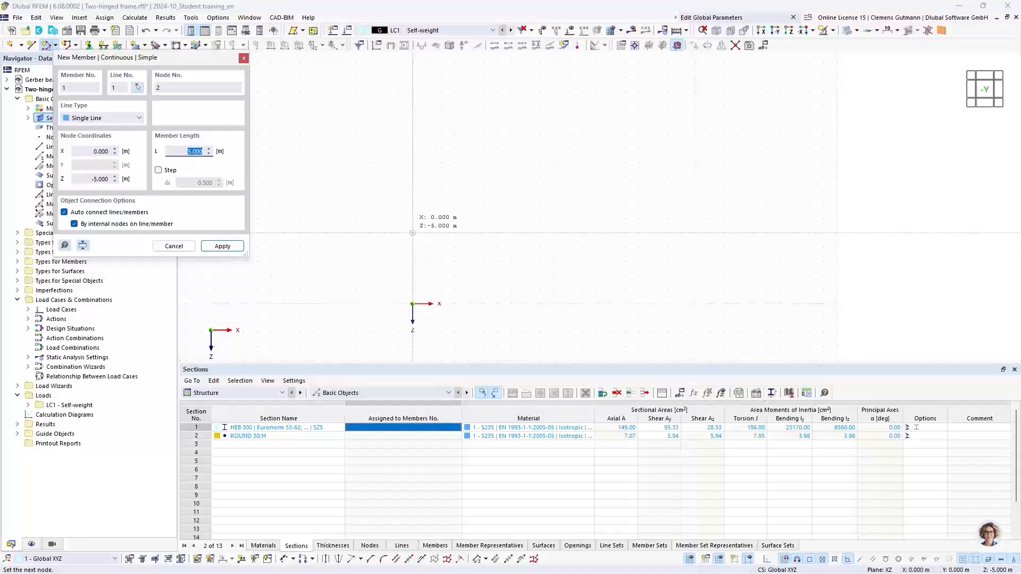
click(412, 232)
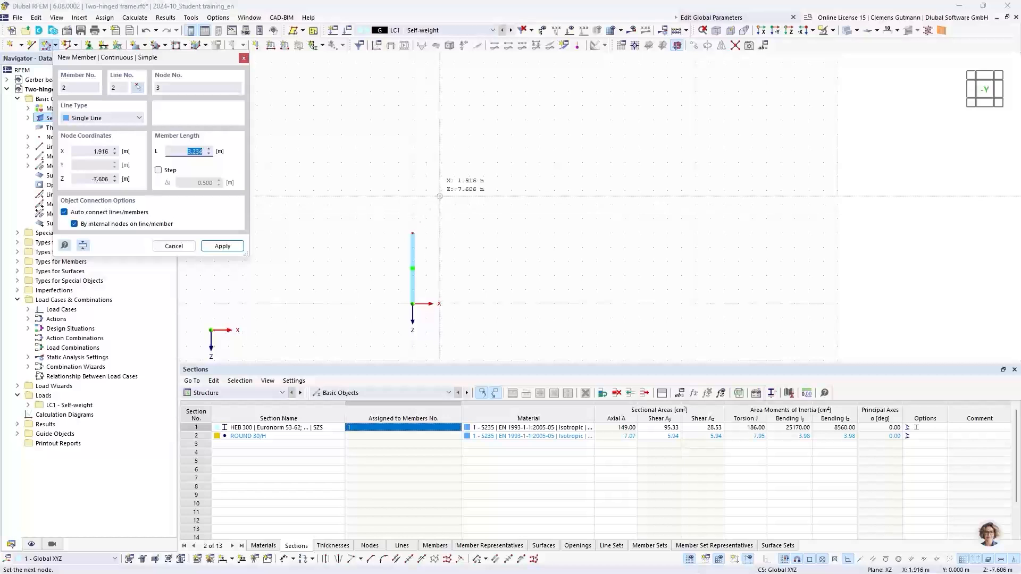
click(482, 191)
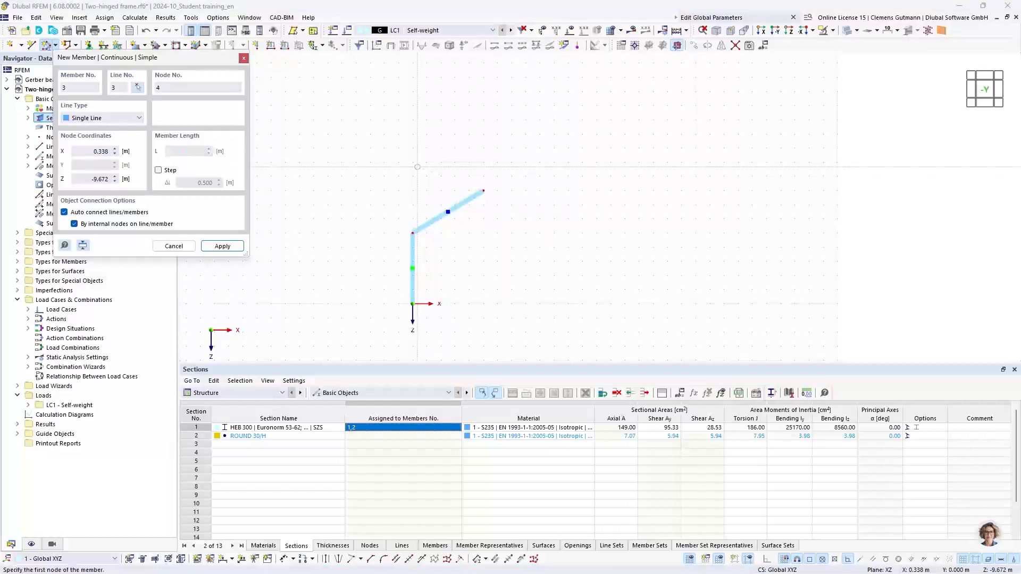
Mirror a copy of the column and rafter across the YZ plane through the rafter's upper end node.
key(Escape)
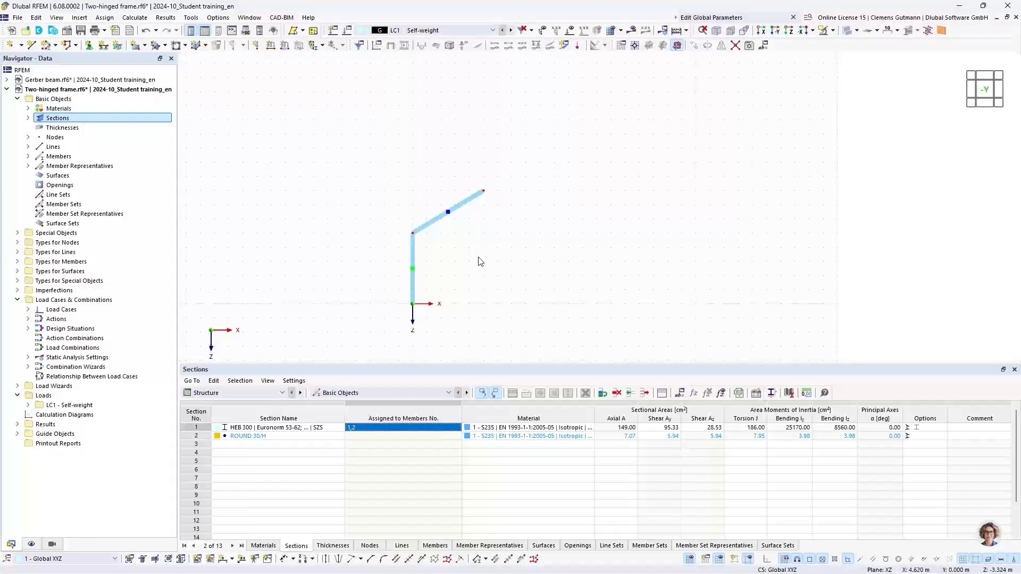
middle_drag(477, 258, 434, 233)
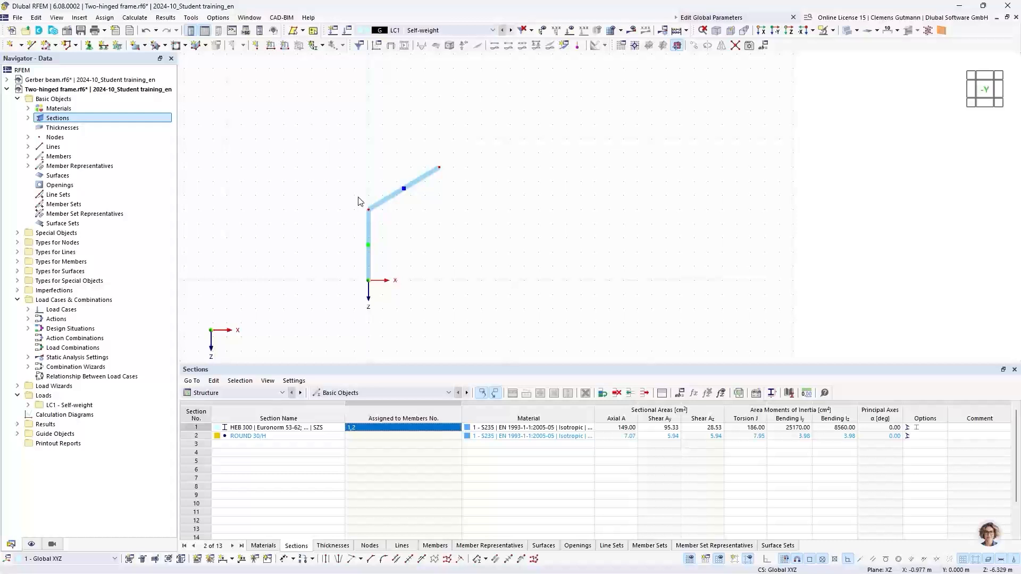
drag(325, 135, 471, 320)
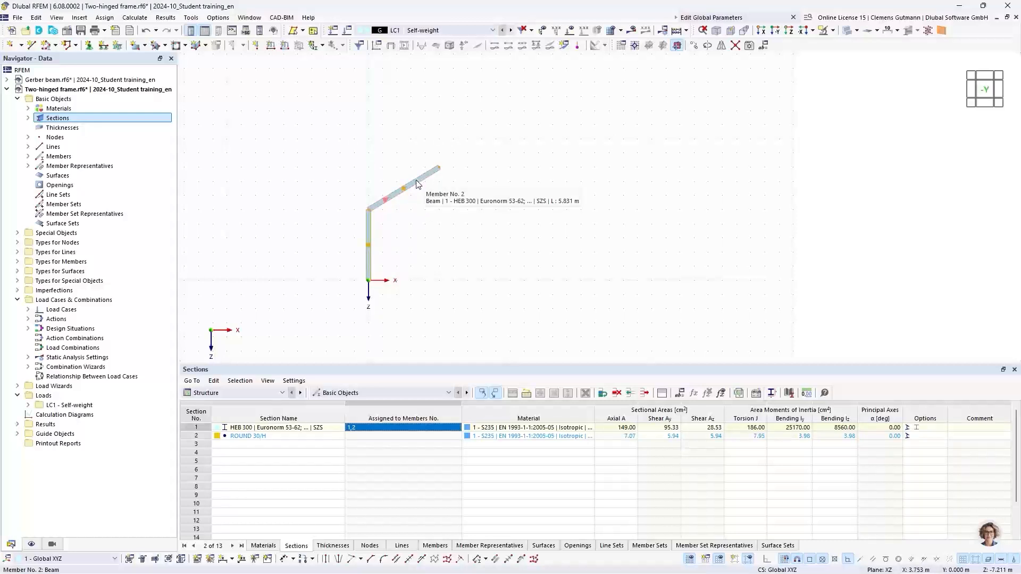
click(318, 137)
drag(312, 119, 492, 321)
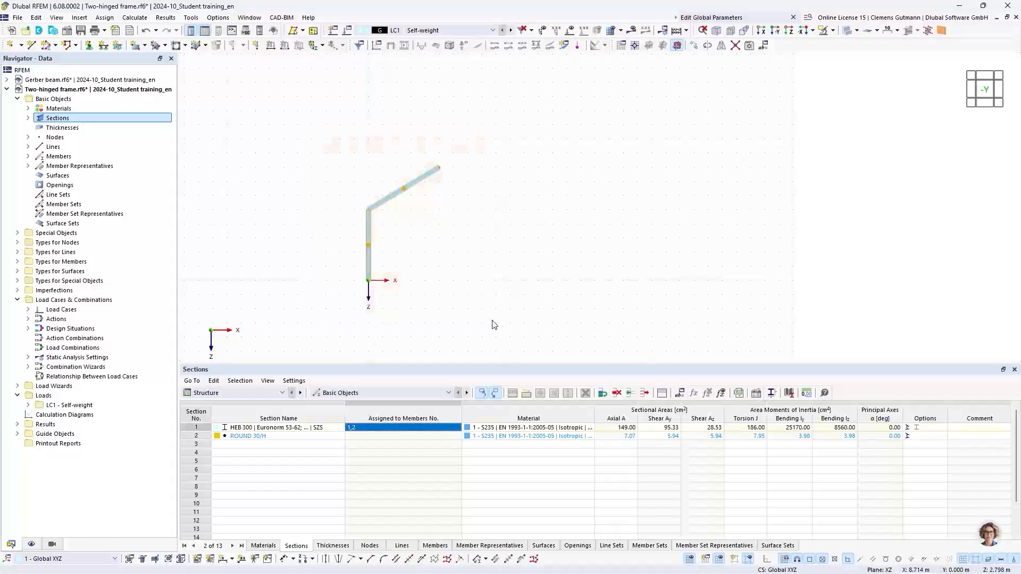
right_click(420, 184)
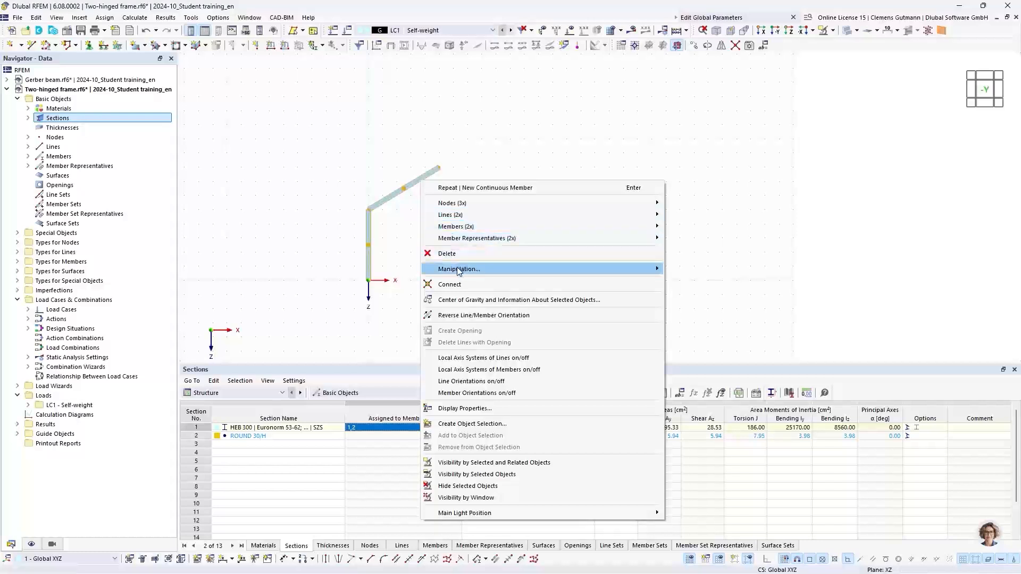
mouse_move(459, 270)
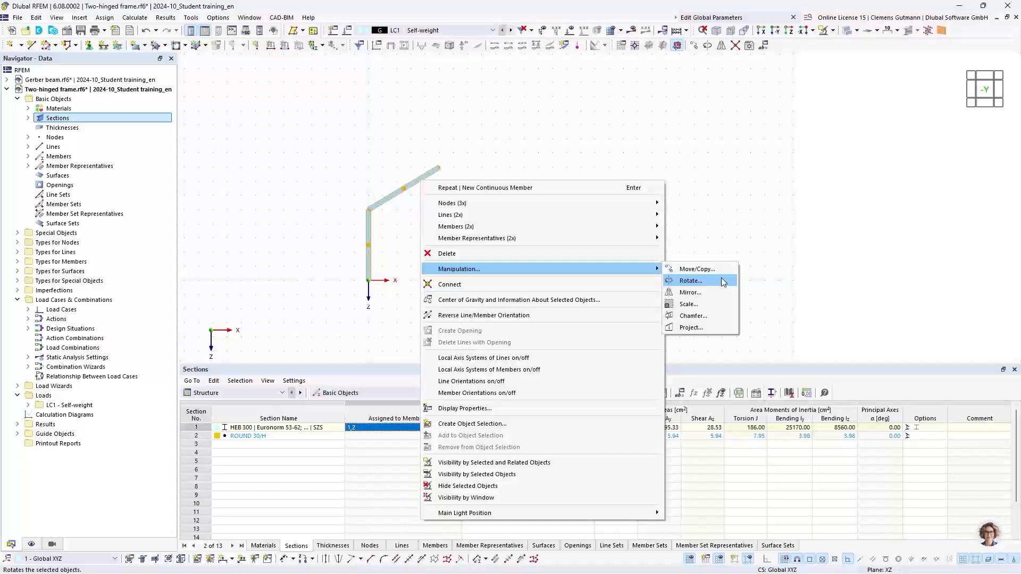
click(700, 298)
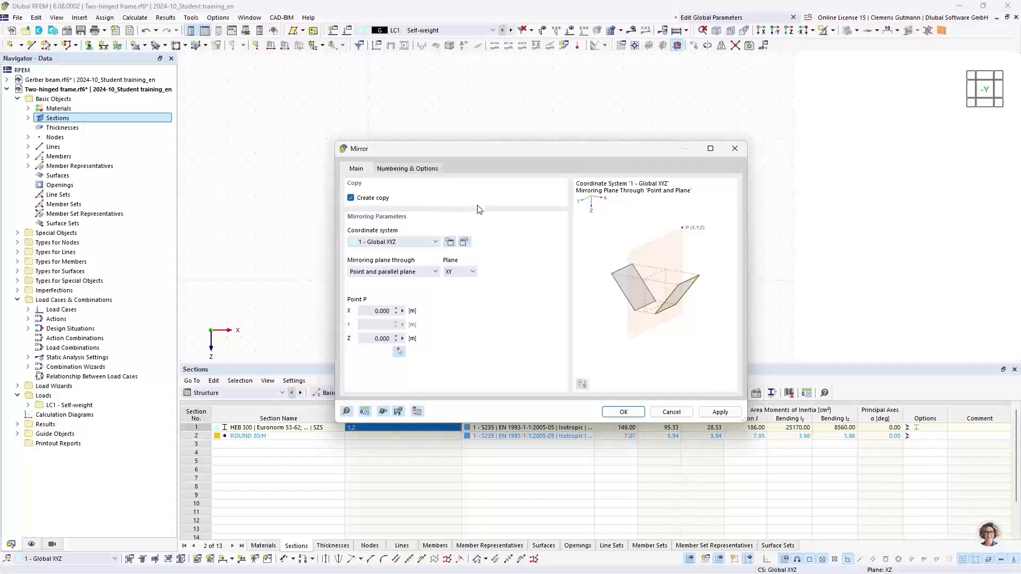
click(462, 277)
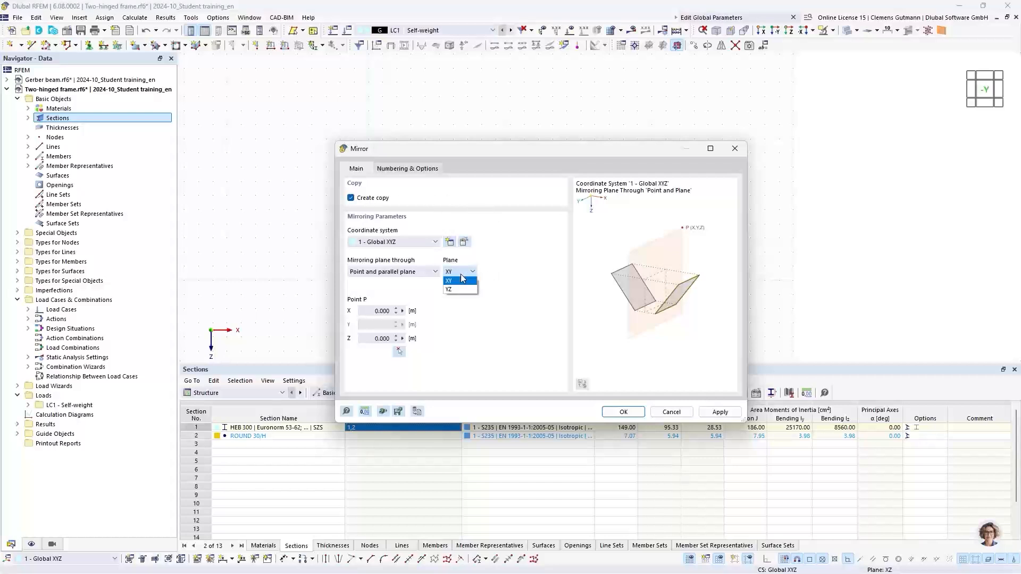
click(457, 290)
click(401, 353)
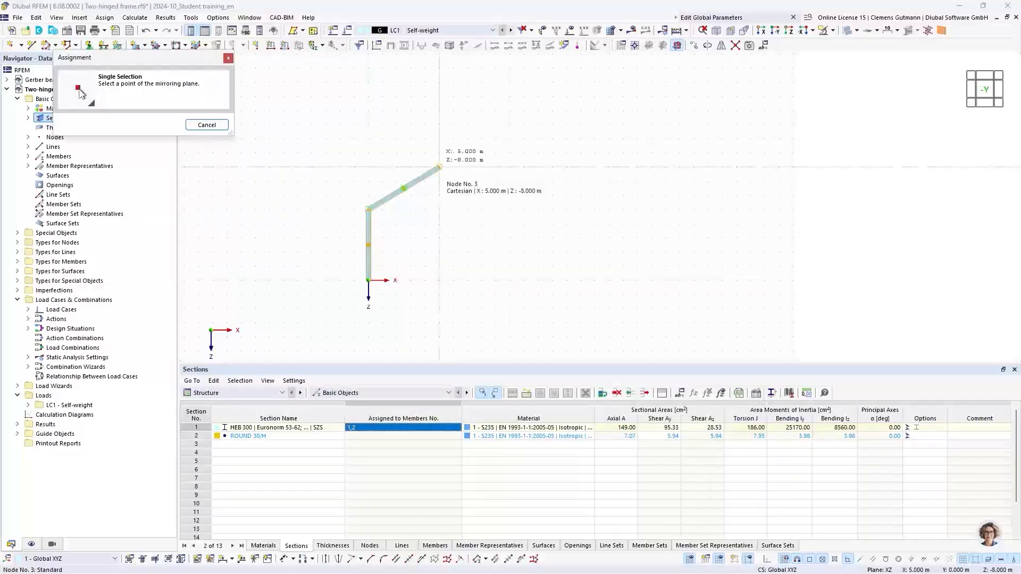
click(438, 167)
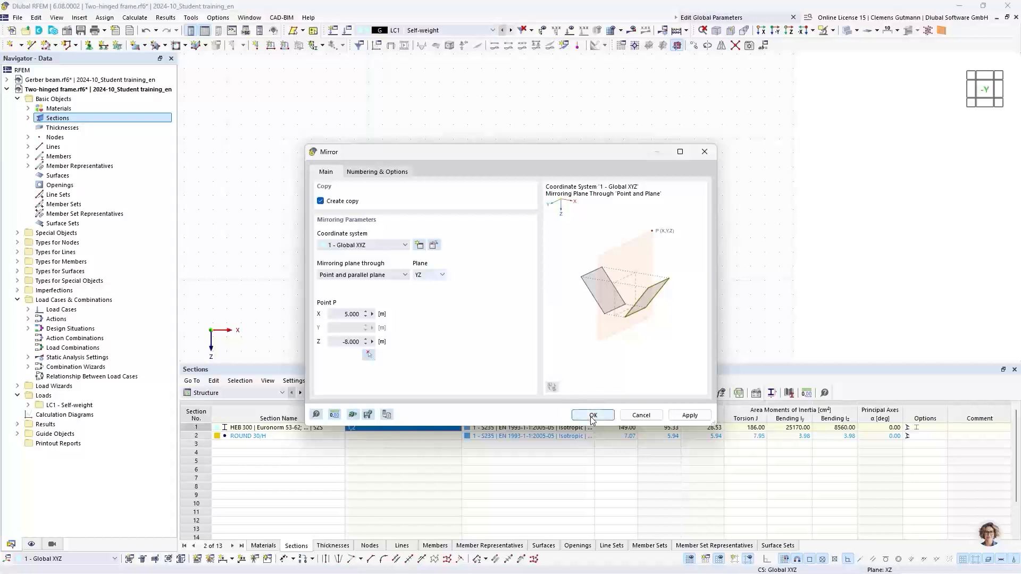
click(592, 415)
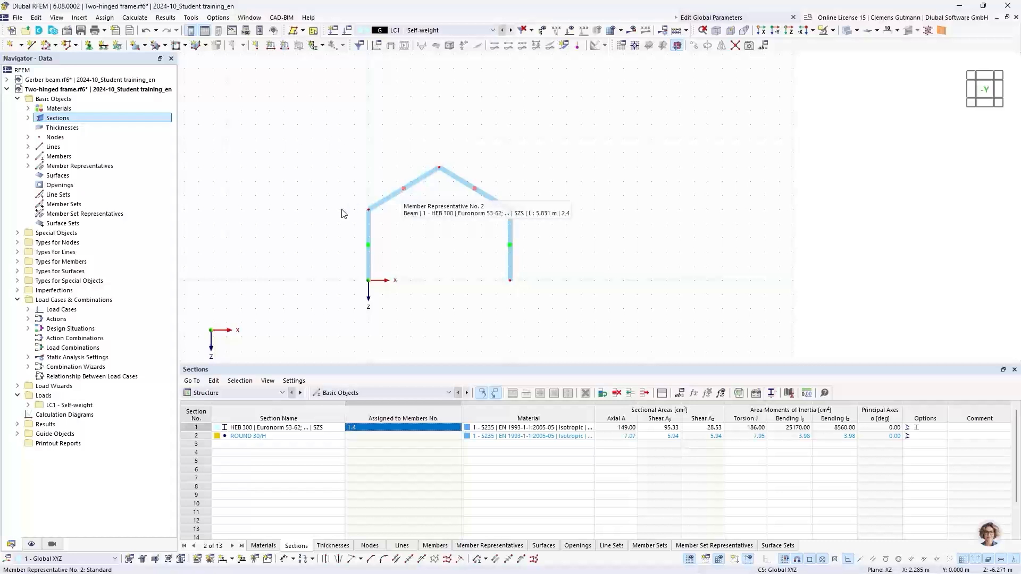
Draw a single horizontal member with section 2 - ROUND 30/H between the tops of the two columns.
click(55, 45)
click(75, 59)
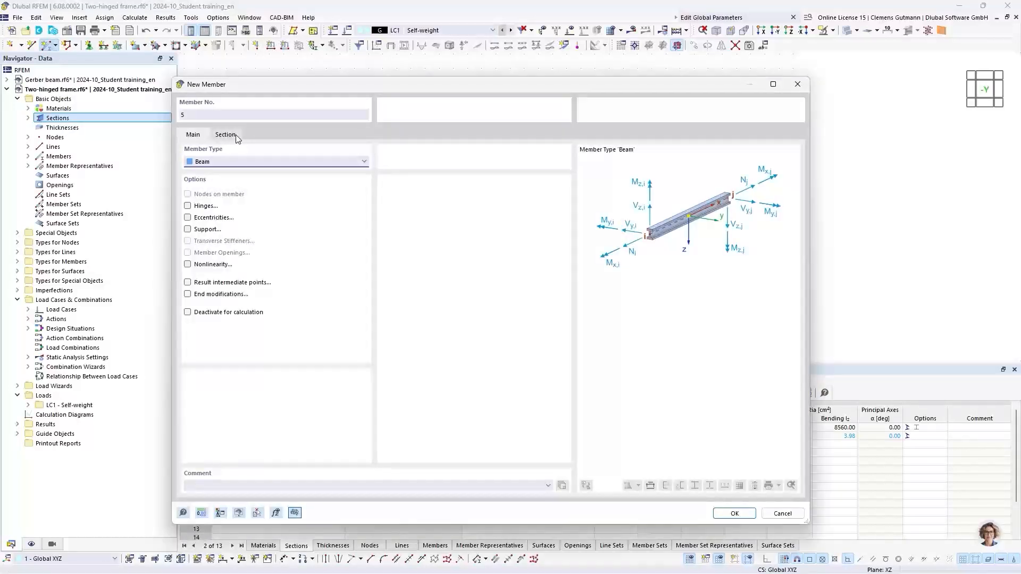
click(235, 135)
click(258, 397)
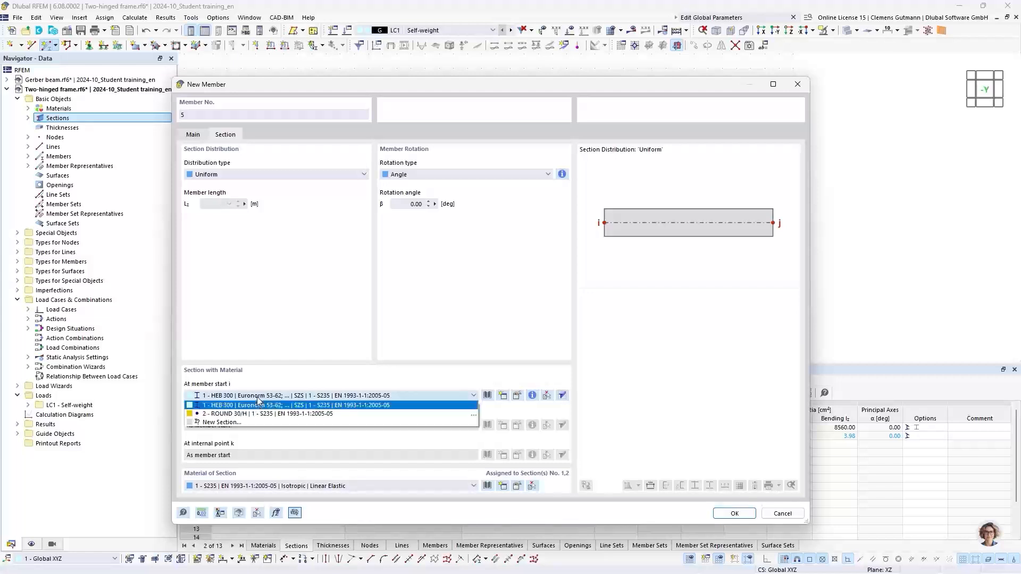
click(254, 413)
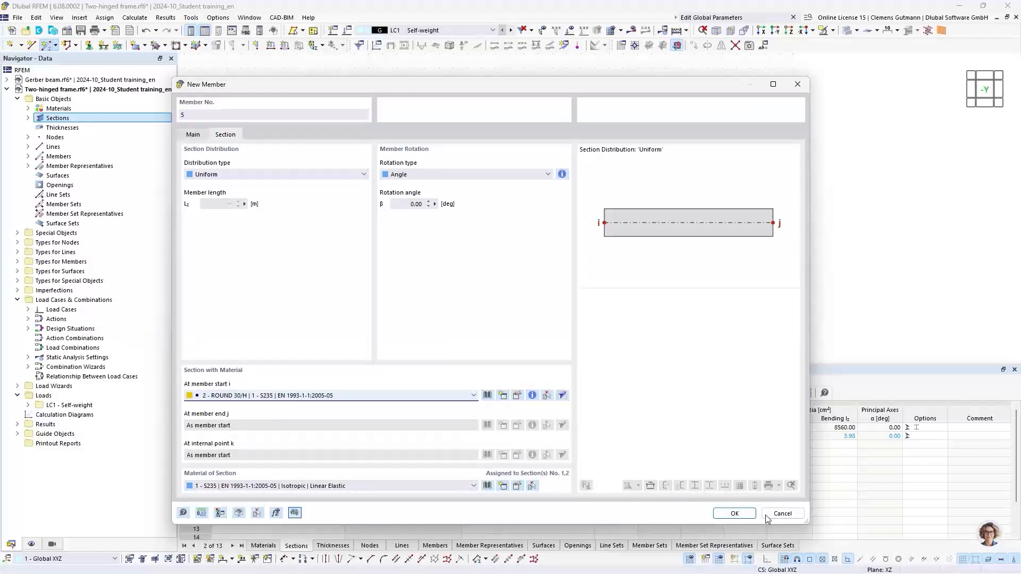
click(733, 514)
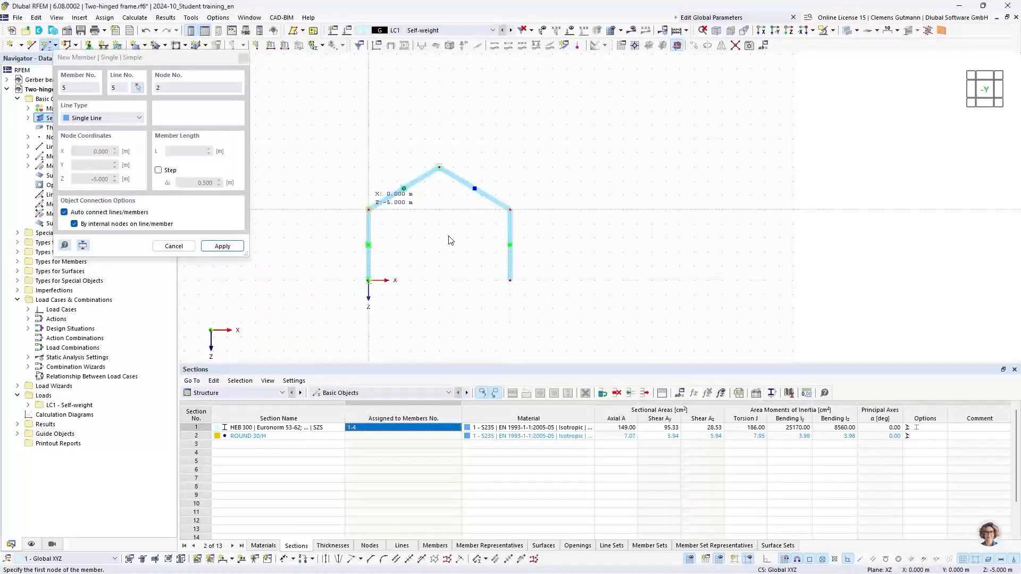
click(367, 208)
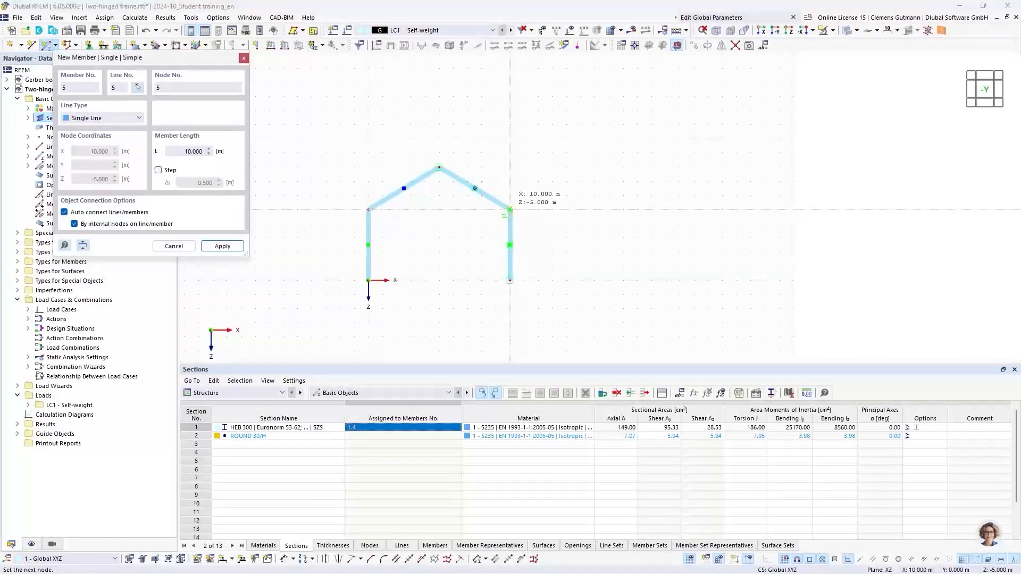
click(509, 209)
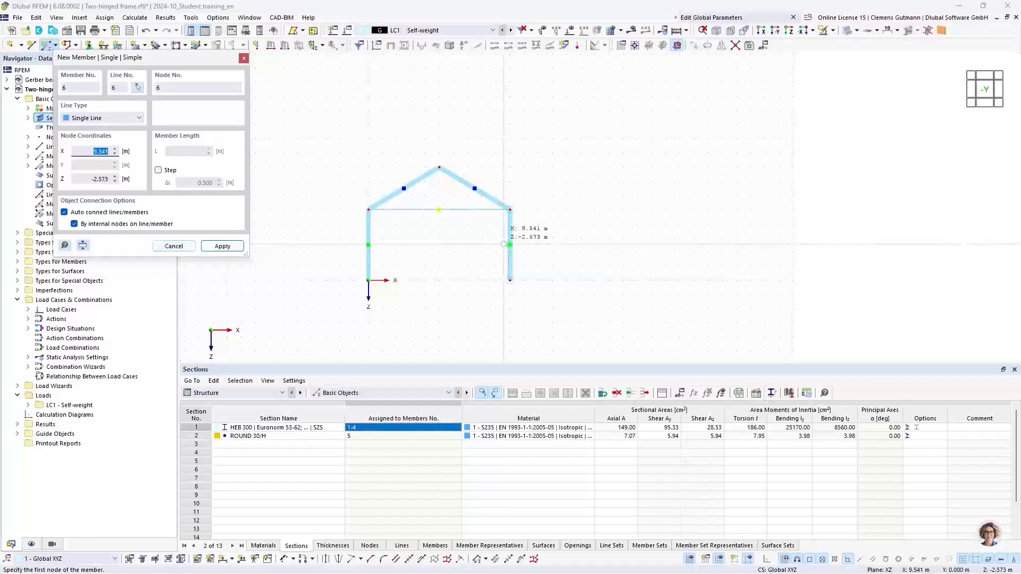
key(Escape)
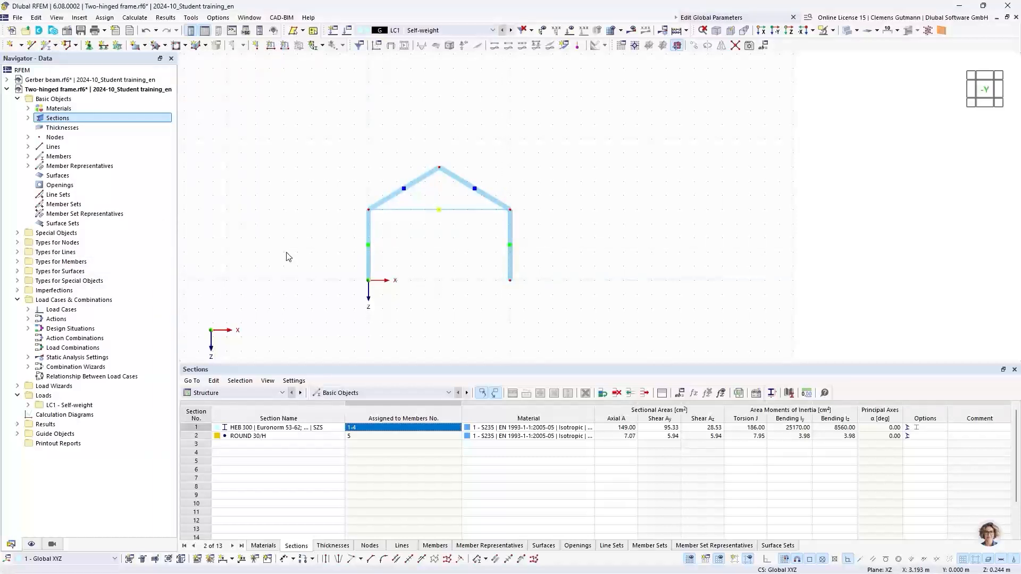
Assign the Hinged nodal support to the two column base nodes, 1 and 4.
click(18, 243)
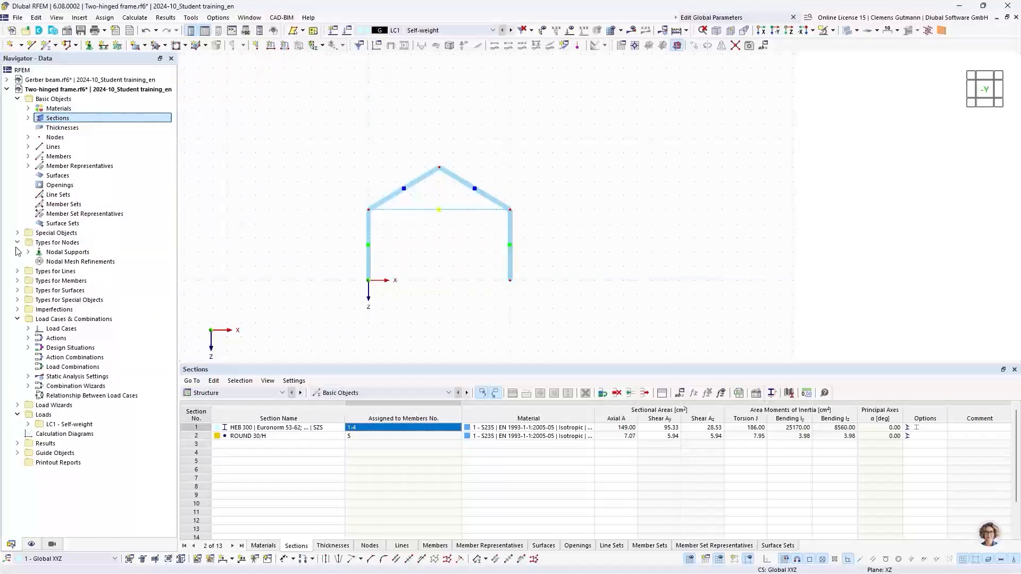
click(91, 47)
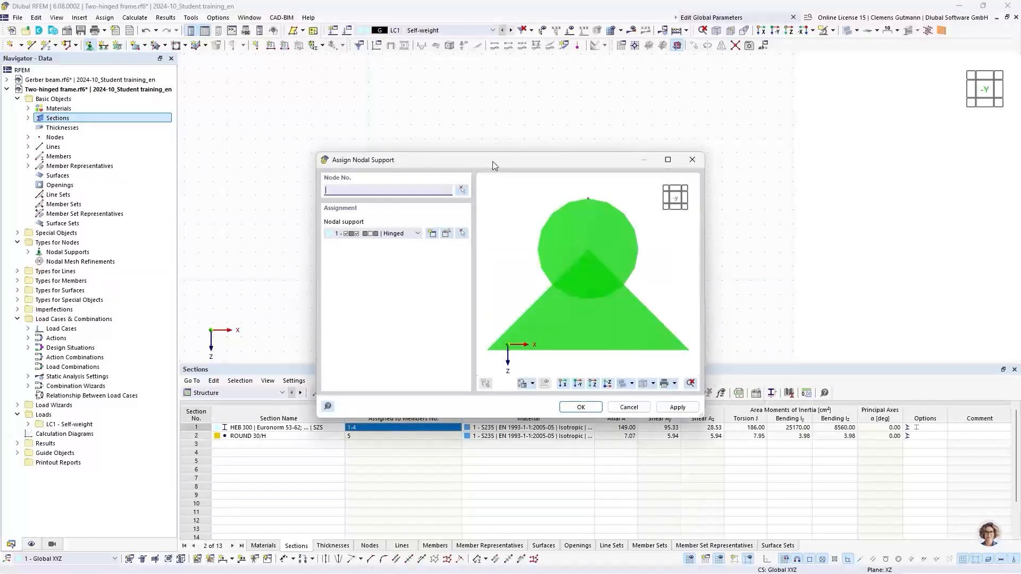
drag(492, 162, 647, 136)
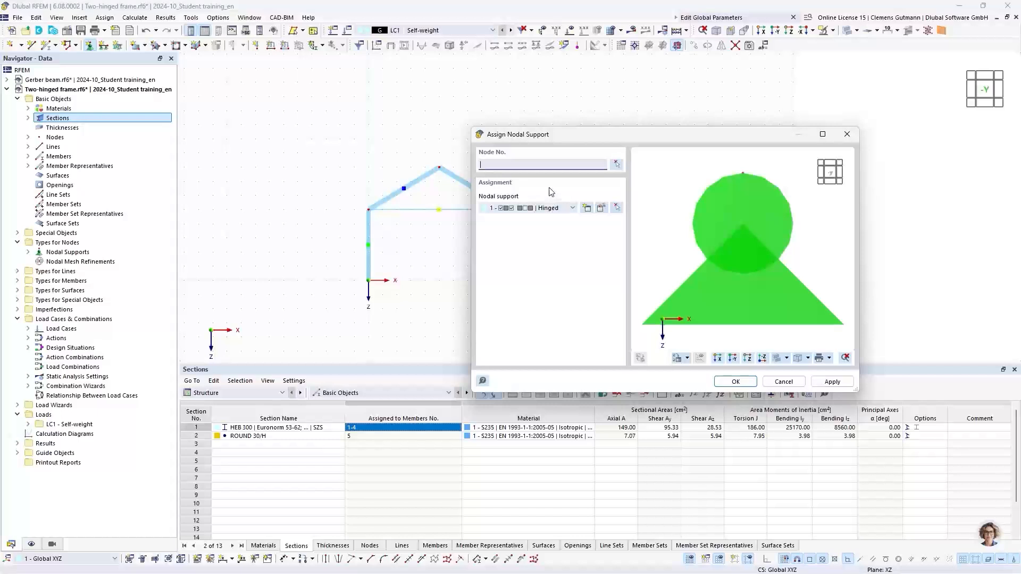
click(510, 208)
click(515, 212)
click(616, 163)
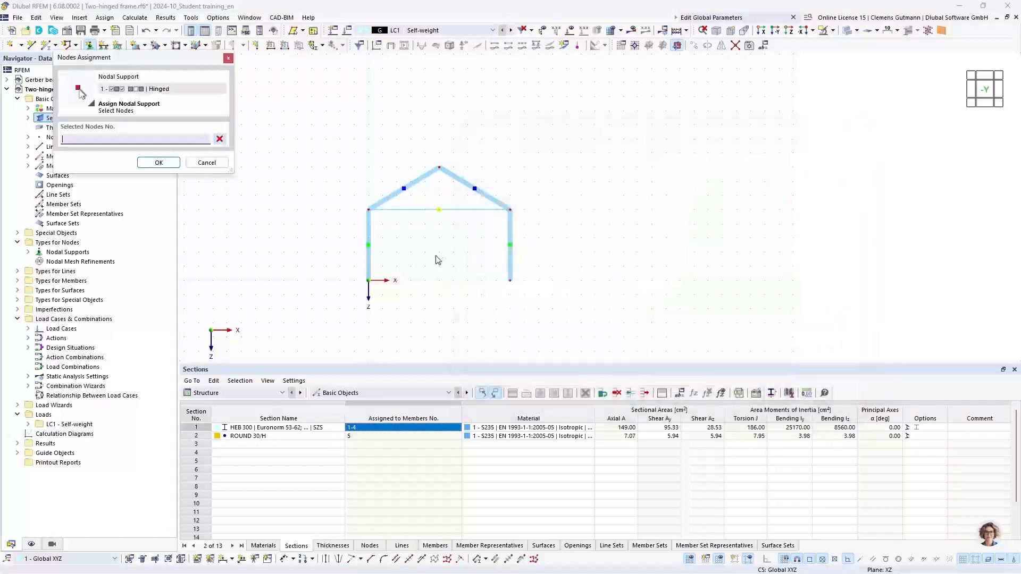
drag(340, 266, 559, 308)
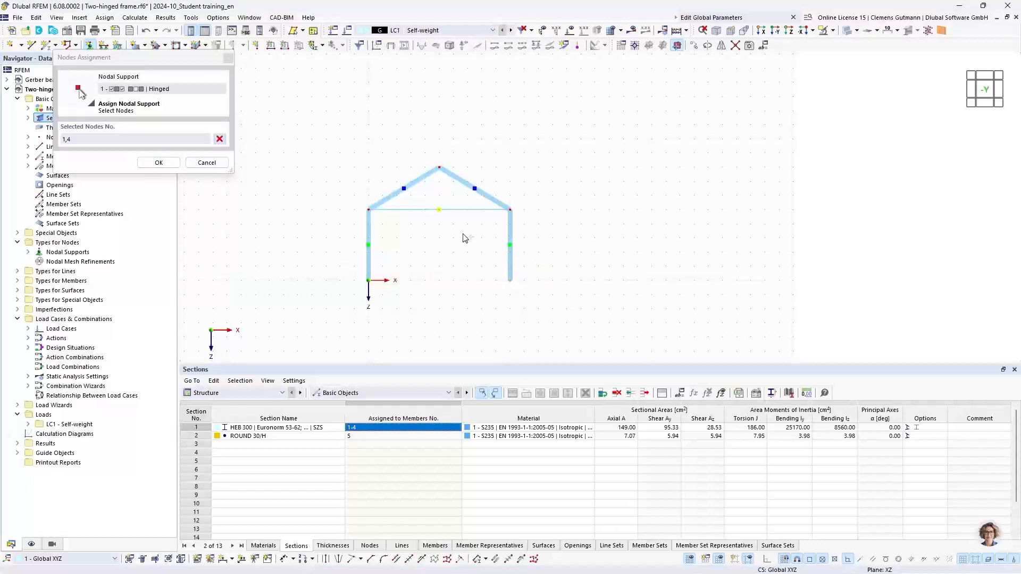
click(159, 162)
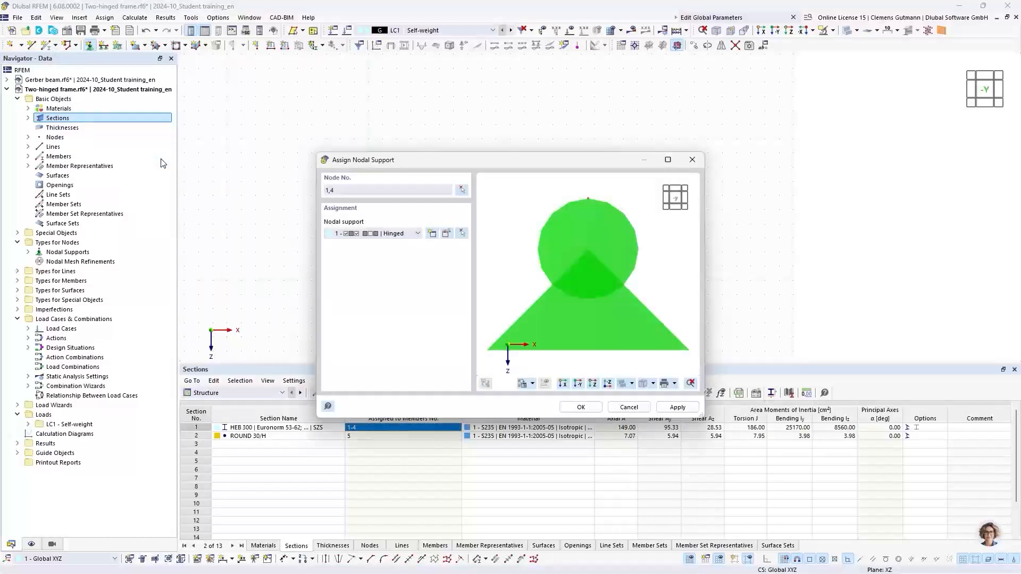
click(580, 408)
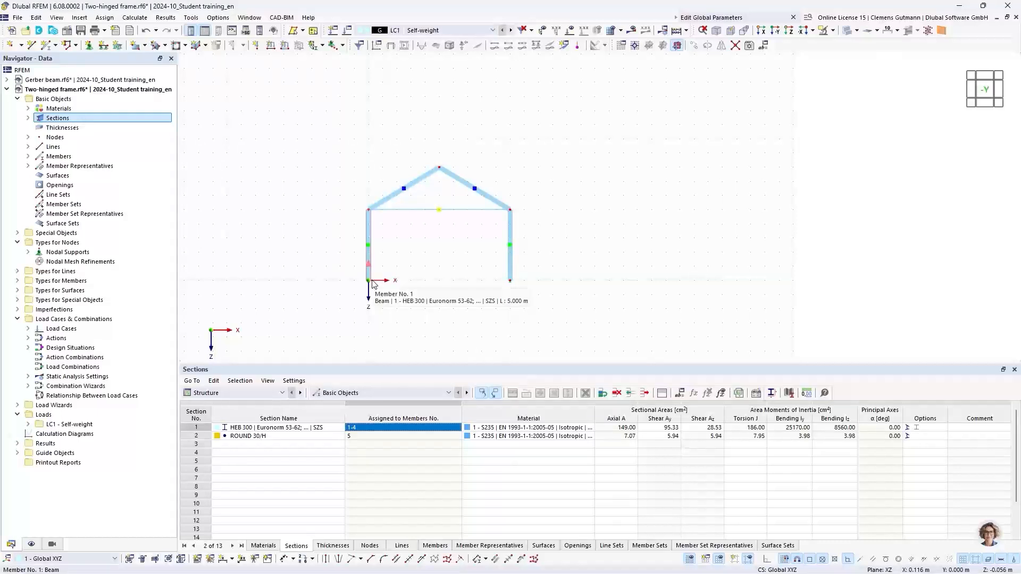
Change the member type of the horizontal round bar between the column tops to Tension.
double_click(416, 215)
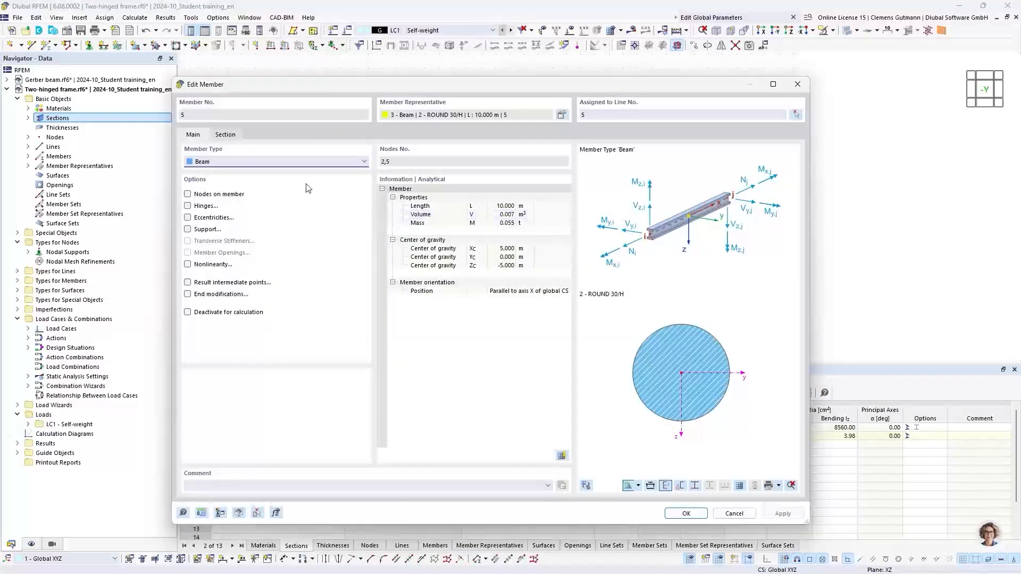
click(235, 163)
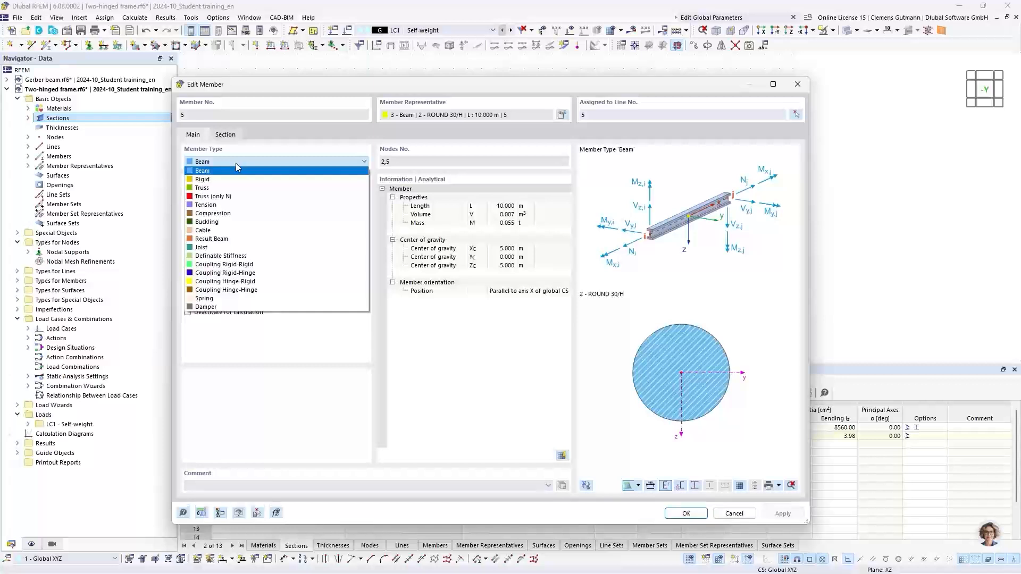
click(217, 207)
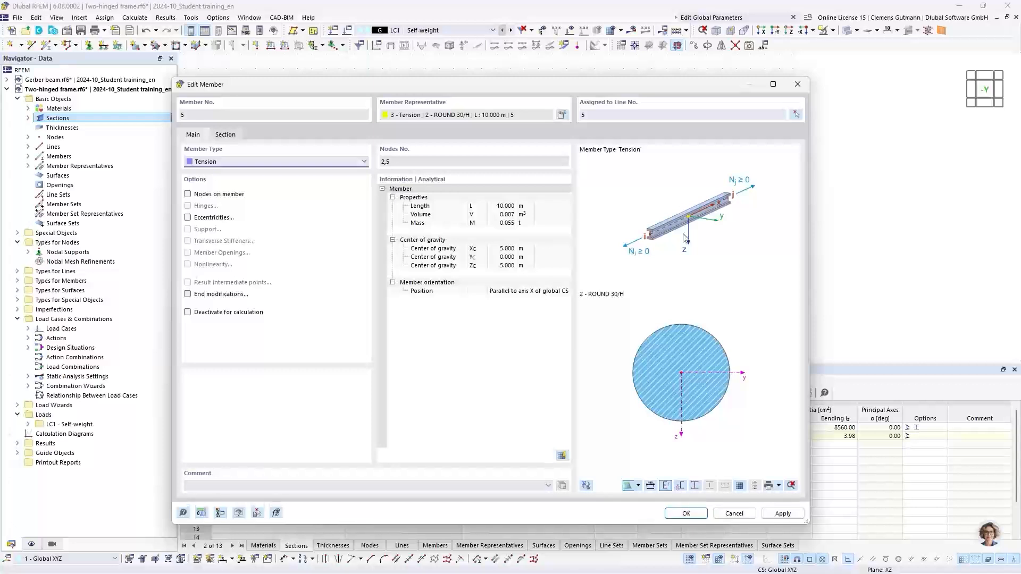
click(687, 514)
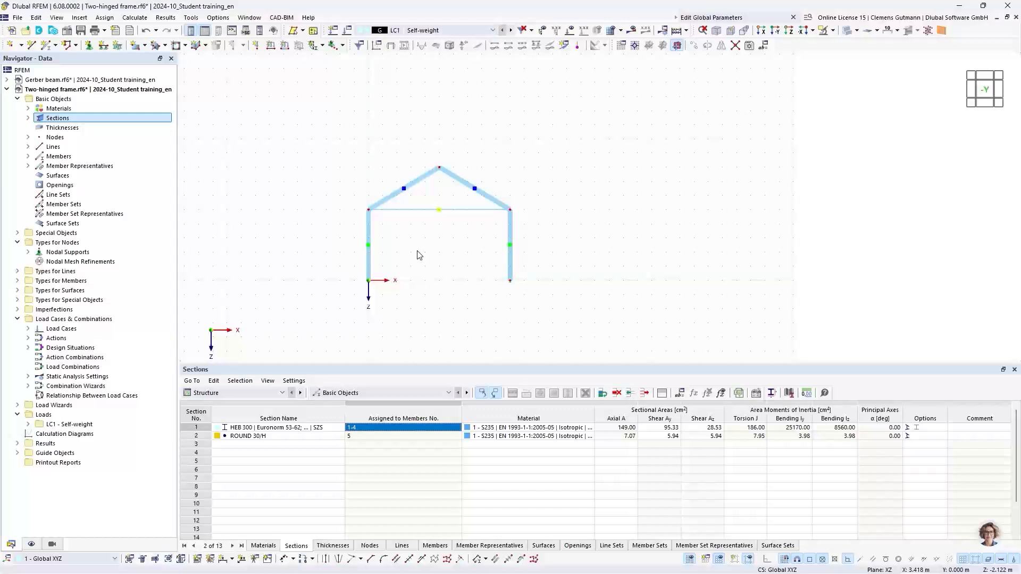
Enlarge the displayed size of the nodal support symbols at the column bases.
scroll(515, 282, up, 1)
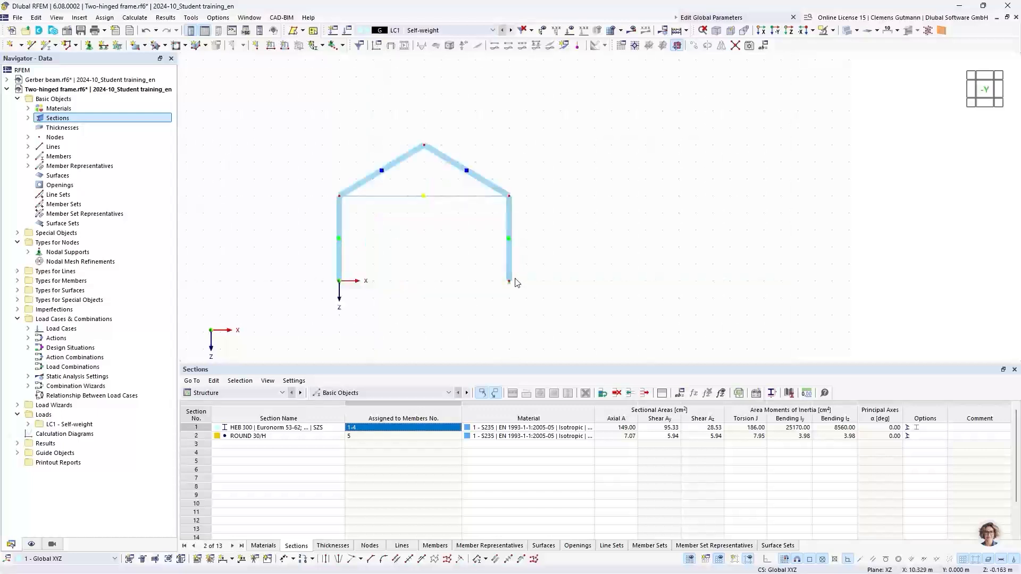
scroll(514, 282, up, 3)
right_click(511, 288)
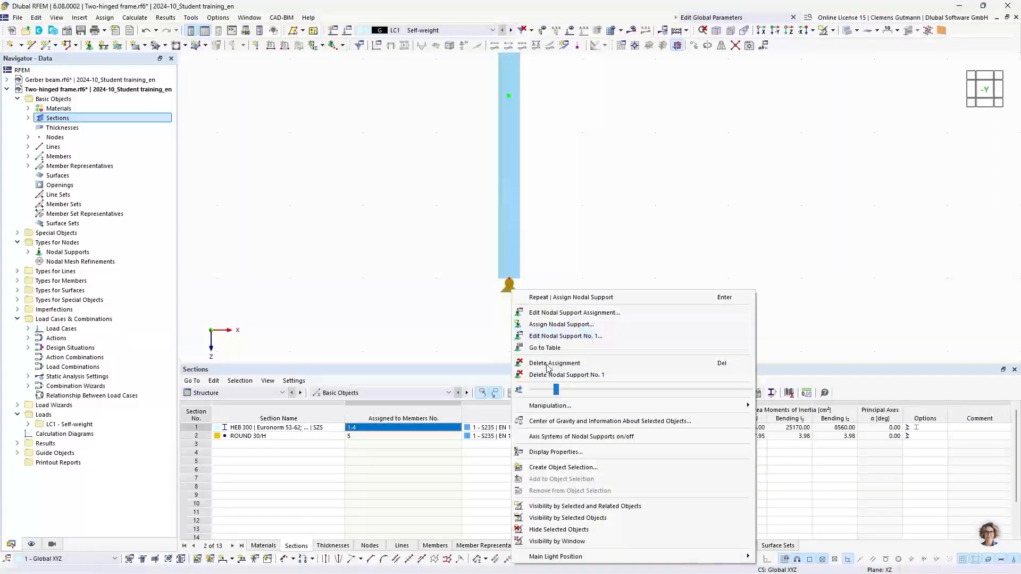
drag(555, 391, 676, 392)
scroll(671, 271, down, 4)
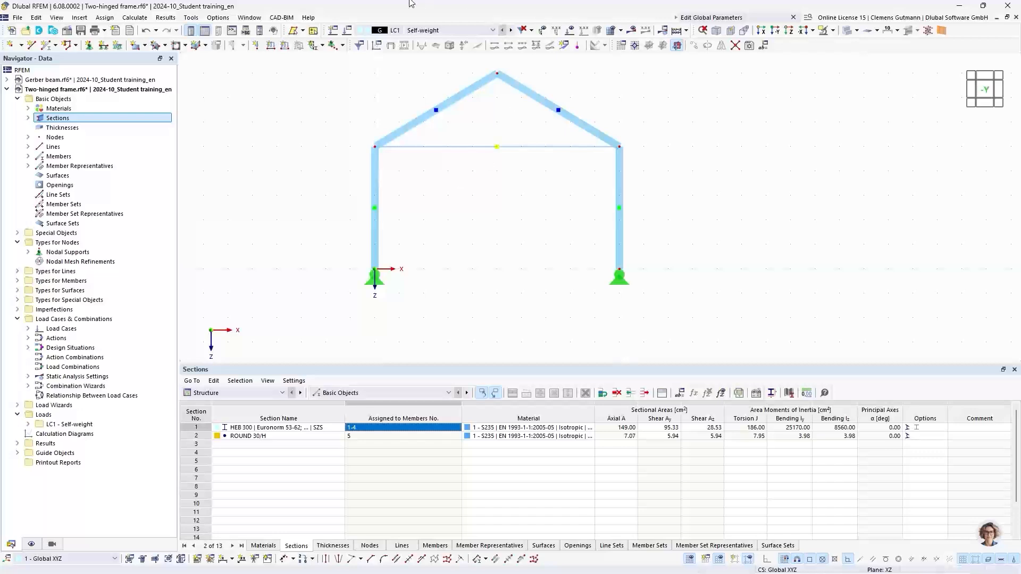
Redefine load case LC1 as Snow with self-weight inactive and action category Snow/Ice loads - H <= 1000 m.
click(347, 31)
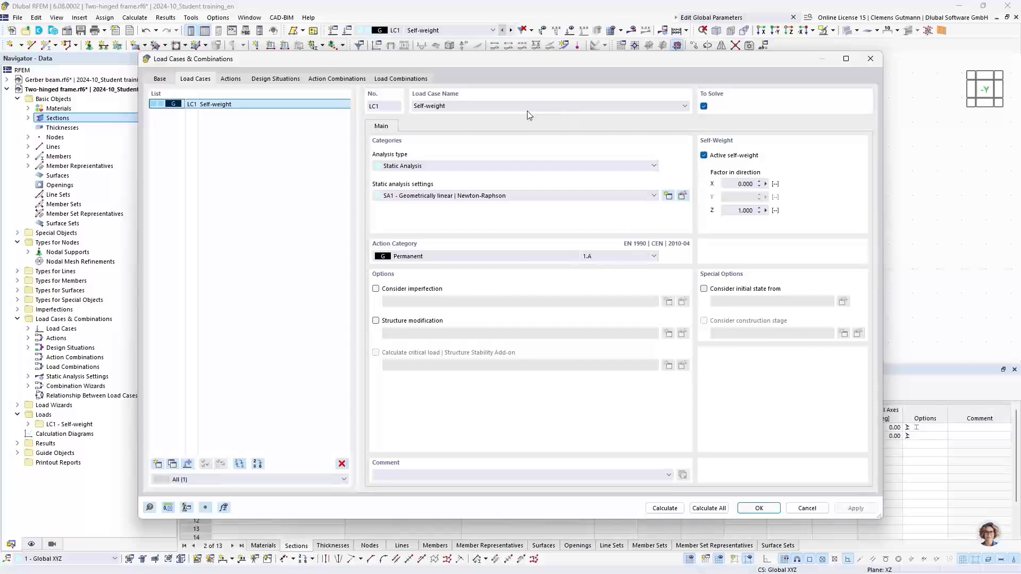
click(528, 107)
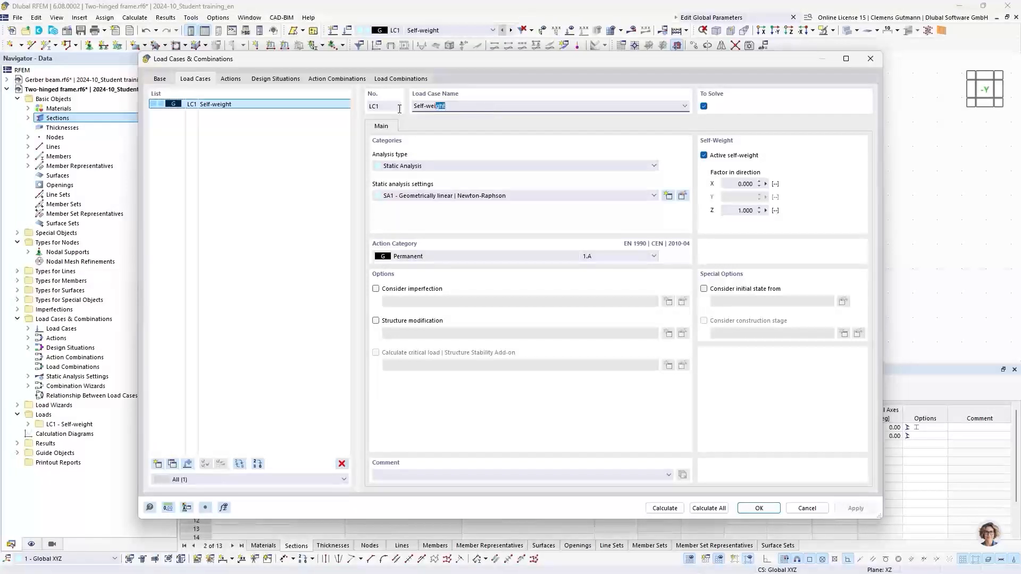
click(704, 156)
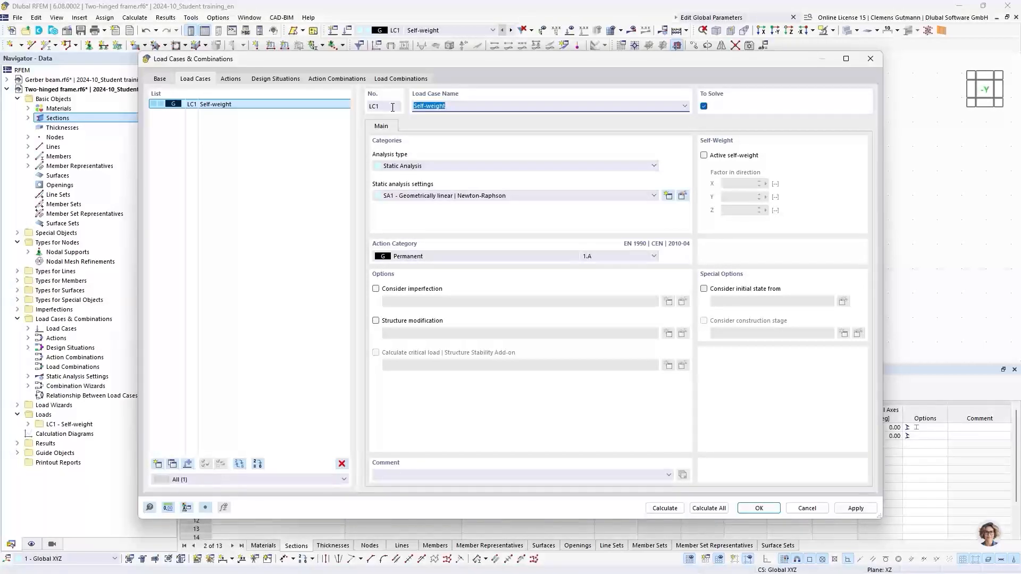
text(Snow)
key(Tab)
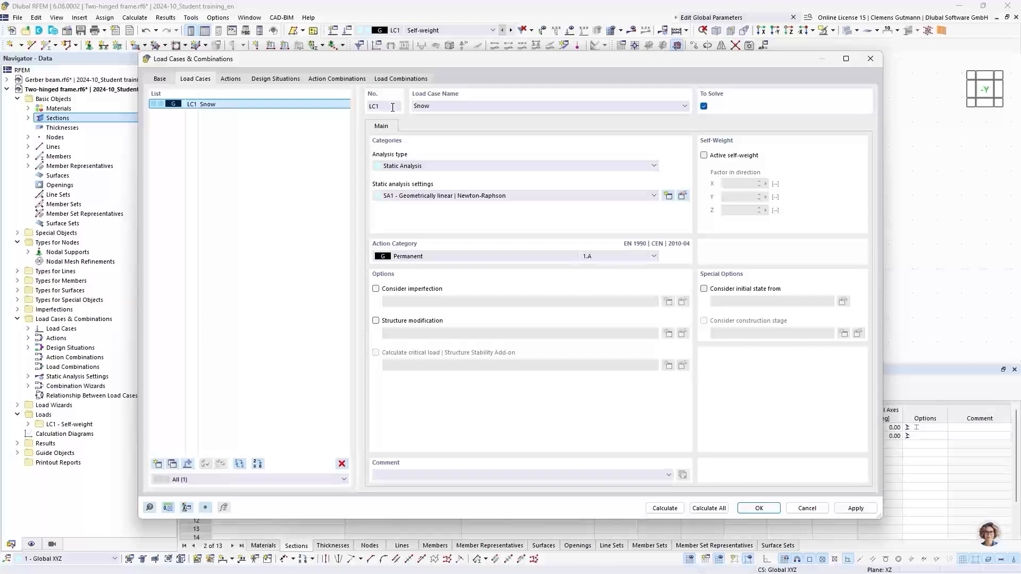
click(416, 260)
click(416, 258)
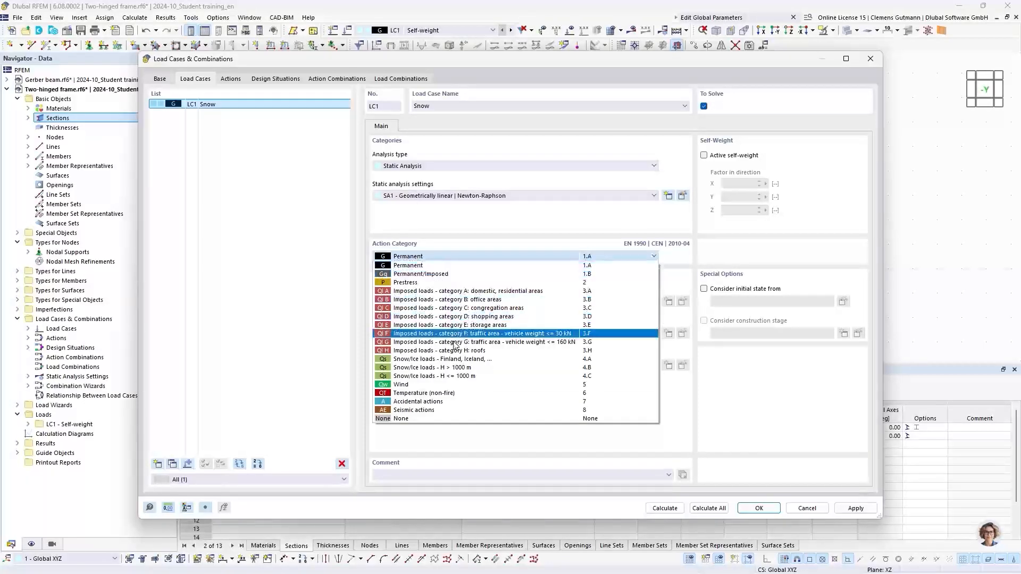
click(432, 376)
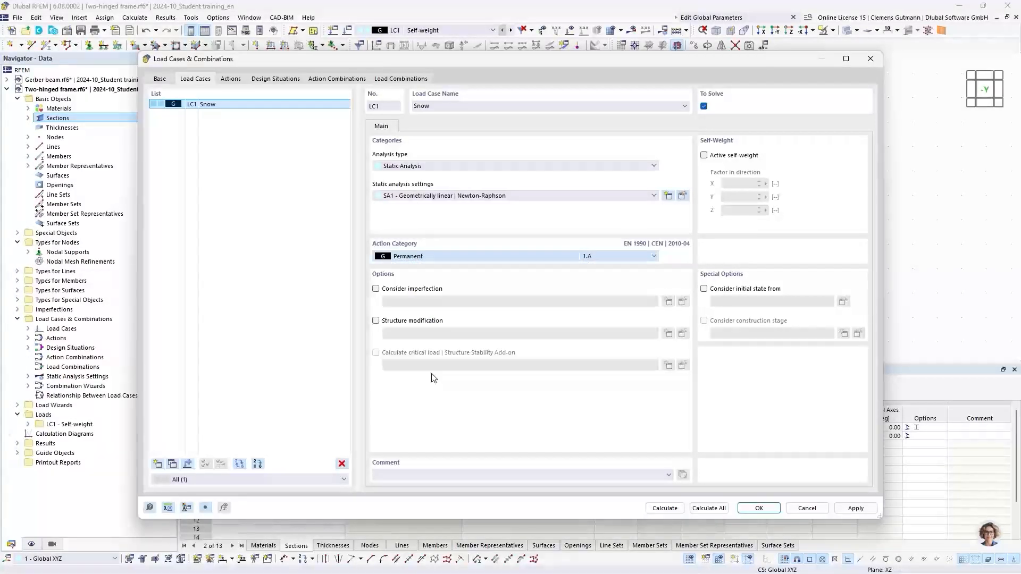
Add load case LC2 named Wind with the Wind action category.
click(155, 466)
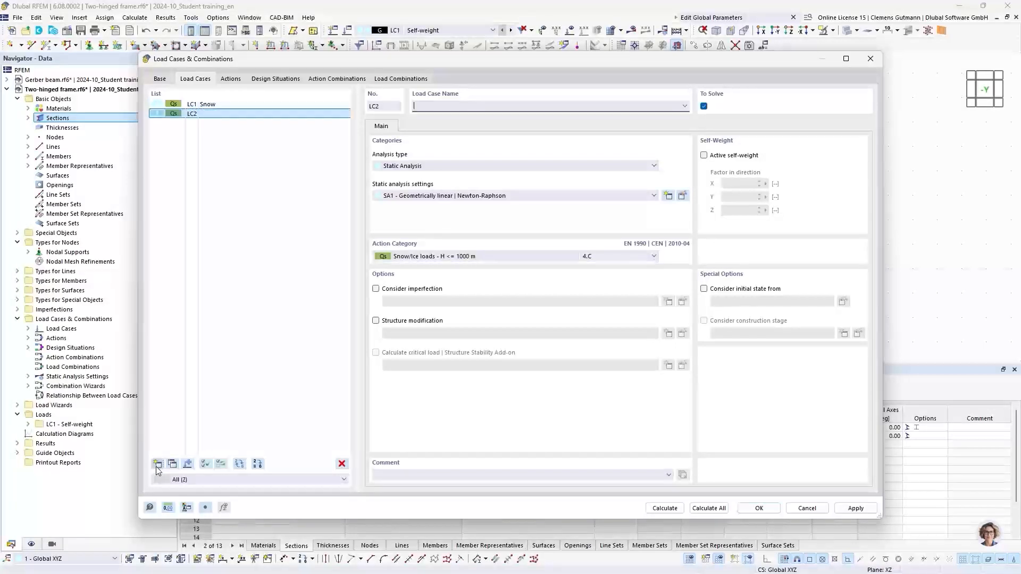
click(420, 257)
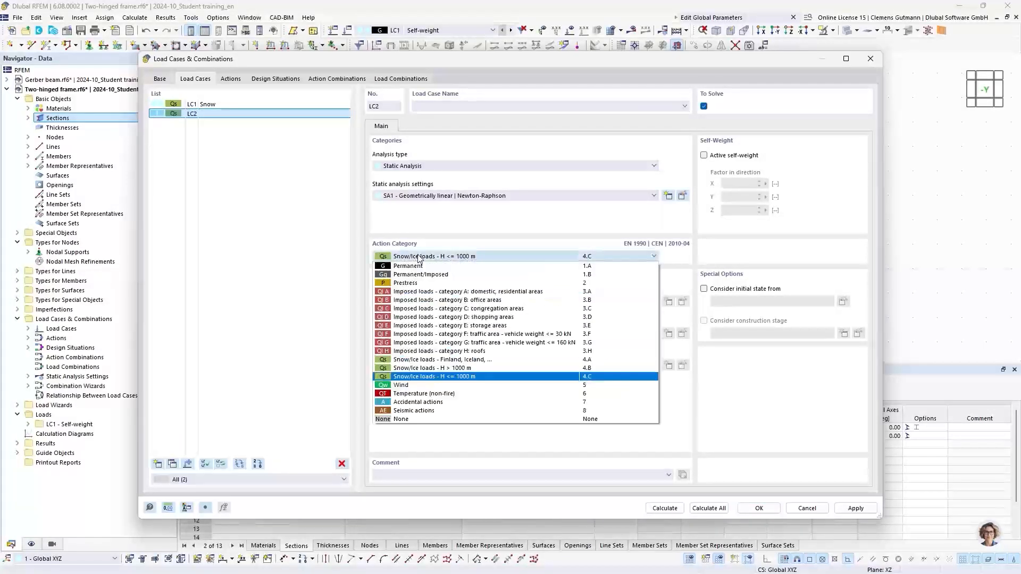
click(407, 385)
click(425, 105)
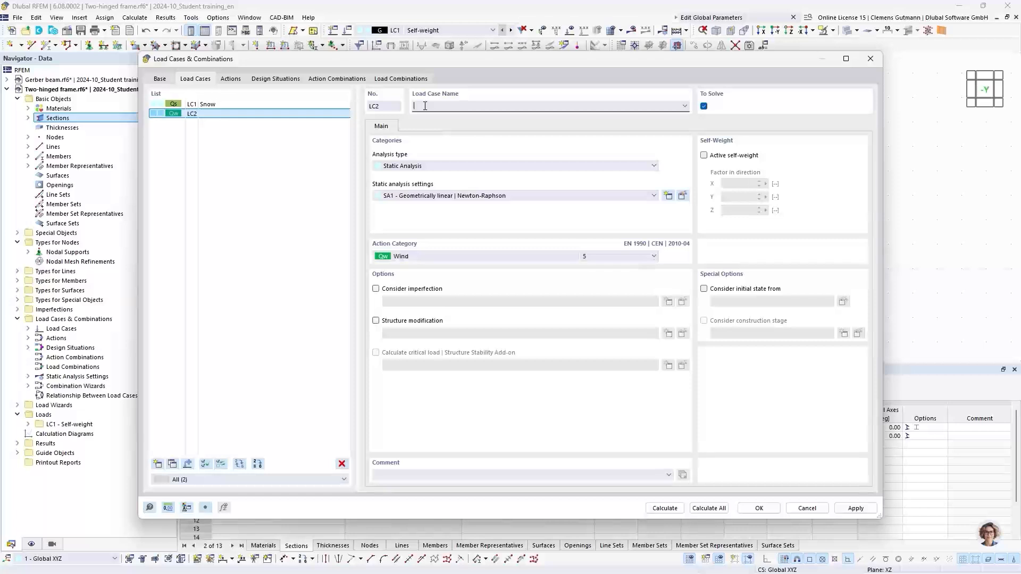
text(Wind)
key(Tab)
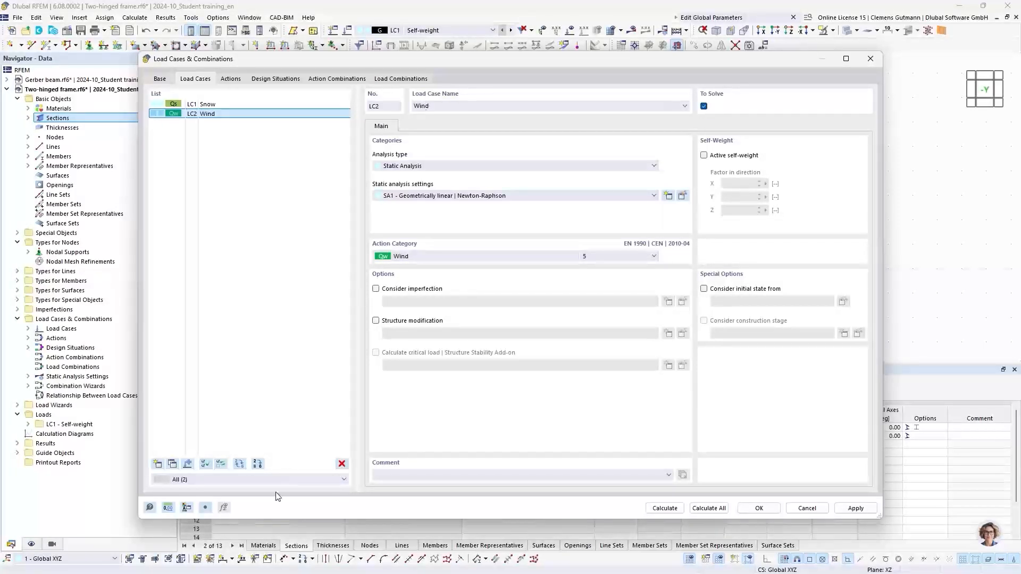
Add load case LC3 named Temperature with action category Temperature (non-fire).
click(158, 463)
click(400, 258)
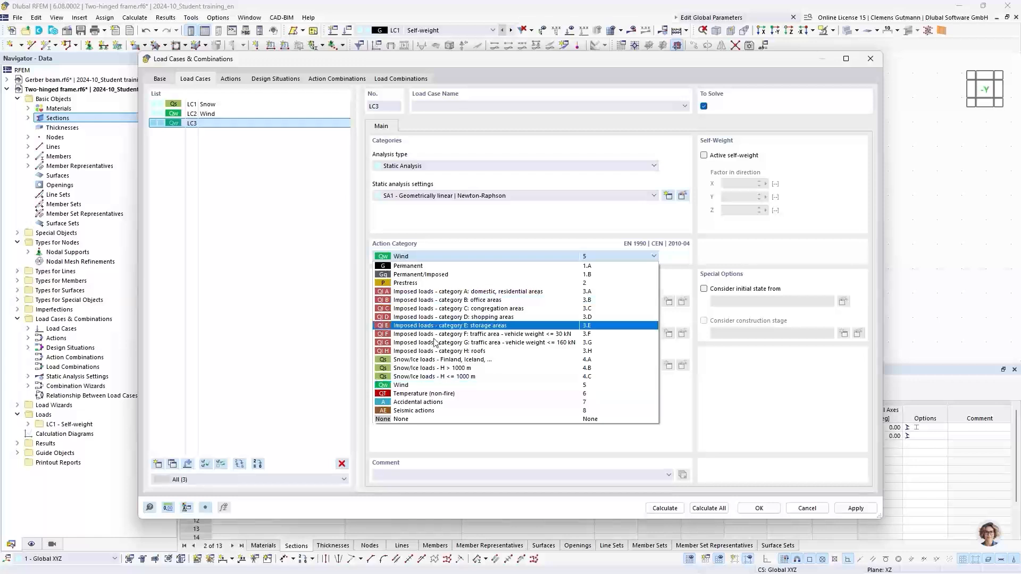
click(429, 394)
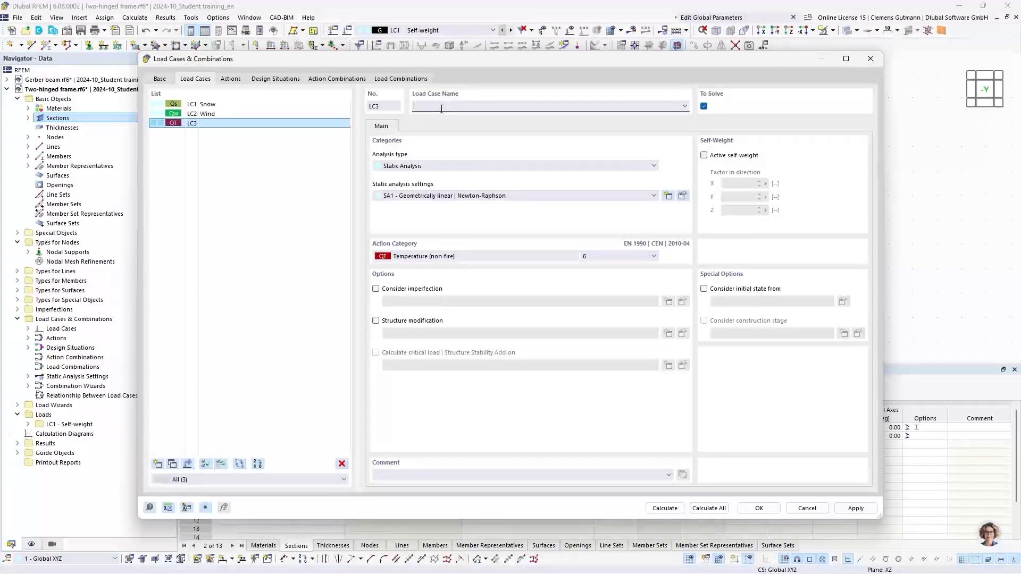
click(441, 108)
text(Temperatu)
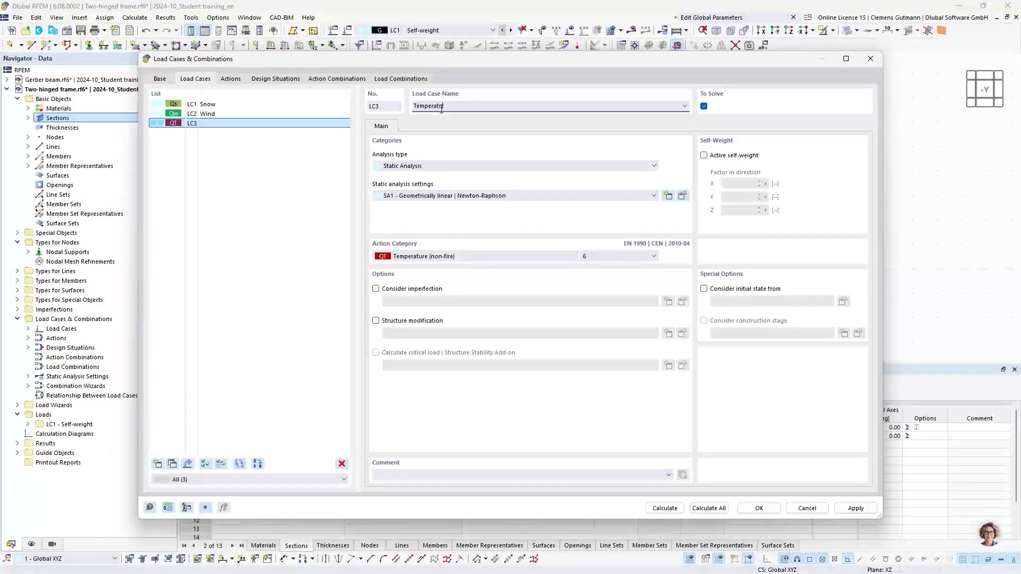
text(re)
click(514, 155)
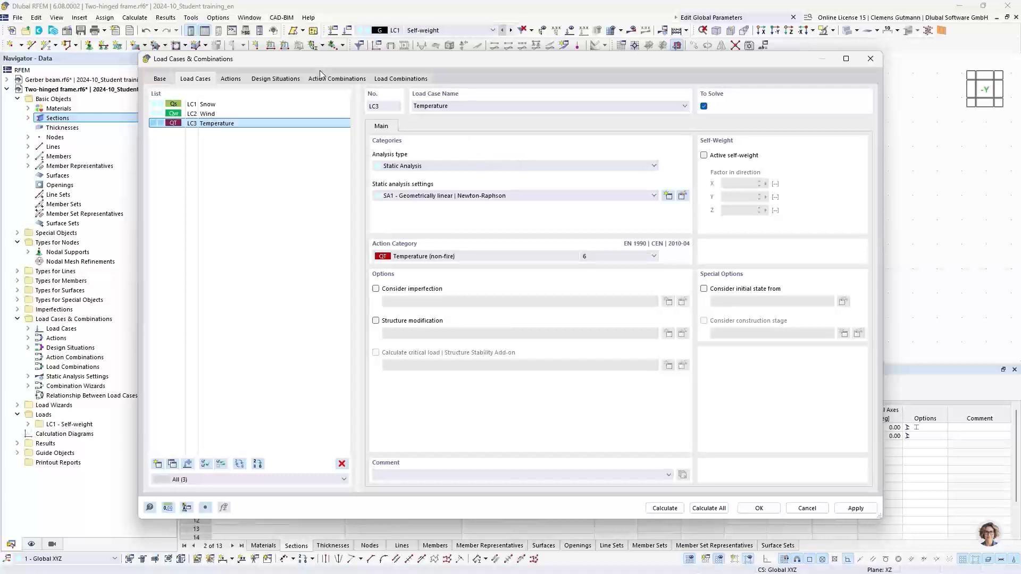
Review the actions, design situations and generated action combinations, including the SLS - Frequent combinations AC25 to AC28.
click(230, 79)
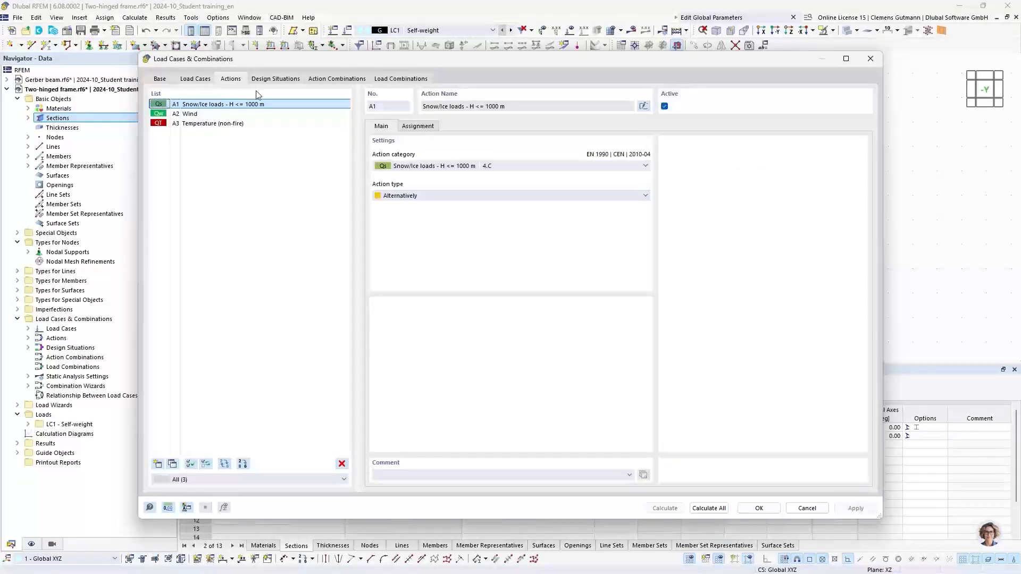
click(270, 80)
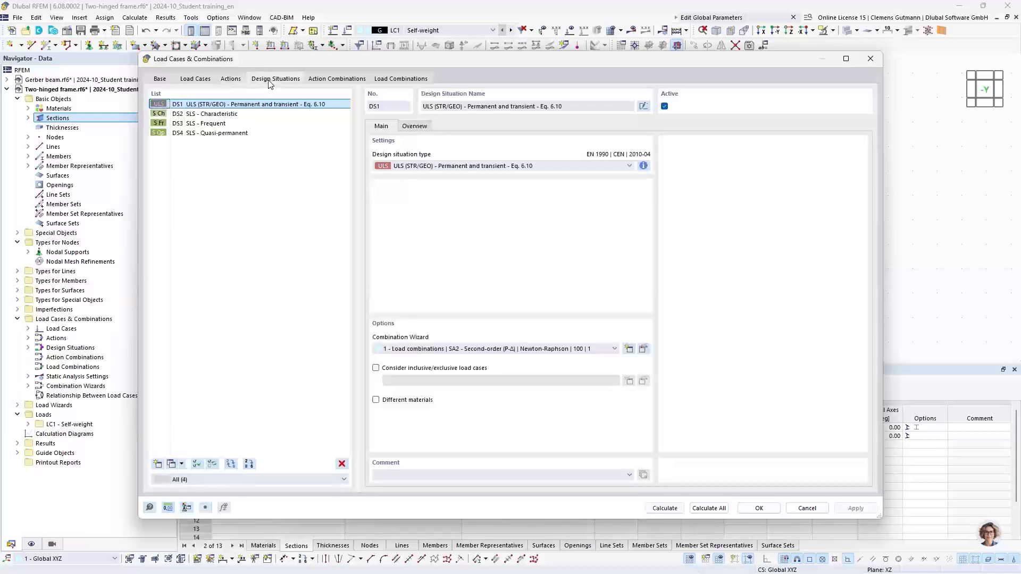
click(345, 85)
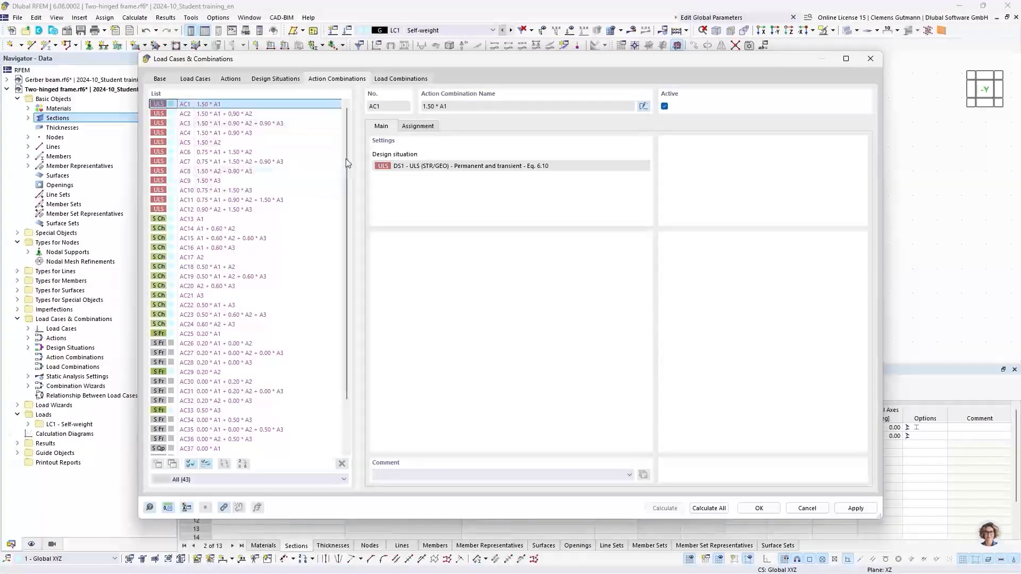
scroll(351, 170, down, 2)
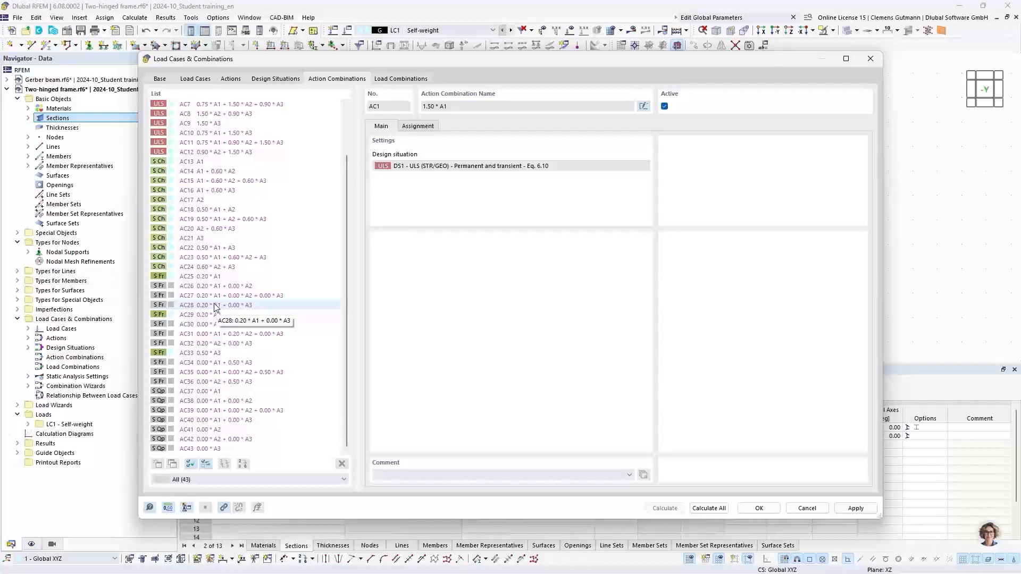
click(177, 276)
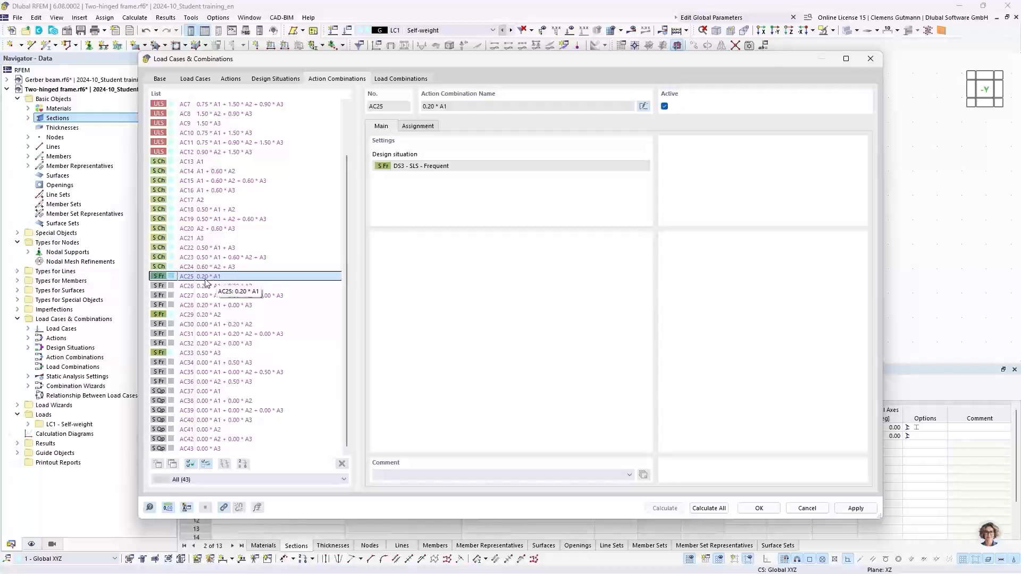
click(182, 288)
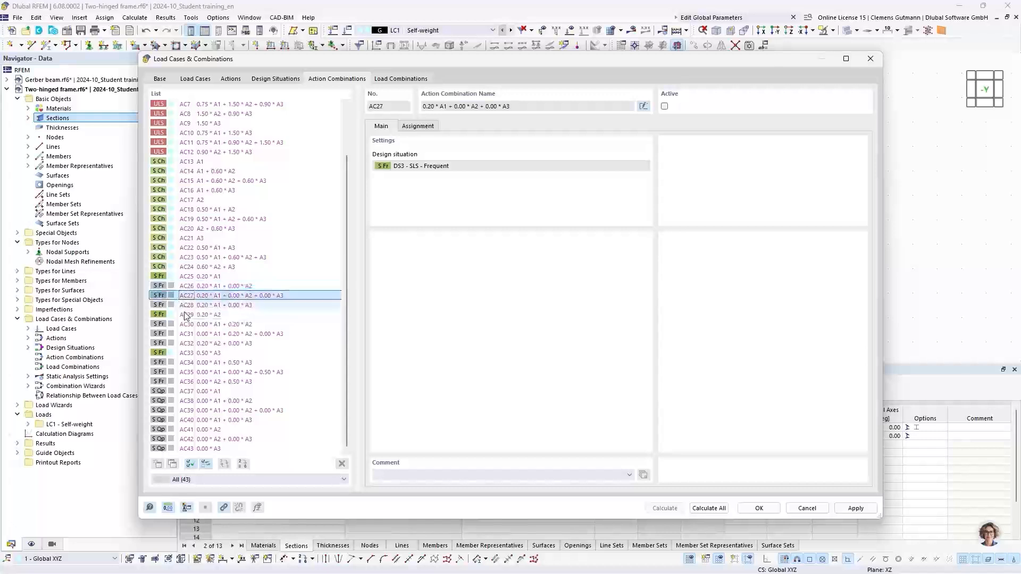
click(185, 306)
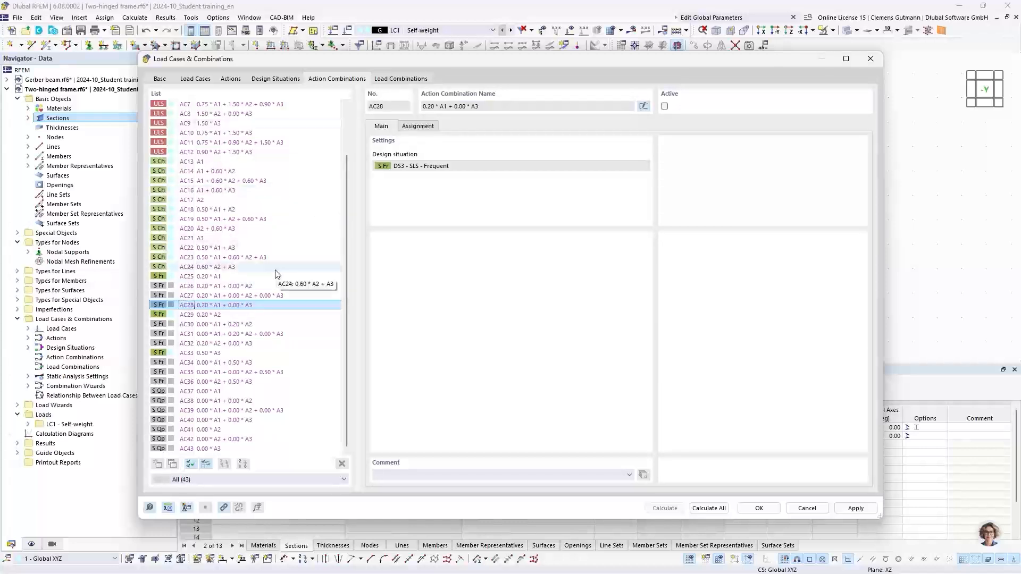
scroll(275, 274, up, 2)
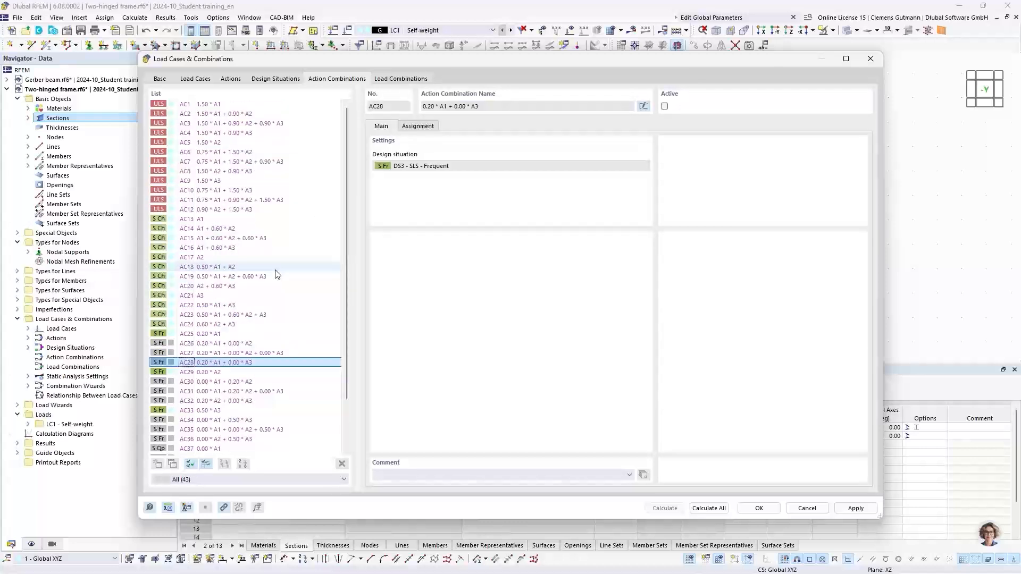
Compare the load combinations with the action combinations and examine the load case assignment of CO12.
click(401, 80)
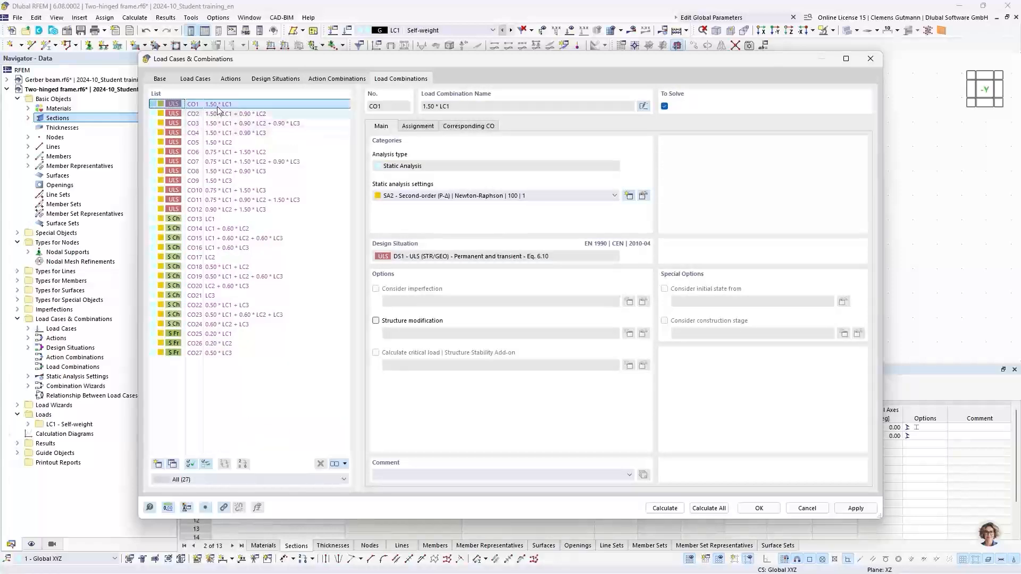
click(337, 80)
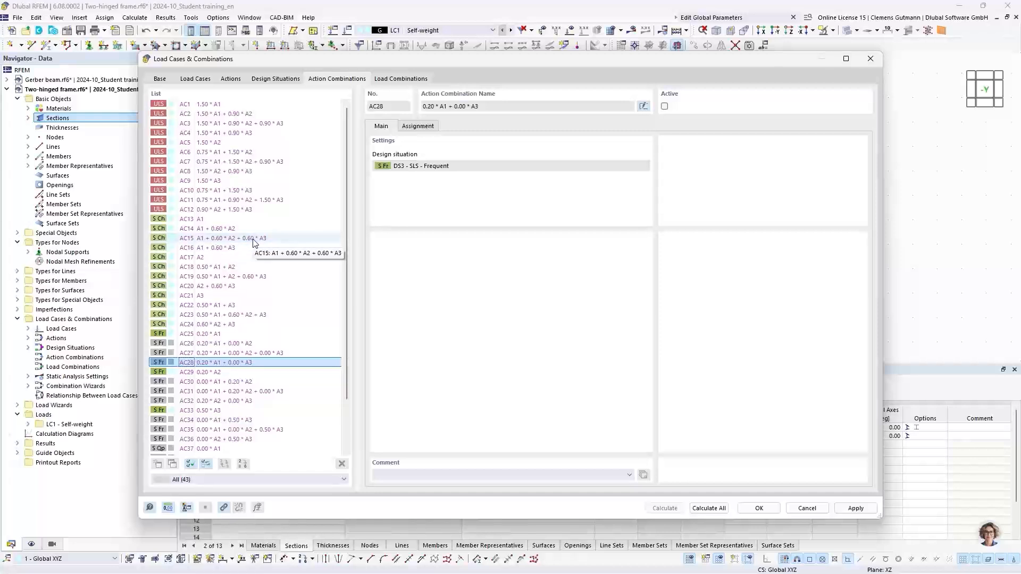
click(396, 79)
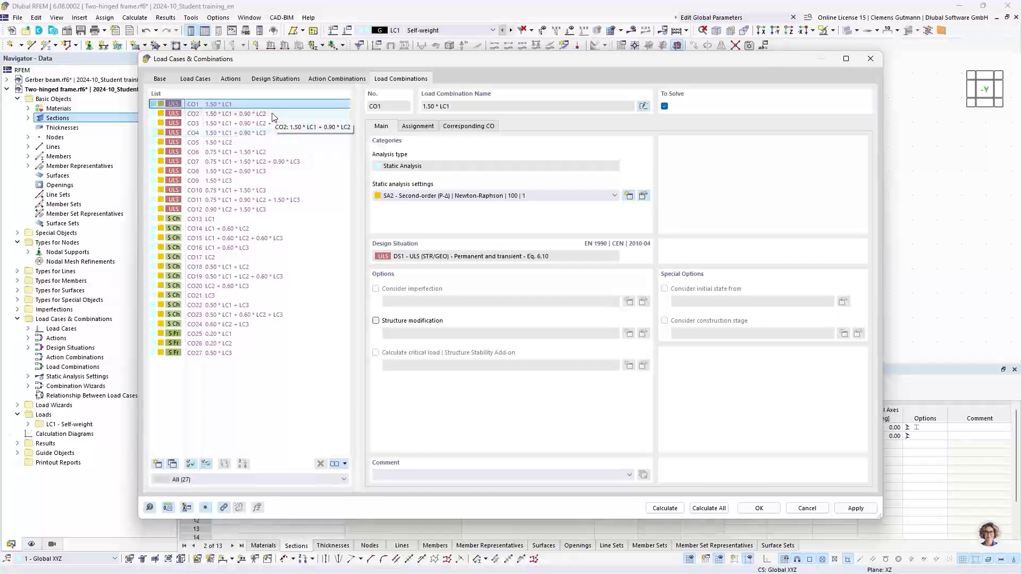
click(240, 210)
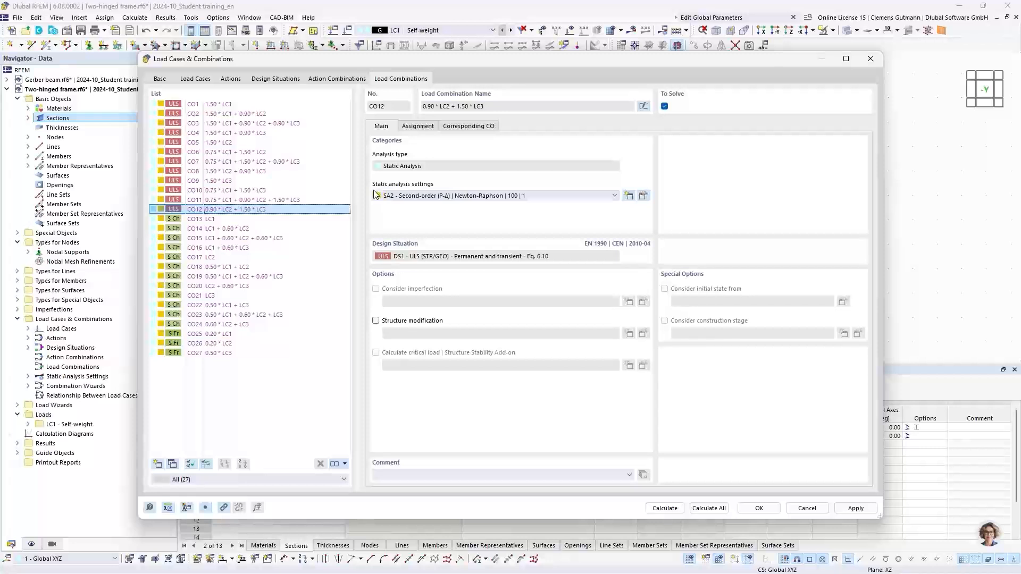
click(426, 131)
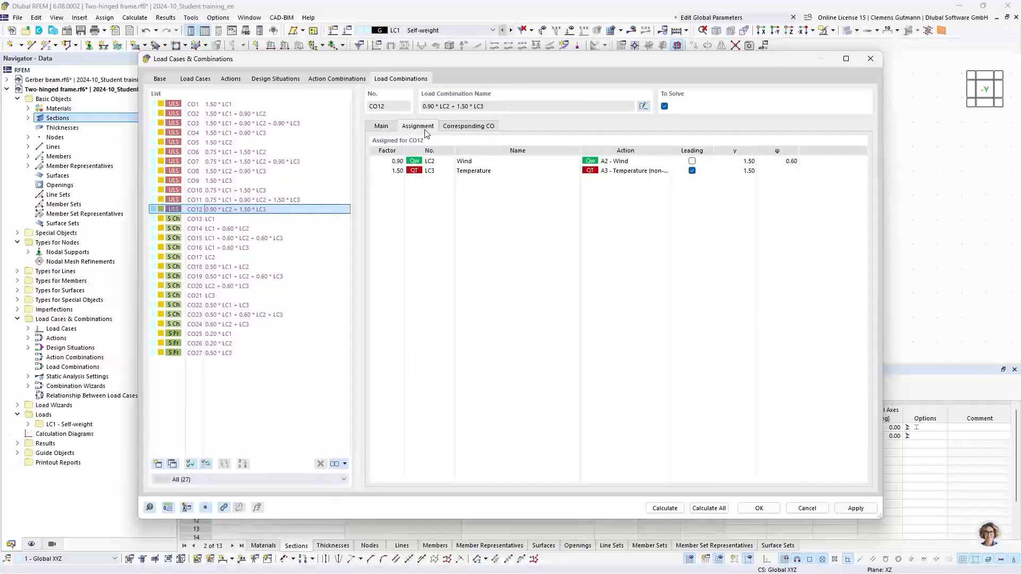
Compare the leading actions and factors assigned in CO3, CO7 and CO11, and accept the load cases and combinations.
click(256, 123)
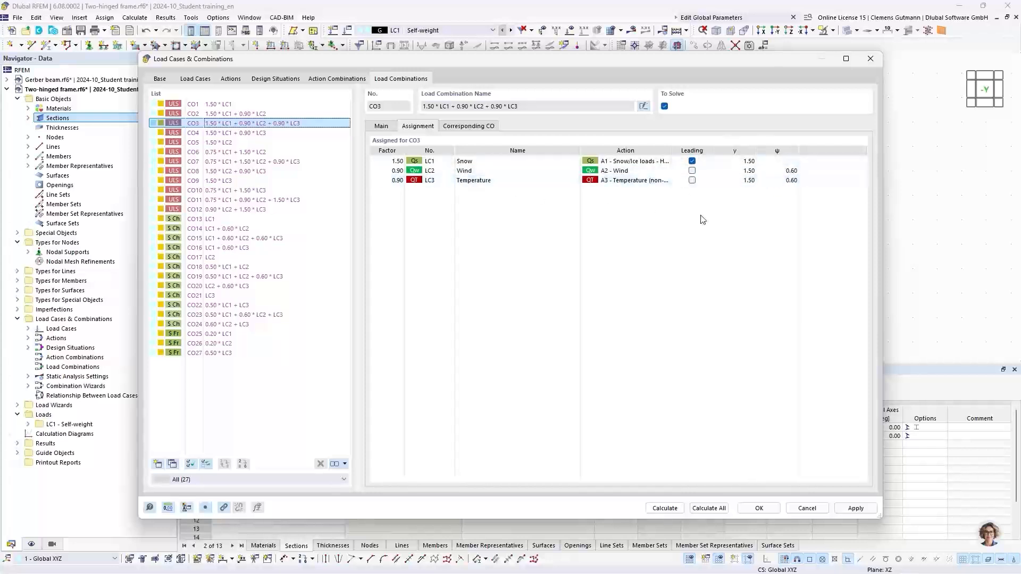
click(307, 162)
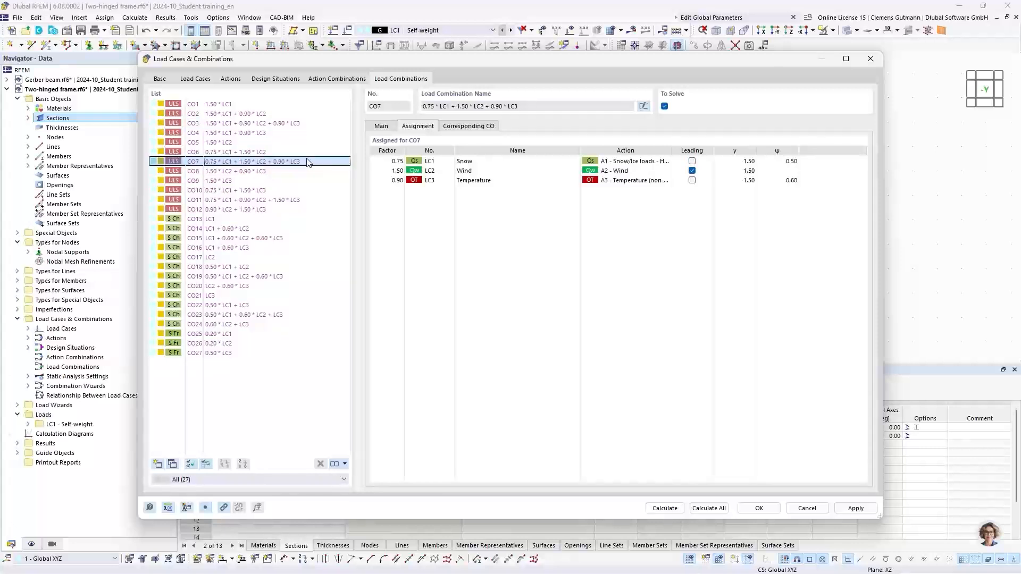
click(290, 202)
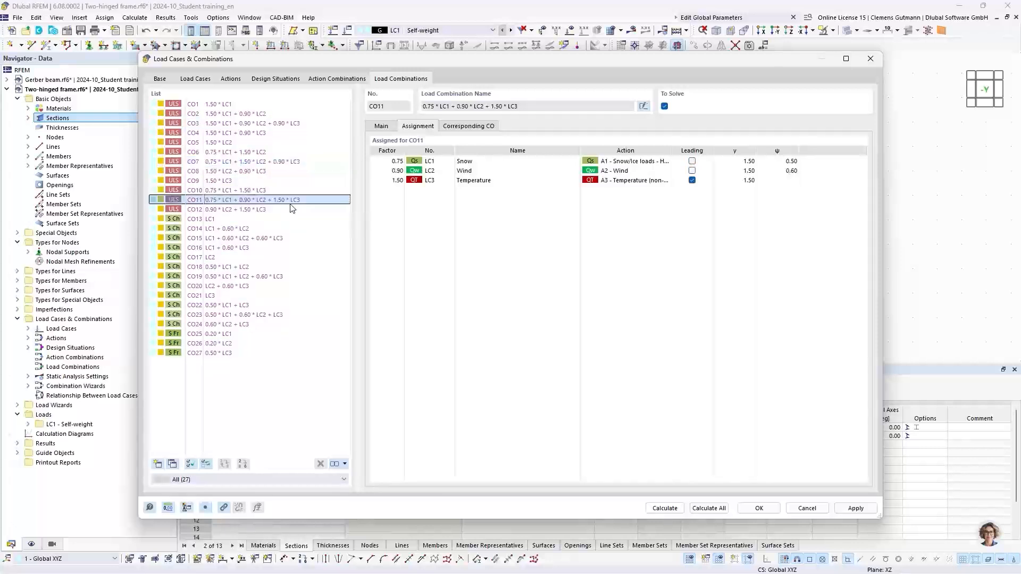
click(292, 162)
click(290, 124)
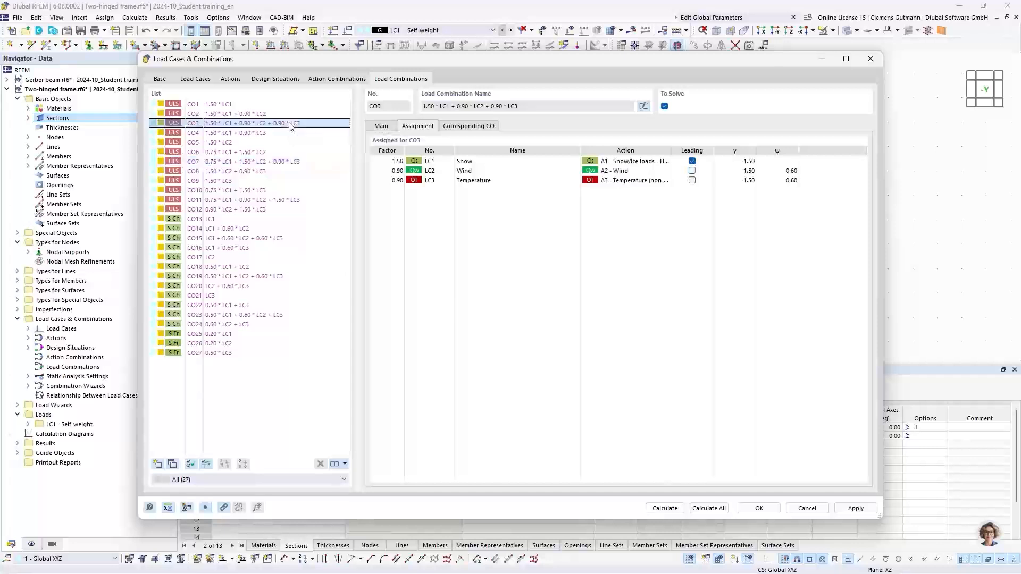
click(294, 162)
click(300, 200)
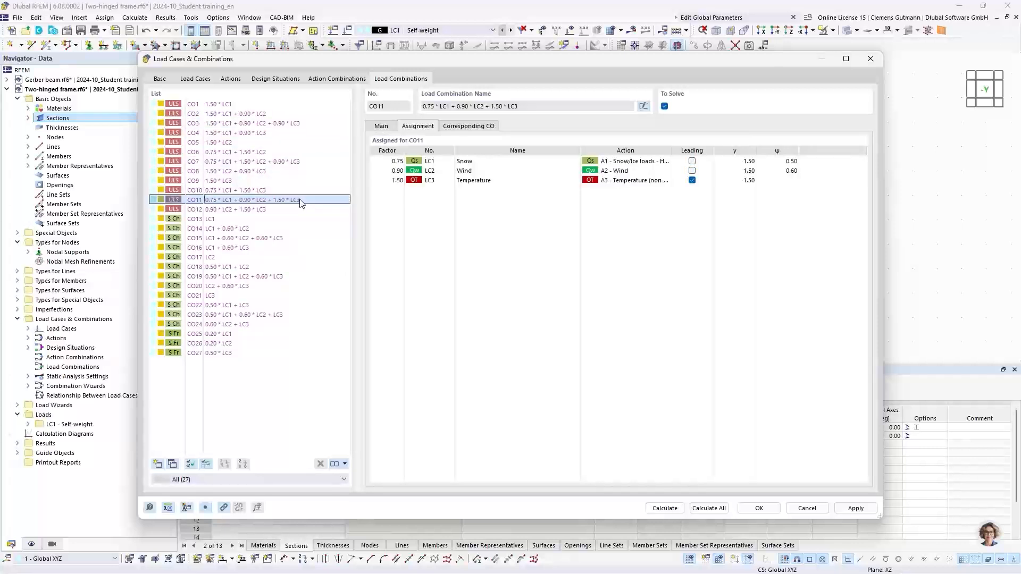
click(295, 162)
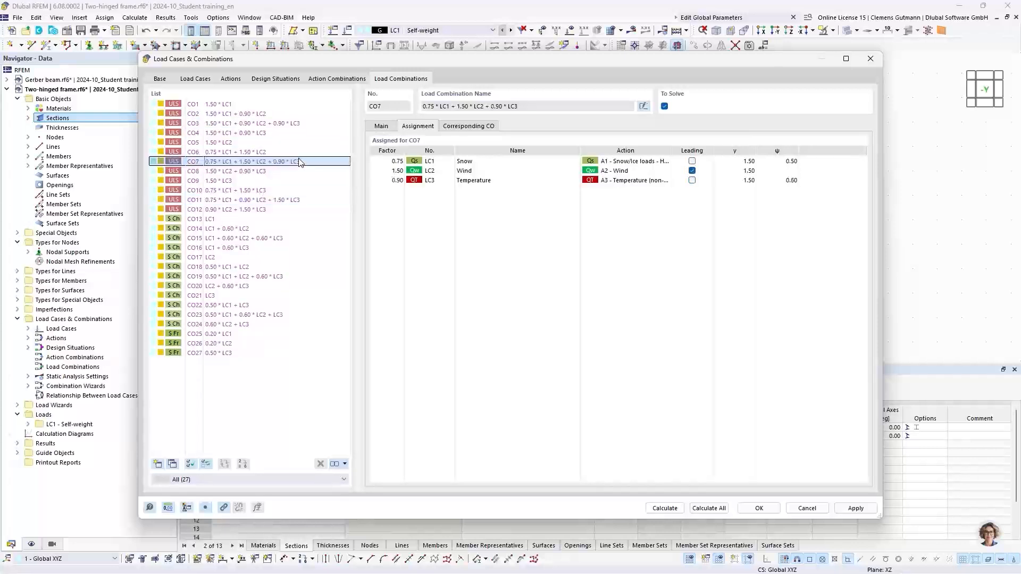
click(296, 128)
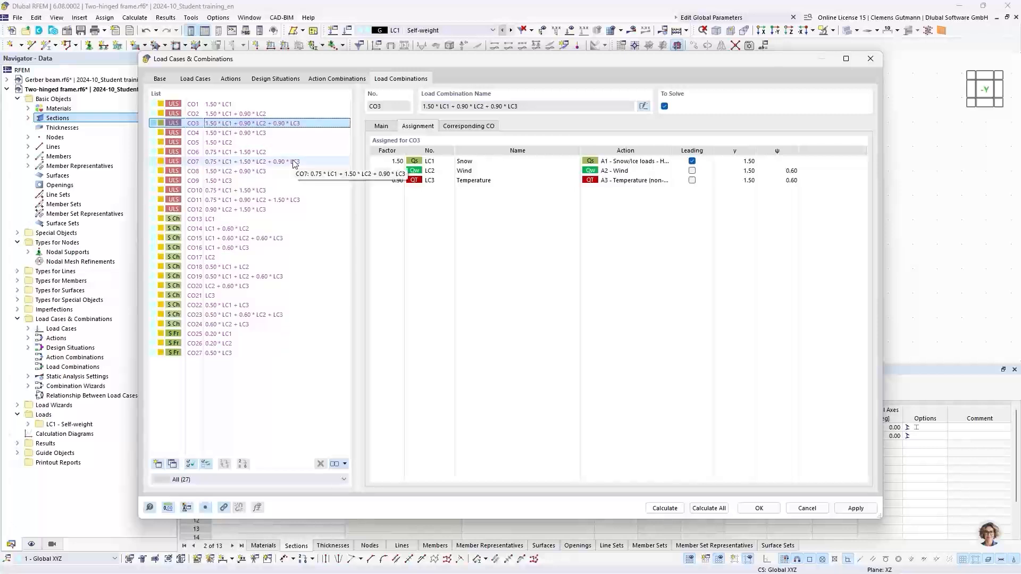
click(746, 509)
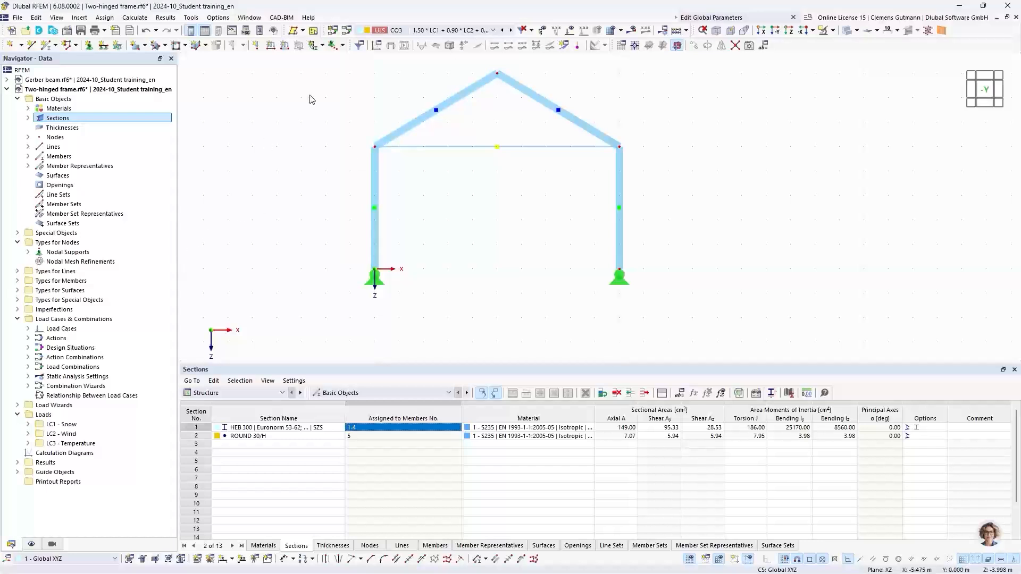
Start a uniform member force load in load case LC1 Snow with a magnitude of 1 kN/m.
click(283, 47)
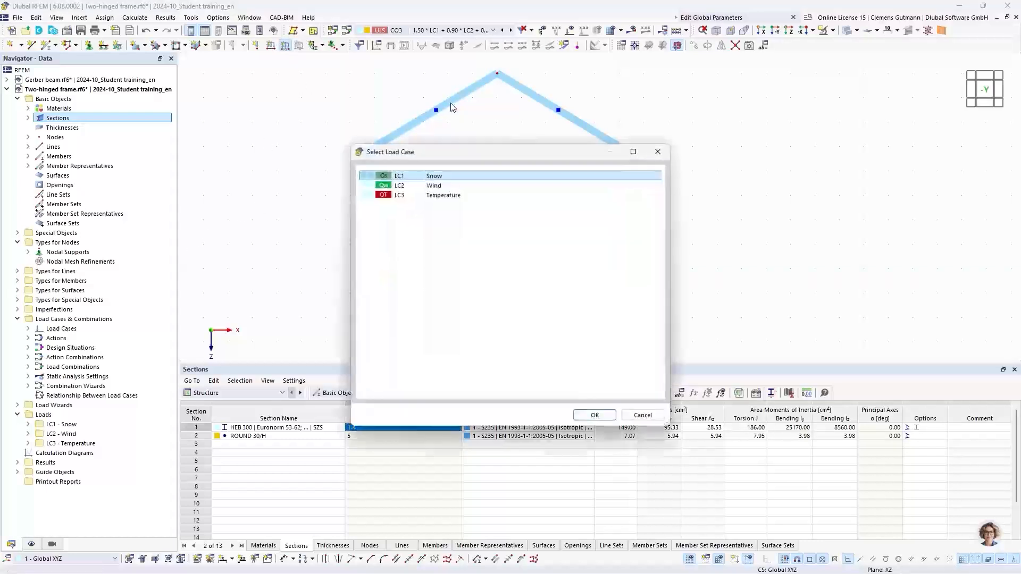
click(593, 415)
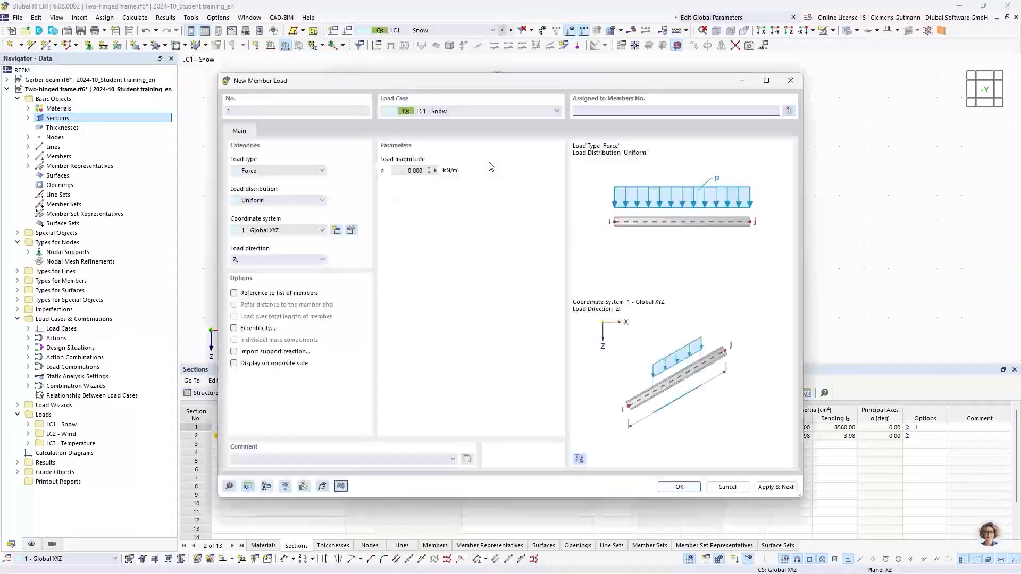
click(407, 172)
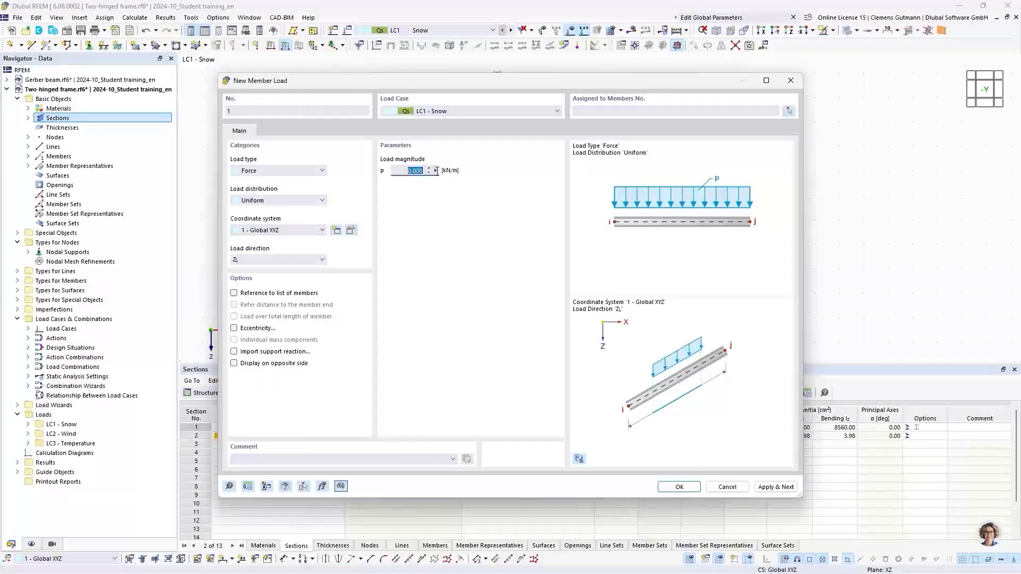
text(1)
key(Tab)
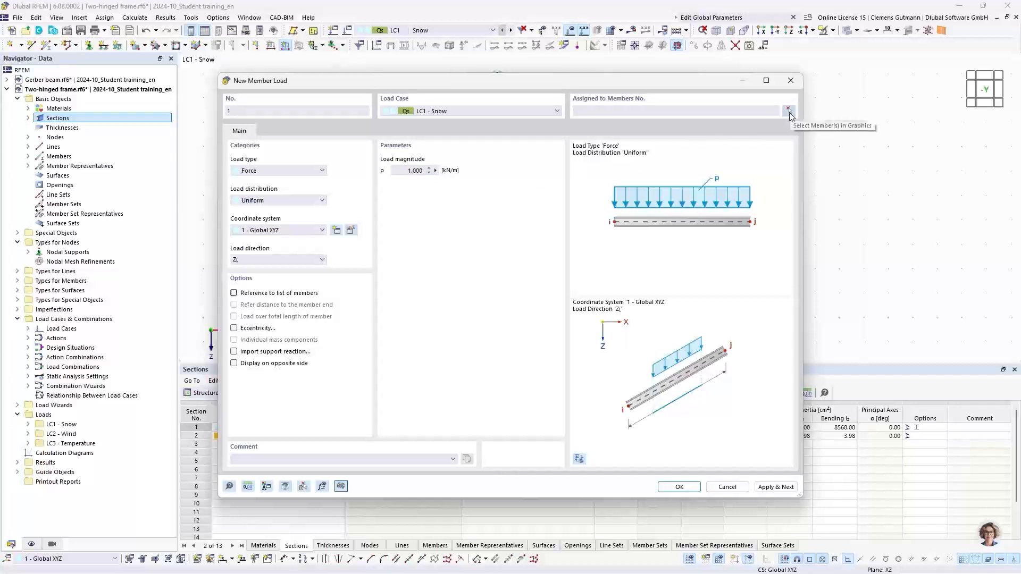
Assign the snow load to the two sloping roof beams, members 2 and 4.
click(789, 112)
middle_drag(506, 132, 404, 221)
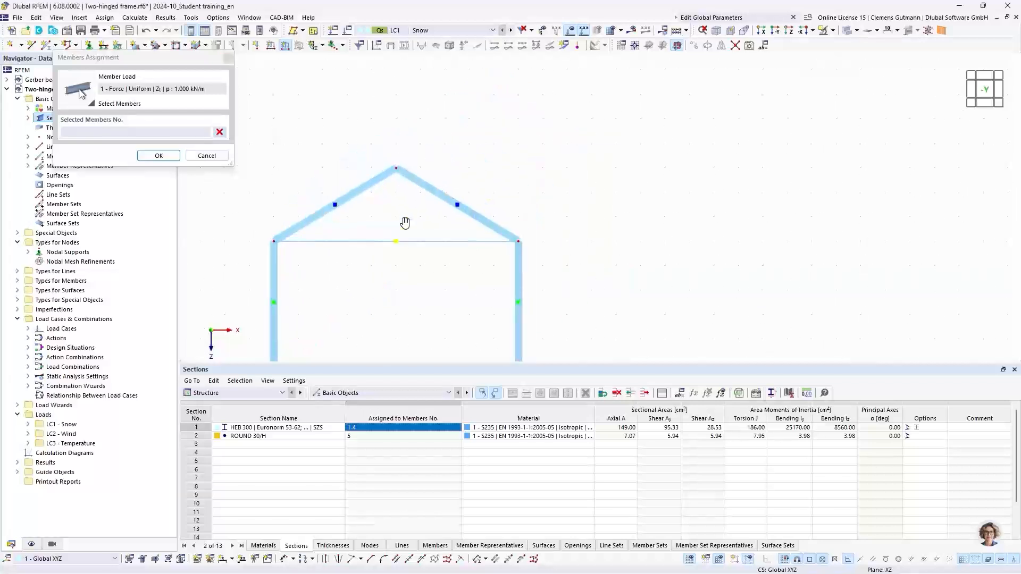
drag(443, 133, 370, 185)
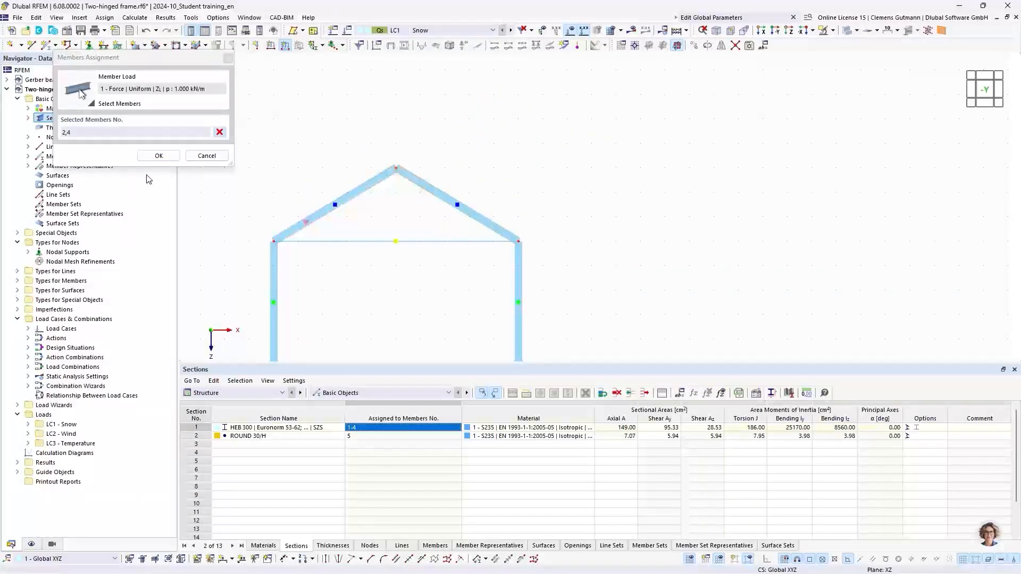
click(159, 155)
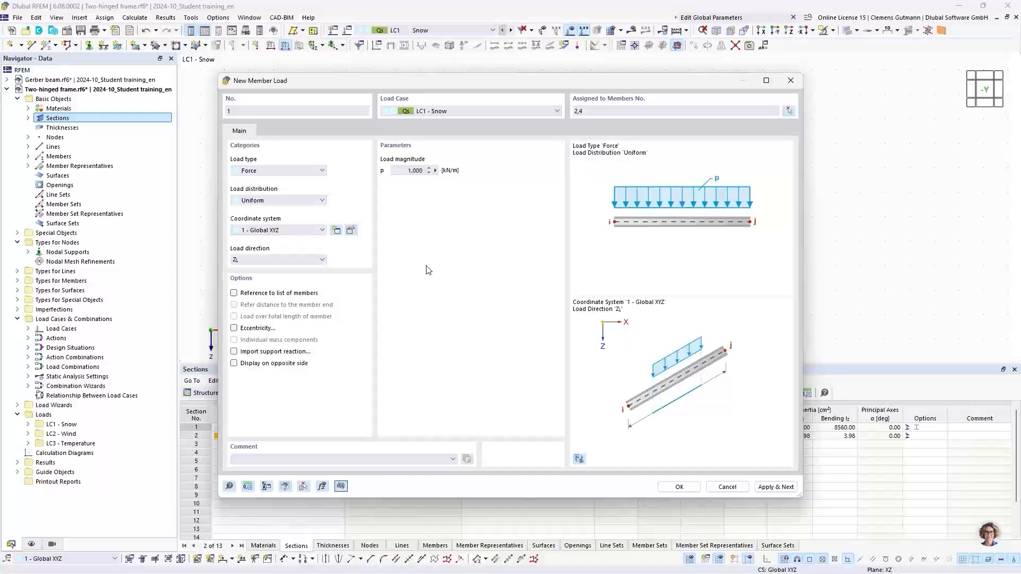
Set the snow load's direction to global Z on projected length and apply the load.
click(312, 262)
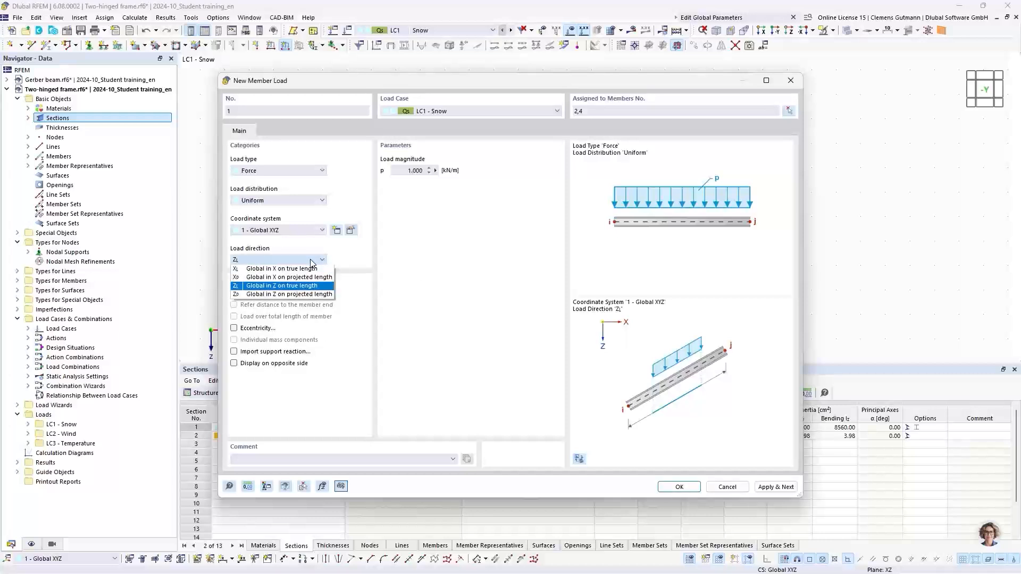
click(268, 296)
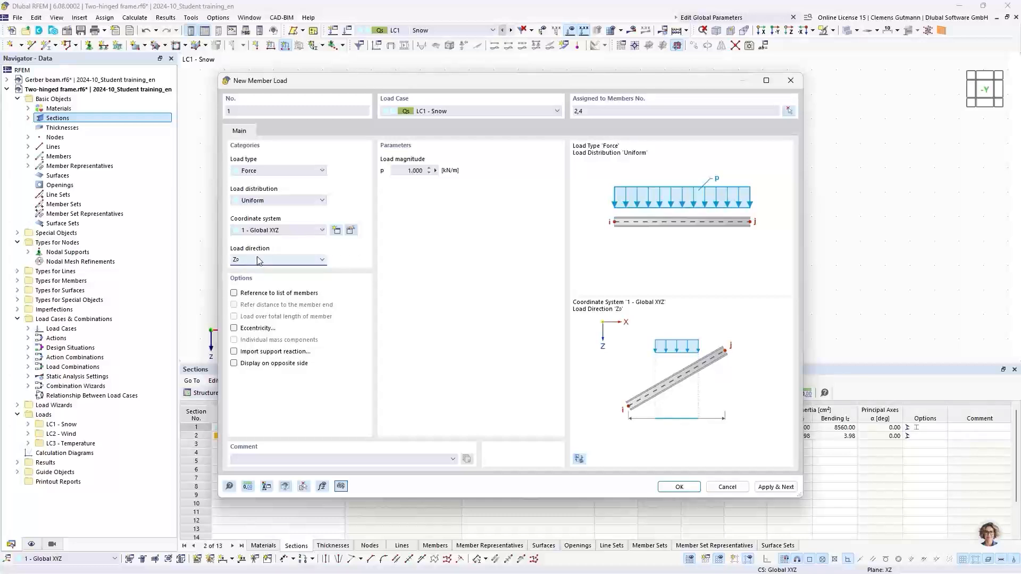
click(776, 486)
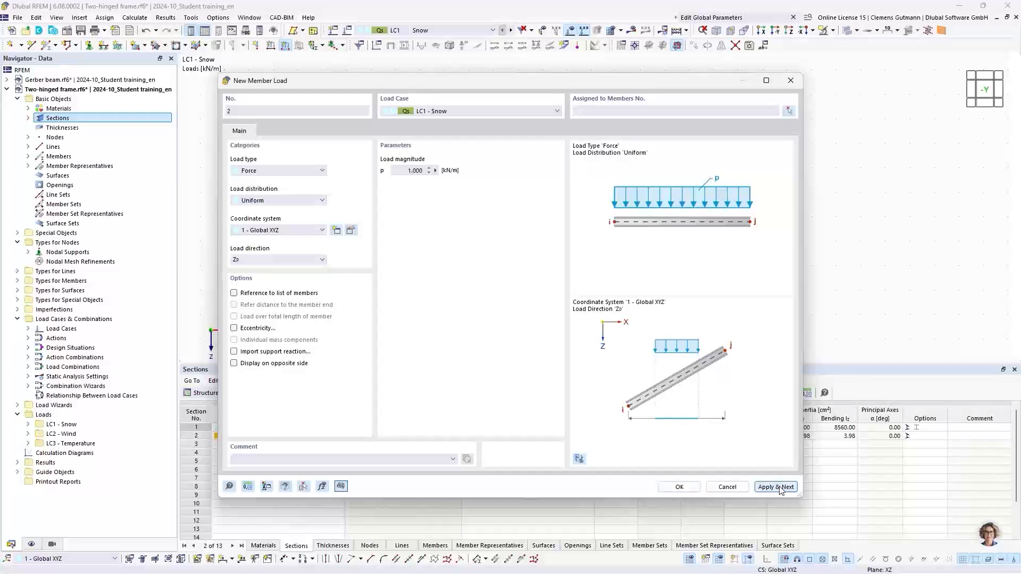
Start a member load in load case LC2 Wind and assign it to both columns and both roof beams, members 1-4.
click(458, 113)
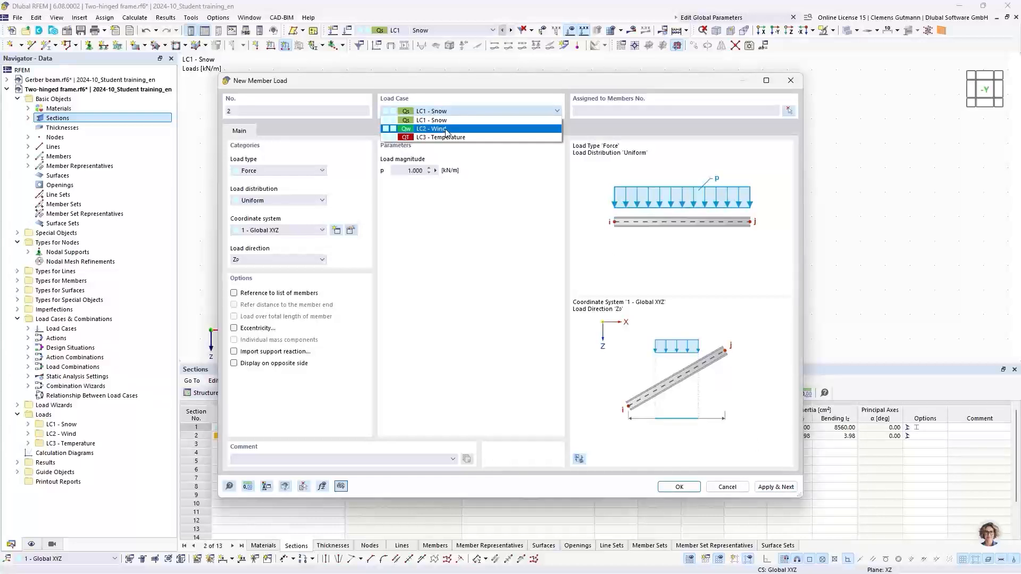
click(446, 129)
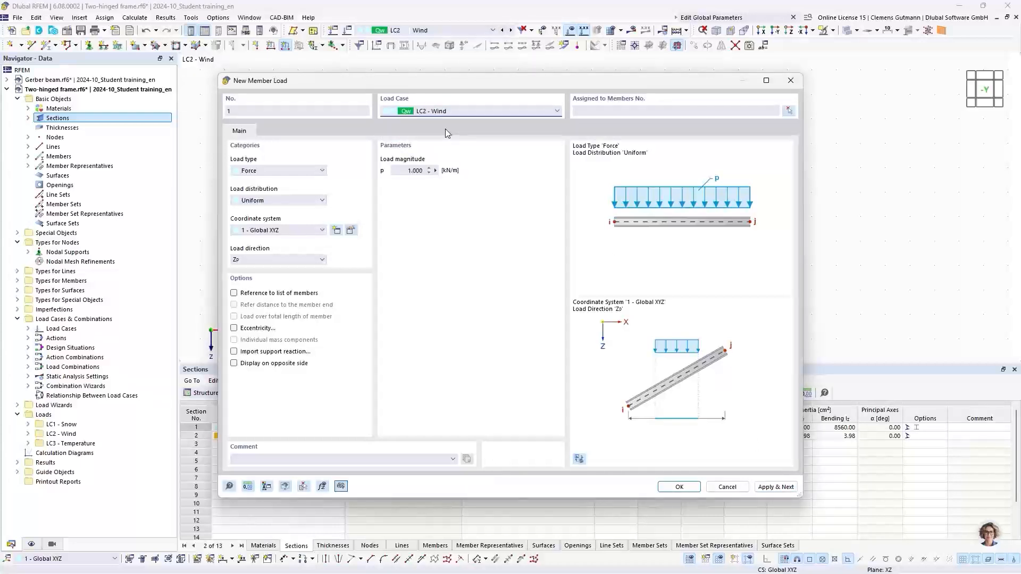
click(793, 110)
scroll(490, 116, down, 3)
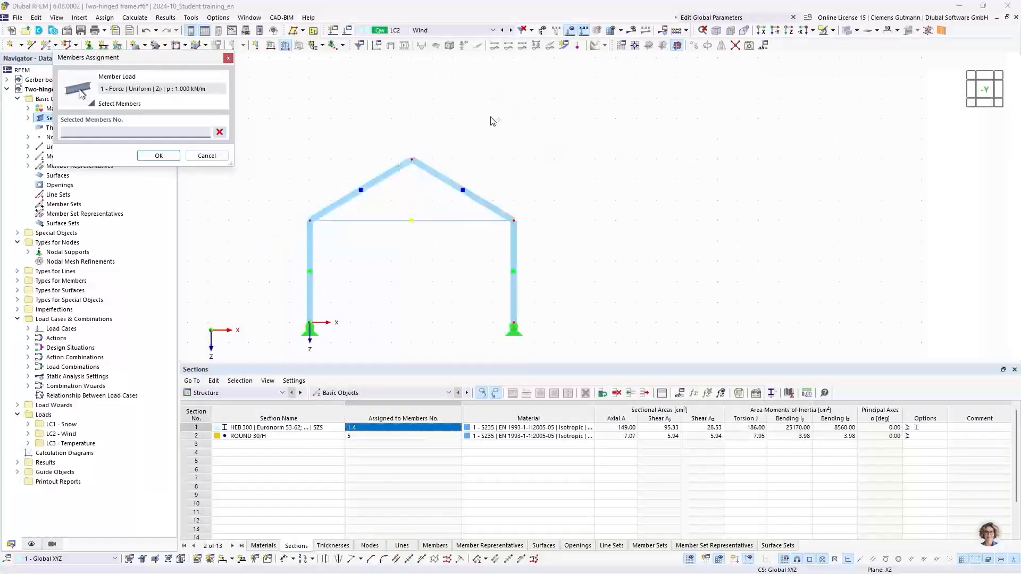
click(364, 193)
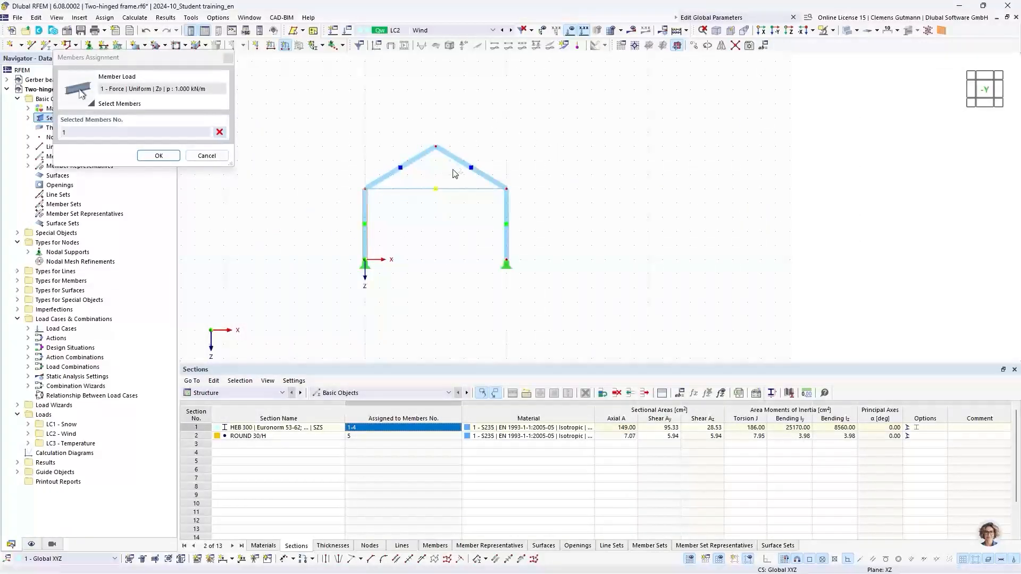
drag(452, 169, 419, 128)
drag(545, 229, 463, 230)
click(158, 155)
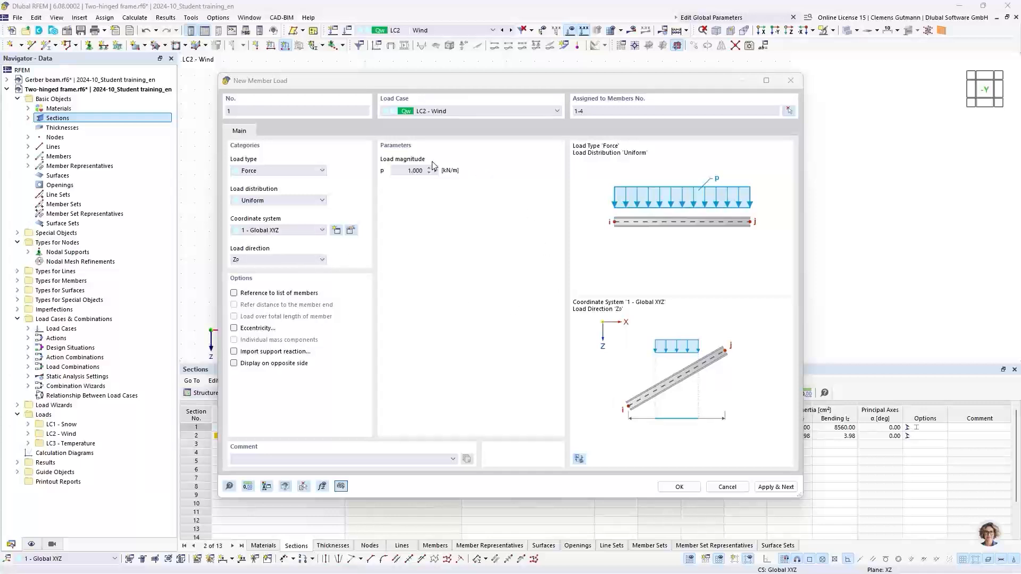
Set the wind load's coordinate system to Local xyz and apply the load.
click(264, 230)
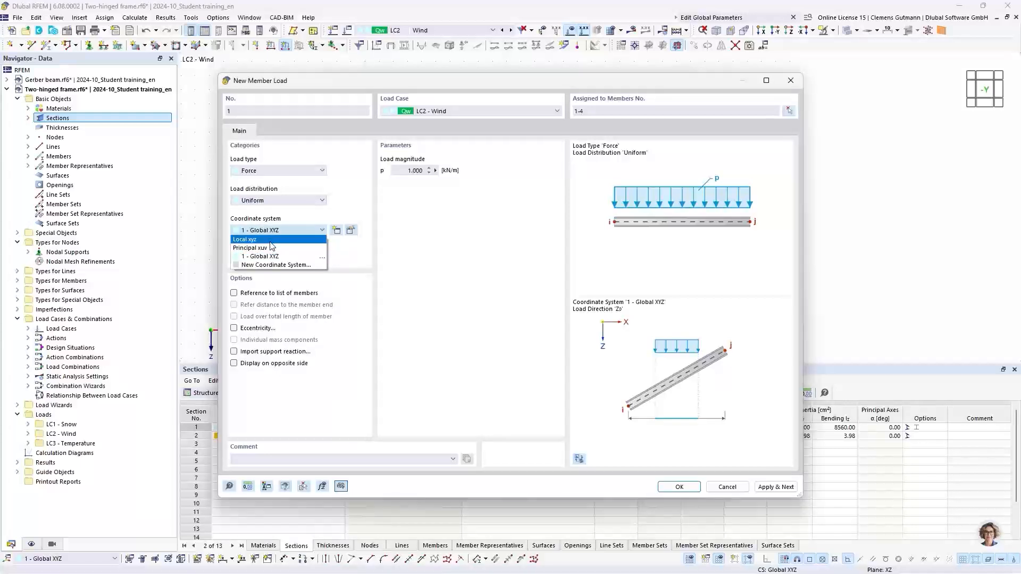
click(270, 240)
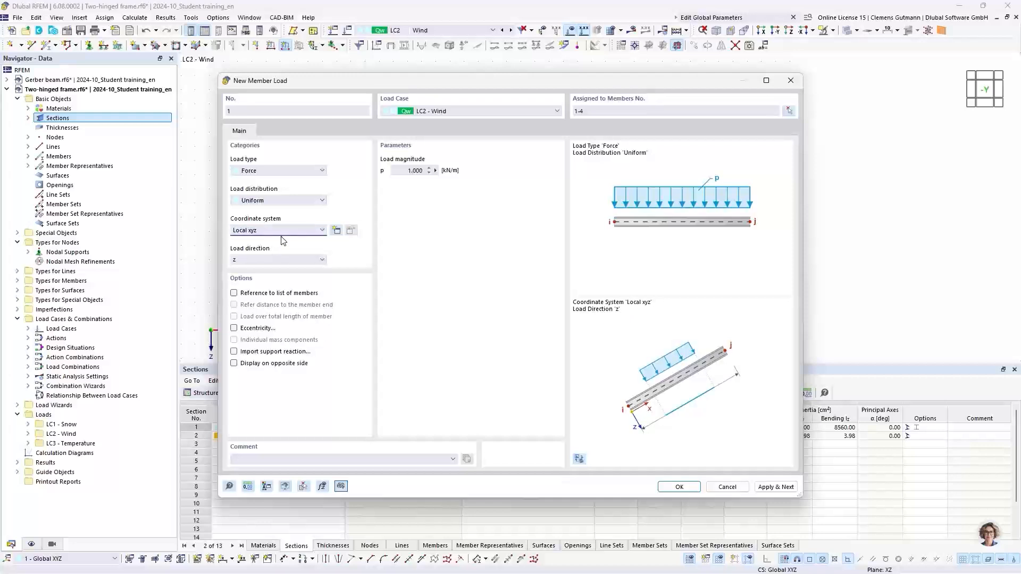
click(282, 232)
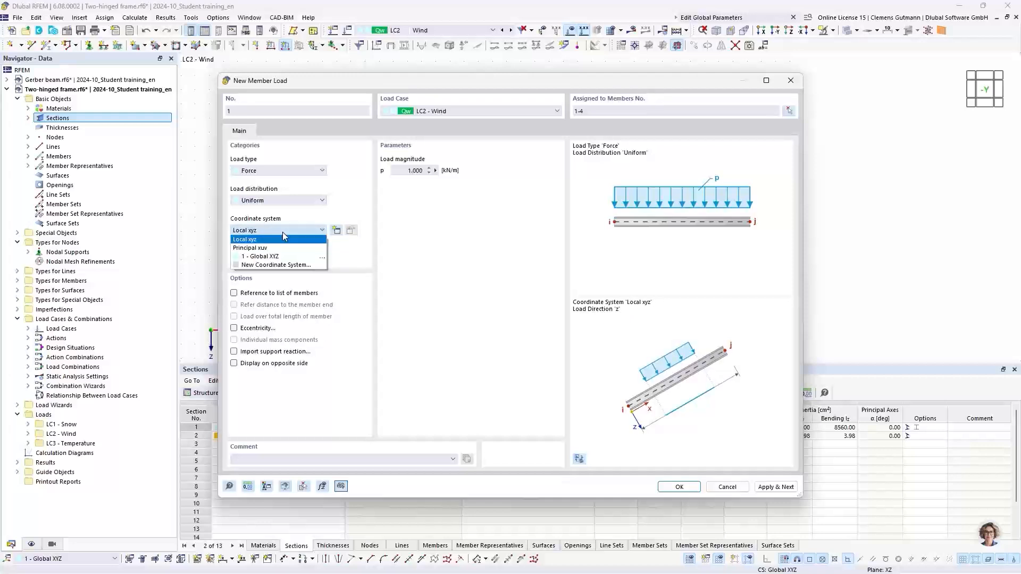
click(282, 232)
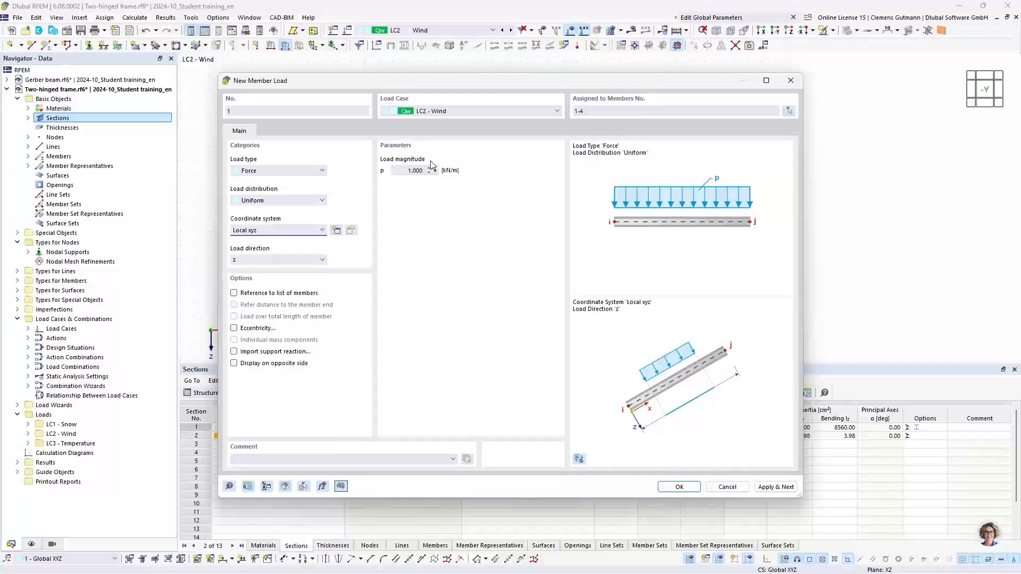
click(762, 488)
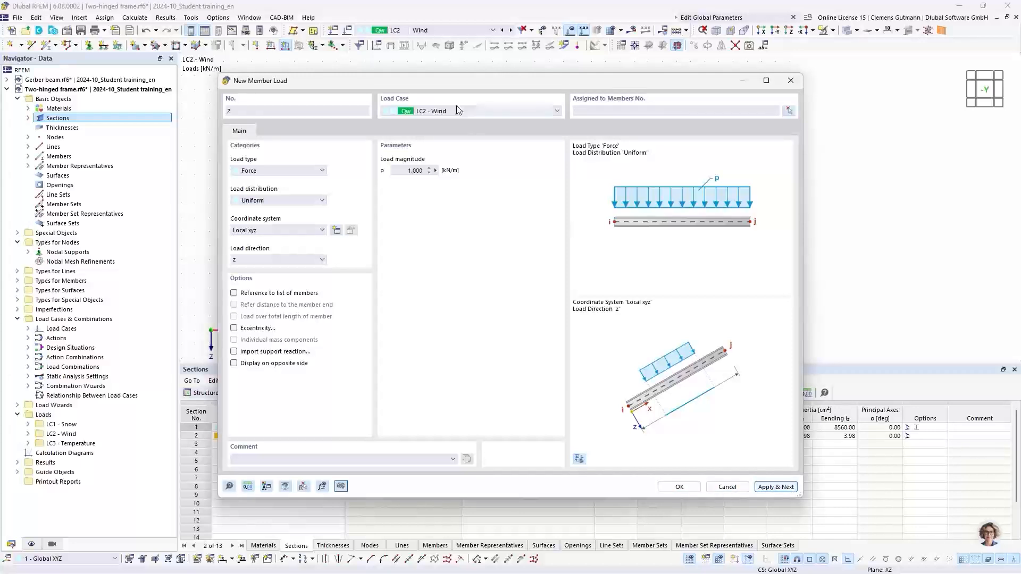
Define a Temperature Change member load in load case LC3 Temperature with Tc set to 35 °C.
click(451, 111)
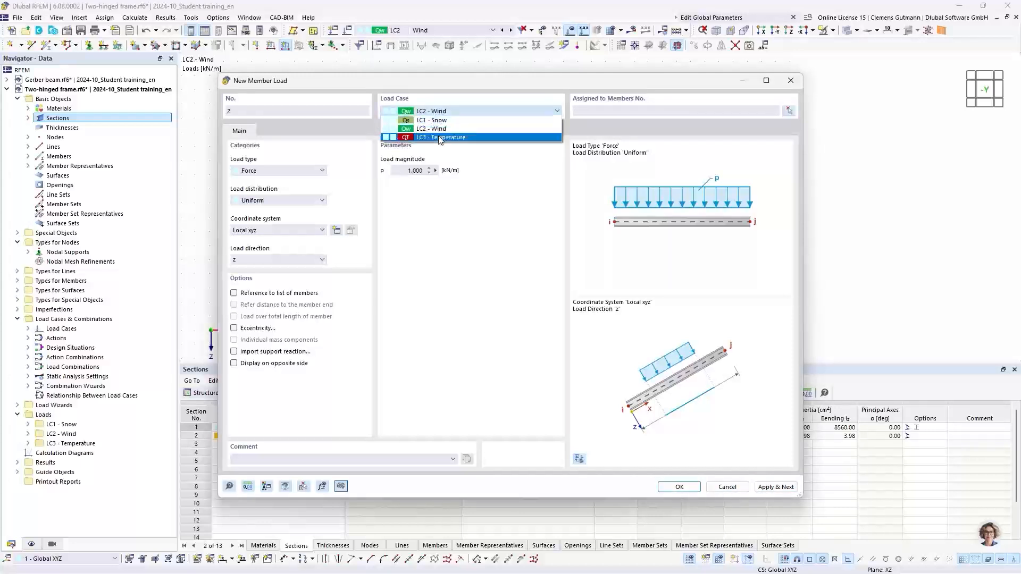
click(439, 137)
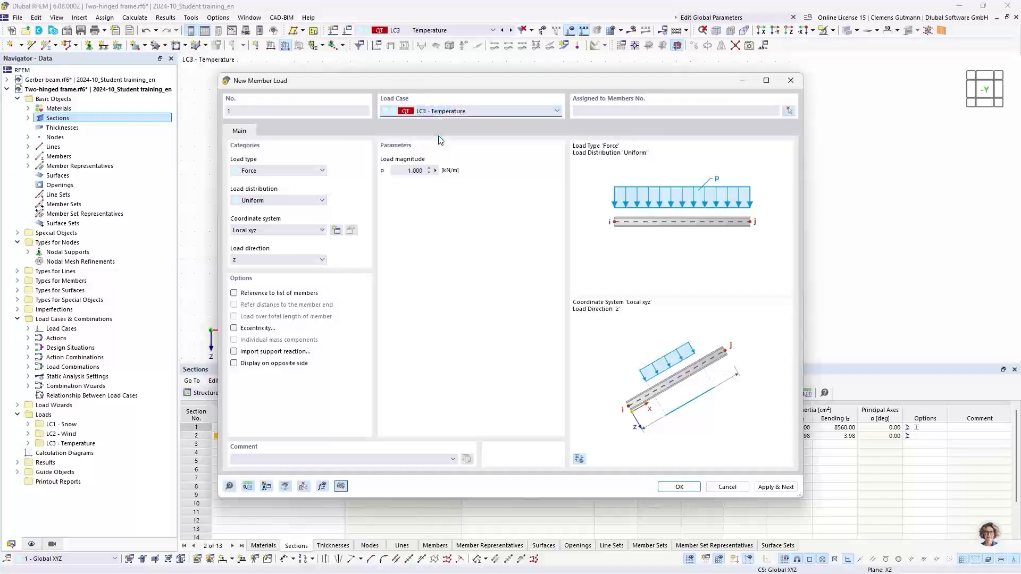
click(299, 171)
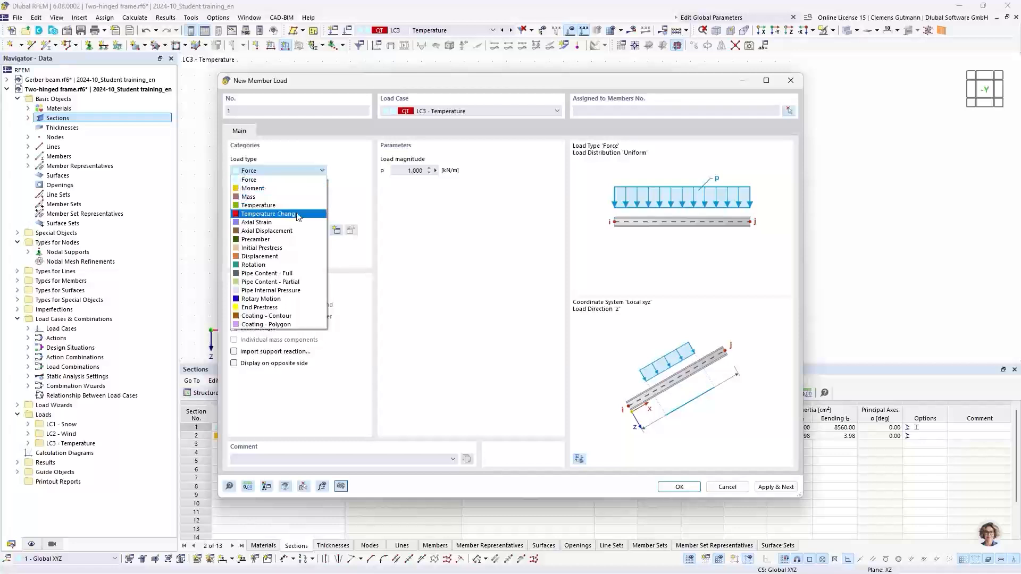
click(297, 215)
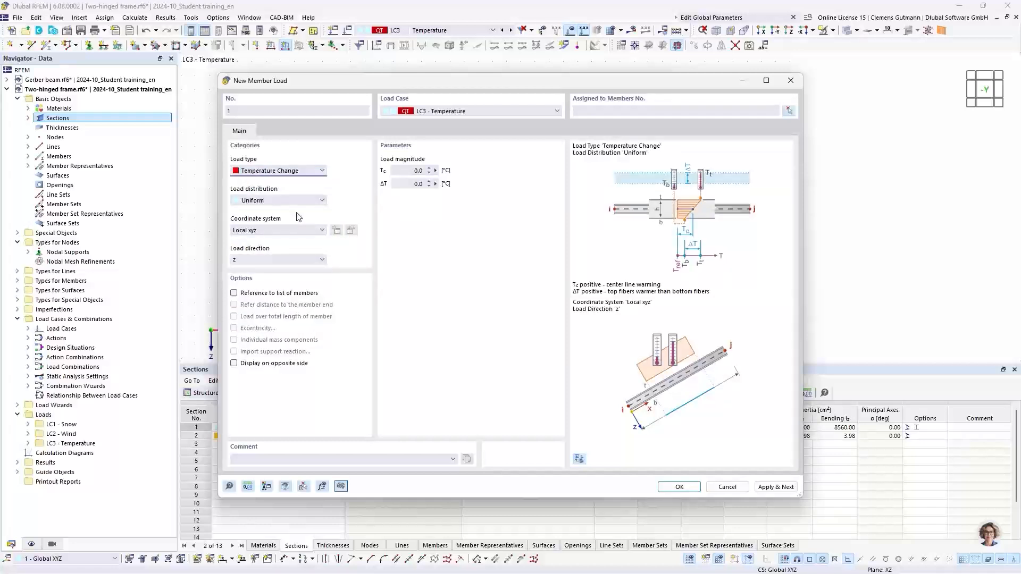
click(413, 170)
text(35)
key(Tab)
Assign the temperature load to both columns and both roof beams, members 1-4, and accept it.
click(790, 113)
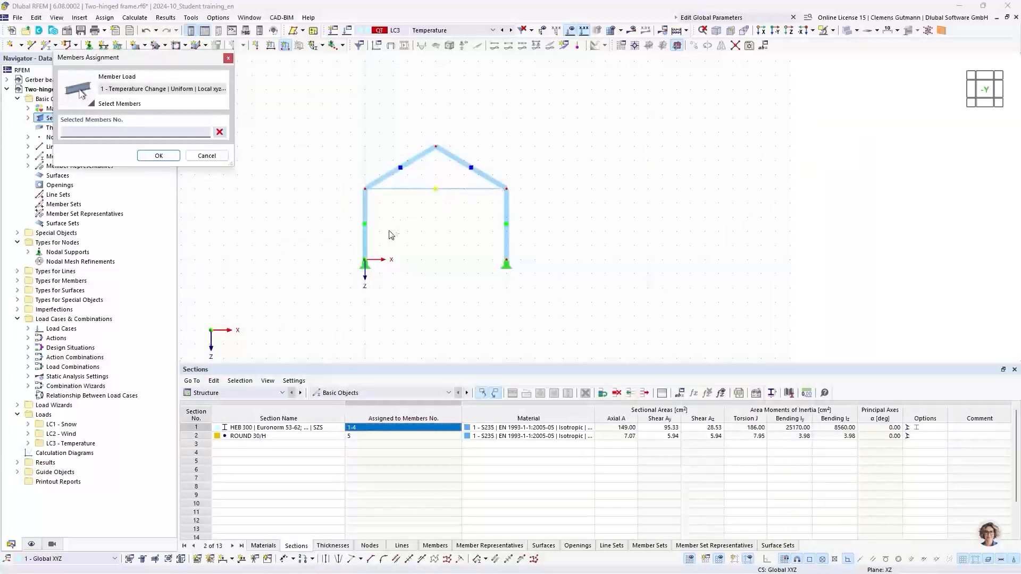
click(366, 220)
drag(451, 170, 405, 125)
drag(540, 234, 485, 214)
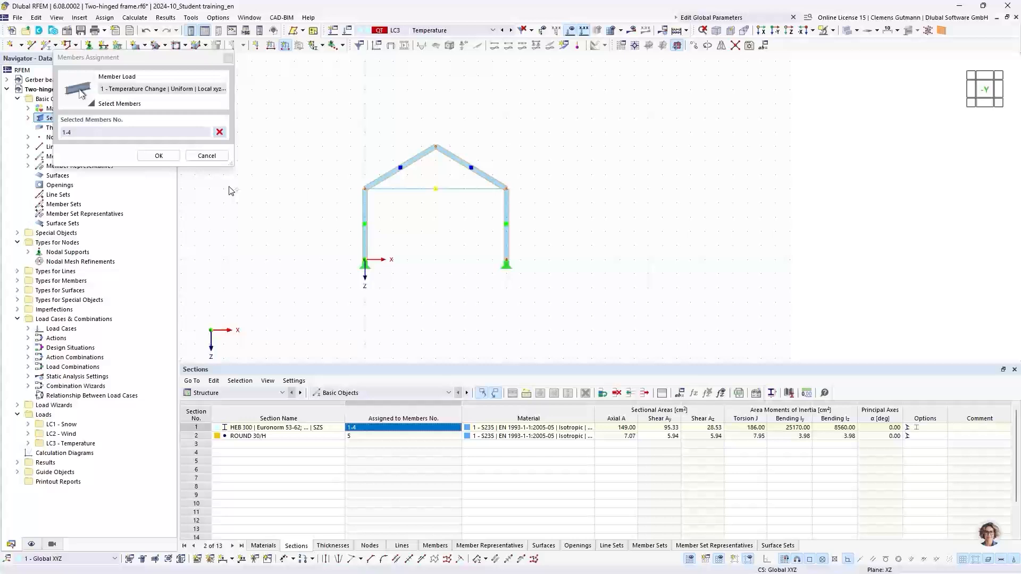
click(163, 156)
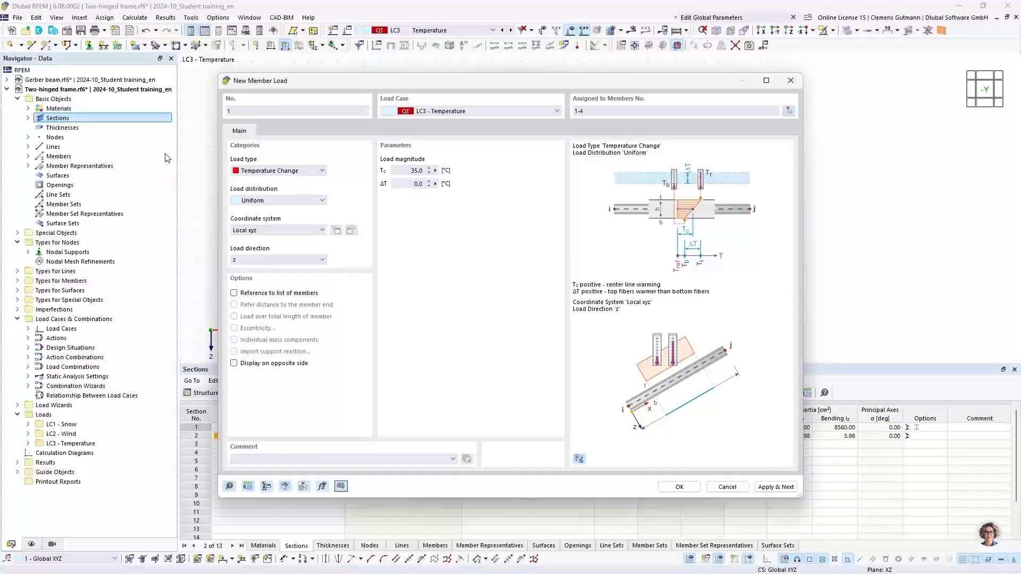
click(670, 487)
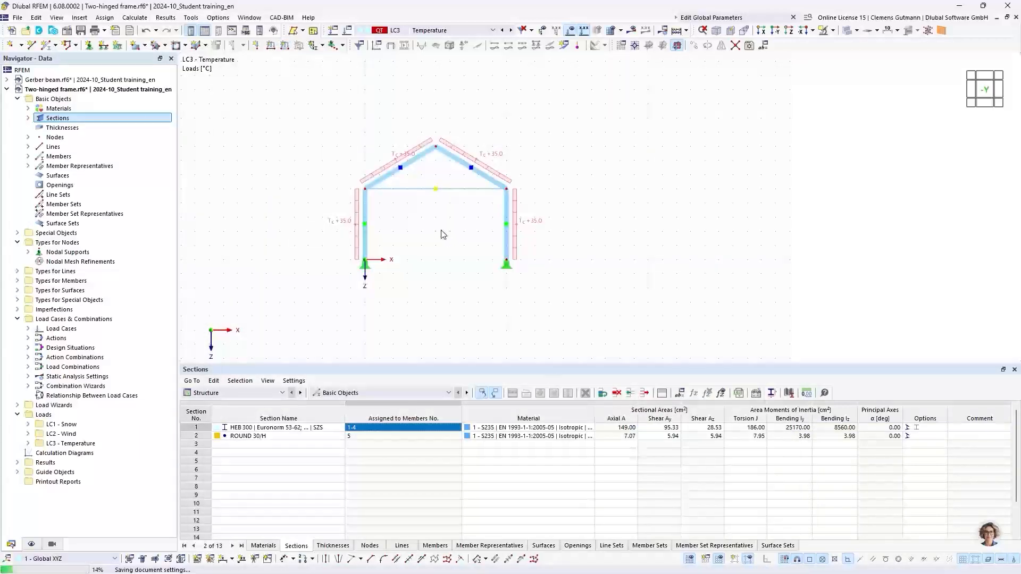
In load case LC2 Wind, reassign the existing member load to members 1,2 only in the Member Loads table.
click(505, 31)
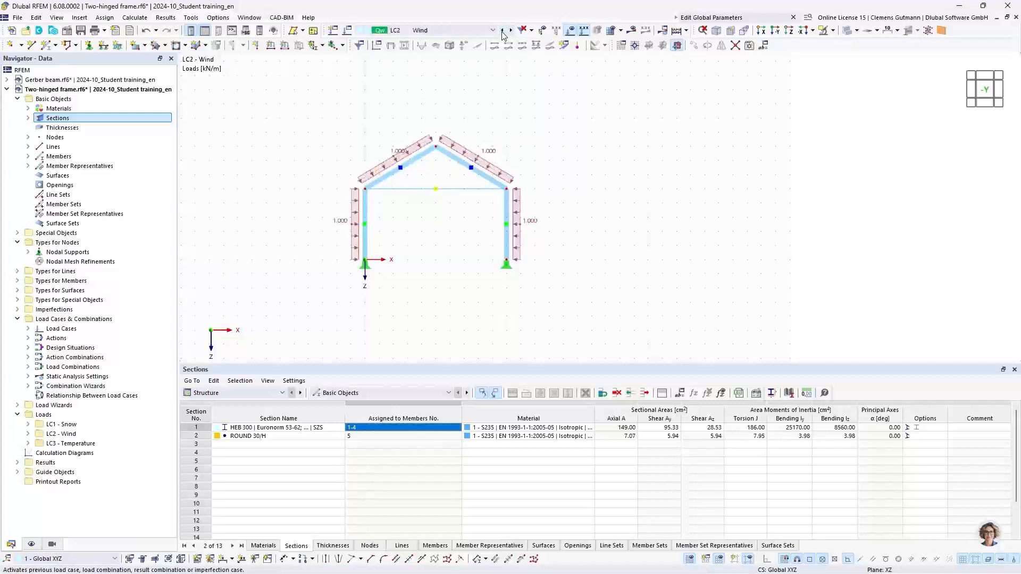
scroll(485, 61, up, 1)
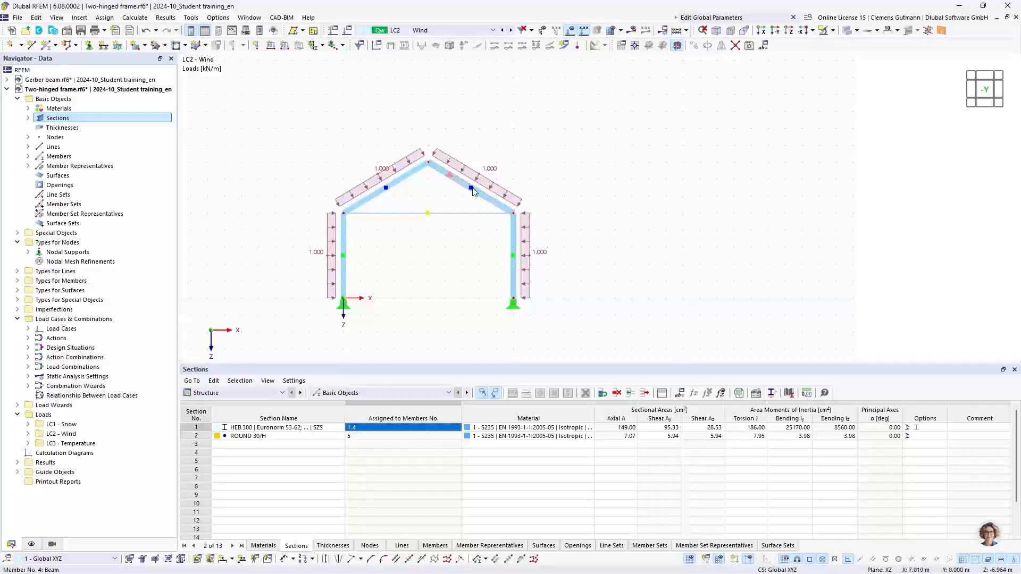
scroll(473, 191, up, 1)
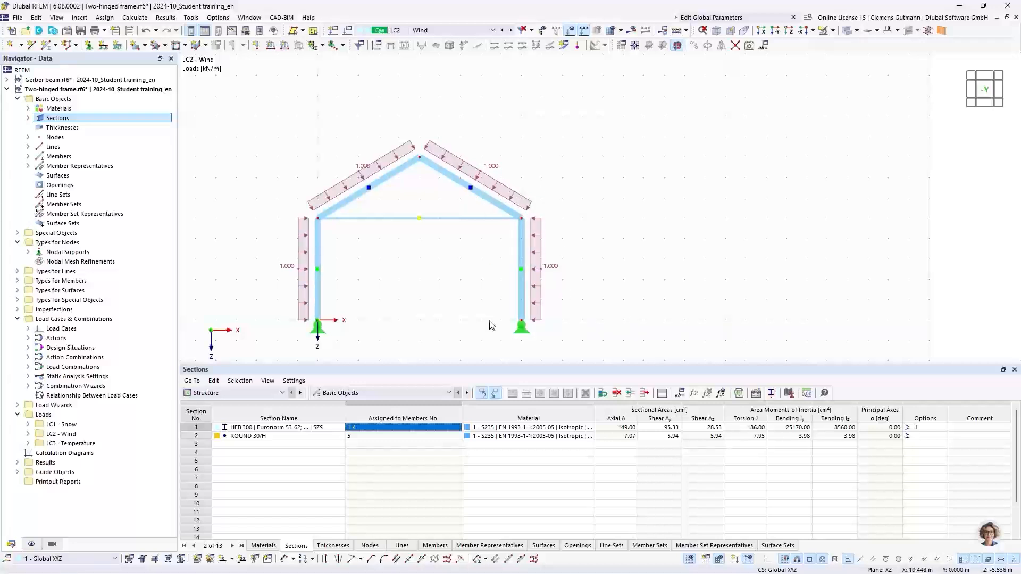
click(277, 394)
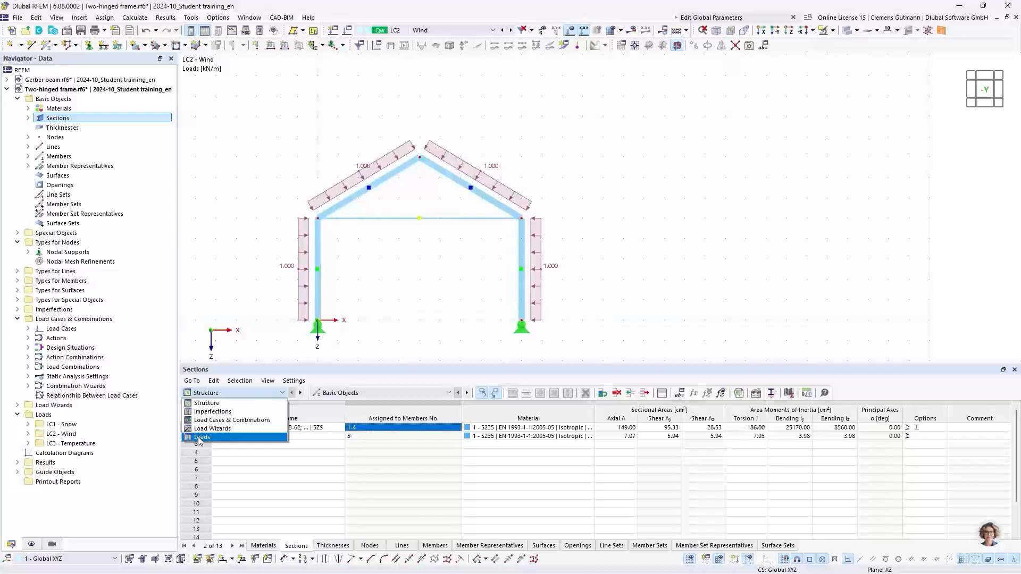
click(231, 438)
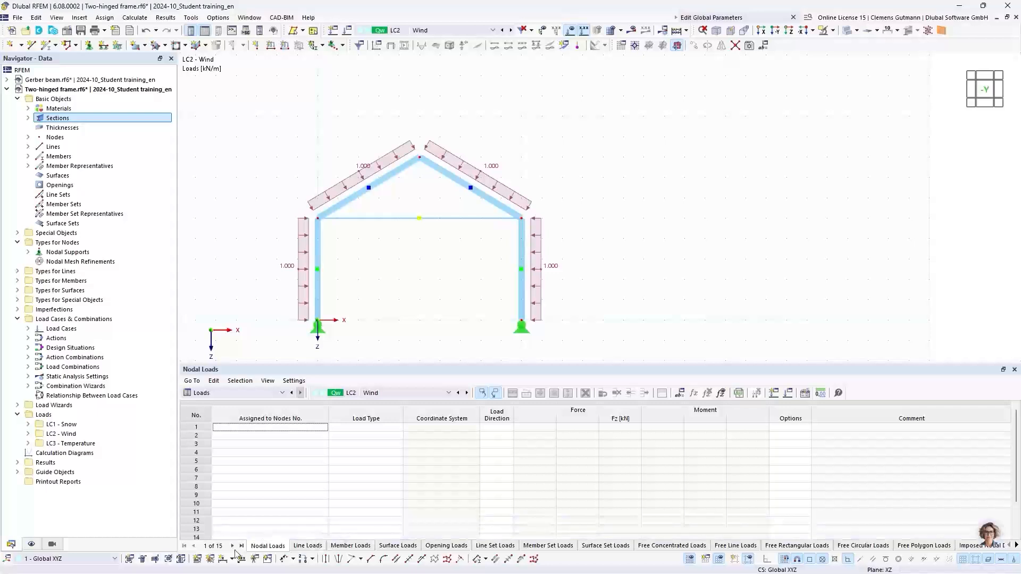
click(337, 547)
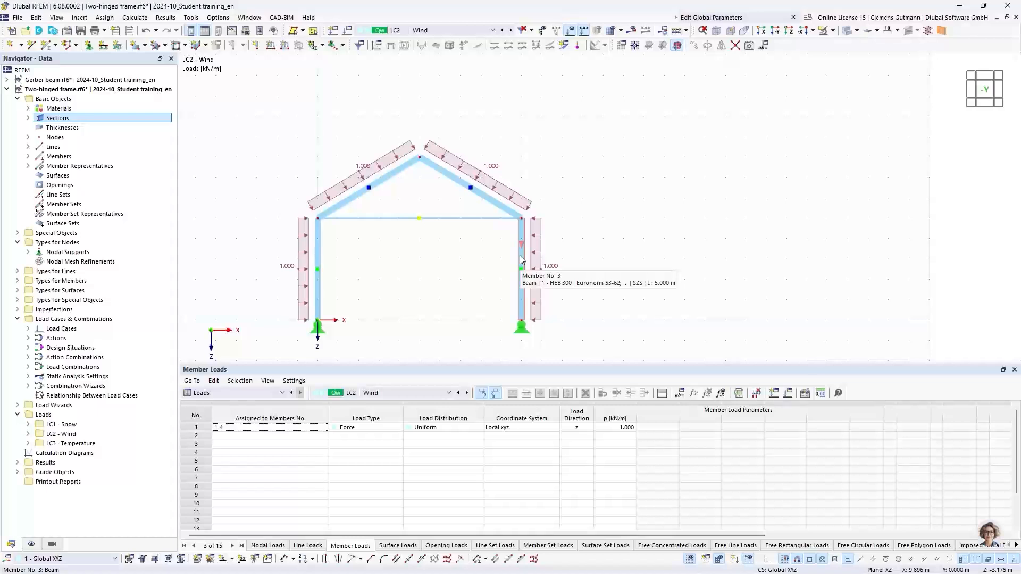
click(249, 430)
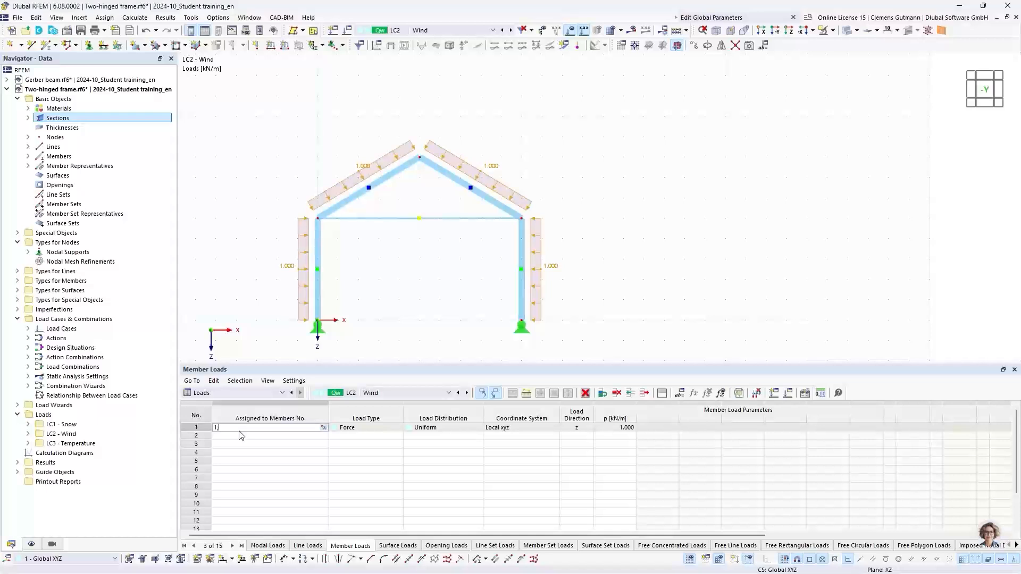
text(1,2)
key(Return)
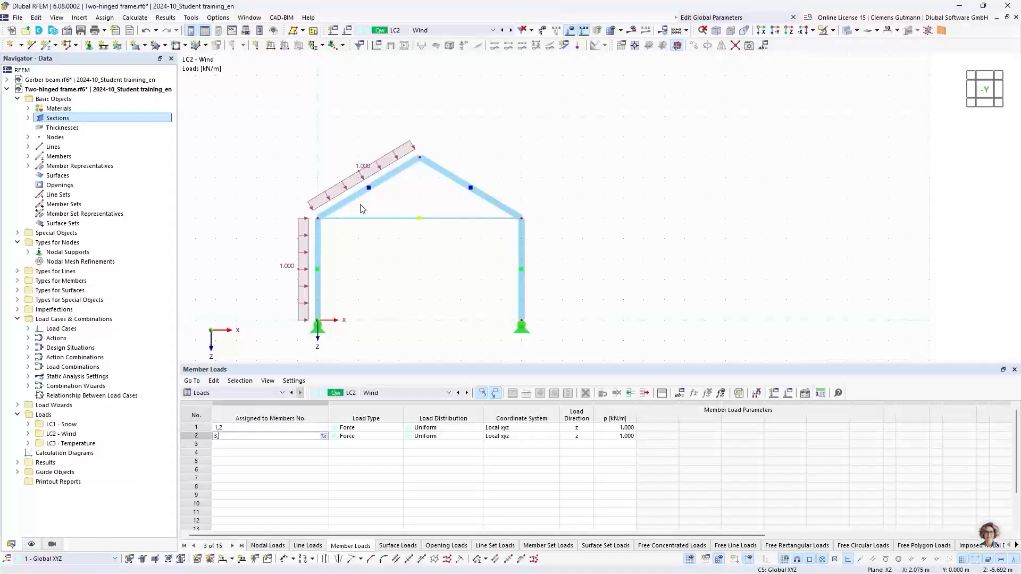
Add a second uniform wind load for members 3,4 in the Member Loads table with p set to -1 kN/m.
text(3,4)
key(Tab)
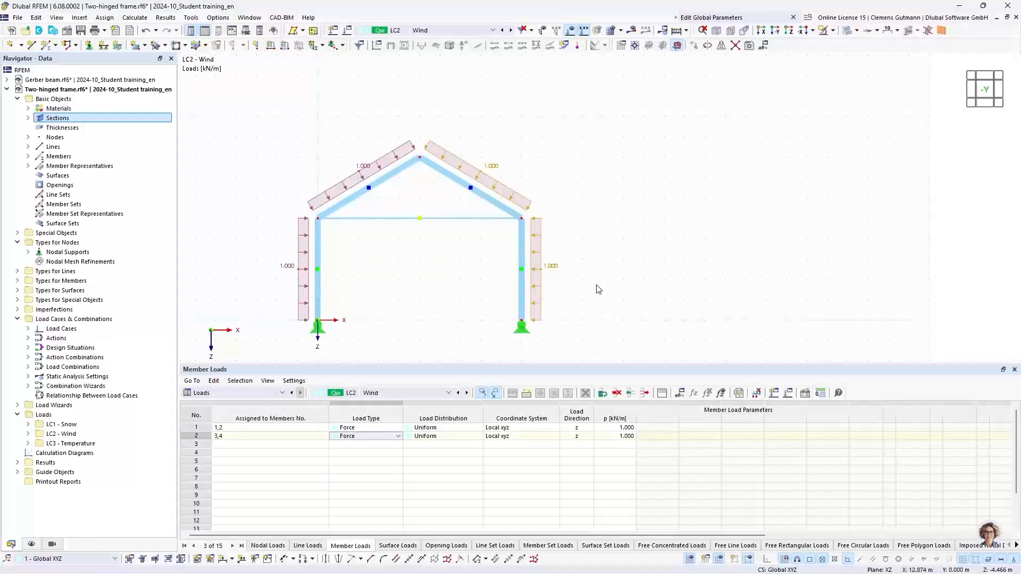
click(619, 436)
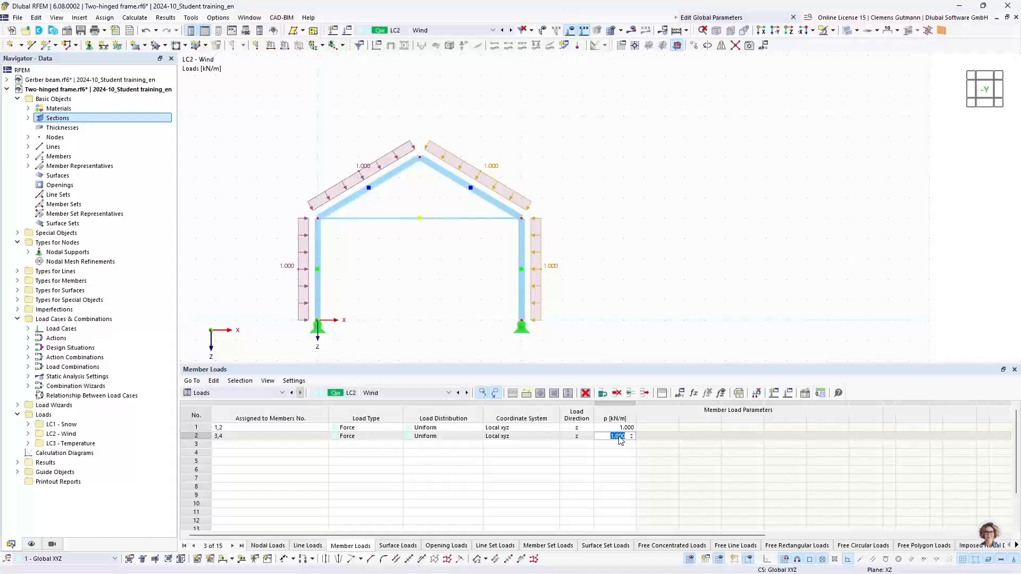
text(-1)
key(Tab)
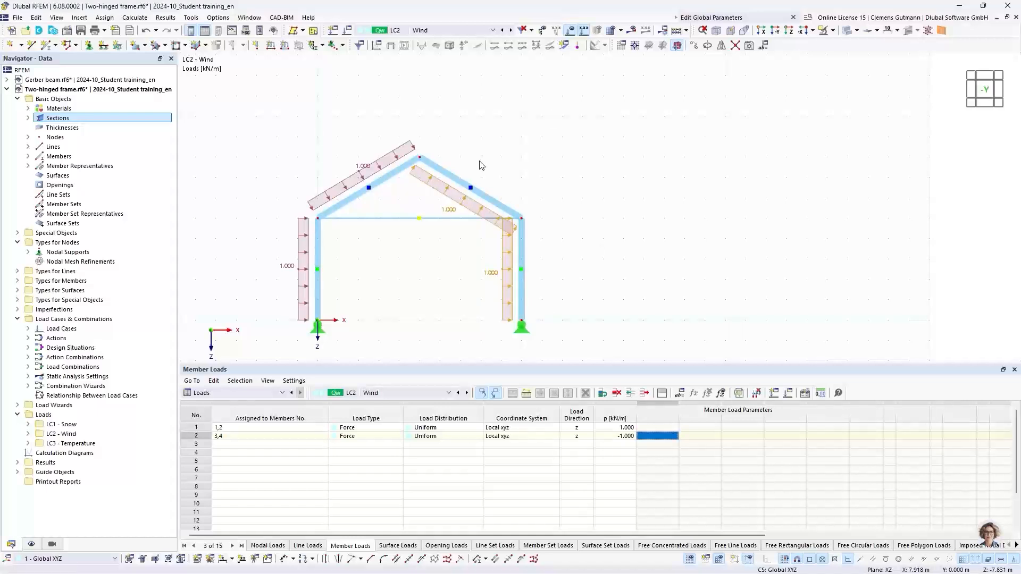
Set the wind load on members 3,4 to display on the opposite side and accept it.
double_click(194, 437)
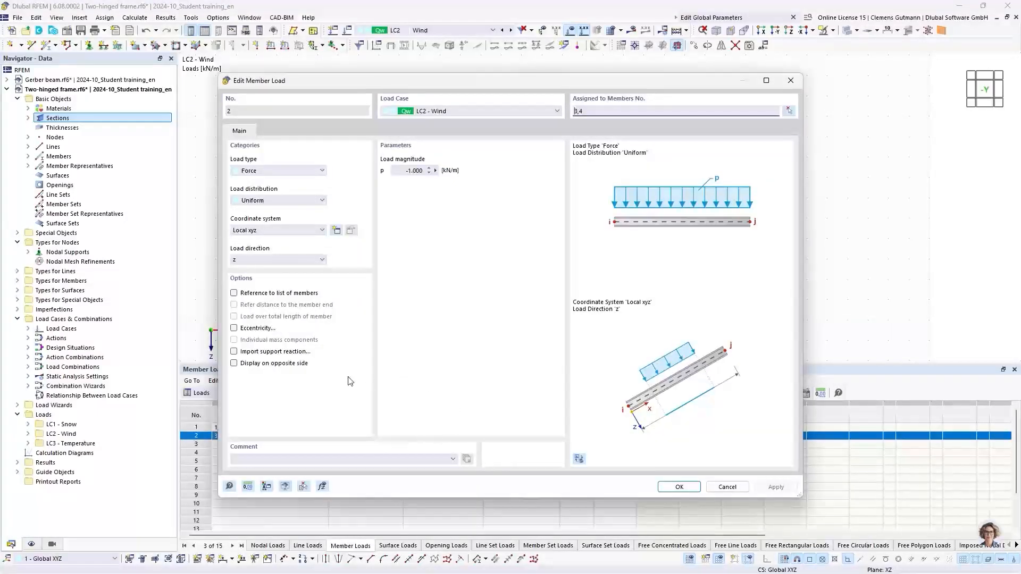
click(234, 363)
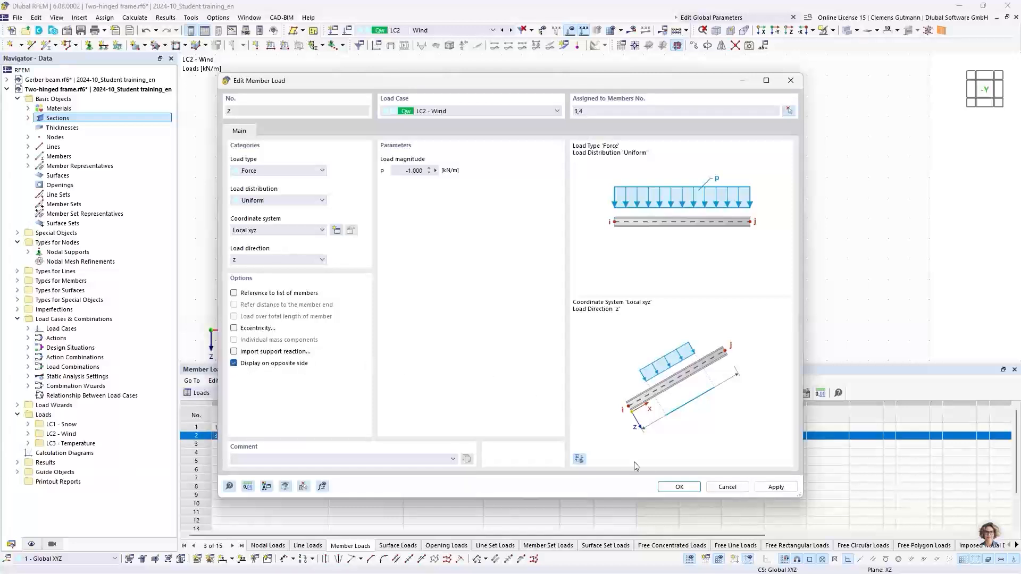
click(685, 487)
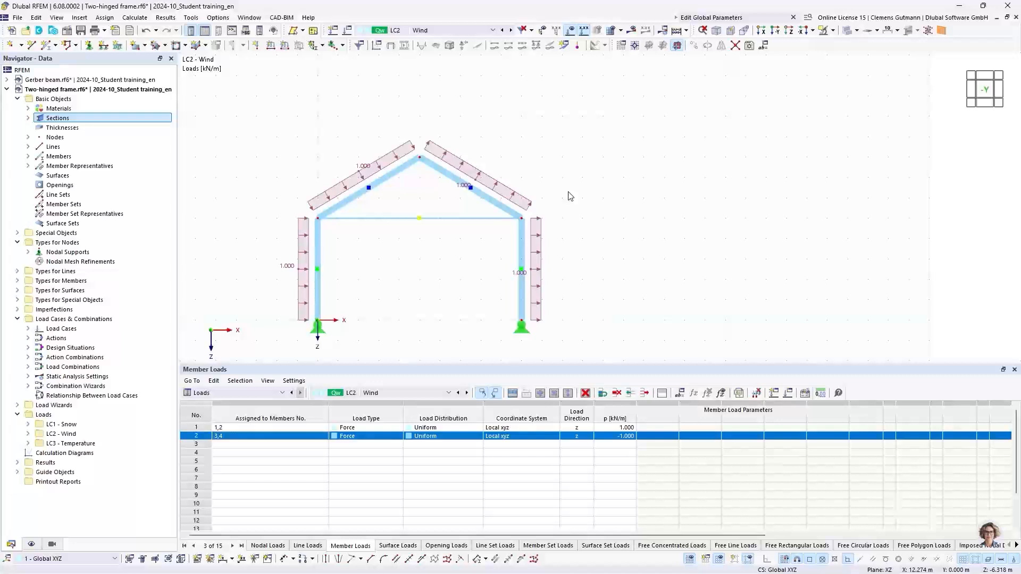
Calculate all load cases and load combinations of the frame.
click(676, 33)
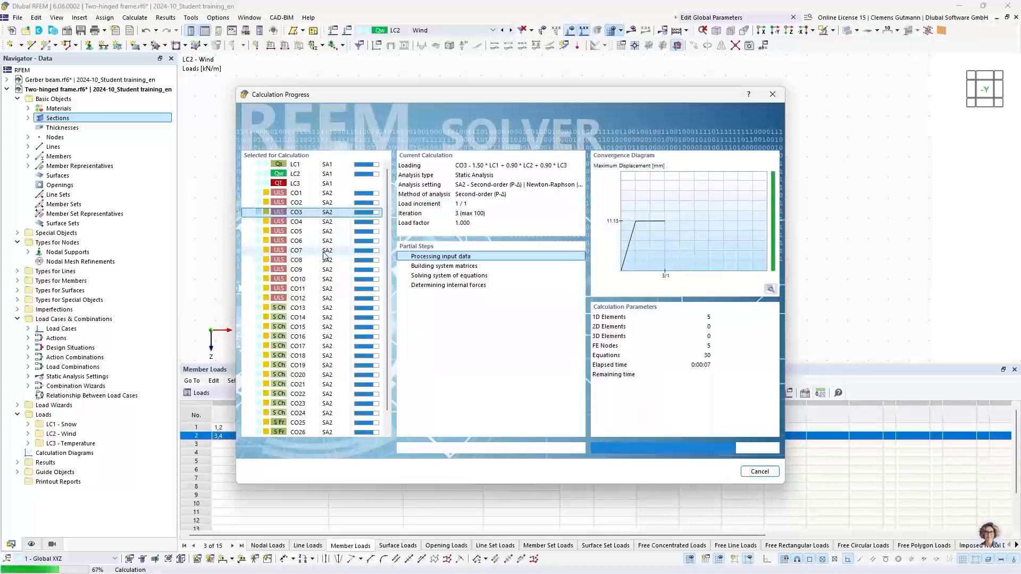
scroll(326, 255, down, 1)
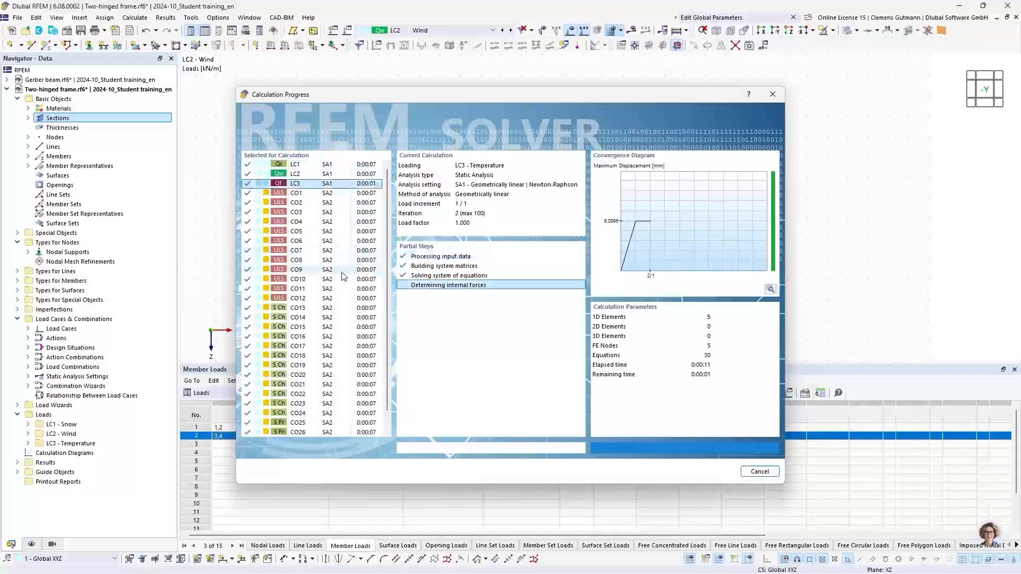
middle_drag(300, 247, 410, 240)
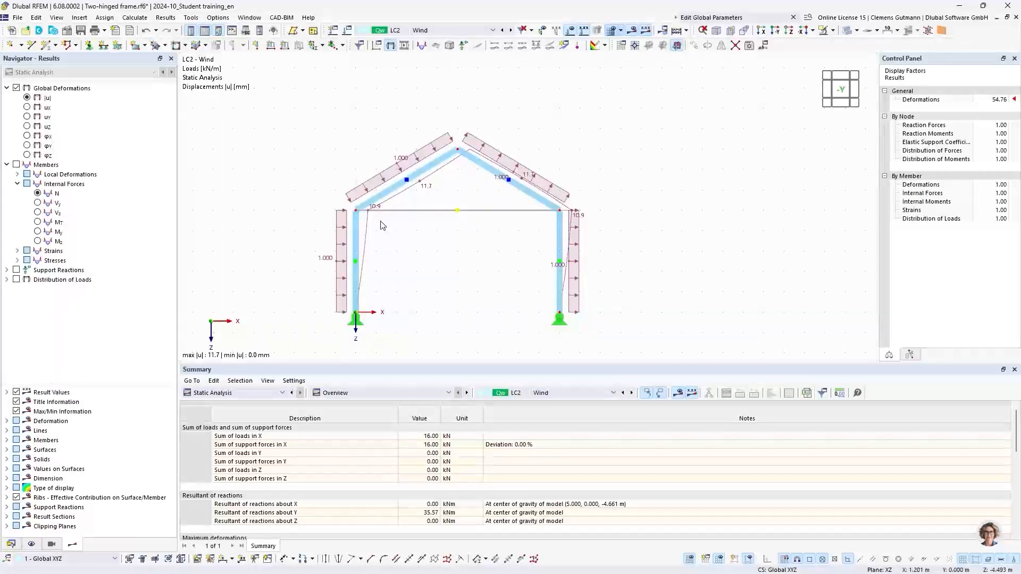
Show load case LC1 Snow with the model as wireframe and examine its axial forces N and global deformations |u|.
click(456, 31)
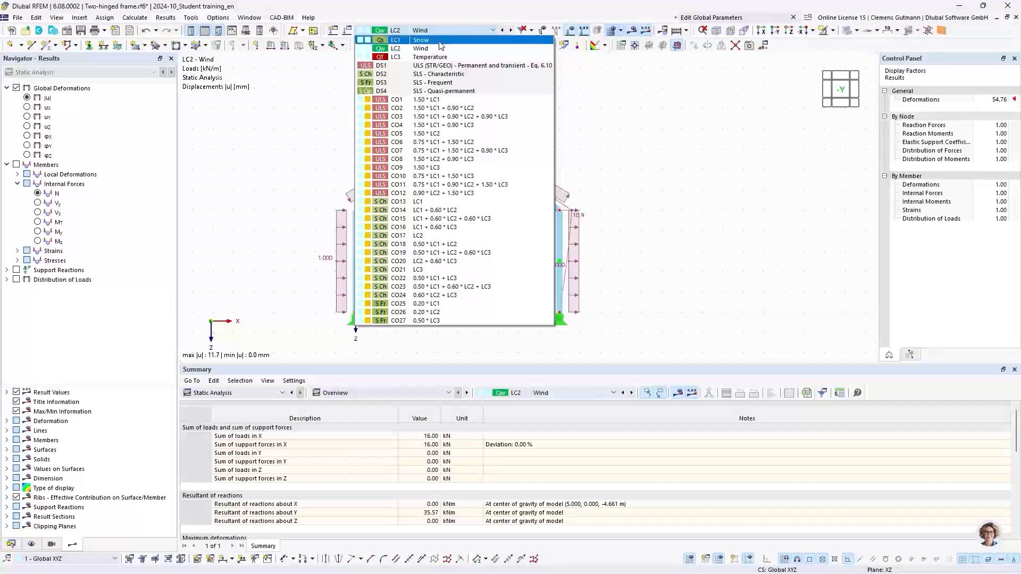
click(440, 40)
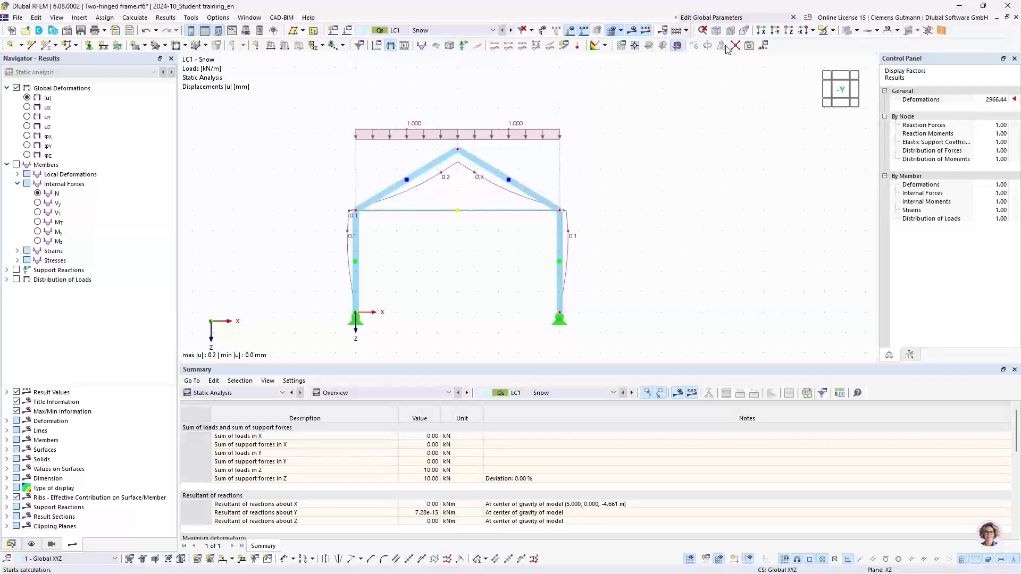
click(848, 30)
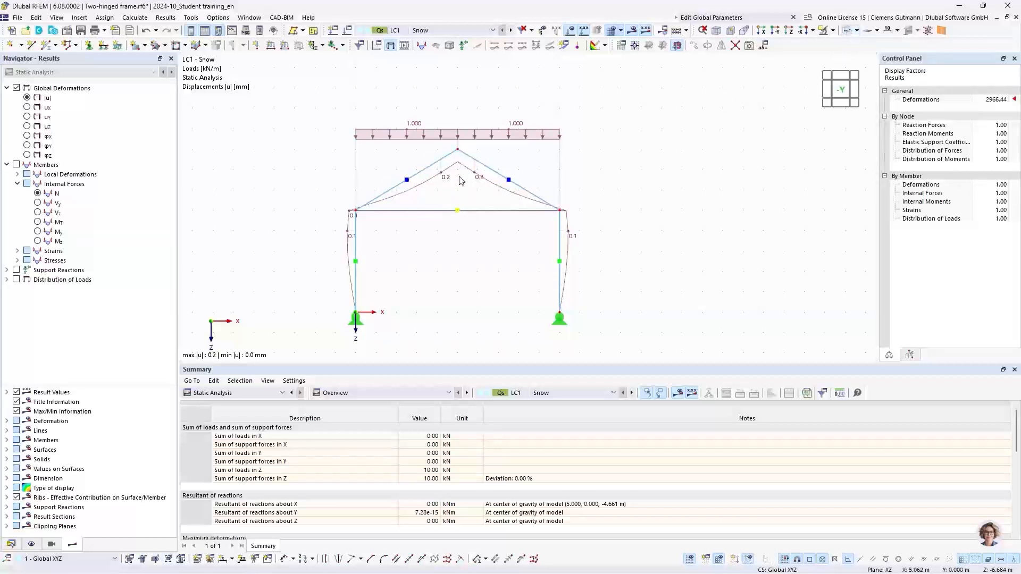
scroll(460, 180, up, 1)
middle_drag(463, 212, 484, 194)
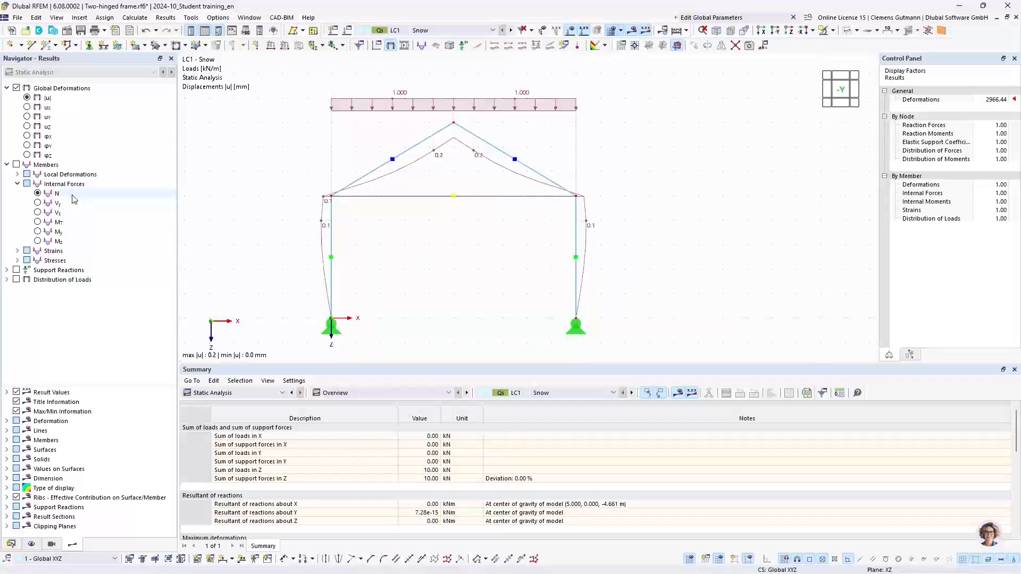
click(39, 195)
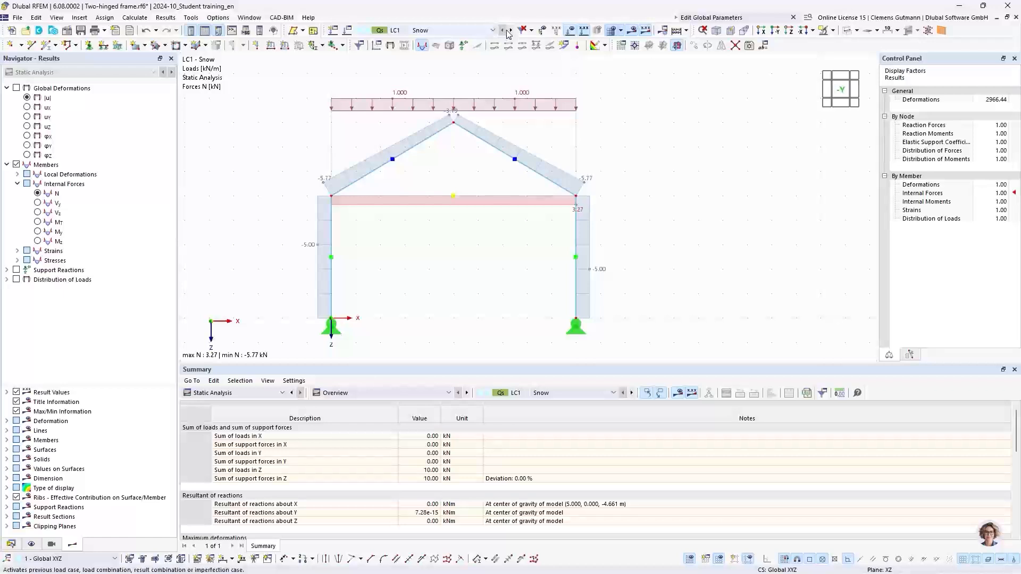
click(27, 97)
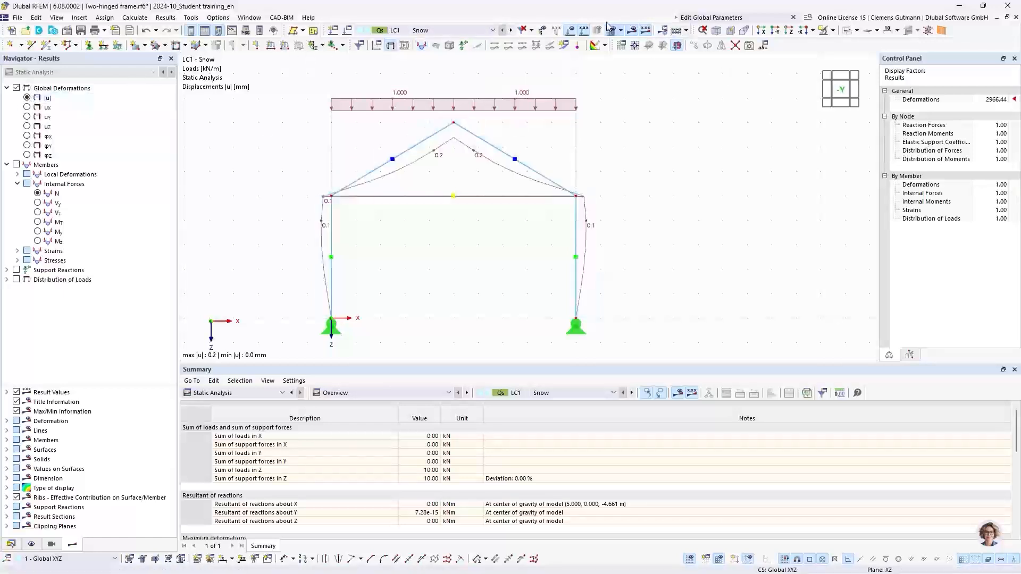
Examine the global deformations and axial forces N for load case LC2 Wind with the load display hidden.
click(510, 30)
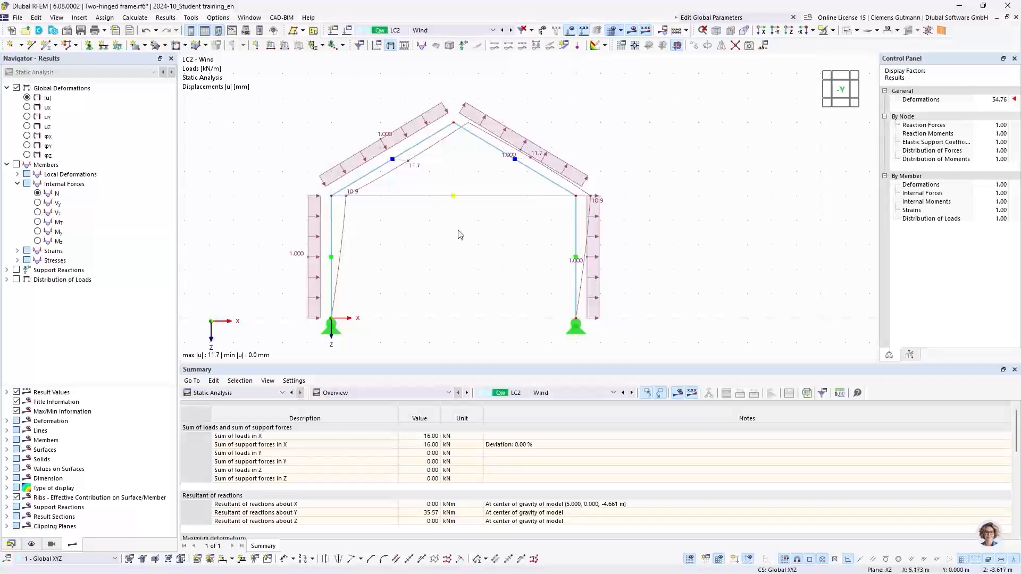
click(572, 31)
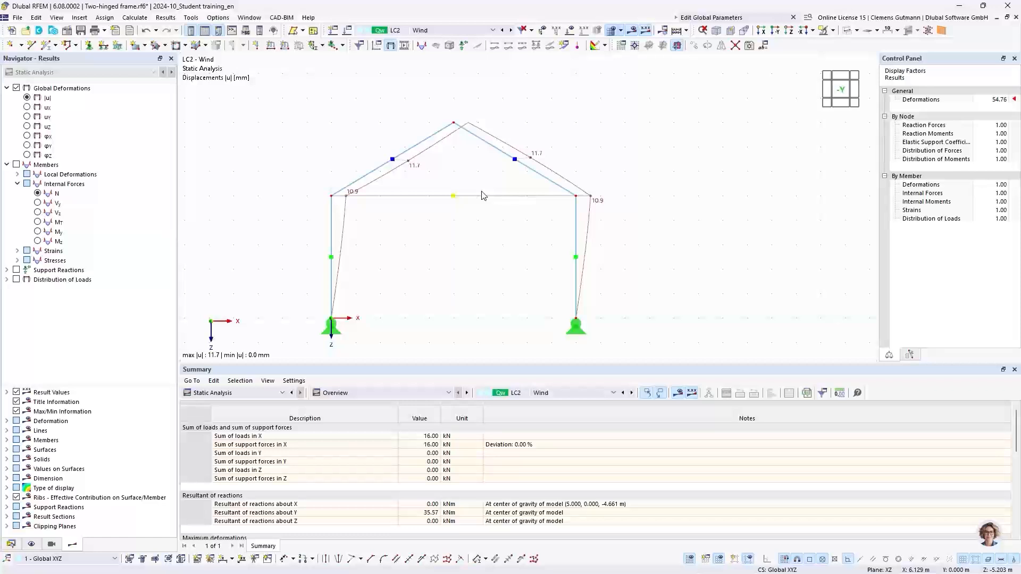
click(38, 194)
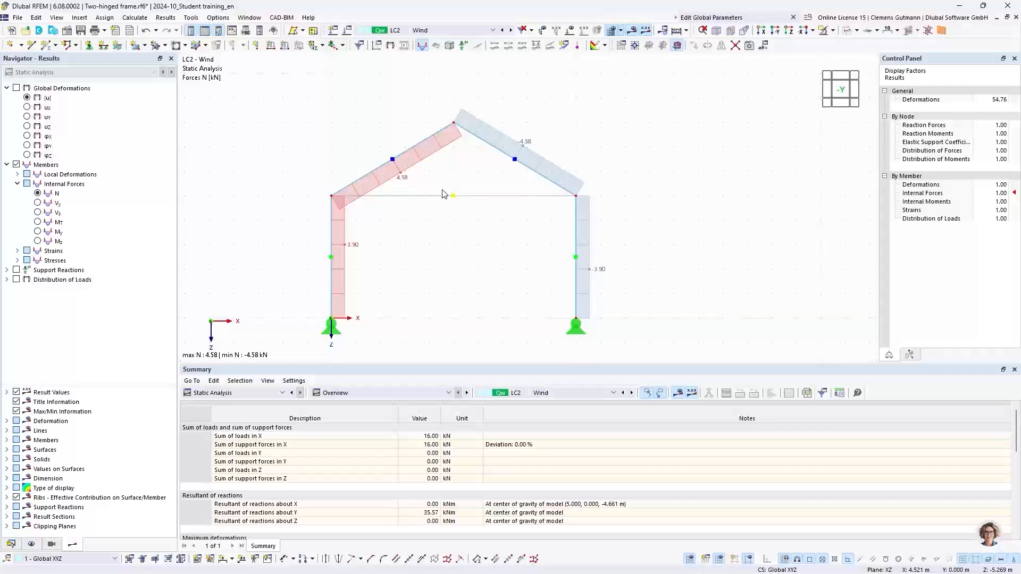
Examine the global deformations |u| and the axial forces N for load case LC3 Temperature.
click(447, 33)
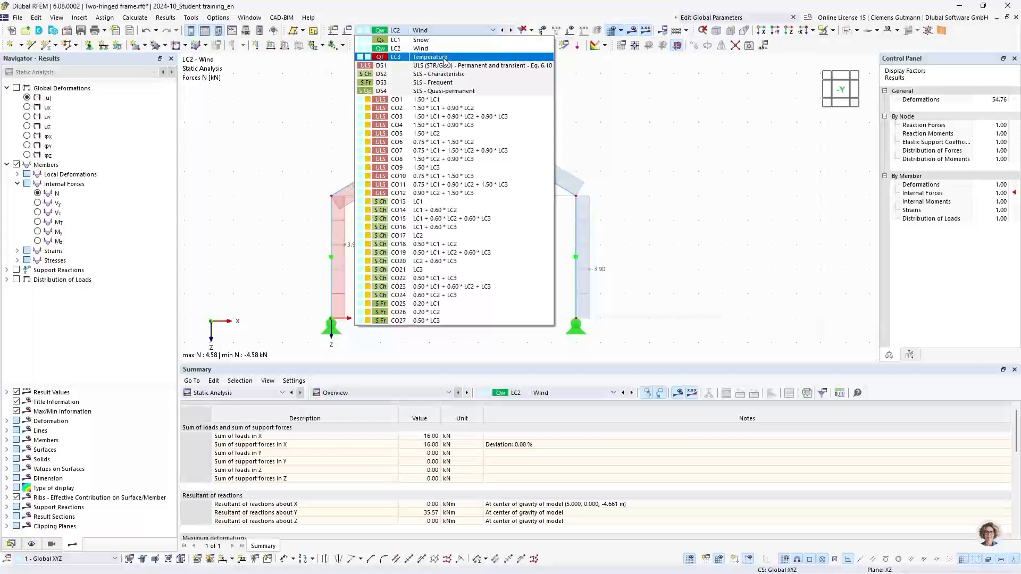
click(445, 57)
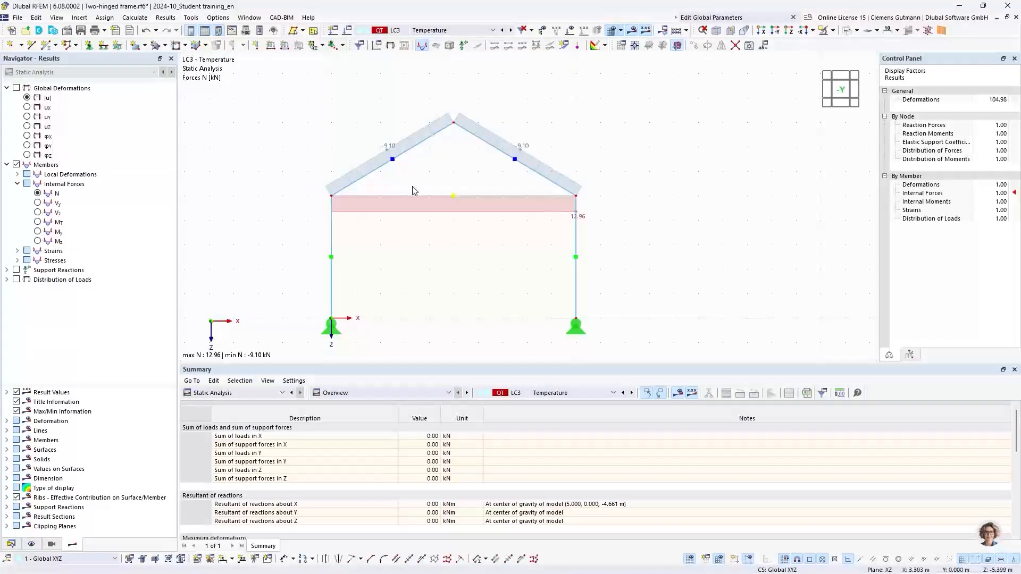
click(28, 98)
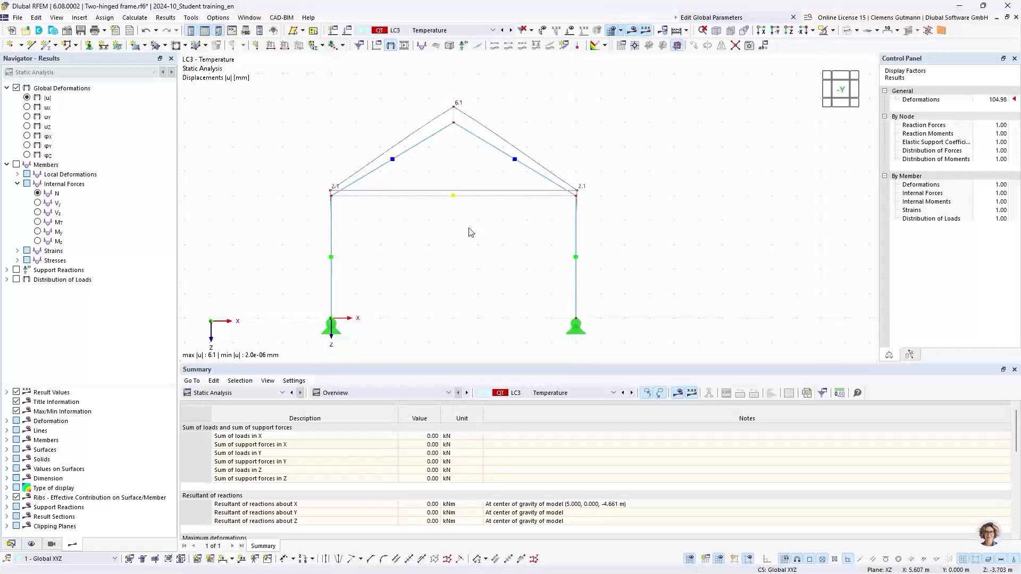
click(37, 194)
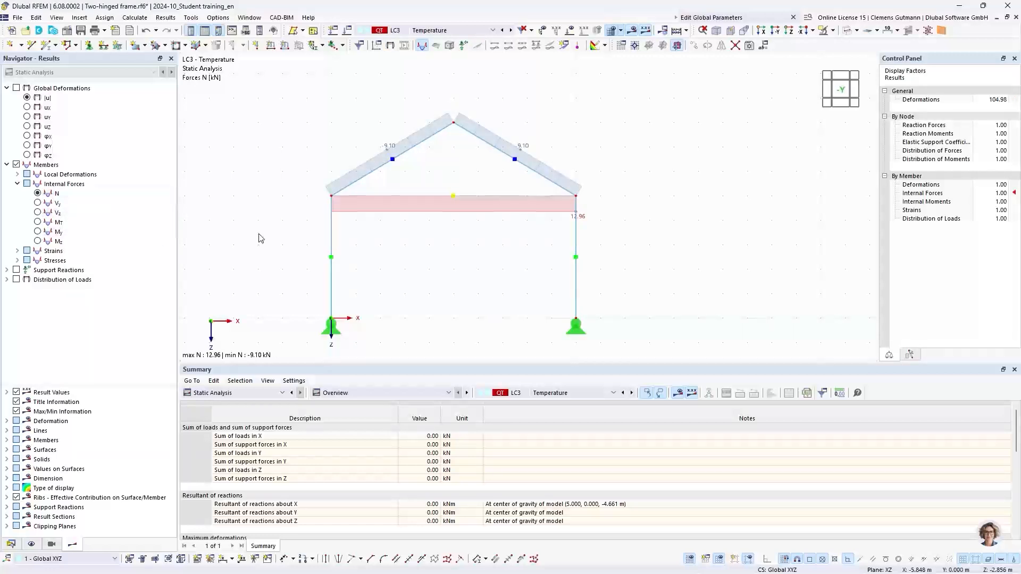
Display only the support reactions, hiding the member results, and examine them for LC3 Temperature and LC2 Wind.
click(16, 271)
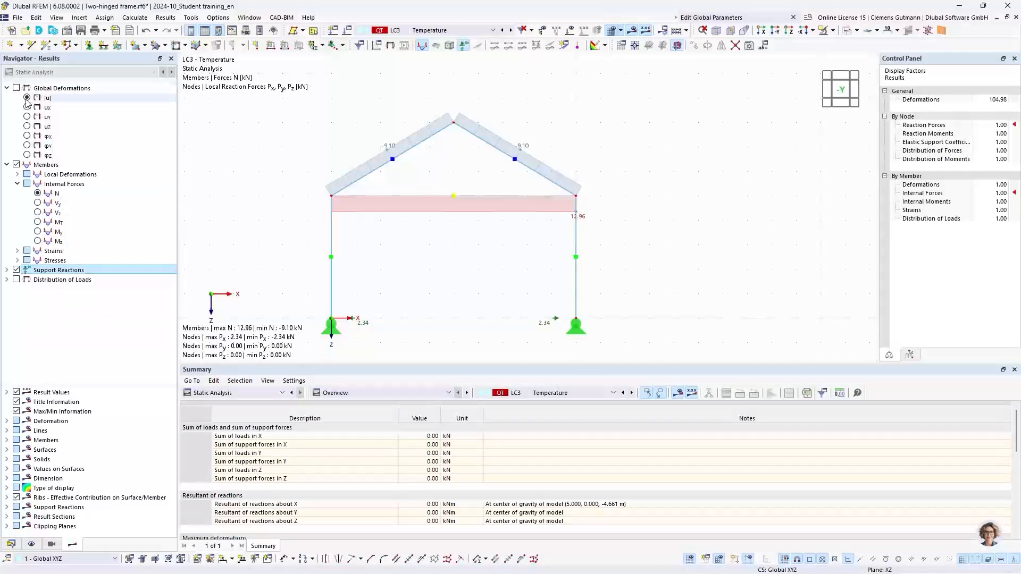
click(17, 165)
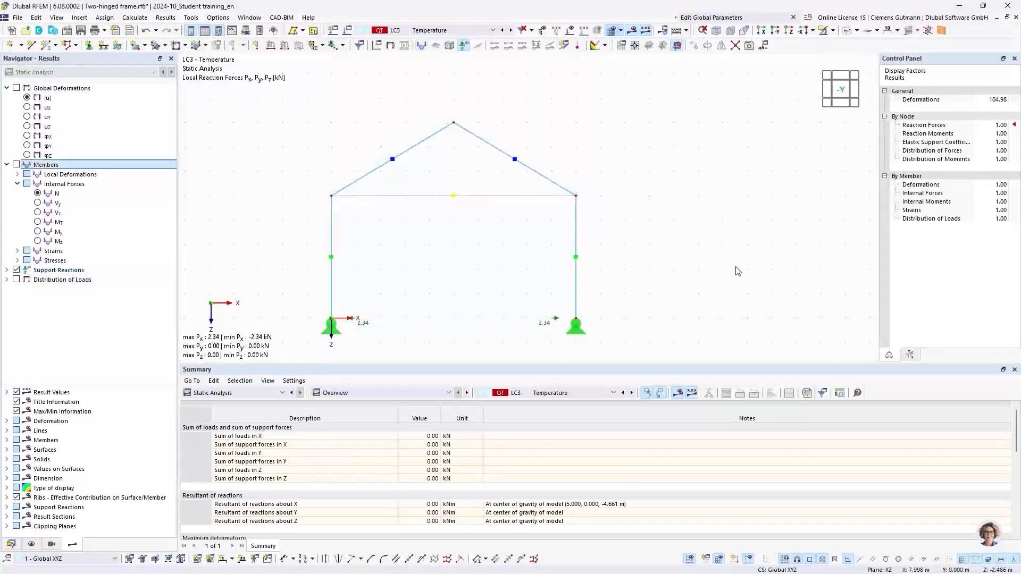
middle_drag(461, 255, 496, 190)
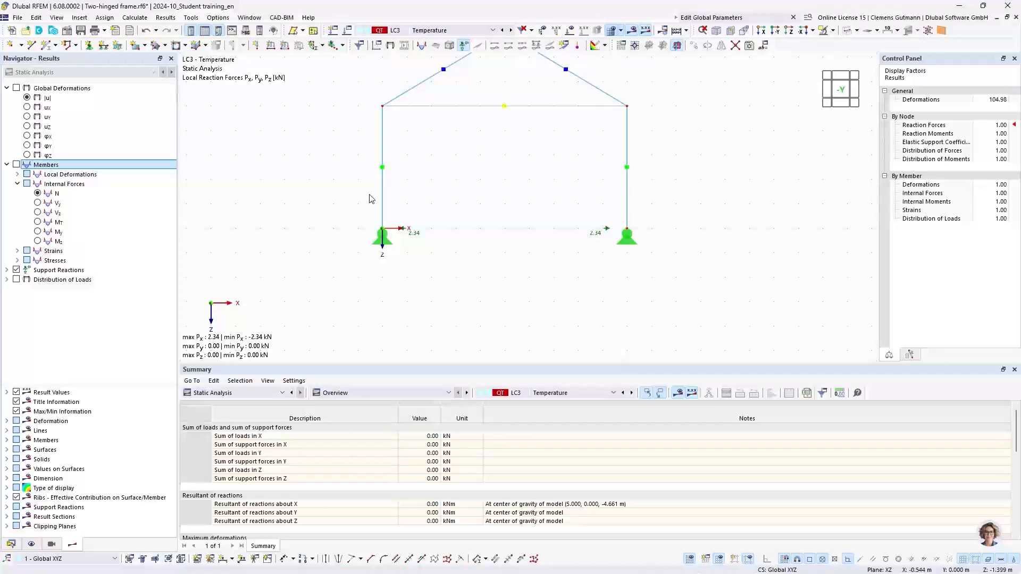
click(445, 32)
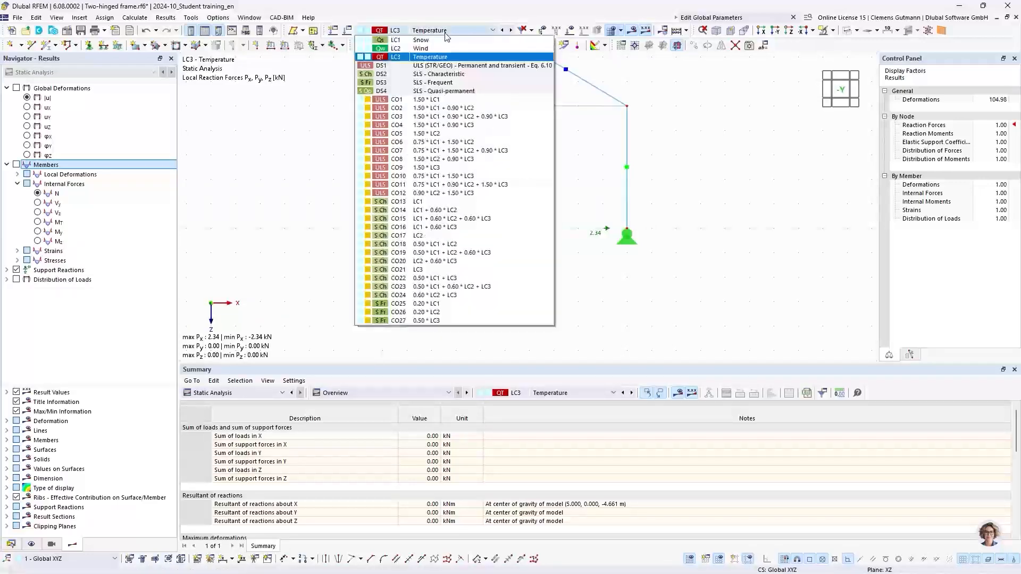
click(440, 49)
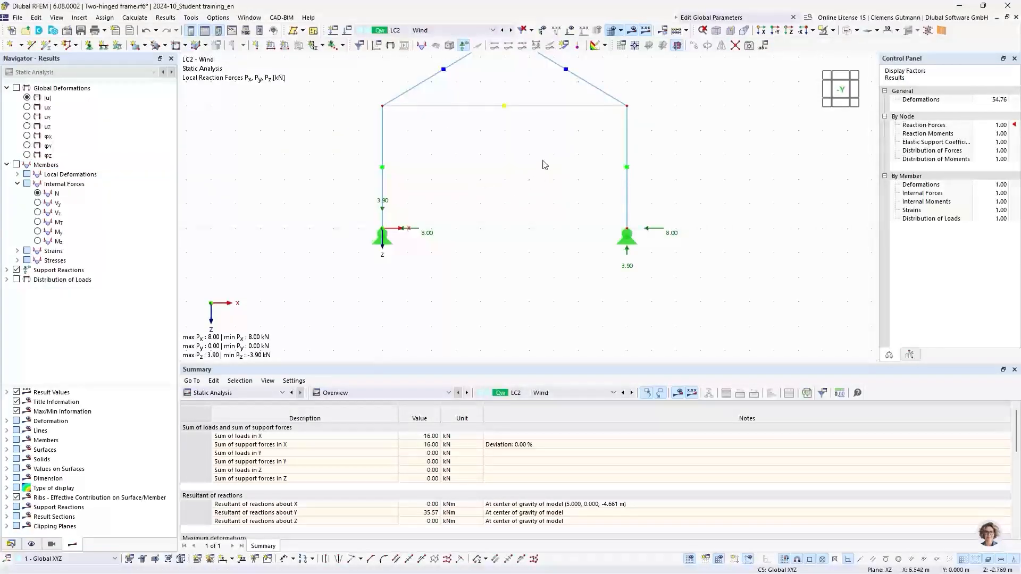
Show the loads and global deformations |u| together with the support reactions for LC2 Wind and examine how they relate.
middle_drag(524, 167, 487, 184)
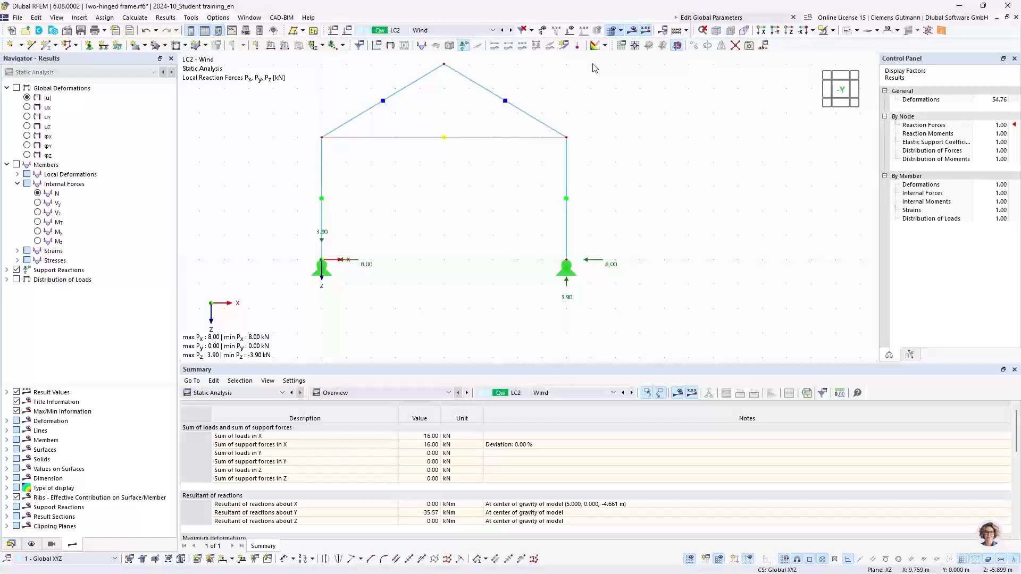
click(570, 30)
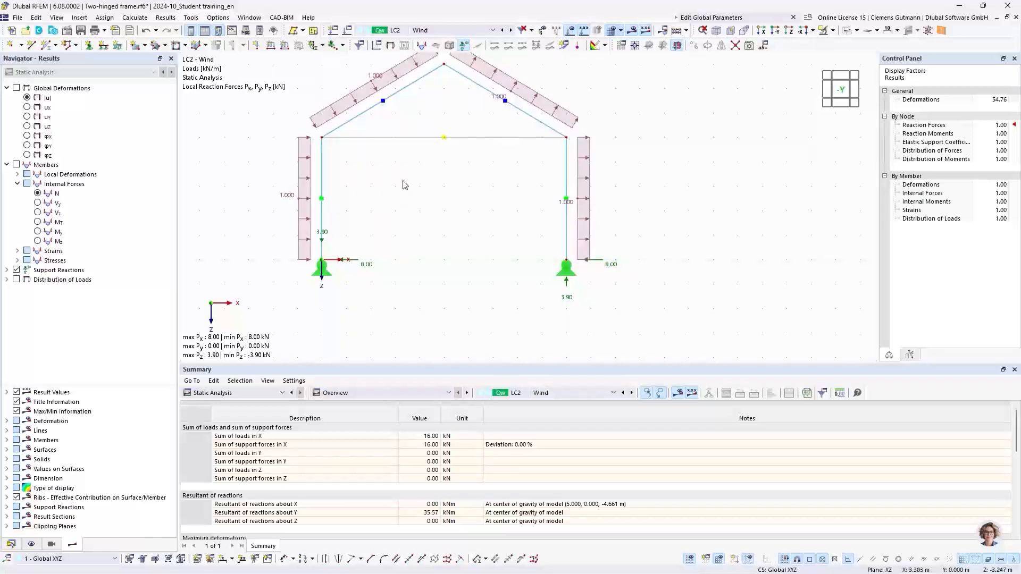
middle_drag(415, 179, 427, 221)
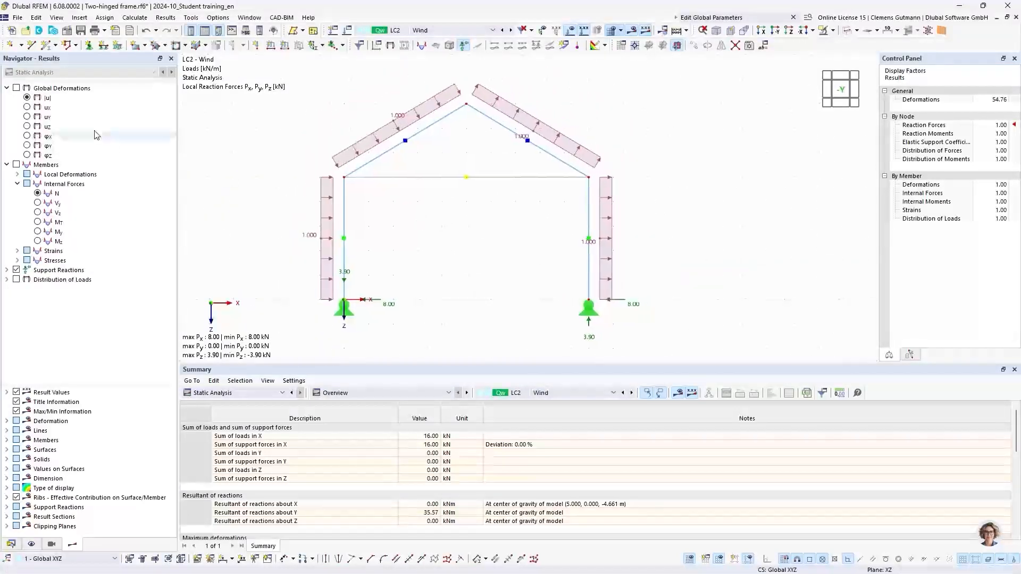
click(27, 97)
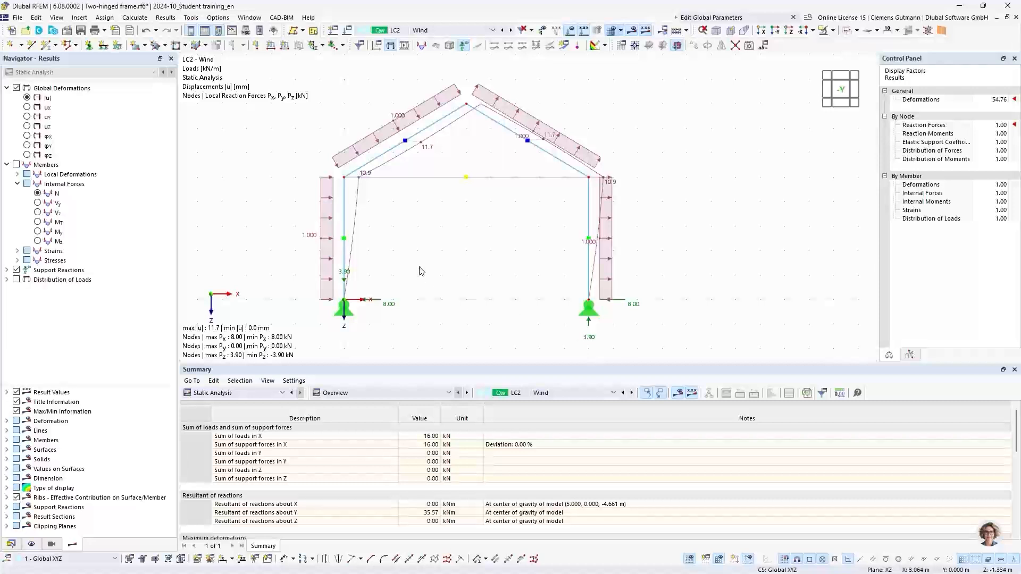
middle_drag(422, 272, 411, 211)
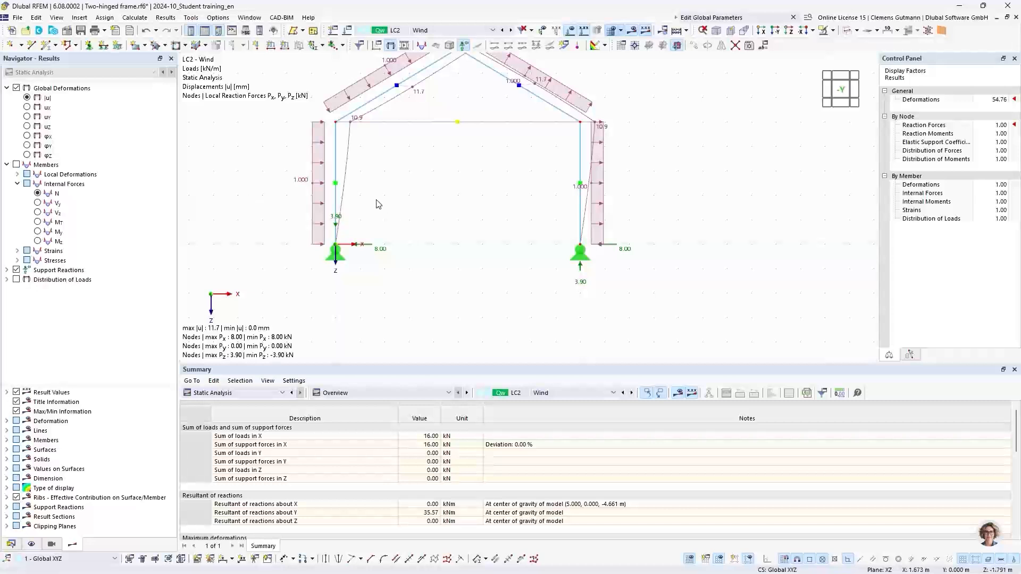
mouse_move(318, 227)
Switch to load combination CO2 (1.50 * LC1 + 0.90 * LC2) and examine the reactions at both supports.
click(433, 32)
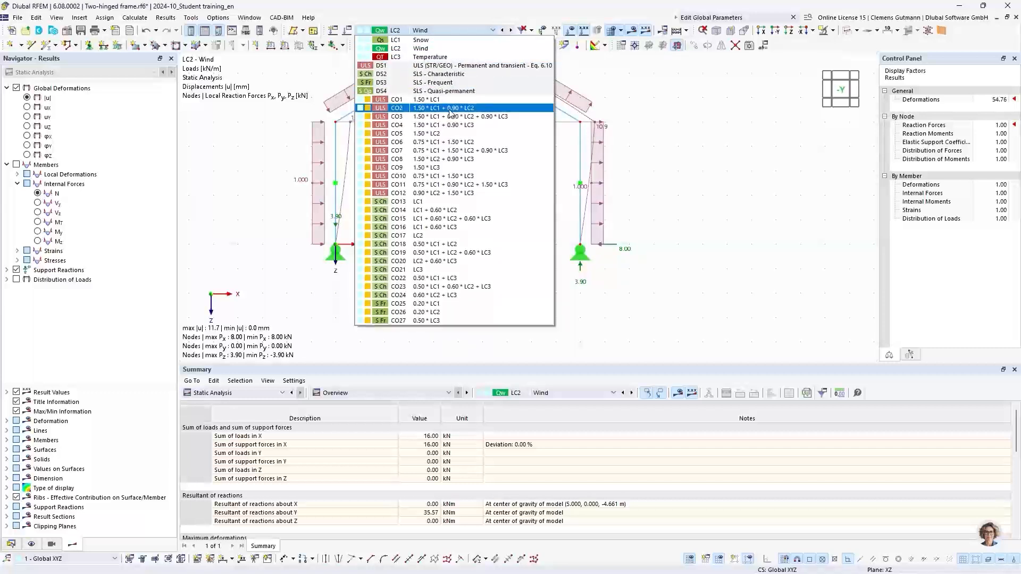
click(433, 109)
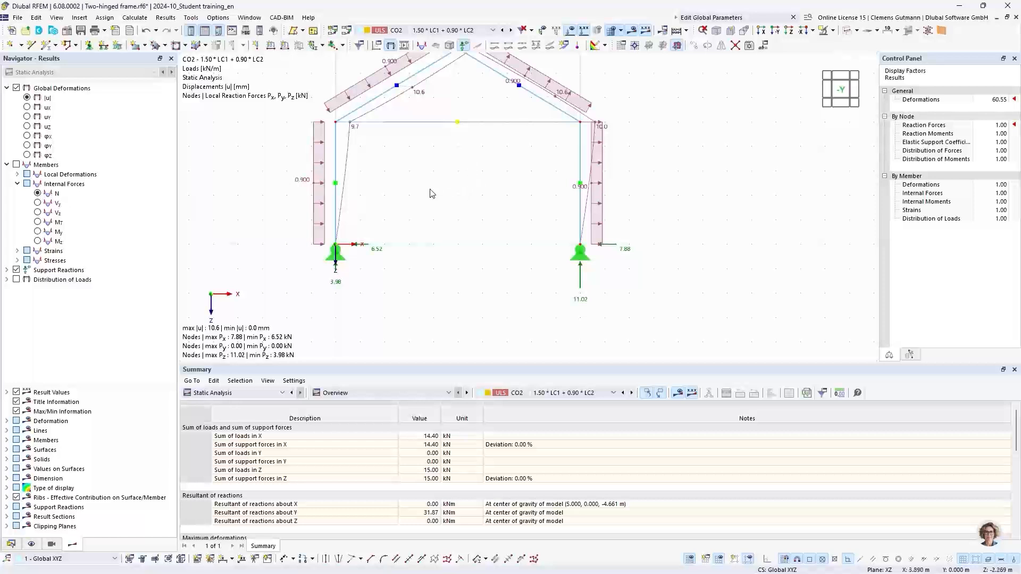
middle_drag(431, 193, 445, 196)
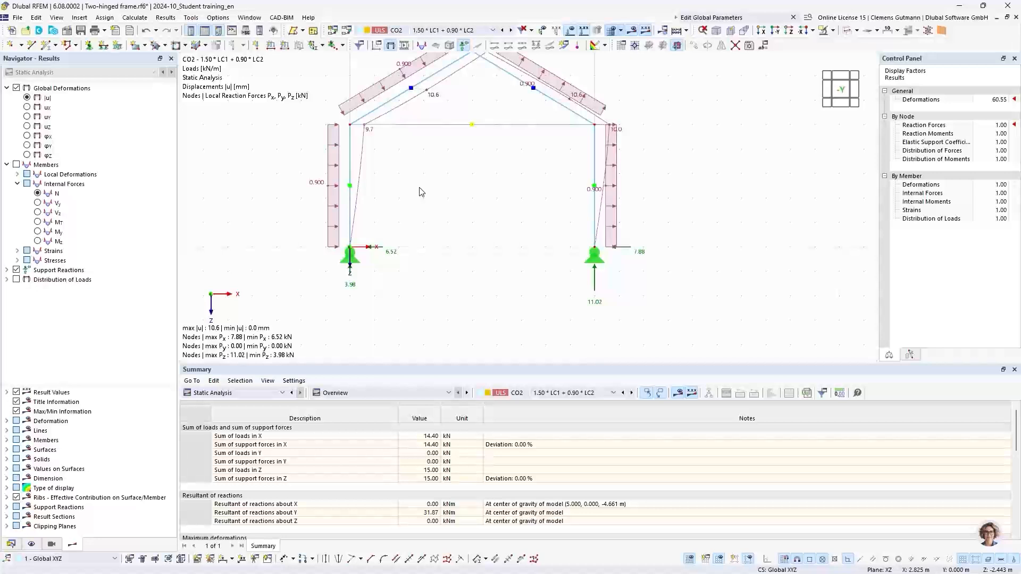
scroll(337, 270, up, 2)
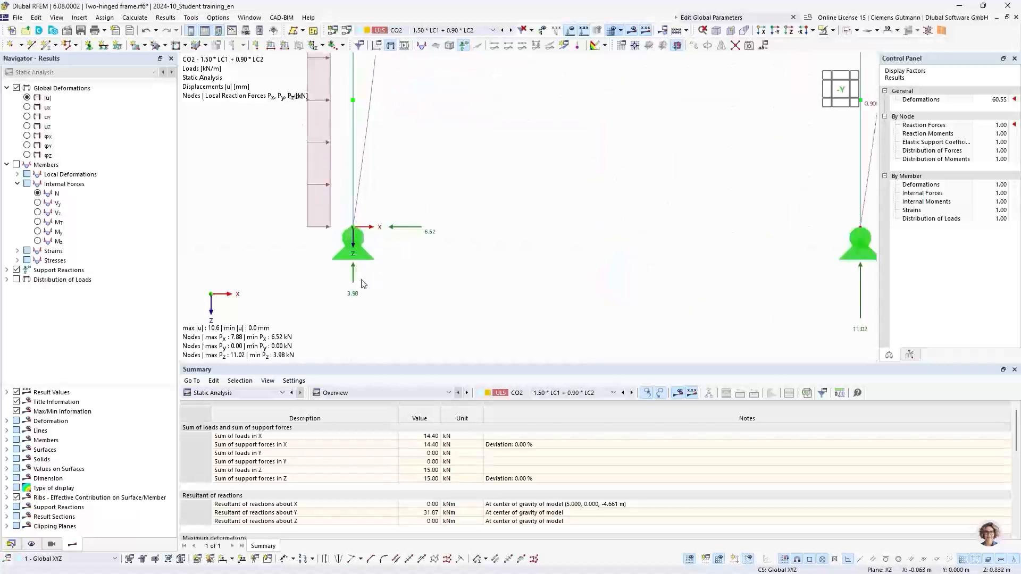
scroll(308, 263, down, 2)
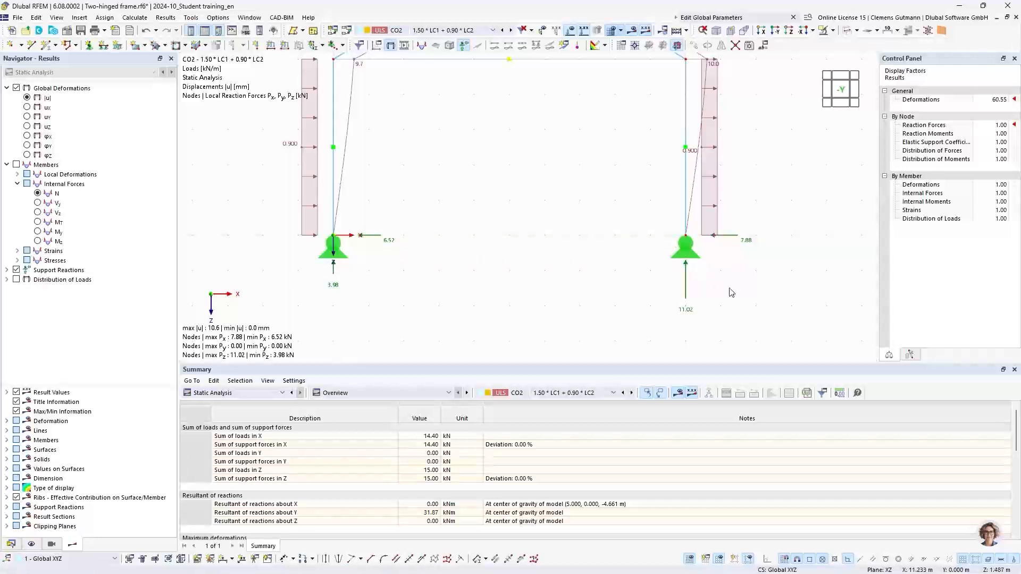
middle_drag(731, 292, 661, 285)
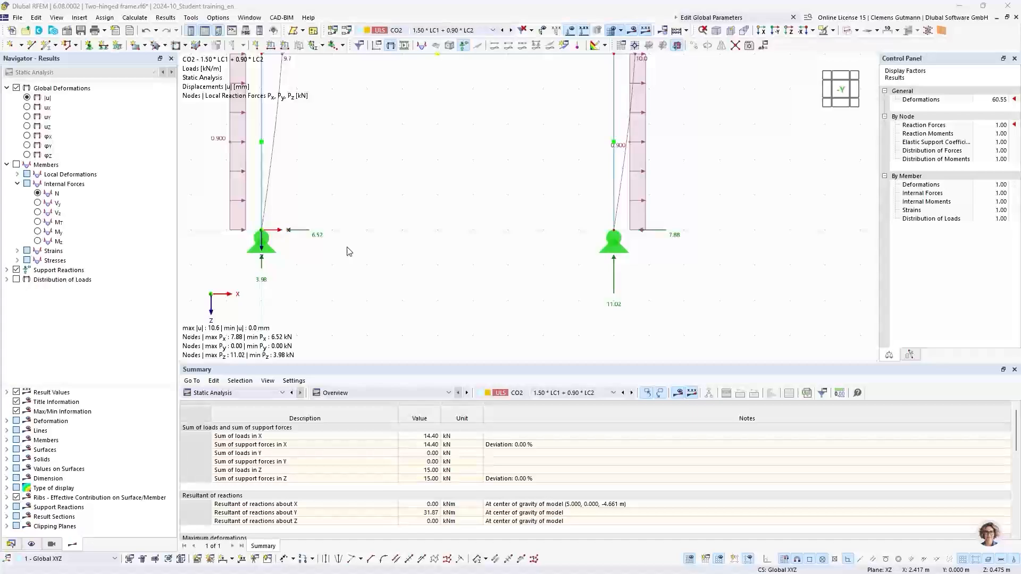
key(alt+Tab)
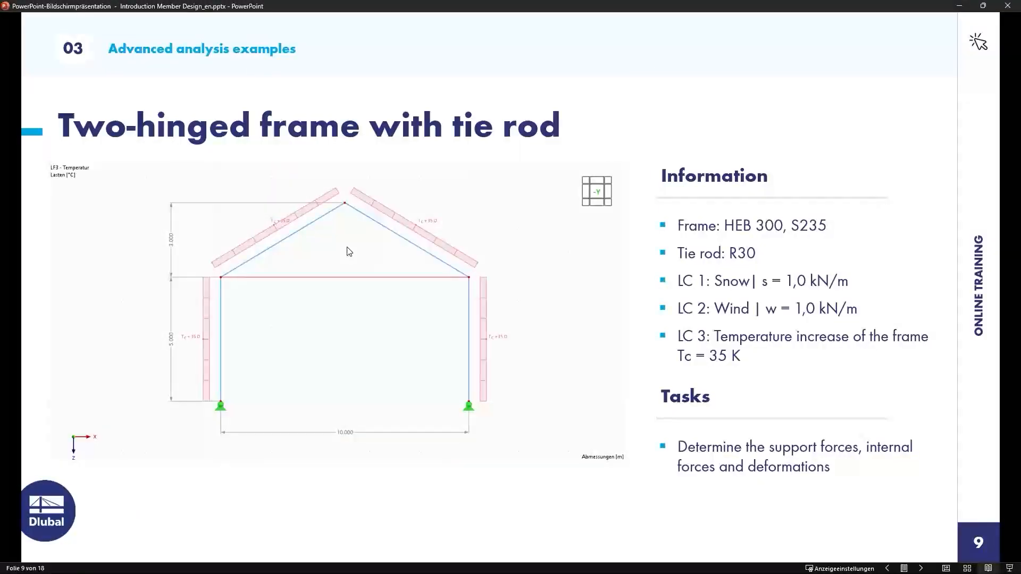
key(Right)
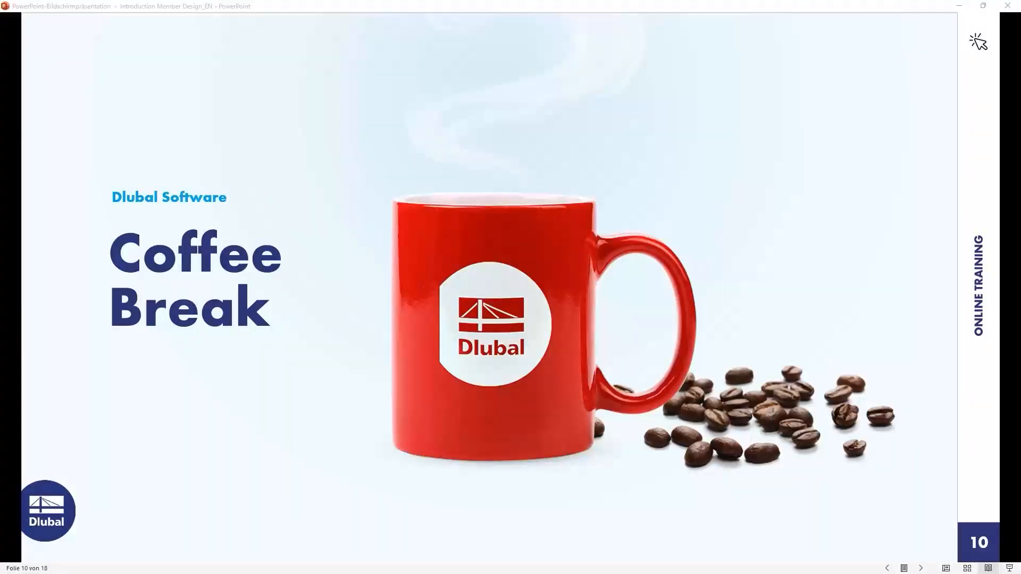
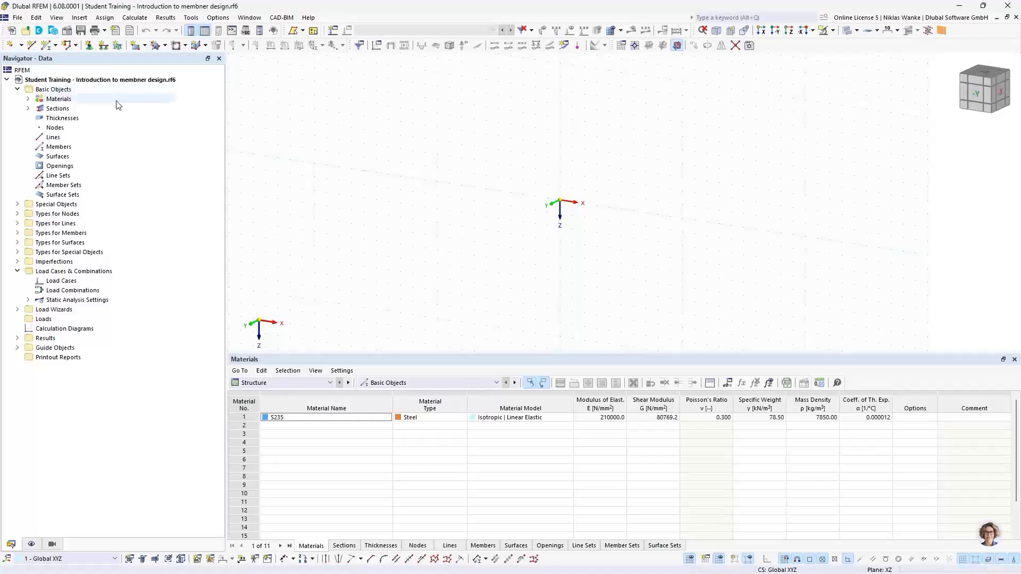
Review the model's defined material and section, and check the model type and available add-ons in the base data.
click(27, 99)
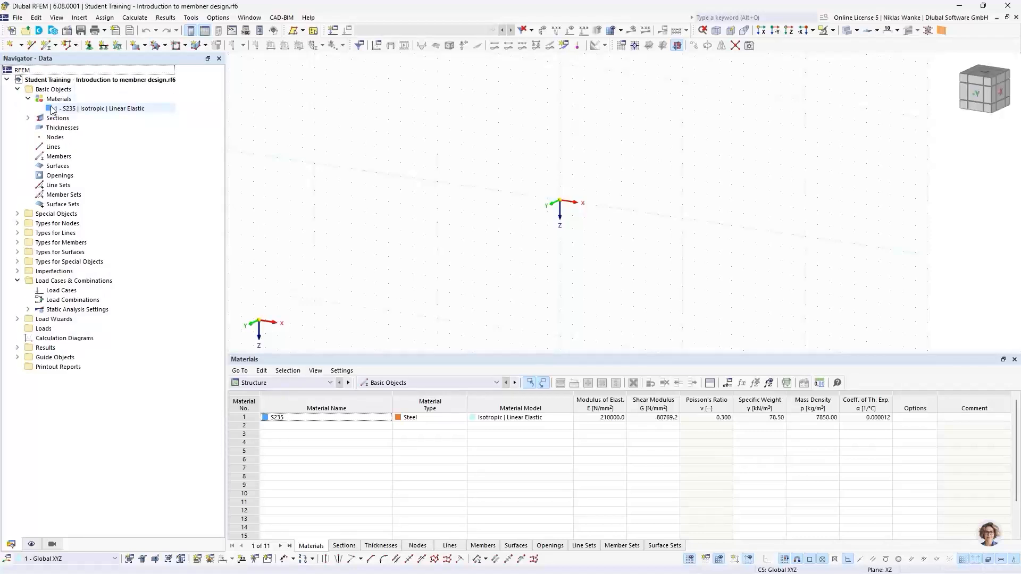
click(27, 118)
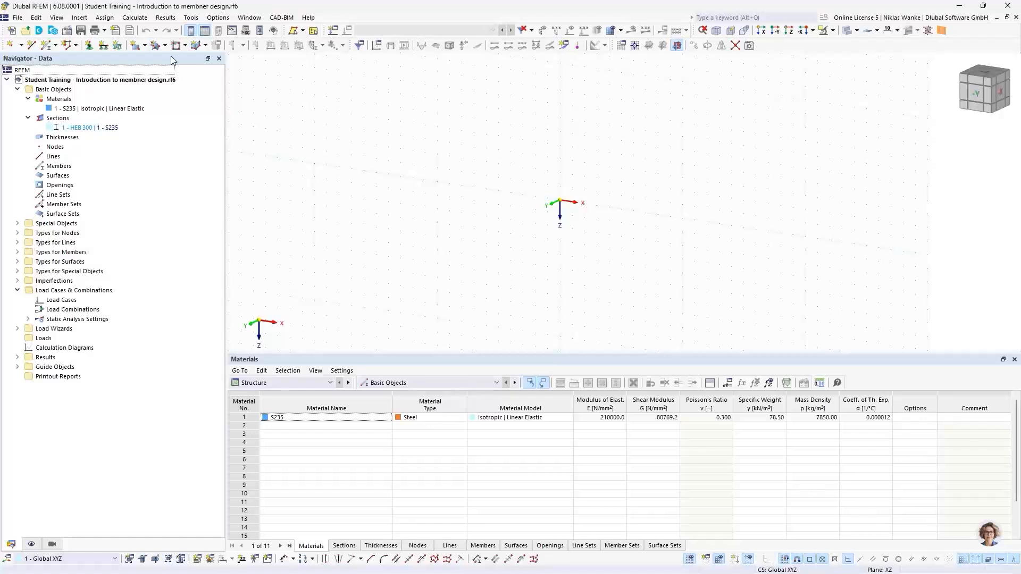
click(69, 32)
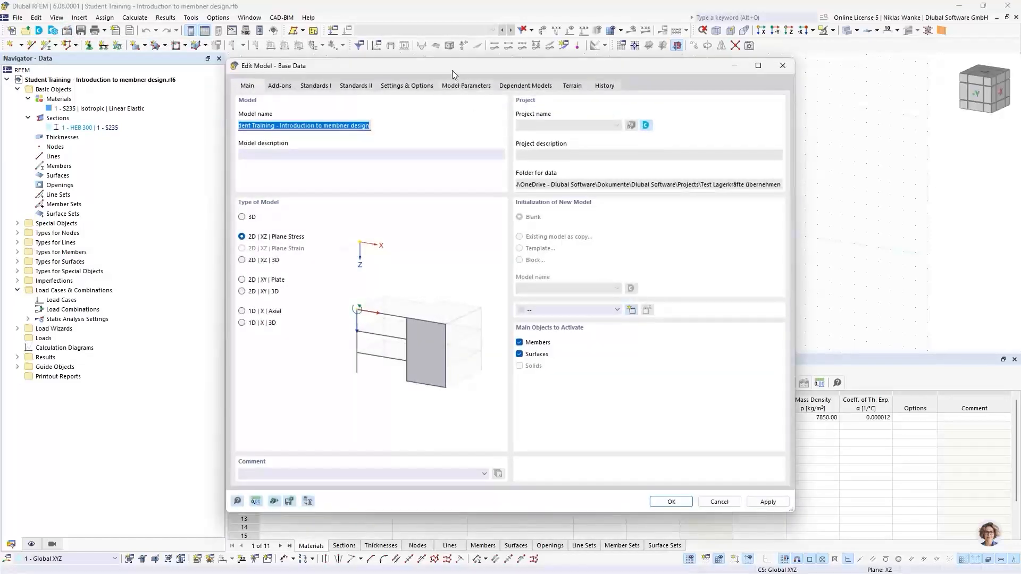
drag(452, 70, 480, 68)
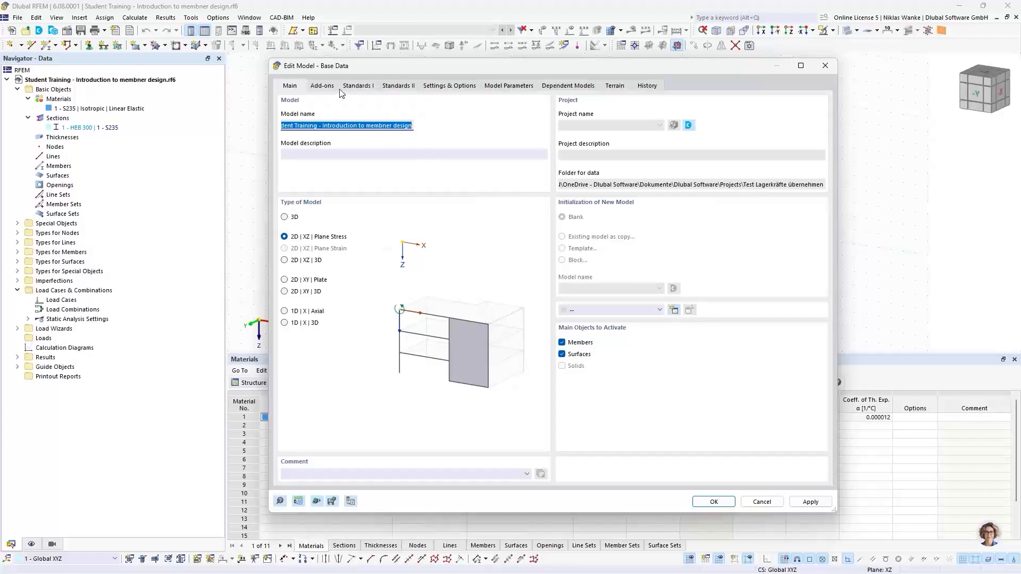
click(323, 86)
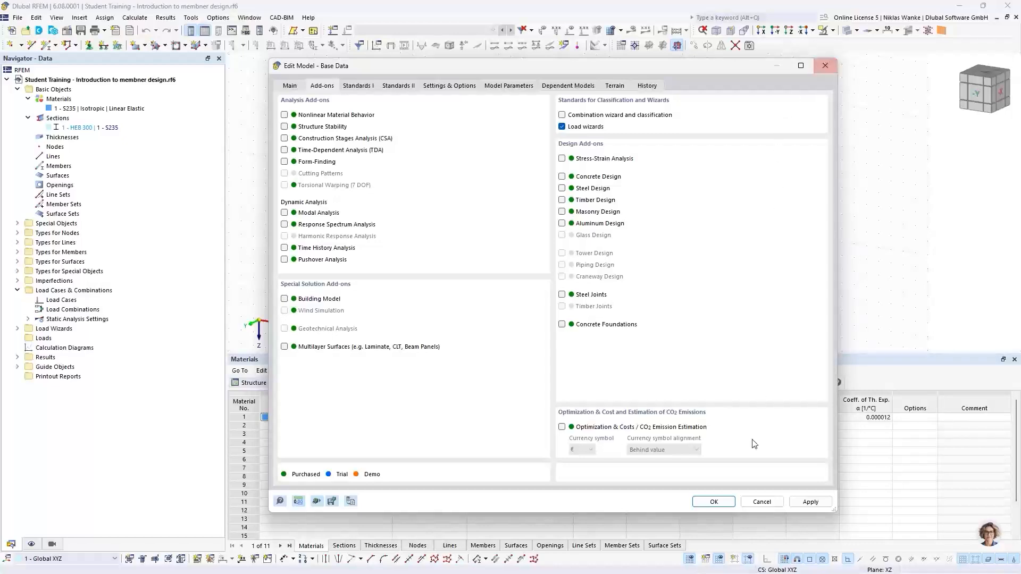
click(713, 501)
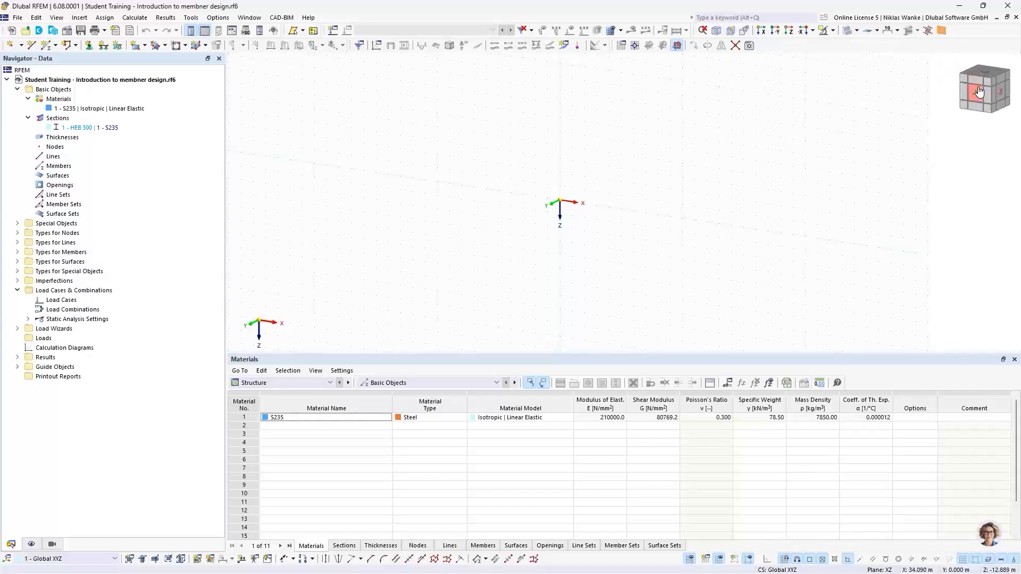
Set the view to the -Y direction and open the definition of a new single general member.
middle_drag(599, 221, 603, 215)
click(975, 98)
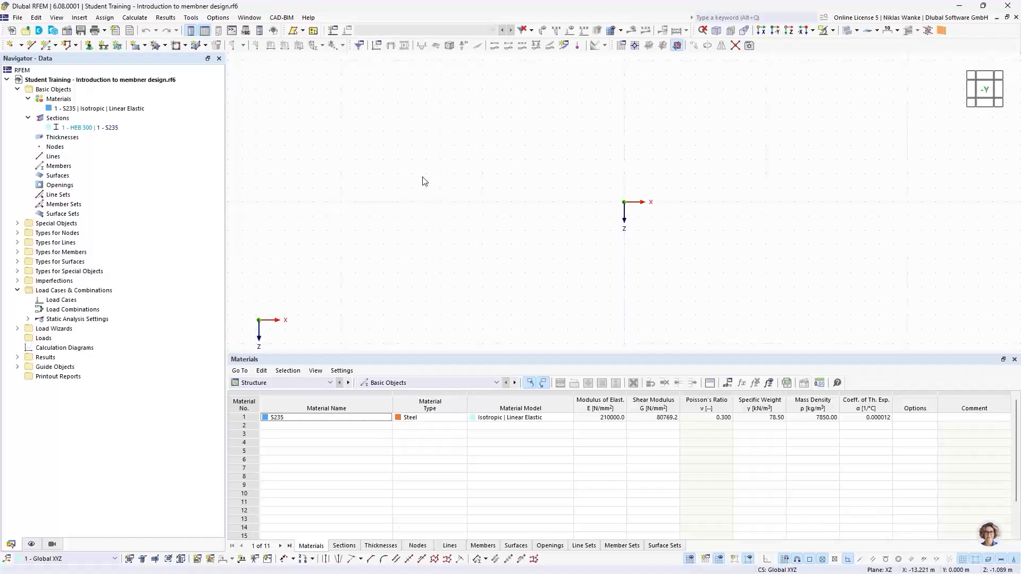
click(55, 46)
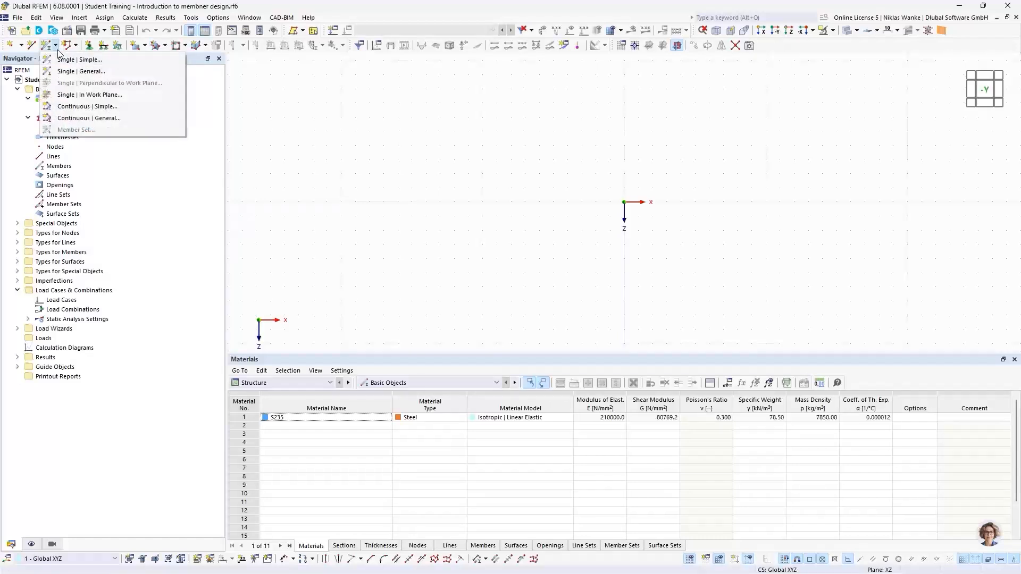
click(99, 71)
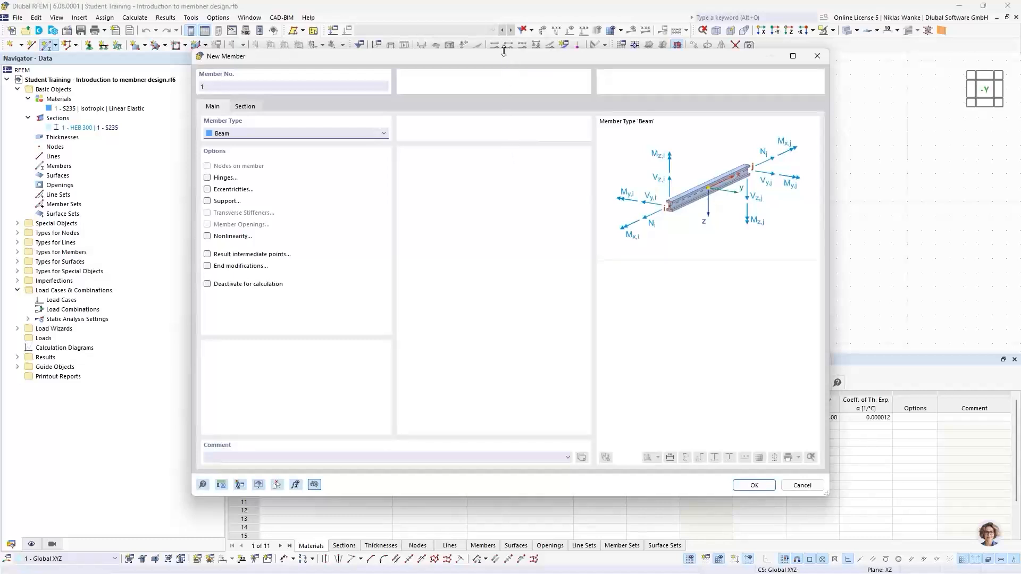
drag(492, 56, 512, 69)
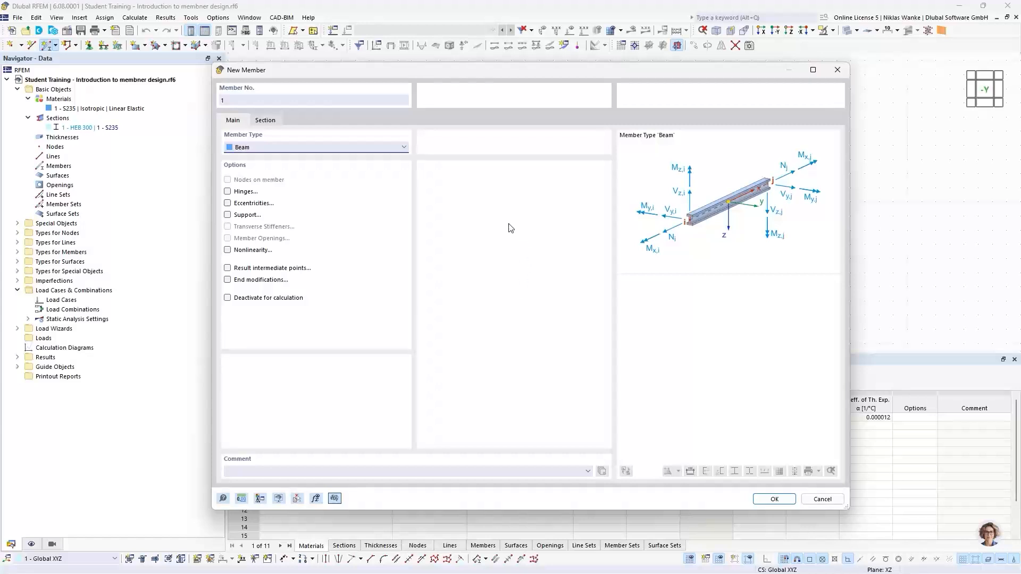
Compare the internal forces of member types Beam and Truss (only N), leaving the new member set to Truss (only N).
click(391, 150)
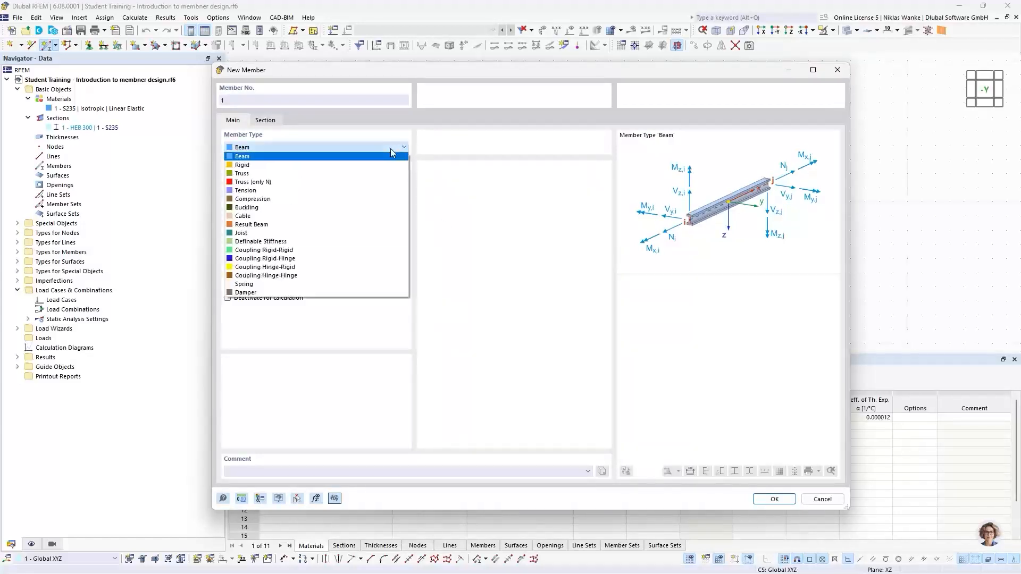
click(284, 184)
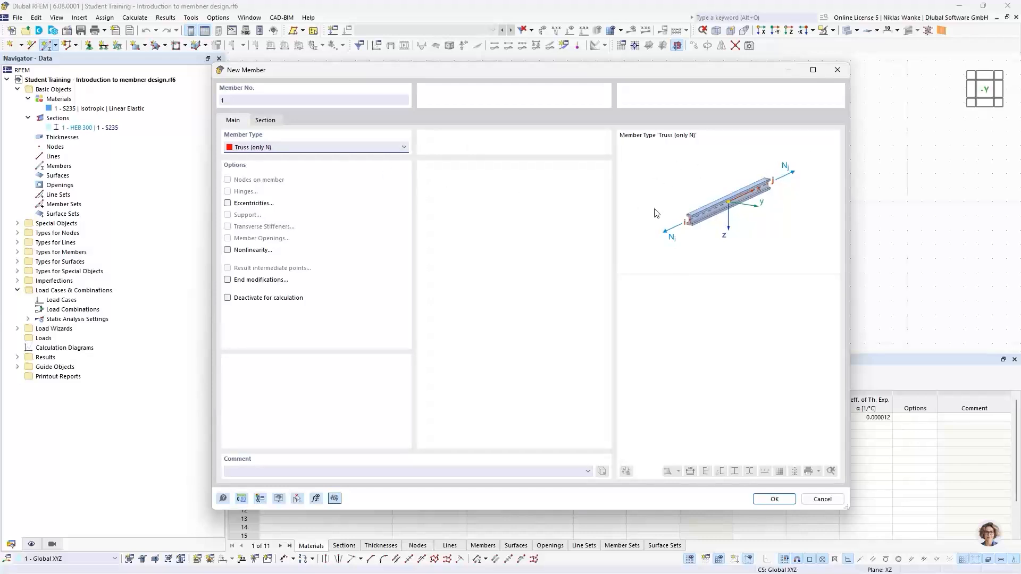
click(299, 153)
click(249, 158)
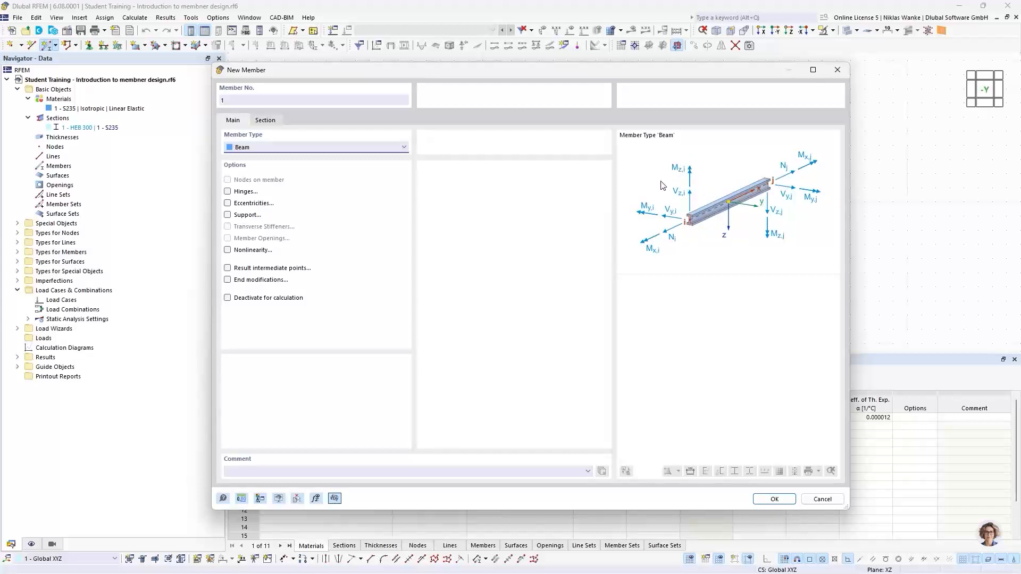
click(261, 150)
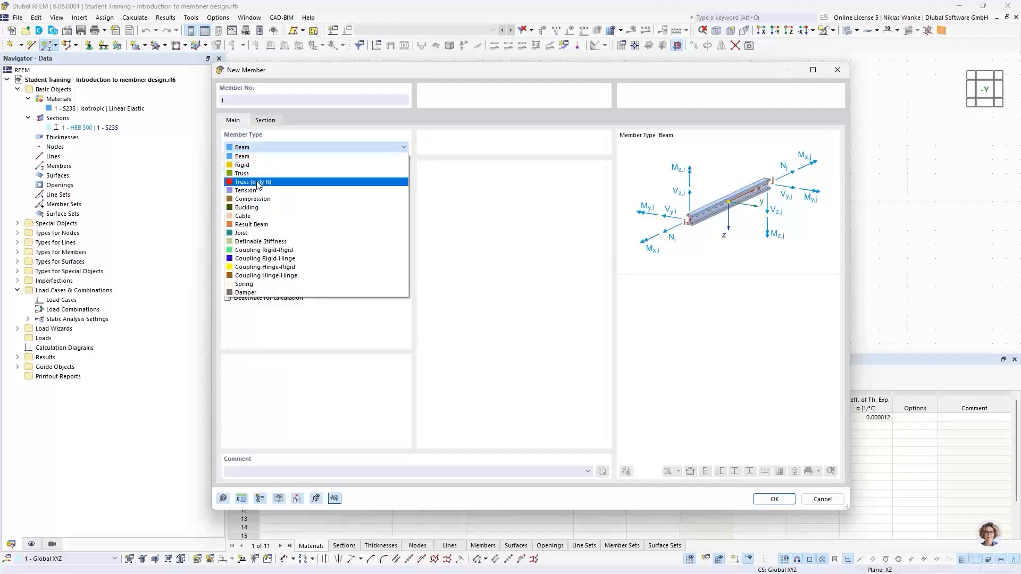
click(258, 183)
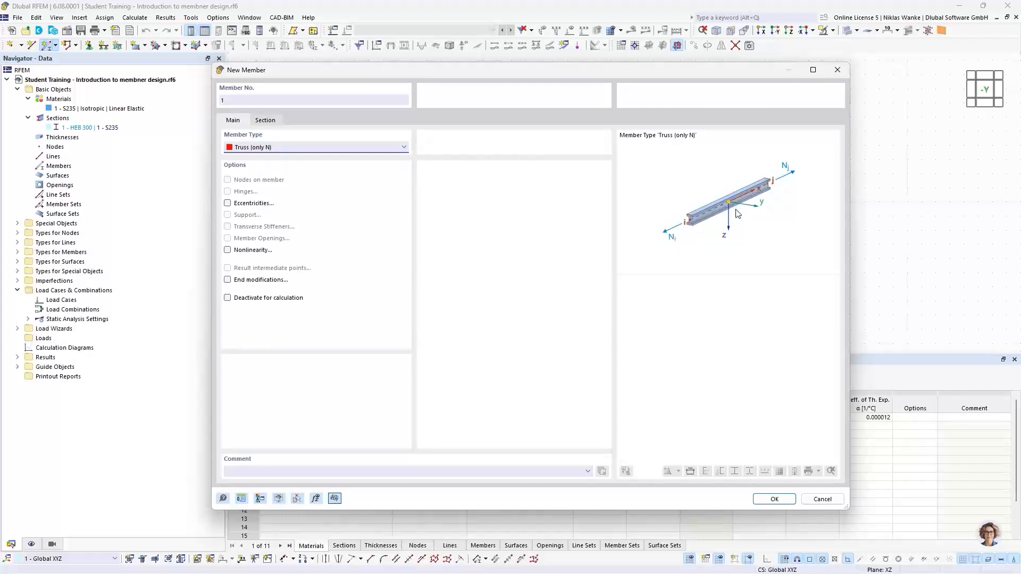
click(312, 151)
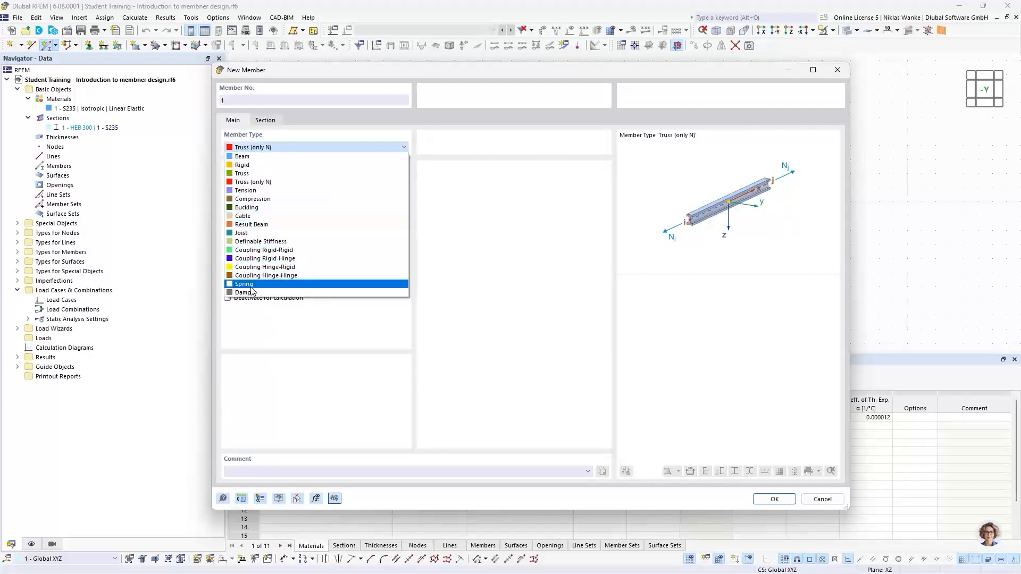
click(280, 148)
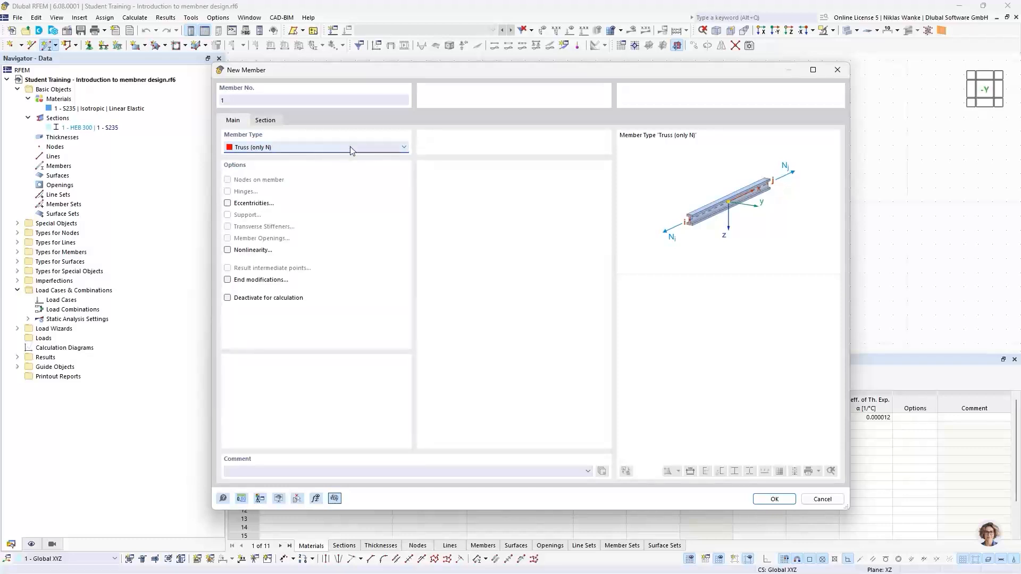
Open the online manual page for the member's main settings and read the member type descriptions from Beam to Rib.
click(222, 499)
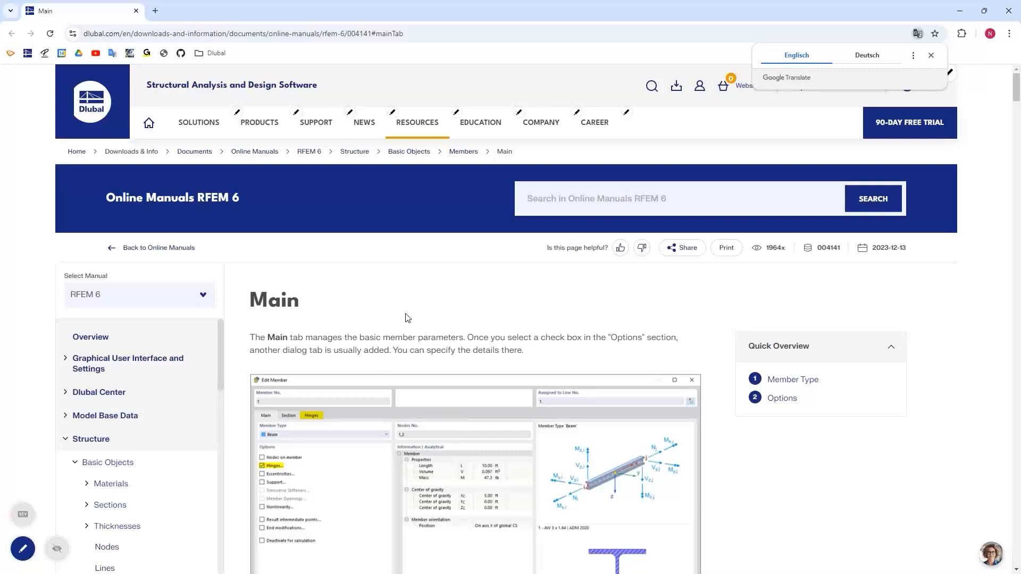
scroll(428, 333, down, 4)
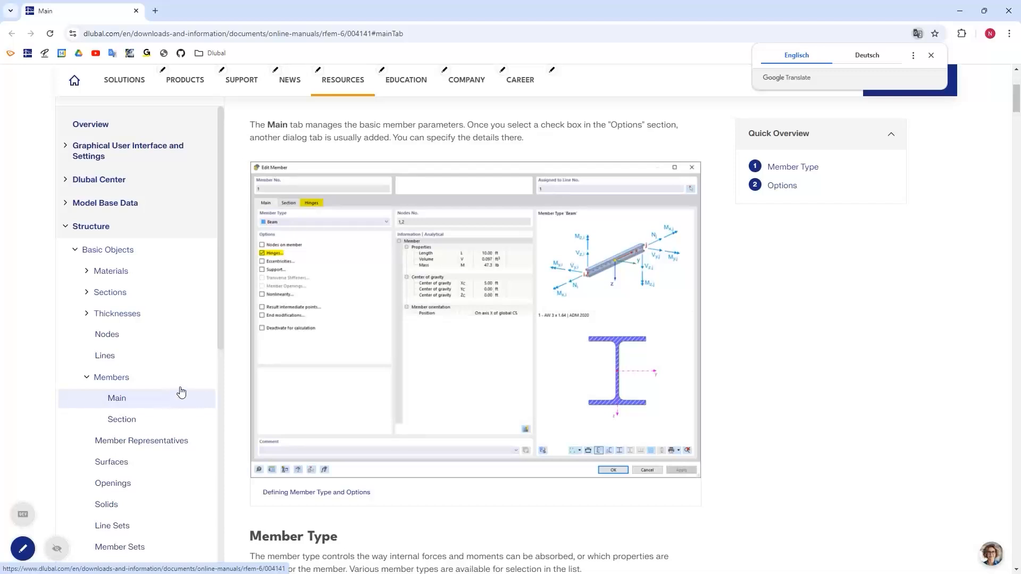
scroll(186, 385, up, 2)
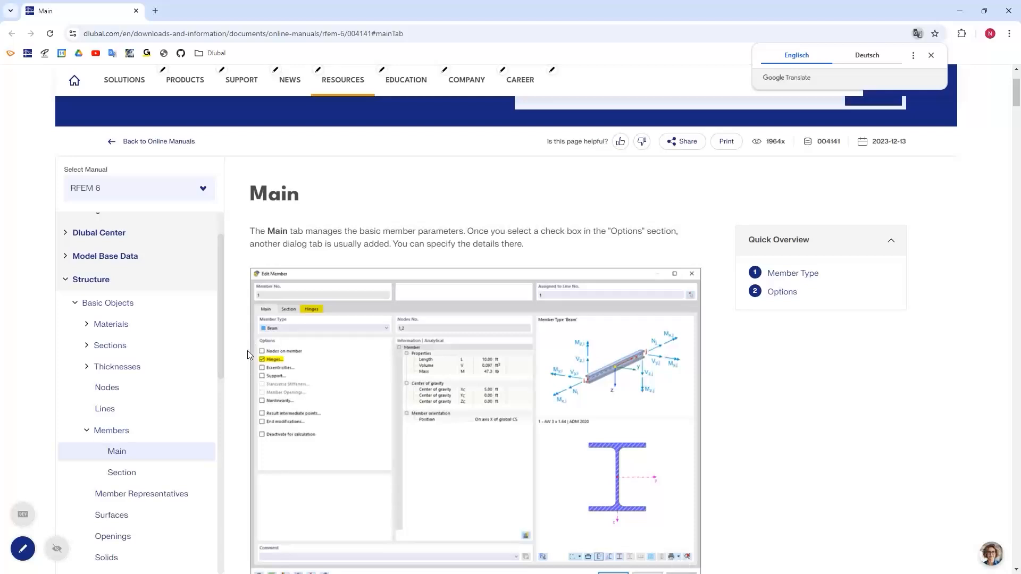
scroll(250, 349, down, 5)
scroll(253, 352, down, 3)
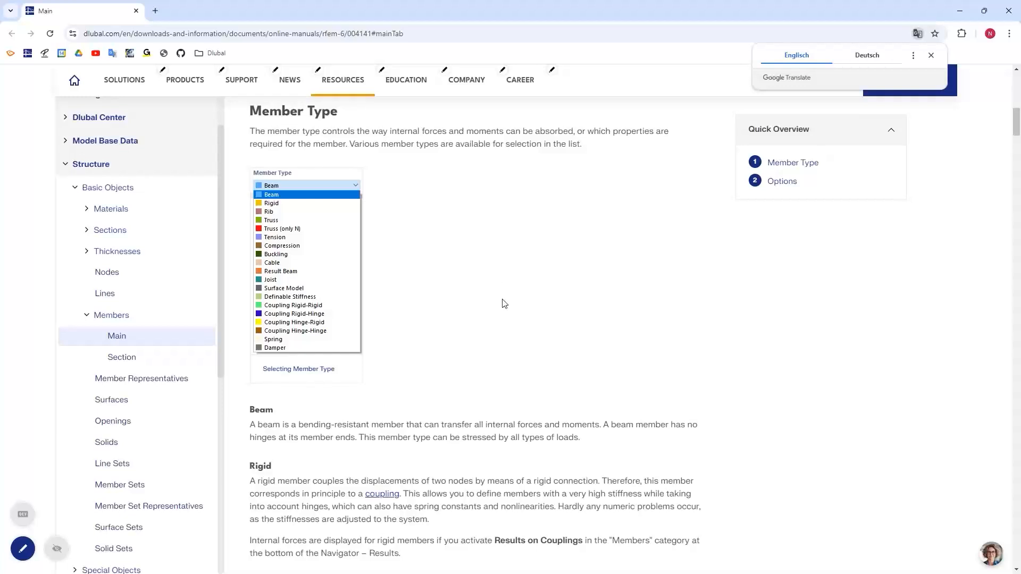
scroll(504, 303, up, 1)
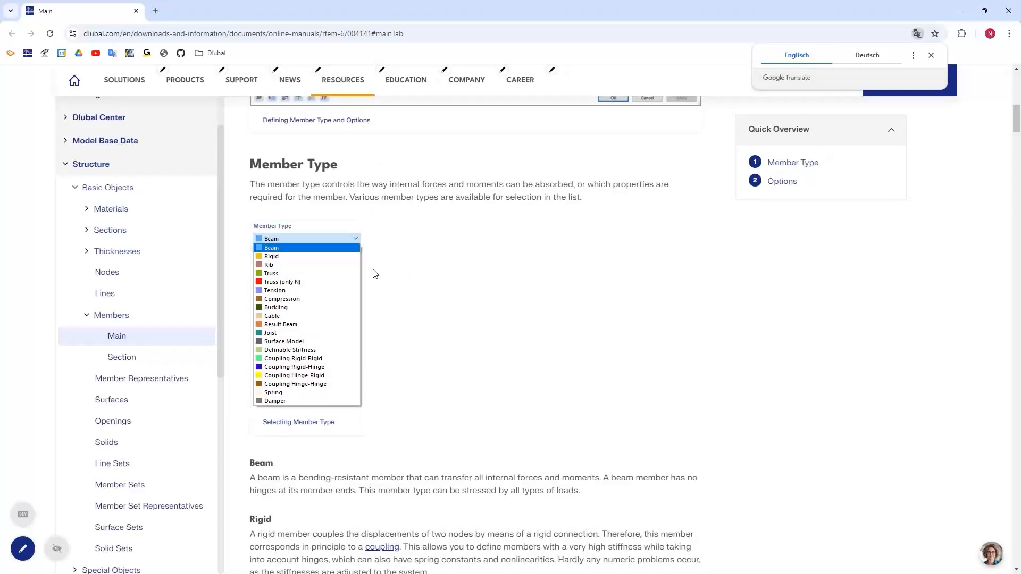
scroll(407, 376, down, 2)
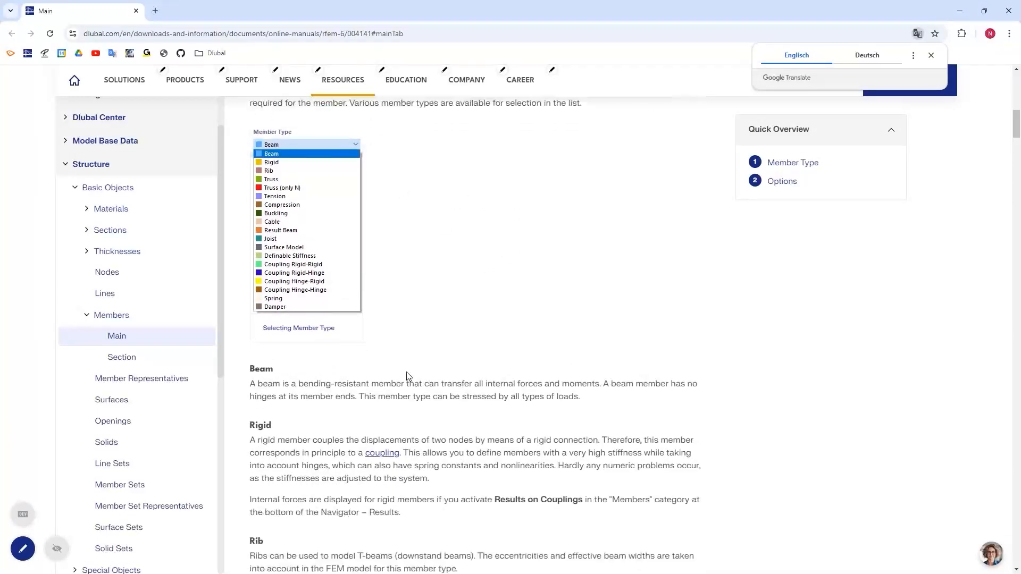
scroll(407, 376, down, 1)
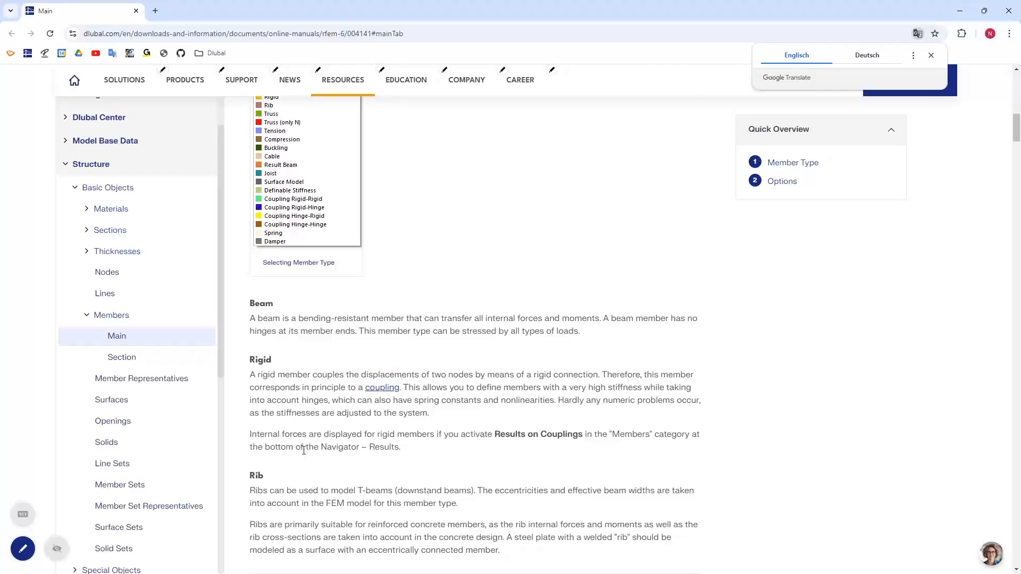
scroll(304, 451, down, 5)
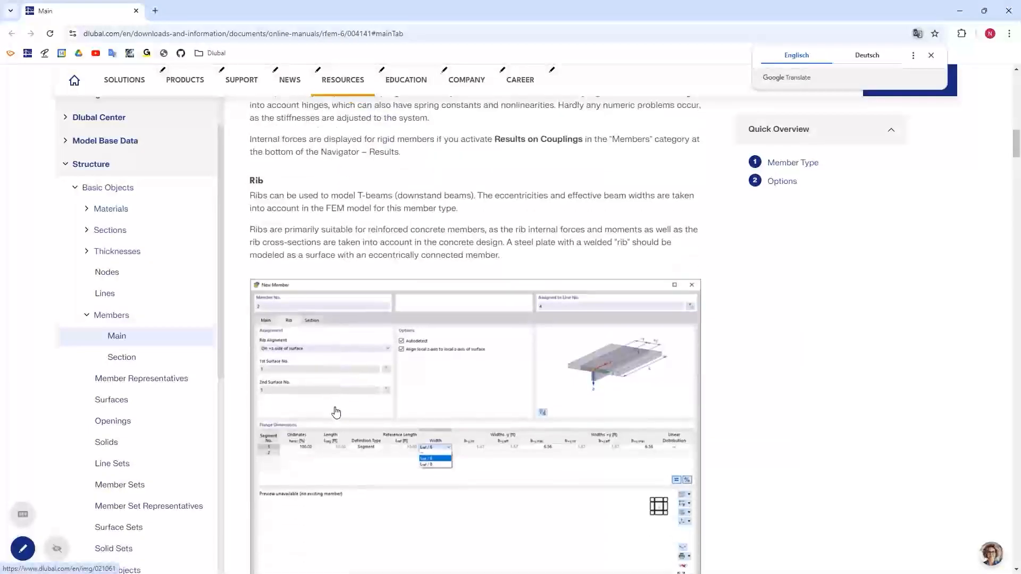
Read the manual's description of the Truss (only N) member type, close the browser and return to RFEM.
scroll(335, 377, down, 15)
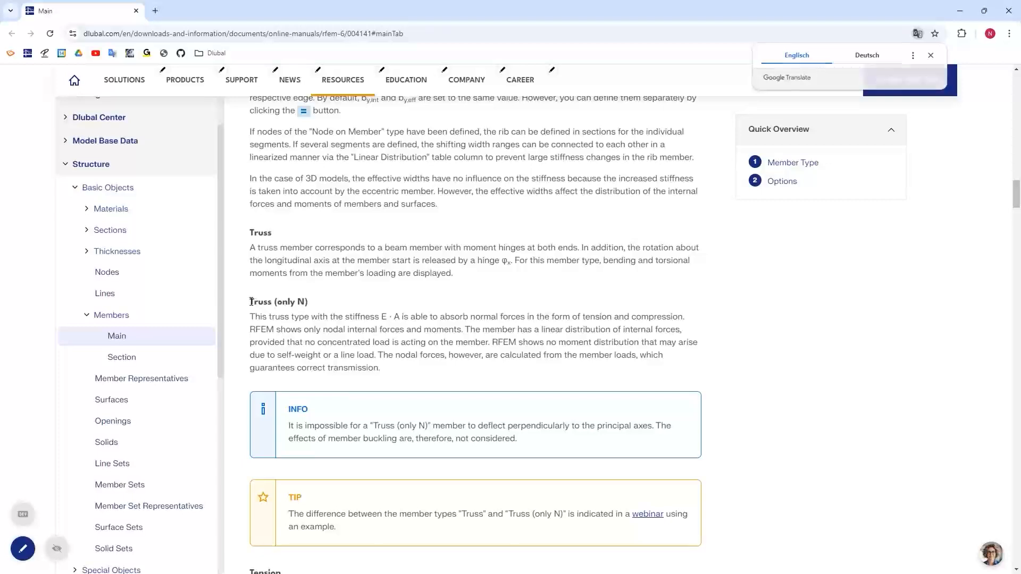
drag(251, 301, 304, 300)
click(294, 304)
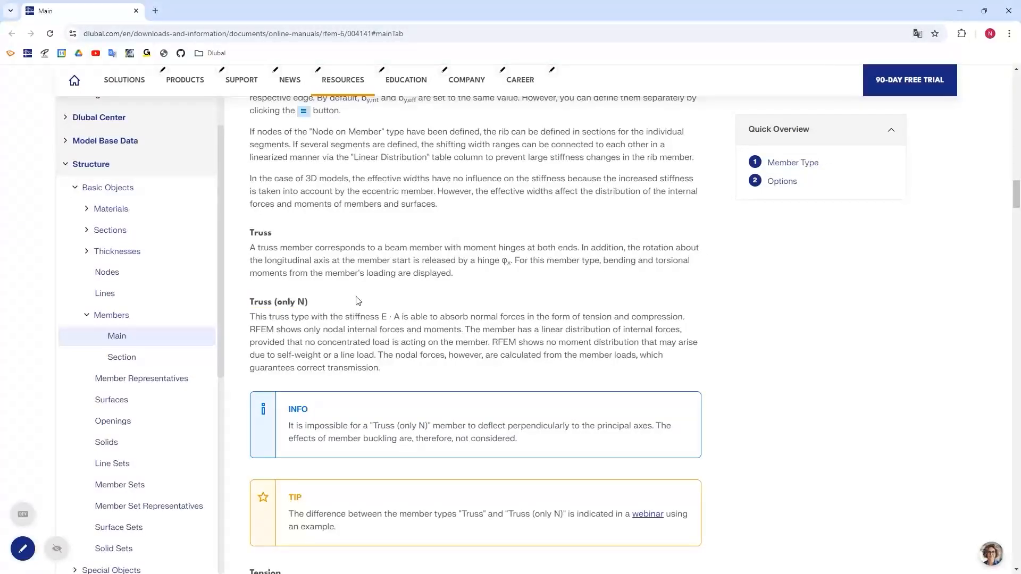
scroll(325, 171, down, 3)
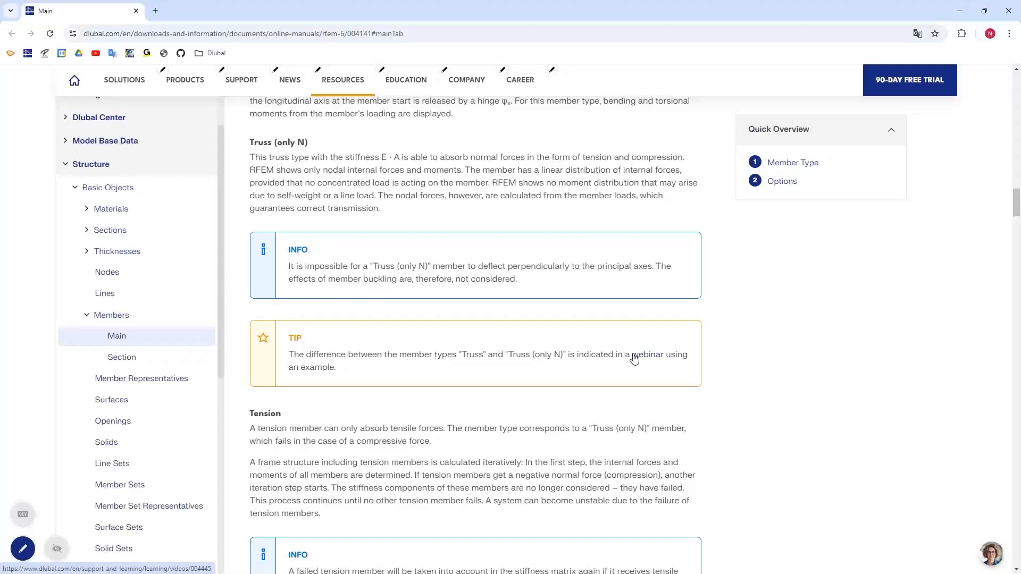
click(1008, 11)
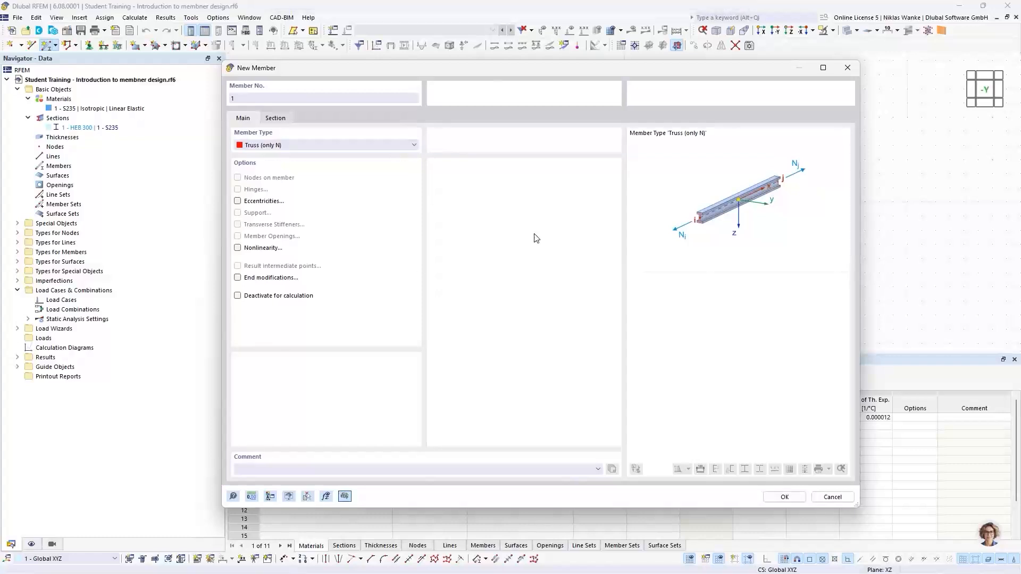
Keep section 1 - HEB 300 in S235 at the start of the new Truss (only N) member and accept its definition.
click(274, 120)
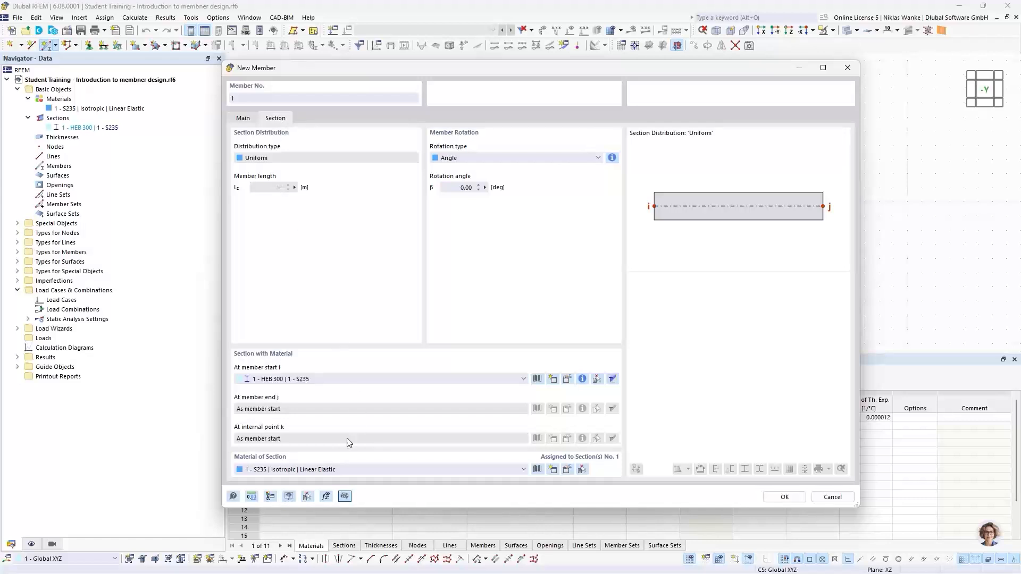
click(301, 379)
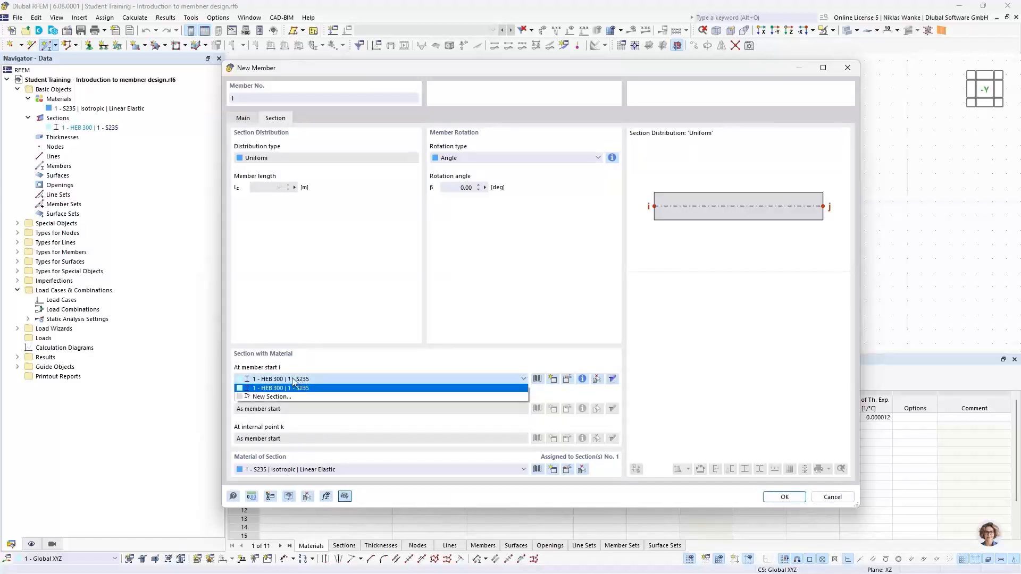
click(263, 380)
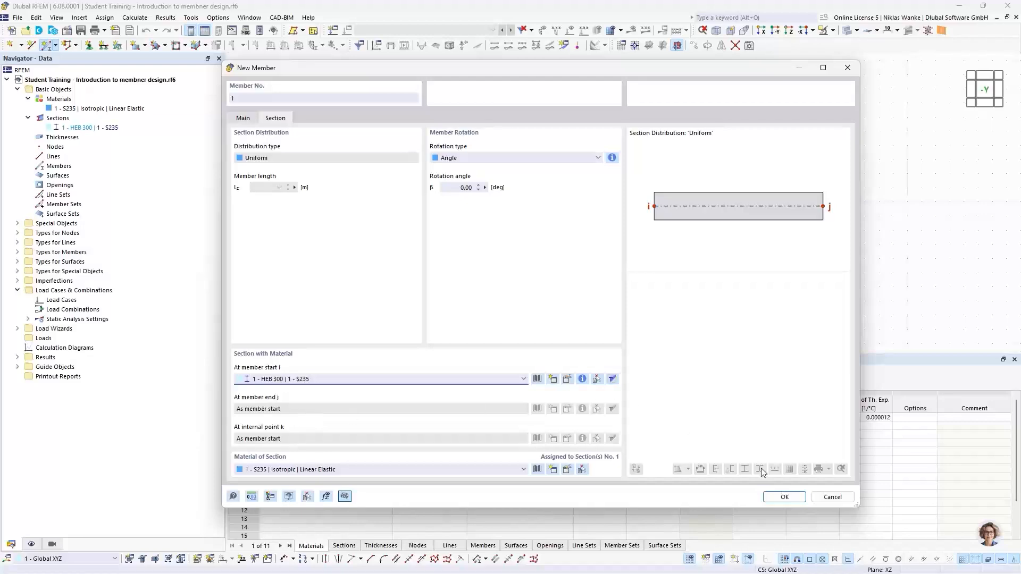
click(784, 497)
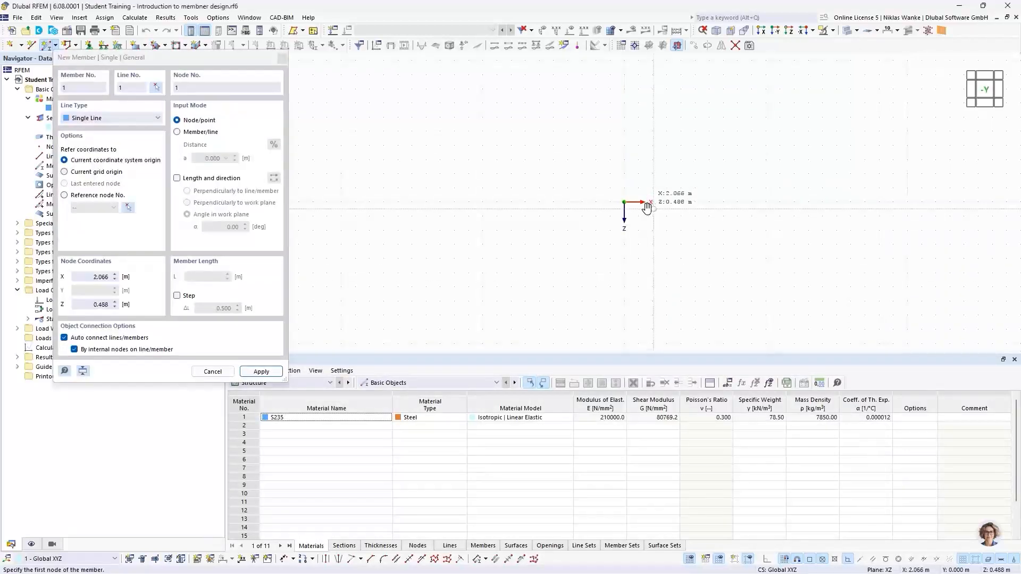
Define the new member by length and direction, with a length of 3 m and a work-plane angle of 150°.
middle_drag(647, 208, 621, 217)
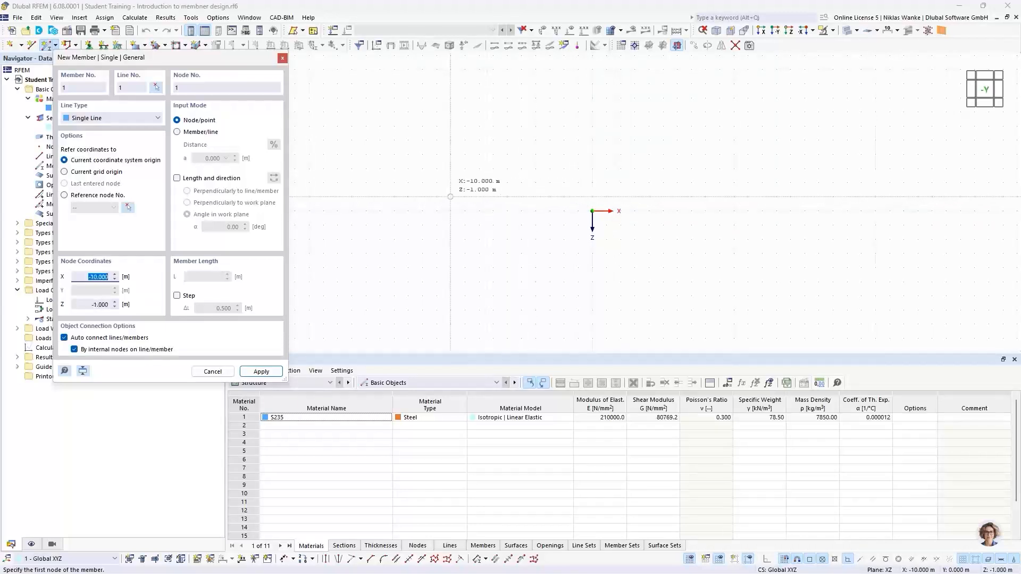
click(179, 180)
click(177, 179)
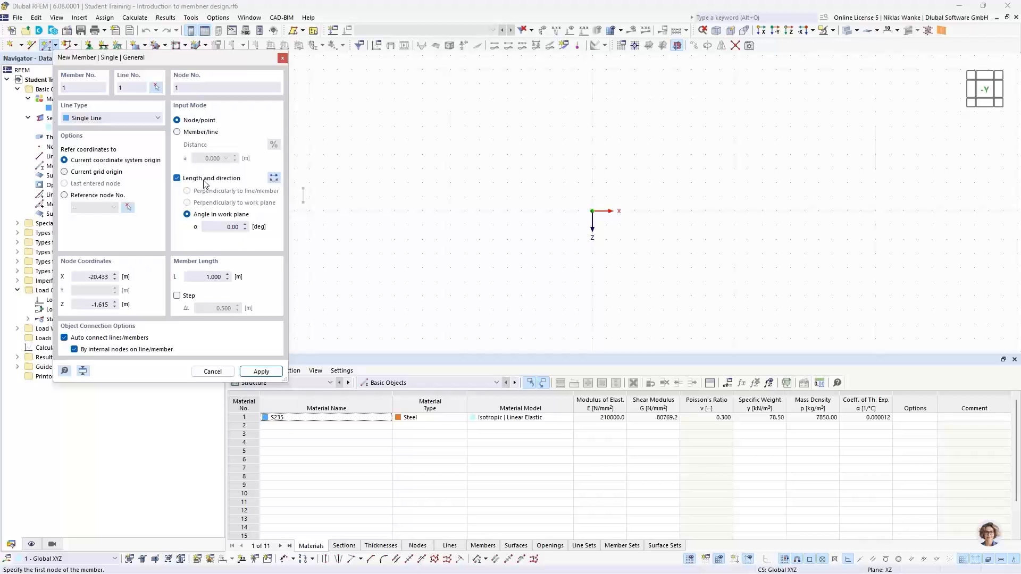
click(203, 275)
text(3)
click(219, 226)
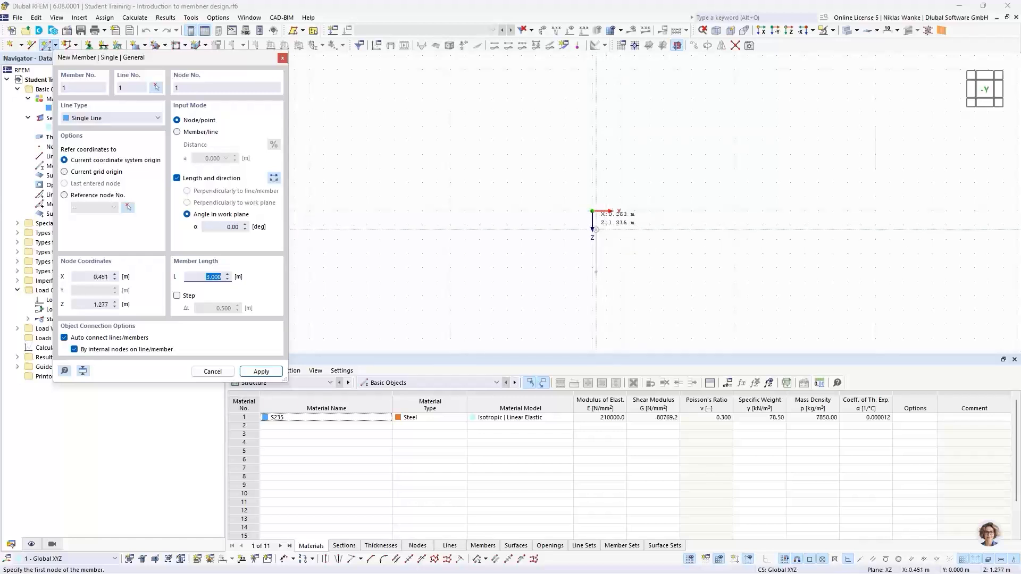
click(242, 229)
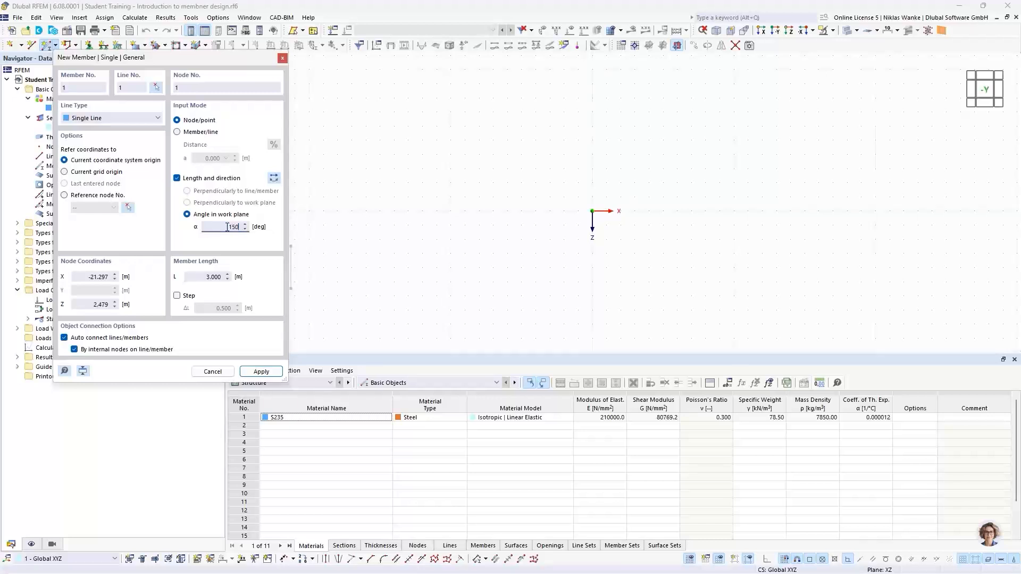
text(150)
key(Tab)
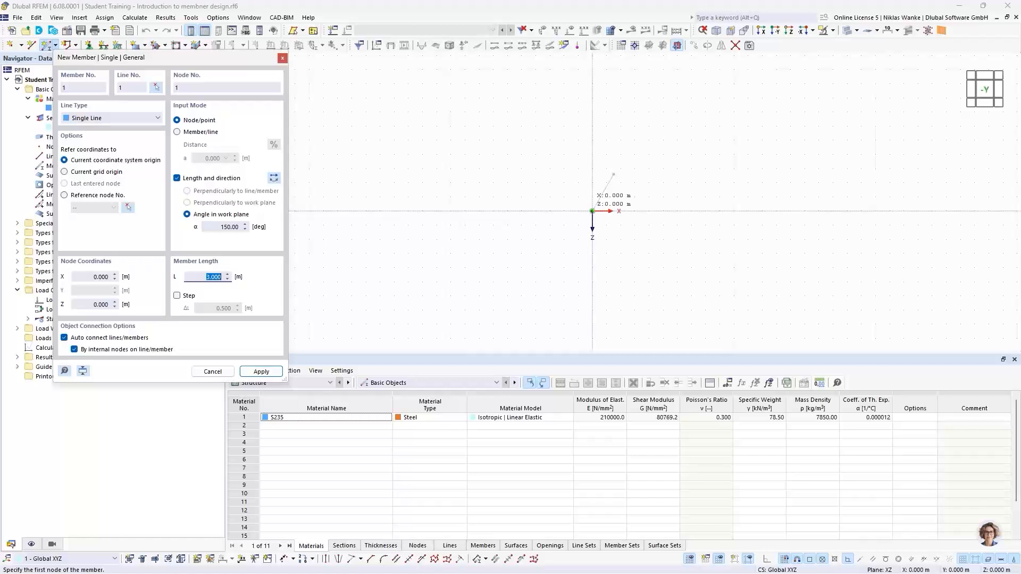
Place the inclined member with its first node at the origin (X 0, Z 0) and end member input.
click(591, 212)
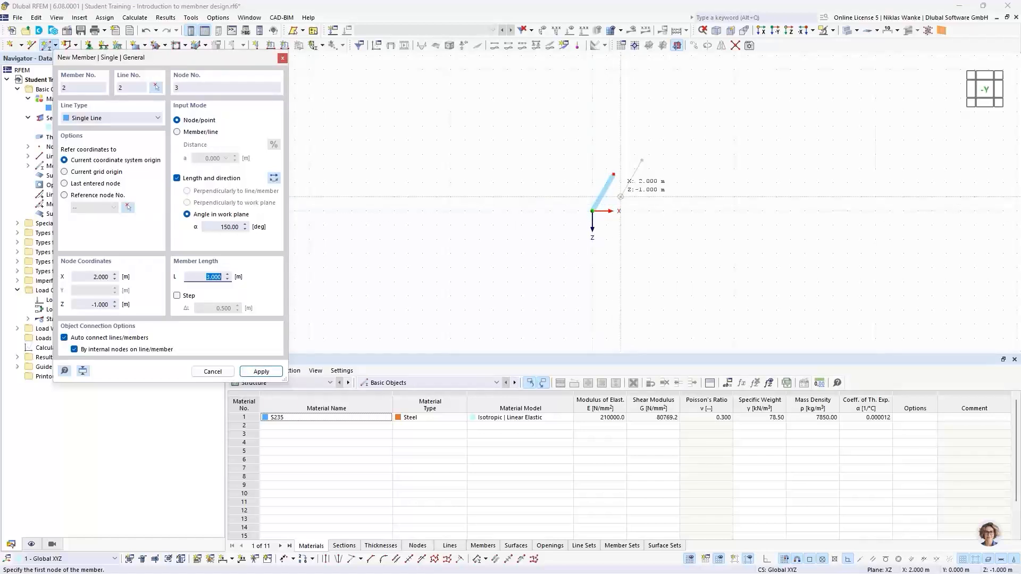
key(Escape)
scroll(619, 197, up, 5)
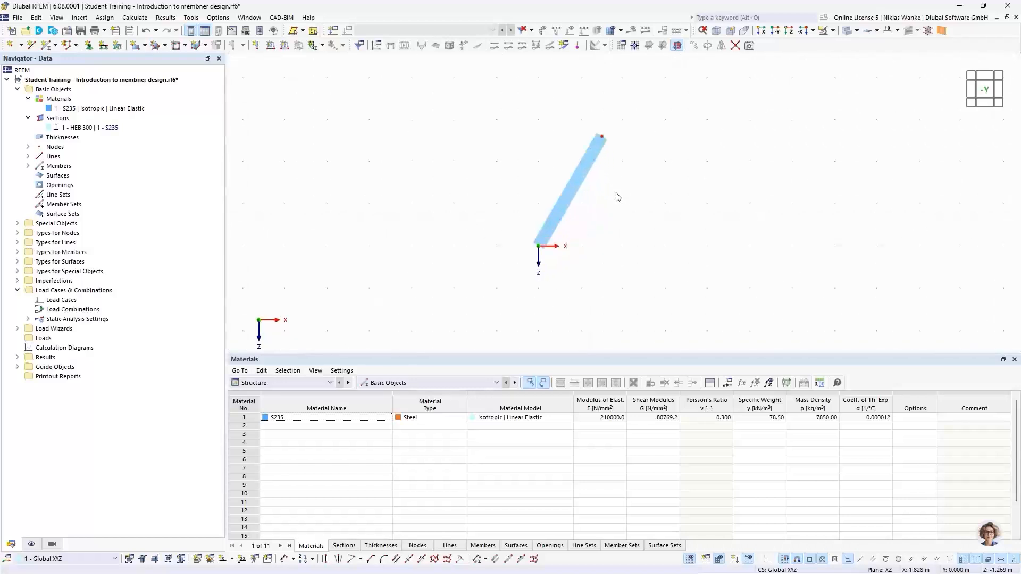
middle_drag(613, 190, 543, 191)
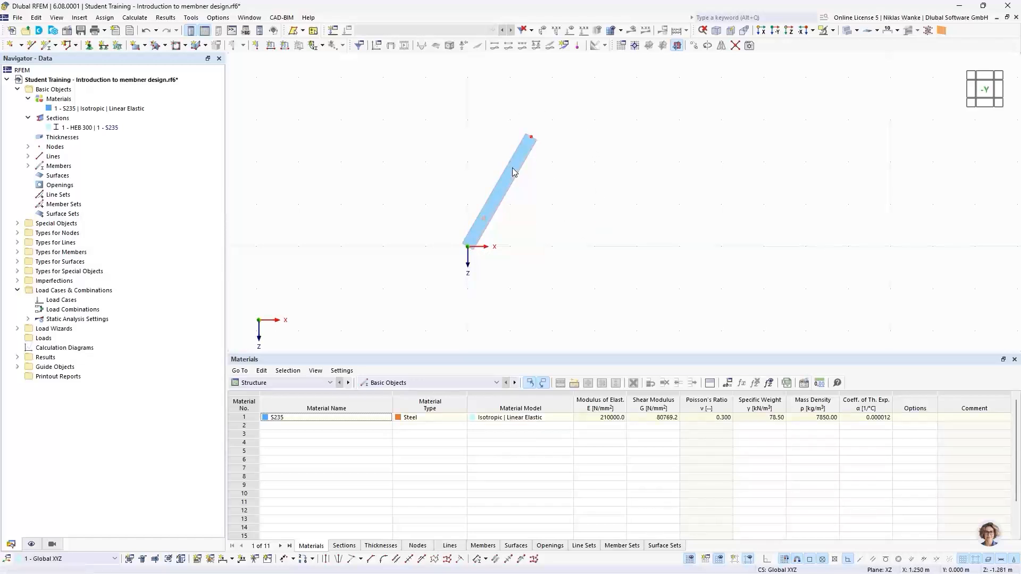
Create a copy of the inclined member rotated 60° about the Y axis through its upper end node.
click(707, 47)
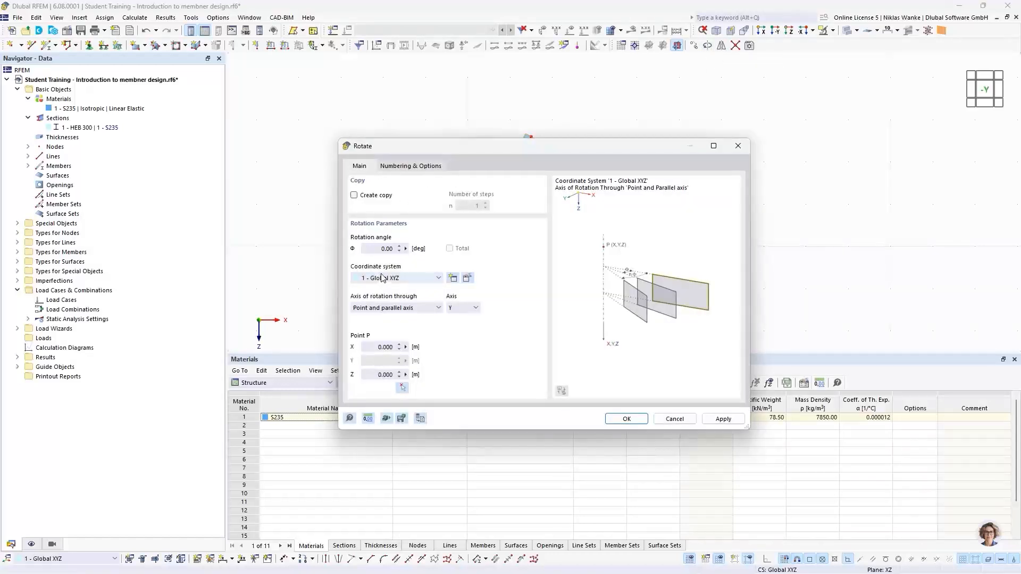
double_click(376, 250)
click(355, 196)
drag(529, 149, 543, 301)
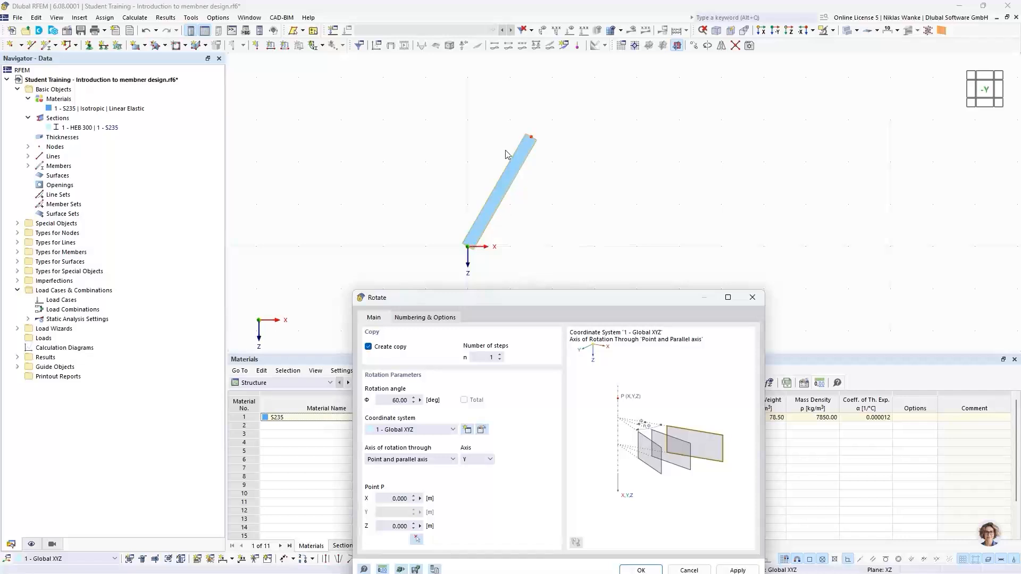
drag(534, 301, 551, 155)
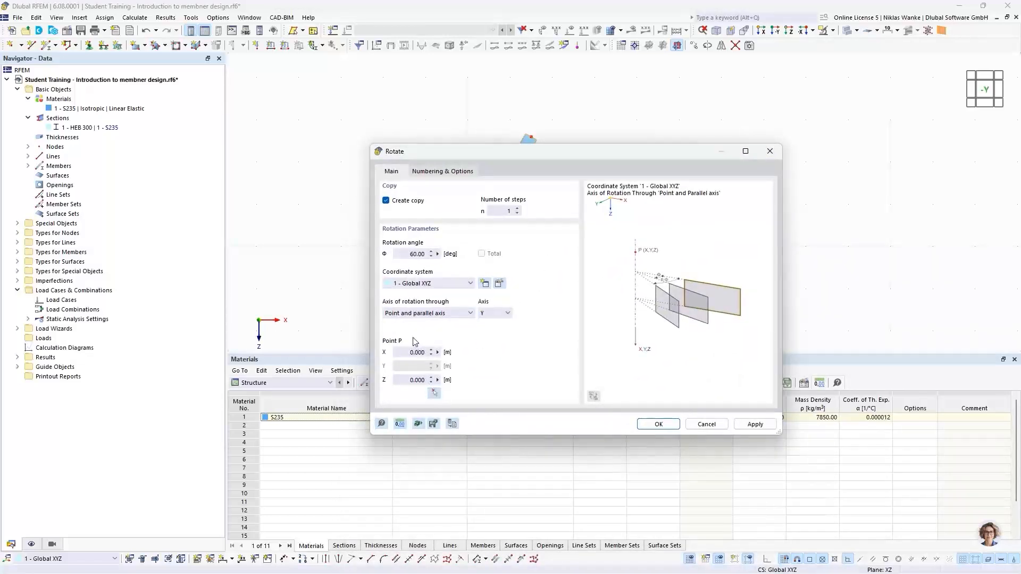
click(435, 394)
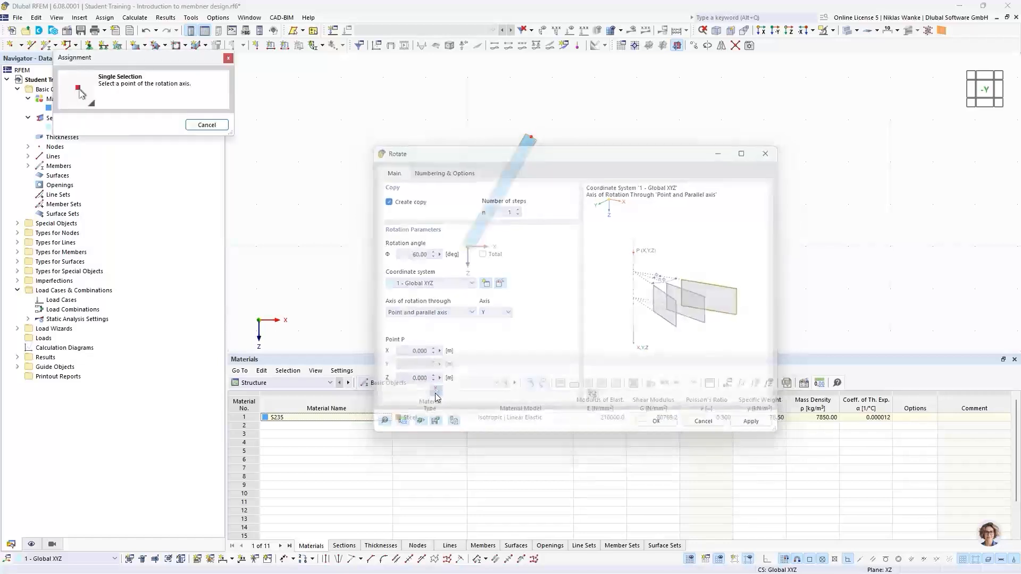
click(531, 137)
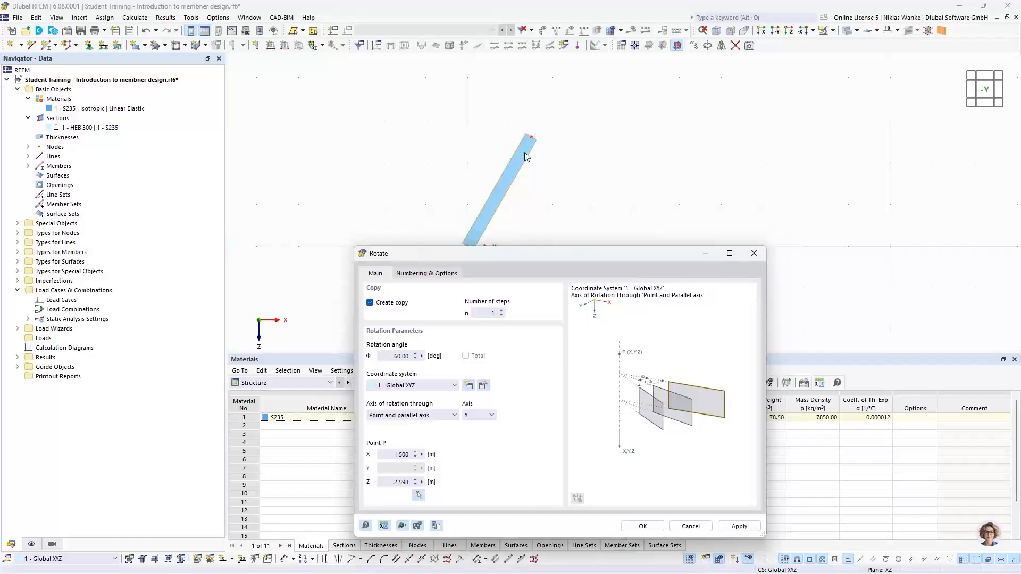
drag(569, 254, 560, 149)
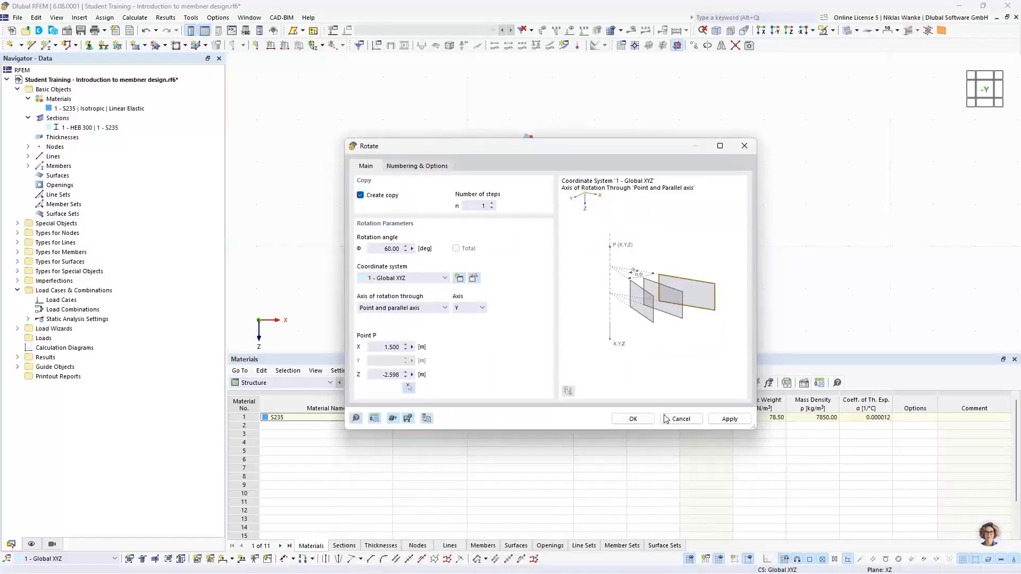
click(633, 419)
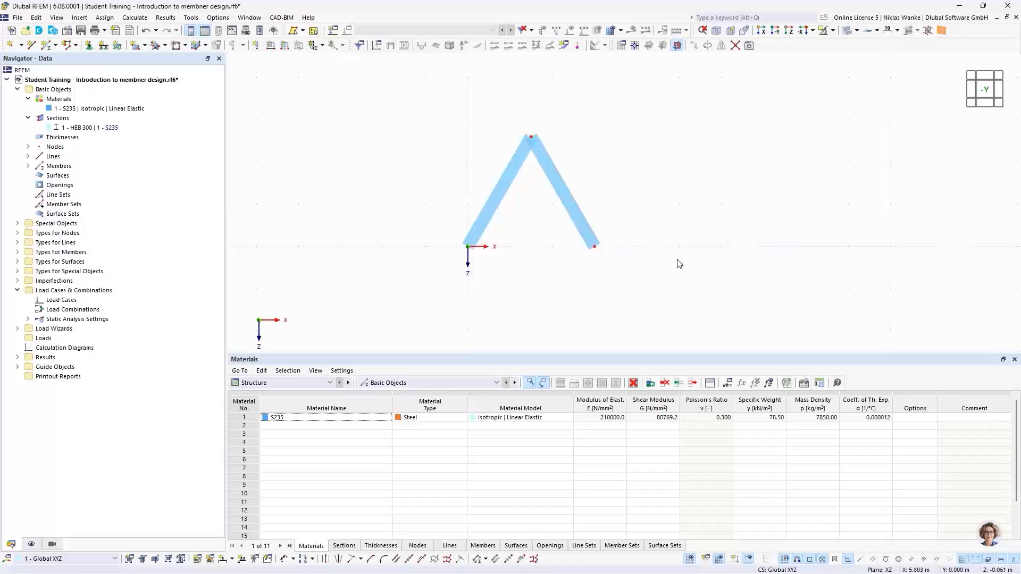
Select both inclined members and set up a Move/Copy operation that creates copies in 2 steps.
middle_drag(676, 230, 615, 252)
scroll(634, 251, down, 1)
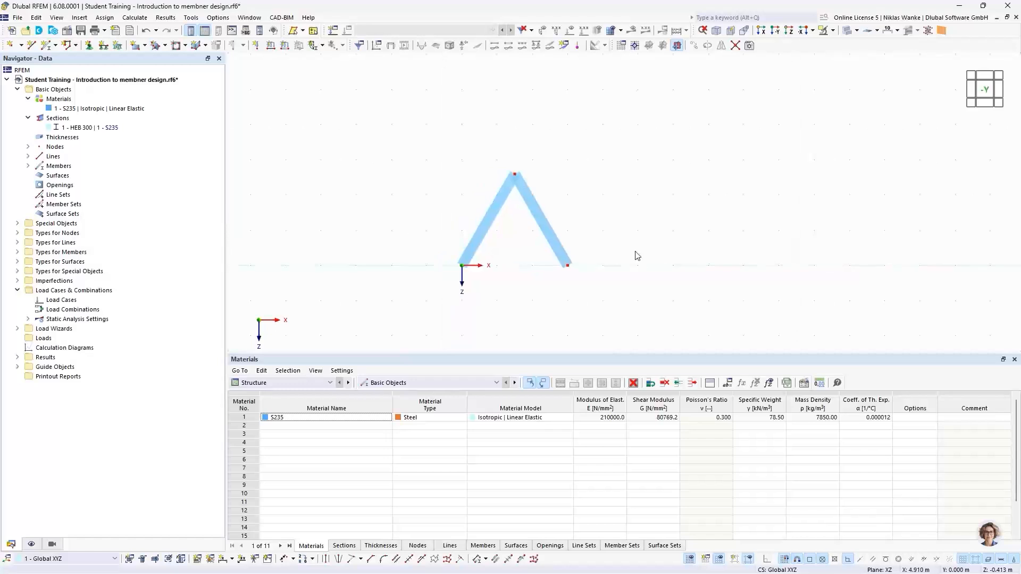
drag(607, 300, 438, 131)
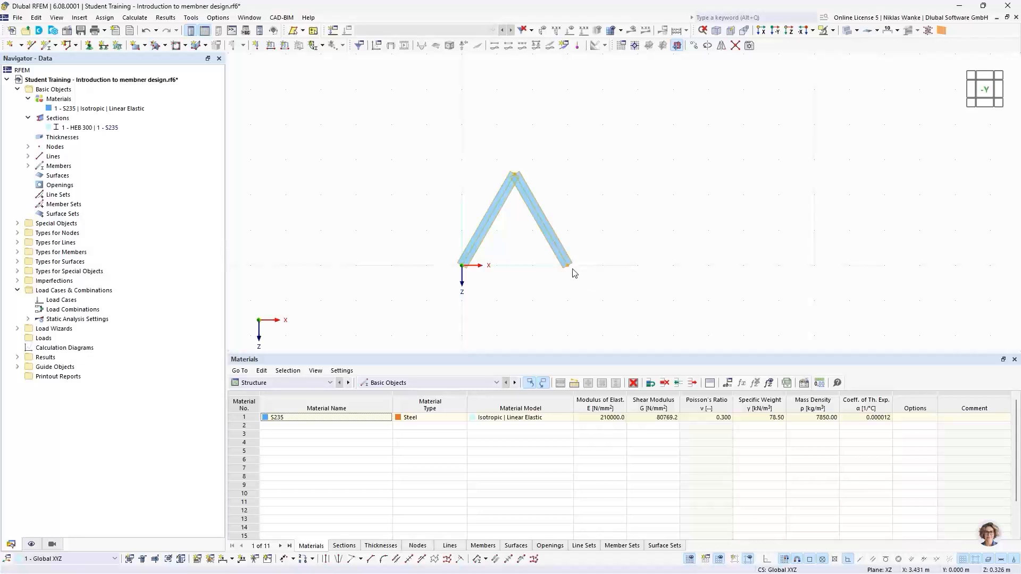
click(694, 46)
drag(479, 151, 482, 289)
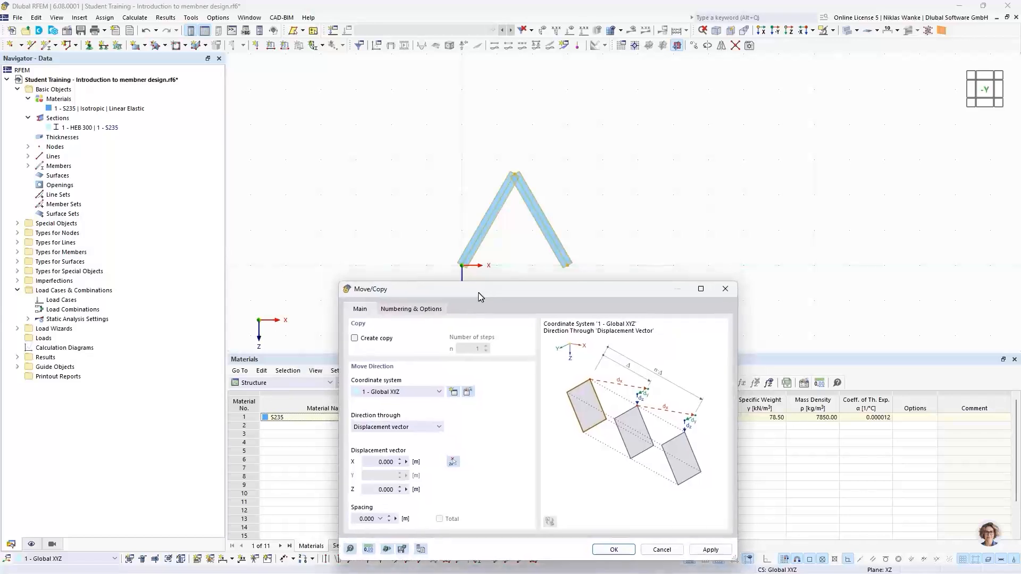
click(350, 338)
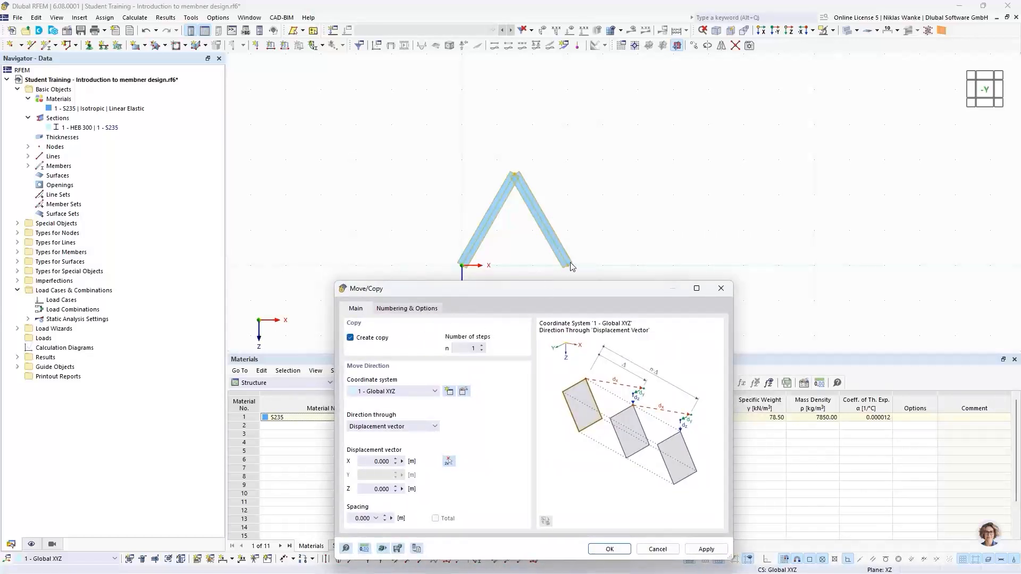
click(482, 346)
drag(608, 293, 641, 155)
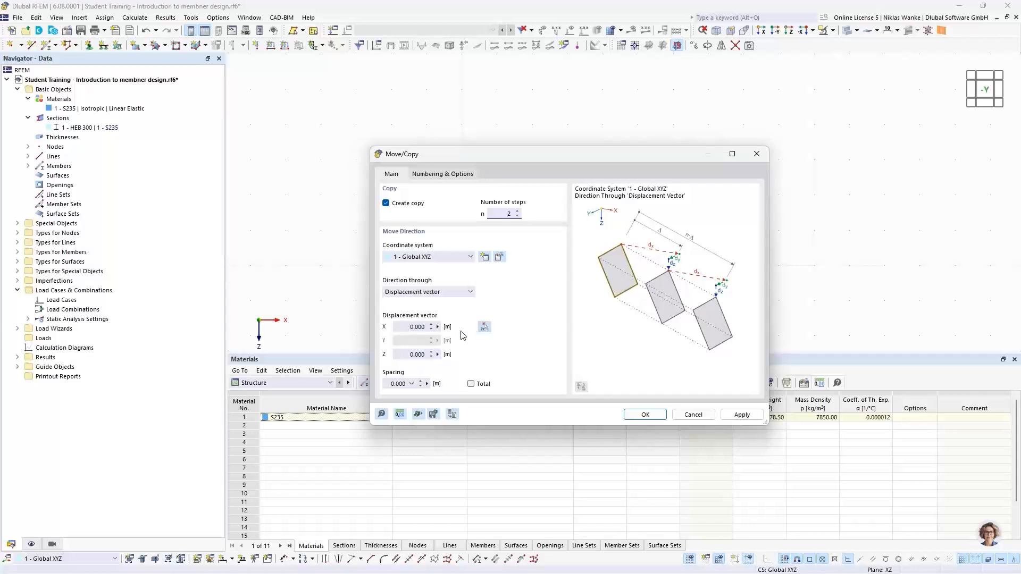
Set the displacement to 3 m in X by picking the two base nodes, create the copies and clear the selection.
drag(402, 326, 432, 326)
drag(457, 155, 582, 296)
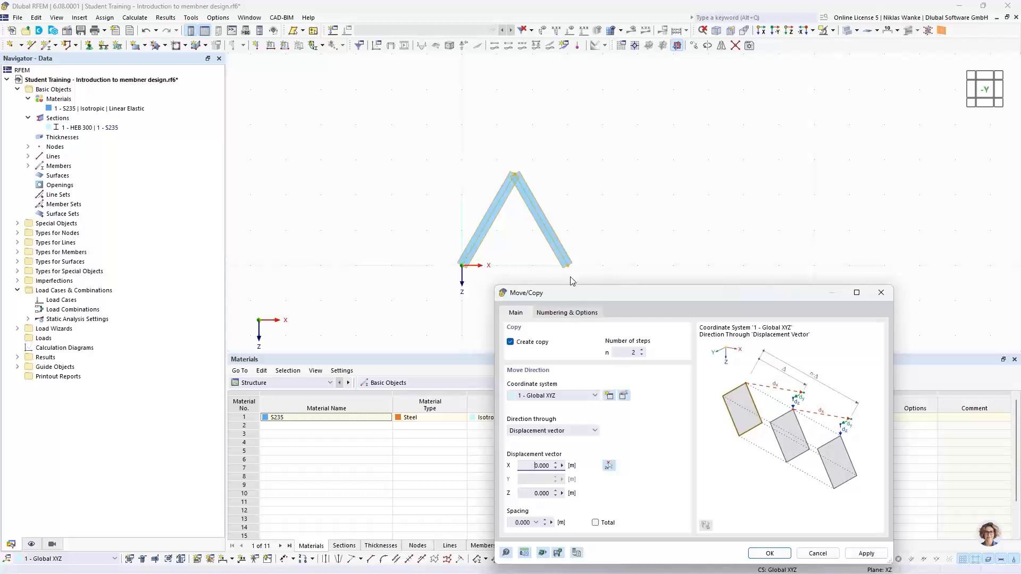
drag(677, 296, 667, 216)
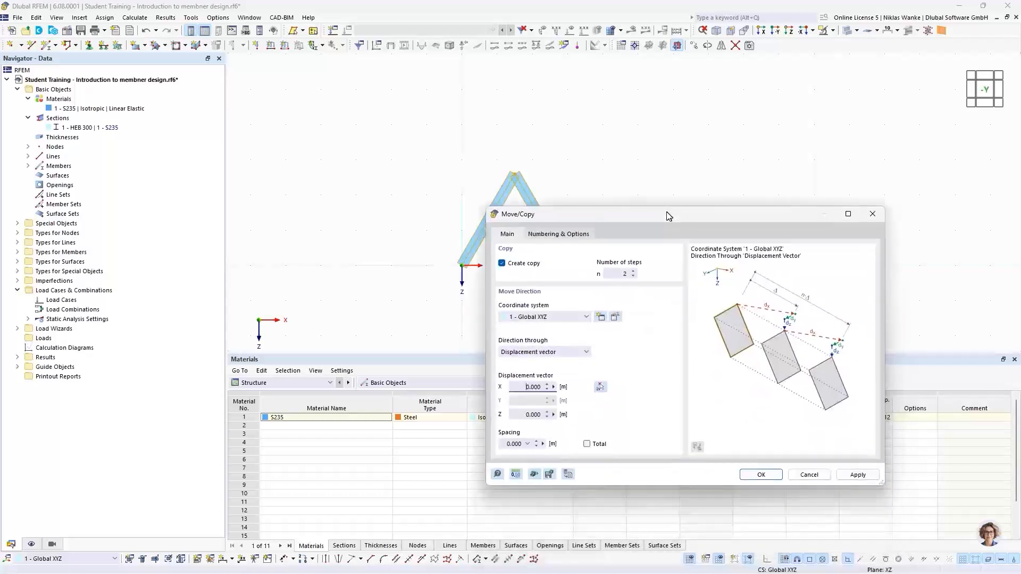
click(599, 387)
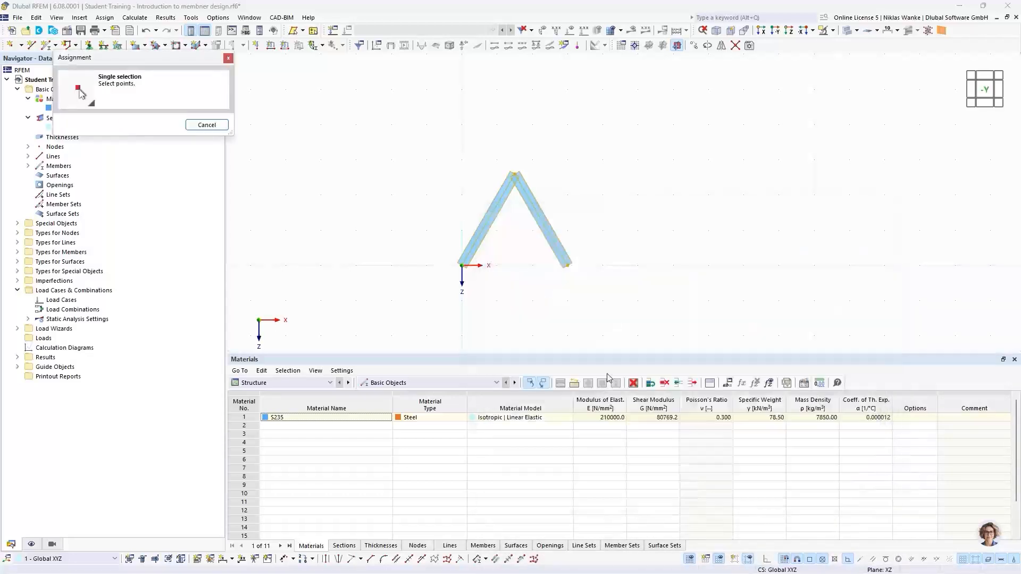
click(461, 265)
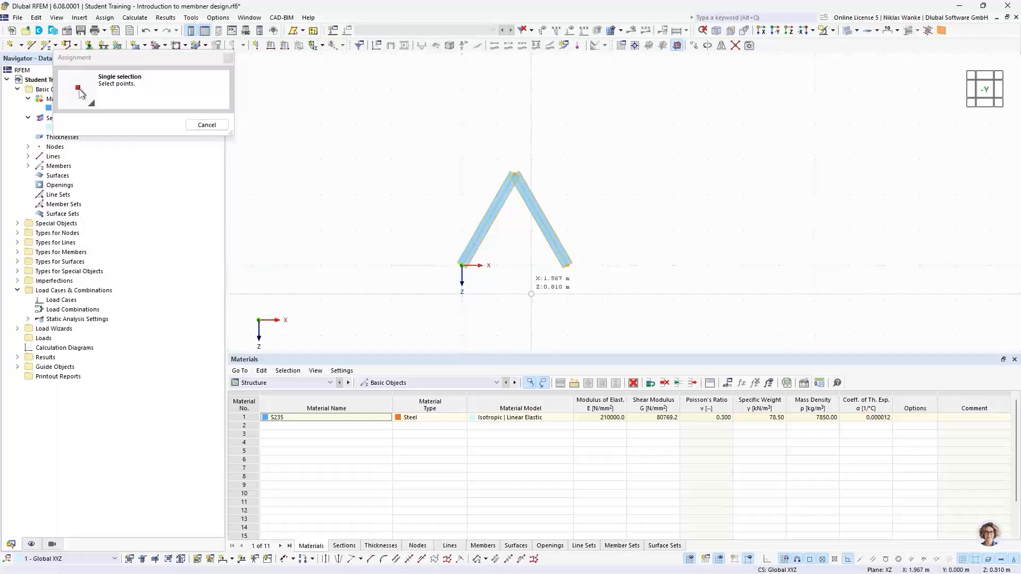
click(567, 265)
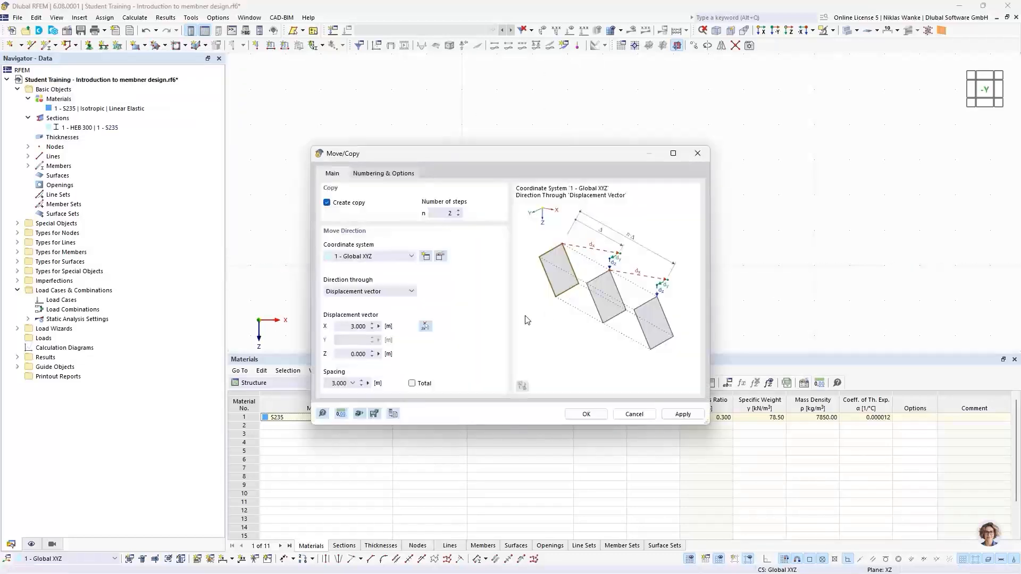
click(346, 327)
drag(347, 327, 384, 326)
click(584, 415)
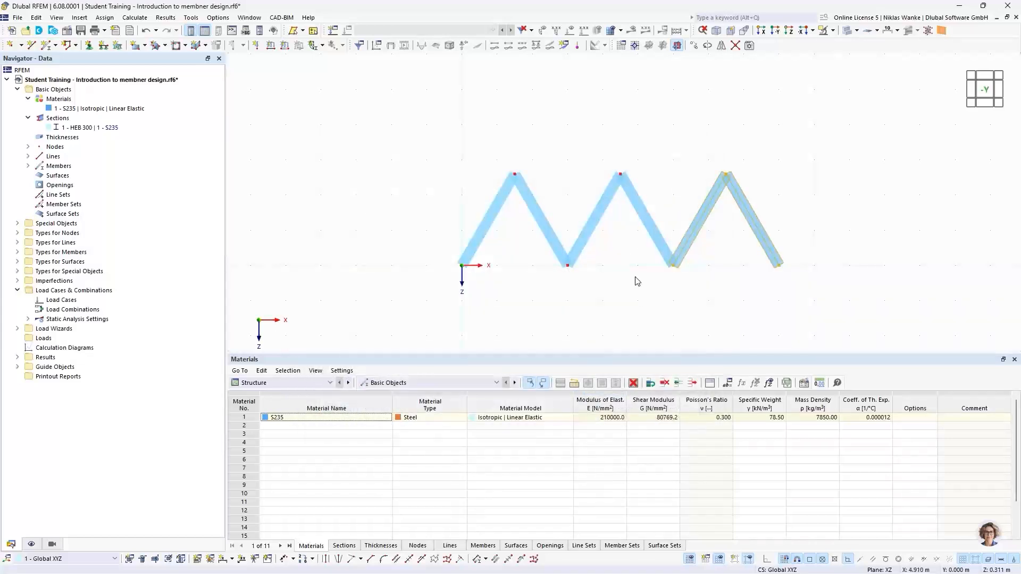
click(636, 277)
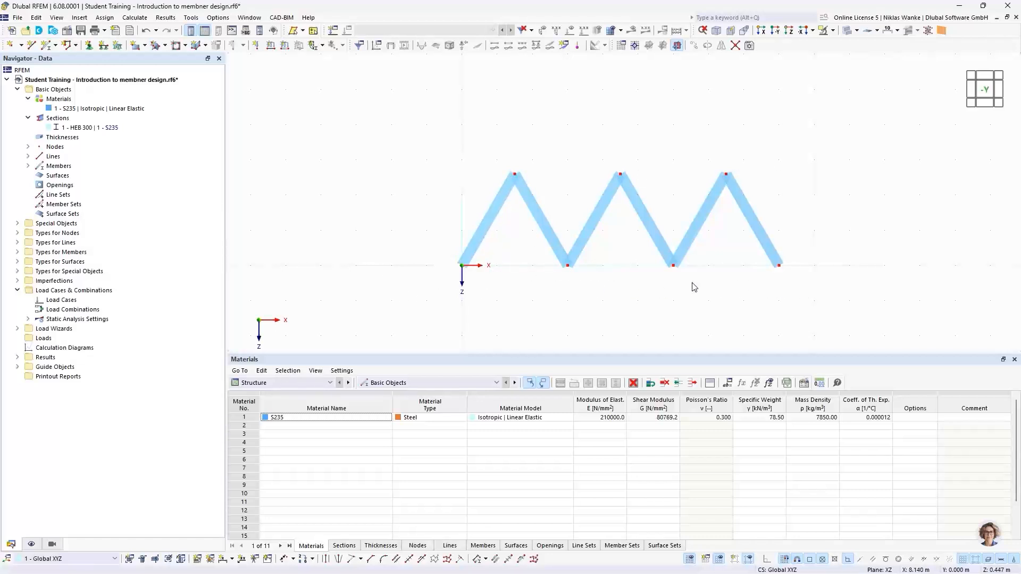
Set up a new single Truss (only N) member with section 1 - HEB 300 in S235.
click(56, 46)
click(68, 59)
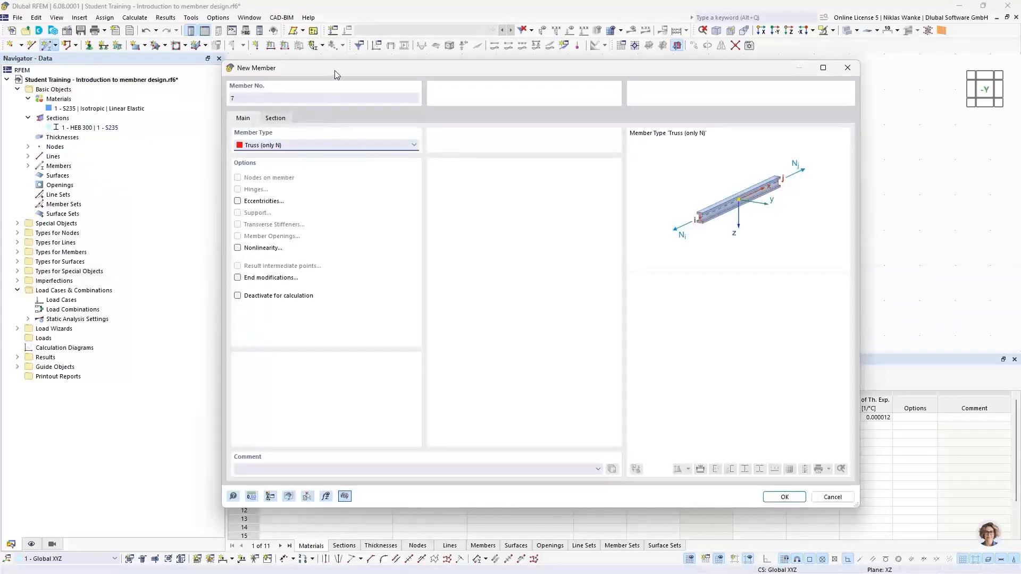
drag(335, 70, 349, 83)
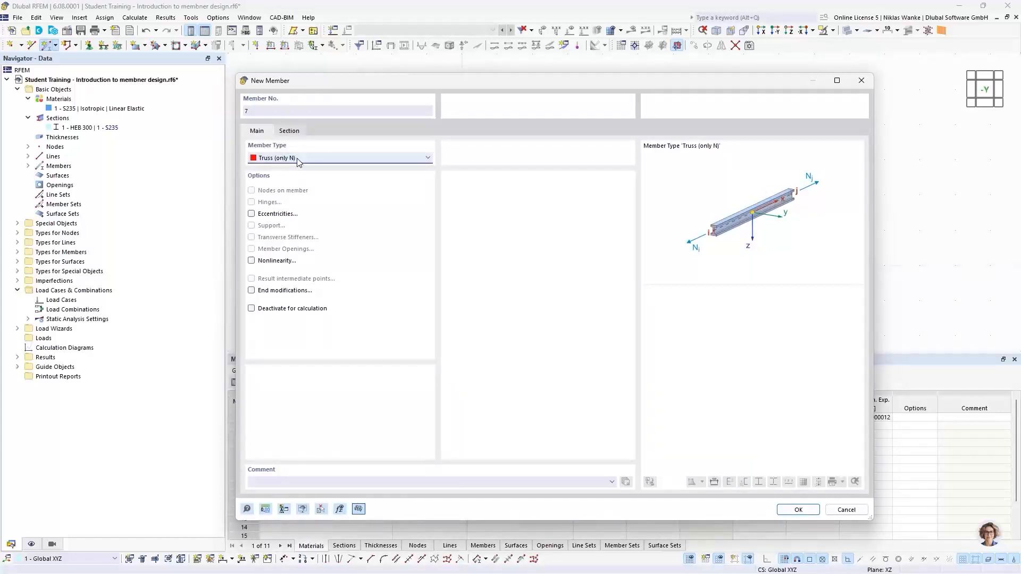
click(290, 130)
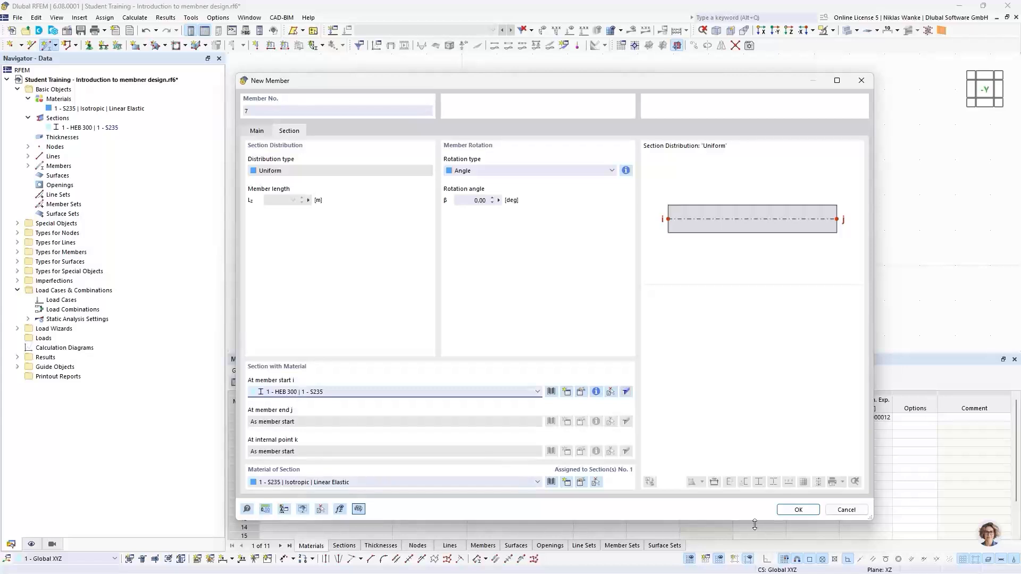
click(798, 510)
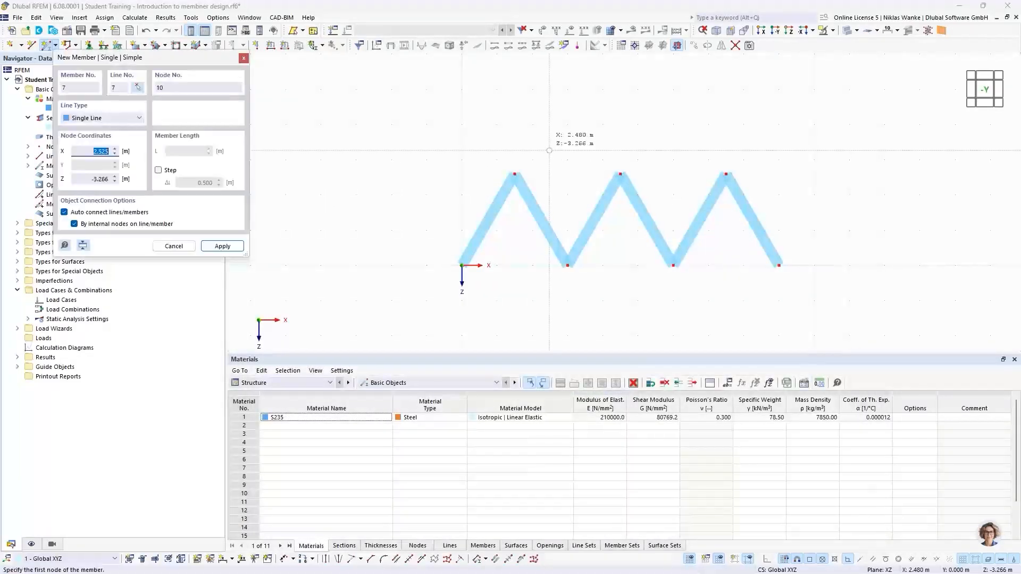
Draw the top chord between the two outer upper nodes and the bottom chord from the origin to the last base node.
click(515, 174)
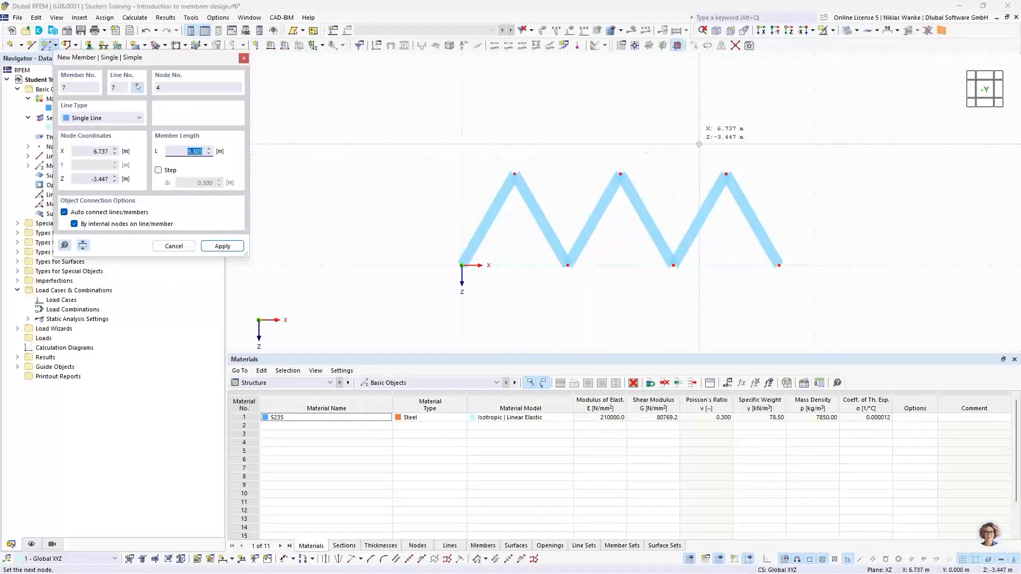
click(726, 174)
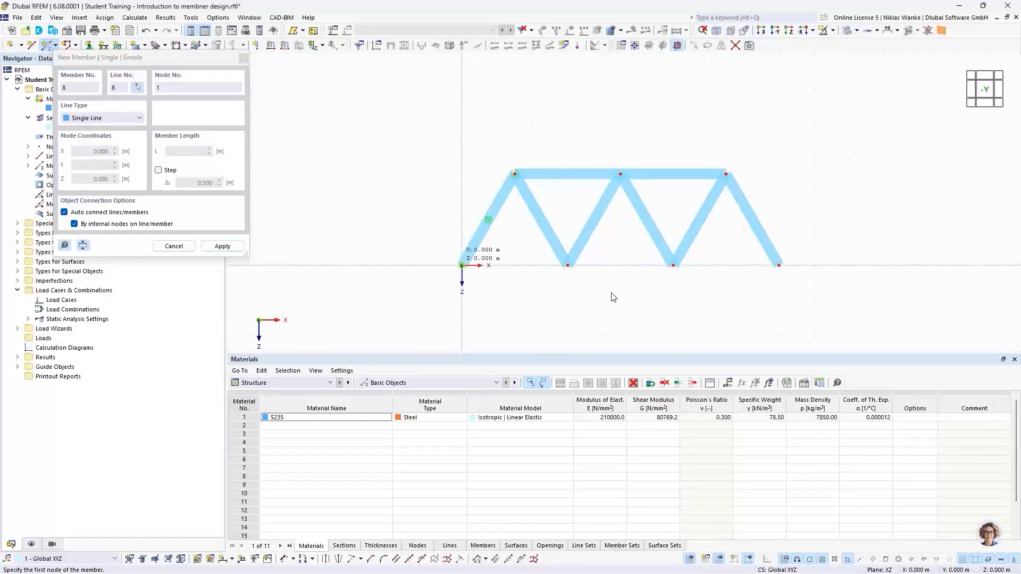
click(462, 265)
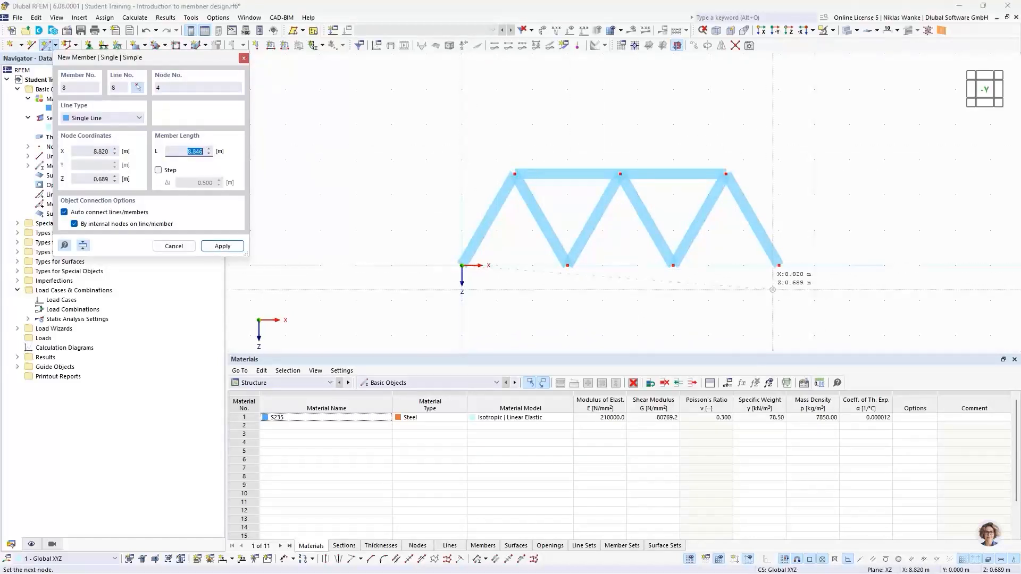
click(784, 246)
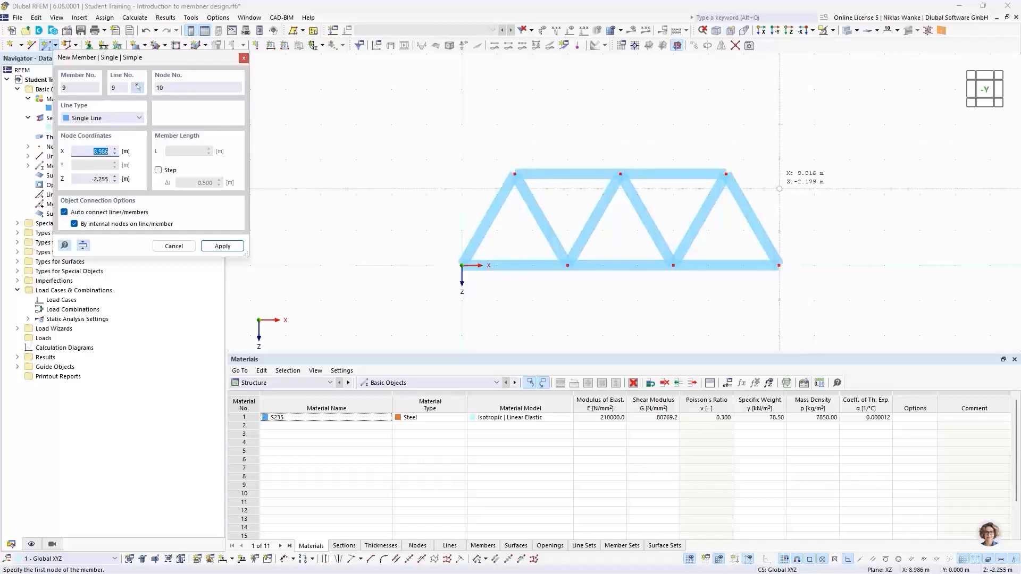
key(Escape)
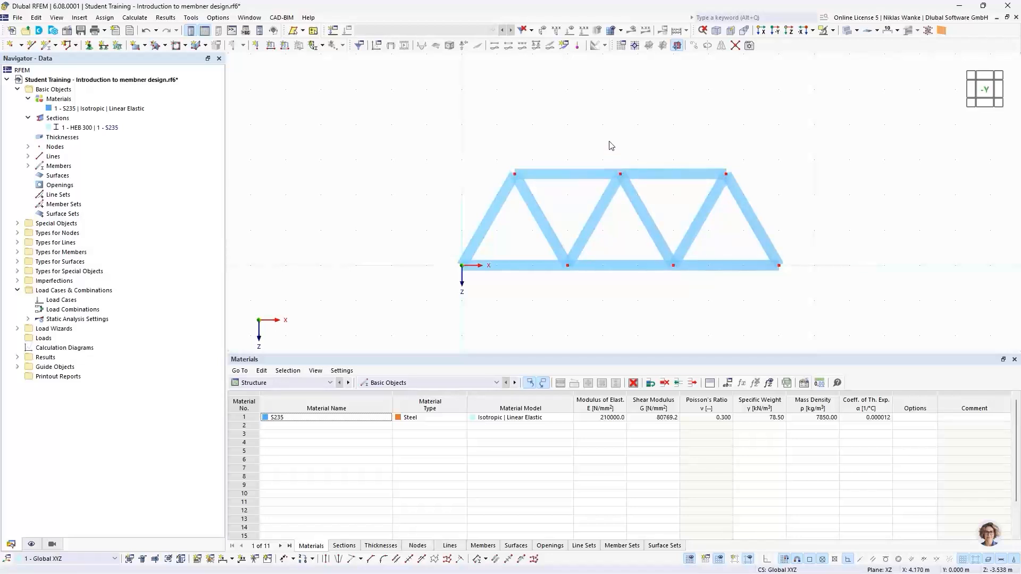
click(736, 47)
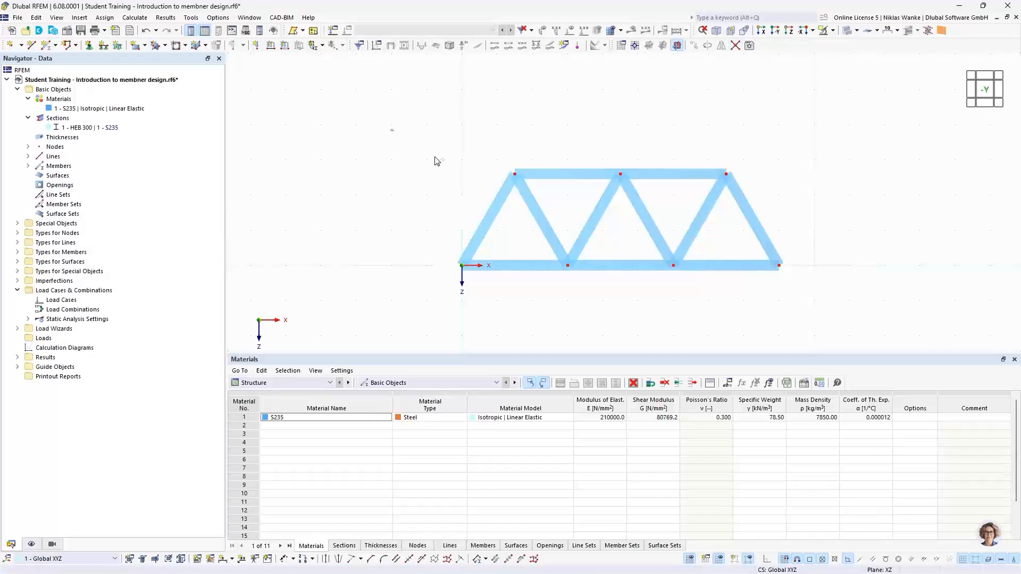
drag(435, 161, 862, 301)
Add a linear dimension in the Second plane to the first inclined member at the origin, offset about 0.95 m outside the truss.
middle_drag(441, 221, 413, 207)
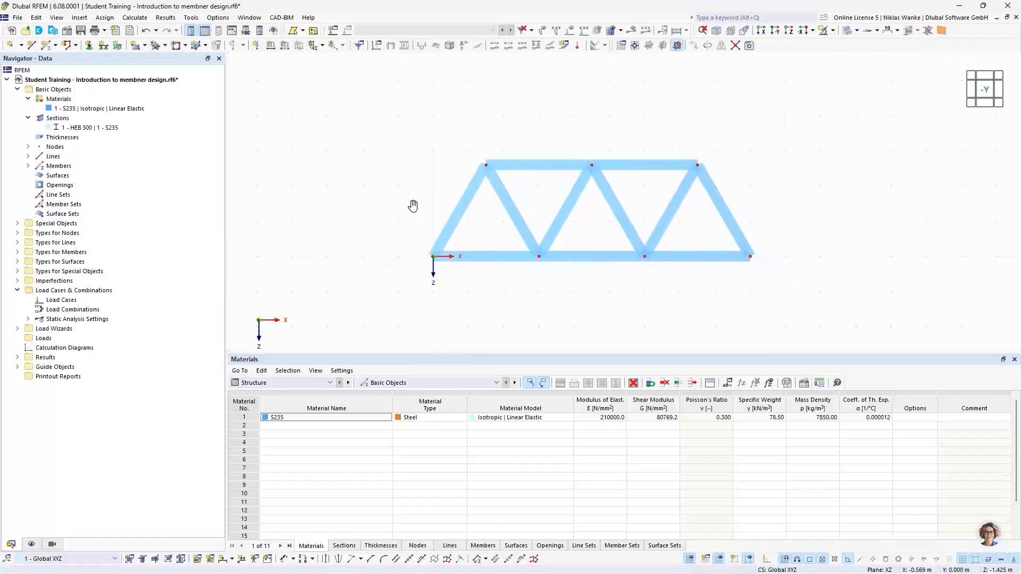
click(232, 559)
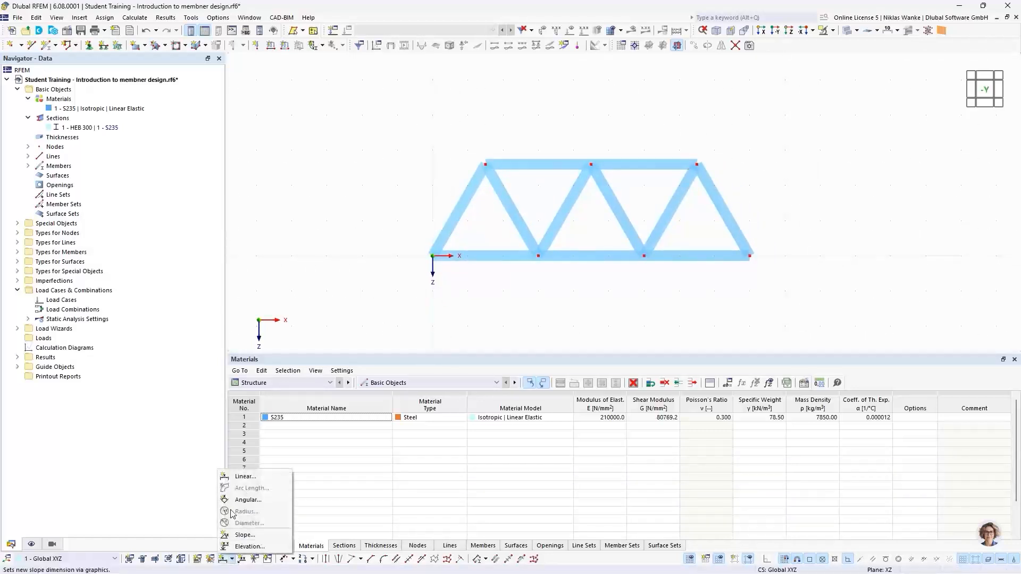
click(243, 478)
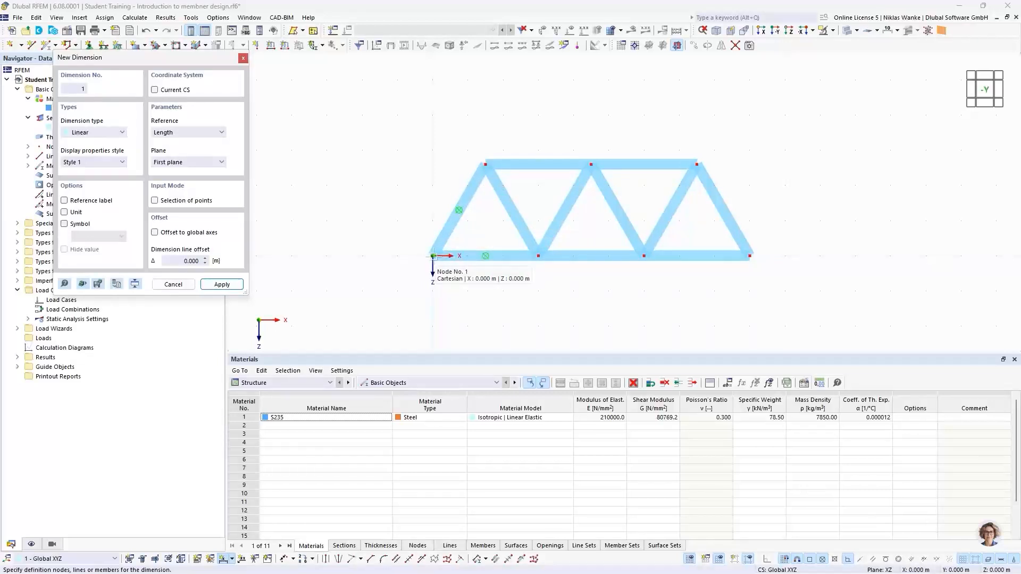
click(451, 223)
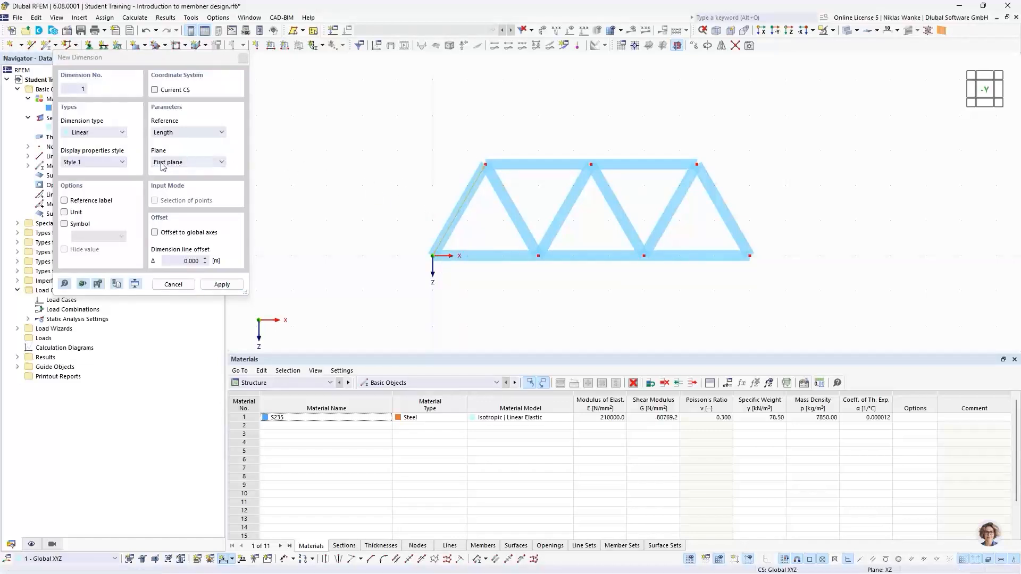
click(186, 162)
click(176, 179)
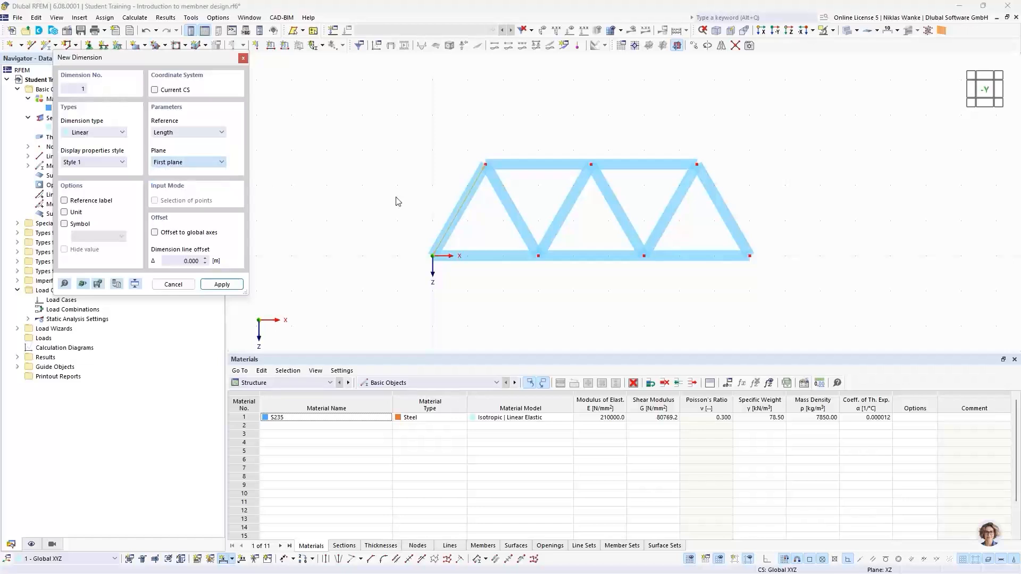
click(434, 194)
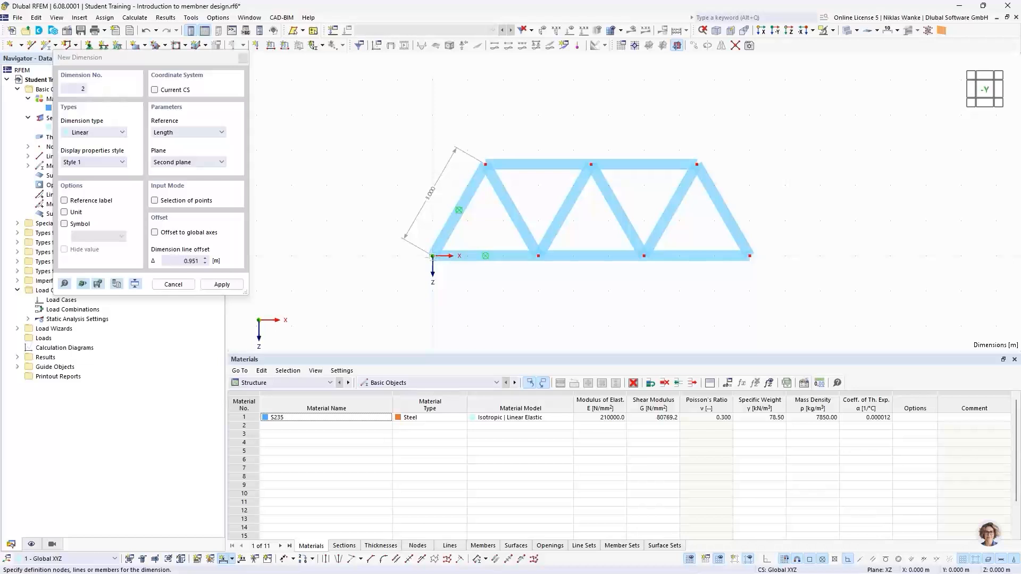
Add a linear dimension chain through the four bottom chord nodes, offset about 0.9 m below the truss.
click(433, 256)
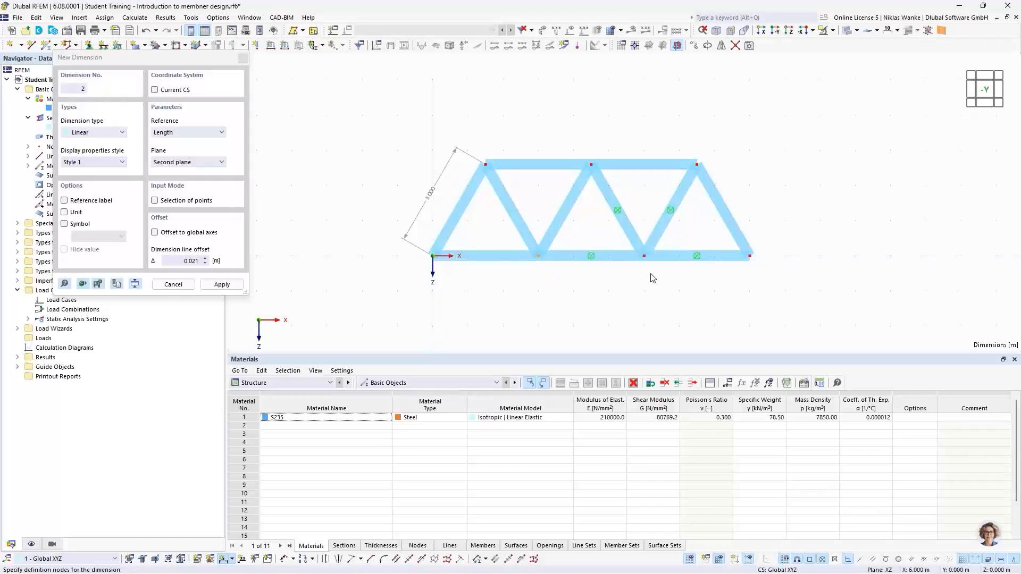
click(644, 256)
click(749, 256)
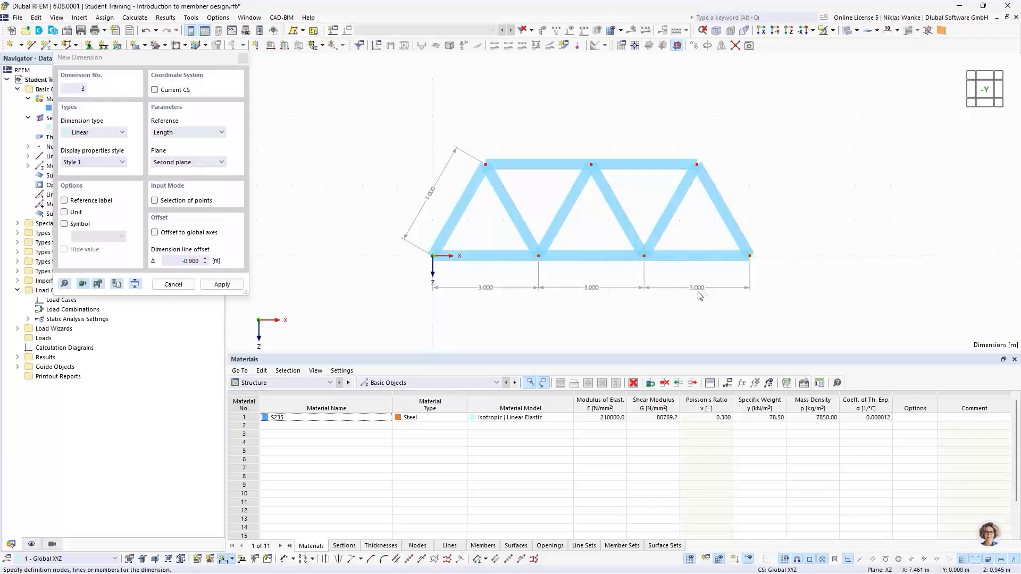
click(500, 290)
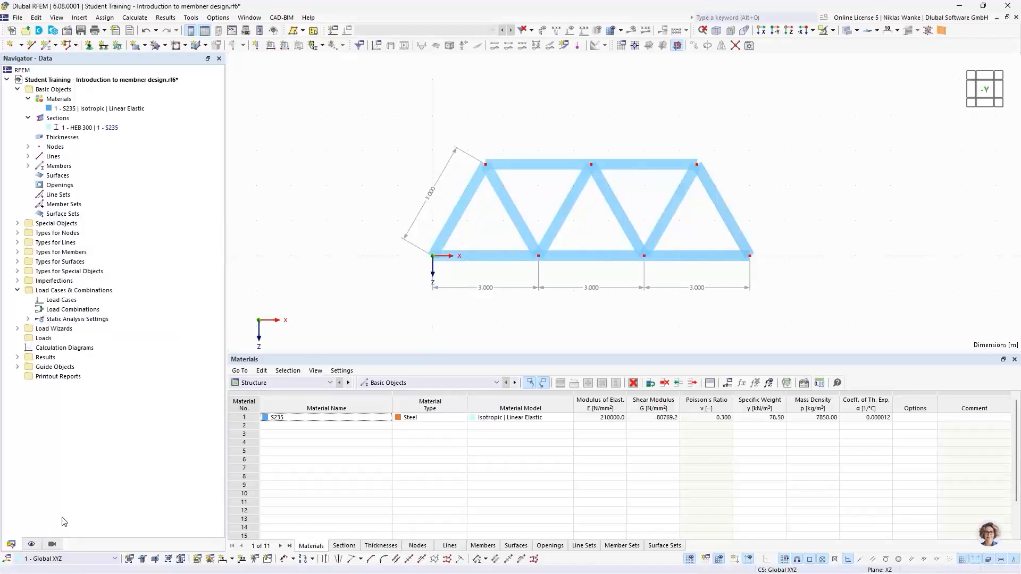
Hide the Global Coordinate System X, Y, Z (in zero point) in the model display settings.
click(33, 543)
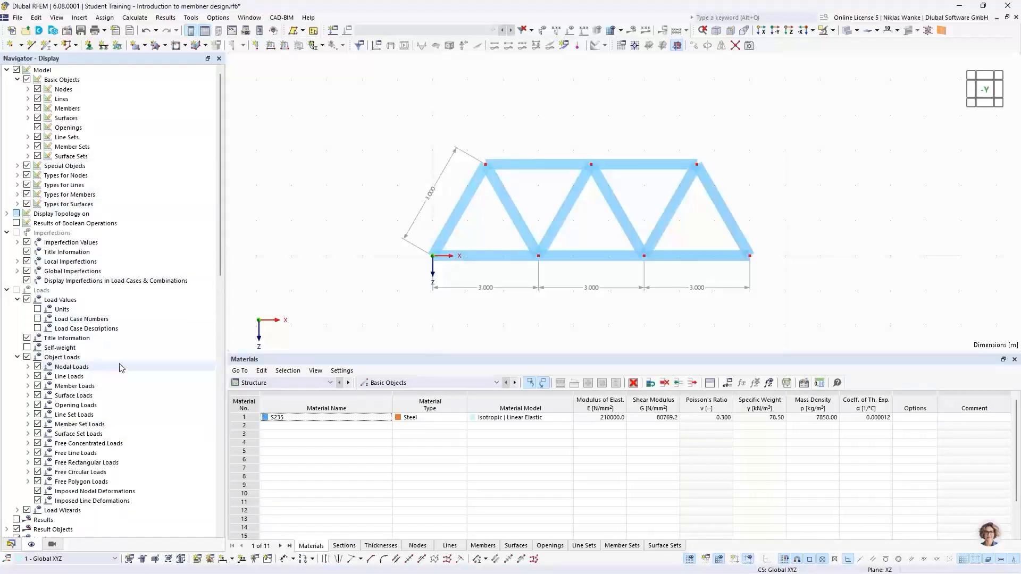
mouse_move(219, 199)
mouse_down()
mouse_move(220, 215)
mouse_move(220, 200)
mouse_up()
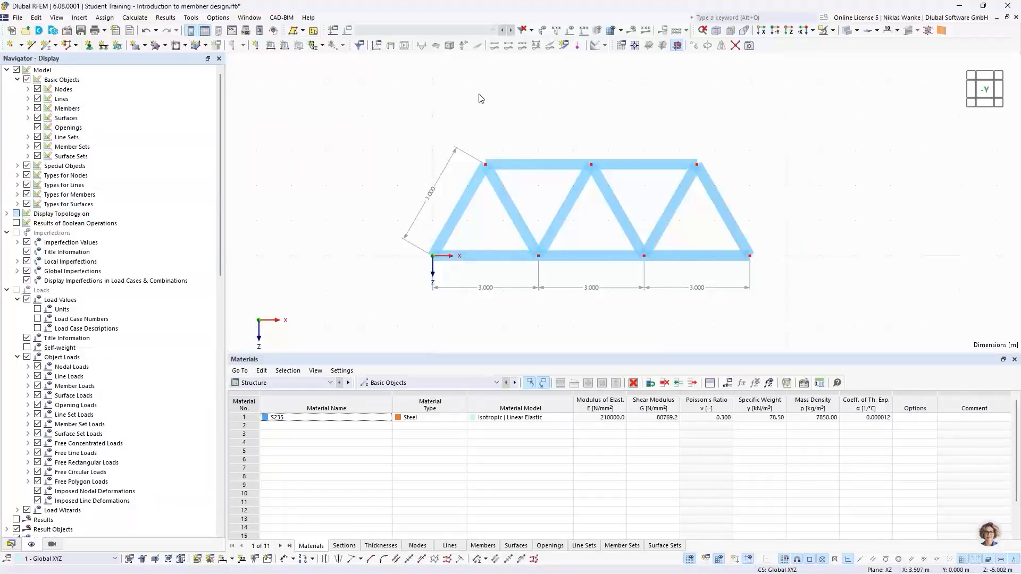
scroll(101, 340, down, 11)
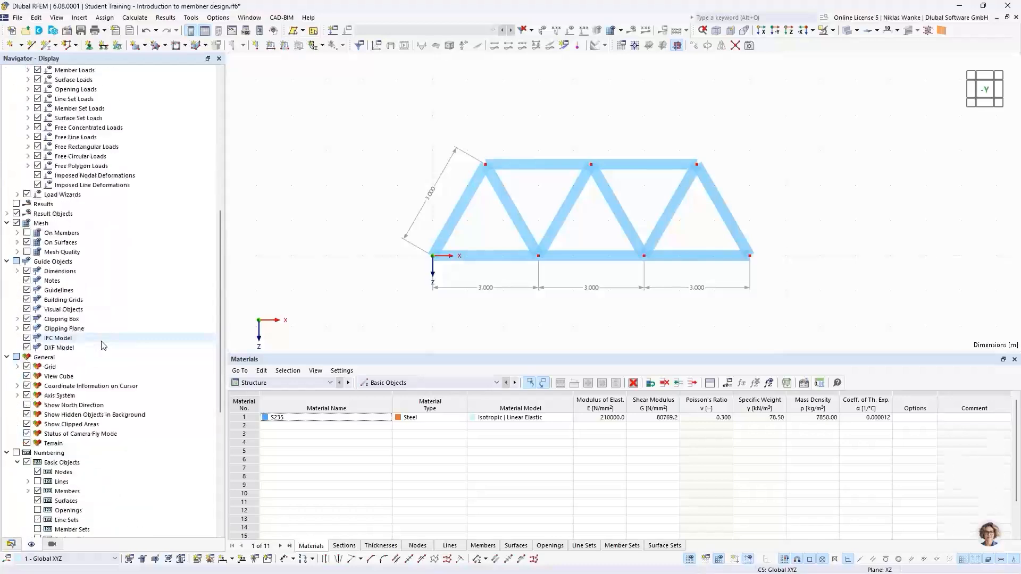
scroll(103, 345, down, 4)
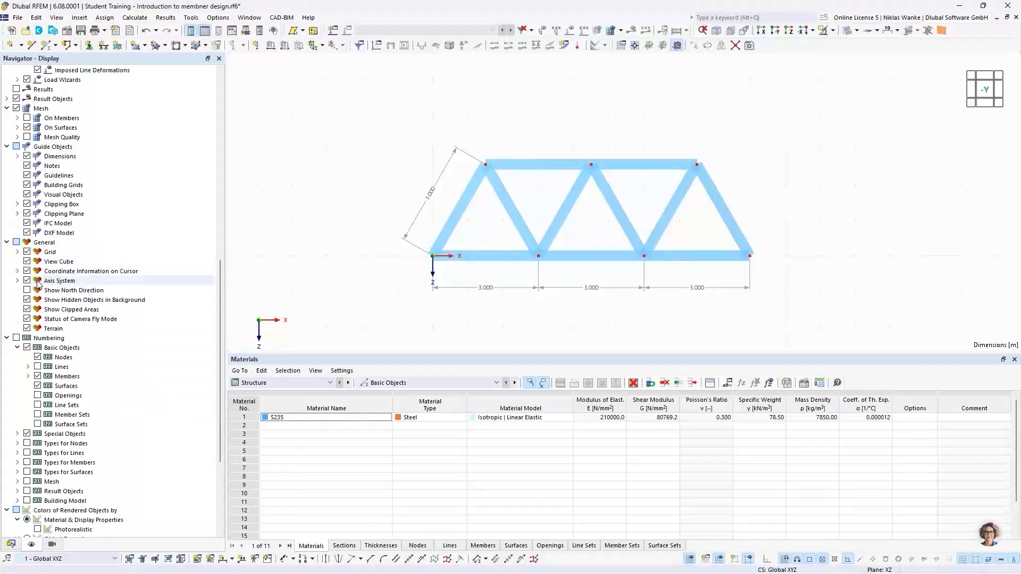
click(17, 281)
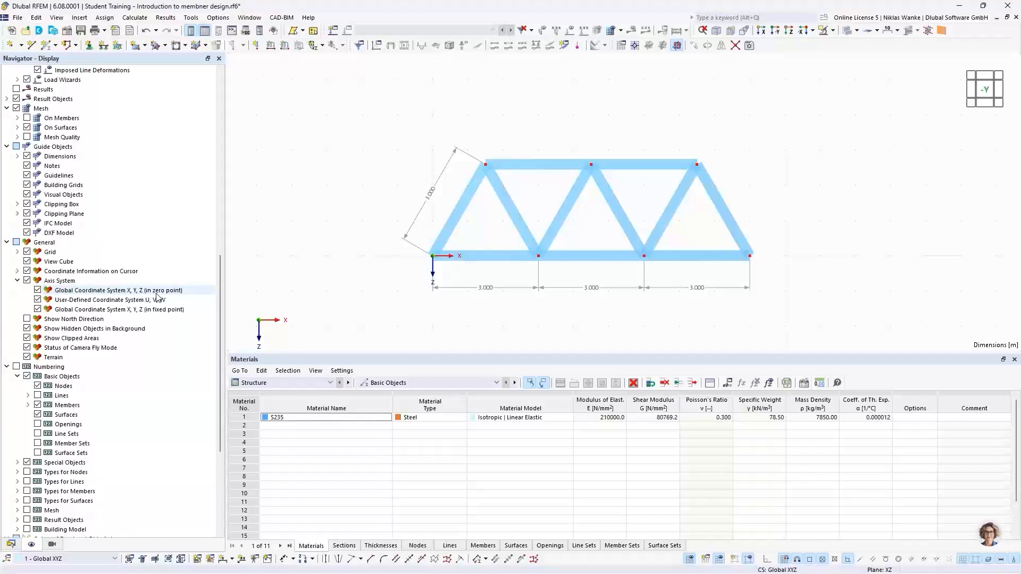
click(38, 290)
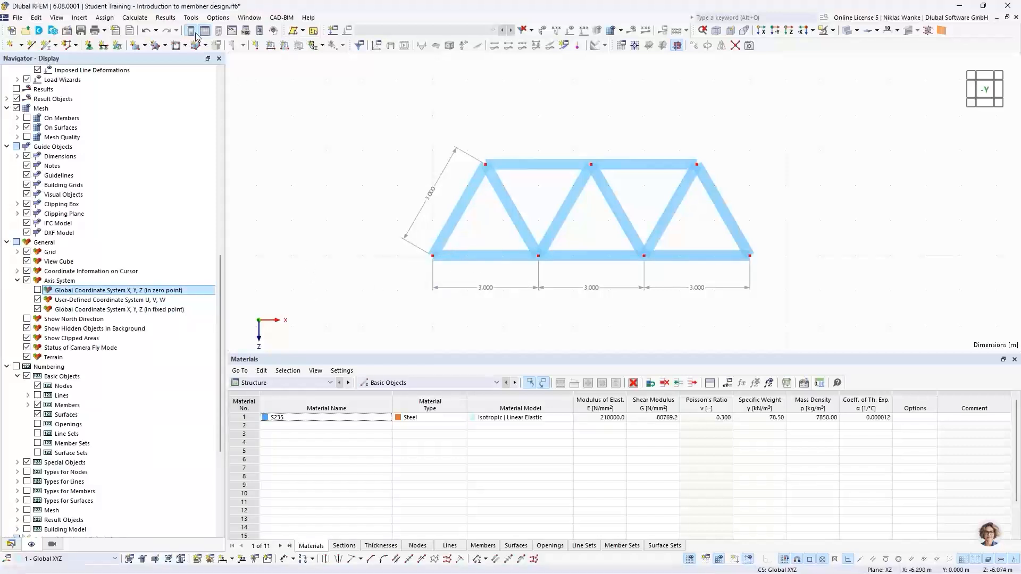
Choose the Gelenkig nodal support for assignment after reviewing its support conditions.
click(89, 46)
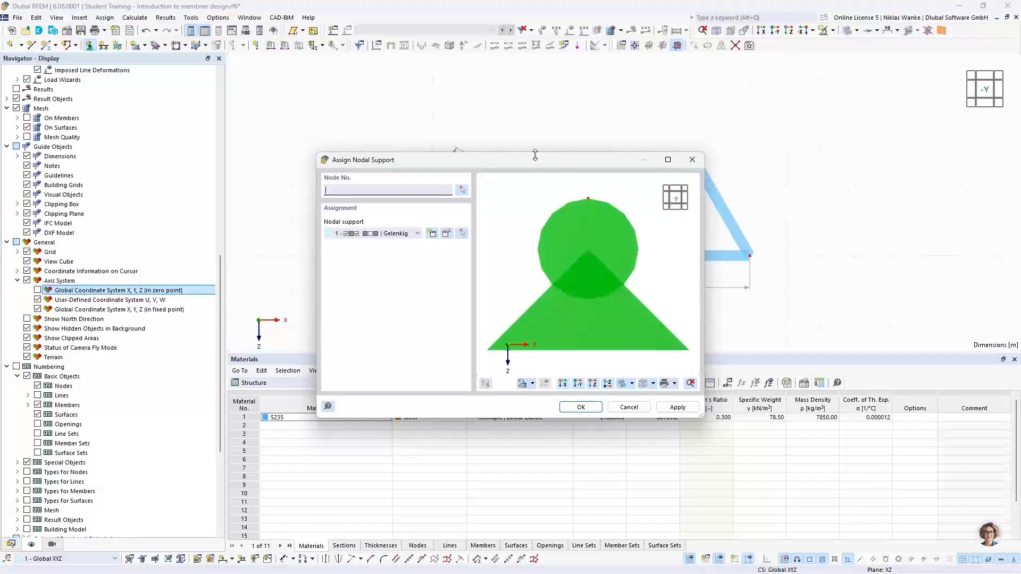
click(409, 234)
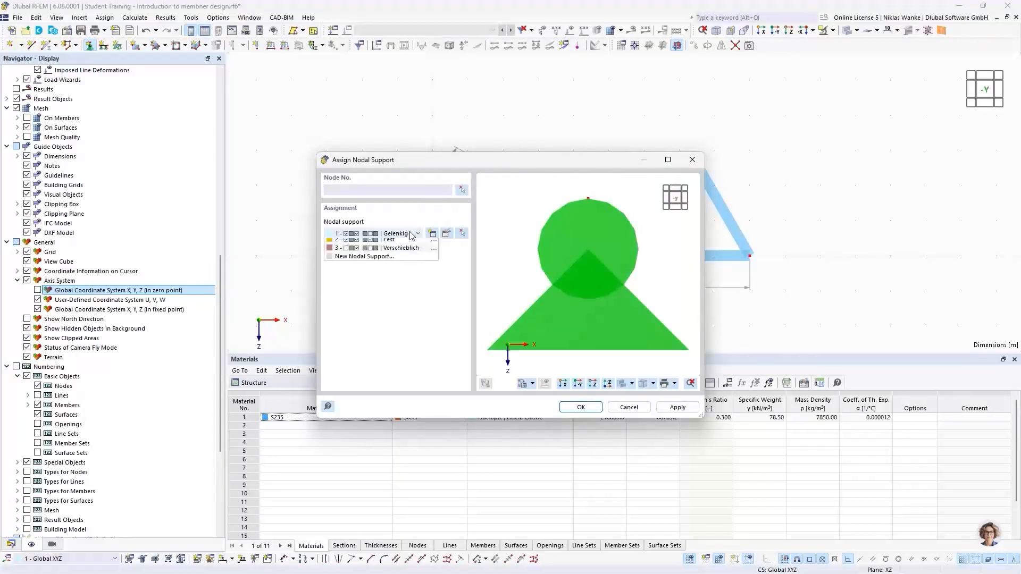
click(406, 234)
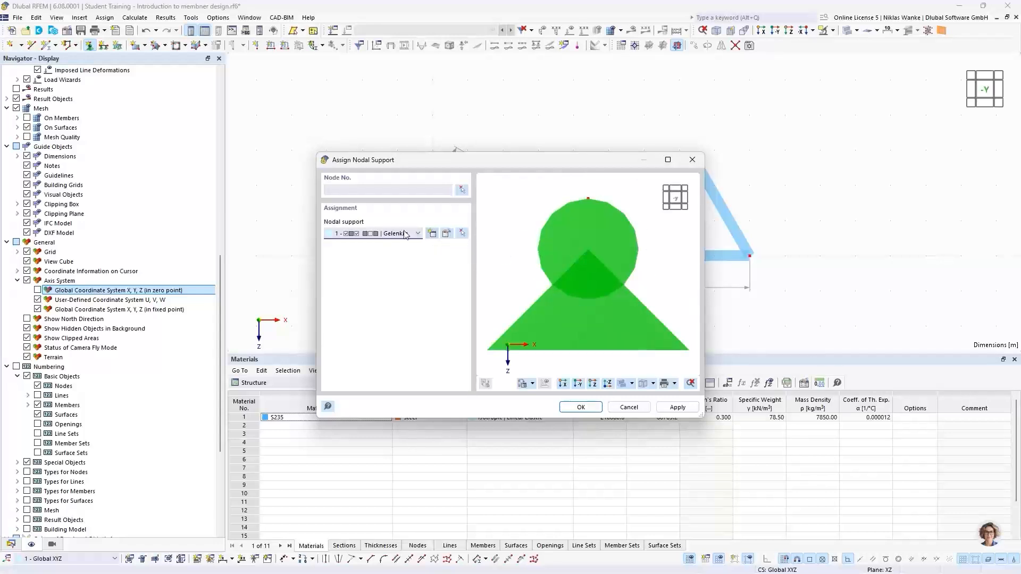
click(447, 235)
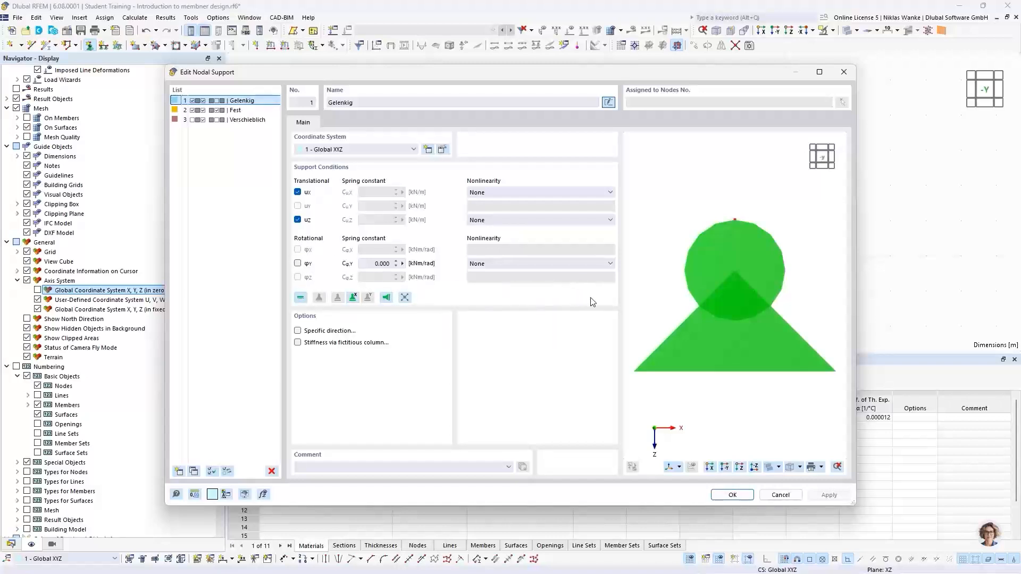
click(721, 496)
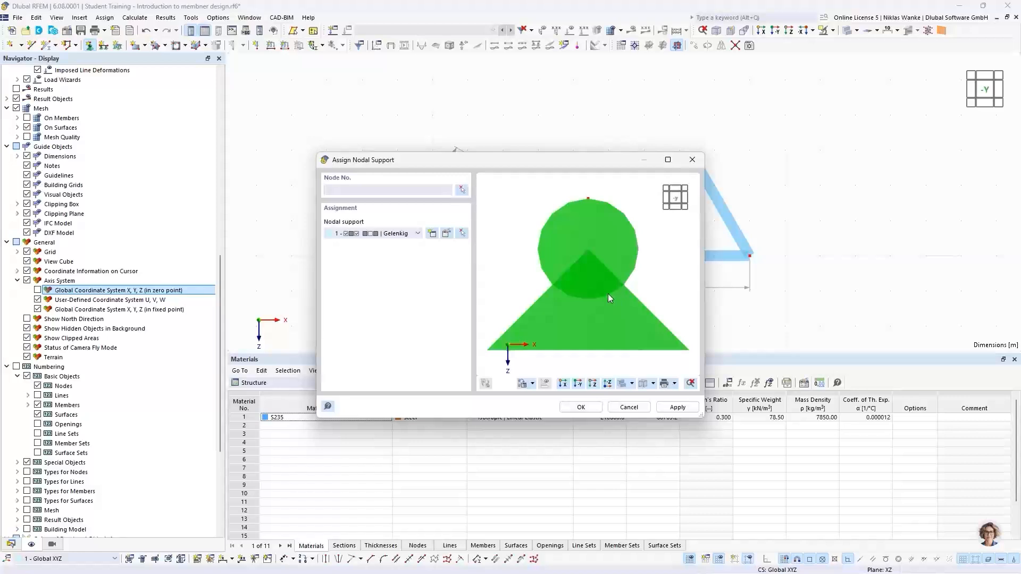
click(580, 407)
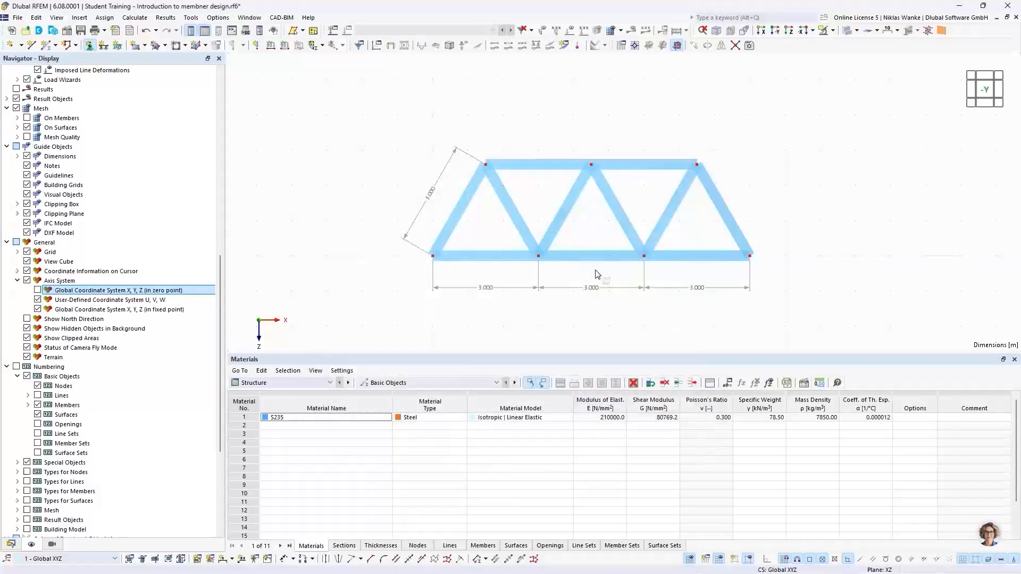
Assign the Gelenkig support to the two outer end nodes of the bottom chord.
click(432, 256)
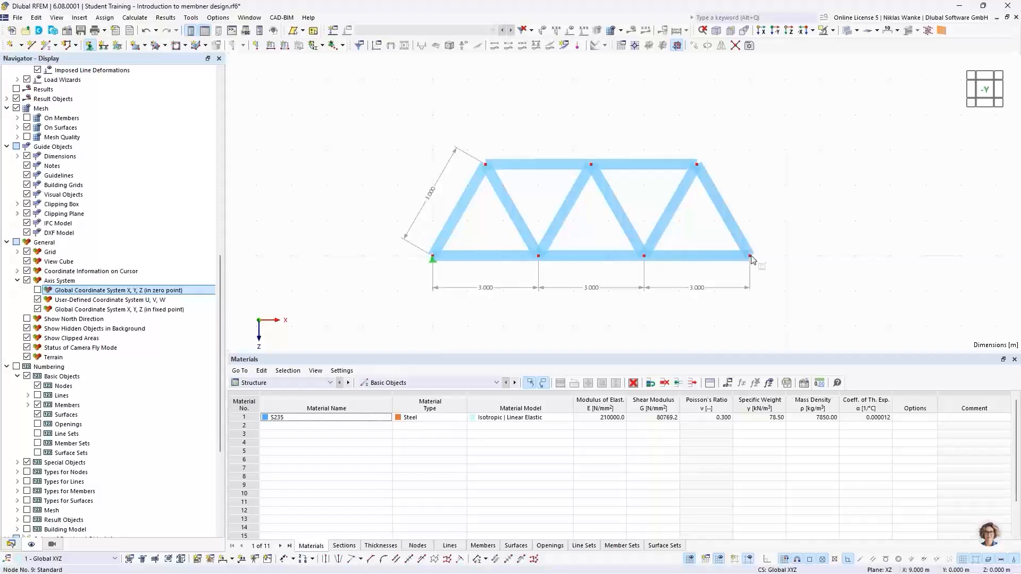
click(749, 255)
key(Escape)
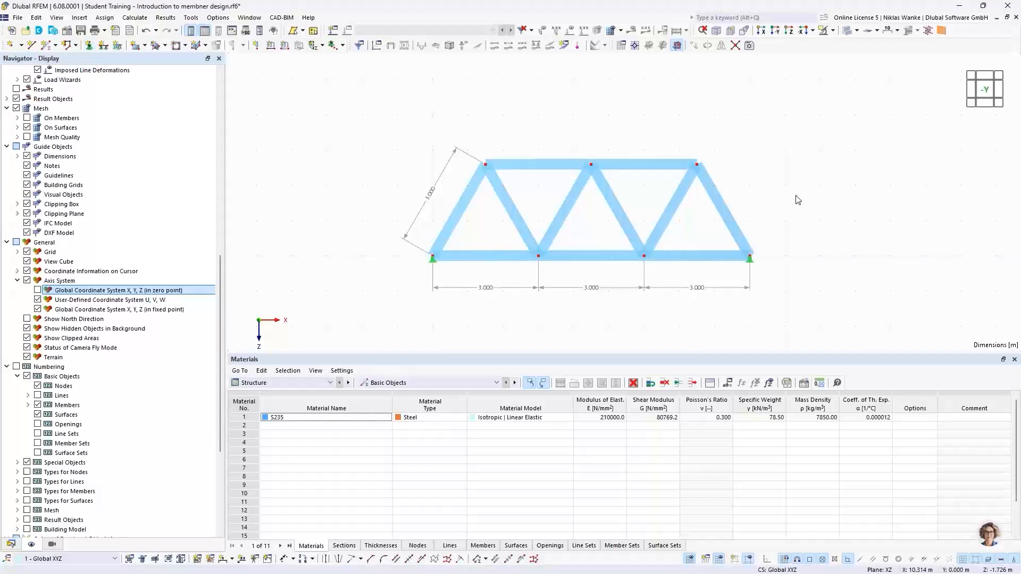
Enlarge the display size of the nodal support symbols.
right_click(755, 262)
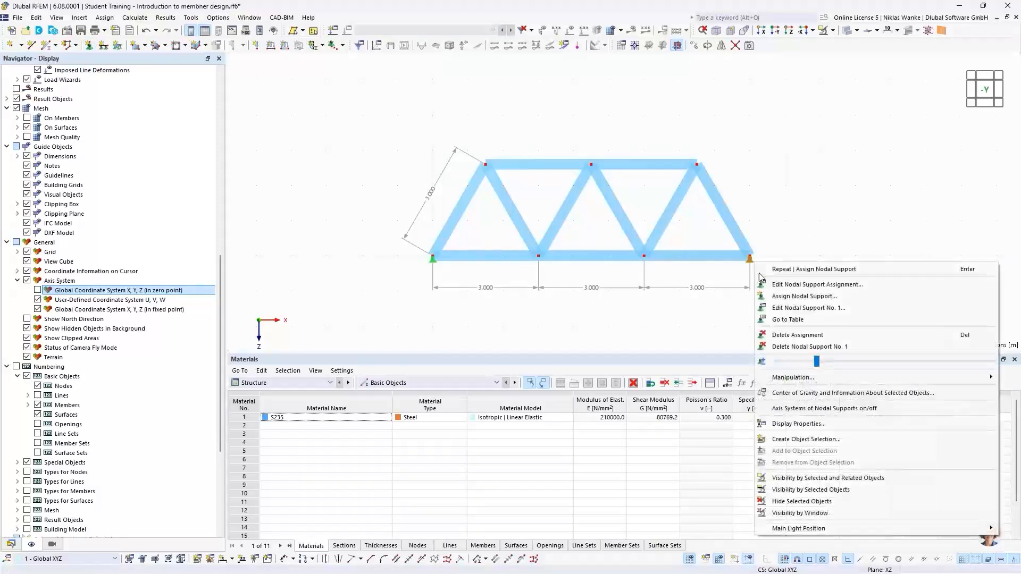
drag(814, 364, 858, 368)
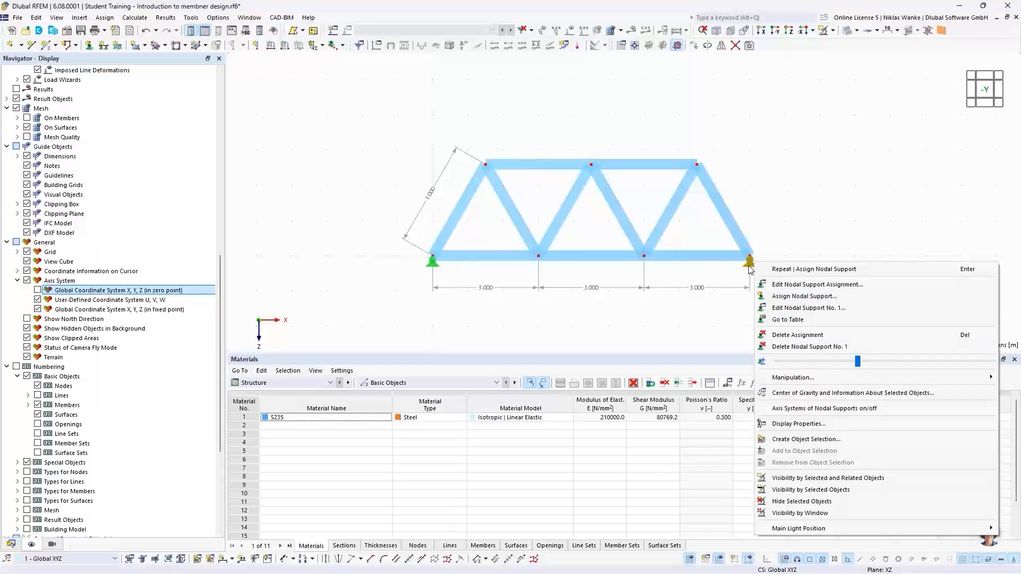
Increase the nodal support symbol size further so the hinge symbols read clearly in the model view.
drag(857, 362, 928, 366)
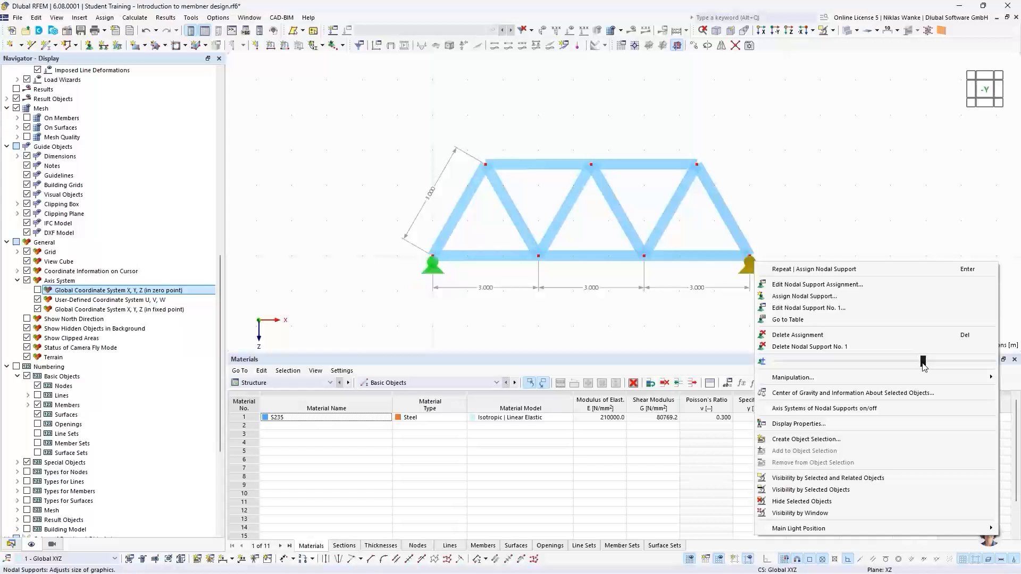
click(780, 207)
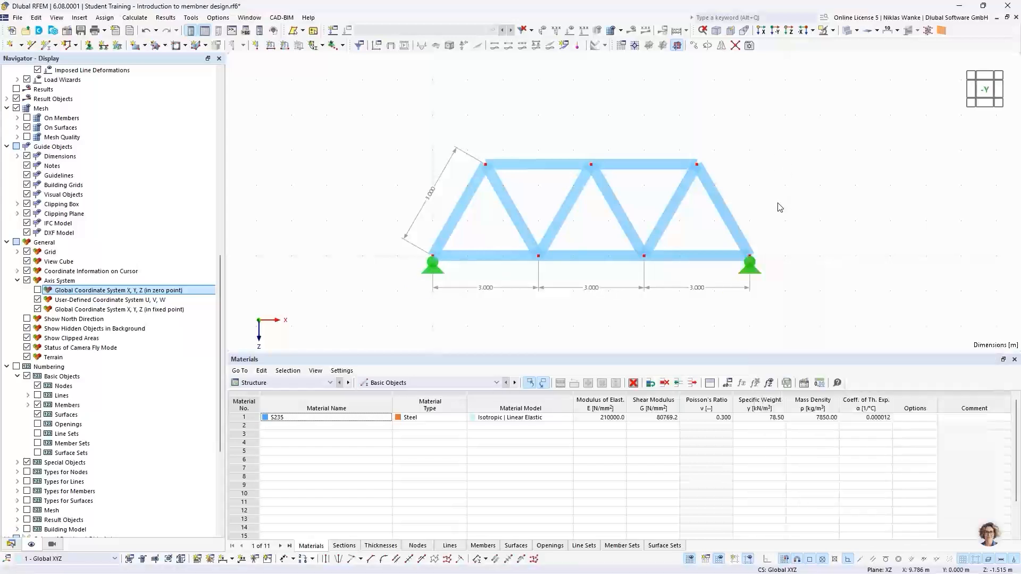
Assign a new nodal support to the bottom chord's right end node, with uX released and uZ kept fixed.
double_click(755, 274)
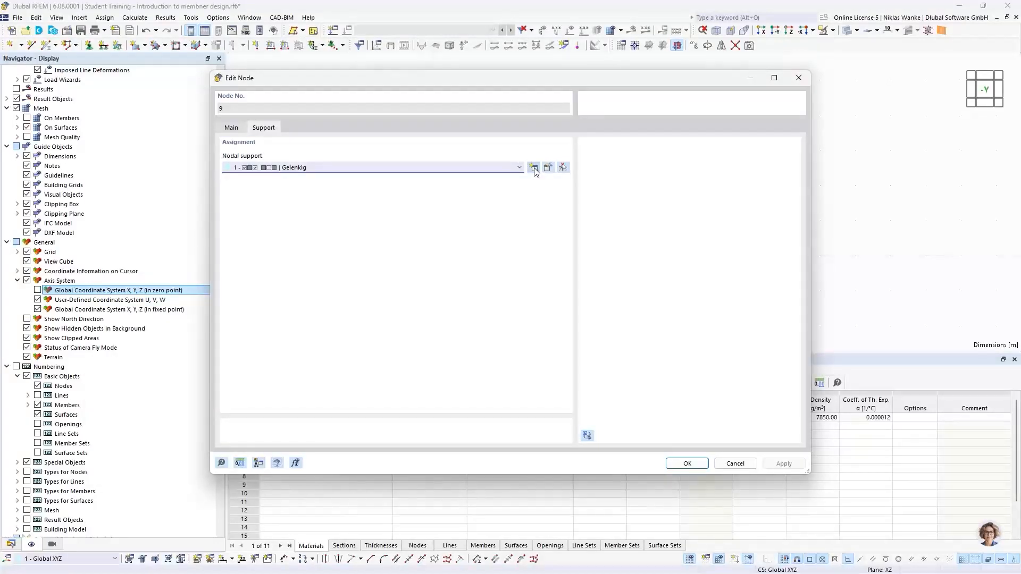
click(517, 168)
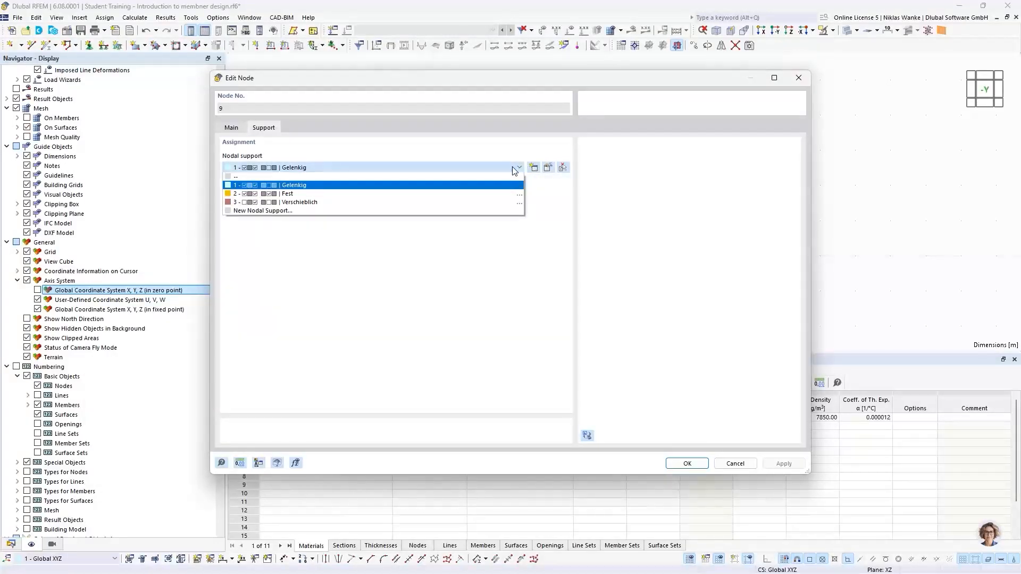
click(515, 168)
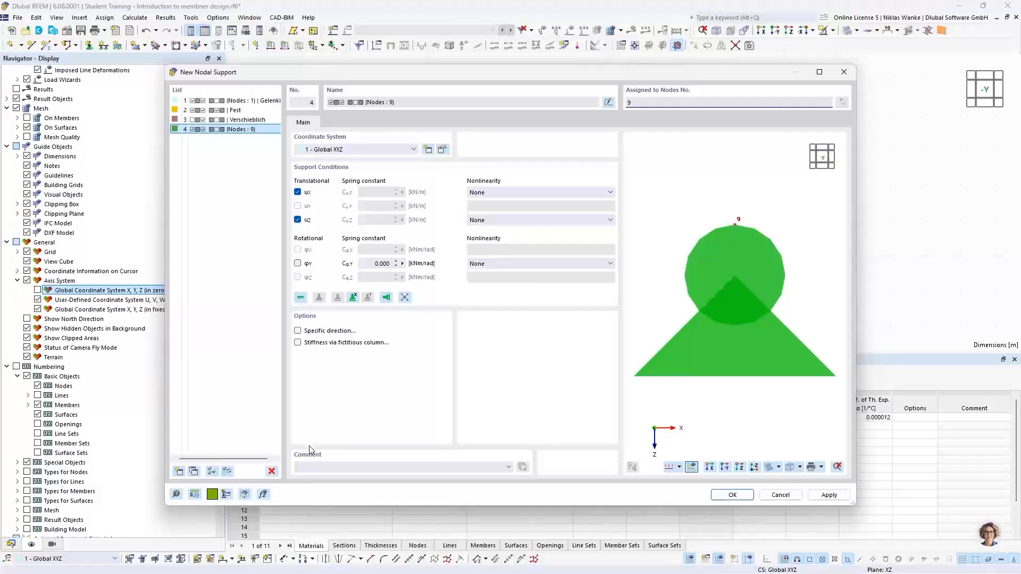
drag(440, 71, 482, 52)
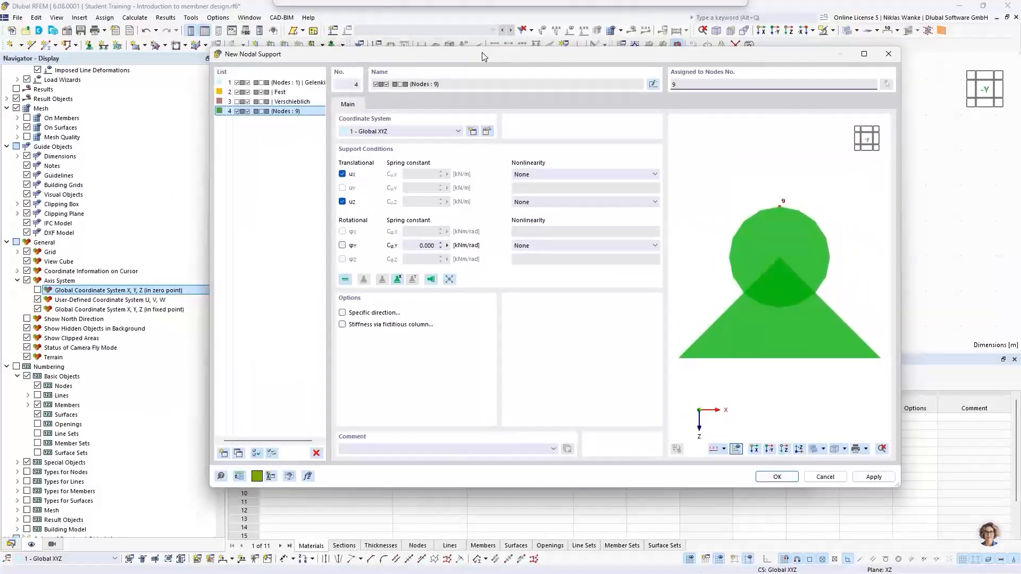
click(342, 175)
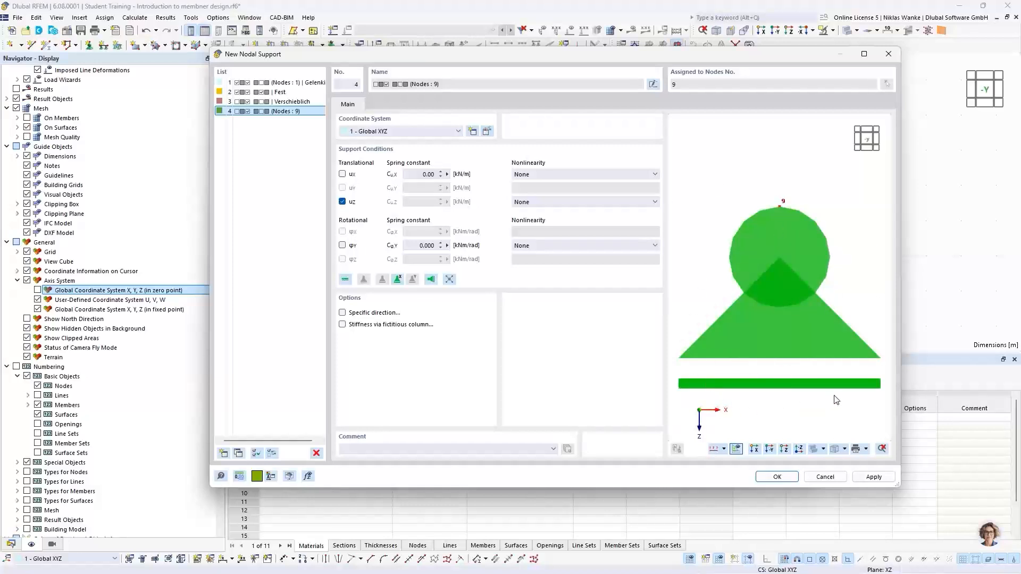
ctrl+middle_drag(772, 367, 771, 324)
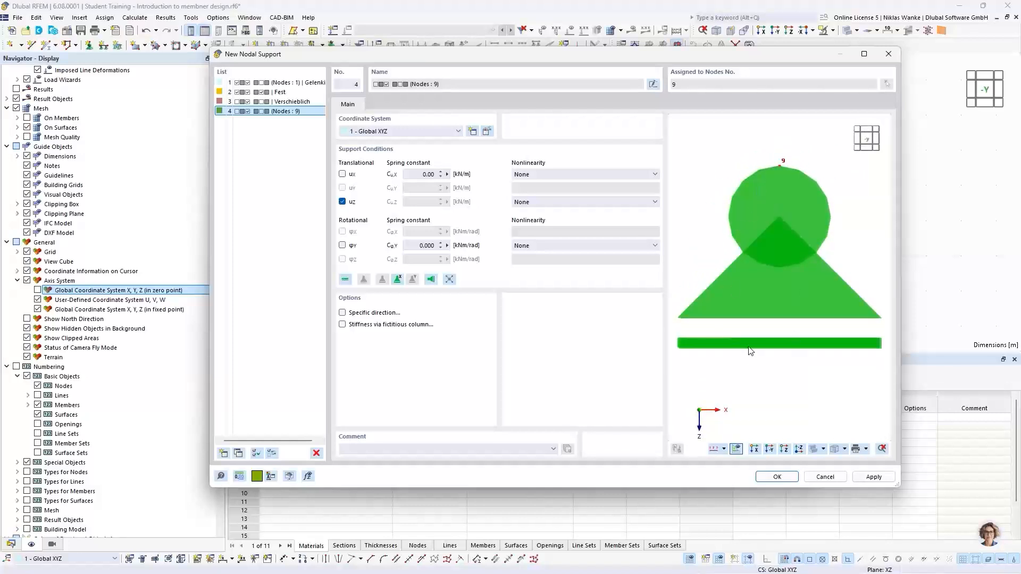
click(777, 477)
click(684, 463)
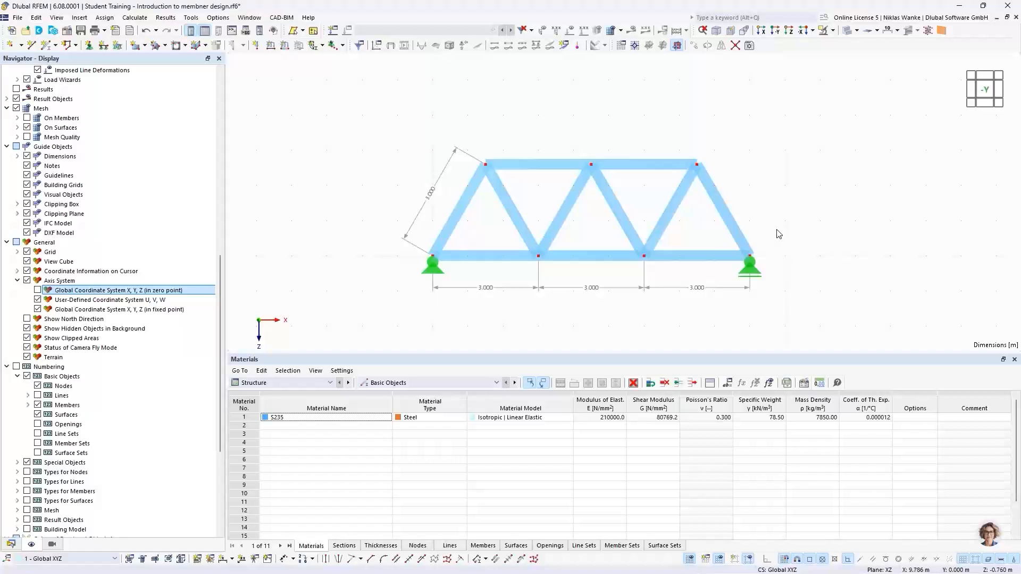
Create a new load case LC1 in the model's load cases.
scroll(756, 193, down, 1)
middle_drag(757, 194, 767, 253)
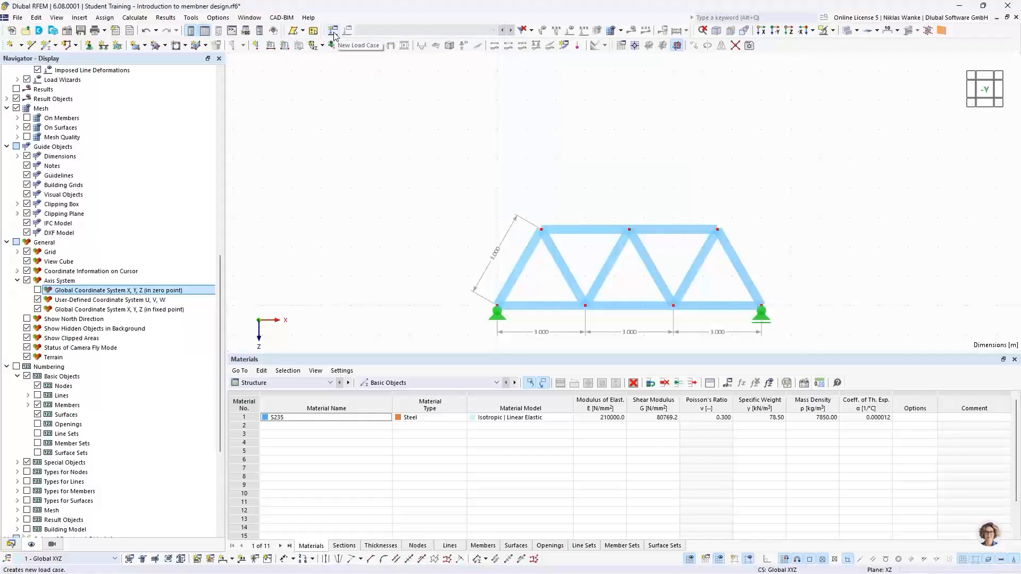
click(11, 544)
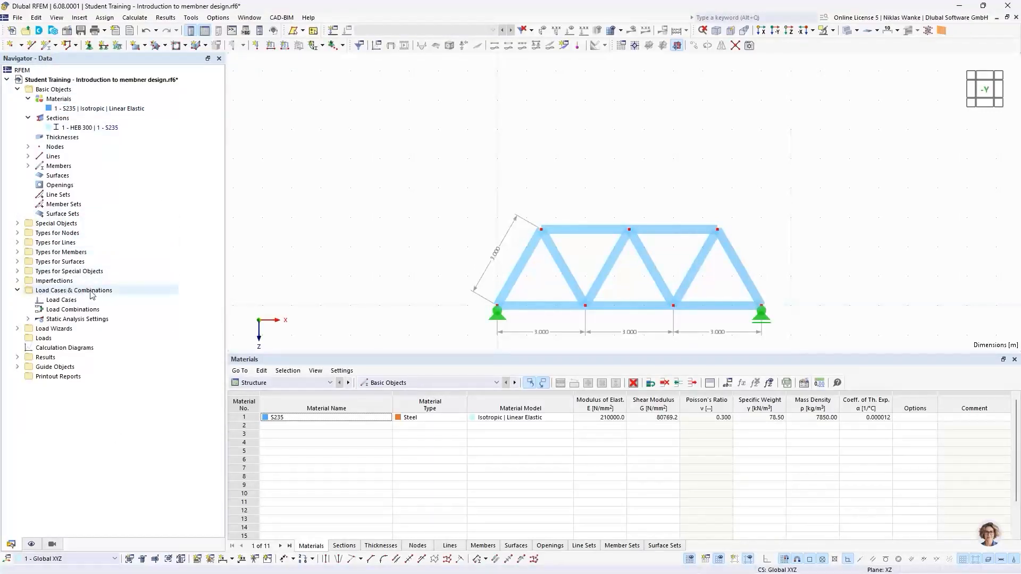
right_click(65, 301)
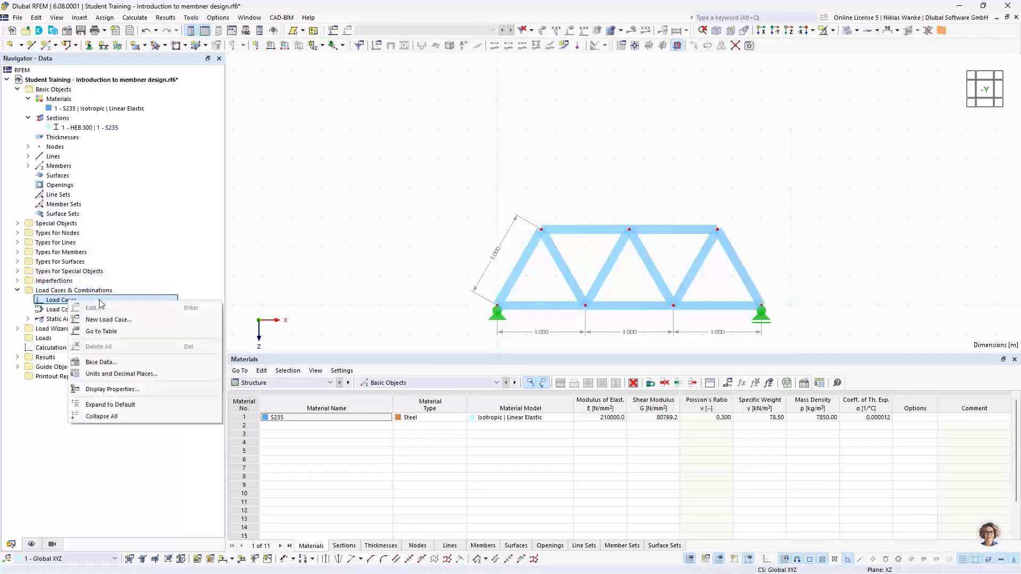
click(132, 320)
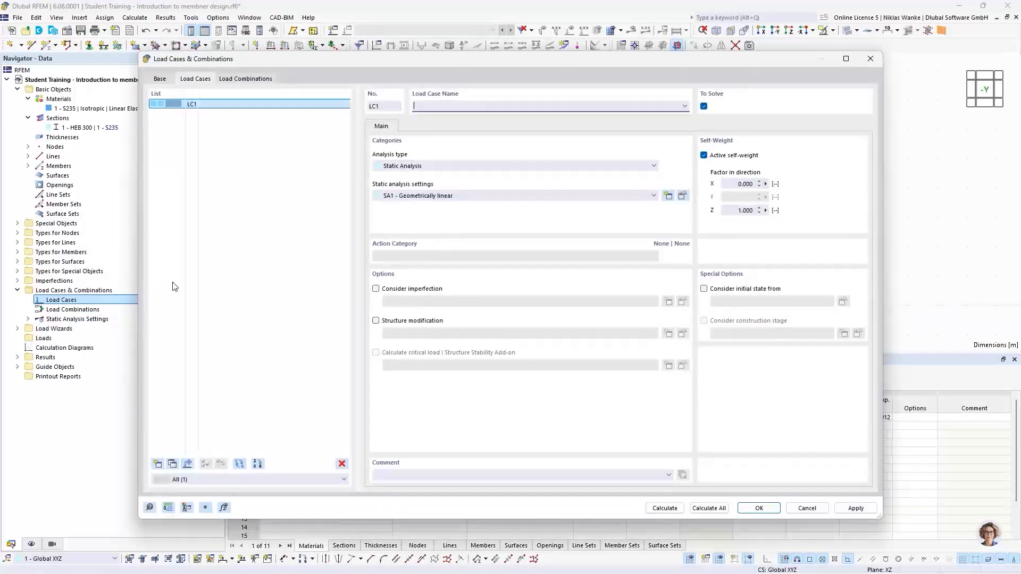
click(259, 143)
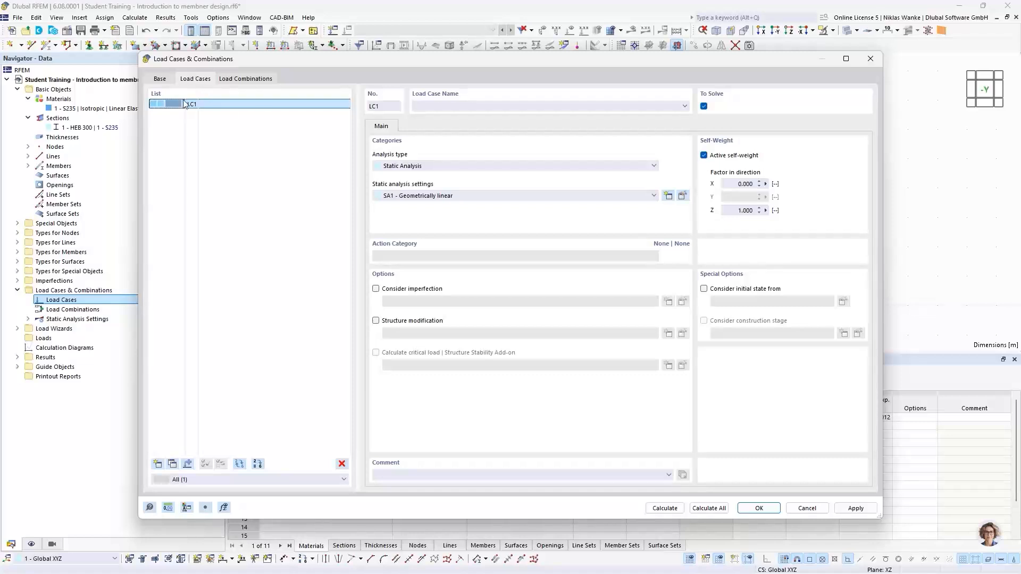
drag(192, 64, 189, 67)
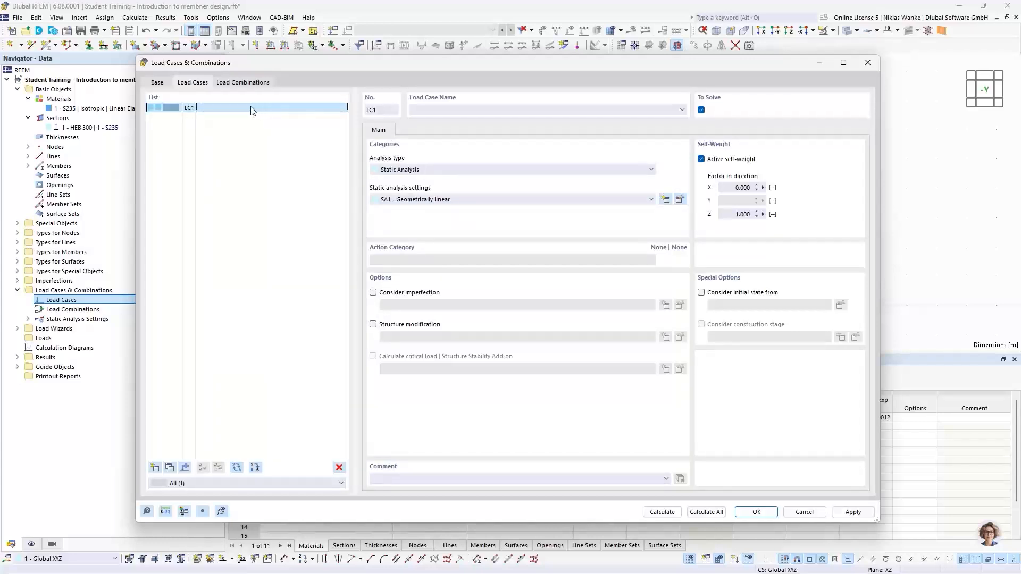
Name load case LC1 Design Loads and deactivate its self-weight.
click(455, 109)
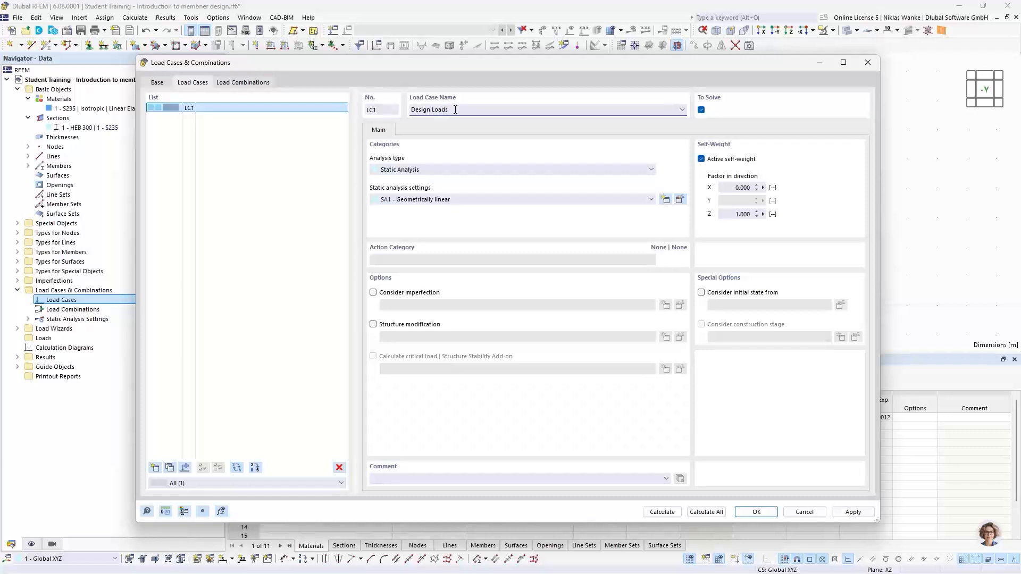
drag(487, 64, 586, 71)
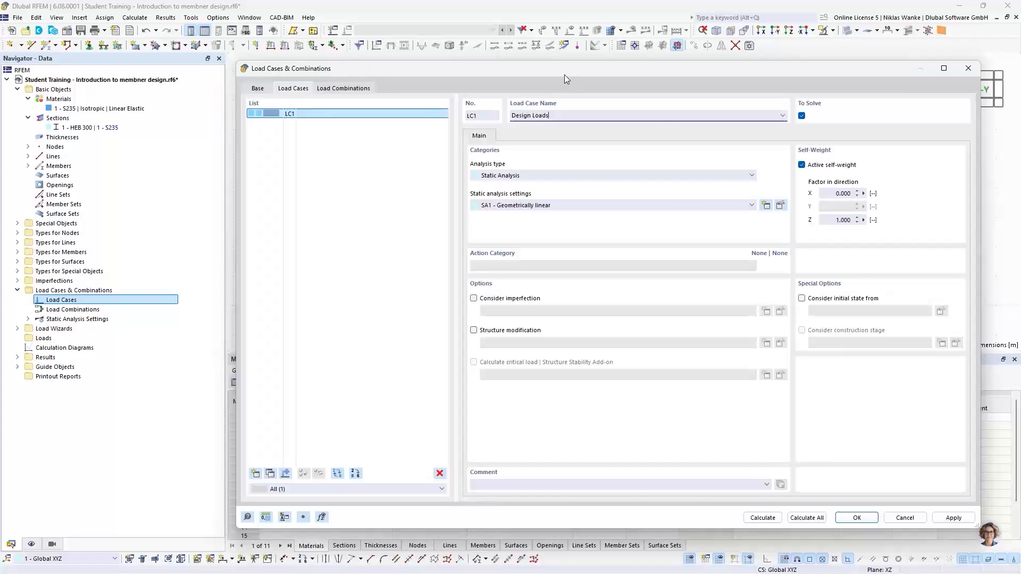
mouse_move(564, 74)
mouse_down()
mouse_move(563, 85)
mouse_move(563, 70)
mouse_up()
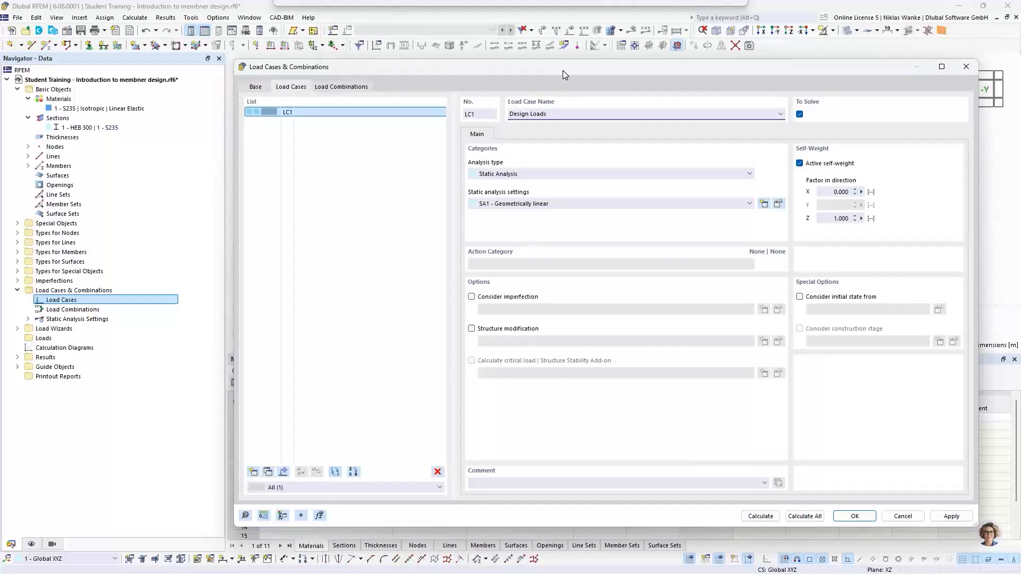
drag(562, 70, 563, 72)
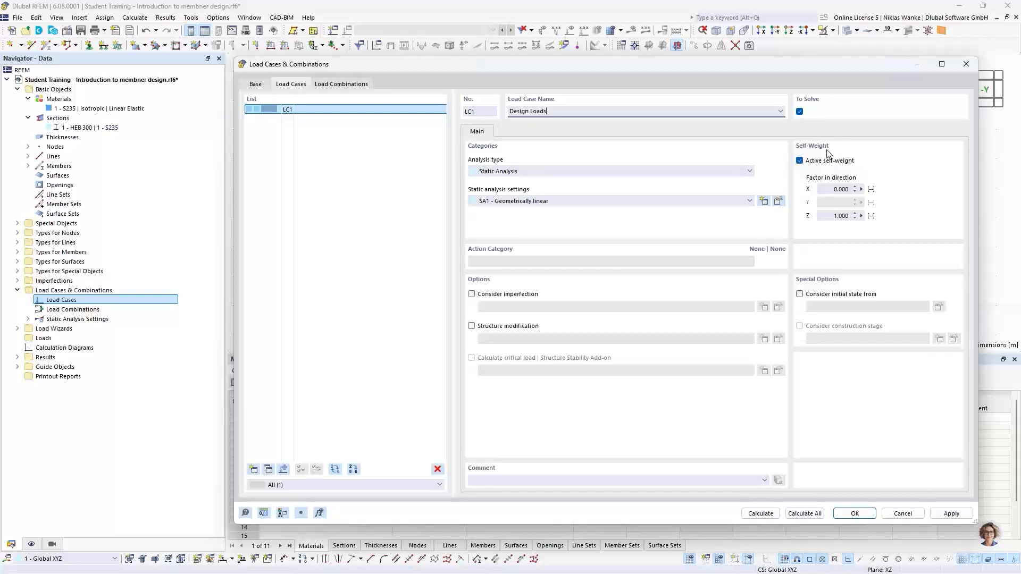
click(799, 161)
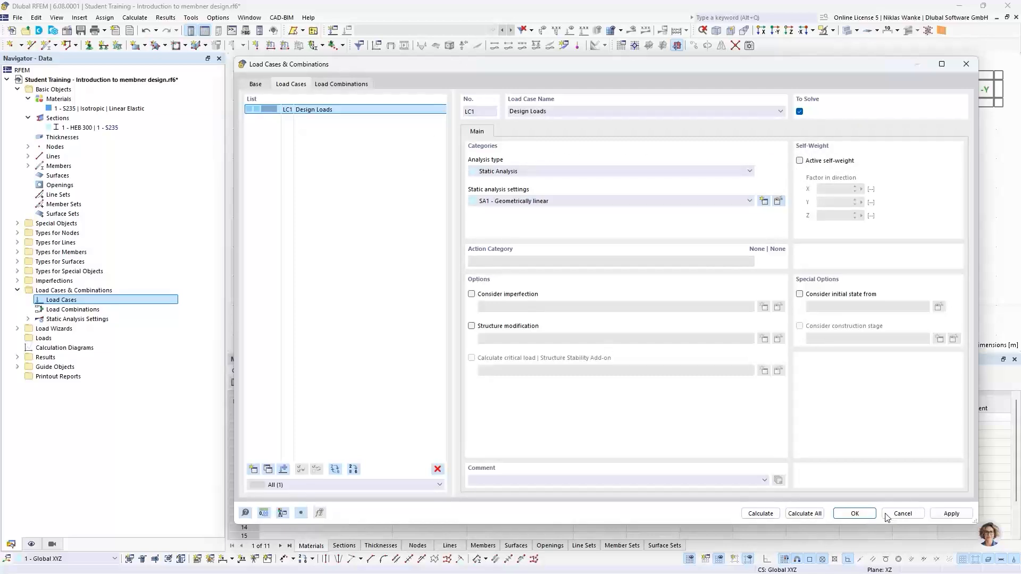
click(855, 514)
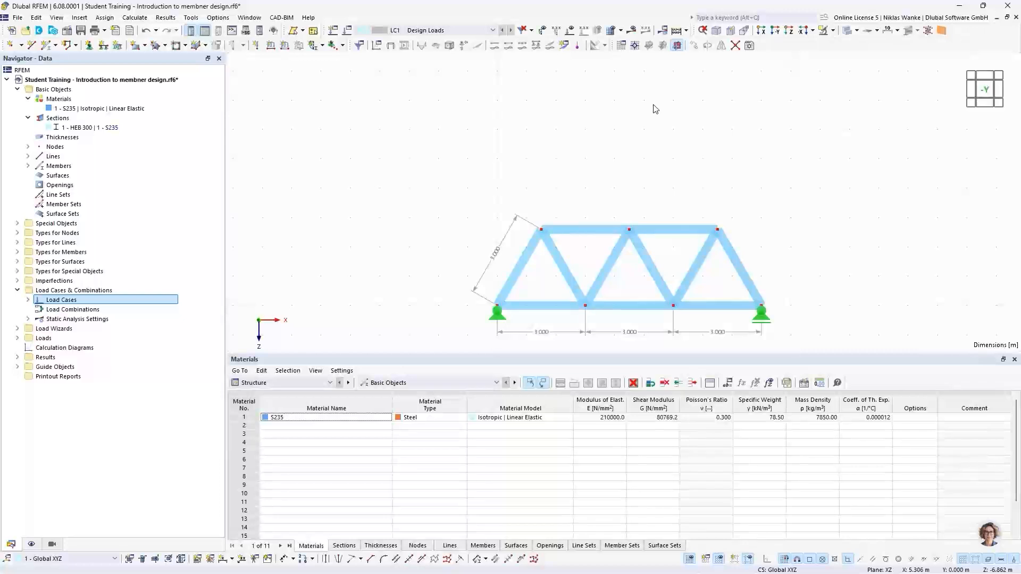
Set up a new nodal load in LC1 Design Loads with a force of 10 kN in the Z direction.
middle_drag(655, 173, 620, 135)
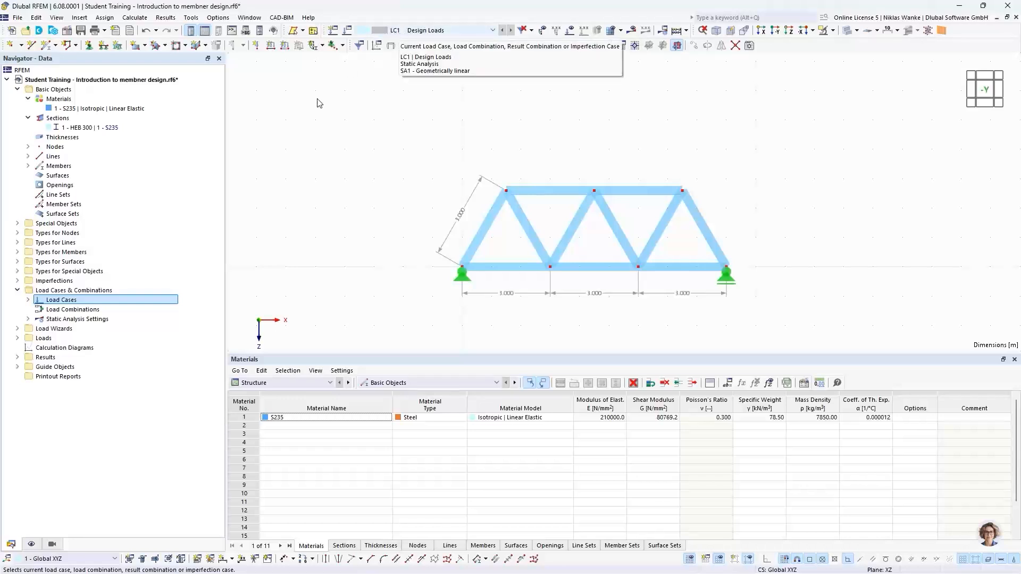
click(256, 47)
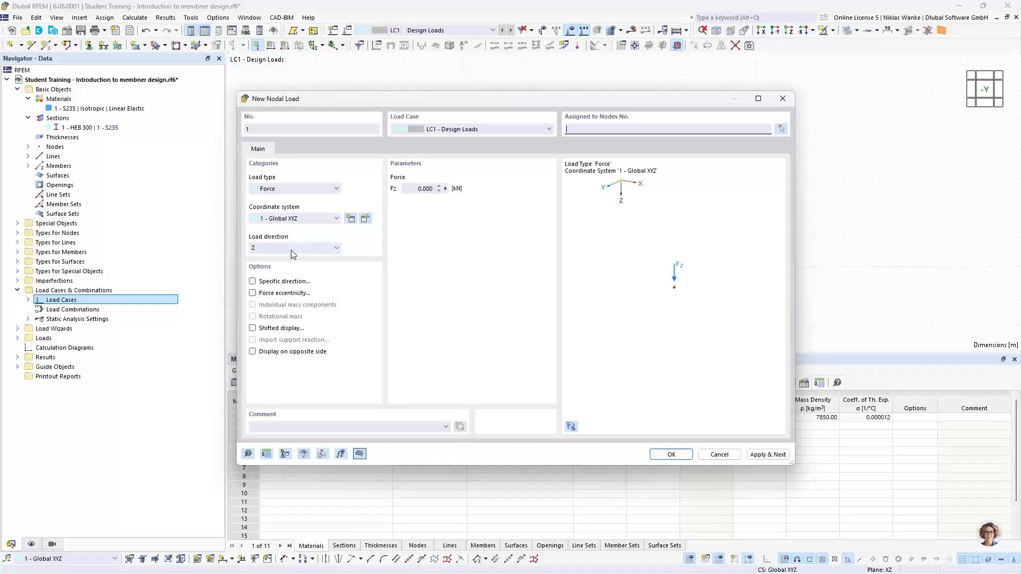
drag(426, 100, 512, 97)
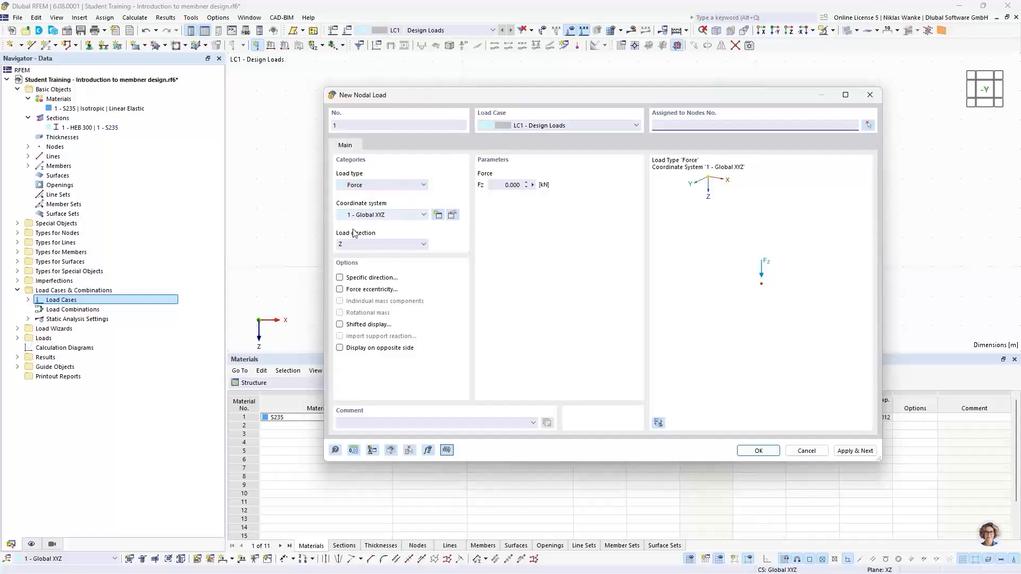
click(497, 184)
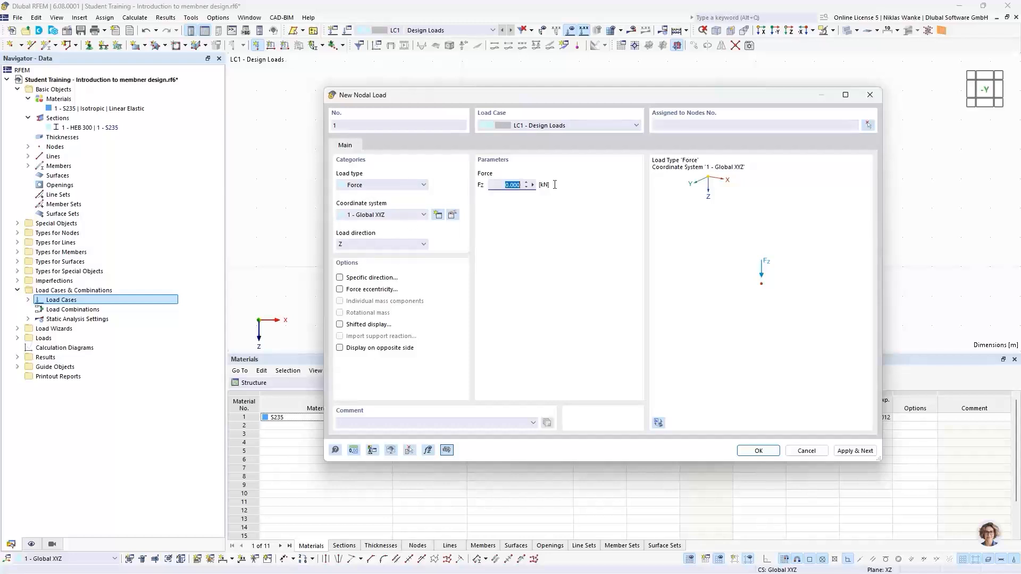
text(10)
drag(782, 106, 729, 119)
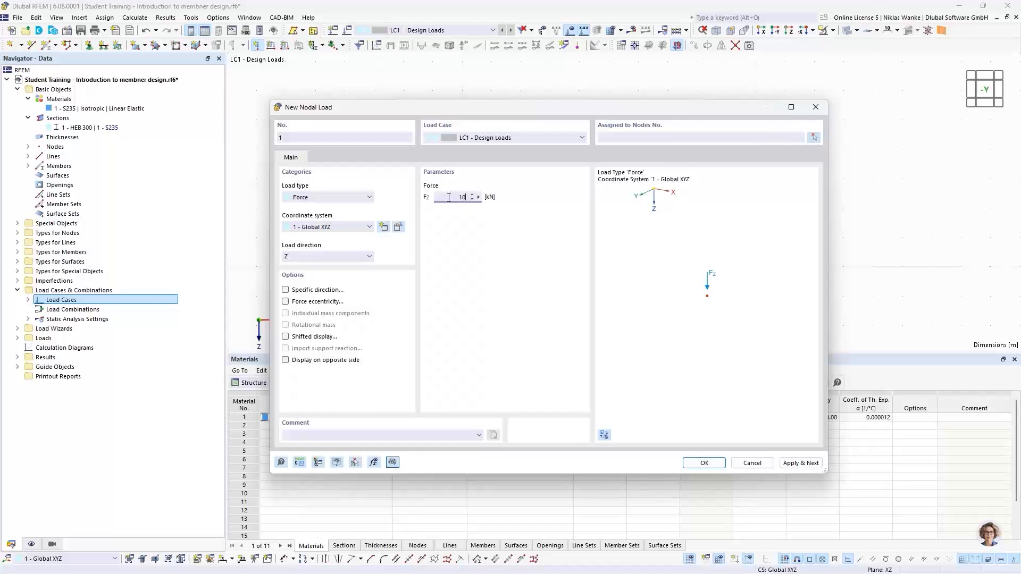
Assign the 10 kN nodal load to the left and middle nodes of the top chord and apply it.
click(814, 139)
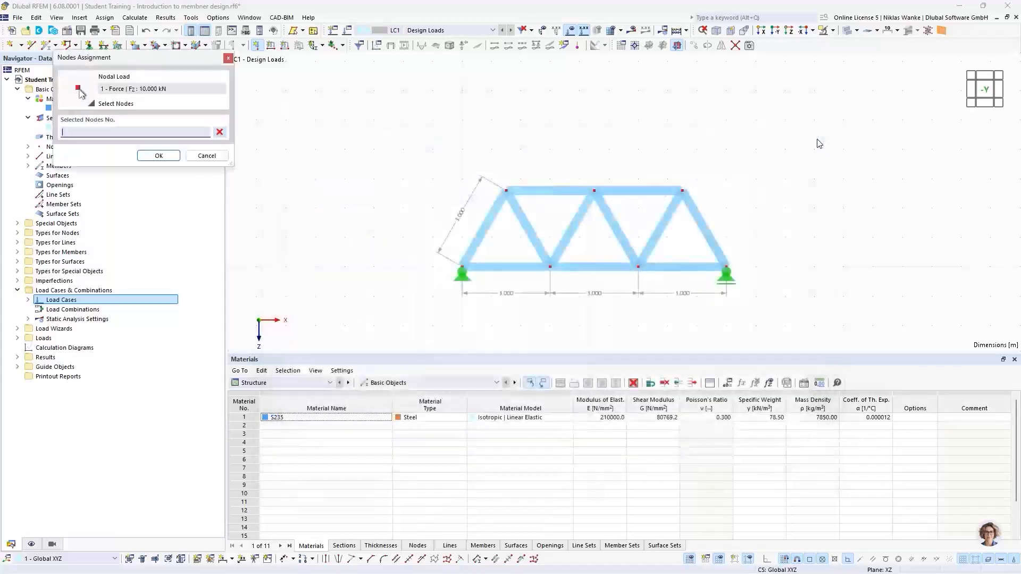
click(505, 190)
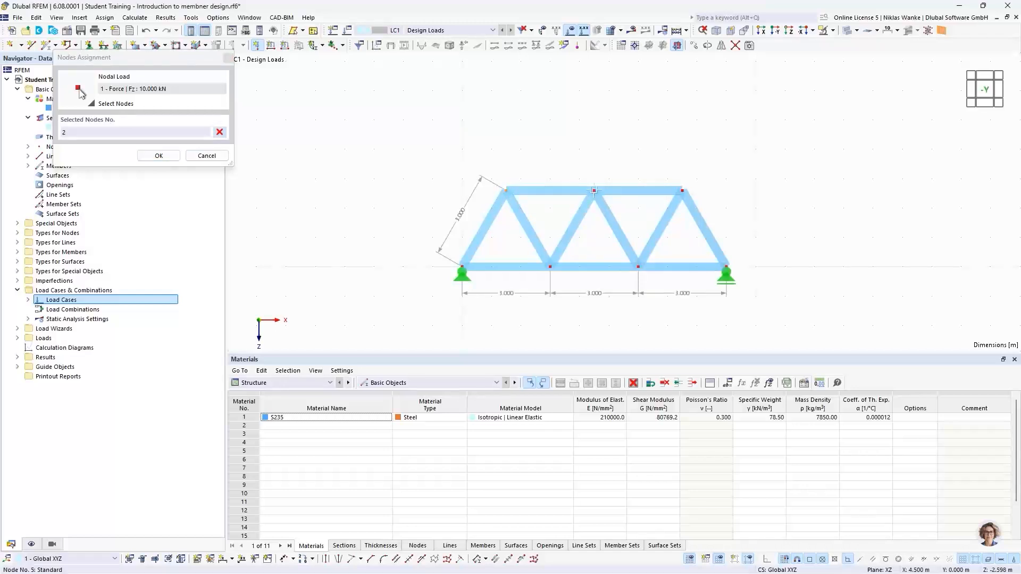
click(594, 190)
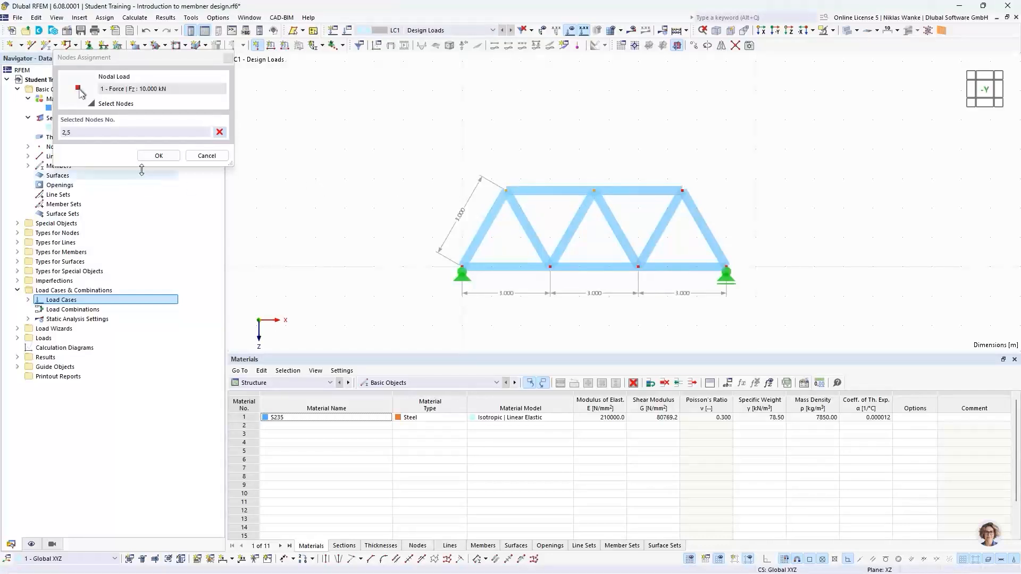
click(158, 155)
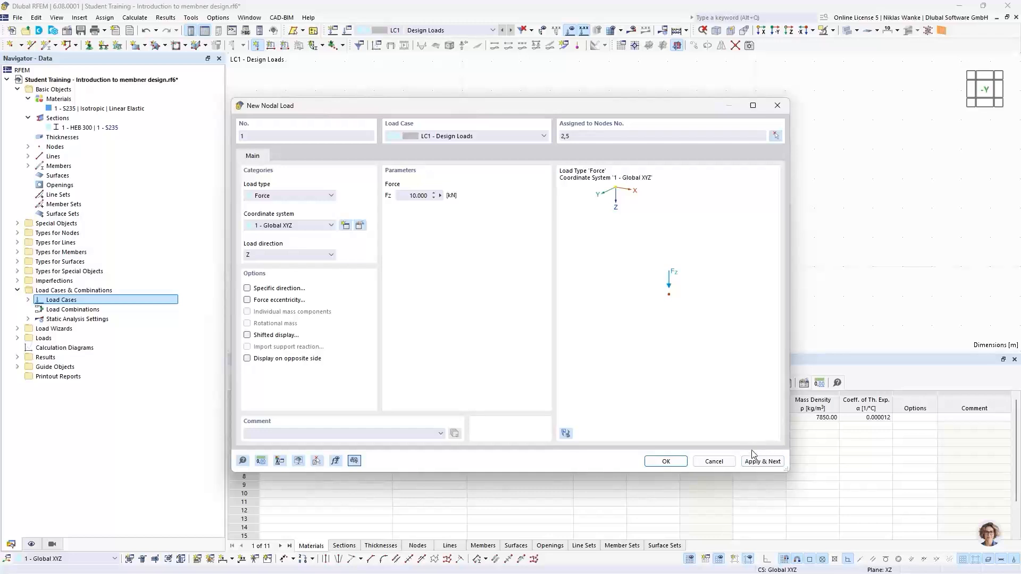
click(762, 461)
Add a 20 kN nodal load in the Z direction in LC1 to the right node of the top chord.
drag(582, 104, 646, 216)
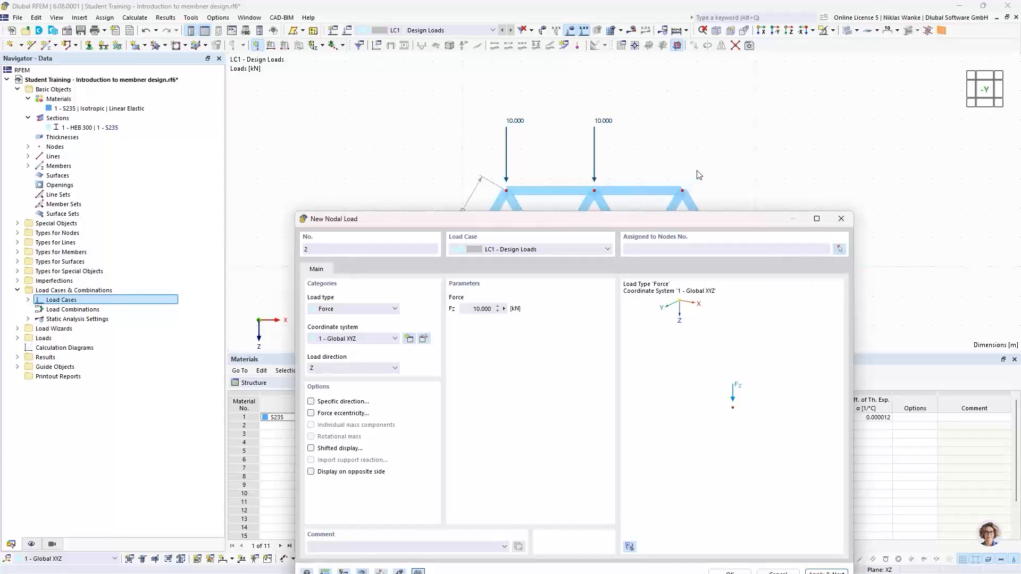
drag(667, 227, 669, 239)
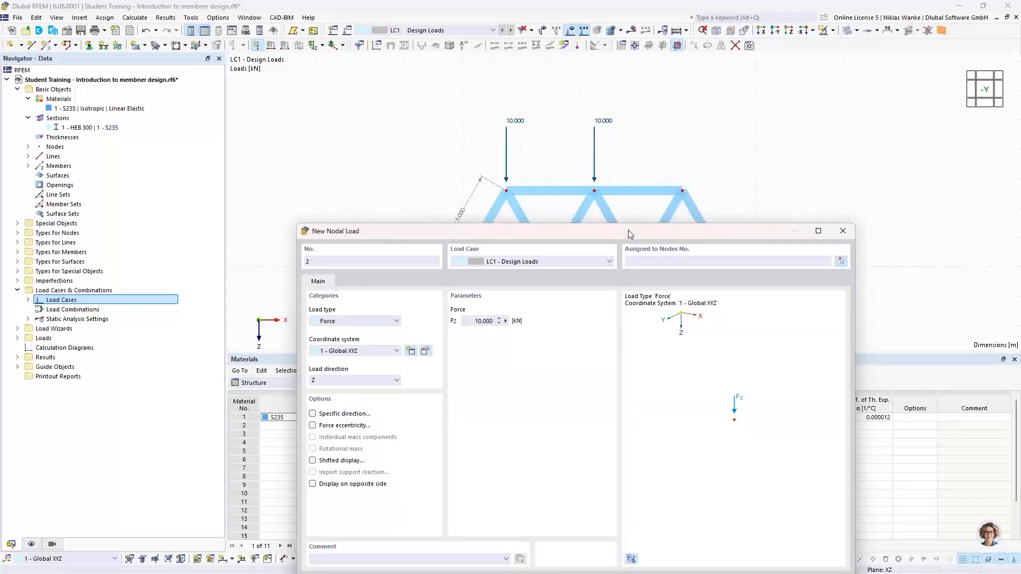
drag(628, 233, 629, 119)
click(484, 205)
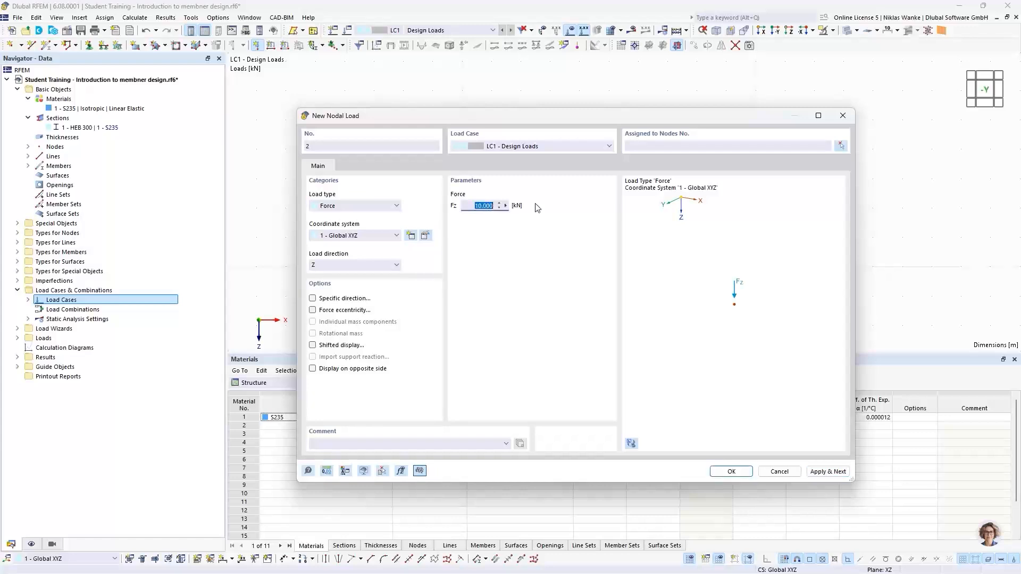
text(20)
drag(732, 114, 672, 116)
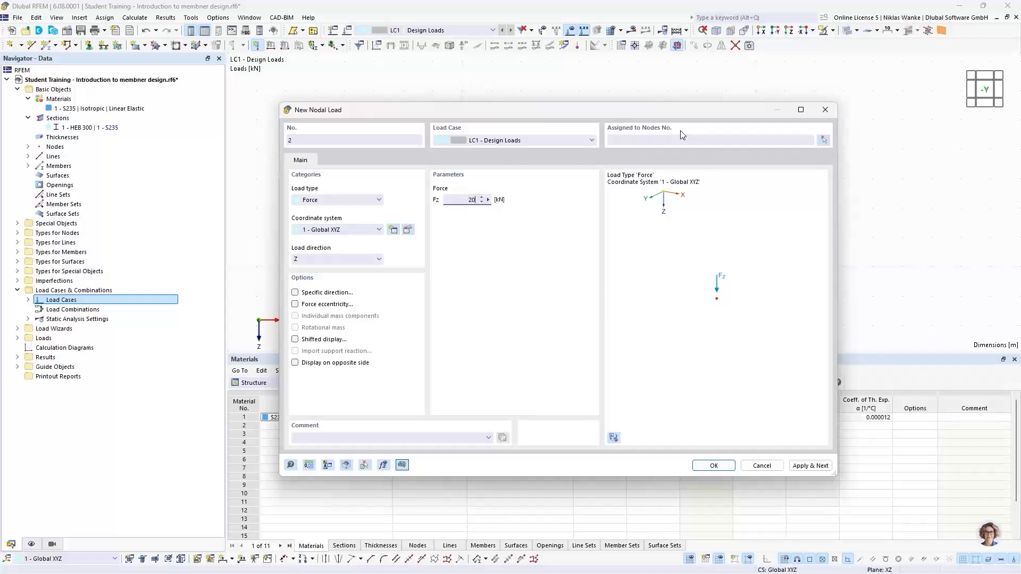
click(713, 465)
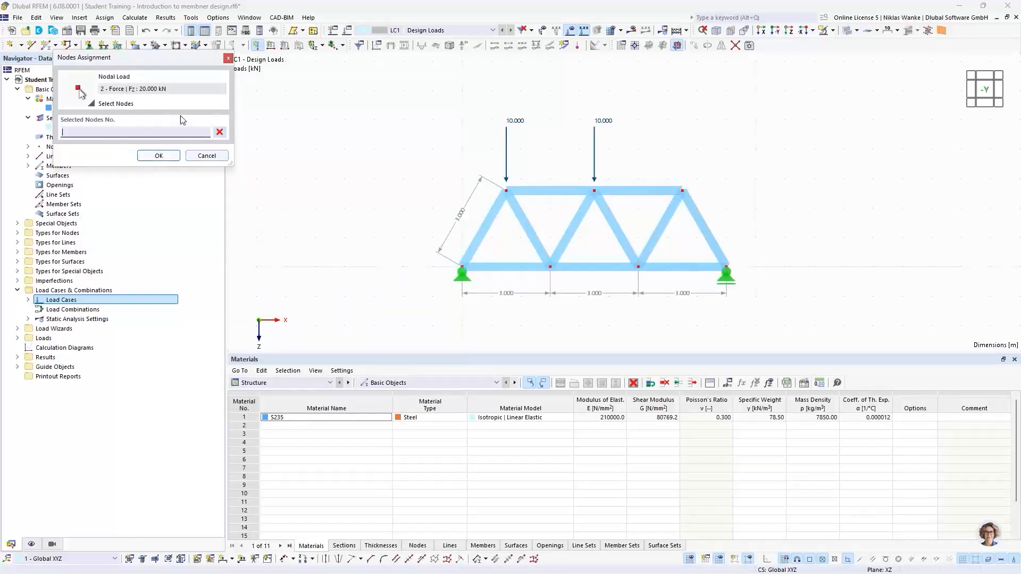
click(683, 191)
click(158, 156)
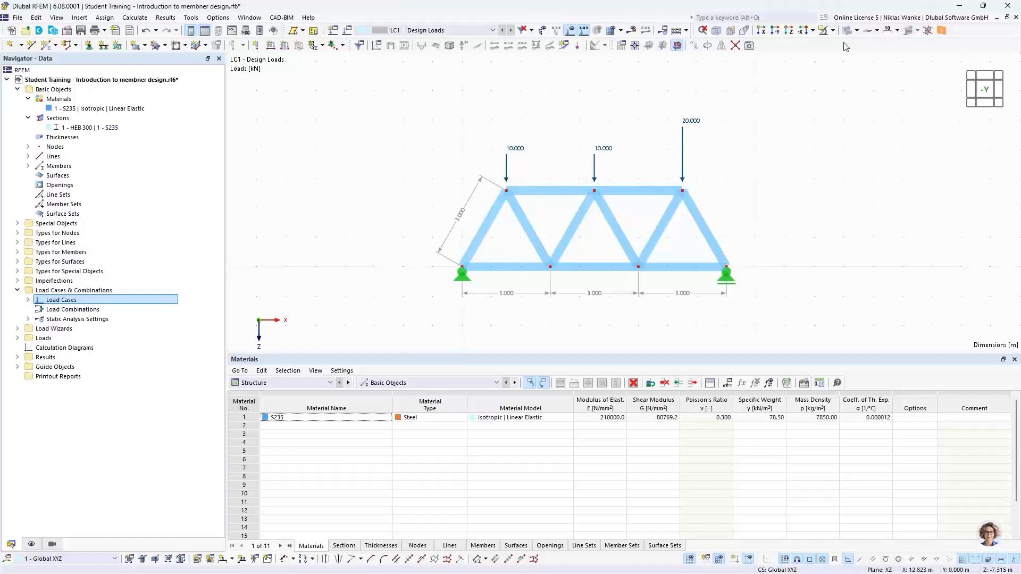
Display the truss as a wireframe model.
click(856, 30)
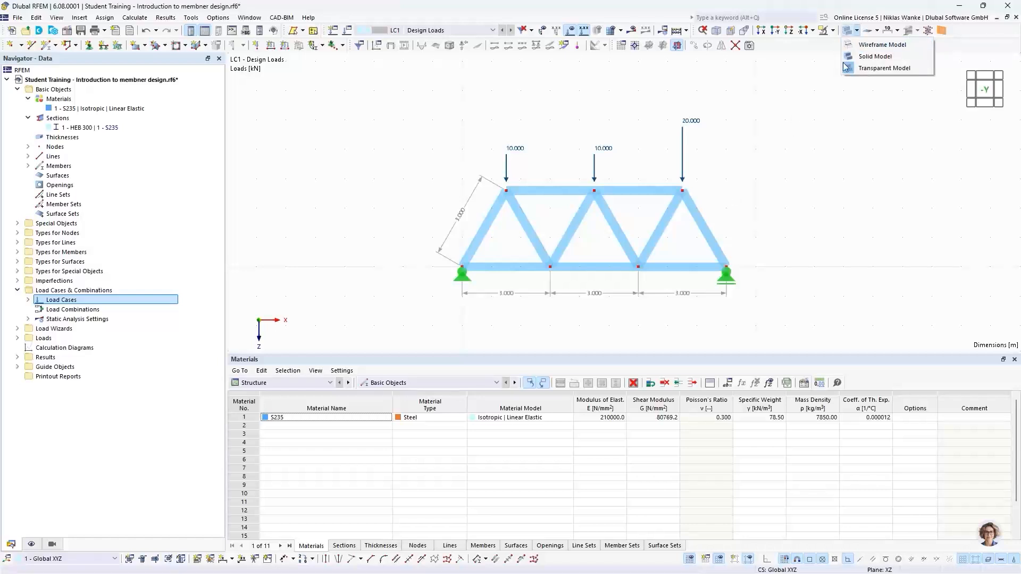
click(875, 44)
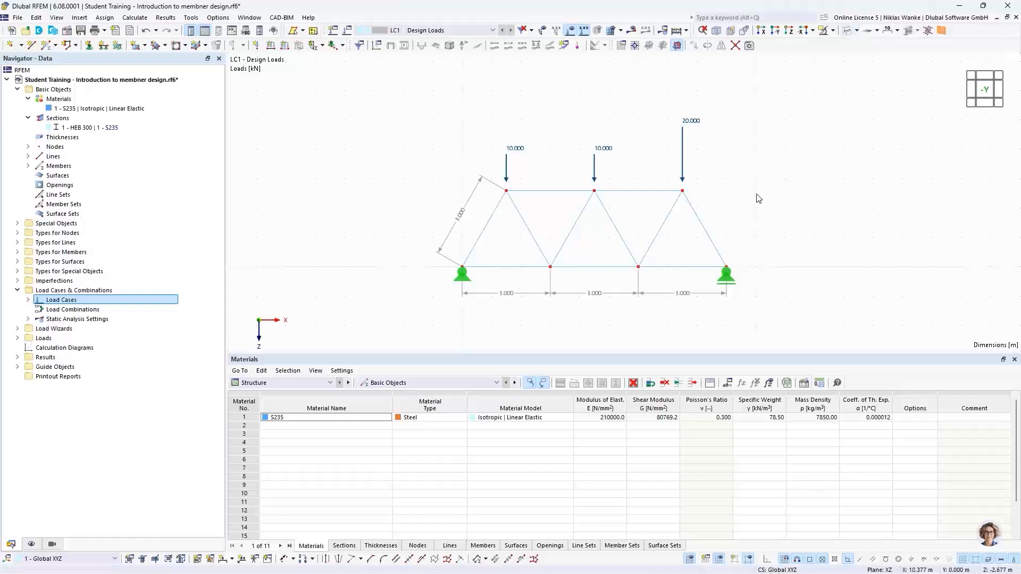
scroll(712, 240, up, 3)
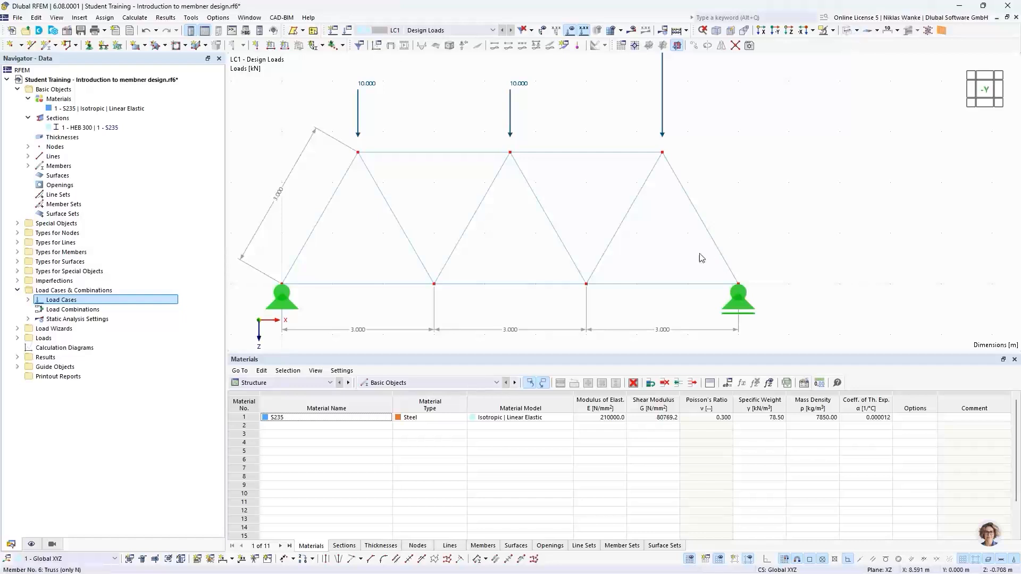
scroll(787, 197, down, 2)
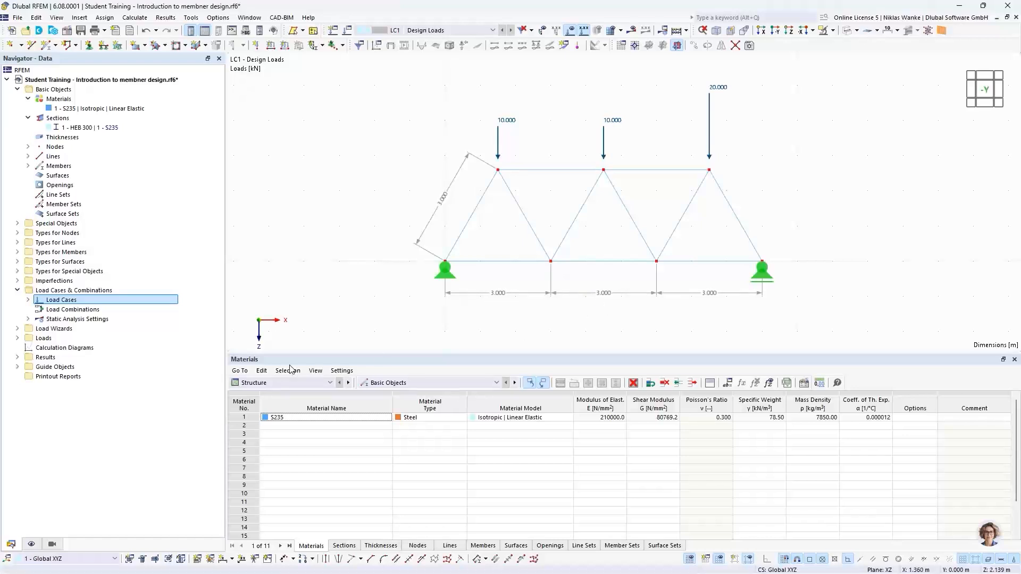
Hide the dimension guide objects in the model view.
click(31, 545)
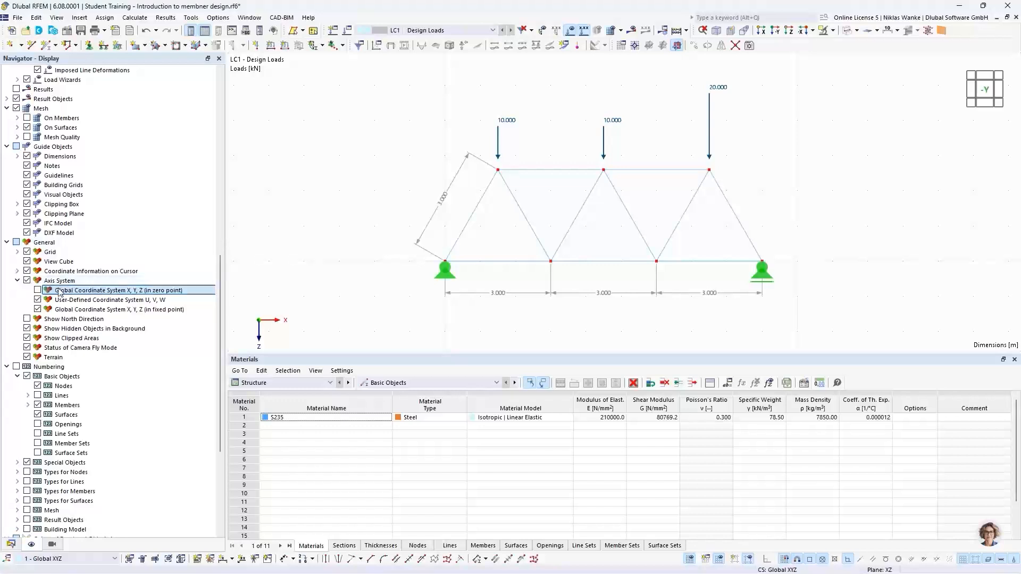
scroll(88, 343, down, 1)
scroll(86, 337, up, 2)
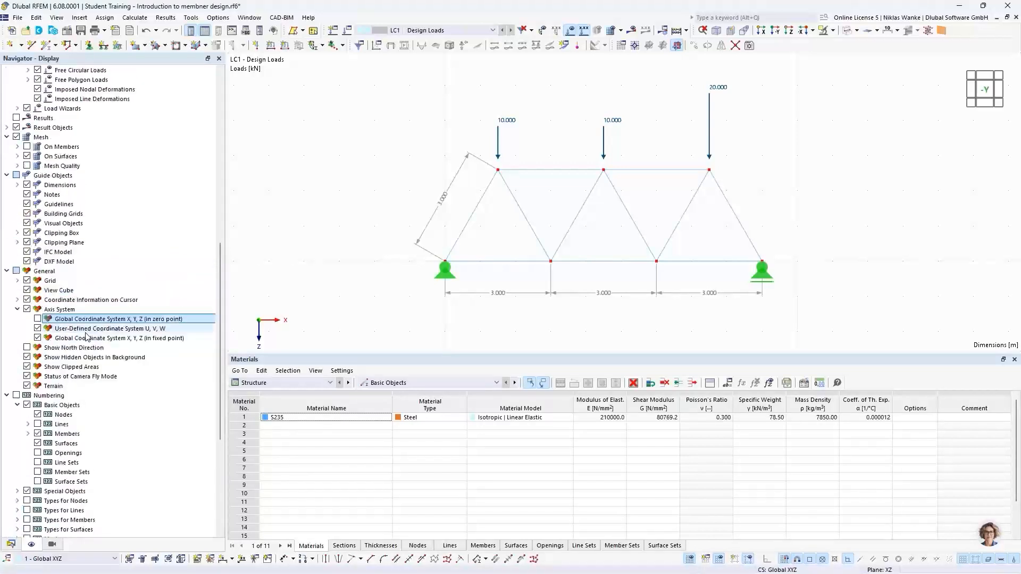
scroll(87, 336, up, 1)
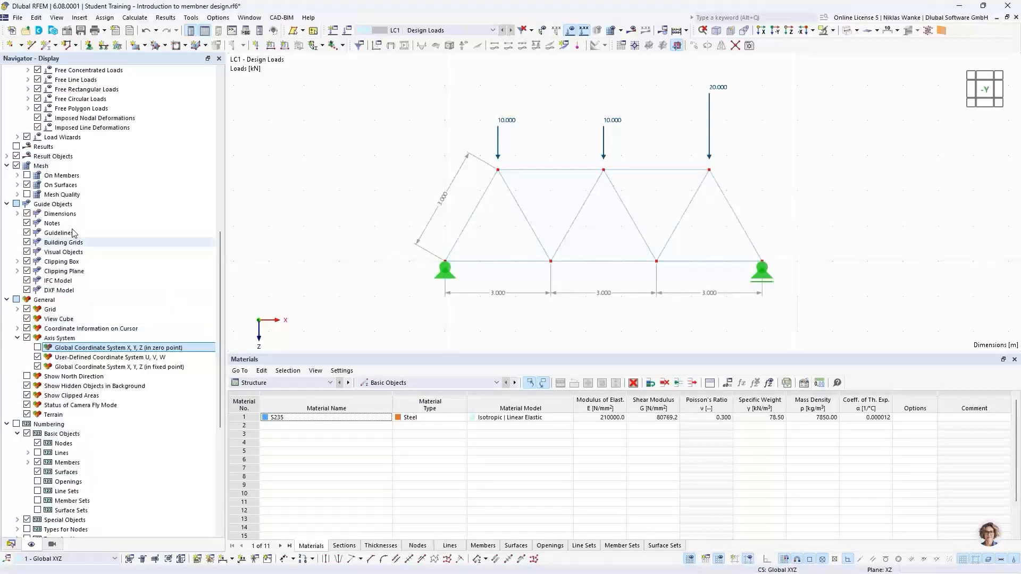
click(27, 214)
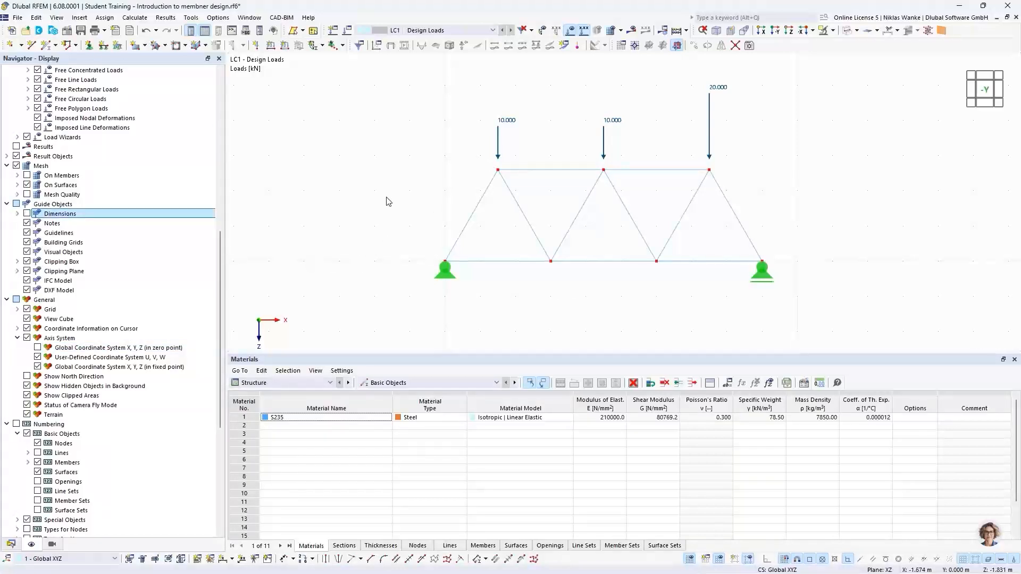
scroll(404, 218, down, 2)
middle_drag(403, 214, 377, 243)
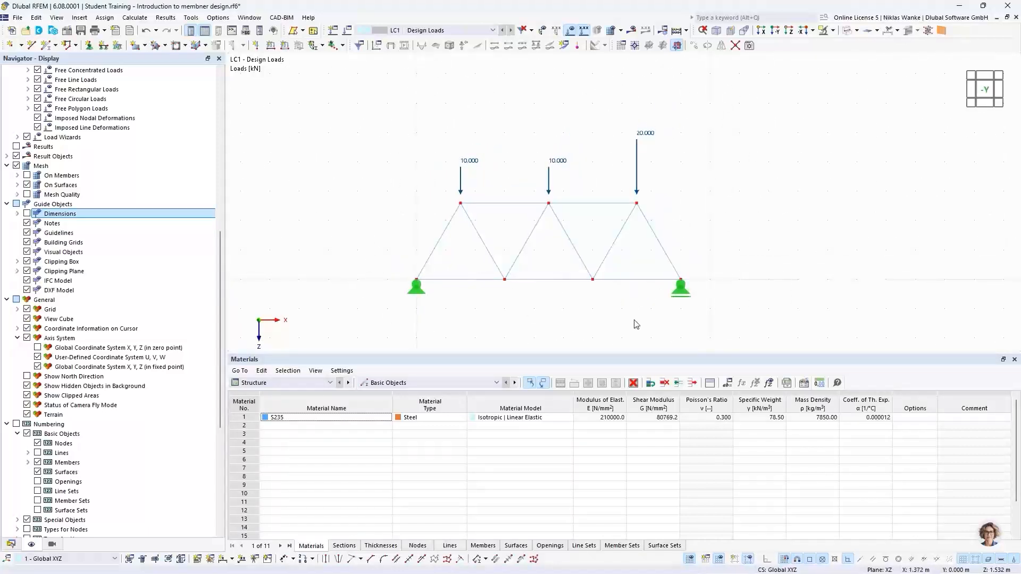
Calculate all load cases of the truss model.
click(631, 33)
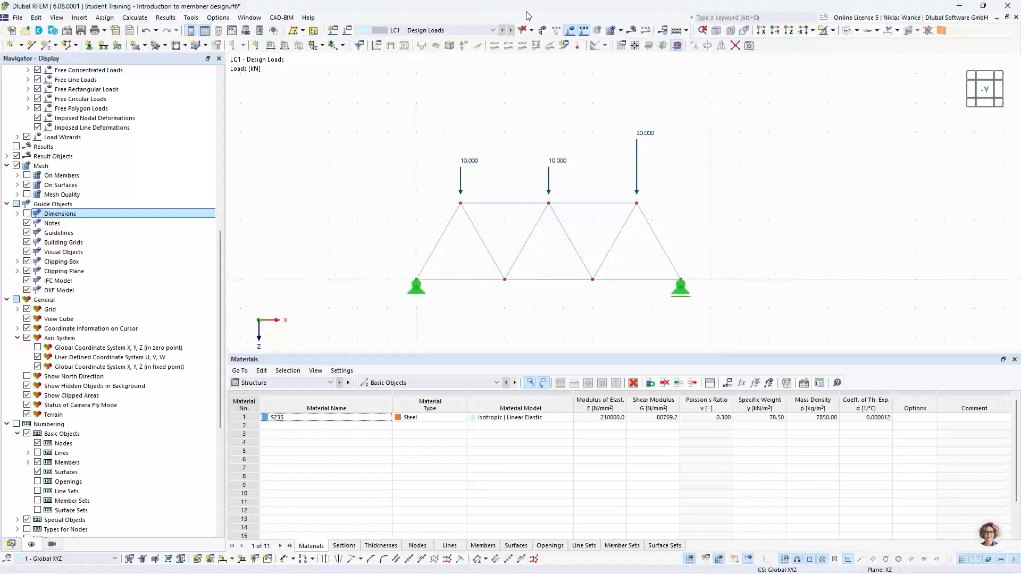
click(135, 17)
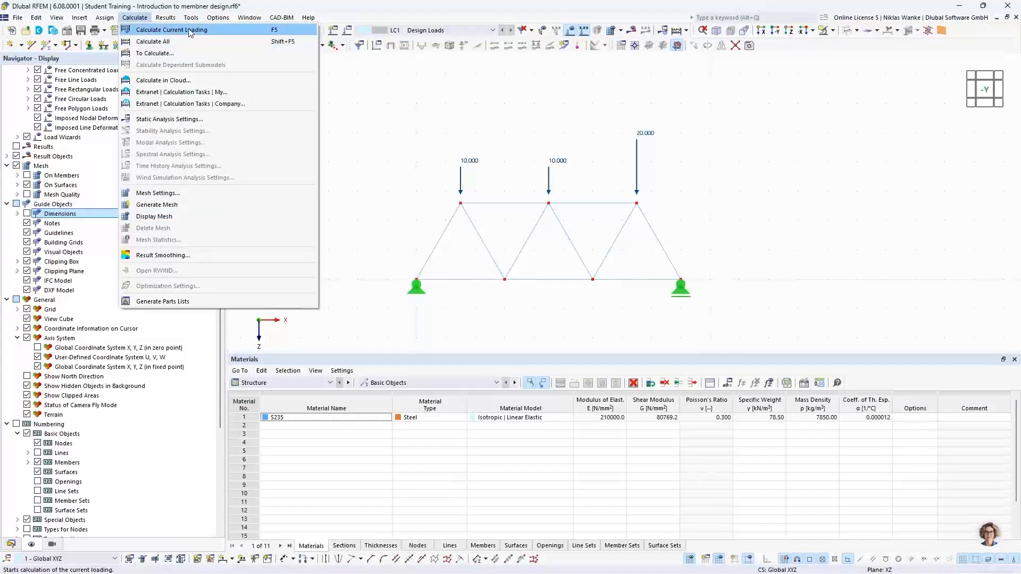
click(169, 42)
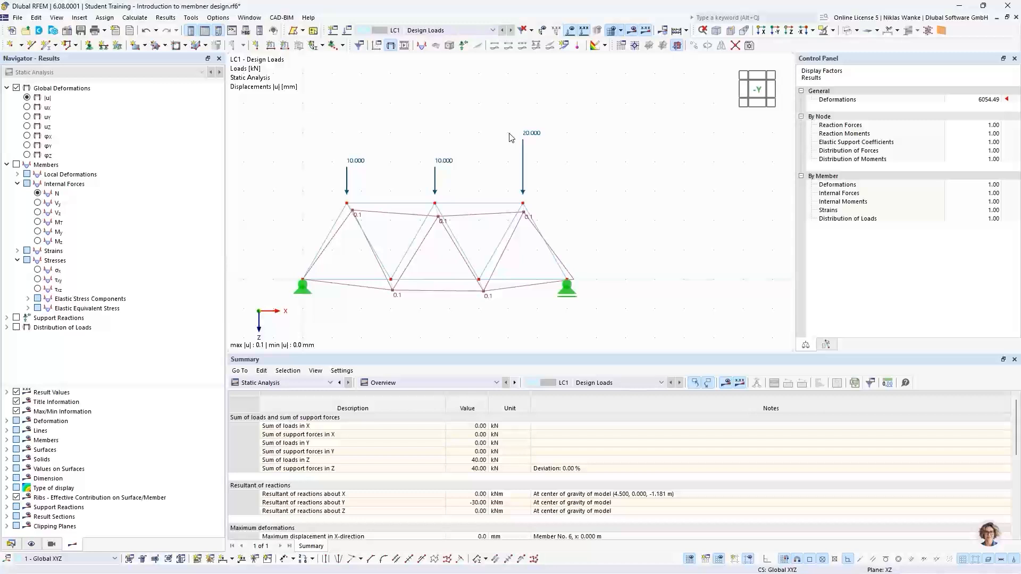
middle_drag(487, 149, 548, 124)
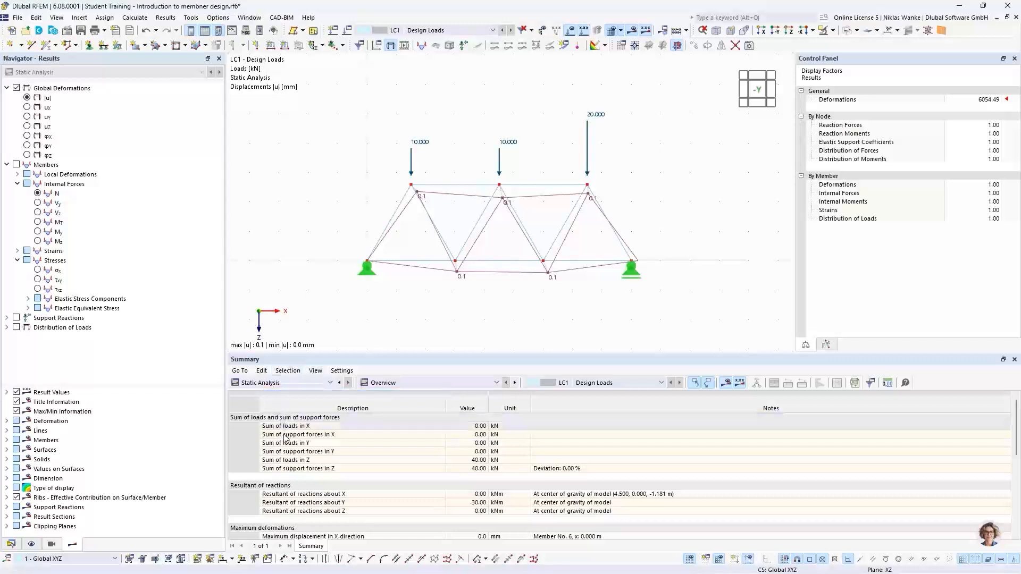
Examine the sums of loads and support forces in the static analysis overview for LC1.
click(262, 384)
click(240, 385)
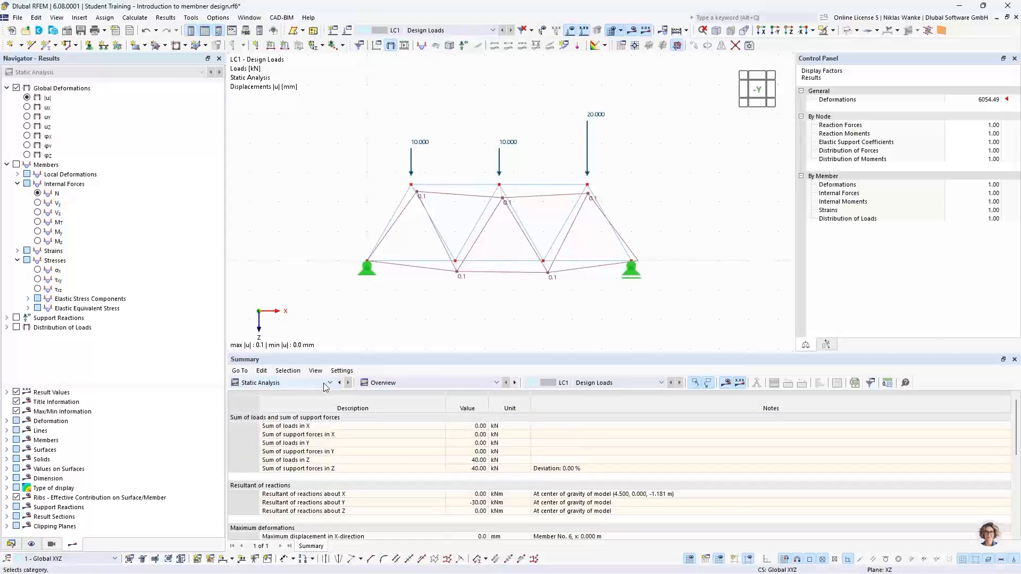
click(417, 383)
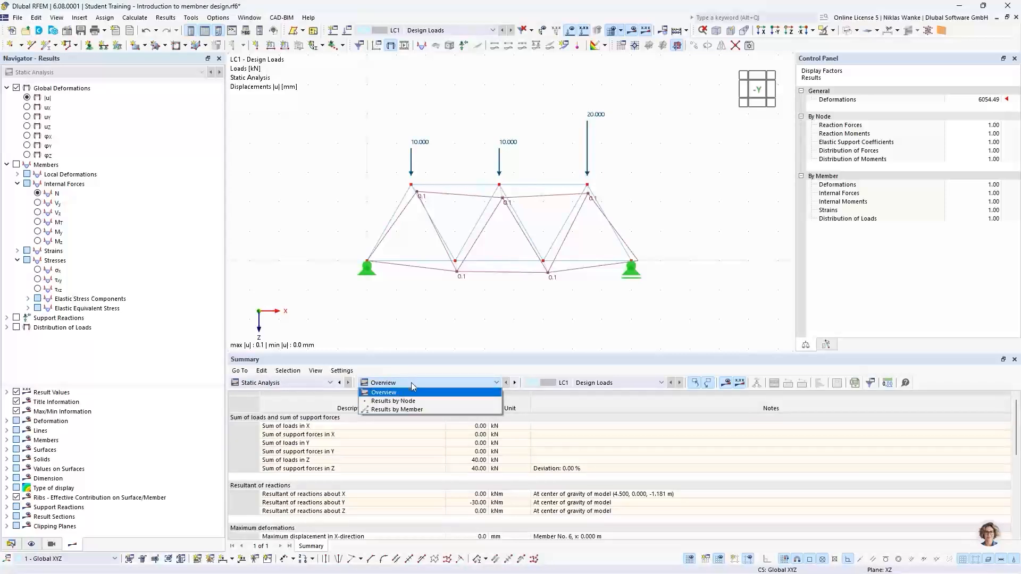
click(411, 382)
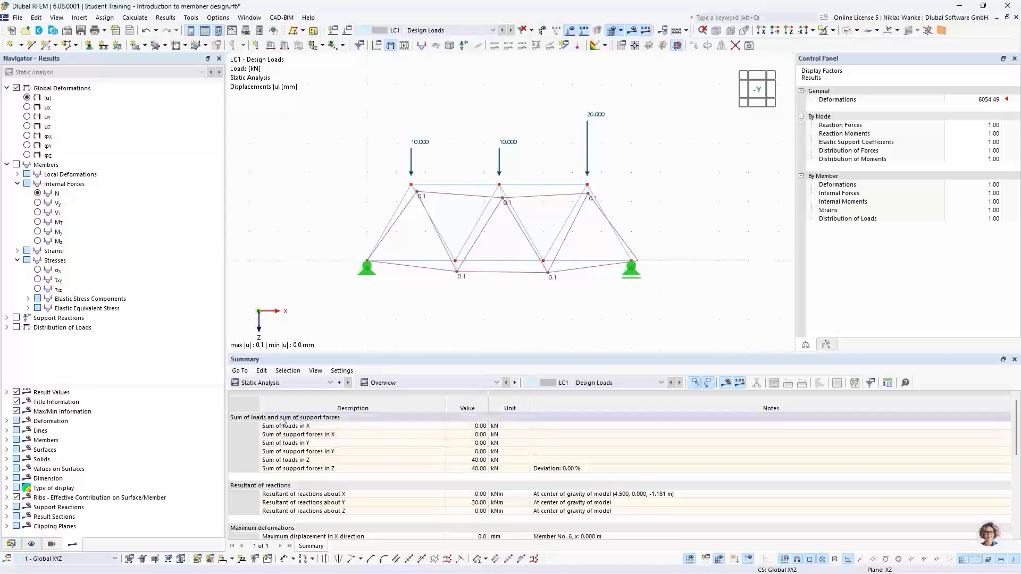
click(245, 418)
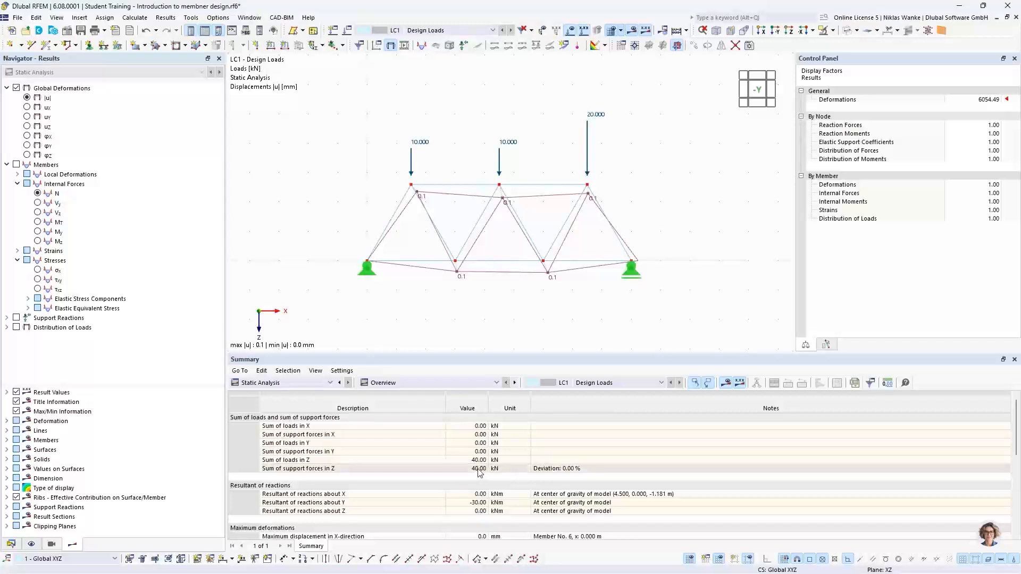
Display the support reactions together with the global deformations on the truss.
middle_drag(560, 300, 549, 238)
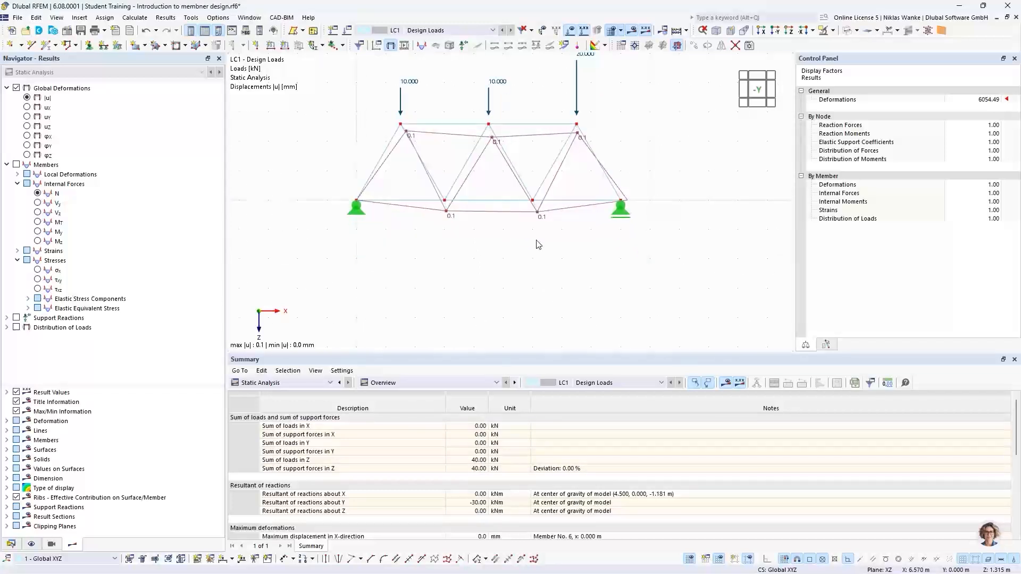
click(16, 318)
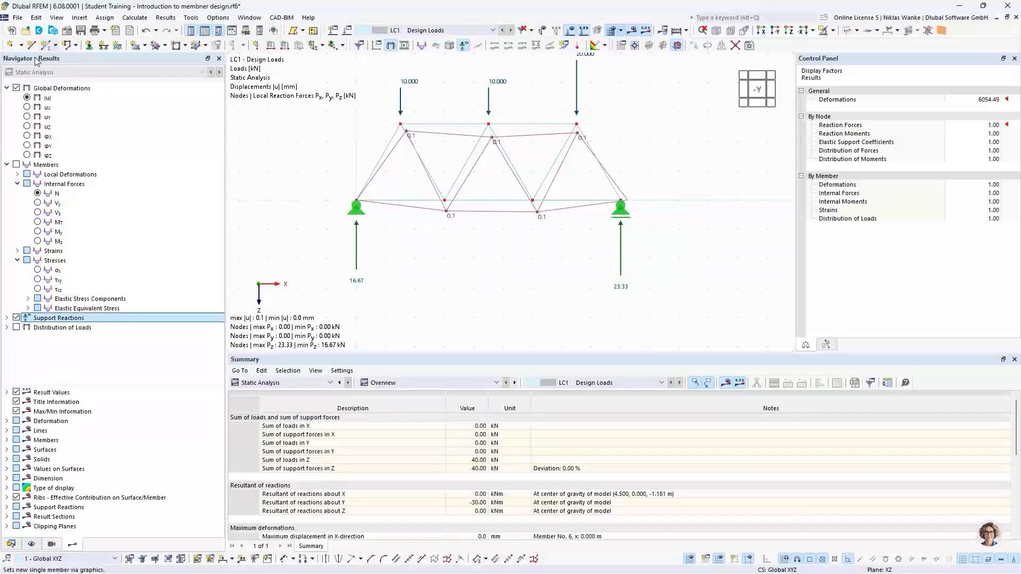
middle_drag(494, 278, 502, 276)
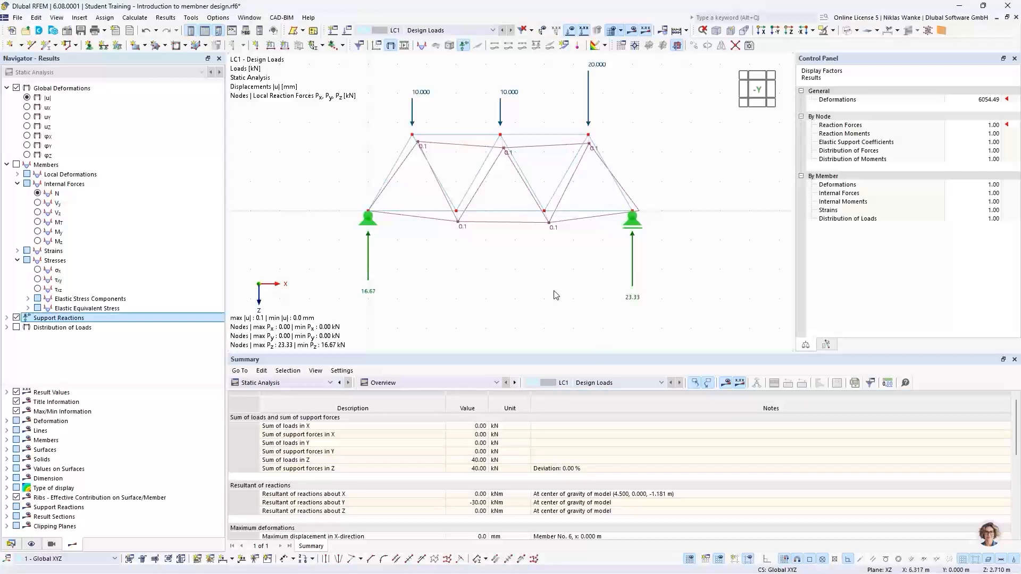
scroll(535, 288, down, 3)
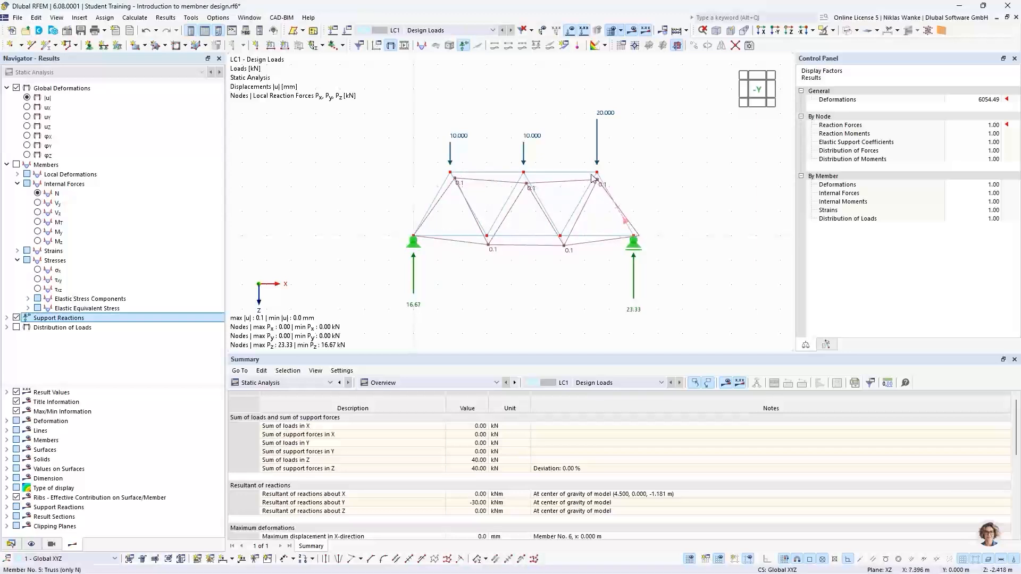
scroll(456, 185, up, 2)
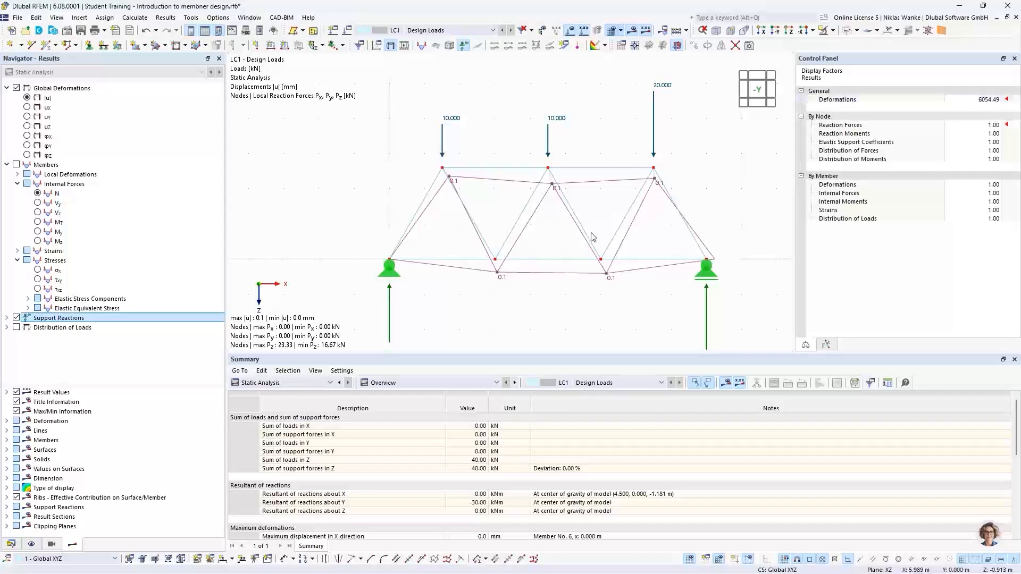
Set the display factor for deformations to 1 and examine the displacement of the bottom chord's left inner node at true scale.
click(973, 101)
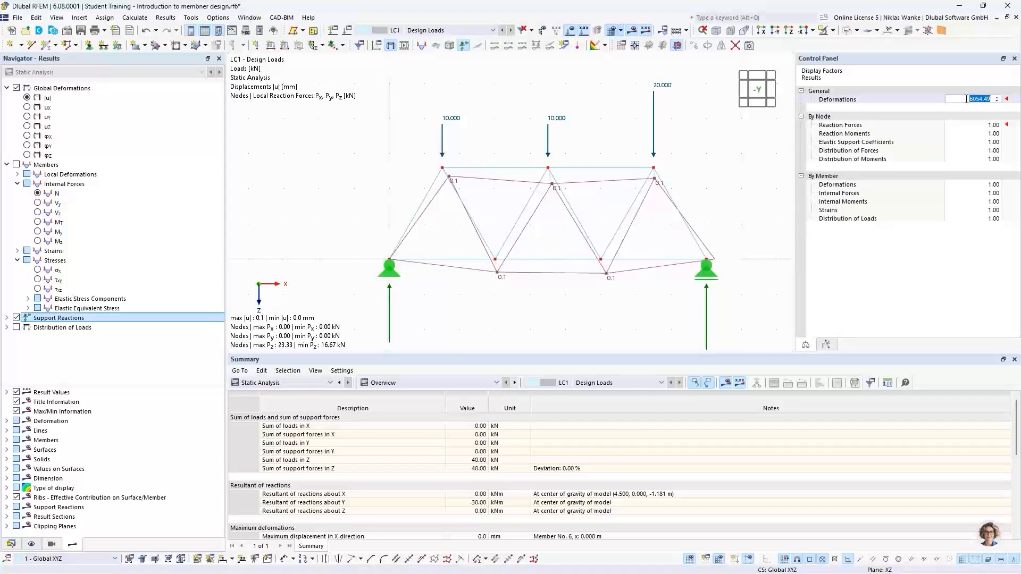
click(966, 99)
key(Tab)
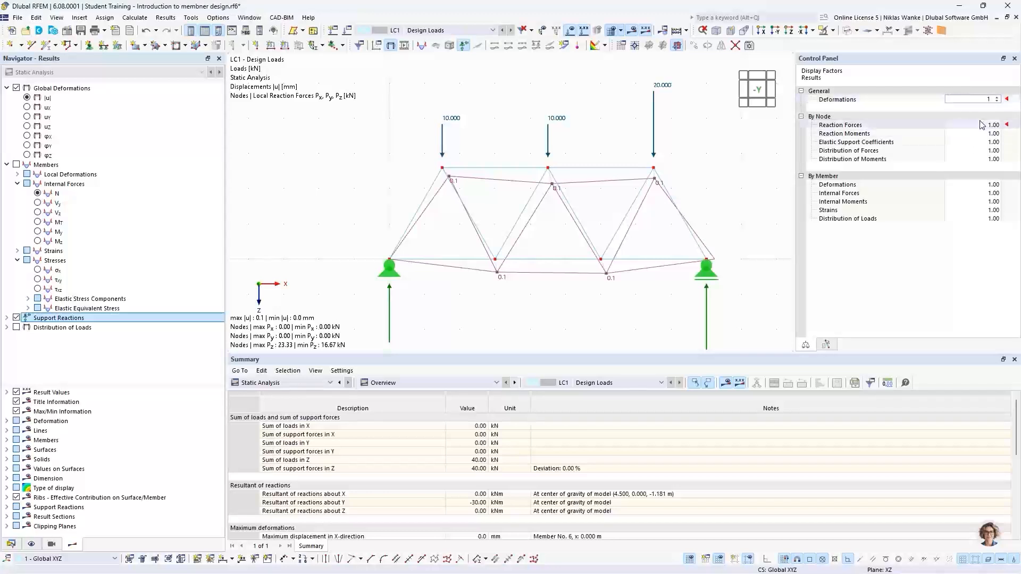
click(983, 102)
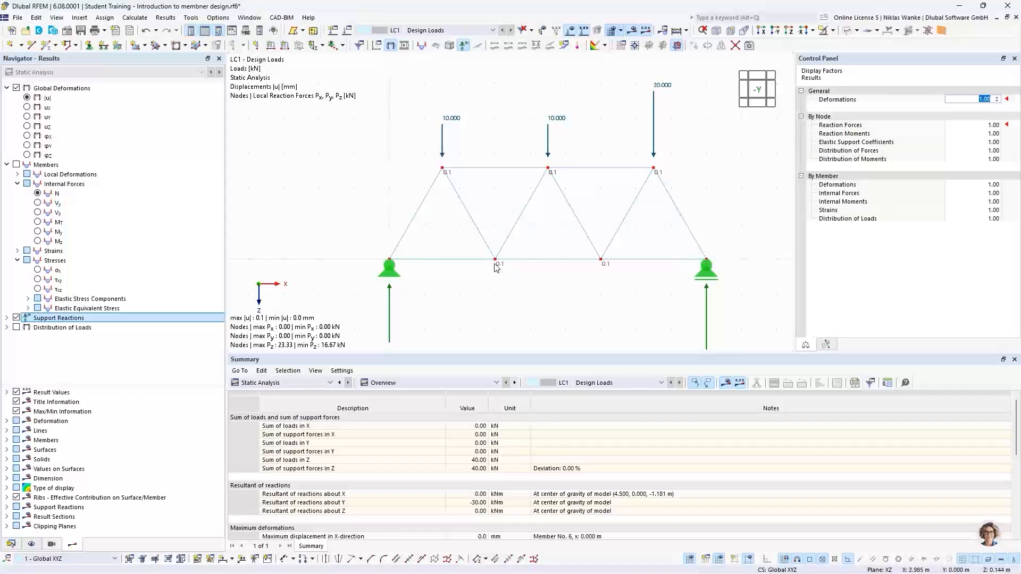
scroll(496, 265, up, 4)
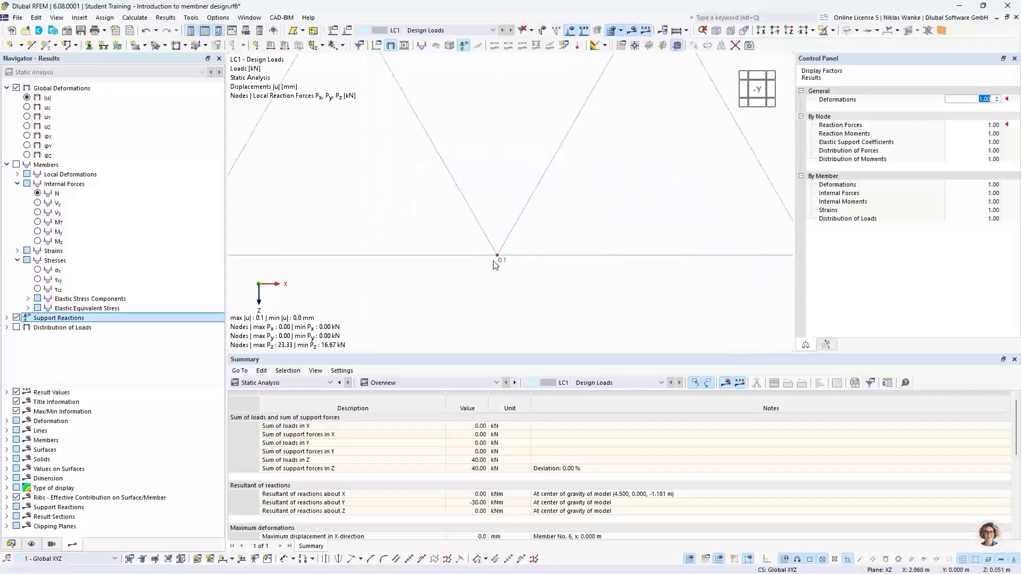
scroll(498, 257, up, 7)
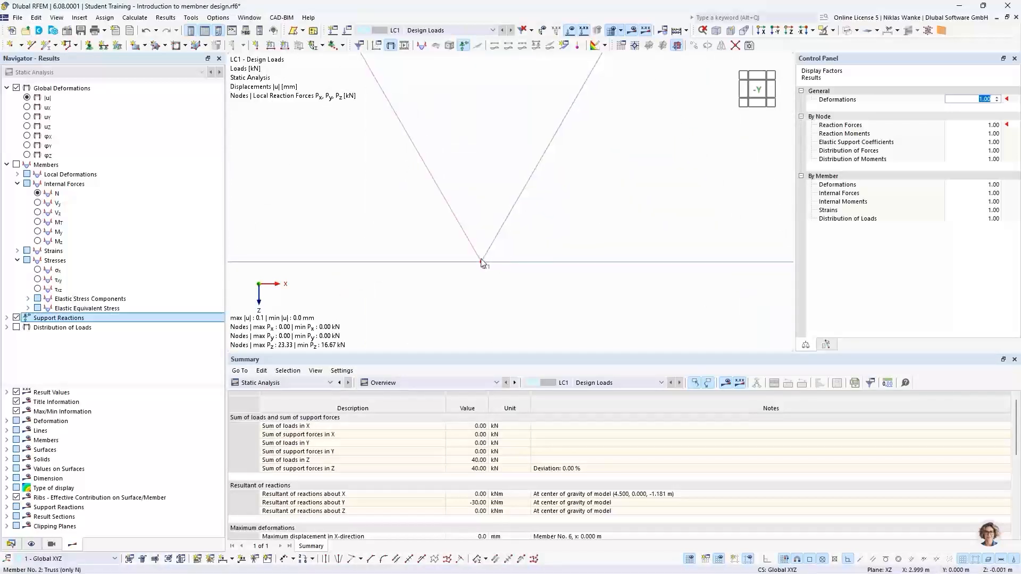
scroll(487, 271, up, 5)
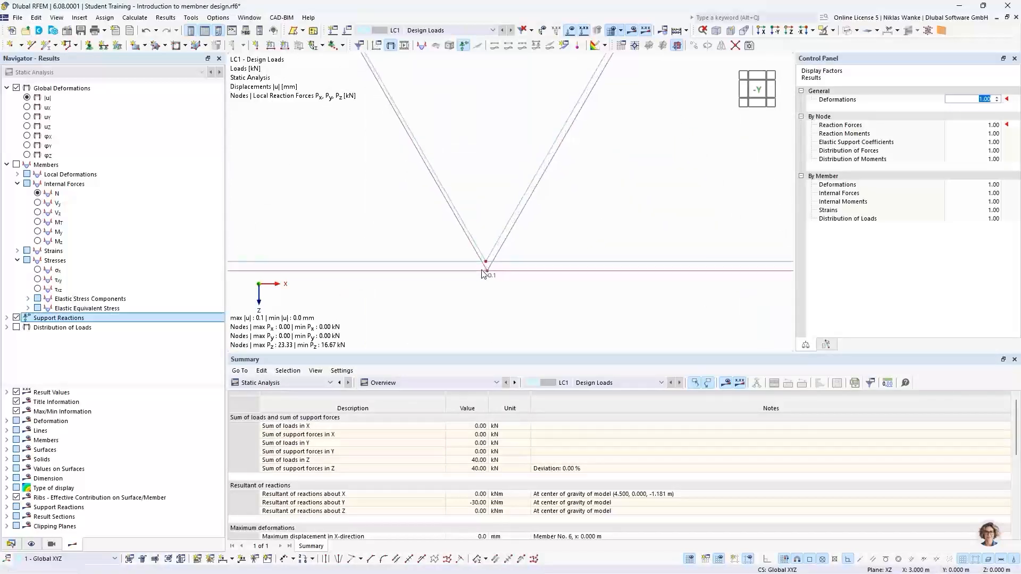
scroll(492, 266, up, 5)
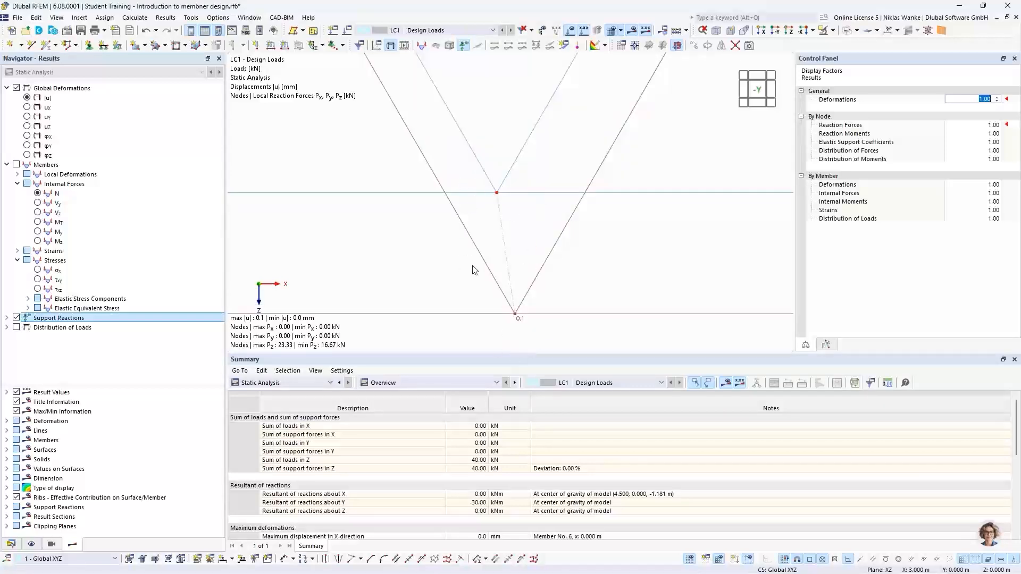
Set the display factor for deformations to 6000.
scroll(489, 289, down, 4)
scroll(489, 289, down, 4)
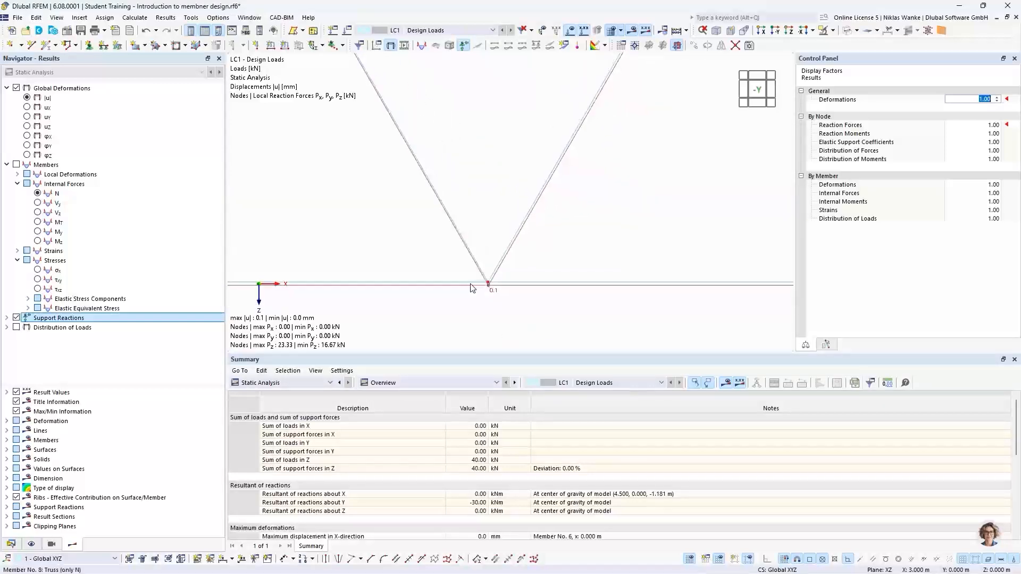
scroll(470, 286, down, 5)
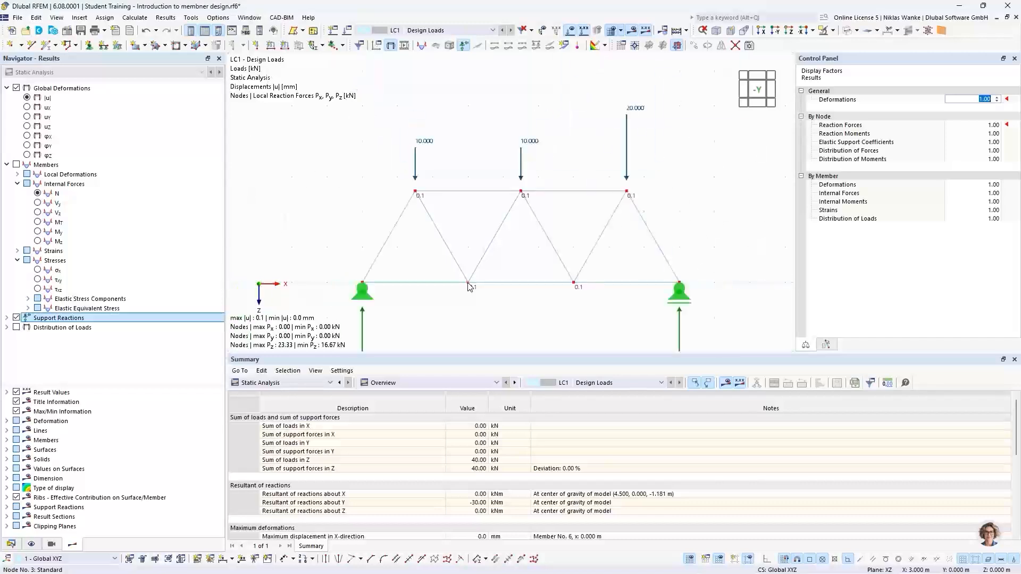
scroll(471, 276, down, 2)
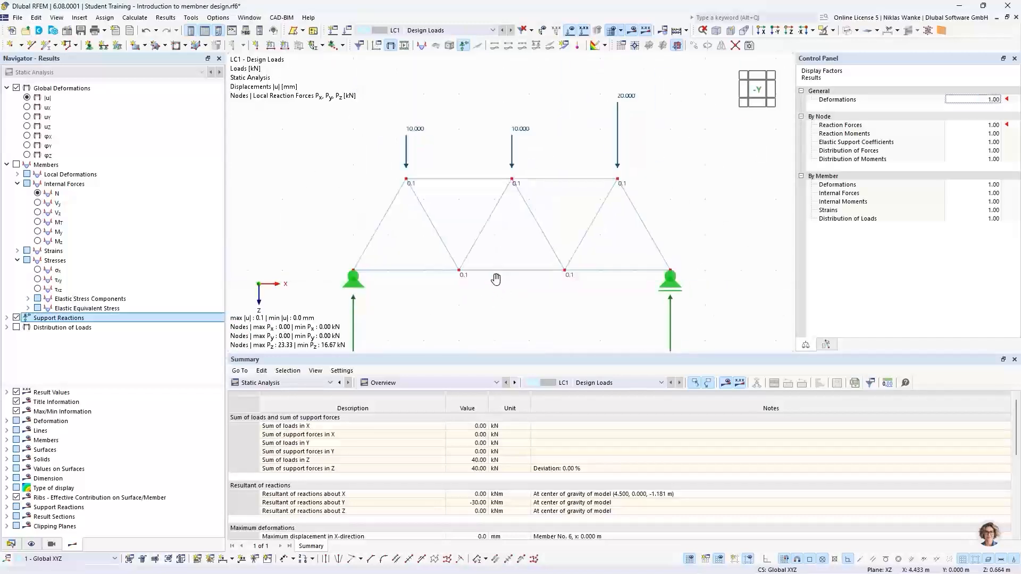
click(983, 100)
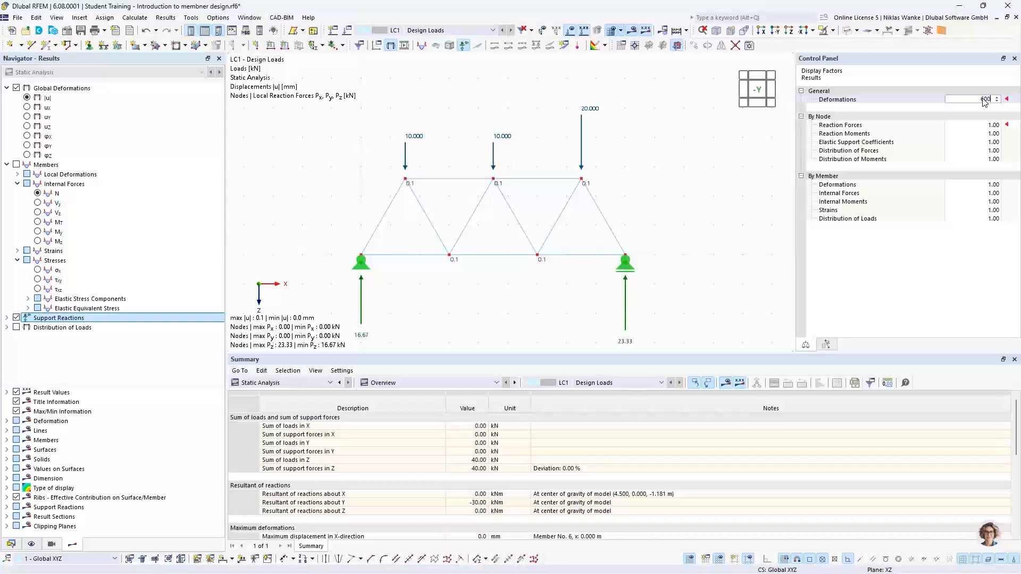
click(984, 126)
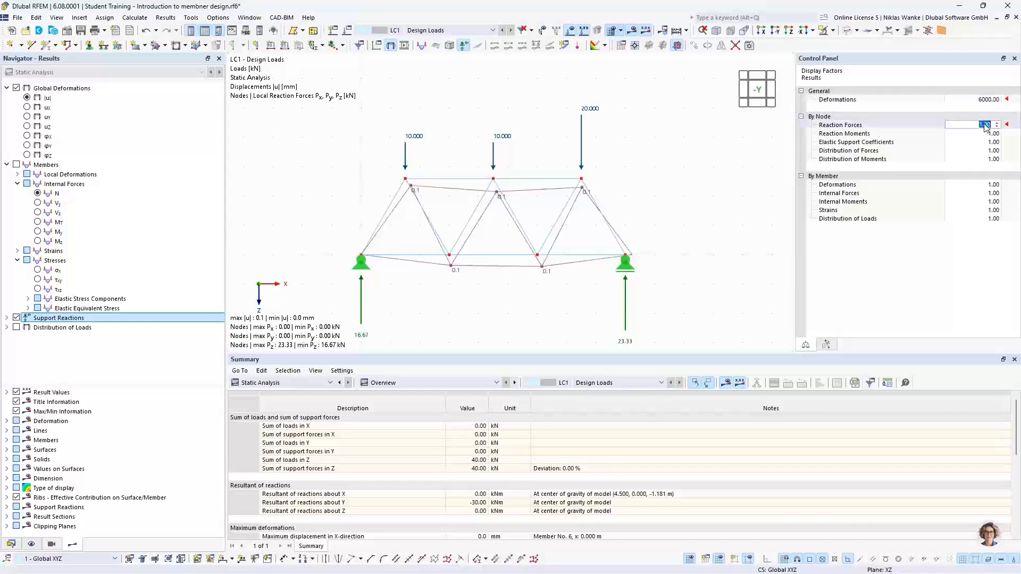
click(601, 202)
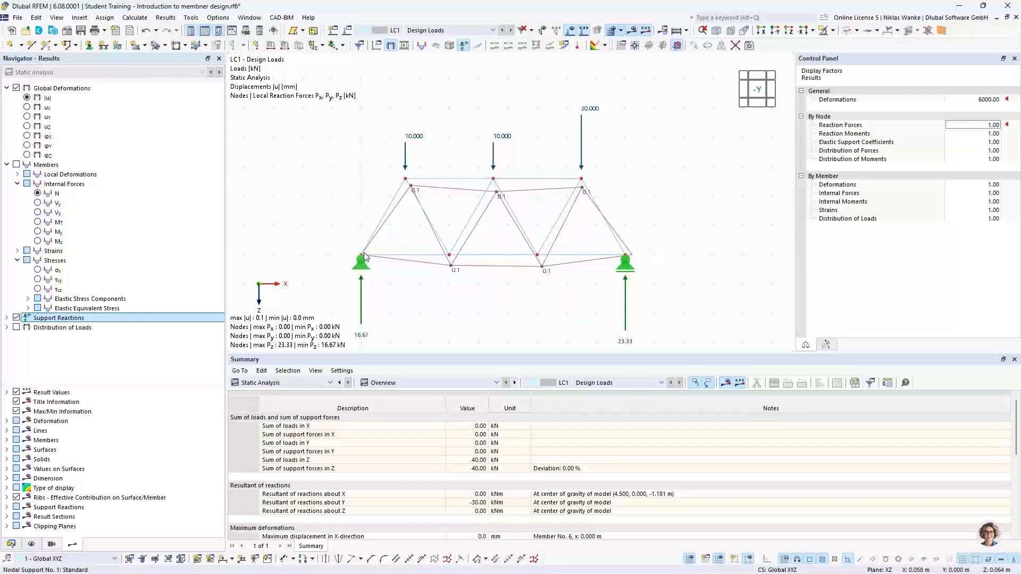
Examine the deformed shape at the truss's two end supports, comparing horizontal movement at the fixed and sliding supports.
scroll(358, 254, up, 5)
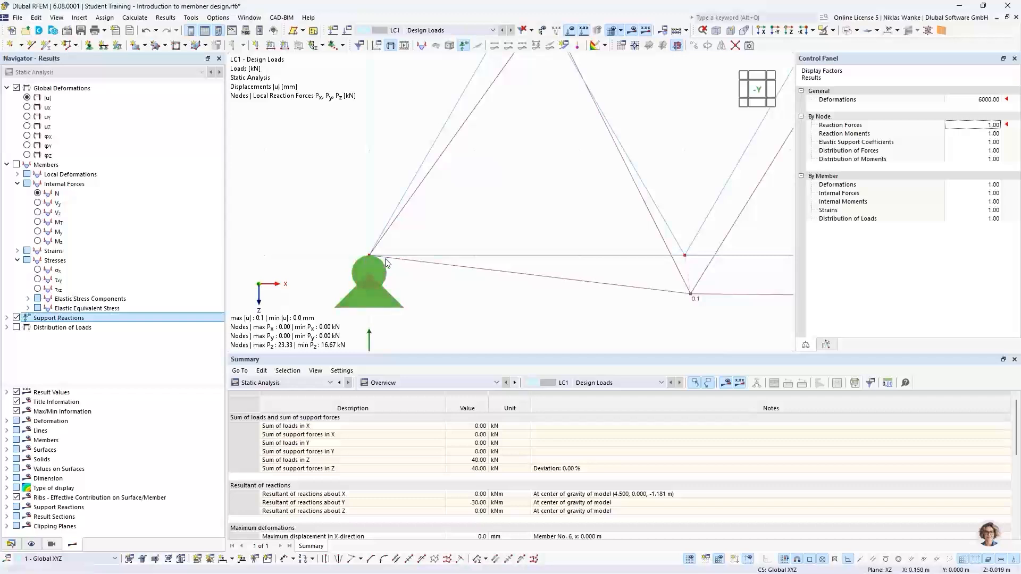
scroll(347, 249, up, 3)
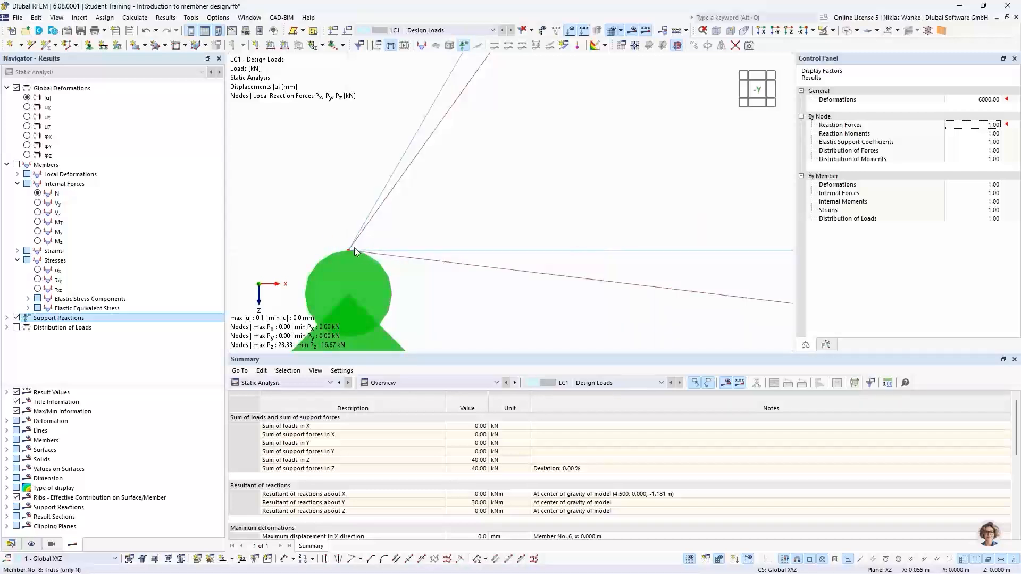
scroll(378, 232, down, 2)
scroll(377, 232, down, 3)
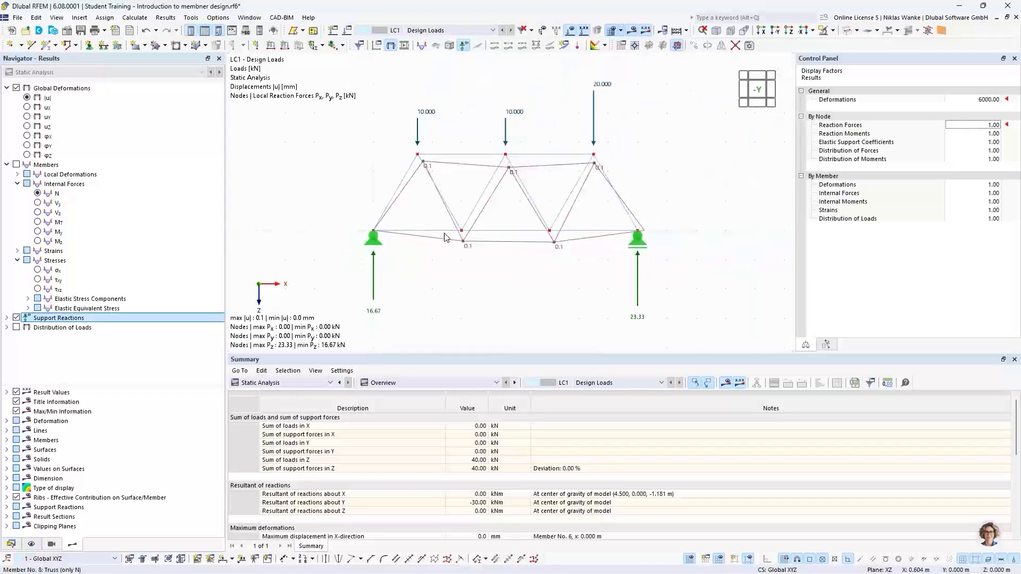
scroll(541, 238, up, 3)
scroll(541, 238, up, 3)
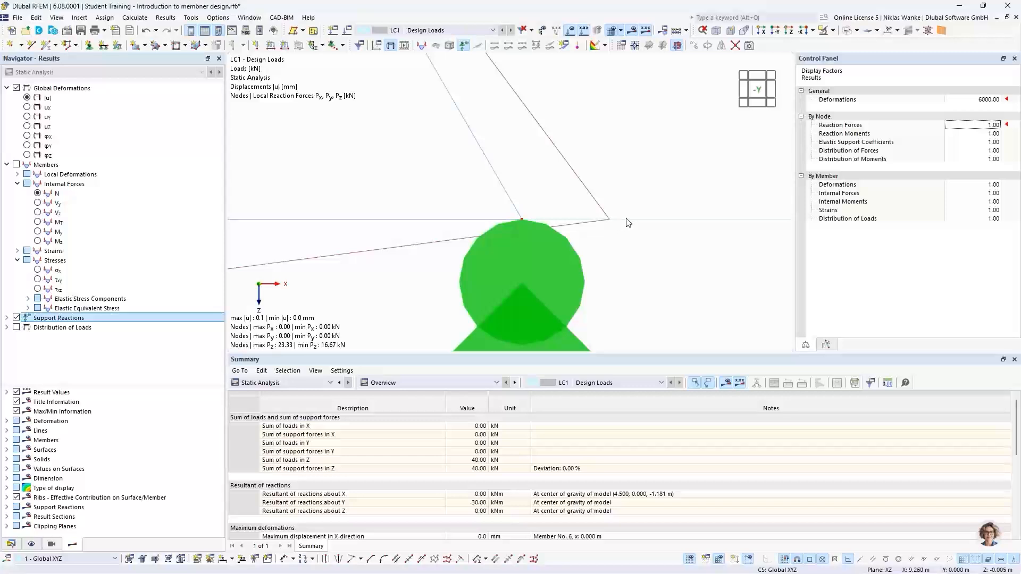
scroll(628, 222, down, 5)
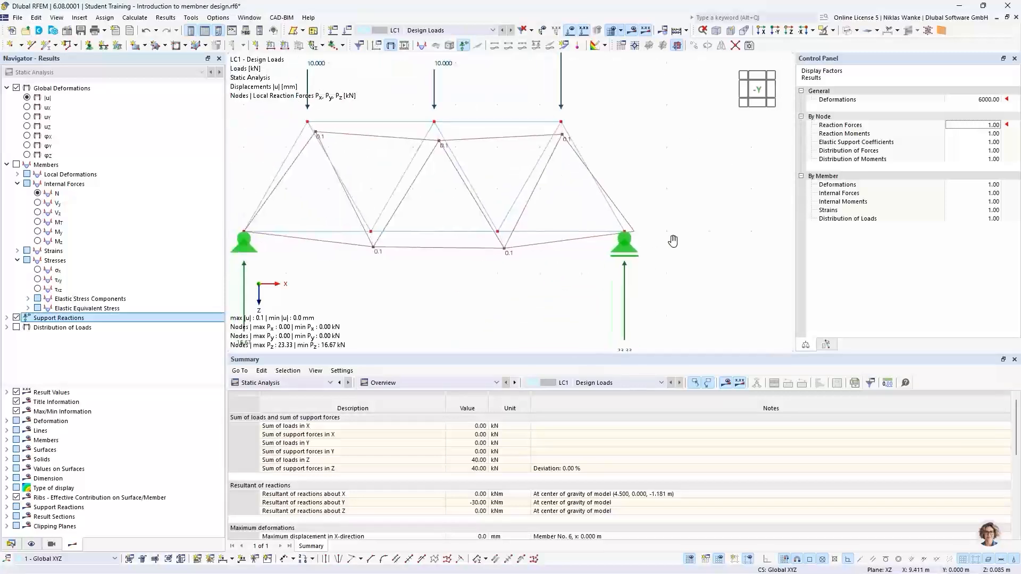
middle_drag(673, 242, 700, 240)
scroll(700, 239, down, 2)
scroll(551, 260, down, 2)
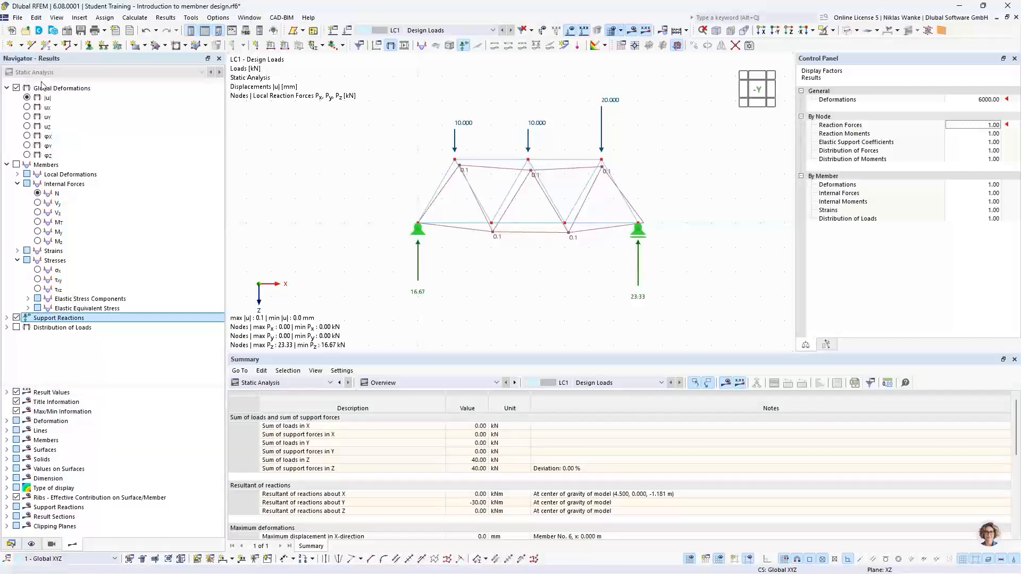
Display the member deformations as colored sections and show the color scale for the global deformations |u|.
click(7, 421)
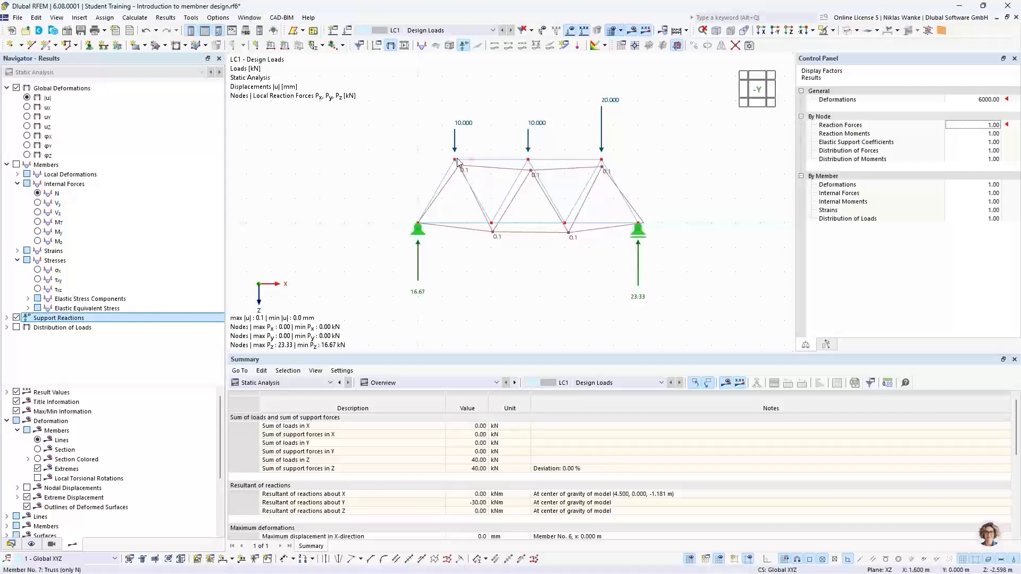
click(38, 459)
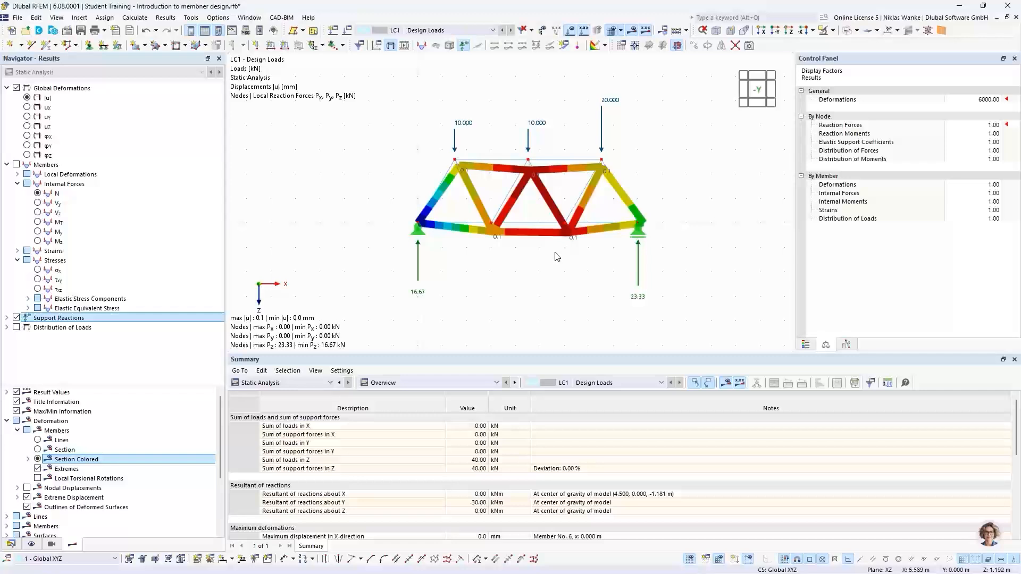
scroll(546, 205, up, 2)
middle_drag(547, 206, 533, 228)
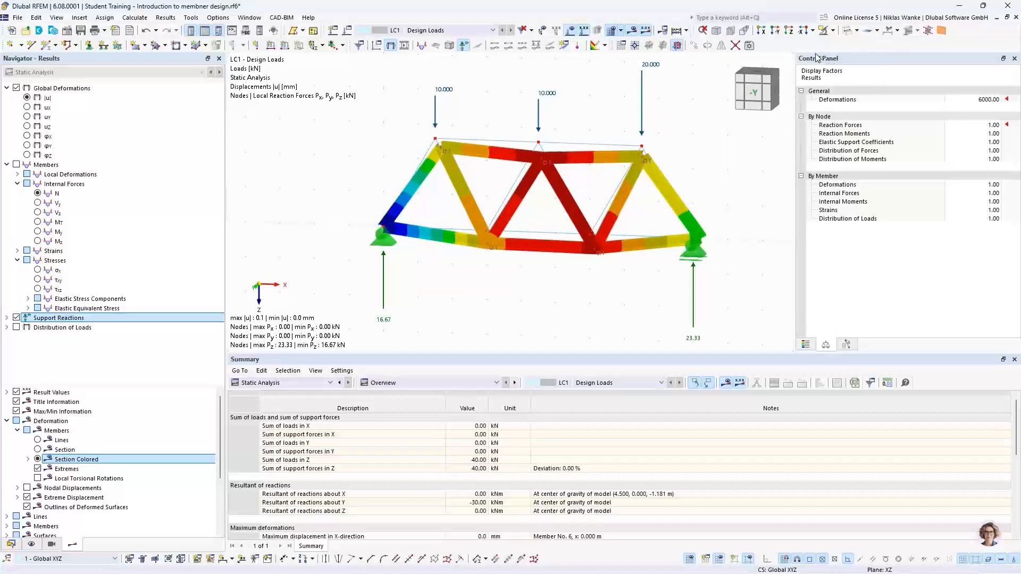
click(806, 344)
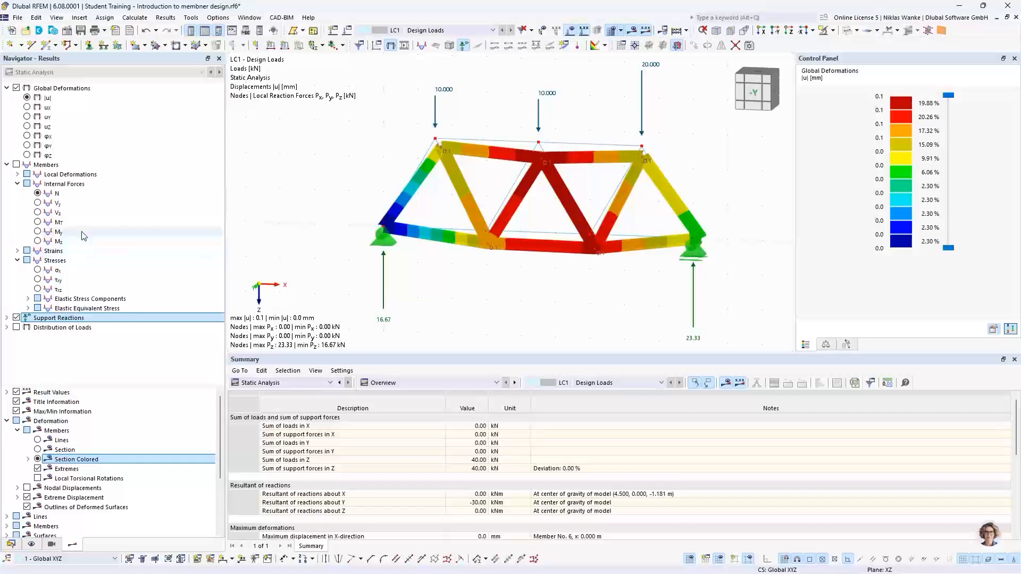
Display the axial force N diagrams on the members and view the truss in the -Y direction.
click(38, 193)
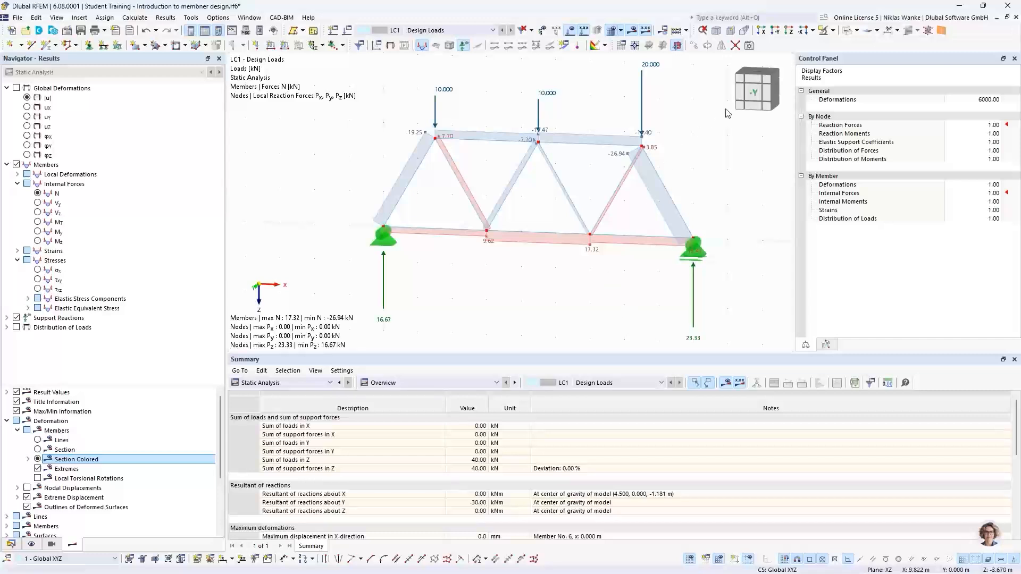
click(755, 93)
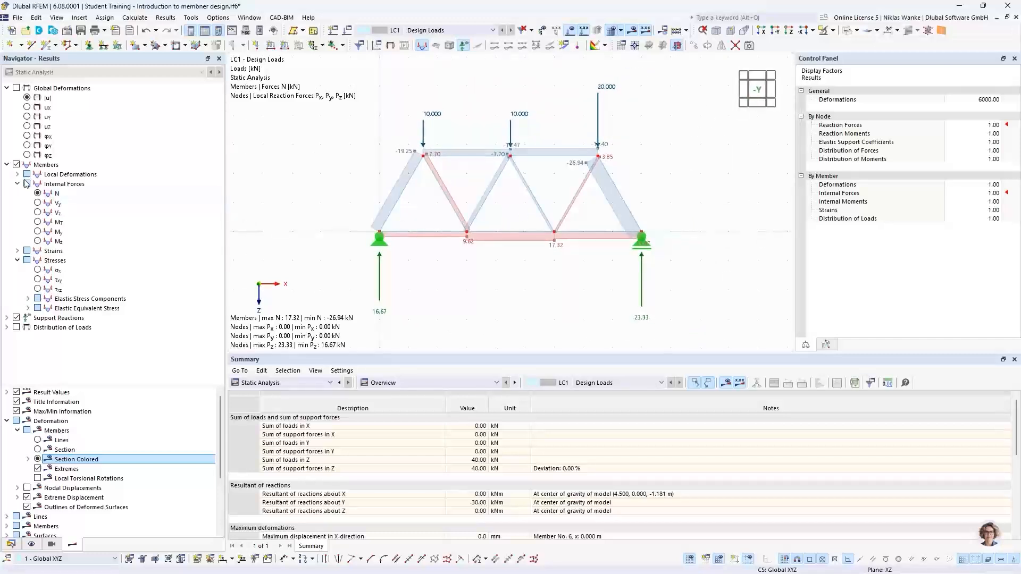
click(37, 194)
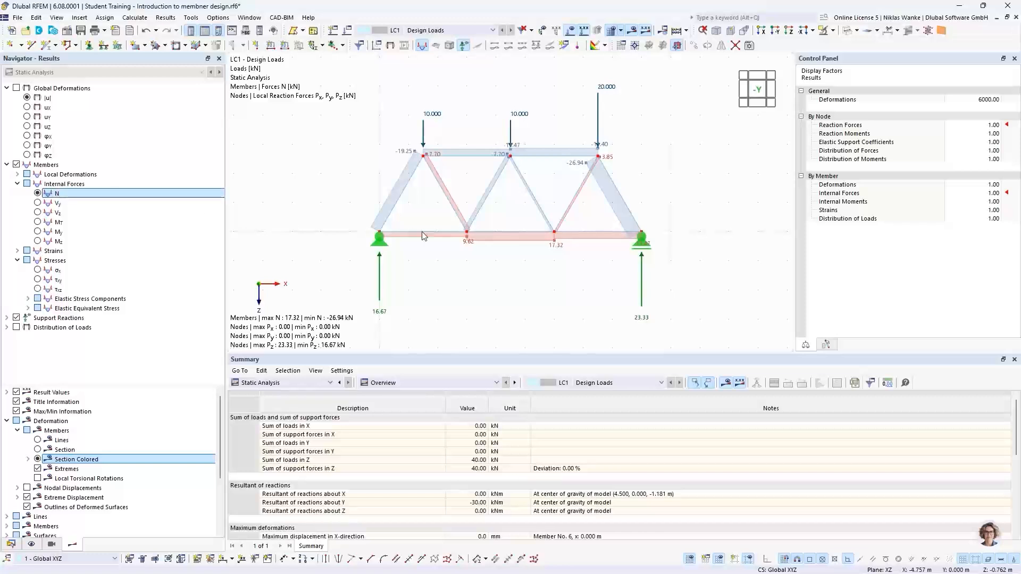
scroll(516, 207, up, 2)
middle_drag(516, 207, 526, 206)
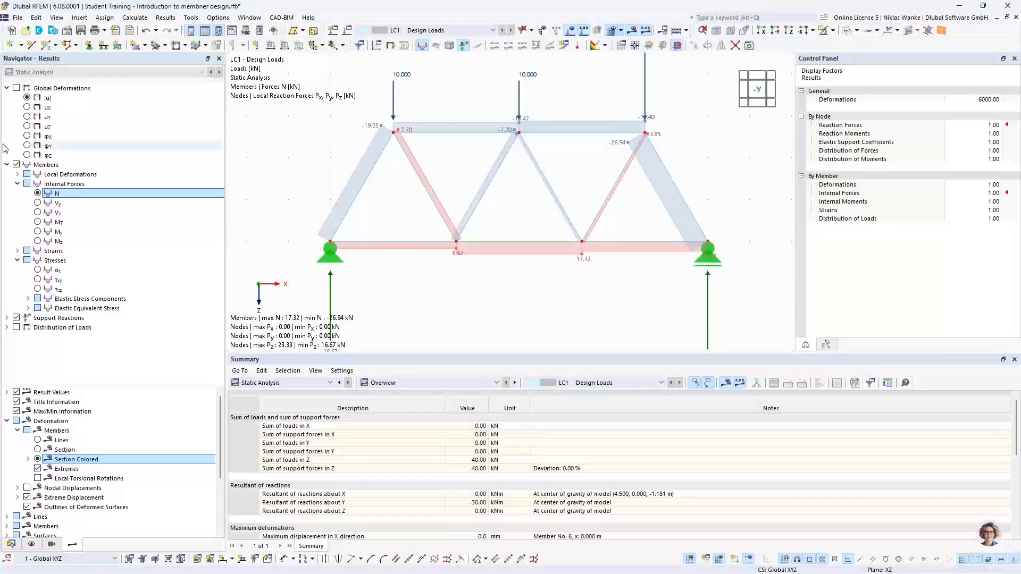
Review the members' shear forces Vy and Vz, torsional moment MT and bending moments My and Mz one by one.
click(37, 203)
middle_drag(434, 246, 461, 211)
ctrl+middle_drag(462, 211, 393, 262)
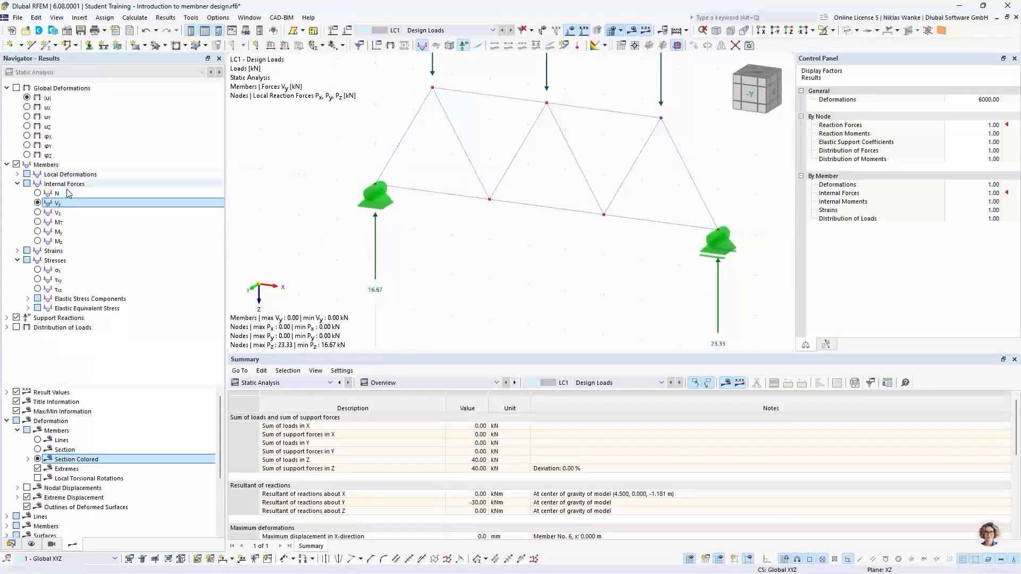
click(37, 213)
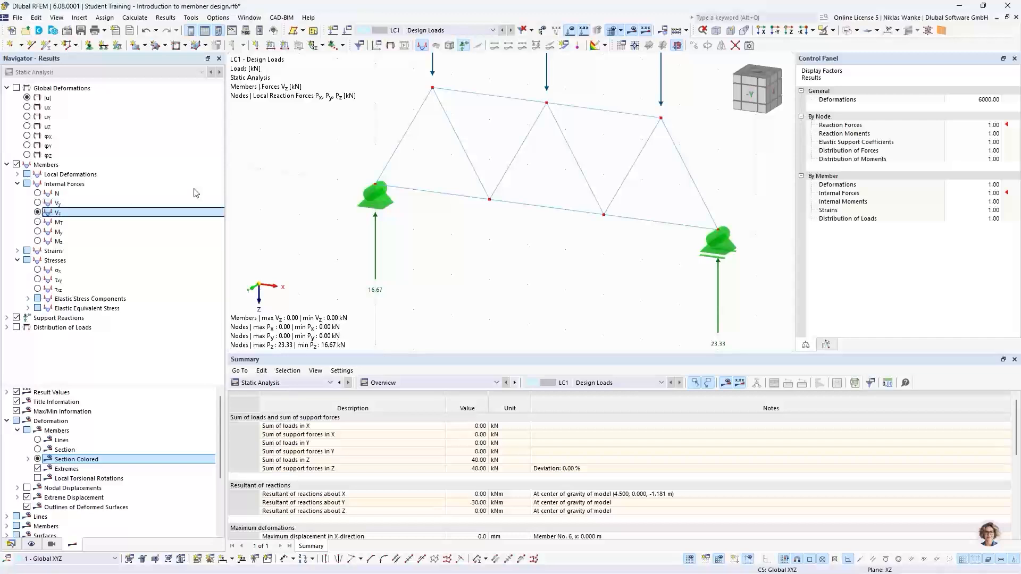
click(37, 223)
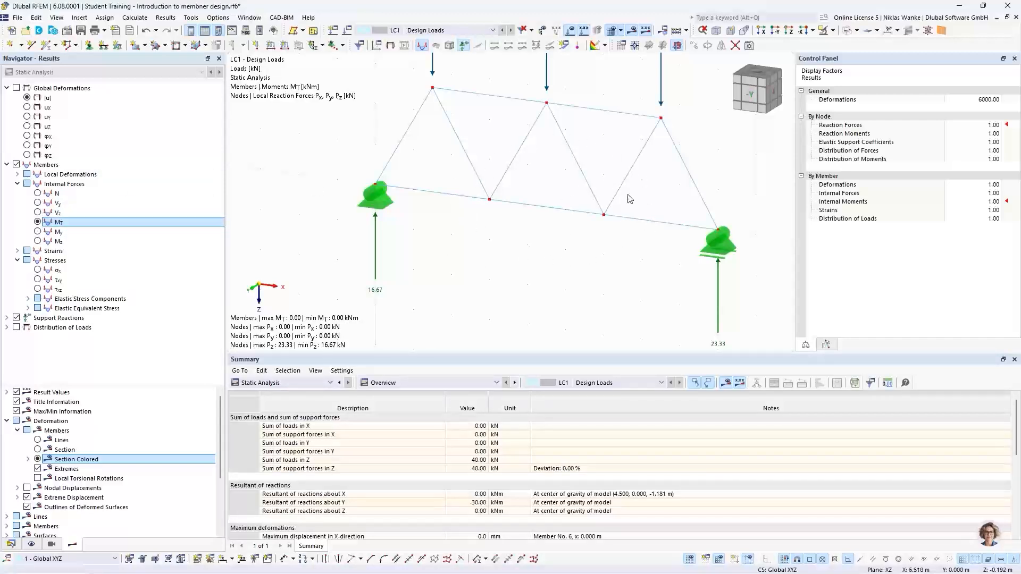
click(37, 232)
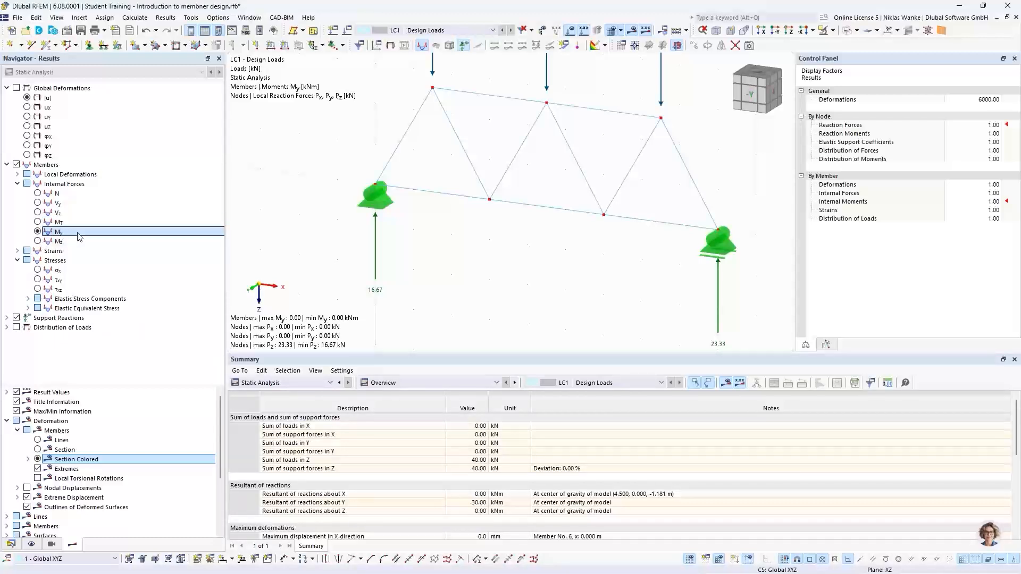
click(37, 241)
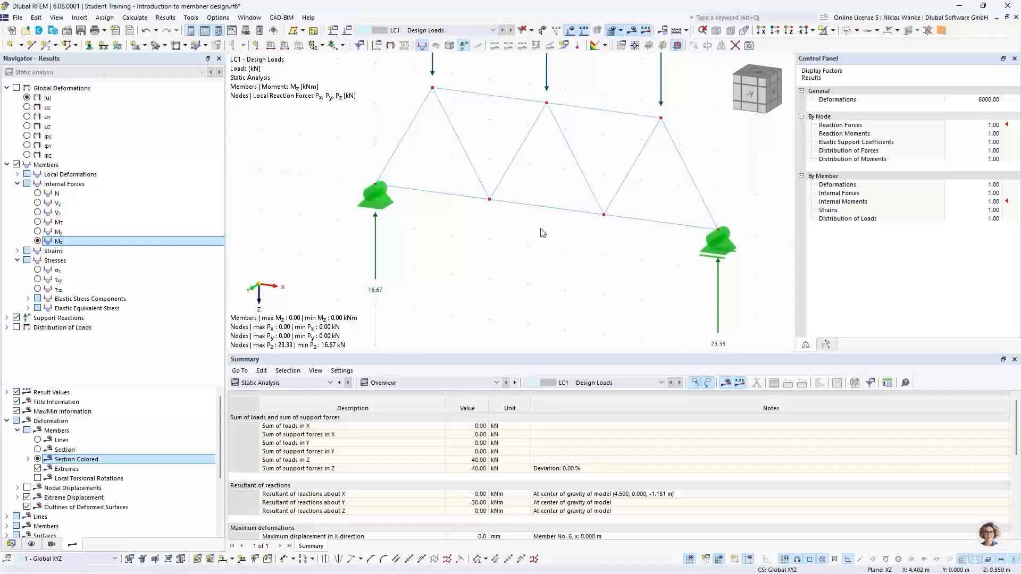
Switch the member results back to the axial force N and restore the -Y view of the truss.
click(32, 194)
middle_drag(632, 234, 616, 247)
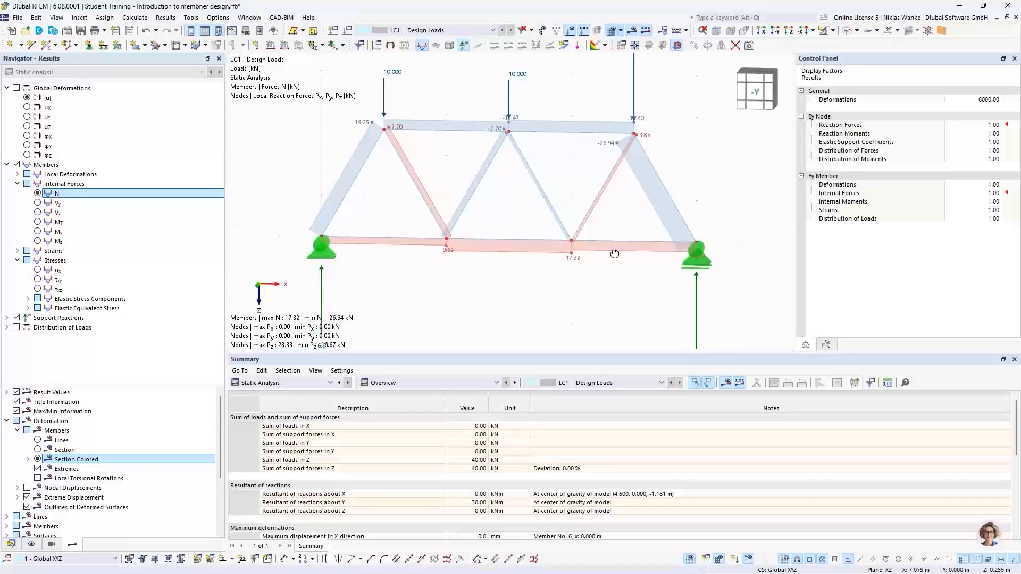
click(747, 96)
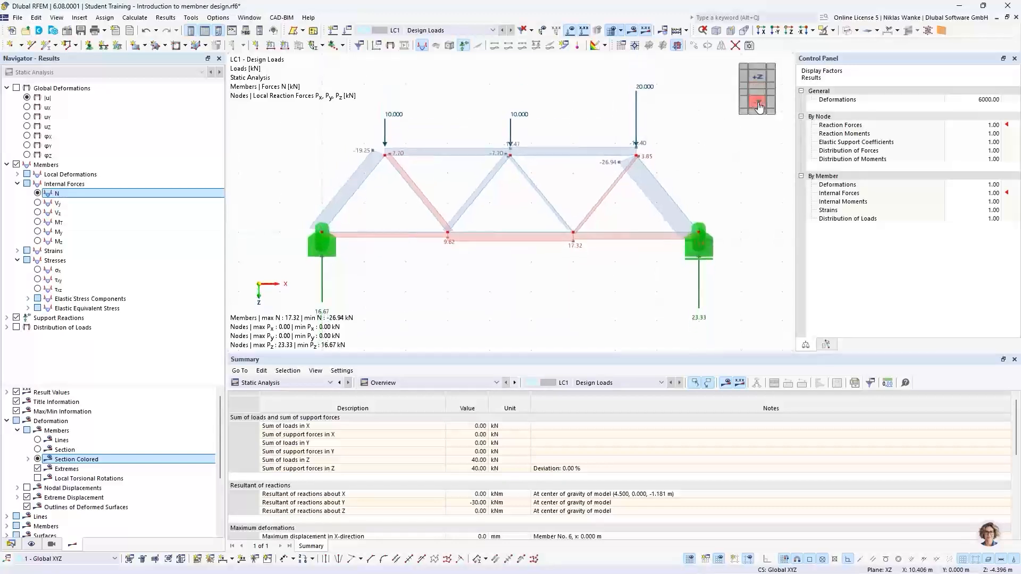
scroll(508, 193, up, 2)
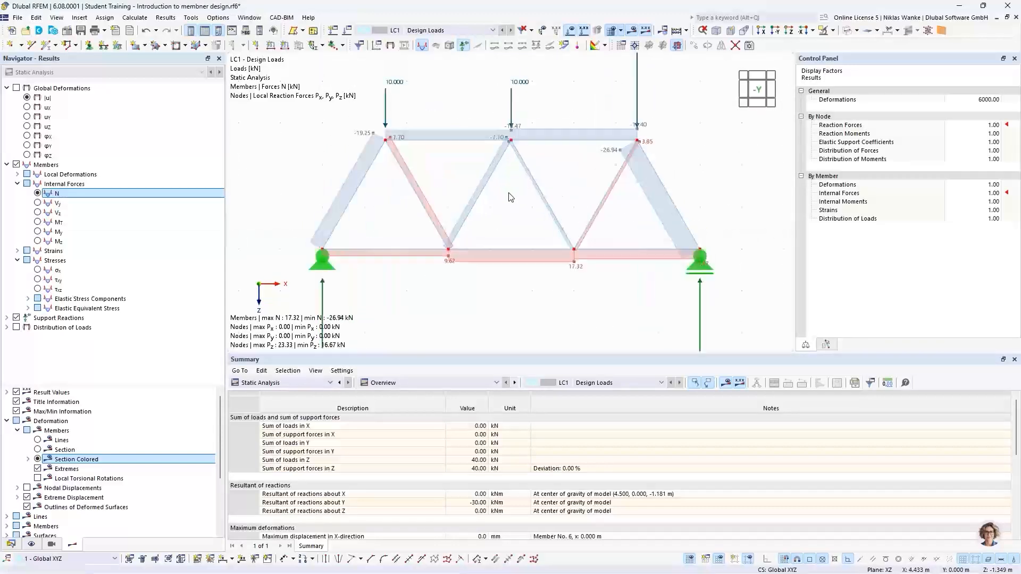
middle_drag(508, 192, 536, 198)
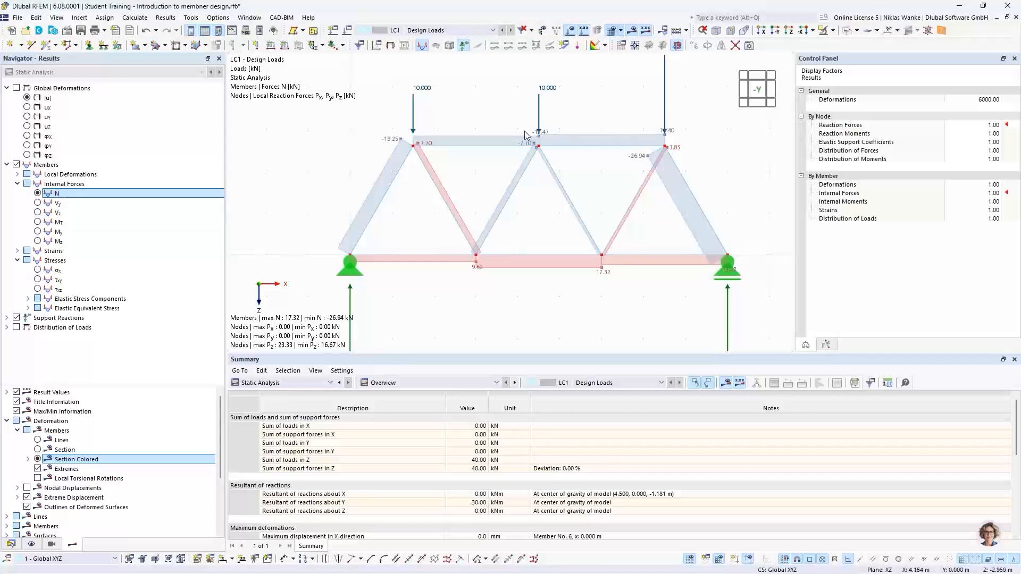
Examine the axial forces at the top chord's middle node and switch to the Ideal truss structure slide in PowerPoint.
scroll(544, 130, up, 3)
scroll(515, 162, up, 1)
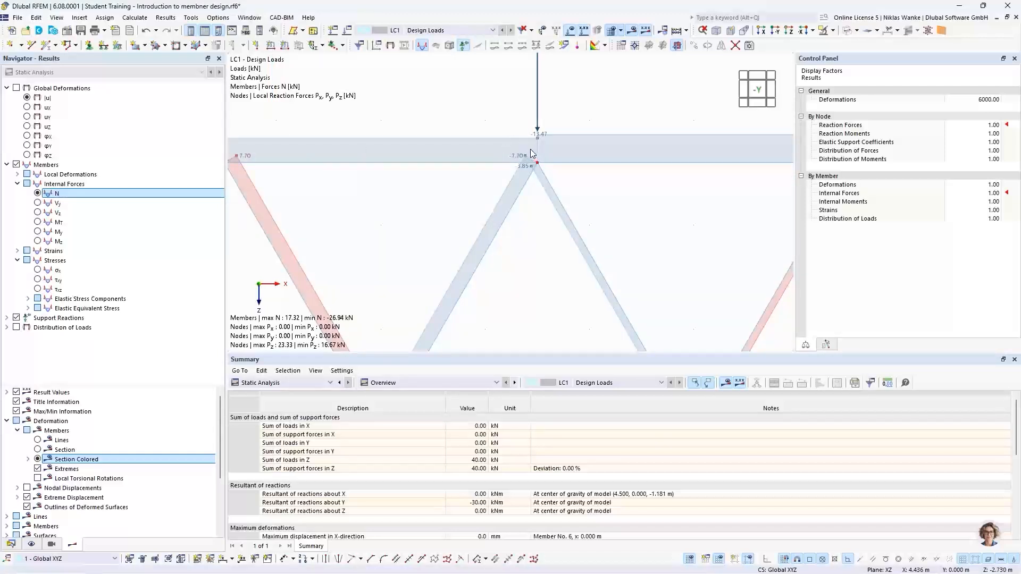
scroll(530, 153, down, 3)
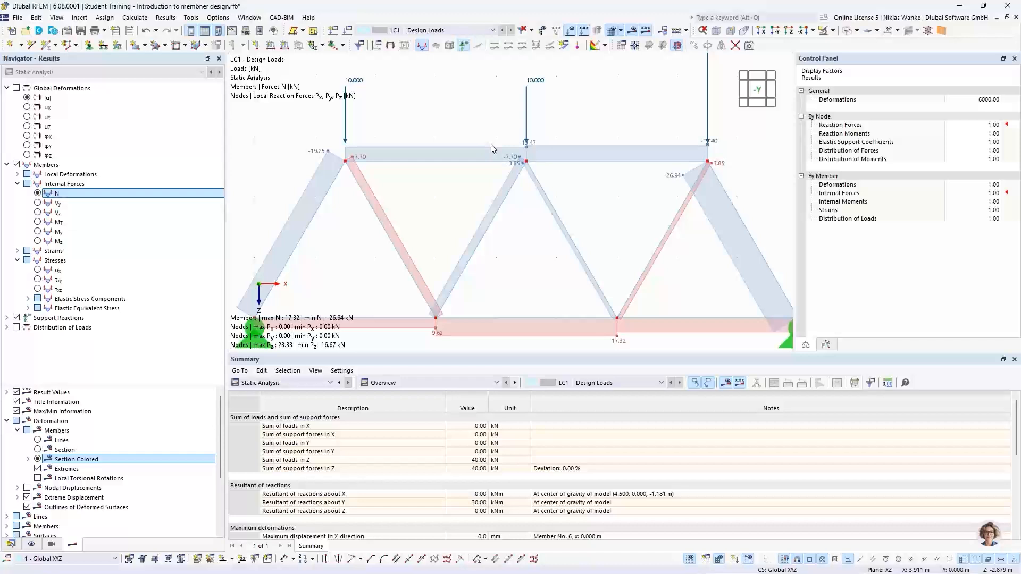
scroll(490, 145, down, 3)
mouse_move(490, 145)
middle_down()
mouse_move(503, 162)
mouse_move(505, 154)
middle_up()
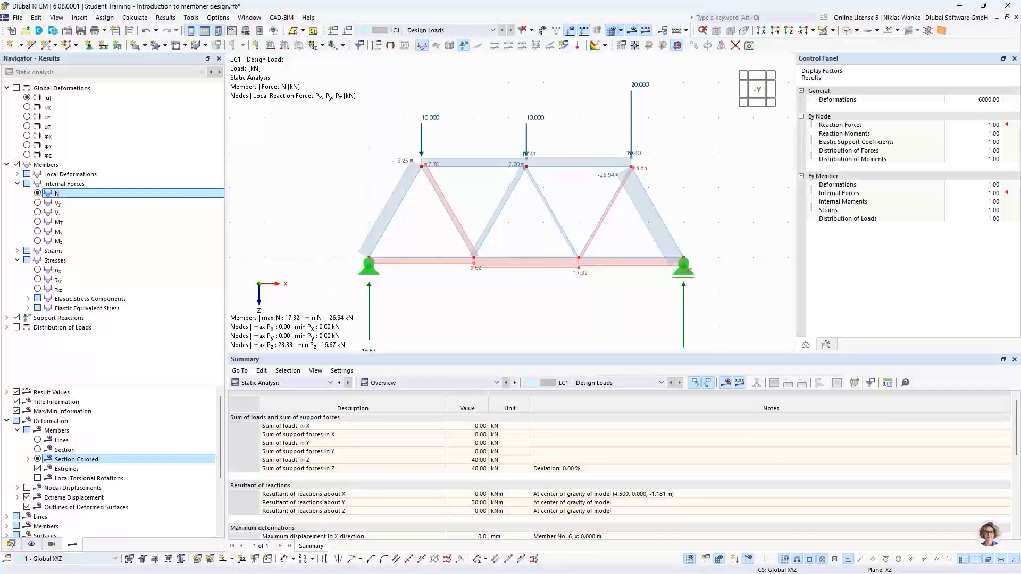
key(alt+Tab)
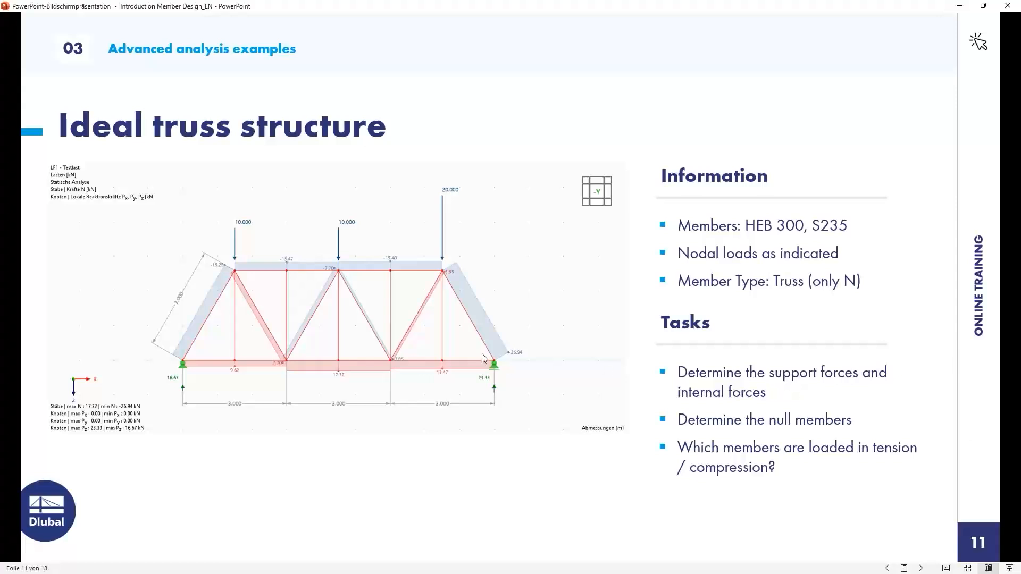
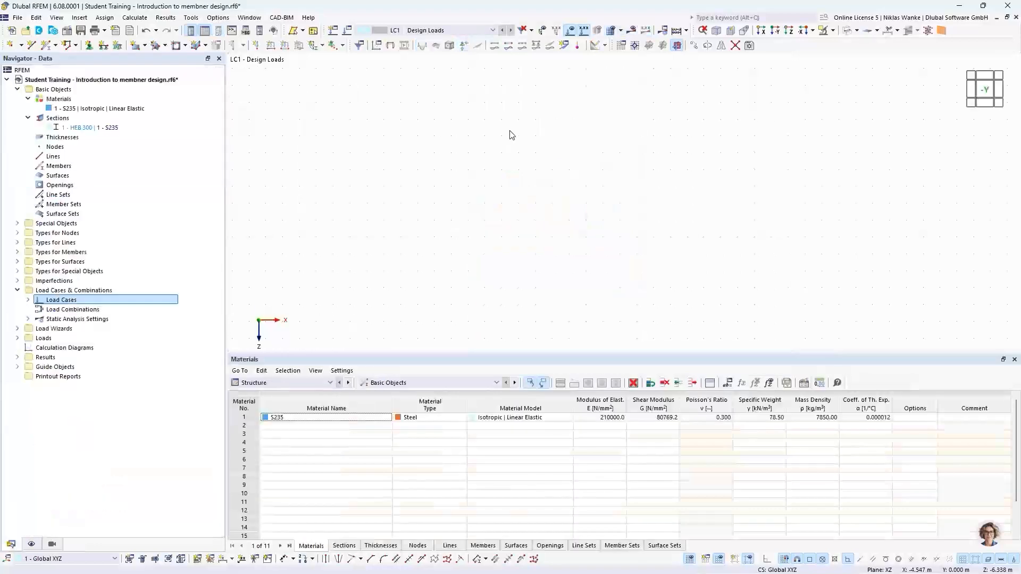
middle_drag(575, 231, 579, 222)
scroll(572, 230, down, 1)
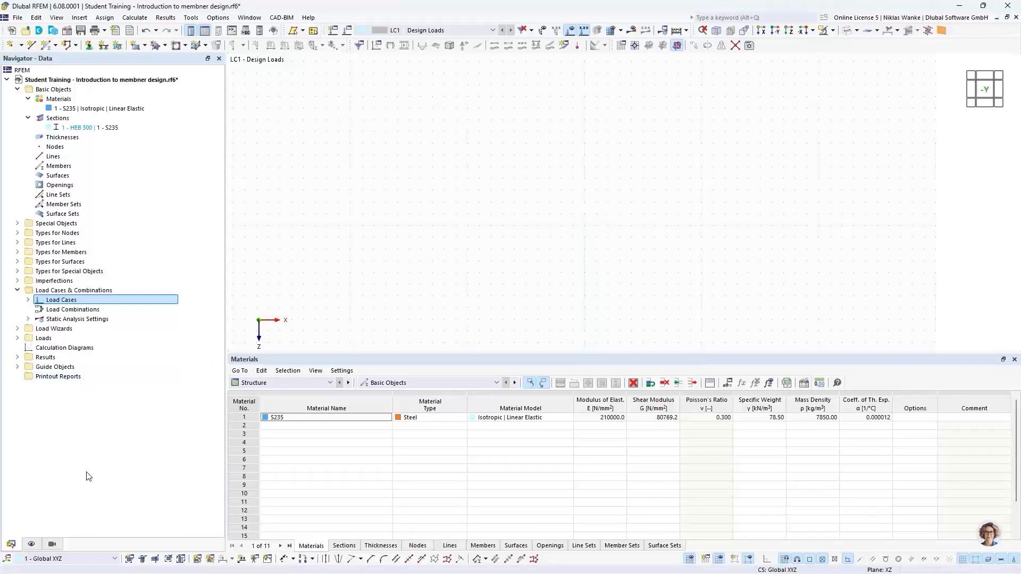
Turn on the display of the global coordinate system at the zero point and of the dimensions.
click(33, 544)
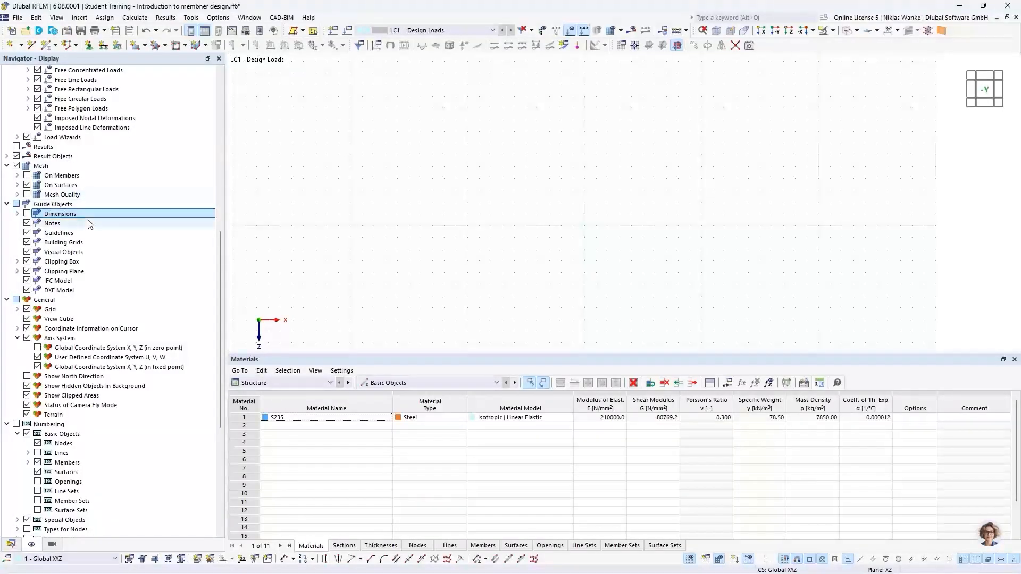
click(37, 347)
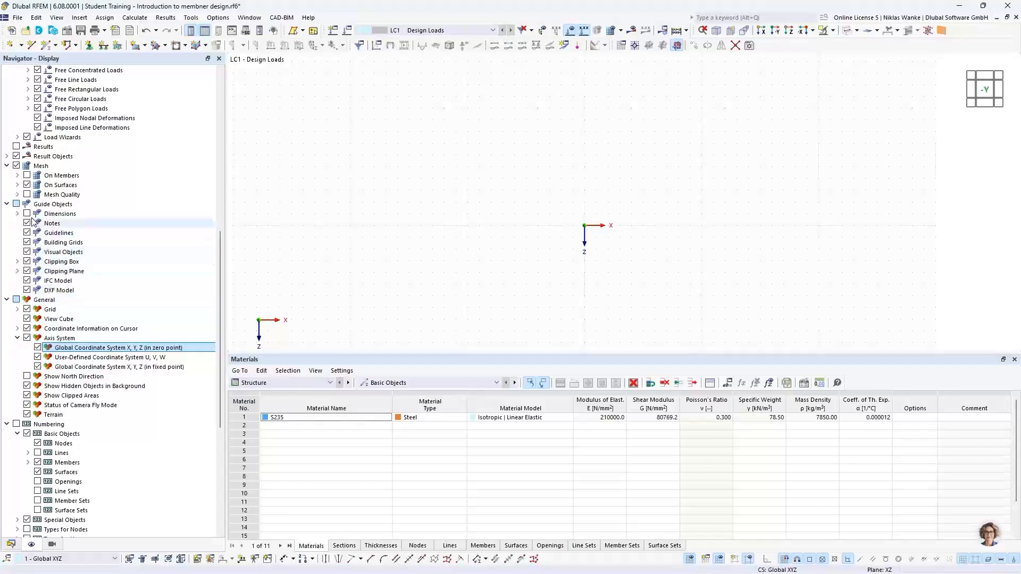
click(27, 213)
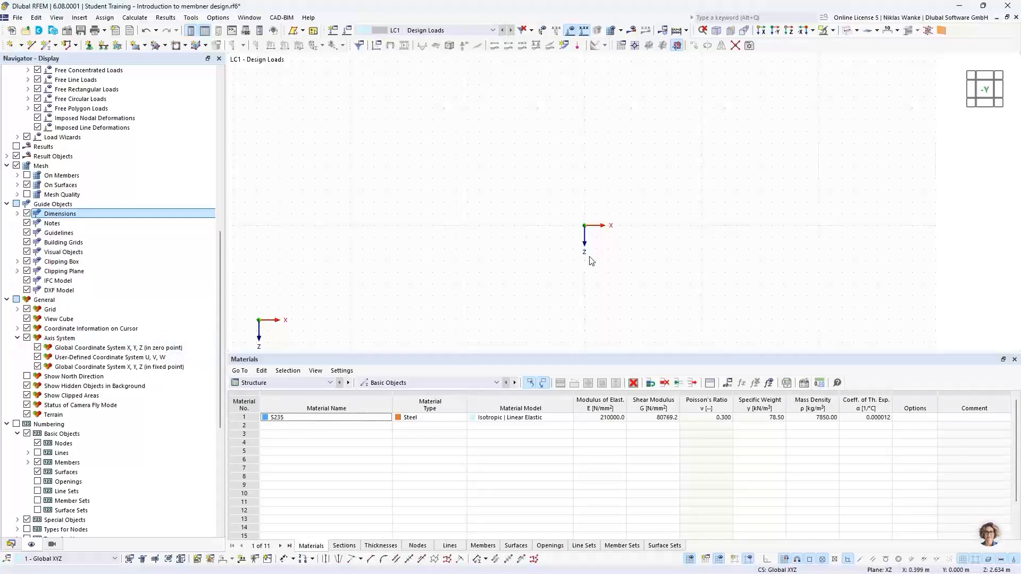
Check the grid point spacing in the work plane and grid/snap settings.
scroll(604, 250, up, 1)
middle_drag(609, 243, 417, 237)
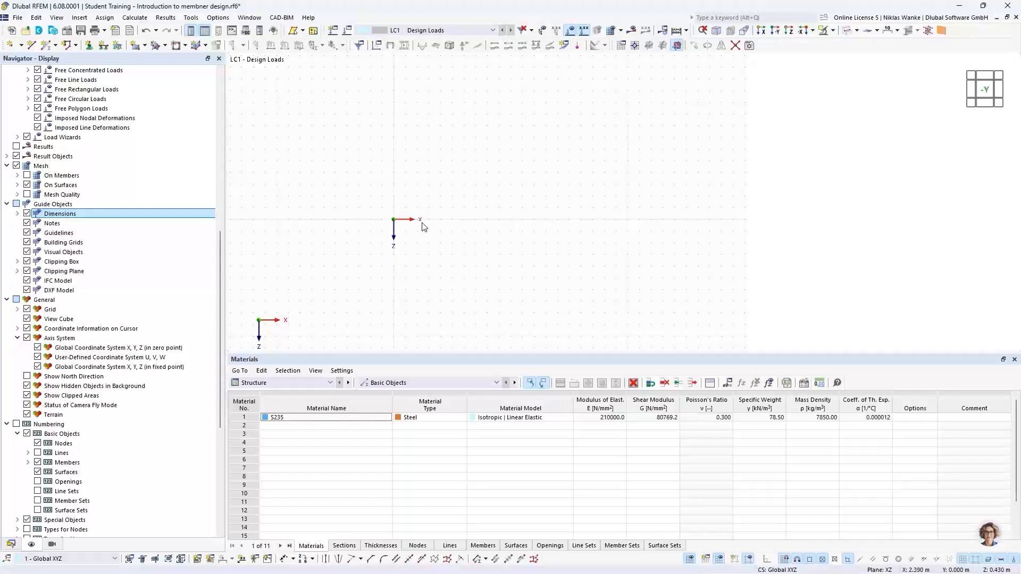
scroll(447, 226, up, 2)
click(621, 44)
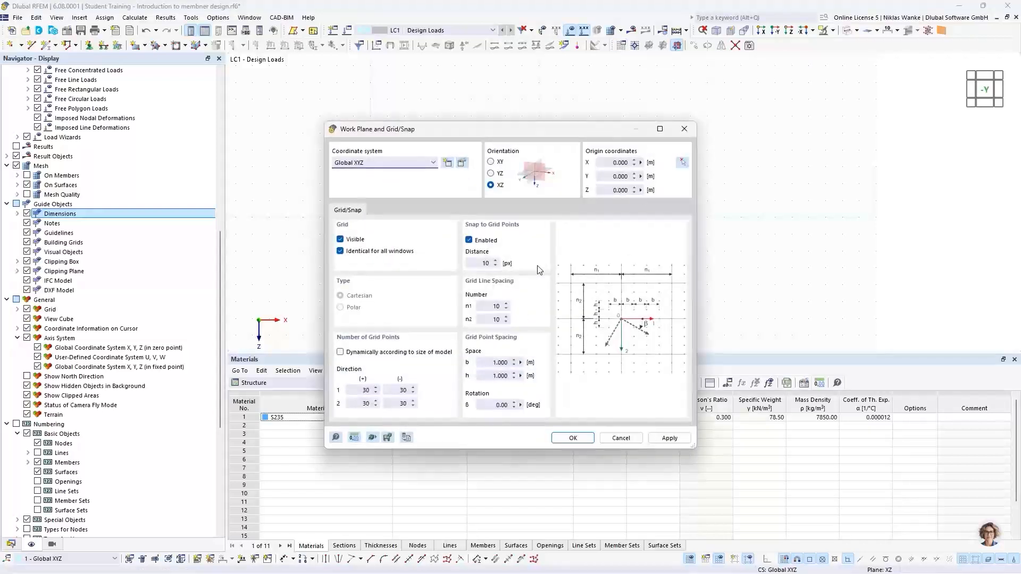
click(488, 362)
click(684, 129)
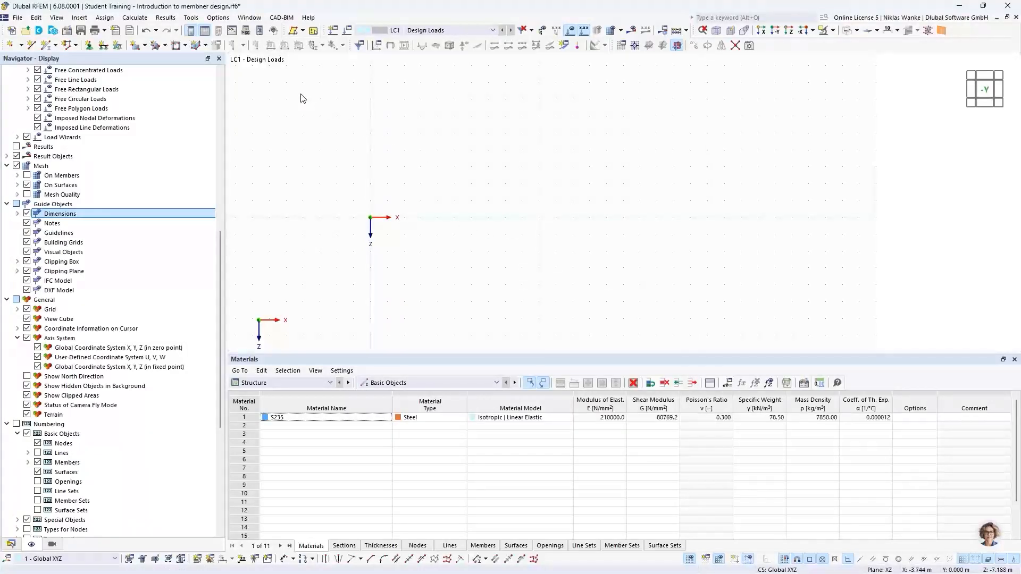
Define a new single member of type Beam with section HEB 300 in S235.
click(47, 46)
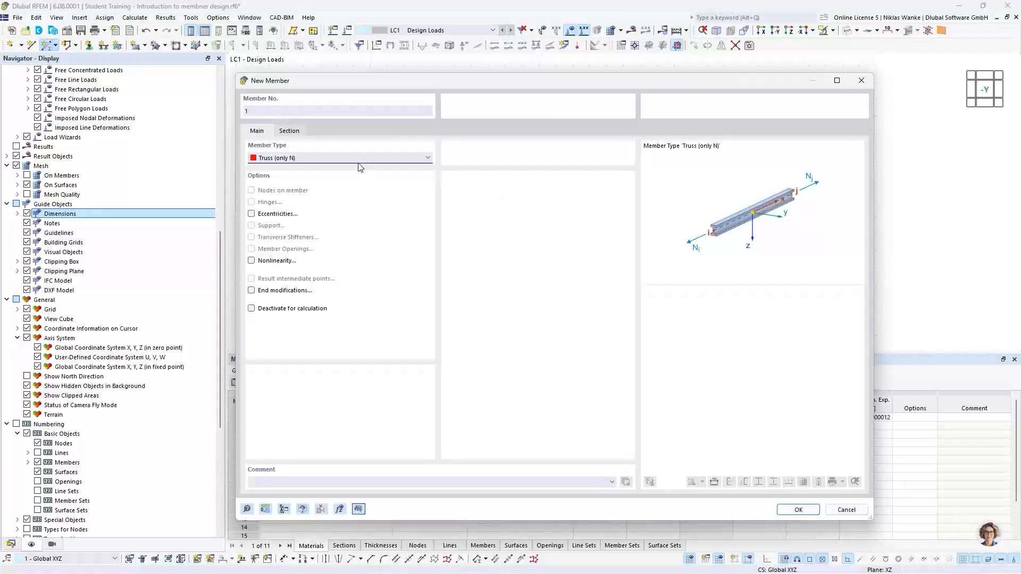
click(351, 159)
scroll(351, 165, up, 1)
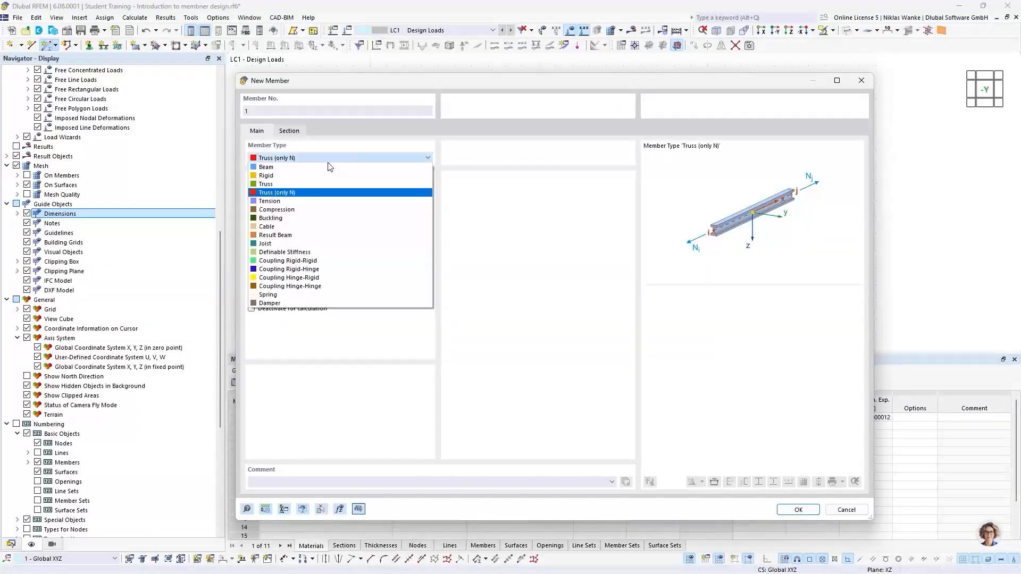
click(274, 167)
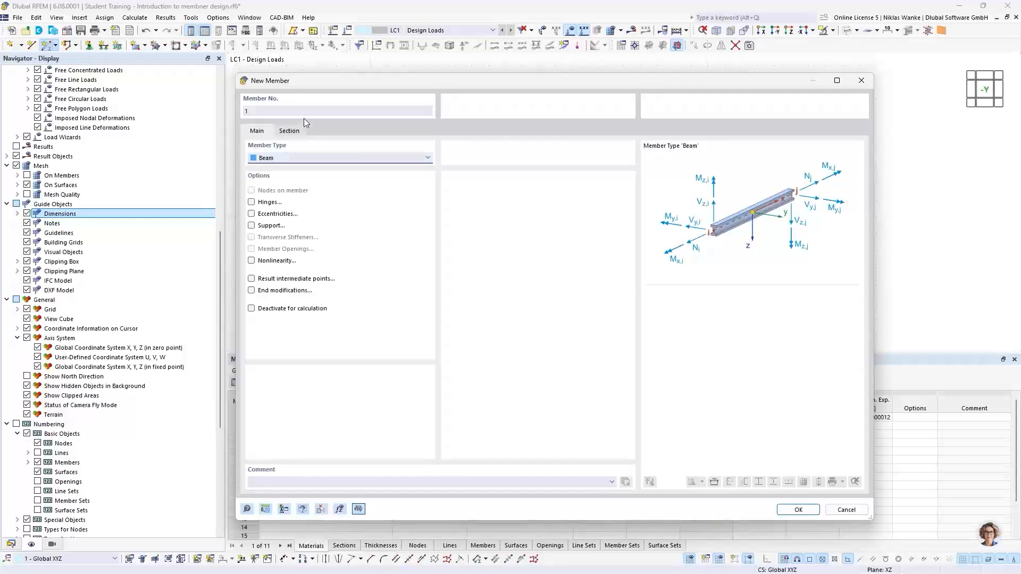
click(295, 132)
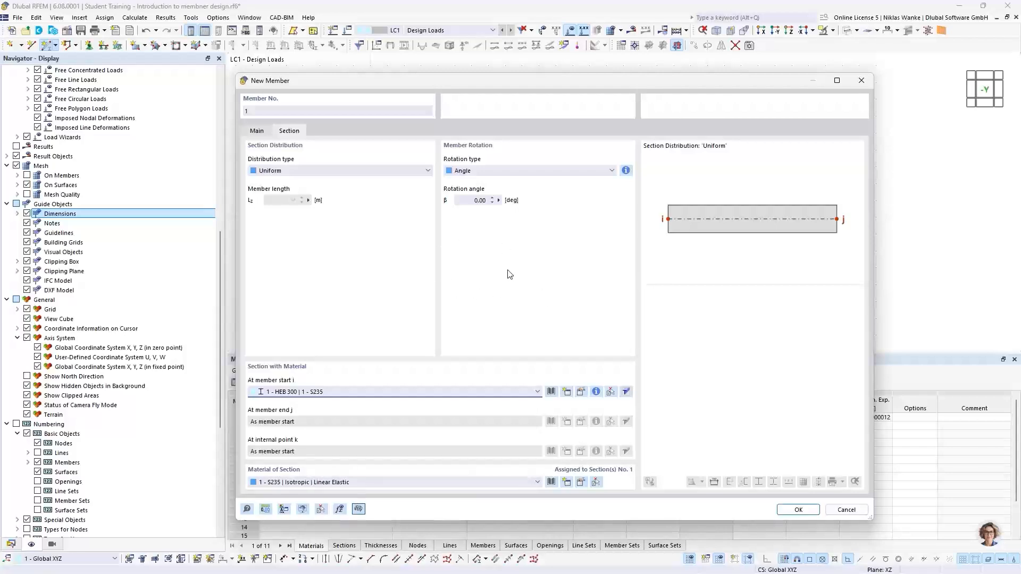
click(792, 510)
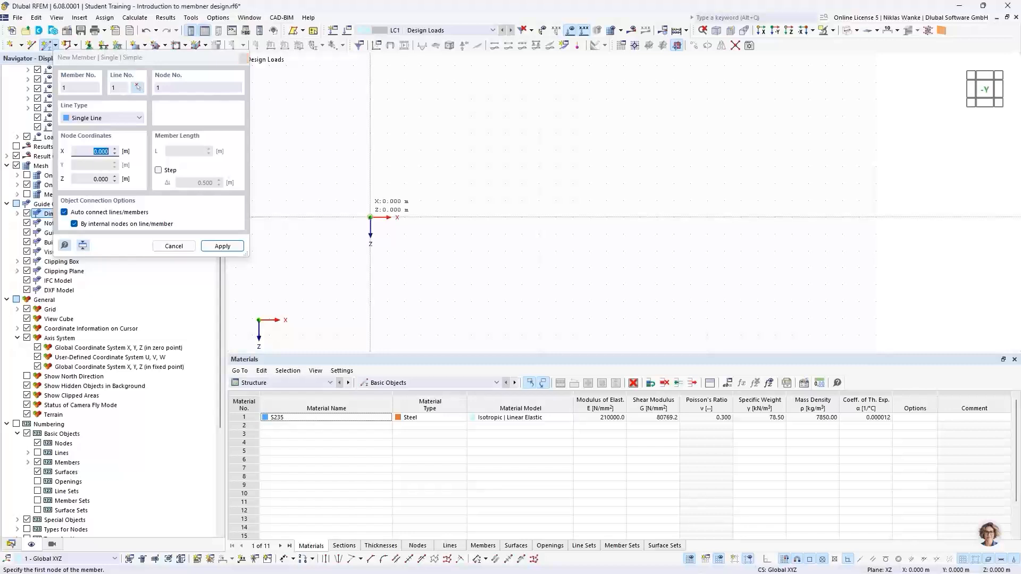
Place the beam horizontally from the origin to X 2.000 m and finish the member input.
click(370, 217)
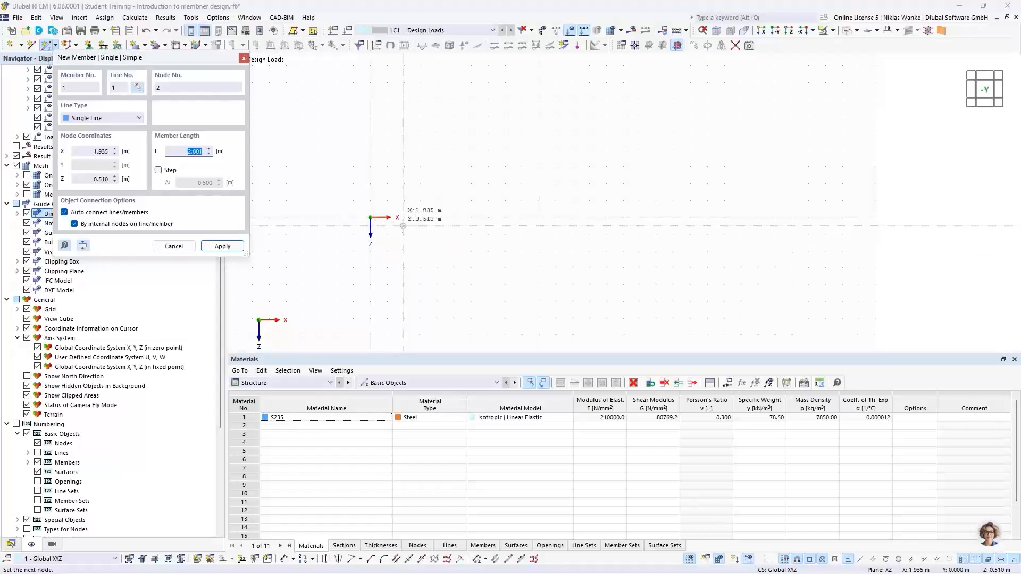
click(404, 217)
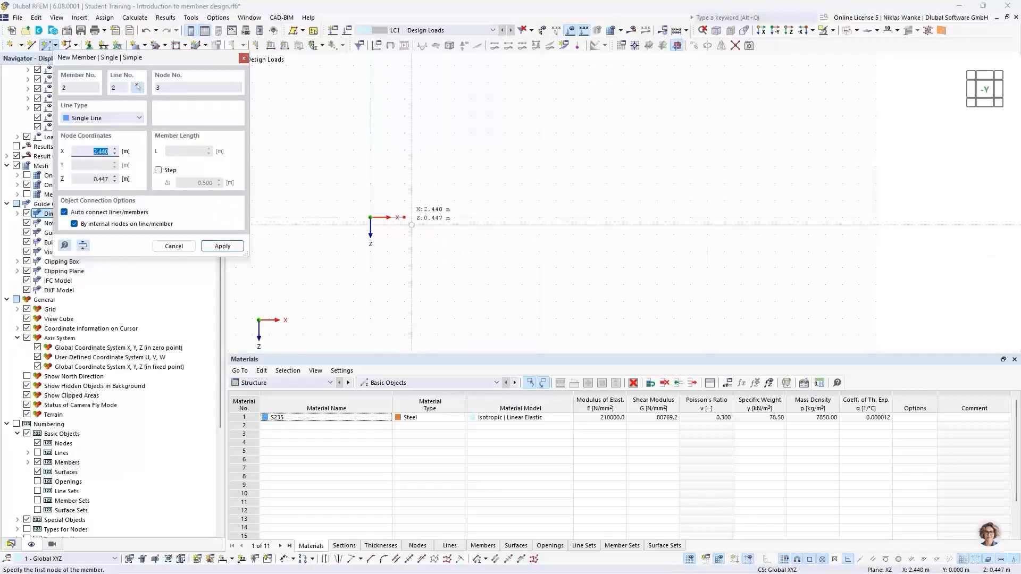
key(Escape)
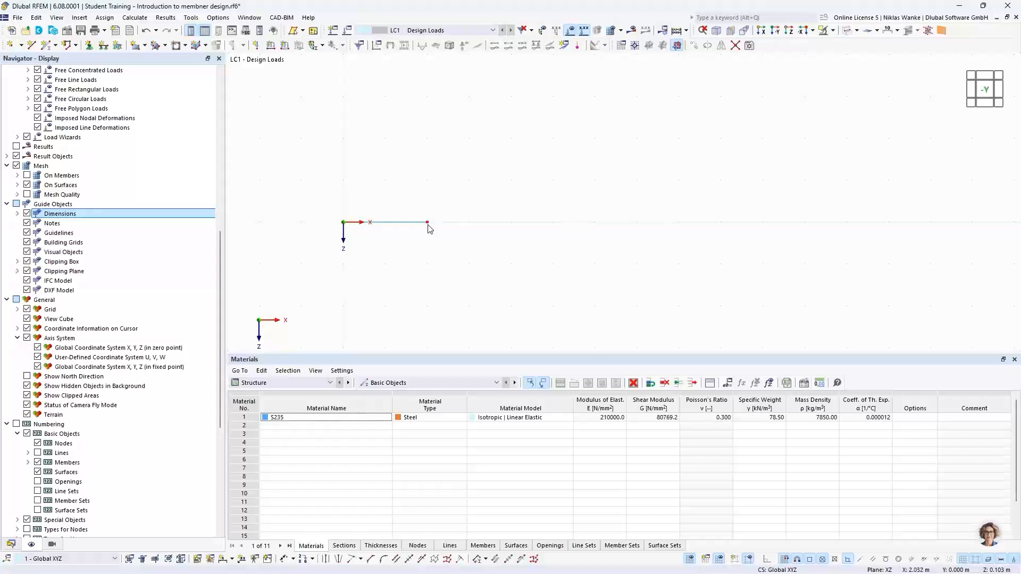
Set the X coordinate of the beam's end node to 16.5 m.
mouse_move(430, 226)
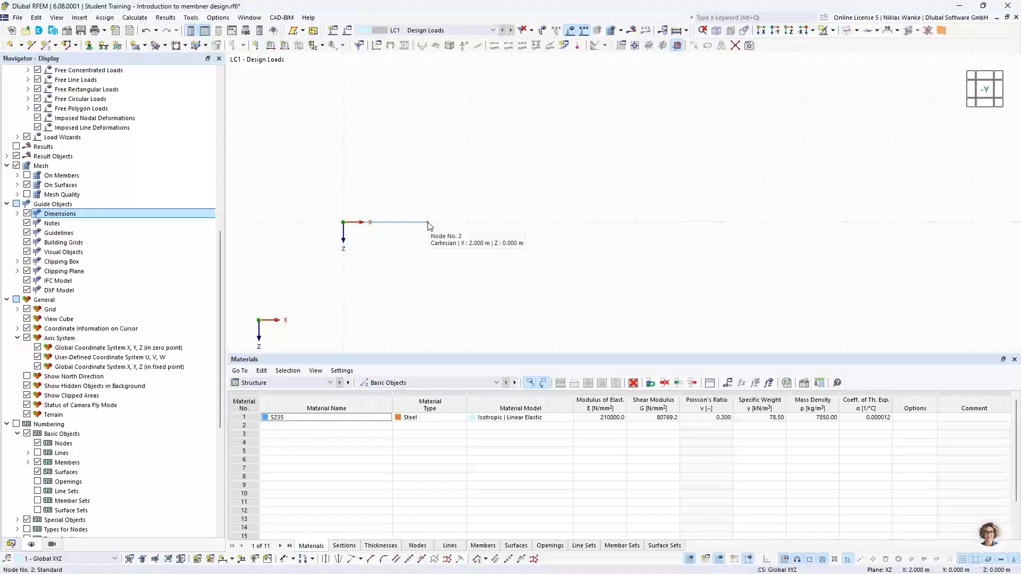
double_click(429, 226)
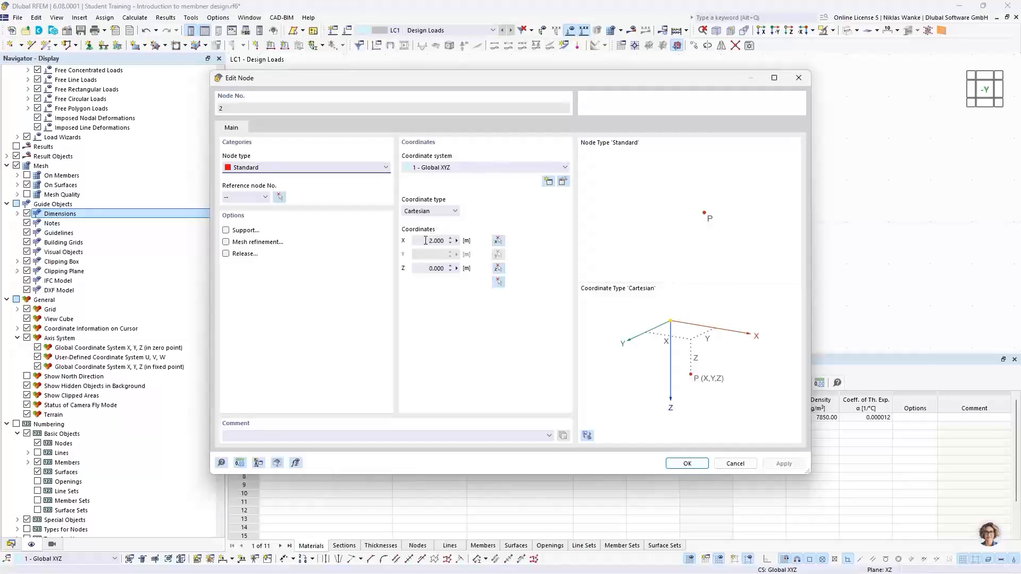
double_click(434, 240)
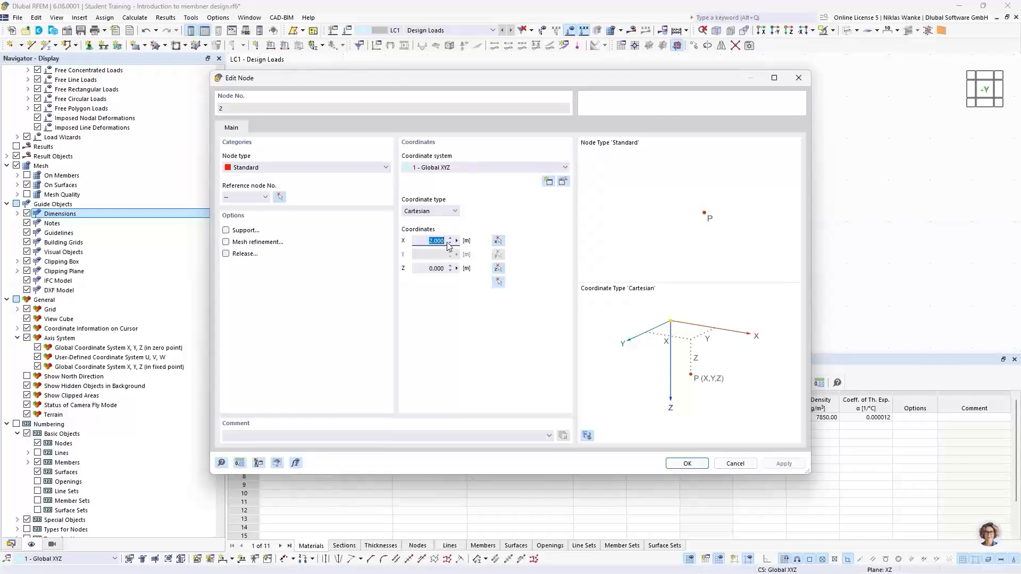
text(16,5)
click(687, 463)
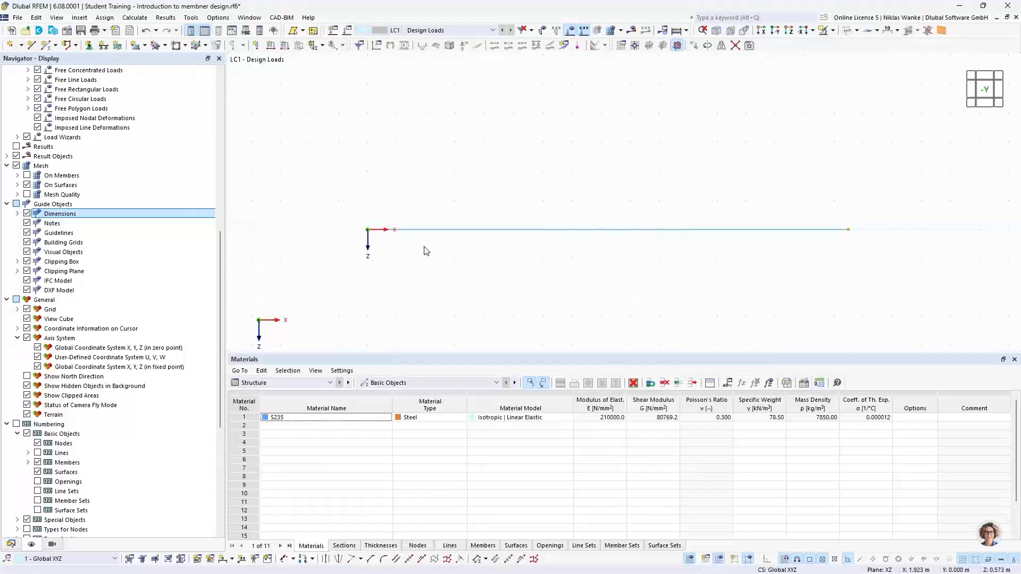
scroll(422, 247, down, 2)
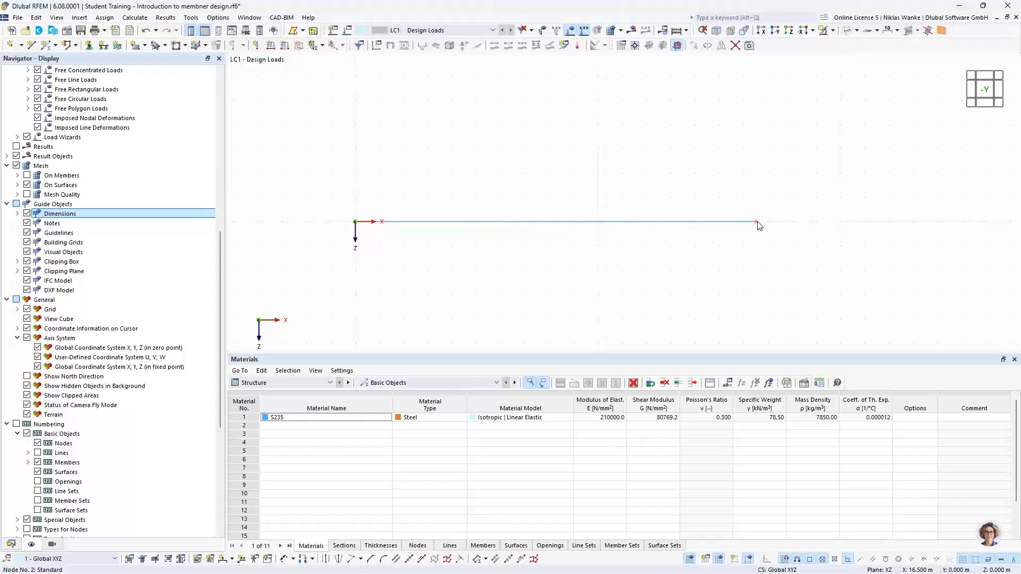
mouse_move(757, 222)
drag(618, 244, 566, 189)
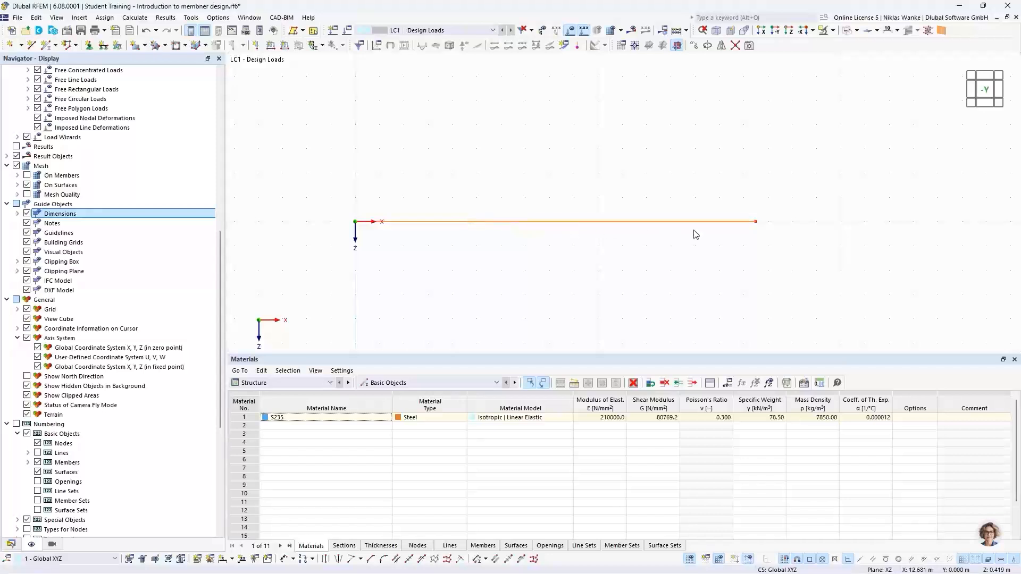
click(751, 223)
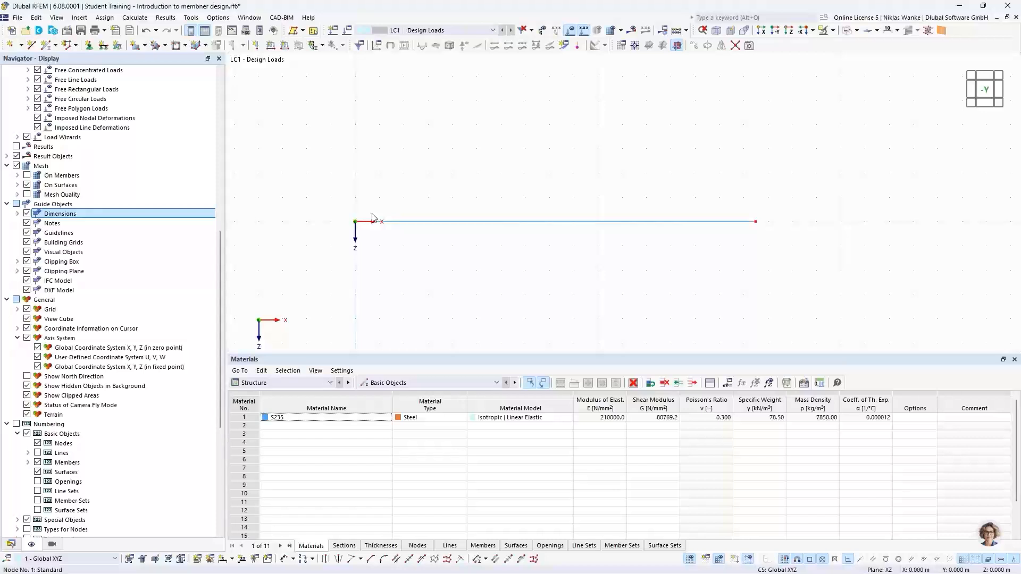
Start dividing the beam with n intermediate nodes and set the number of nodes to 2.
mouse_move(757, 226)
right_click(615, 225)
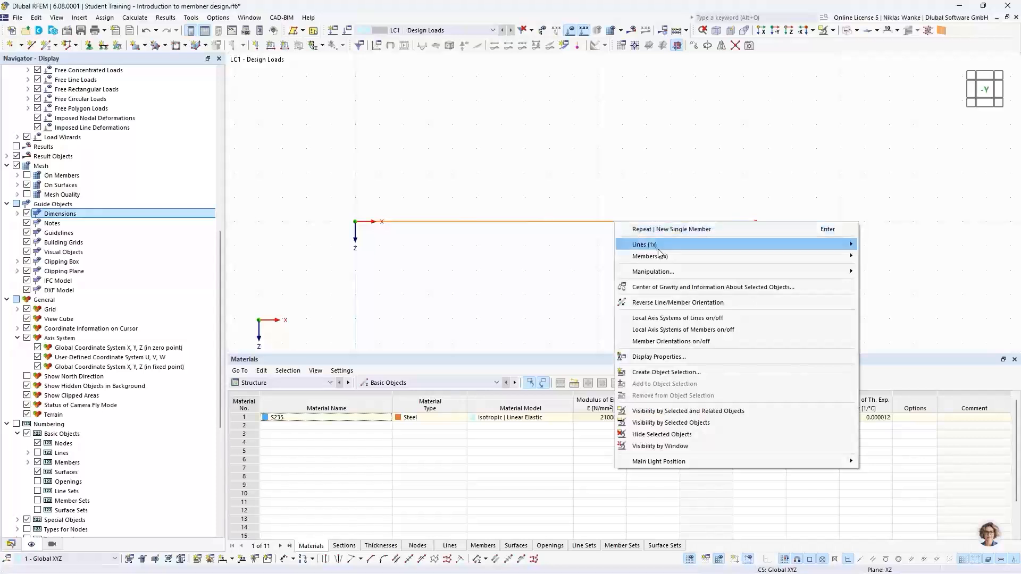
mouse_move(784, 260)
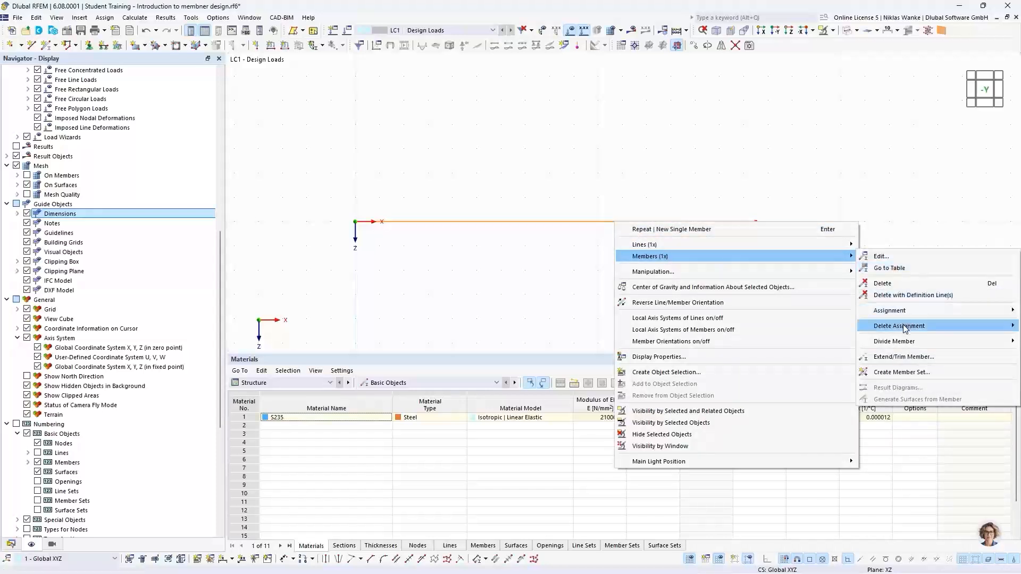
mouse_move(893, 343)
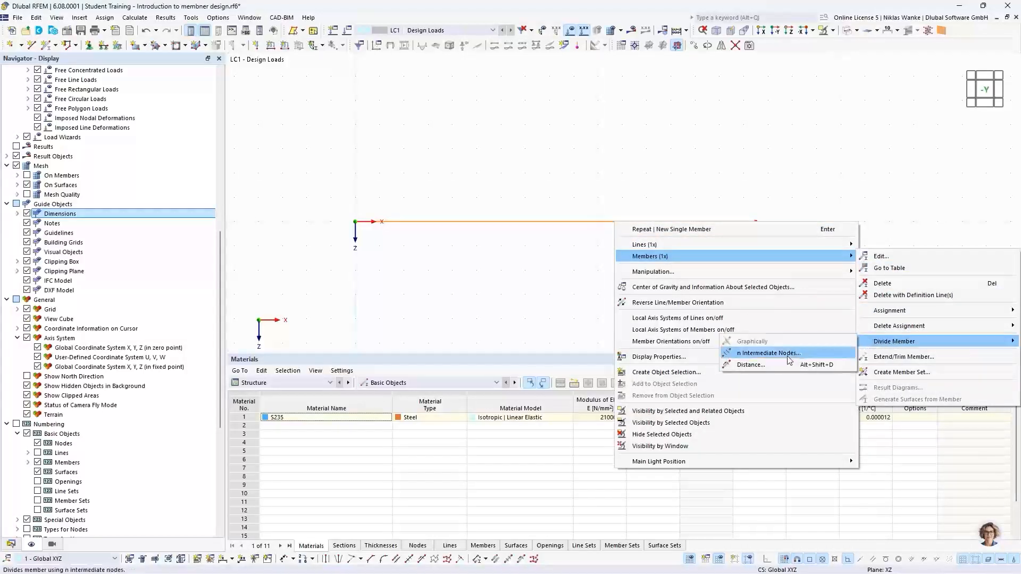
click(759, 354)
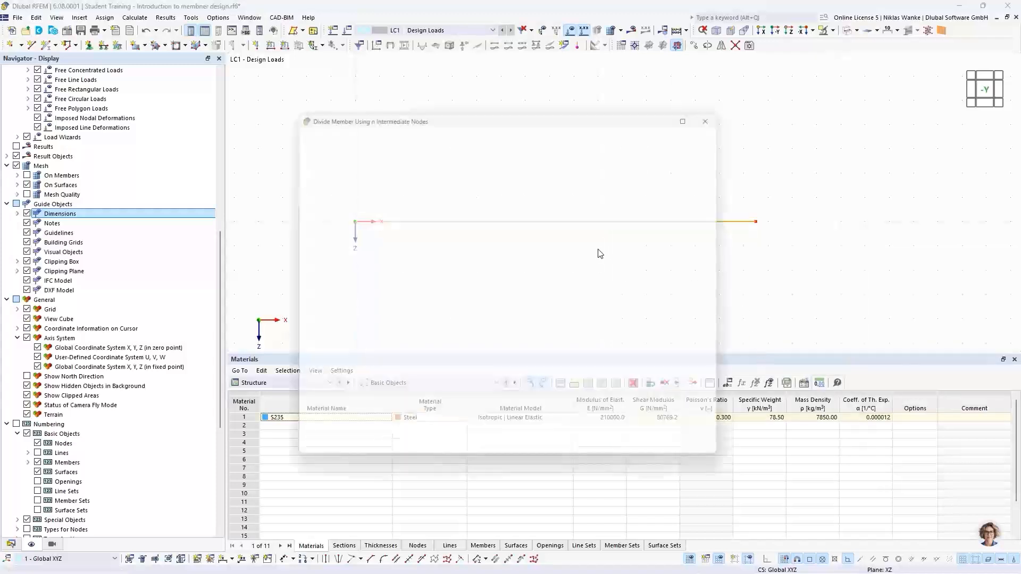
drag(553, 110, 612, 250)
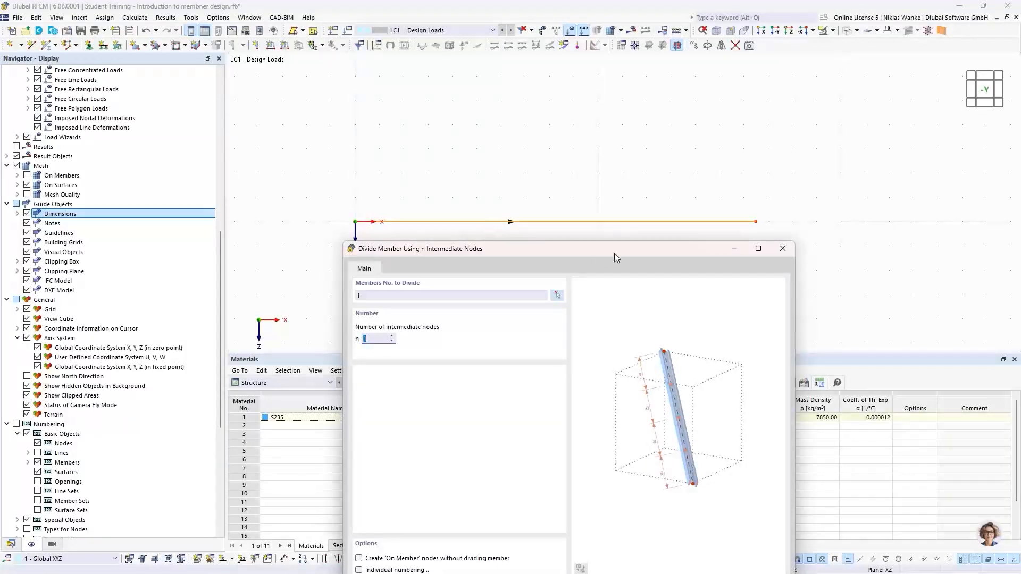
drag(640, 245, 655, 134)
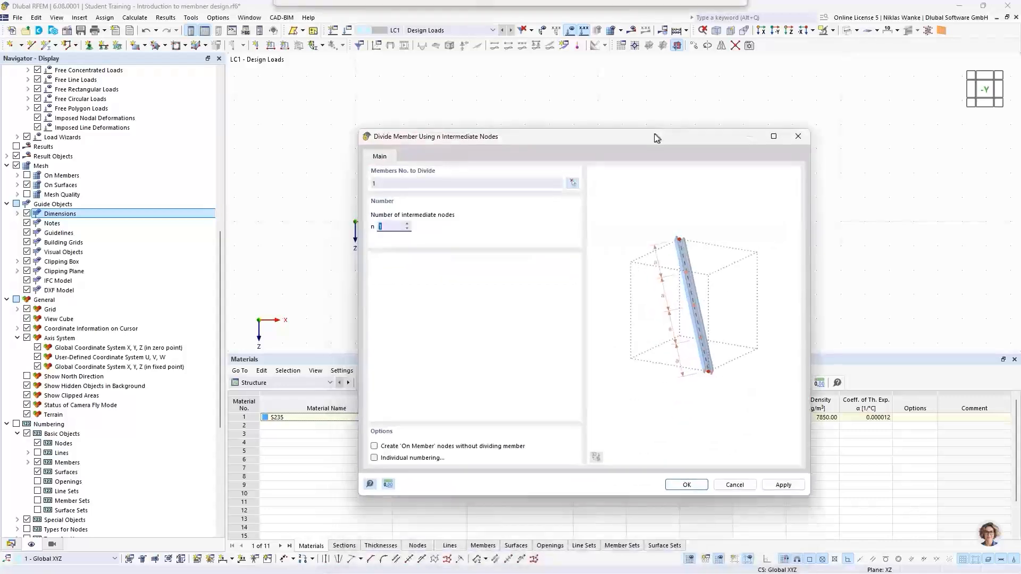
click(407, 223)
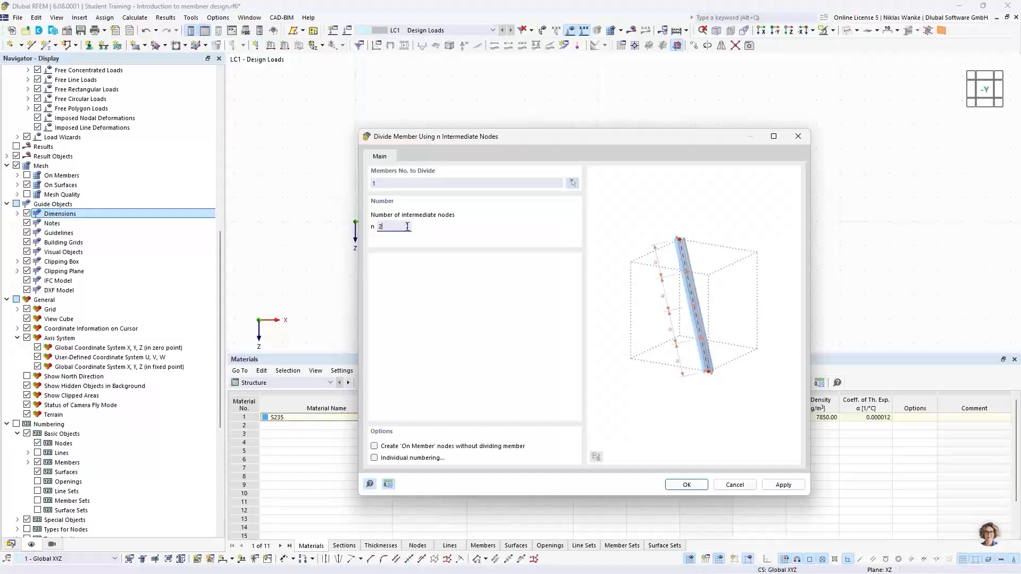
Create the intermediate nodes as 'On Member' nodes without dividing the beam.
drag(581, 138, 580, 104)
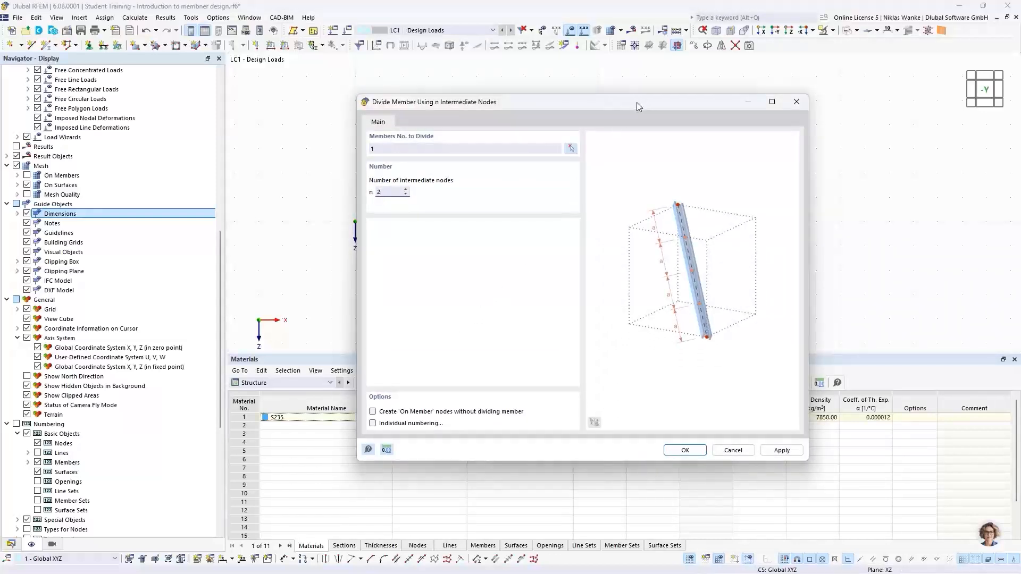
drag(636, 102, 621, 274)
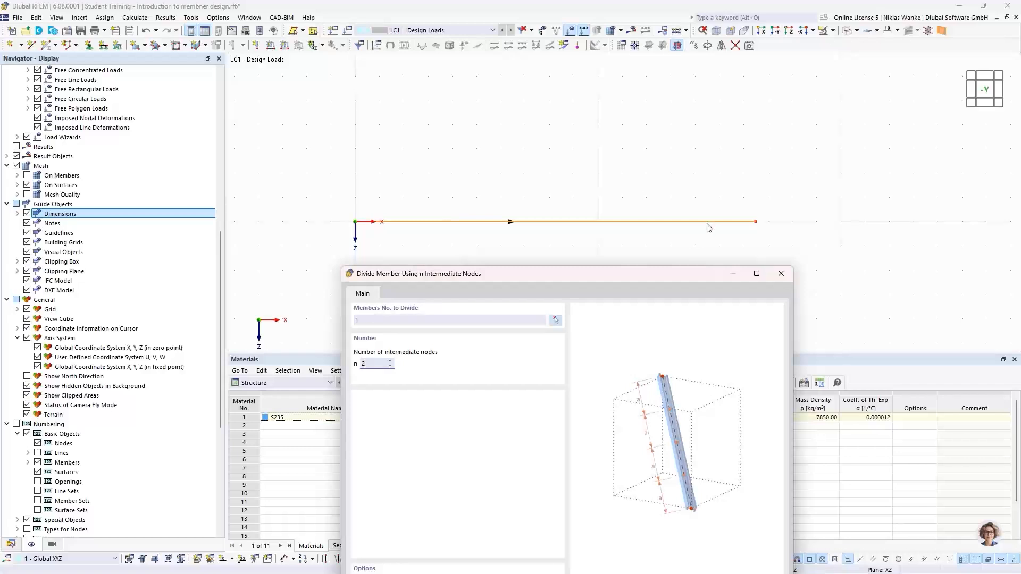
drag(587, 275, 582, 255)
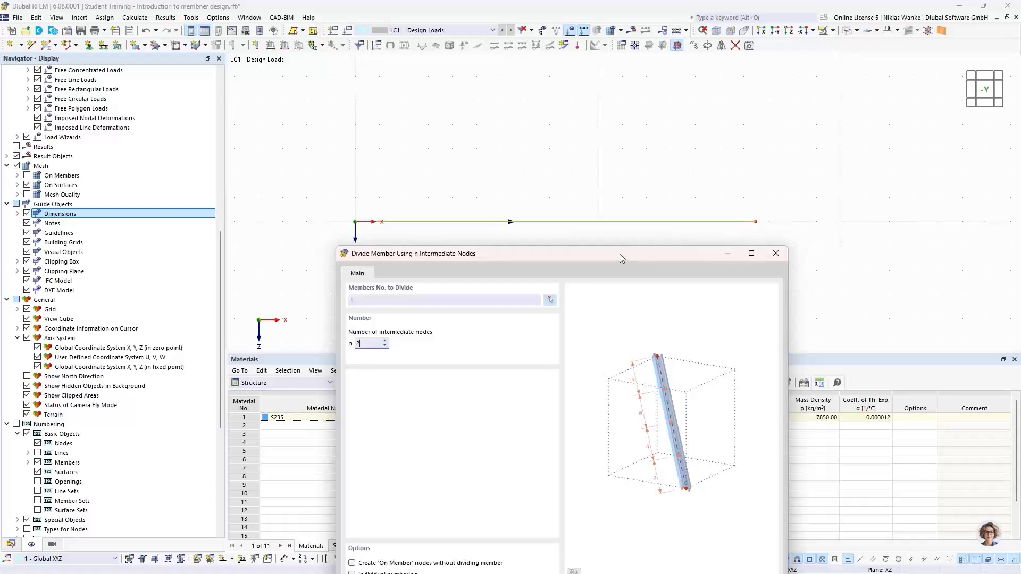
drag(618, 254, 643, 131)
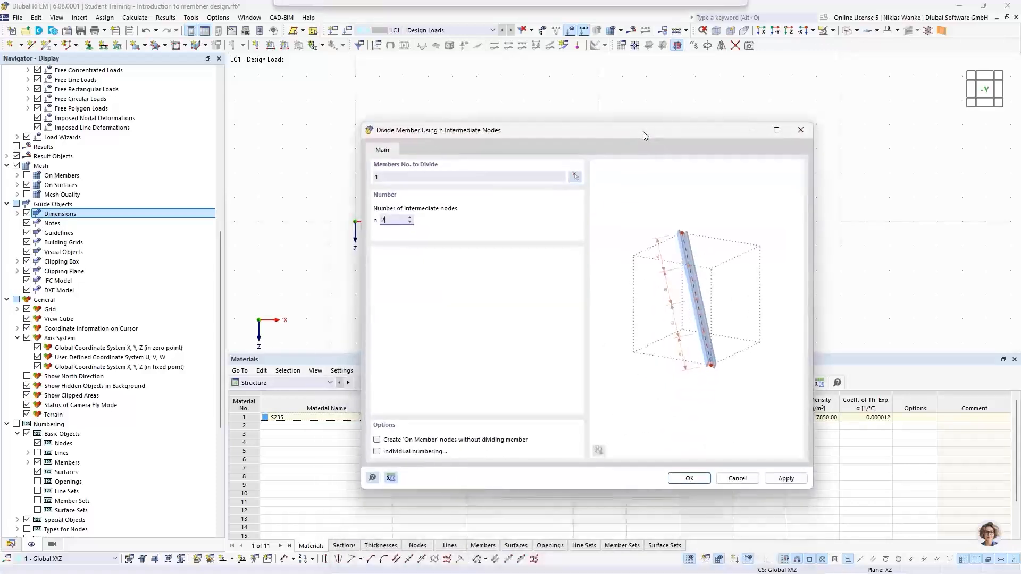
click(376, 440)
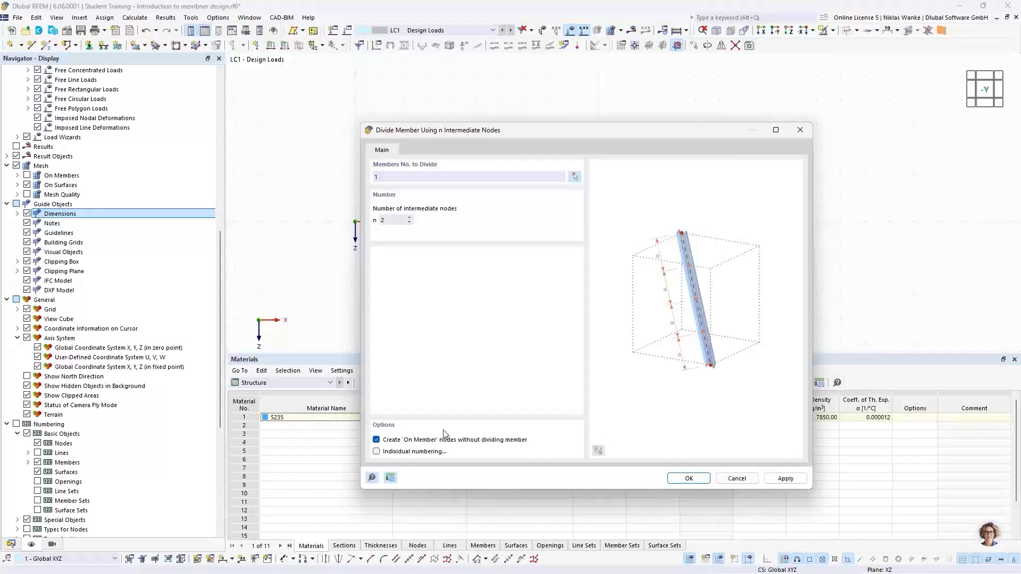
click(682, 480)
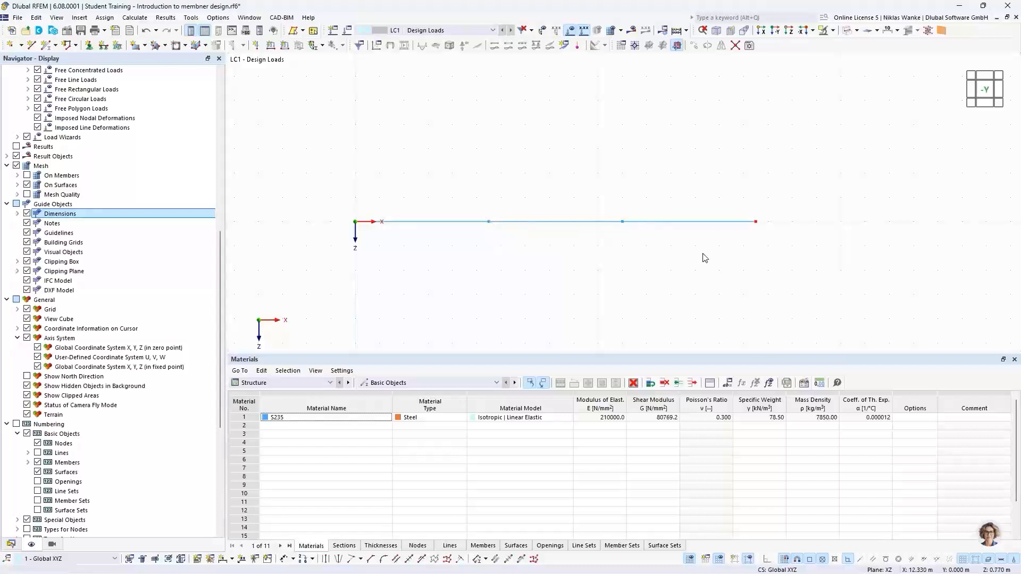
Examine the member position and node type of the beam's first intermediate node without changing them.
double_click(489, 222)
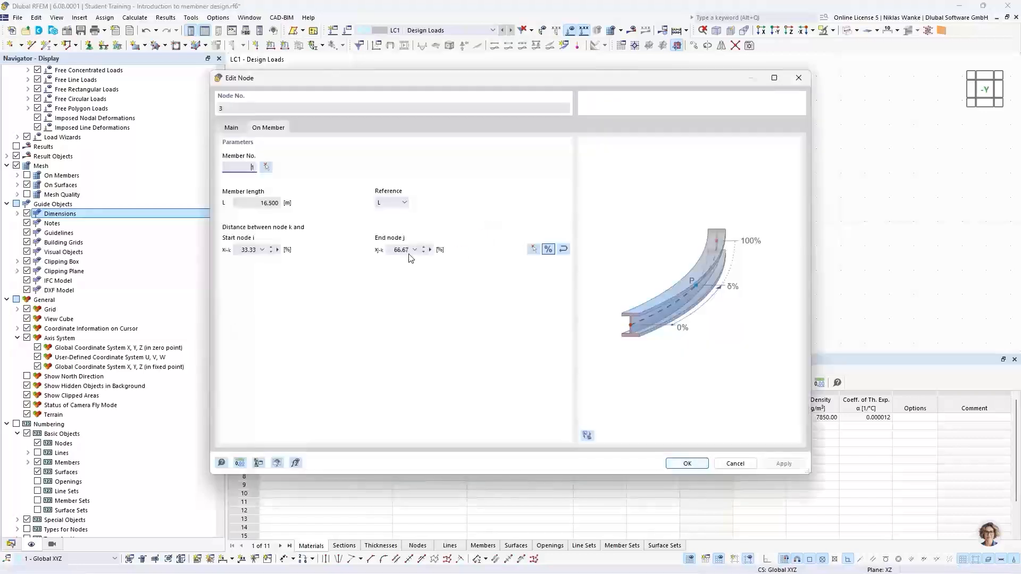
click(235, 130)
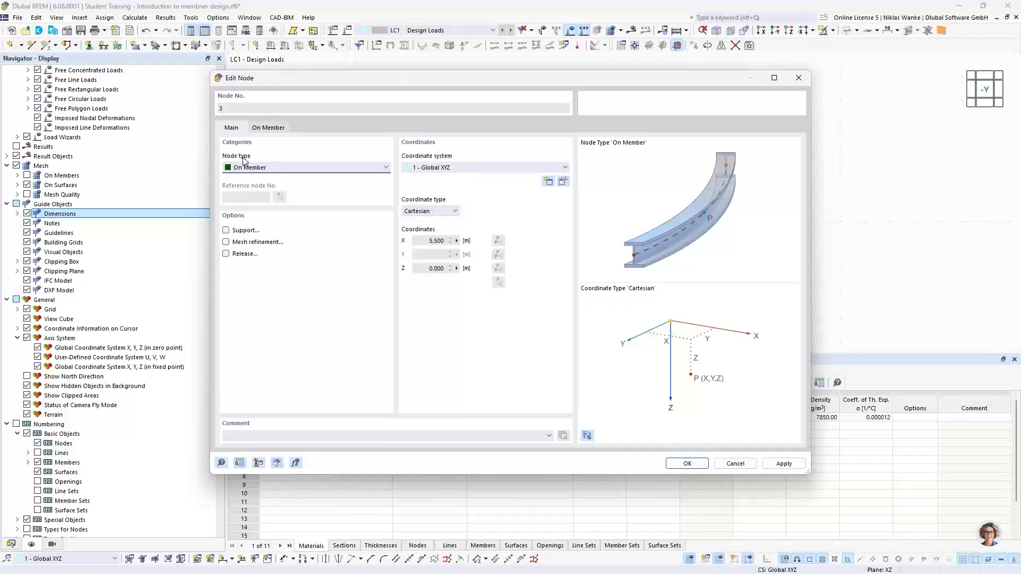
click(253, 169)
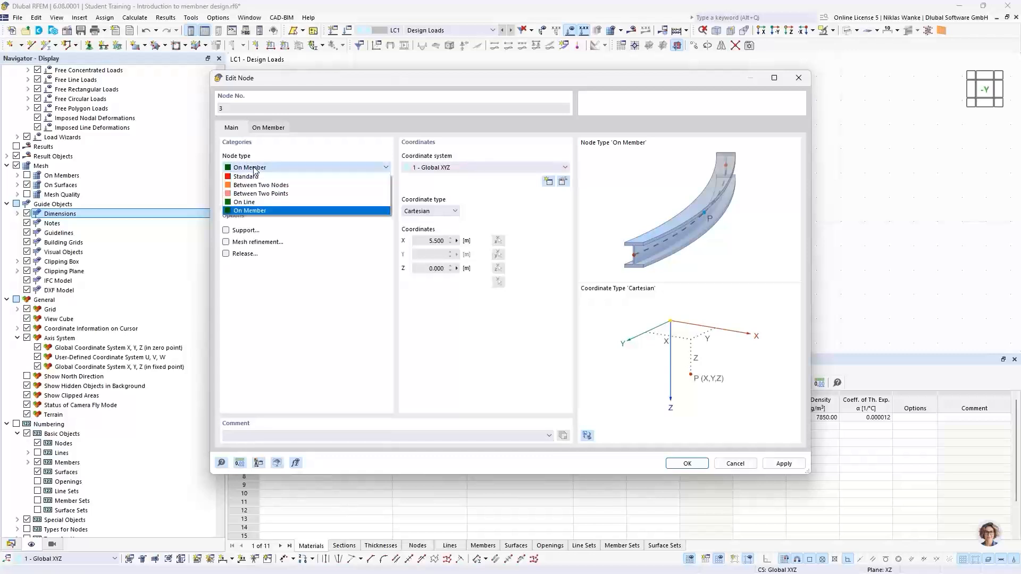
click(349, 150)
click(799, 79)
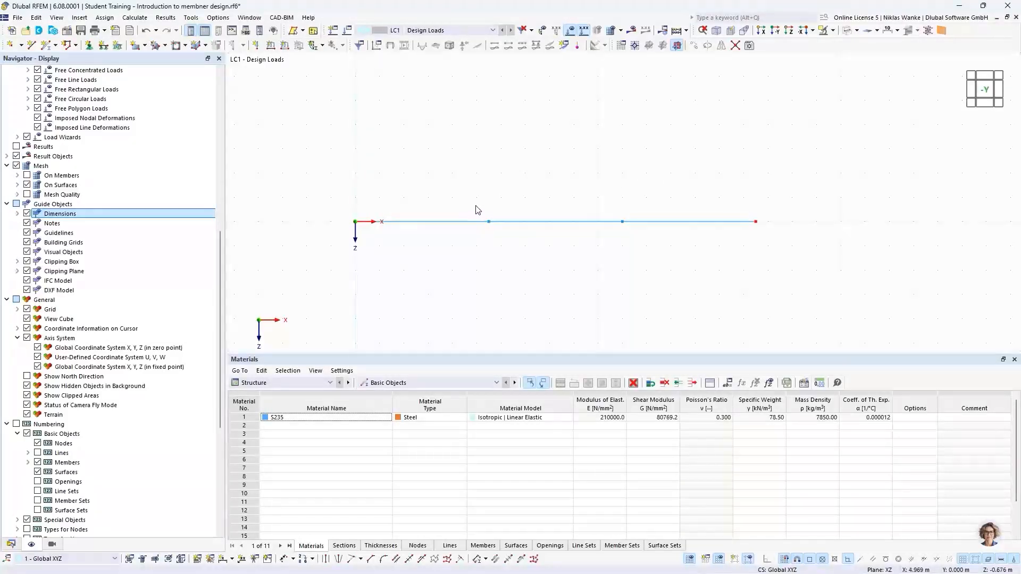
drag(481, 208, 498, 241)
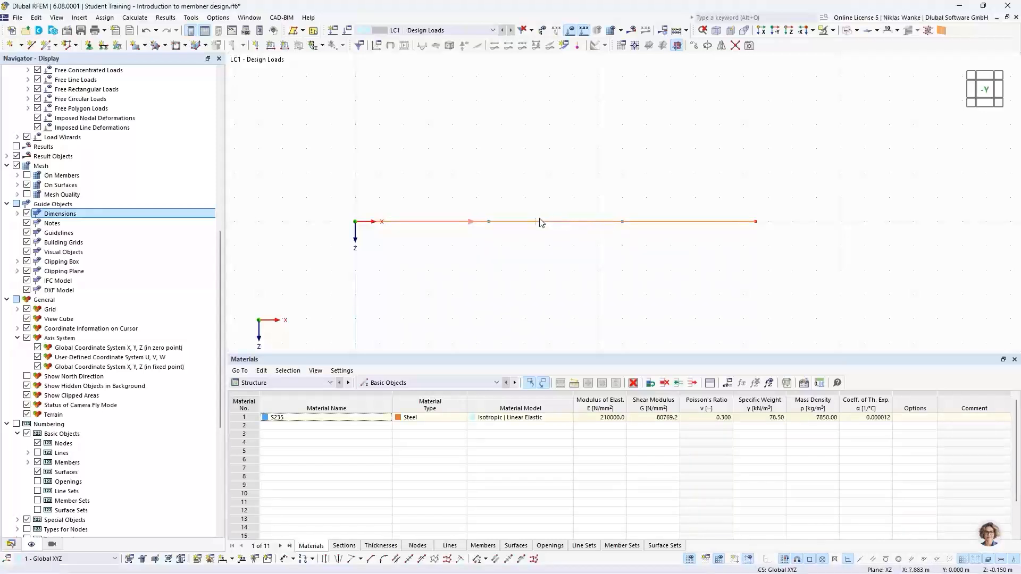
click(517, 242)
drag(578, 247, 550, 179)
click(560, 237)
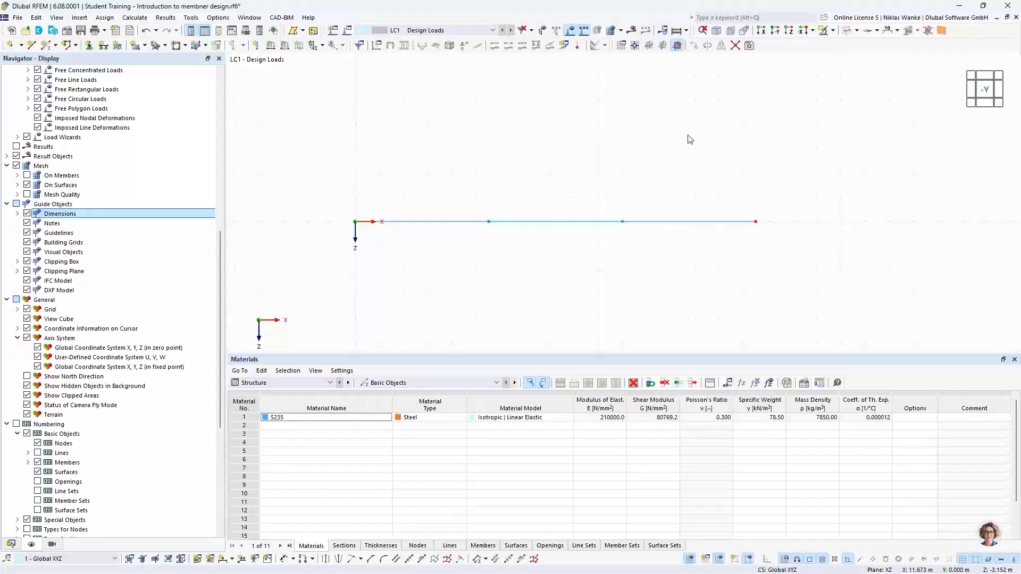
Display the model as a solid model and show the beam in the -Y view.
click(856, 30)
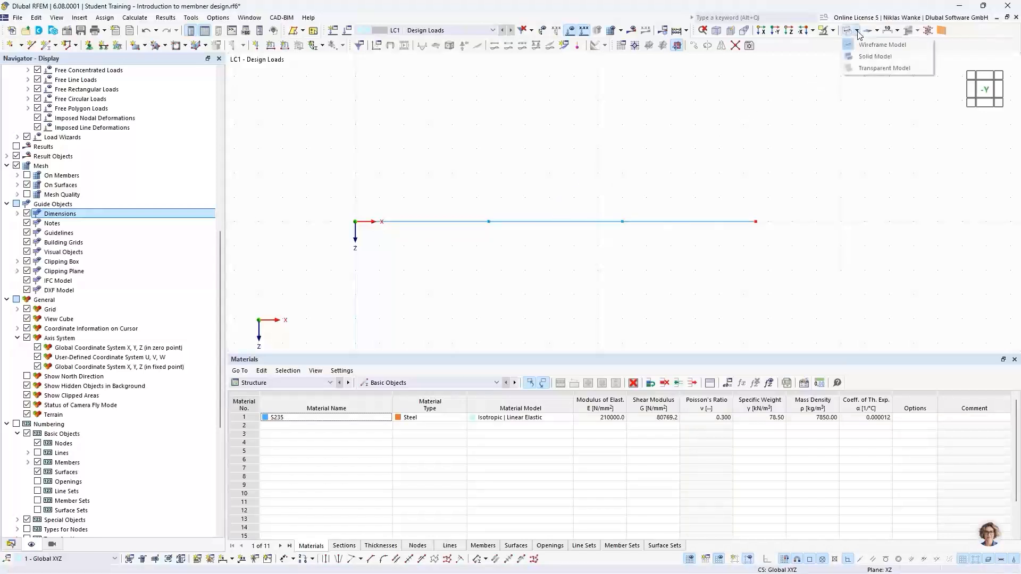
click(875, 56)
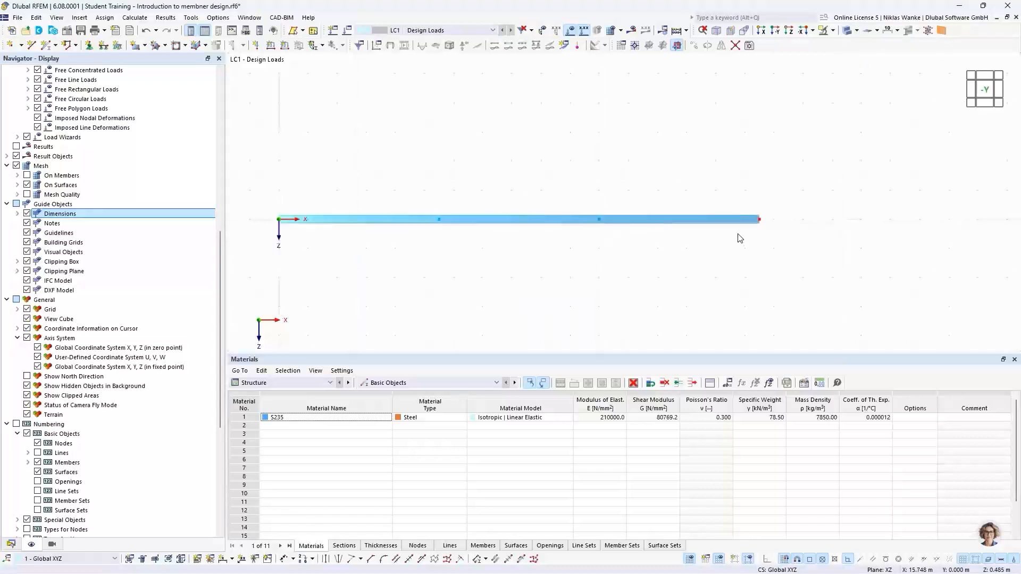
ctrl+middle_drag(745, 234, 706, 232)
scroll(751, 215, up, 5)
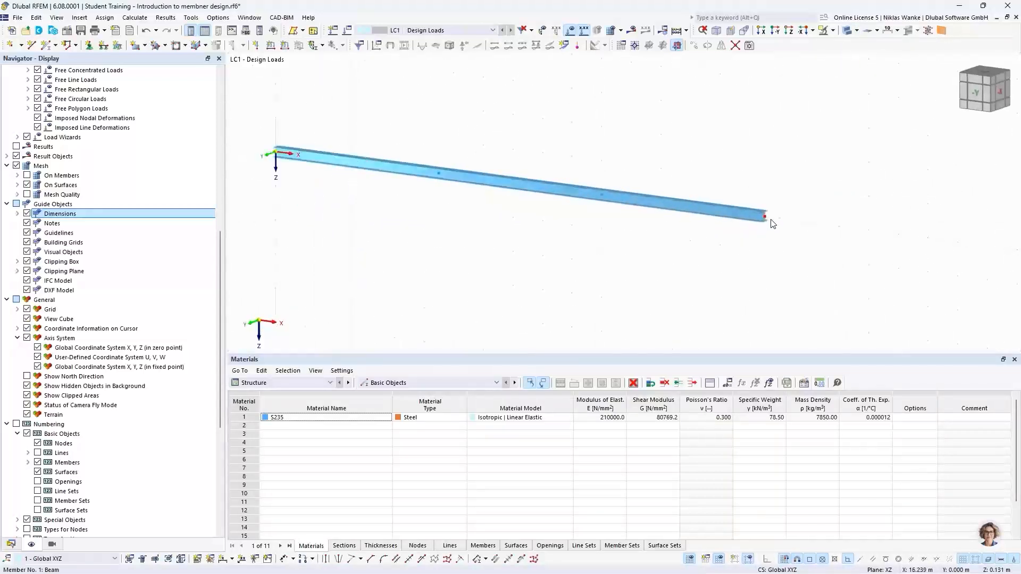
scroll(751, 214, down, 3)
scroll(750, 214, down, 2)
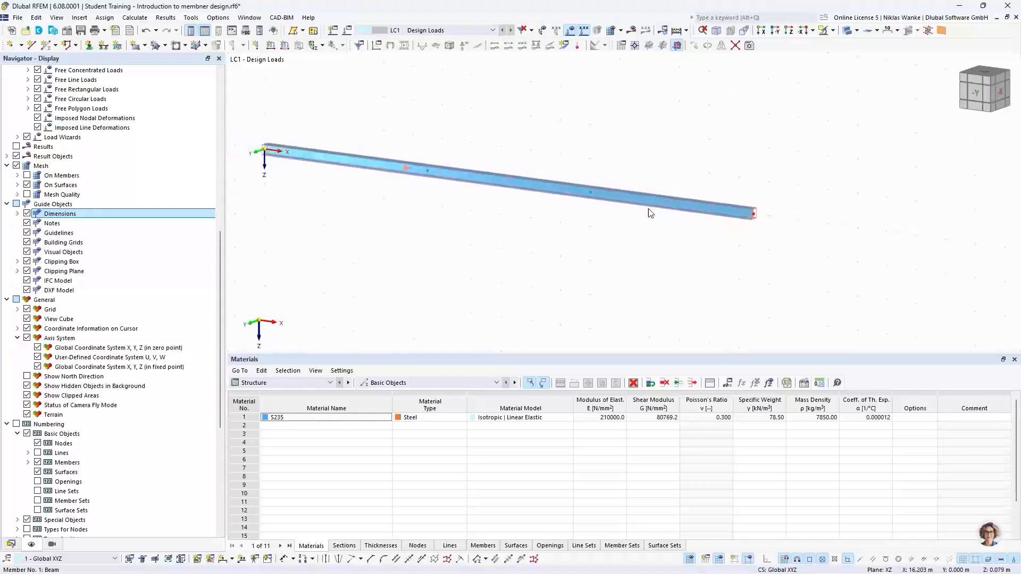
scroll(549, 230, down, 3)
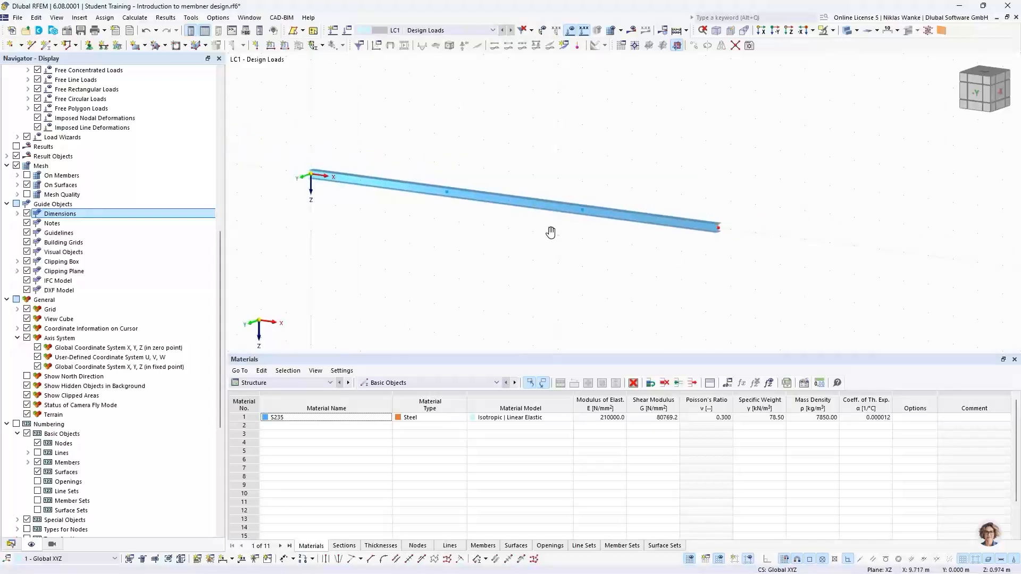
click(979, 95)
scroll(642, 262, down, 1)
middle_drag(643, 262, 608, 257)
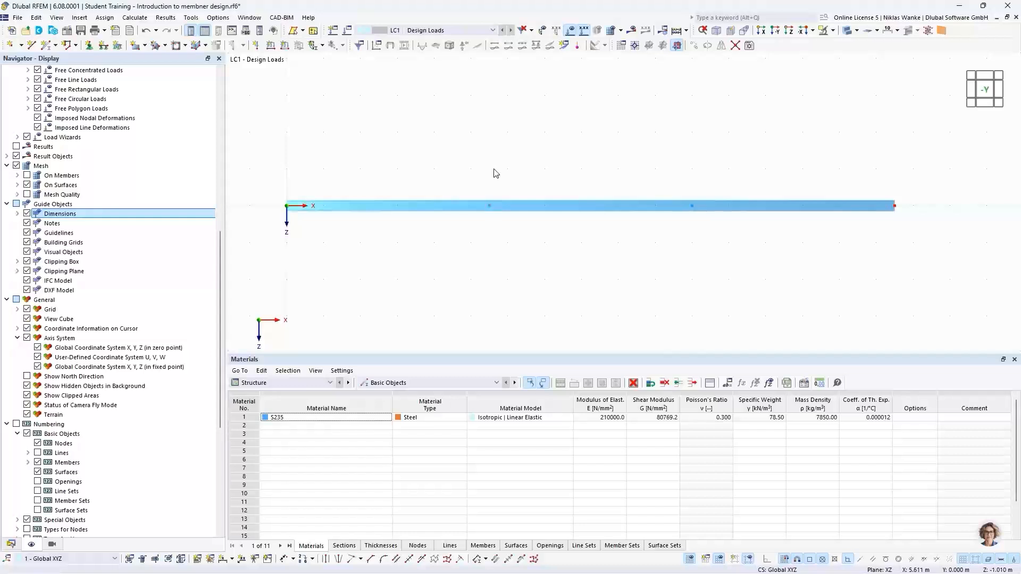
Start a Move/Copy of the beam's two intermediate nodes with Create copy enabled and the number of steps set to 1.
click(488, 208)
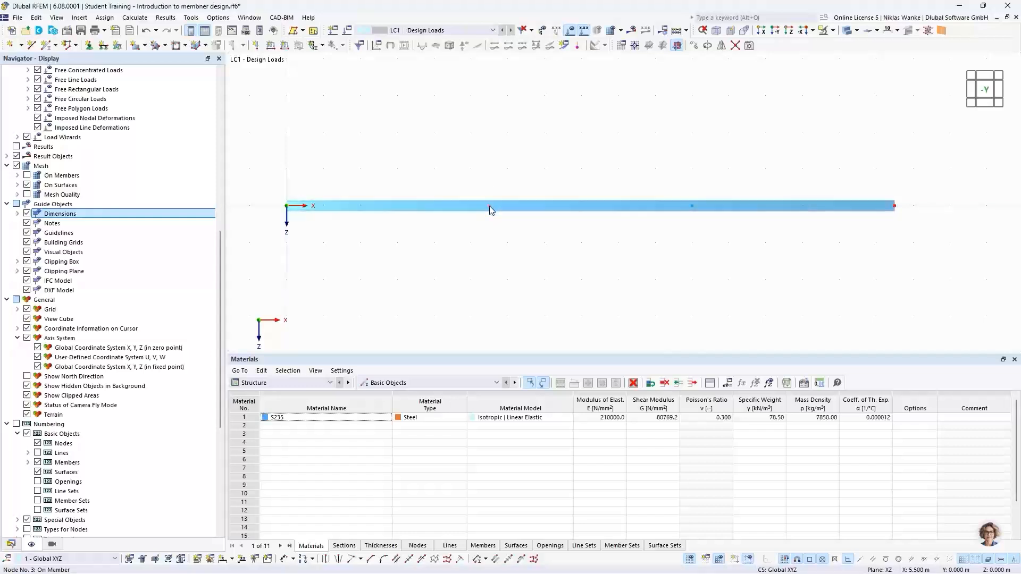
click(692, 207)
click(694, 46)
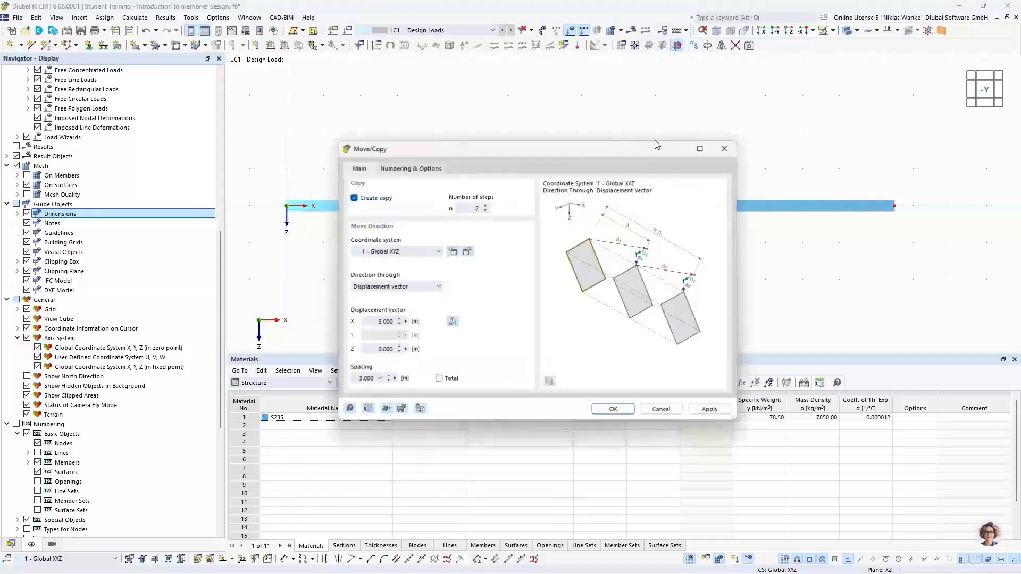
drag(592, 151, 689, 136)
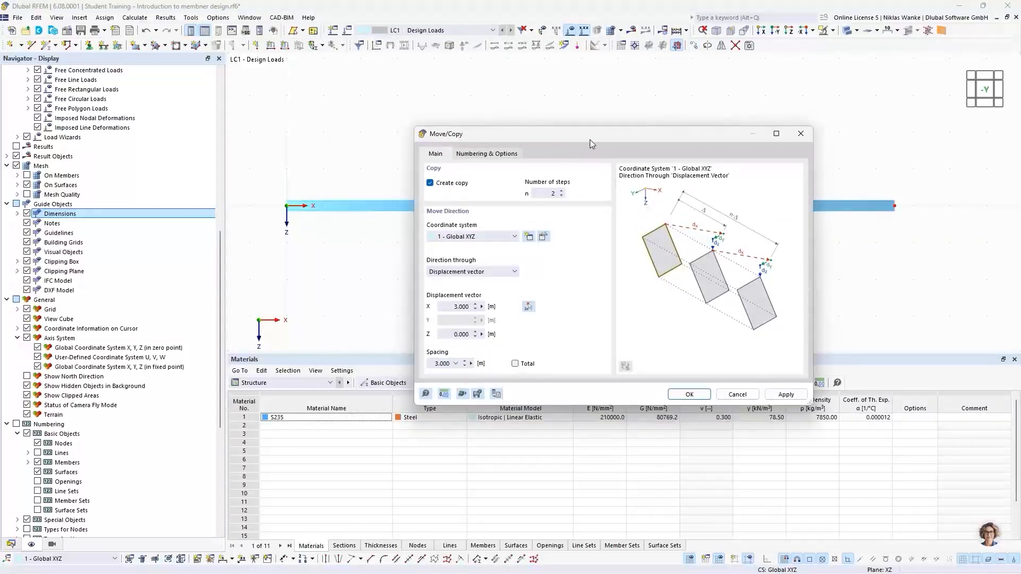
drag(589, 139, 684, 147)
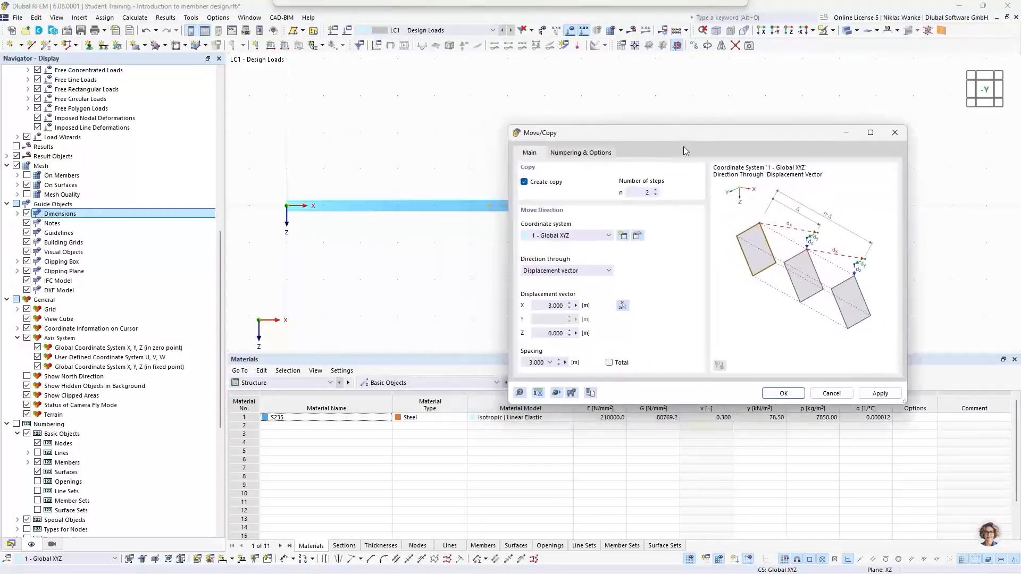
click(656, 195)
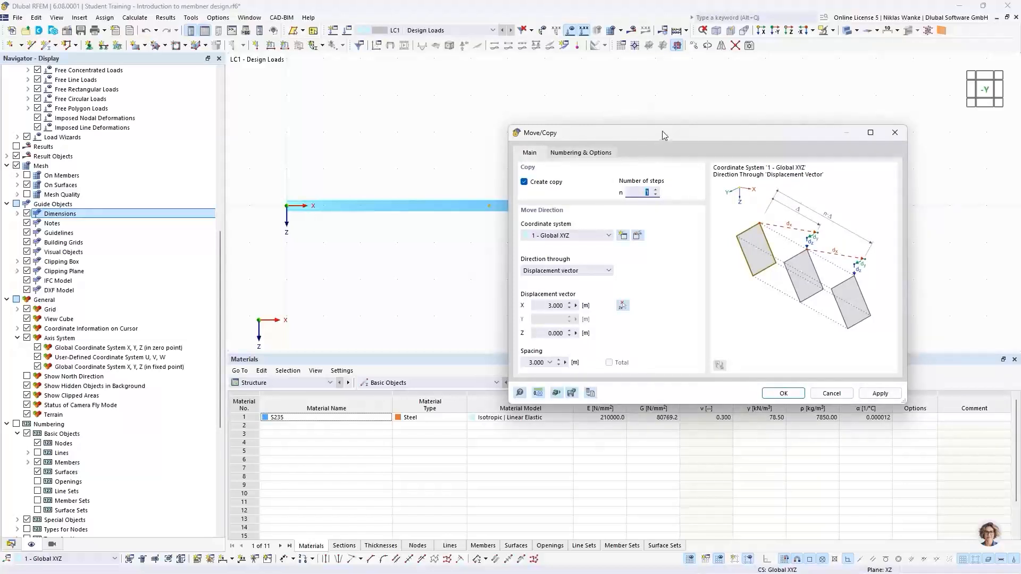
mouse_move(662, 131)
mouse_down()
mouse_move(665, 116)
mouse_move(662, 127)
mouse_up()
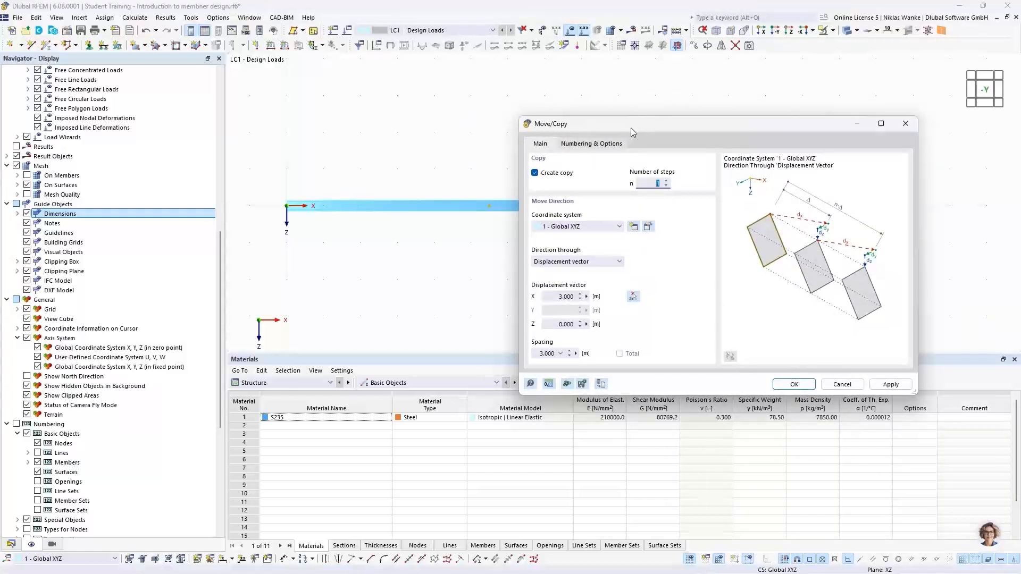
drag(642, 128, 505, 239)
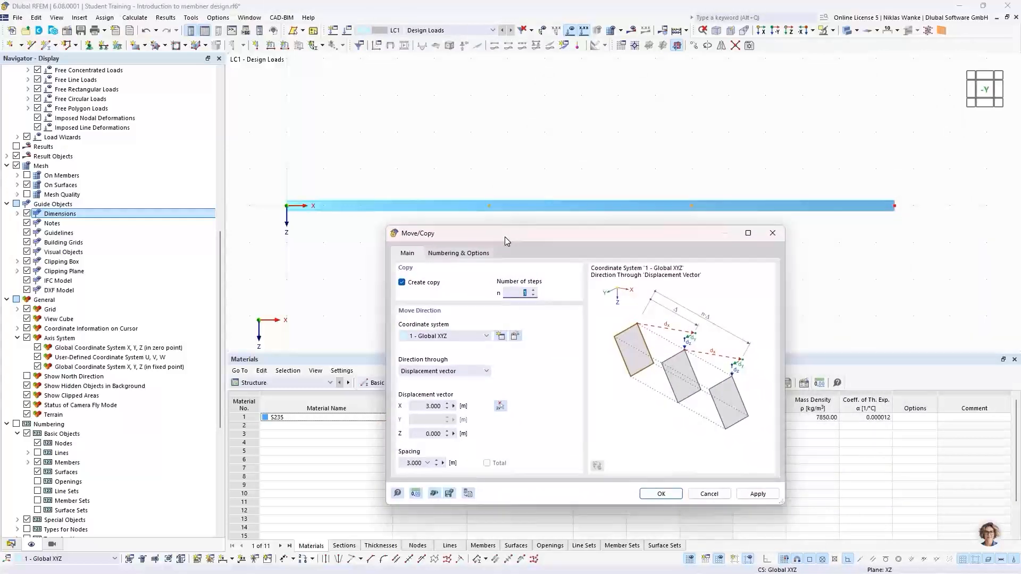
Activate step links for the copy and enable linking the nodes with a member.
click(463, 251)
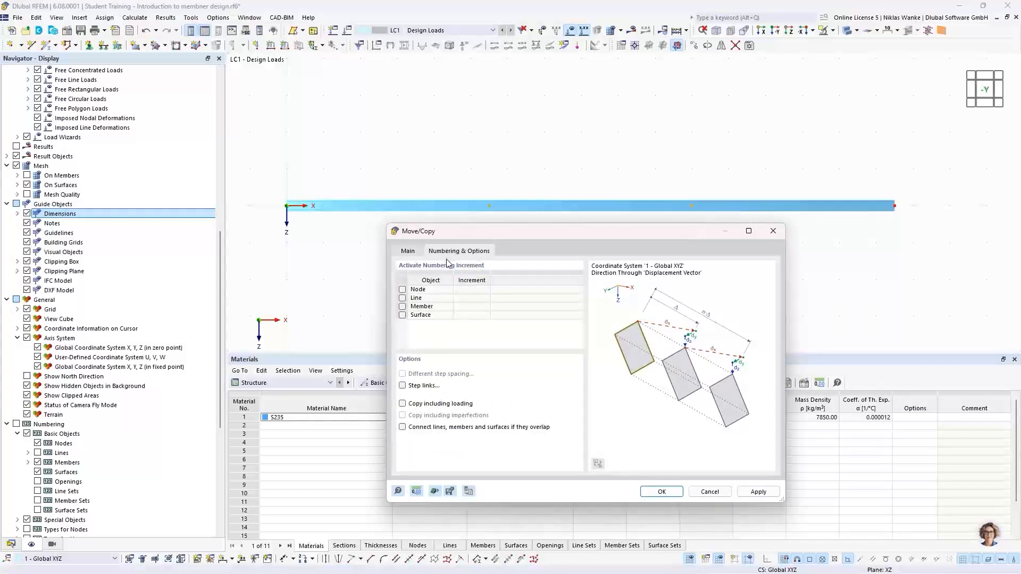
click(402, 386)
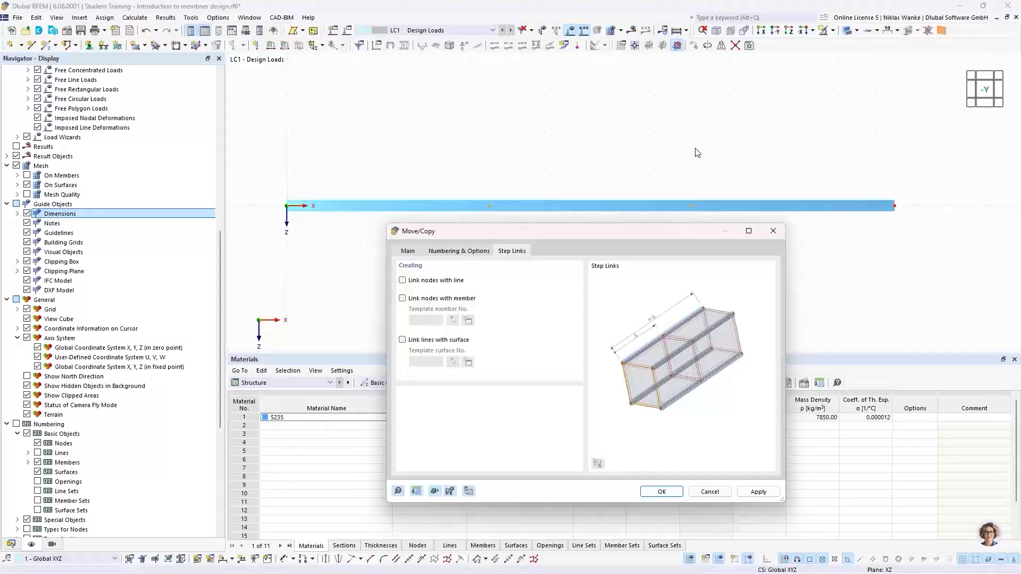
click(403, 299)
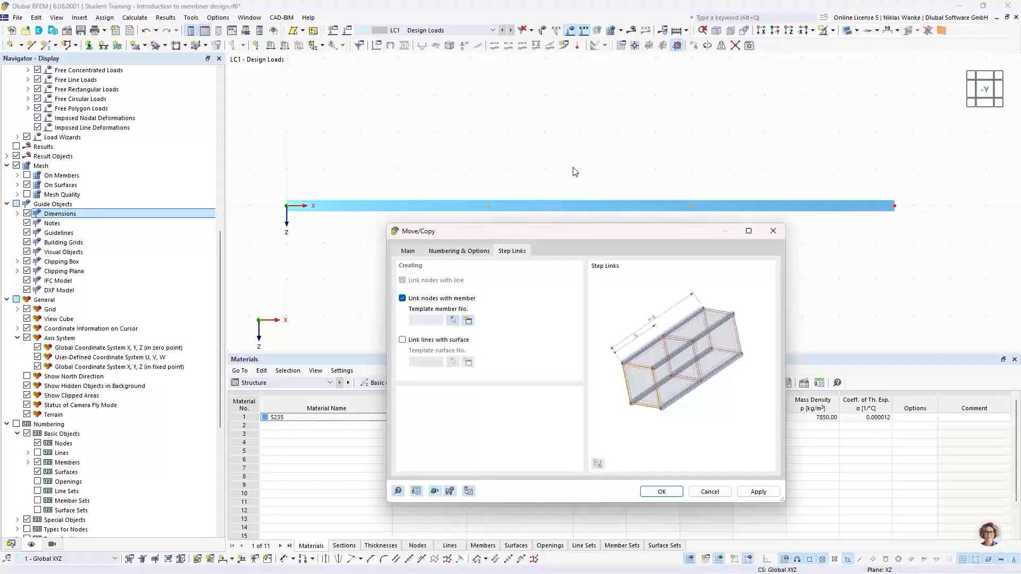
Create a new template member for the step links and set its member type to Truss.
click(468, 321)
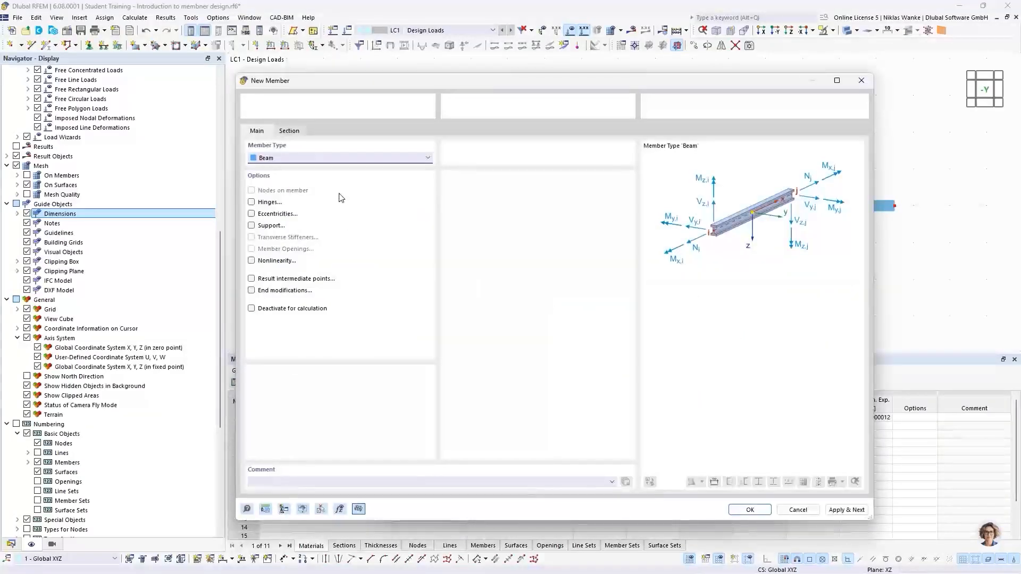
click(340, 162)
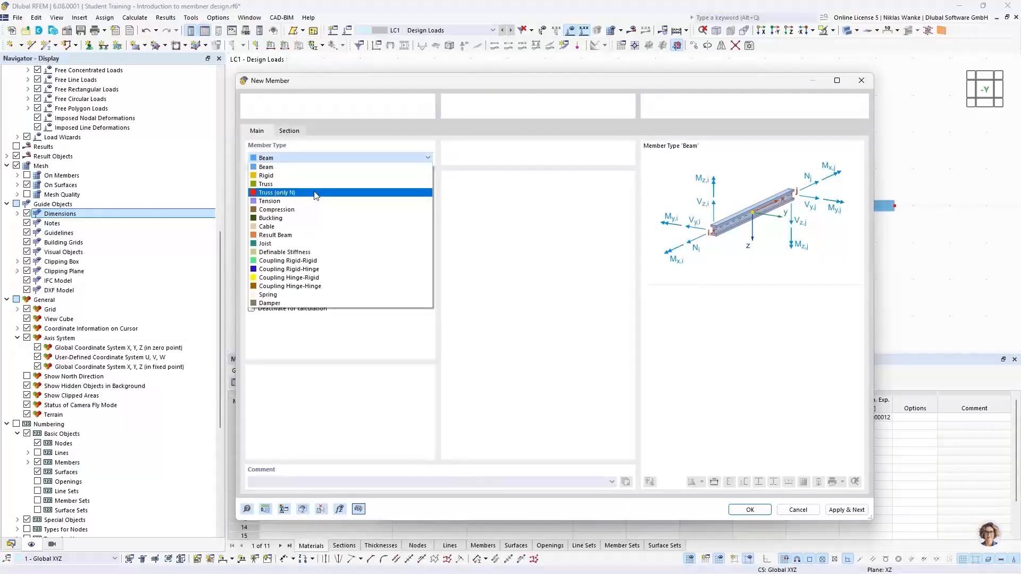
click(264, 185)
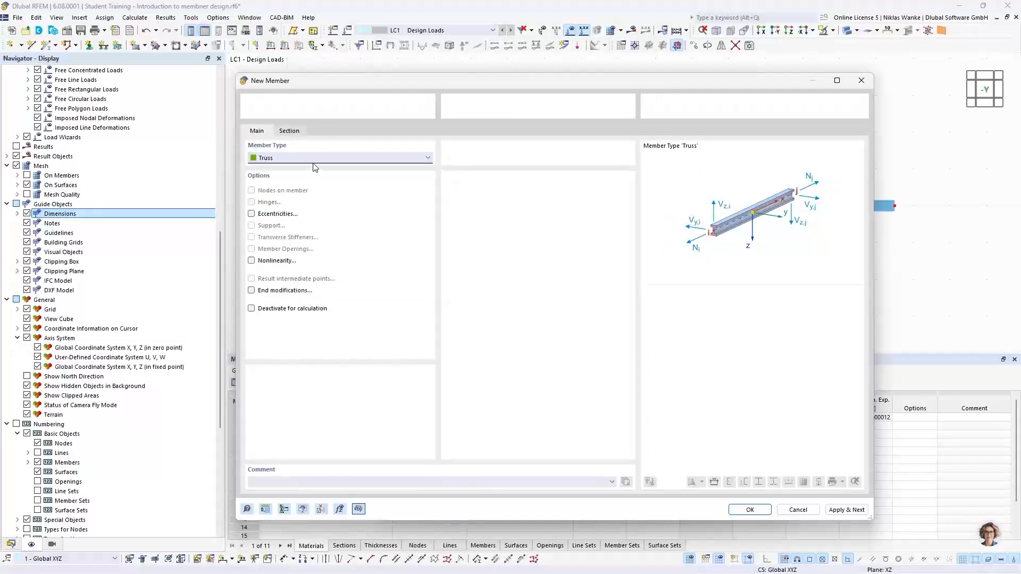
Assign a new IPE 200 British Steel section in S235 to the template member and confirm the member.
click(294, 133)
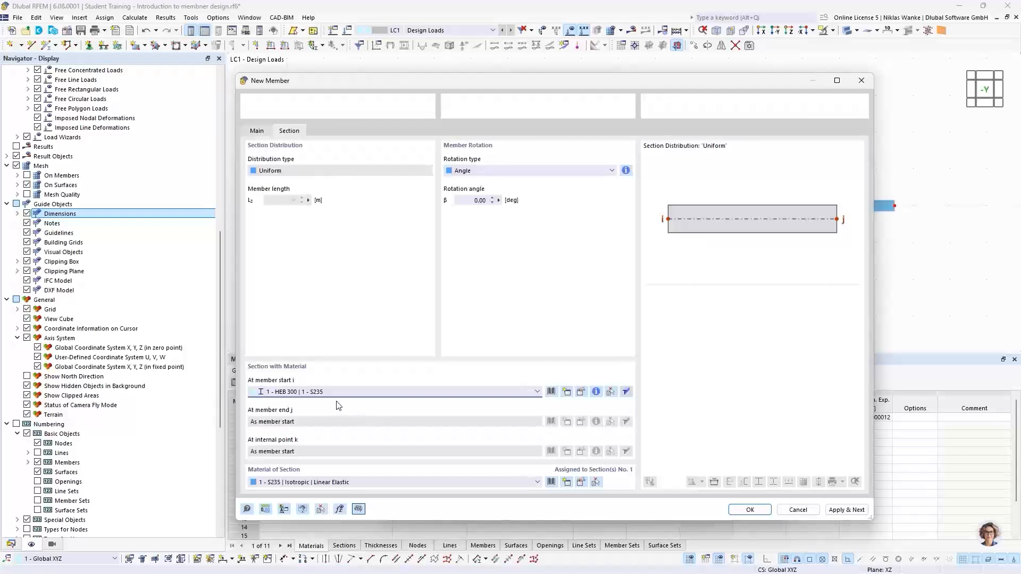
click(314, 391)
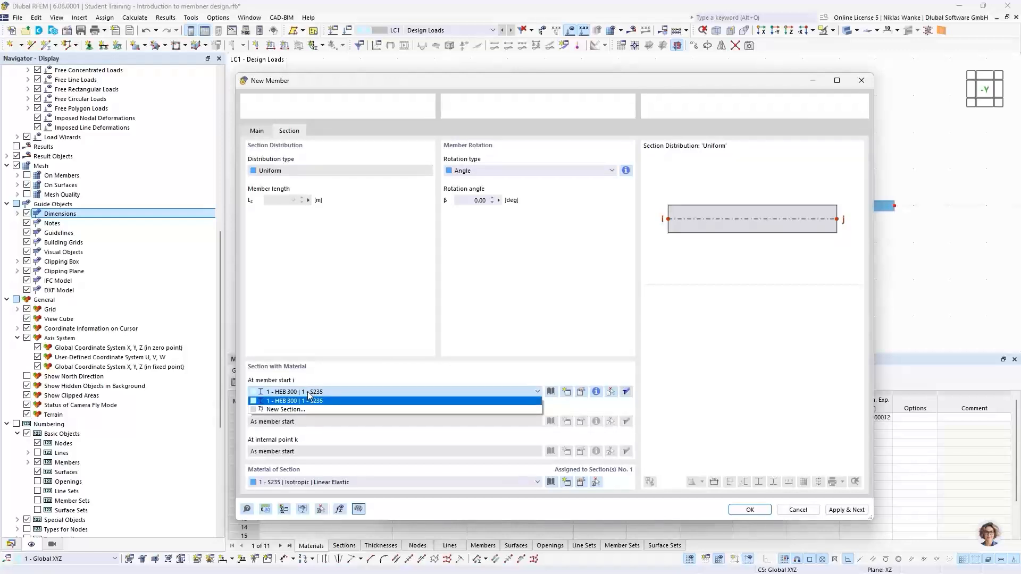
click(287, 410)
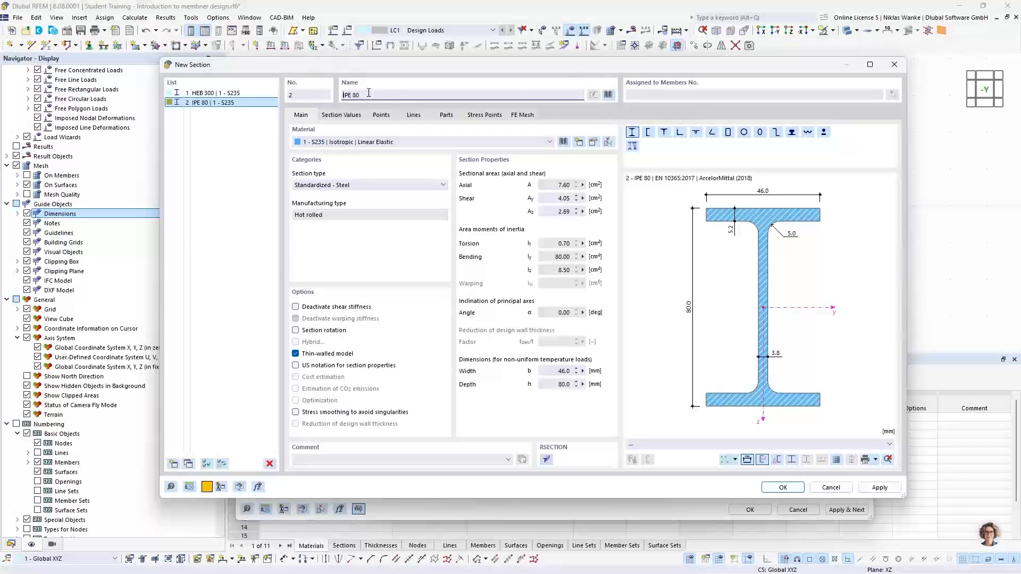
click(415, 95)
key(BackSpace)
key(BackSpace)
key(BackSpace)
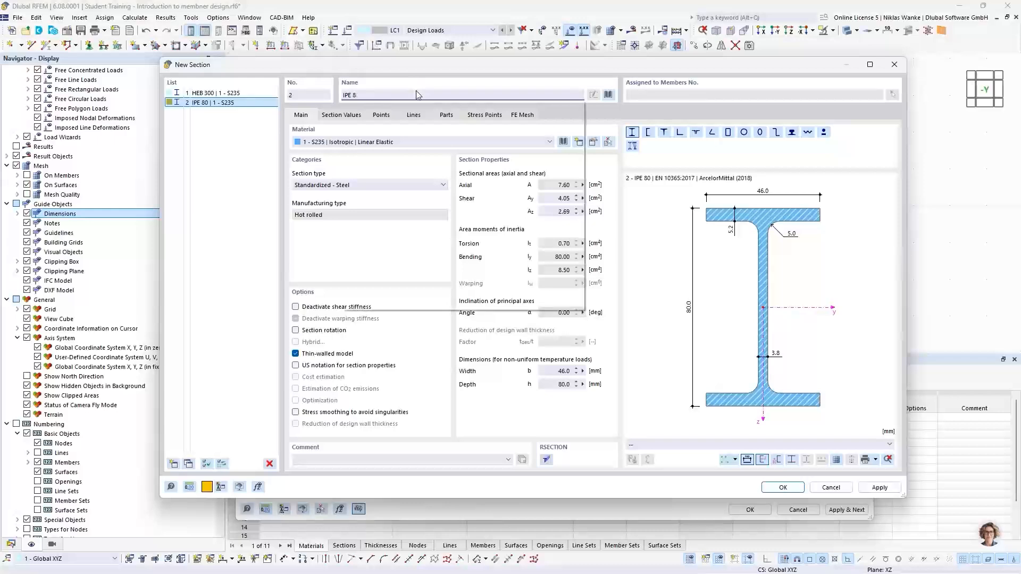
text(200)
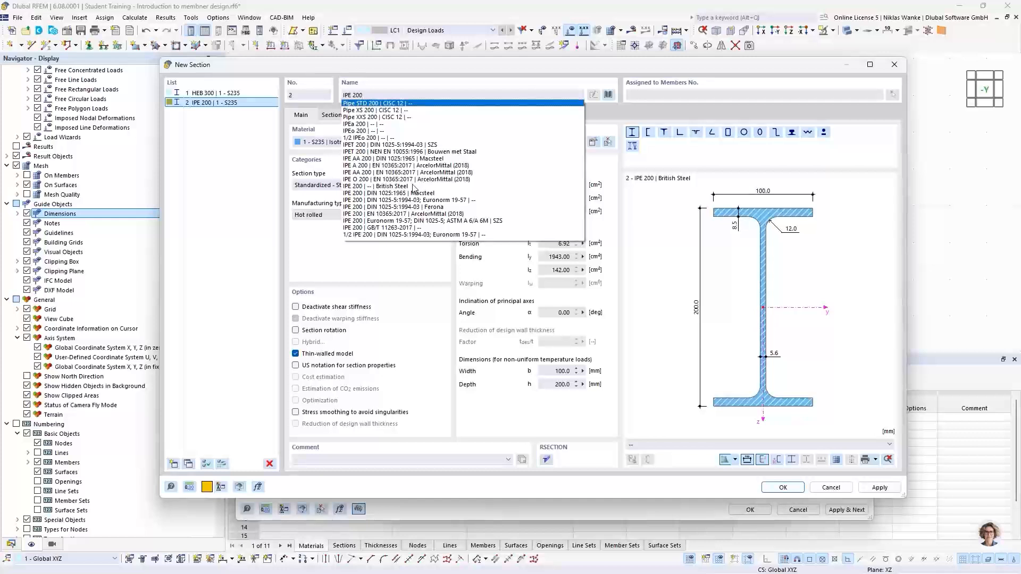
click(397, 186)
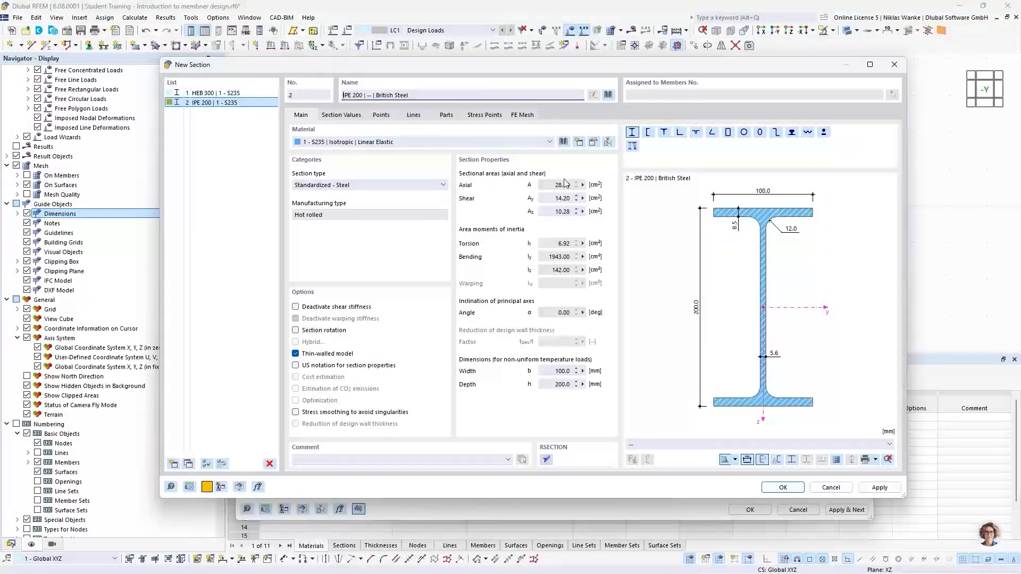
click(782, 487)
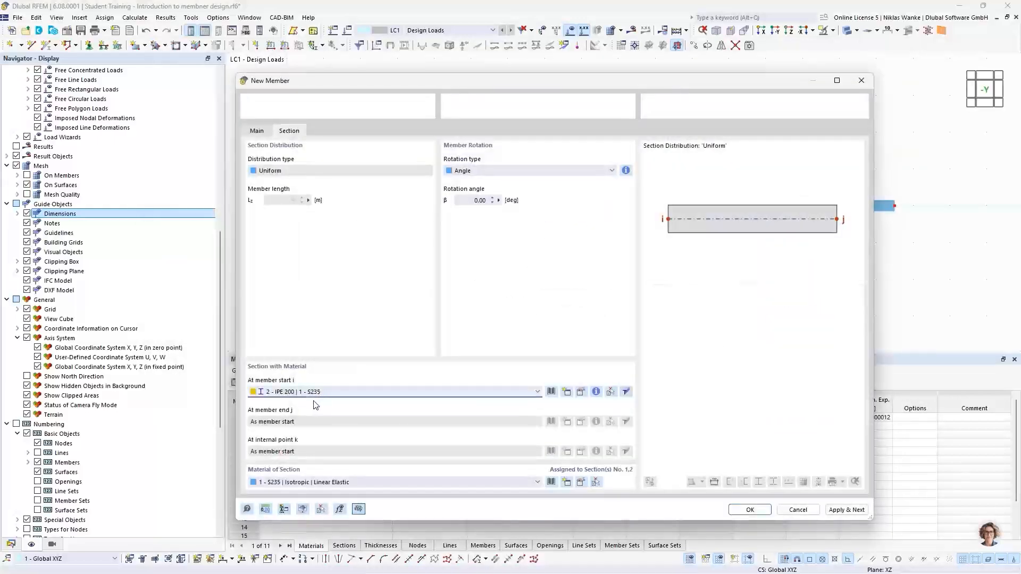
click(750, 509)
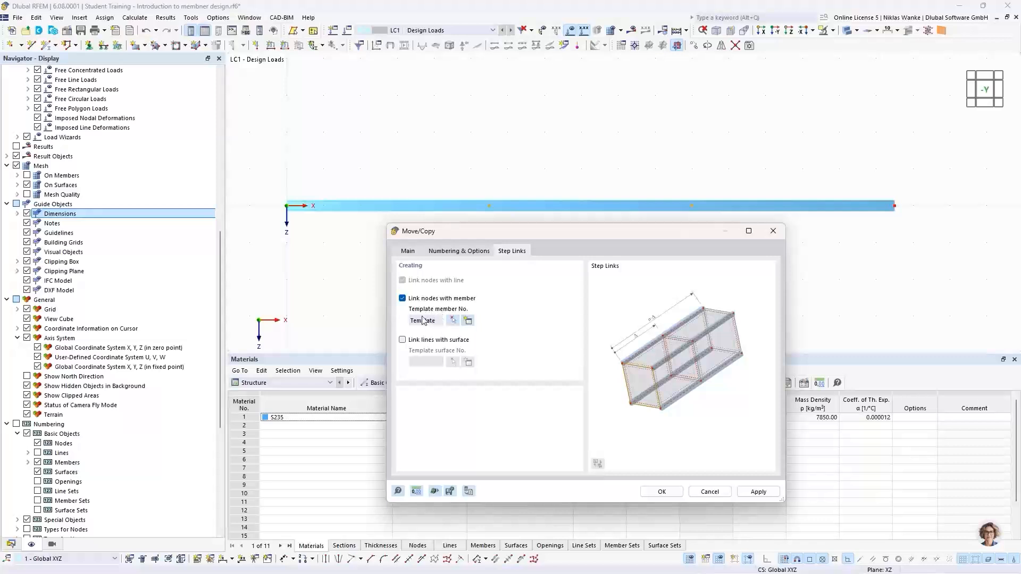
Set the displacement vector to X 0 m with a negative Z value and copy the two nodes upward with connecting members.
click(460, 252)
click(409, 252)
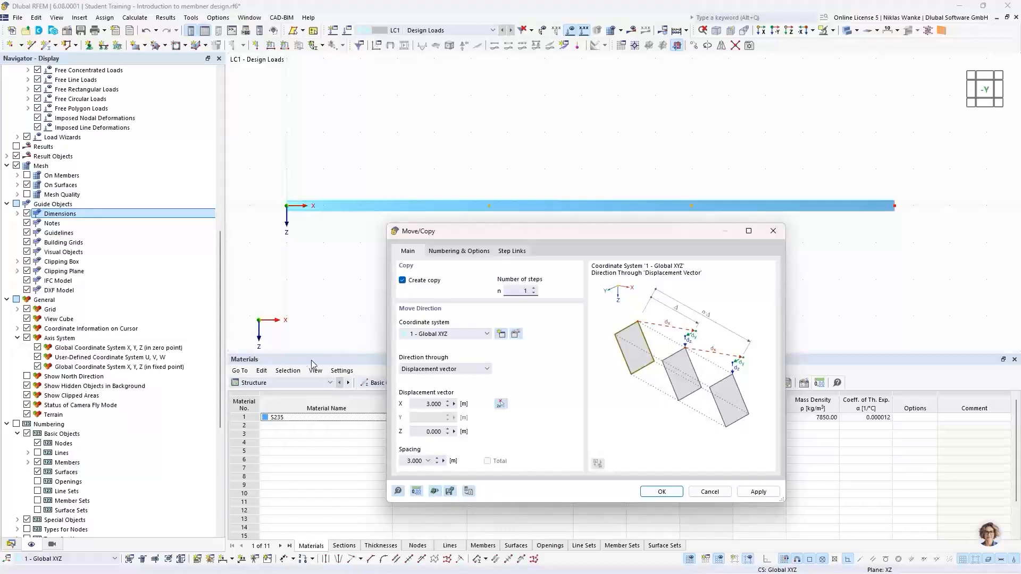
double_click(428, 403)
text(0)
key(Tab)
text(-)
click(663, 492)
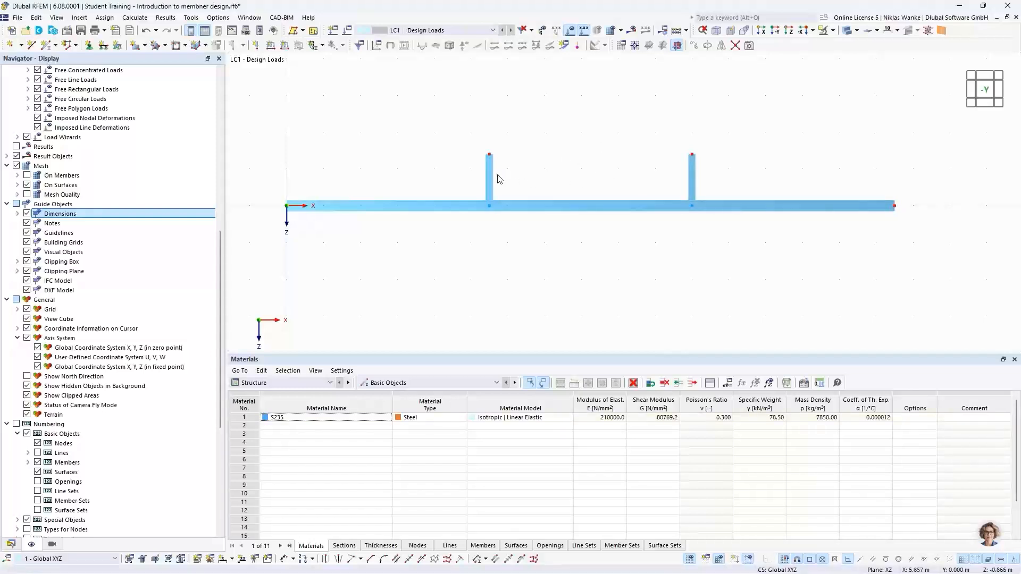
Copy the beam's two end nodes upward with a displacement vector of Z -2.3 m and step links deactivated.
middle_drag(584, 178, 602, 237)
scroll(589, 233, down, 1)
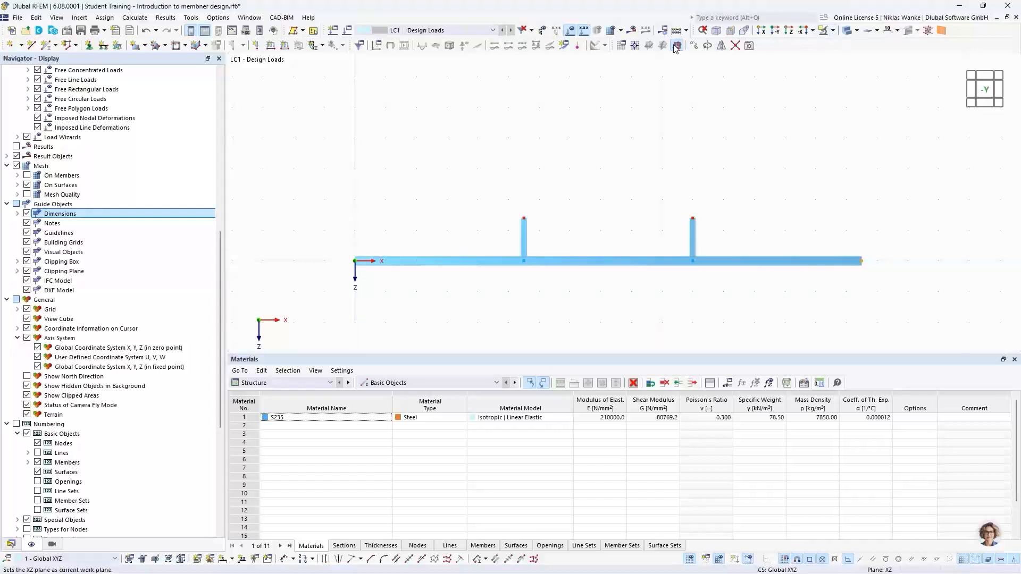
click(696, 46)
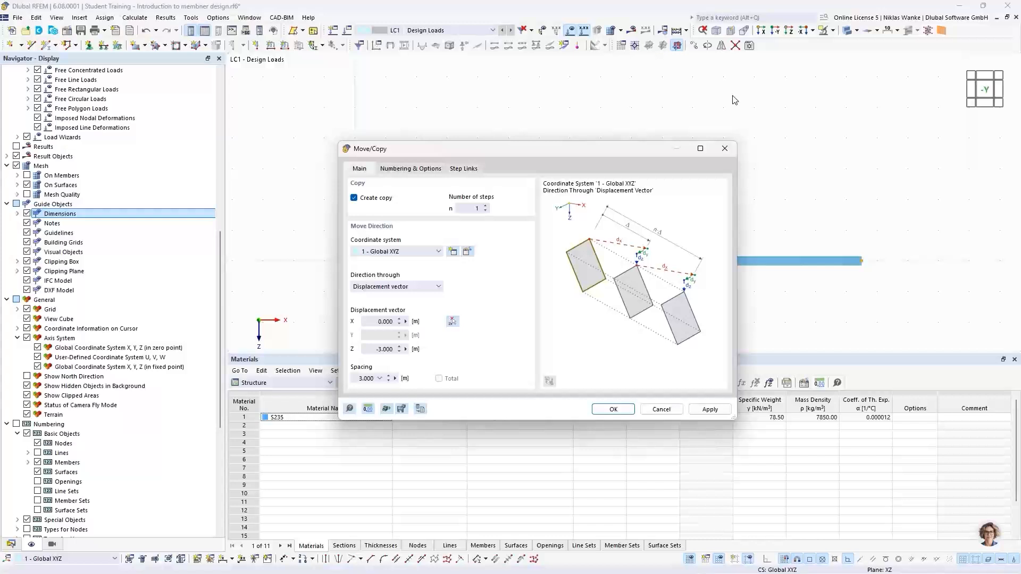
drag(557, 148, 580, 131)
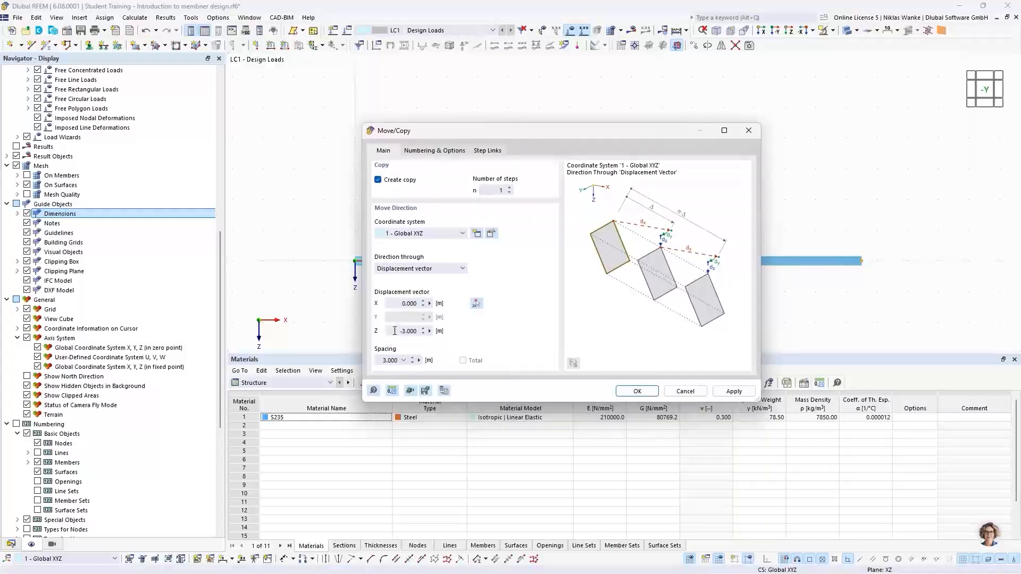
drag(395, 331, 425, 330)
text(2,3)
click(445, 152)
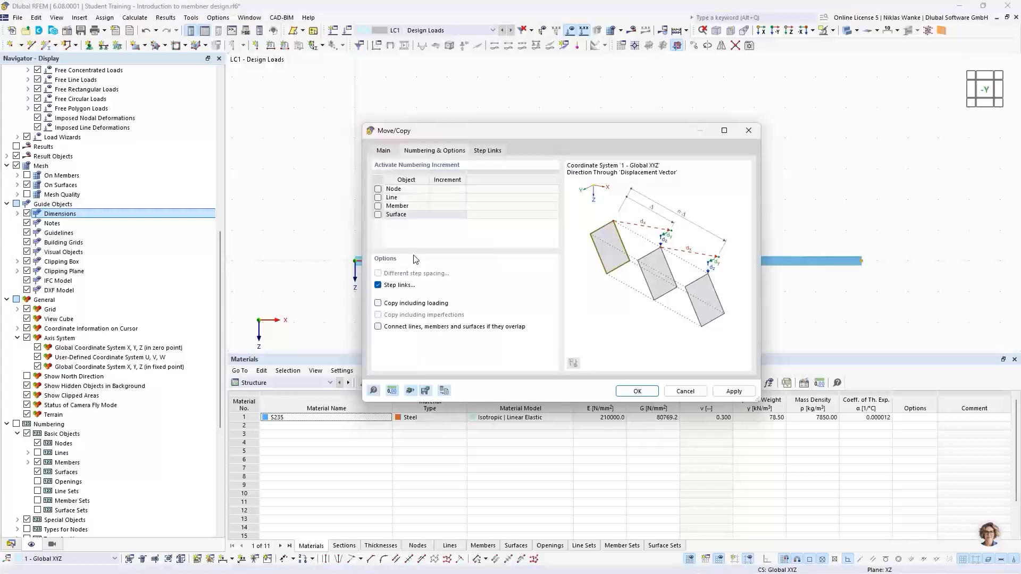
click(379, 285)
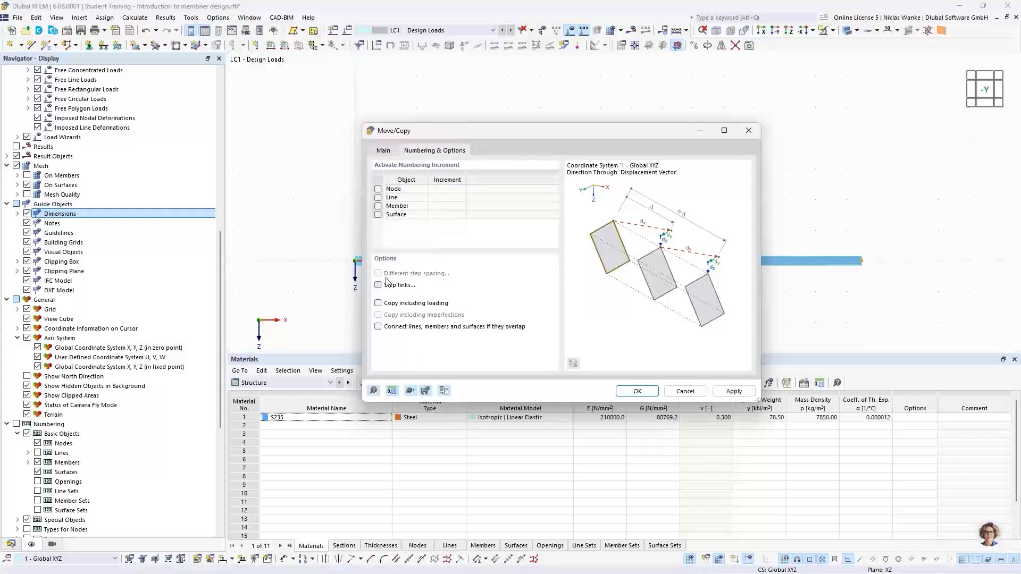
click(637, 391)
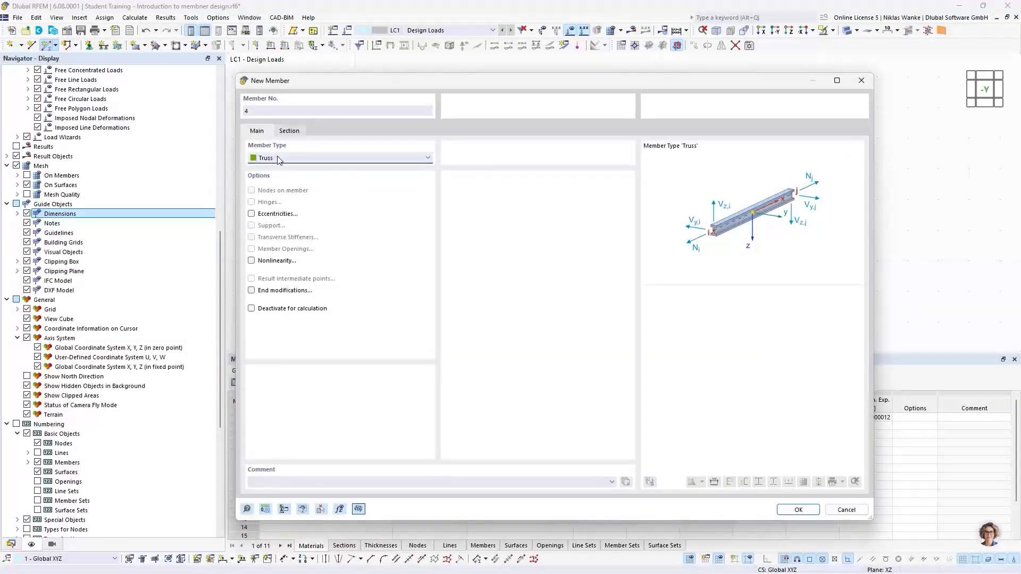
Draw three IPE 200 truss members in S235 from the raised left end node through both post tops to the raised right end node.
click(288, 131)
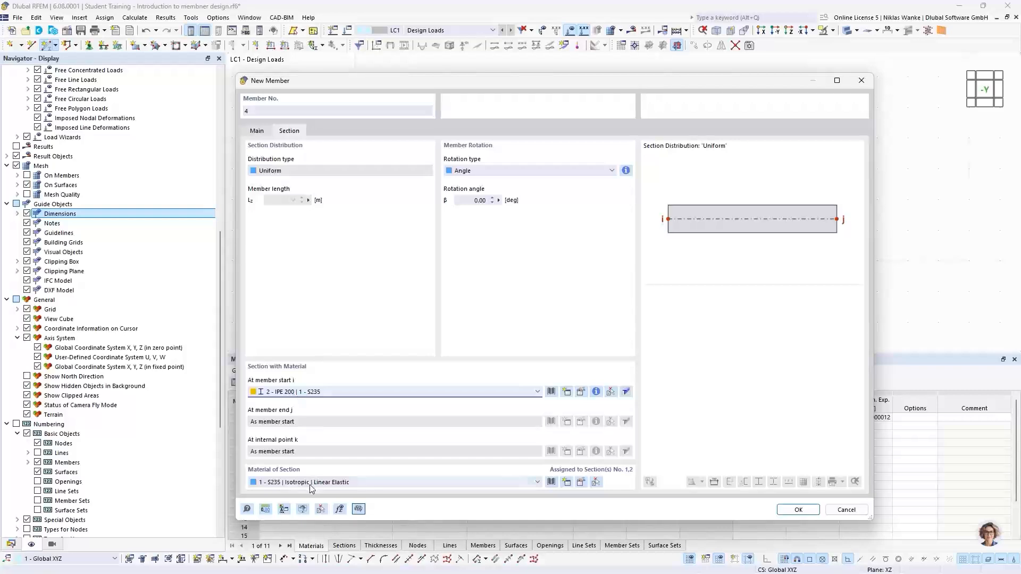
click(797, 509)
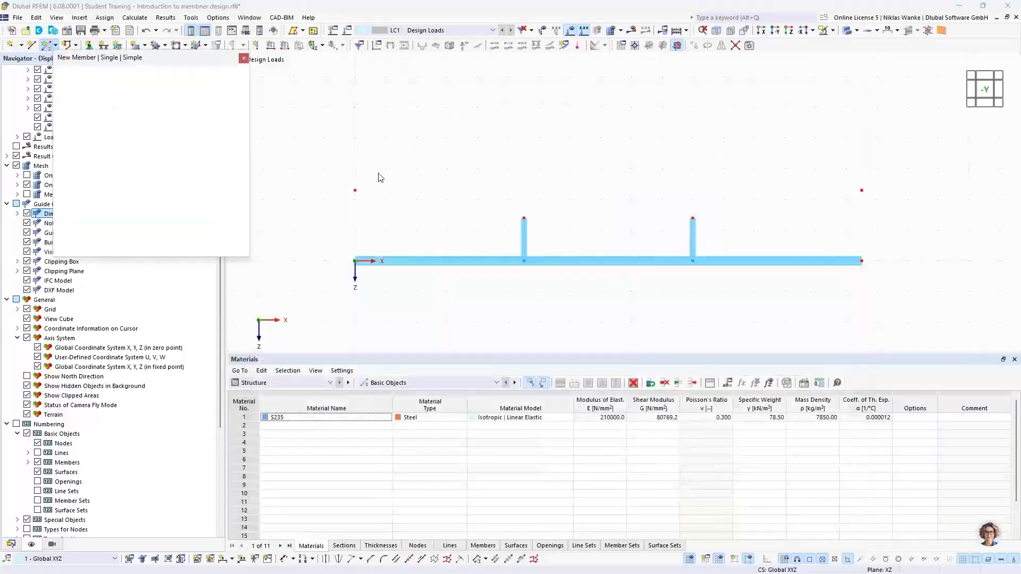
click(355, 190)
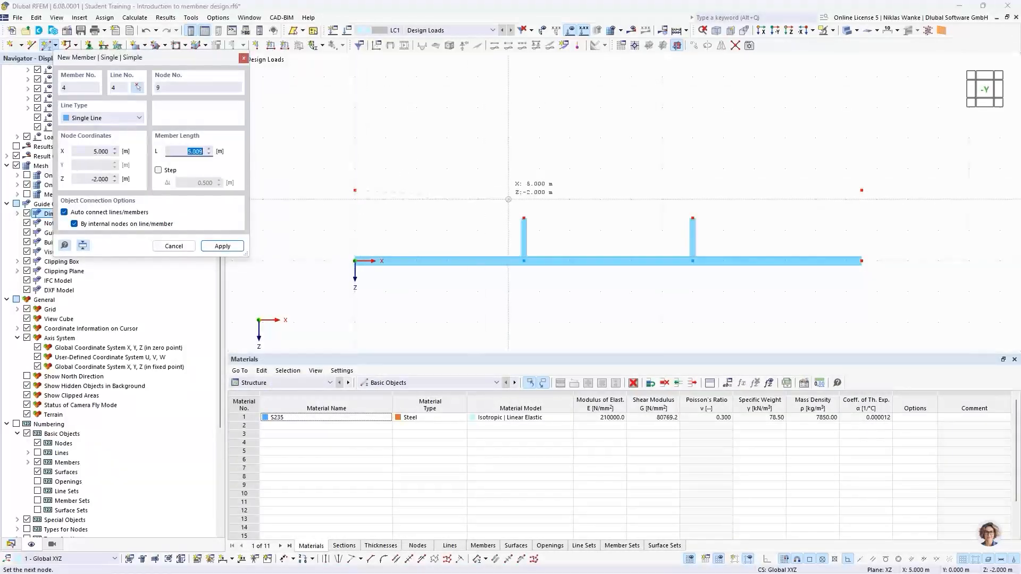
click(523, 218)
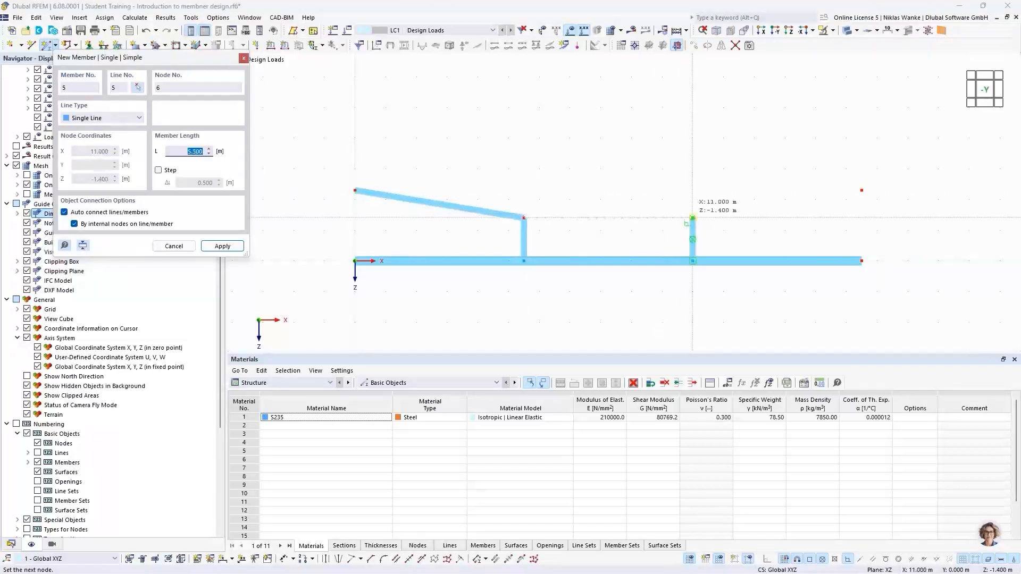
click(692, 218)
click(692, 218)
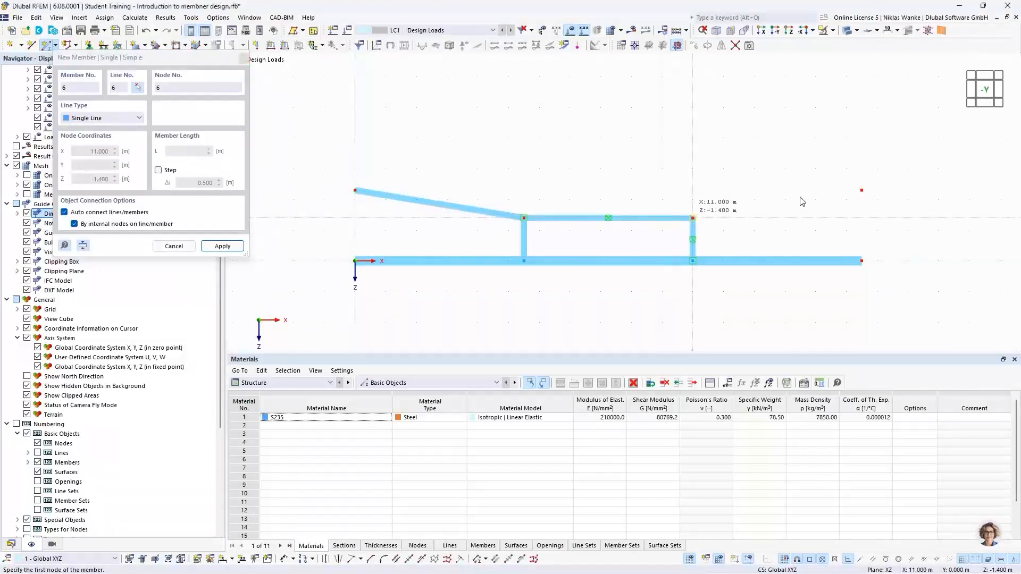
click(861, 190)
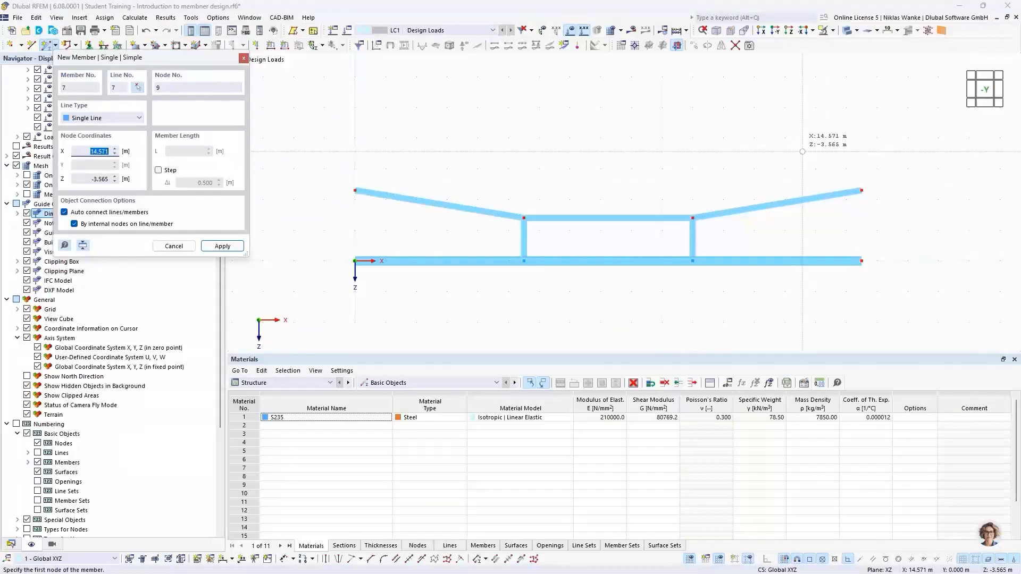
key(Escape)
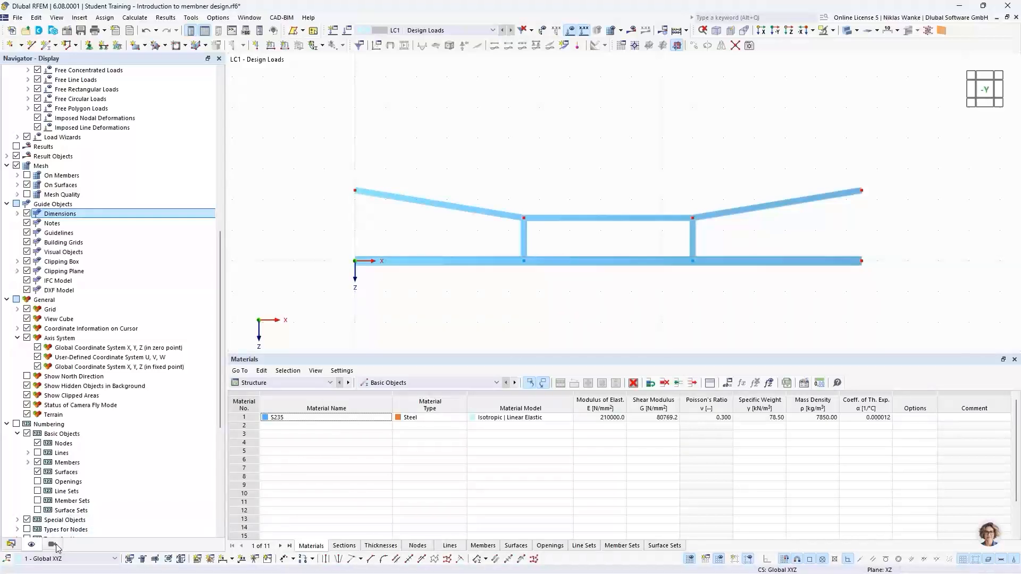
Colour the rendered members by the object property Section and highlight the HEB 300 and IPE 200 legend entries.
scroll(58, 503, down, 6)
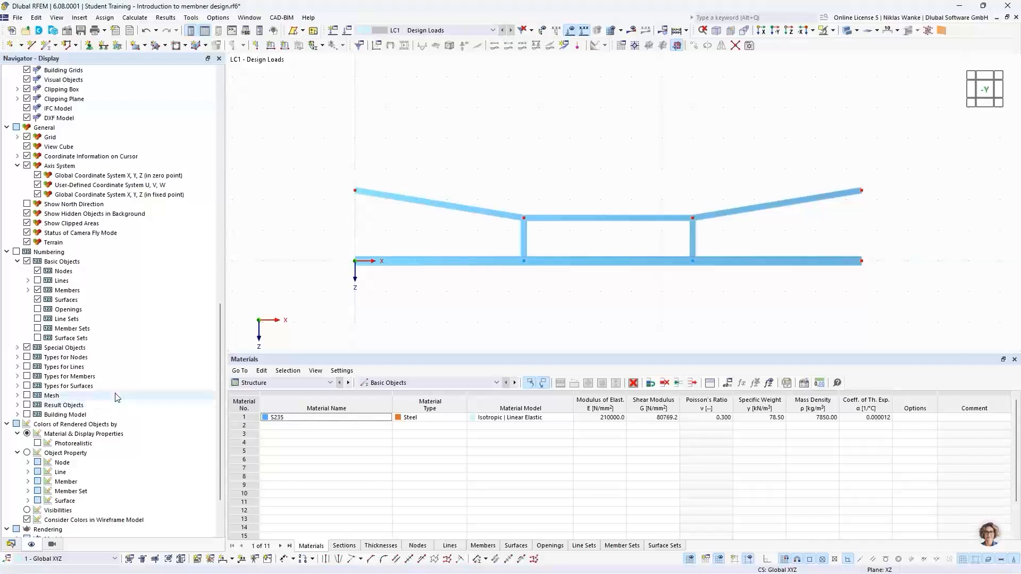
scroll(83, 417, down, 3)
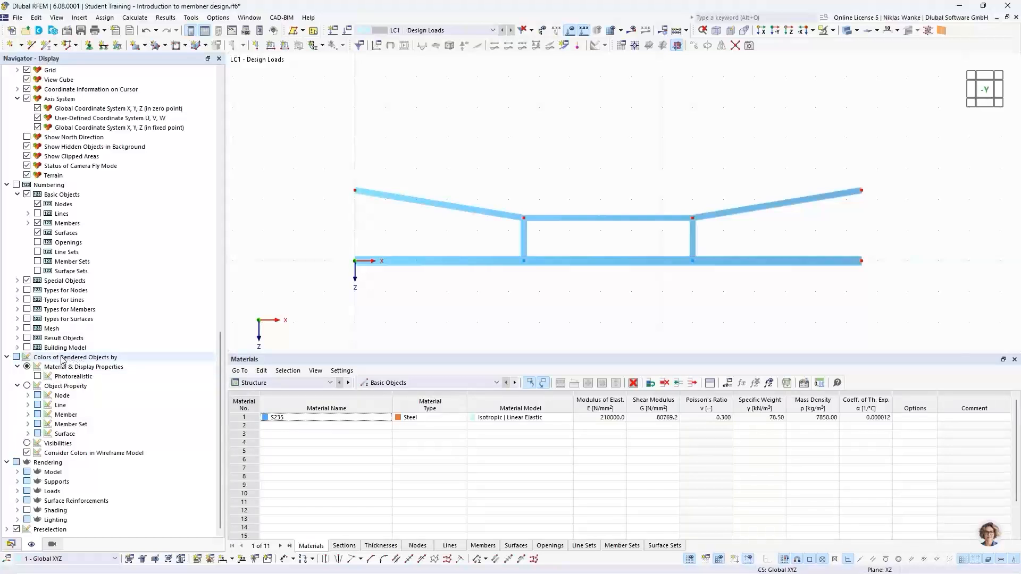
click(27, 367)
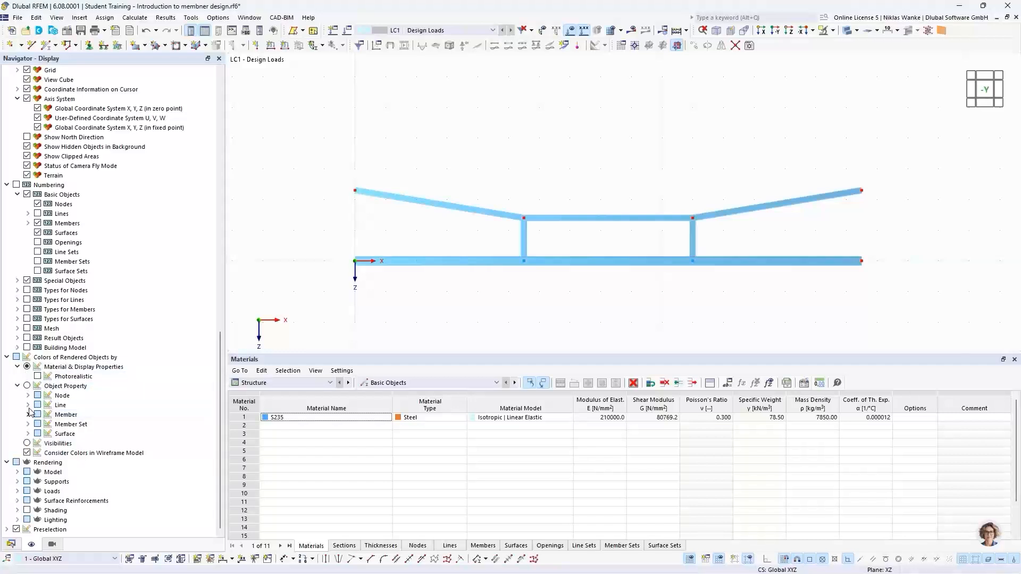
click(27, 386)
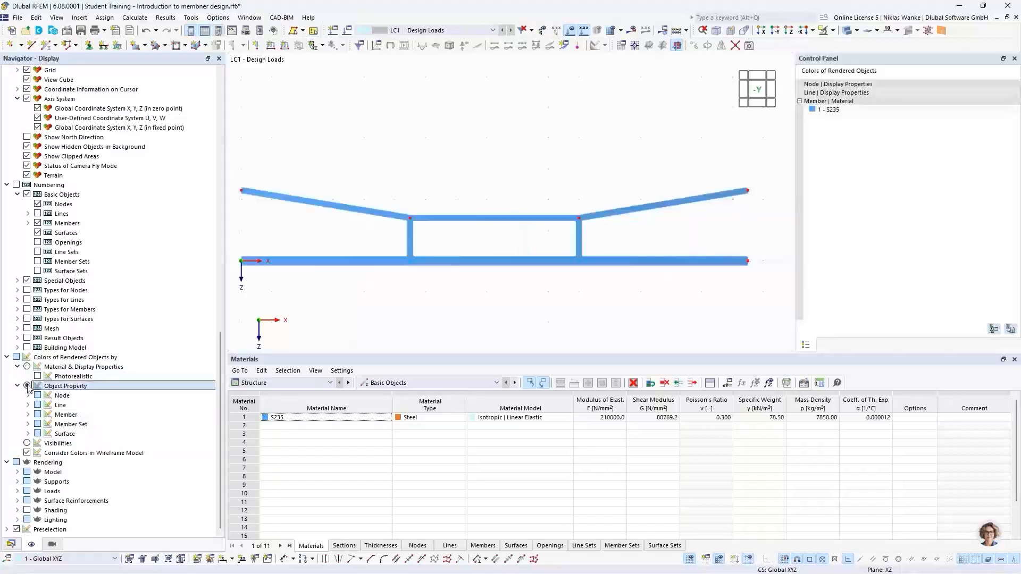
click(28, 415)
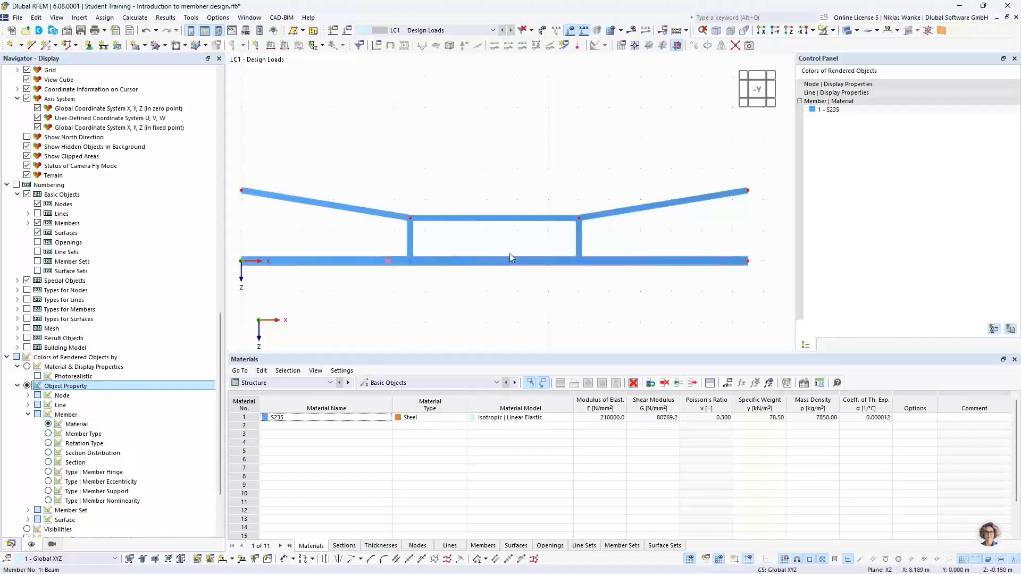
scroll(495, 208, down, 2)
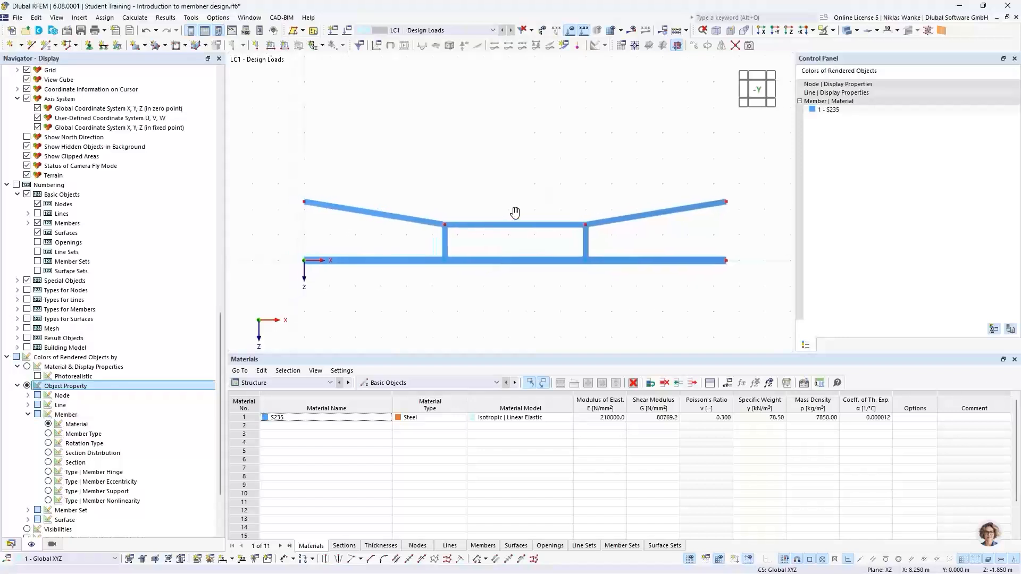
click(49, 462)
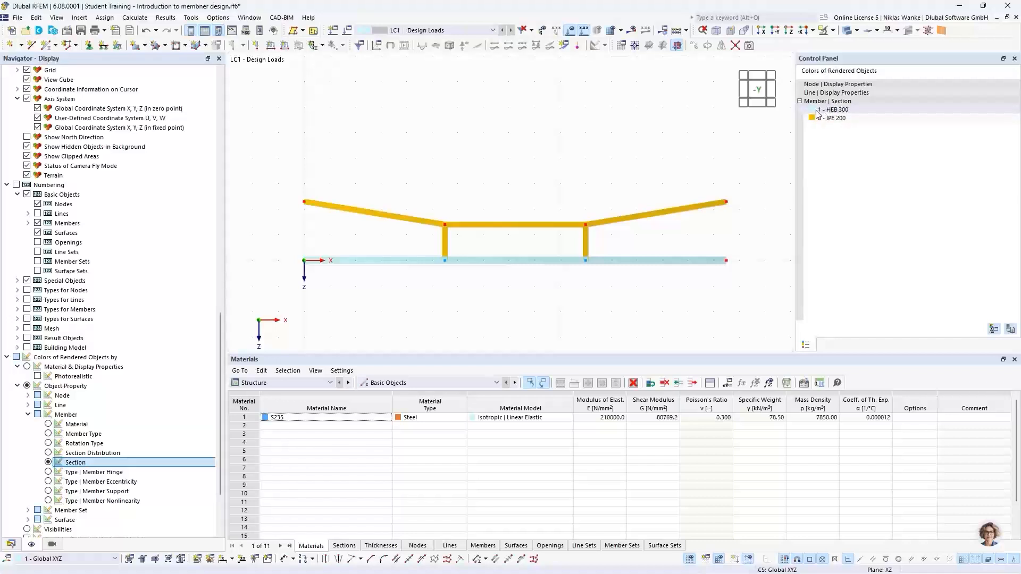
click(862, 111)
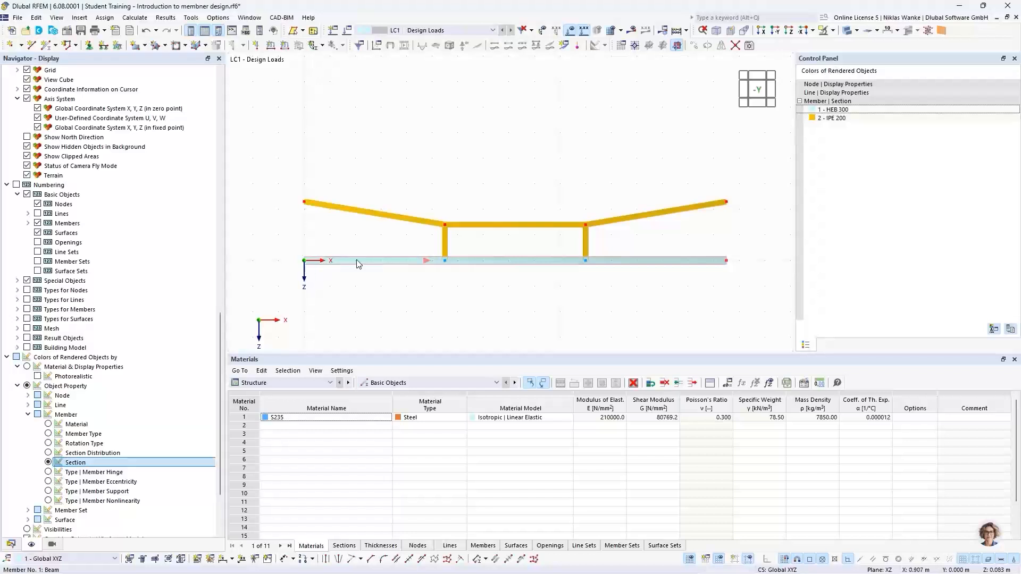
click(837, 118)
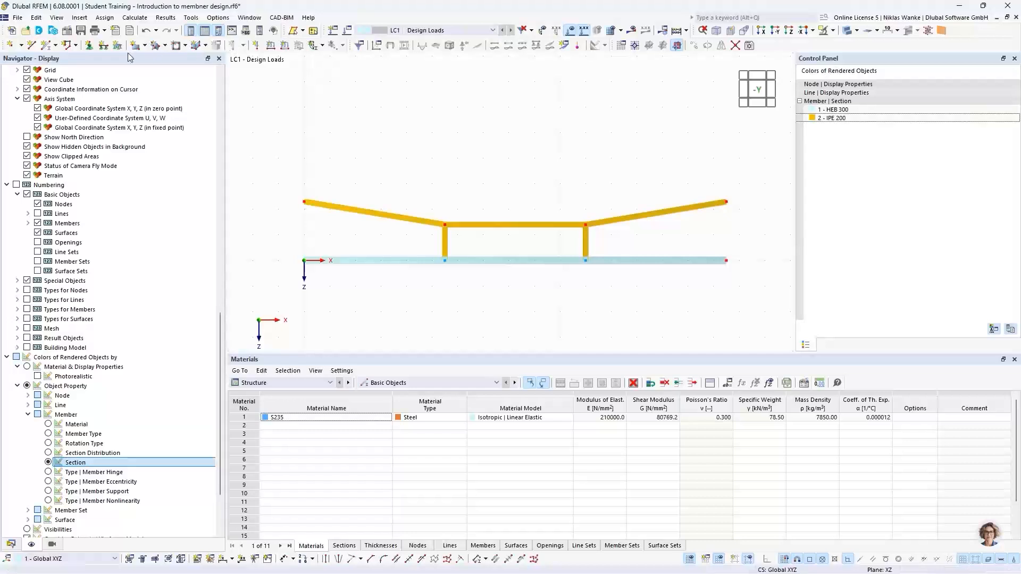
Assign the hinged nodal support Gelenkig to the two outer end nodes of the upper IPE 200 chain.
click(89, 45)
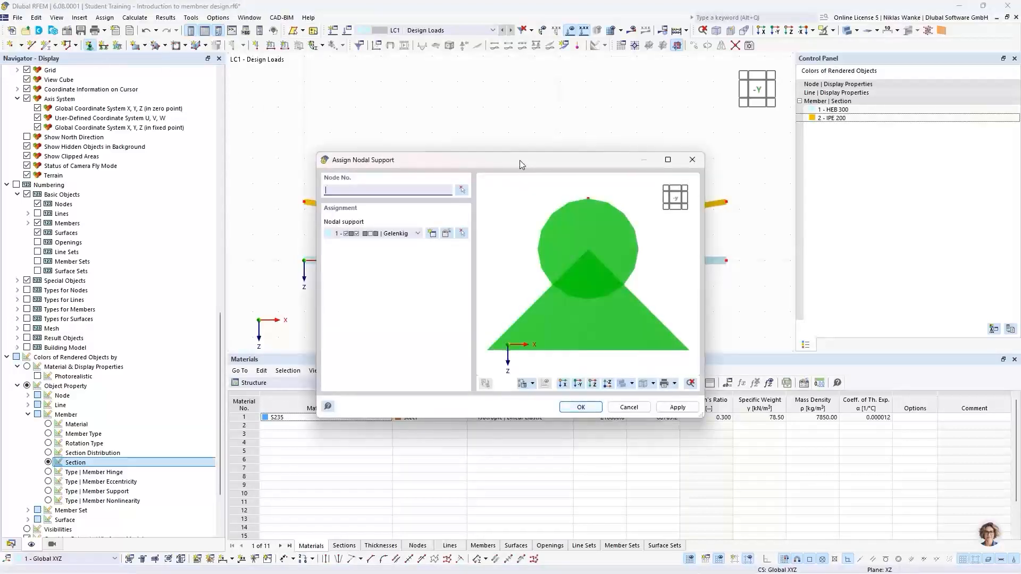
drag(520, 164, 538, 153)
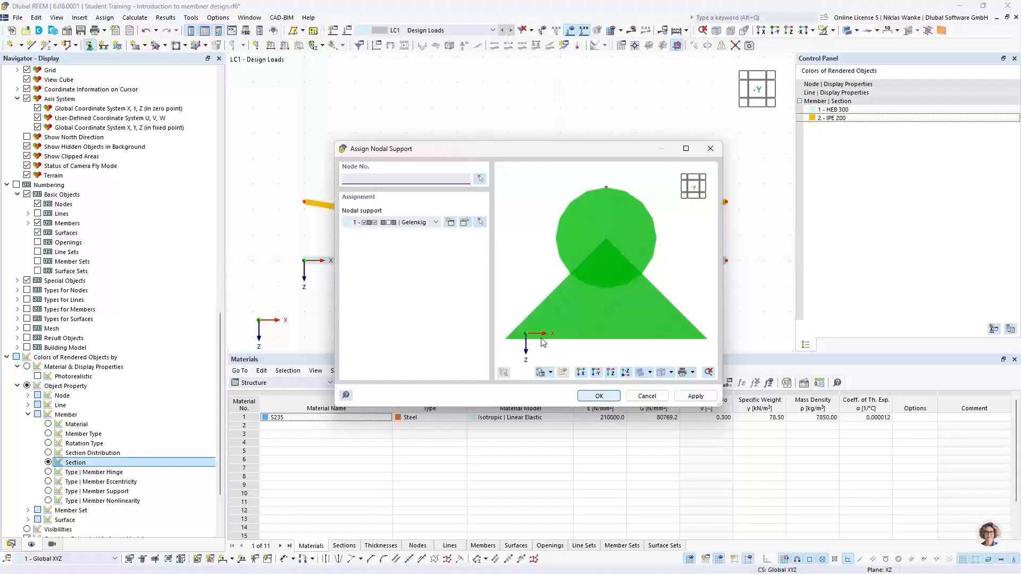
click(600, 396)
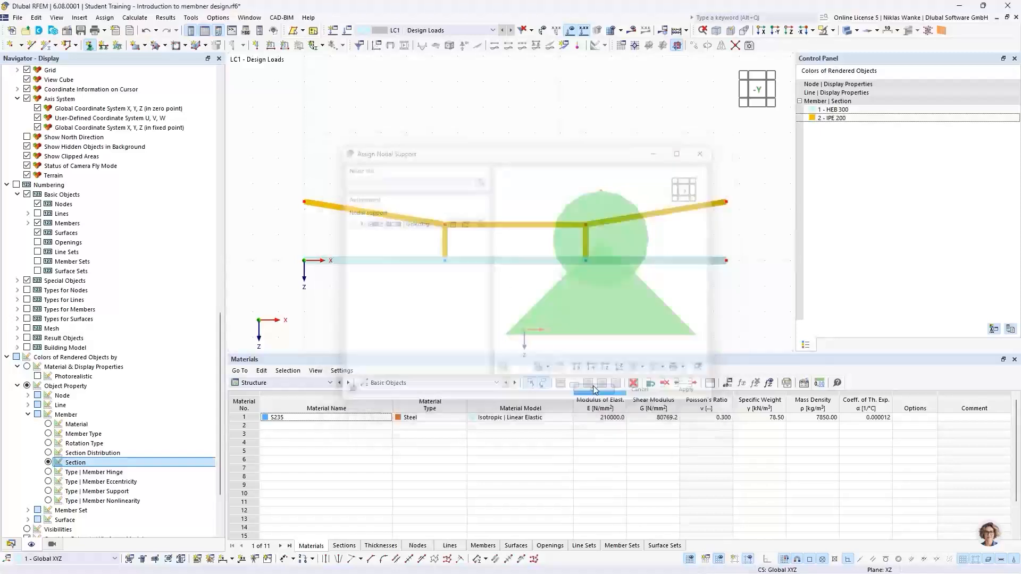
click(304, 202)
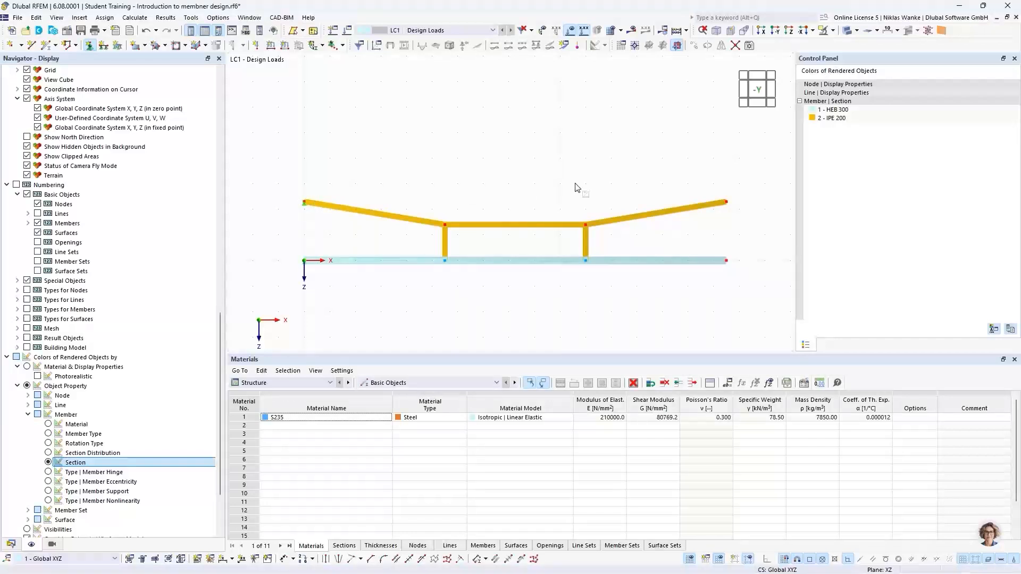
click(726, 203)
key(Escape)
Enlarge the display size of the nodal support symbols.
right_click(727, 207)
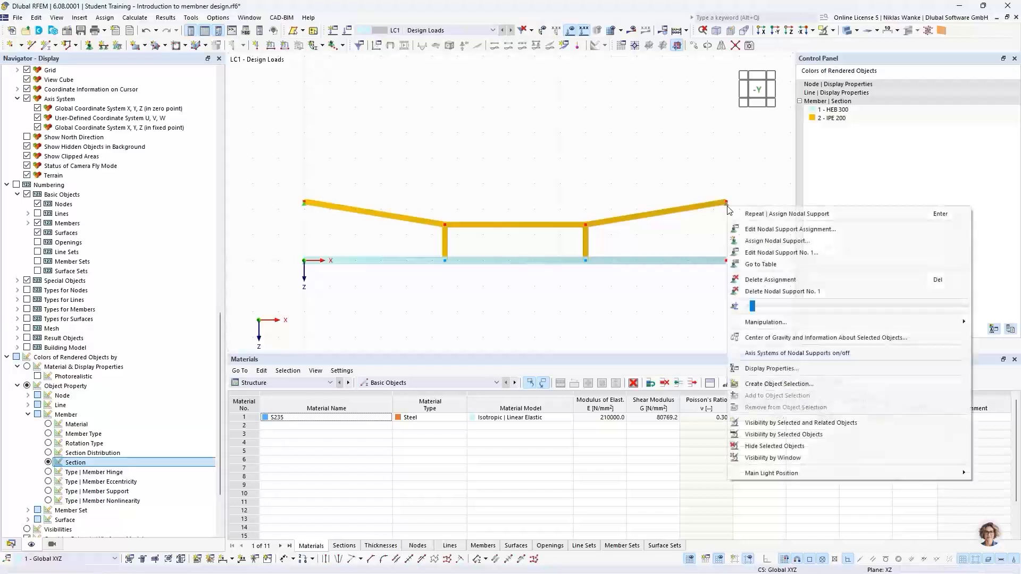
drag(753, 306, 834, 306)
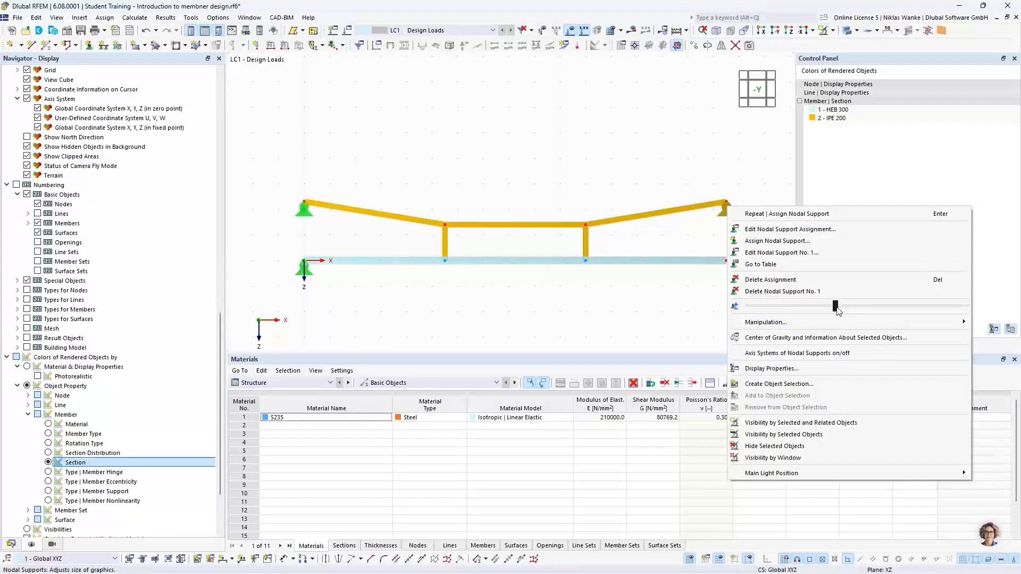
click(690, 136)
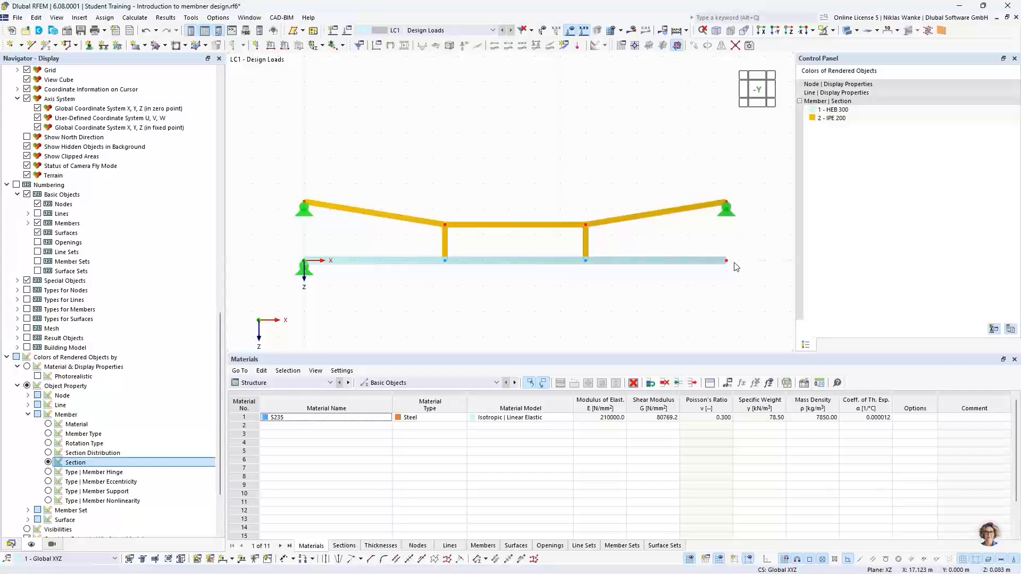
Create a nodal support fixed only in uZ, with uX released, and assign it to the right end node of the HEB 300 beam.
click(89, 44)
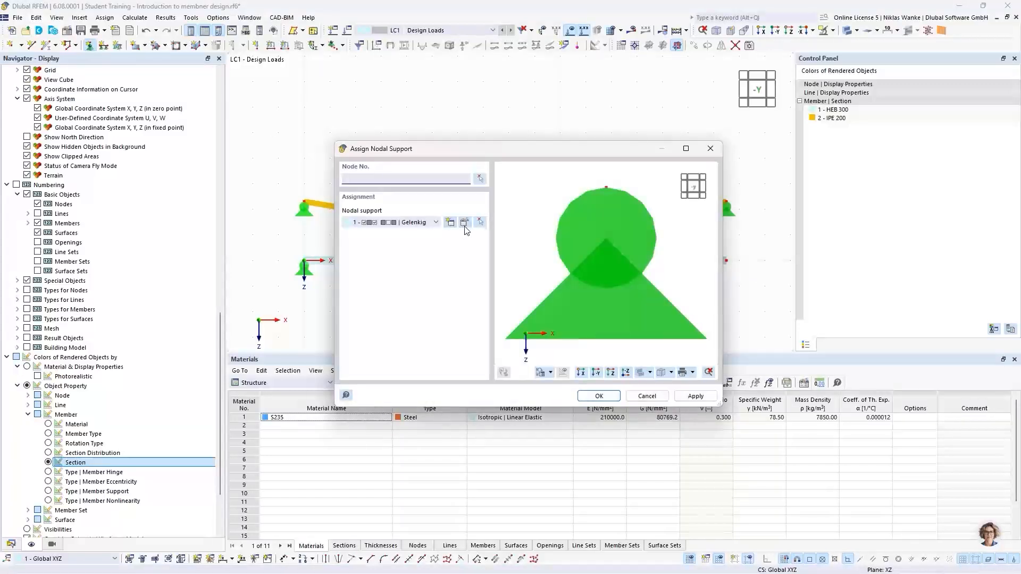
click(451, 223)
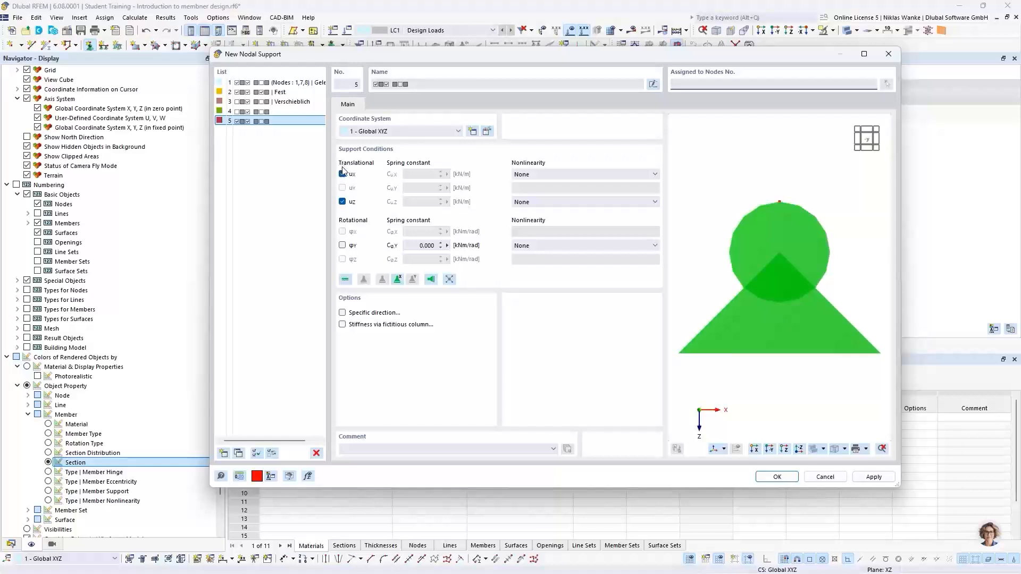
click(342, 174)
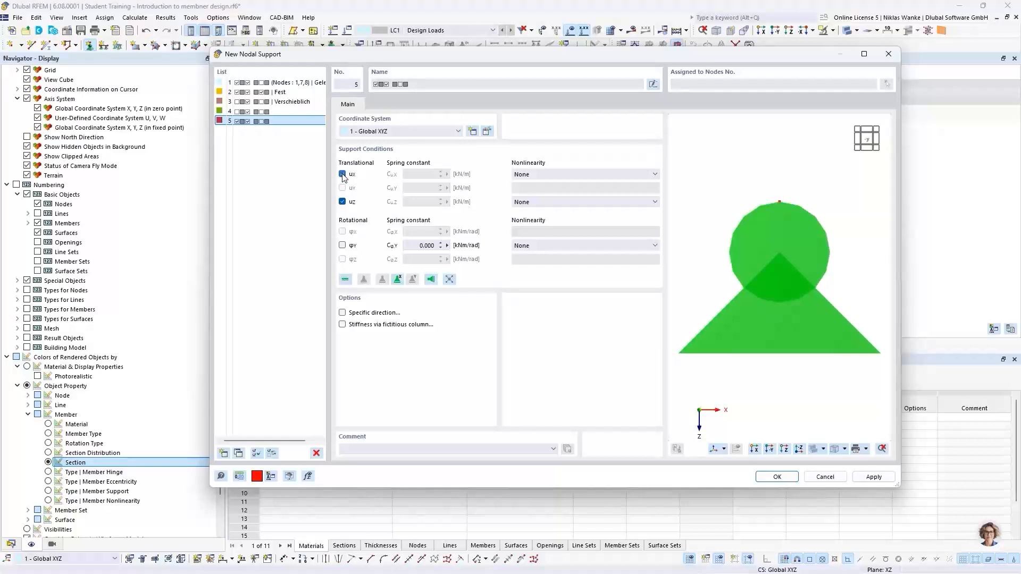
click(342, 174)
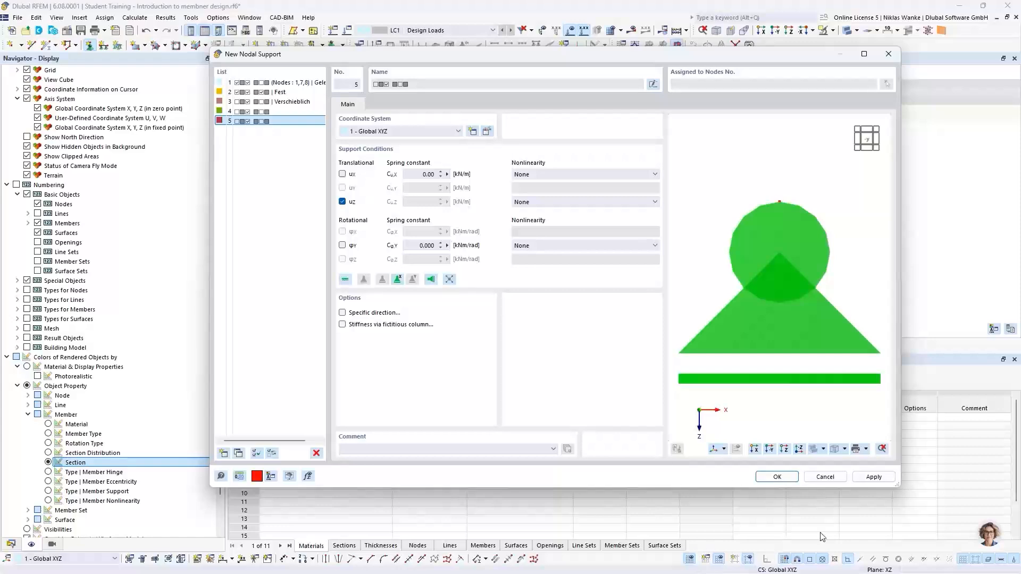
click(777, 476)
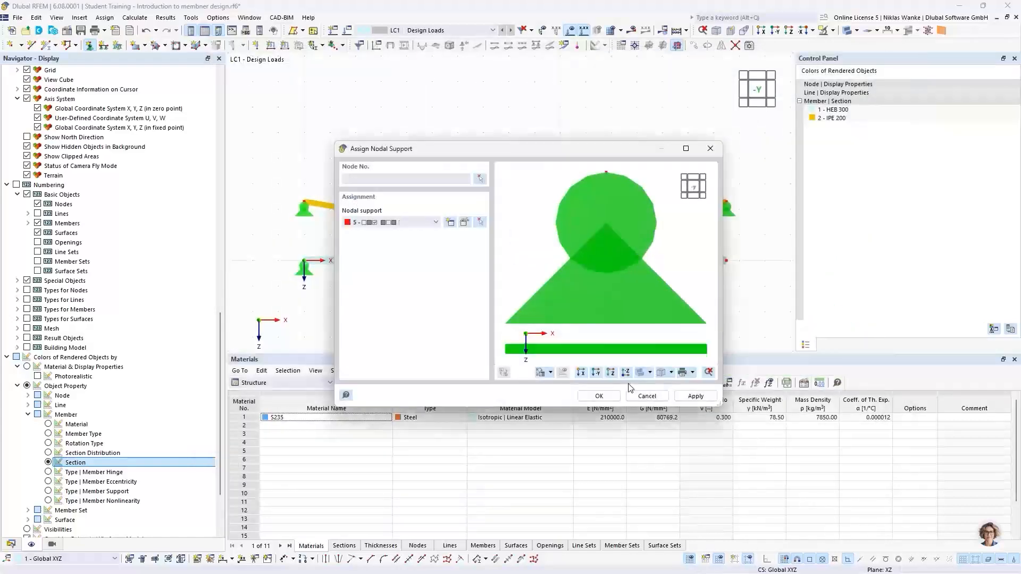
click(599, 396)
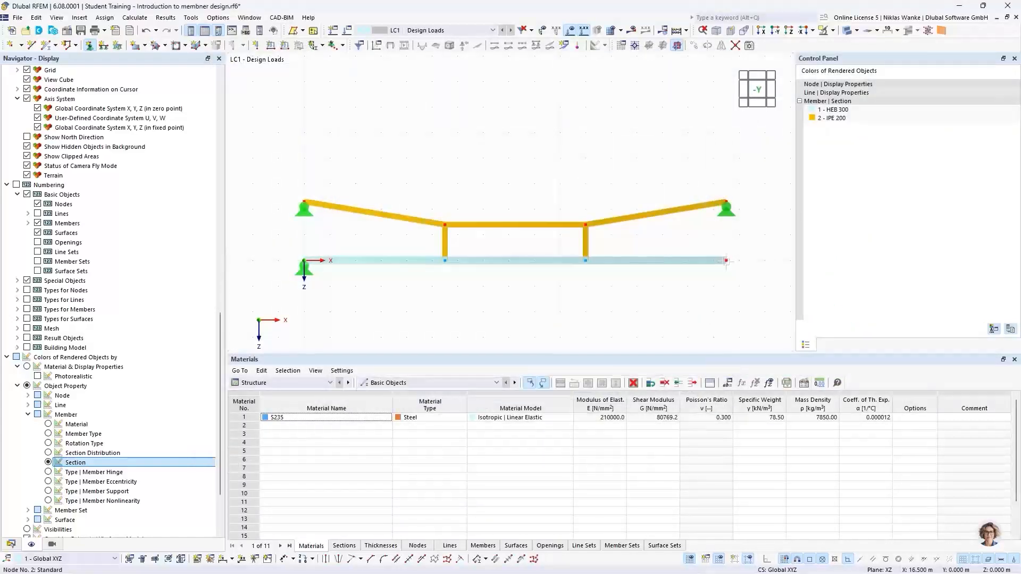
click(726, 261)
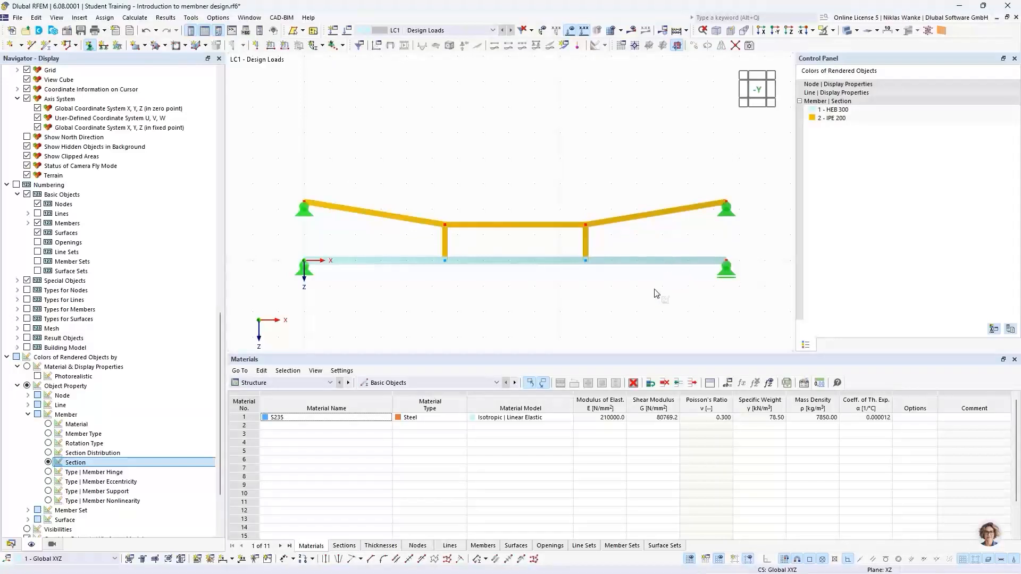
scroll(644, 293, down, 2)
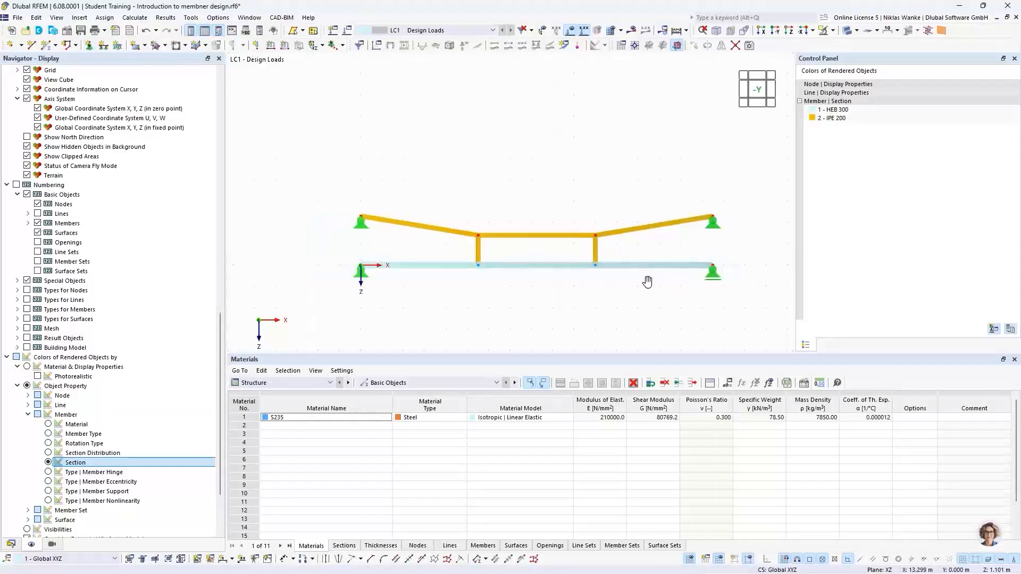
middle_drag(647, 280, 631, 262)
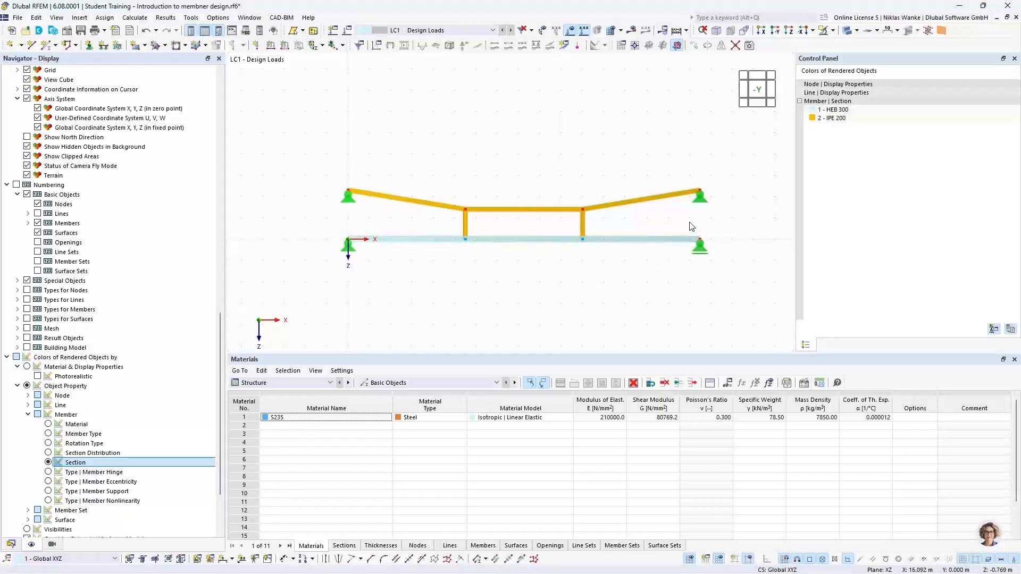
Start a new member load in load case LC1 - Design Loads and review the available load types, keeping Force.
click(284, 45)
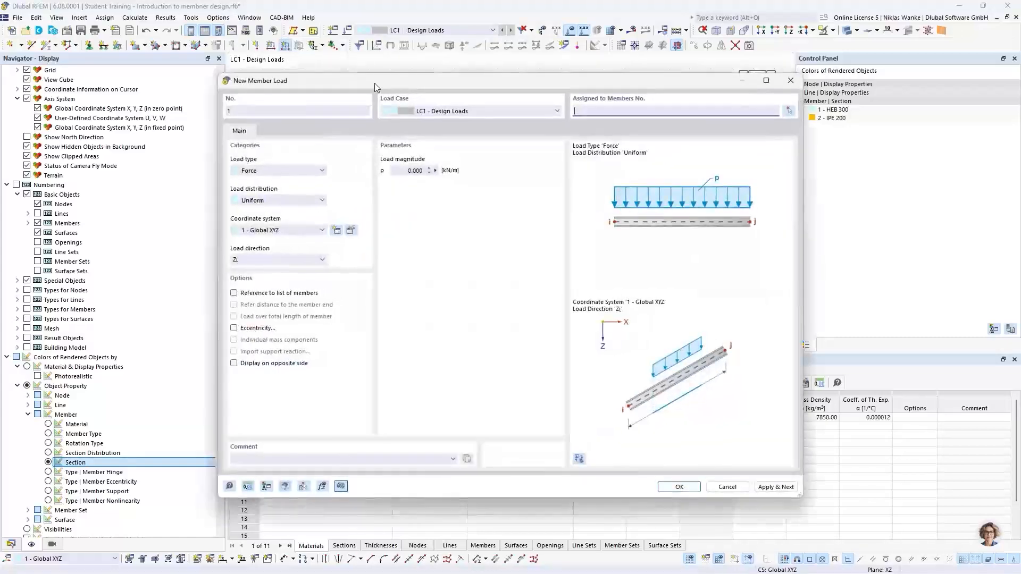
drag(424, 85, 464, 81)
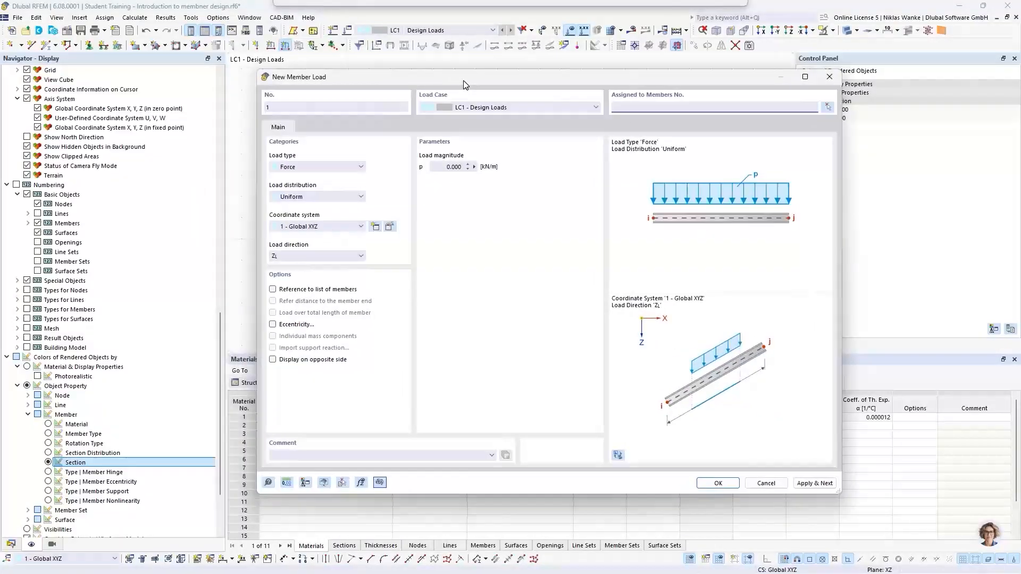
click(306, 168)
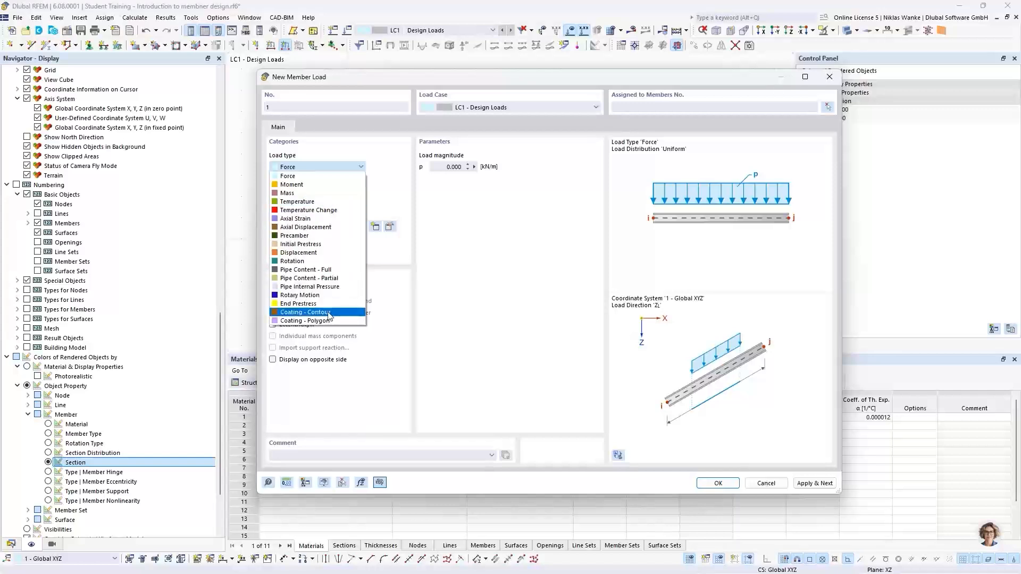
click(374, 157)
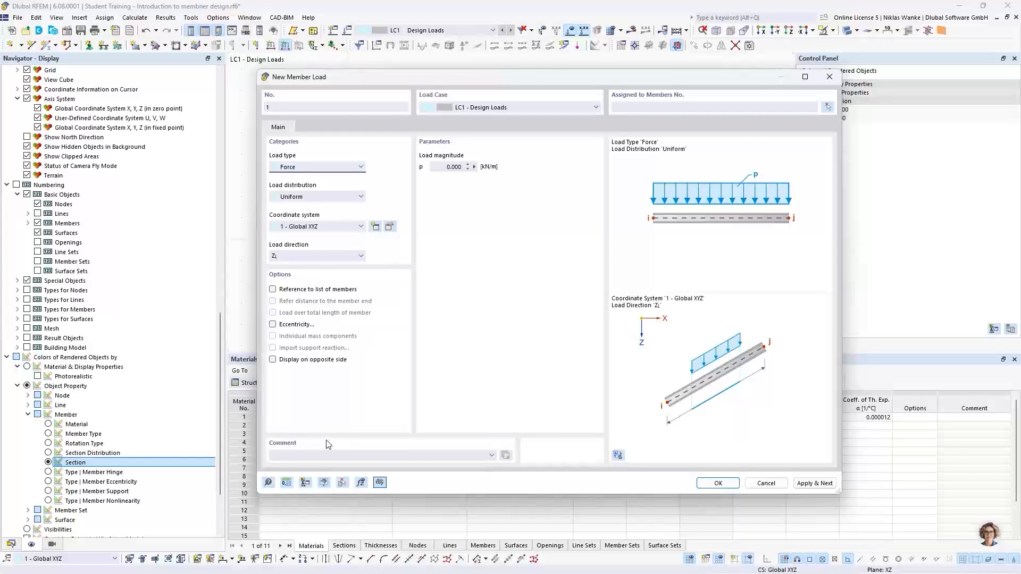
Consult the RFEM 6 online manual page on member loads, examine the table describing each load type, and return to RFEM.
click(268, 483)
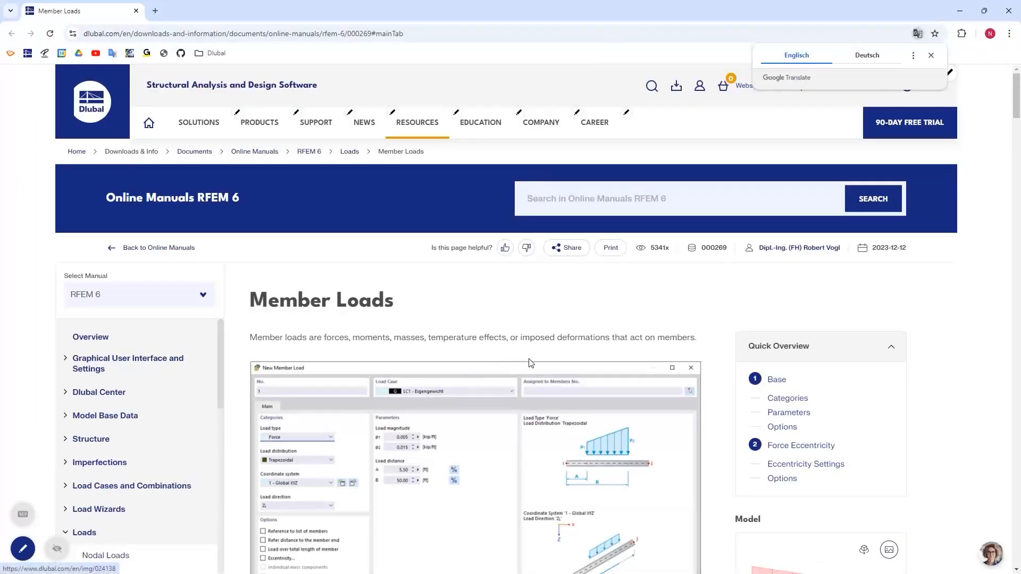
scroll(527, 361, down, 1)
scroll(526, 360, down, 4)
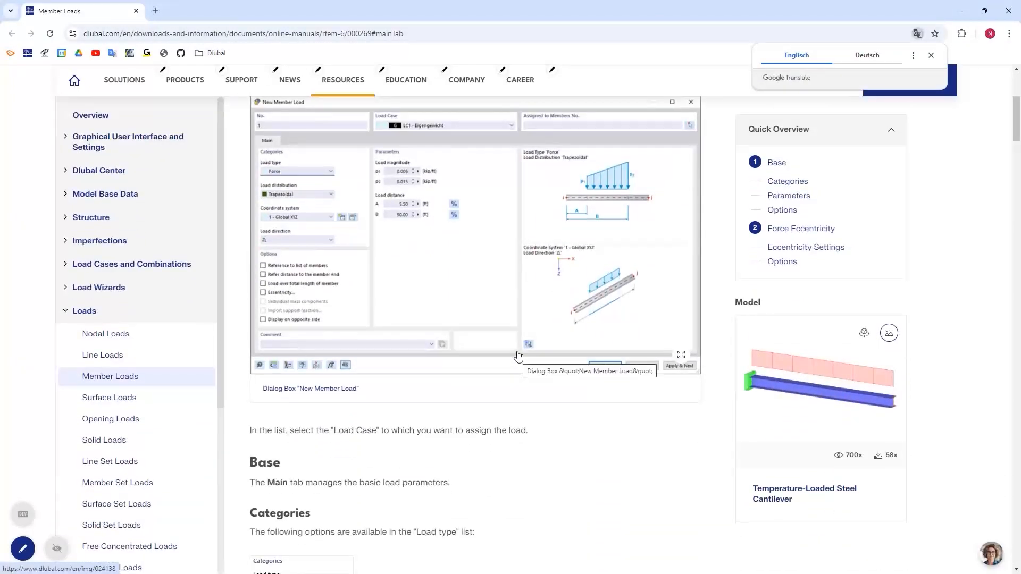
scroll(518, 356, down, 10)
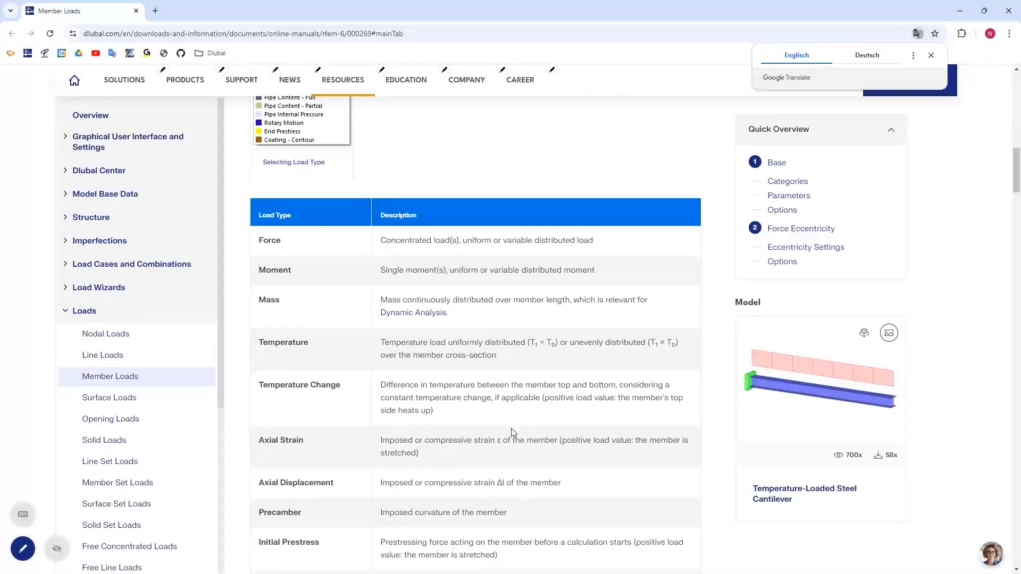
scroll(511, 429, down, 3)
scroll(512, 429, down, 2)
scroll(508, 417, down, 1)
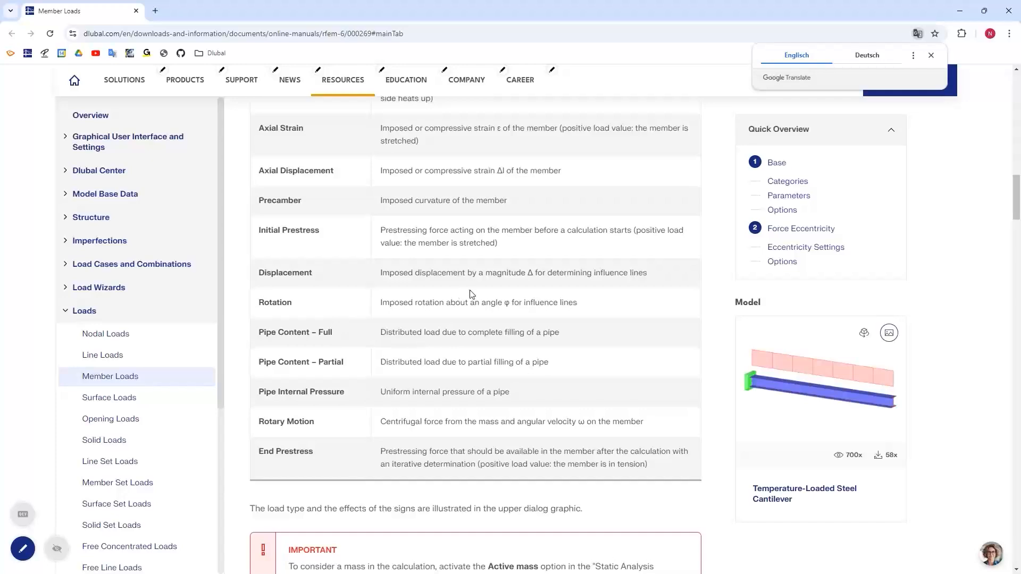
scroll(485, 292, up, 10)
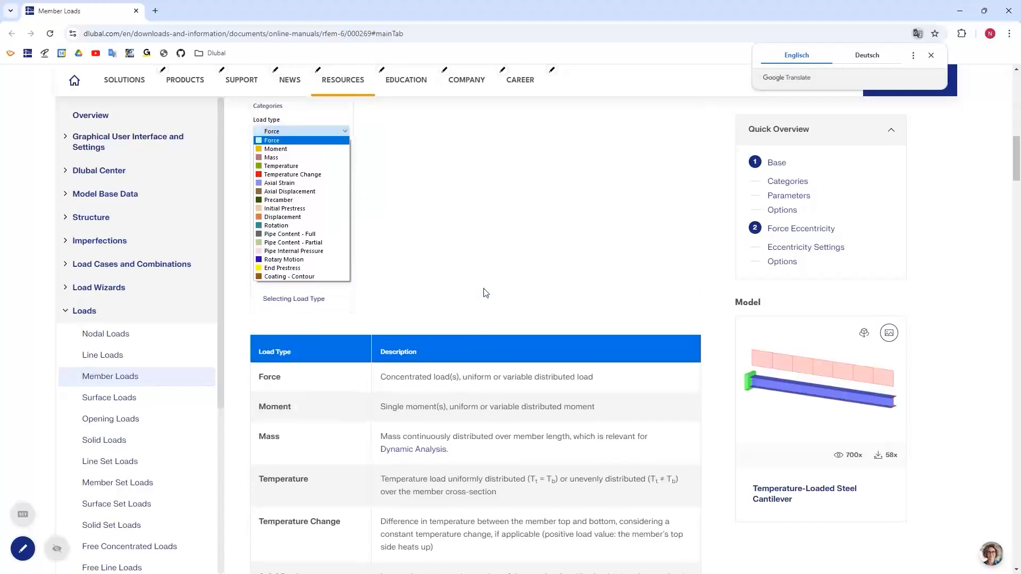
scroll(484, 291, up, 2)
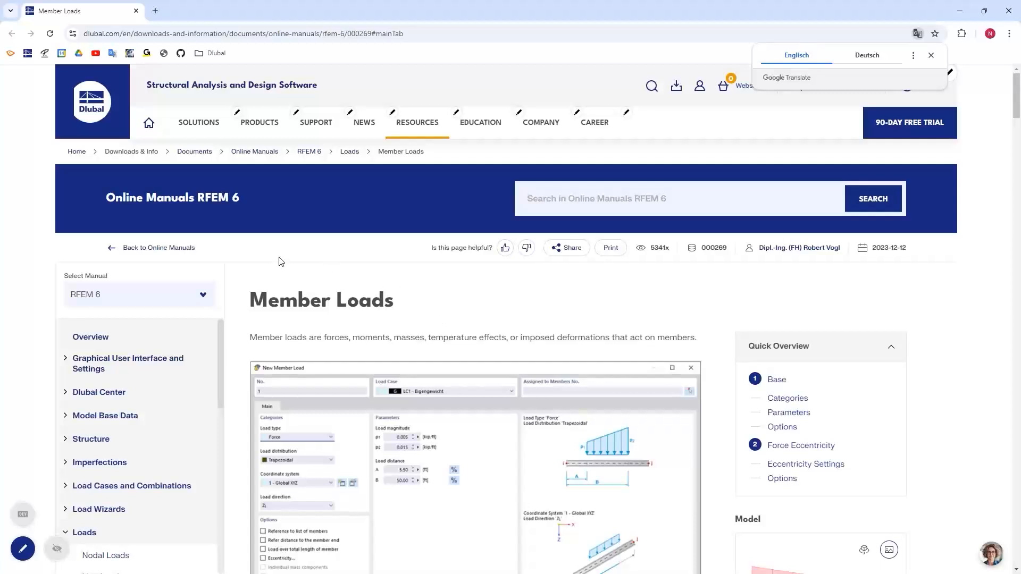
click(1008, 14)
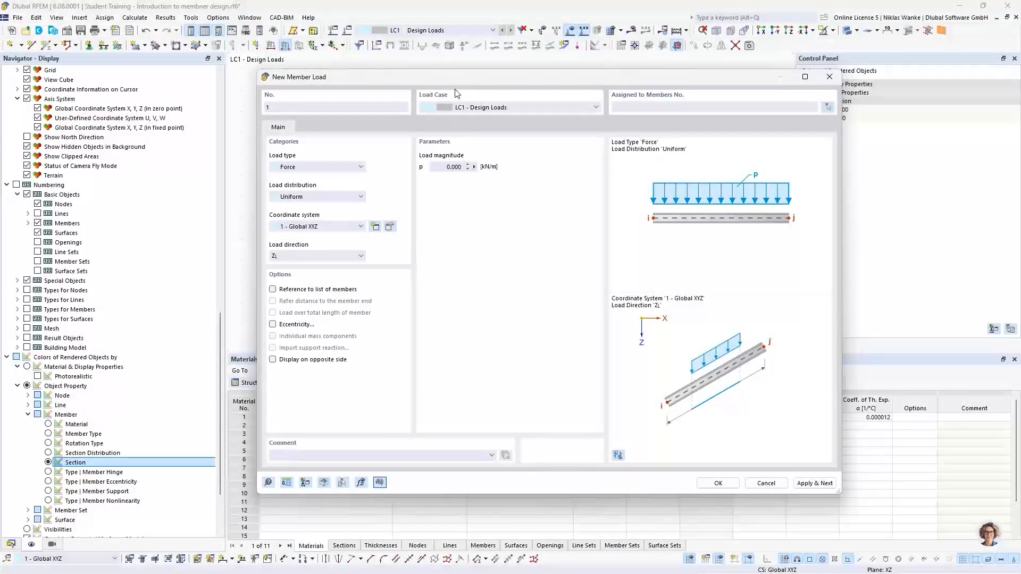
Apply a uniform force load of 15 kN/m in global direction ZL to the HEB 300 beam.
drag(443, 79, 525, 77)
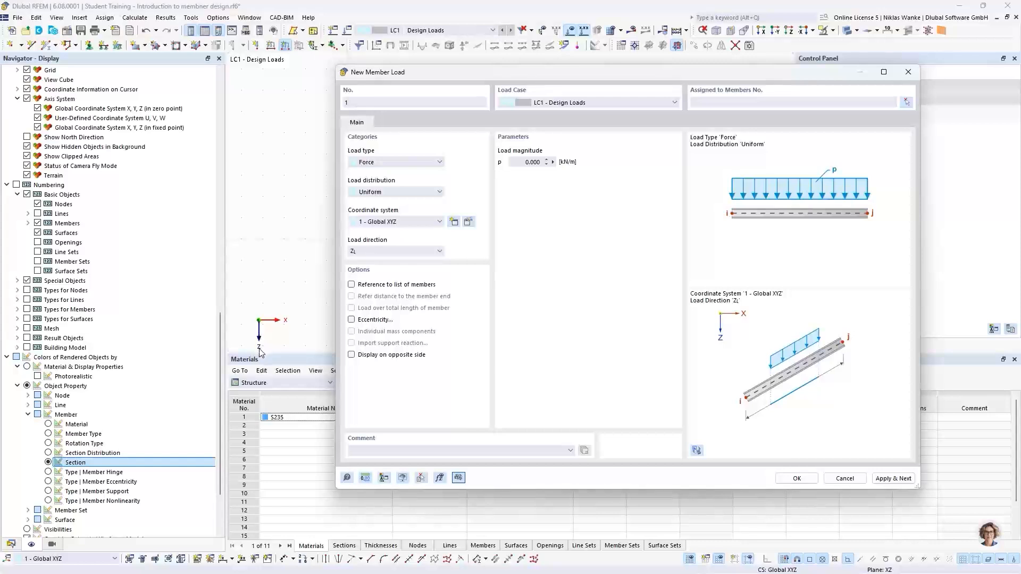
click(400, 253)
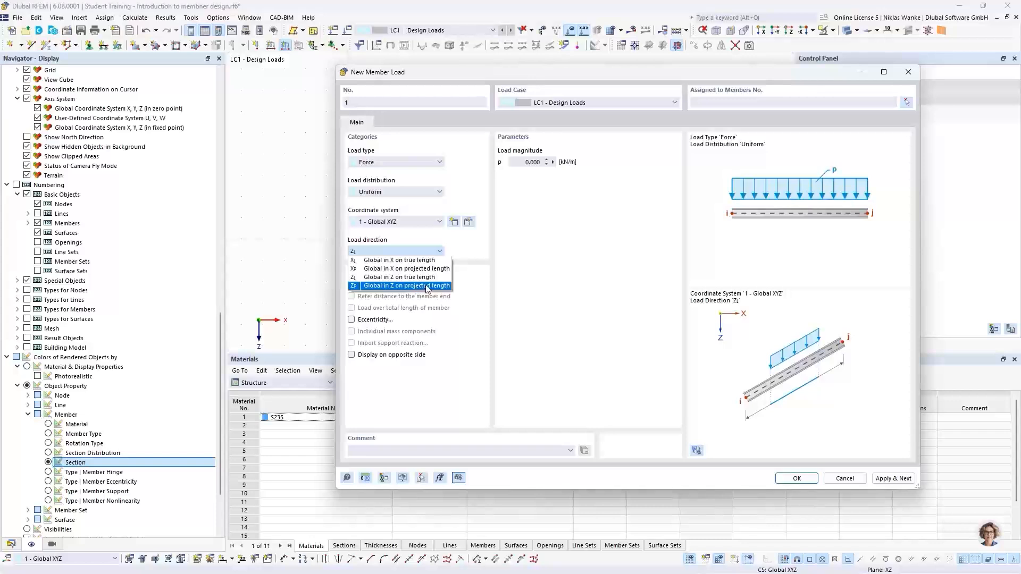
click(597, 72)
drag(598, 72, 504, 276)
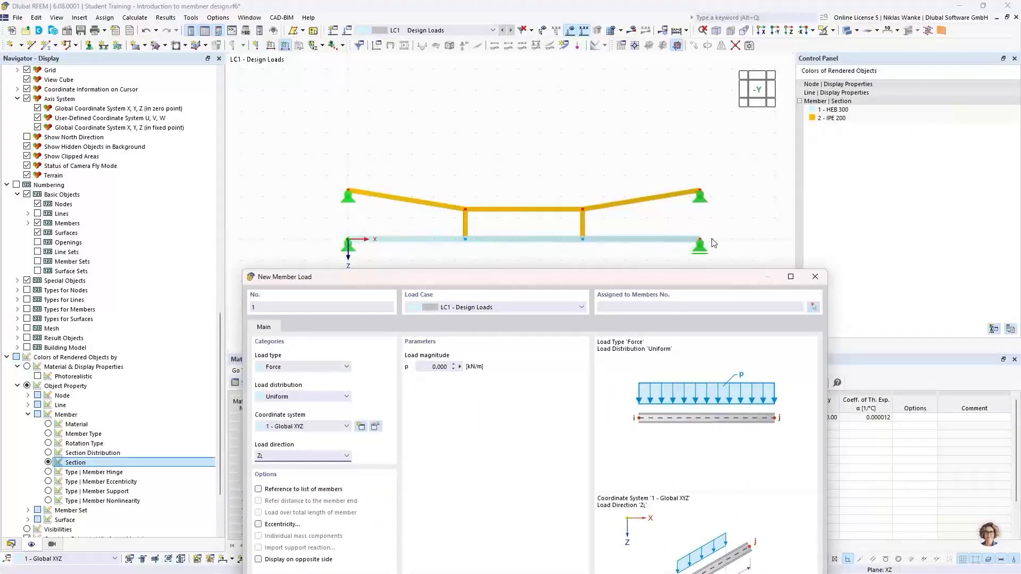
drag(432, 279, 432, 98)
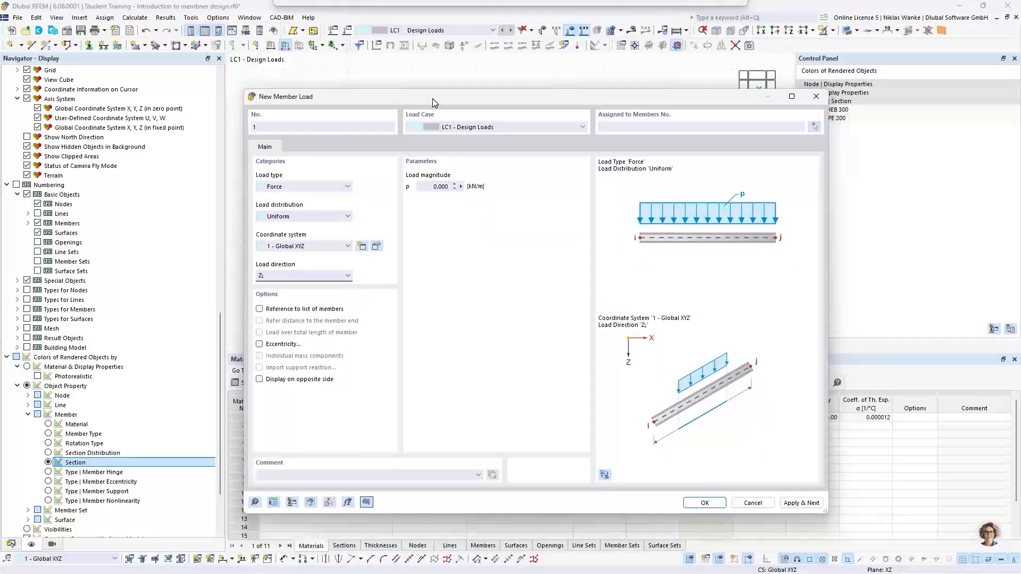
click(427, 186)
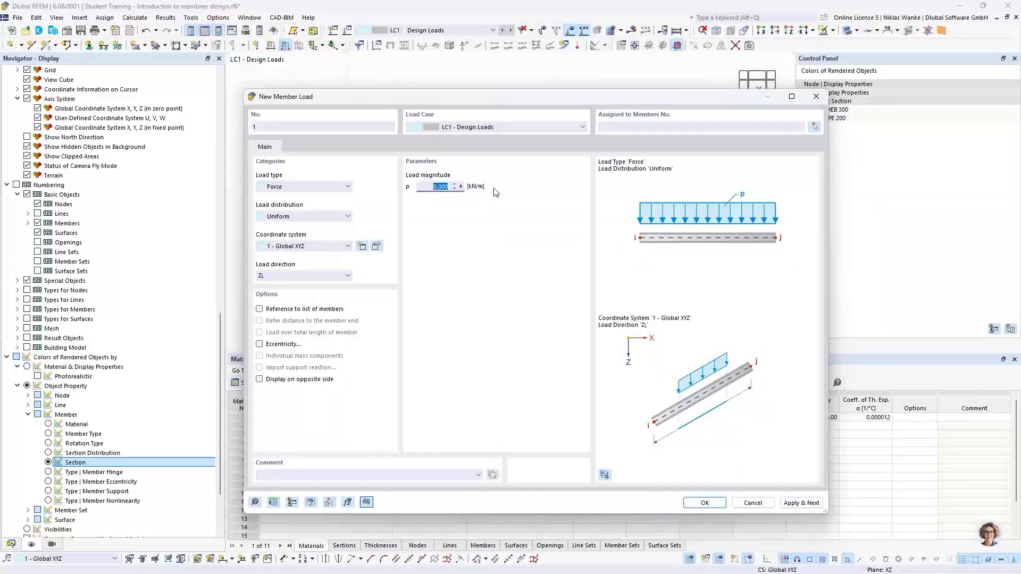
text(15)
click(814, 127)
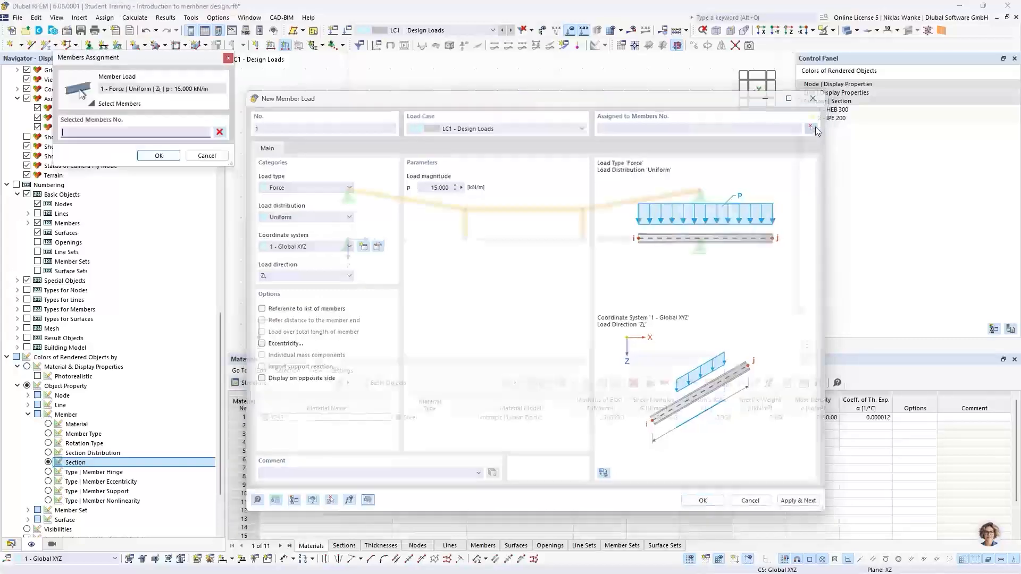
click(647, 240)
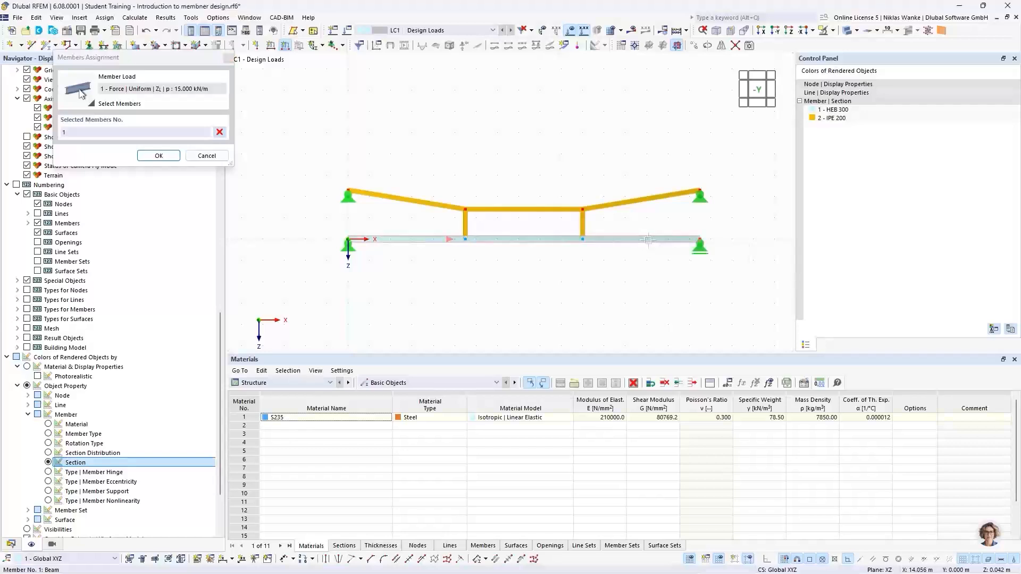
click(158, 156)
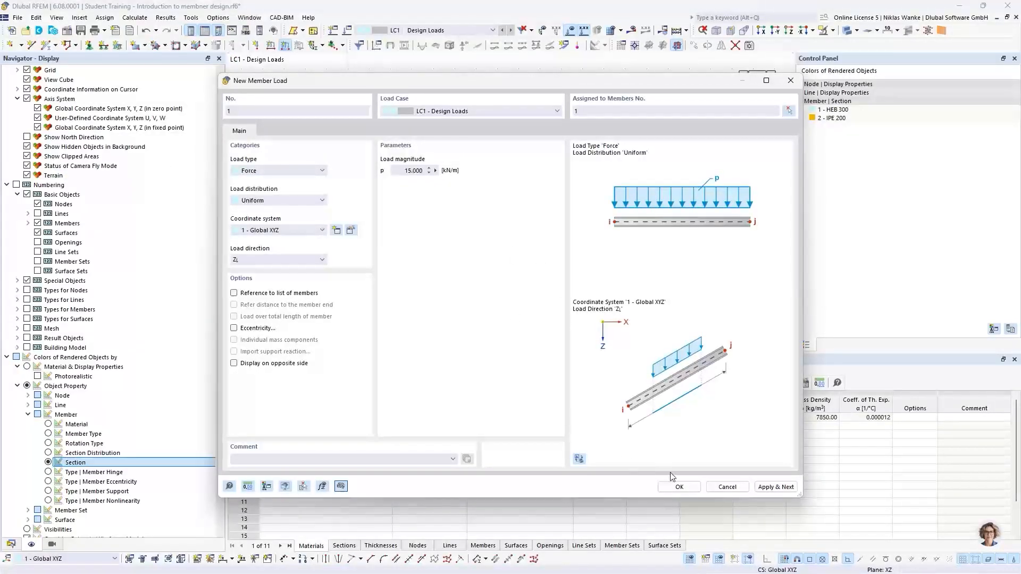
click(678, 486)
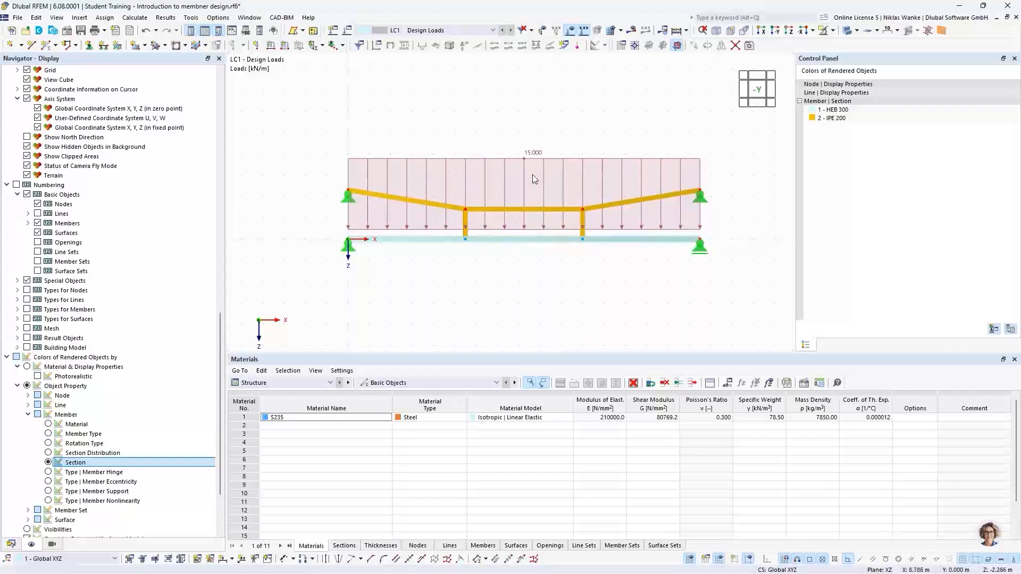
Reduce the display size of the member load on the HEB 300 beam.
right_click(531, 155)
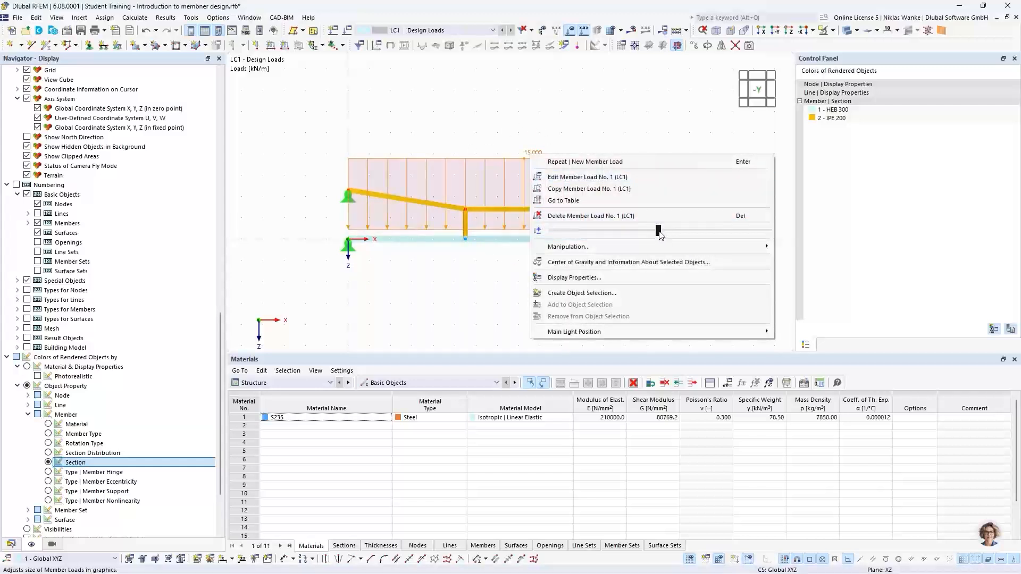
drag(661, 236, 580, 233)
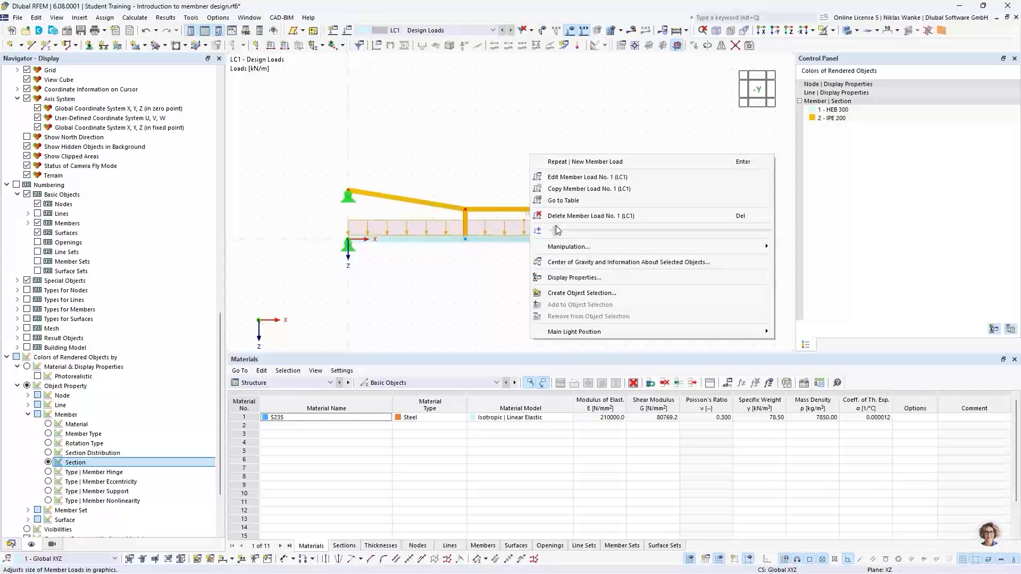
click(481, 281)
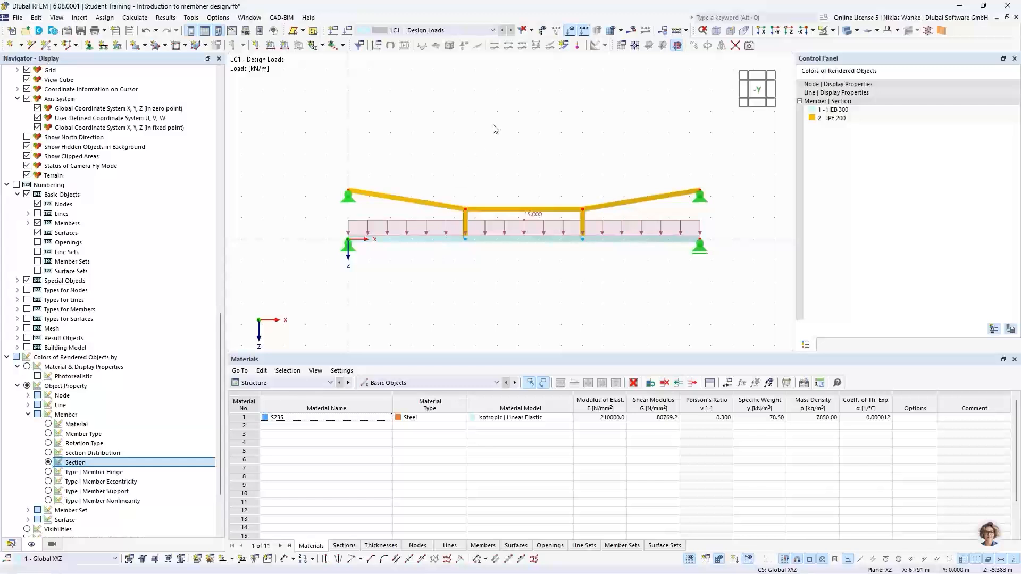
Calculate load case LC1 and show its static analysis results on the model.
drag(313, 142, 726, 286)
click(632, 31)
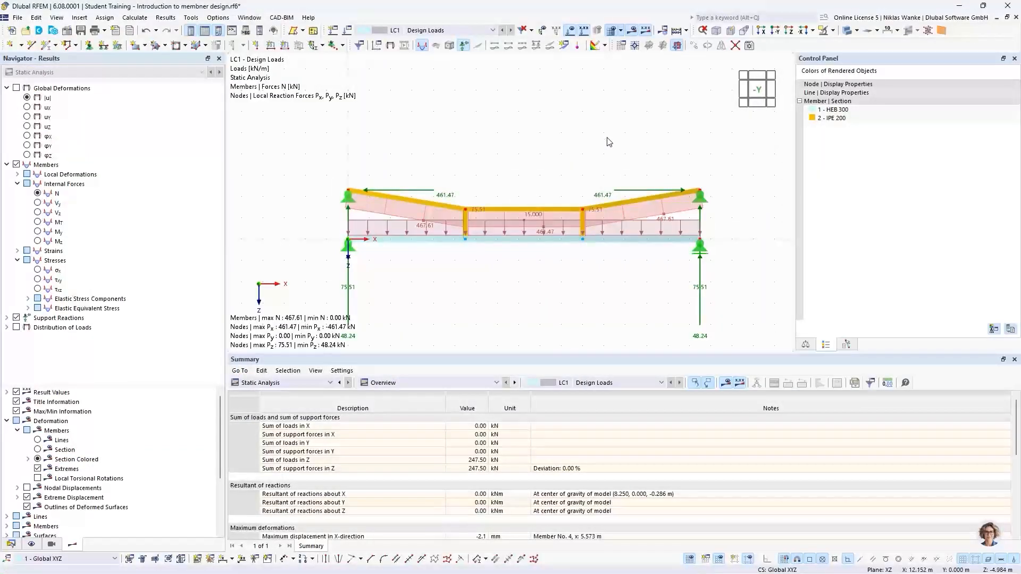
Display the structure as a wireframe model and hide the loads so only the results remain visible.
scroll(577, 183, down, 1)
middle_drag(577, 184, 585, 170)
scroll(548, 182, up, 1)
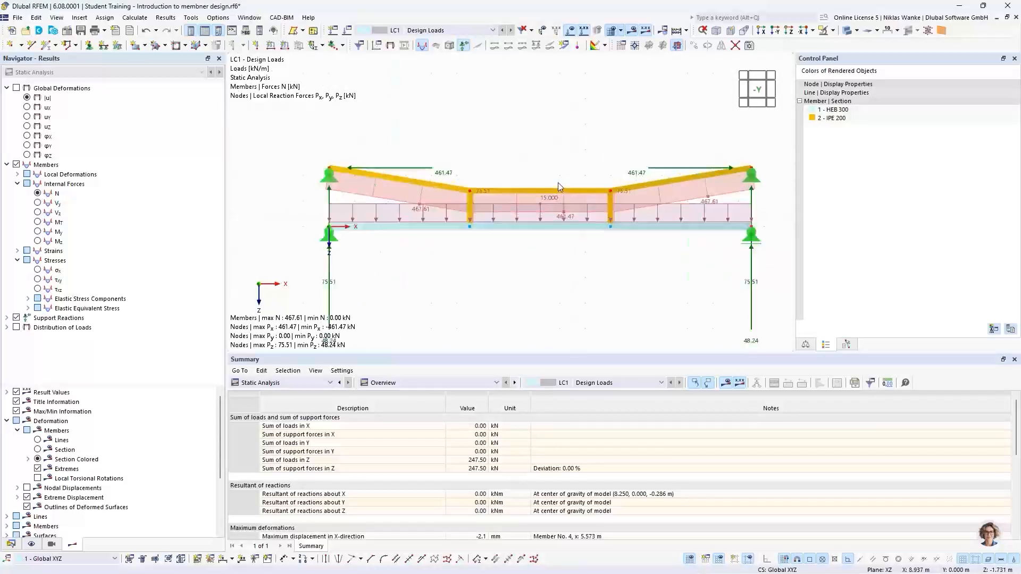
click(856, 33)
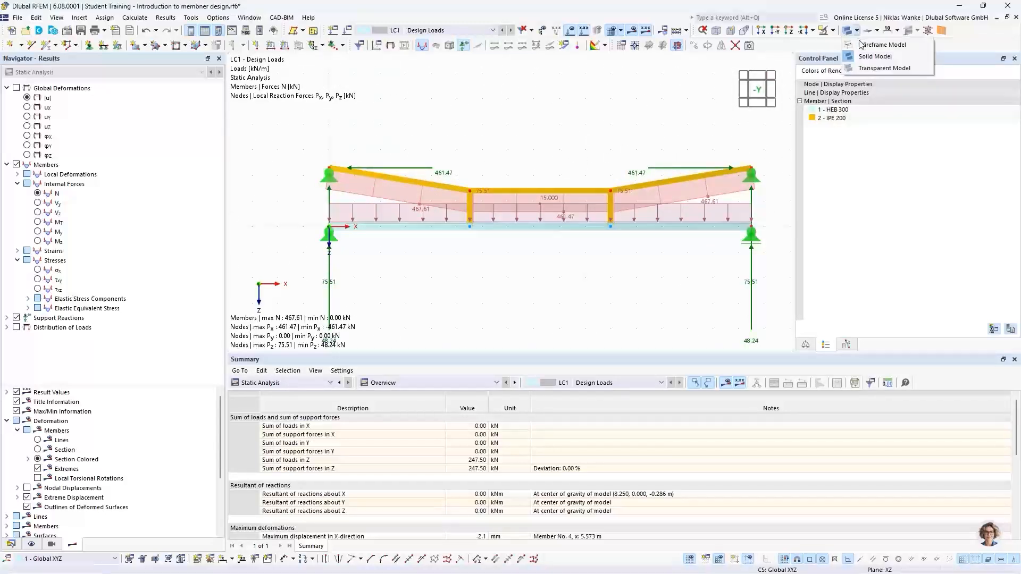
click(877, 44)
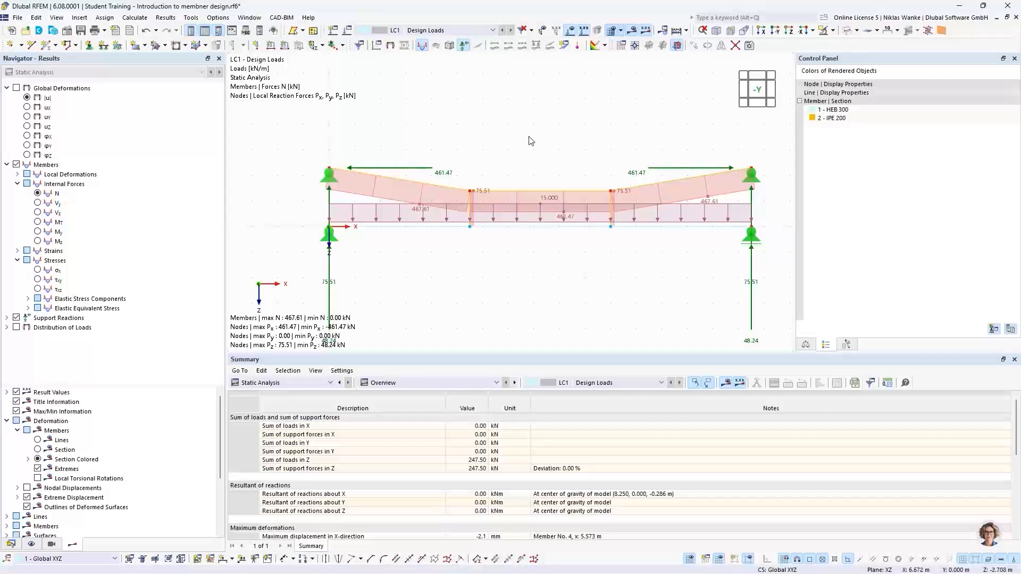
click(570, 33)
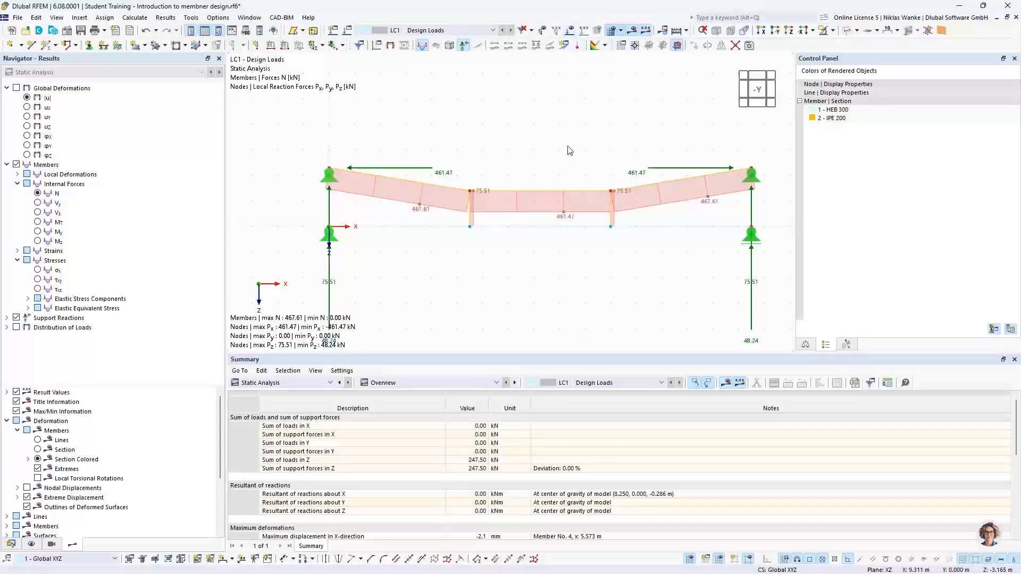
scroll(580, 170, down, 1)
middle_drag(579, 169, 576, 141)
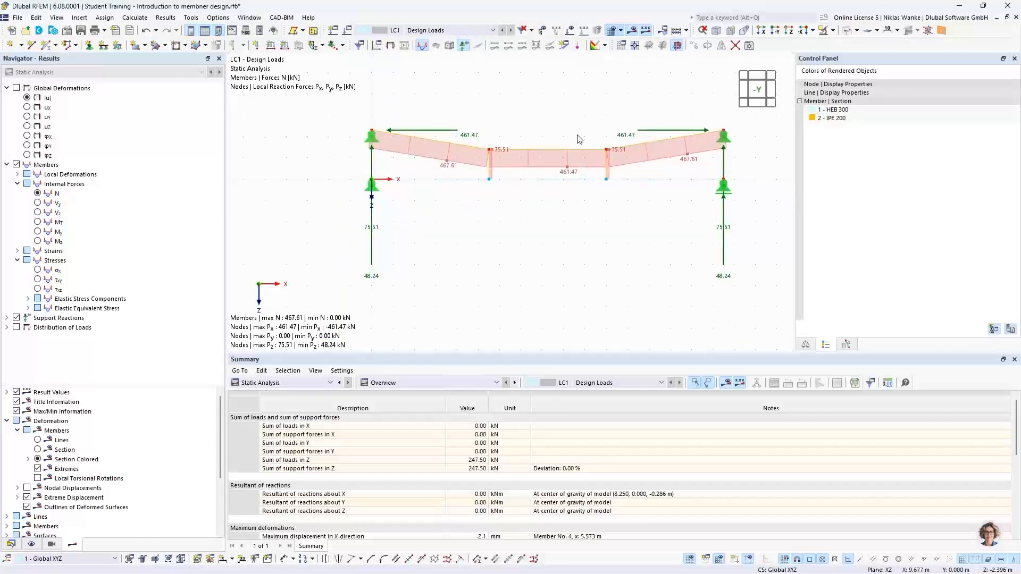
scroll(583, 140, up, 1)
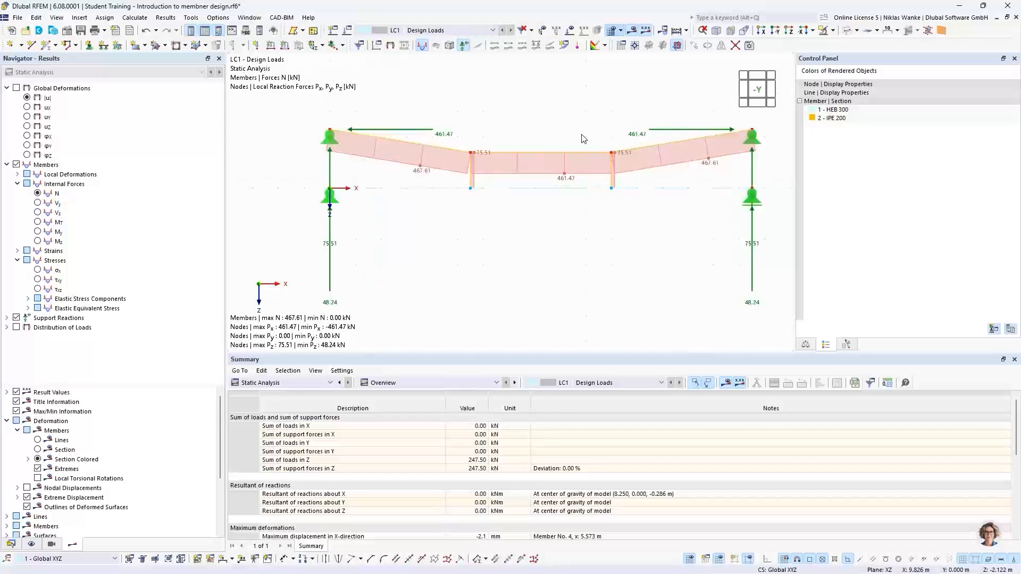
Show the global deformations |u| and examine the deflected shape of the beam and truss members.
click(28, 98)
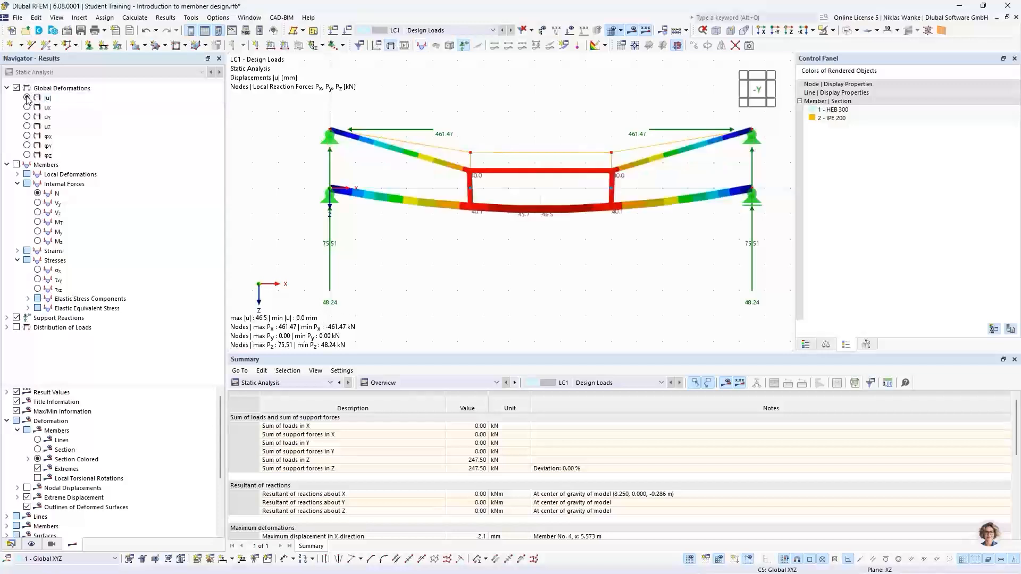
scroll(577, 241, up, 1)
scroll(578, 241, down, 1)
middle_drag(578, 241, 541, 245)
scroll(542, 245, down, 1)
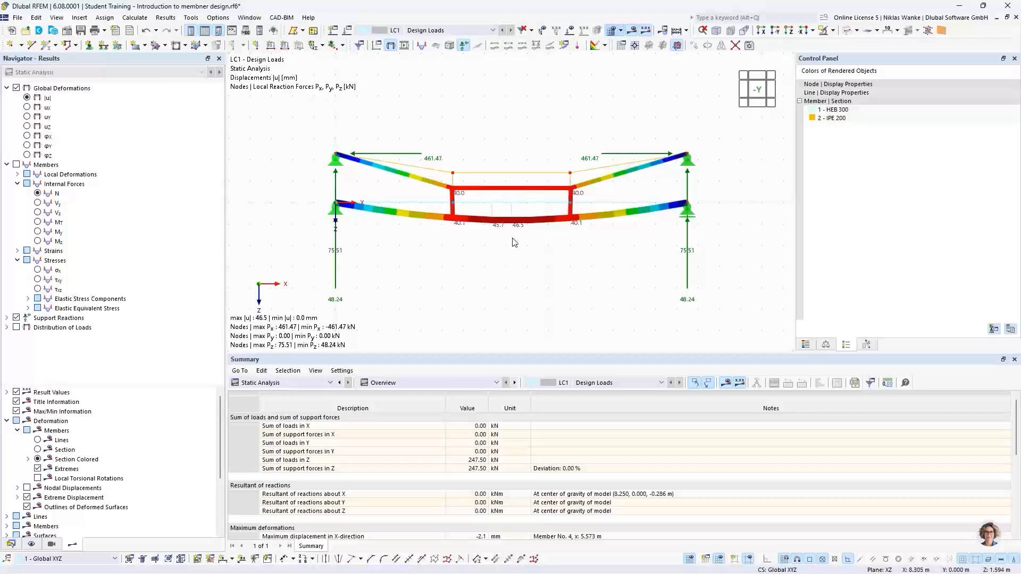
scroll(514, 204, up, 2)
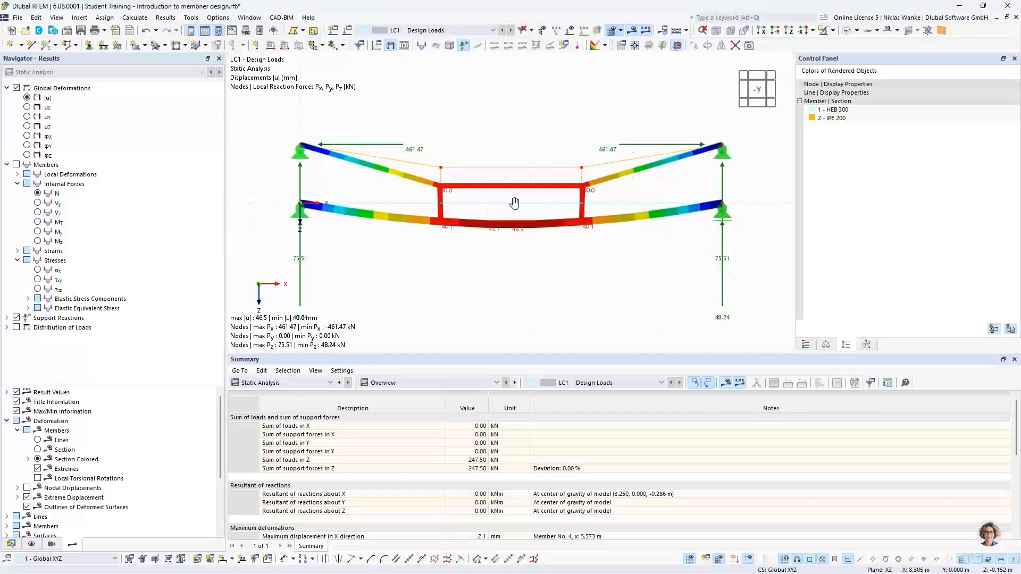
middle_drag(514, 203, 519, 221)
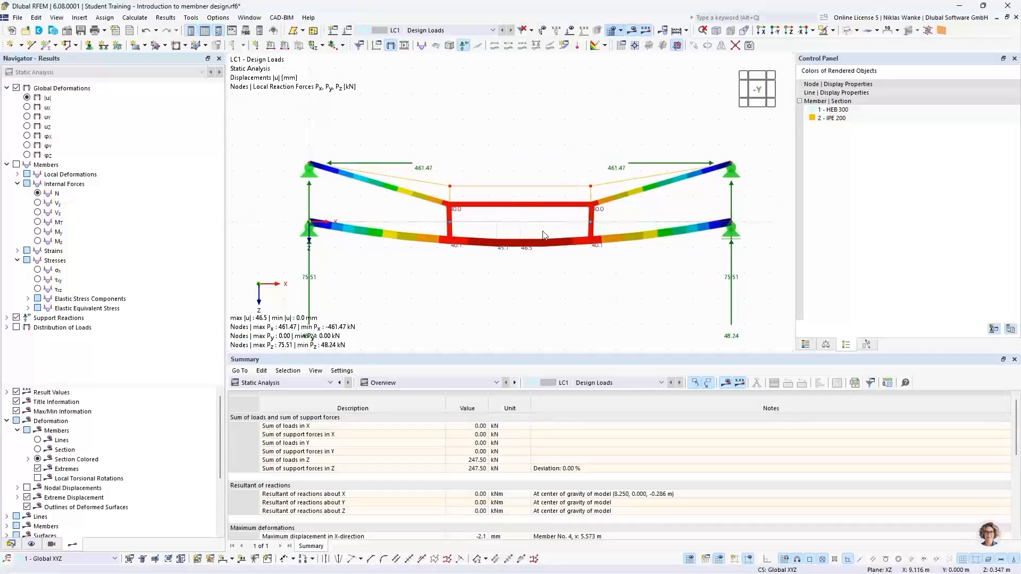
scroll(545, 233, up, 1)
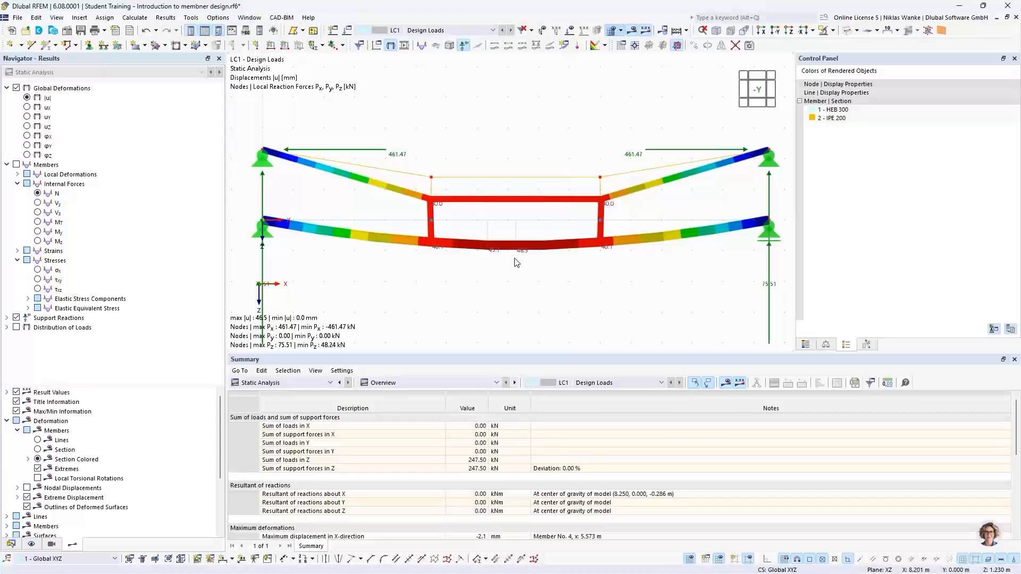
middle_drag(381, 318, 306, 315)
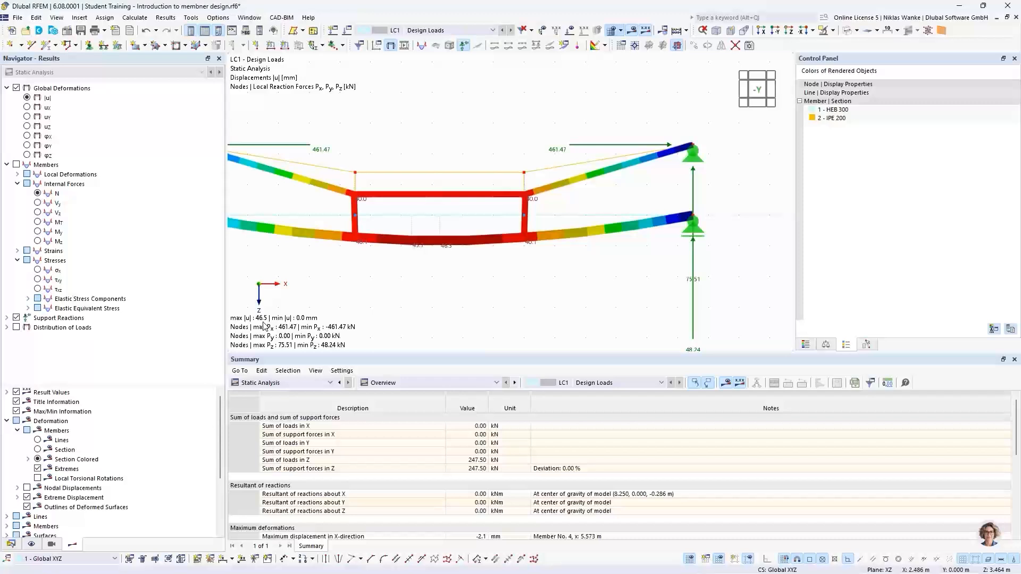
scroll(457, 277, down, 1)
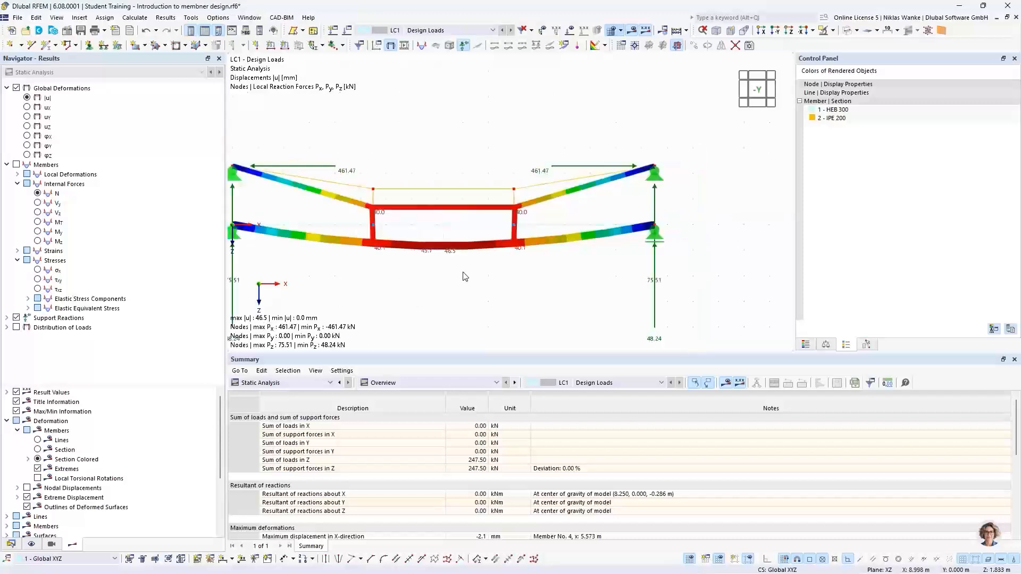
middle_drag(462, 273, 512, 238)
scroll(561, 256, down, 1)
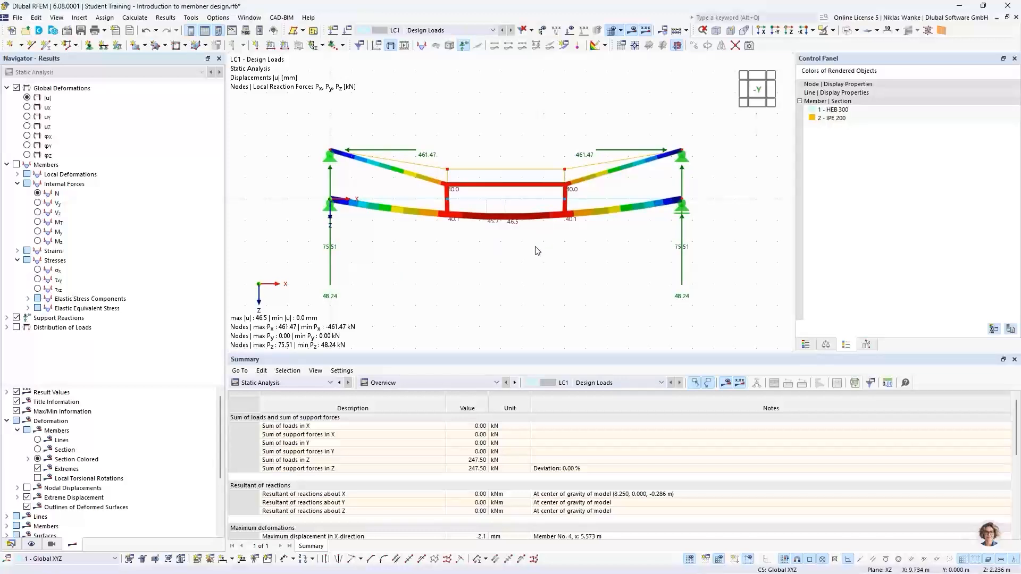
Show the member axial forces N and compare them with the horizontal reactions at the upper supports.
click(38, 194)
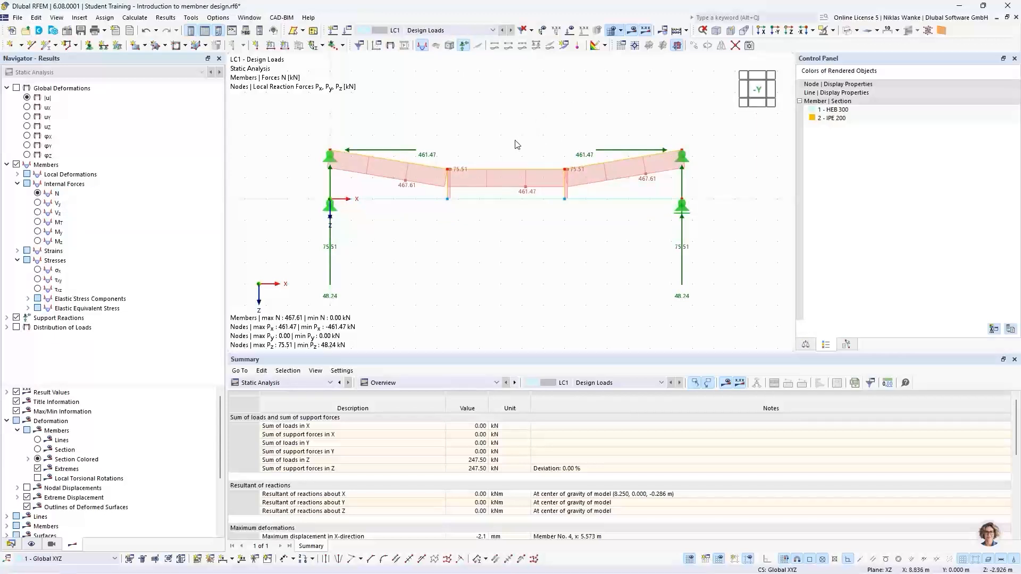
scroll(515, 144, up, 3)
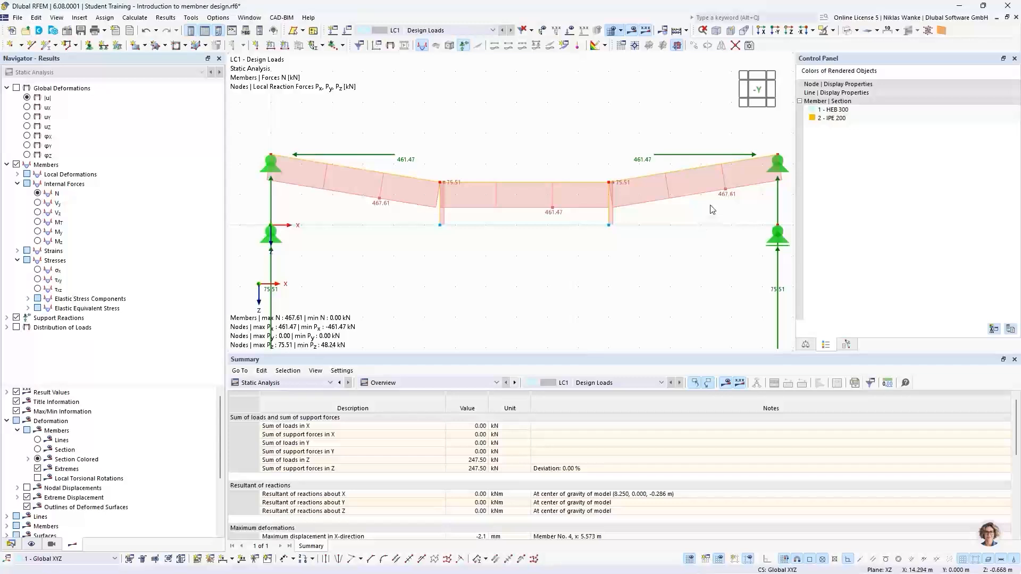
middle_drag(710, 206, 699, 211)
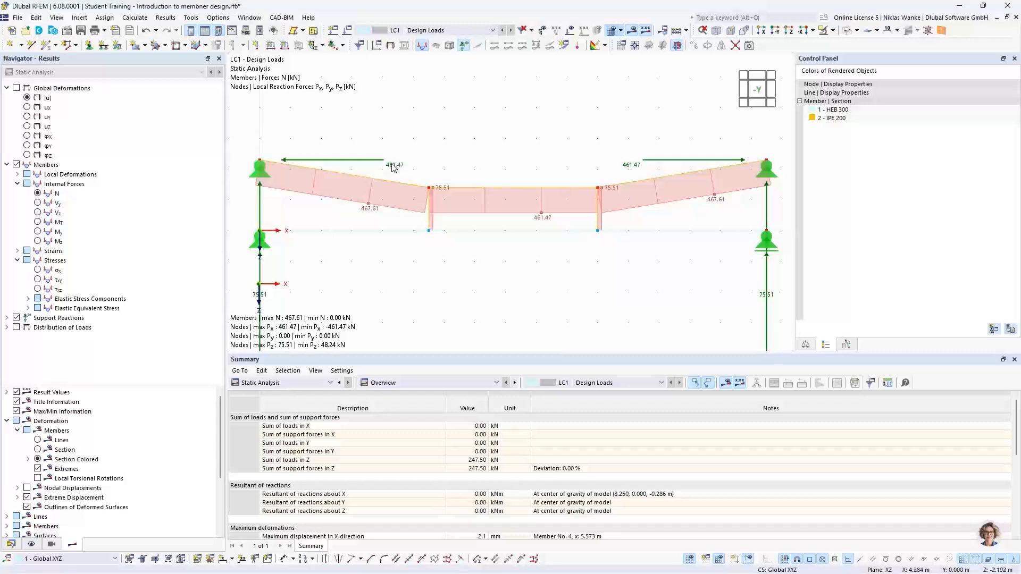
scroll(577, 152, down, 2)
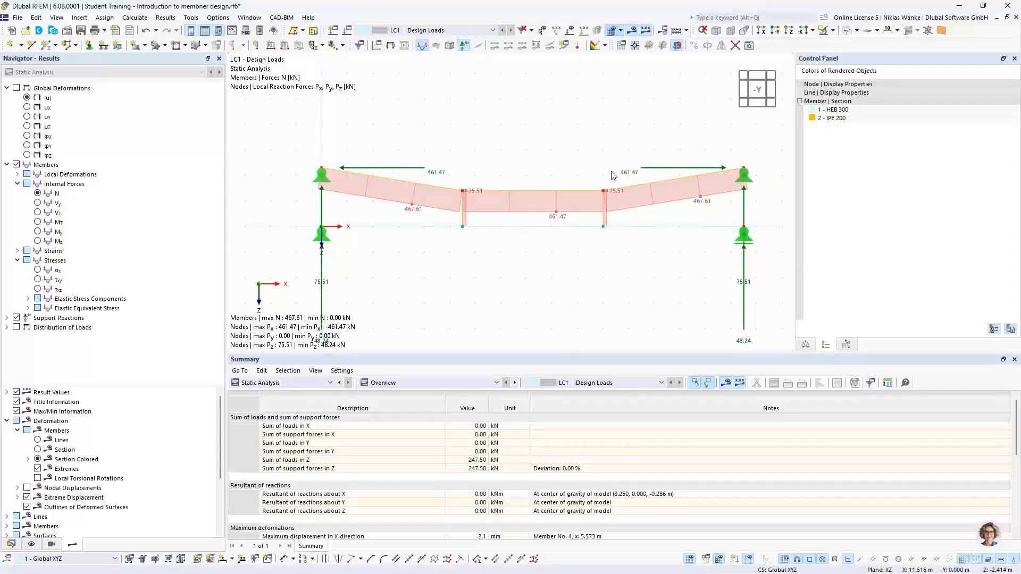
scroll(577, 163, down, 1)
mouse_move(577, 164)
middle_down()
mouse_move(583, 135)
mouse_move(578, 152)
middle_up()
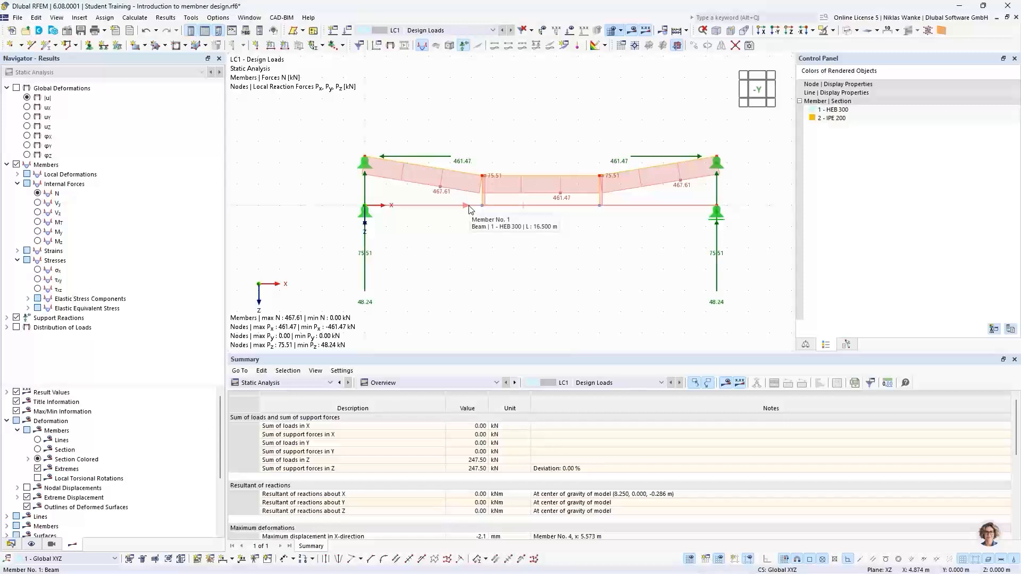
Show the member shear forces Vz and examine the jumps in the beam's diagram where the vertical truss members connect.
click(38, 212)
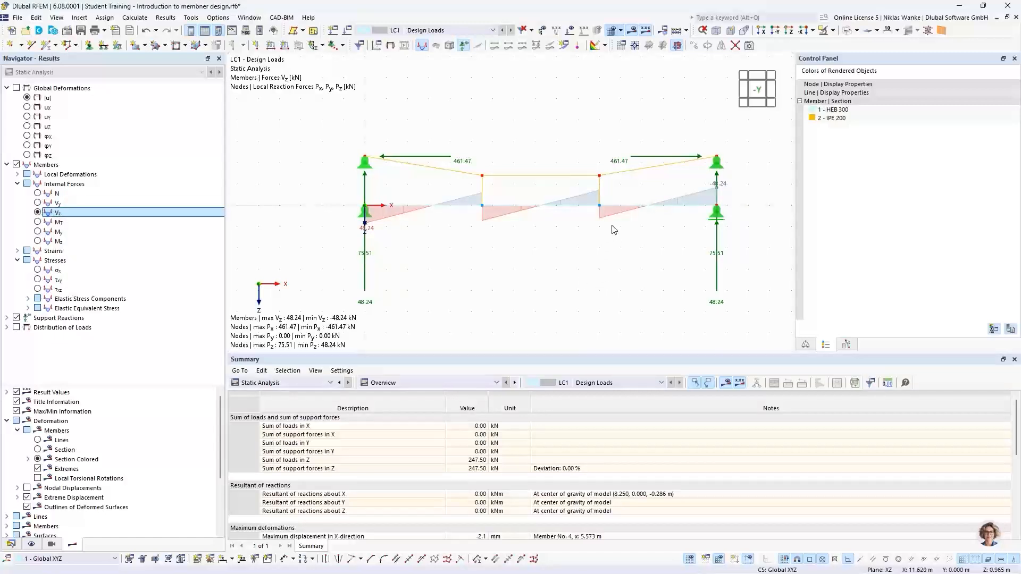
scroll(500, 222, up, 1)
scroll(498, 219, up, 1)
scroll(498, 218, down, 1)
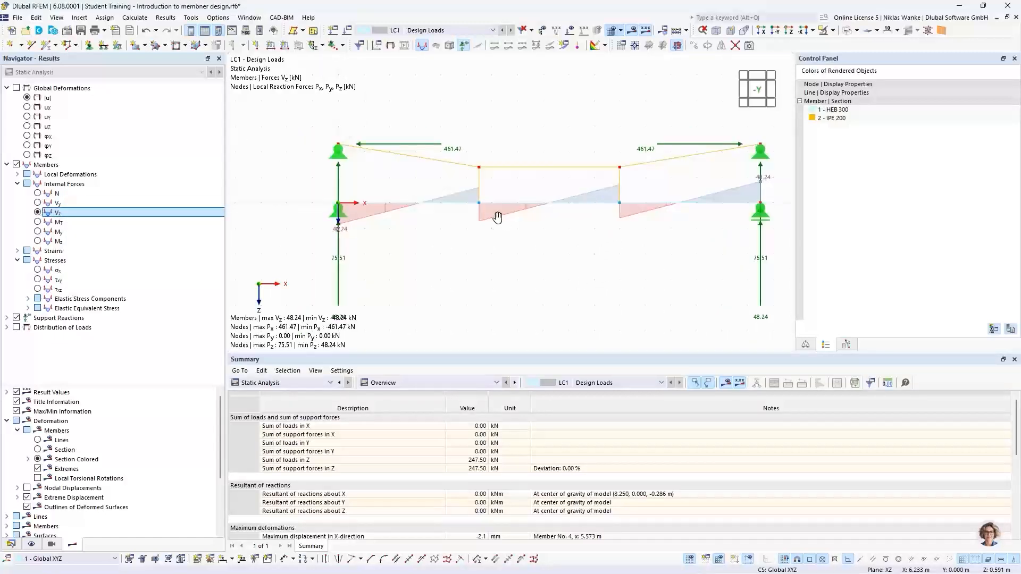
middle_drag(498, 219, 461, 225)
scroll(460, 225, down, 1)
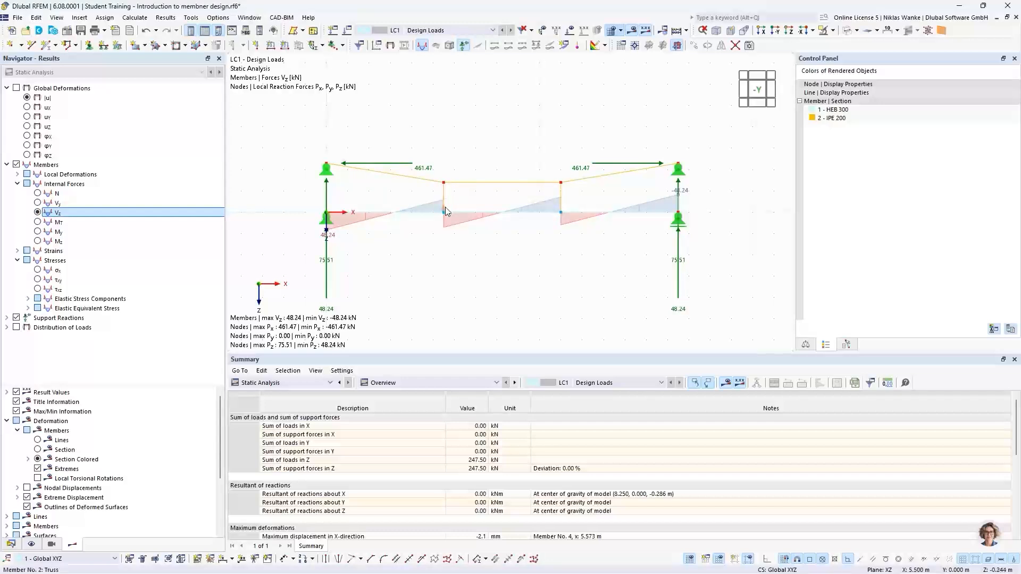
scroll(448, 197, up, 5)
middle_drag(439, 266, 597, 258)
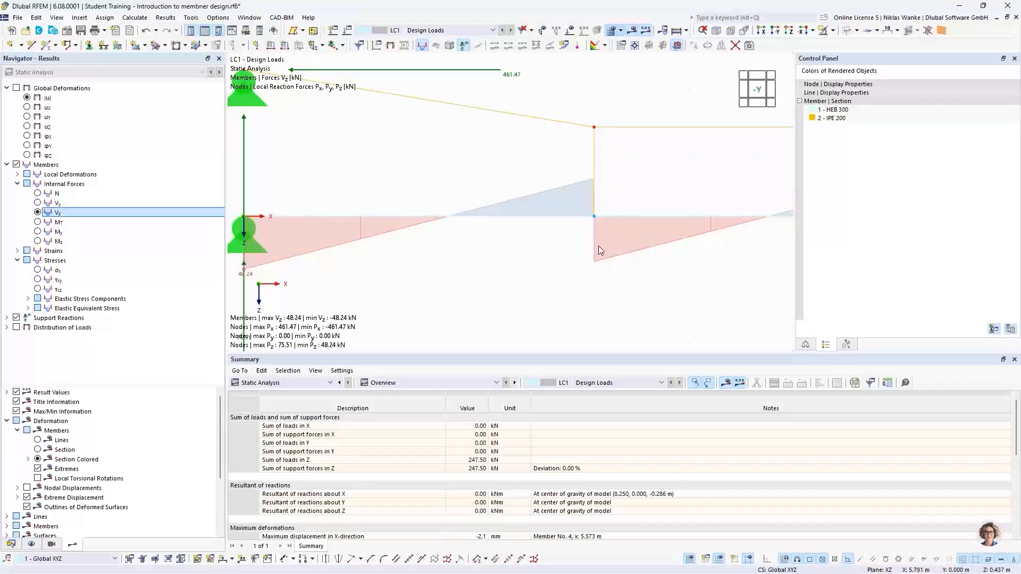
scroll(537, 261, down, 4)
middle_drag(535, 261, 412, 253)
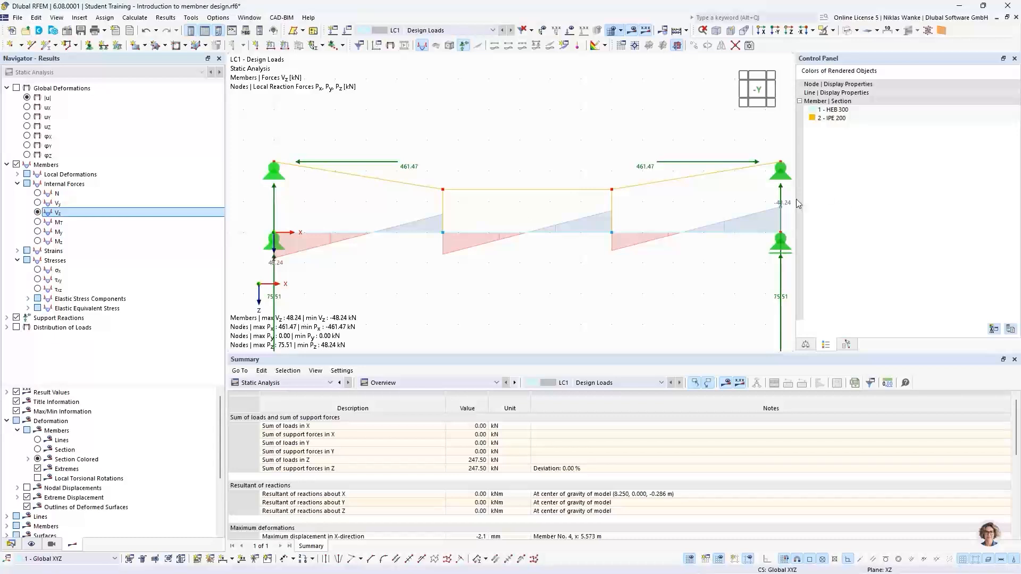
scroll(598, 249, down, 3)
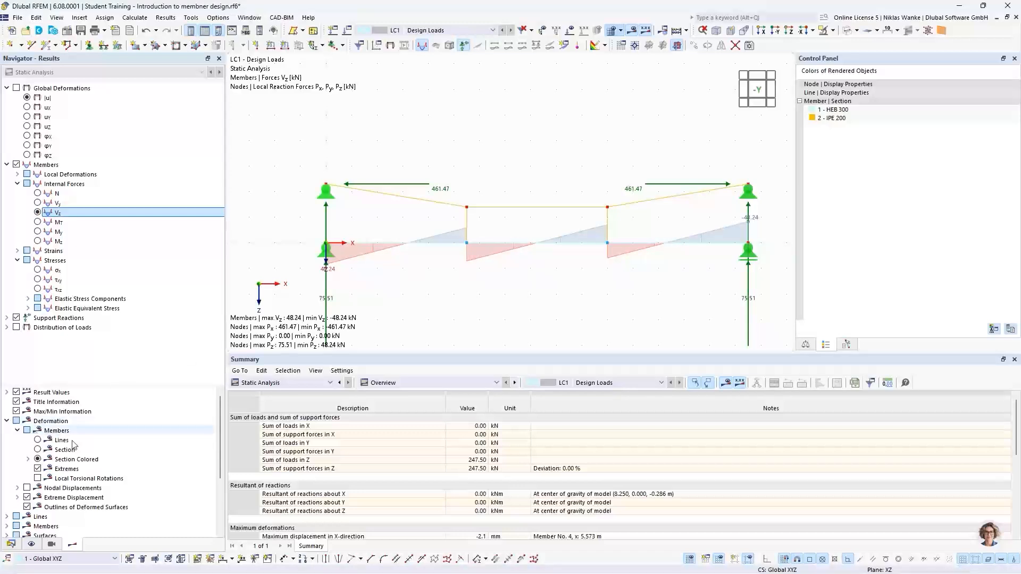
Enable All Values for the member result diagrams and inspect the shear forces at the first vertical truss member.
scroll(81, 444, down, 2)
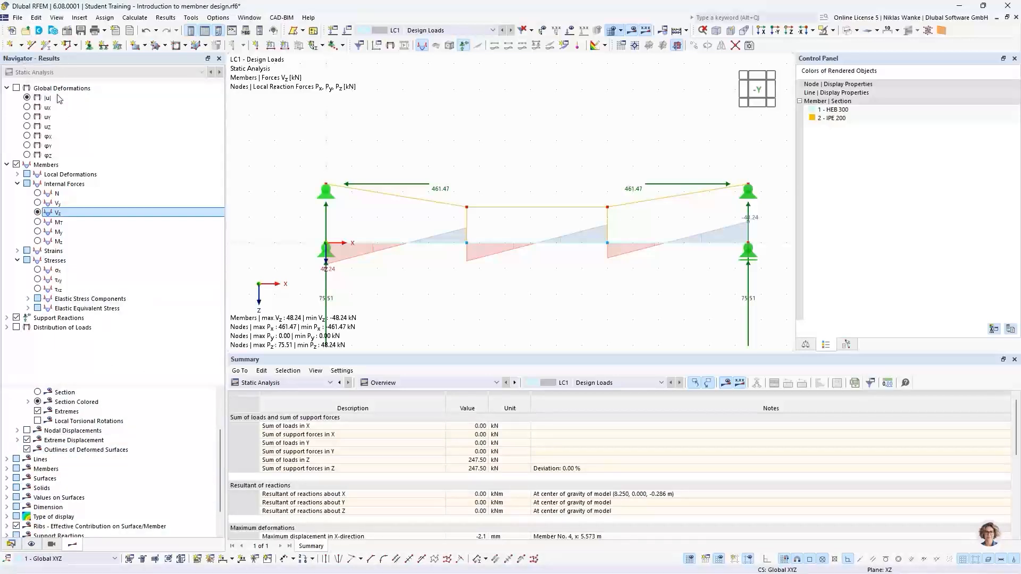
click(7, 468)
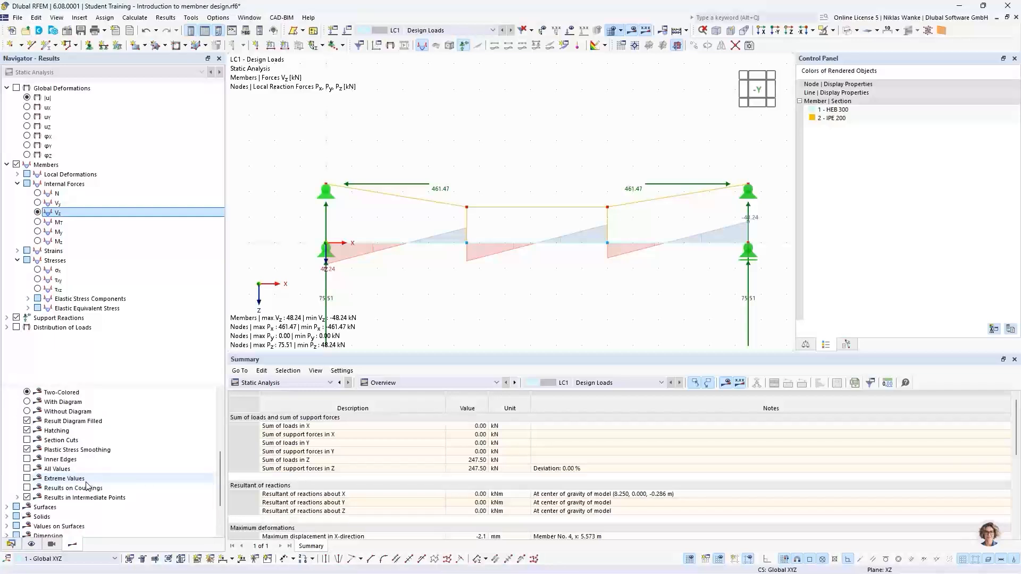
click(26, 470)
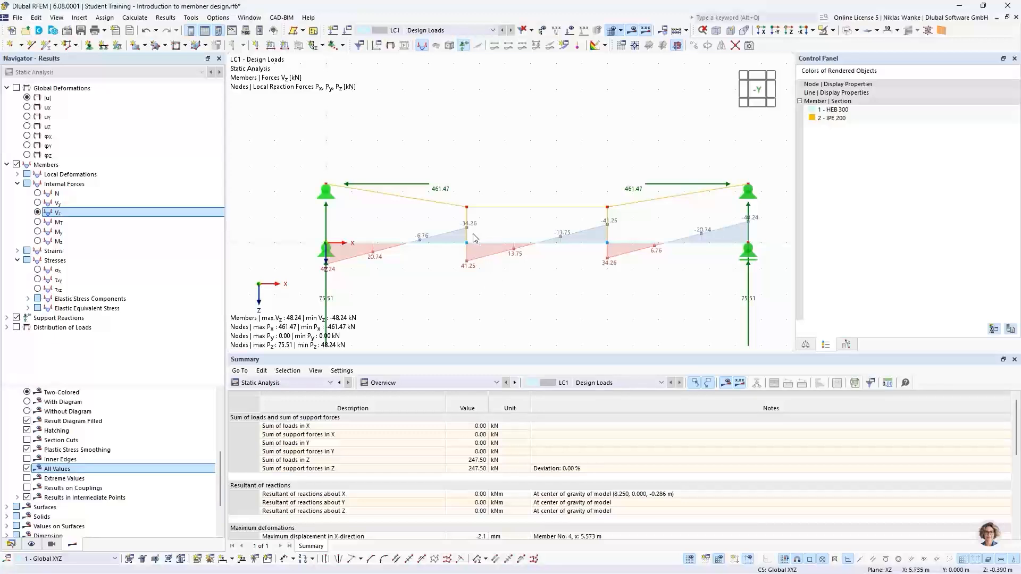
scroll(475, 241, up, 3)
scroll(475, 240, up, 1)
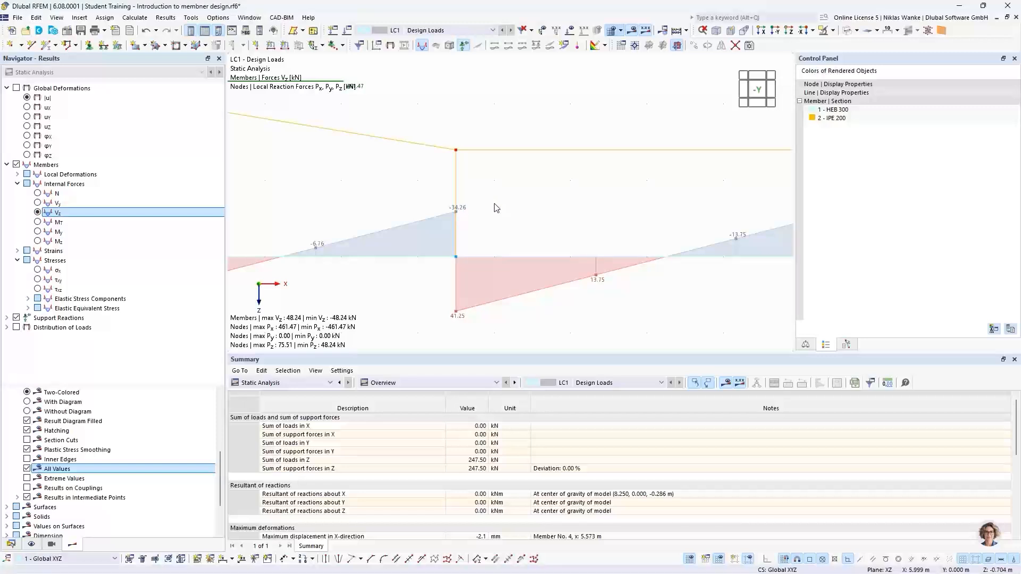
scroll(497, 209, down, 4)
middle_drag(488, 213, 470, 228)
scroll(470, 227, down, 3)
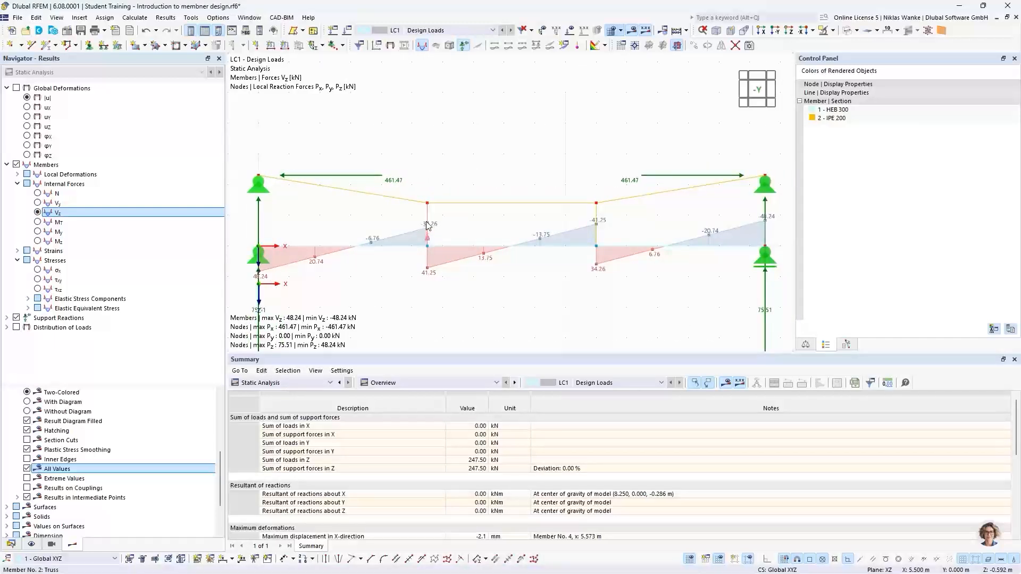
Switch the member results back to axial forces N and examine the values along the vertical and inclined truss members.
click(38, 193)
scroll(436, 239, up, 5)
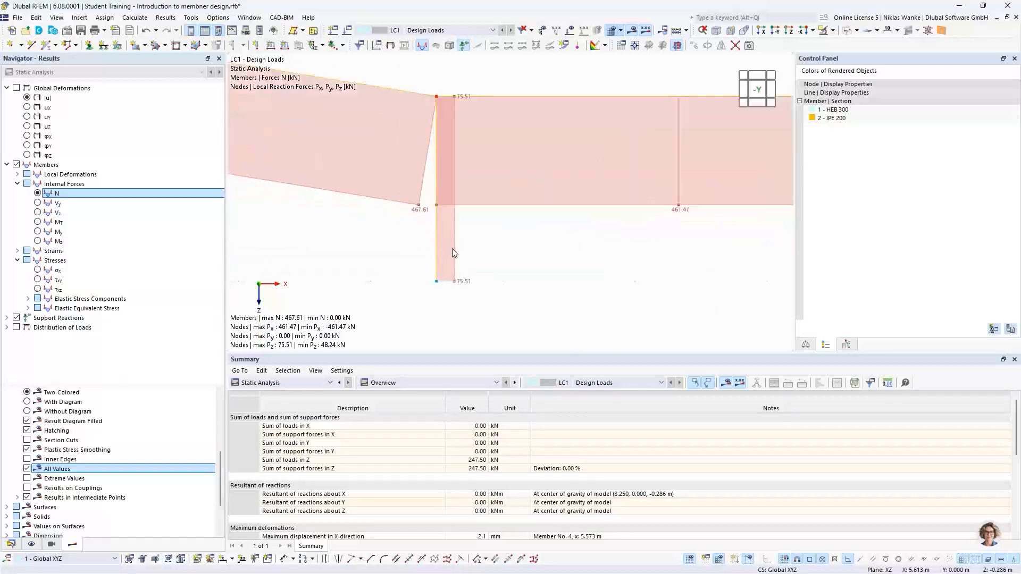
scroll(461, 289, up, 2)
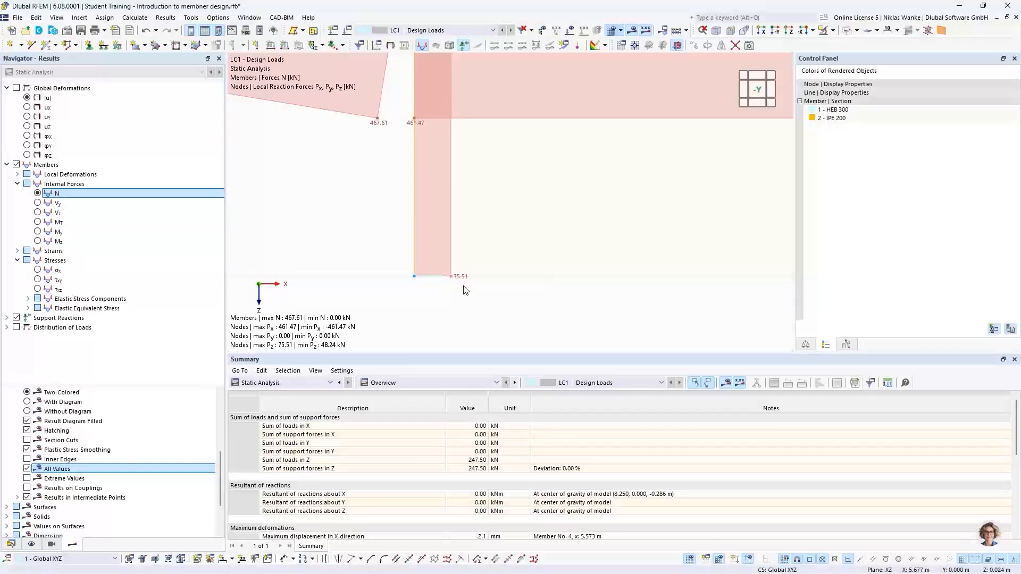
scroll(468, 218, down, 5)
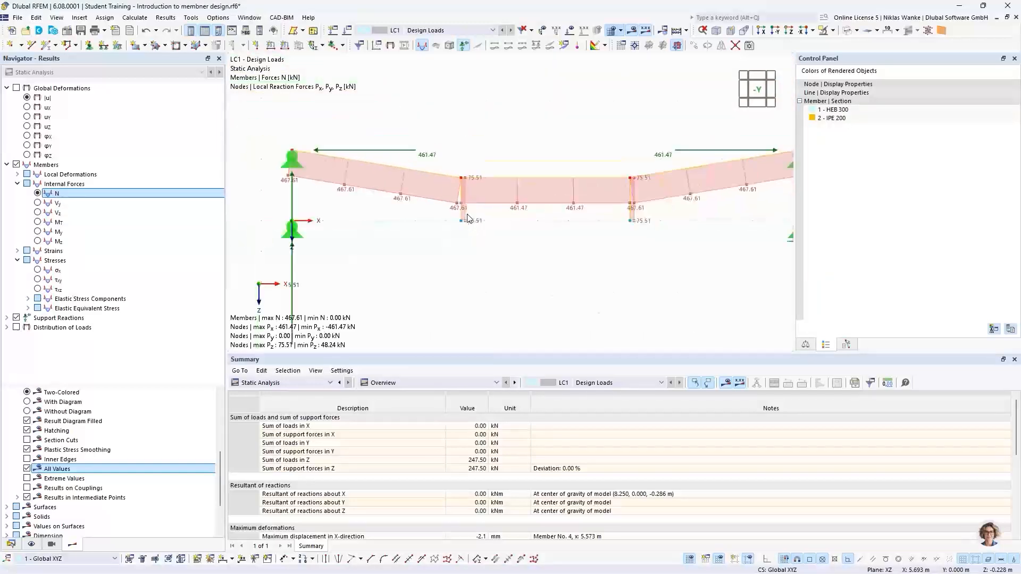
middle_drag(425, 238, 436, 218)
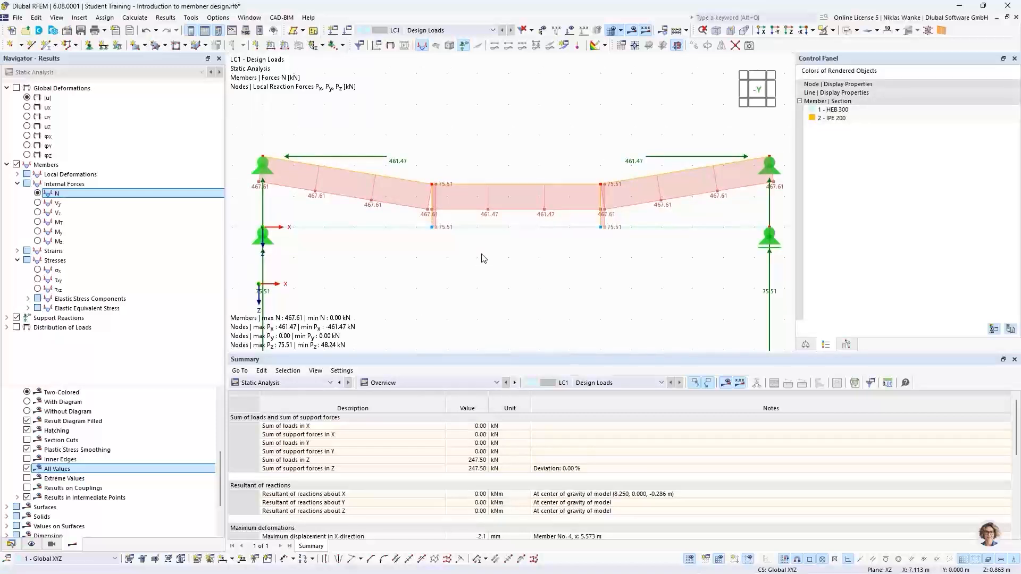
scroll(481, 254, down, 1)
mouse_move(482, 254)
middle_down()
mouse_move(475, 246)
mouse_move(487, 244)
middle_up()
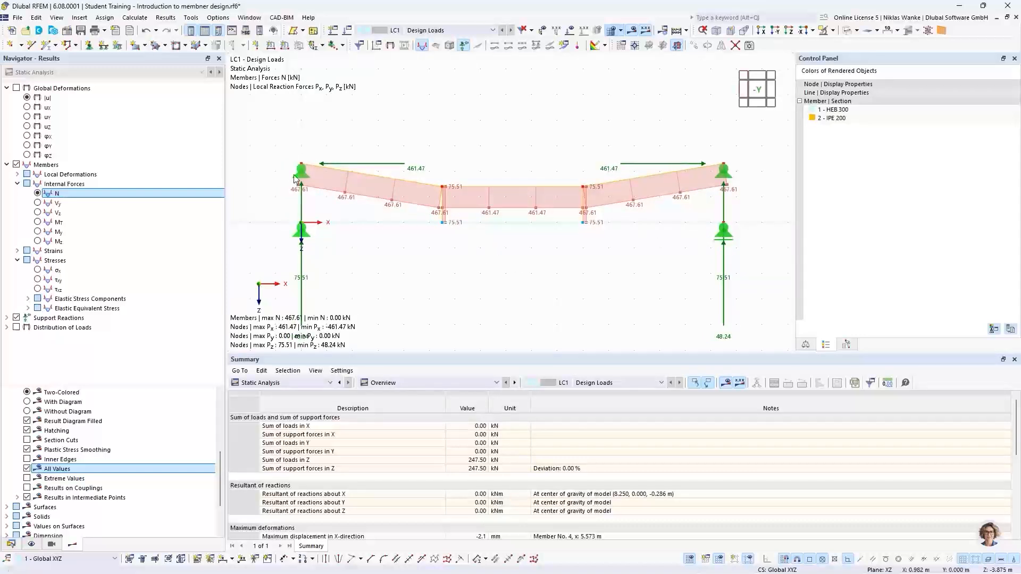
Open the result diagrams of the HEB 300 beam and compare their extent with the beam in the model.
right_click(525, 226)
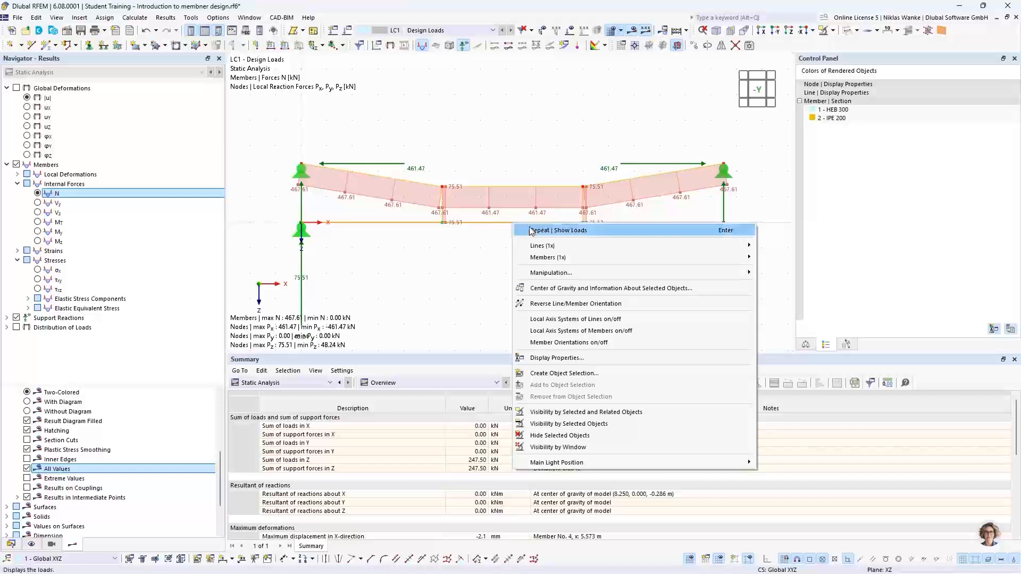
mouse_move(544, 258)
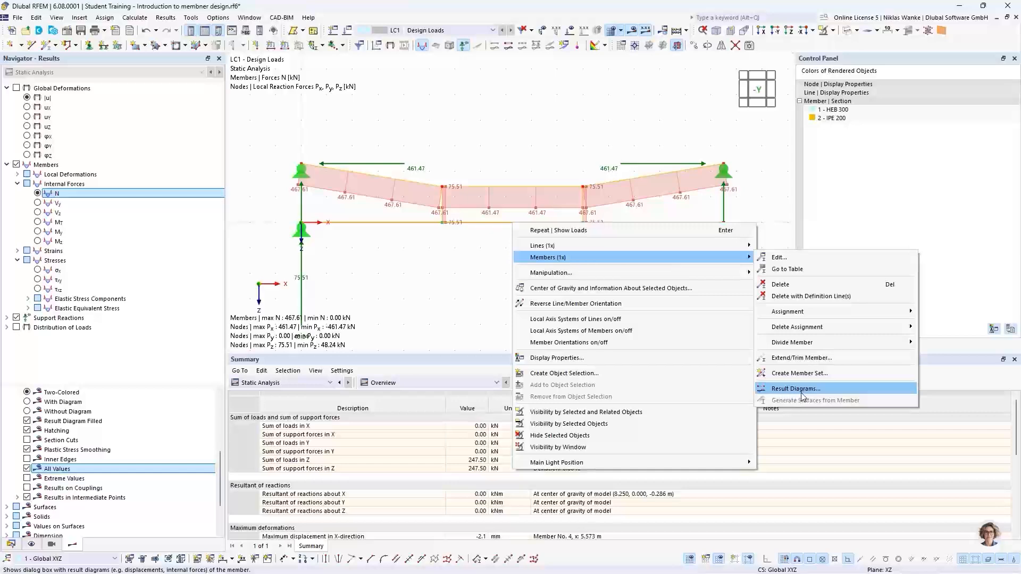
click(846, 387)
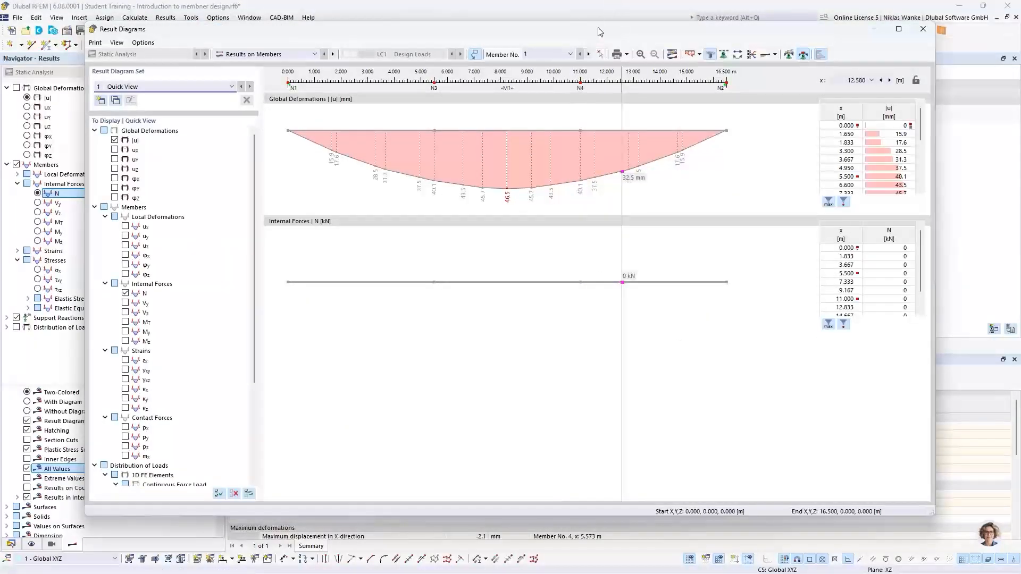
mouse_move(595, 33)
mouse_down()
mouse_move(595, 53)
mouse_move(608, 41)
mouse_move(584, 23)
mouse_move(660, 24)
mouse_move(614, 12)
mouse_move(617, 49)
mouse_move(633, 47)
mouse_up()
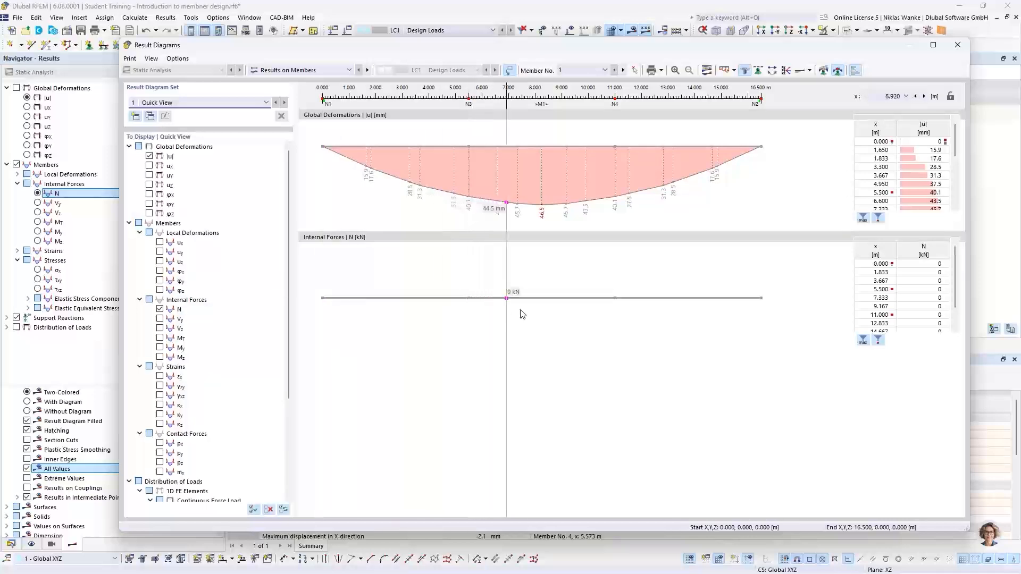
drag(713, 43, 686, 331)
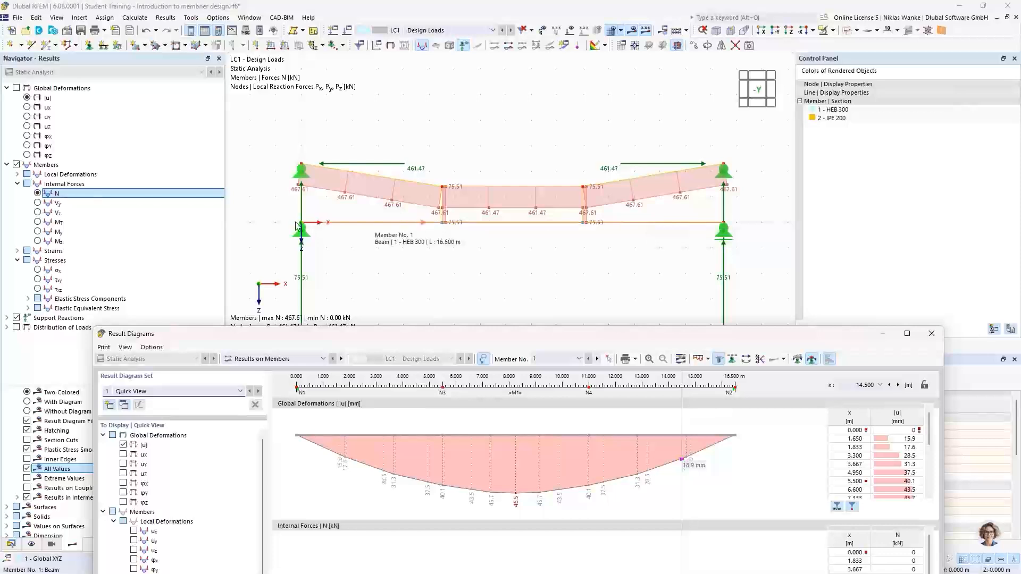
drag(620, 336, 635, 47)
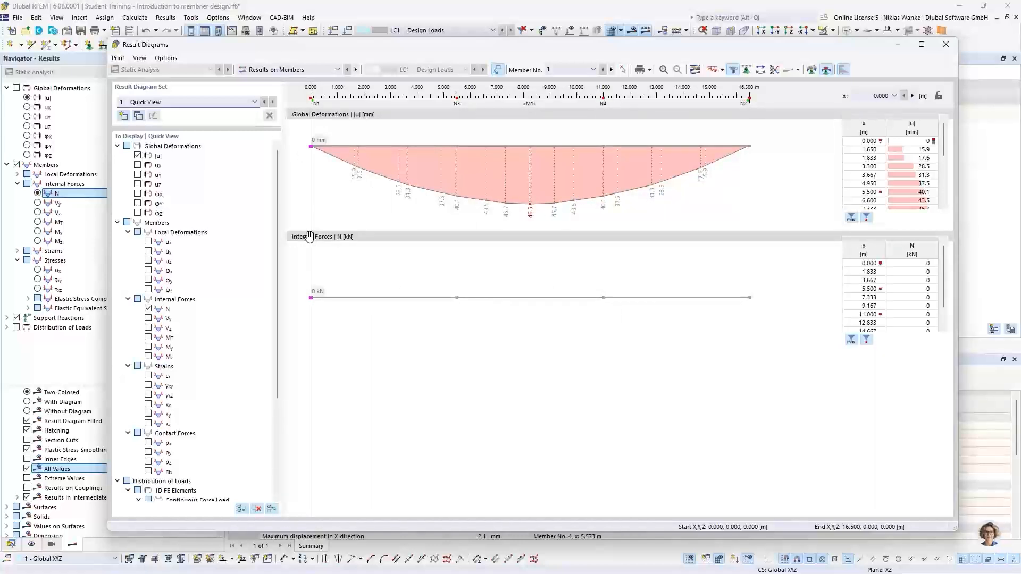
Replace the beam's axial force N diagram with the shear force Vz and bending moment My diagrams and compare them with the model.
click(148, 309)
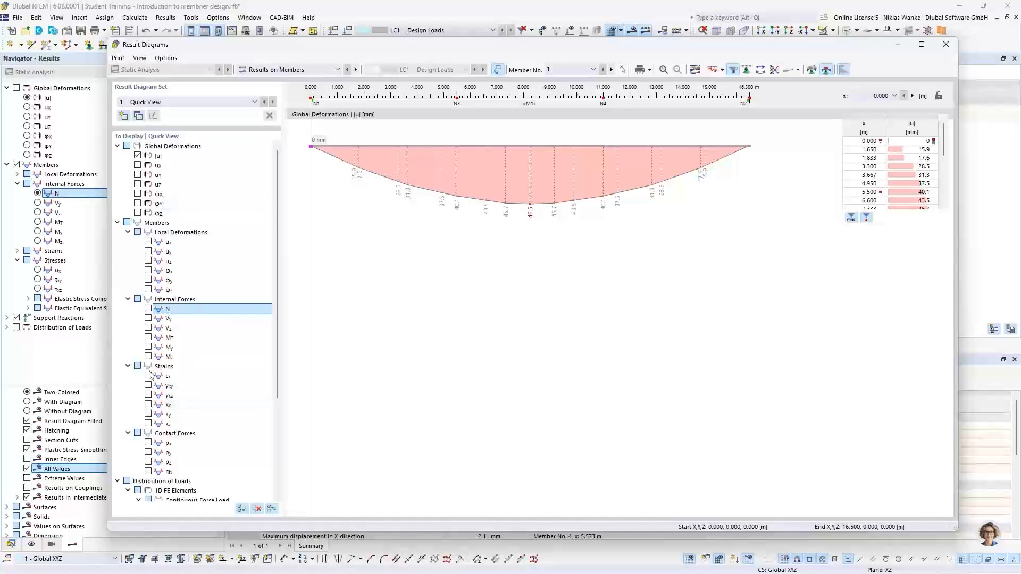
click(148, 328)
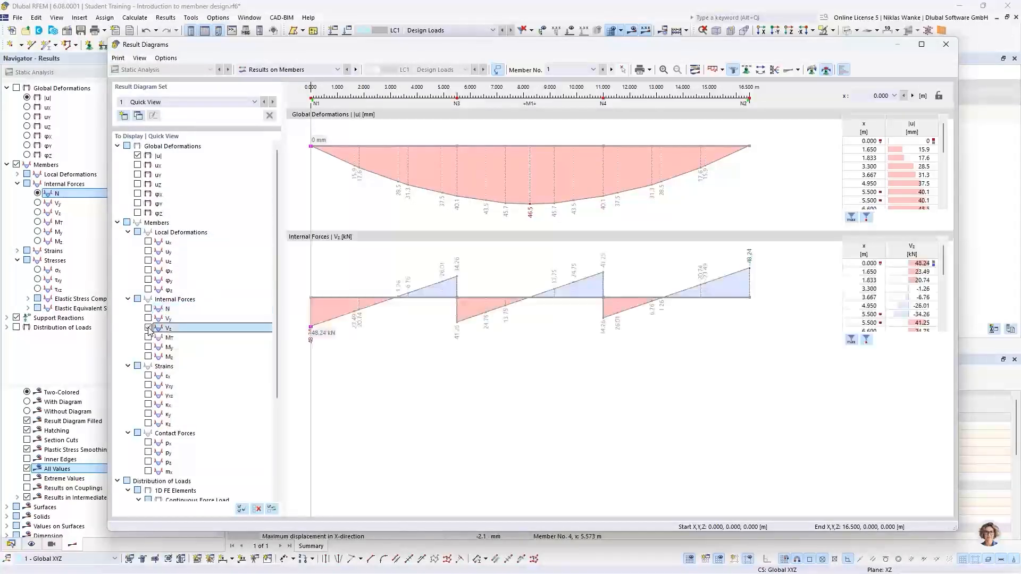
click(148, 347)
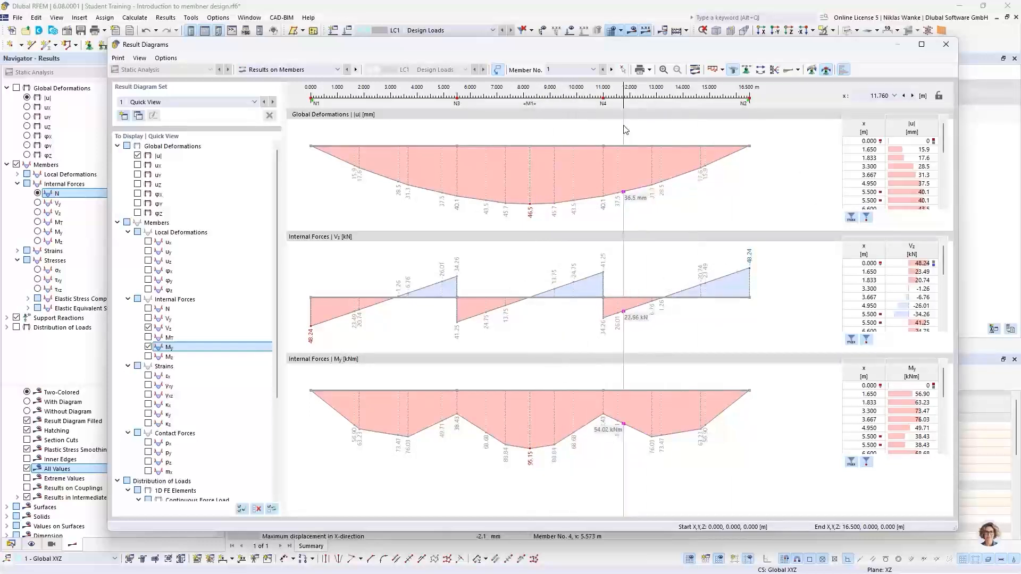
drag(573, 46, 530, 445)
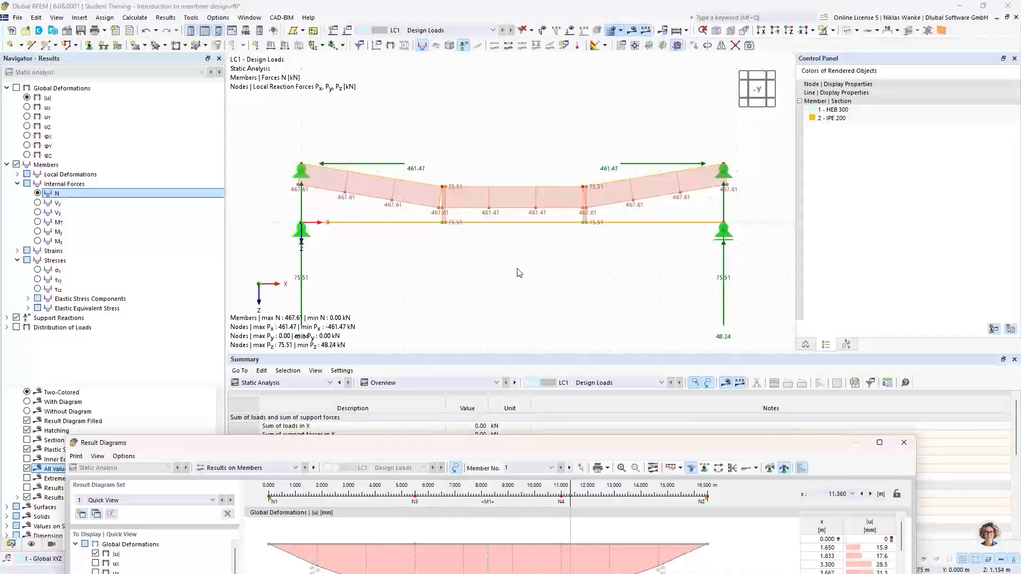
drag(541, 443, 571, 43)
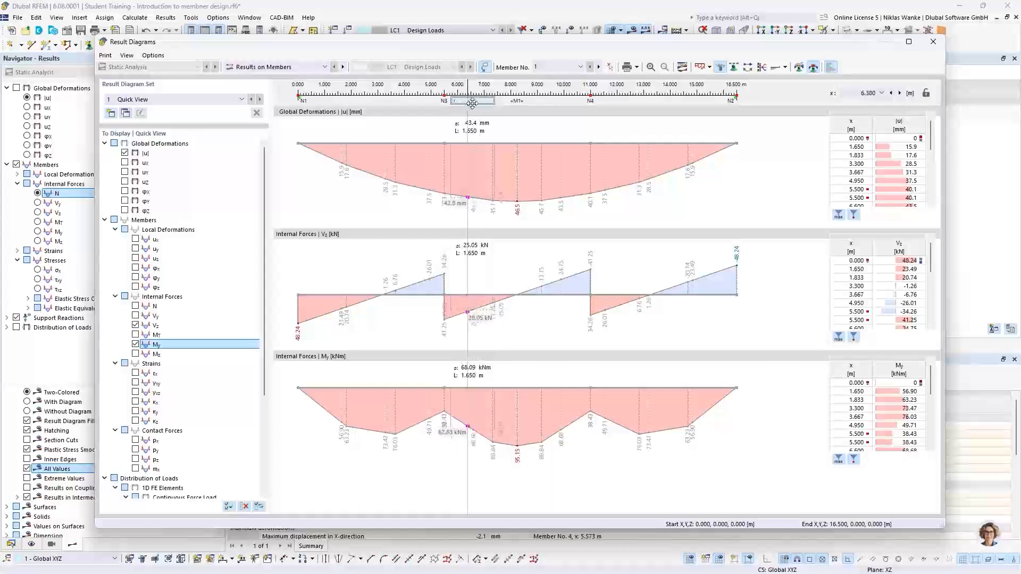
Place a smooth range about 1.345 m long near x = 3 m on the beam and delete it.
right_click(474, 101)
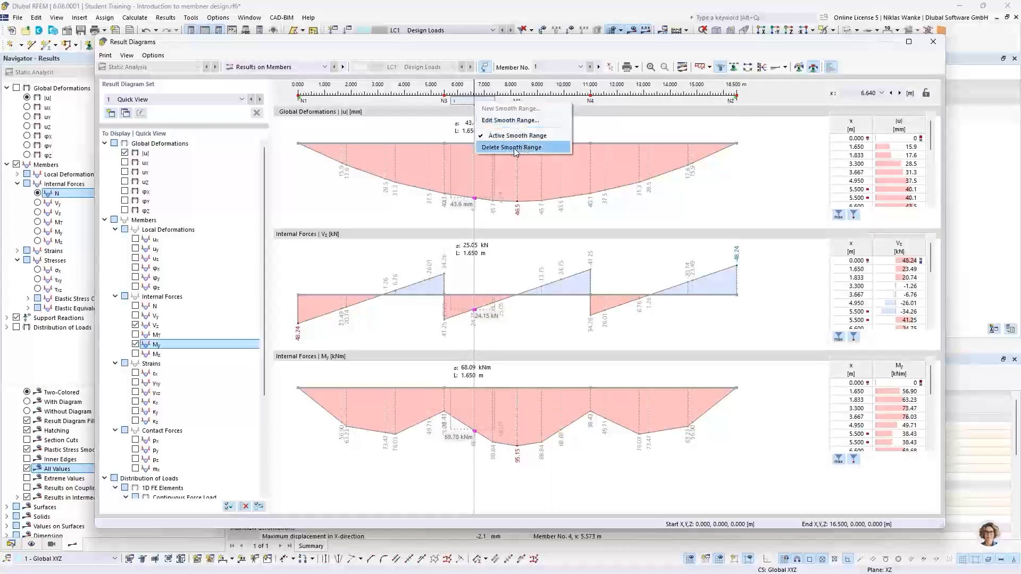
click(585, 110)
mouse_move(564, 109)
mouse_down()
mouse_move(466, 100)
mouse_move(606, 103)
mouse_move(396, 102)
mouse_move(407, 103)
mouse_move(371, 189)
mouse_move(456, 189)
mouse_move(353, 189)
mouse_move(454, 184)
mouse_move(362, 176)
mouse_move(374, 111)
mouse_move(452, 102)
mouse_move(362, 101)
mouse_move(452, 100)
mouse_move(377, 101)
mouse_up()
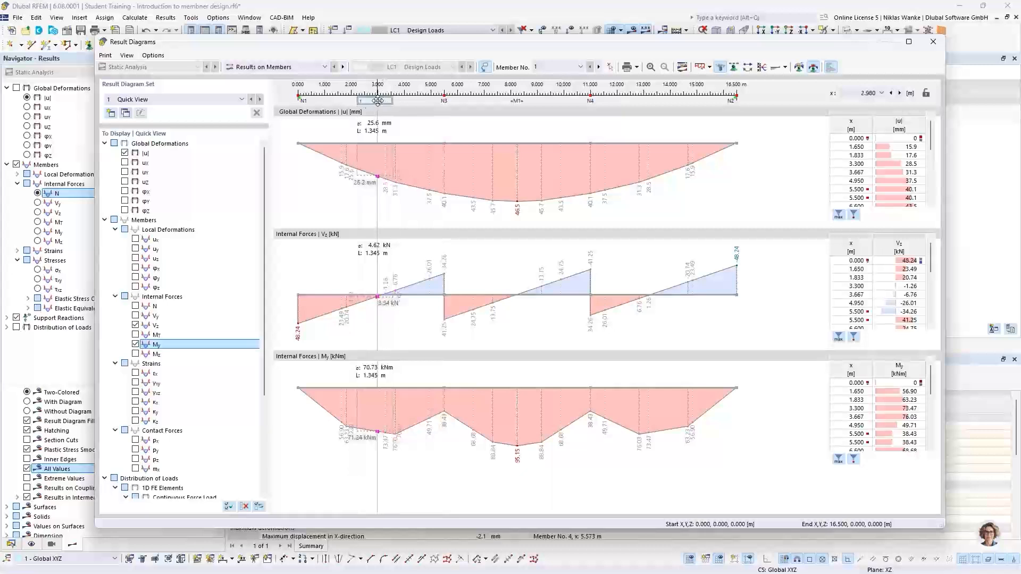
right_click(378, 101)
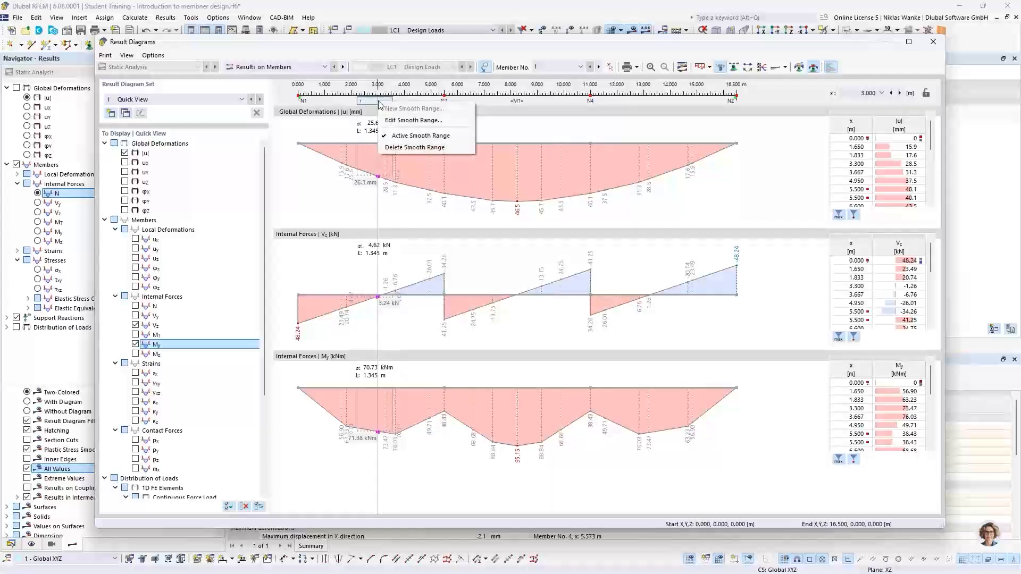
click(402, 147)
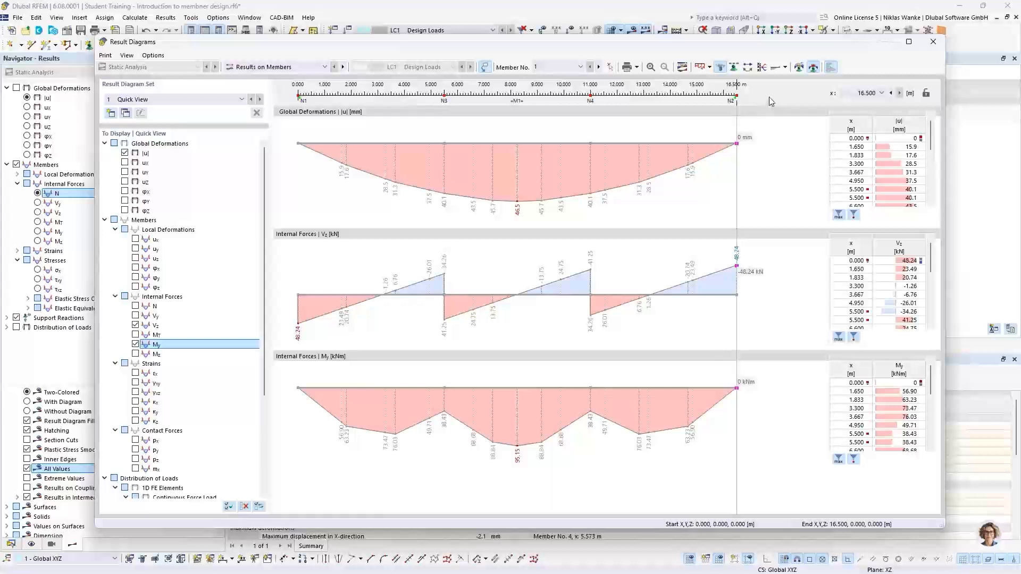
Review the print options for the beam's result diagrams, leave them unused and close the diagrams.
click(637, 67)
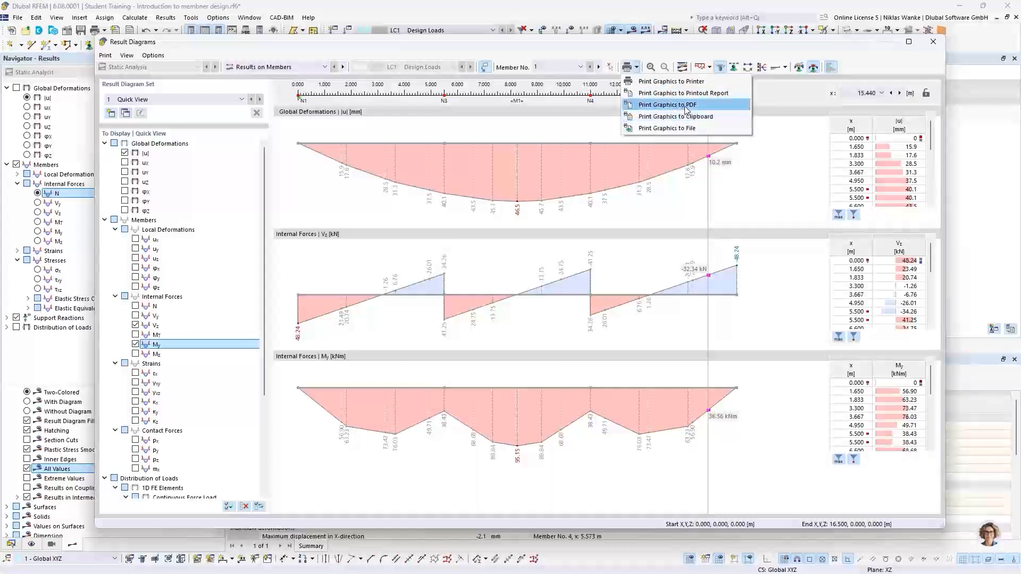
click(763, 45)
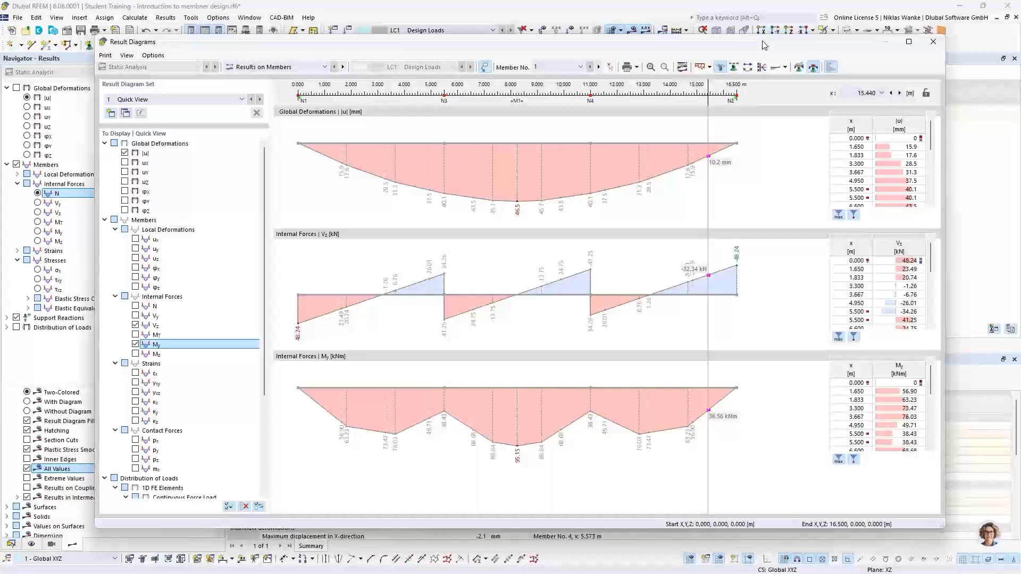
drag(764, 45, 771, 46)
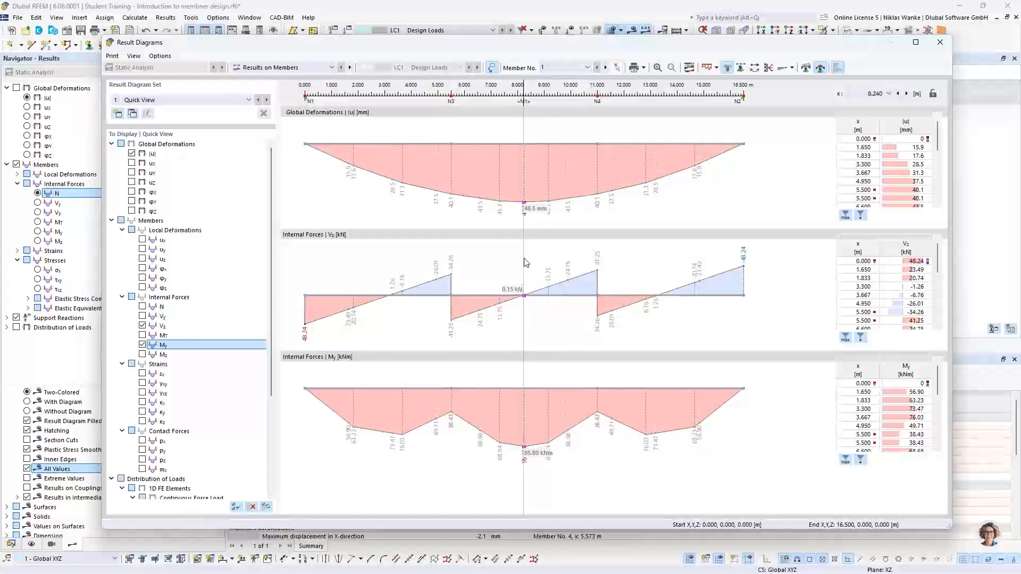
click(940, 43)
scroll(553, 271, down, 1)
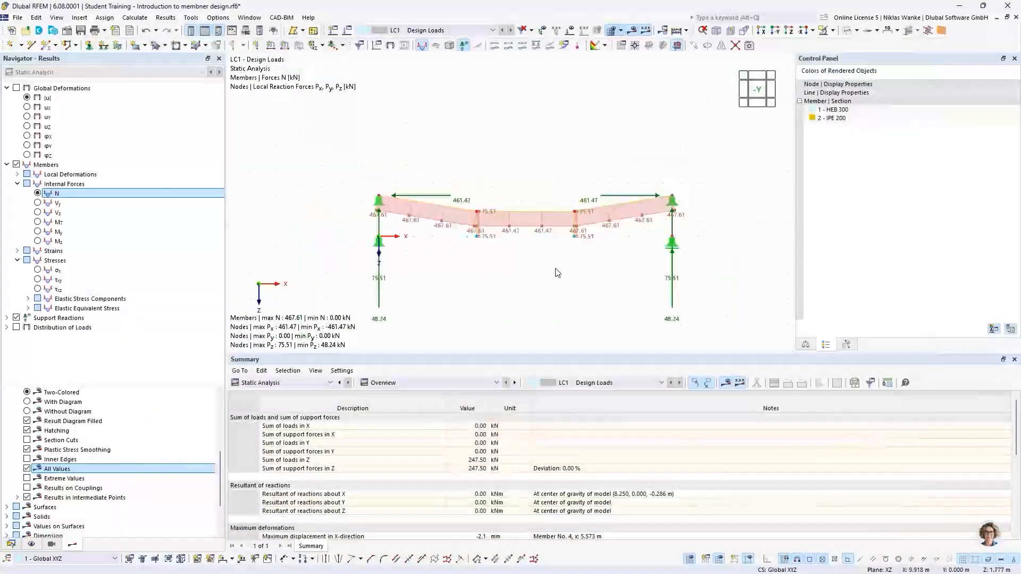
middle_drag(554, 255, 554, 260)
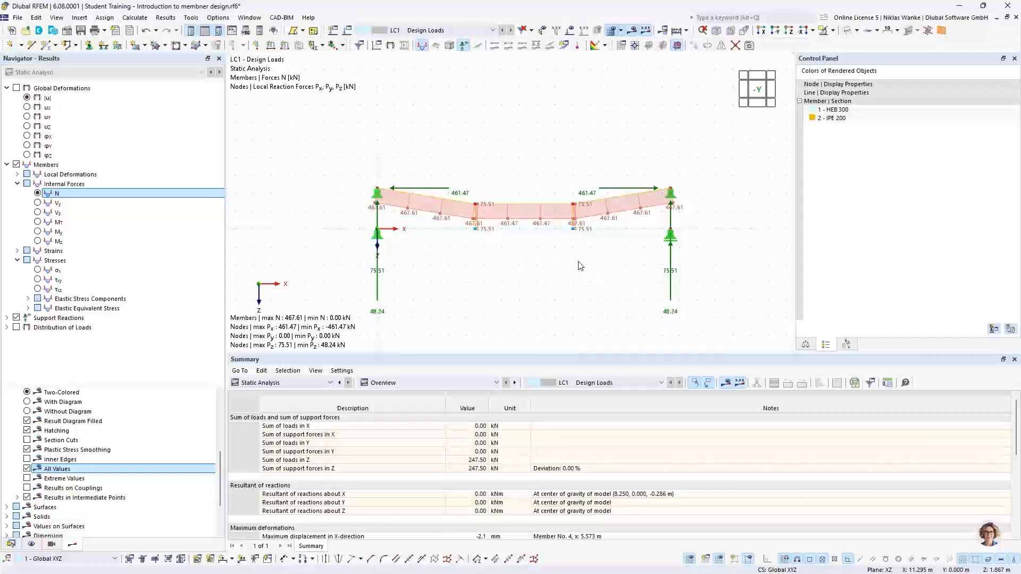
middle_drag(571, 257, 590, 253)
middle_drag(585, 242, 588, 264)
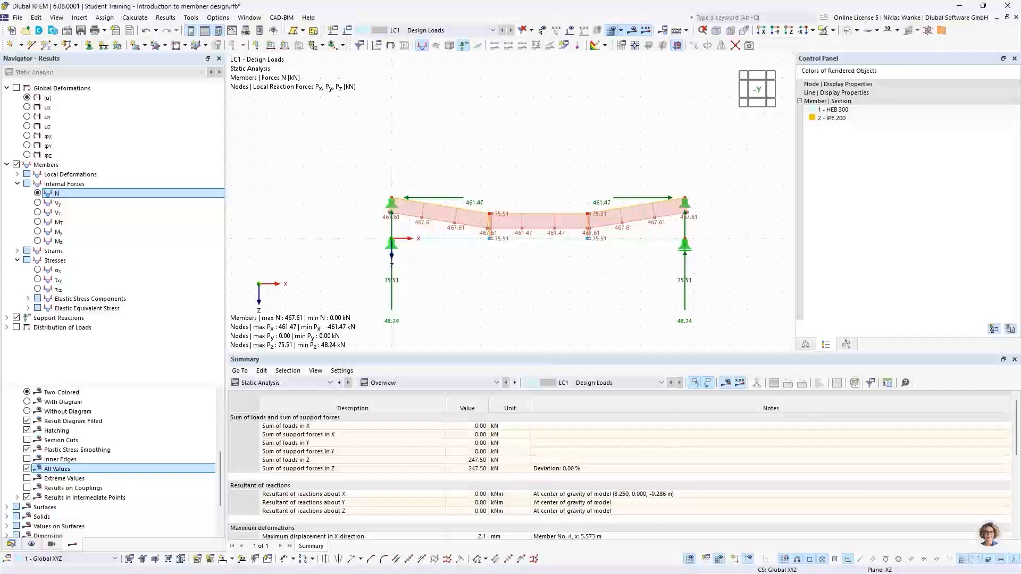
Switch to the PowerPoint presentation and advance to the "Generated truss structure" slide.
key(alt+Tab)
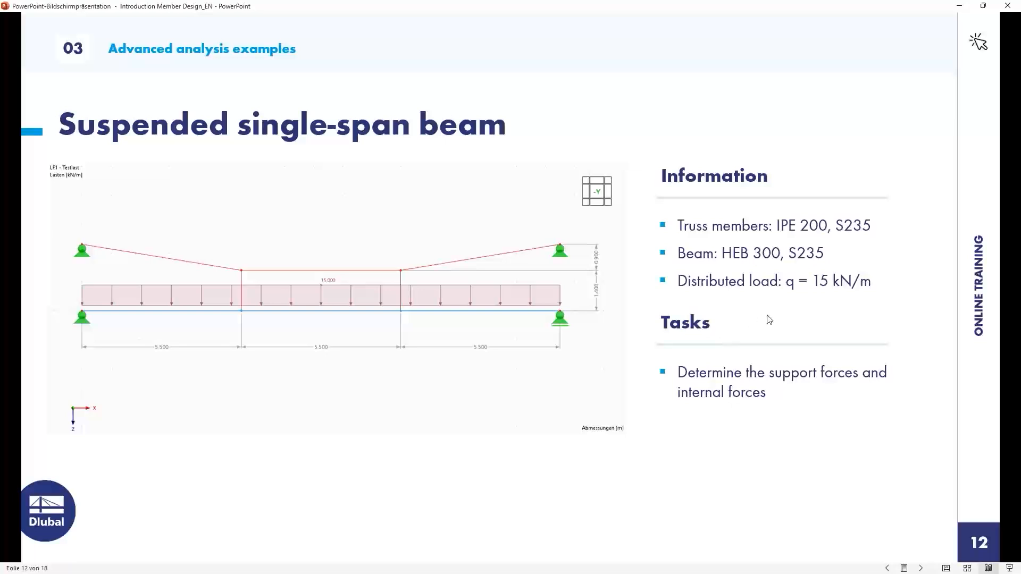
click(821, 321)
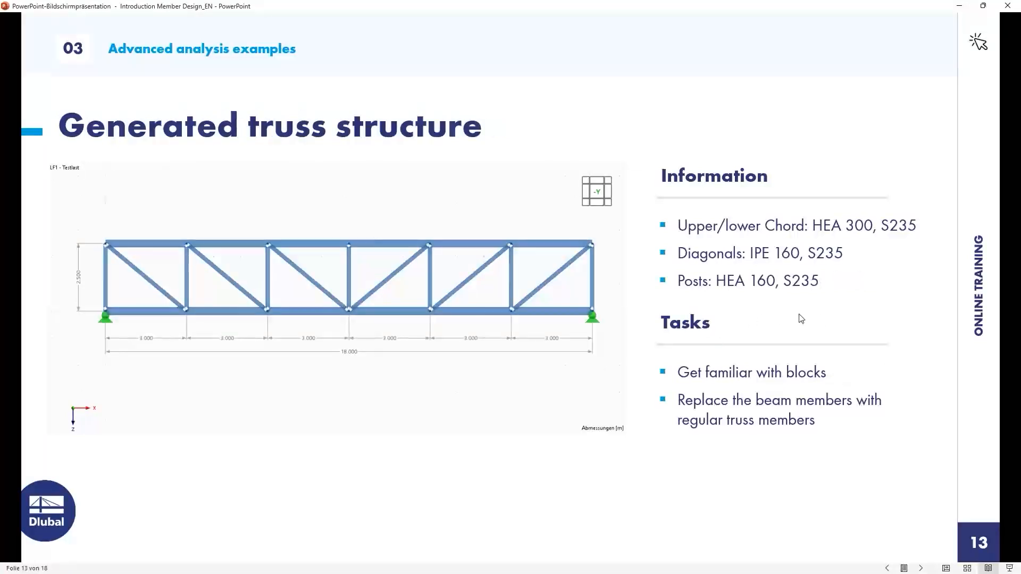
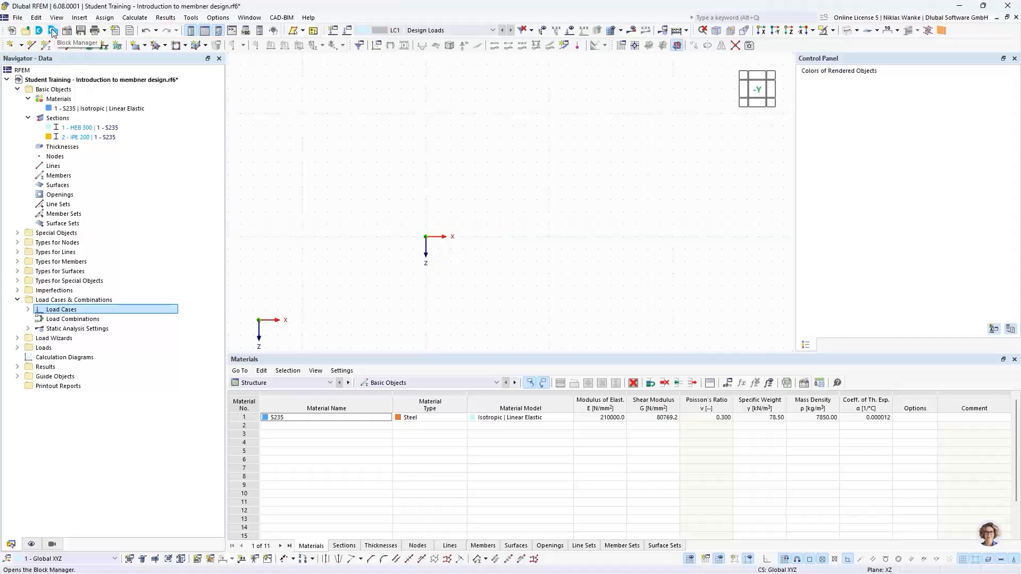
Open the Block Manager and collapse its Beams category to show the main block categories.
click(51, 33)
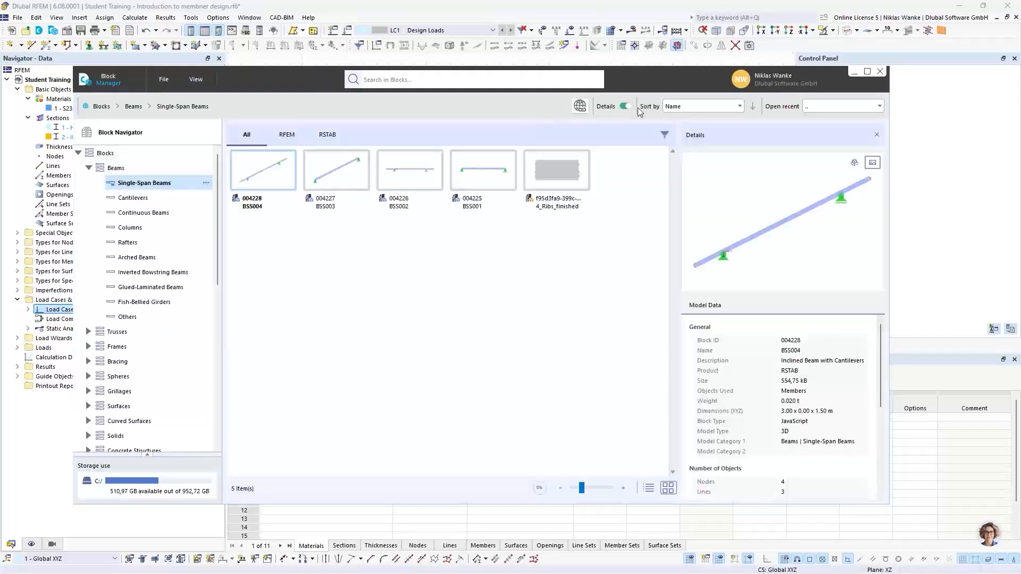
drag(640, 78, 695, 67)
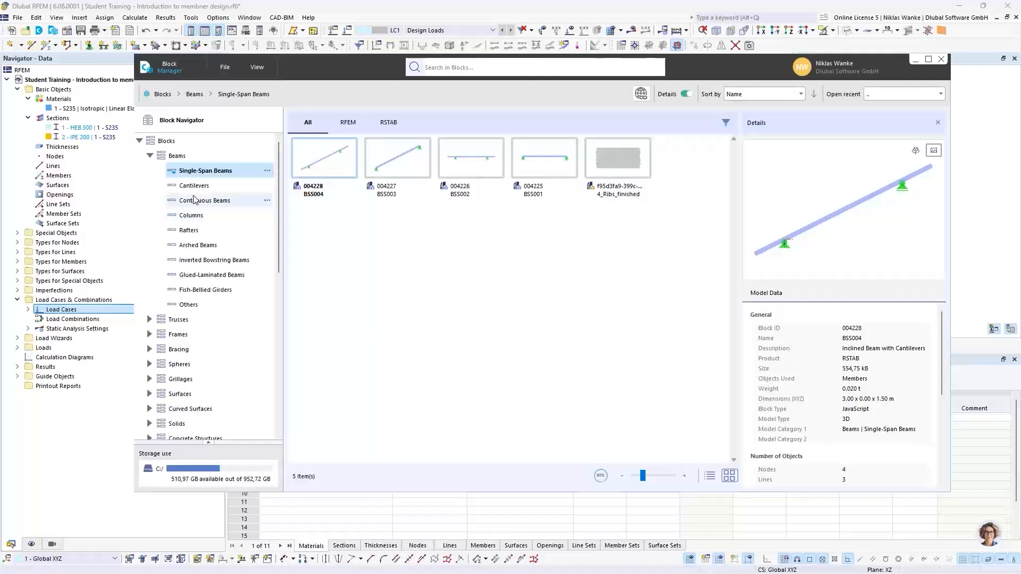
click(151, 157)
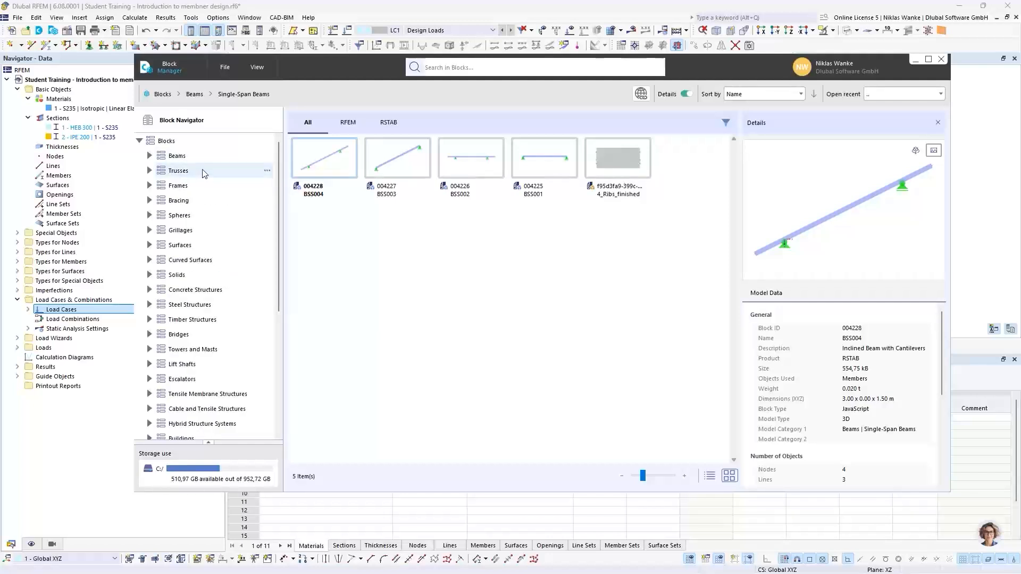
Preview the arched bridge block BRG001-a in the Steel / Aluminum bridges category.
click(149, 335)
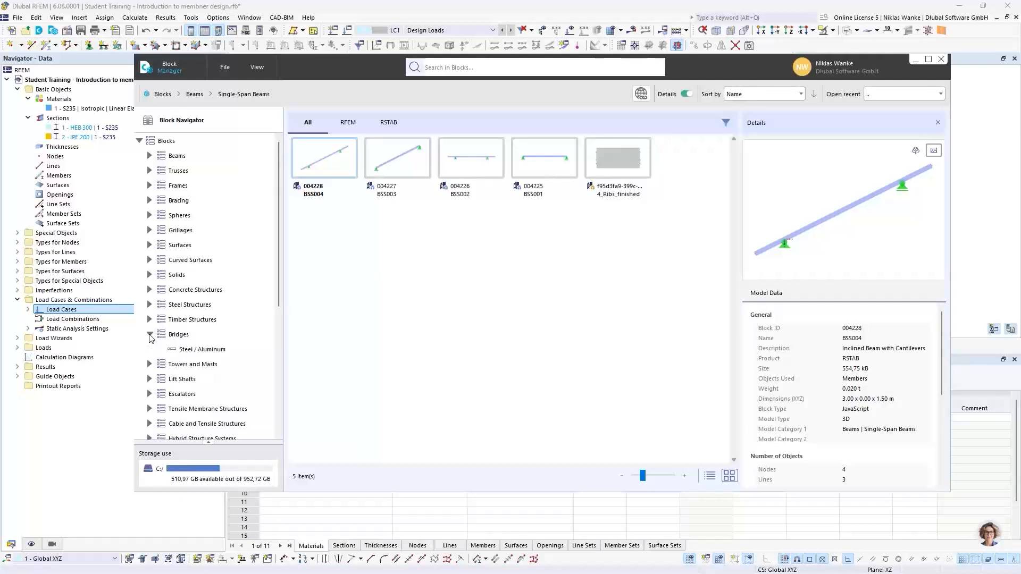
click(205, 350)
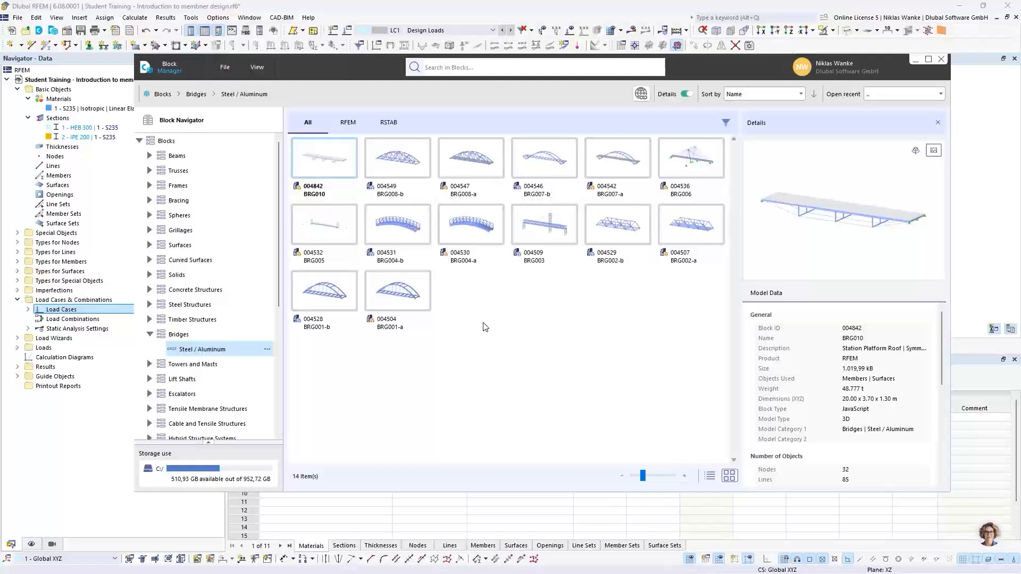
click(402, 295)
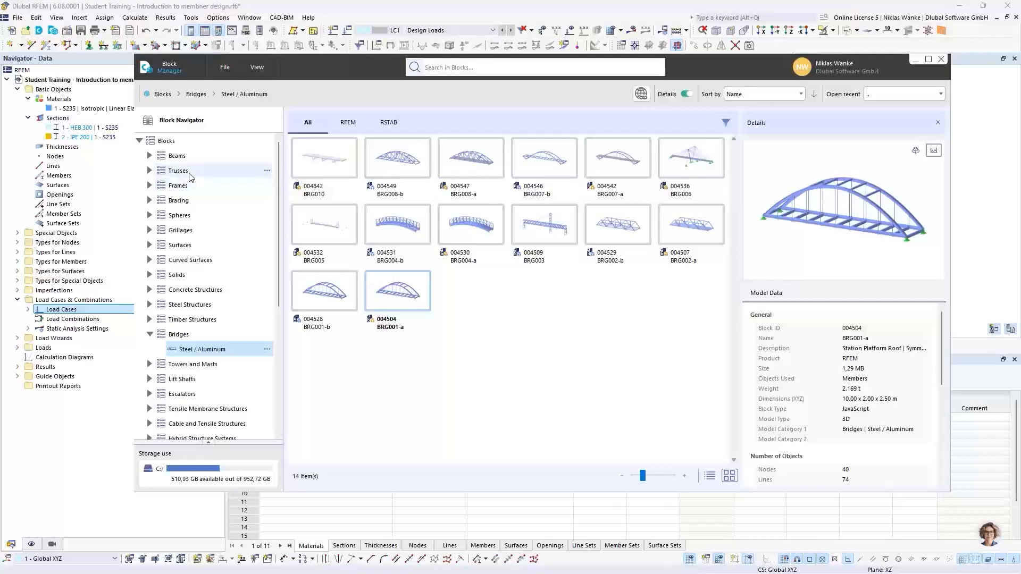
Select the block FT001-a from the 2D trusses category.
click(150, 171)
click(209, 176)
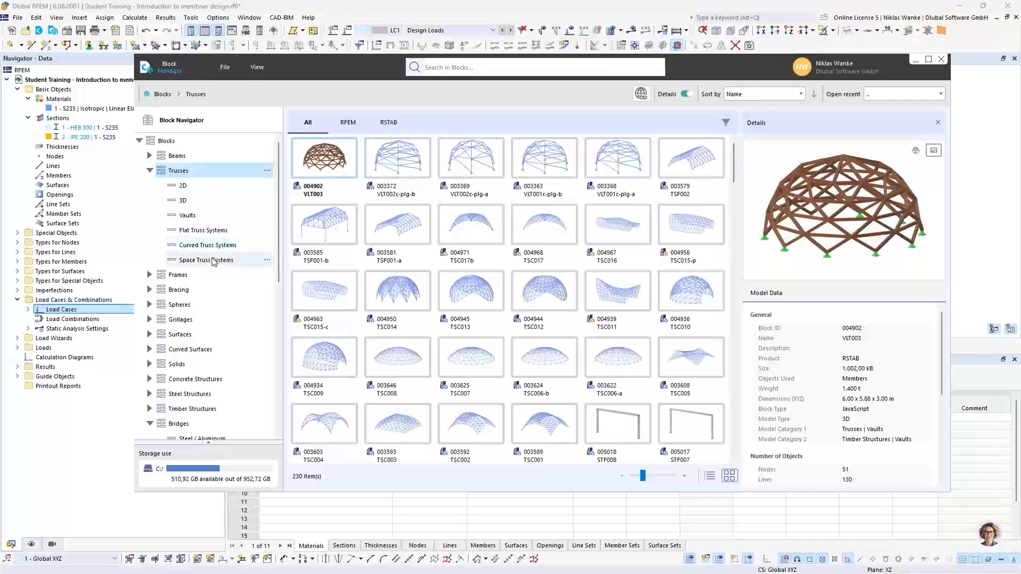
click(209, 186)
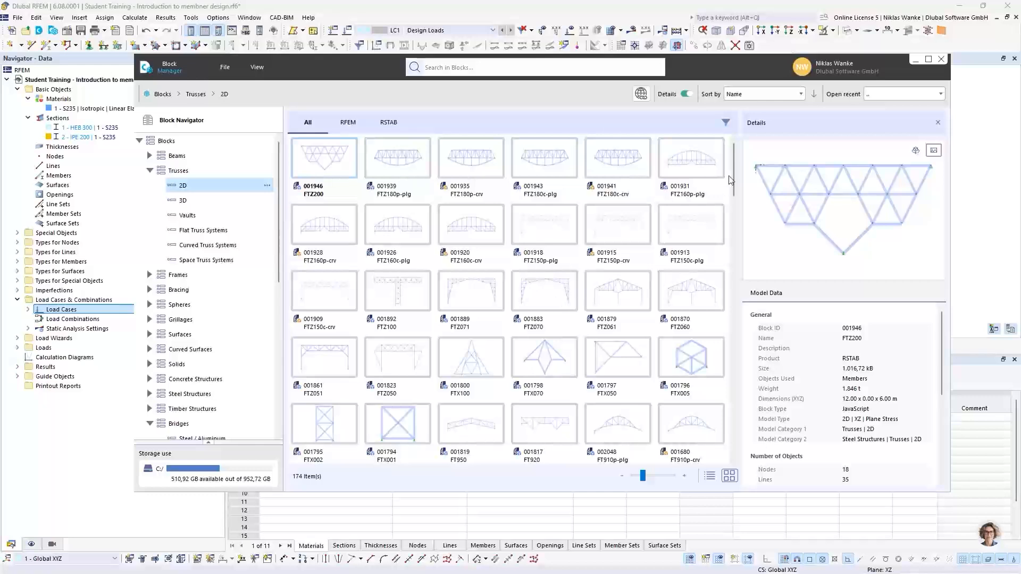
drag(732, 166, 731, 432)
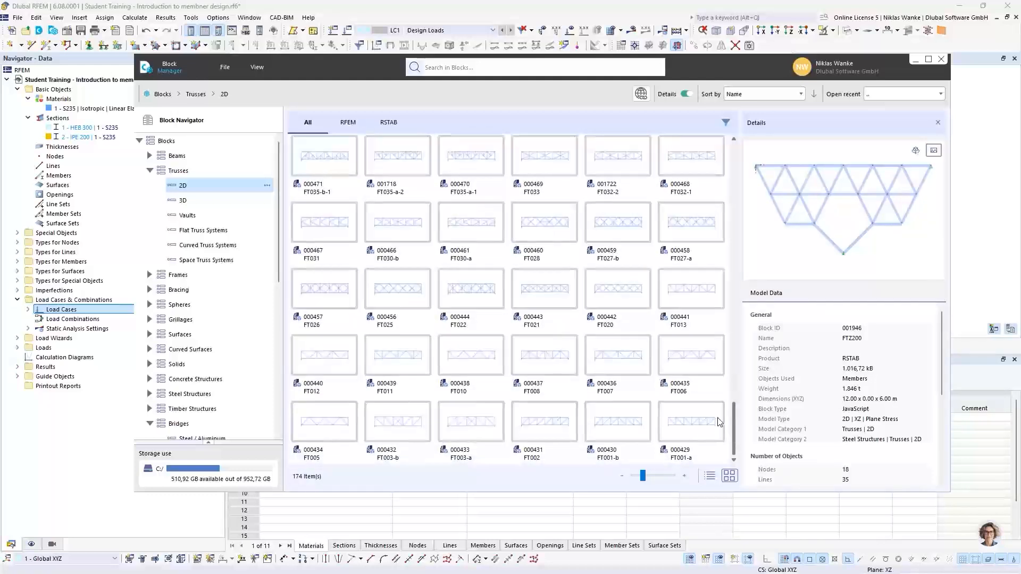
click(690, 427)
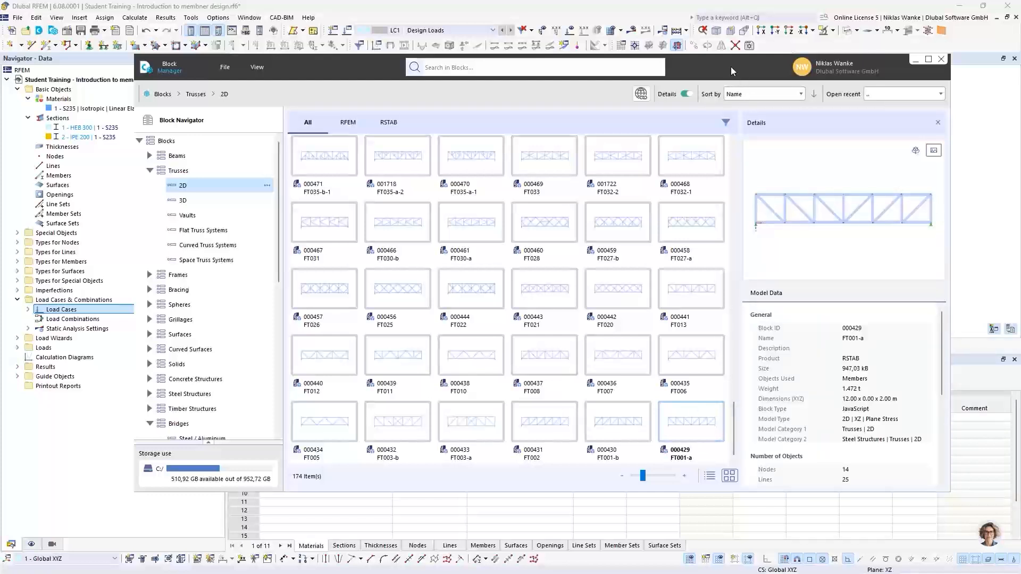
drag(731, 66, 762, 52)
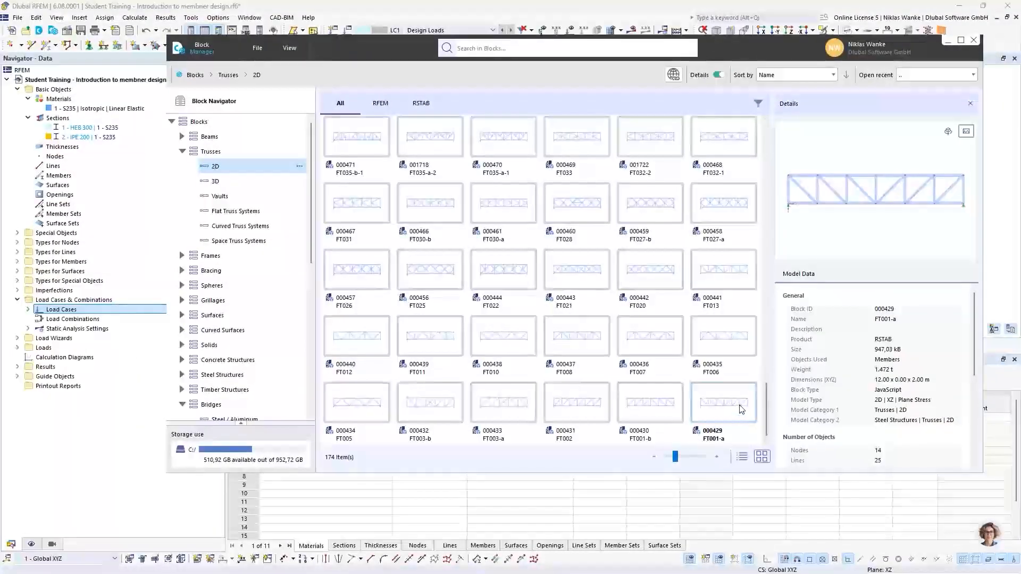
Load the block FT001-a, accepting the model type change to 3D, and move its editing dialog down to uncover the model's origin.
double_click(741, 409)
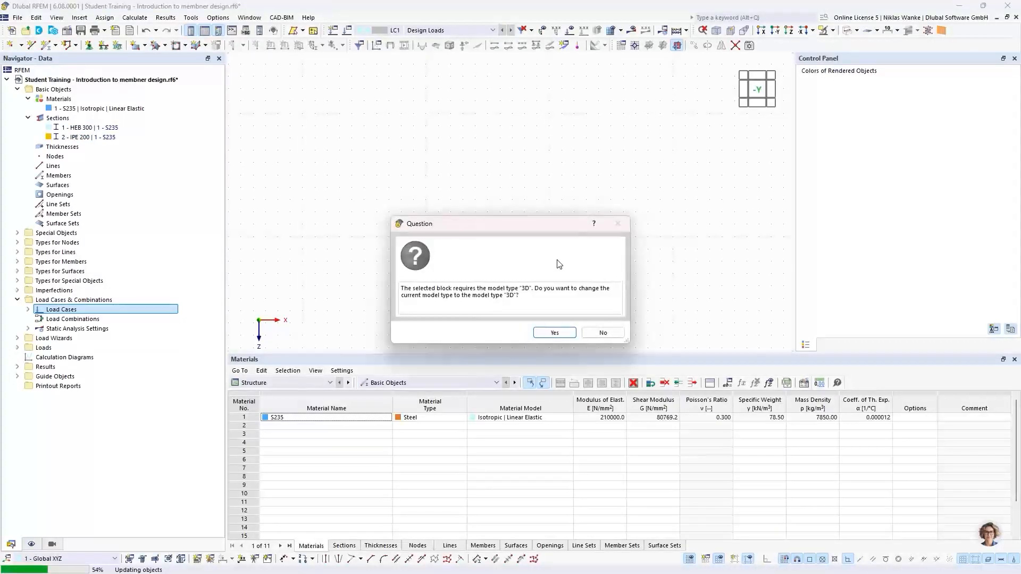
mouse_move(476, 223)
mouse_down()
mouse_move(488, 214)
mouse_move(489, 229)
mouse_up()
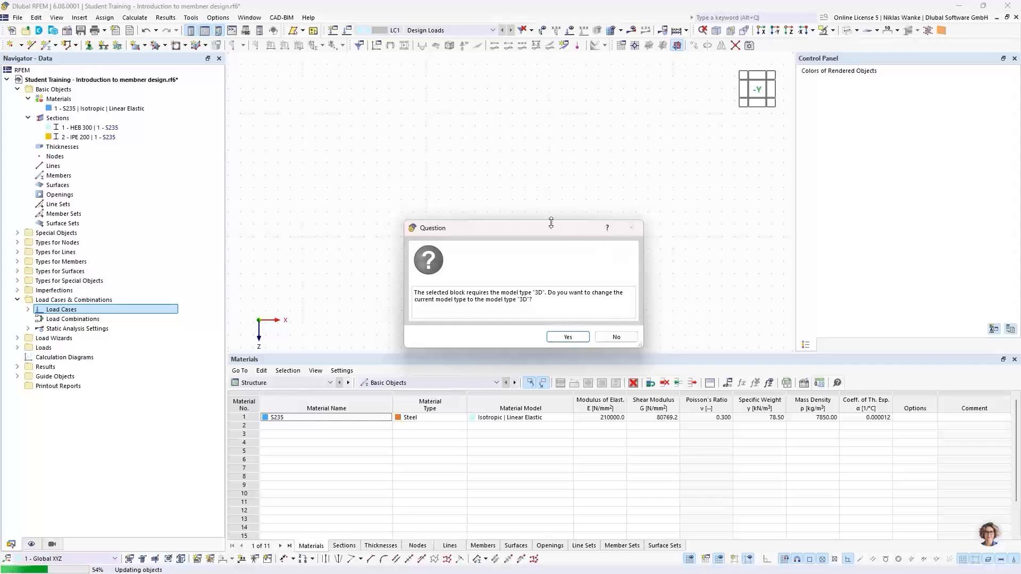
drag(531, 226, 542, 225)
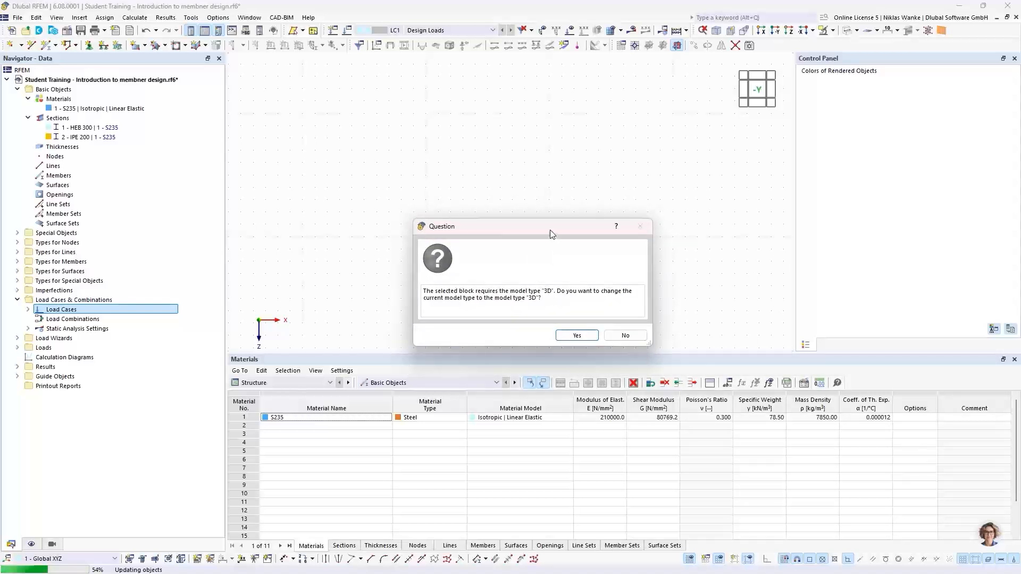
mouse_move(550, 229)
mouse_down()
mouse_move(550, 240)
mouse_move(548, 221)
mouse_move(542, 237)
mouse_move(535, 228)
mouse_up()
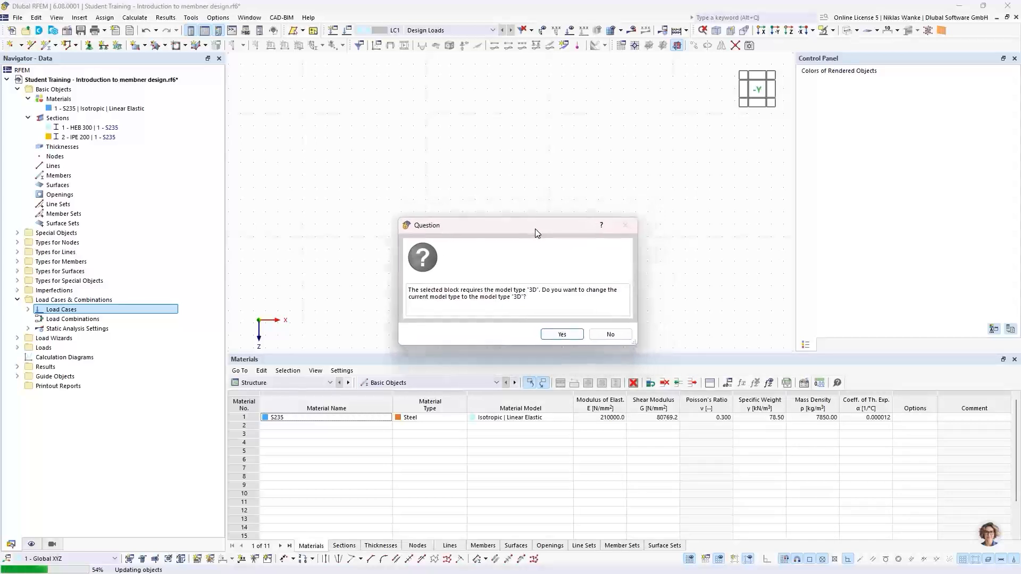
click(553, 334)
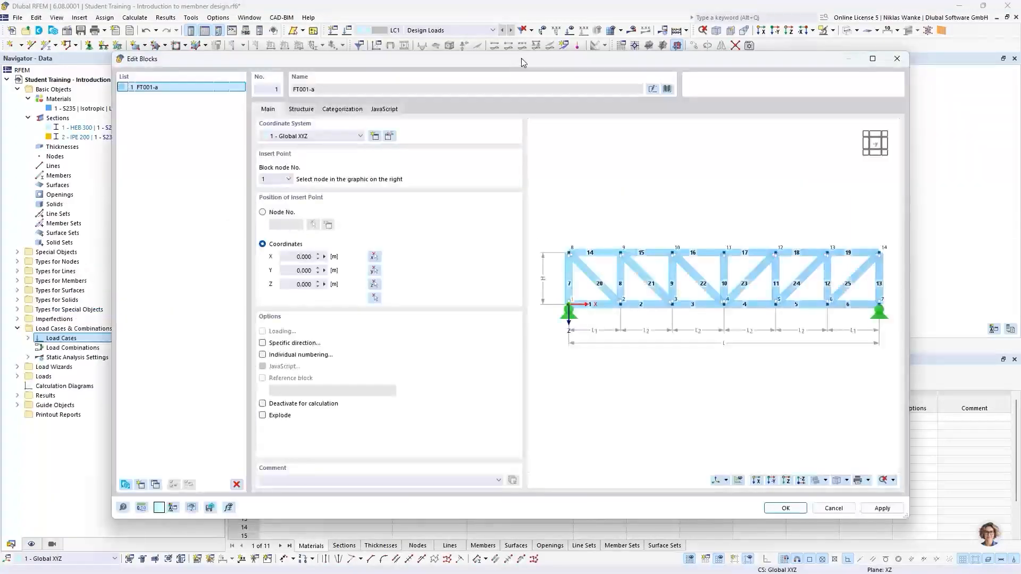
mouse_move(521, 59)
mouse_down()
mouse_move(579, 46)
mouse_move(519, 66)
mouse_move(579, 55)
mouse_move(548, 79)
mouse_move(547, 68)
mouse_move(516, 86)
mouse_move(518, 75)
mouse_up()
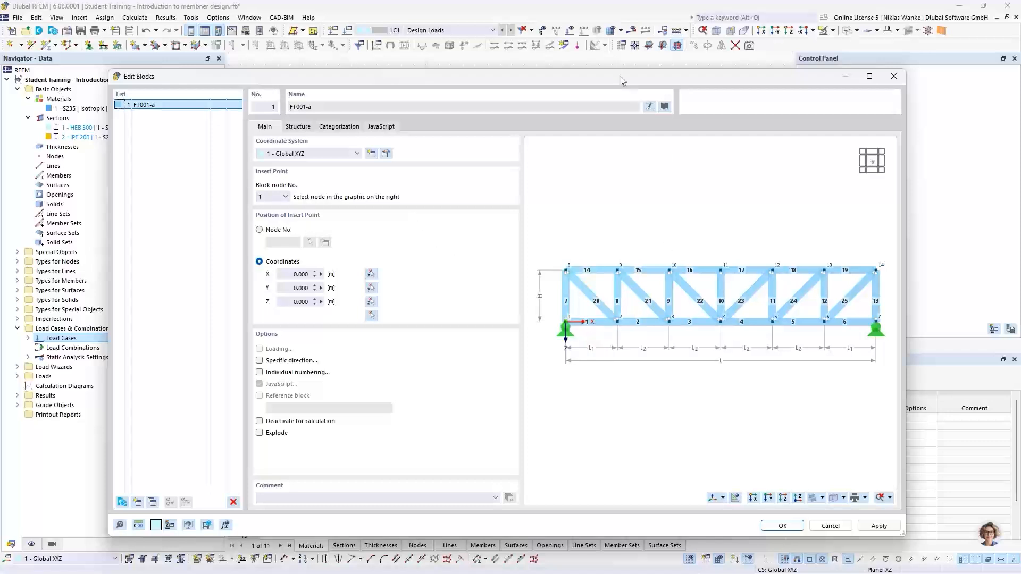
drag(603, 78, 608, 311)
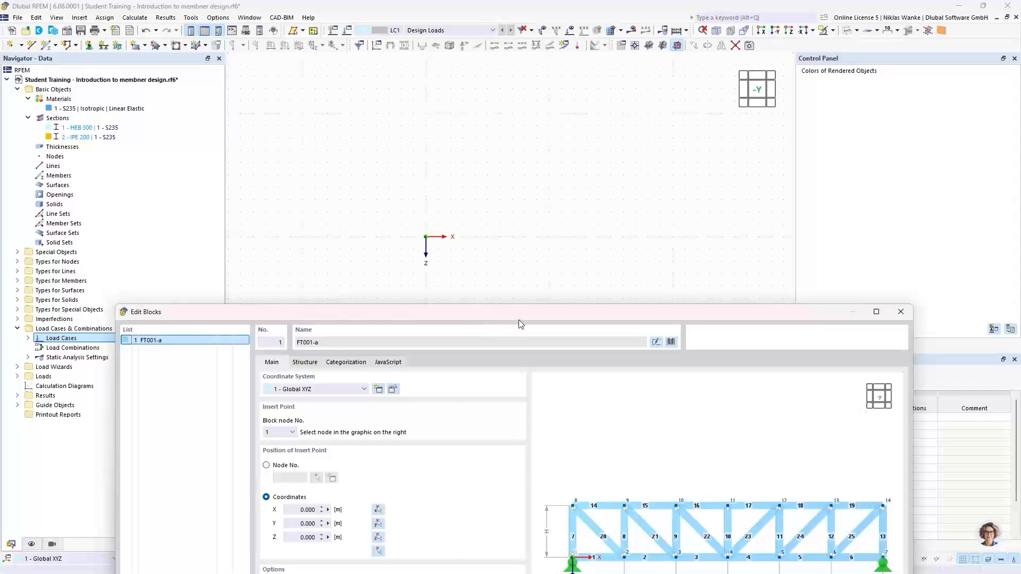
In the truss block's structure parameters, set the lengths of the outer and inner bays to 3 m.
drag(520, 323, 534, 86)
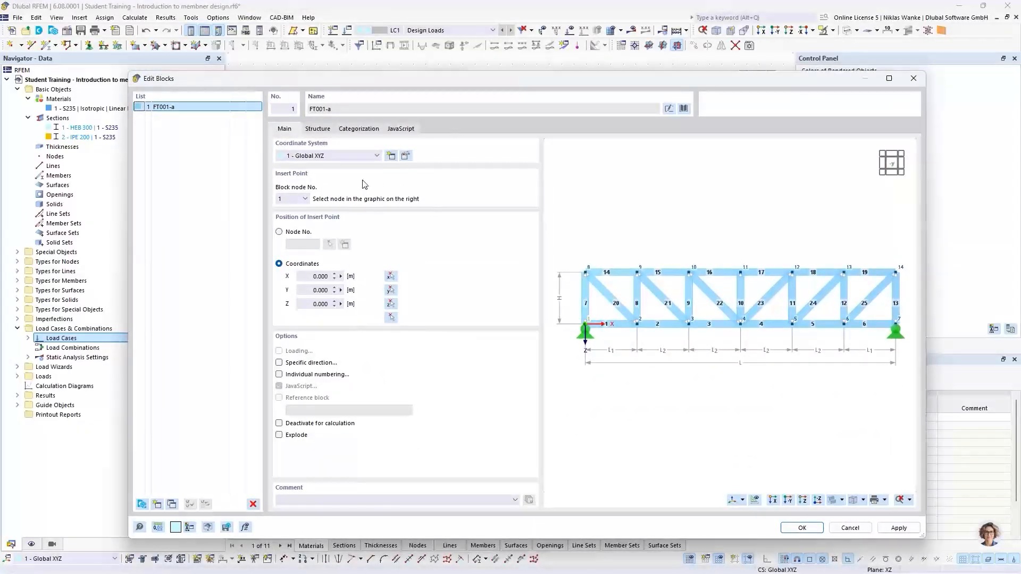
click(317, 129)
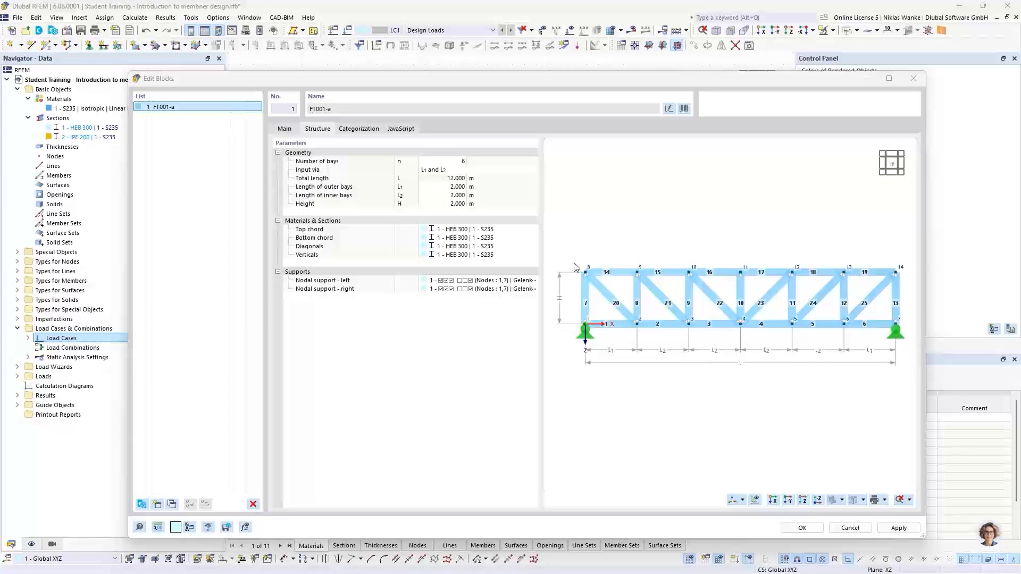
click(439, 189)
text(3)
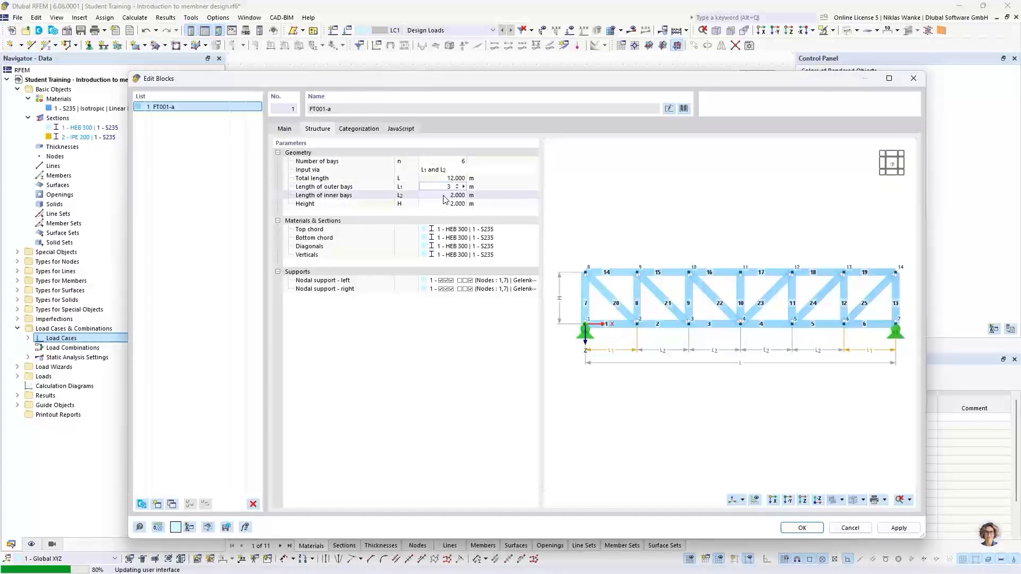
click(446, 195)
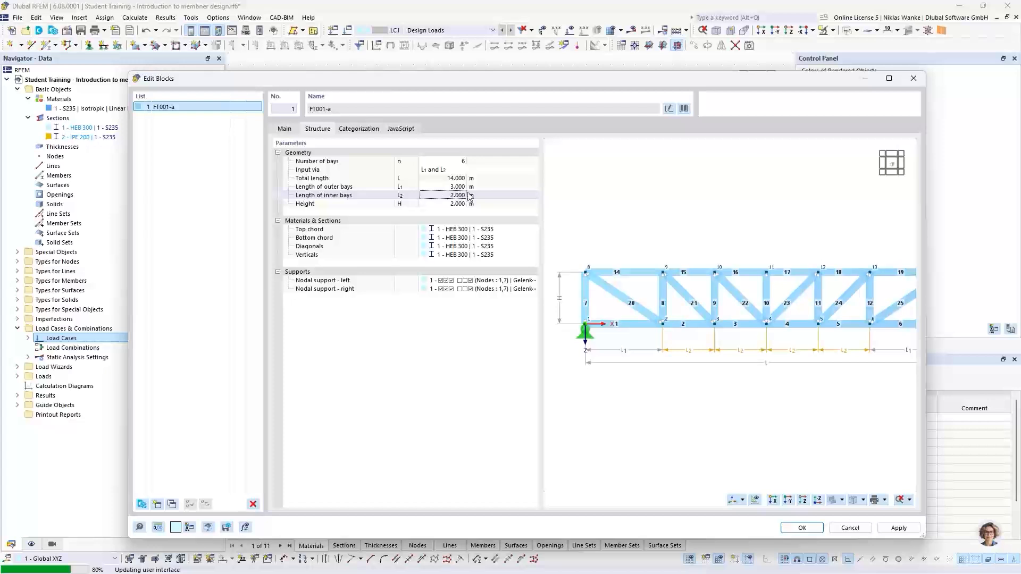
click(439, 187)
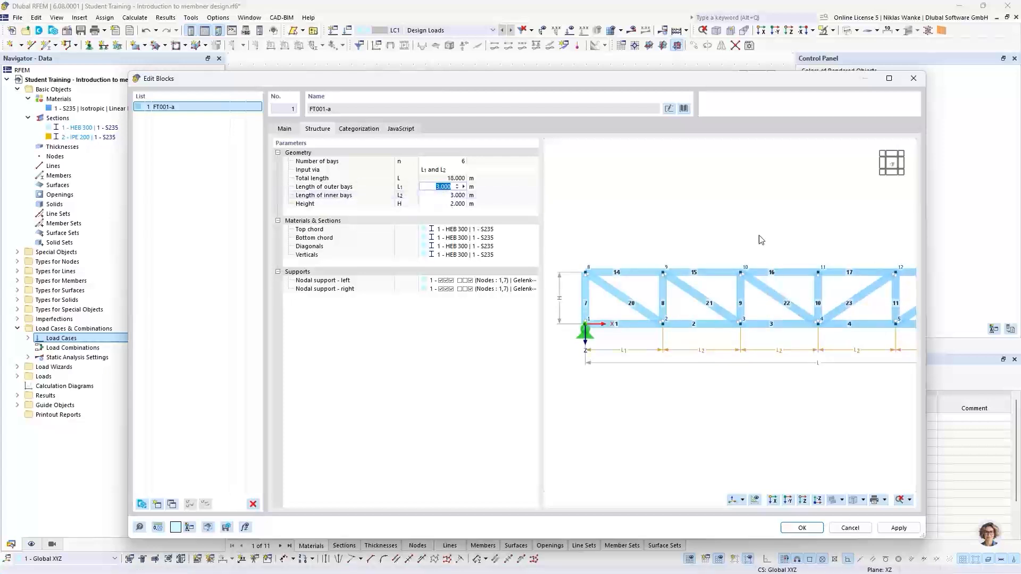
scroll(586, 312, down, 3)
middle_drag(632, 313, 634, 313)
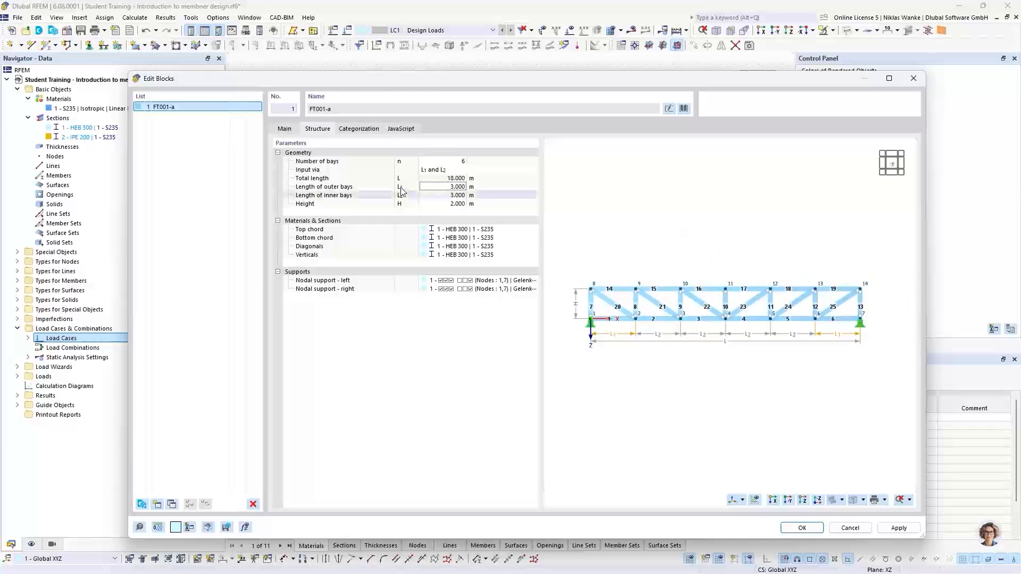
Set the truss height H to 2.5 m.
click(437, 203)
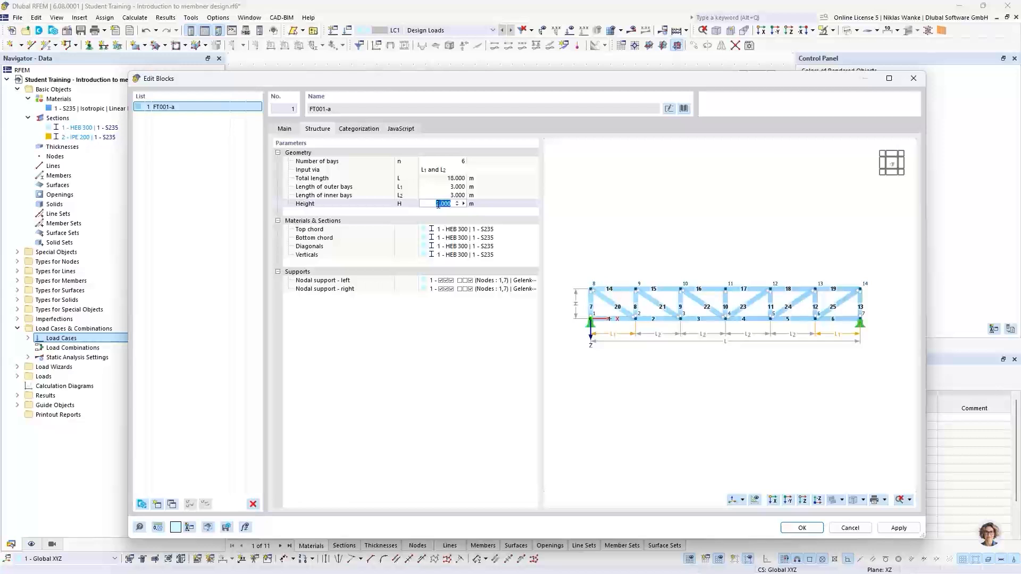
text(2,5)
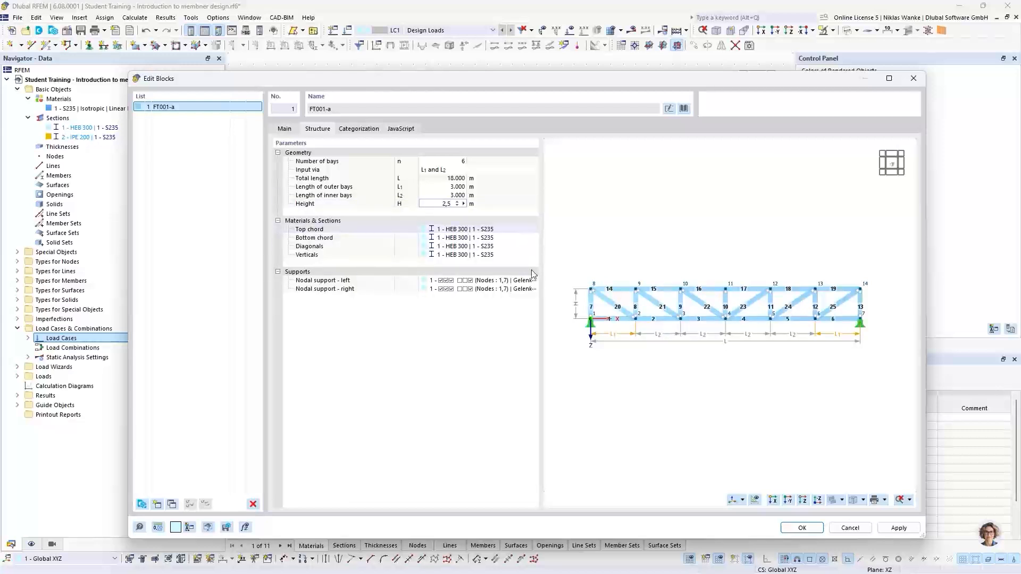
key(Return)
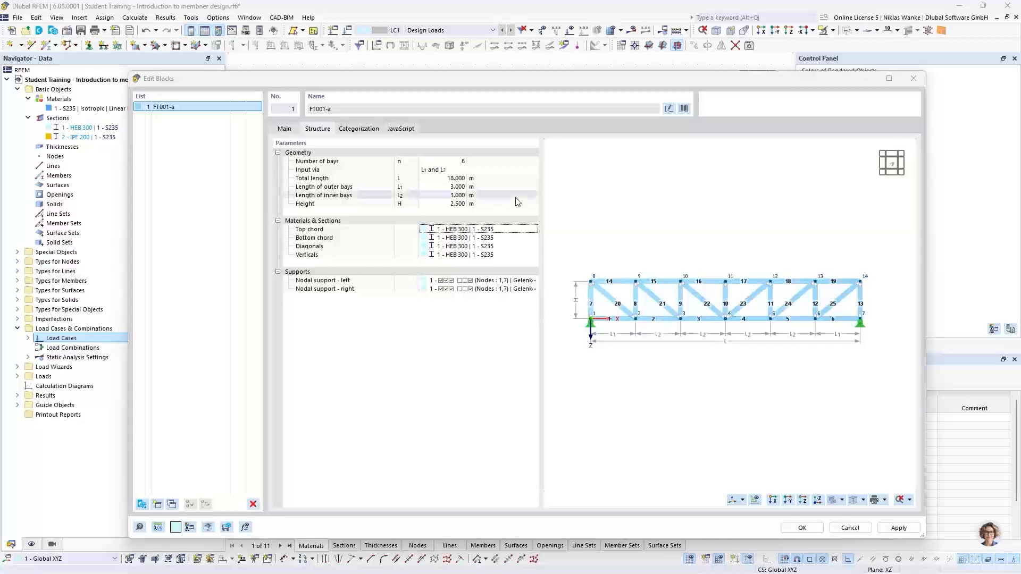
Create a new HEA 300 section (DIN 1025-3:1994-03, Ferona) in S235 and assign it to the top chord.
click(518, 231)
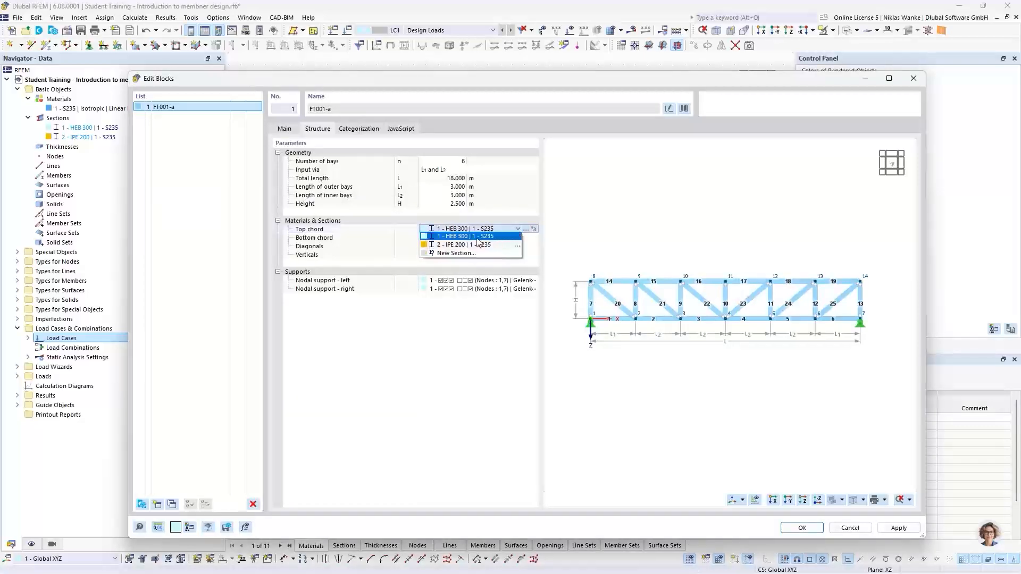
click(459, 254)
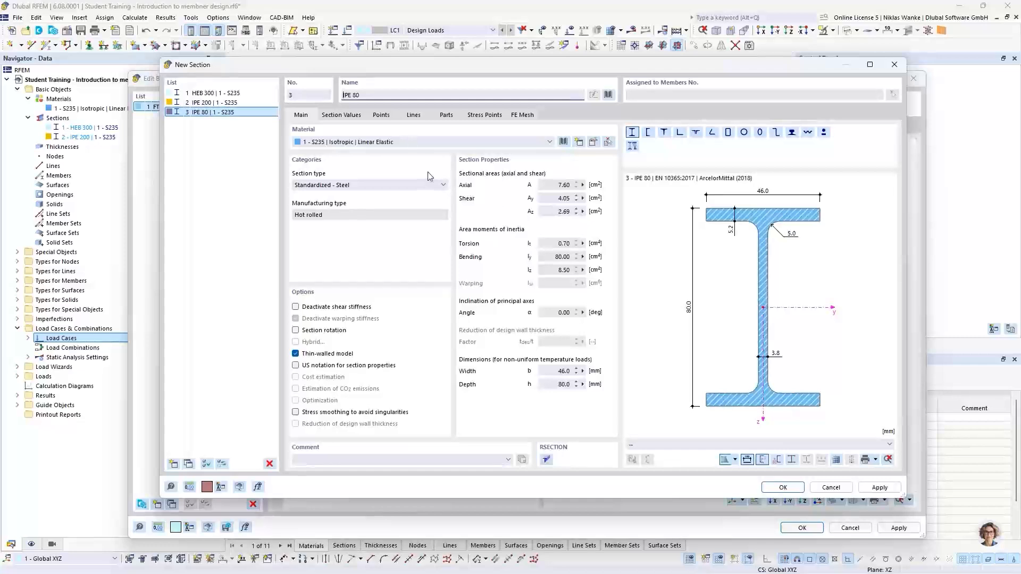
click(376, 99)
key(BackSpace)
key(BackSpace)
key(BackSpace)
key(BackSpace)
key(BackSpace)
key(BackSpace)
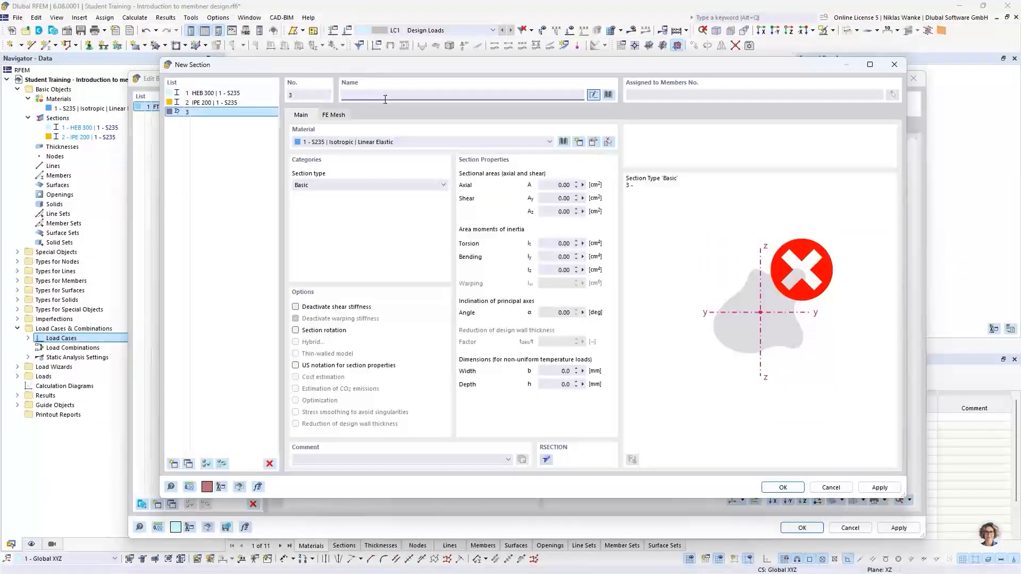
text(HEA)
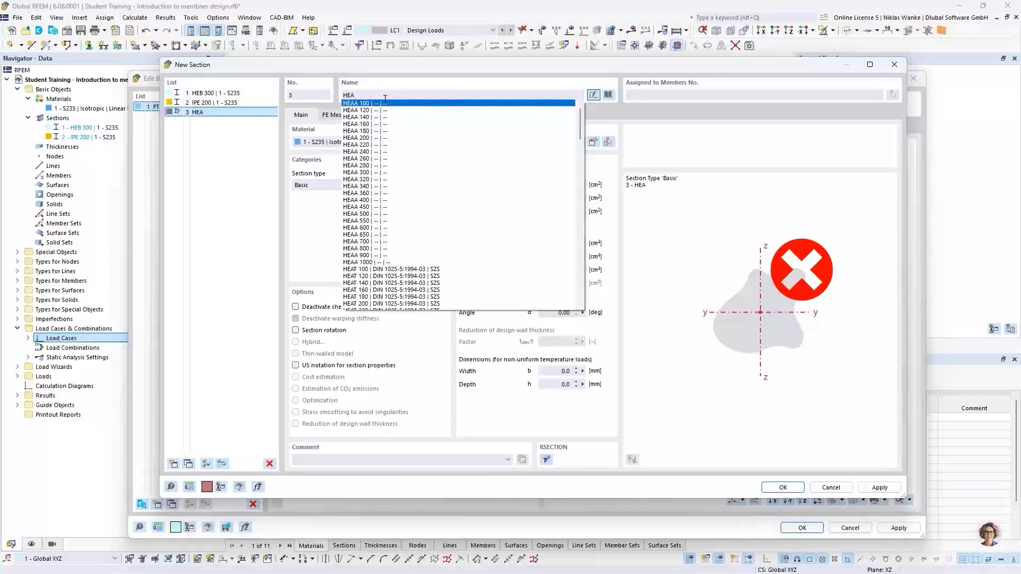
text( 300)
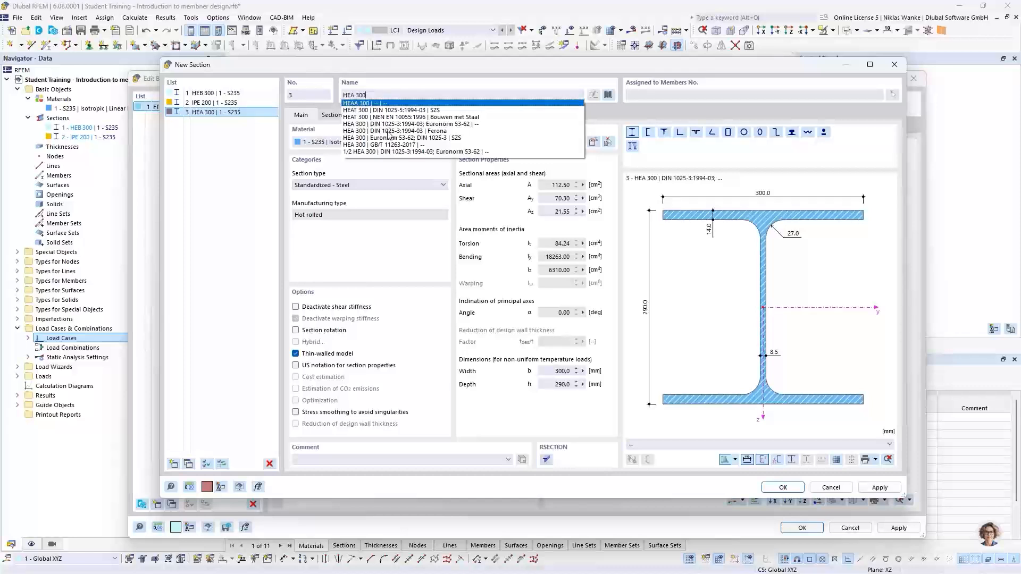
click(388, 131)
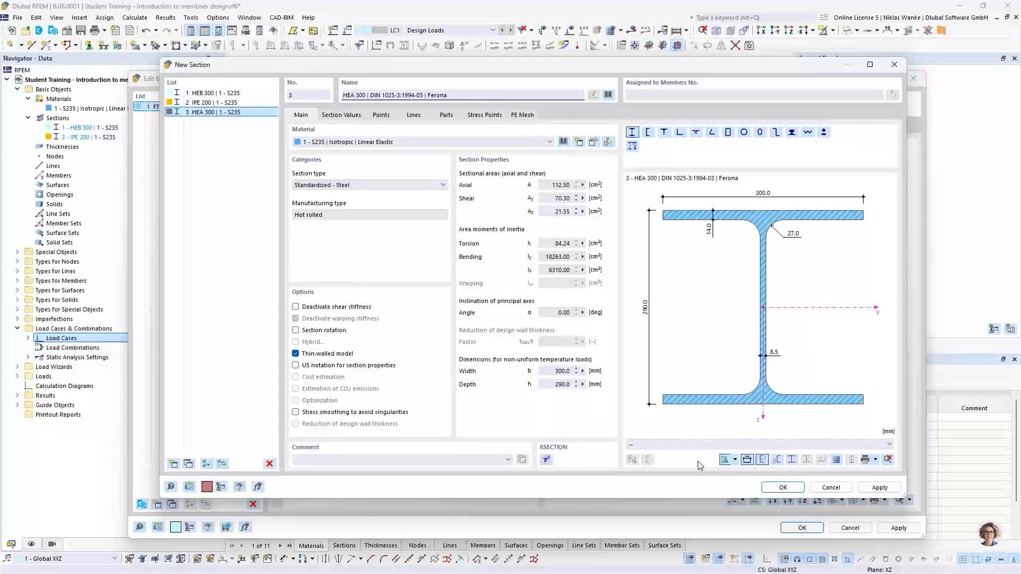
click(783, 487)
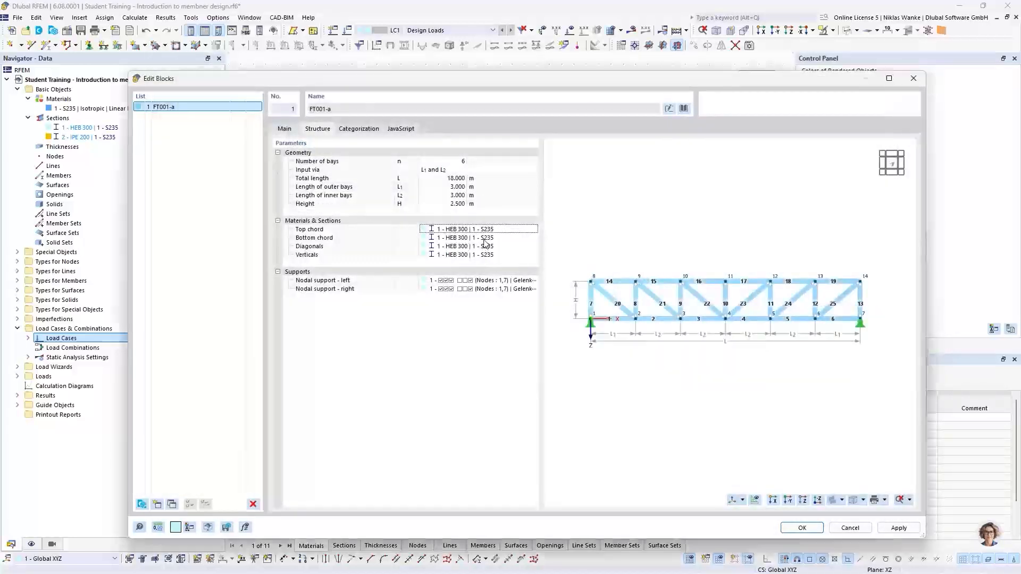
Assign the existing HEA 300 section to the bottom chord.
click(453, 238)
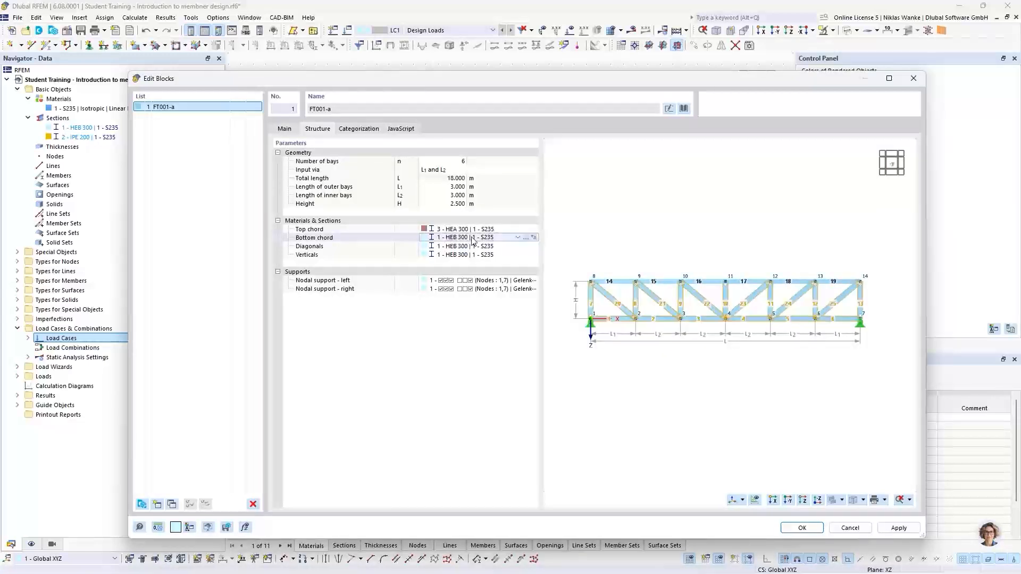
click(472, 238)
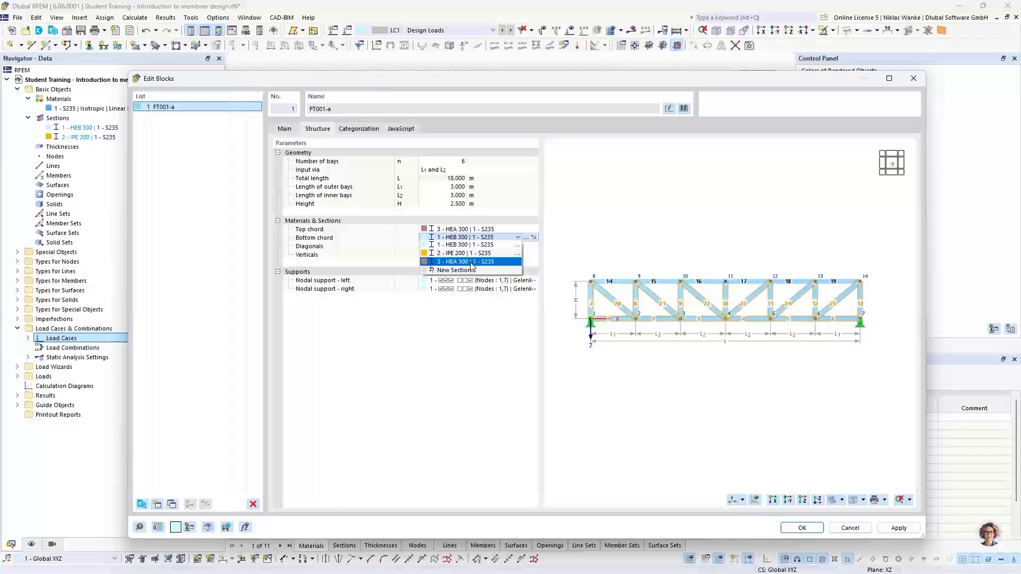
click(471, 261)
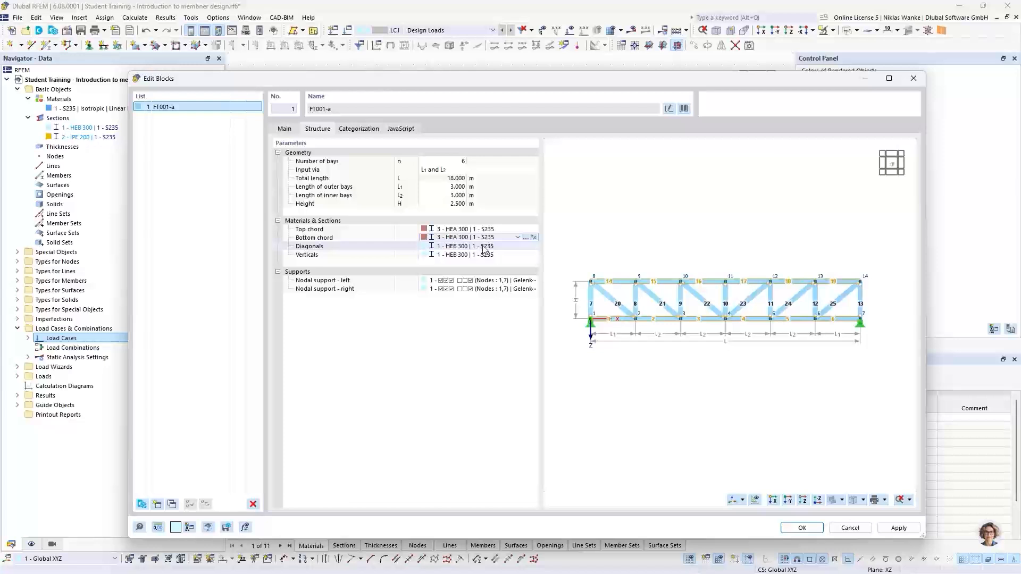
Create a new IPE 160 section (British Steel) in S235 and assign it to the diagonals.
click(487, 246)
click(518, 247)
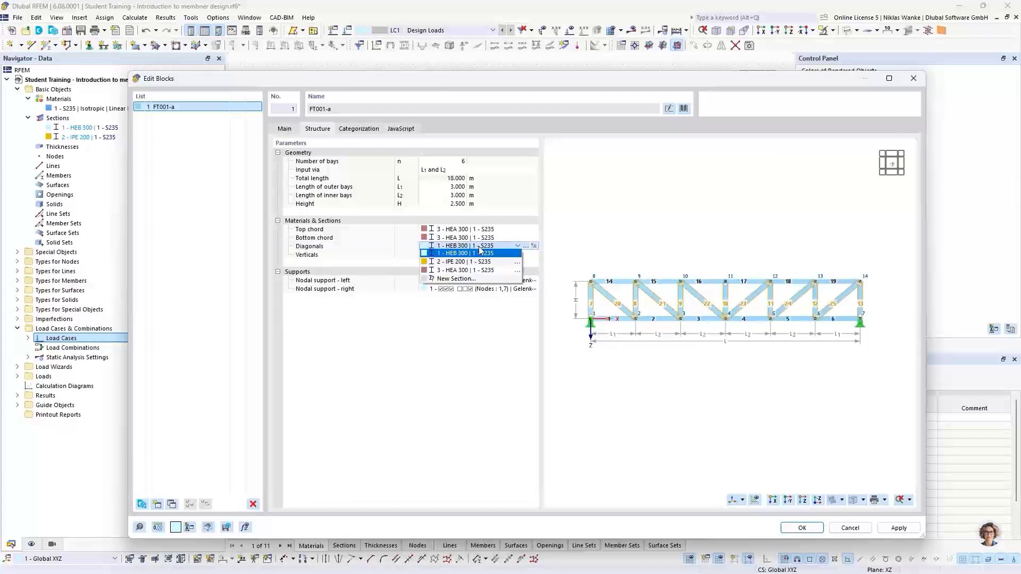
click(454, 279)
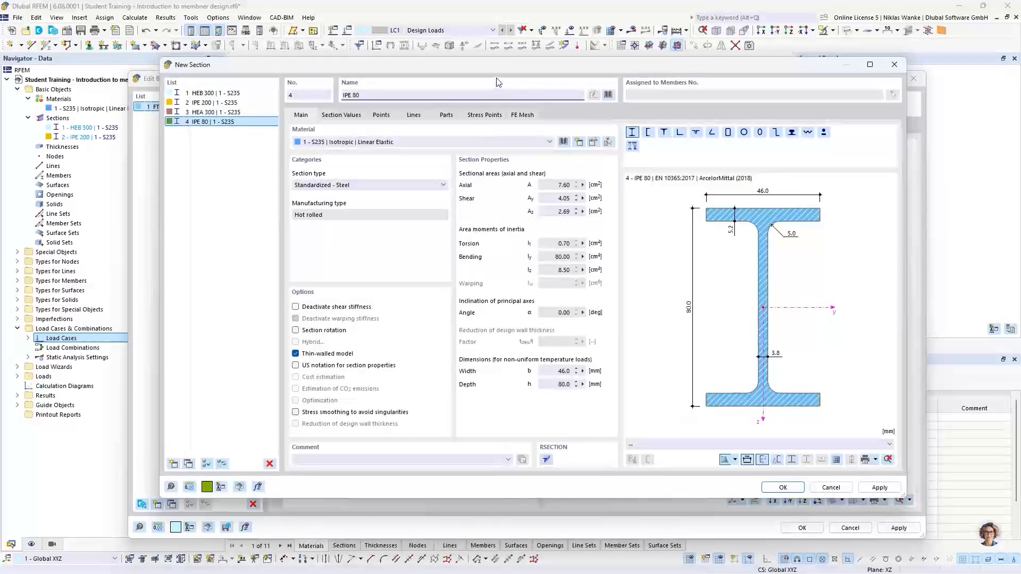
click(376, 94)
key(BackSpace)
key(BackSpace)
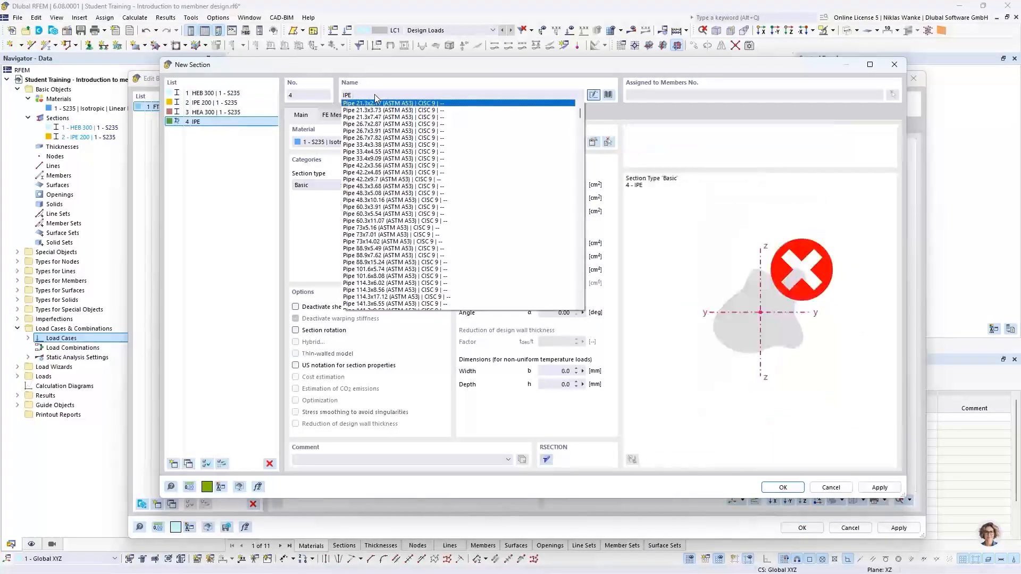
text(160)
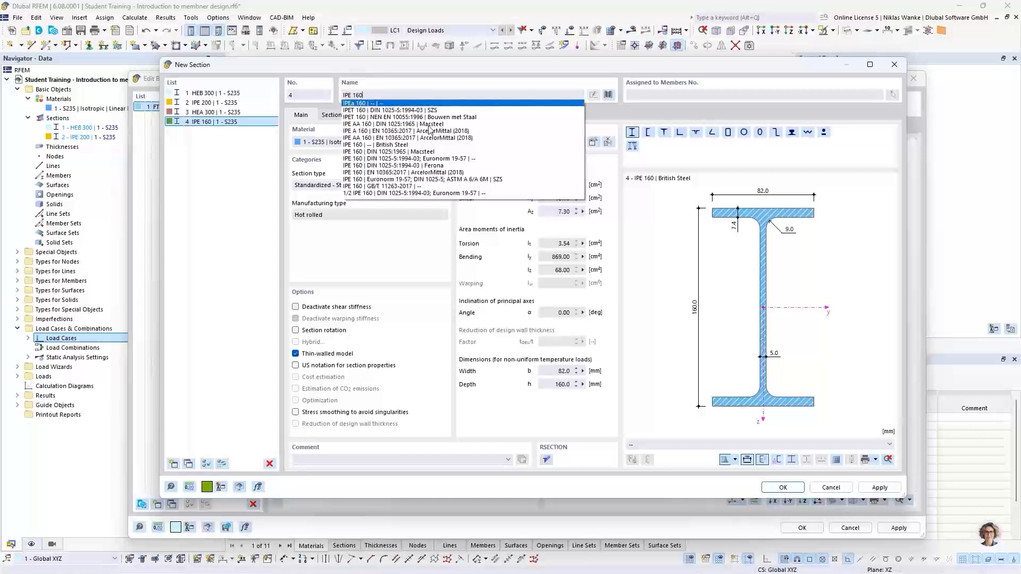
click(427, 156)
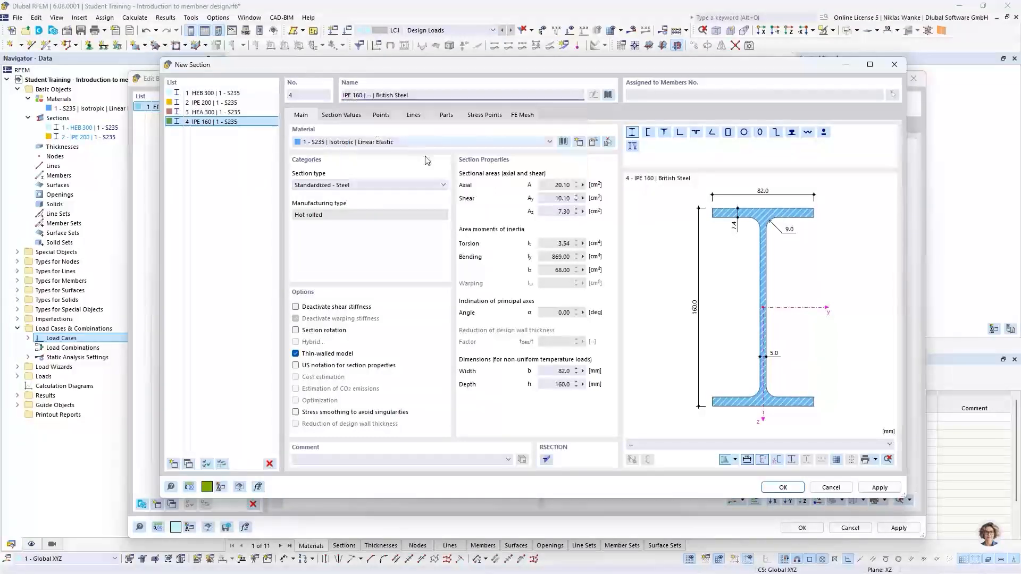
click(781, 488)
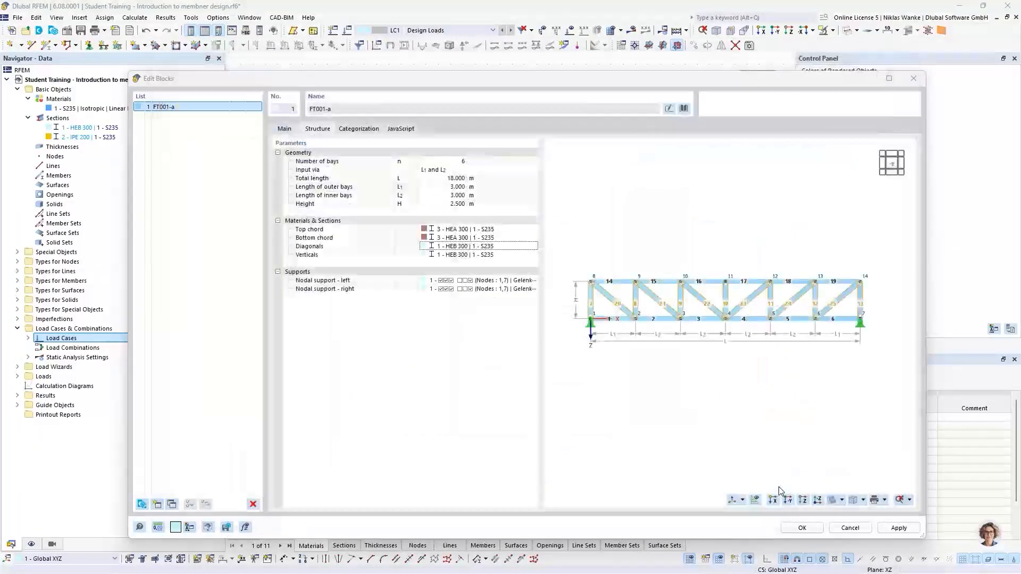
Create a new HEA 160 section (DIN 1025-3:1994-03, Ferona) in S235 and assign it to the verticals.
click(473, 255)
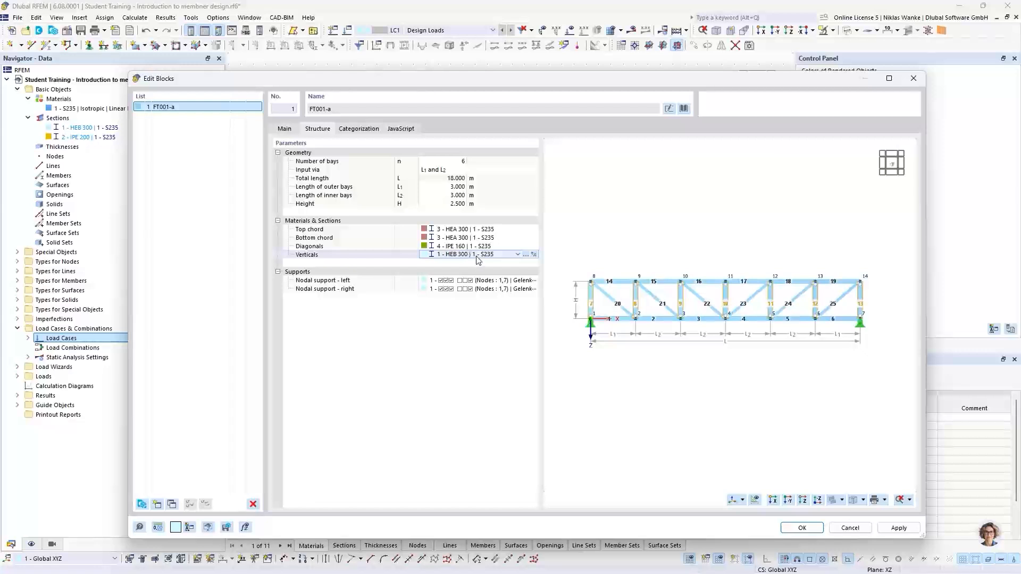
click(517, 255)
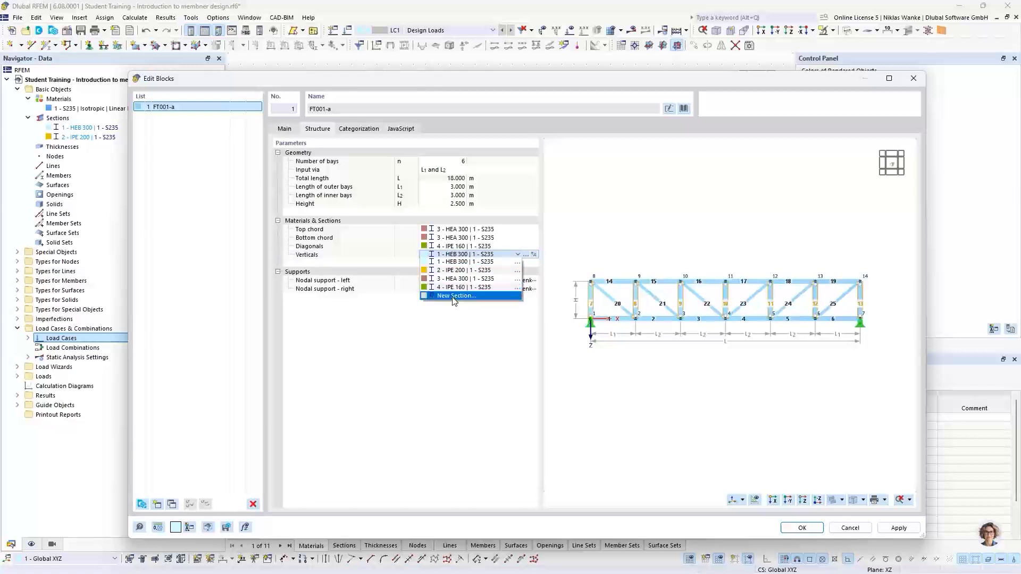
click(454, 296)
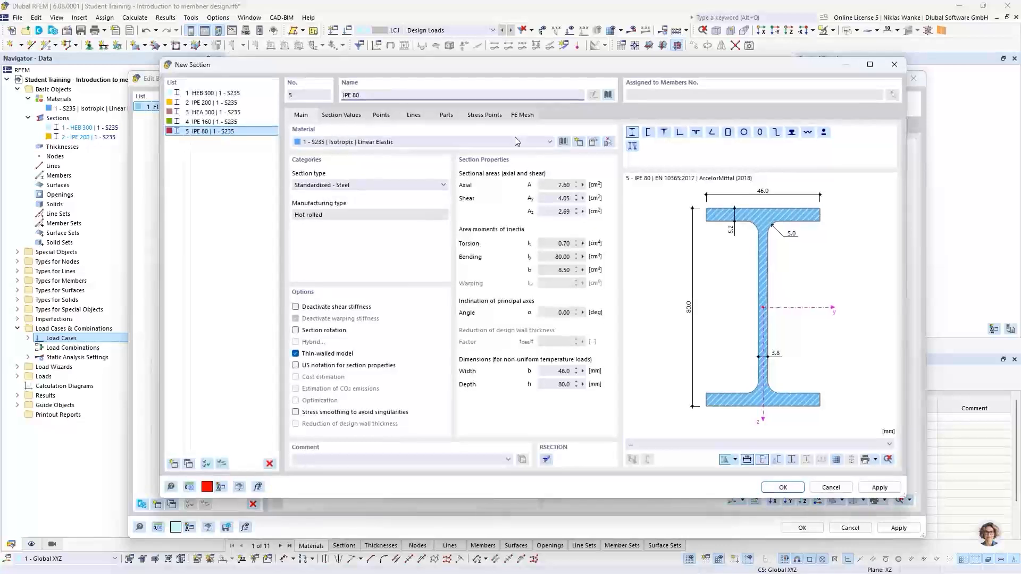
key(BackSpace)
key(BackSpace)
key(BackSpace)
key(BackSpace)
key(BackSpace)
key(BackSpace)
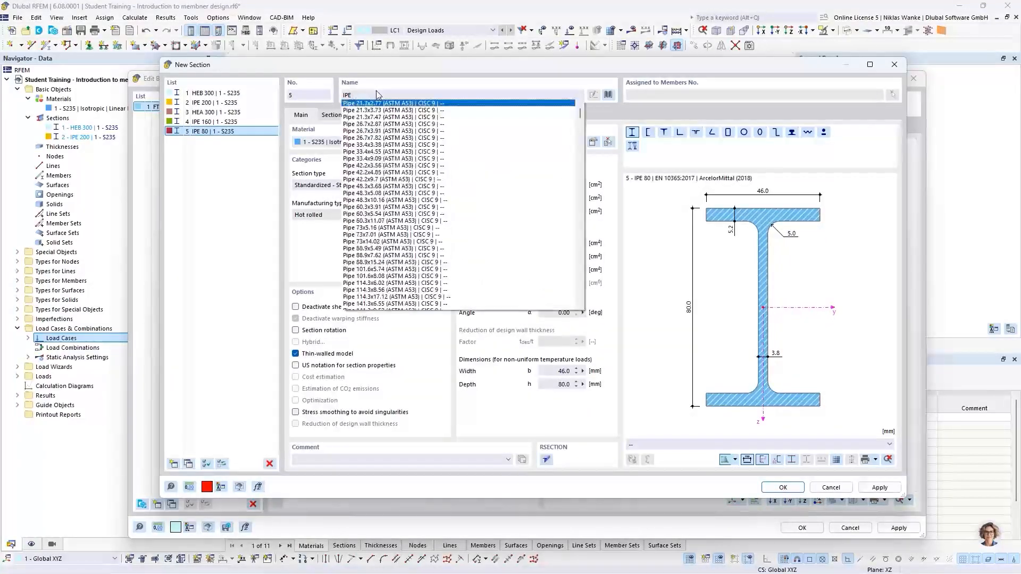
text(H)
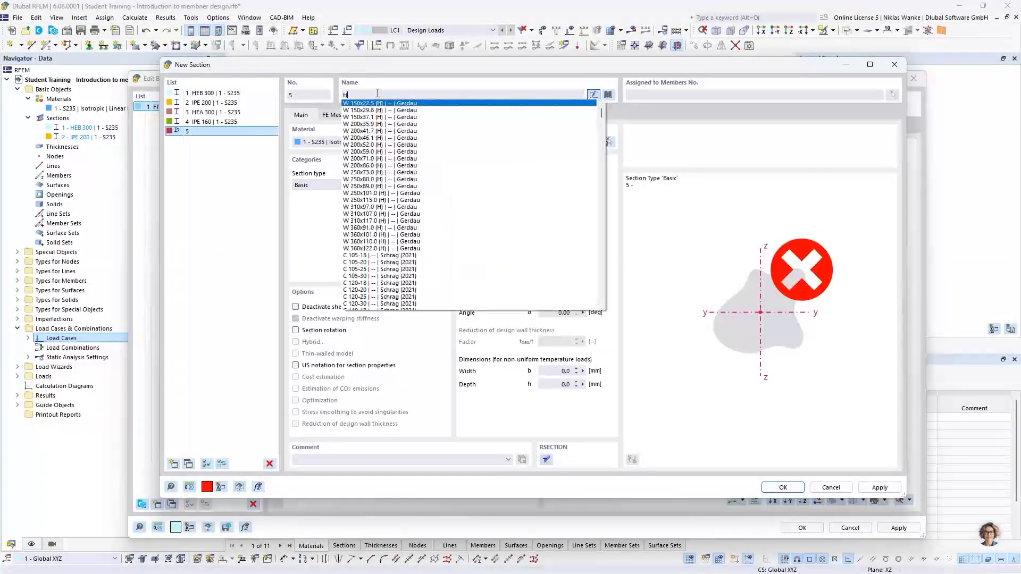
text(EA 1)
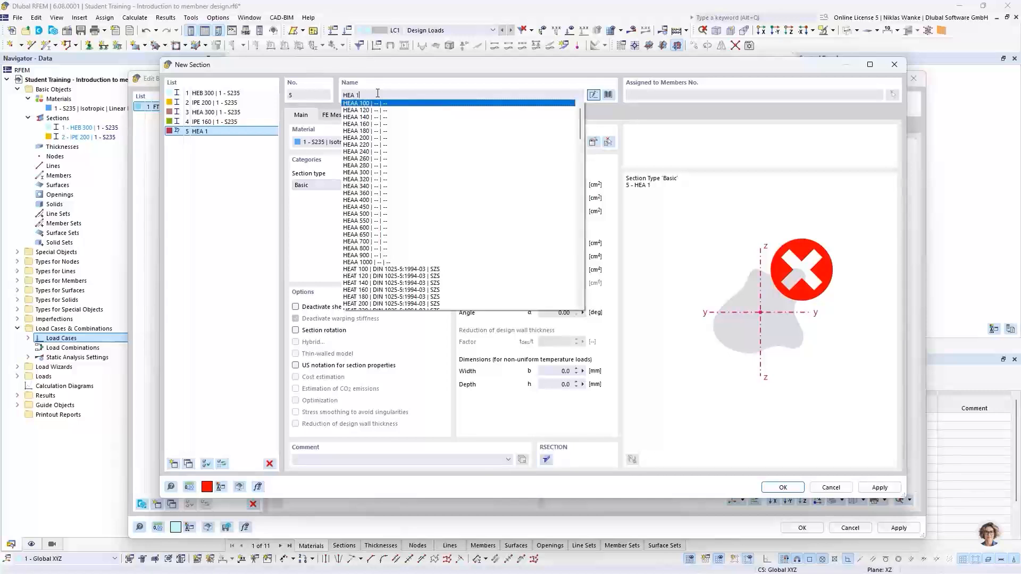
text(60)
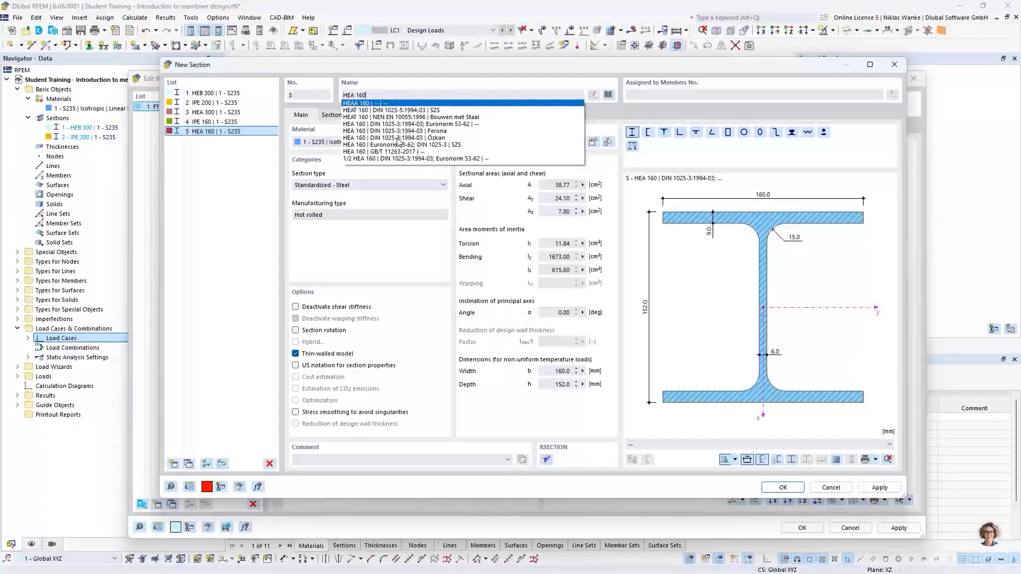
click(404, 130)
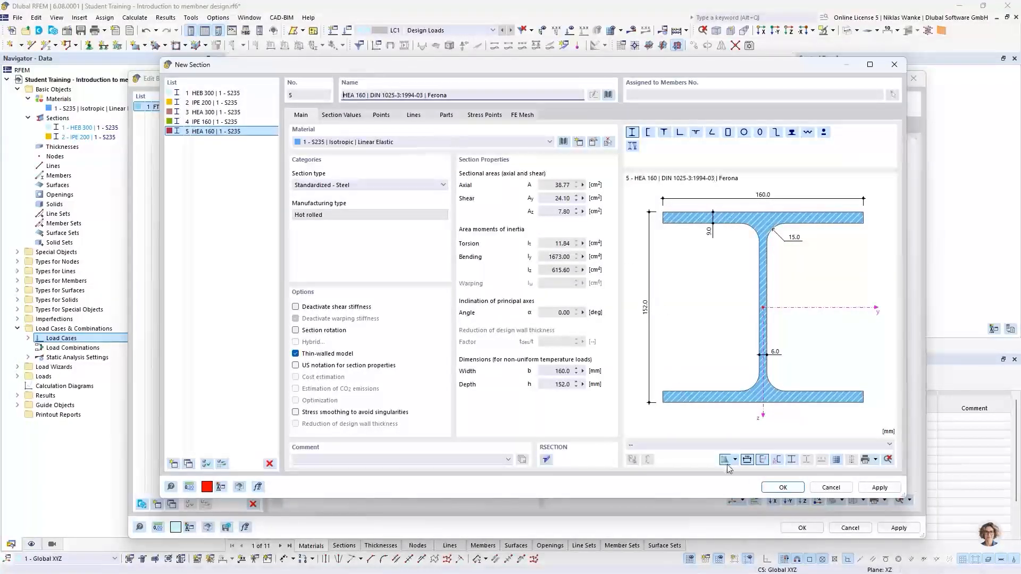
click(784, 488)
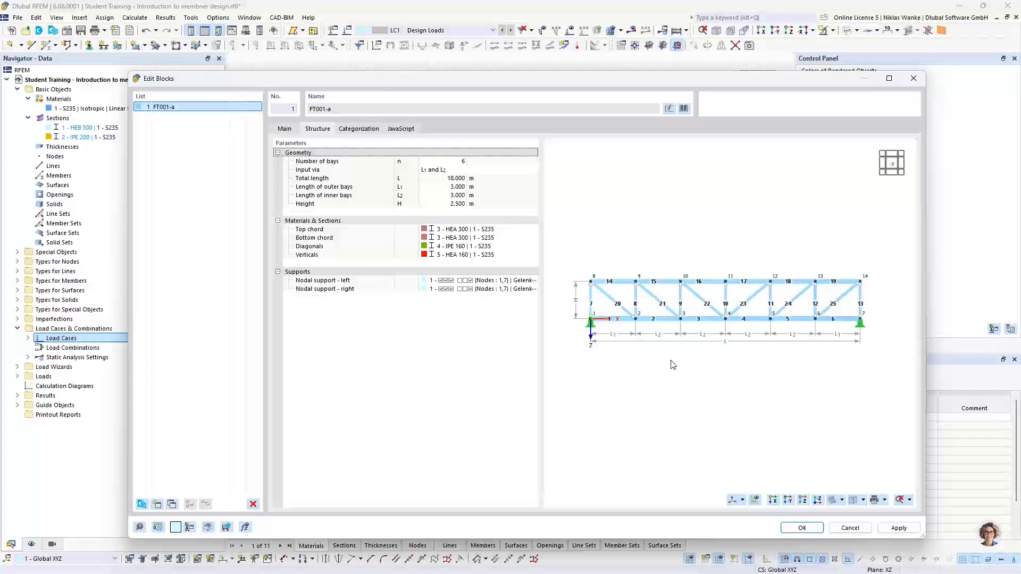
middle_drag(670, 361, 675, 360)
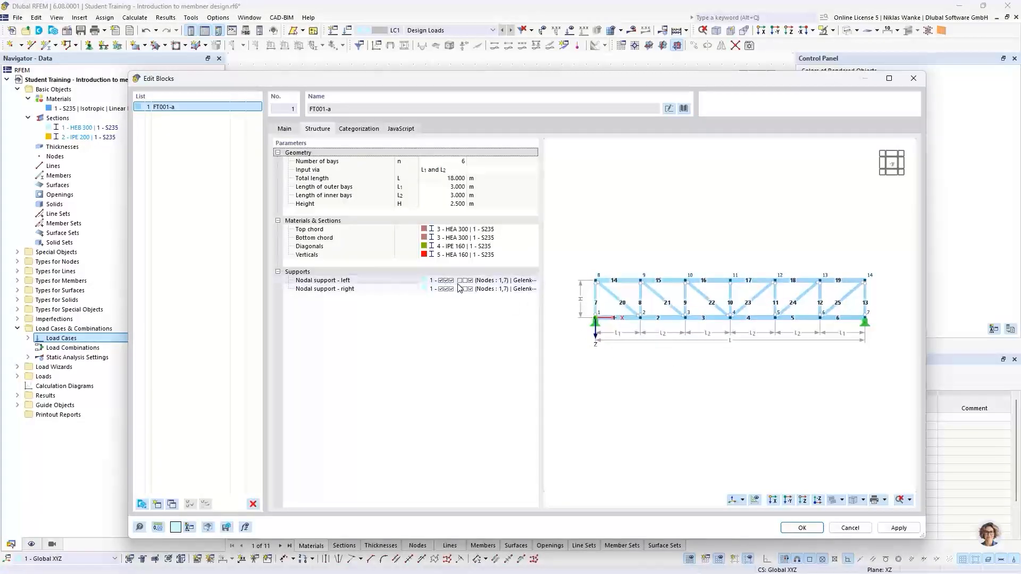
Edit the Gelenkig nodal support used at both truss ends so that rotation about X is also restrained.
click(460, 282)
click(519, 281)
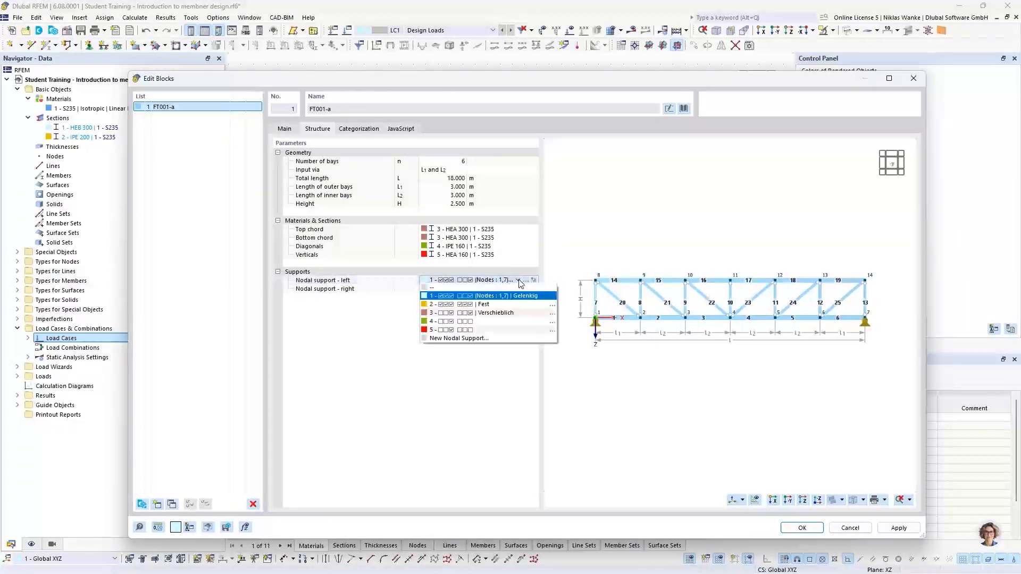
click(519, 281)
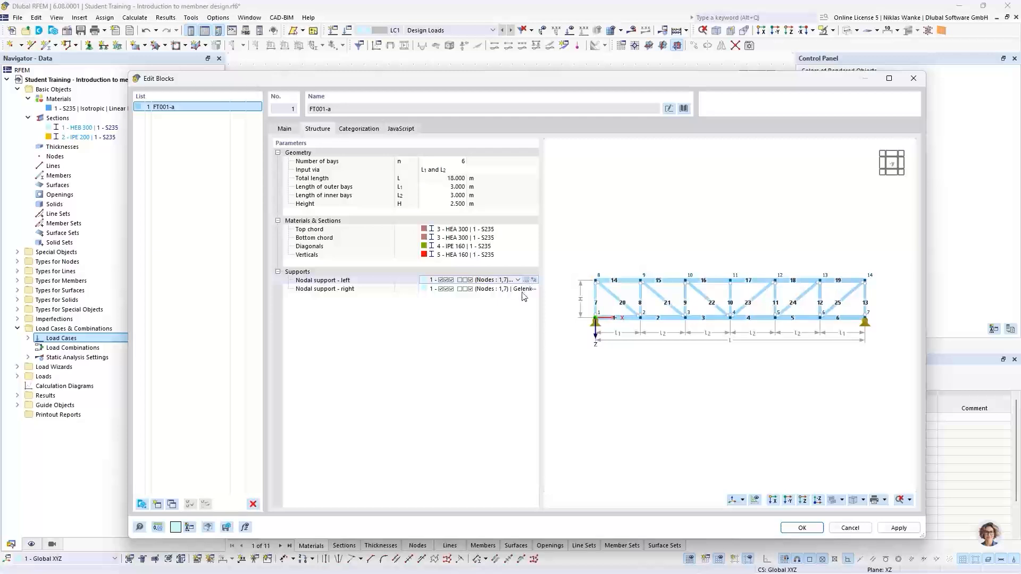
click(526, 280)
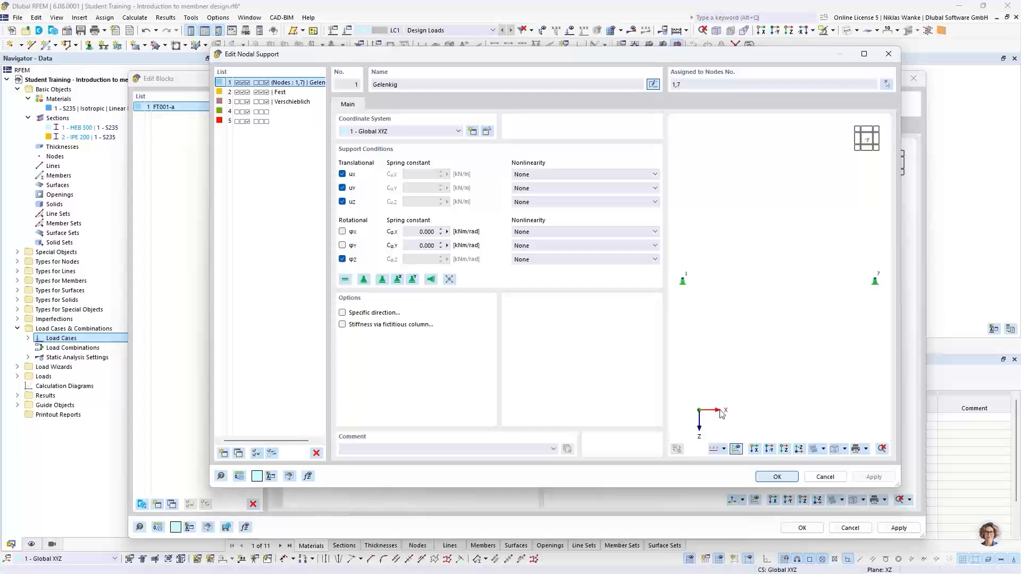
click(343, 232)
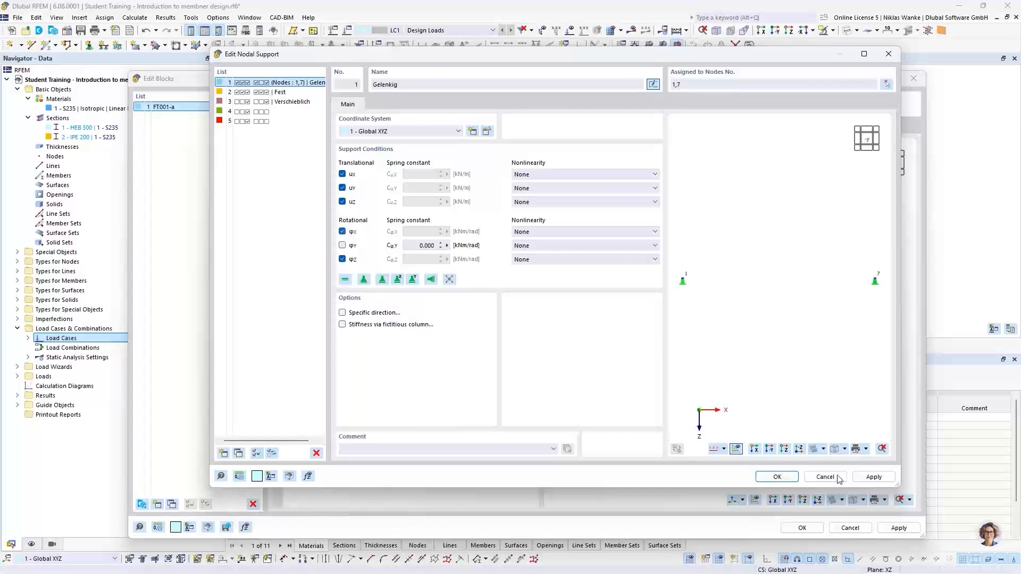
click(777, 477)
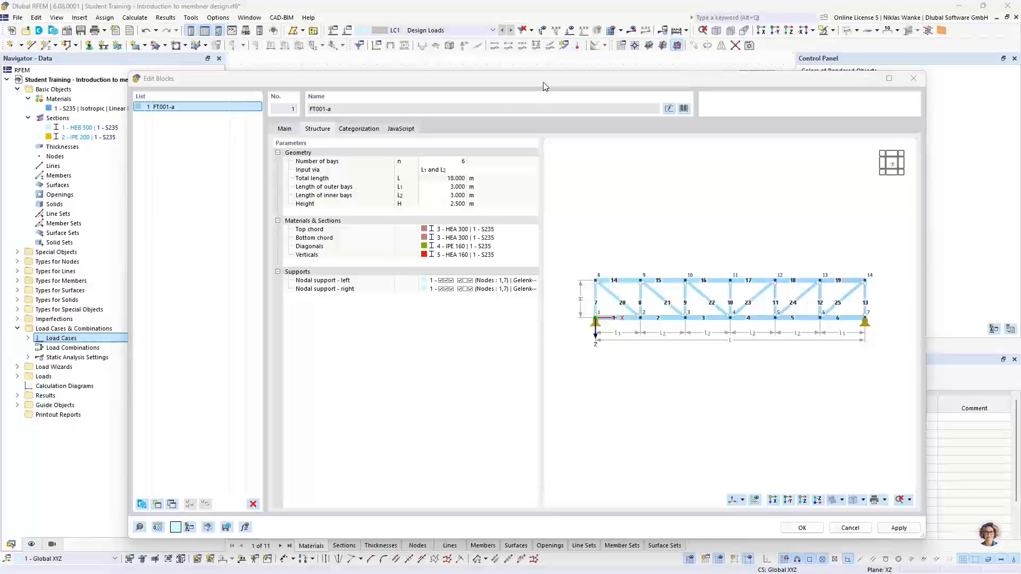
Examine the block's JavaScript with editing unlocked and compare its input definitions with the structure parameters.
drag(544, 85, 506, 73)
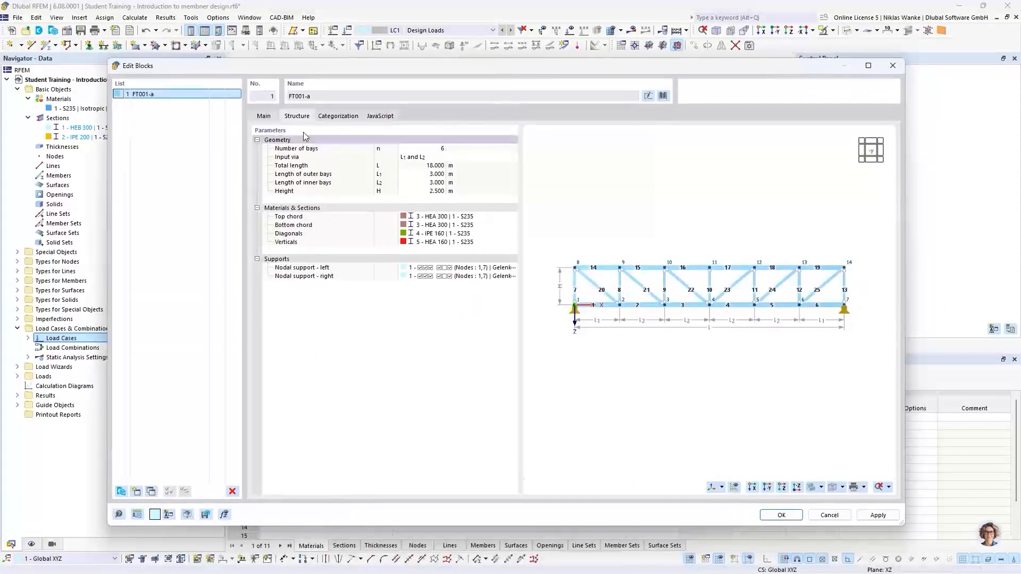
drag(378, 72, 396, 71)
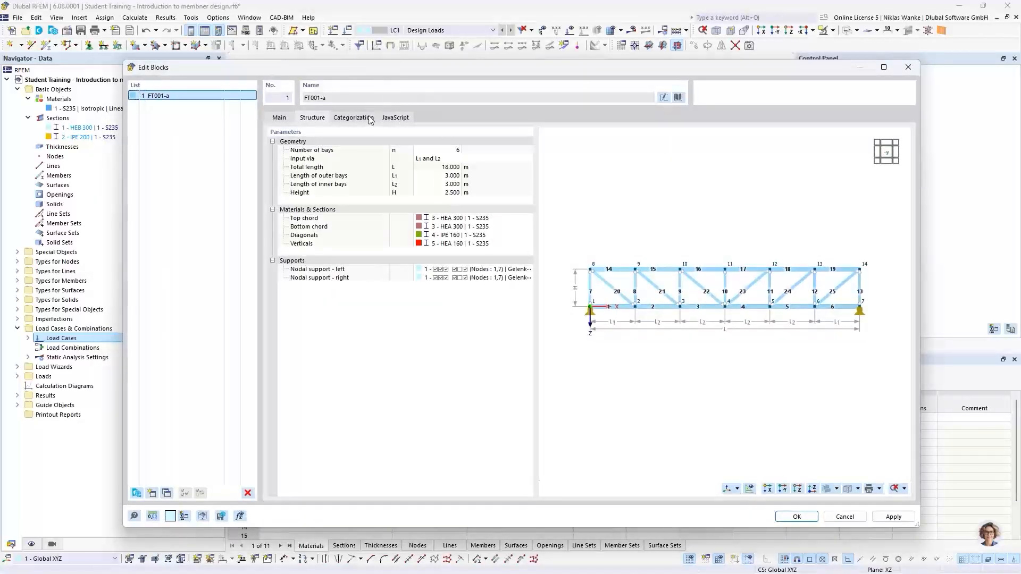
click(396, 119)
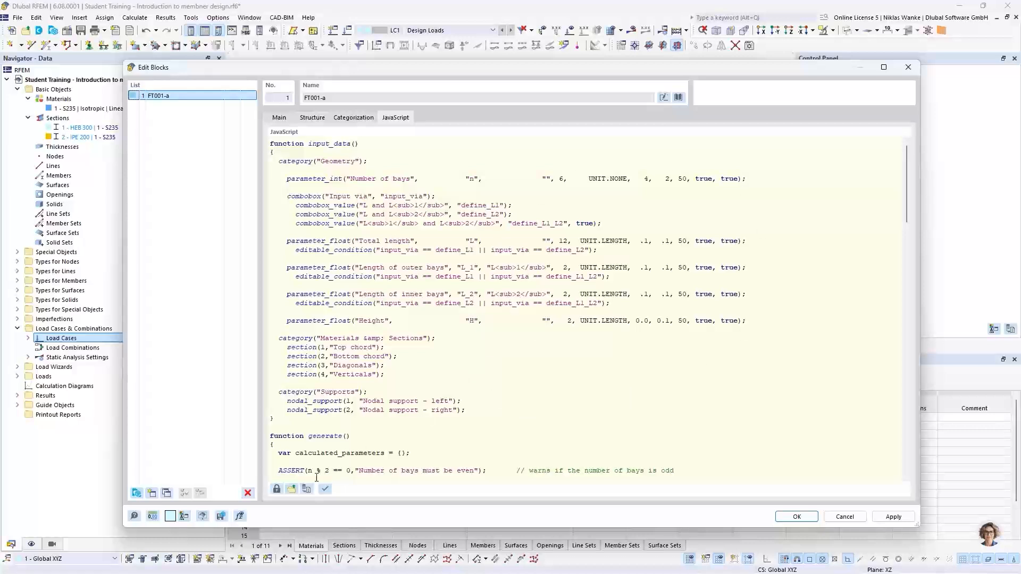
click(276, 495)
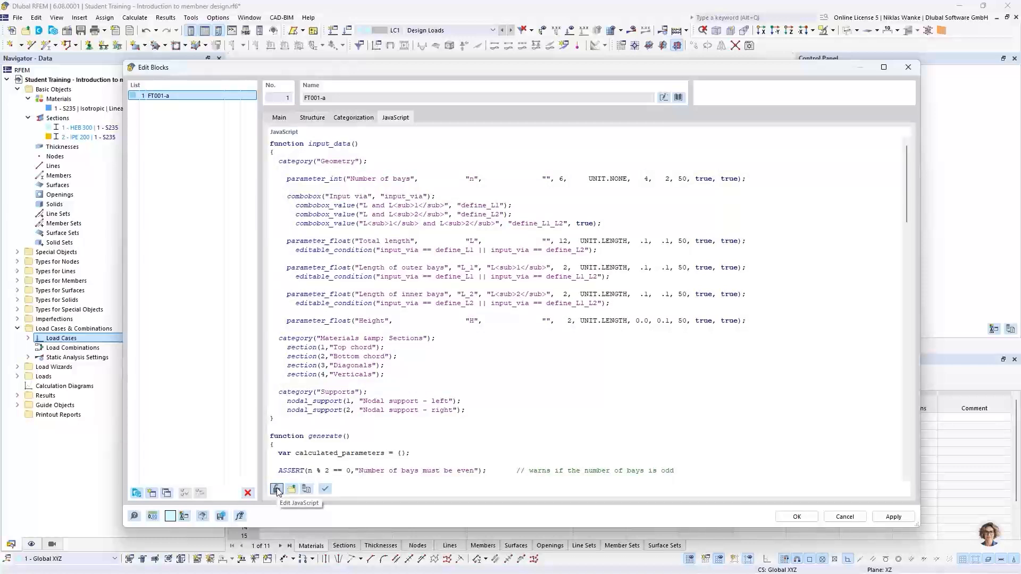
click(276, 489)
scroll(731, 353, down, 10)
scroll(707, 353, up, 10)
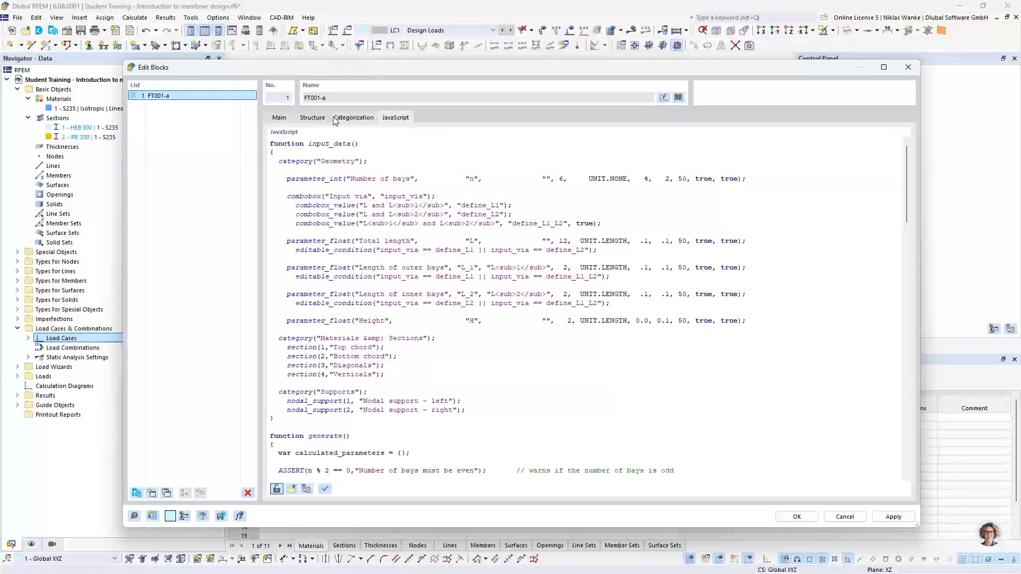
click(314, 118)
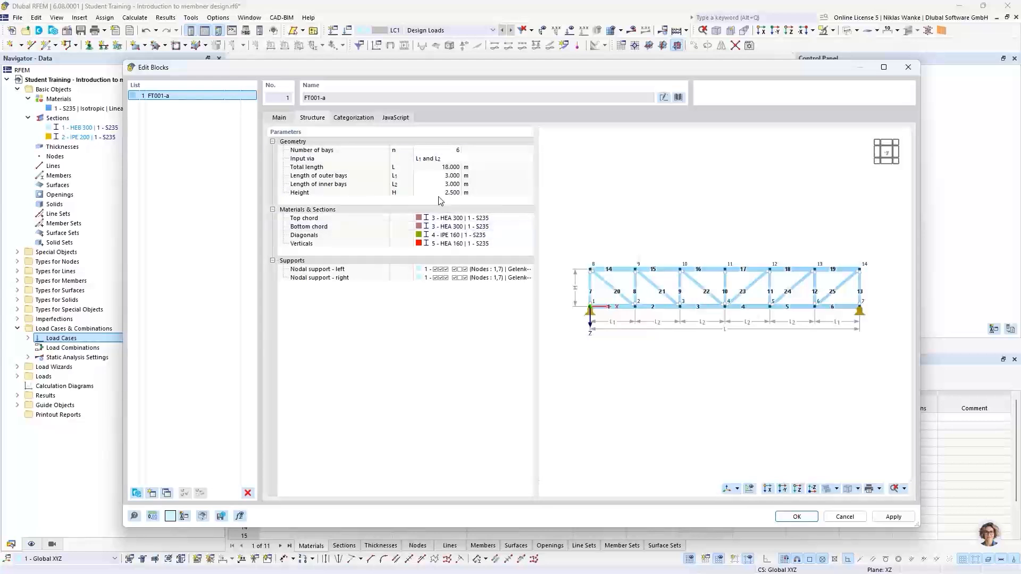
click(397, 119)
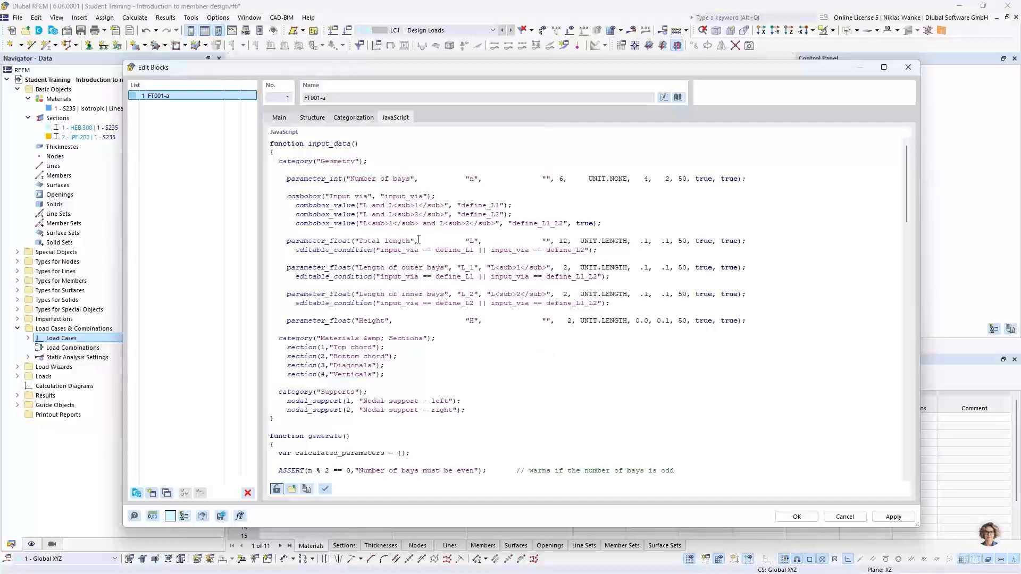
click(319, 118)
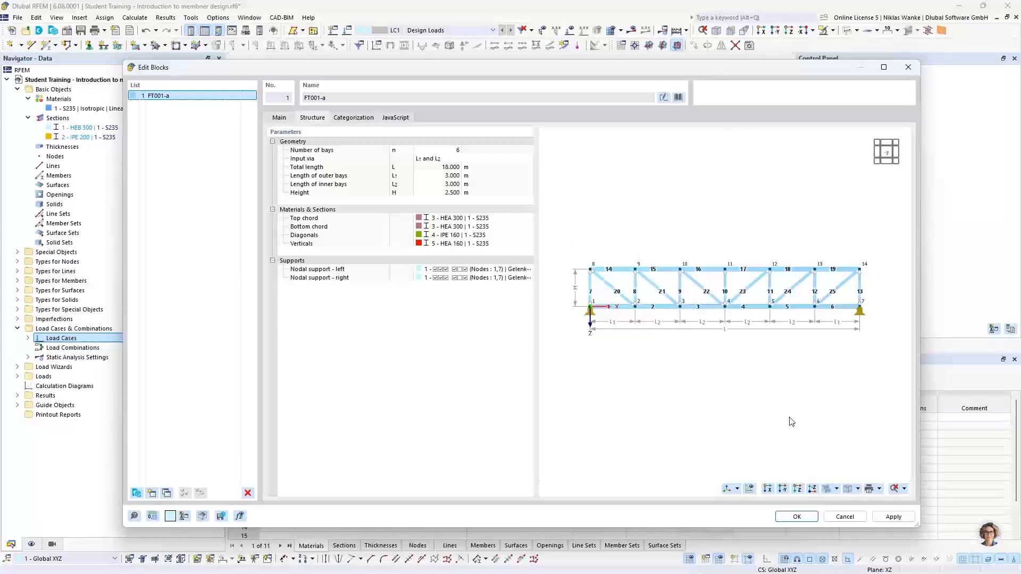
Generate the truss from the FT001-a block settings and display it as a solid model.
click(797, 518)
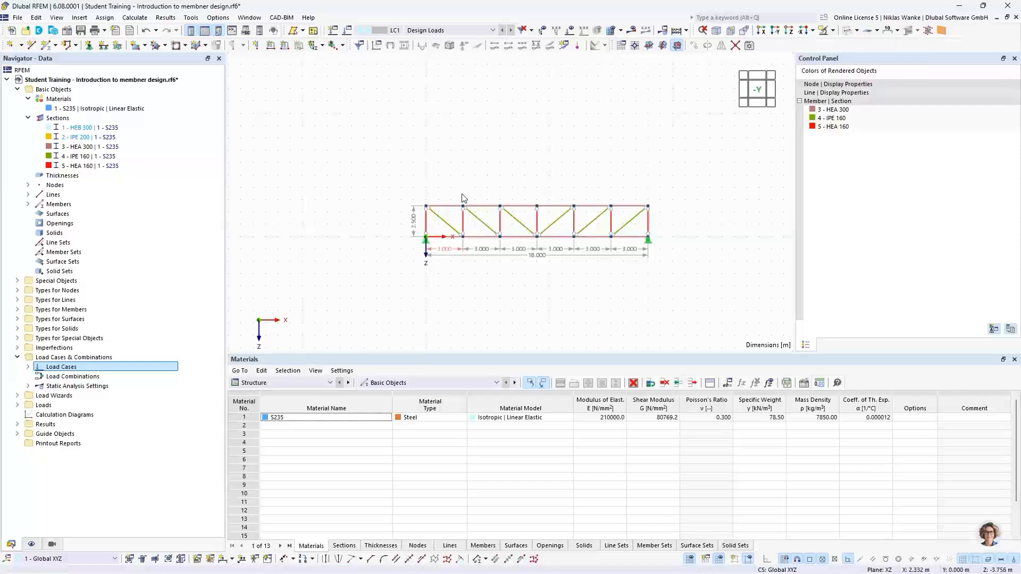
scroll(505, 214, up, 2)
middle_drag(540, 232, 491, 216)
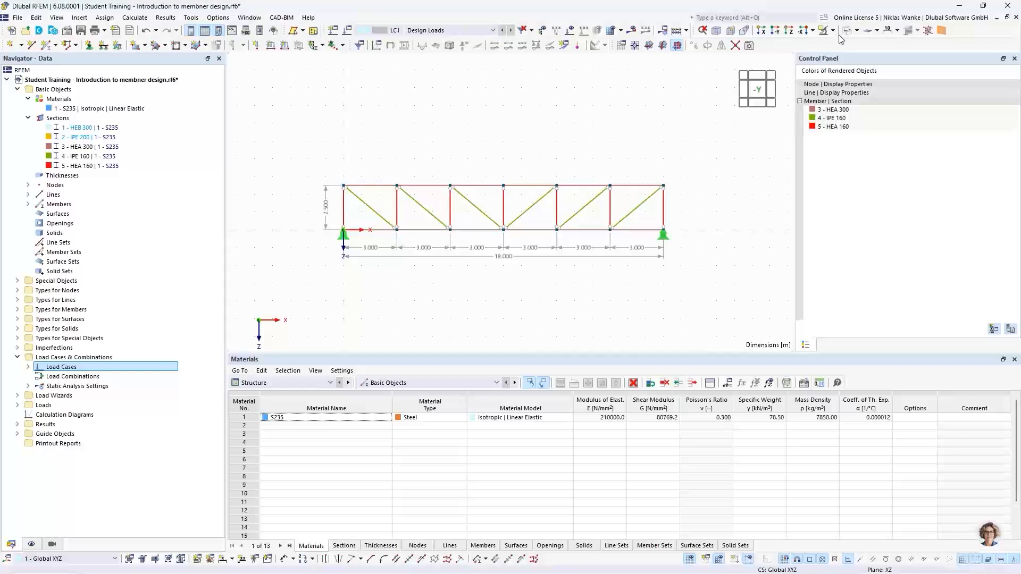
click(858, 31)
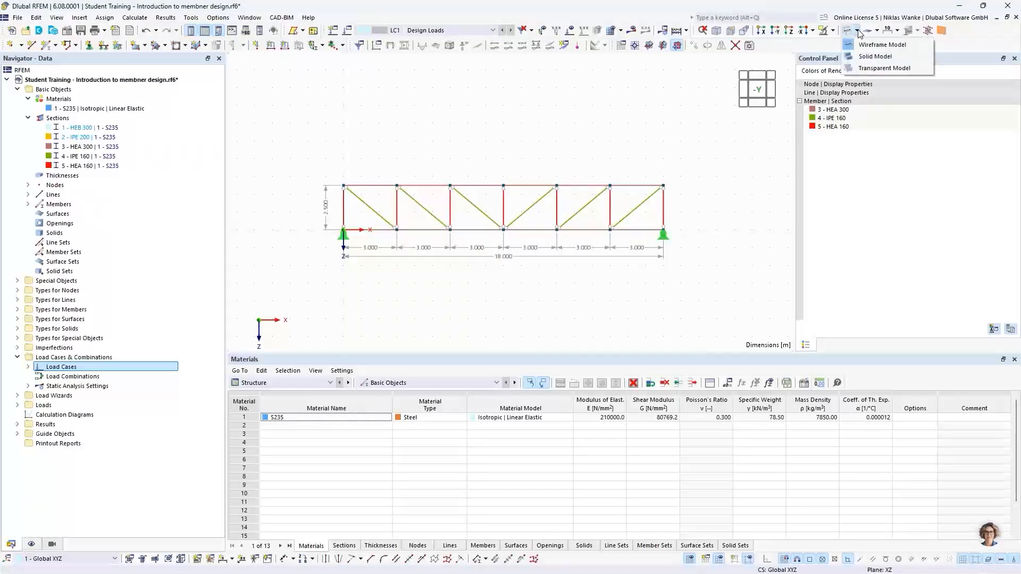
click(866, 57)
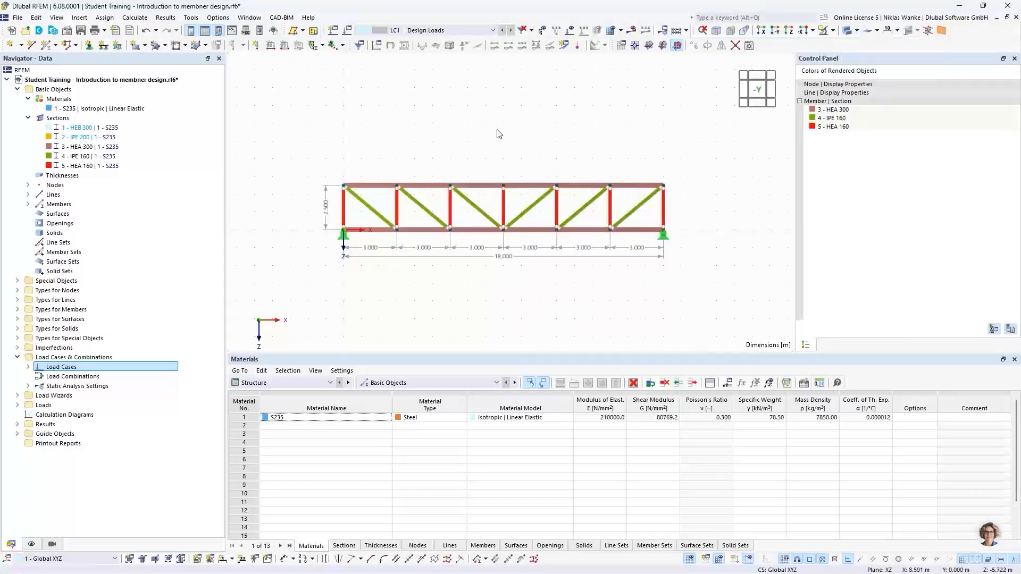
Inspect the member type and hinge option of a diagonal near the middle of the truss without changing them.
scroll(460, 233, up, 1)
ctrl+middle_drag(467, 221, 412, 225)
scroll(481, 168, up, 3)
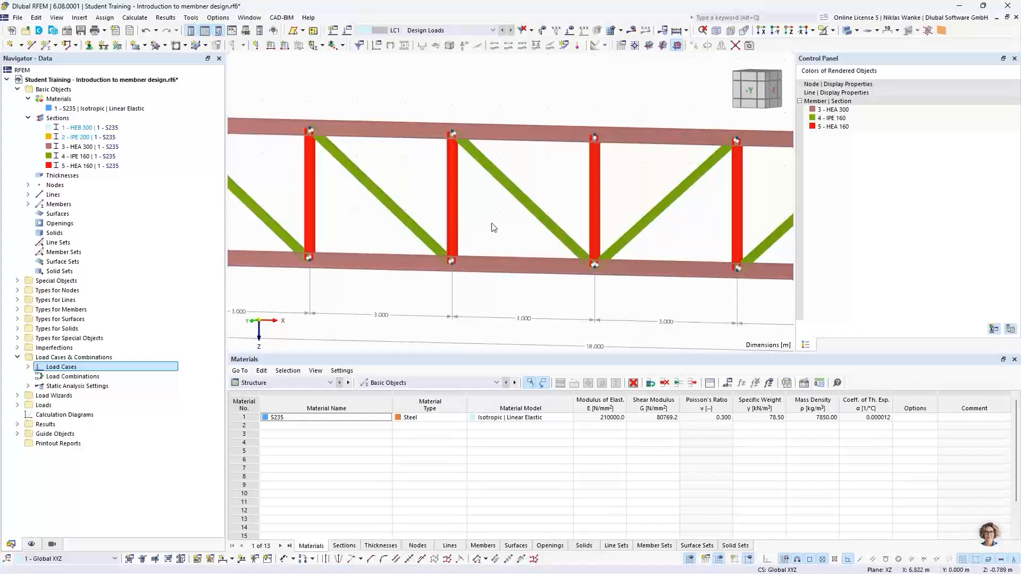
double_click(503, 177)
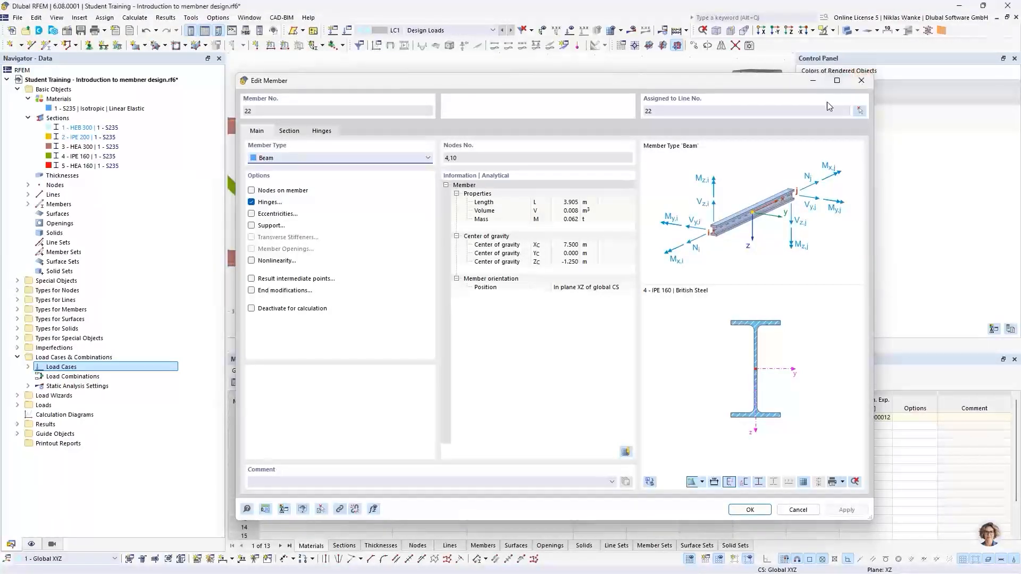
click(862, 80)
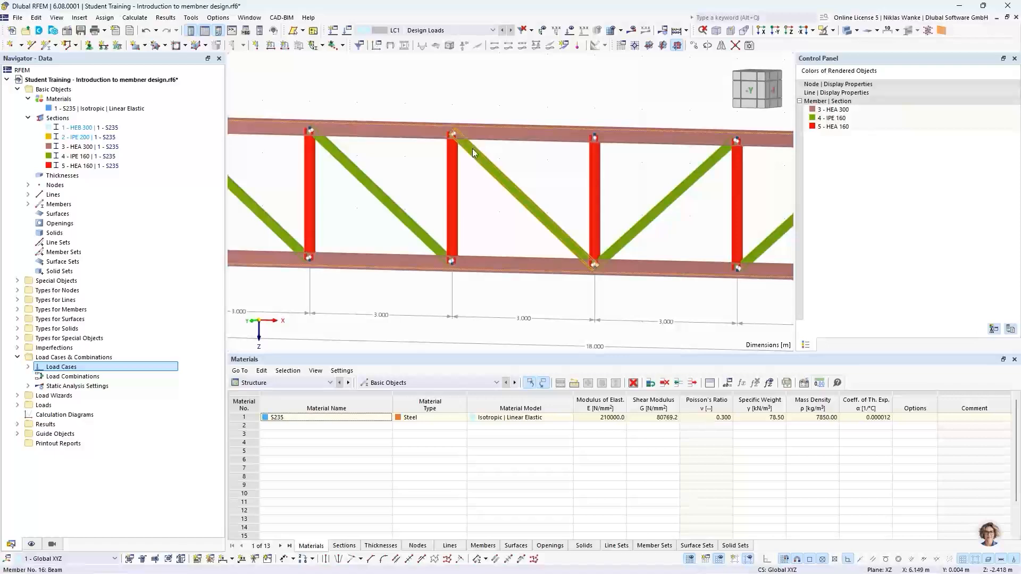
double_click(494, 170)
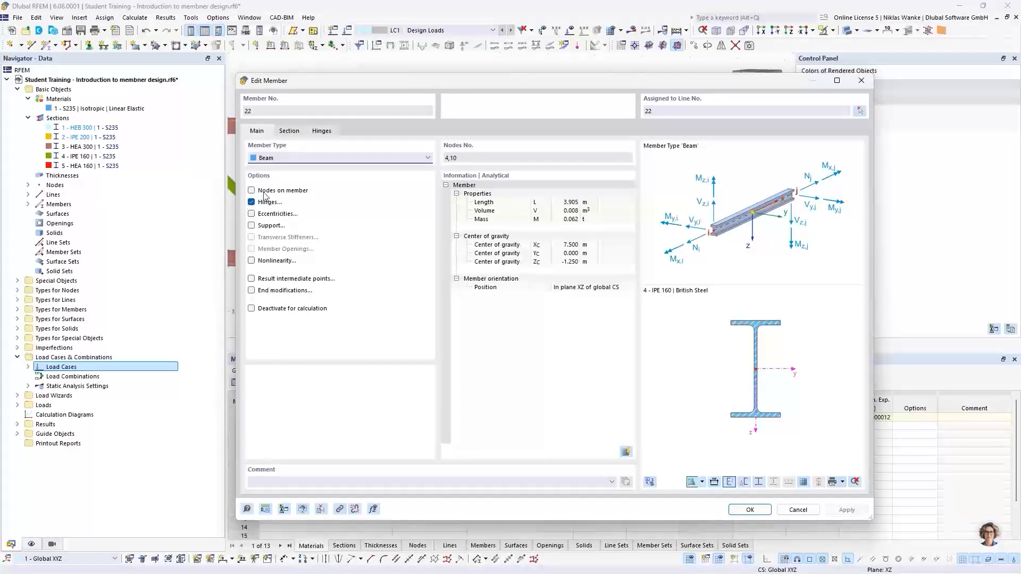
click(861, 81)
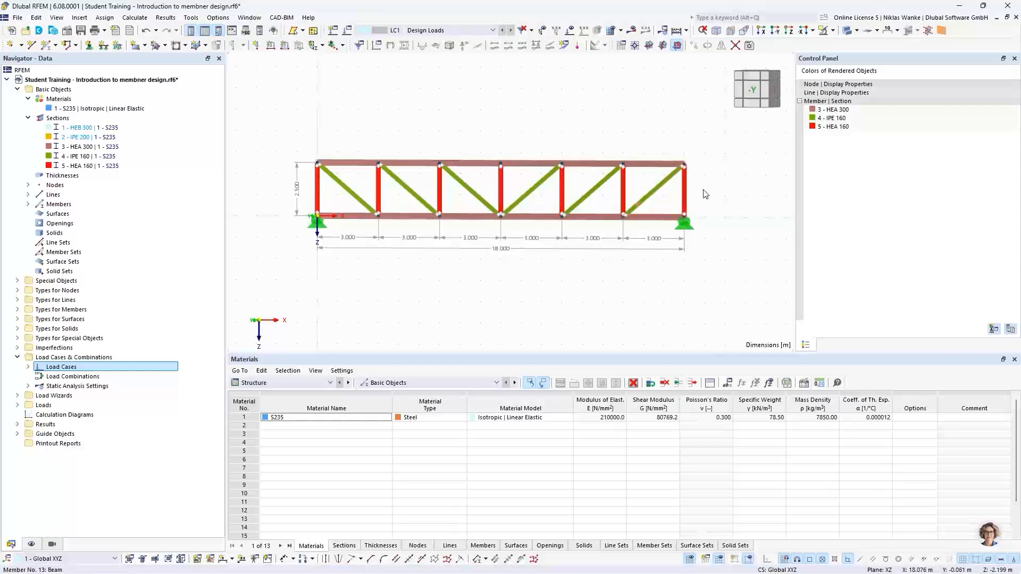
Activate visibilities by section so that only the IPE 160 diagonals and HEA 160 verticals are shown.
scroll(707, 193, down, 2)
mouse_move(710, 195)
middle_down()
mouse_move(734, 203)
mouse_move(722, 208)
middle_up()
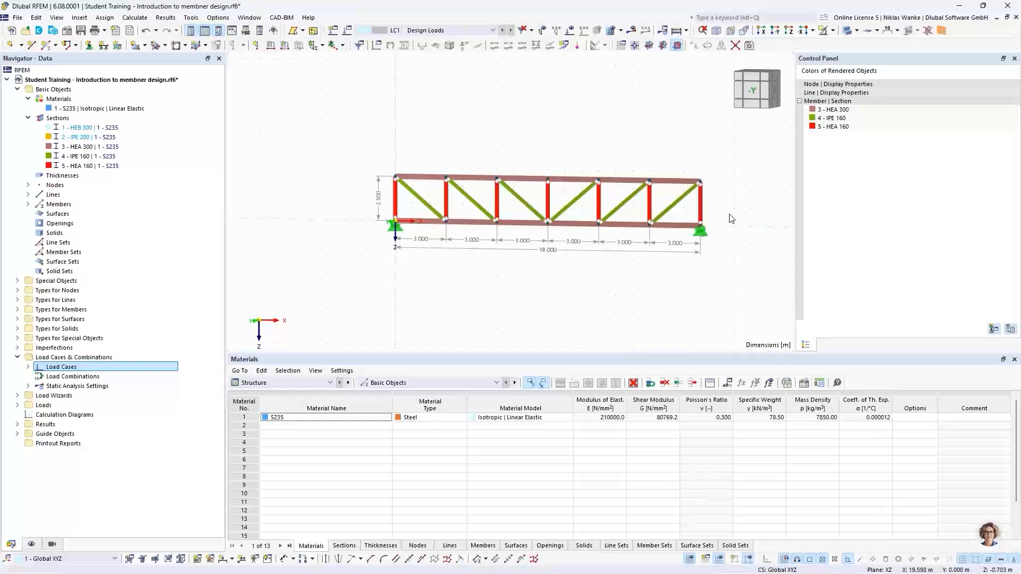
mouse_move(733, 213)
middle_down()
mouse_move(694, 210)
mouse_move(732, 215)
middle_up()
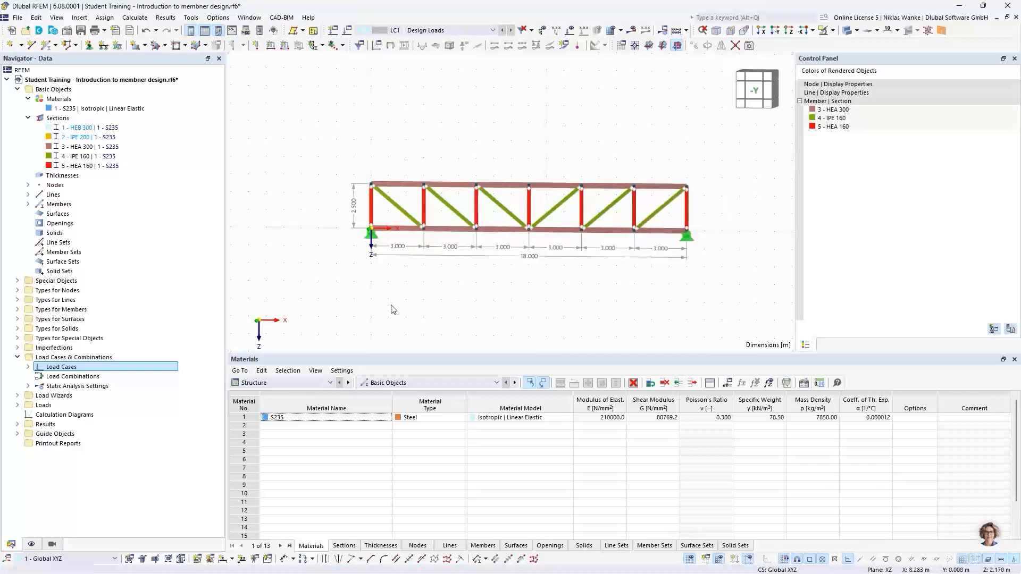
click(52, 544)
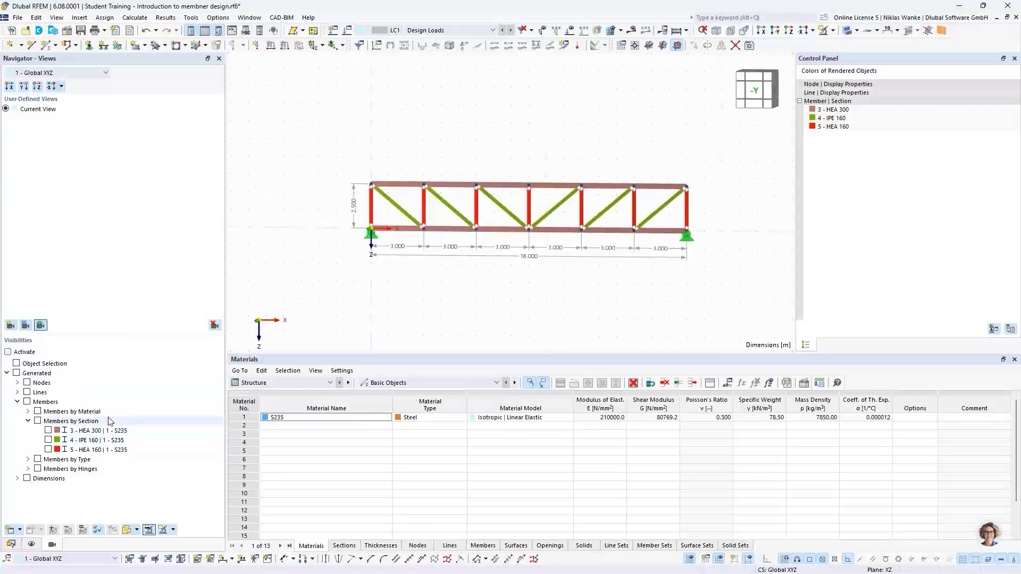
click(8, 352)
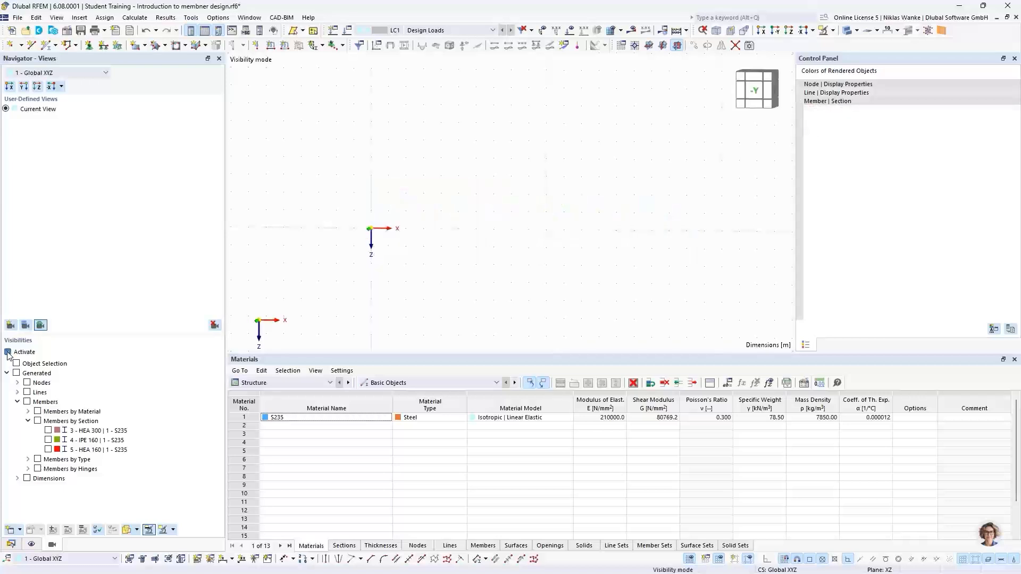
click(48, 440)
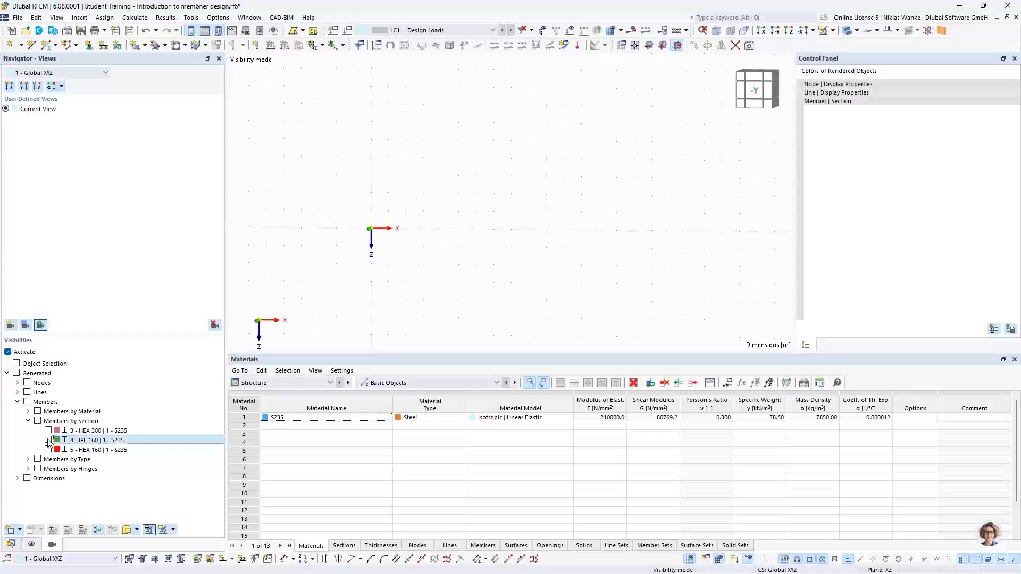
click(48, 449)
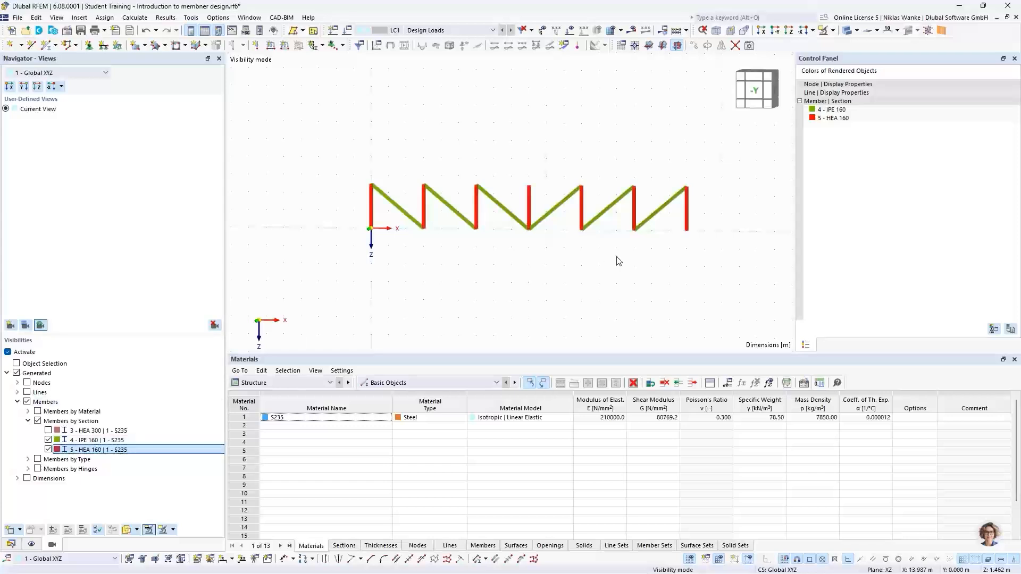
Change the member type of all displayed diagonals and verticals to Truss.
drag(298, 125, 749, 303)
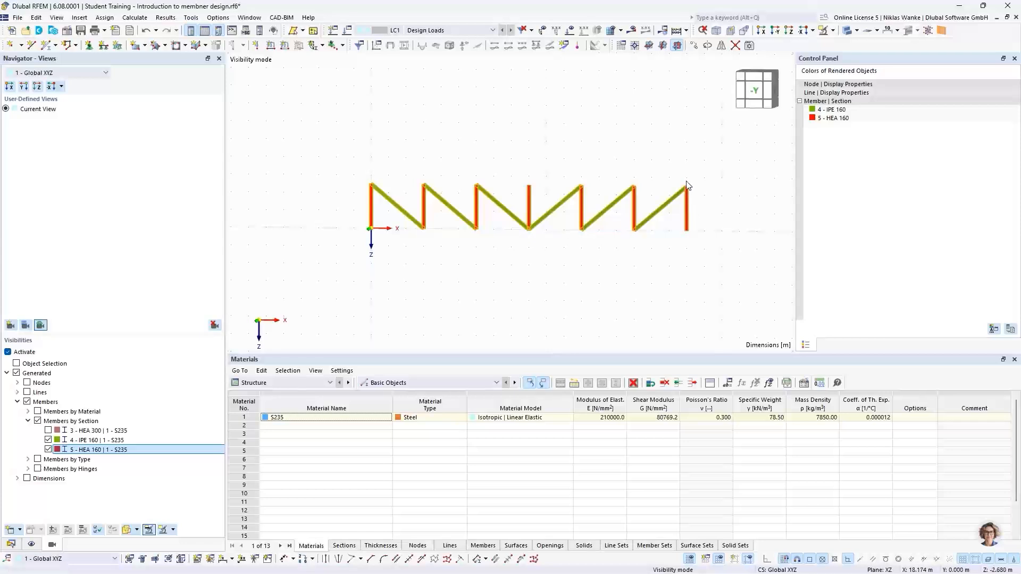
right_click(688, 211)
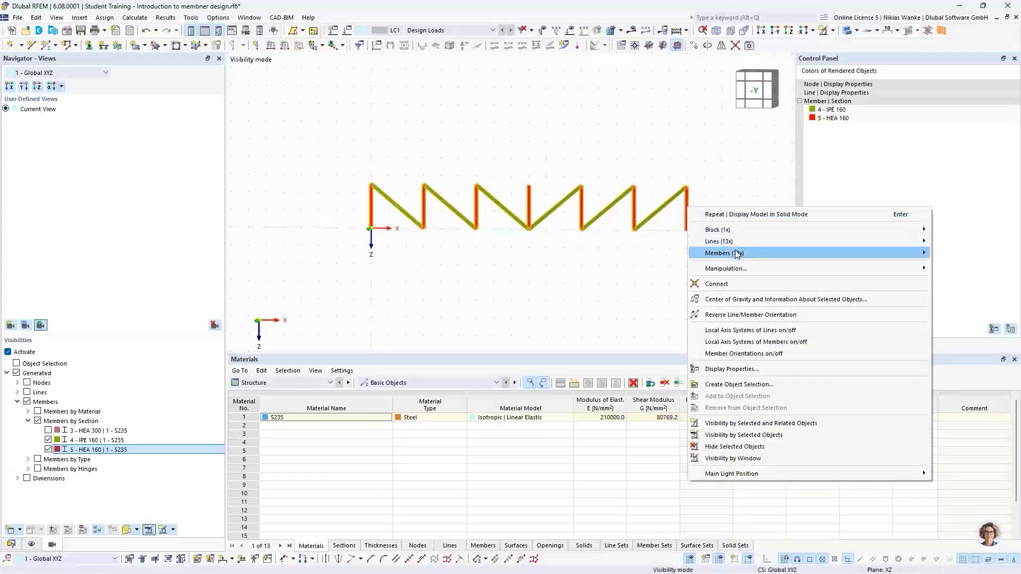
mouse_move(736, 253)
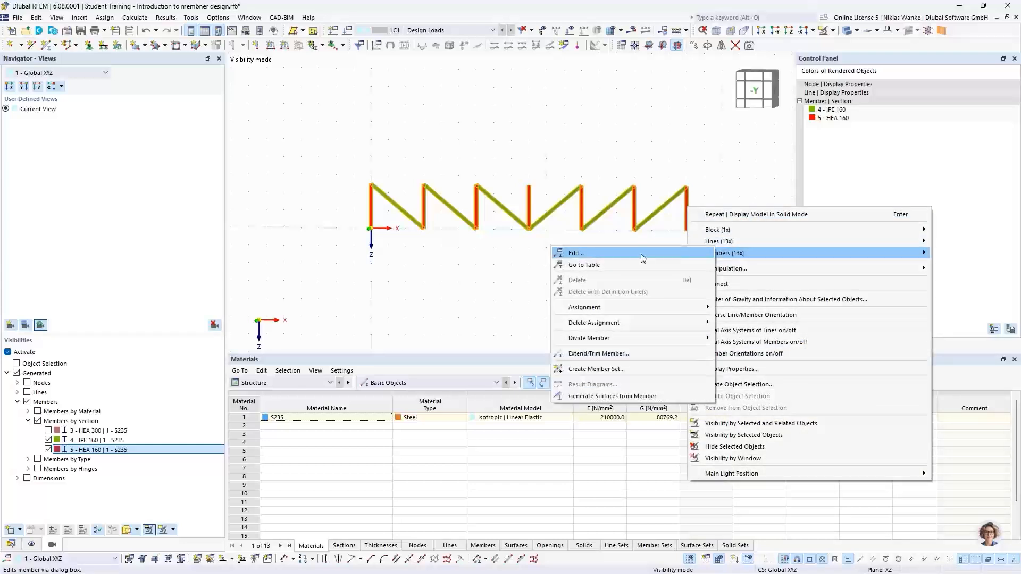
click(599, 253)
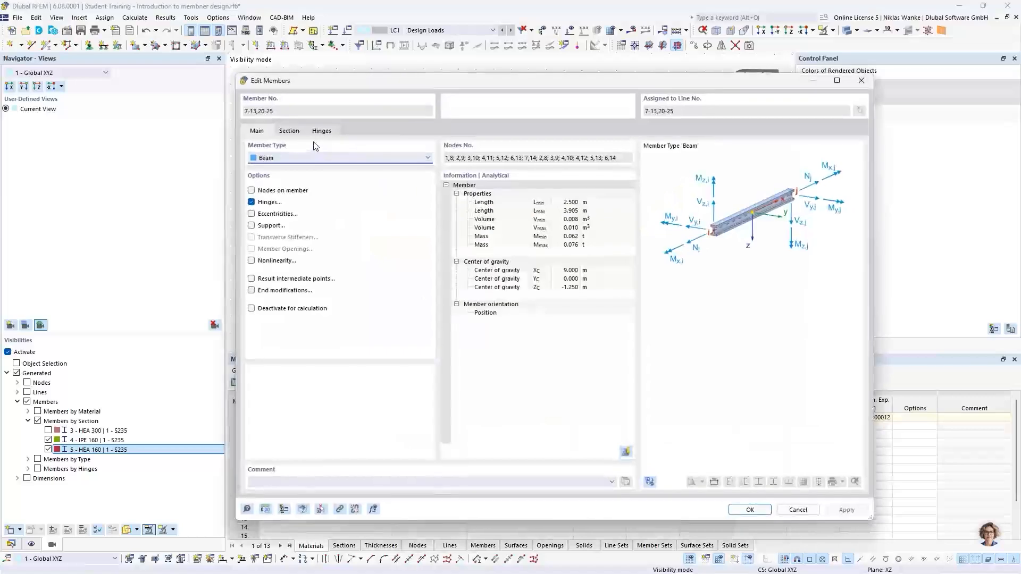
click(264, 159)
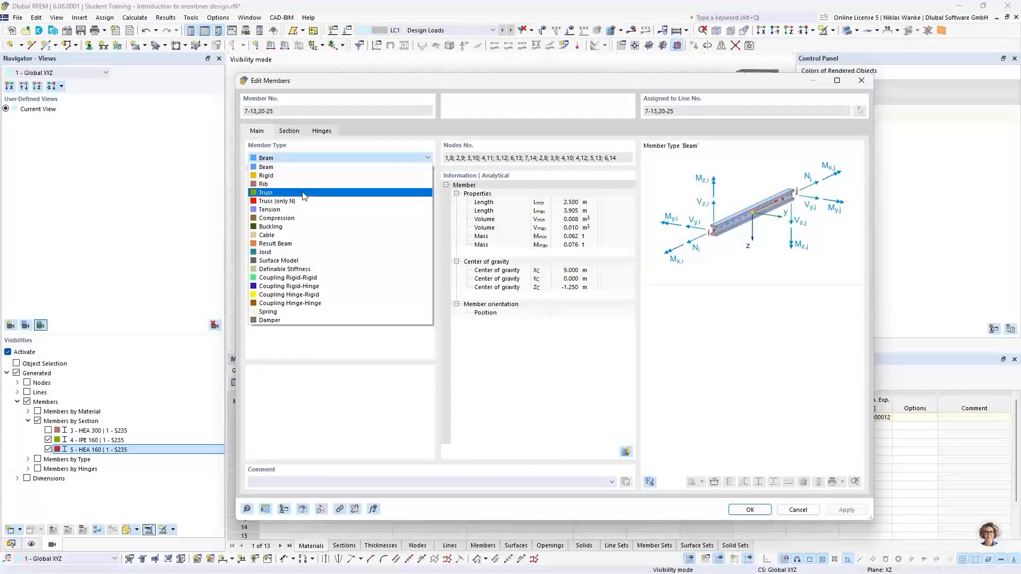
click(303, 193)
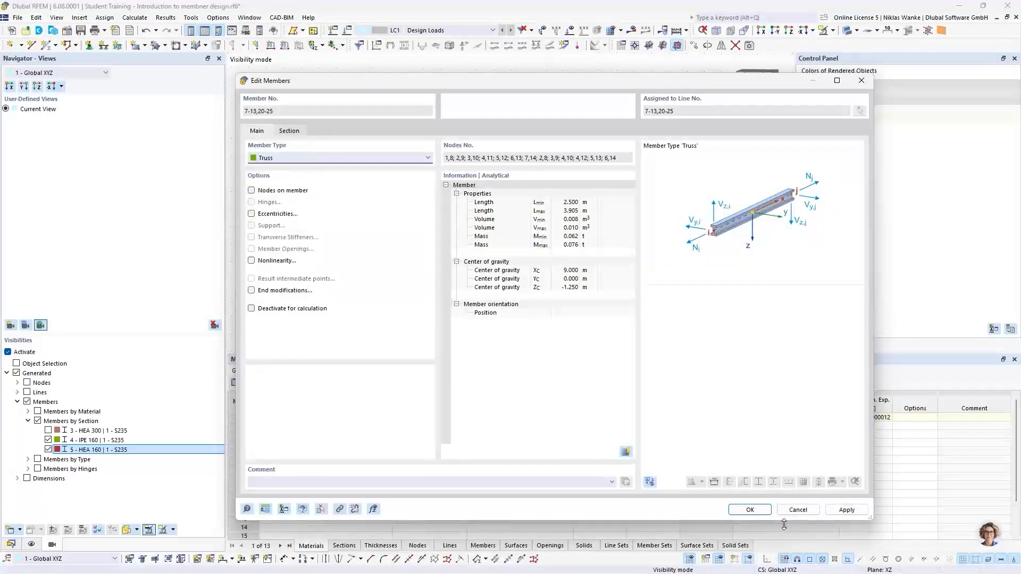
click(749, 510)
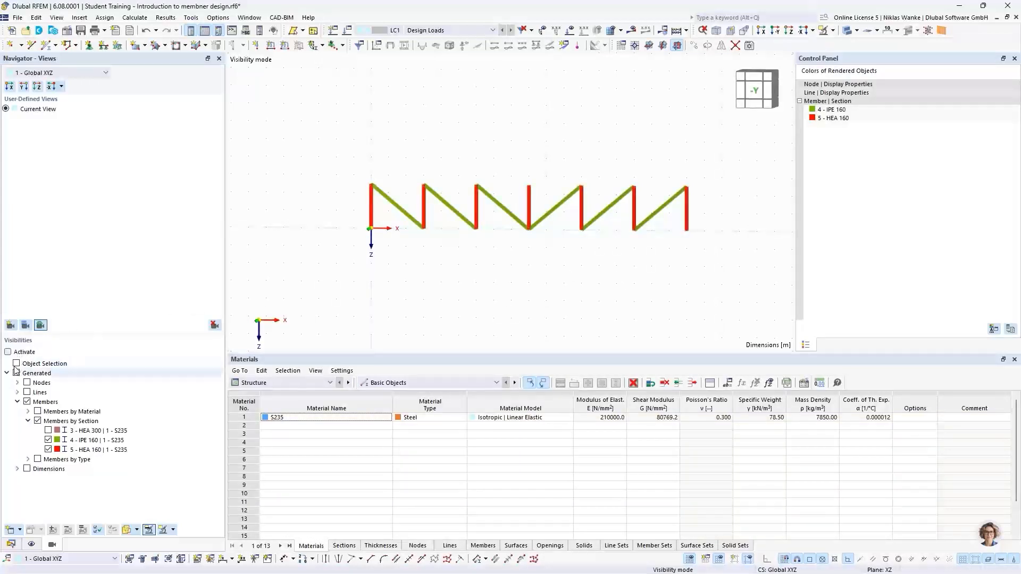
Show the HEA 300 chords again so that the section visibilities include the complete truss.
click(8, 352)
click(48, 430)
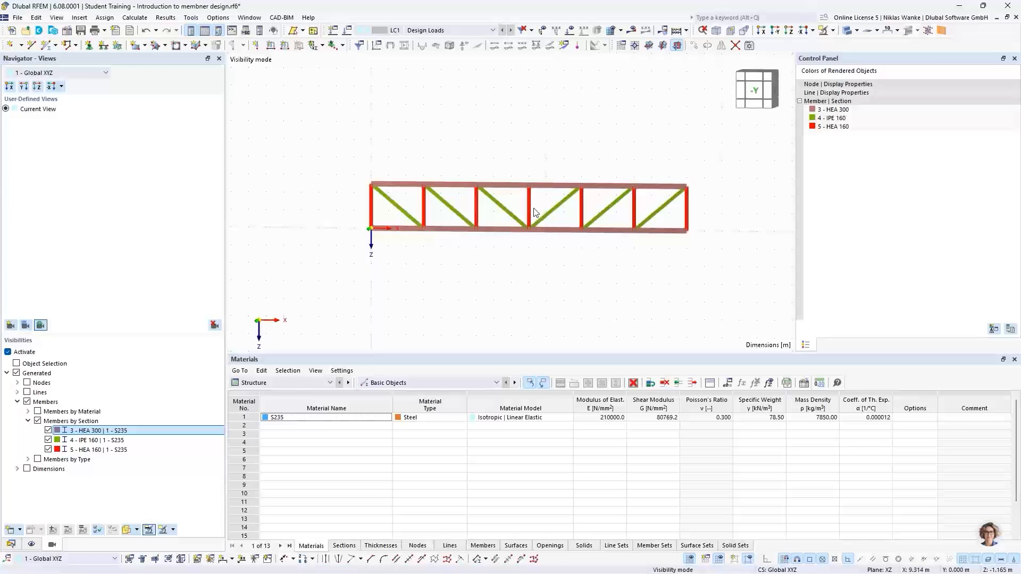
scroll(535, 212, up, 1)
scroll(564, 260, up, 1)
middle_drag(563, 259, 553, 268)
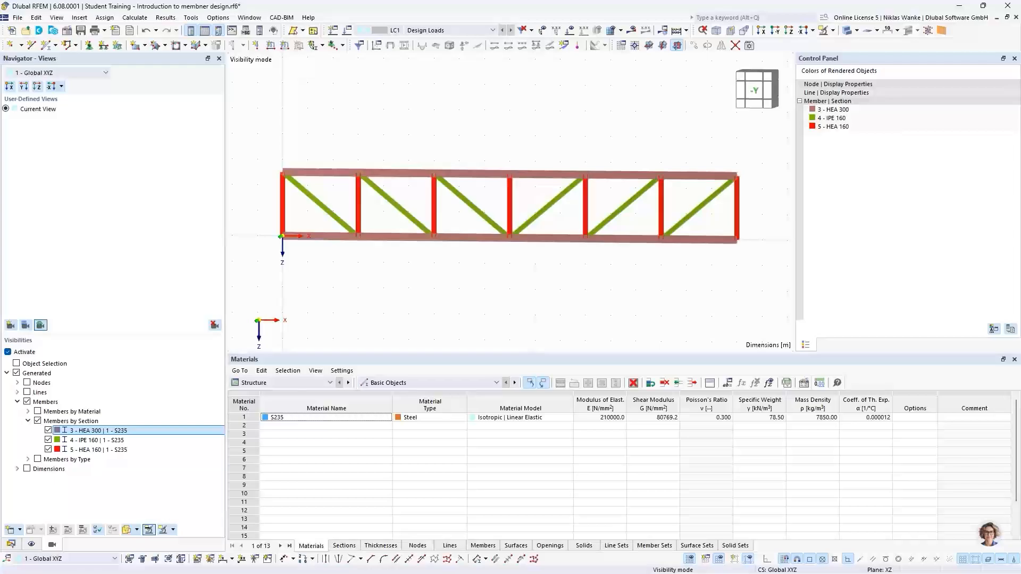
Switch to the PowerPoint presentation and advance to the slide on the fixed column with 1st and 2nd order theory.
key(alt+Tab)
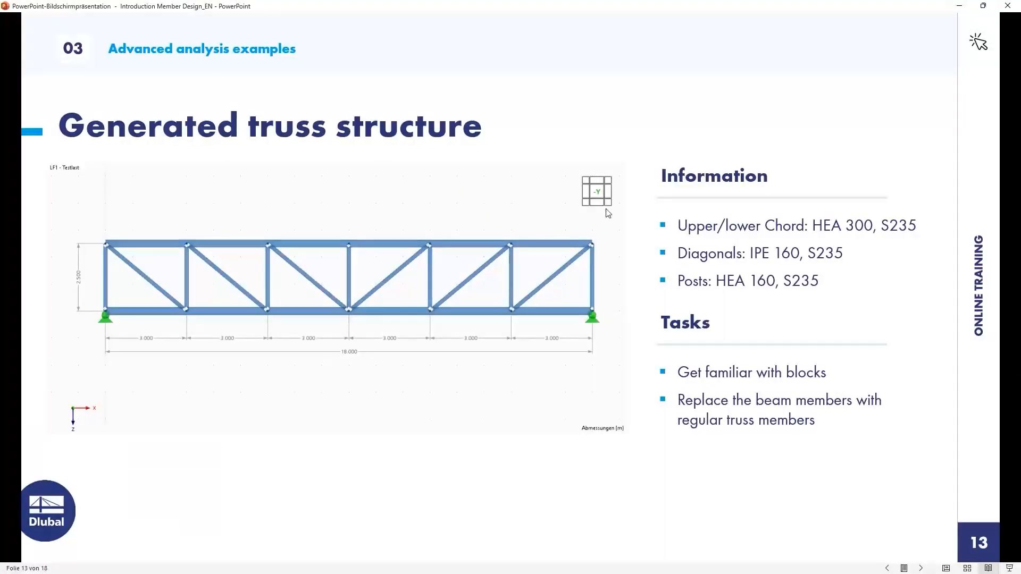
key(Right)
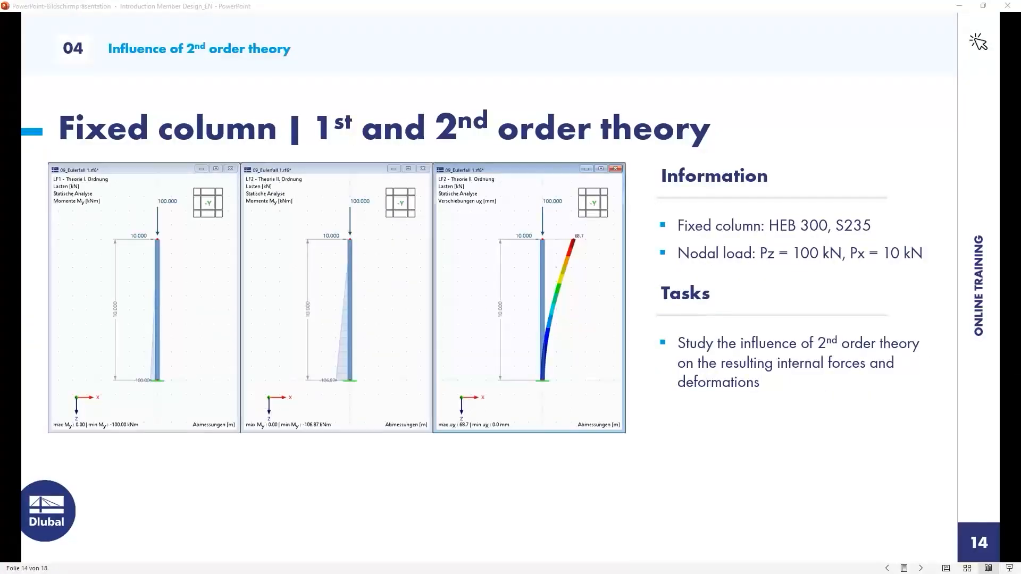
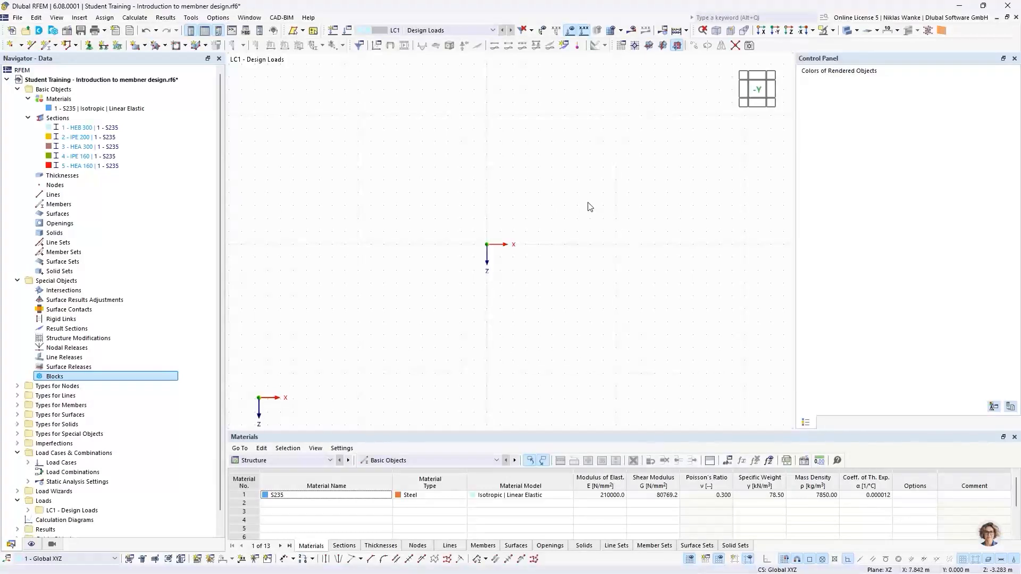
Hide the Control Panel and draw a 10 m vertical HEB 300 beam member in S235 upward from the origin.
click(1013, 59)
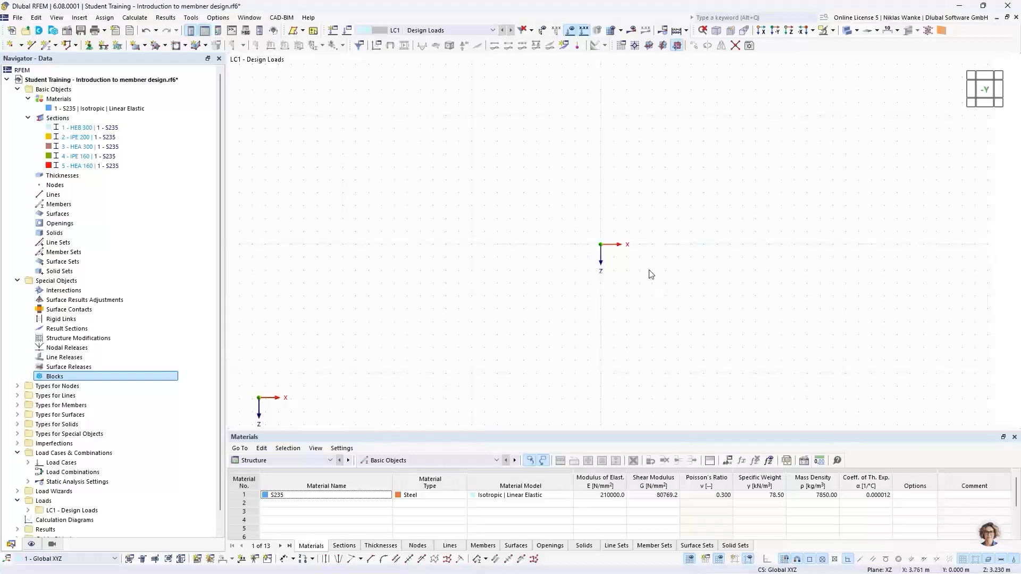
middle_drag(624, 262, 519, 285)
middle_drag(448, 312, 523, 276)
click(47, 45)
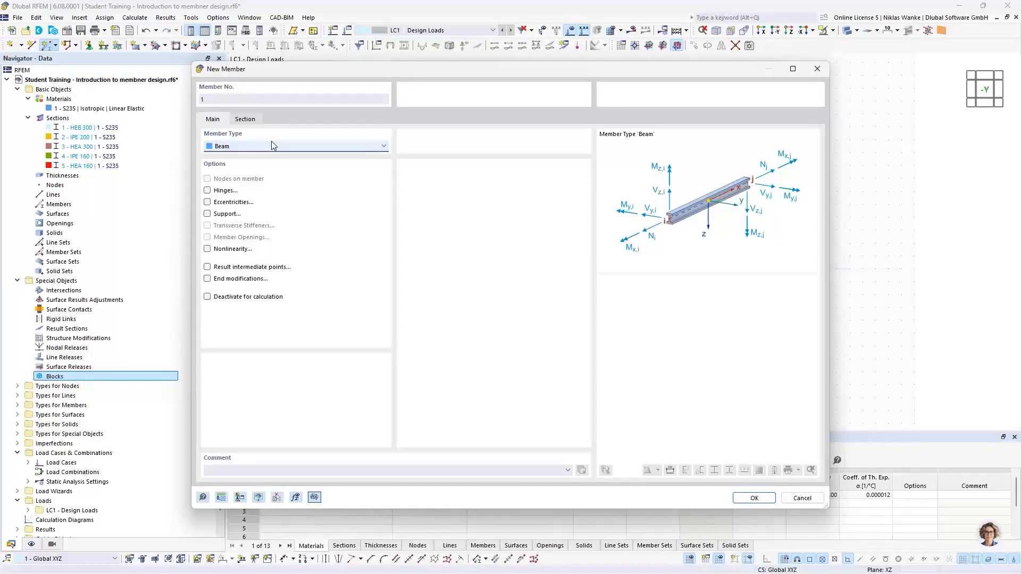
click(245, 121)
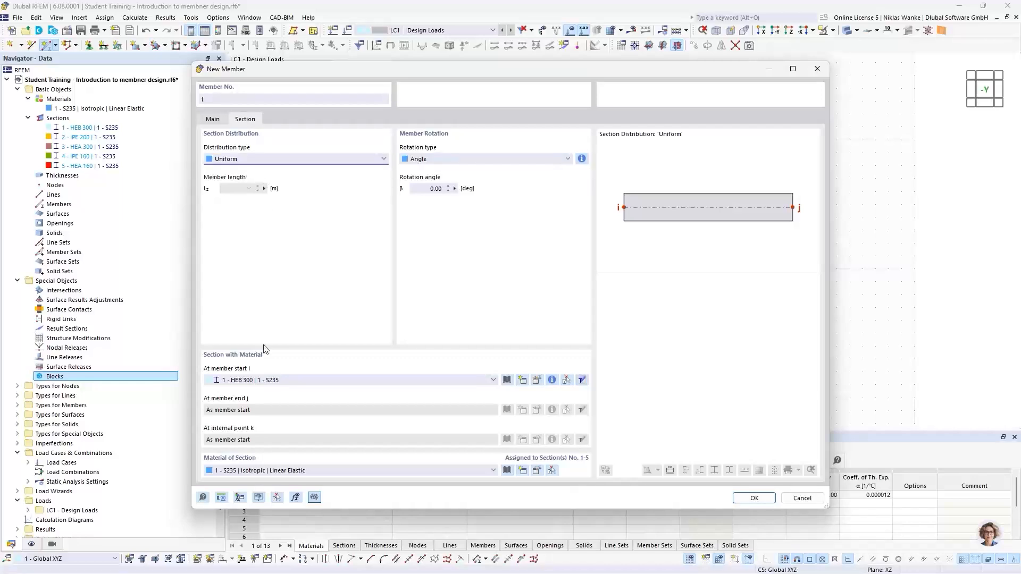
click(753, 498)
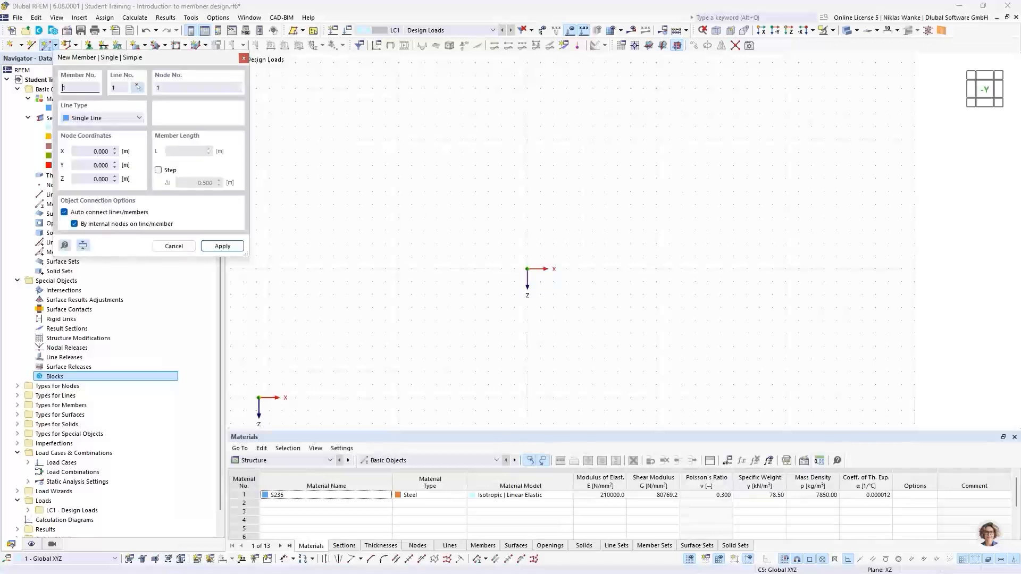
click(527, 269)
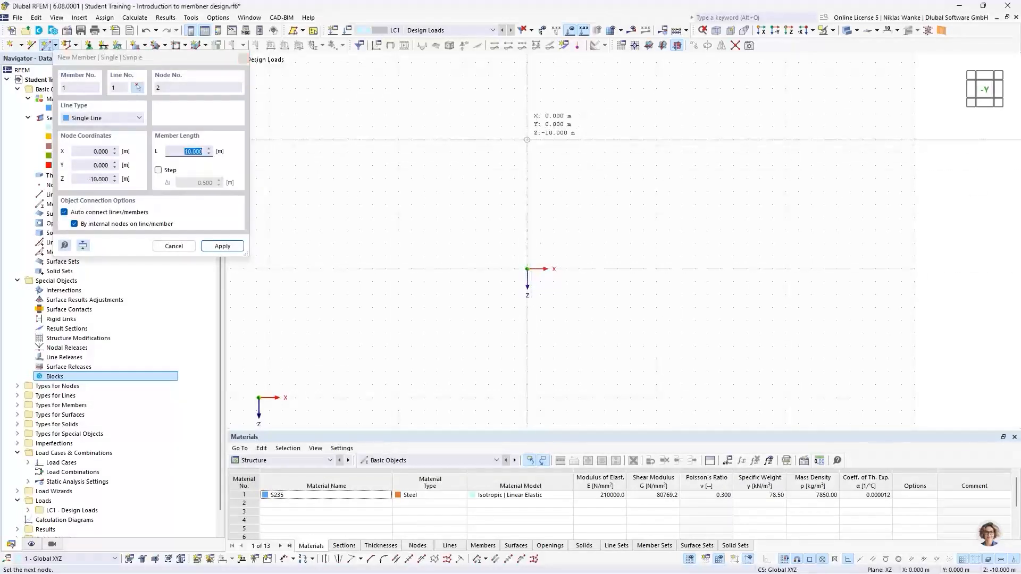
click(530, 144)
key(Escape)
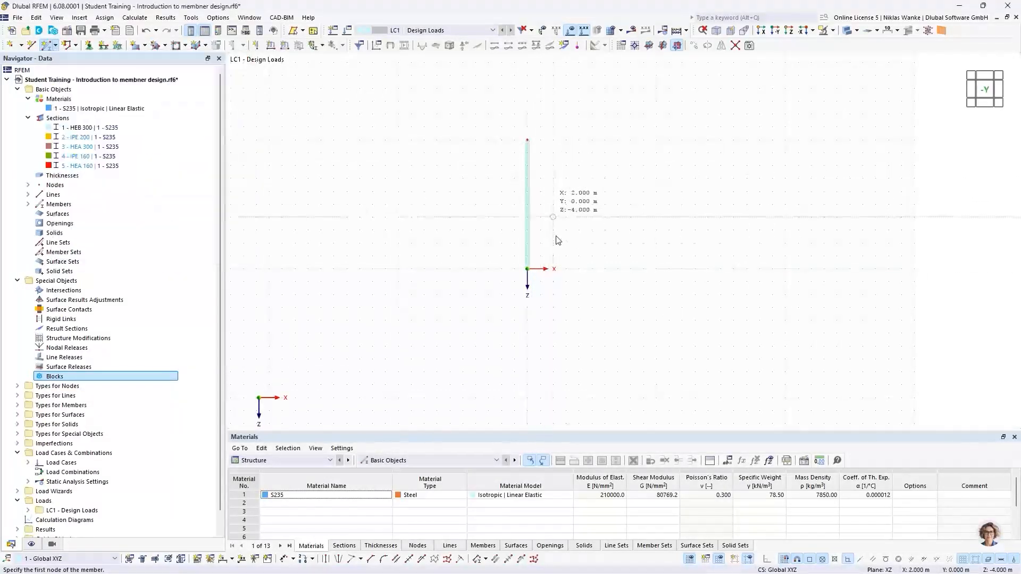
Add a linear length dimension in the second plane to the column, offset about 2.3 m from it.
click(232, 559)
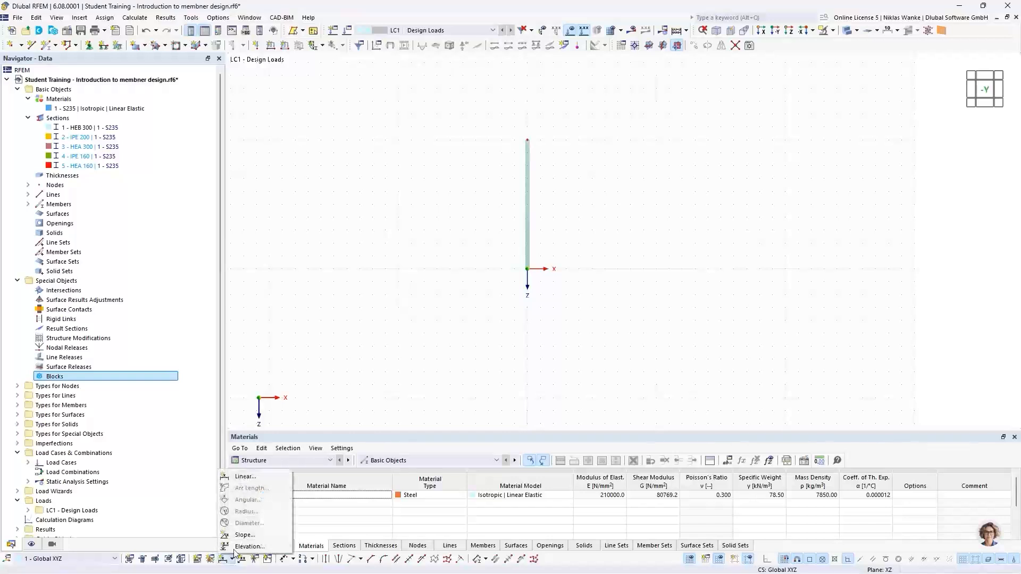
click(239, 476)
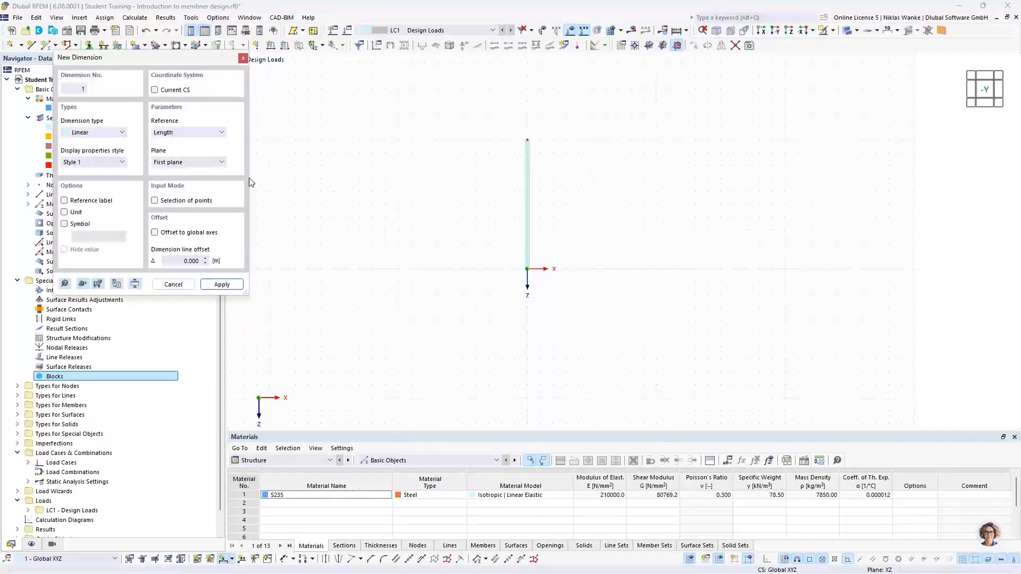
click(207, 165)
click(208, 174)
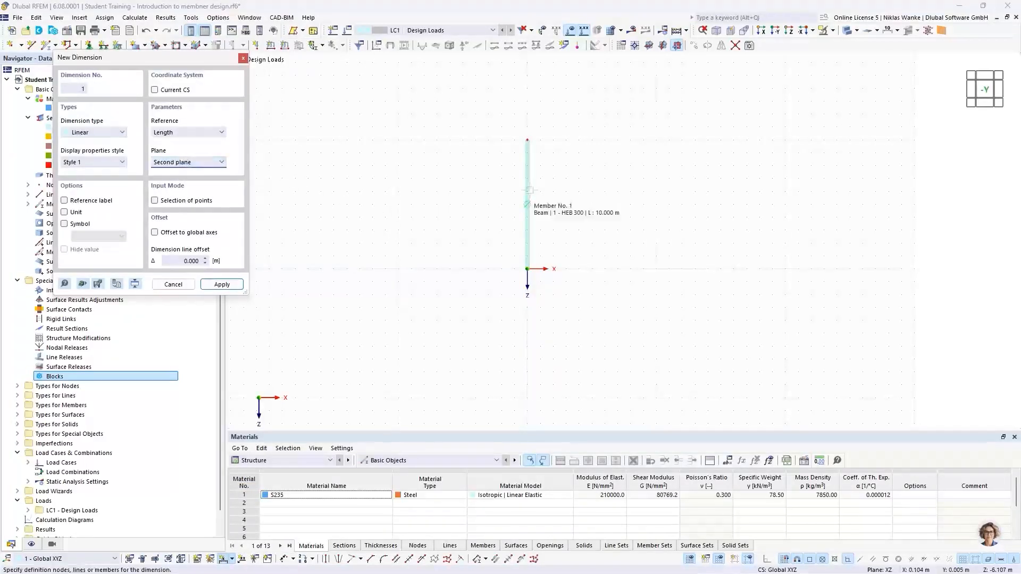
click(529, 190)
click(498, 202)
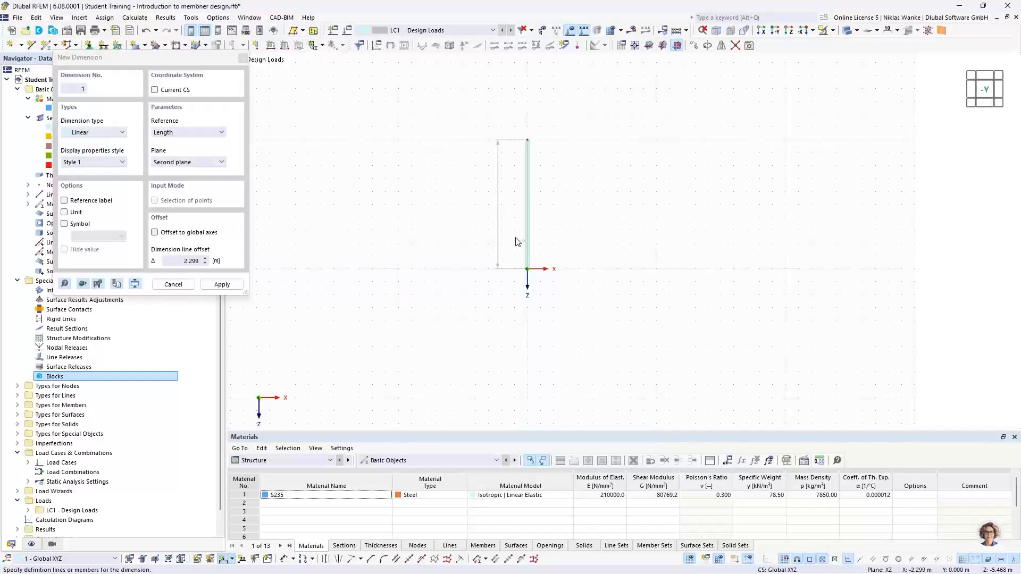
key(Escape)
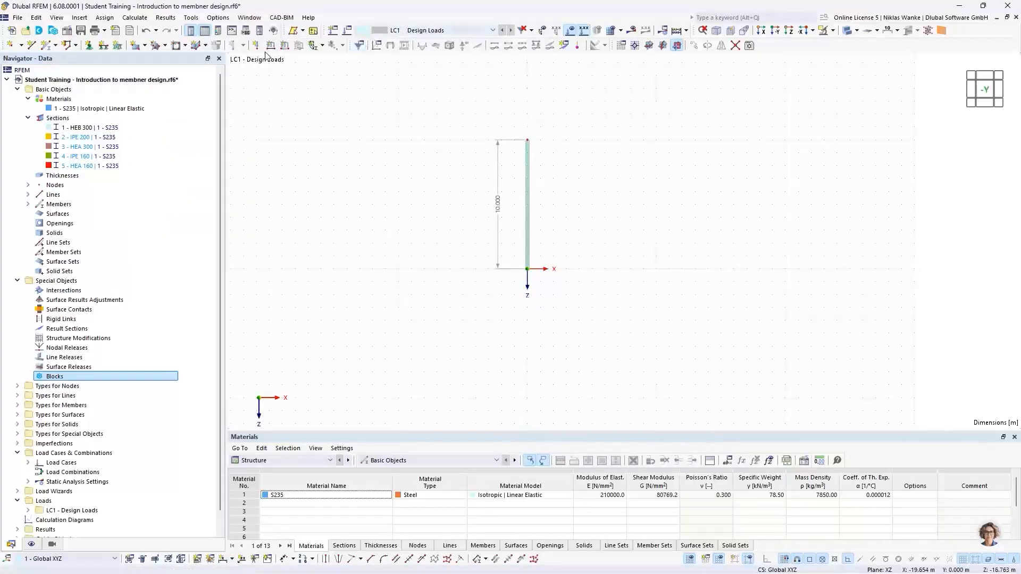
Assign the fixed nodal support "Fest" to the column's base node.
click(89, 45)
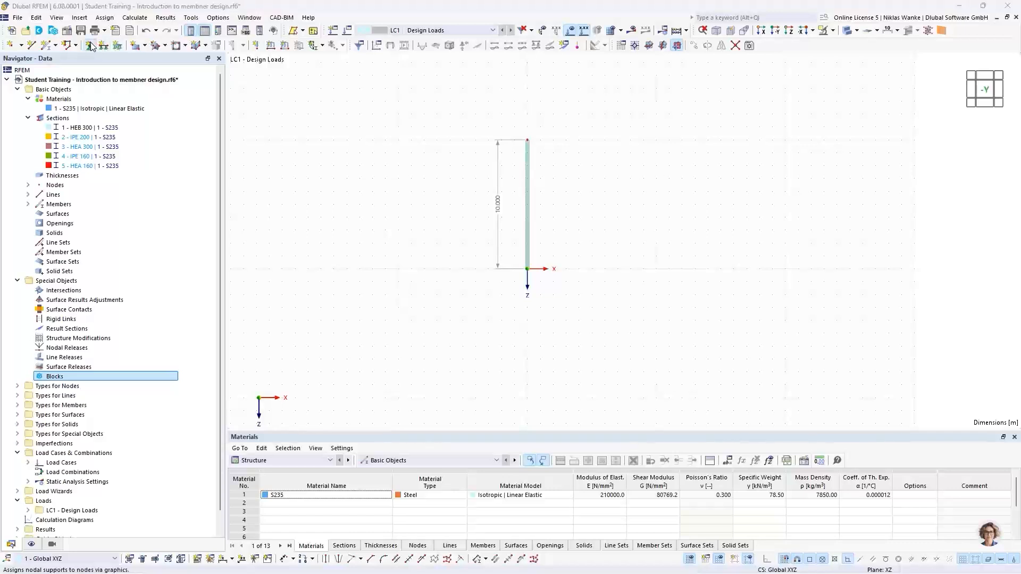
click(400, 235)
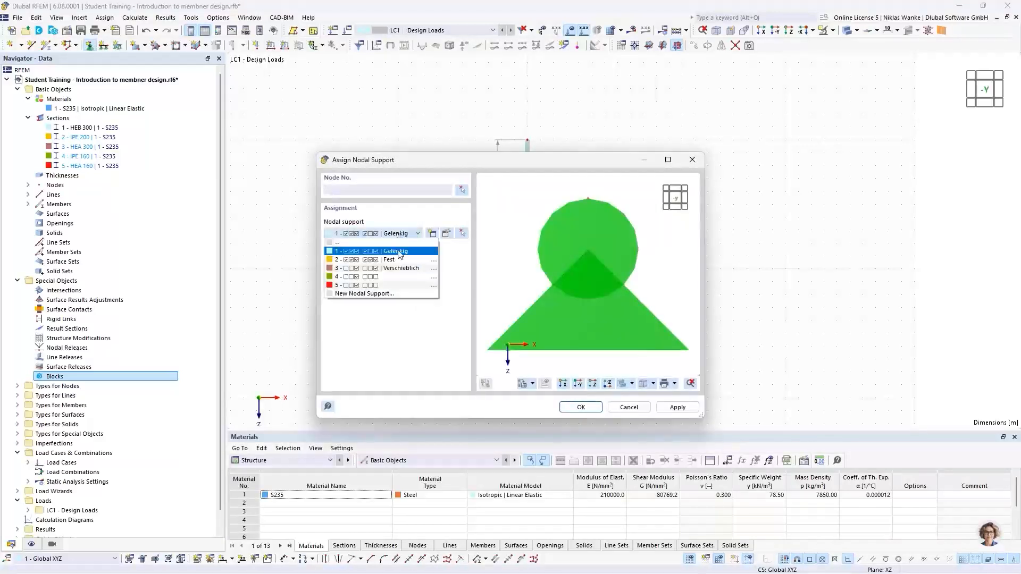
click(395, 260)
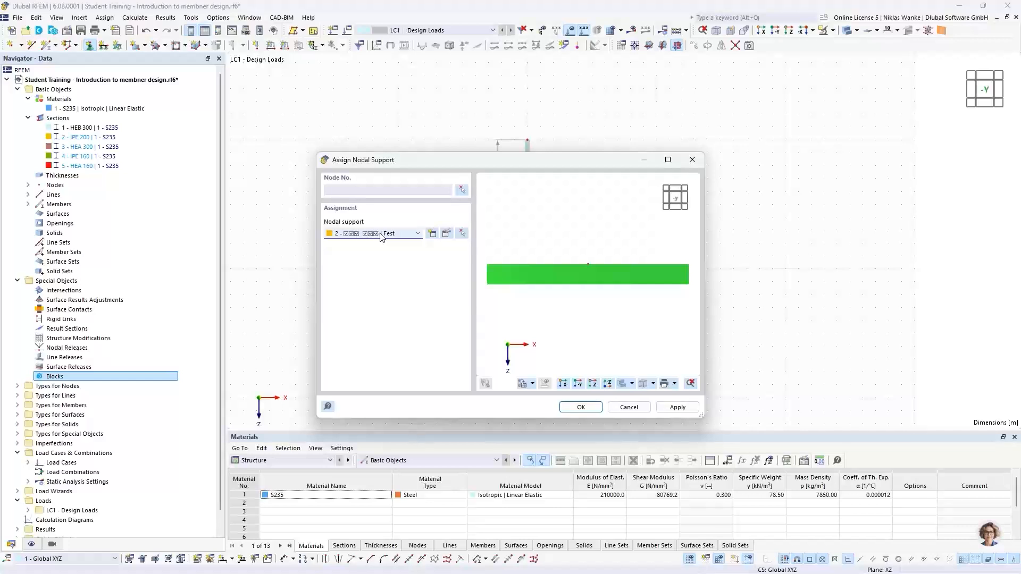
click(581, 408)
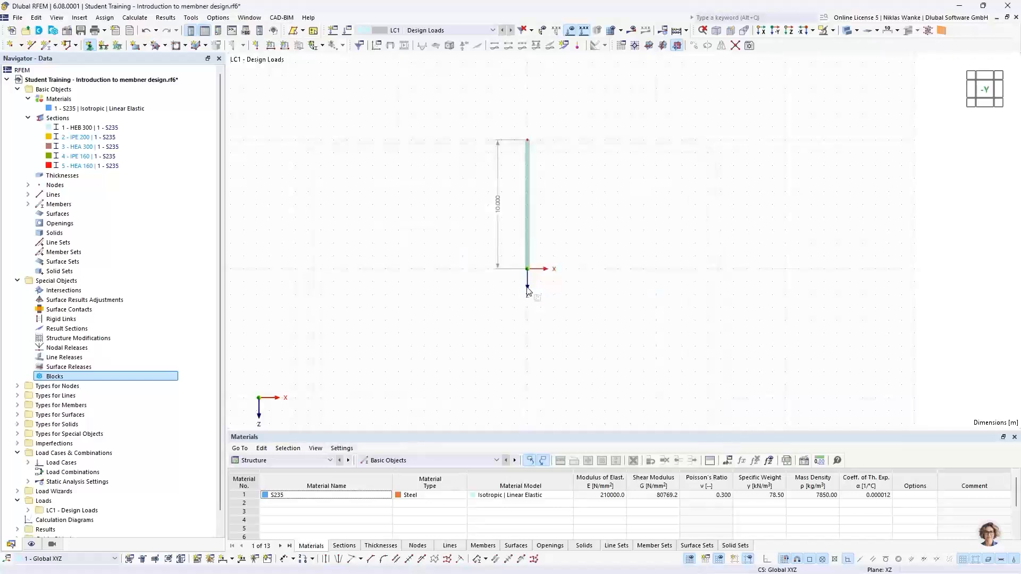
scroll(530, 294, up, 3)
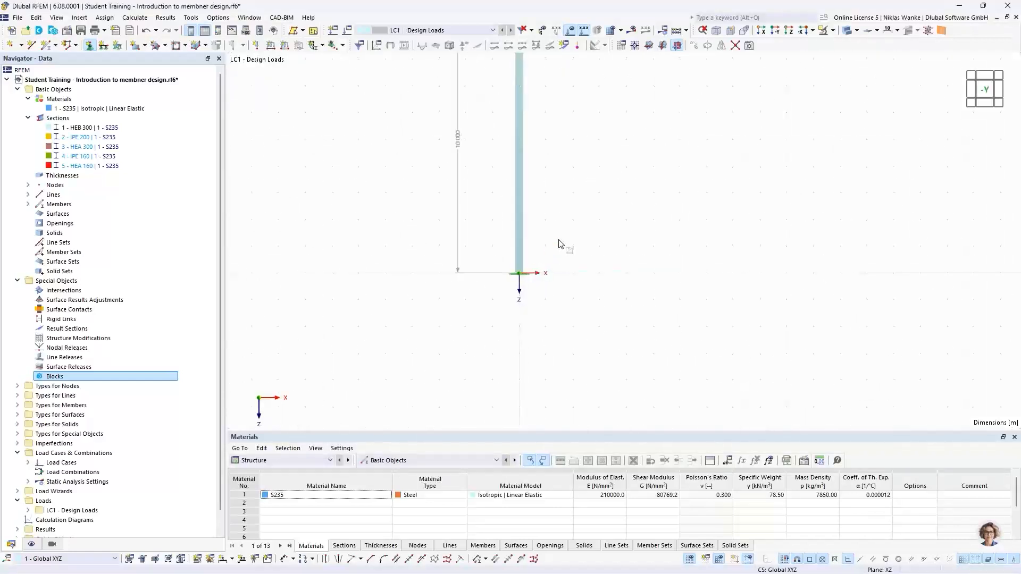
Define a new nodal load in LC1 with load type Components, Fx 10 kN and Fz 100 kN.
middle_drag(561, 237, 538, 348)
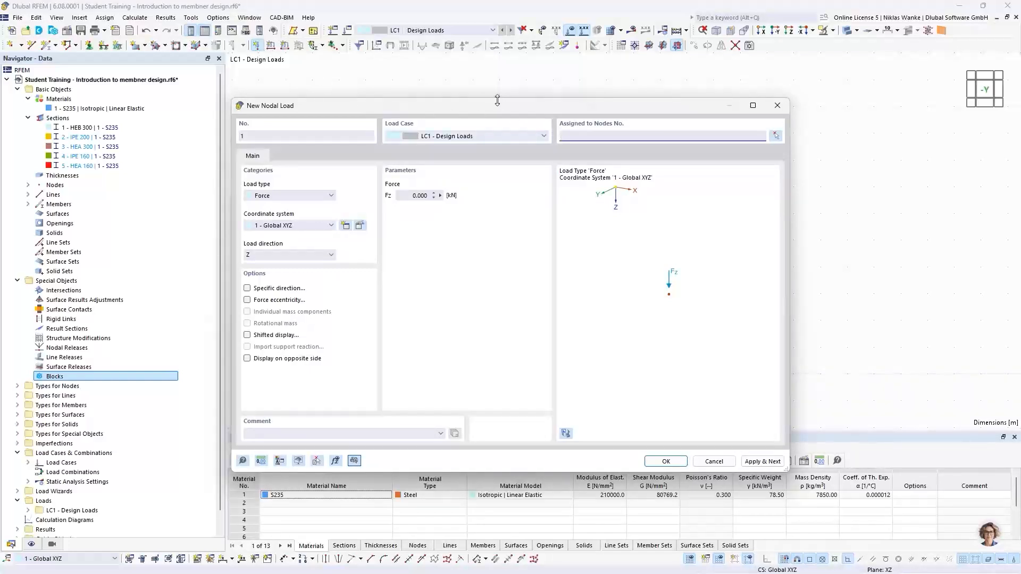
click(267, 196)
click(269, 222)
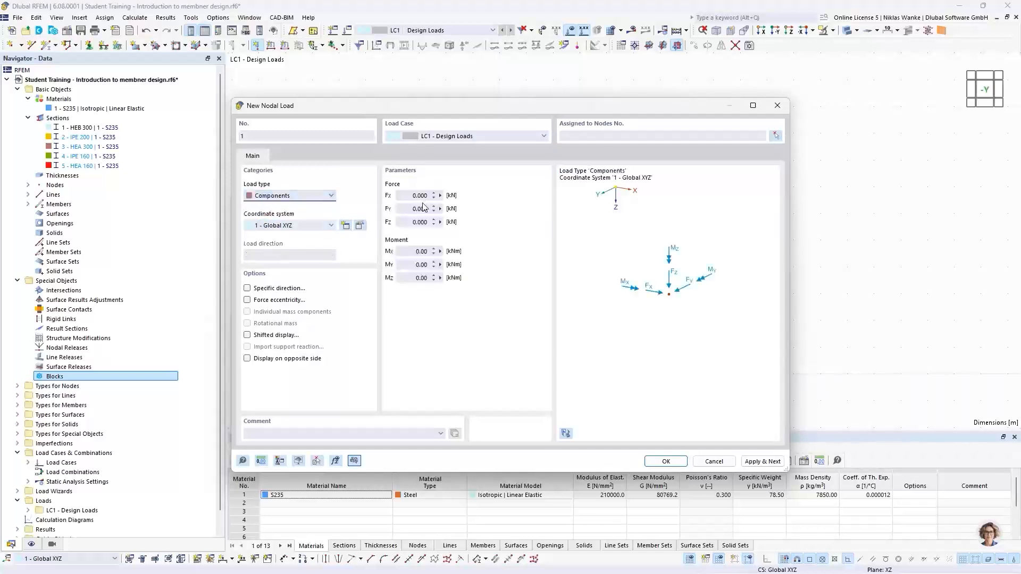
drag(409, 196, 436, 193)
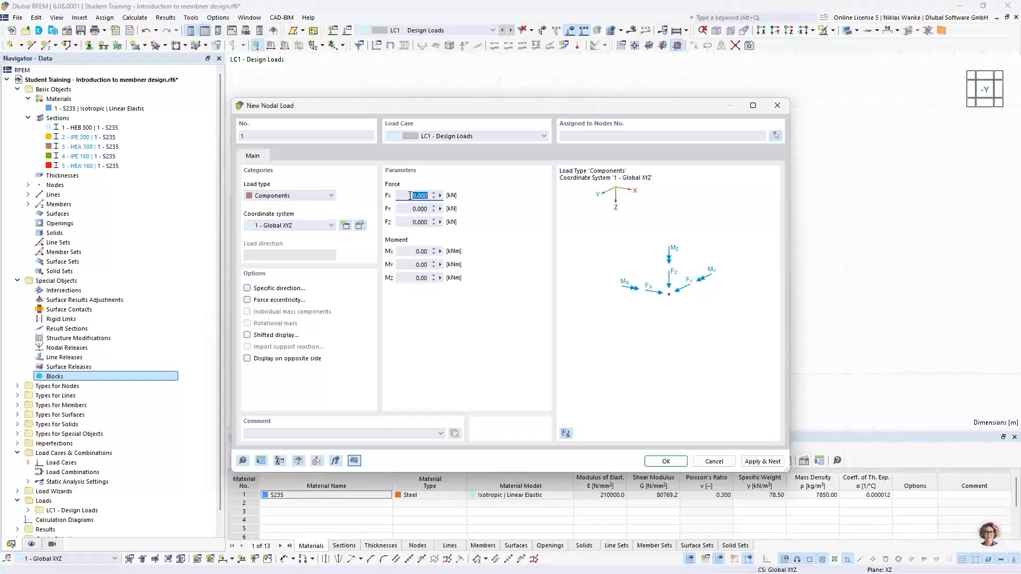
drag(410, 196, 434, 198)
text(10)
drag(406, 223, 437, 221)
text(100)
Assign the nodal load to the column's top node and create it.
click(774, 135)
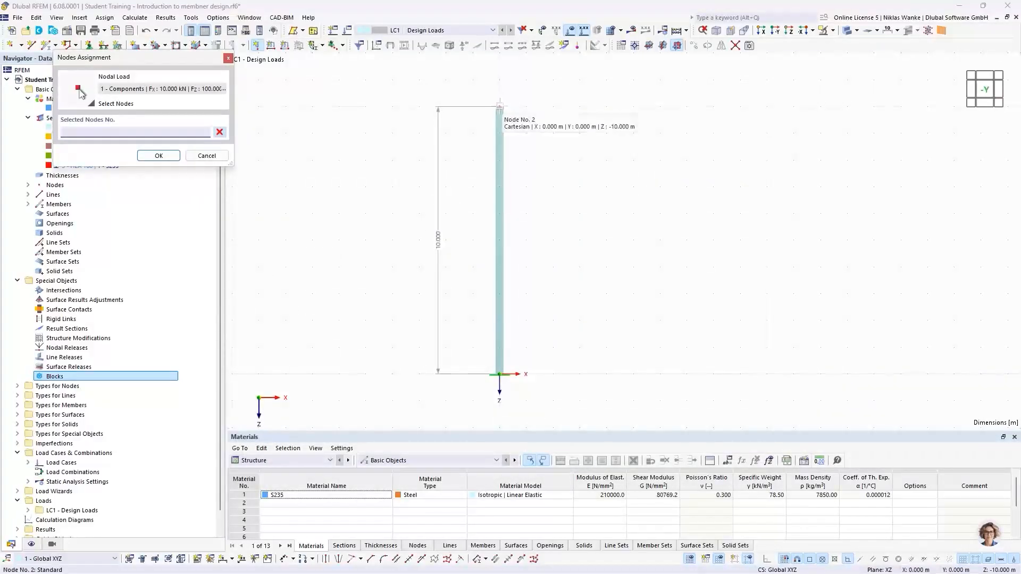
click(500, 107)
click(154, 157)
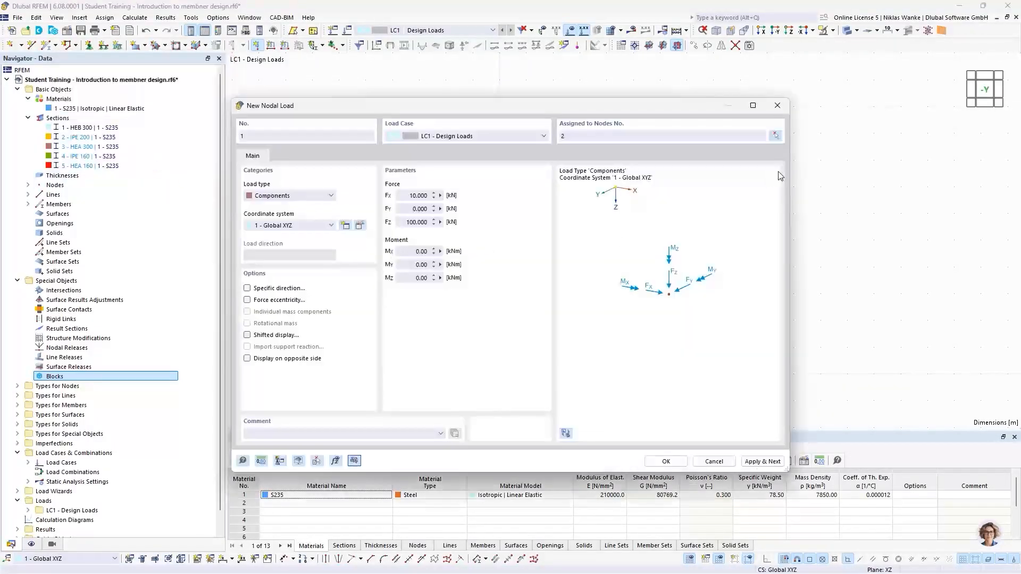
click(662, 466)
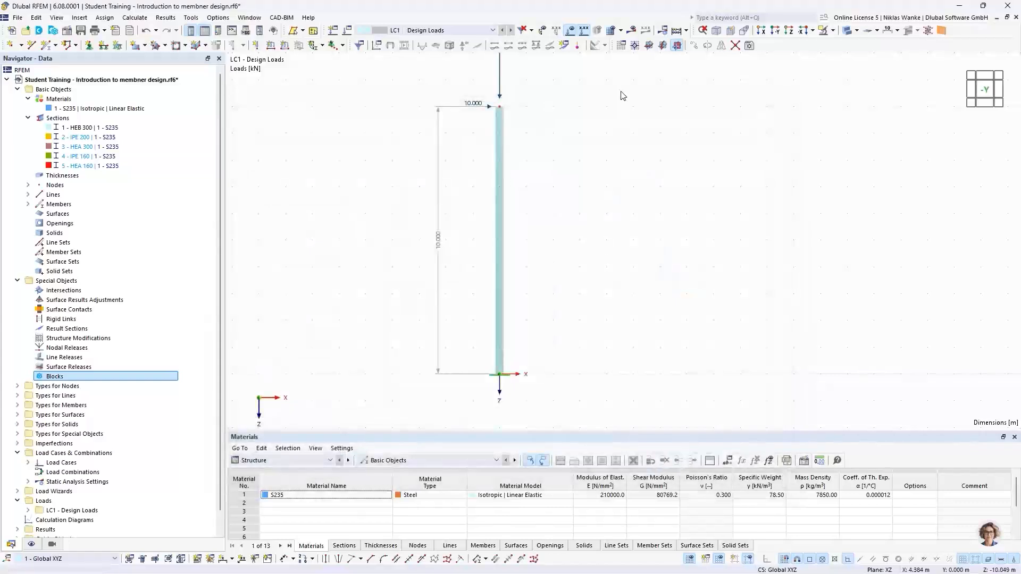
scroll(551, 269, down, 2)
middle_drag(552, 269, 521, 290)
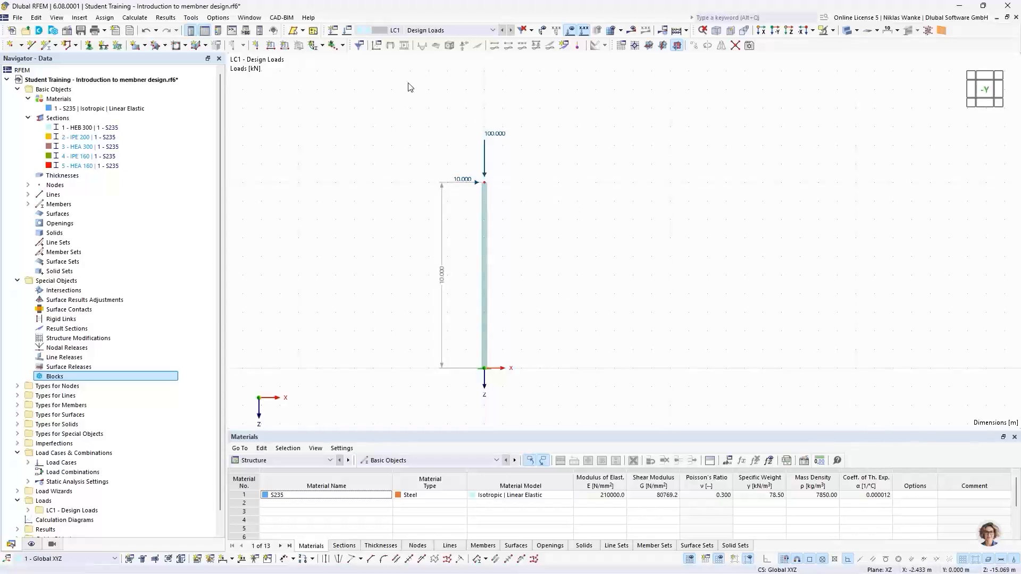
Copy load case LC1 and name the copy "Design Loads (2nd order theory)".
click(347, 32)
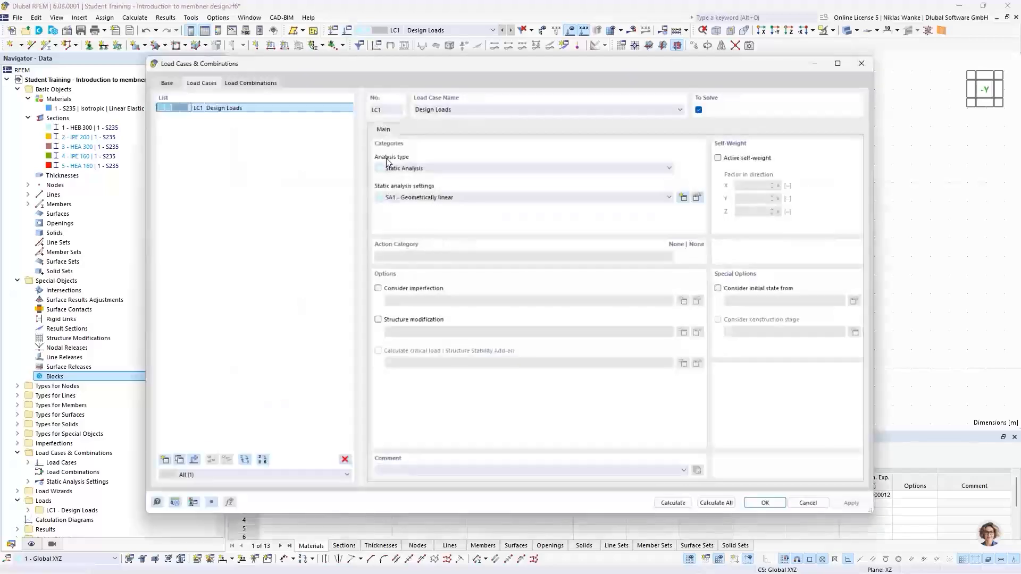
drag(469, 64, 501, 55)
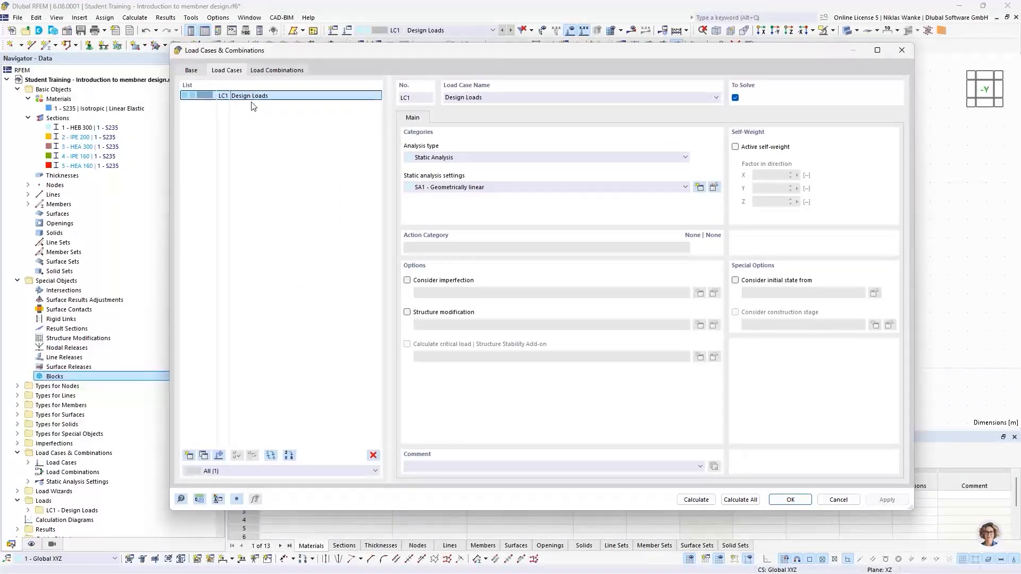
click(204, 455)
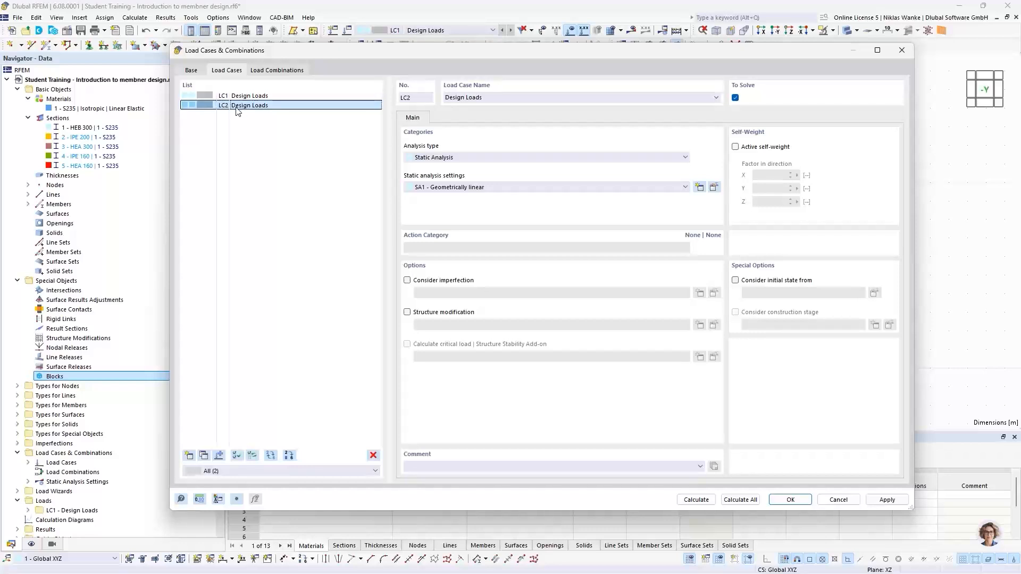
click(486, 97)
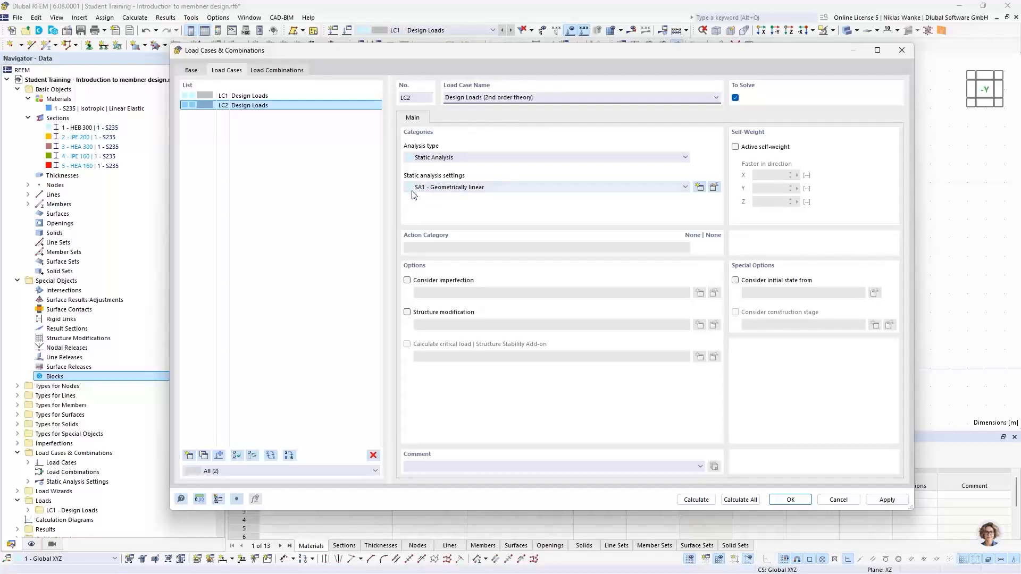
Set the static analysis settings of load case LC2 to SA2 - Second-order (P-Δ) | Newton-Raphson | 100 | 1.
click(457, 188)
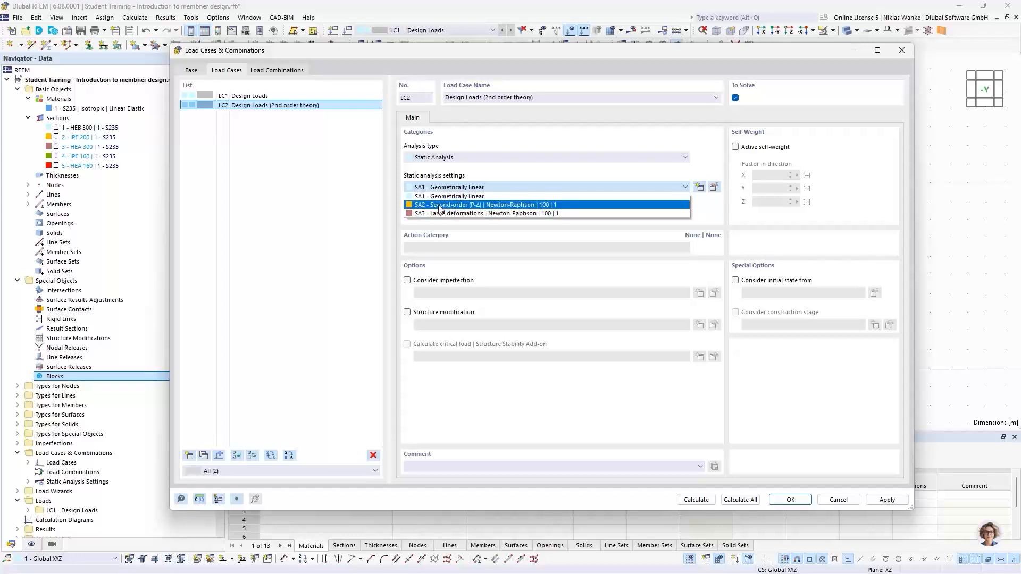
click(440, 206)
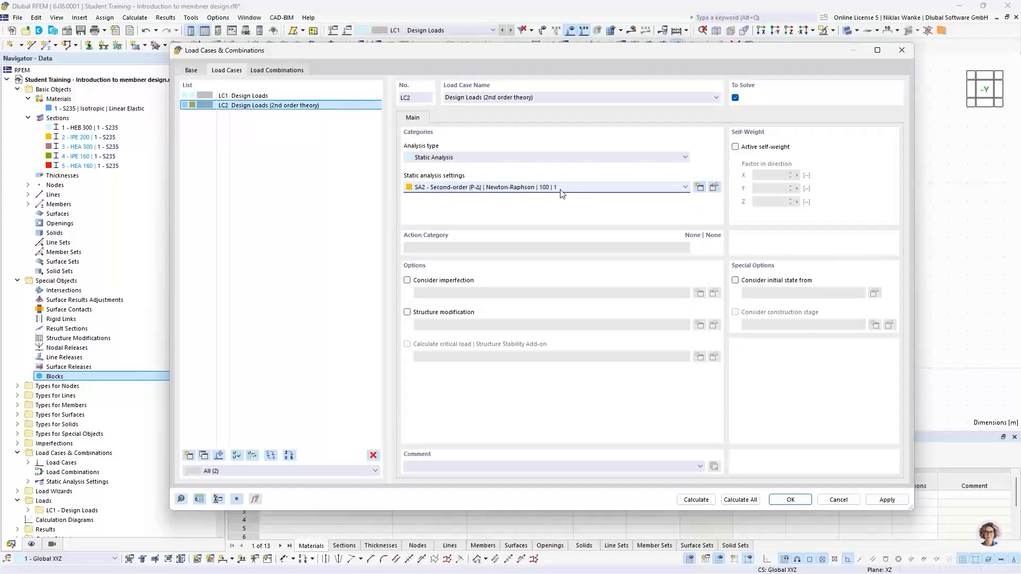
Review the SA2 static analysis settings, including analysis type, iterative method, maximum number of iterations and number of load increments.
click(714, 187)
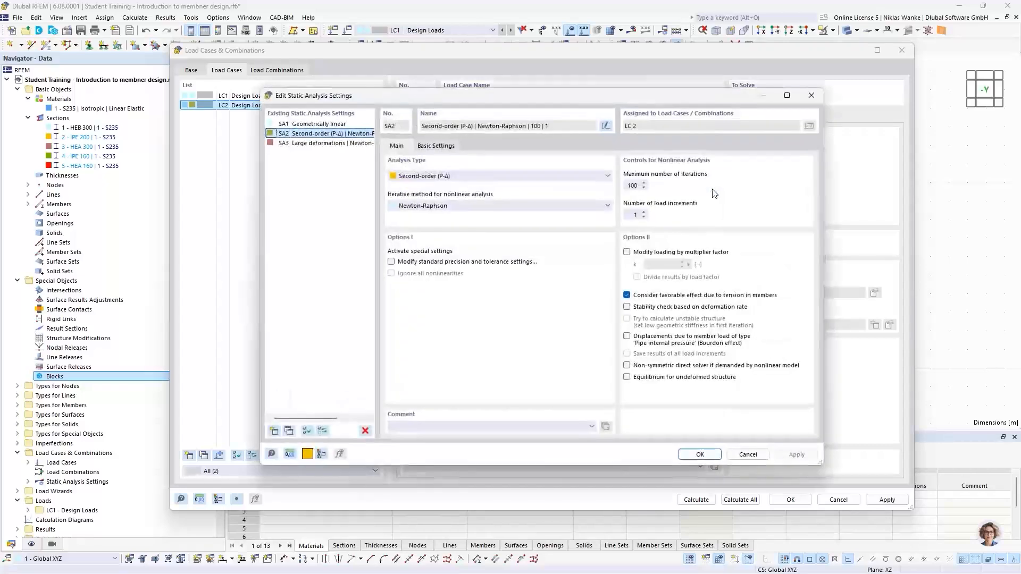
mouse_move(585, 95)
mouse_down()
mouse_move(595, 84)
mouse_move(600, 97)
mouse_move(598, 88)
mouse_up()
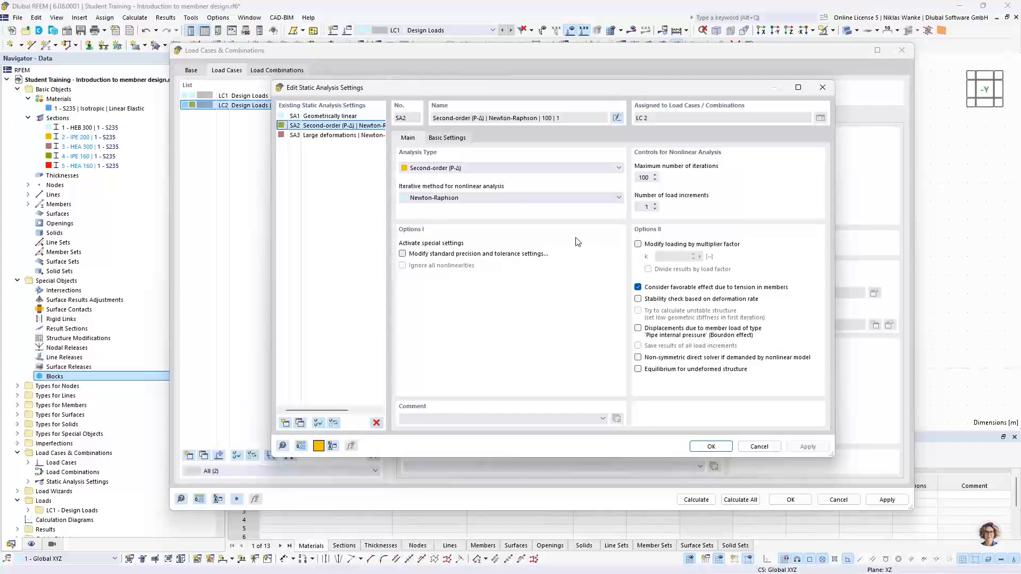
click(523, 169)
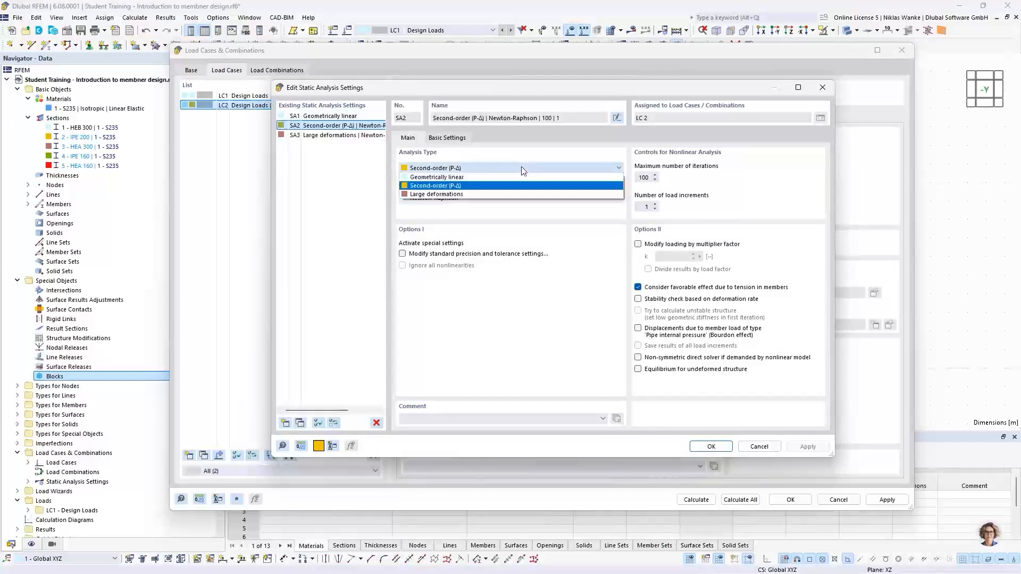
click(447, 168)
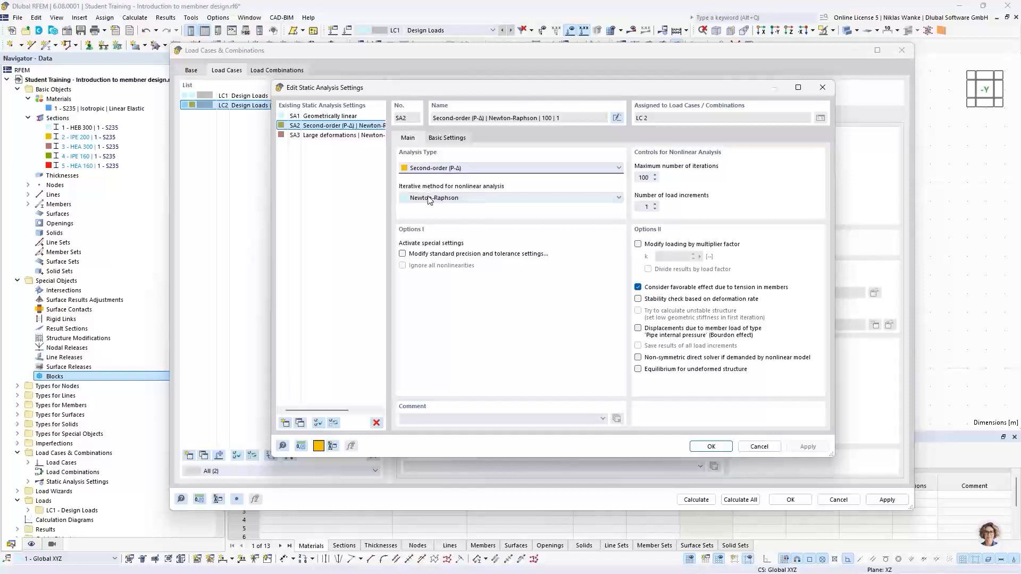
click(427, 198)
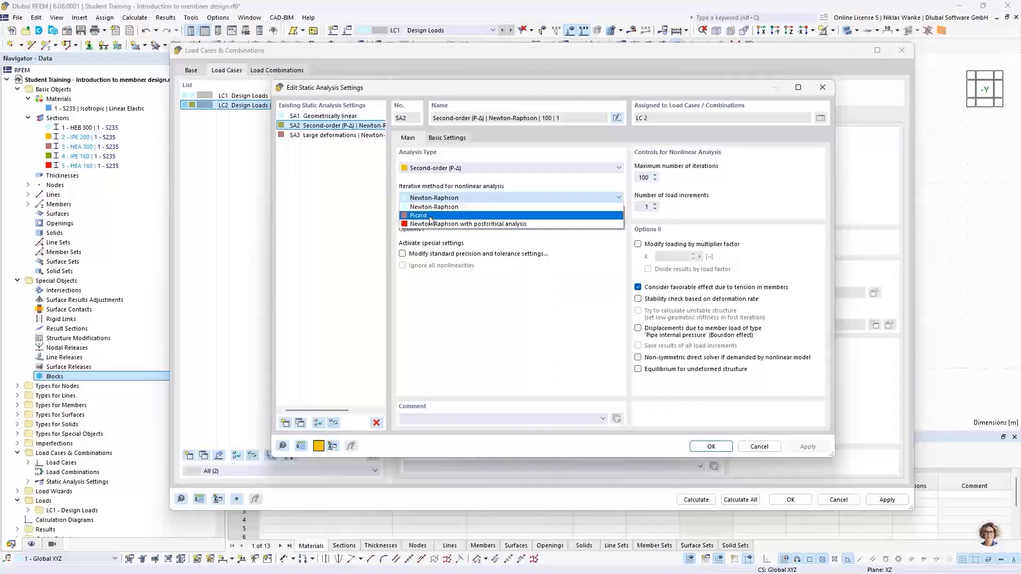
click(459, 197)
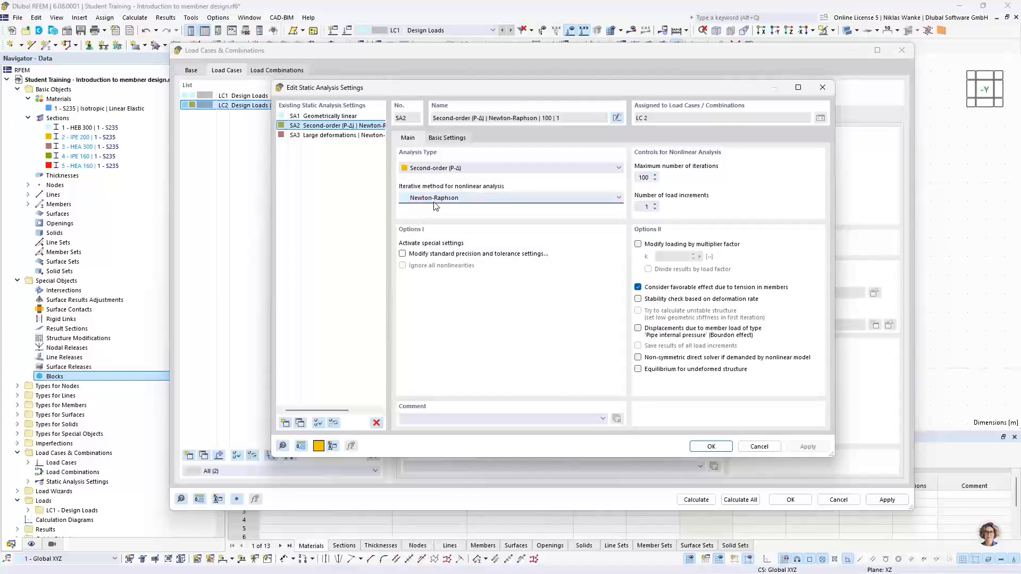
click(639, 177)
click(645, 206)
click(435, 170)
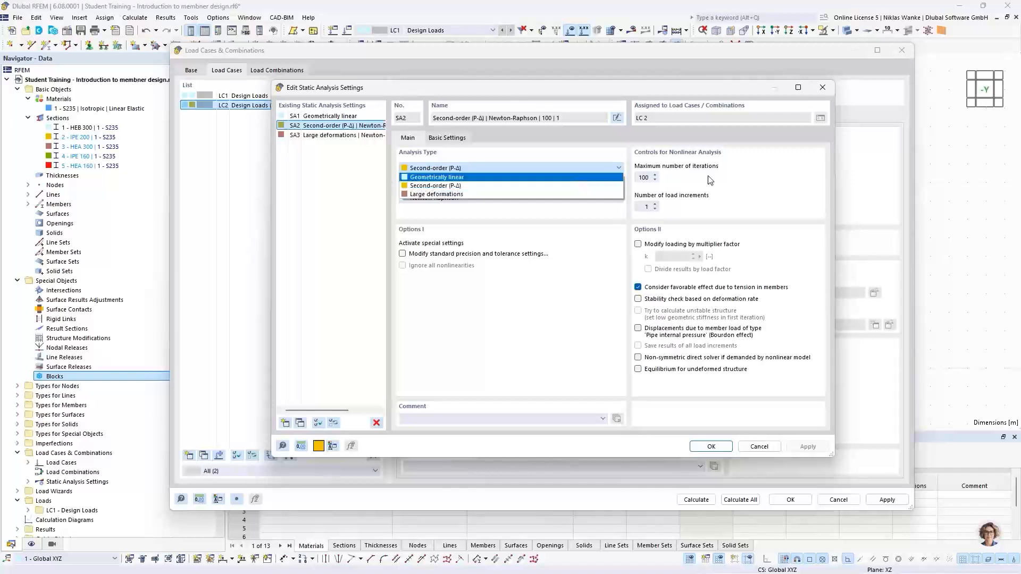
click(799, 177)
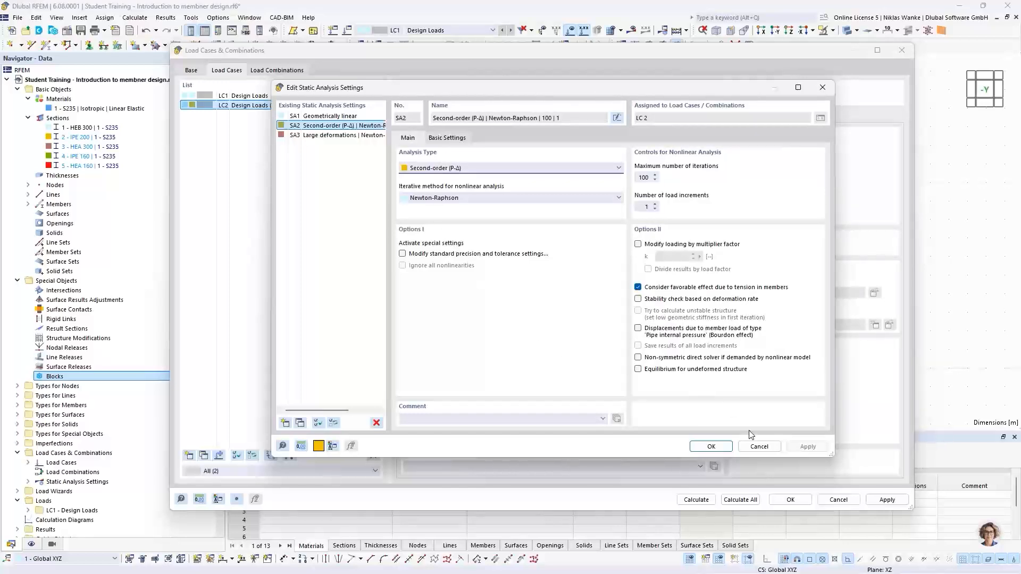
click(709, 448)
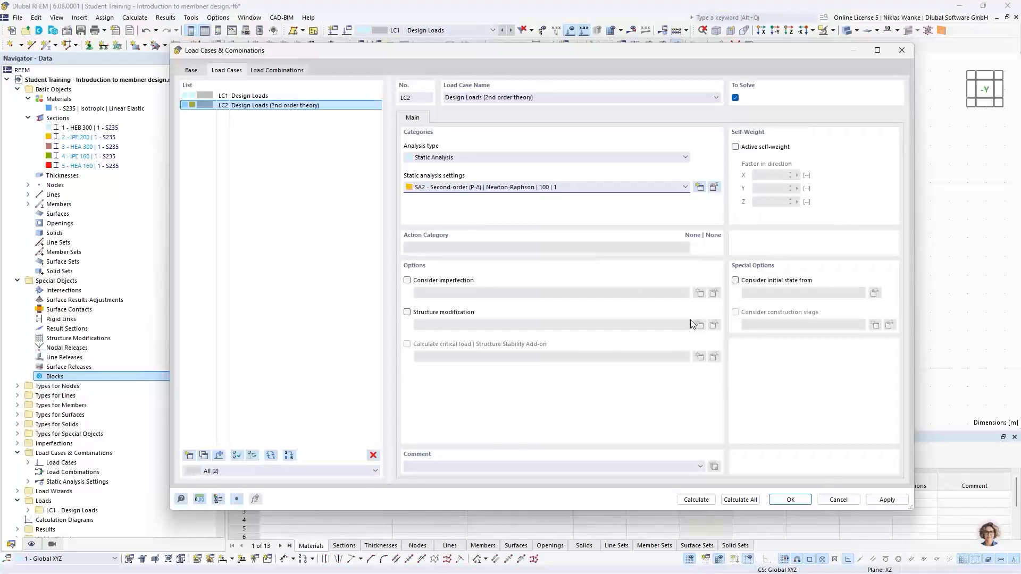
Accept the load case definitions and toggle the displayed load case between LC1 and LC2.
click(789, 499)
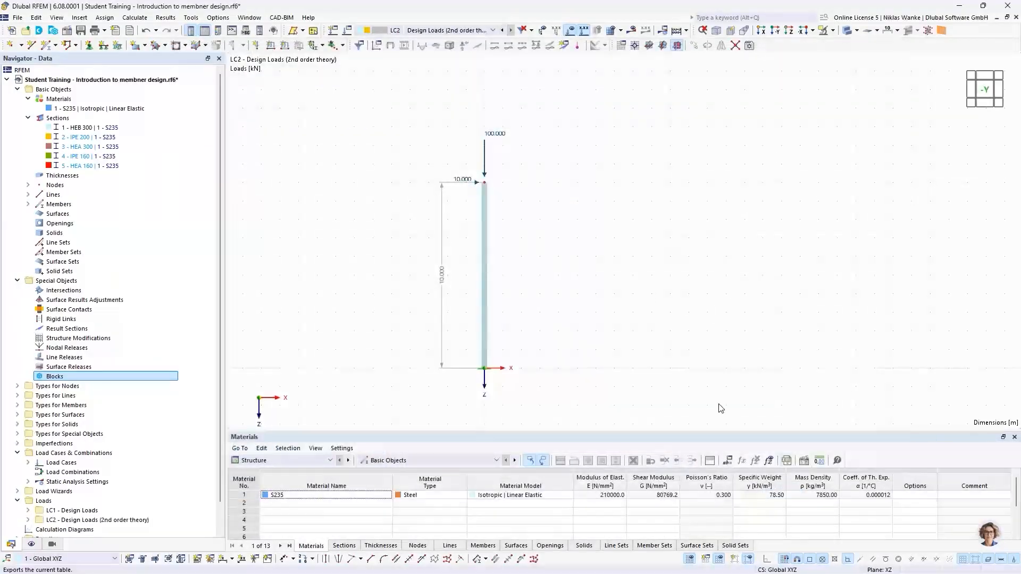
click(460, 31)
click(457, 39)
click(463, 30)
click(461, 48)
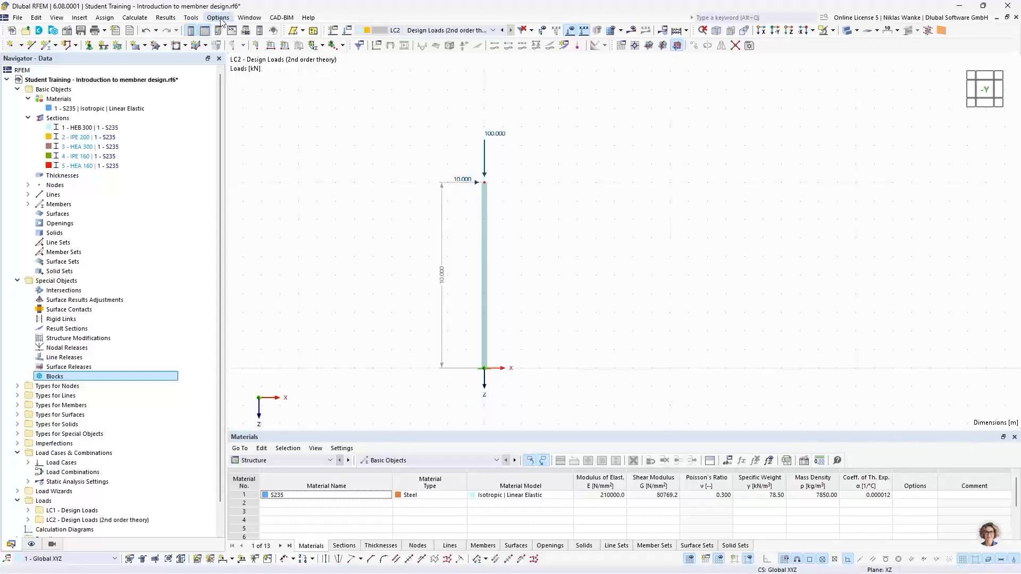
Create a second window of the model, tile both windows vertically and centre the column in each.
click(250, 18)
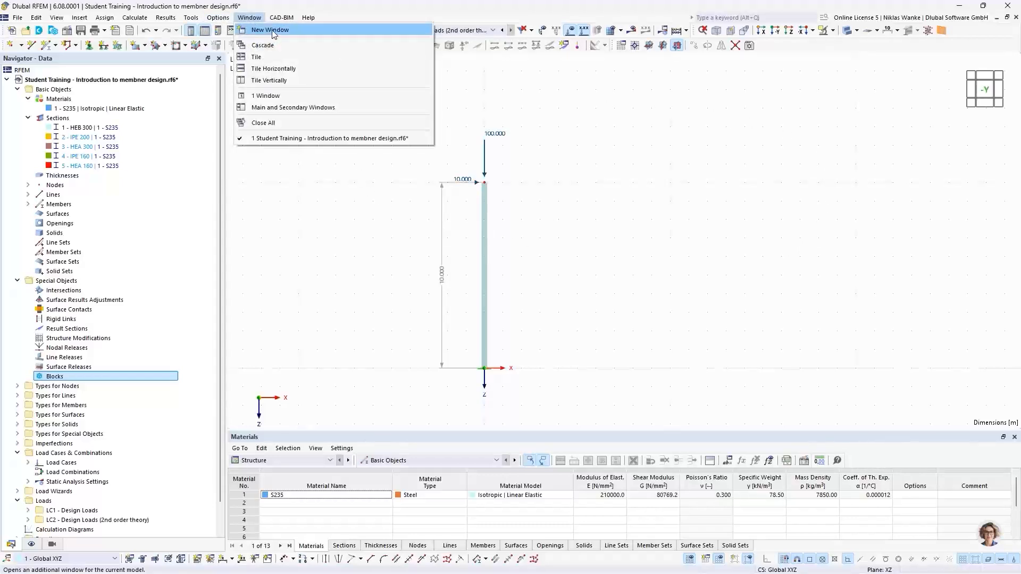
click(272, 30)
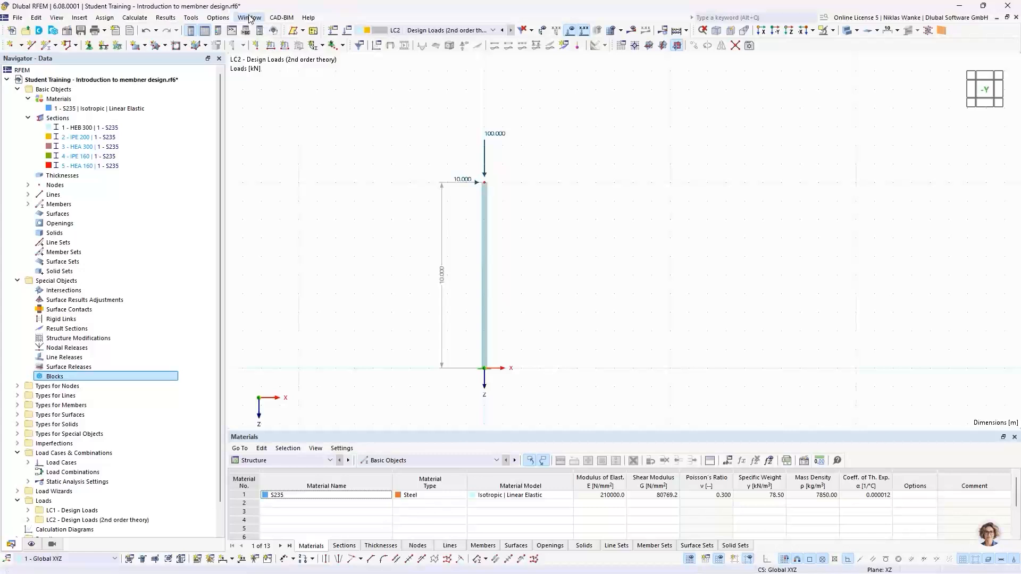
click(248, 18)
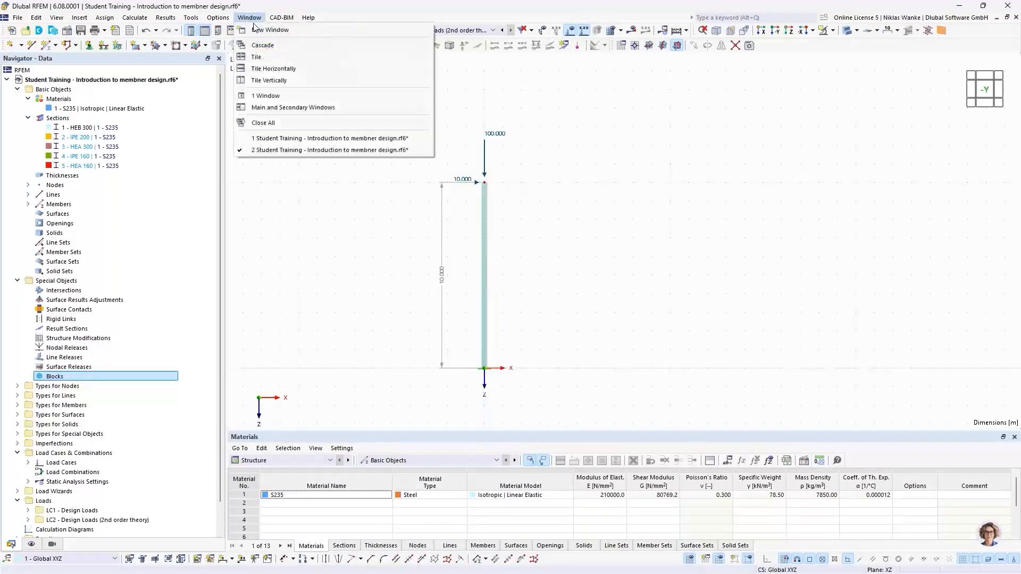
click(268, 83)
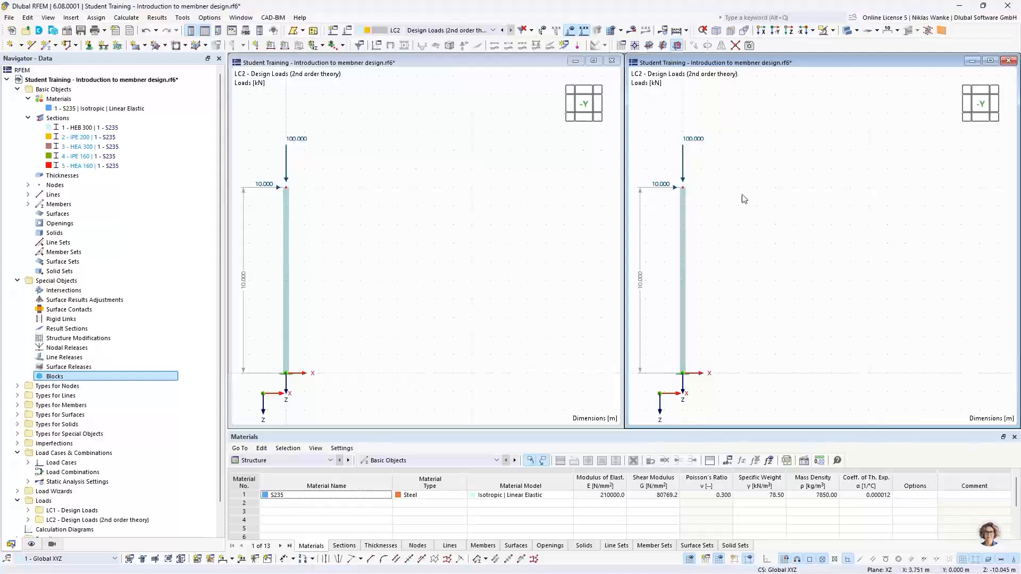
middle_drag(396, 219, 496, 207)
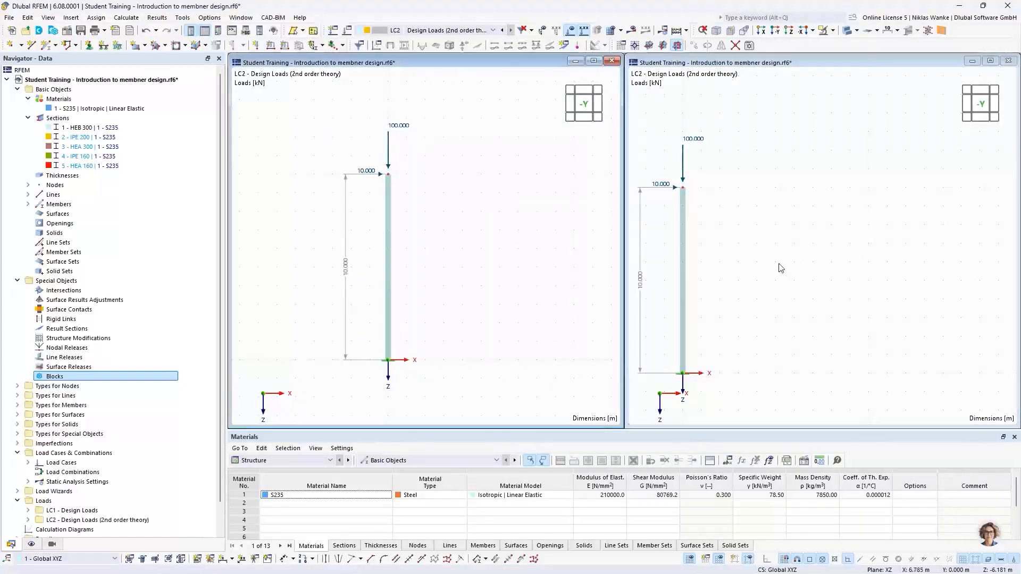
middle_drag(798, 260, 896, 221)
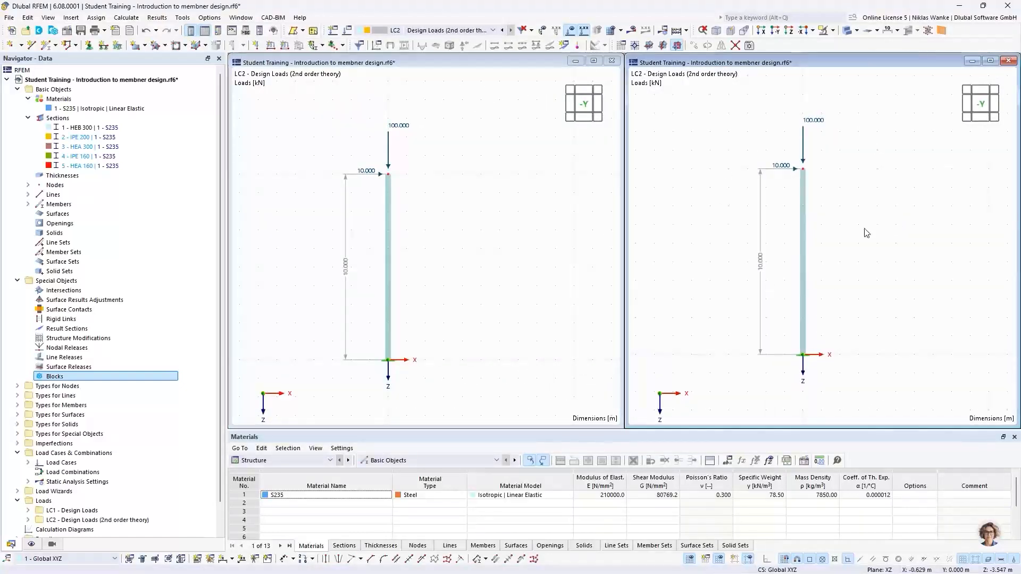
Show LC1 Design Loads in the first model window and keep LC2 Design Loads (2nd order theory) in the second.
click(457, 193)
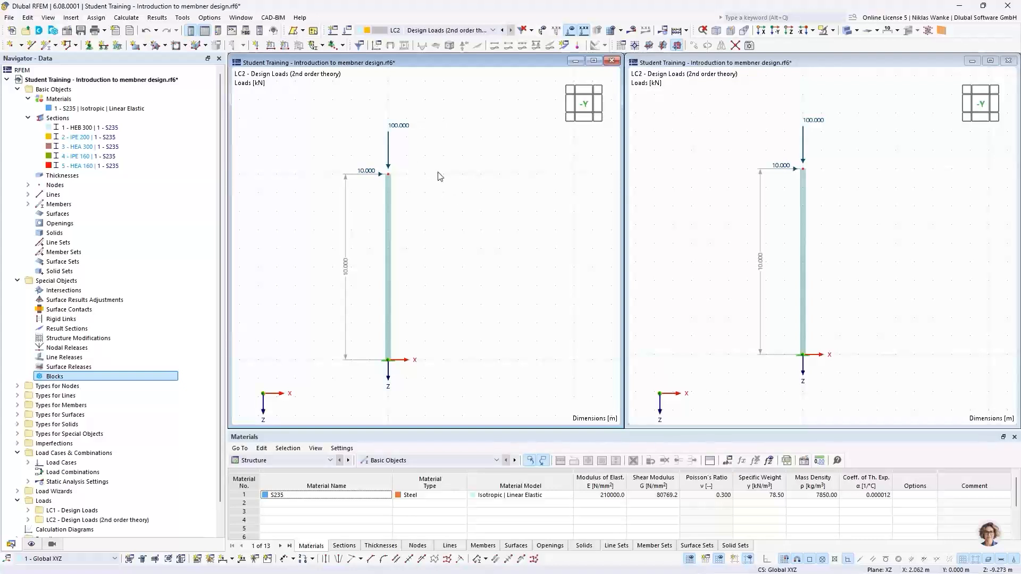
click(430, 31)
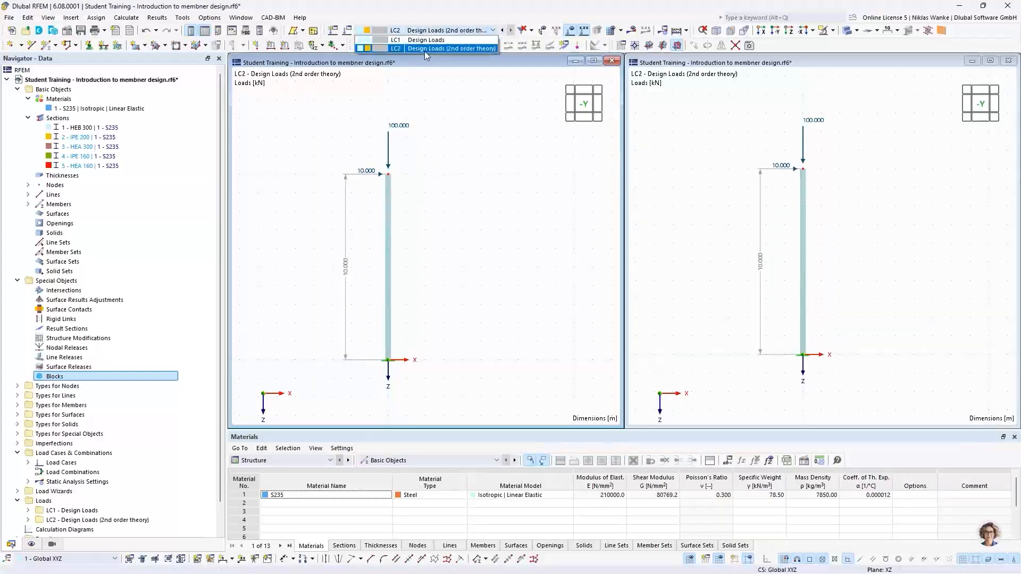
click(420, 40)
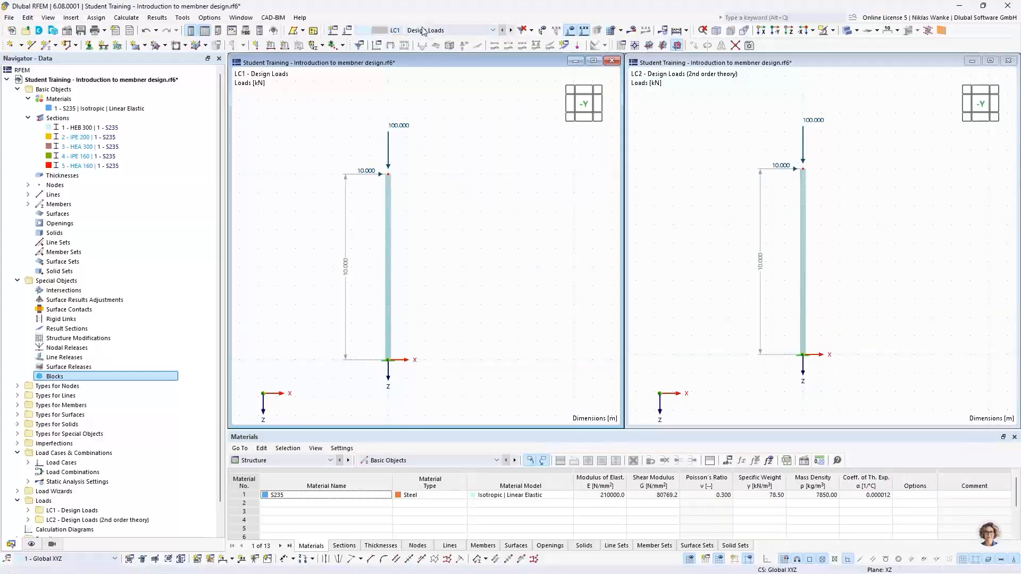
click(860, 167)
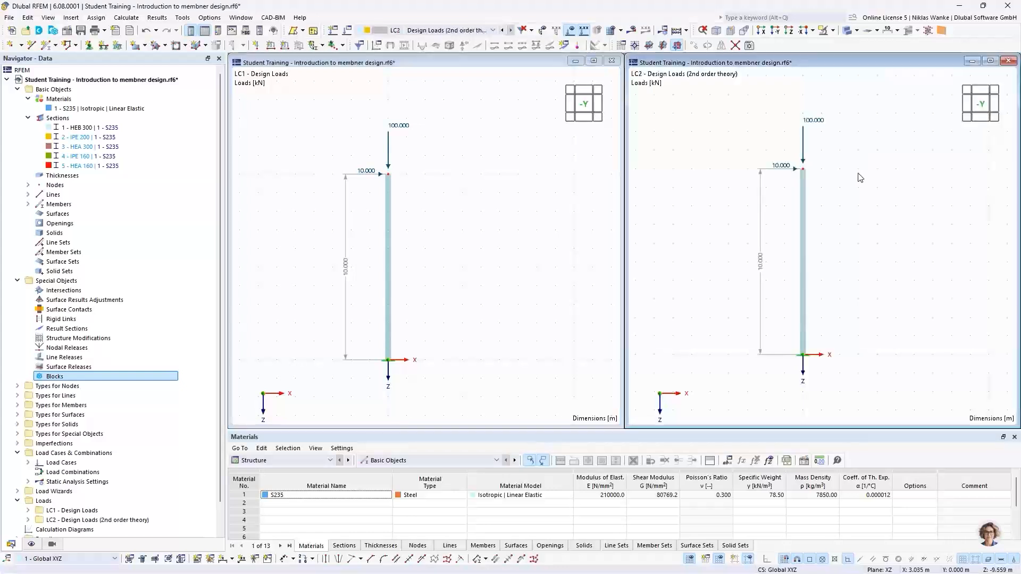
click(426, 30)
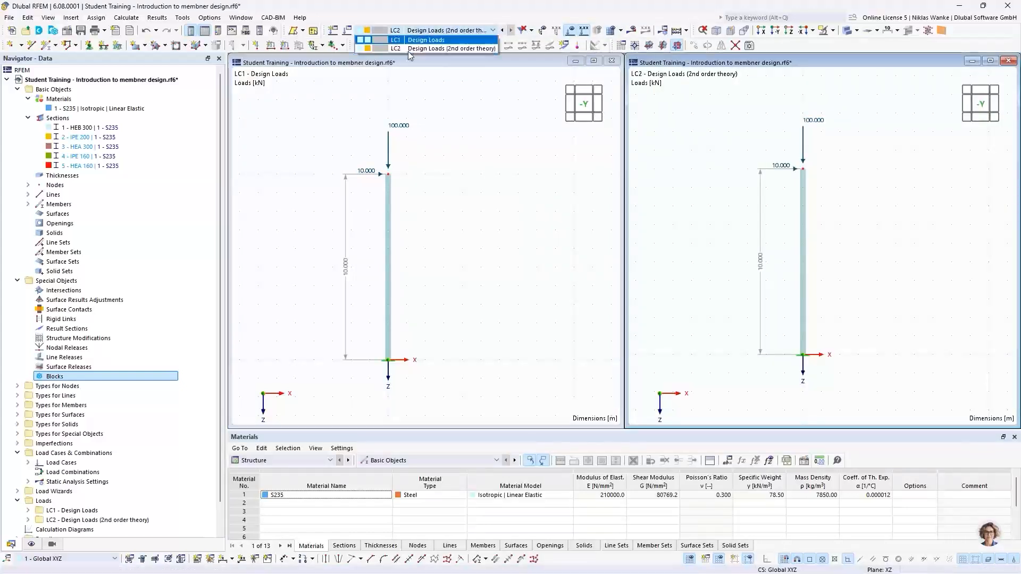
click(510, 123)
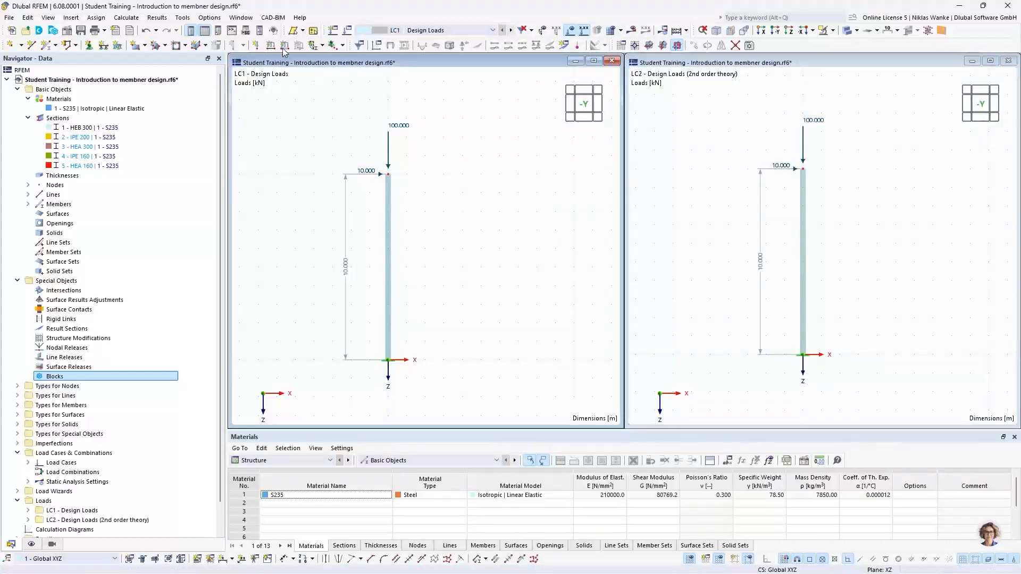
Calculate all load cases and display the global deformations |u| for both LC1 and LC2.
click(126, 18)
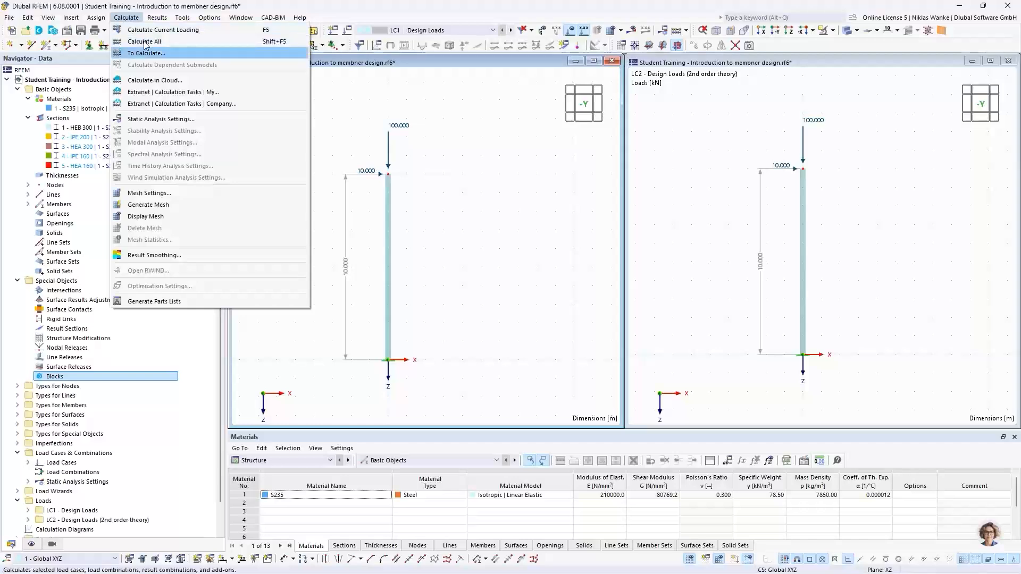
click(142, 42)
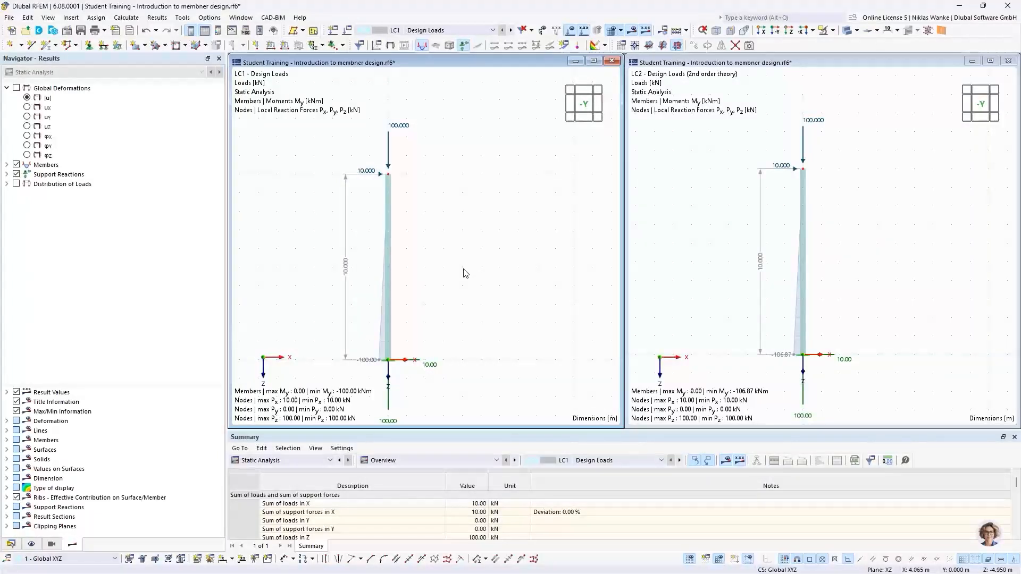
click(27, 98)
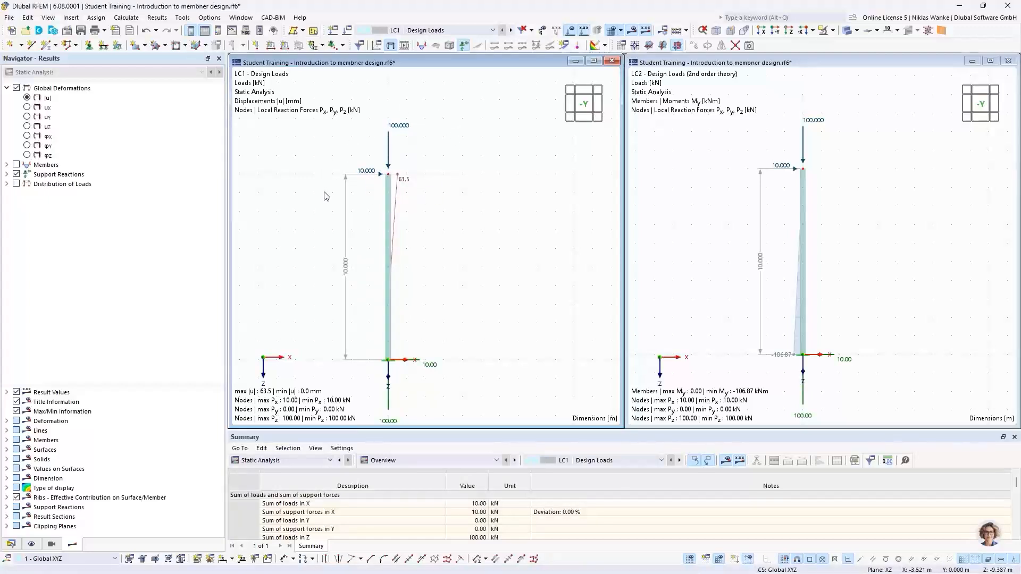
click(781, 201)
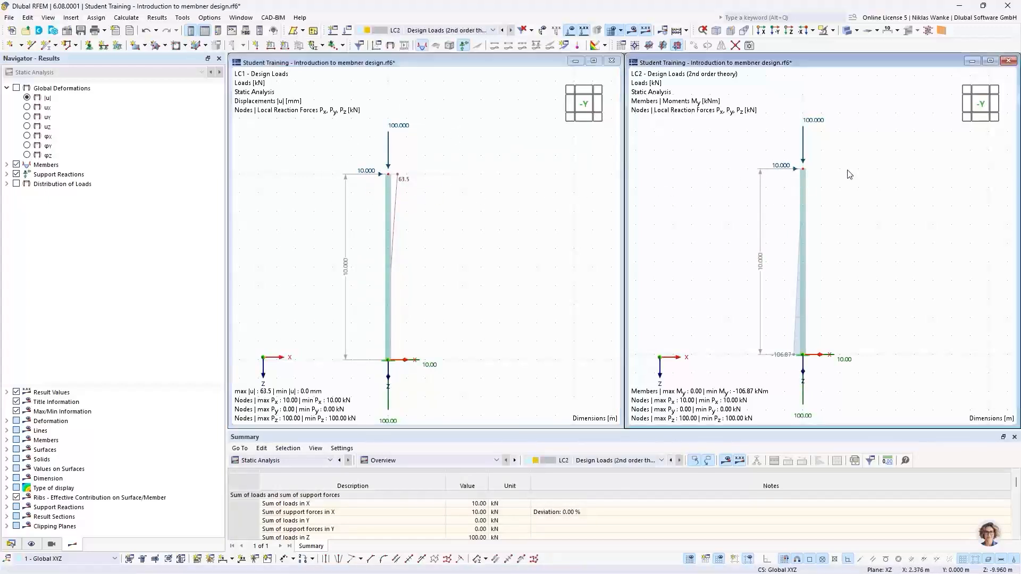
click(16, 88)
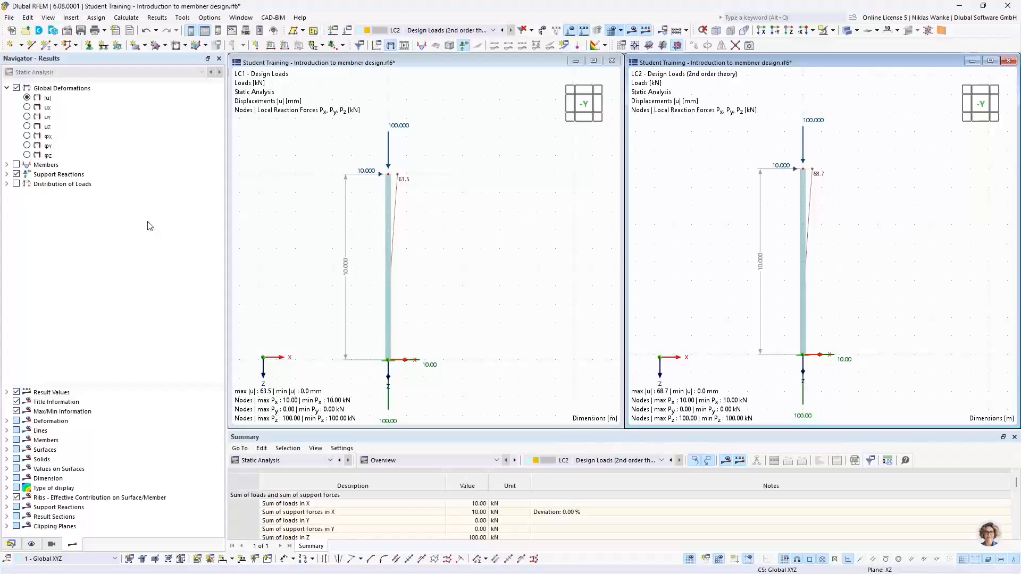
Inspect the support reactions at the column base in both windows and display the member moments My for LC1.
click(7, 165)
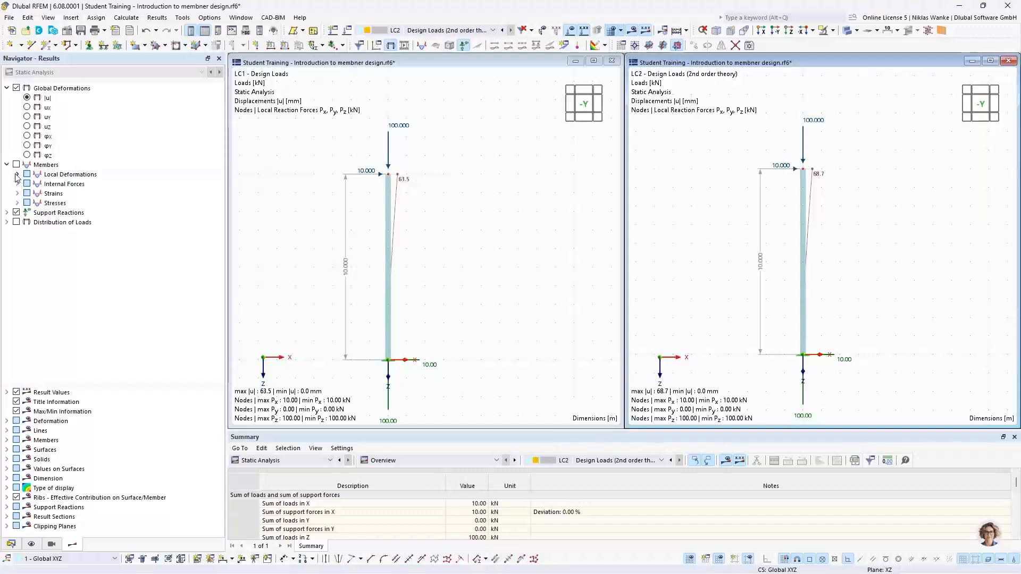
click(18, 184)
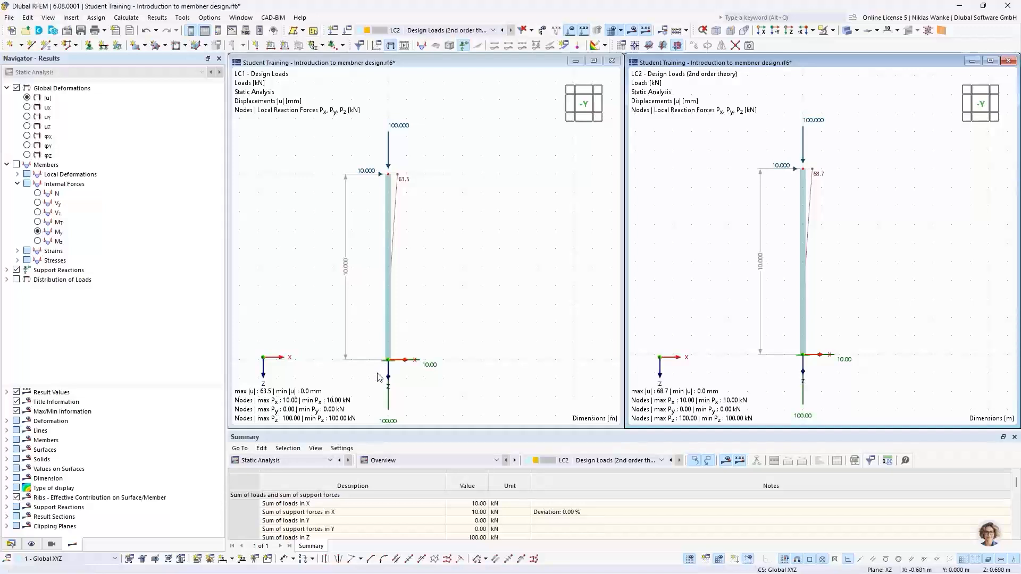
scroll(379, 377, up, 1)
middle_drag(379, 377, 447, 327)
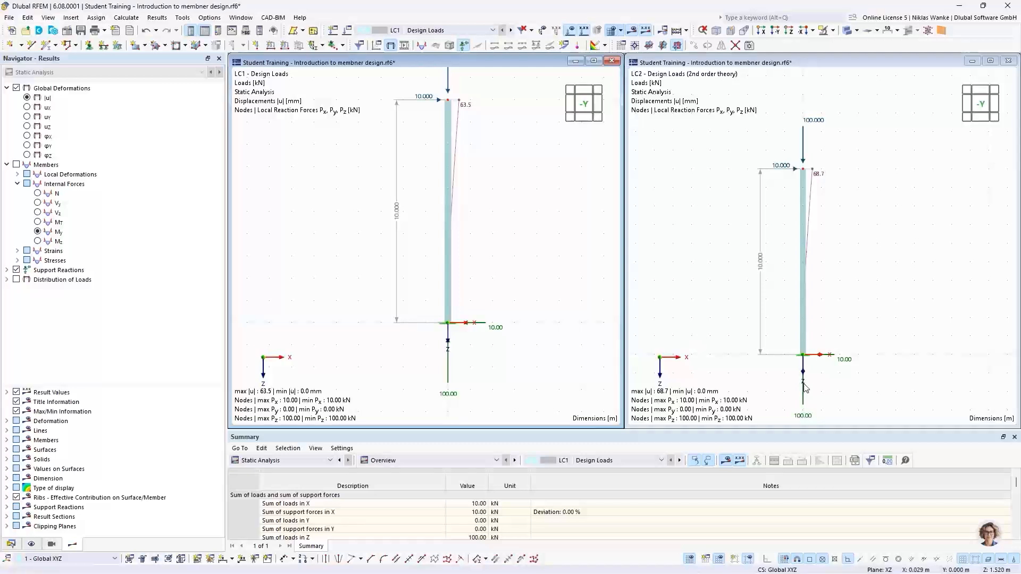
scroll(804, 383, up, 3)
middle_drag(802, 378, 821, 344)
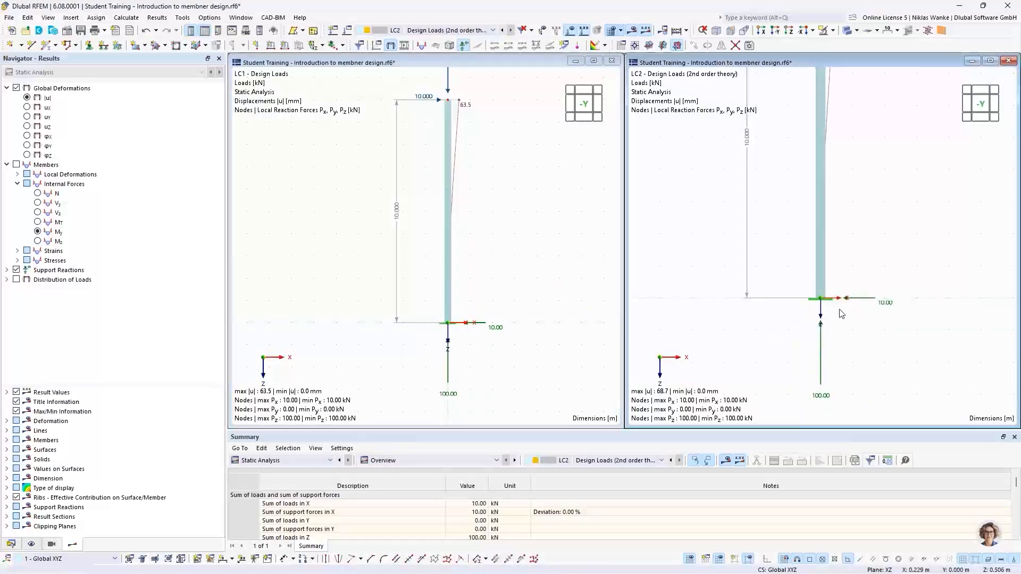
click(377, 249)
click(38, 232)
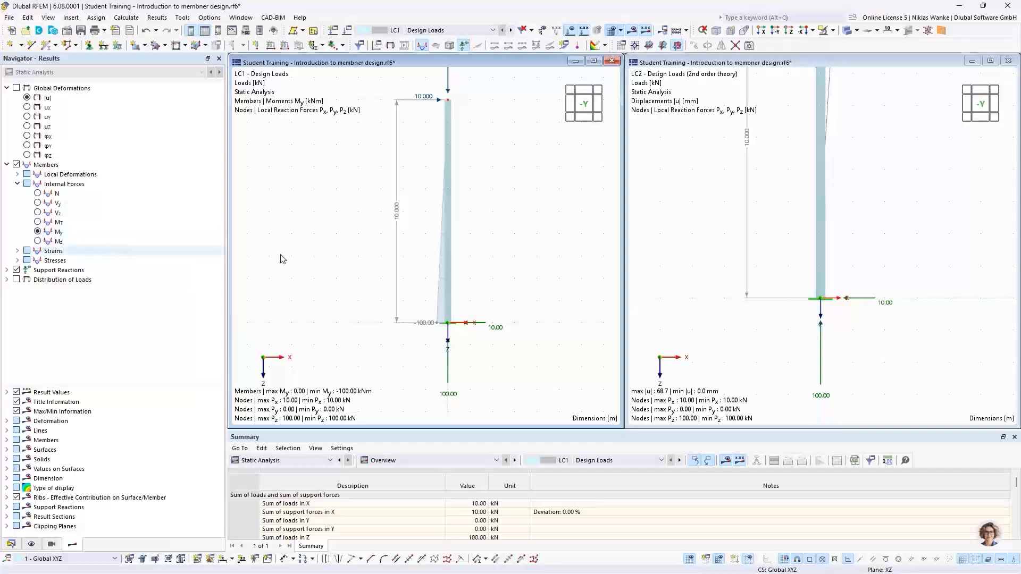
Display the member moments My for LC2 in the second window and inspect the column base moment in the LC1 window.
click(851, 288)
click(38, 233)
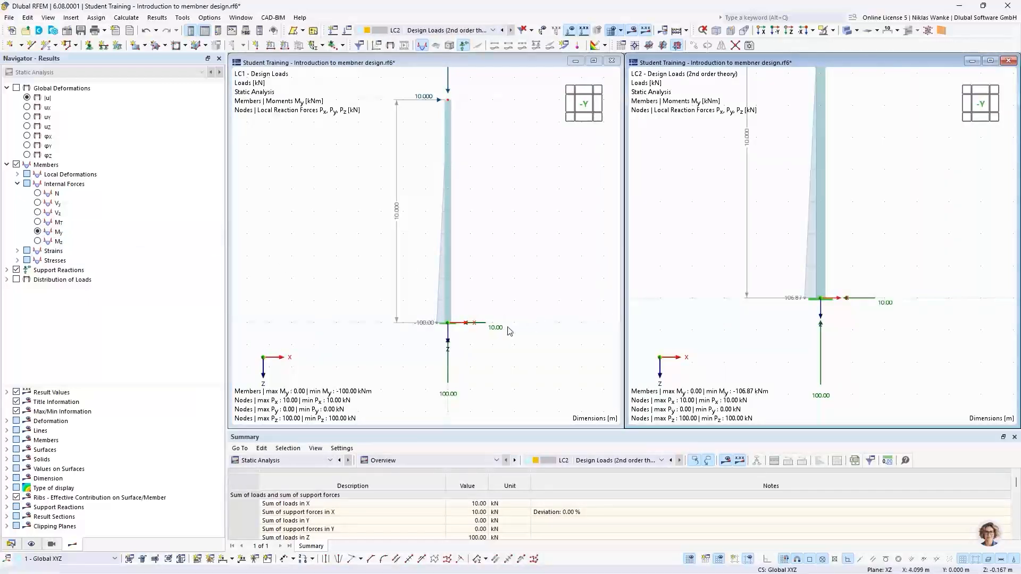
scroll(450, 323, up, 2)
scroll(460, 338, down, 1)
middle_drag(437, 339, 396, 337)
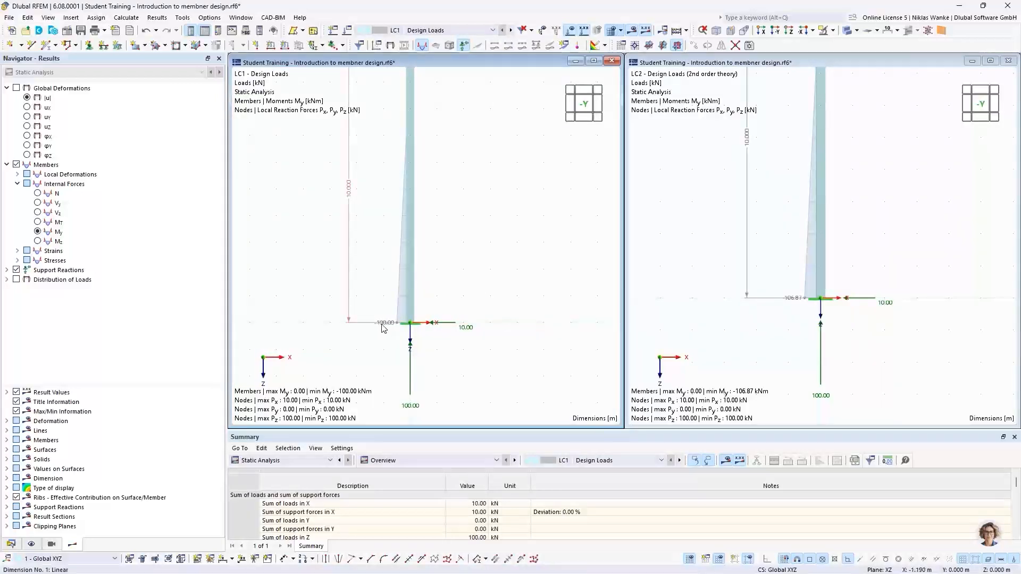
Examine the My diagrams of LC1 and LC2 side by side over the full column height.
scroll(397, 337, down, 1)
scroll(396, 337, down, 2)
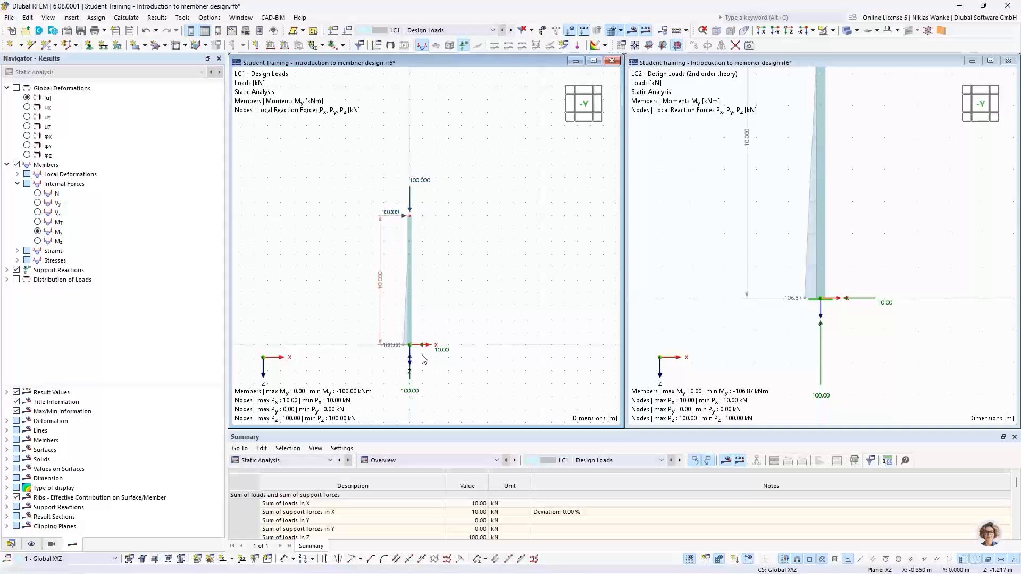
scroll(418, 362, up, 2)
scroll(417, 362, down, 1)
middle_drag(419, 361, 438, 344)
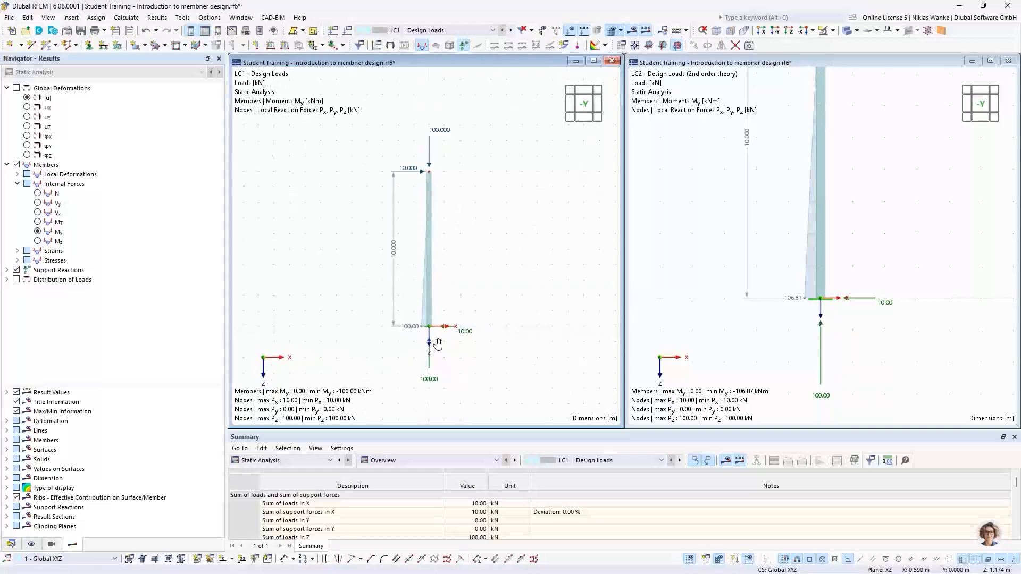
scroll(439, 340, up, 2)
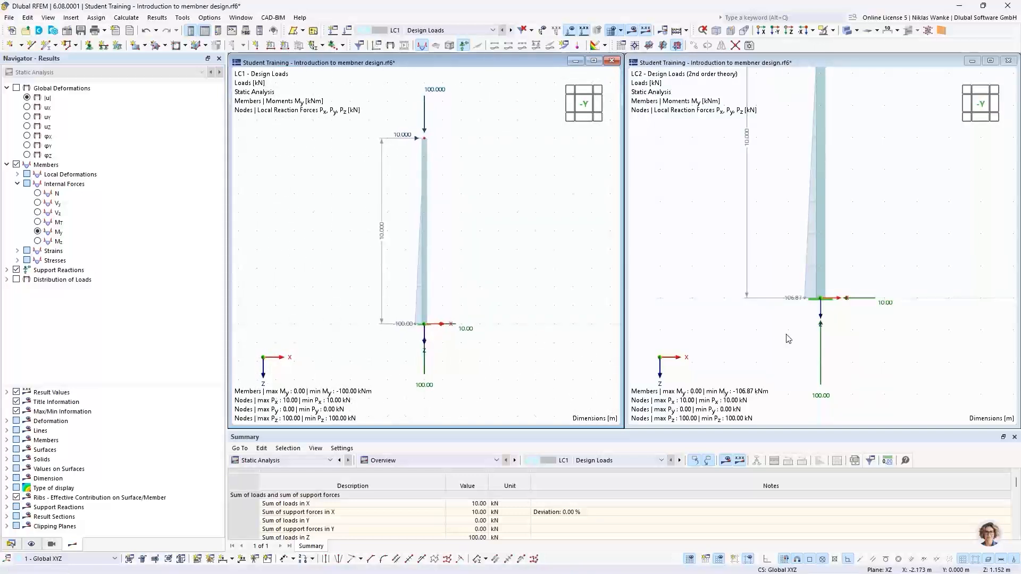
mouse_move(789, 335)
middle_down()
mouse_move(791, 351)
mouse_move(799, 347)
middle_up()
scroll(801, 355, down, 1)
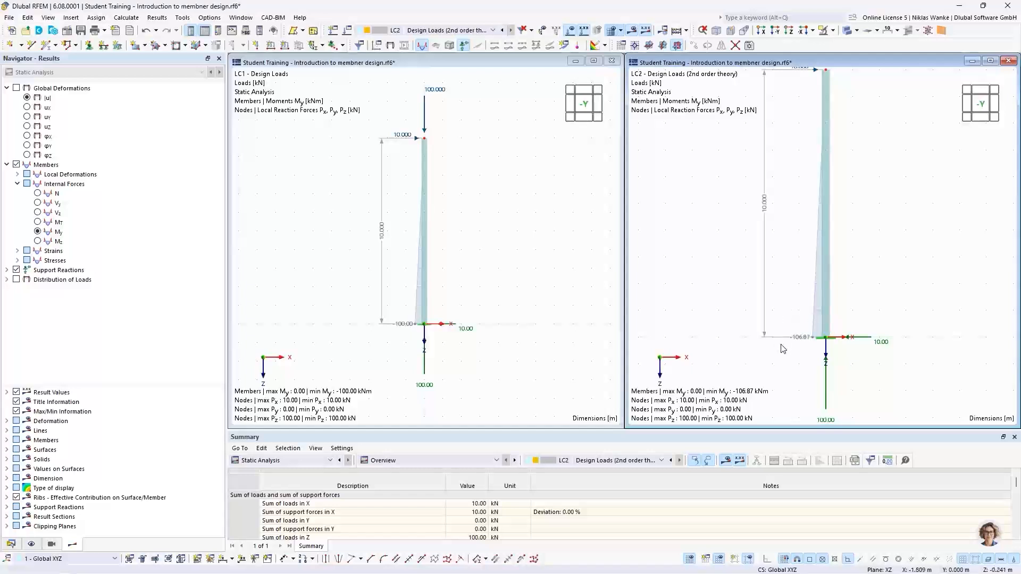
scroll(838, 346, down, 2)
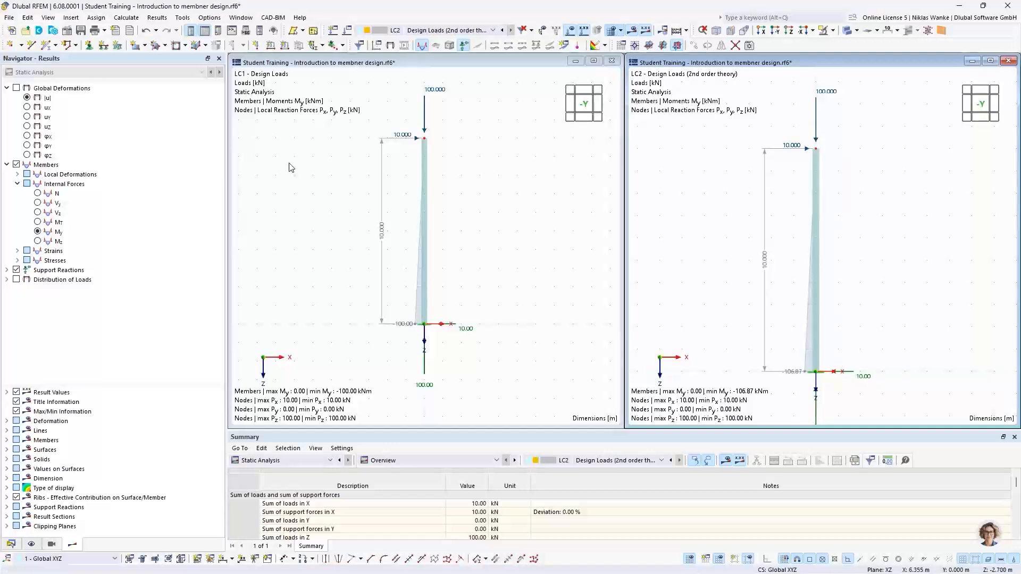
Check the global deformations |u| of LC2, return to its moments My and compare them with those of LC1.
click(26, 97)
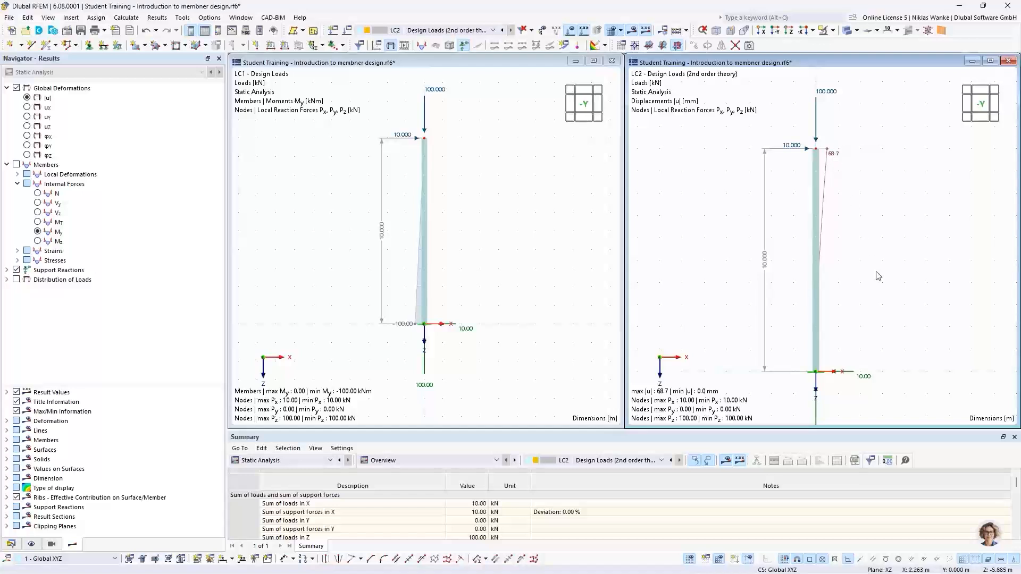
click(37, 231)
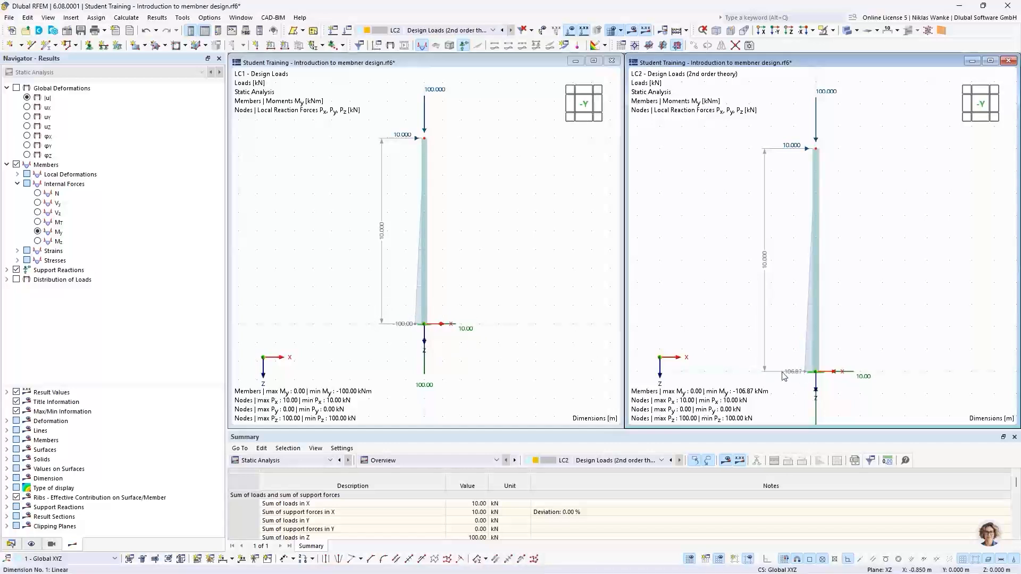
click(396, 348)
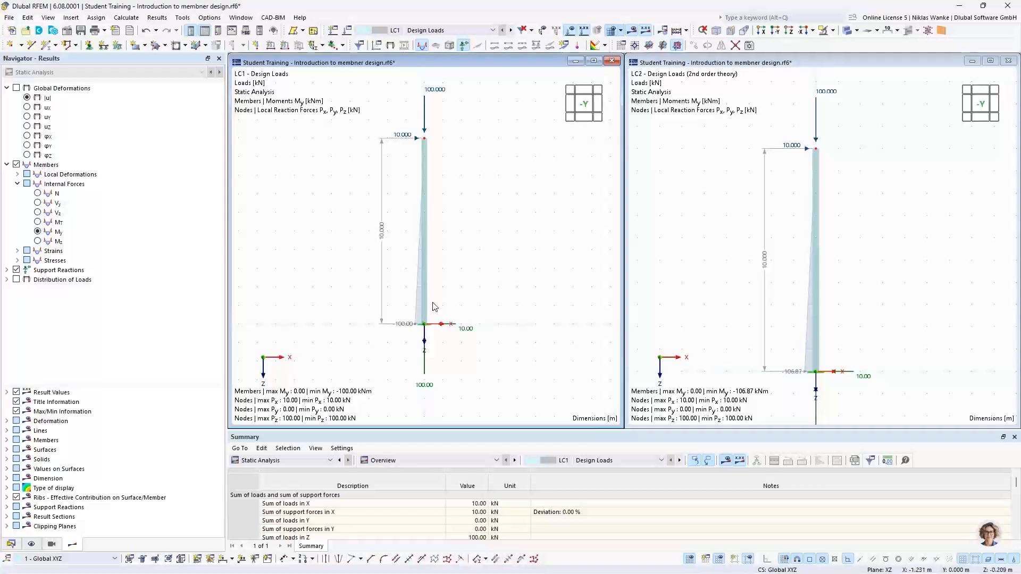
click(734, 247)
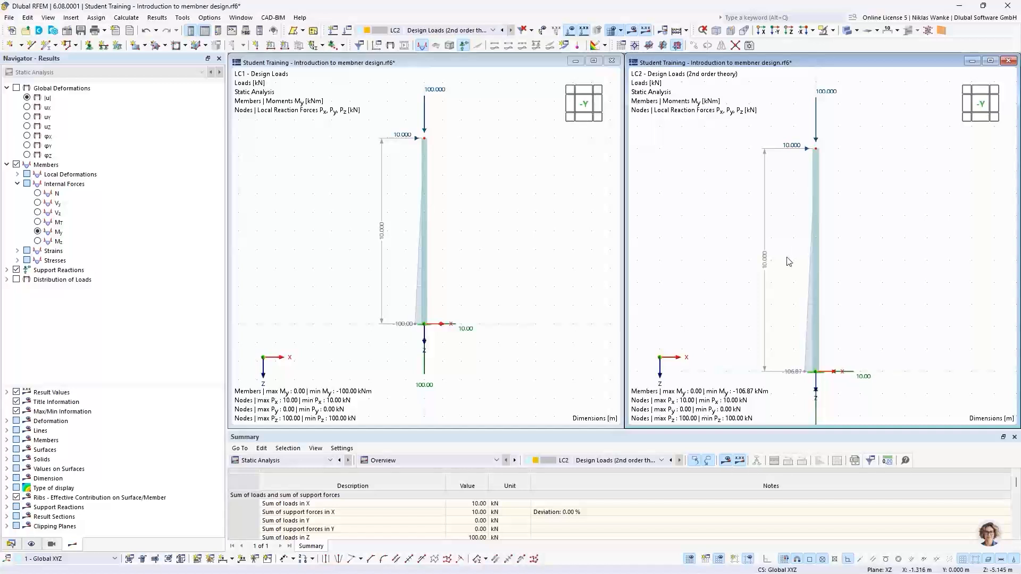
scroll(789, 262, down, 2)
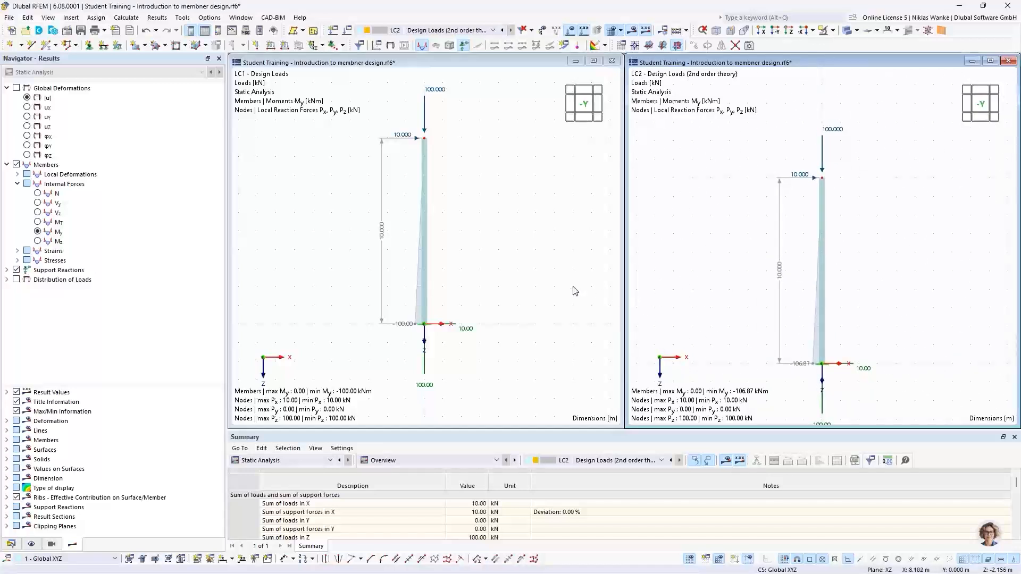
middle_drag(535, 210, 530, 235)
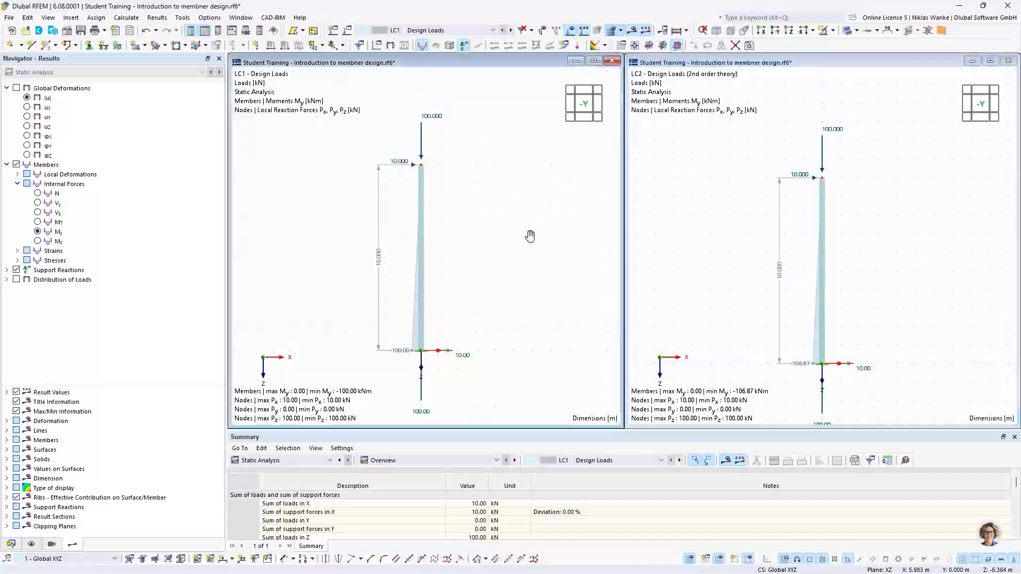
Set the LC2 nodal load at the column top to Fx 20 kN and Fz 200 kN.
double_click(833, 131)
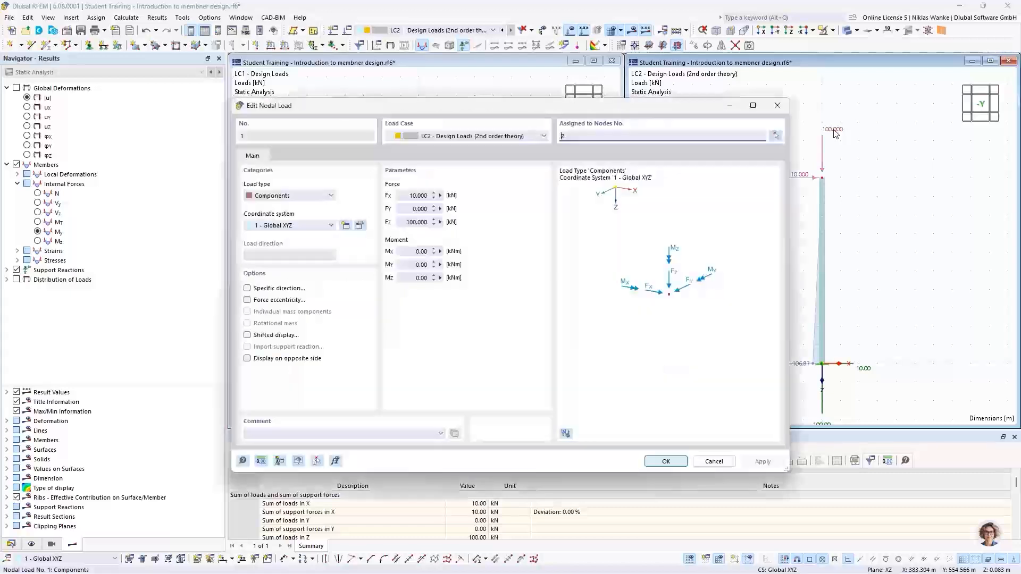
click(418, 196)
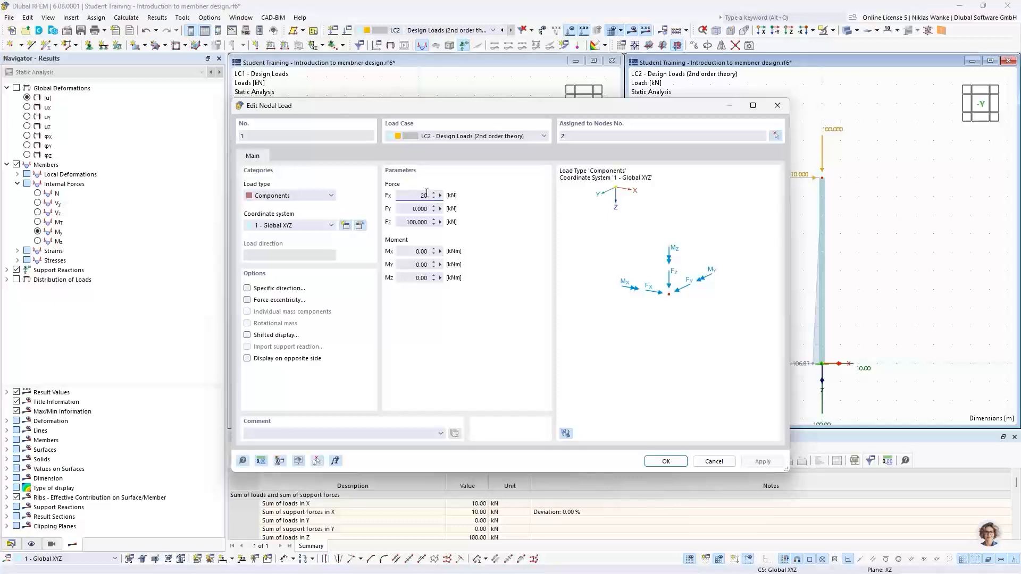
click(407, 222)
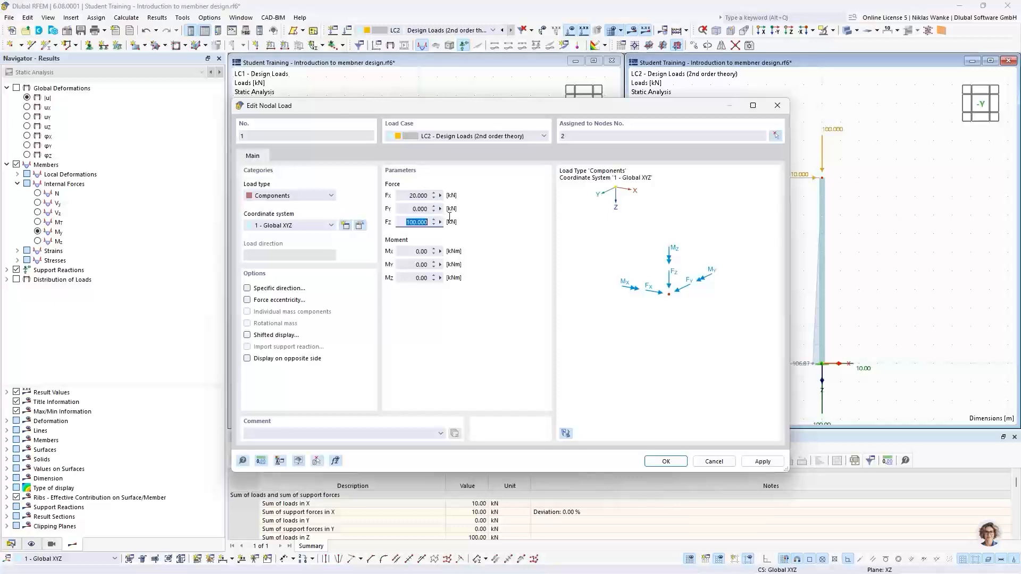
text(200)
click(665, 461)
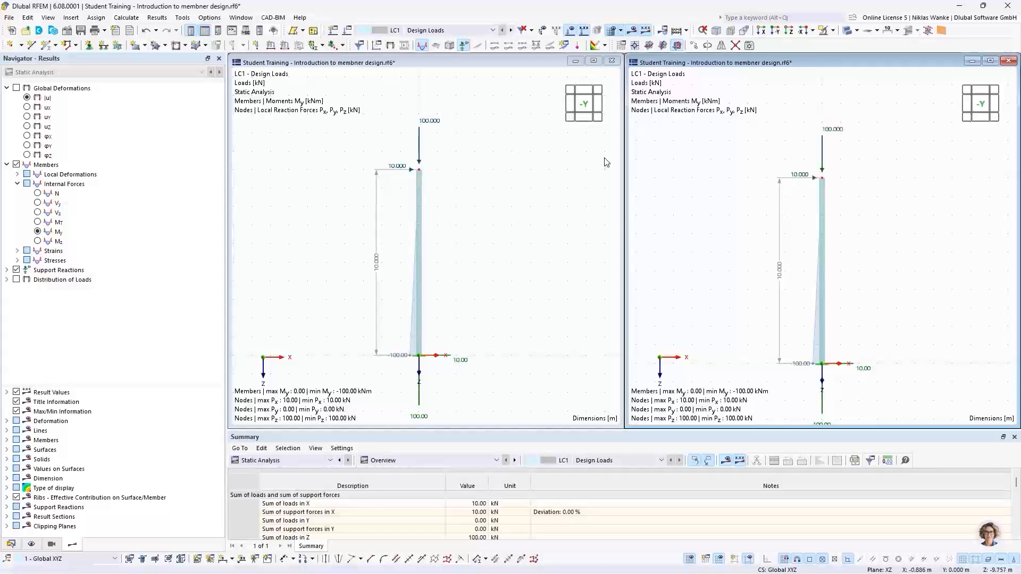
Set the LC1 nodal load at the column top to Fx 20 kN and Fz 200 kN.
double_click(832, 133)
drag(408, 196, 448, 200)
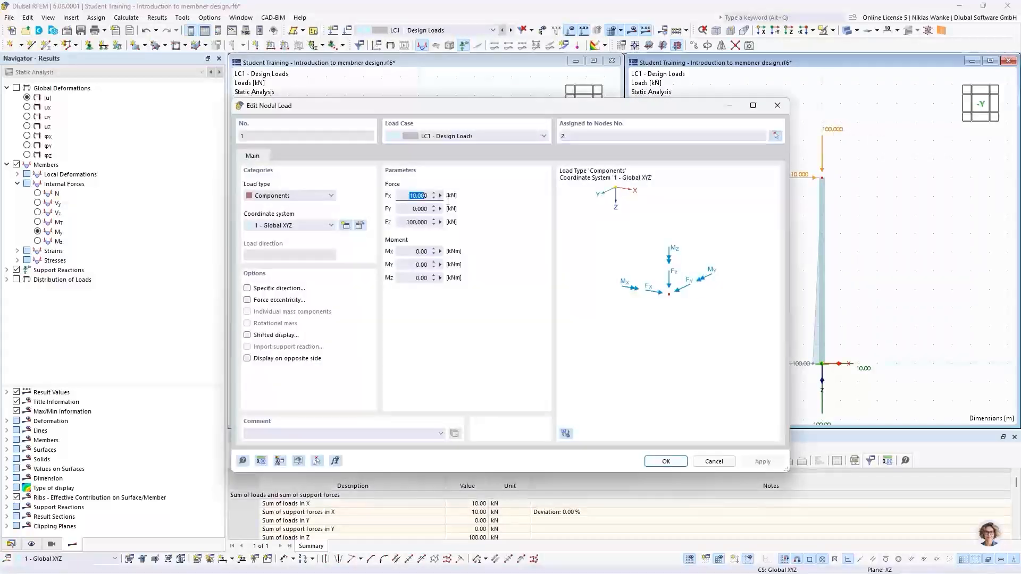
text(20)
drag(410, 222, 441, 223)
text(200)
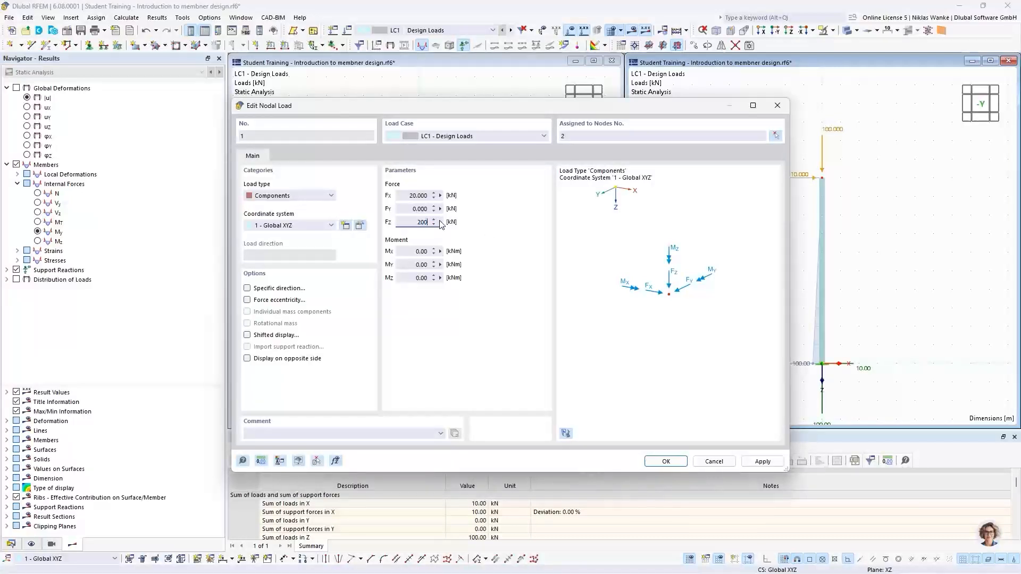
click(418, 210)
click(666, 461)
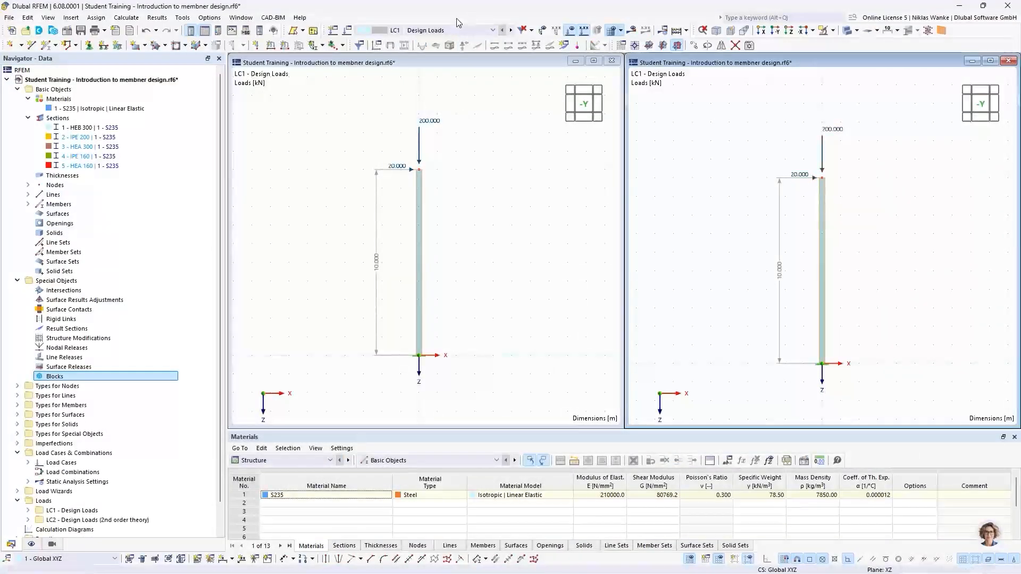
Show LC2 Design Loads (2nd order theory) in the second window and calculate all load cases with the new loads.
click(443, 31)
click(440, 30)
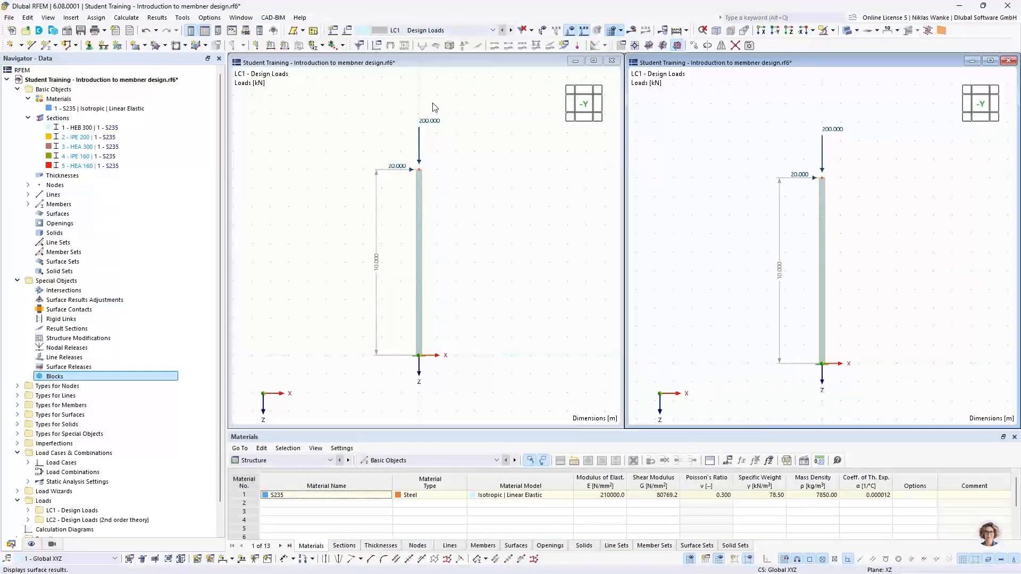
click(452, 30)
click(449, 48)
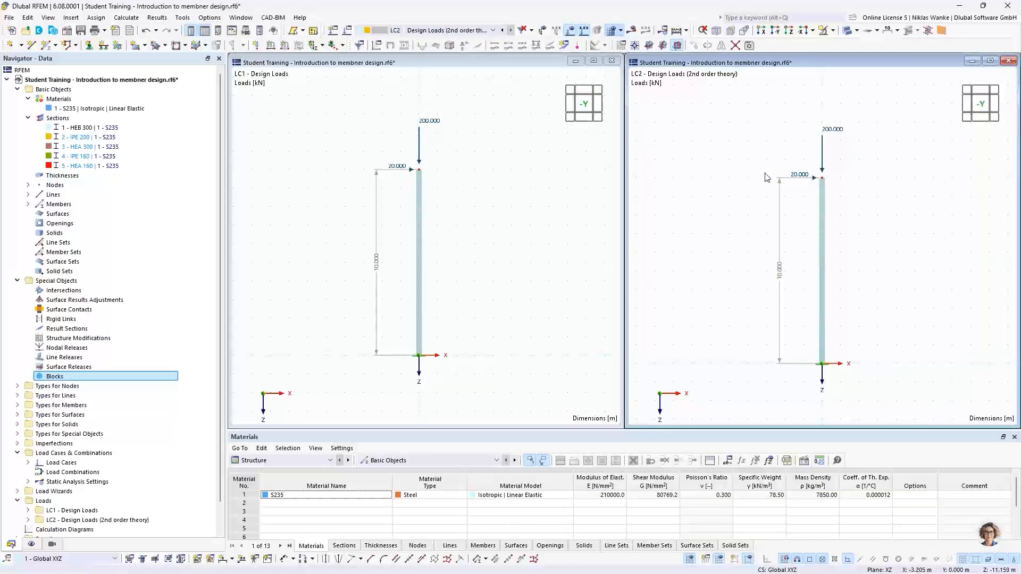
click(485, 165)
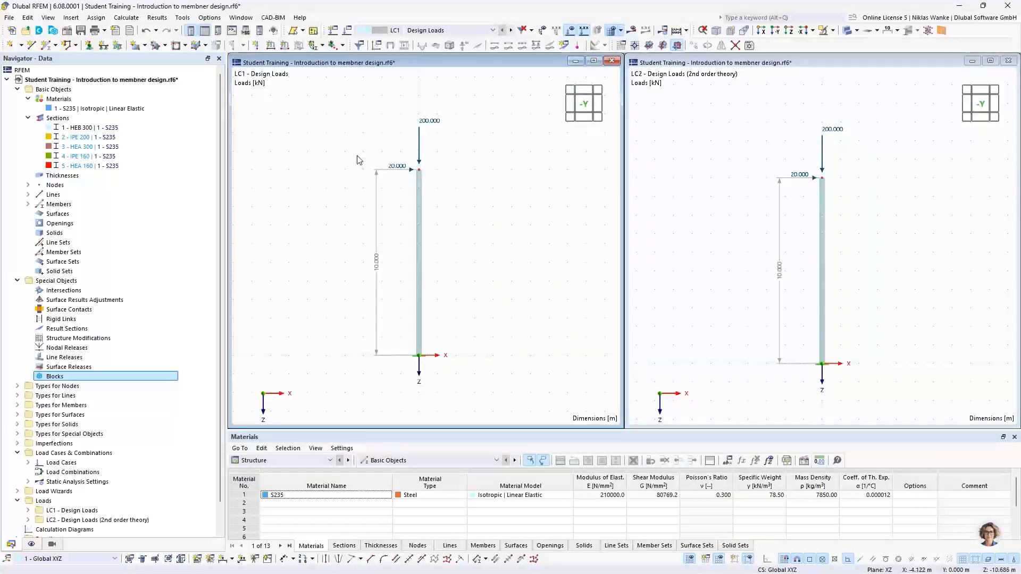
click(157, 17)
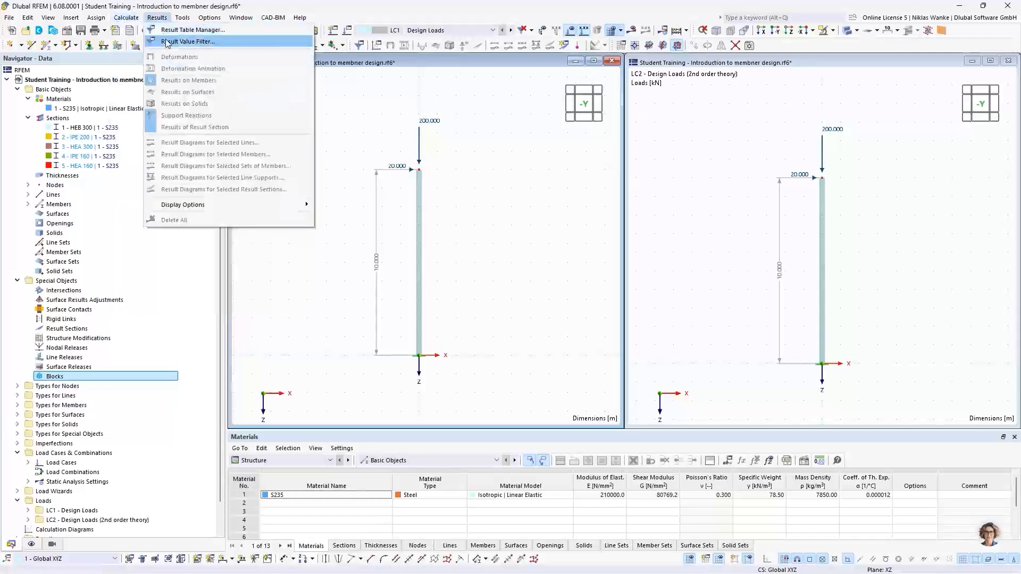
click(151, 41)
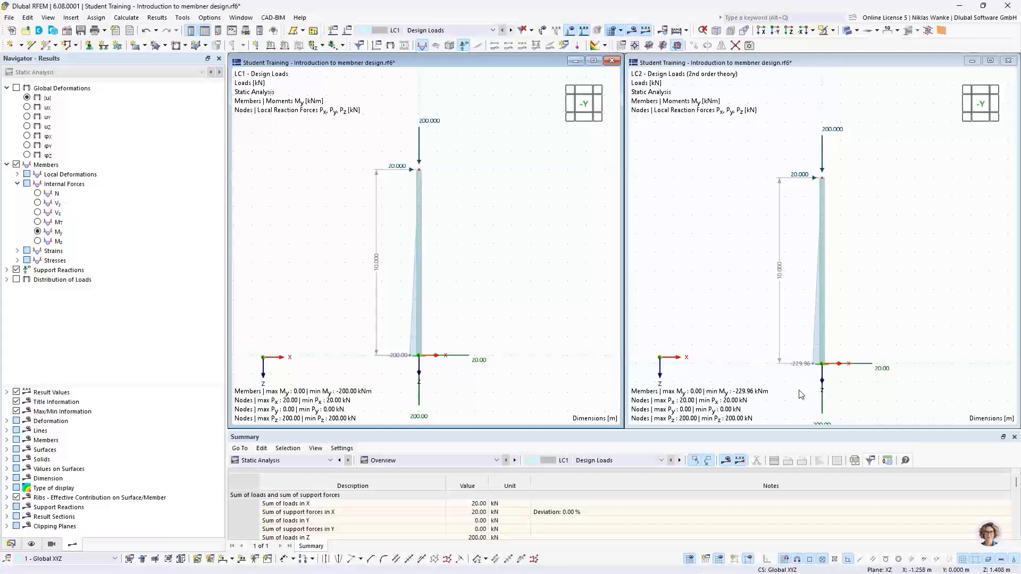
Set the LC2 nodal load at the column top to Fx 50 kN and Fz 500 kN, and show LC2 in the second window.
click(862, 117)
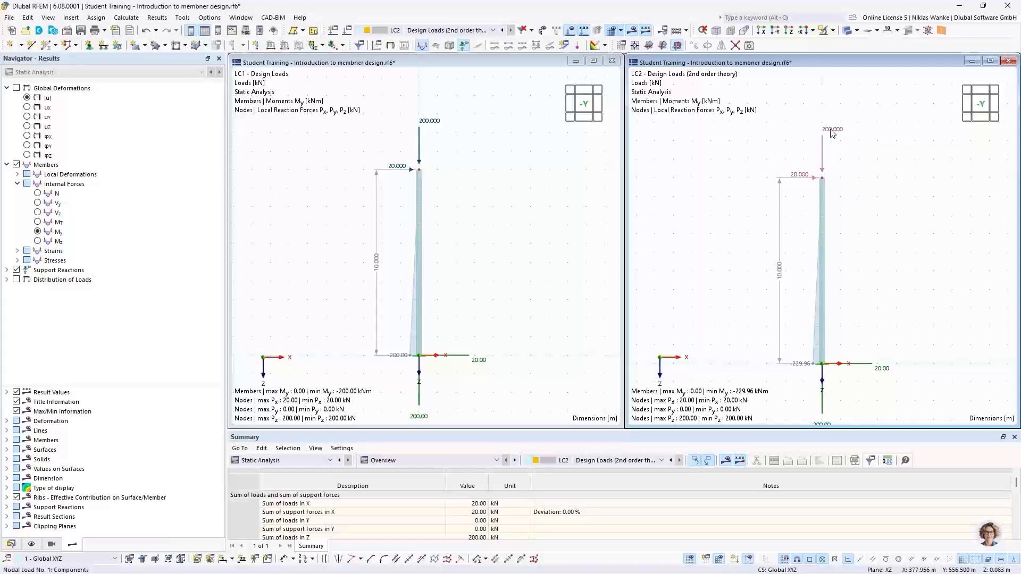
mouse_move(832, 133)
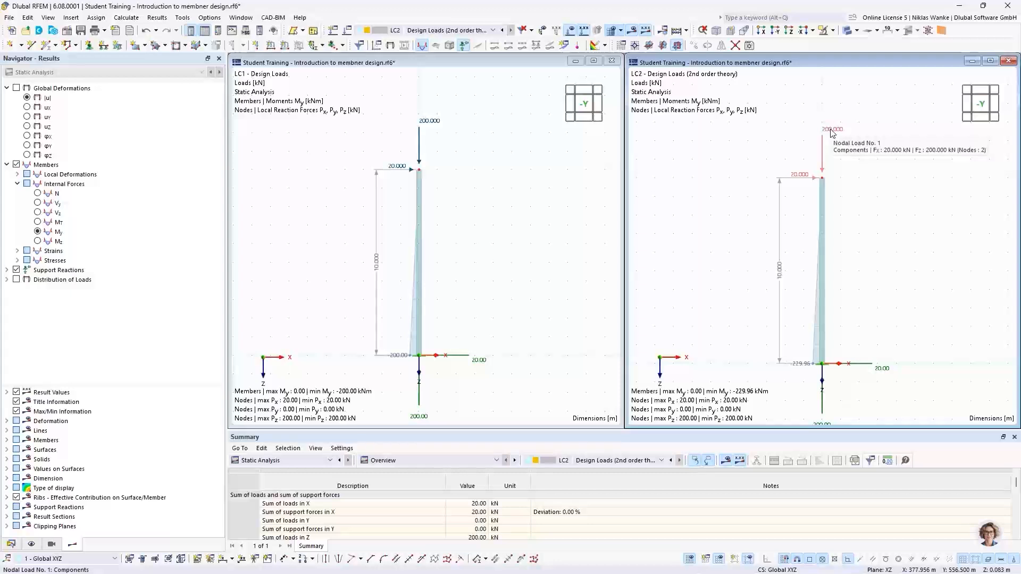
double_click(832, 132)
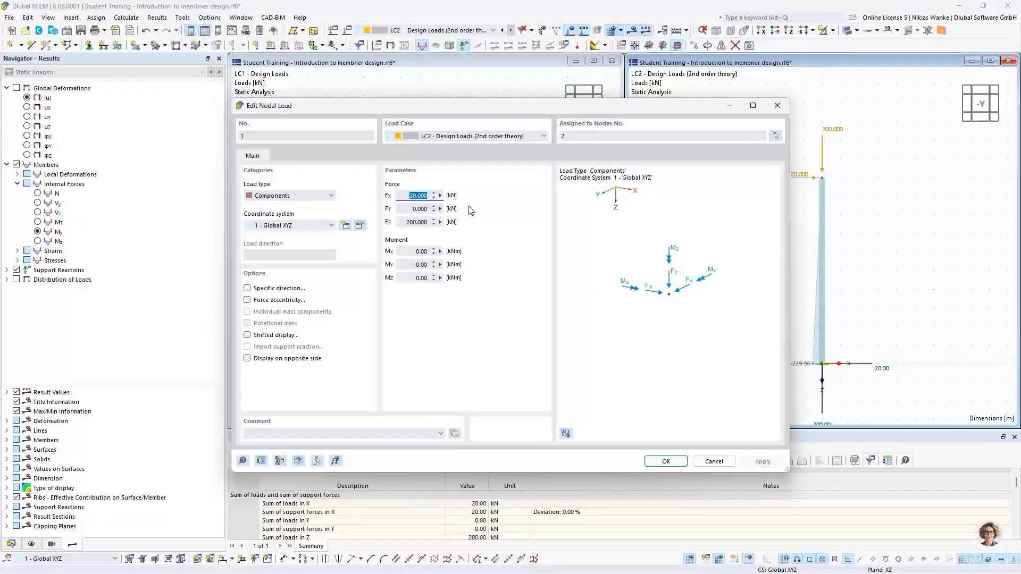
text(50)
key(Tab)
text(50)
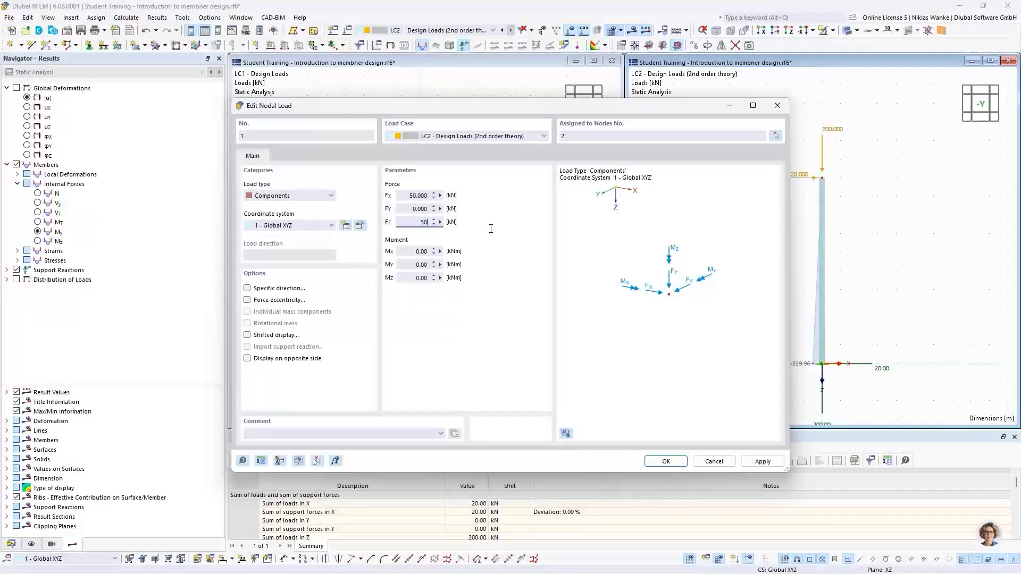
click(667, 462)
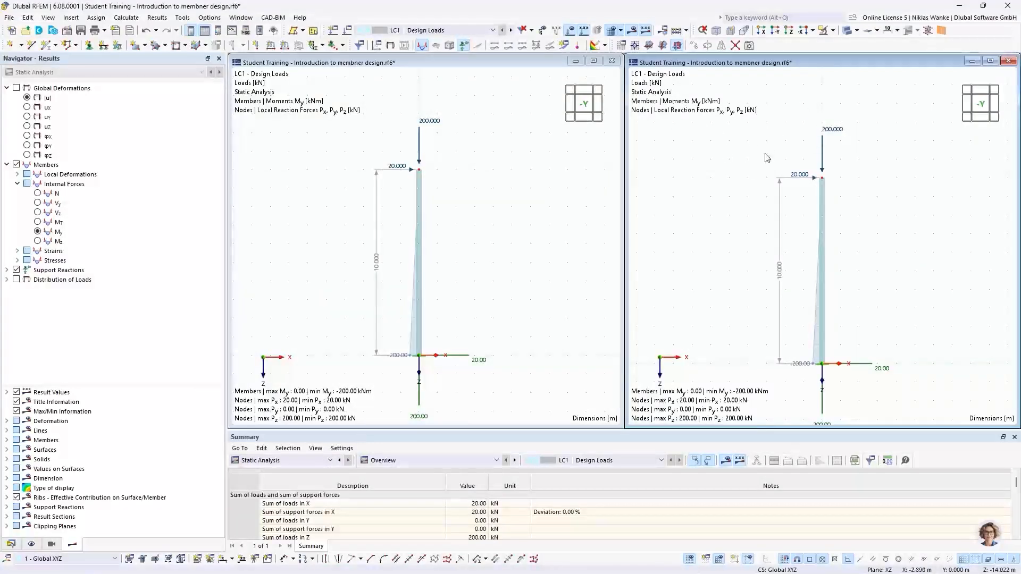
click(443, 31)
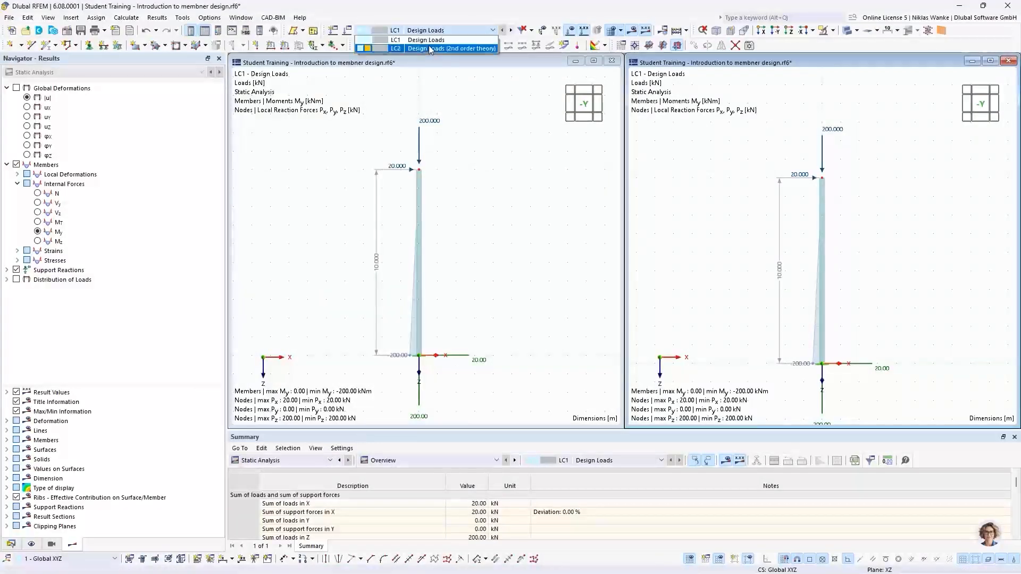
click(451, 49)
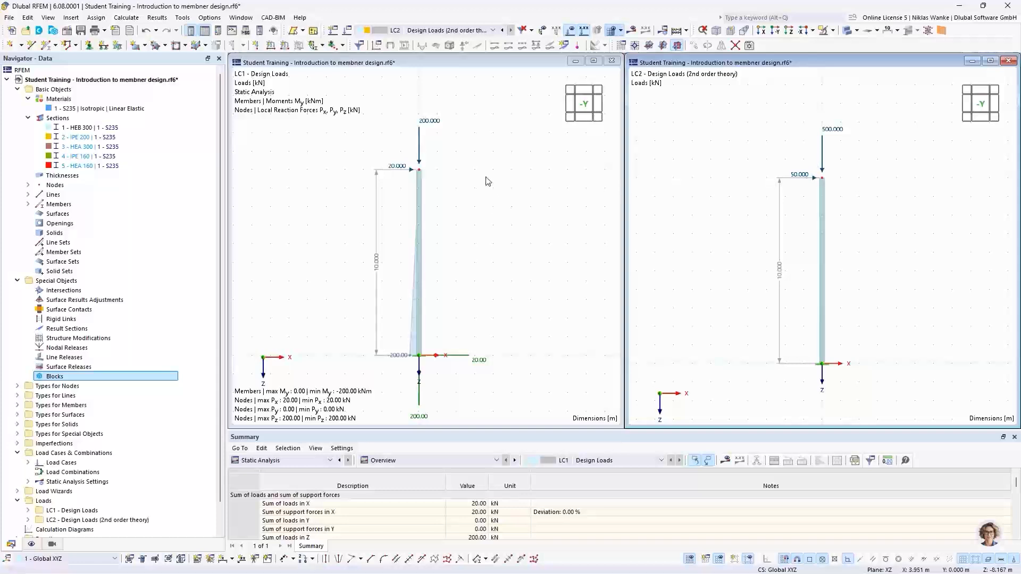
Set the LC1 nodal load at the column top to Fx 50 kN and Fz 500 kN.
double_click(432, 123)
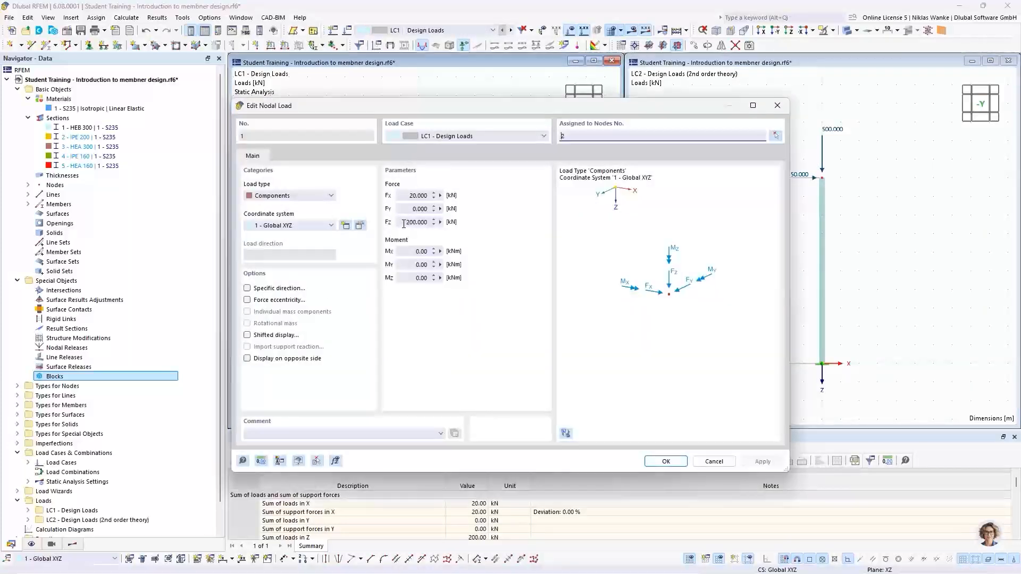
double_click(423, 195)
text(50)
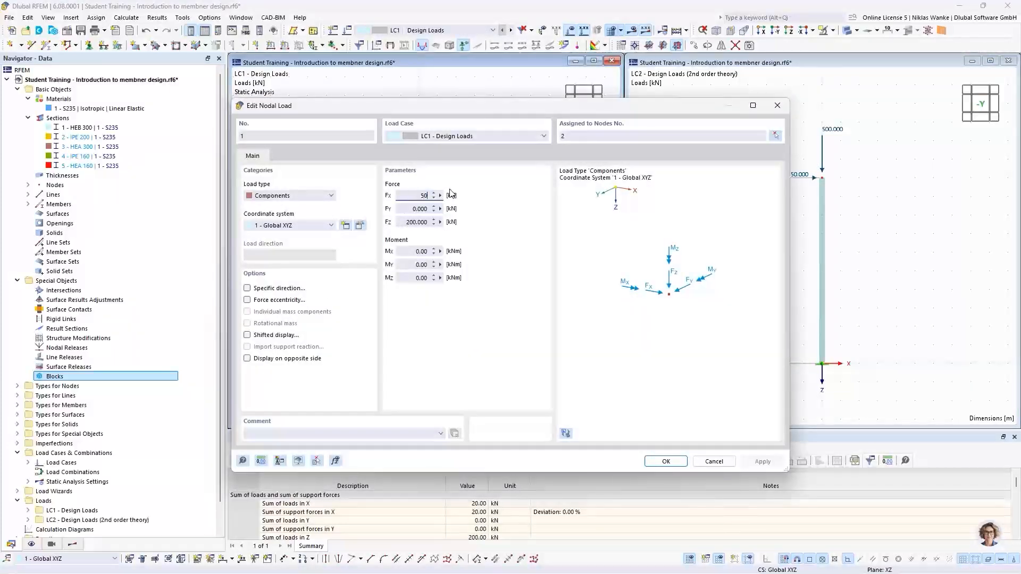
double_click(431, 221)
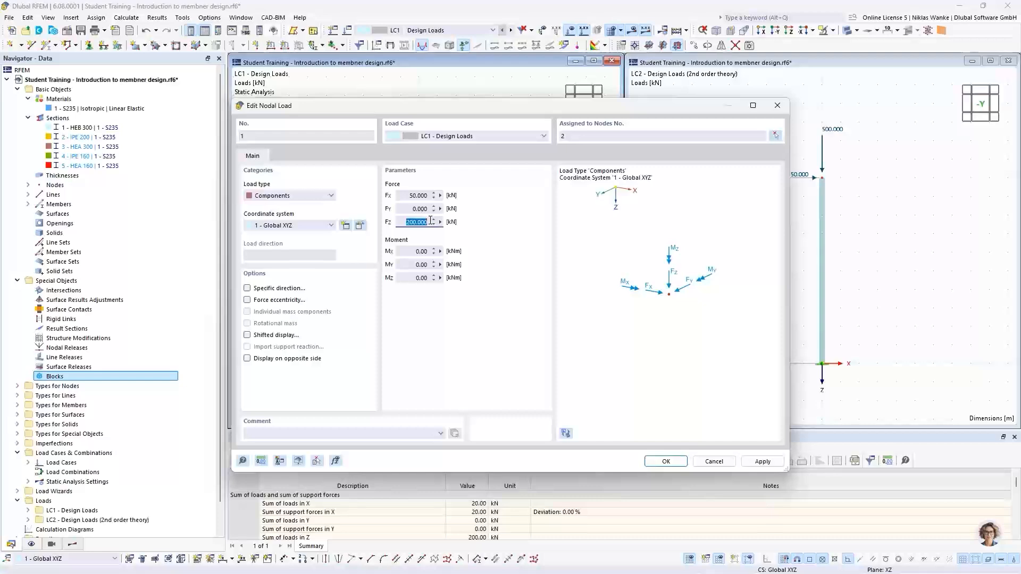
text(500)
click(665, 461)
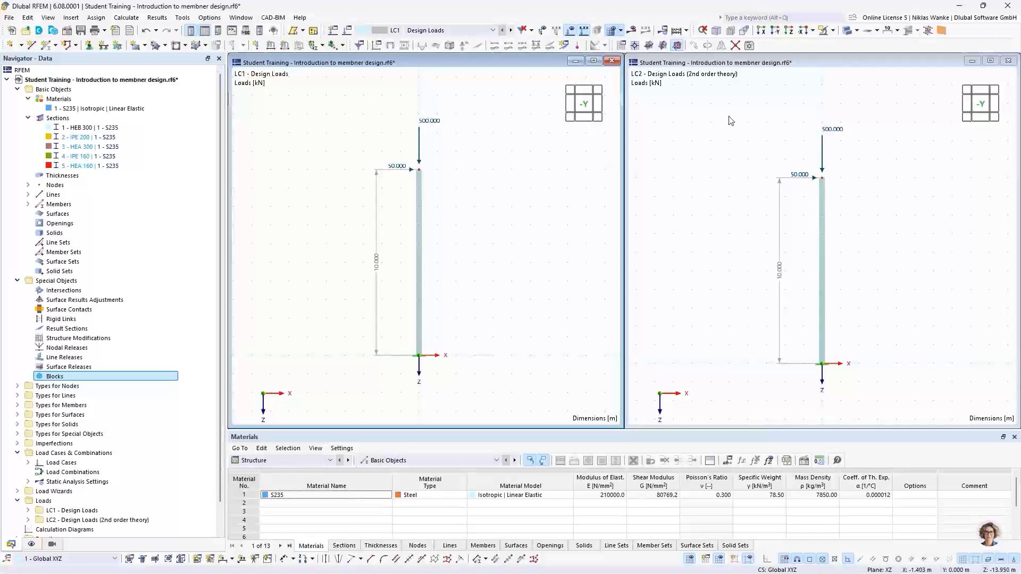
Calculate all load cases with the increased loads and inspect the calculation error entry for load case 2.
click(755, 232)
click(508, 246)
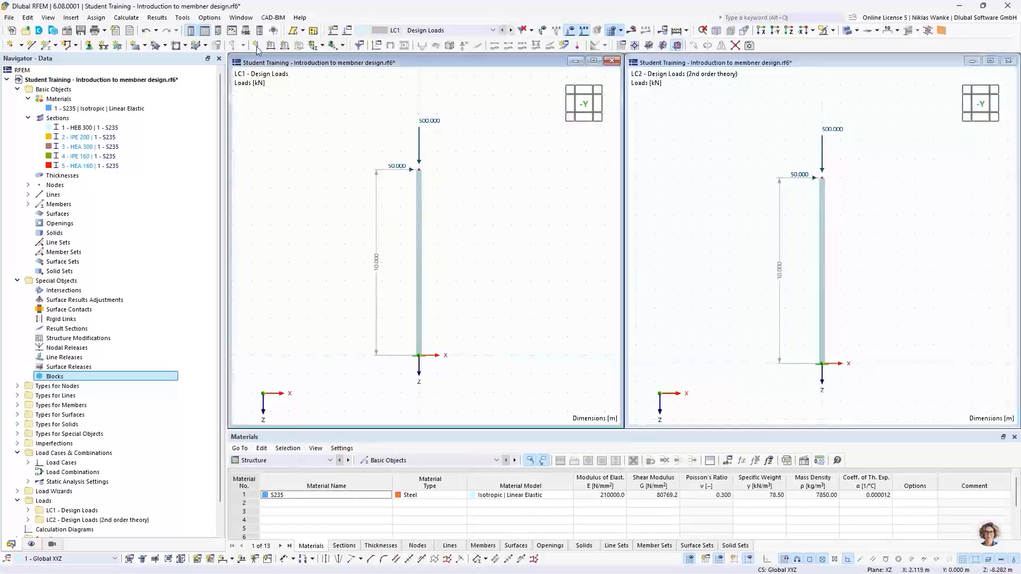
click(126, 17)
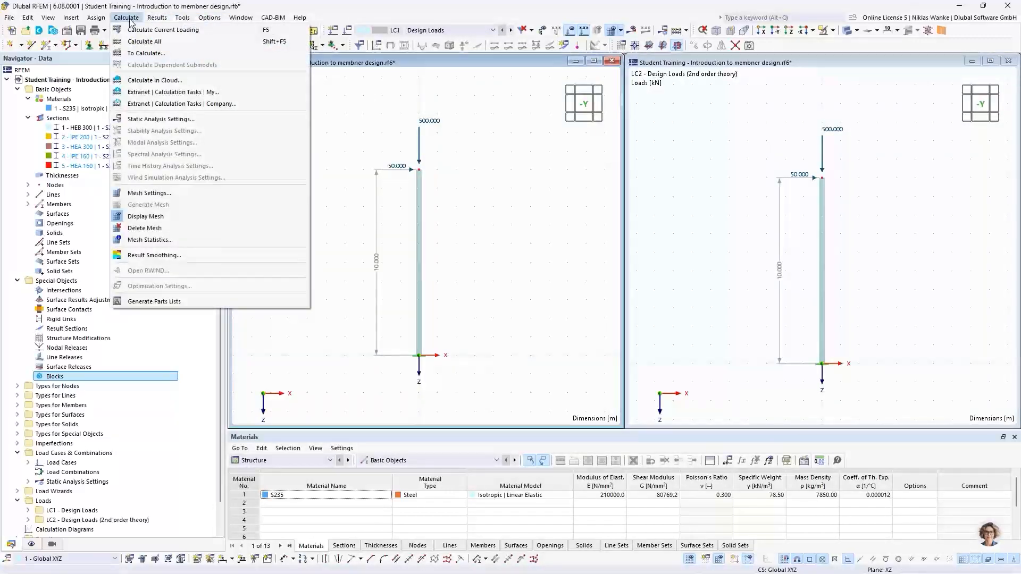
click(145, 42)
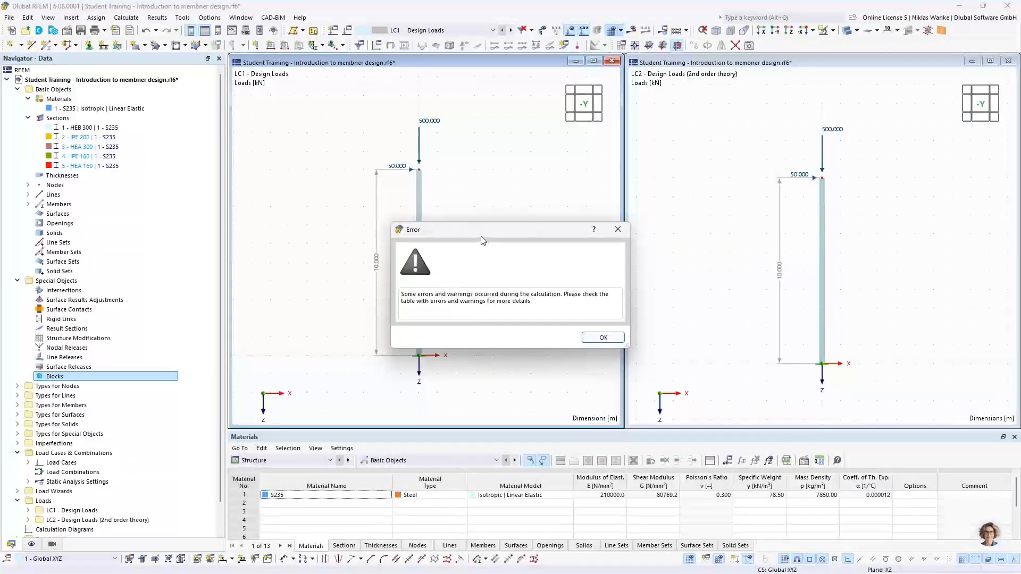
drag(506, 231, 571, 220)
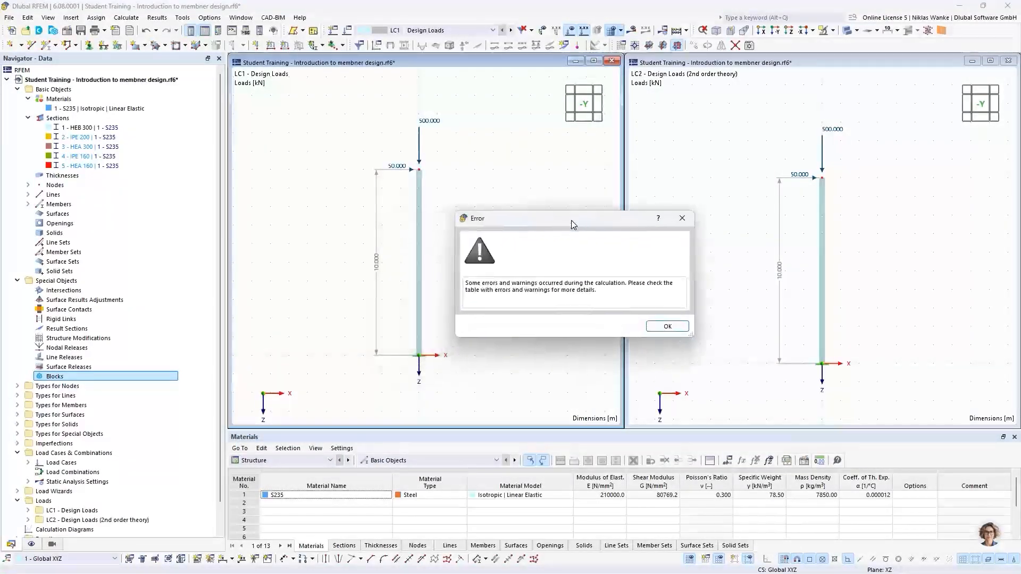
click(667, 326)
click(535, 496)
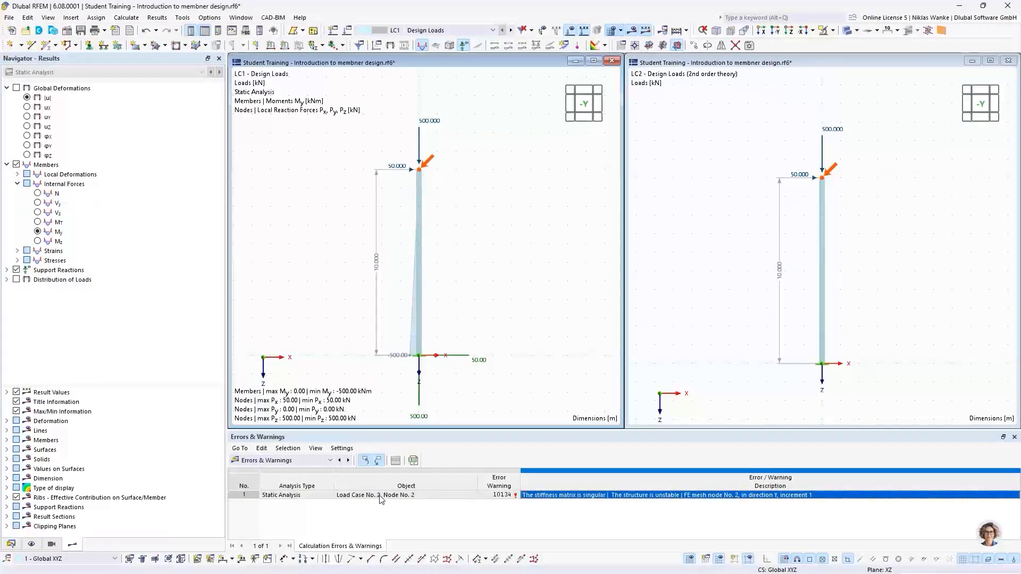
click(721, 198)
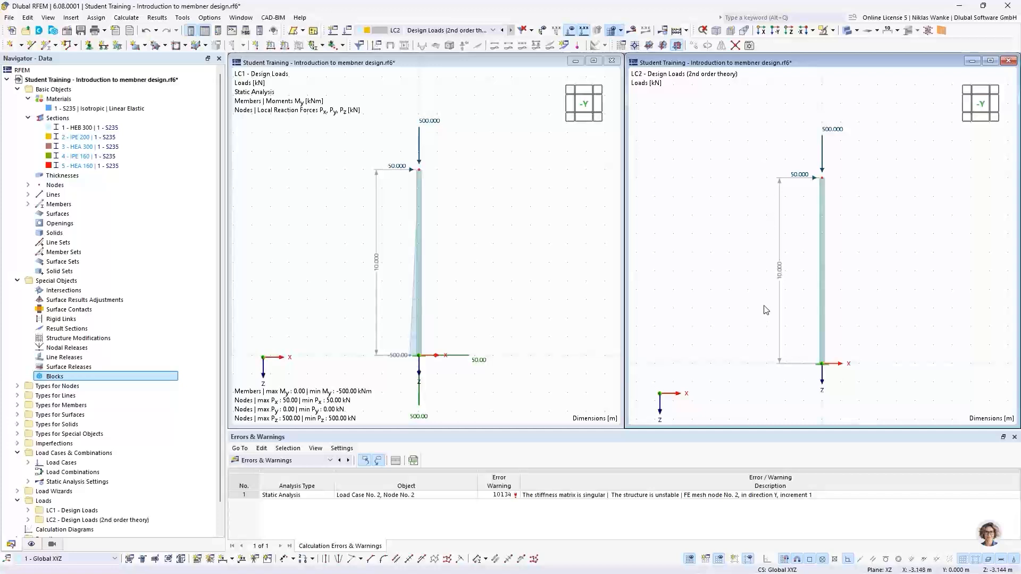
Show the global deformation |u| of LC1 Design Loads in the first window.
click(500, 153)
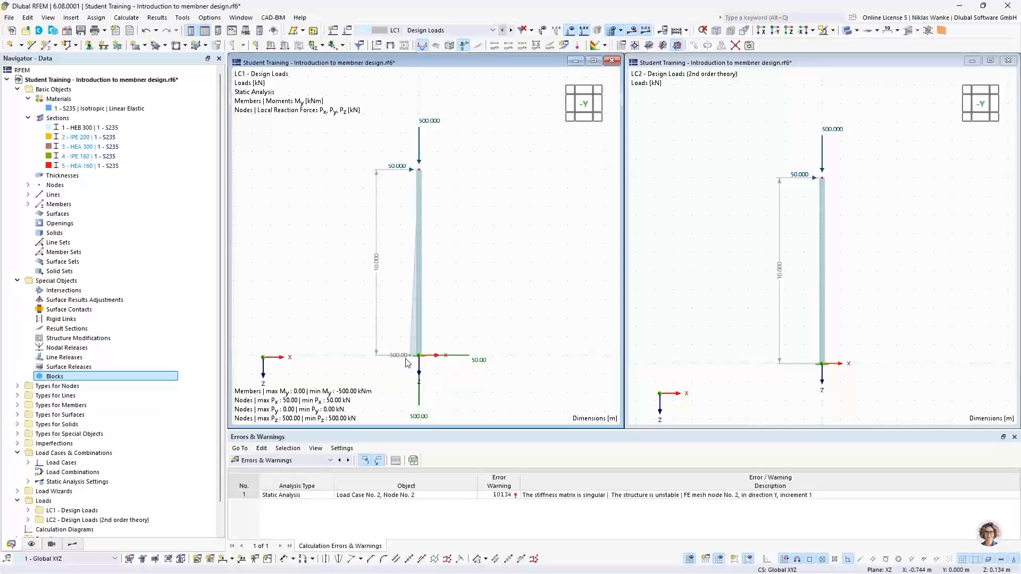
click(73, 543)
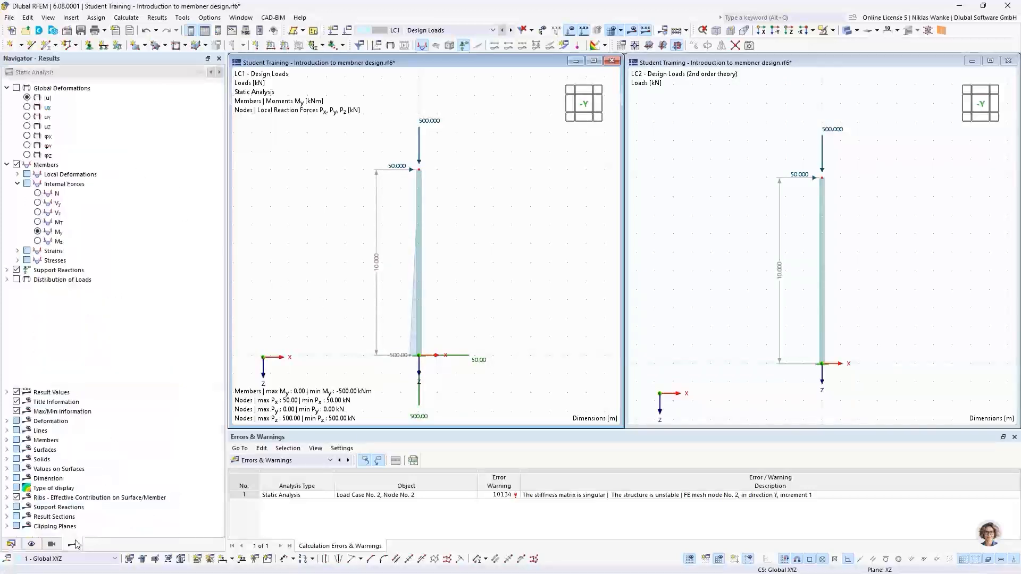
click(26, 97)
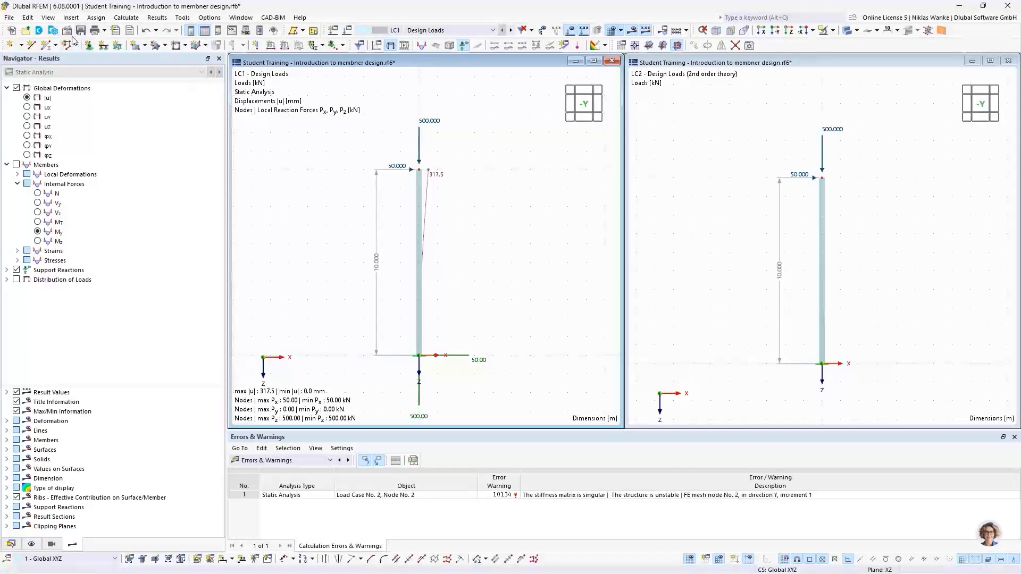
Review the add-ons in the model's base data and switch to PowerPoint to show the Euler-Case 1 mode shapes slide.
double_click(422, 133)
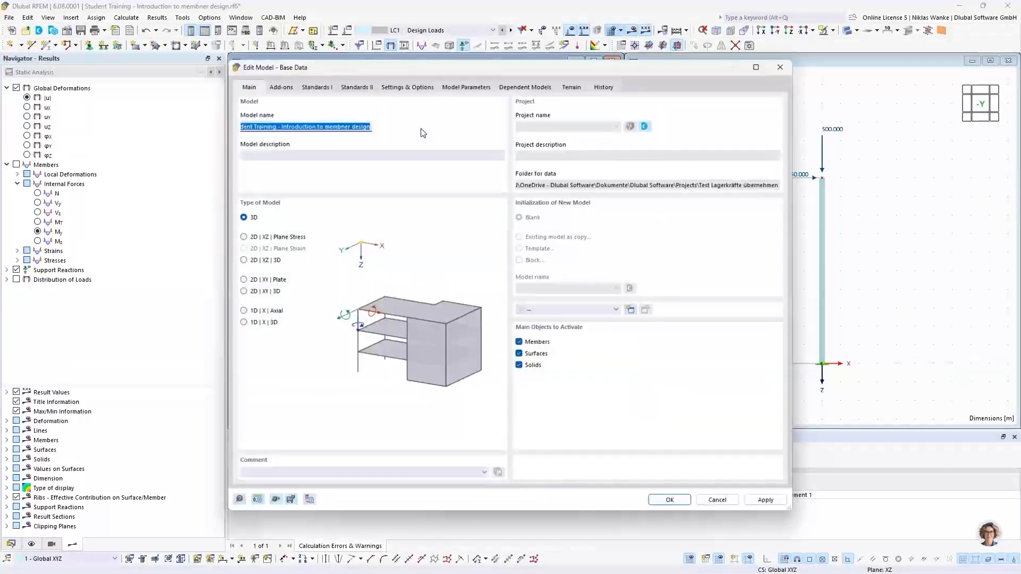
click(281, 87)
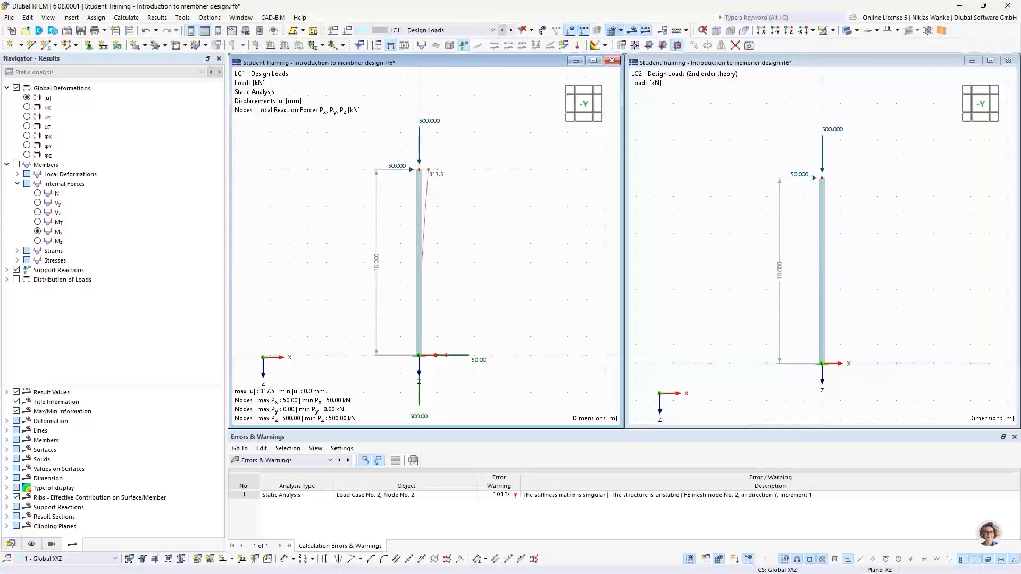
key(alt+Tab)
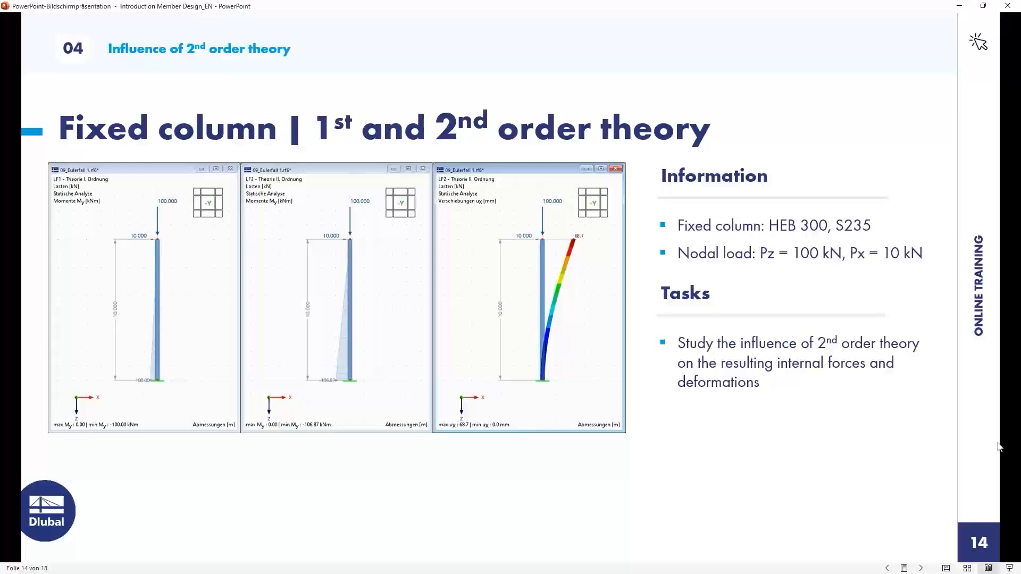
click(812, 440)
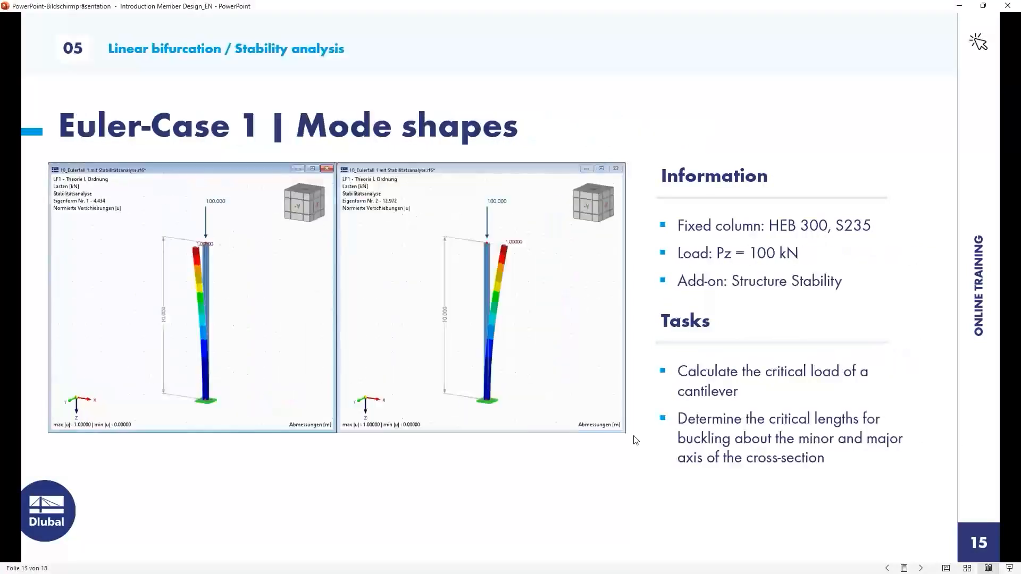
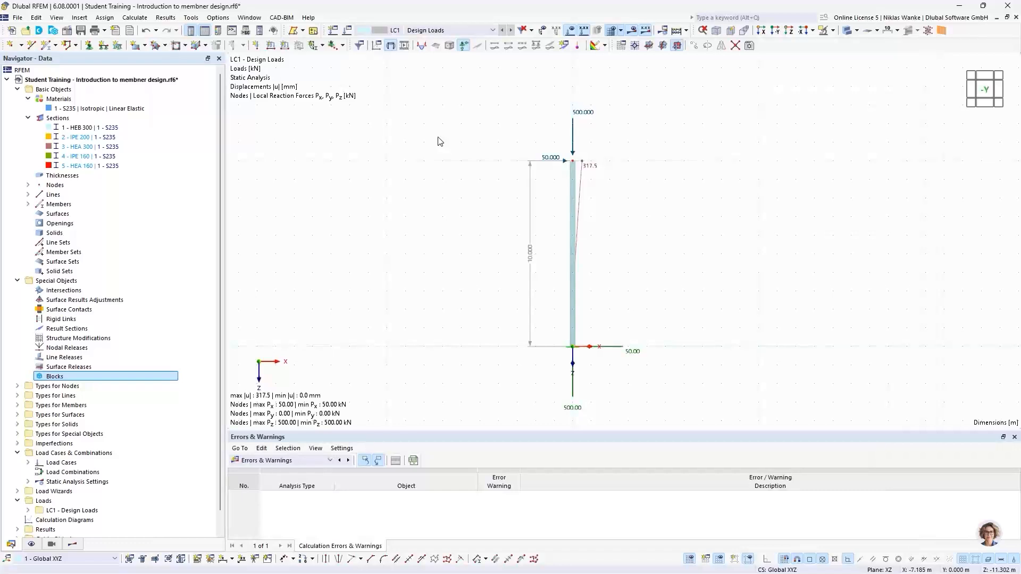
Set the LC1 nodal load at the column top to Fx 0 kN and Fz 100 kN.
double_click(581, 114)
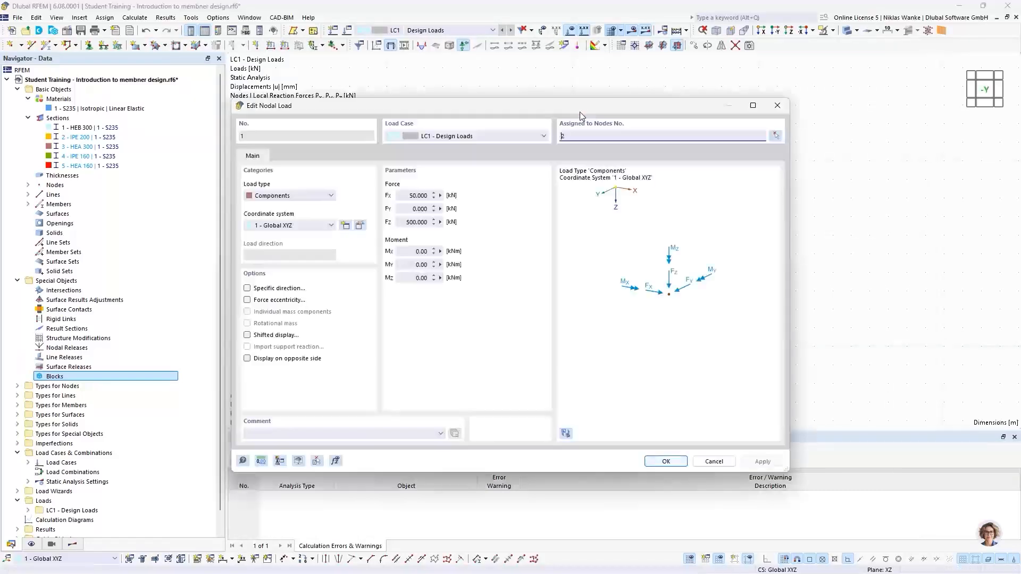
click(406, 195)
click(423, 221)
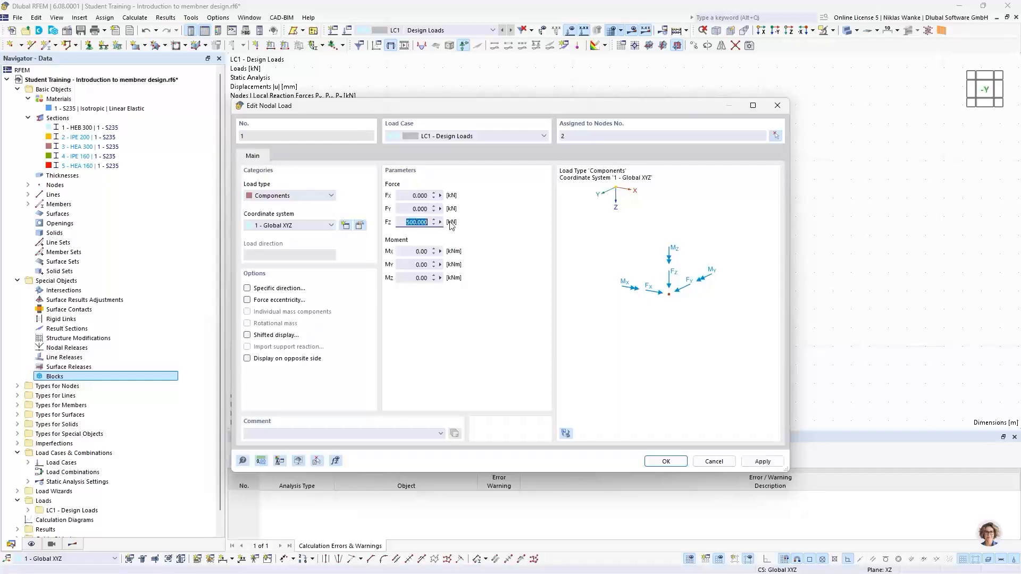
text(100)
click(675, 464)
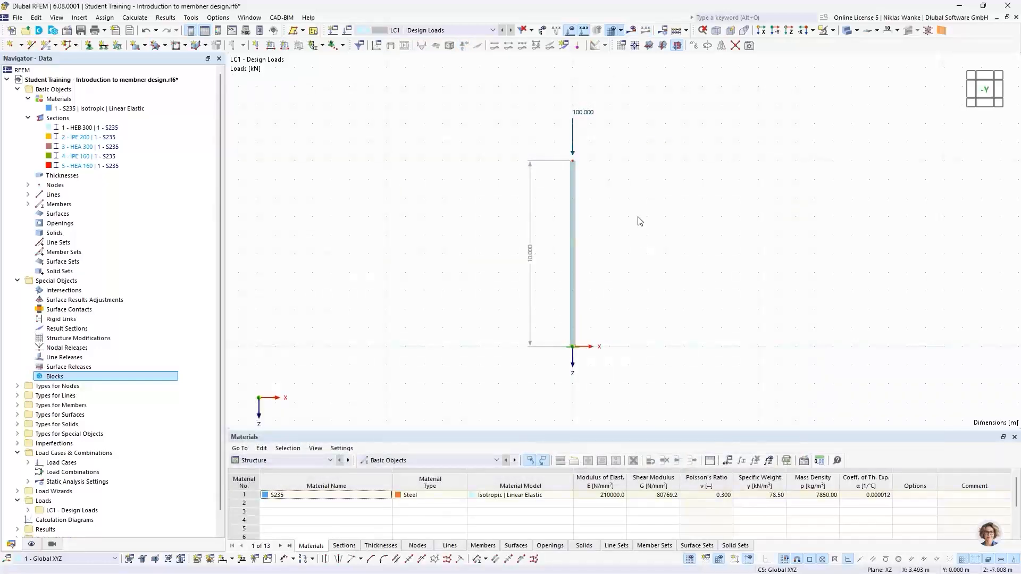
middle_drag(630, 252, 641, 251)
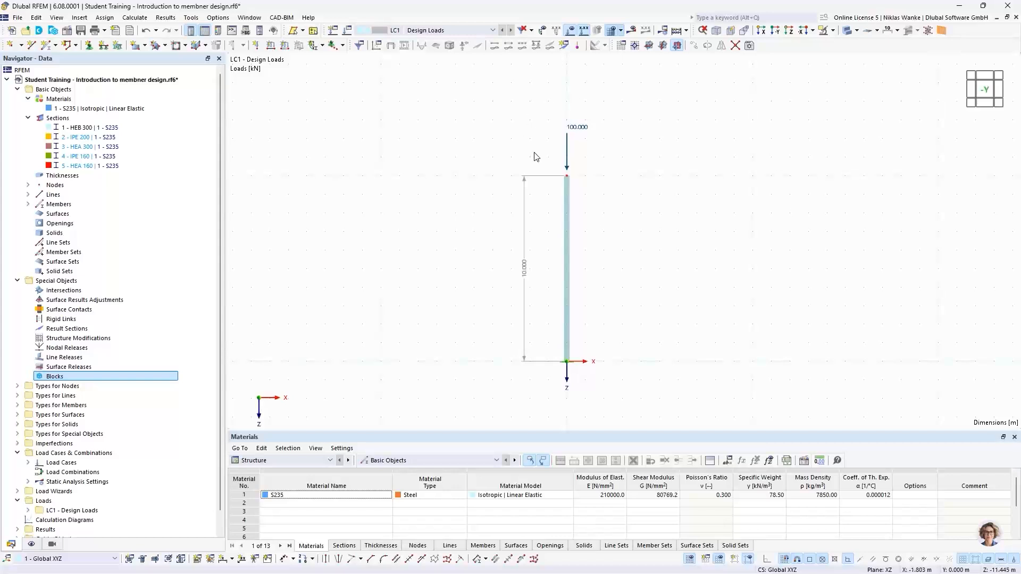
Activate the Structure Stability add-on in the model's base data.
click(68, 31)
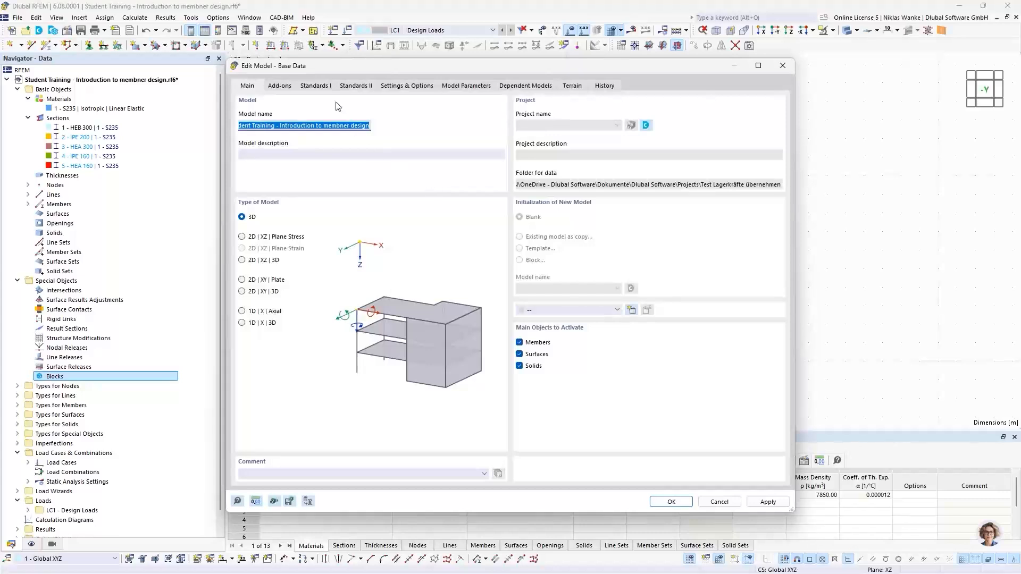
click(280, 85)
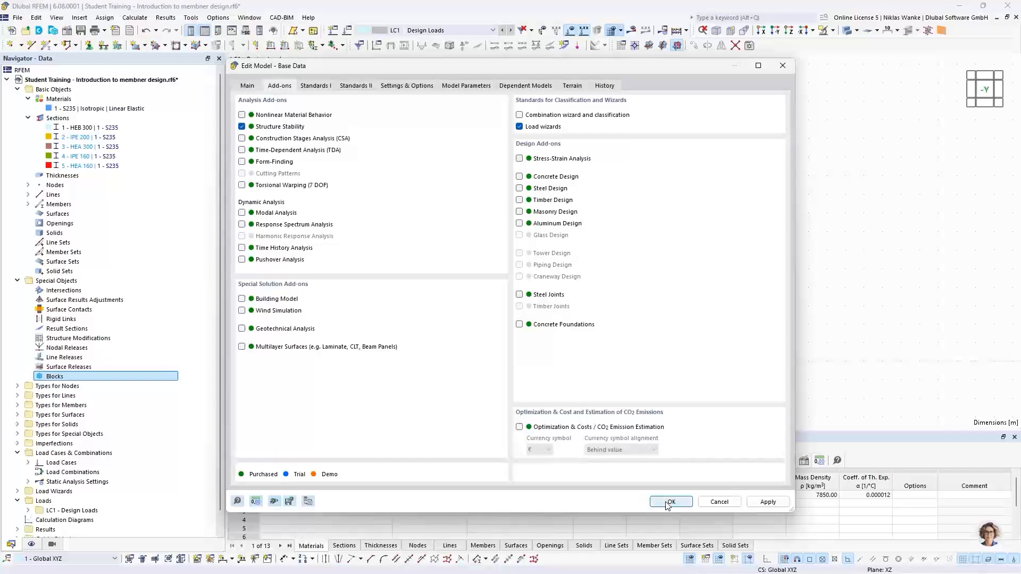
click(671, 502)
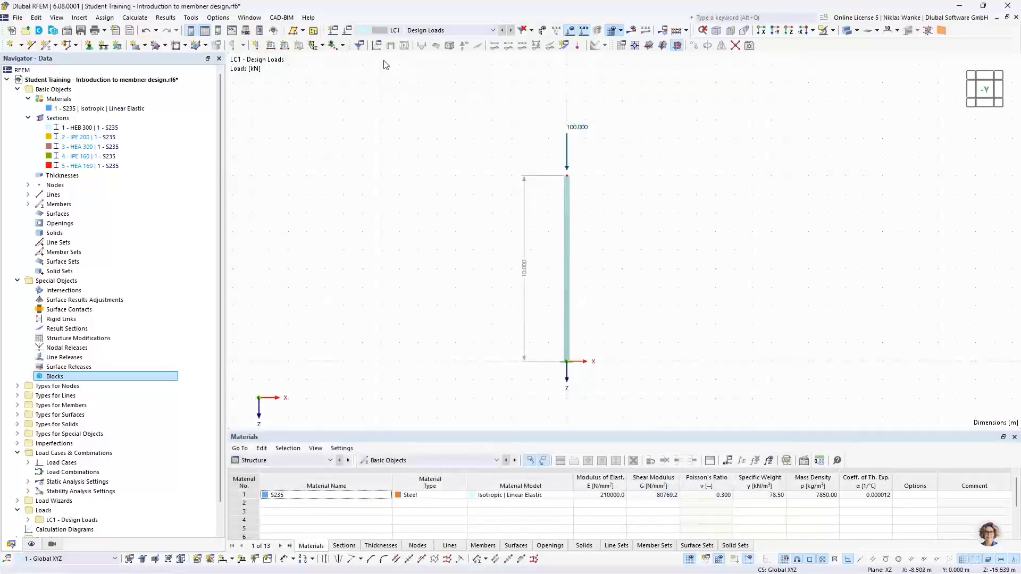
Enable the critical load calculation for LC1 Design Loads with the ST1 linear Lanczos eigenvalue settings.
click(346, 31)
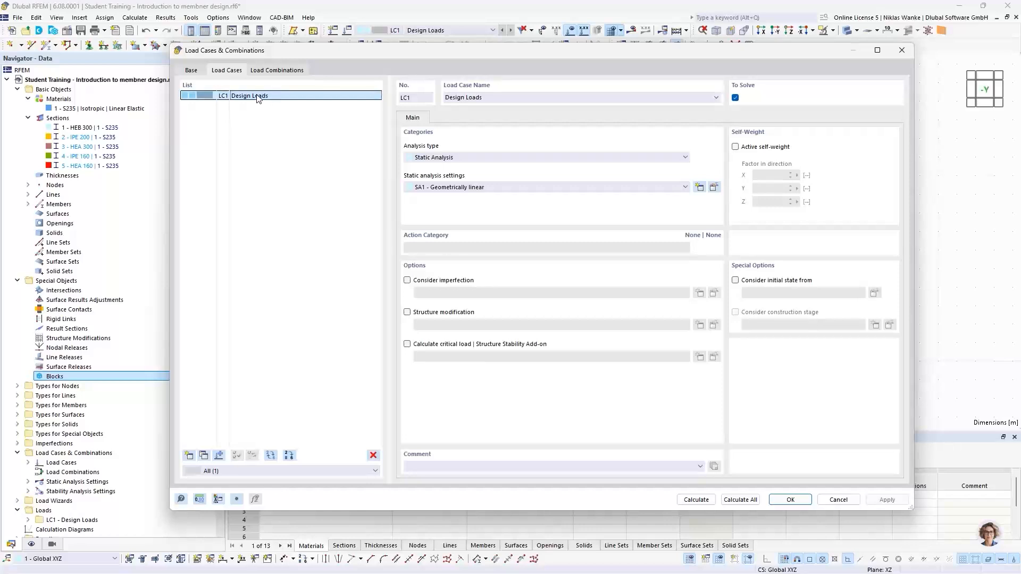
click(406, 344)
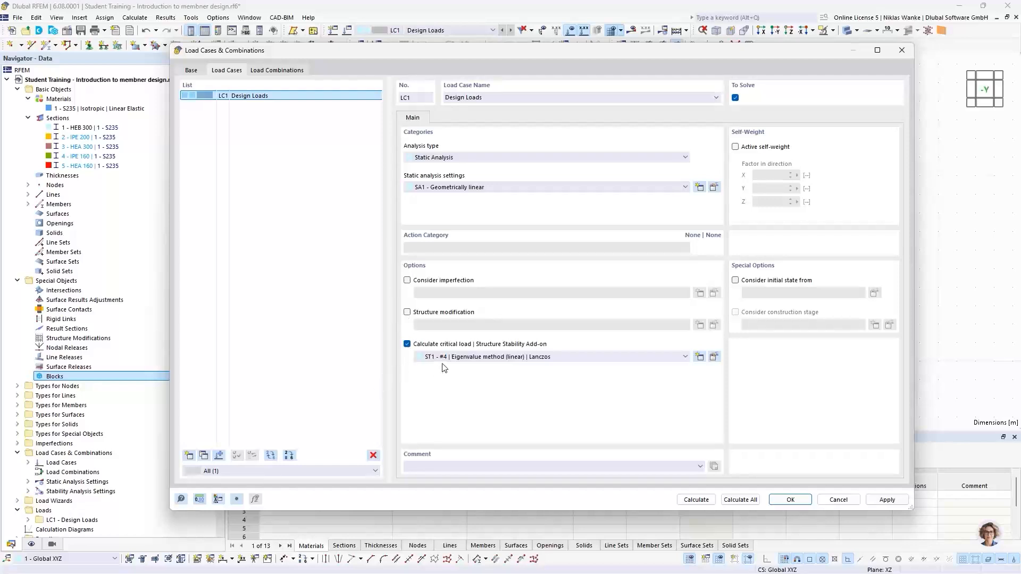
click(492, 358)
click(491, 356)
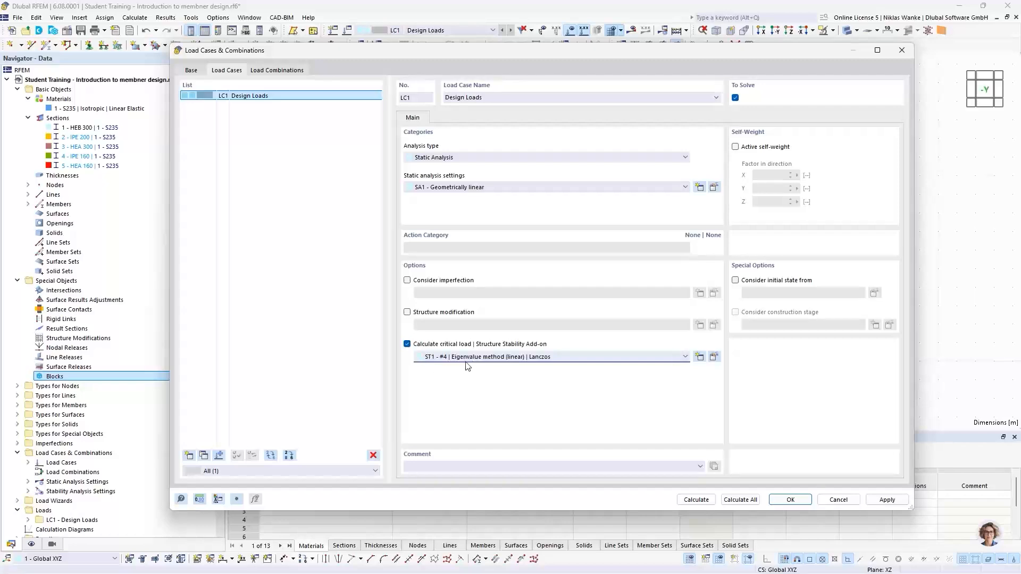
Open the ST1 stability analysis settings and review the stability analysis type options and the number of lowest eigenvalues.
click(699, 357)
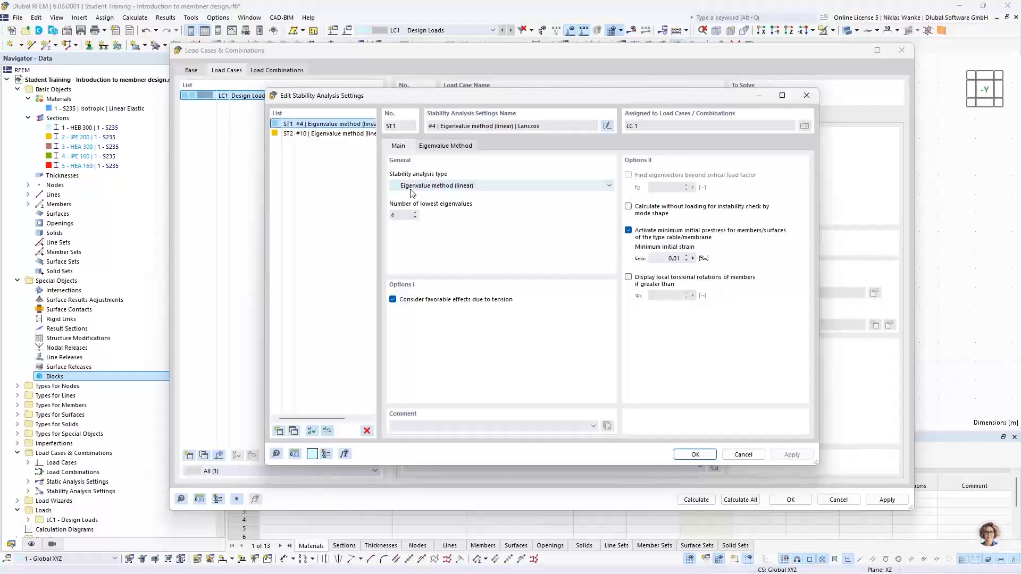
click(520, 190)
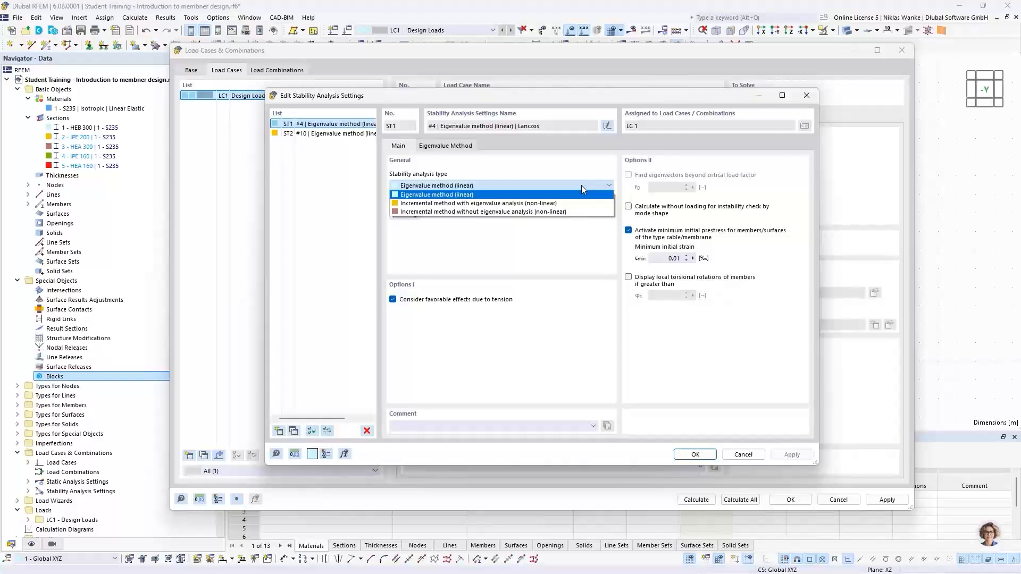
click(487, 185)
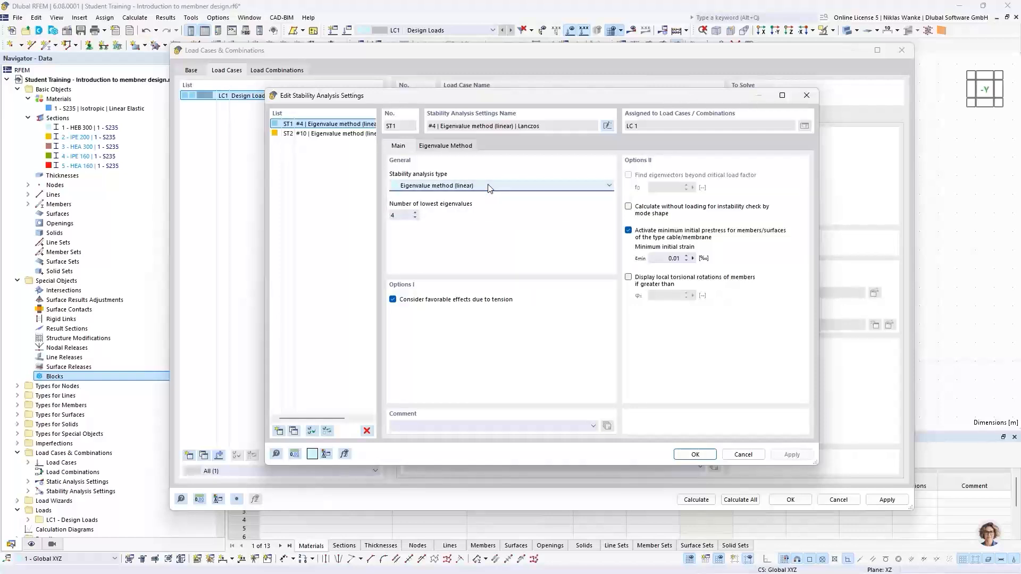
click(405, 216)
click(415, 213)
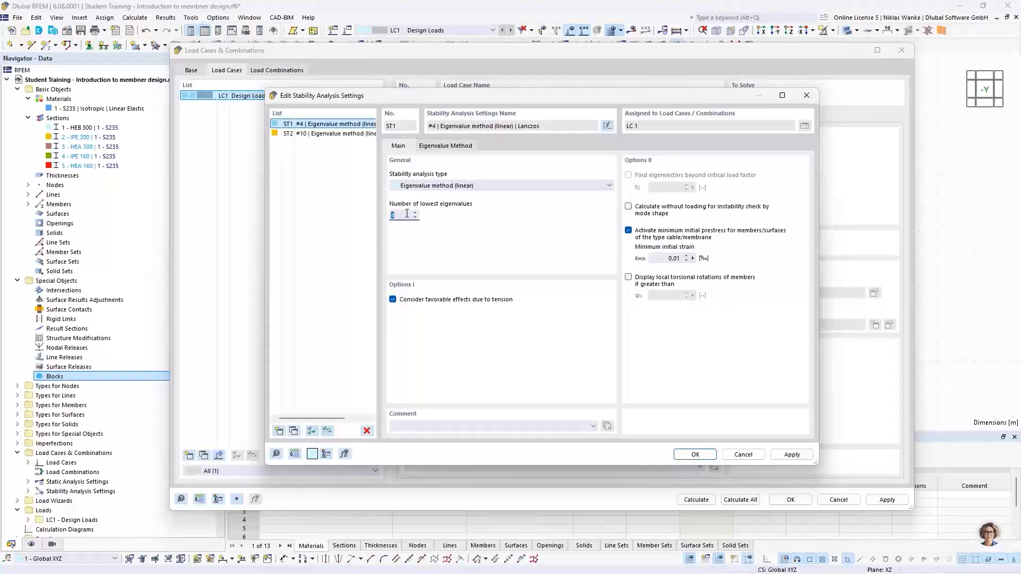
Review the eigenvalue method options of ST1, keep Lanczos, and accept the stability and load case settings.
click(455, 147)
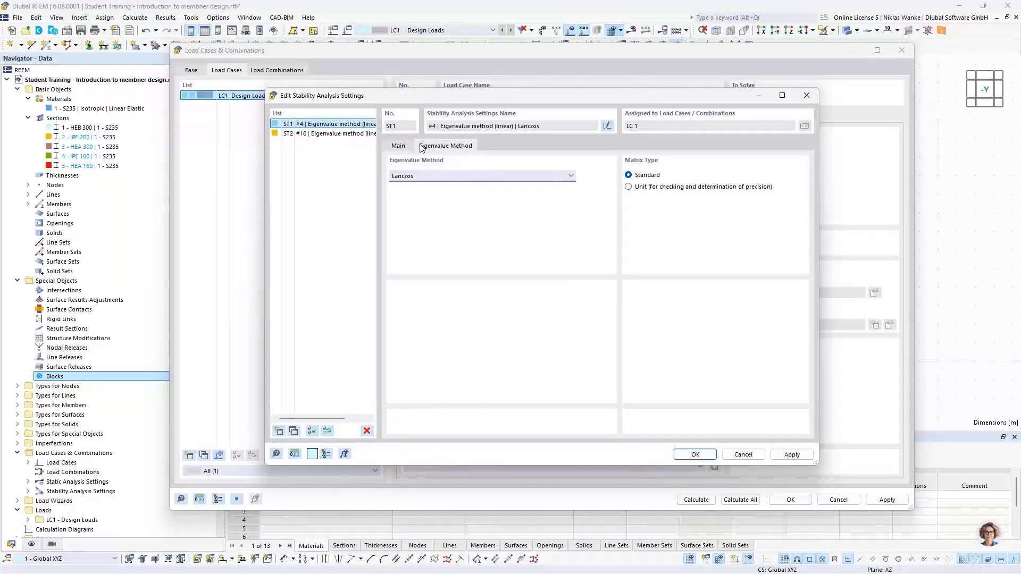
click(437, 178)
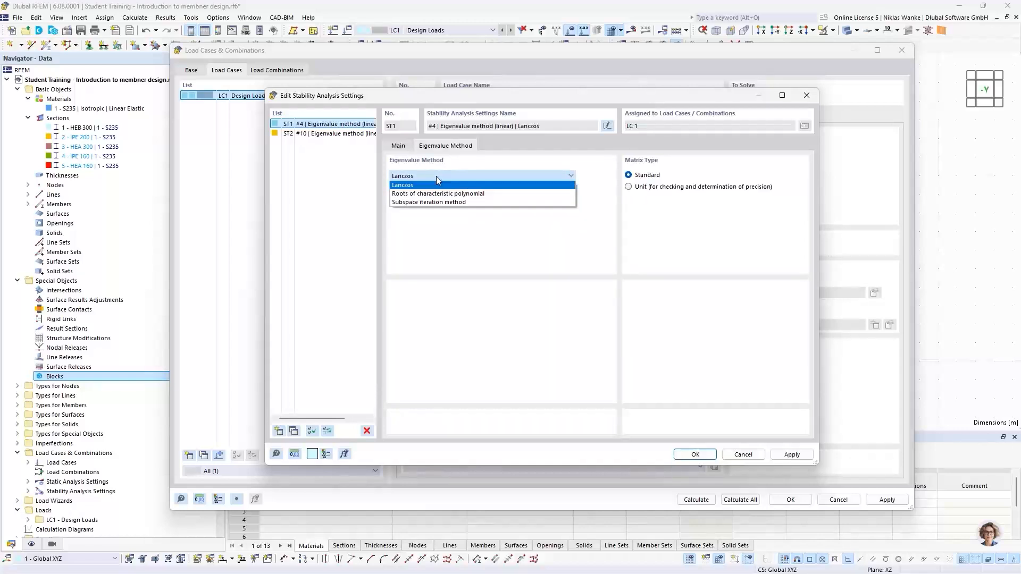
click(435, 176)
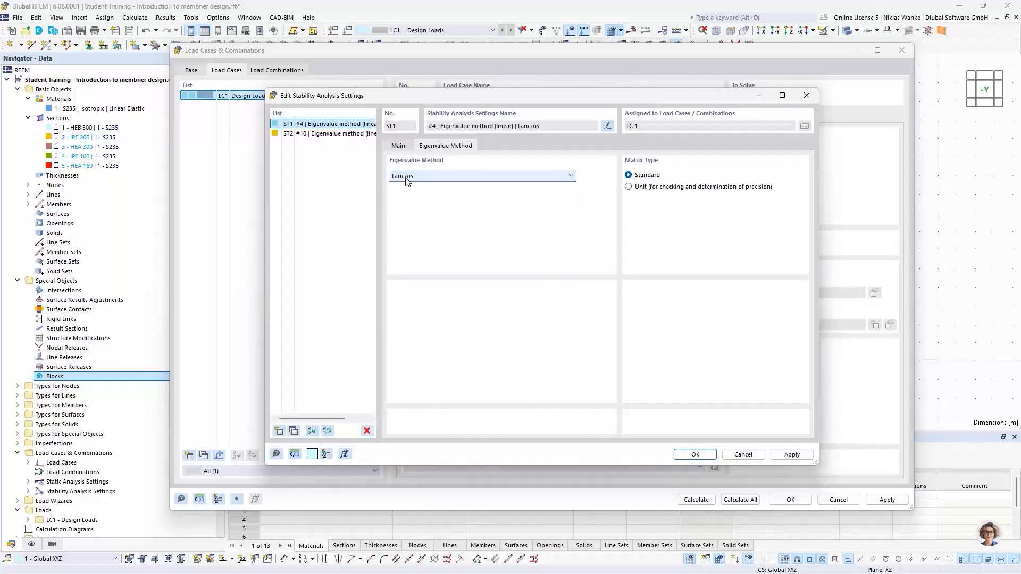
click(397, 146)
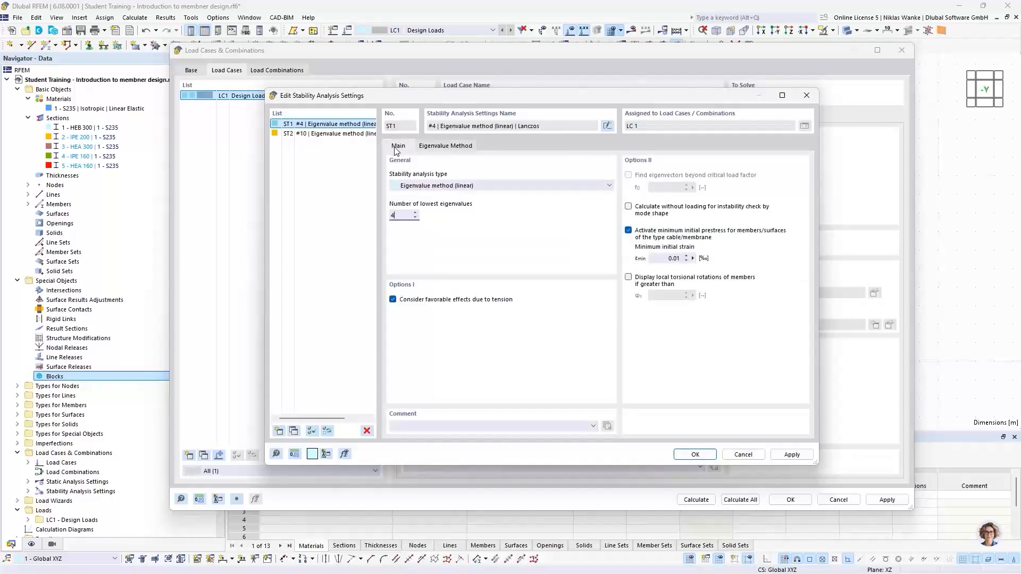
click(695, 454)
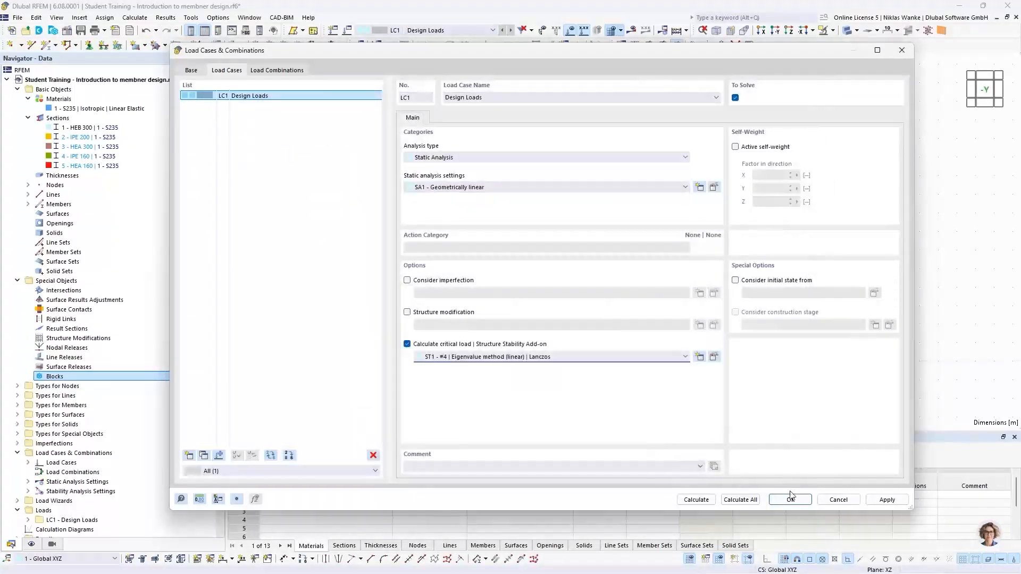
click(791, 498)
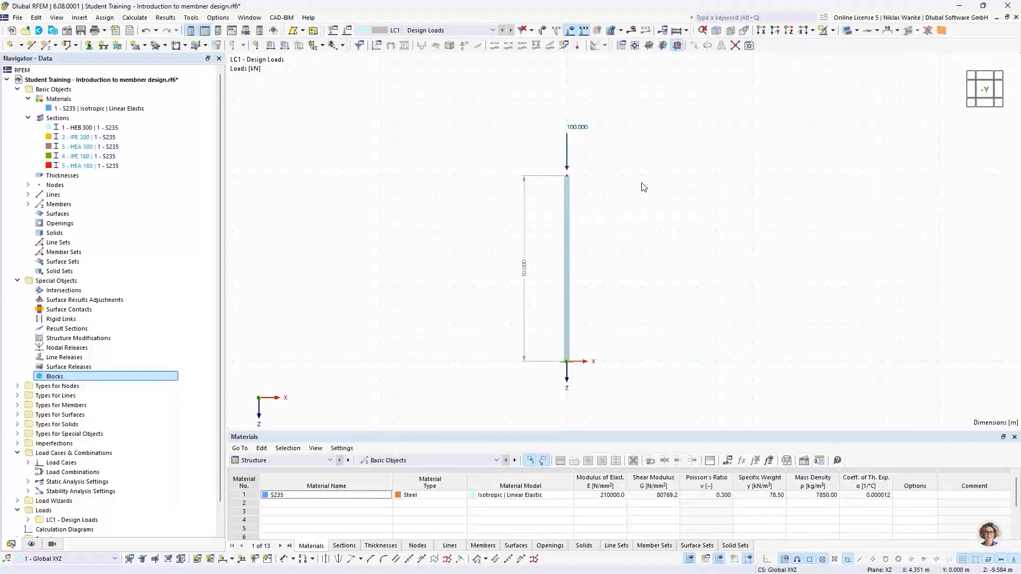
Calculate the LC1 results and switch the displayed result category from Static Analysis to Stability Analysis.
click(632, 32)
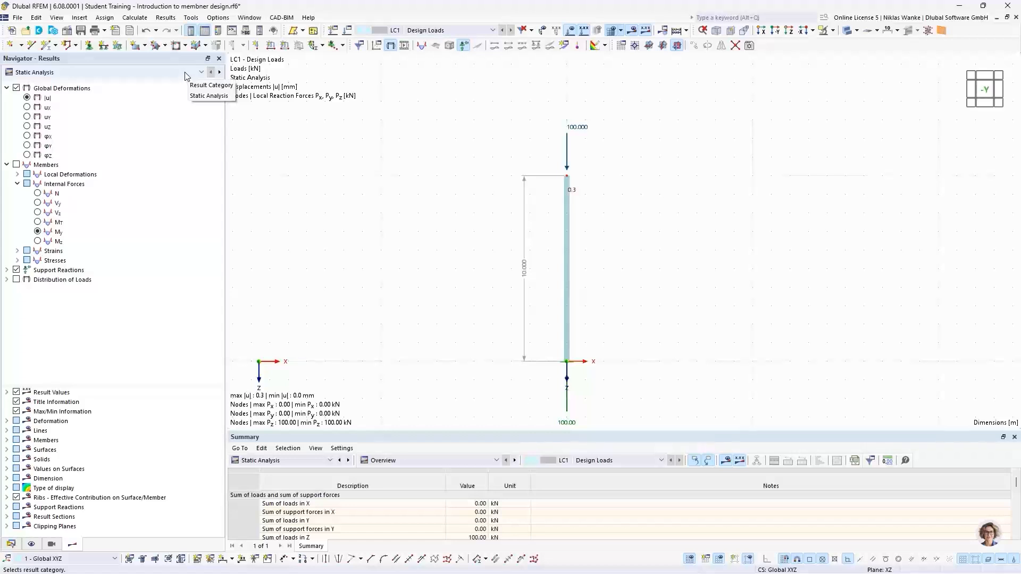
click(148, 72)
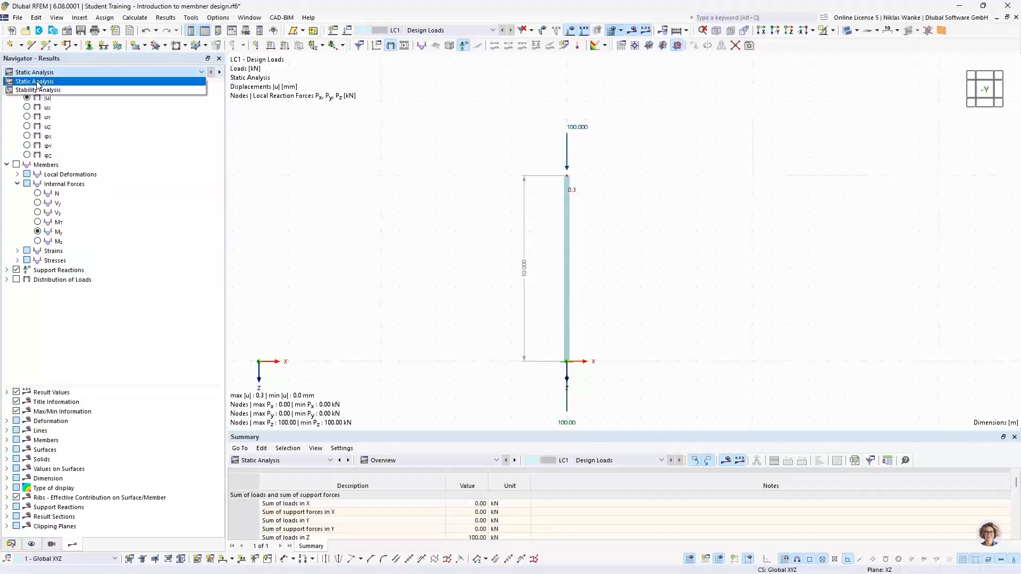
click(153, 76)
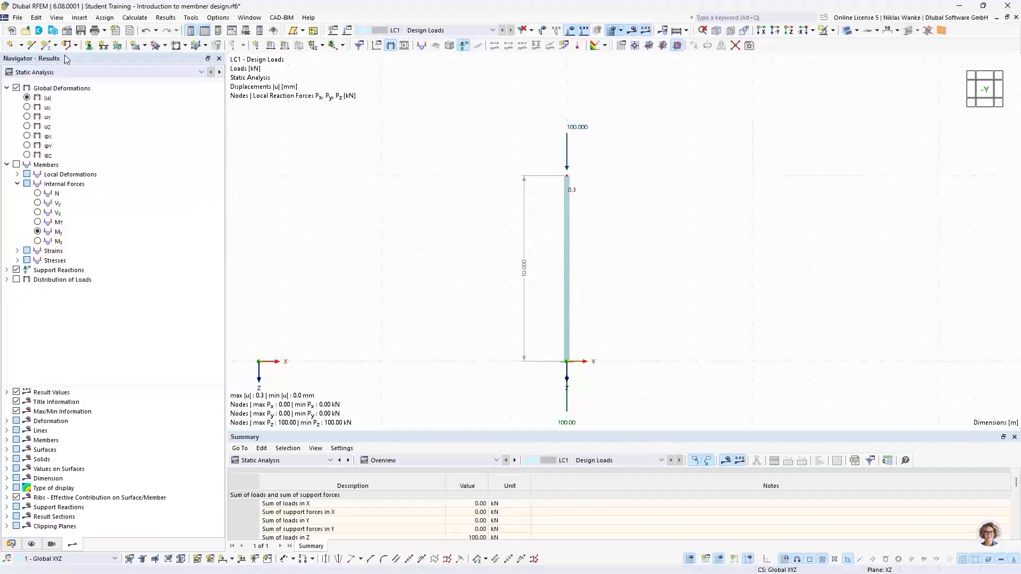
click(27, 97)
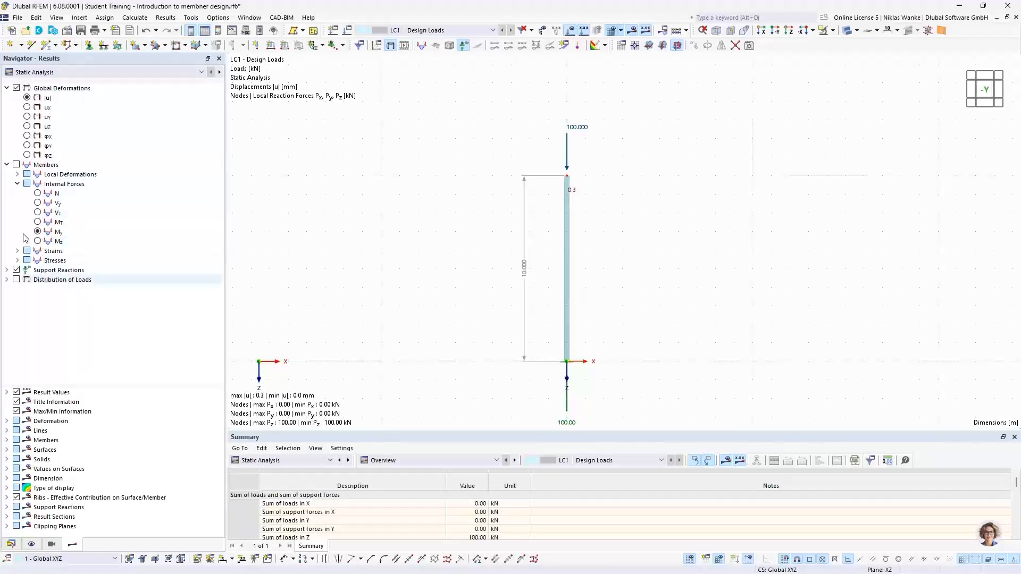
click(80, 72)
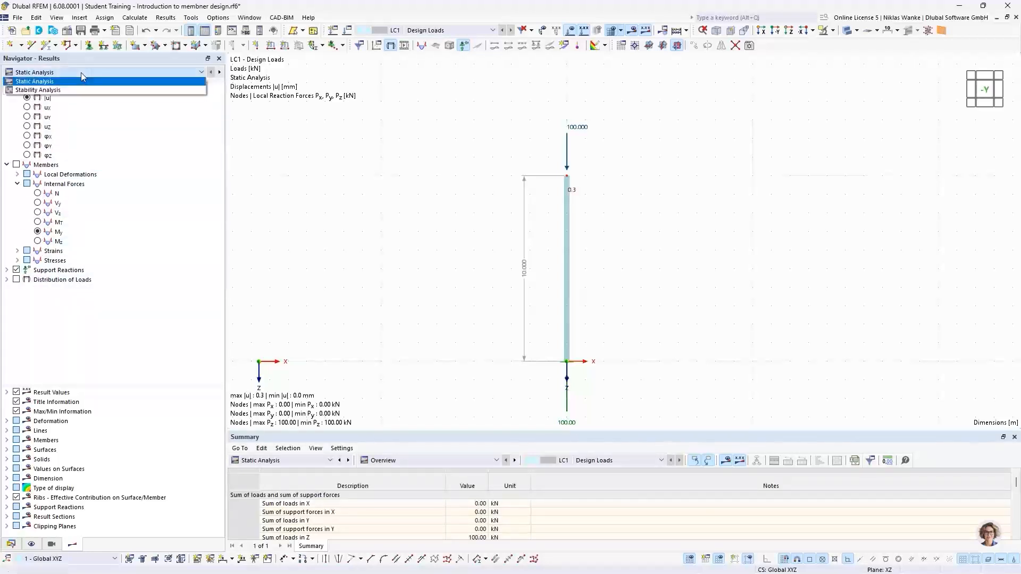
click(51, 92)
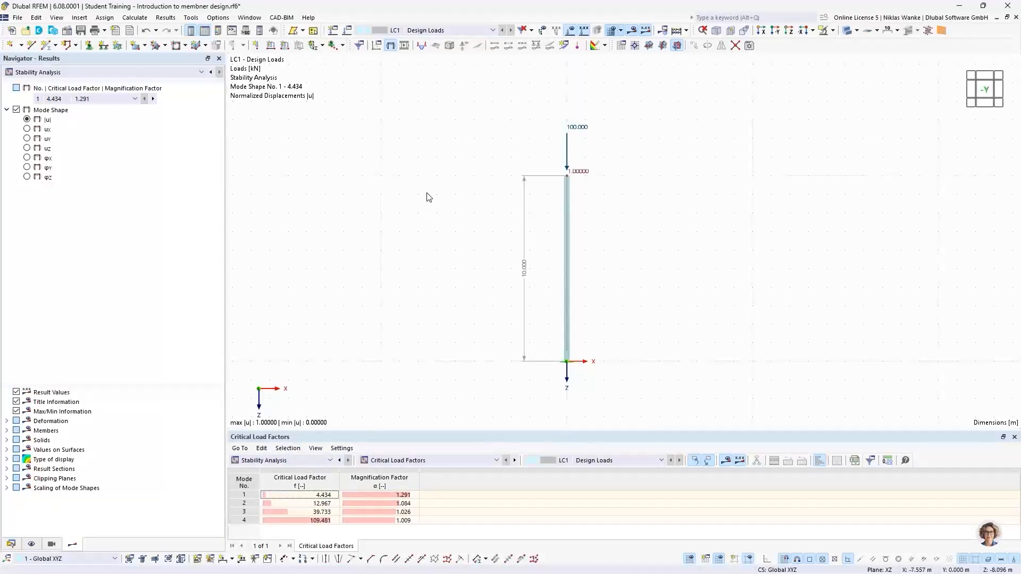
Keep mode shape 1 selected and display the member deformation as Section Colored.
click(100, 99)
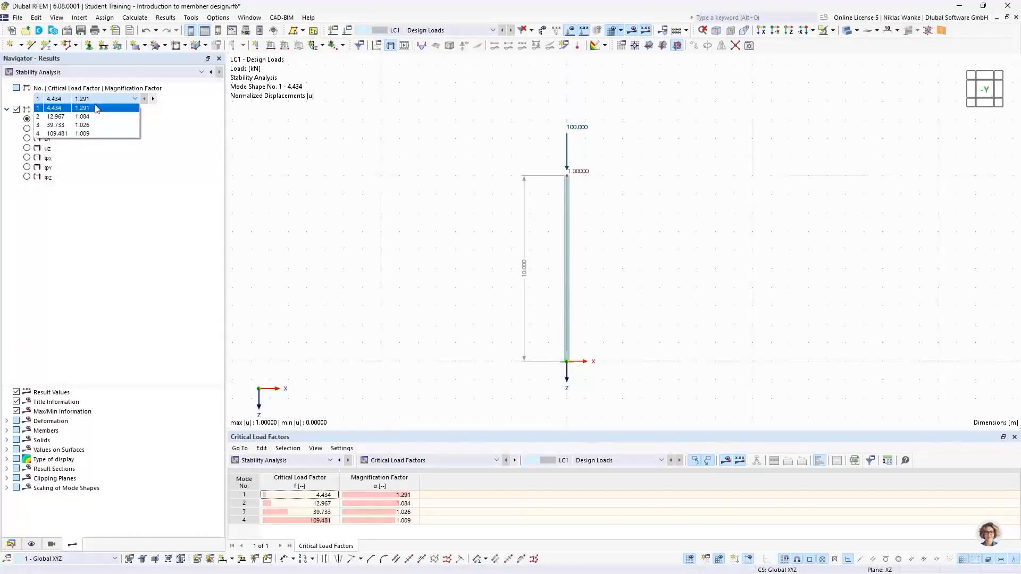
click(100, 107)
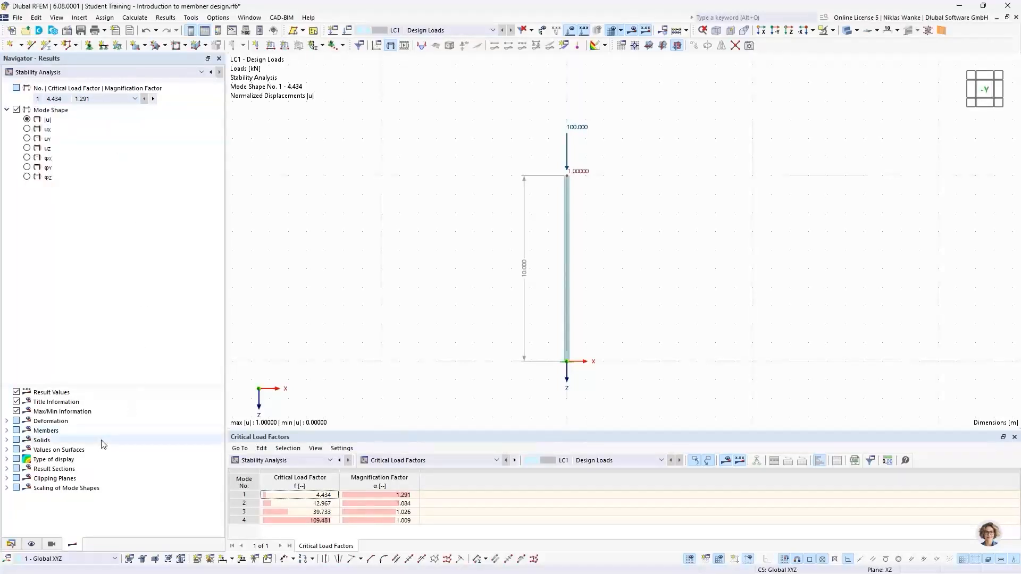
click(7, 420)
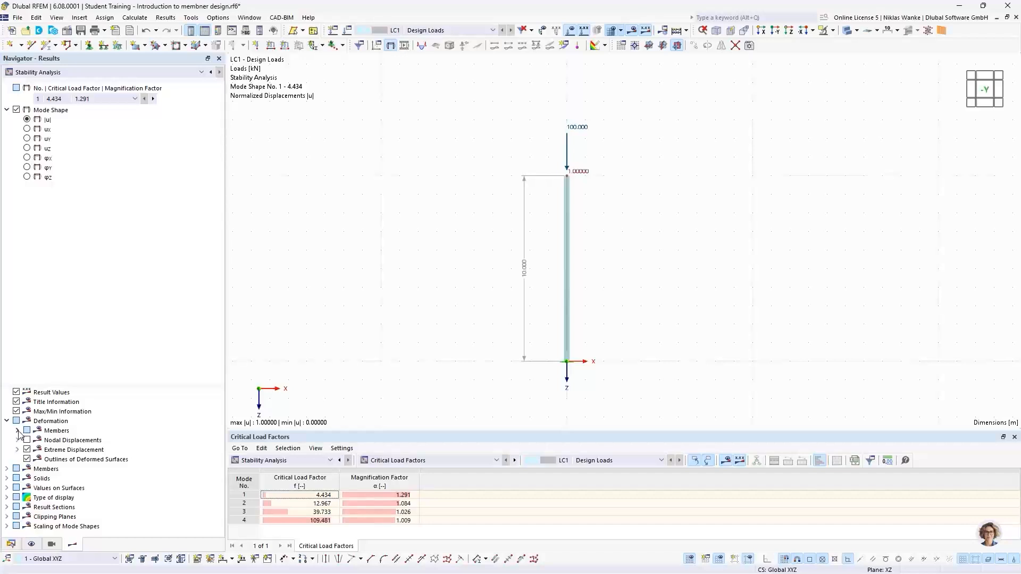
click(18, 430)
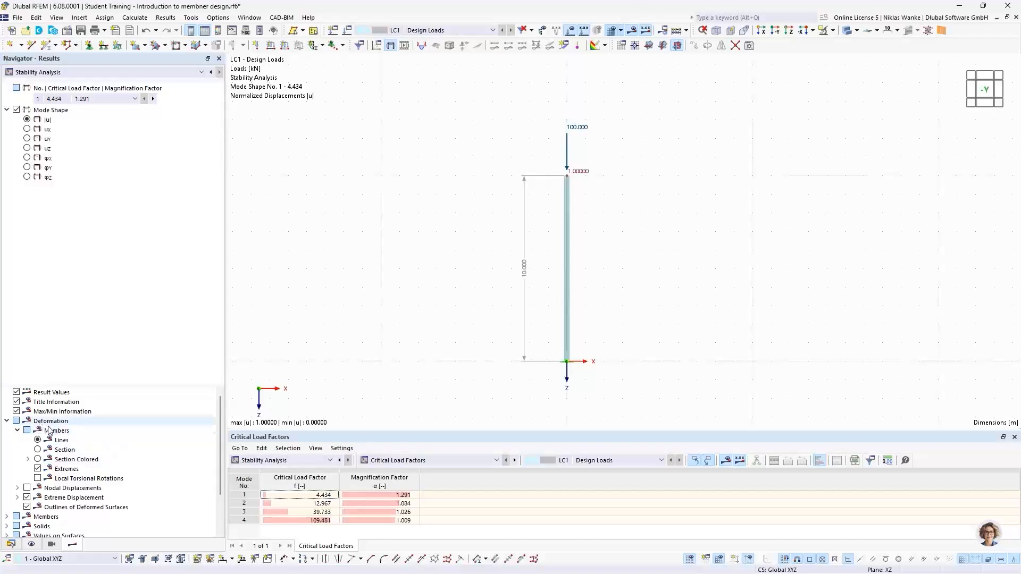
click(37, 459)
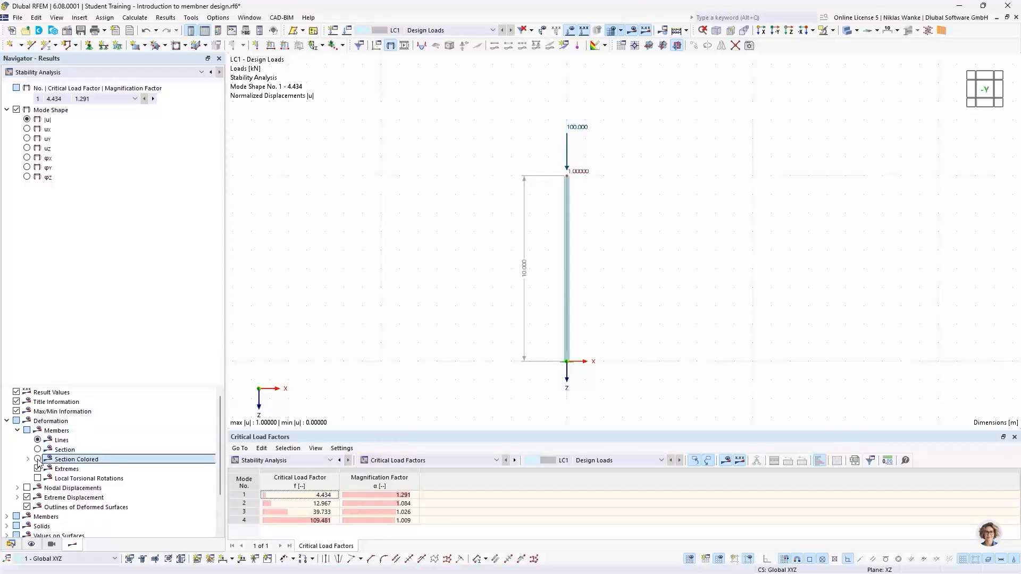
scroll(610, 319, up, 1)
scroll(610, 319, up, 1)
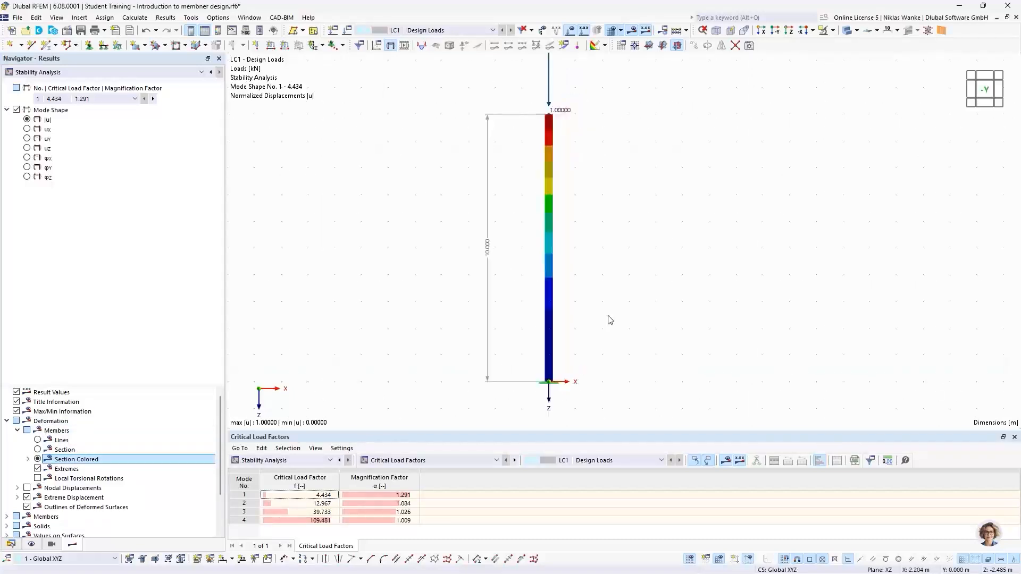
middle_drag(608, 306, 566, 315)
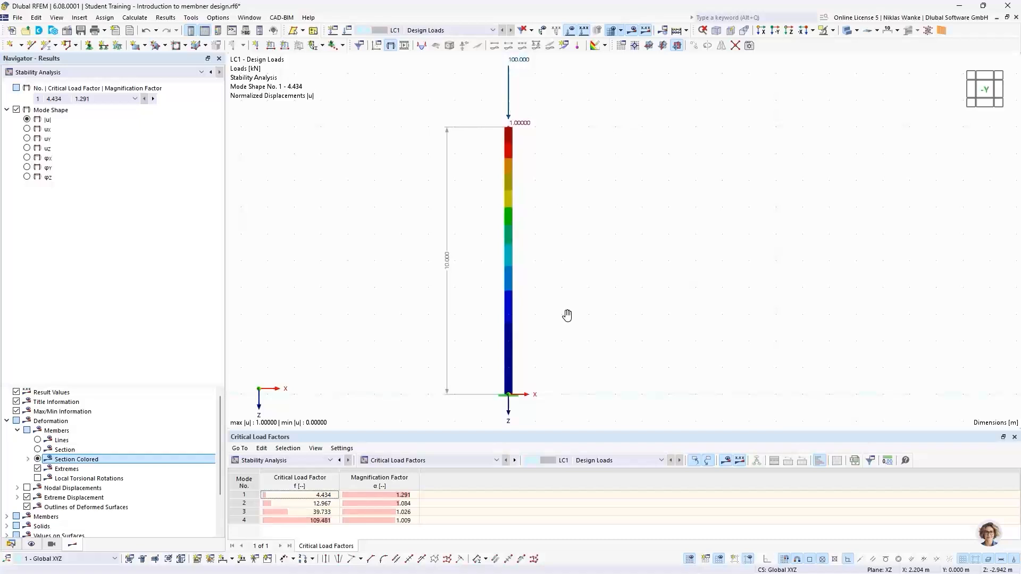
Examine mode shape 1 of the column in 3D, checking the buckling direction relative to the I-section's axes at the column top.
click(82, 99)
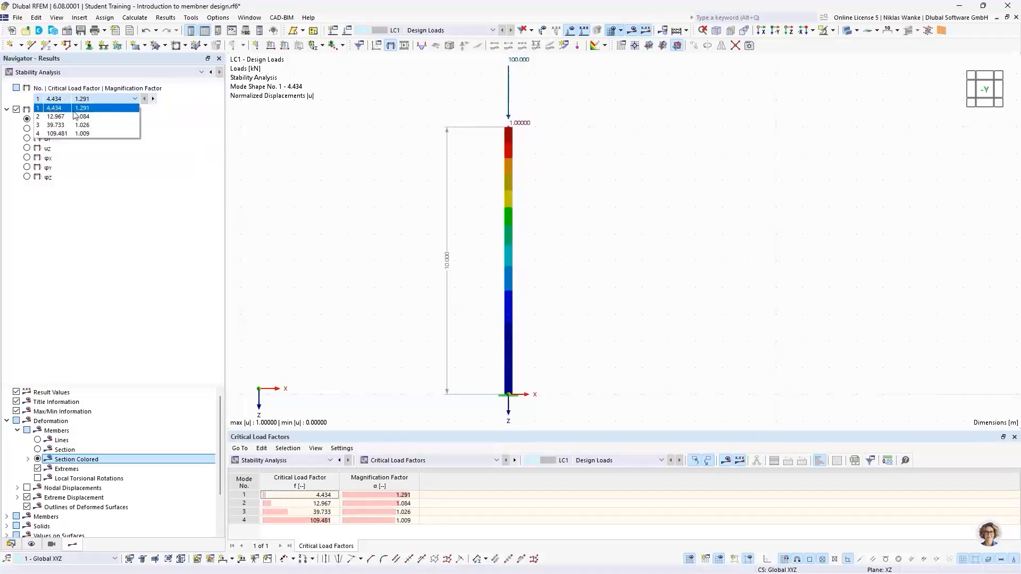
click(75, 110)
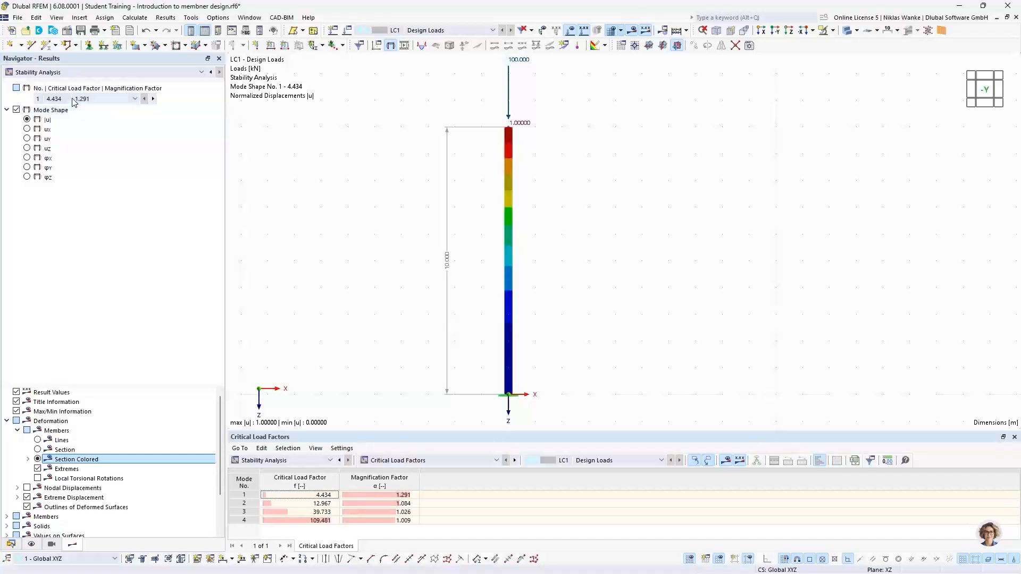
ctrl+middle_drag(418, 255, 593, 256)
scroll(481, 149, up, 5)
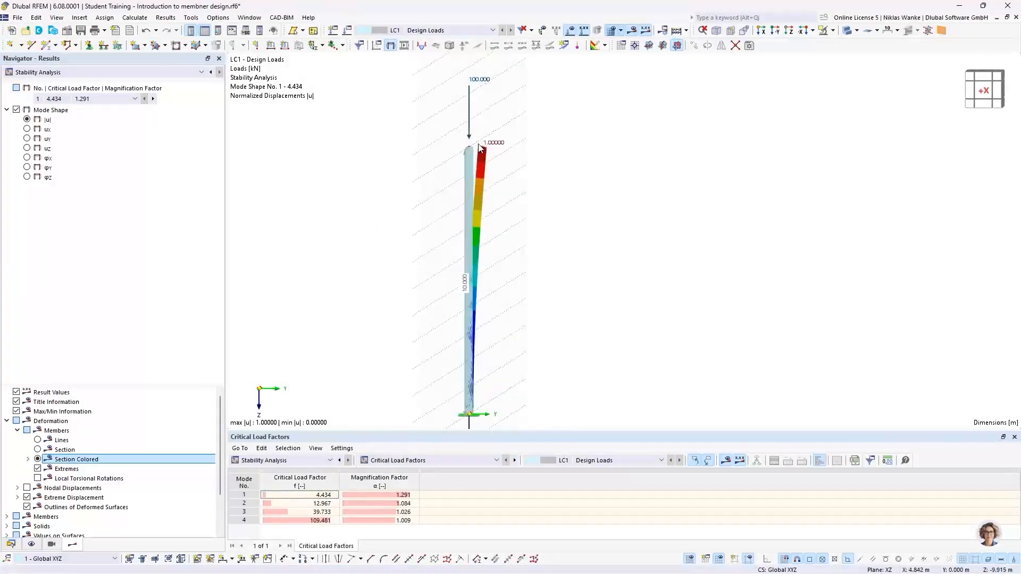
ctrl+middle_drag(487, 166, 519, 264)
scroll(510, 194, up, 4)
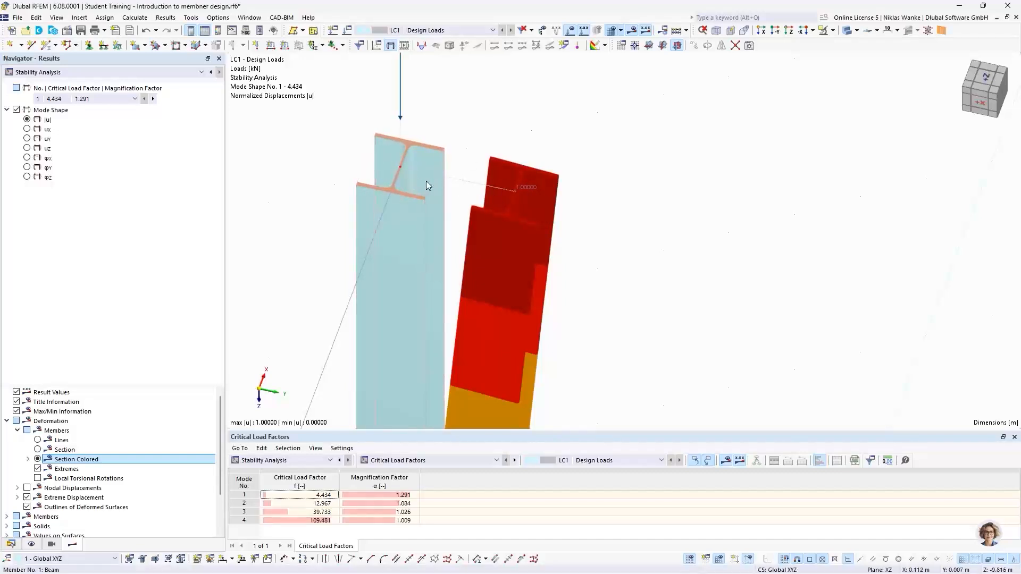
scroll(435, 246, down, 2)
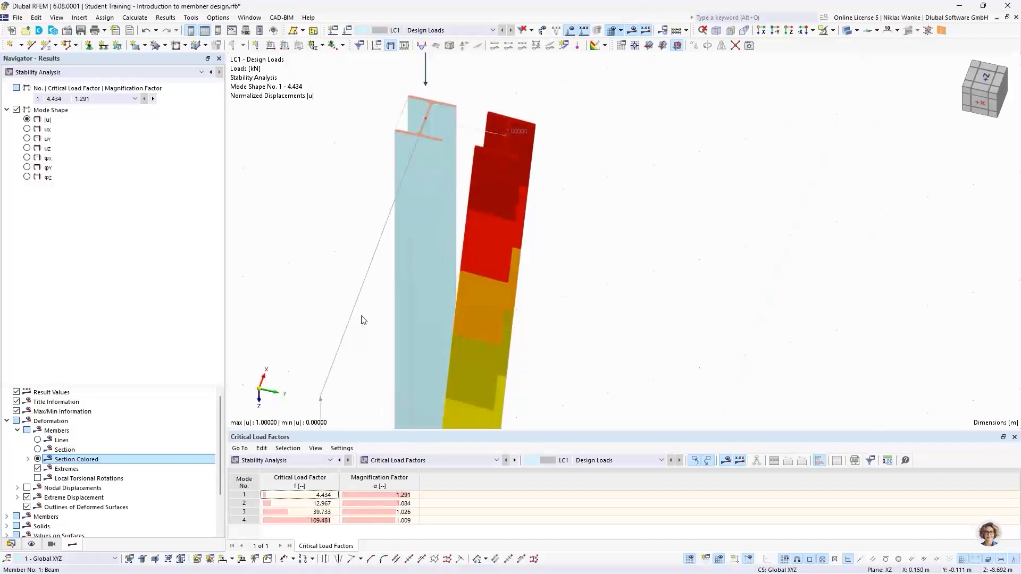
scroll(414, 160, down, 1)
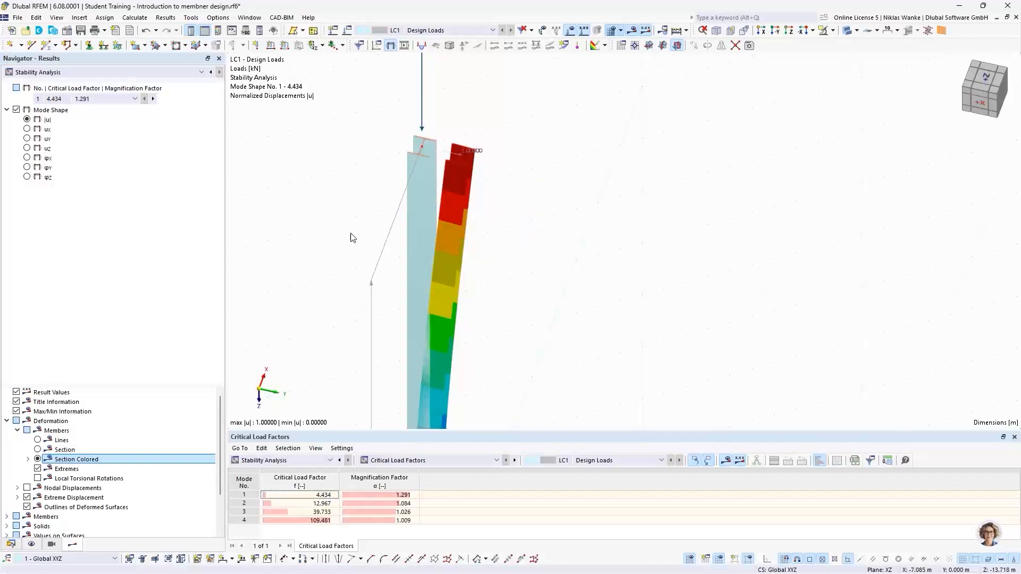
scroll(435, 149, up, 3)
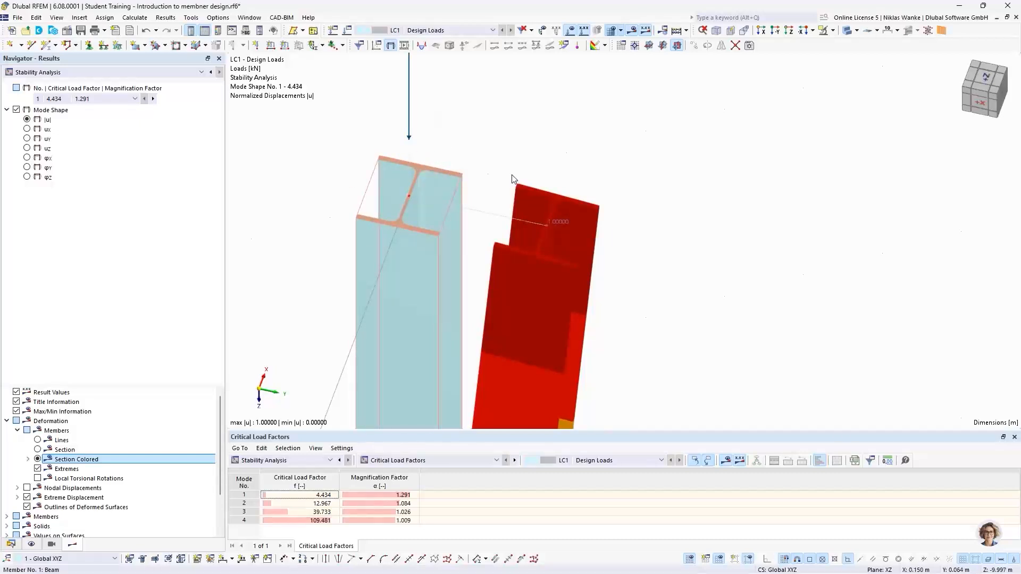
scroll(520, 174, down, 3)
scroll(520, 176, down, 4)
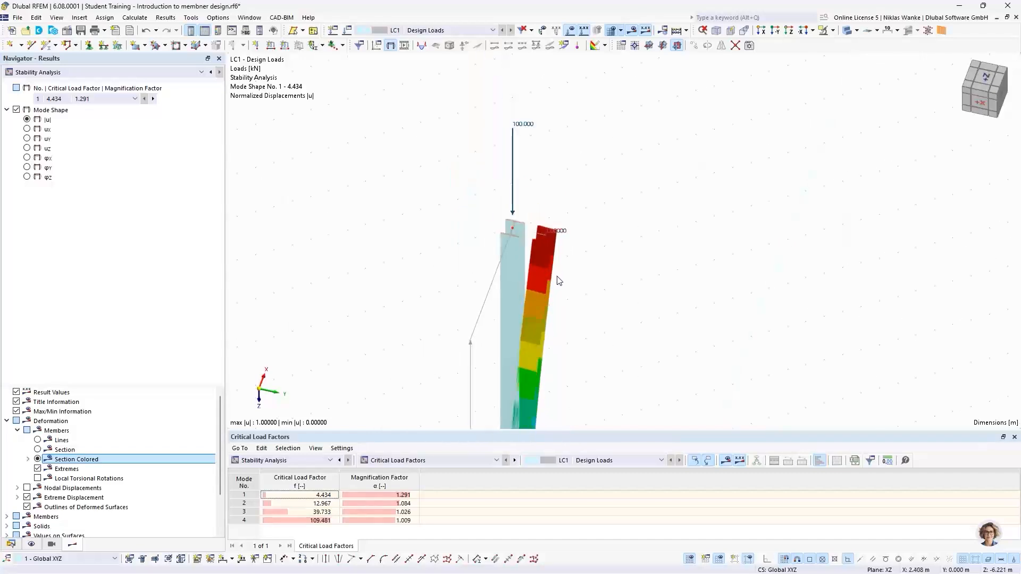
scroll(520, 185, down, 3)
ctrl+middle_drag(523, 288, 534, 225)
Display mode shape 2 and examine the buckling direction of the section at the column top.
click(152, 98)
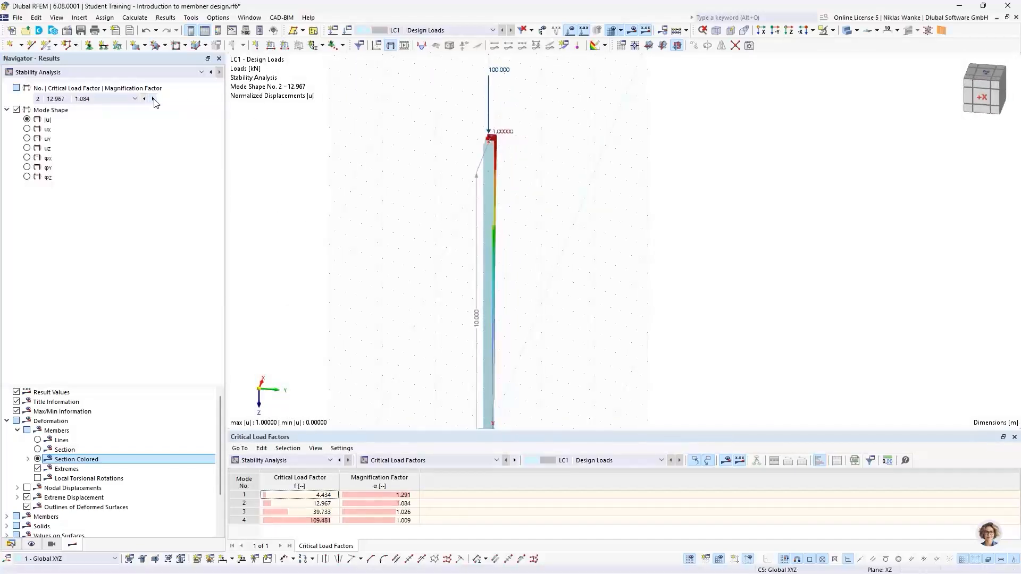
middle_drag(597, 201, 413, 215)
scroll(520, 145, up, 5)
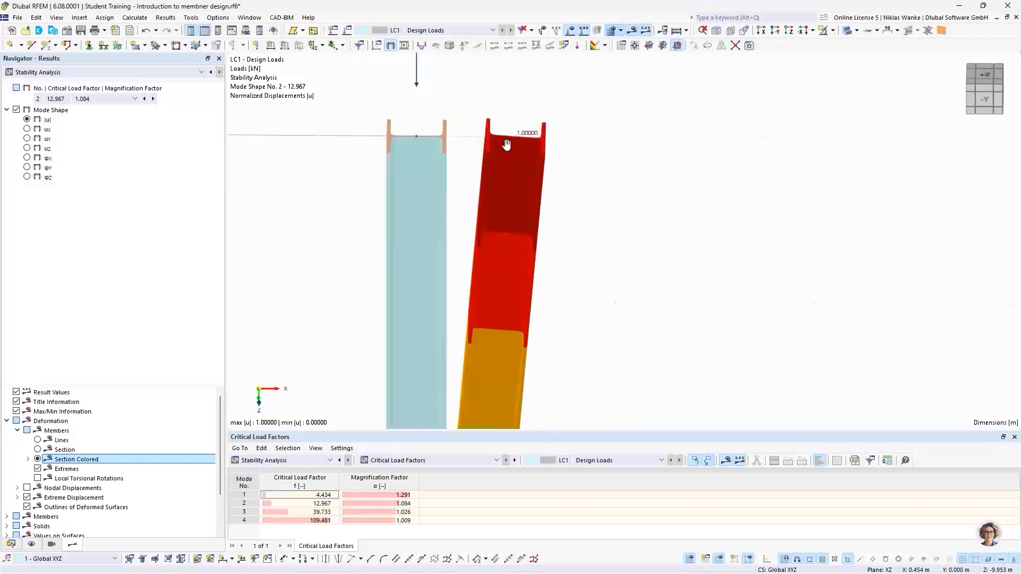
middle_drag(506, 144, 486, 300)
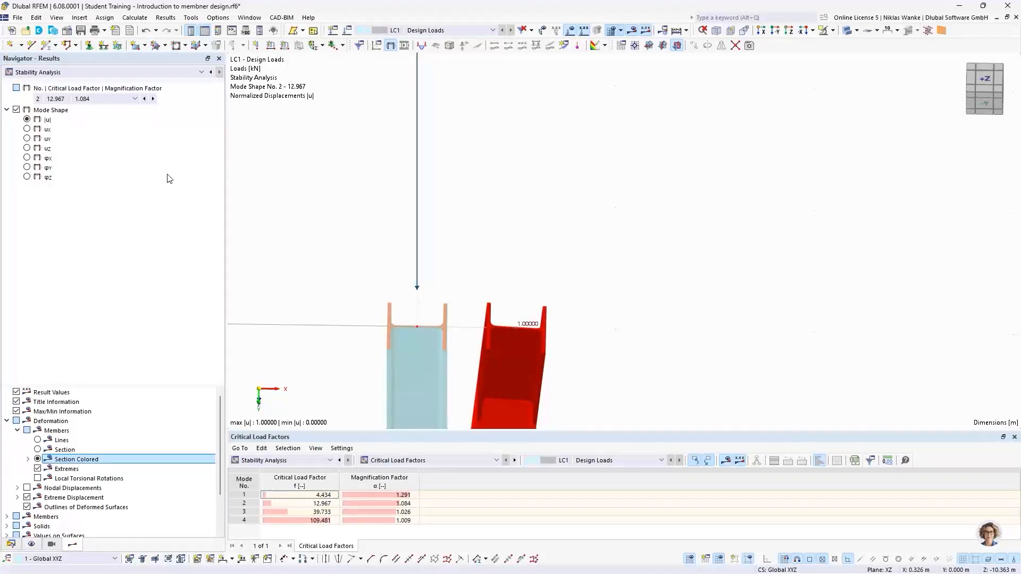
Display mode shape 3 and examine the deformed shape over the full height of the column.
click(153, 99)
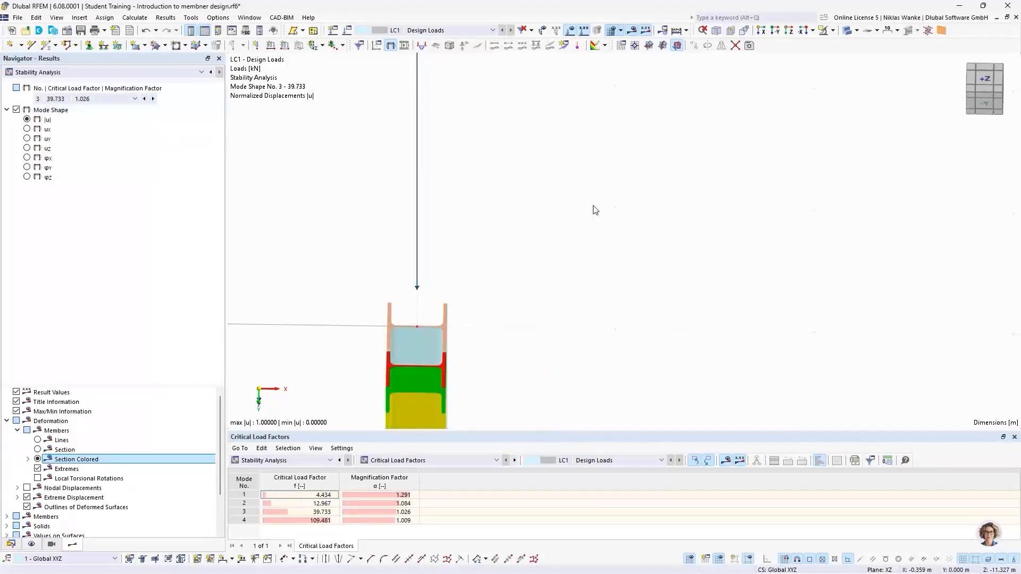
scroll(679, 264, down, 5)
middle_drag(679, 264, 545, 234)
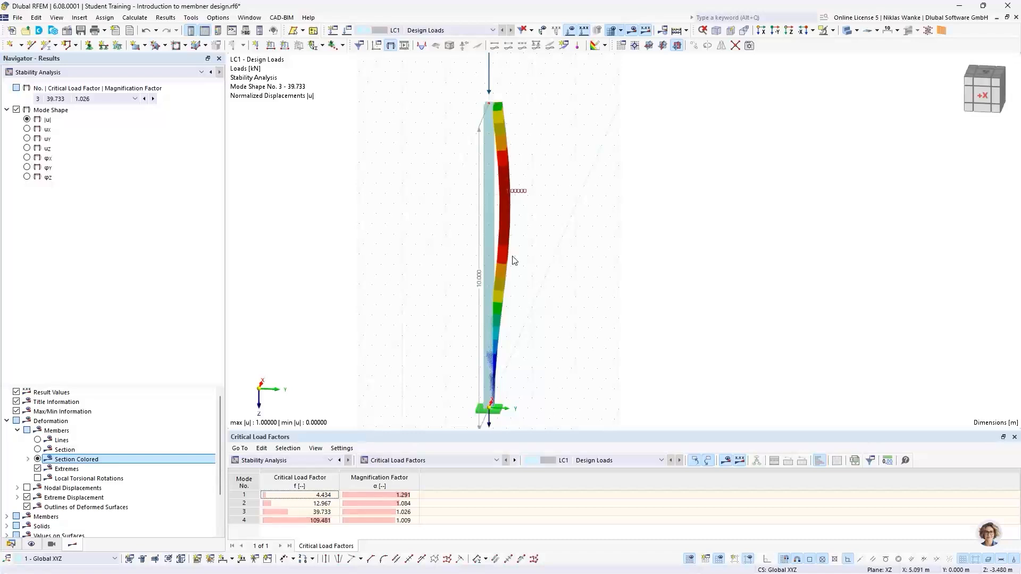
middle_drag(520, 273, 495, 269)
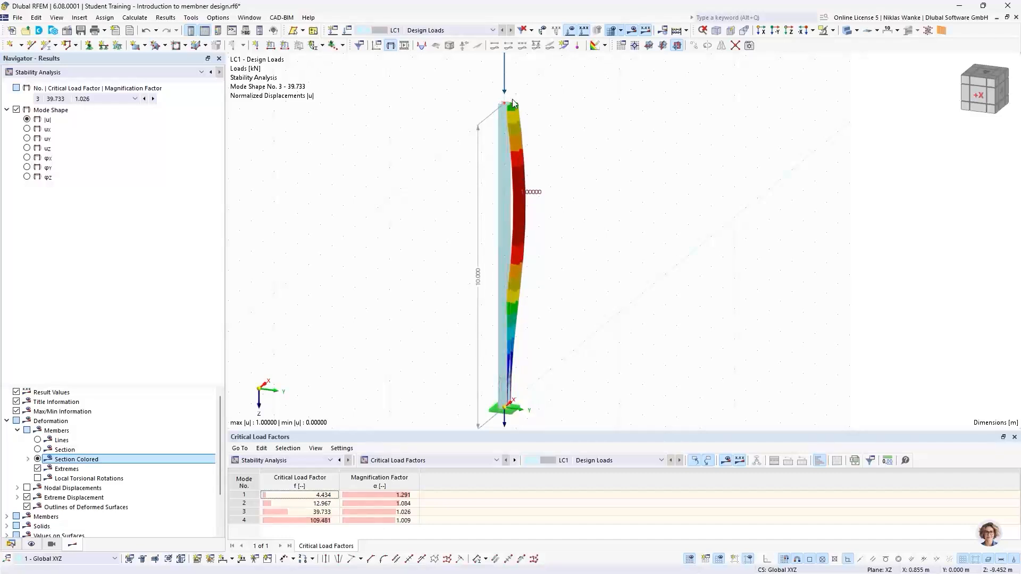
Switch the display back to mode shape 1 and enlarge the Critical Load Factors table area.
click(76, 99)
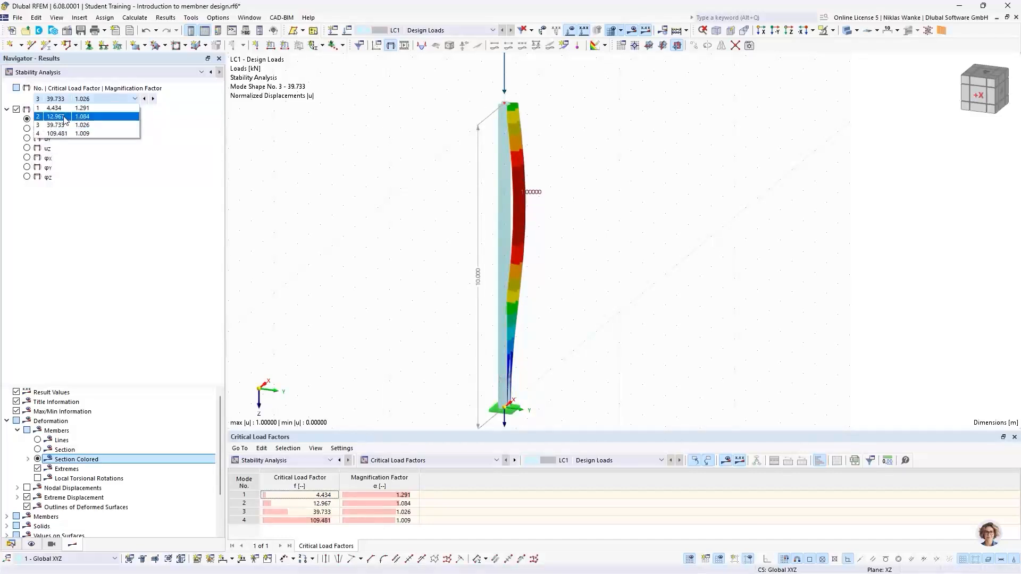
click(67, 110)
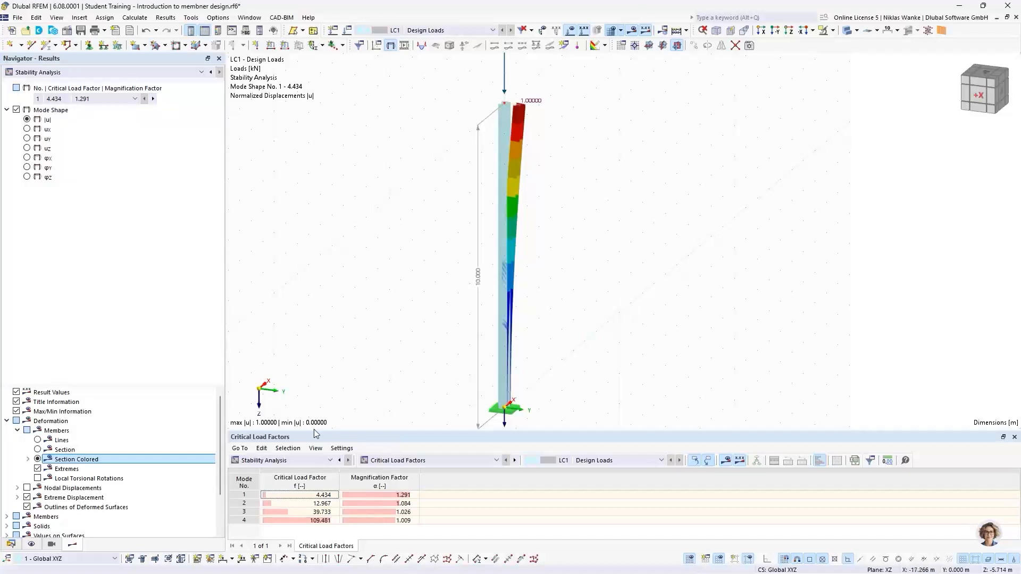
drag(366, 431, 367, 403)
middle_drag(400, 349, 404, 337)
scroll(404, 334, down, 1)
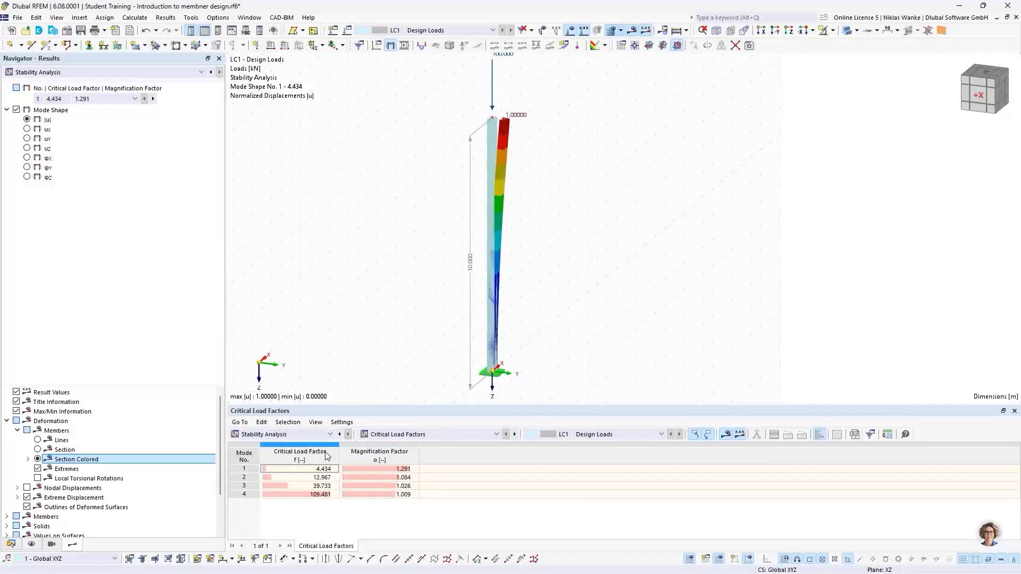
Go through mode shapes 1 to 4 from the Critical Load Factors table and return to mode shape 1.
click(249, 470)
click(250, 480)
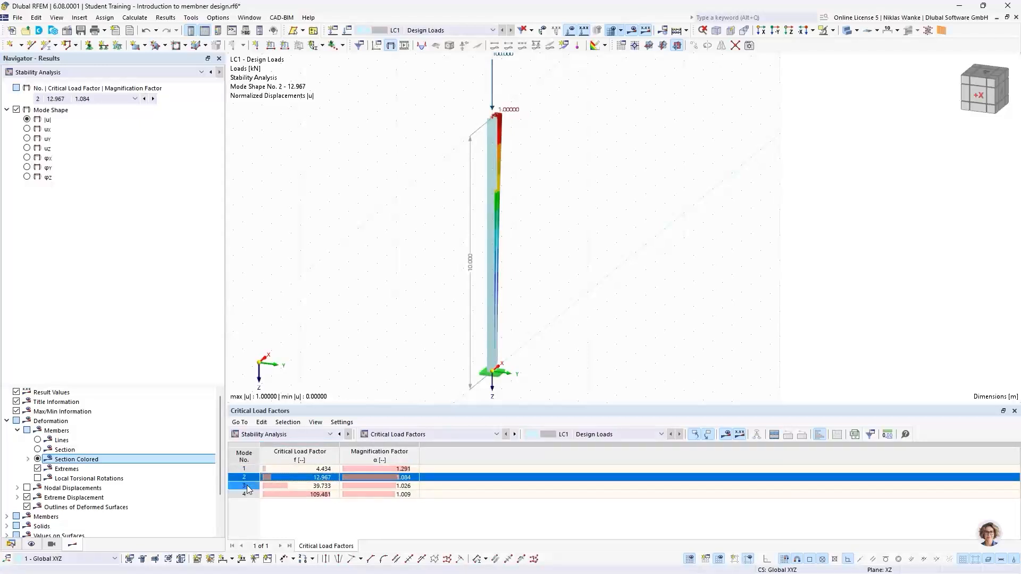
click(248, 486)
click(248, 494)
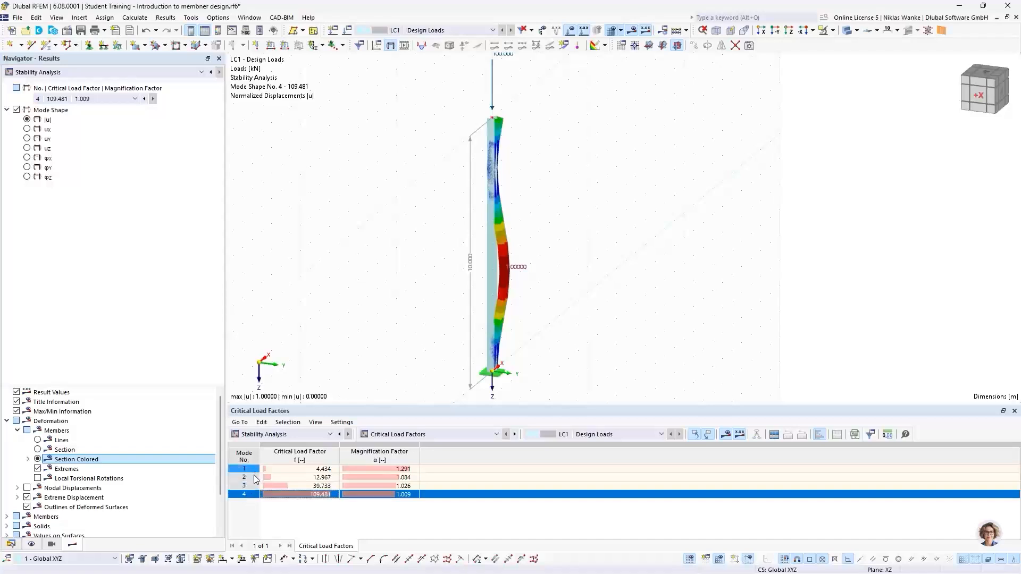
click(248, 470)
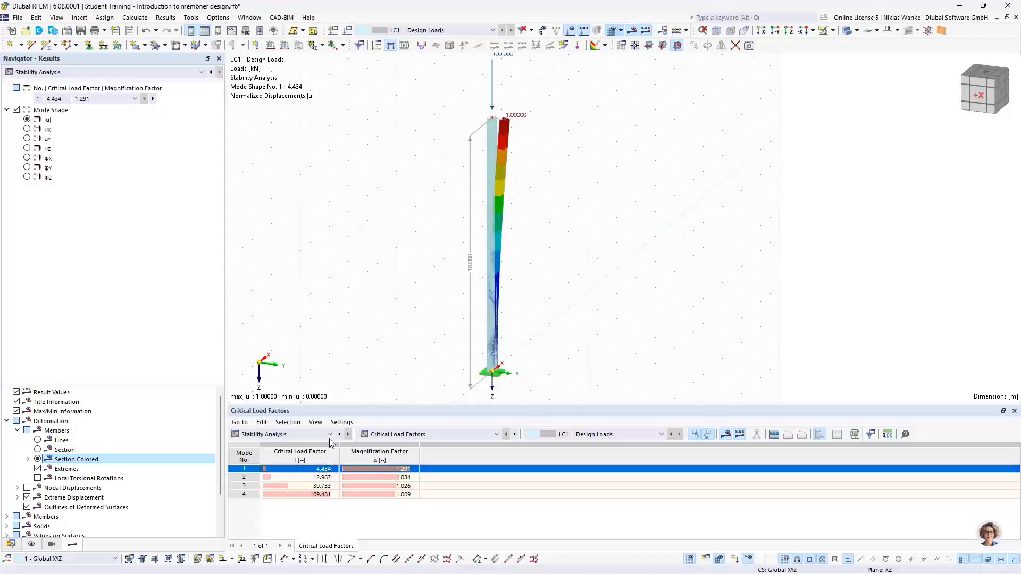
Examine the critical load factor of mode 1 together with the applied axial load and the deformed column top.
scroll(410, 231, down, 1)
middle_drag(409, 231, 410, 248)
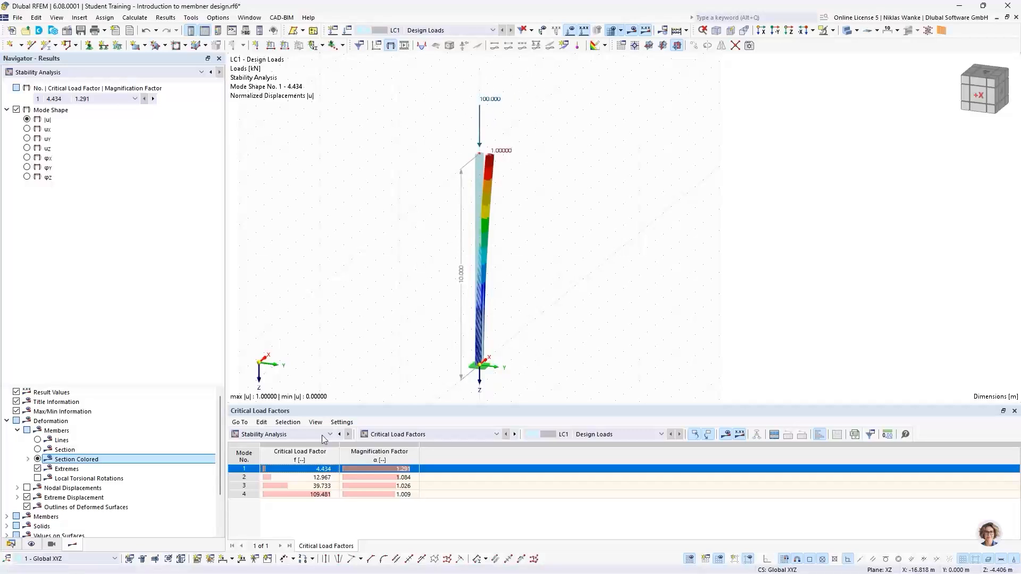
click(312, 470)
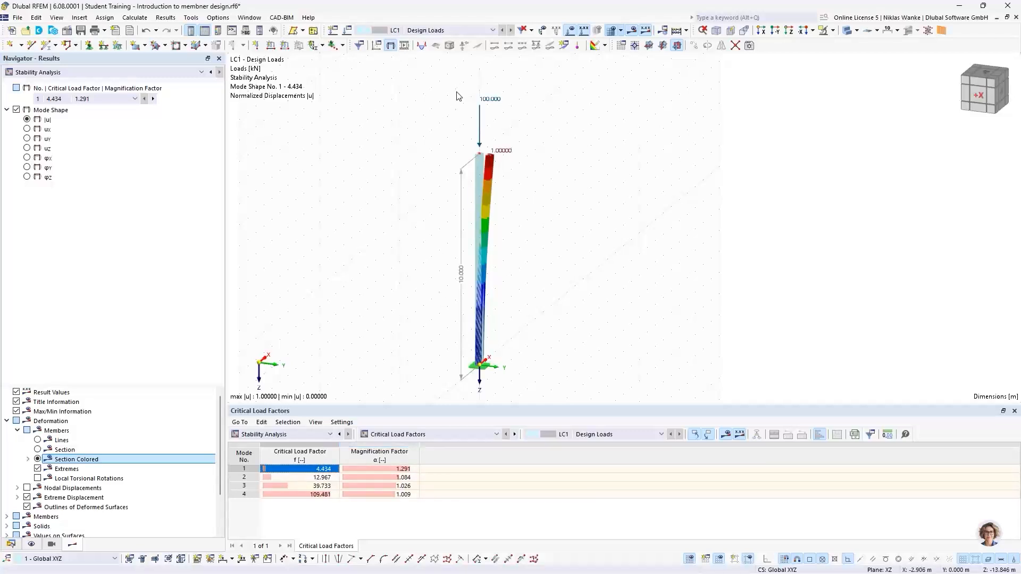
scroll(485, 132, up, 3)
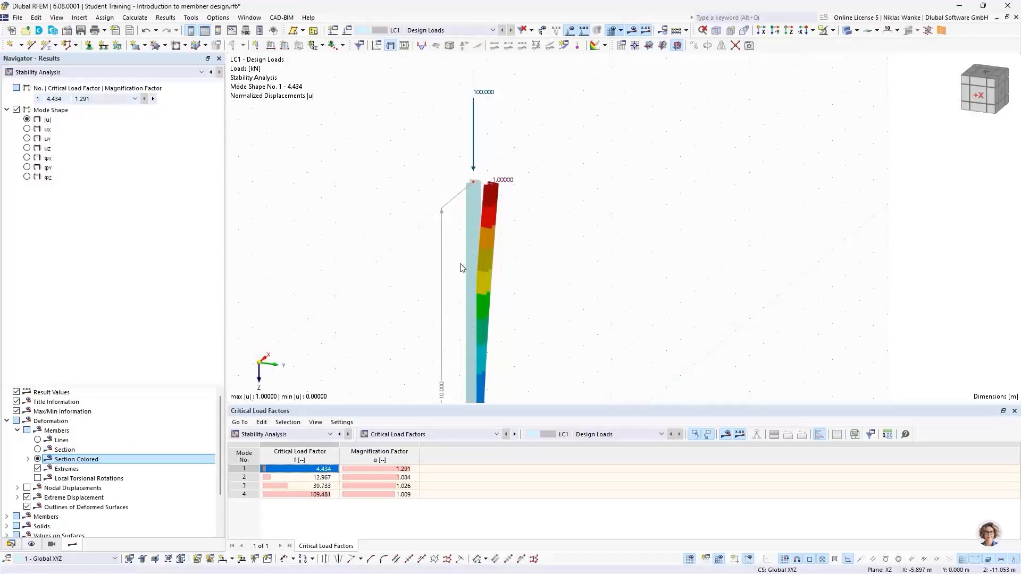
scroll(456, 332, down, 2)
middle_drag(455, 331, 445, 262)
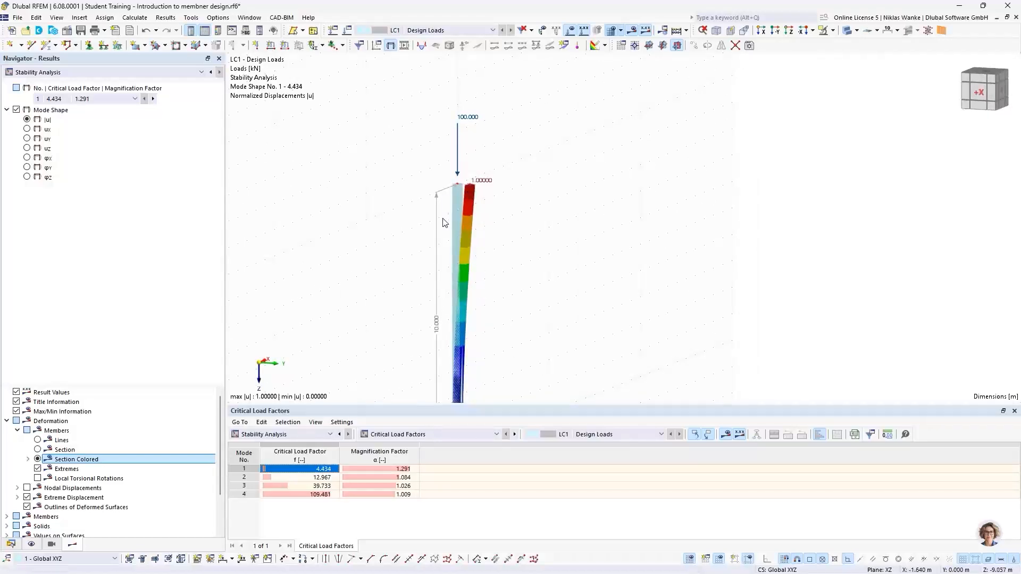
scroll(448, 281, down, 3)
middle_drag(448, 282, 434, 259)
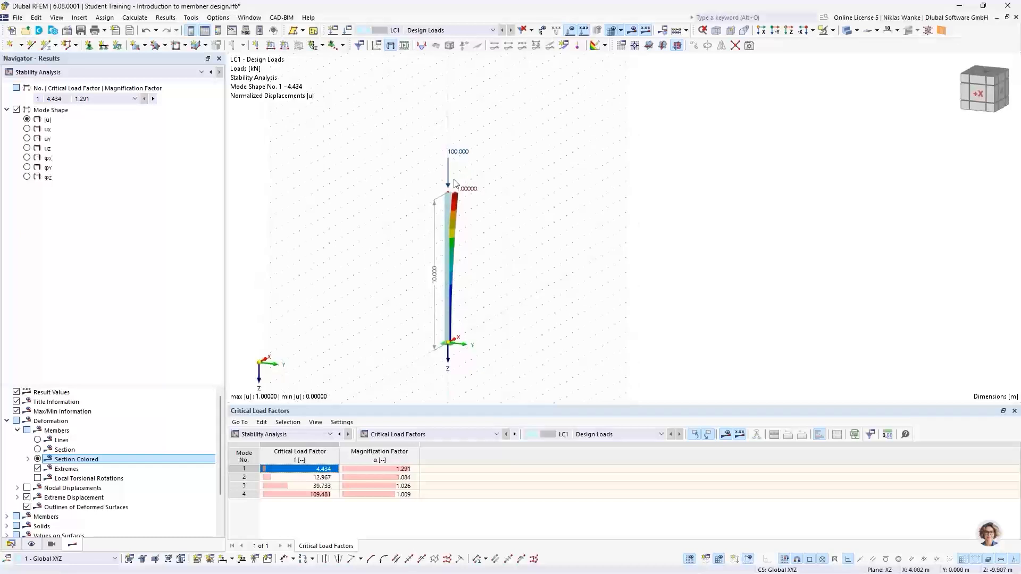
scroll(456, 189, up, 3)
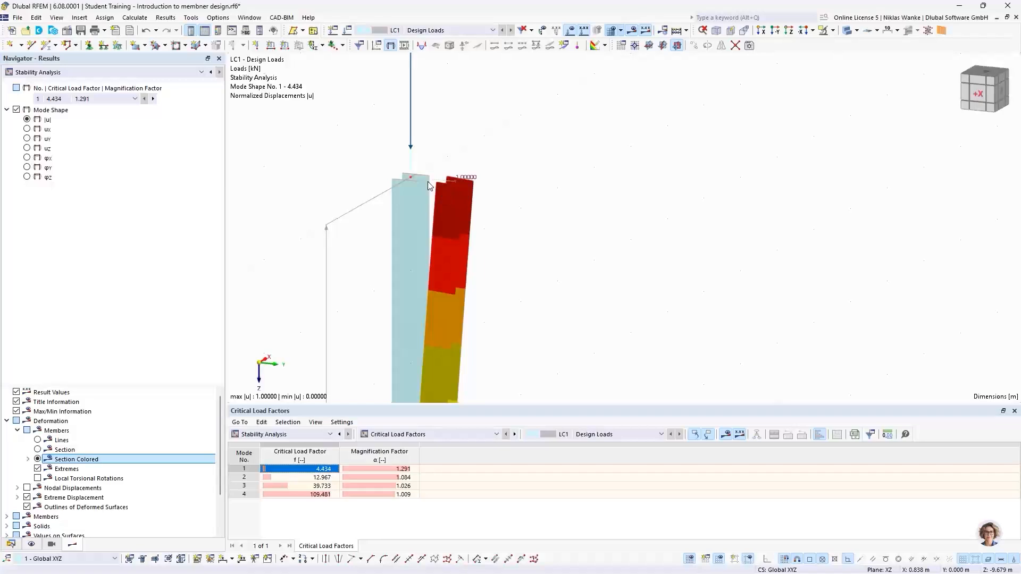
Check the magnification factor of mode 1 in the table and view the whole column again.
click(378, 456)
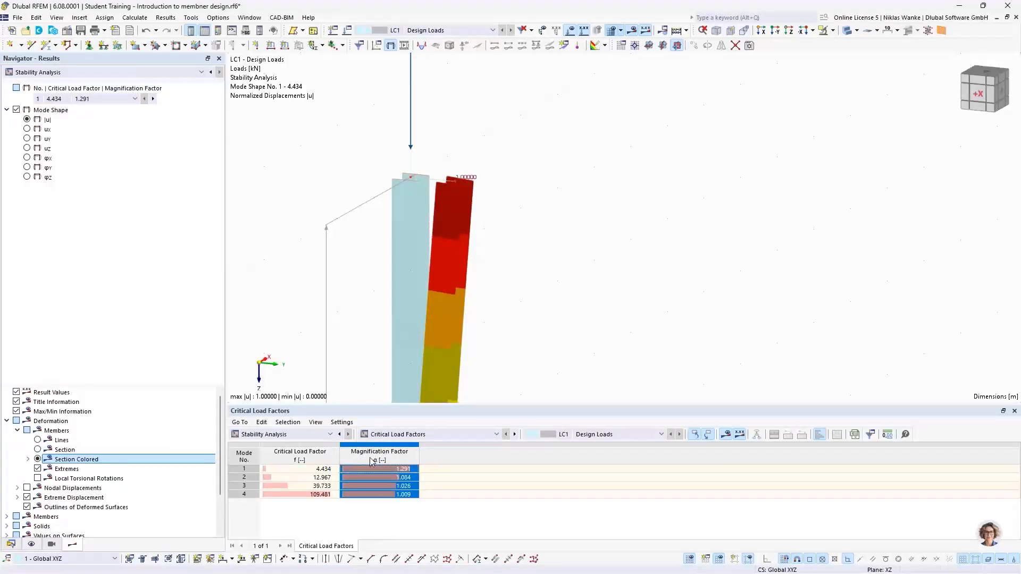
click(412, 470)
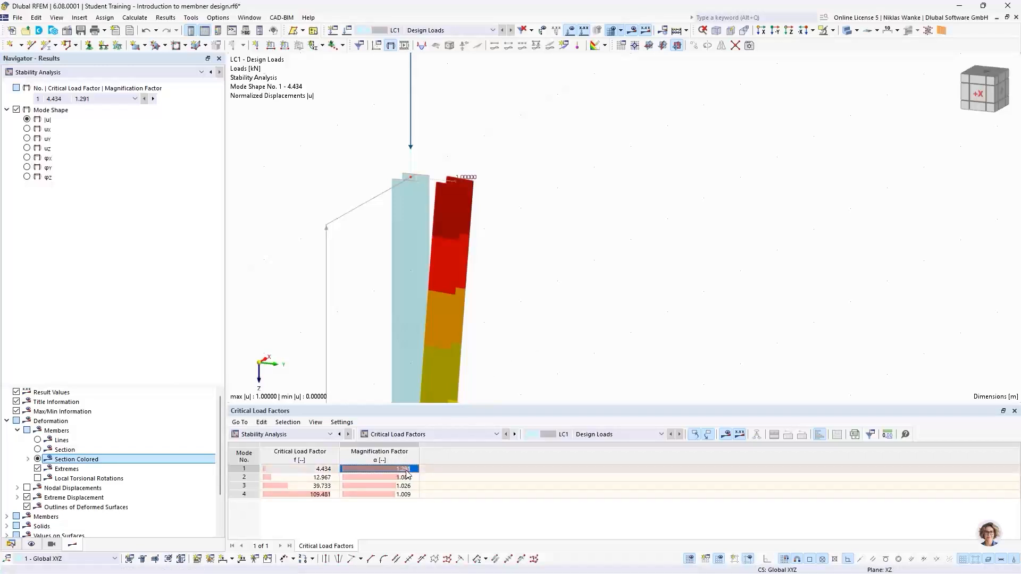
scroll(506, 271, down, 5)
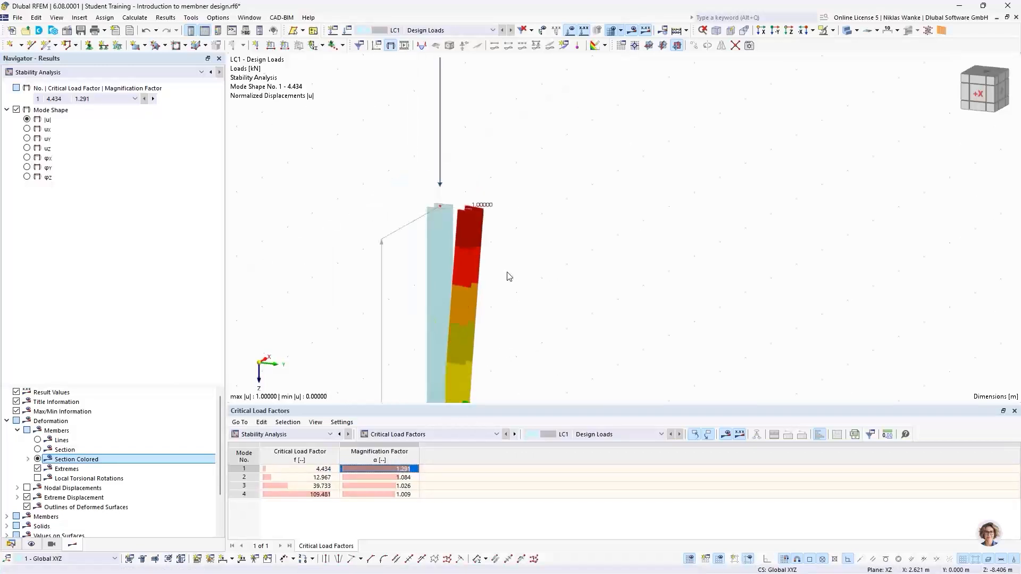
middle_drag(506, 271, 485, 134)
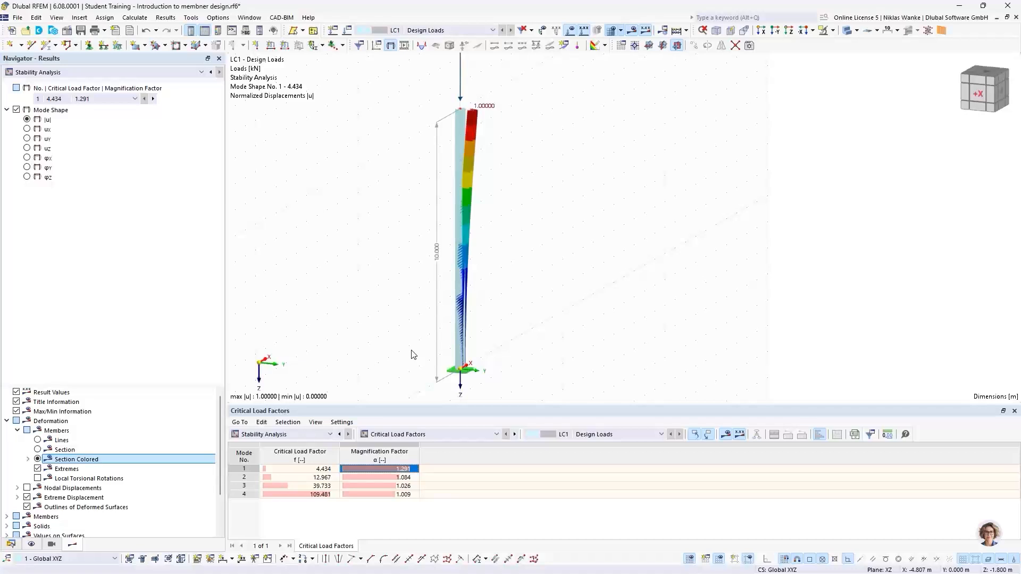
Show the stability results by member in the Effective Lengths and Critical Loads by Member table.
click(420, 434)
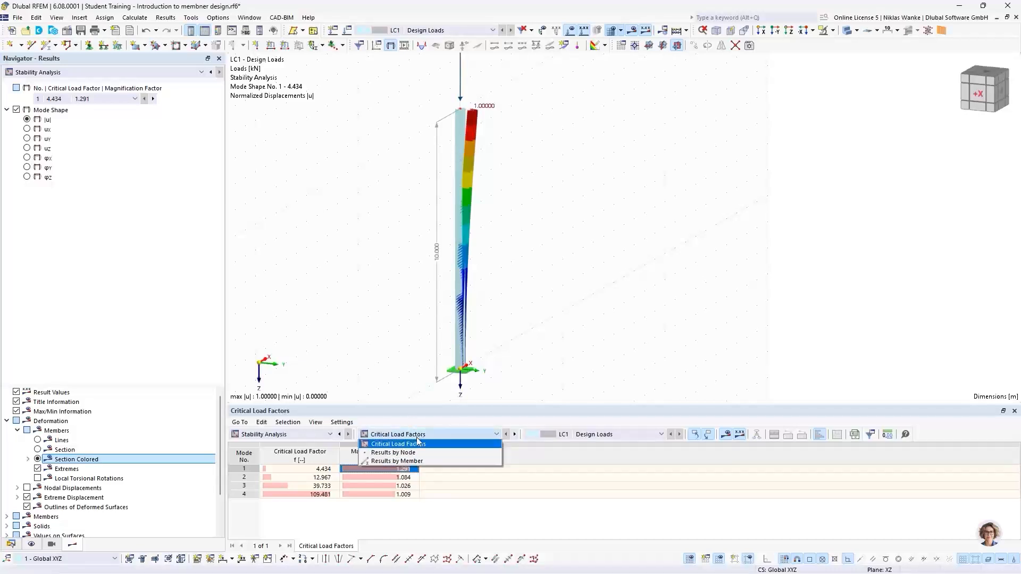
click(390, 461)
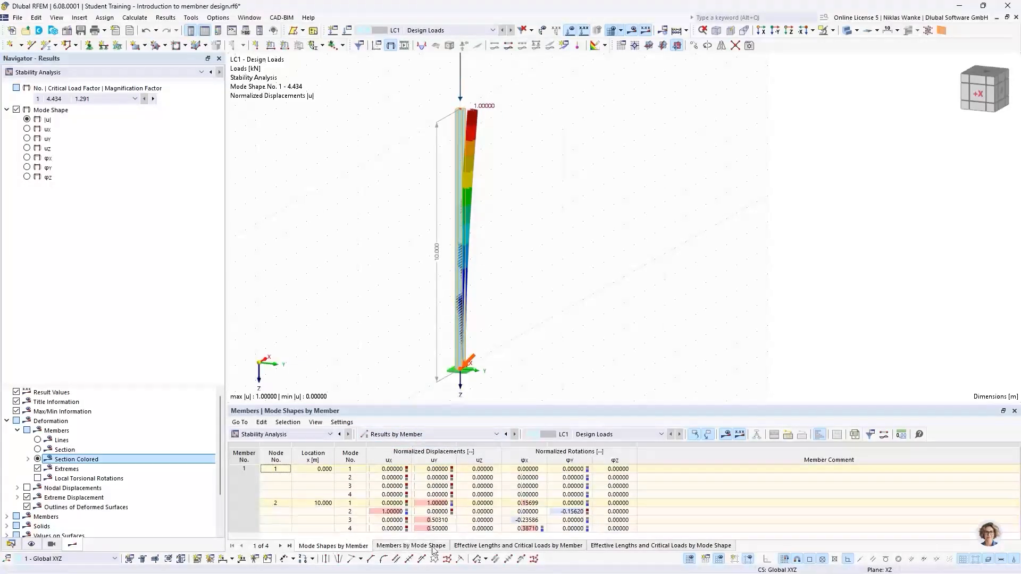
click(490, 548)
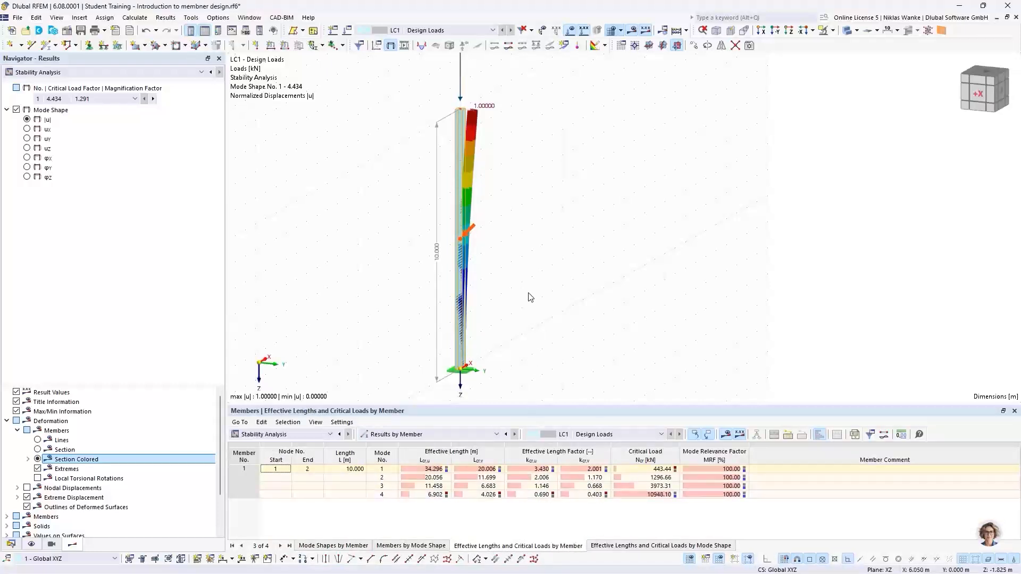
Go through modes 1 to 4 in the member's effective lengths table, comparing each mode shape on the column.
click(374, 470)
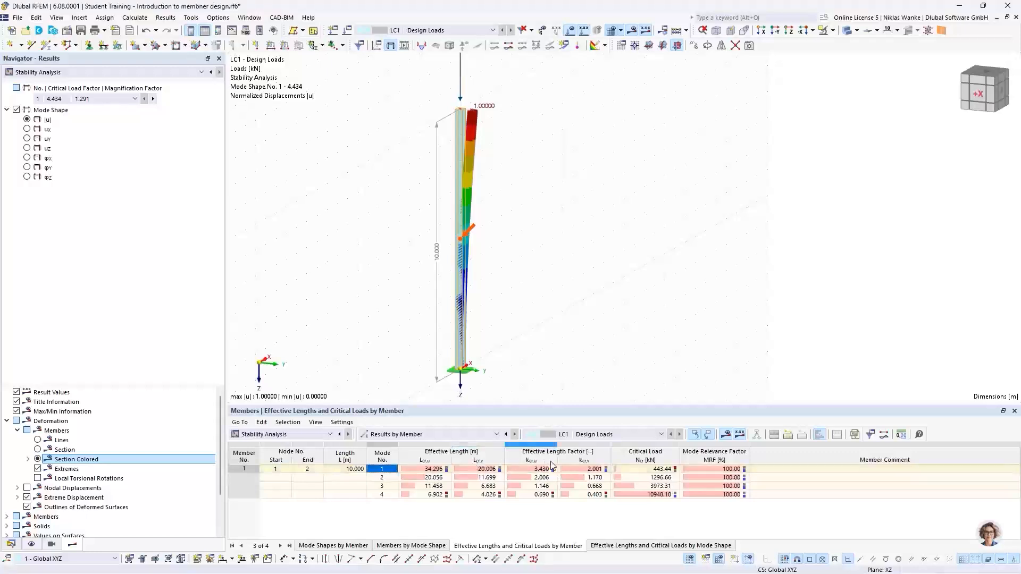
click(388, 477)
click(388, 485)
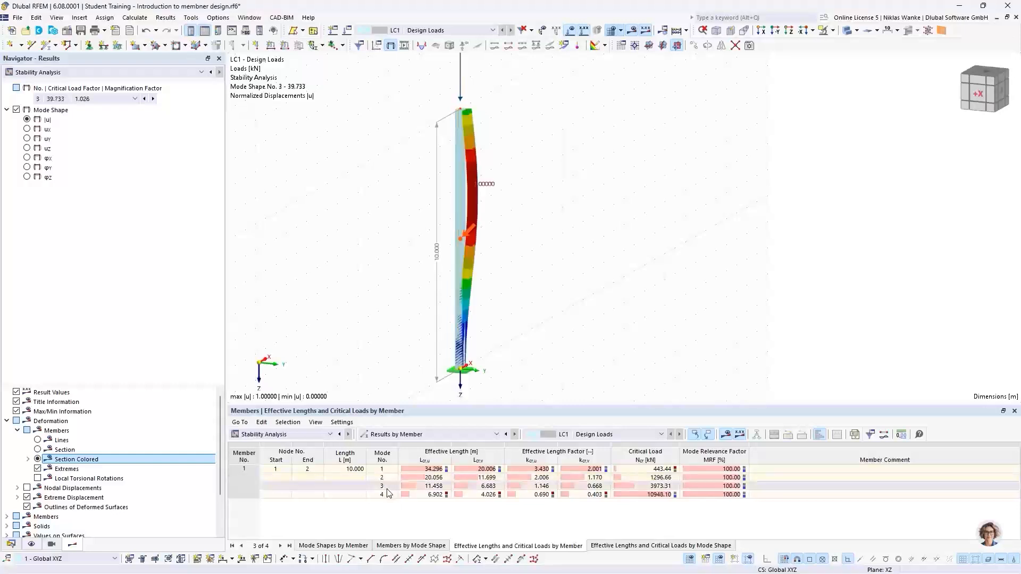
click(388, 493)
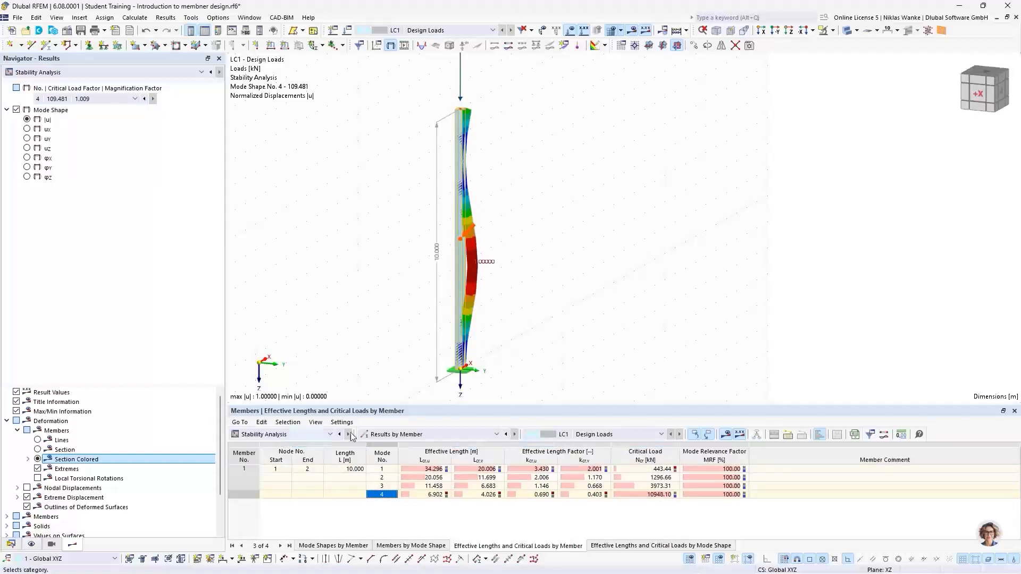
middle_drag(475, 125, 469, 197)
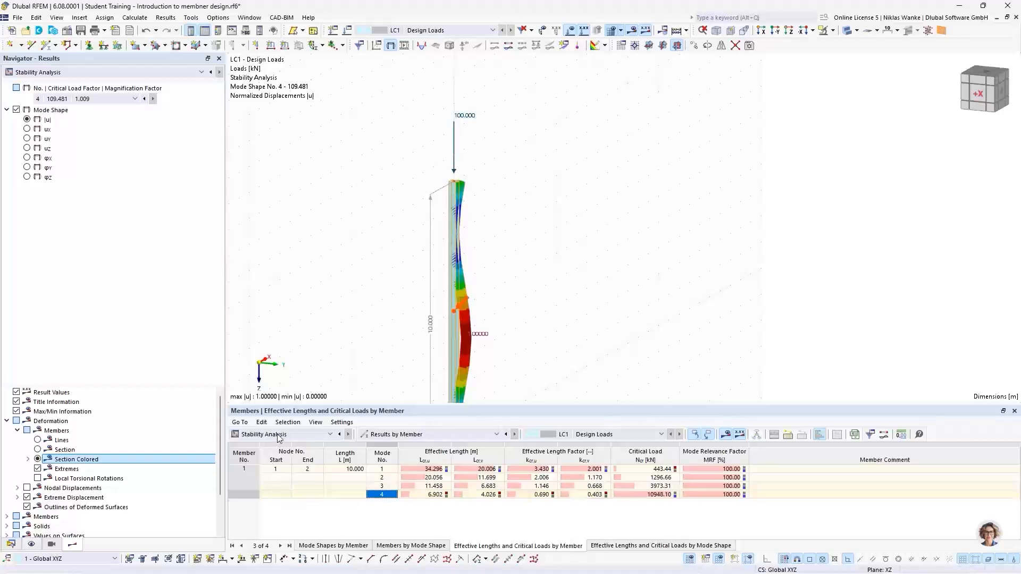
Review the Critical Load Factors table again and return to the member's effective lengths and critical loads.
click(430, 434)
click(383, 443)
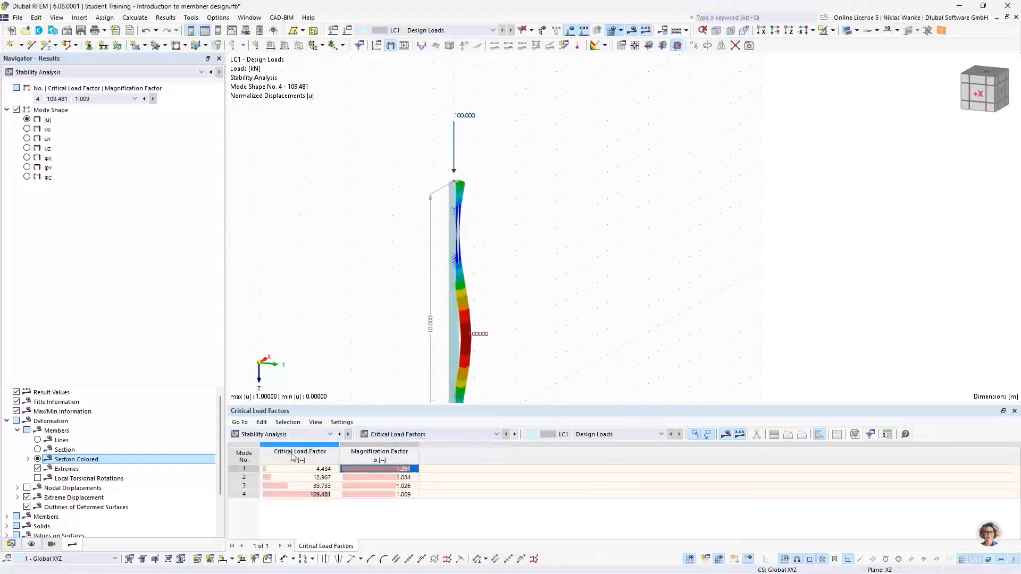
click(430, 434)
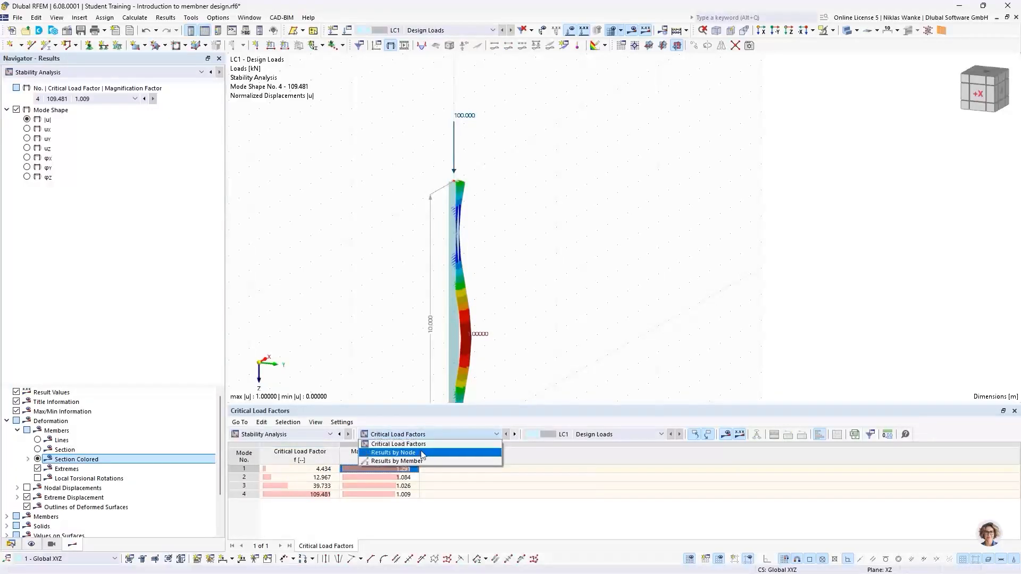
click(419, 460)
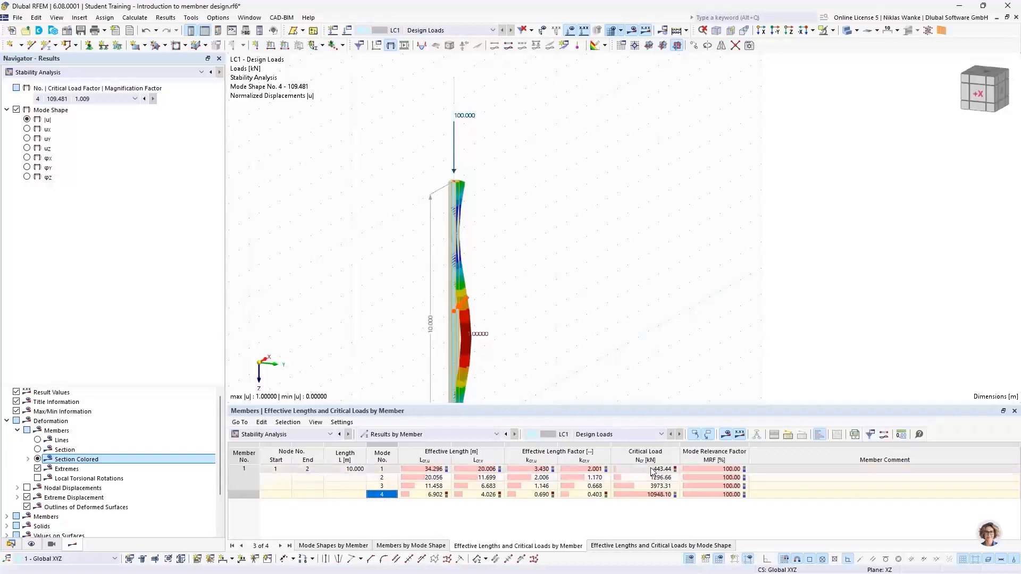
Display mode 1 from the member table and examine the section at the column top and the effective length factor kcr,v.
click(390, 469)
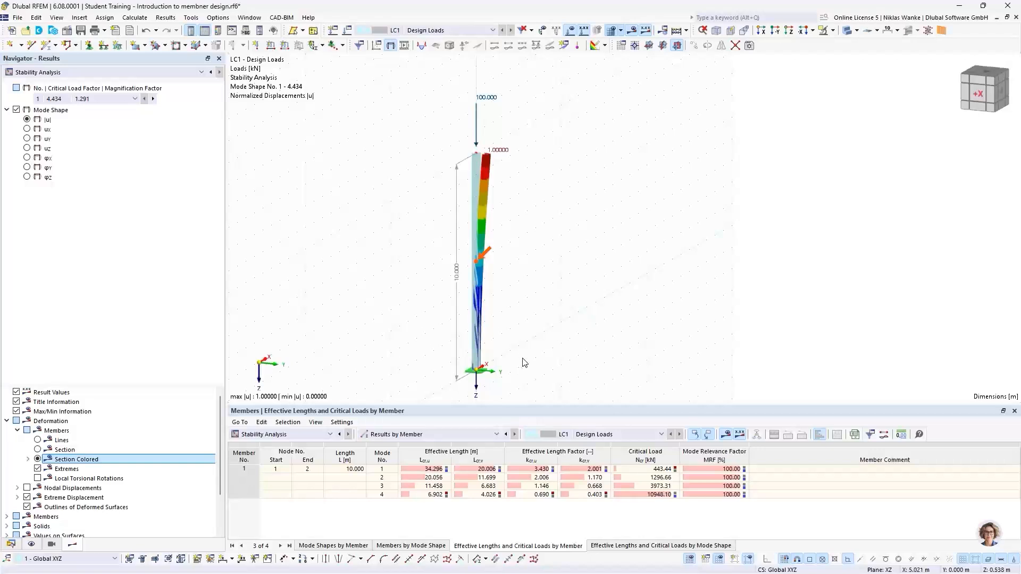
scroll(521, 370, down, 1)
mouse_move(521, 371)
middle_down()
mouse_move(536, 362)
mouse_move(524, 360)
middle_up()
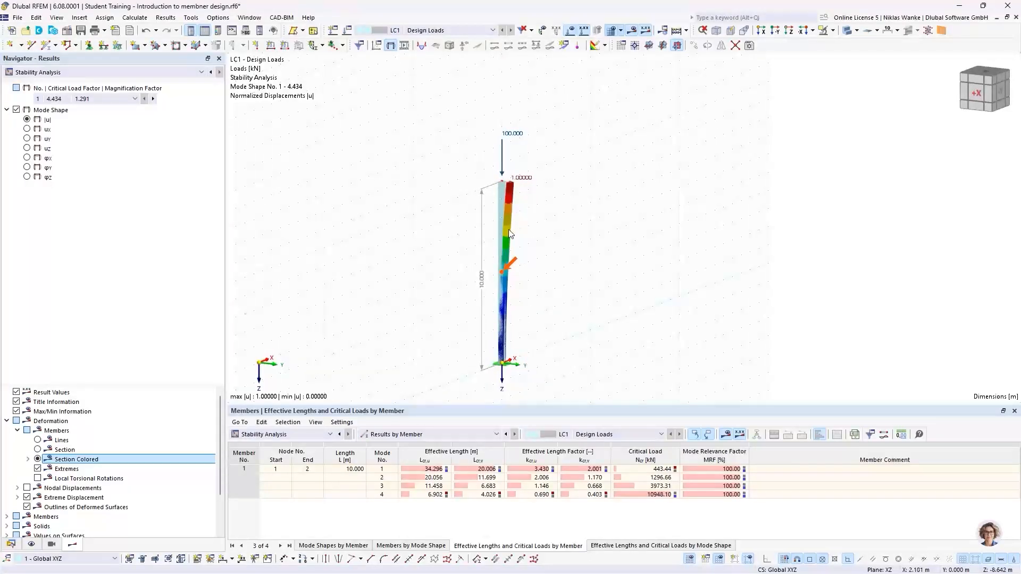
scroll(499, 182, up, 4)
mouse_move(499, 182)
ctrl+middle_down()
mouse_move(515, 226)
mouse_move(524, 223)
mouse_move(488, 195)
mouse_move(507, 195)
ctrl+middle_up()
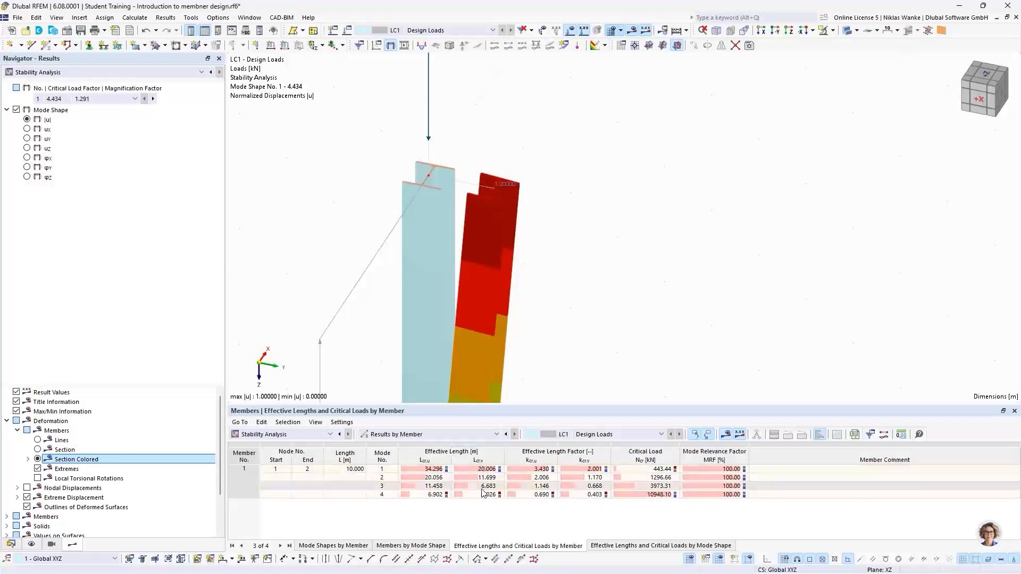
click(582, 469)
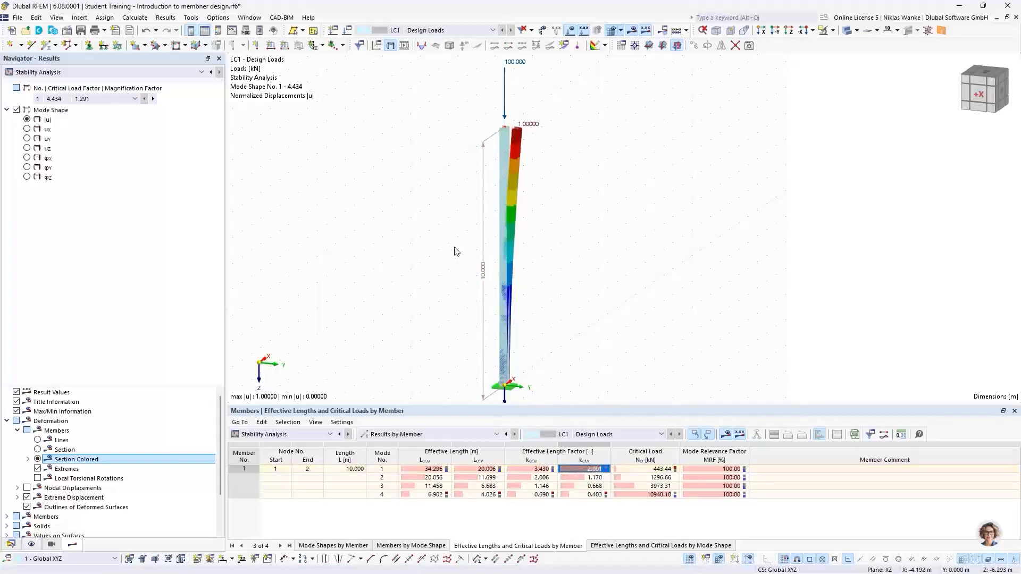
Display mode shape 2 and view the column's buckling in the XZ plane.
click(153, 98)
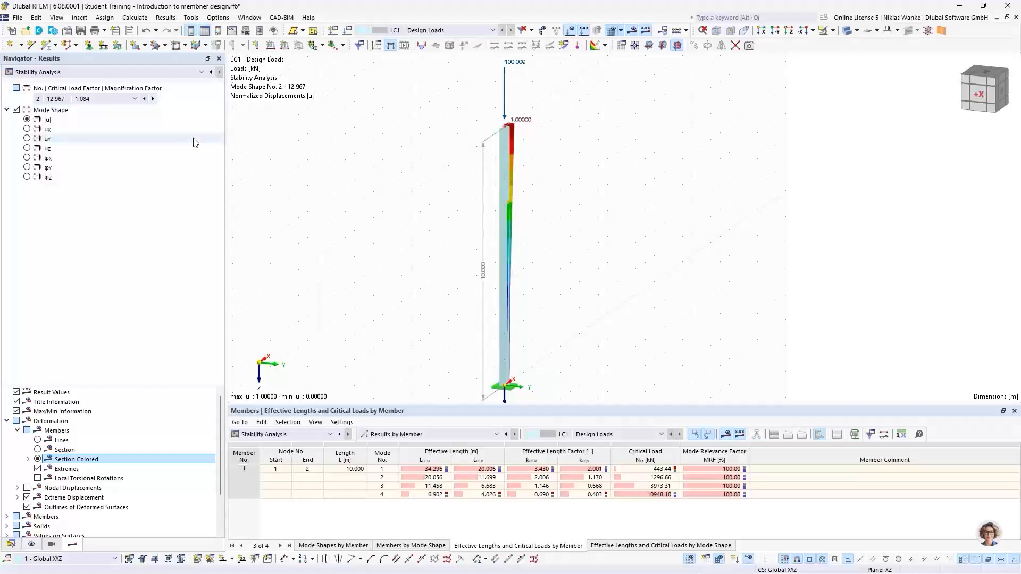
ctrl+middle_drag(466, 278, 317, 262)
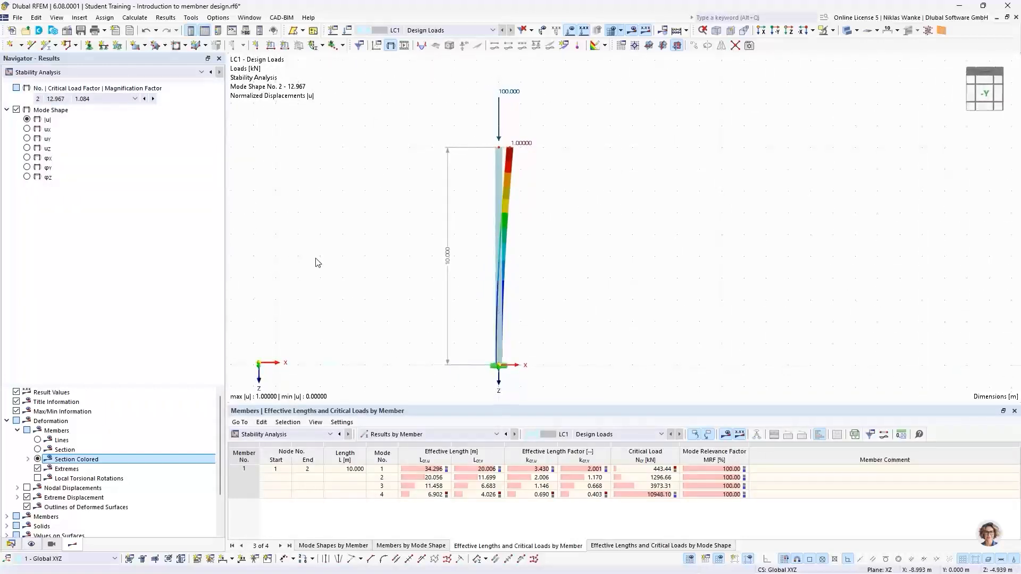
Examine the effective length factor kcr,u of mode 2 and compare it with the section orientation at the column top.
scroll(445, 236, up, 1)
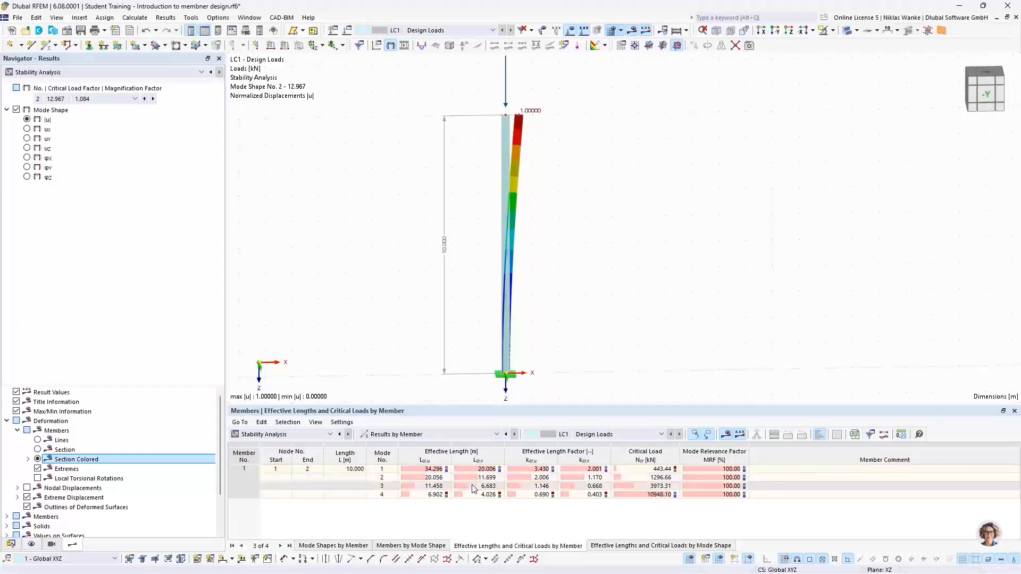
click(538, 477)
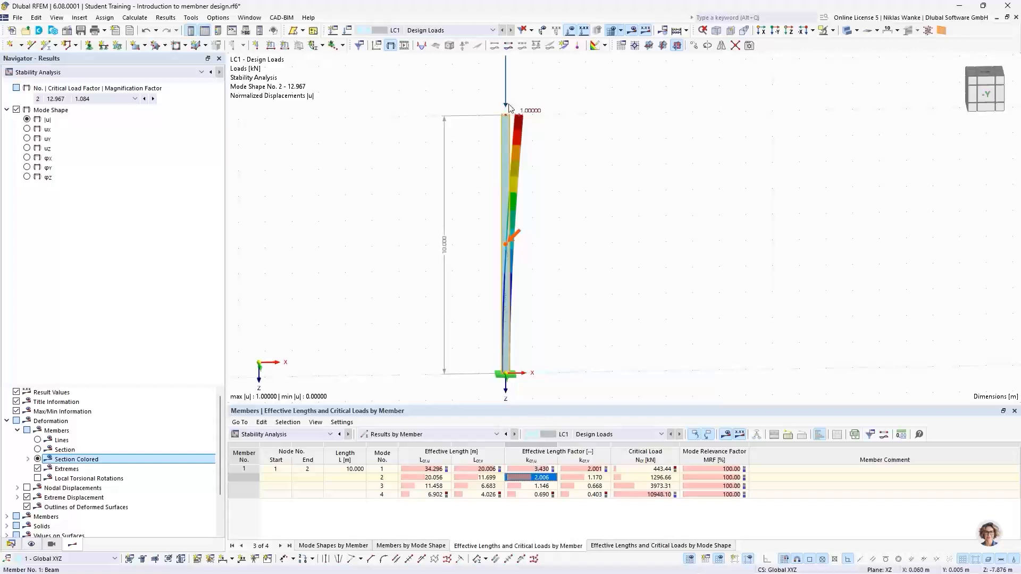
scroll(516, 148, up, 5)
ctrl+middle_drag(516, 148, 514, 182)
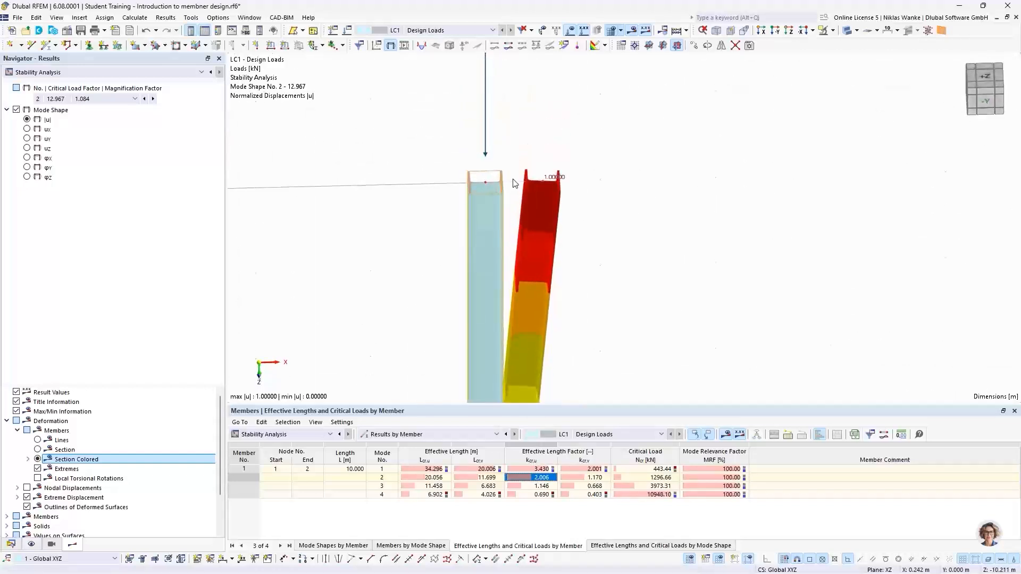
scroll(514, 182, up, 3)
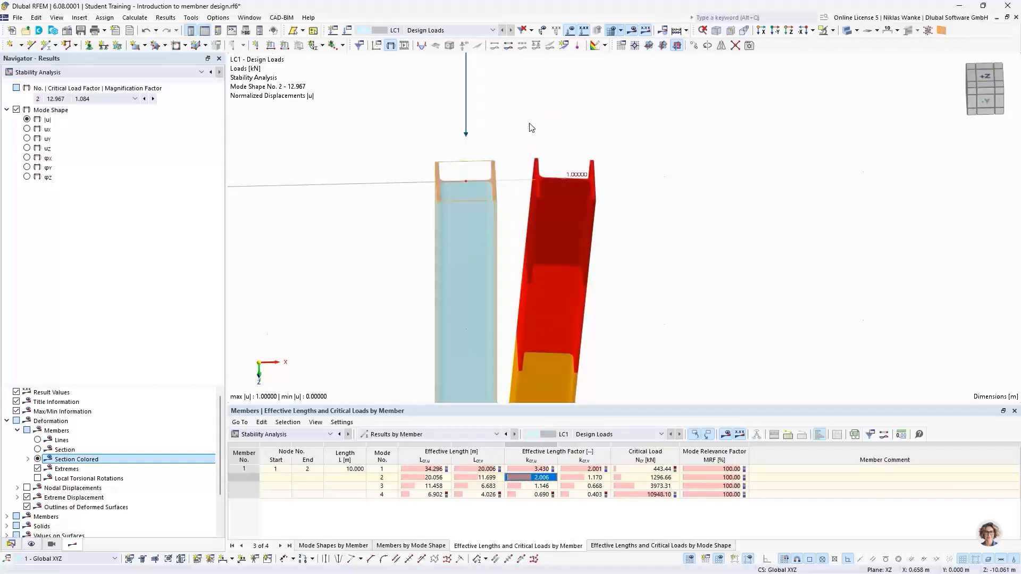
scroll(463, 238, down, 5)
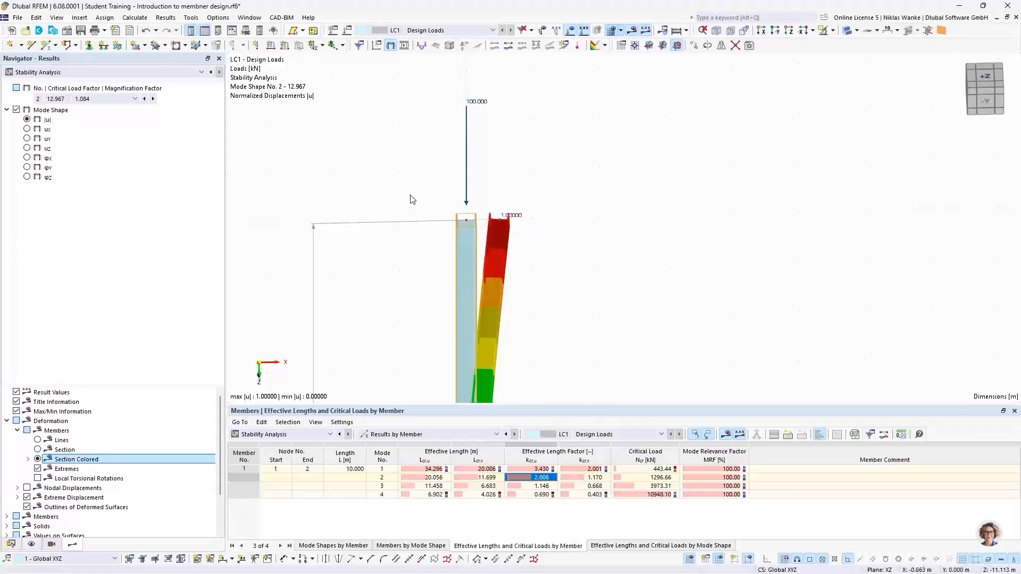
scroll(482, 228, up, 5)
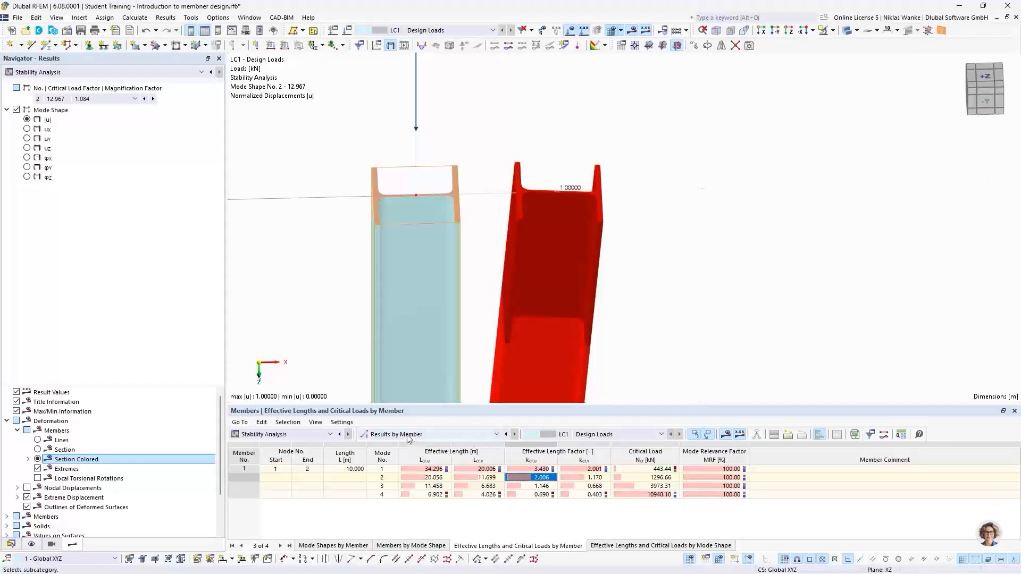
scroll(472, 209, down, 5)
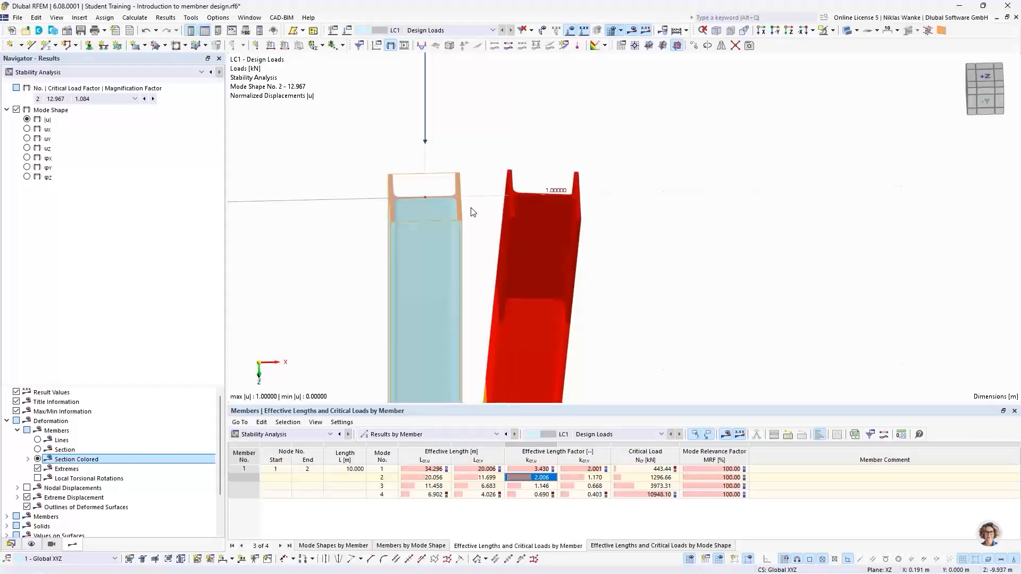
Show the Critical Load Factors table and compare the mode 2 factor with the nodal load on the buckled column.
click(404, 435)
click(409, 446)
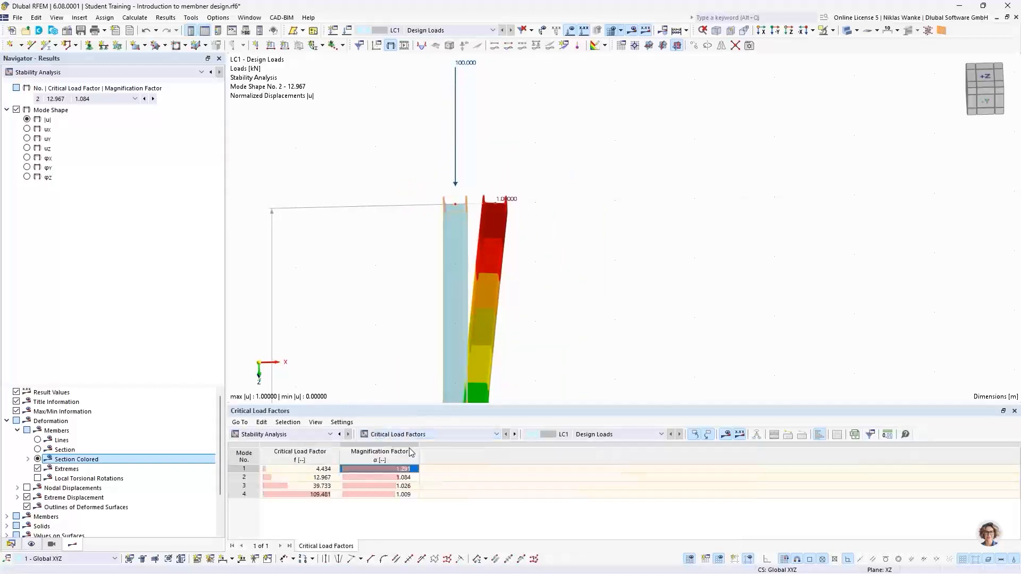
click(307, 478)
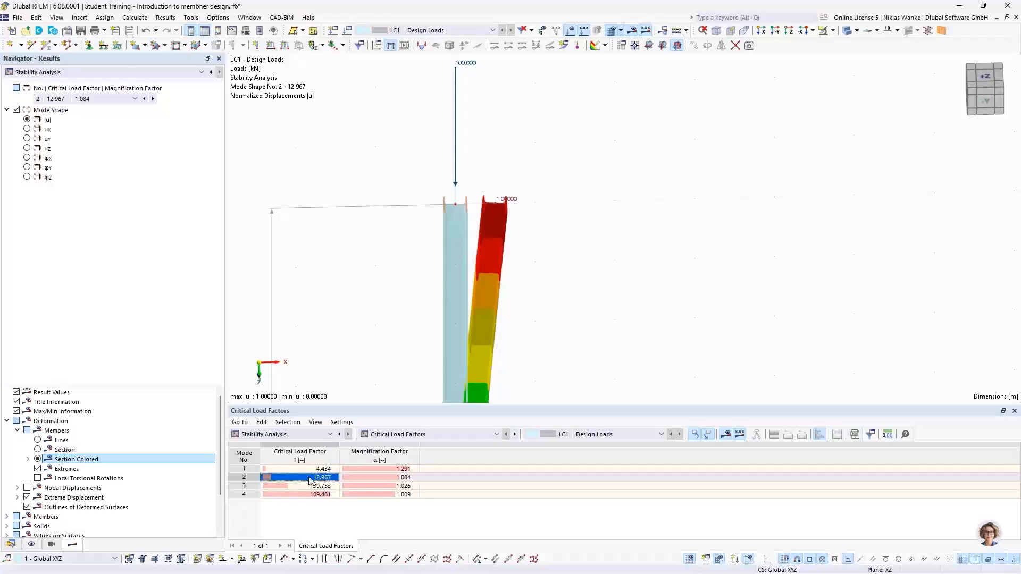
scroll(380, 307, down, 3)
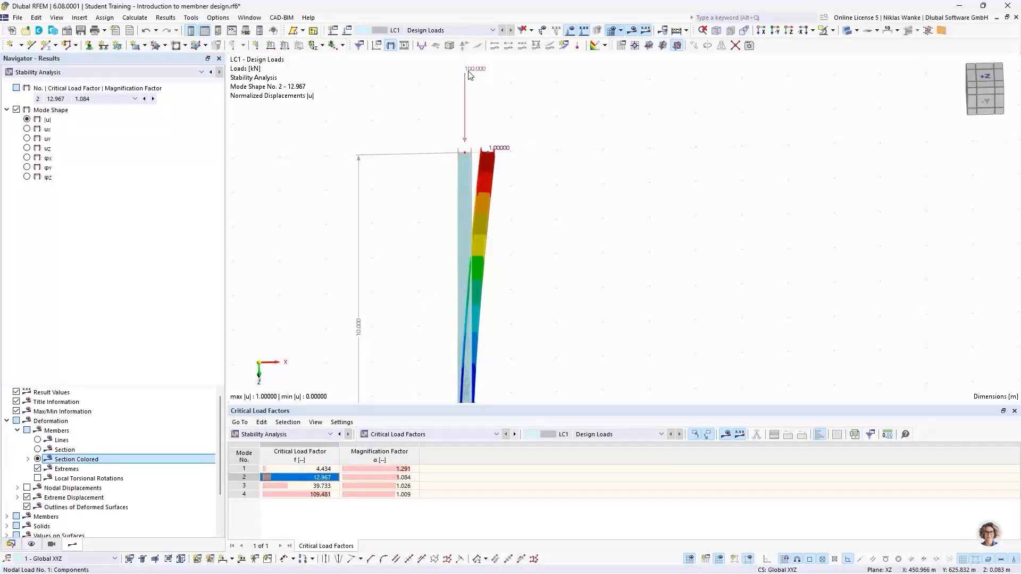
mouse_move(469, 75)
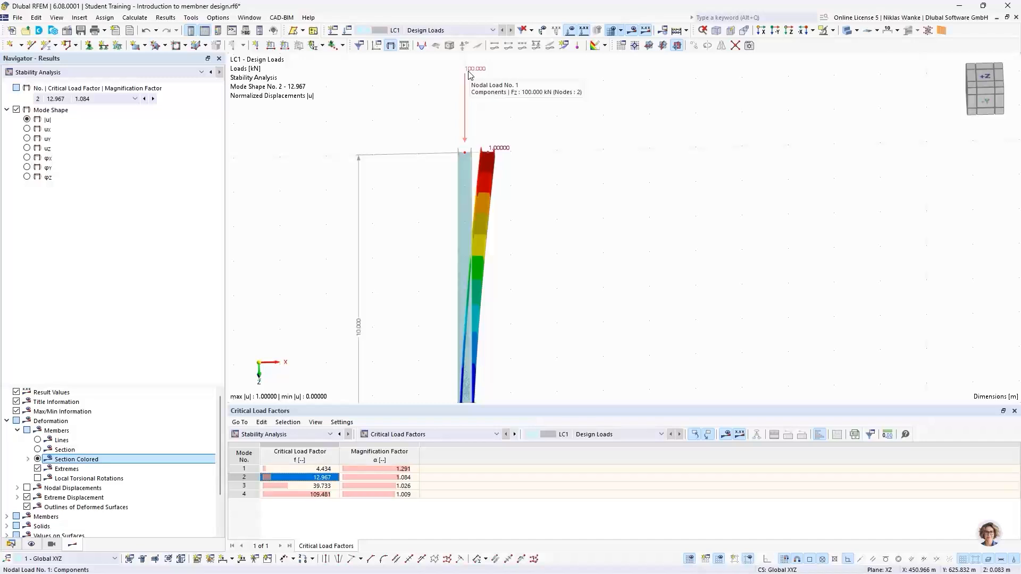
scroll(535, 141, down, 2)
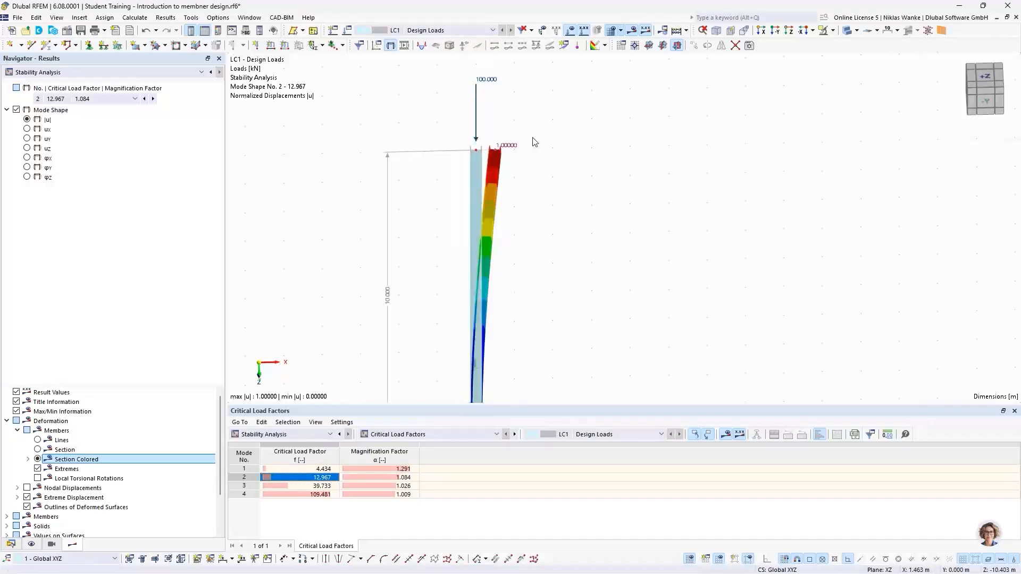
middle_drag(571, 233, 565, 194)
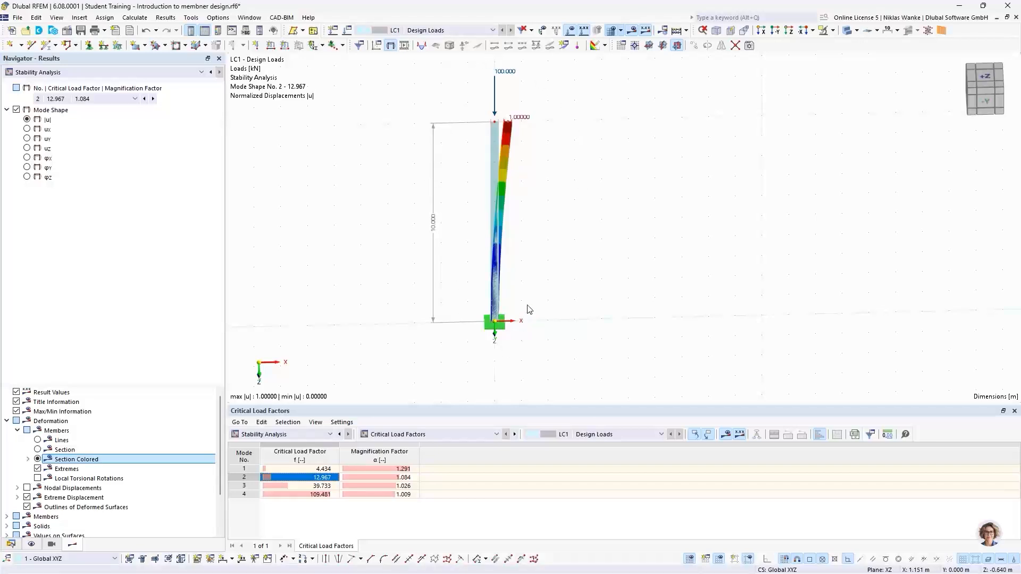
middle_drag(529, 303, 538, 282)
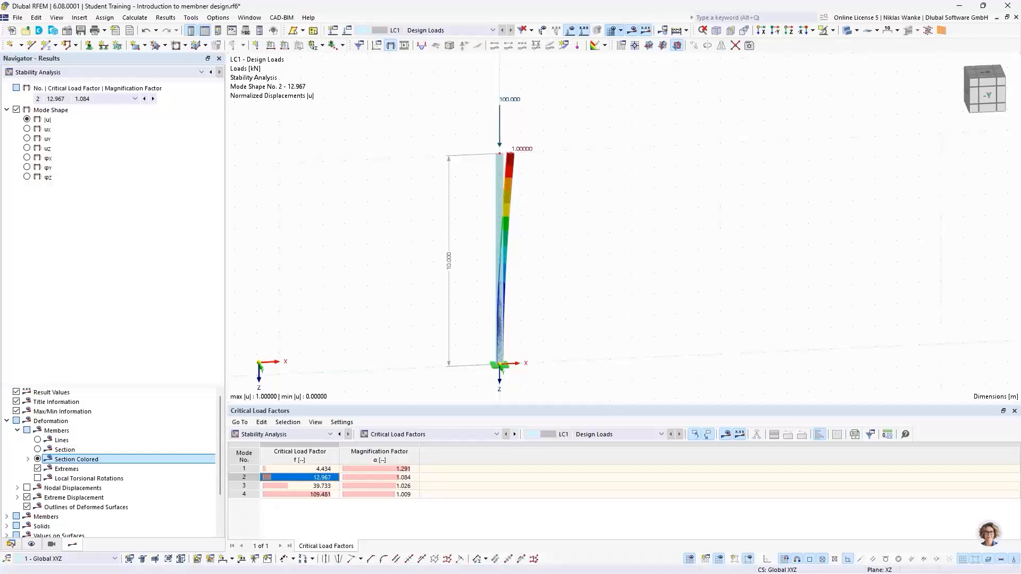
Switch to the PowerPoint presentation and advance to the "Fixed frame | Mode shapes" slide.
key(alt+Tab)
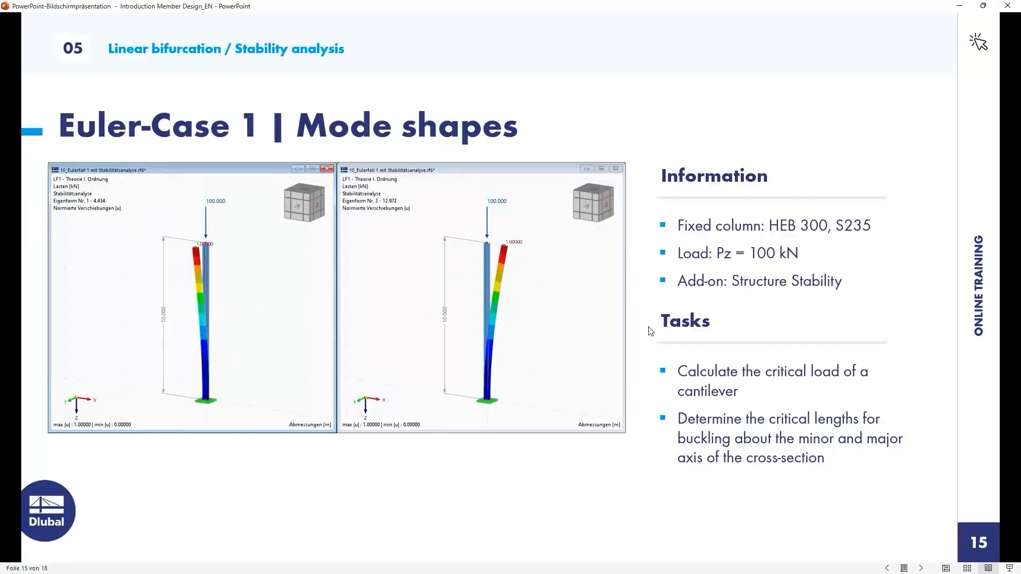
key(Right)
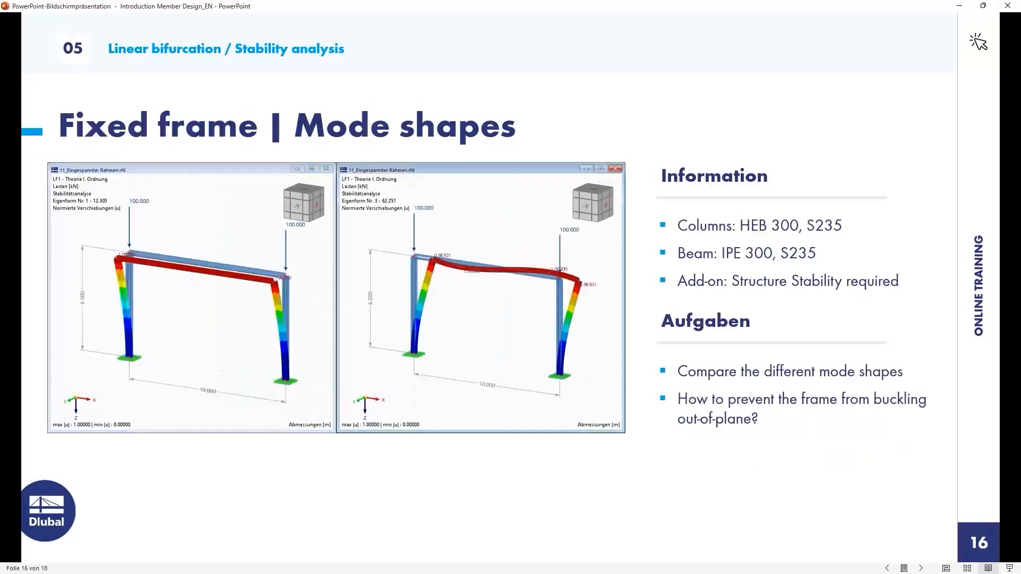
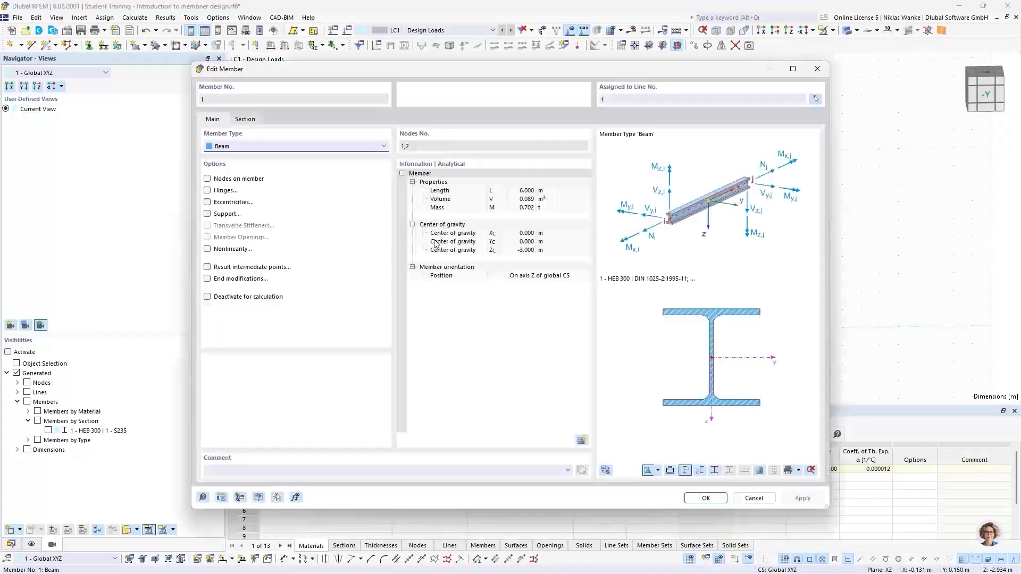
Check the section assigned to the column, close its member settings, and display the model data with the section list.
click(245, 120)
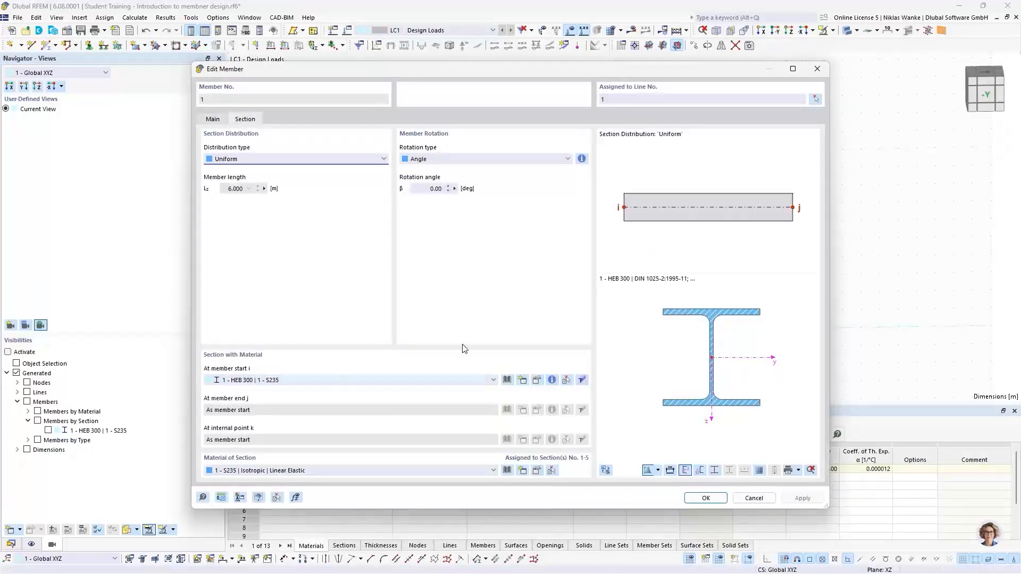
click(817, 69)
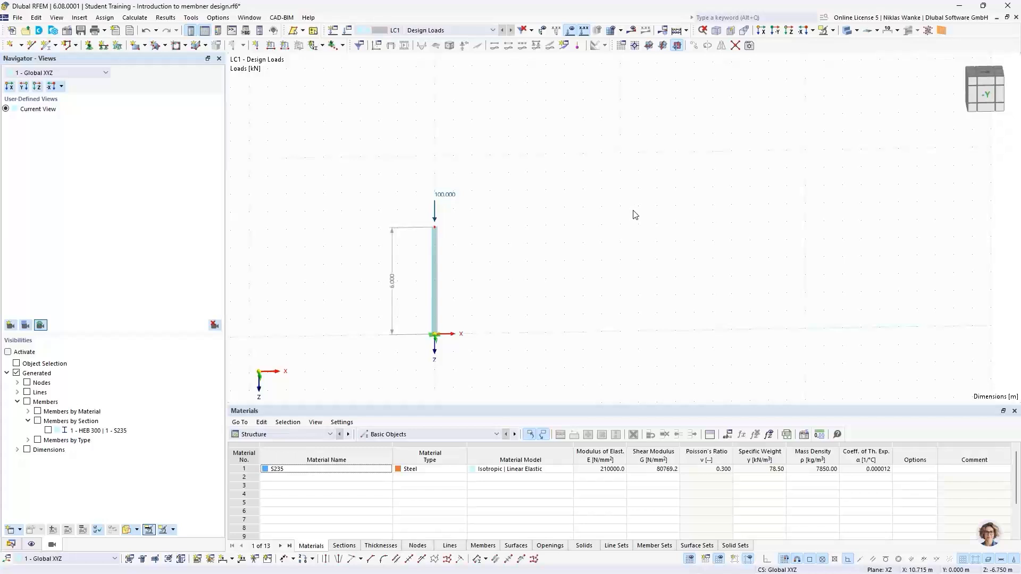
click(11, 544)
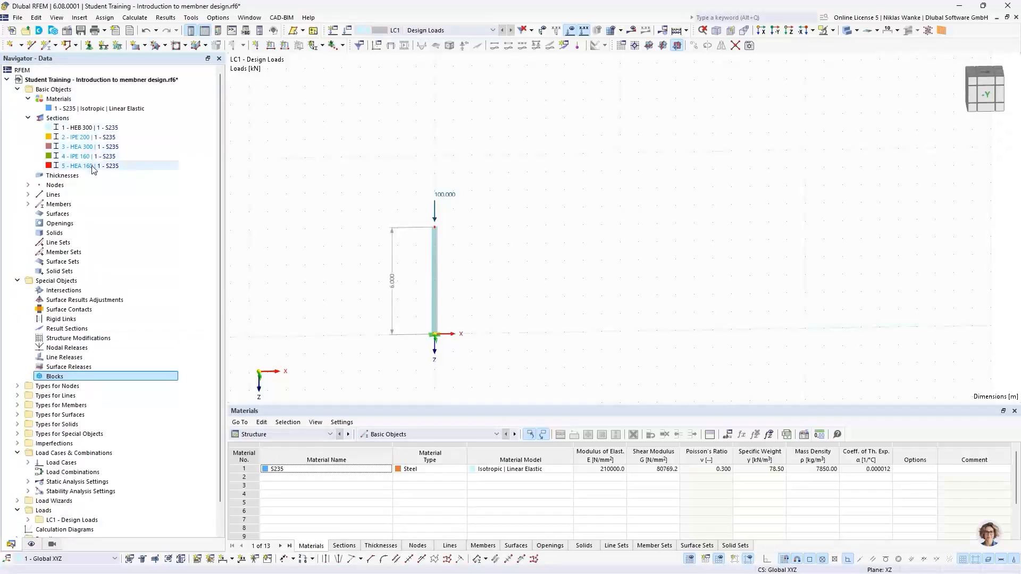
Start a new beam member and create an IPE 300 British Steel section in S235 for it.
click(48, 48)
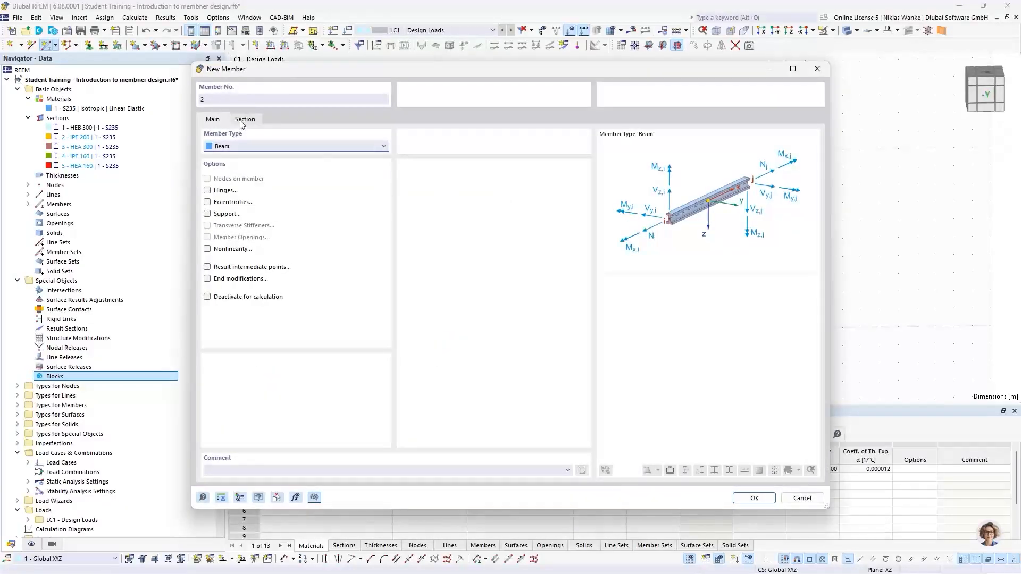
click(244, 119)
click(224, 121)
click(245, 120)
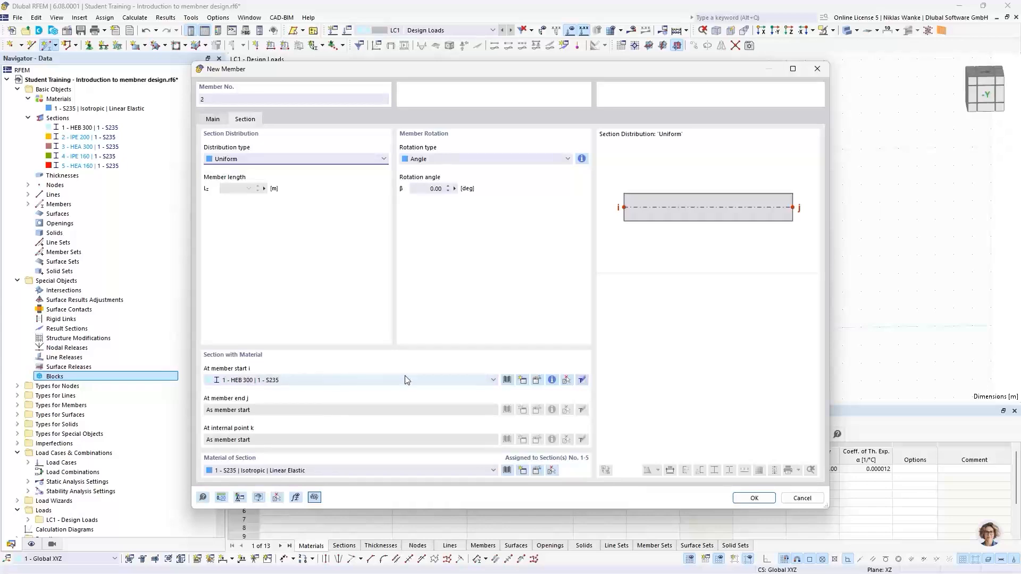
click(523, 380)
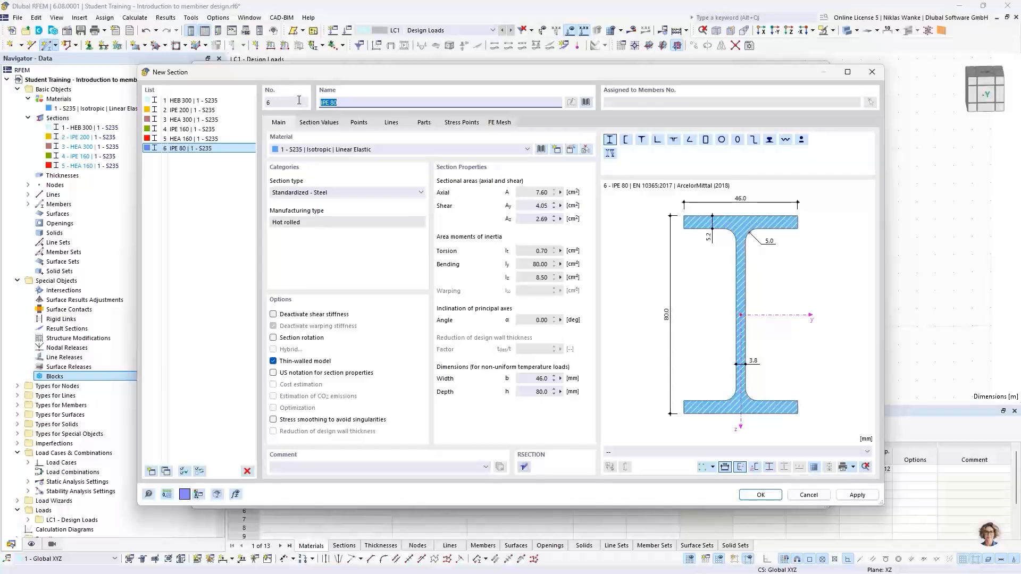
text(IPE)
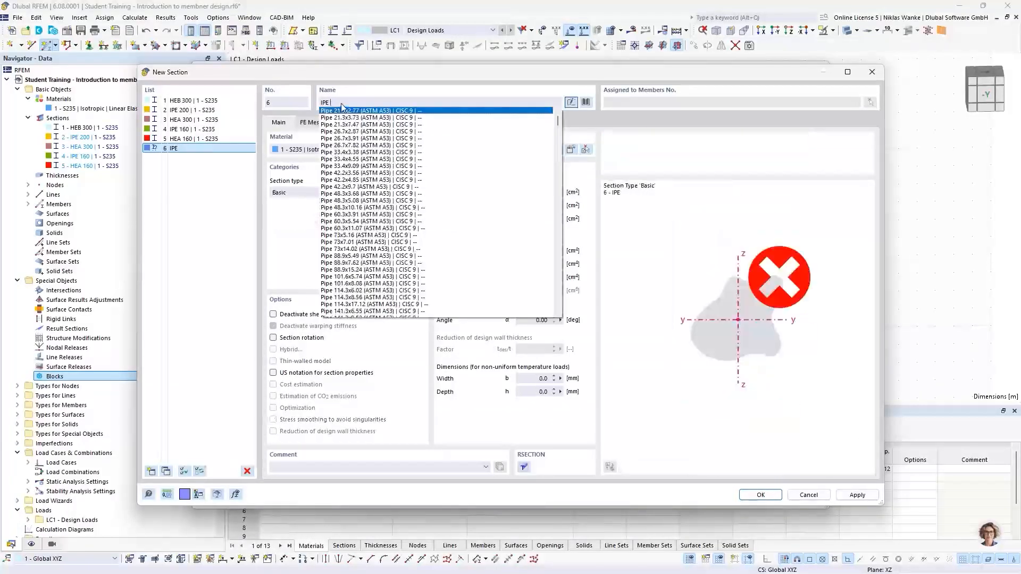
text( 300)
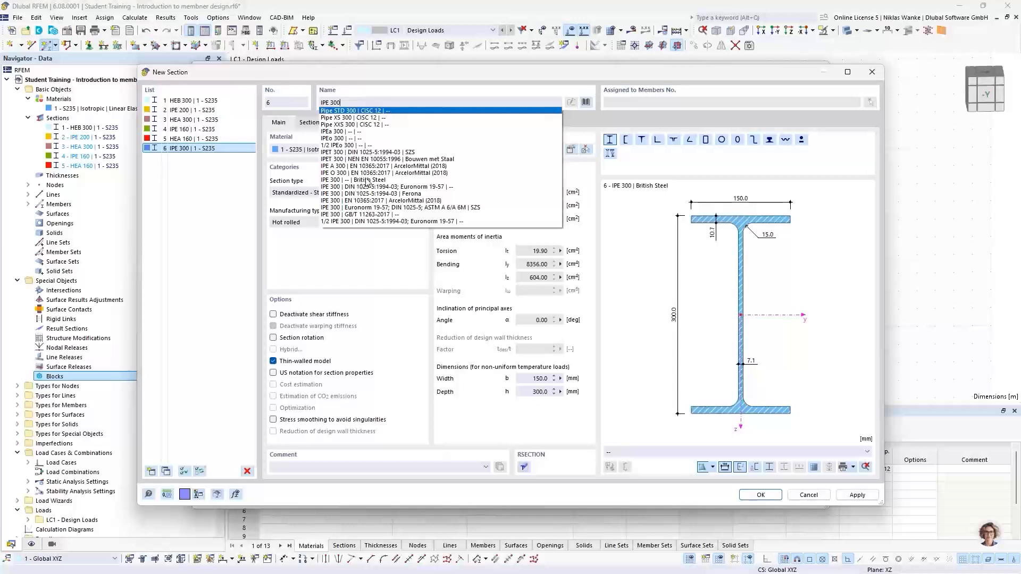
click(366, 181)
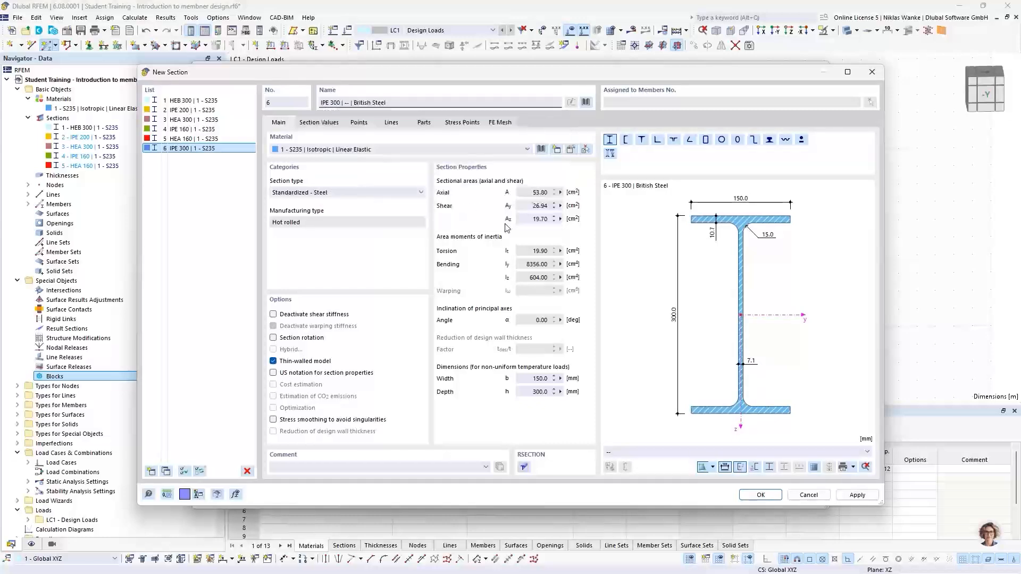
click(760, 495)
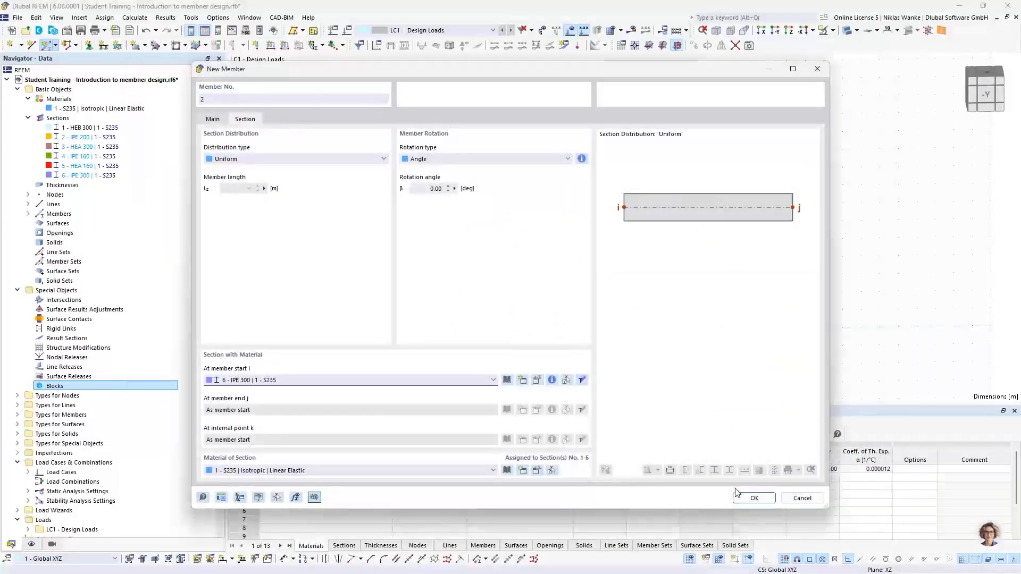
Place the IPE 300 beam horizontally from the column top to X 10 m, Z -6 m, and end member placement.
click(759, 500)
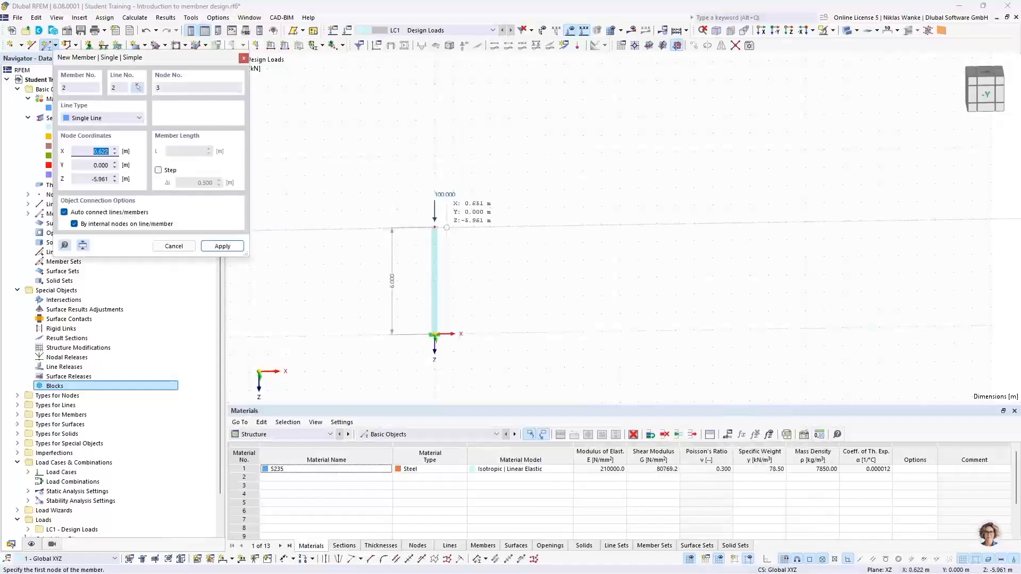
click(434, 227)
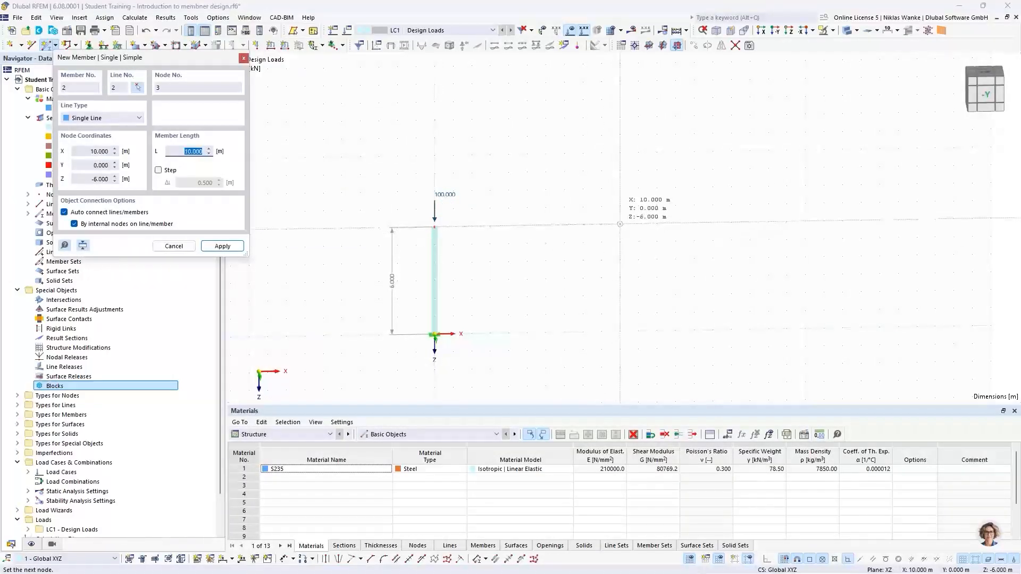
click(619, 225)
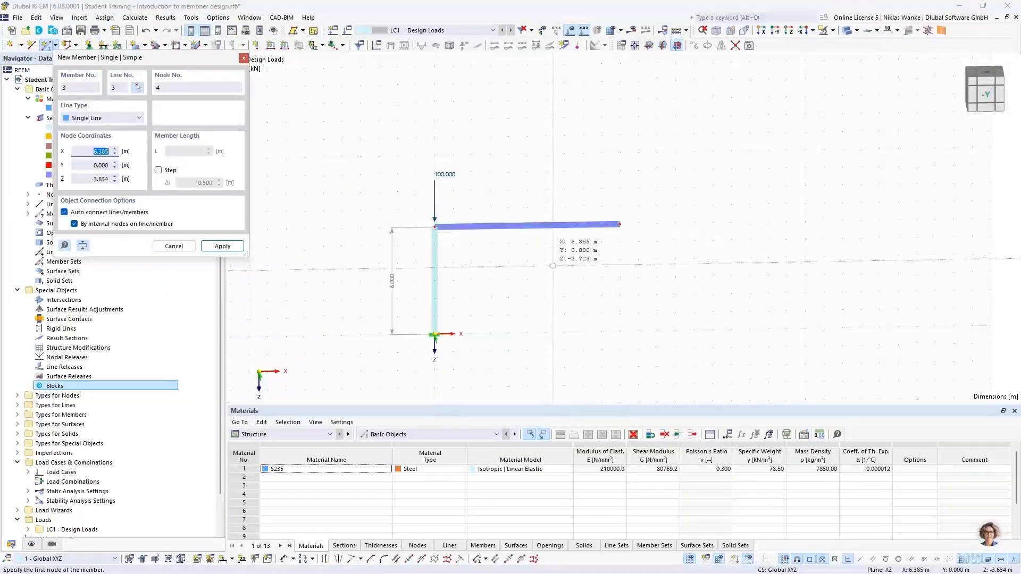
key(Escape)
middle_drag(465, 355, 474, 330)
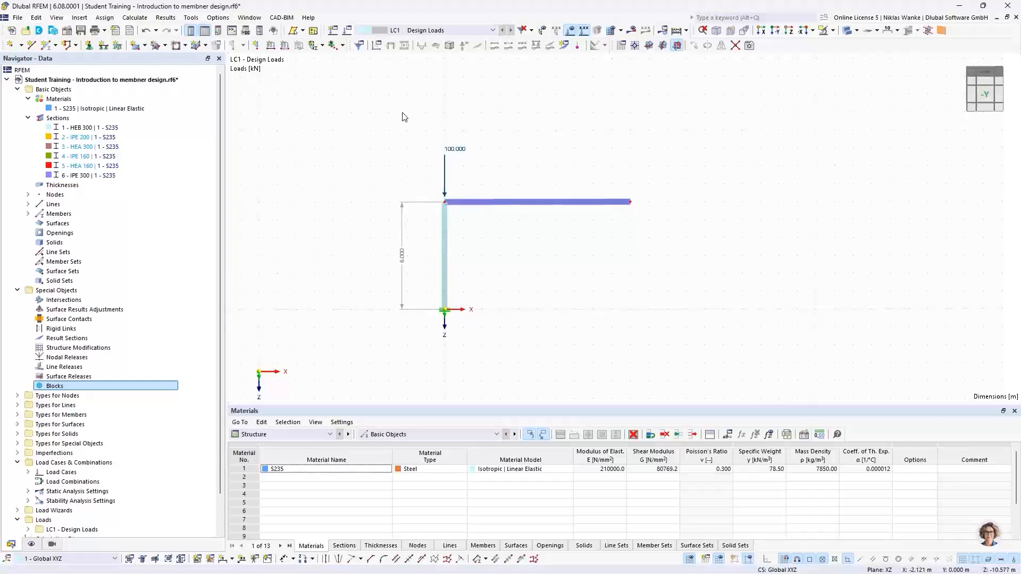
Copy the column with its base support and nodal load 10 m in X to the free end of the beam.
drag(418, 103, 475, 332)
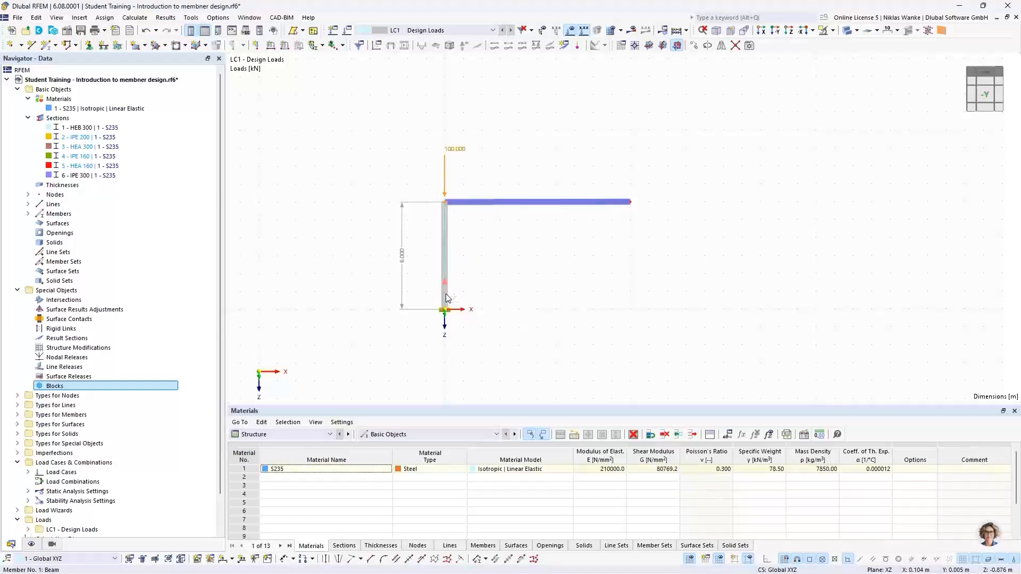
drag(446, 297, 630, 311)
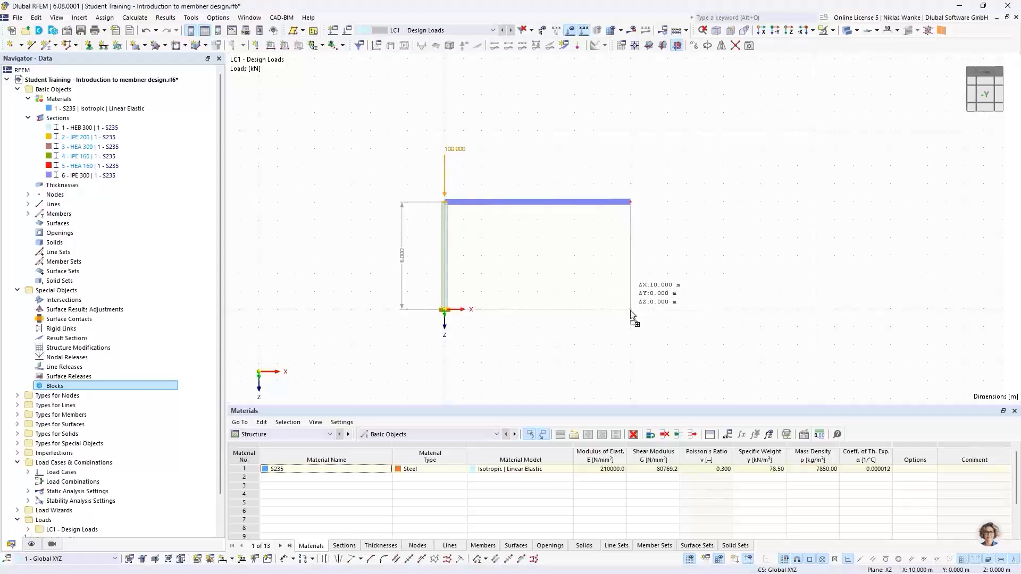
drag(630, 312, 631, 312)
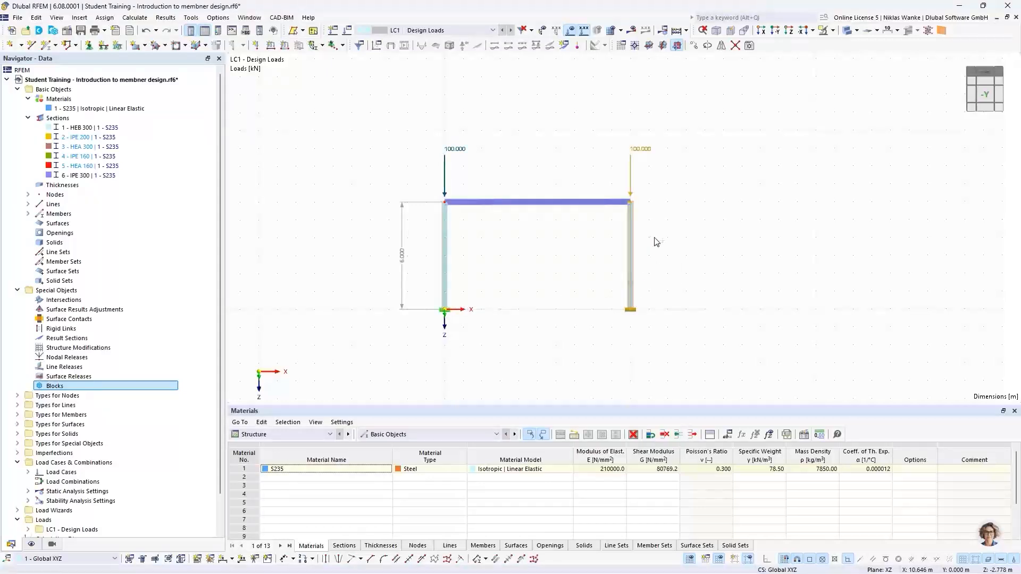
click(714, 173)
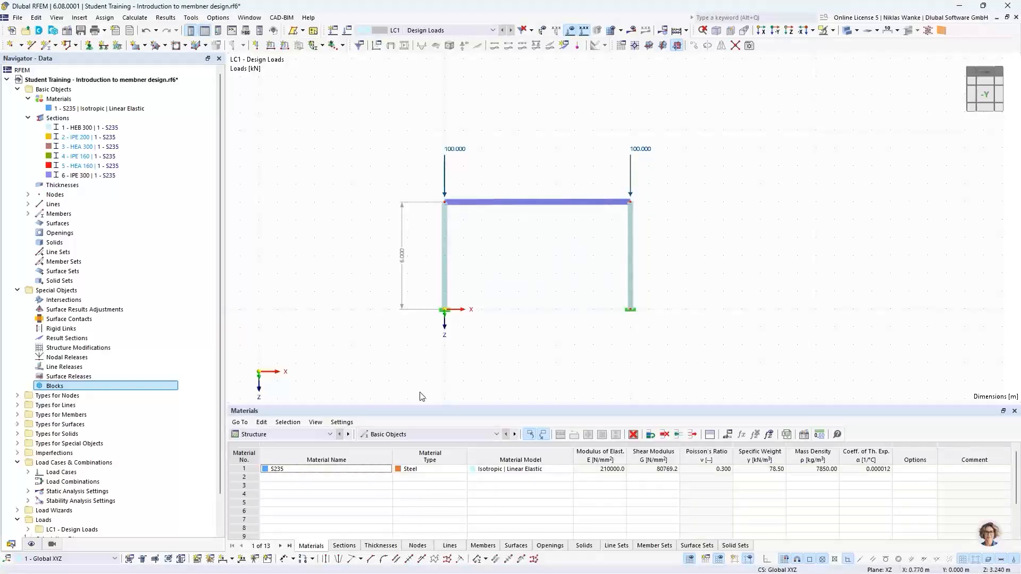
Add a linear dimension below the frame for the span between the two column bases.
click(232, 559)
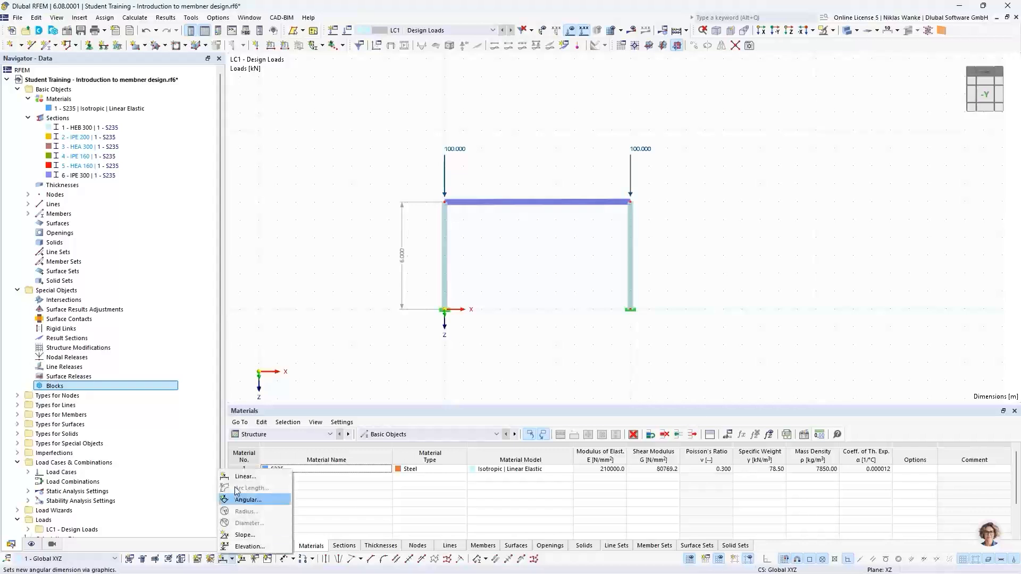
click(250, 473)
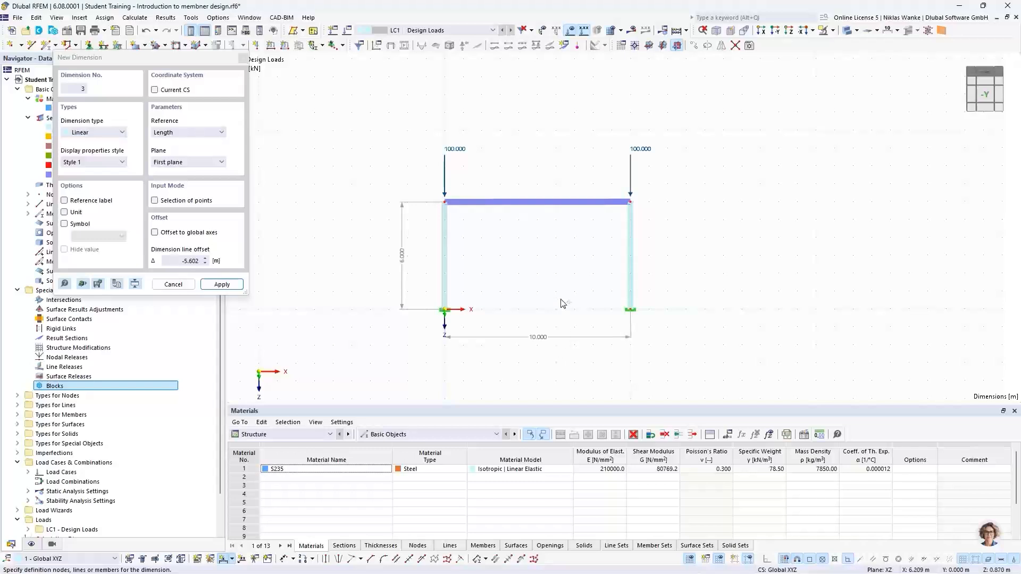
click(566, 269)
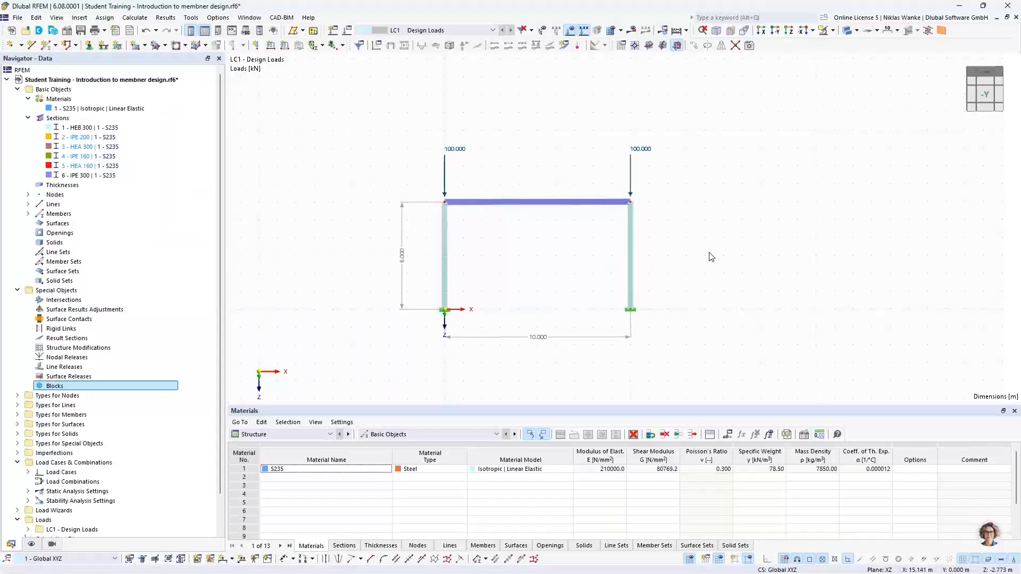
Calculate the frame for LC1 and display its stability analysis results in place of the static analysis.
middle_drag(528, 266, 530, 267)
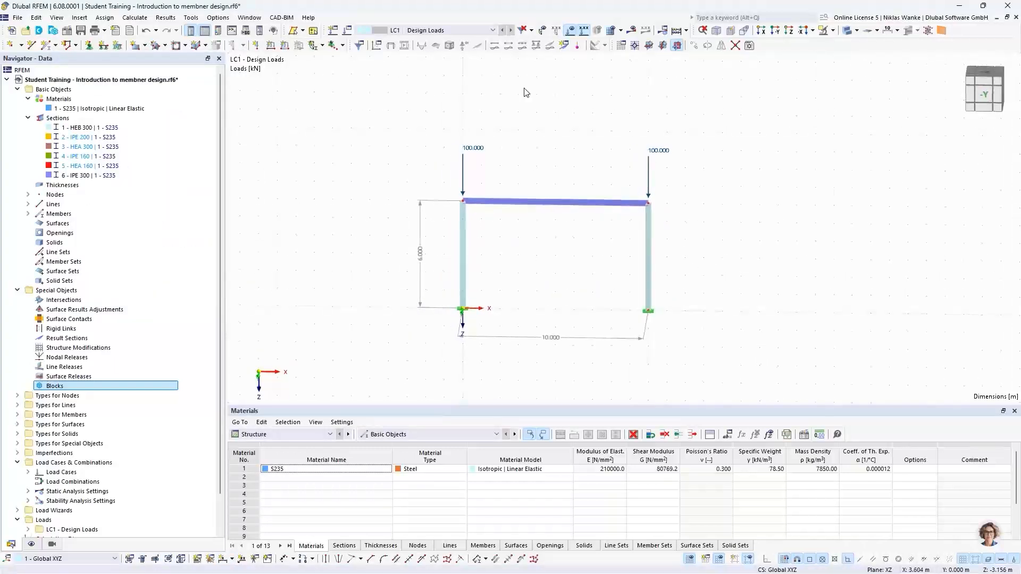
click(635, 32)
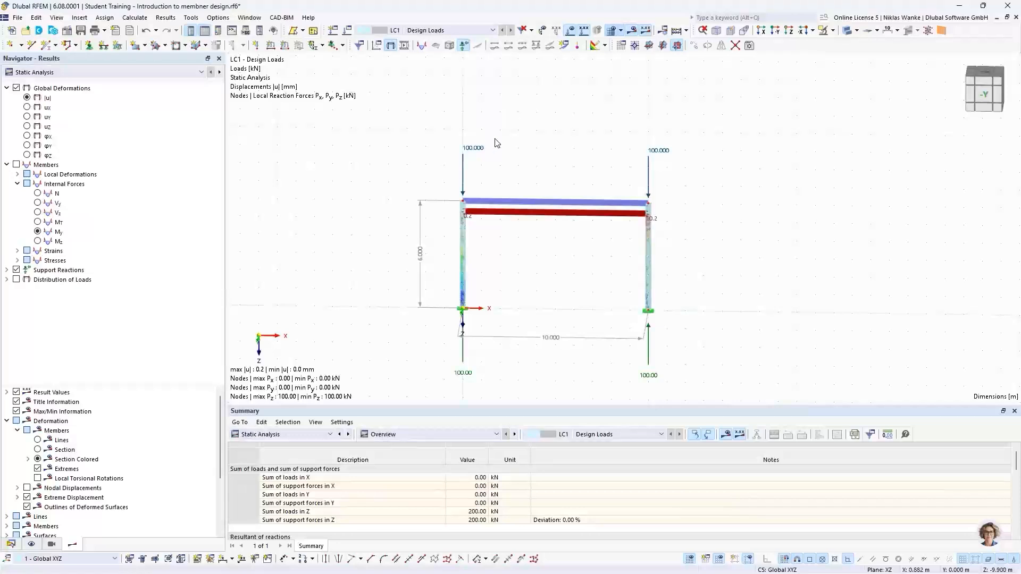
scroll(563, 308, up, 2)
middle_drag(563, 308, 499, 263)
scroll(488, 255, down, 1)
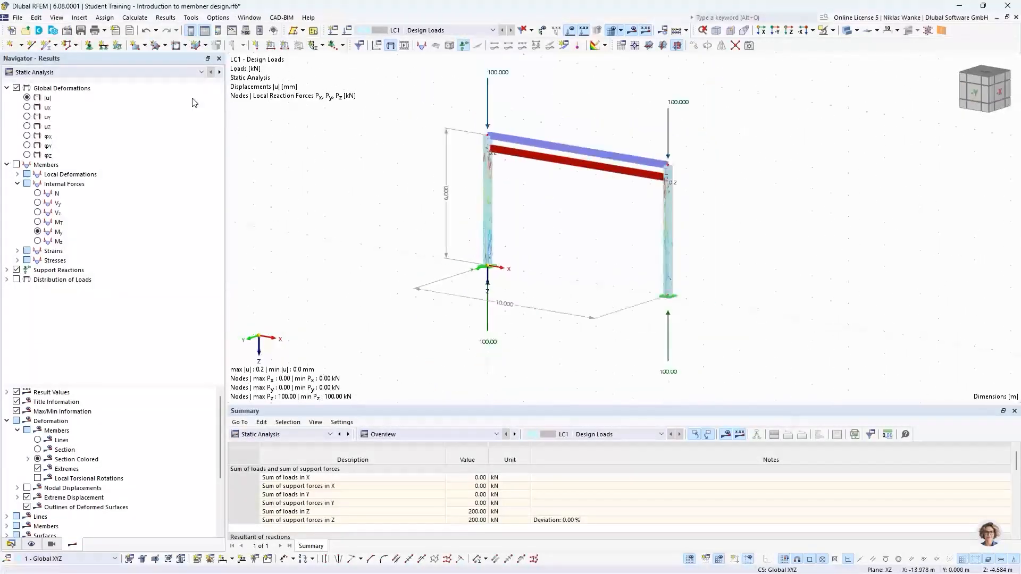
click(154, 72)
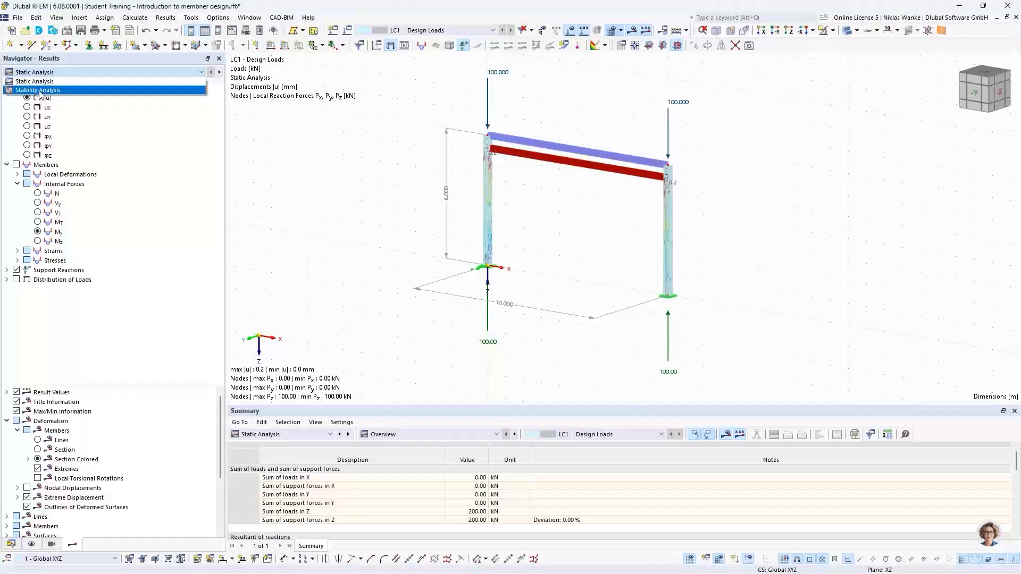
click(40, 90)
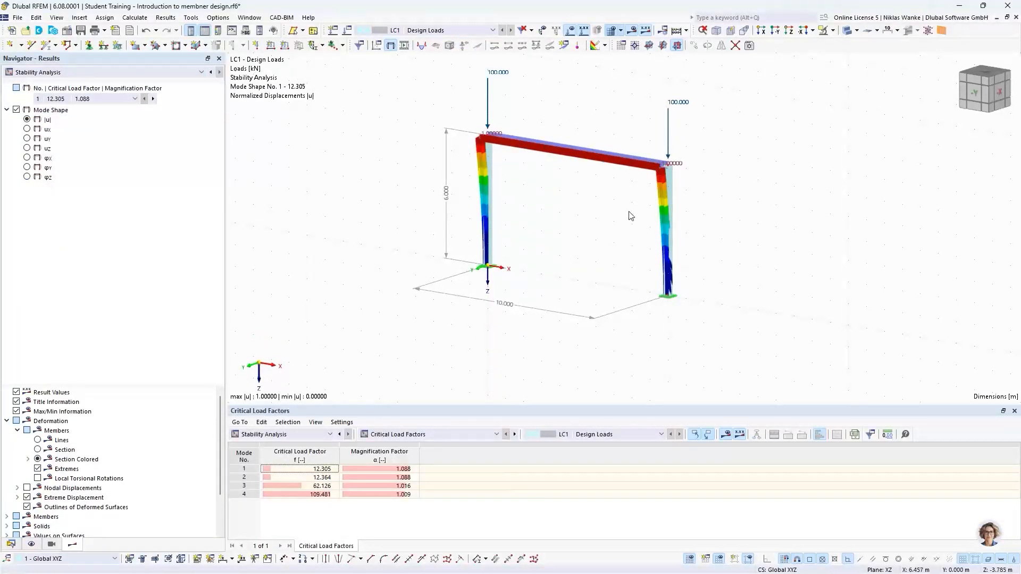
Examine mode shape 1 of the frame, including the deformation at the beam-to-column corner.
scroll(621, 213, up, 1)
middle_drag(622, 212, 626, 264)
scroll(642, 229, up, 1)
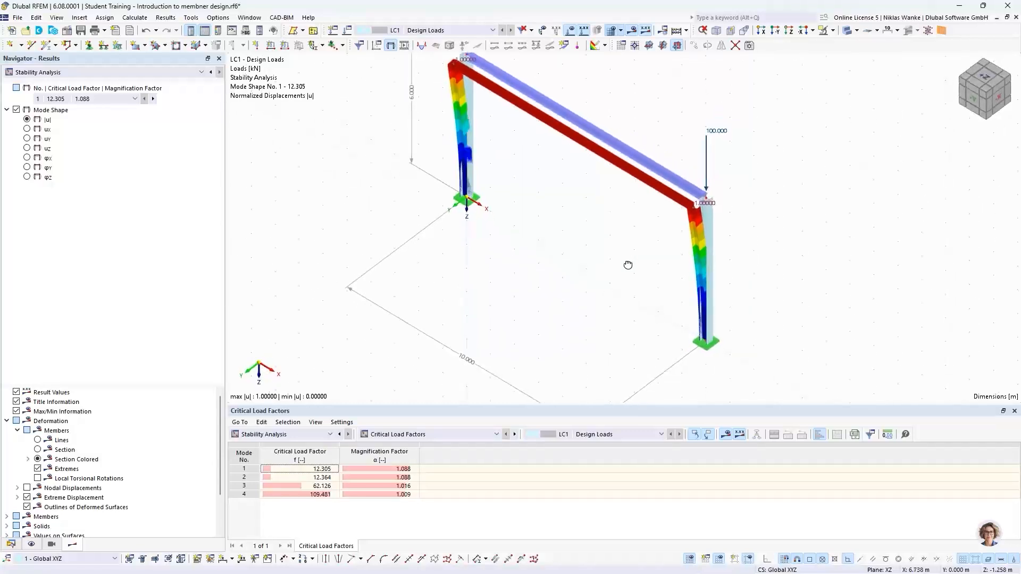
scroll(695, 206, up, 6)
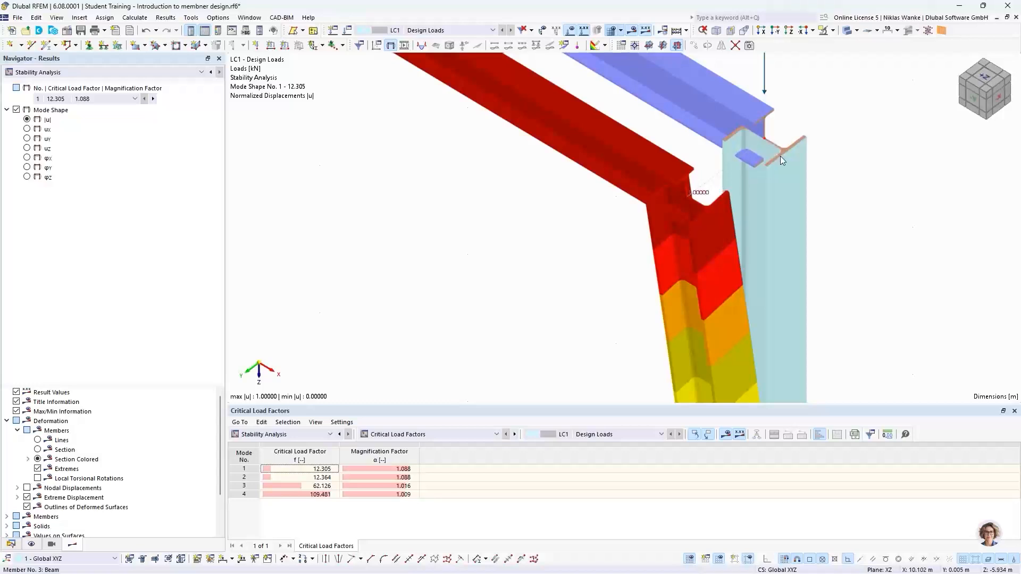
scroll(662, 201, down, 6)
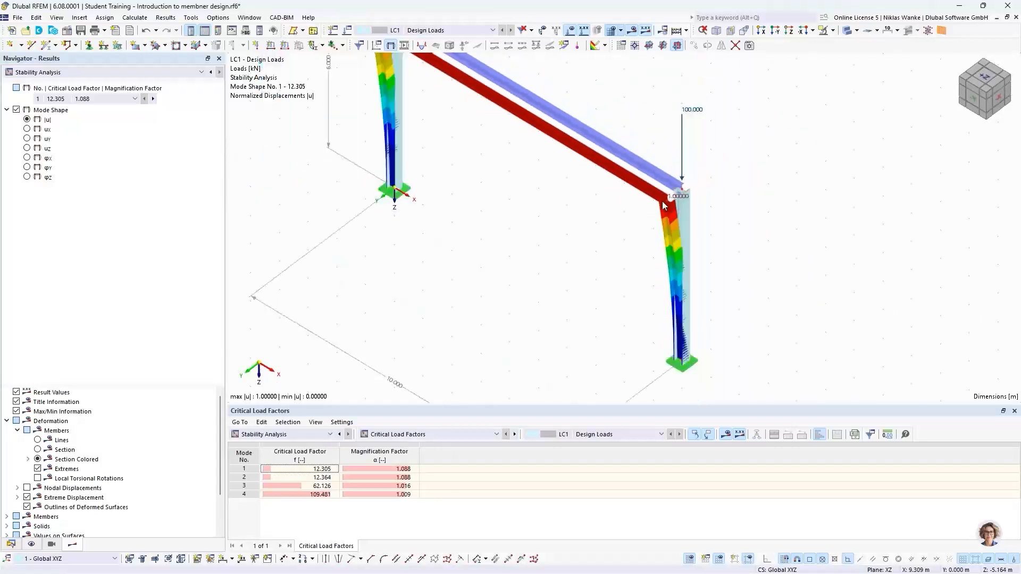
ctrl+middle_drag(608, 251, 668, 230)
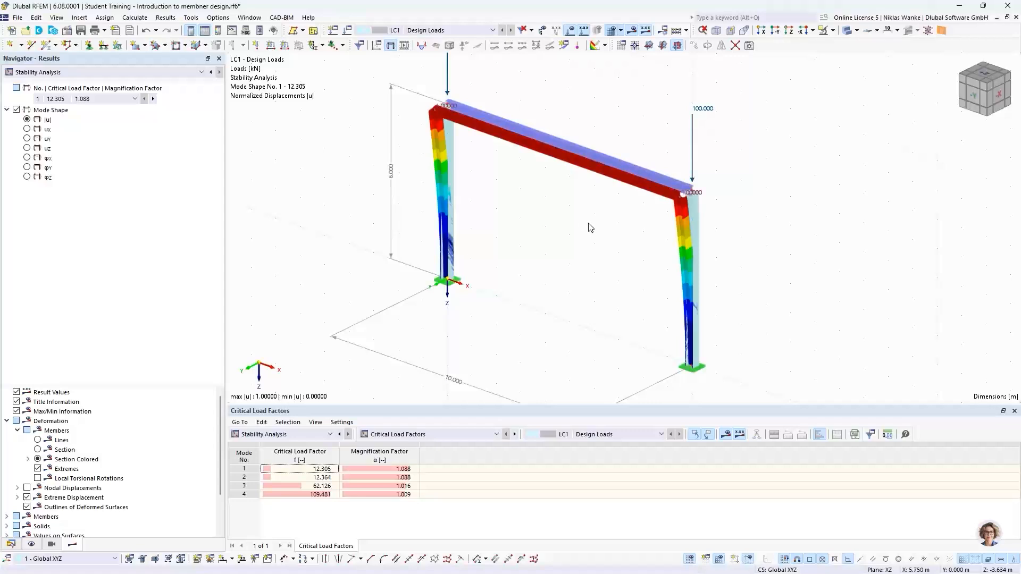
ctrl+middle_drag(589, 226, 588, 276)
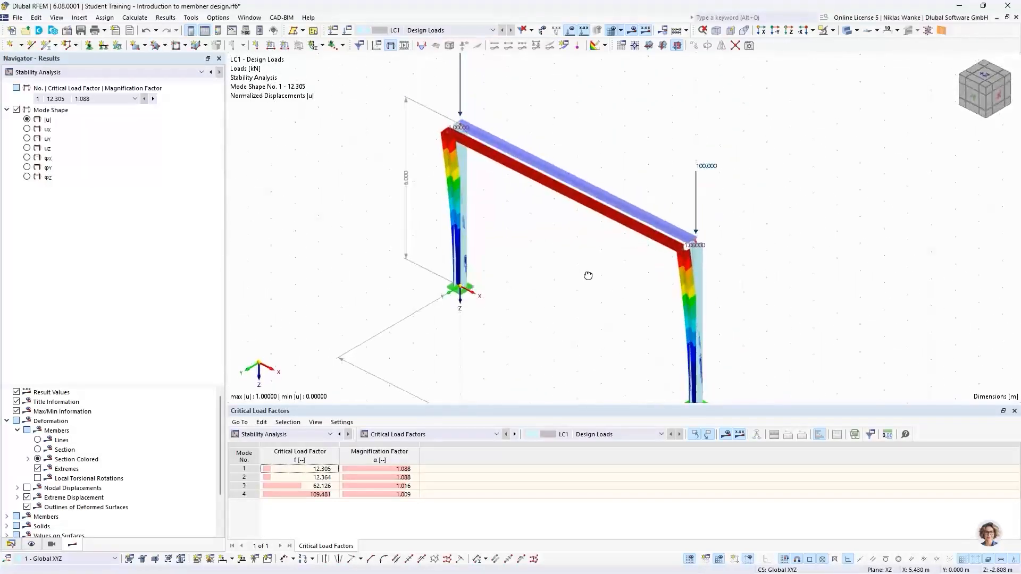
List the stability results by member and compare the effective length factors about z of both columns for mode 1.
click(422, 435)
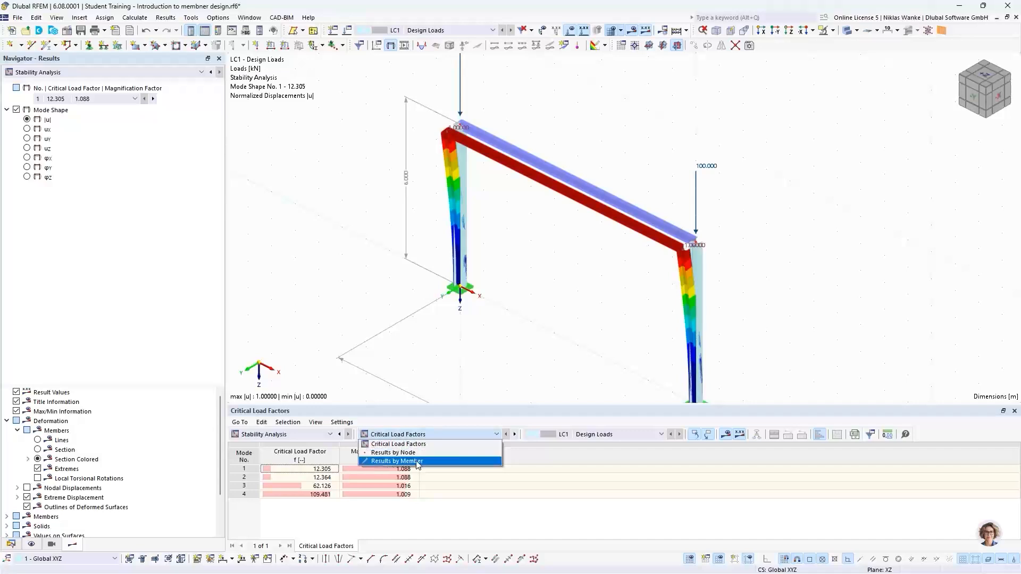
click(422, 459)
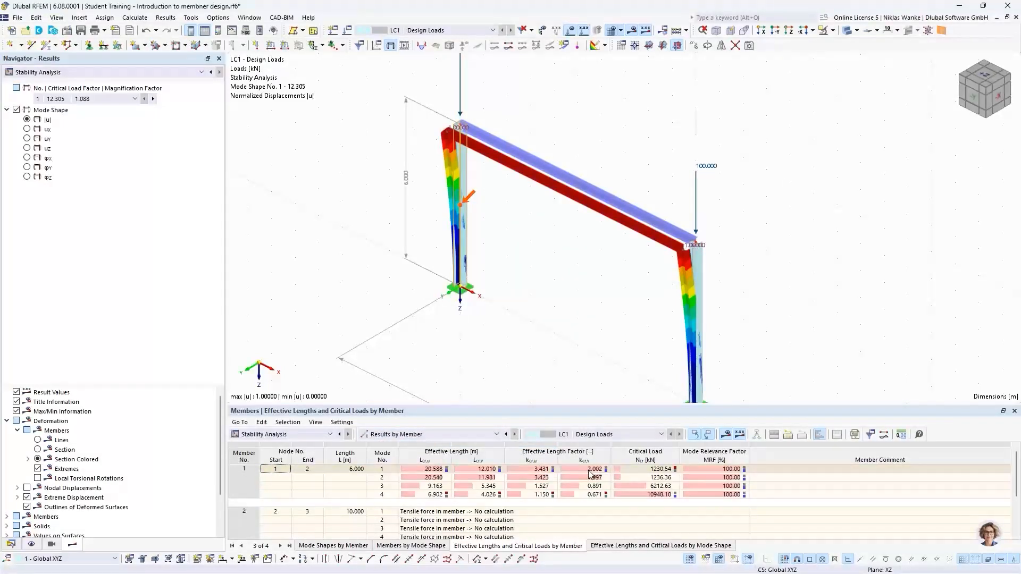
click(383, 469)
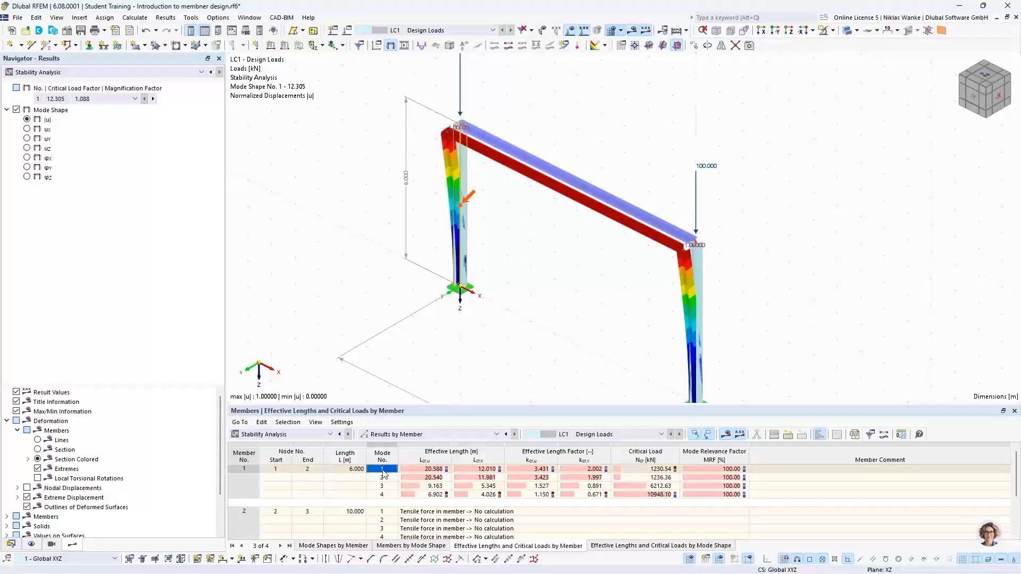
click(596, 469)
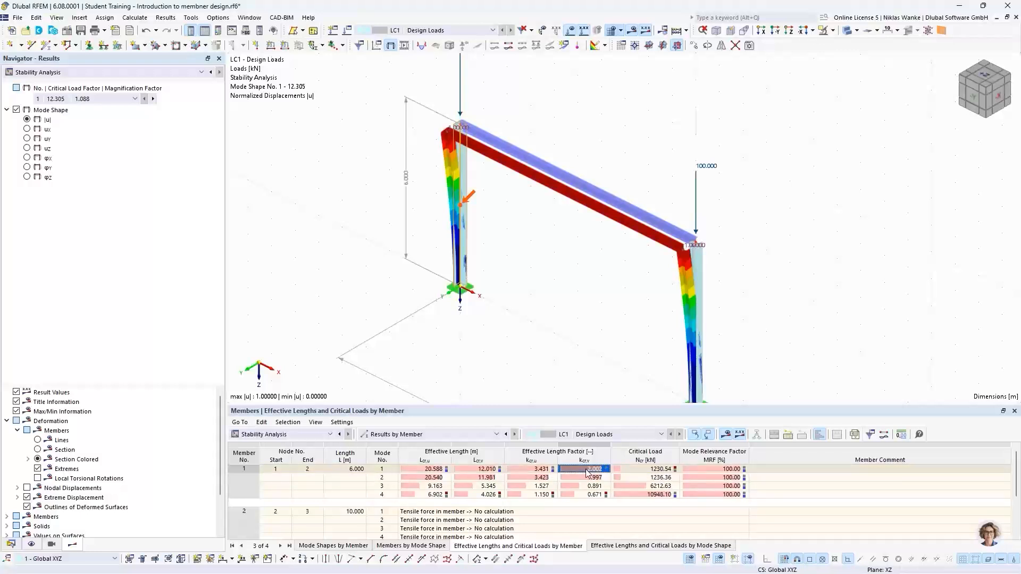
scroll(623, 487, down, 1)
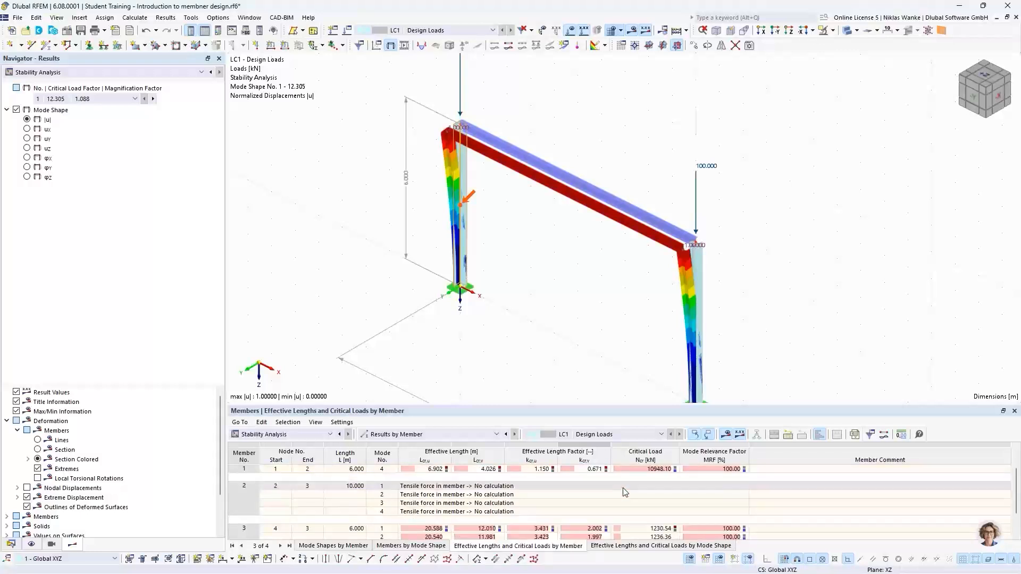
scroll(623, 492, up, 1)
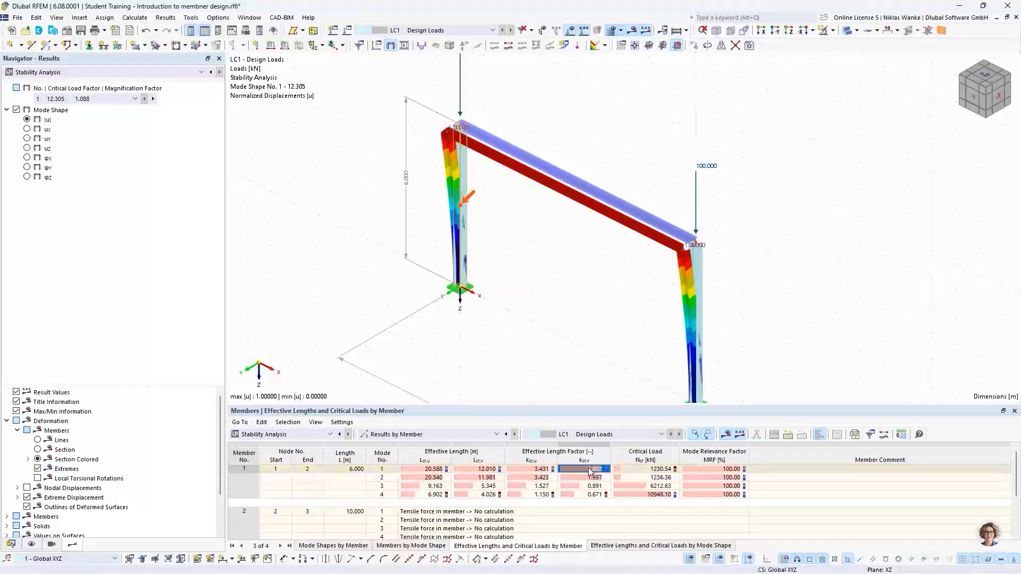
scroll(585, 471, down, 2)
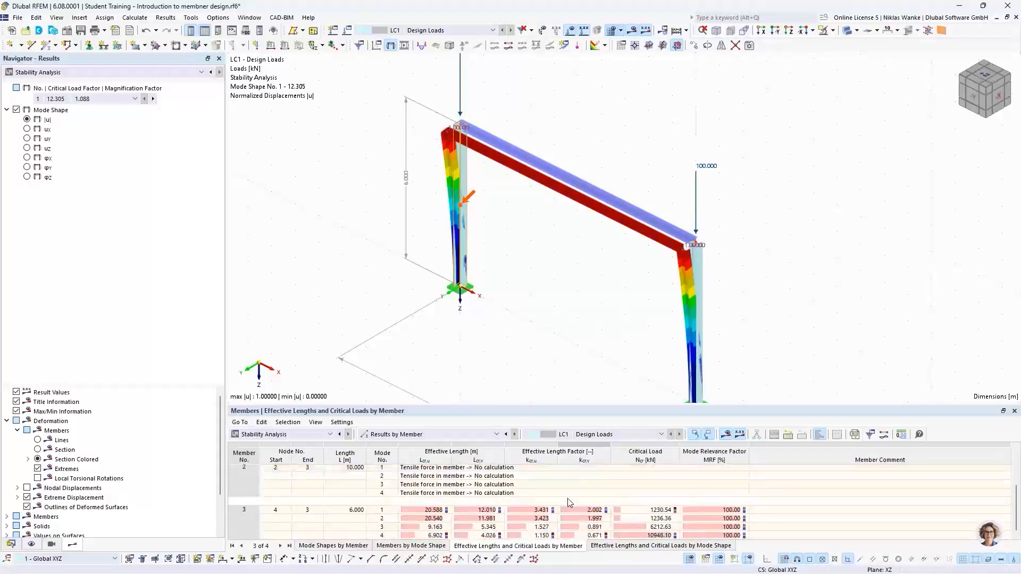
click(579, 511)
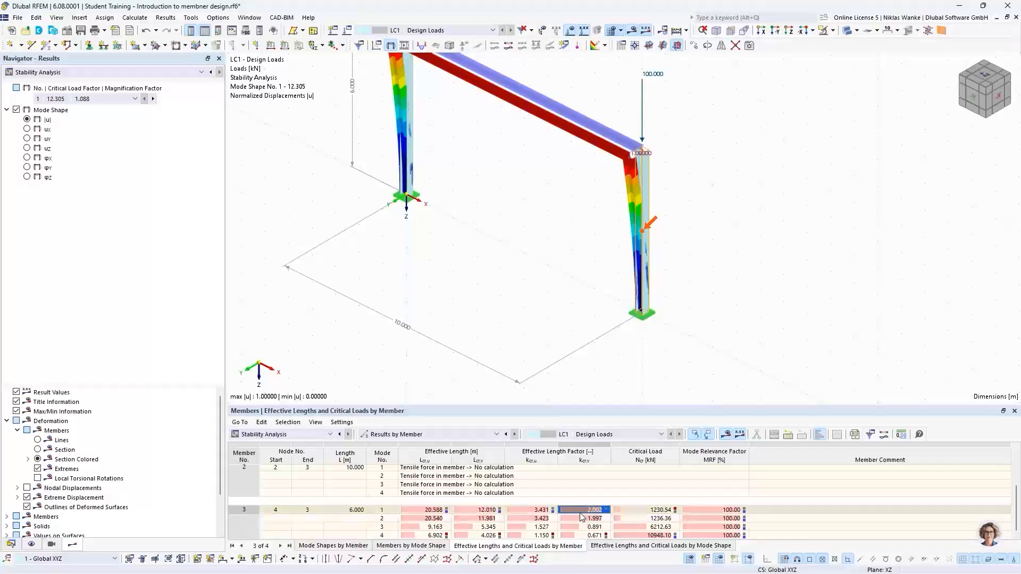
scroll(584, 503, up, 2)
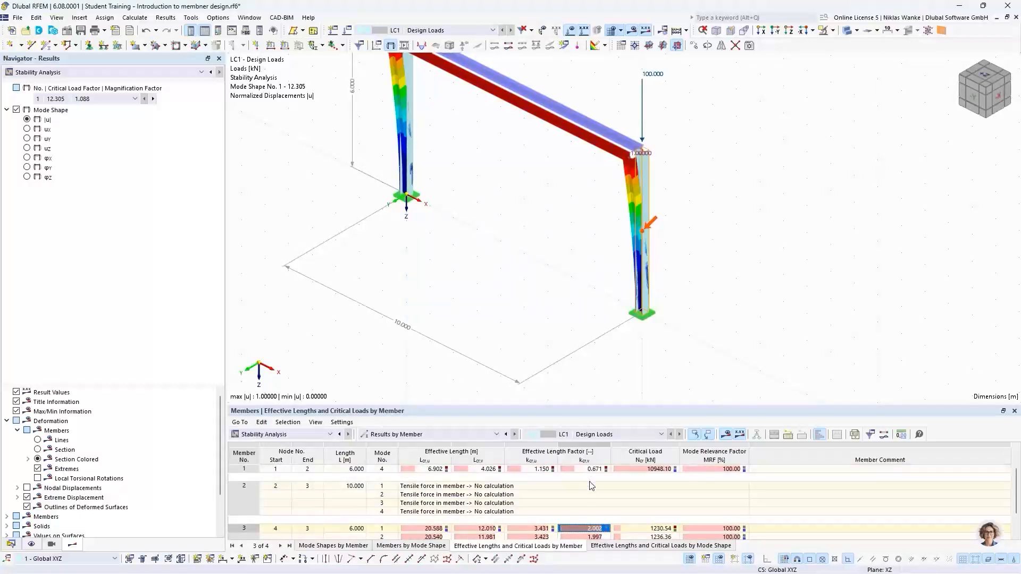
scroll(589, 480, up, 2)
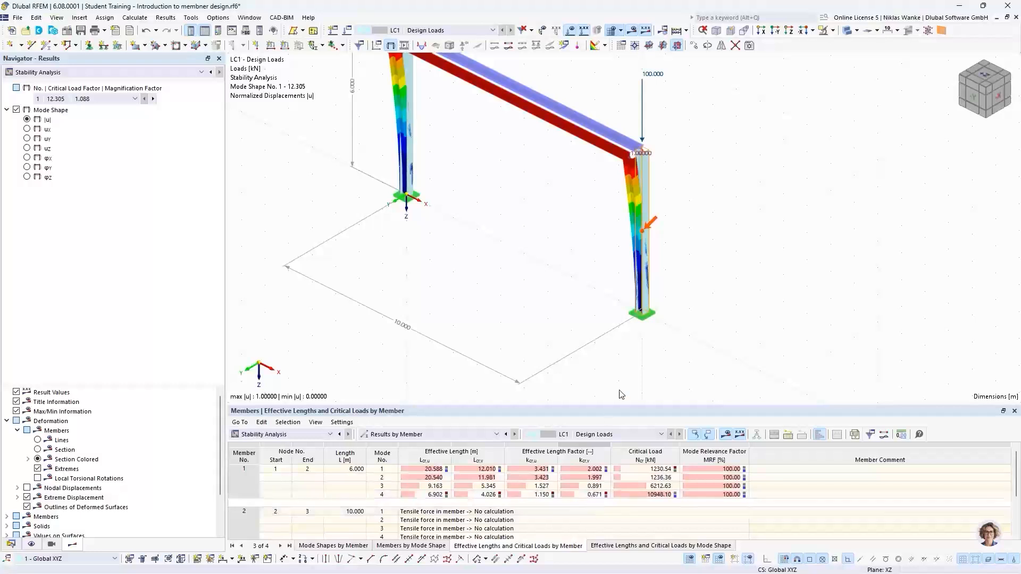
Bring the whole frame back into sight and return the results table to the critical load factors.
middle_drag(473, 211, 511, 297)
ctrl+middle_drag(511, 297, 510, 263)
click(305, 435)
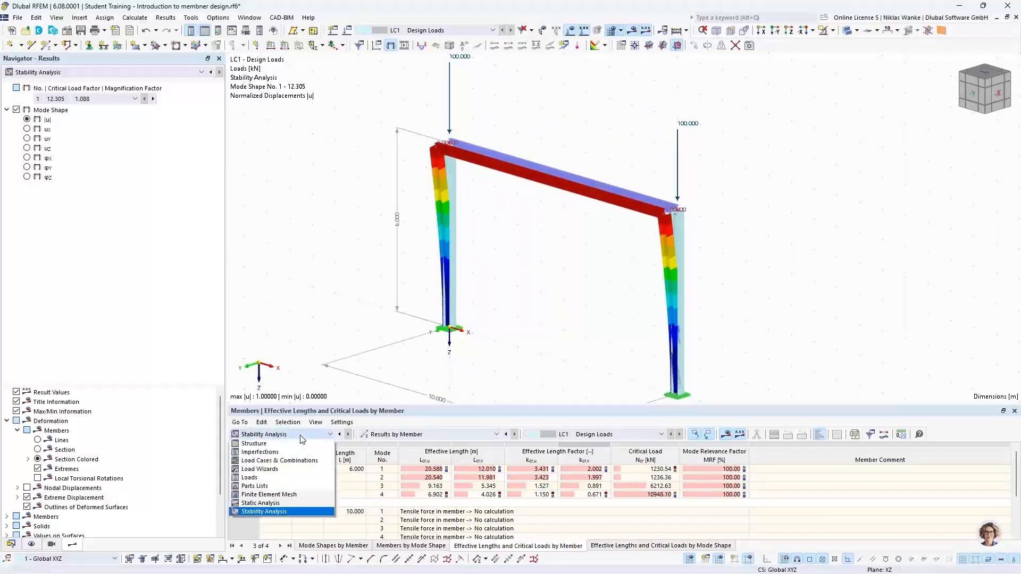
click(305, 435)
click(392, 435)
click(396, 443)
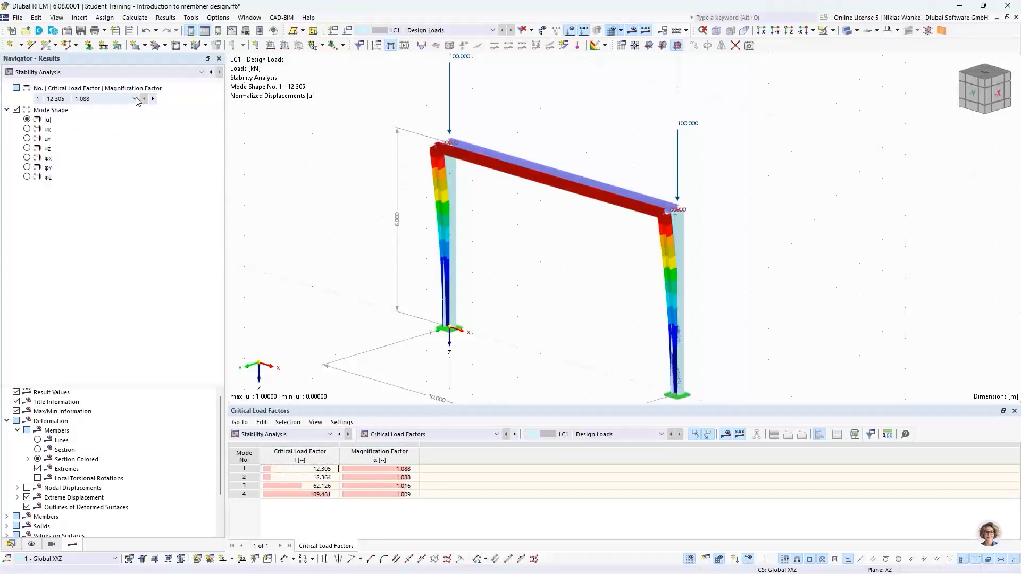
Display mode shape 2 and examine how the beam and column tops deform.
click(153, 99)
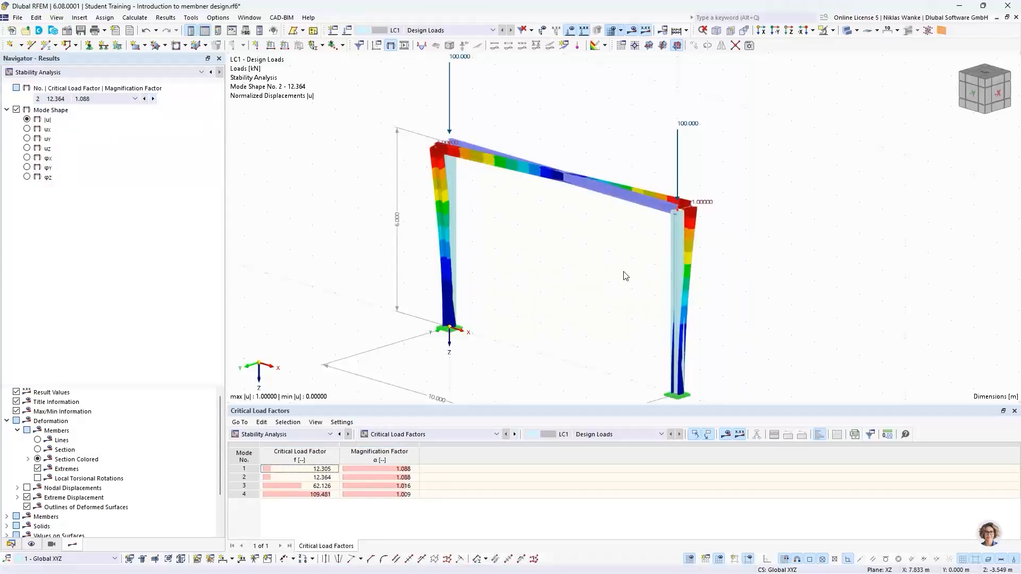
ctrl+middle_drag(609, 277, 594, 316)
scroll(674, 251, up, 5)
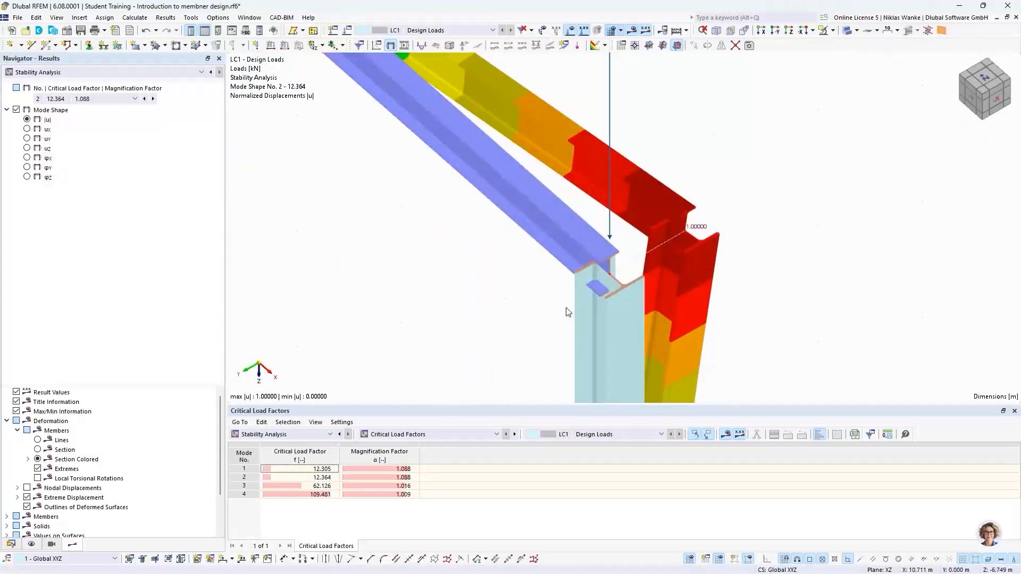
scroll(649, 274, down, 5)
middle_drag(556, 282, 617, 303)
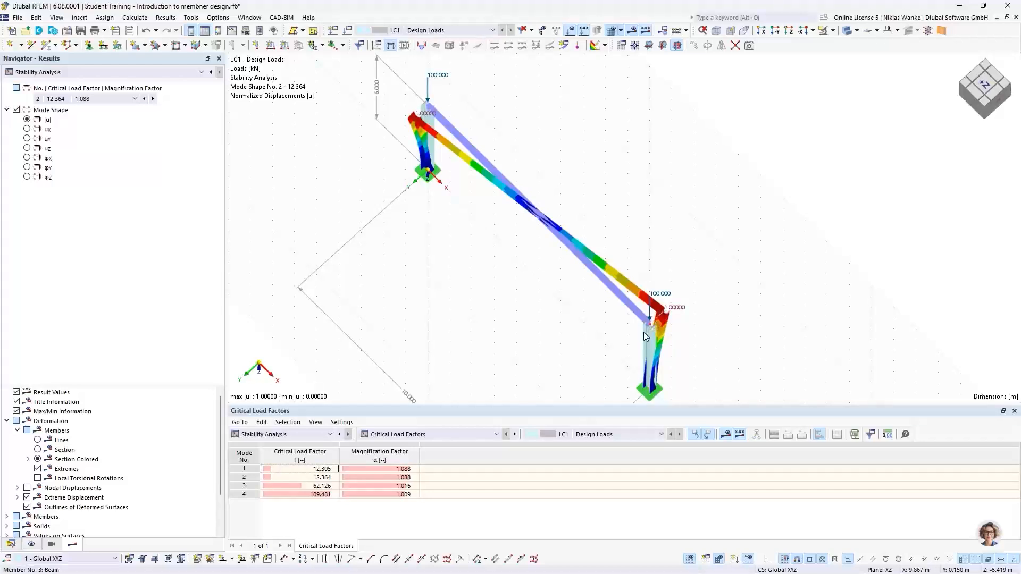
ctrl+middle_drag(628, 339, 631, 328)
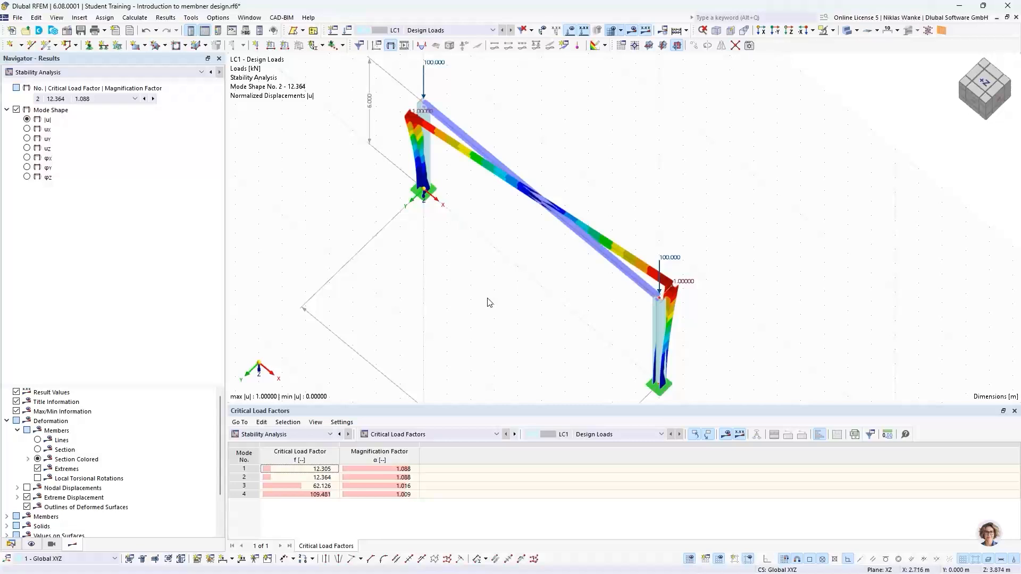
Display mode shape 3 and examine the in-plane deformation of the frame and its beam-to-column corner.
click(153, 99)
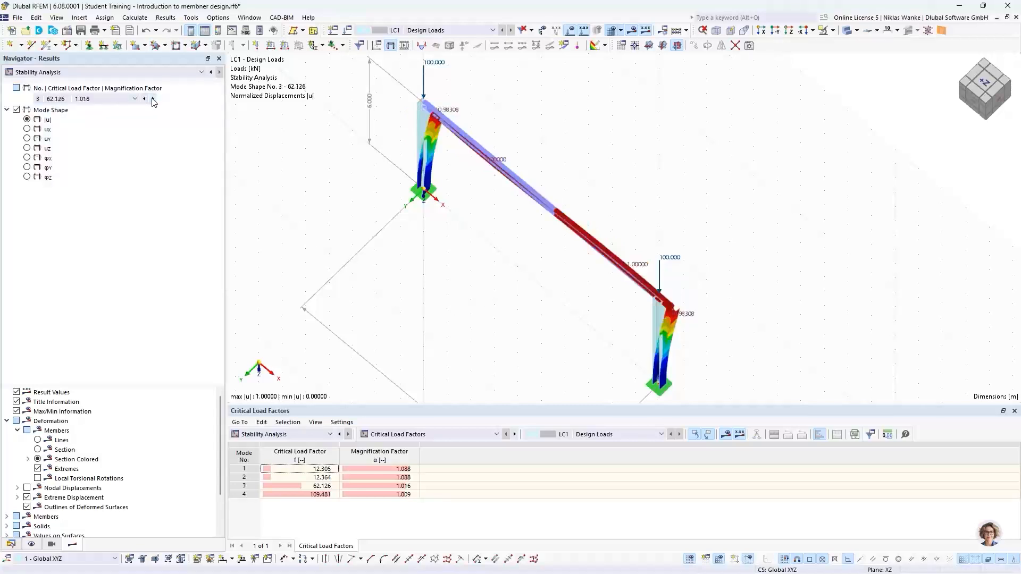
ctrl+middle_drag(517, 326, 601, 223)
middle_drag(532, 272, 574, 243)
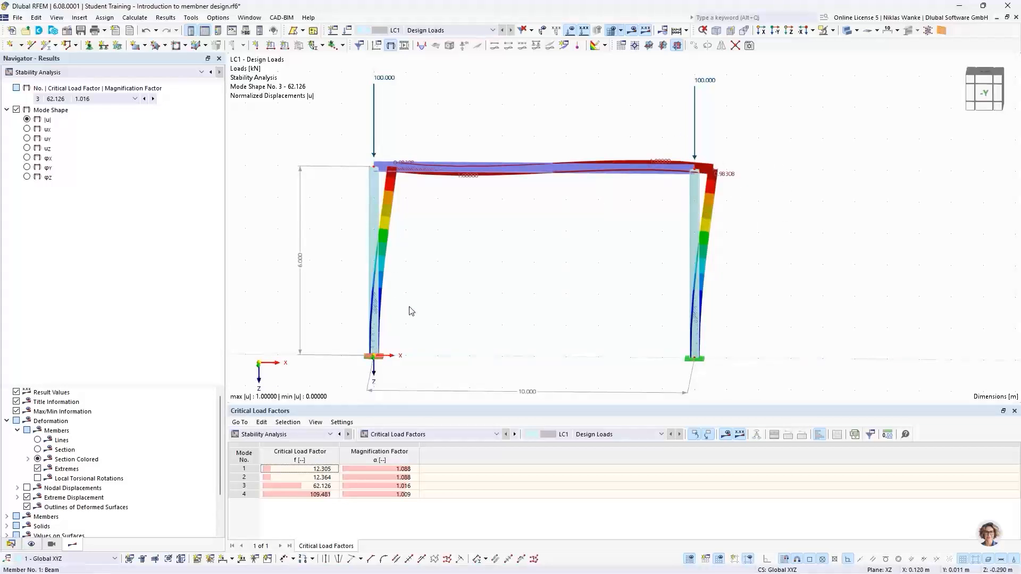
scroll(392, 181, up, 4)
ctrl+middle_drag(394, 180, 411, 263)
scroll(435, 142, down, 2)
middle_drag(434, 146, 436, 295)
scroll(398, 233, up, 3)
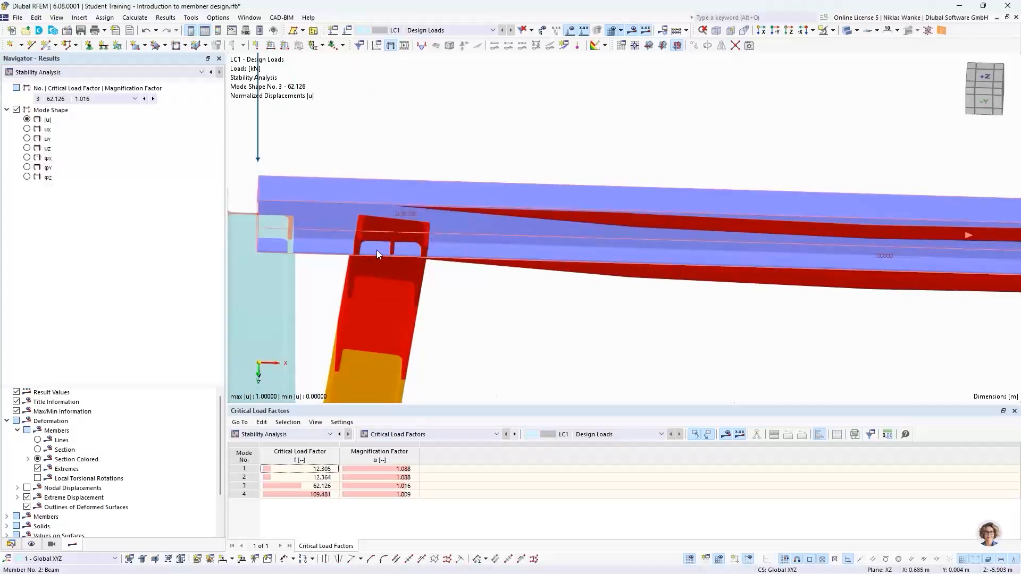
scroll(375, 237, down, 5)
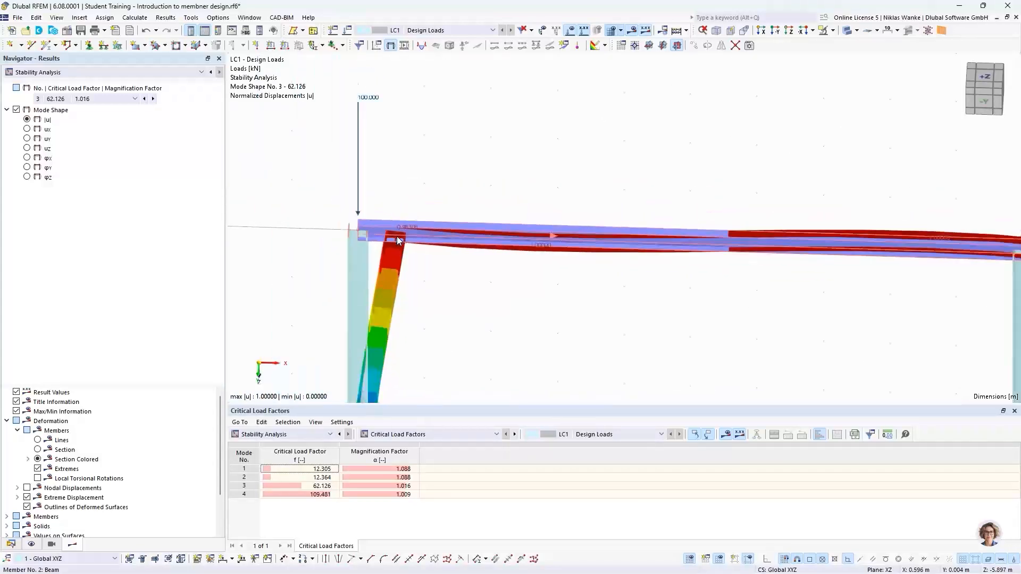
middle_drag(393, 233, 386, 215)
ctrl+middle_drag(386, 216, 392, 192)
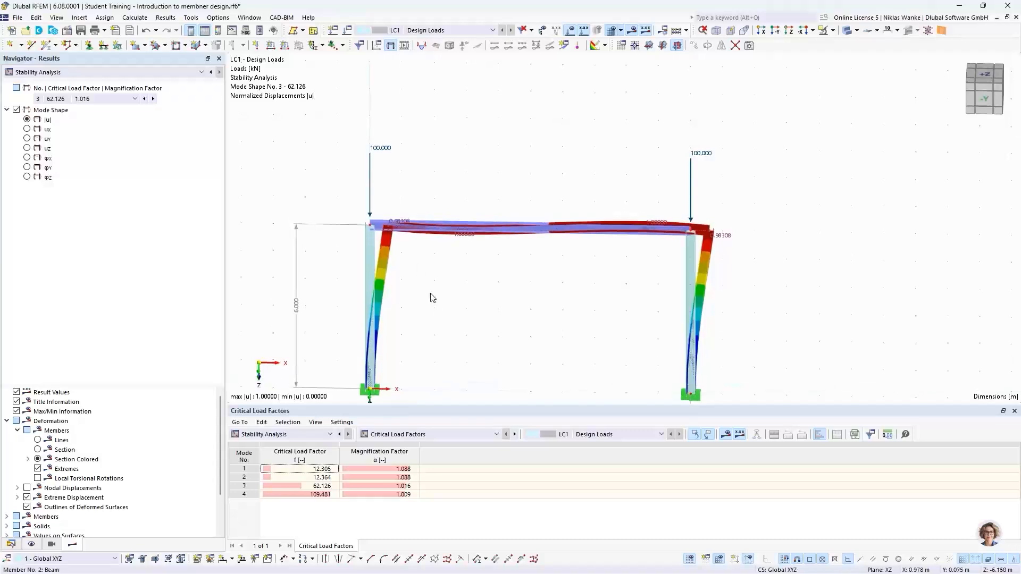
middle_drag(430, 300, 440, 159)
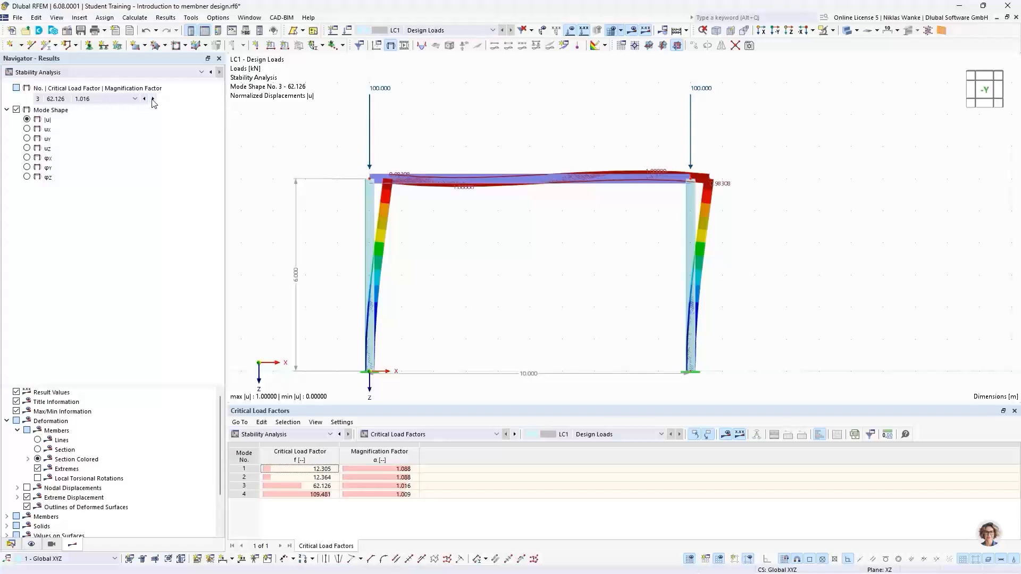
Examine the critical load factor of mode 3 together with the frame's in-plane sway.
click(316, 486)
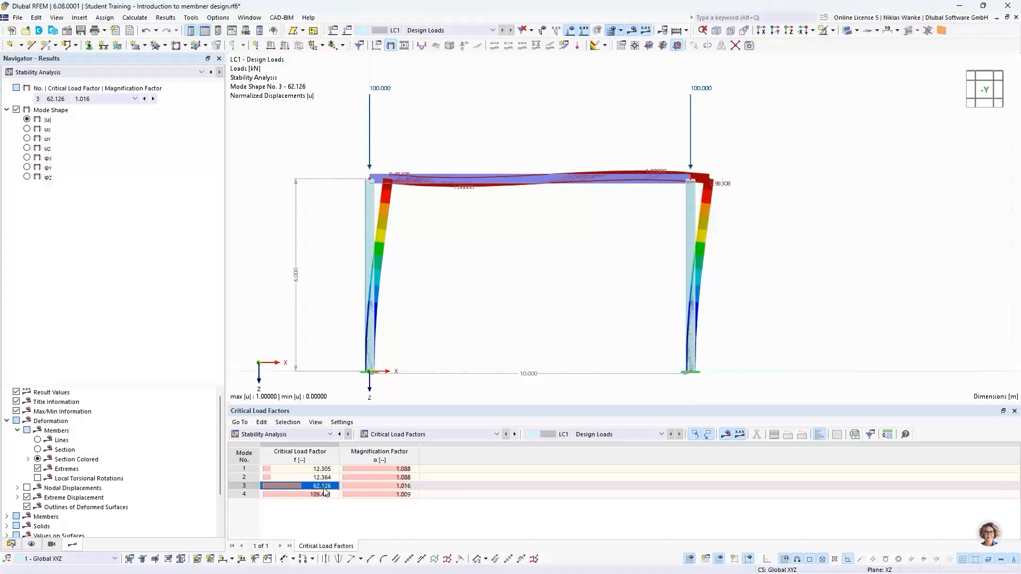
click(370, 95)
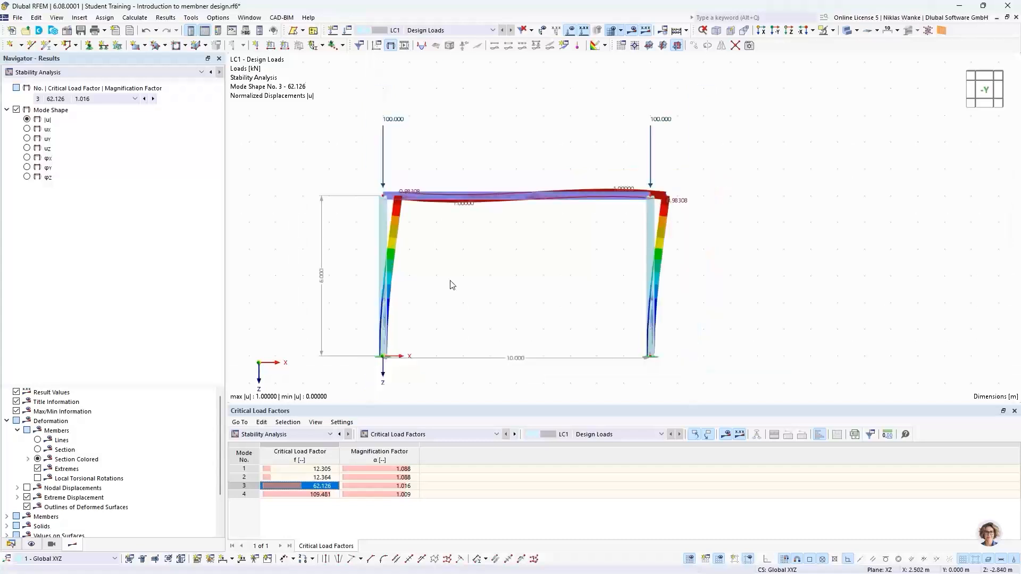
mouse_move(452, 285)
ctrl+middle_down()
mouse_move(478, 248)
mouse_move(453, 306)
ctrl+middle_up()
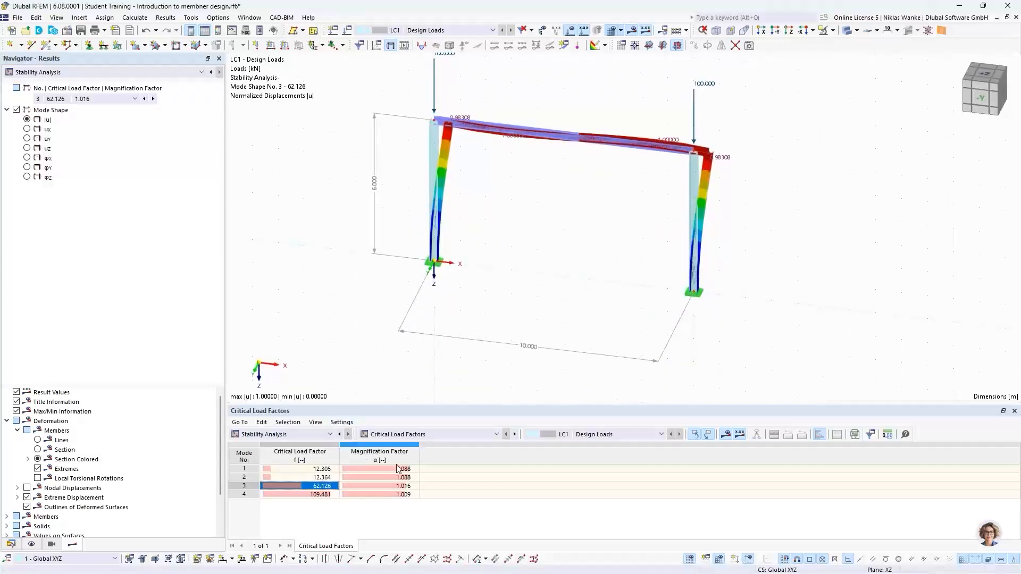
List the stability results by member to read the columns' effective lengths and critical loads.
click(411, 438)
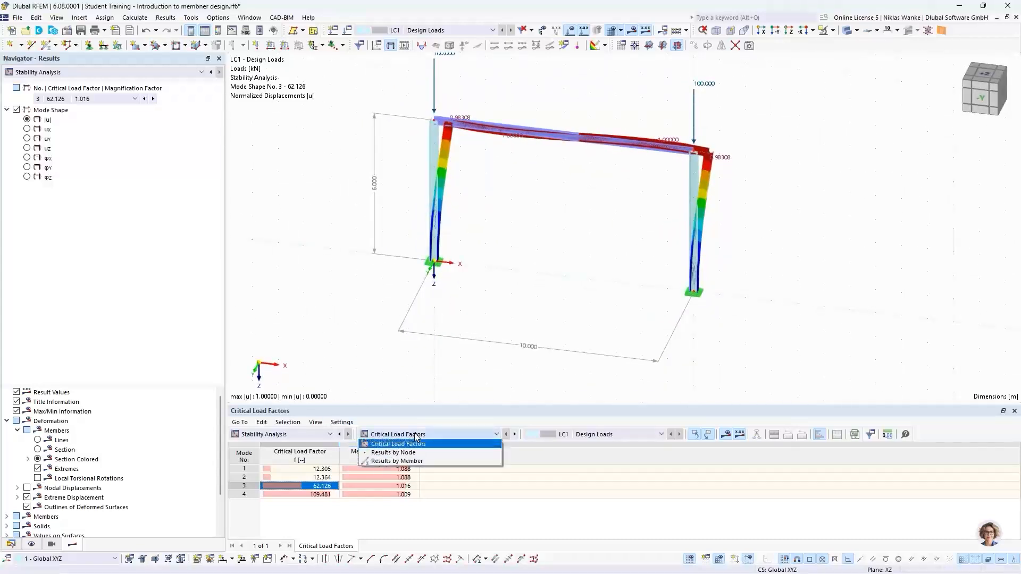
click(414, 461)
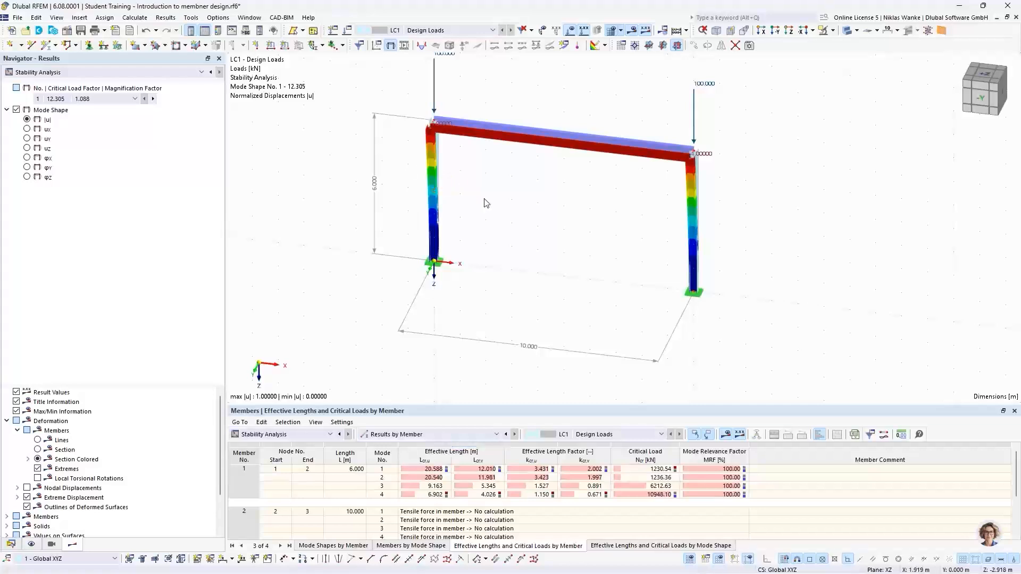
scroll(485, 260, up, 4)
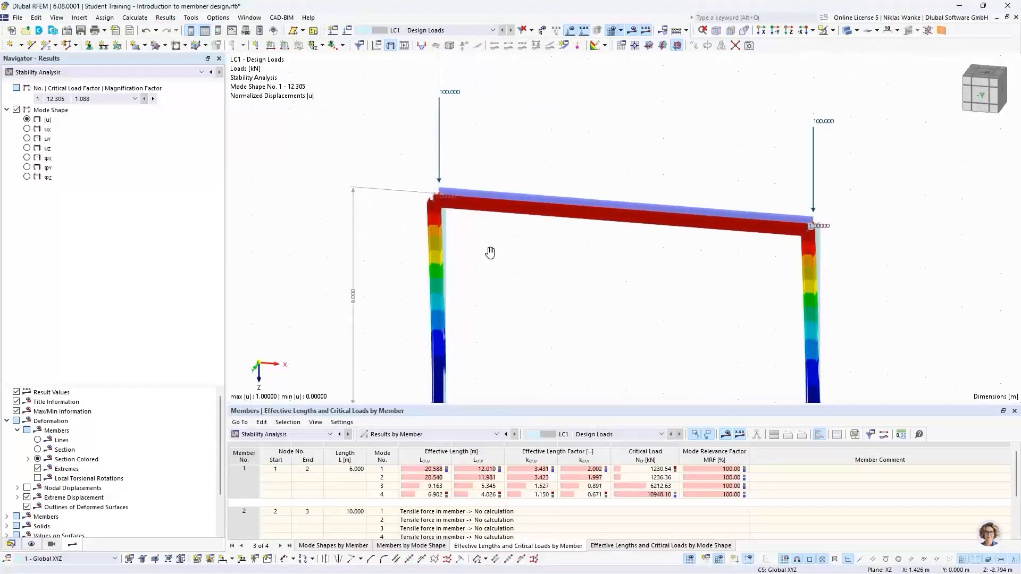
scroll(471, 247, down, 2)
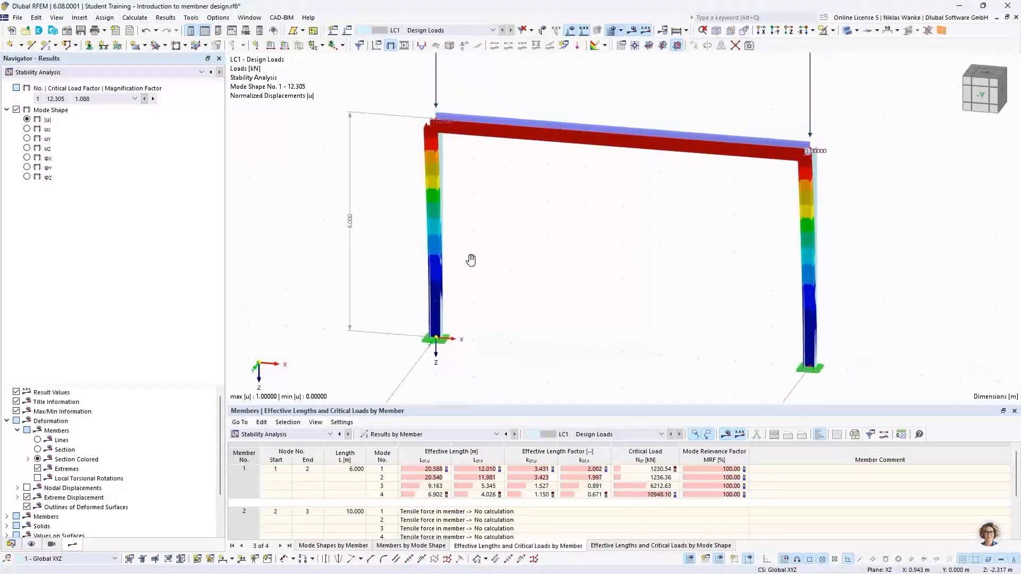
Display mode shape 3 and check member 1's effective length factor kcr,u for mode 3.
click(153, 98)
click(153, 99)
scroll(485, 263, up, 3)
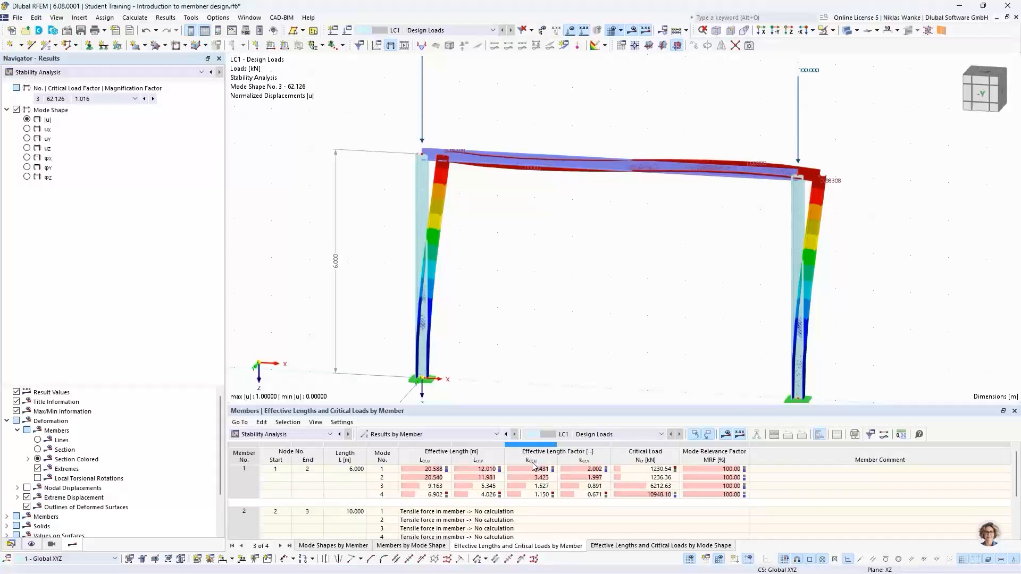
click(381, 486)
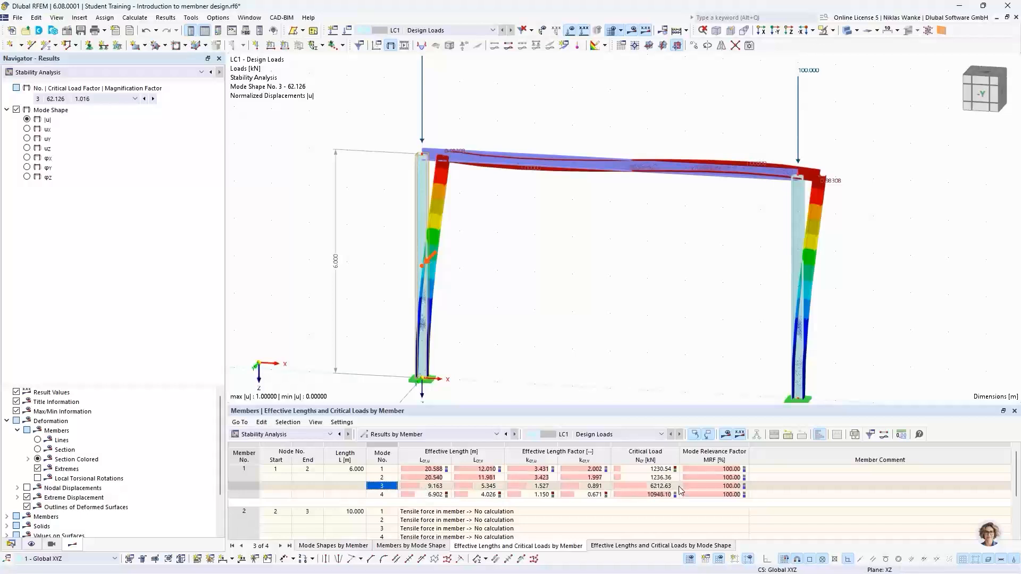
click(534, 486)
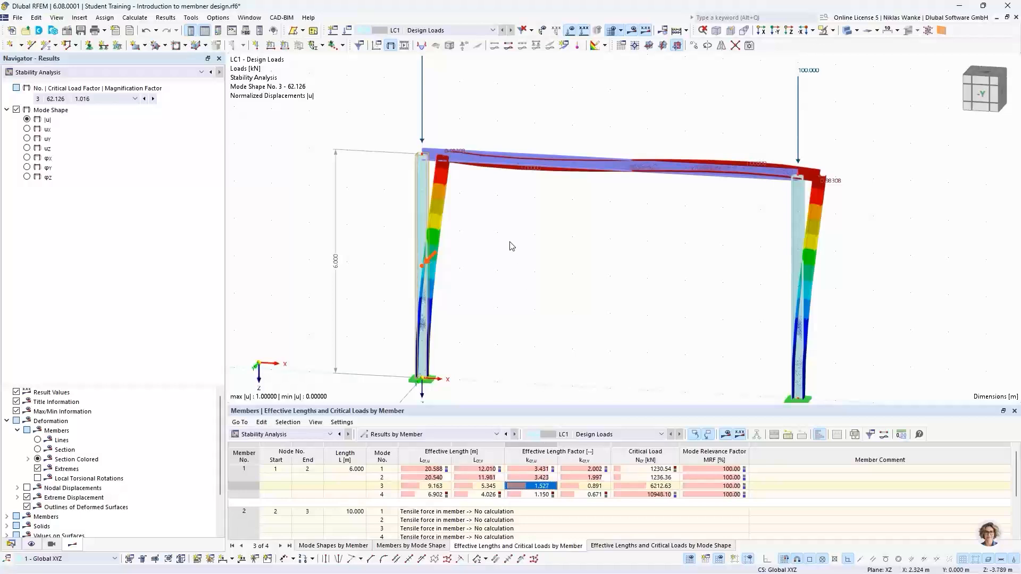
Return the results table to the critical load factors and examine the frame's out-of-plane sway in mode shape 1.
middle_drag(501, 286, 507, 247)
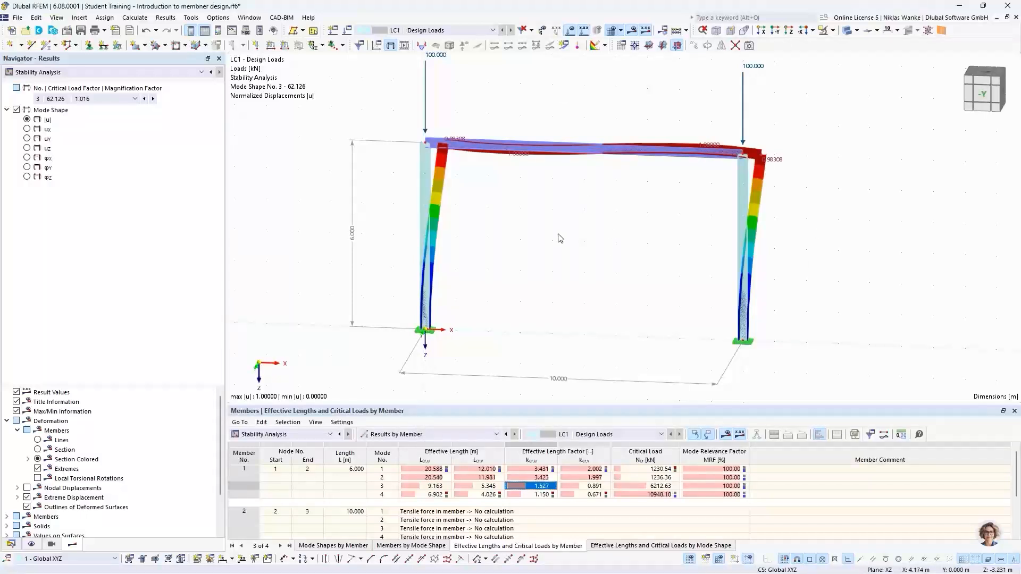
ctrl+middle_drag(560, 238, 563, 312)
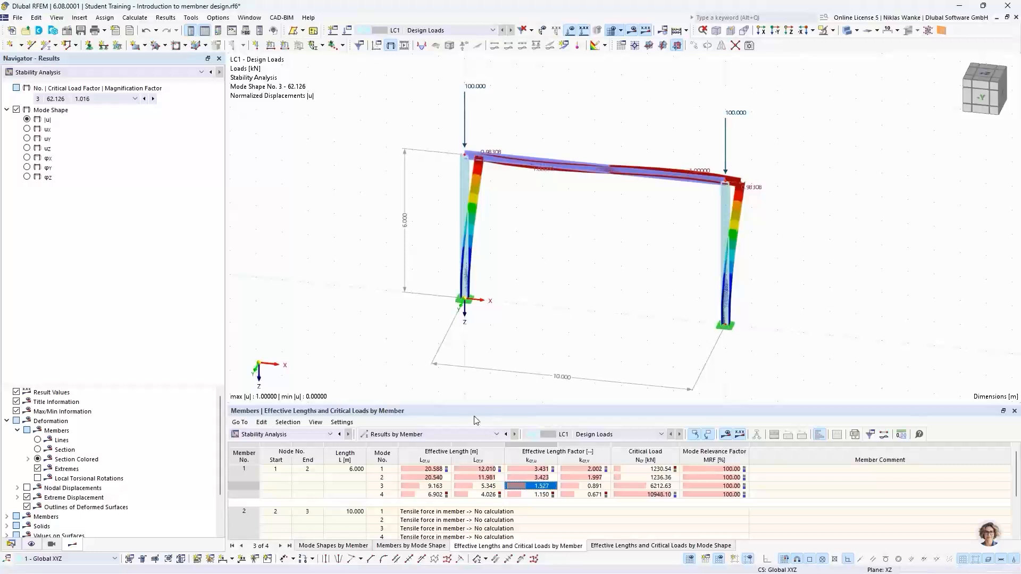
click(403, 435)
click(404, 448)
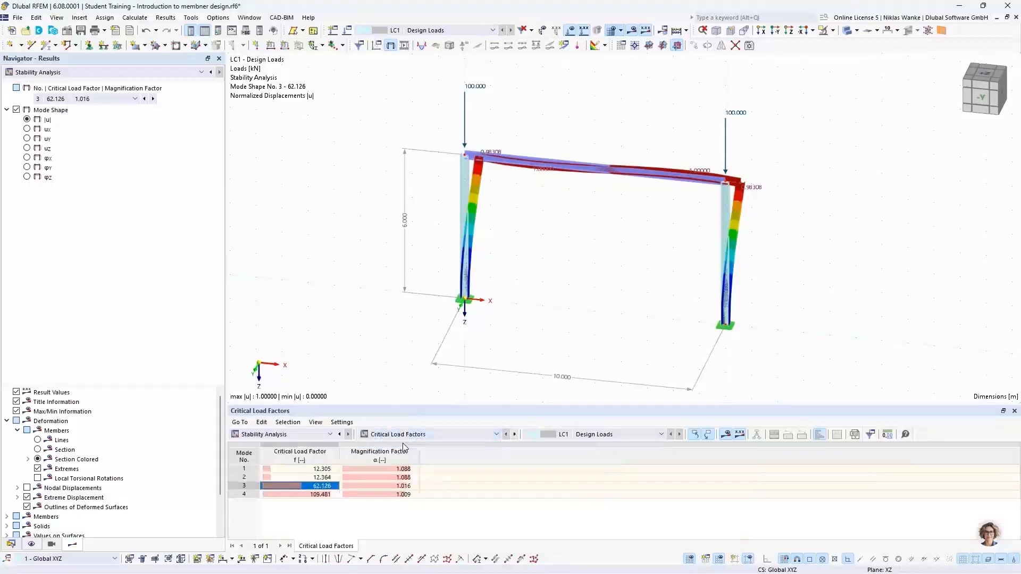
click(310, 468)
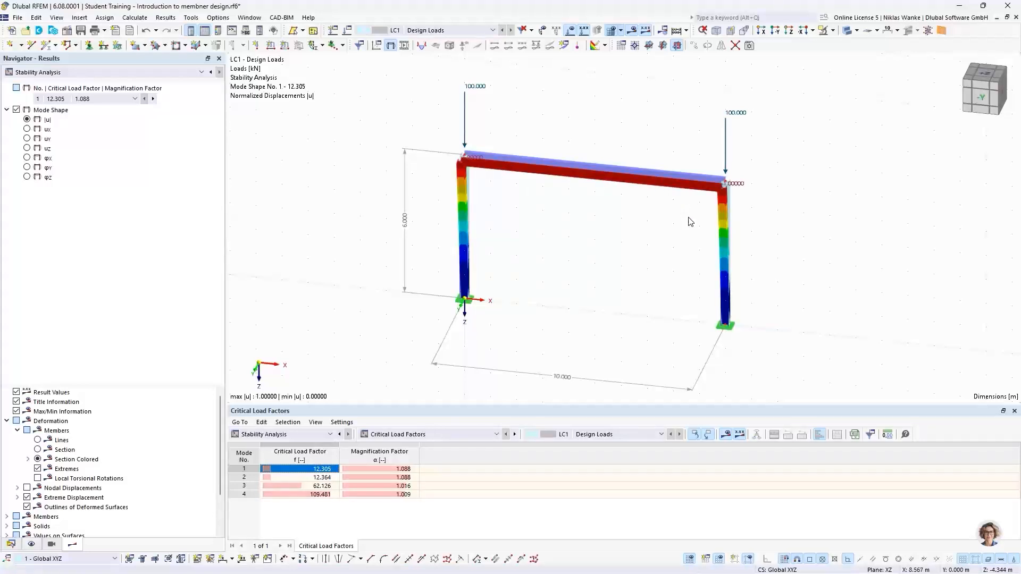
ctrl+middle_drag(691, 219, 568, 202)
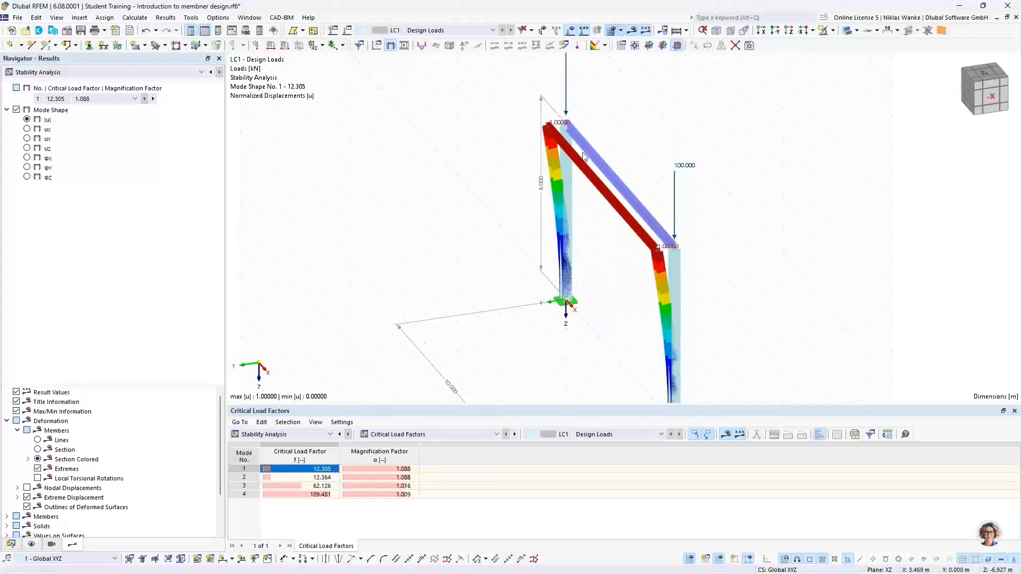
ctrl+middle_drag(580, 269, 628, 257)
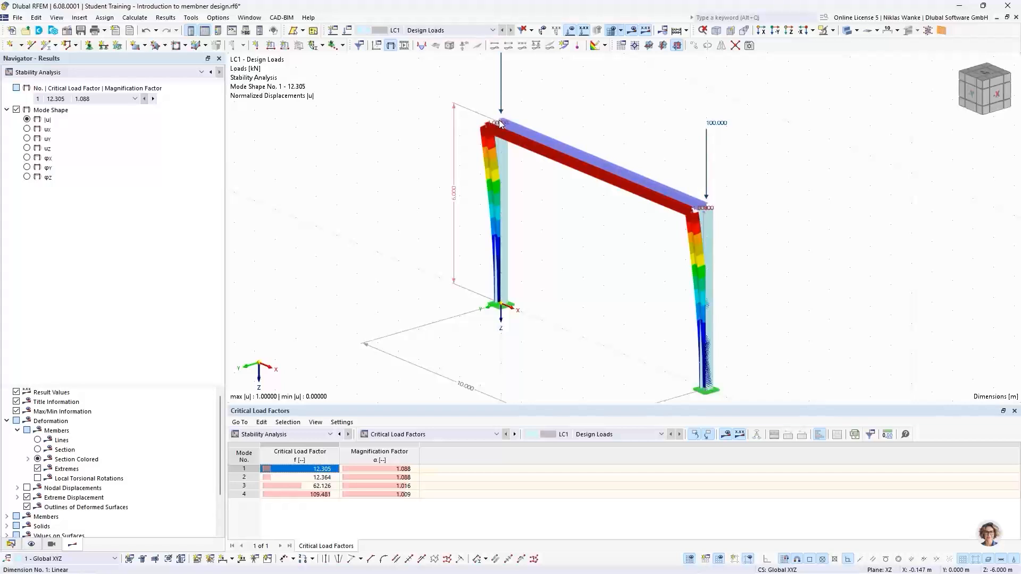
Create a new nodal support in the global XYZ system that restrains only the uY translation.
click(89, 46)
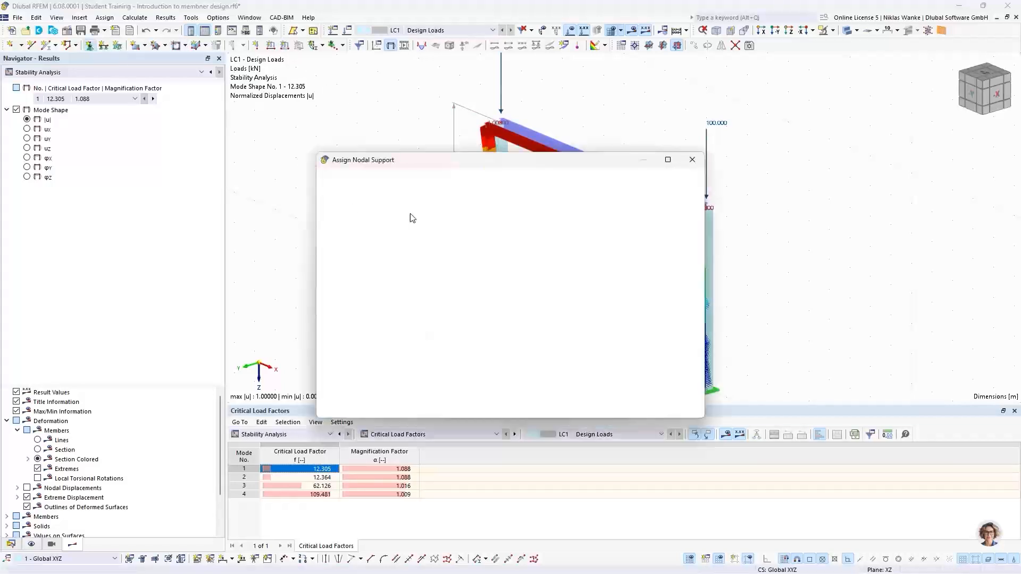
click(433, 234)
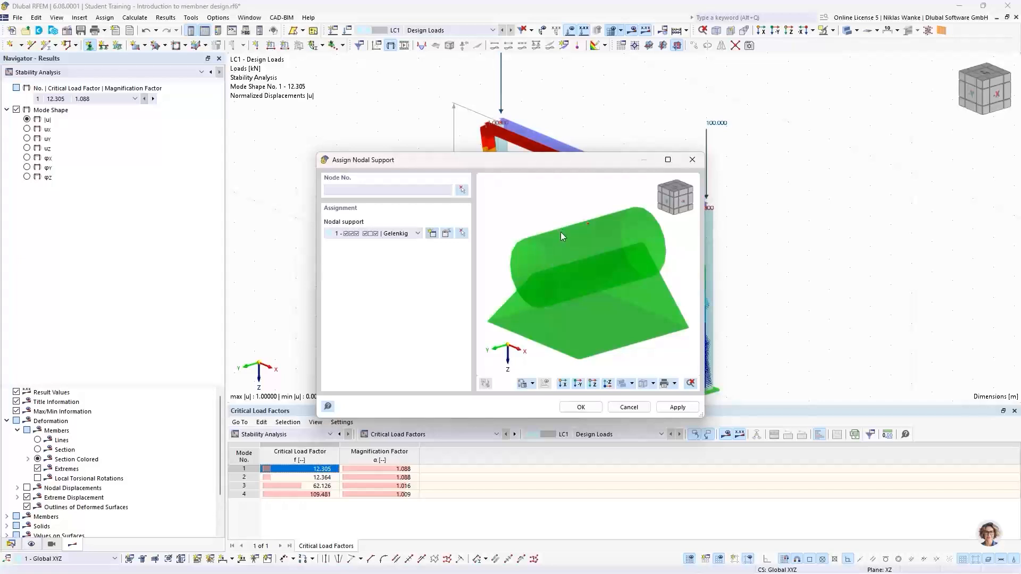
click(433, 234)
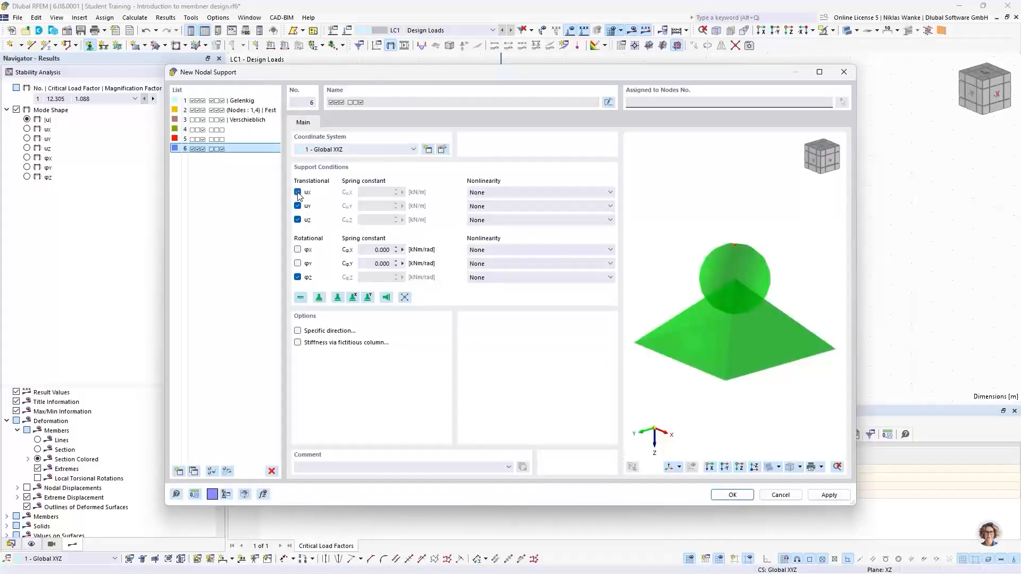
click(298, 192)
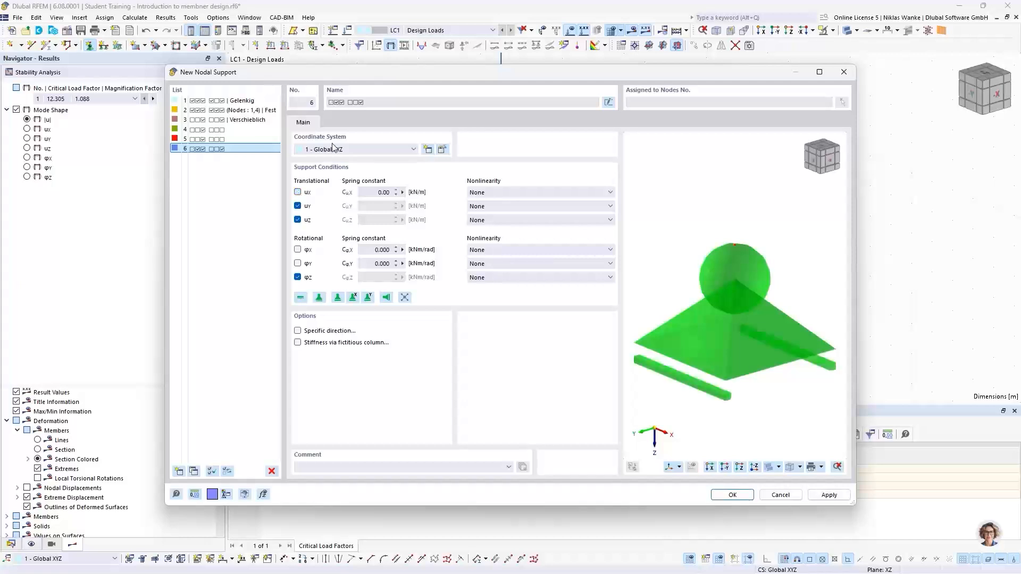
click(298, 220)
click(297, 277)
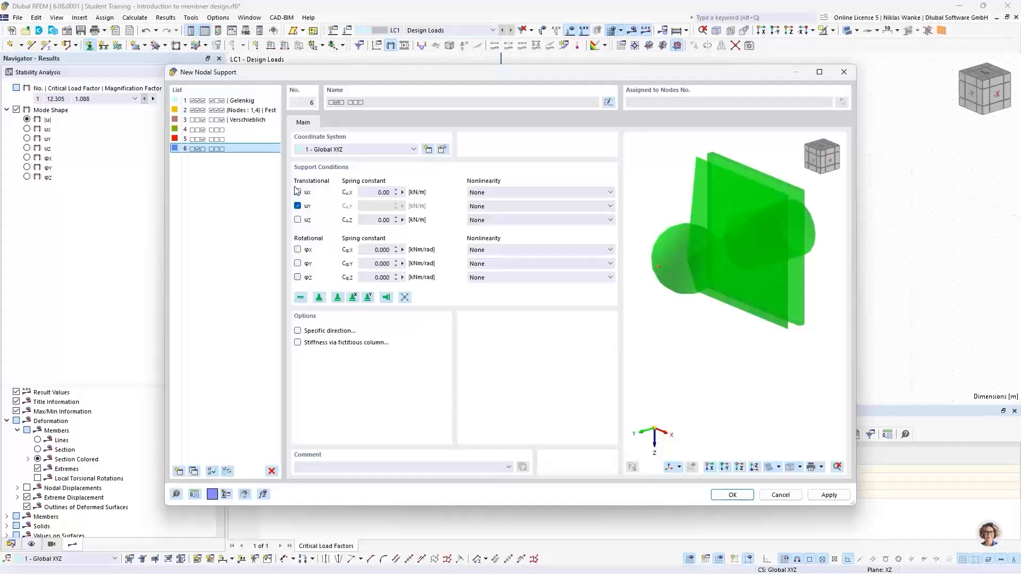
click(732, 495)
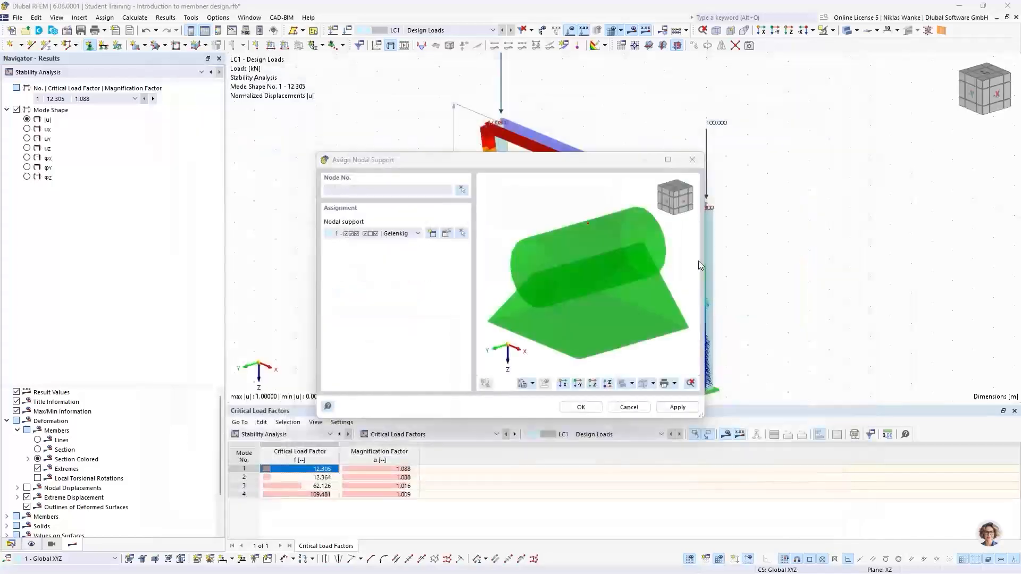
Assign the new uY support to the top nodes of both columns and inspect its placement on the frame.
click(582, 406)
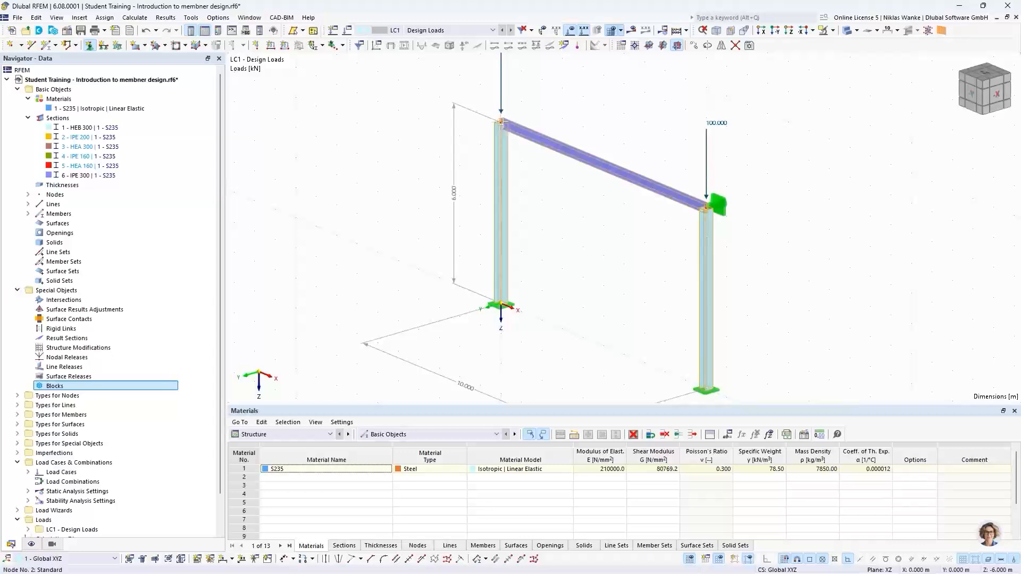
click(503, 123)
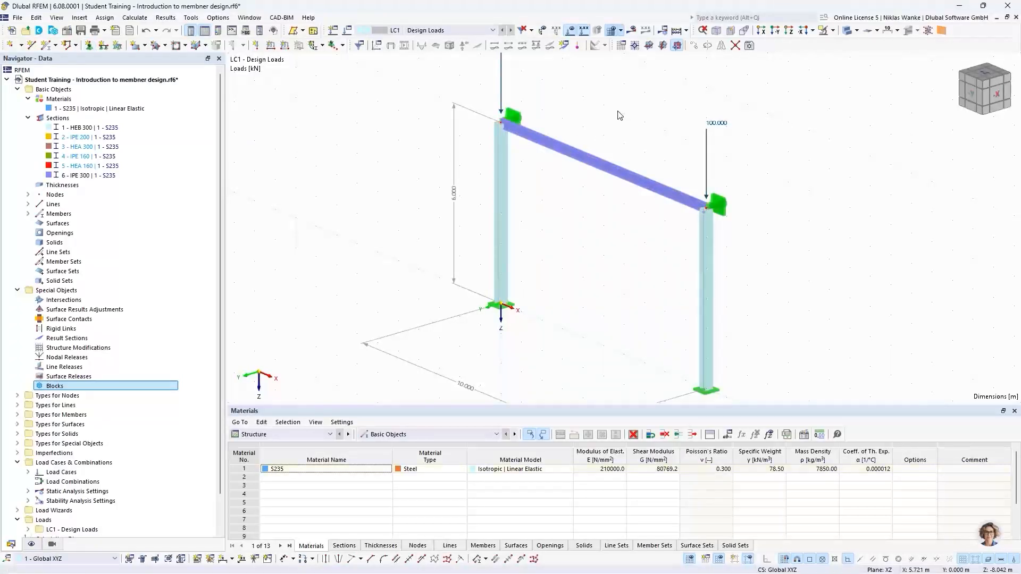
scroll(618, 118, down, 1)
middle_drag(618, 120, 623, 169)
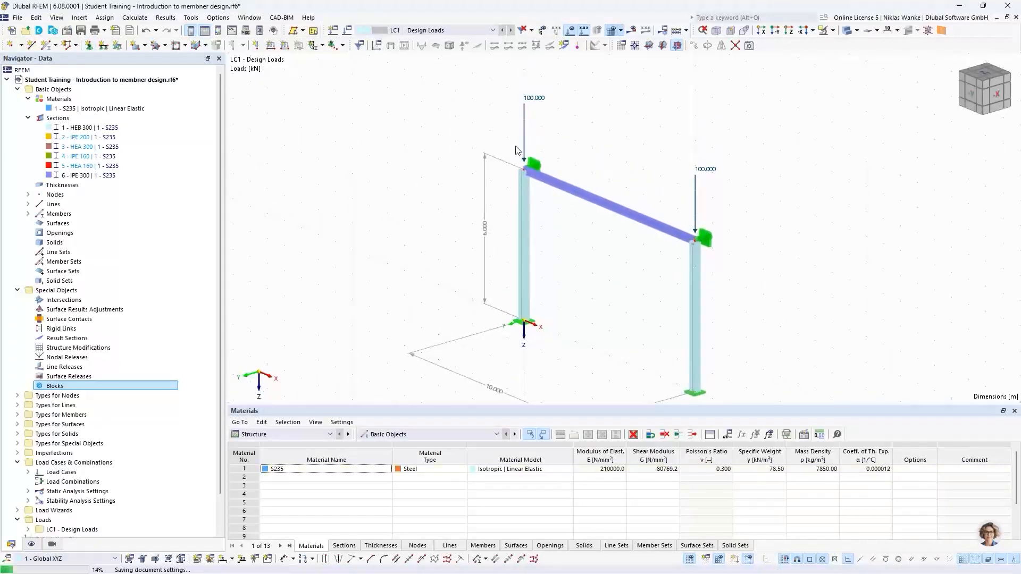
ctrl+middle_drag(509, 260, 710, 218)
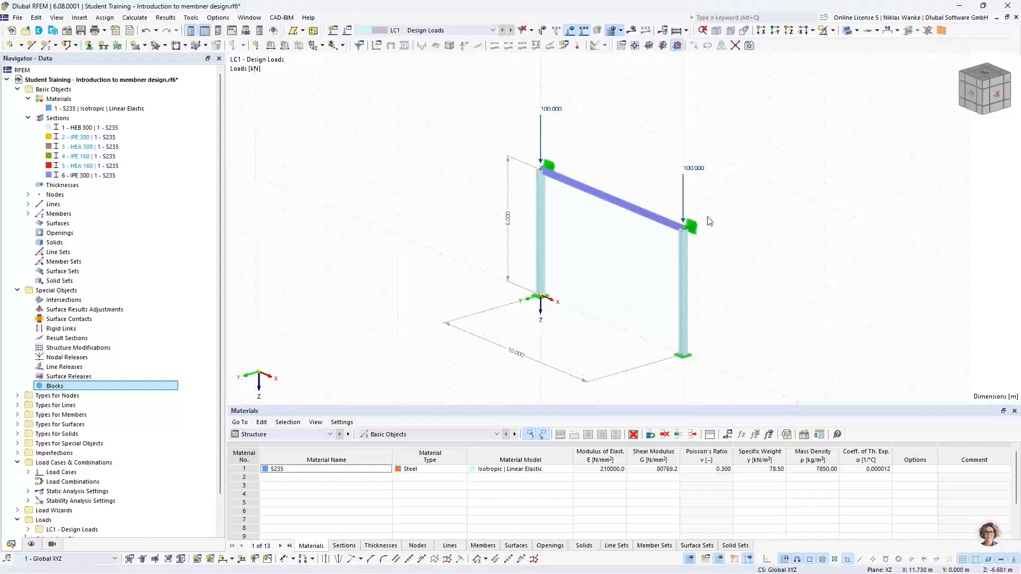
middle_drag(713, 252, 627, 261)
scroll(671, 255, down, 1)
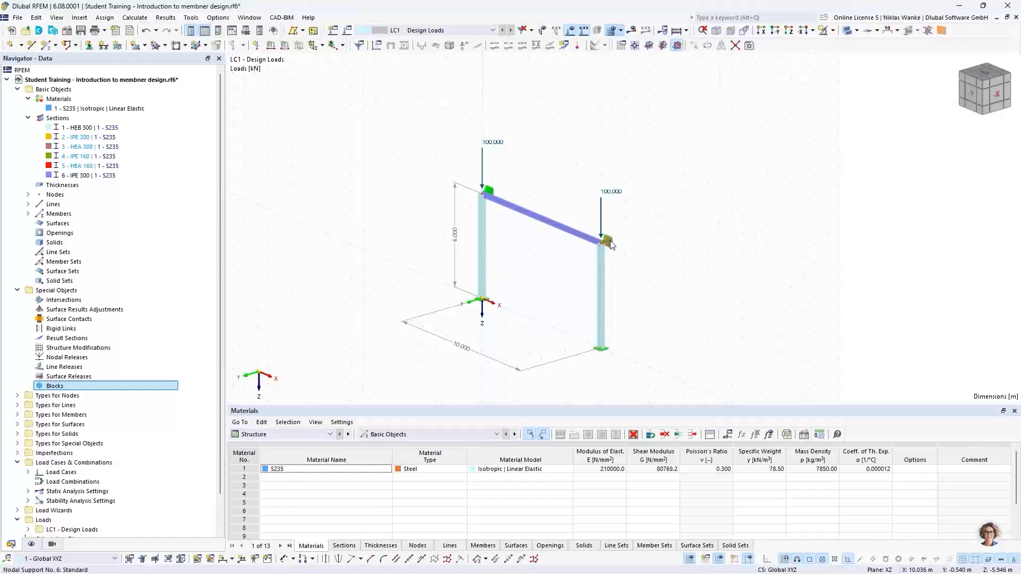
scroll(606, 242, up, 4)
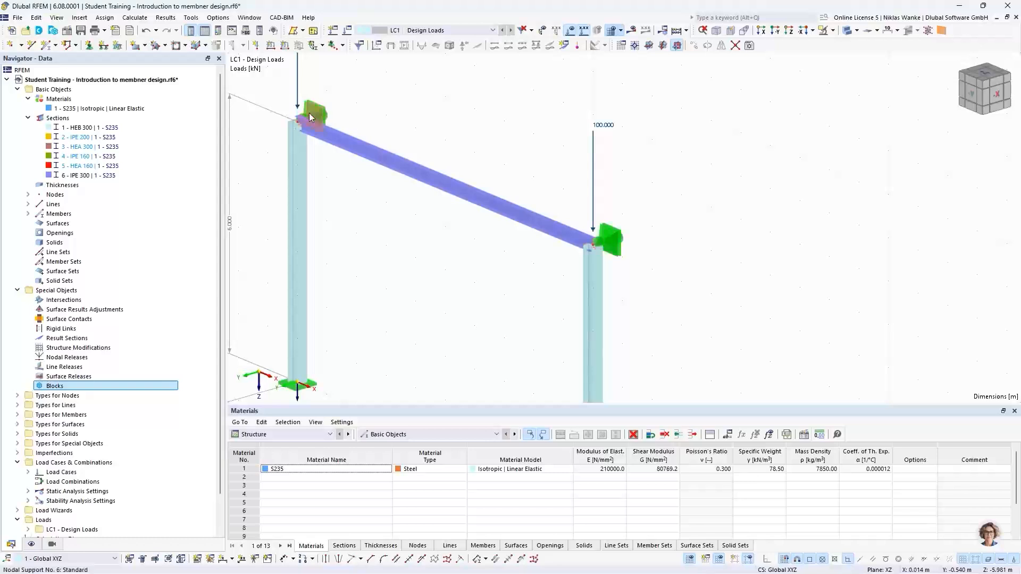
Recalculate the laterally supported frame and display its stability analysis results.
click(630, 32)
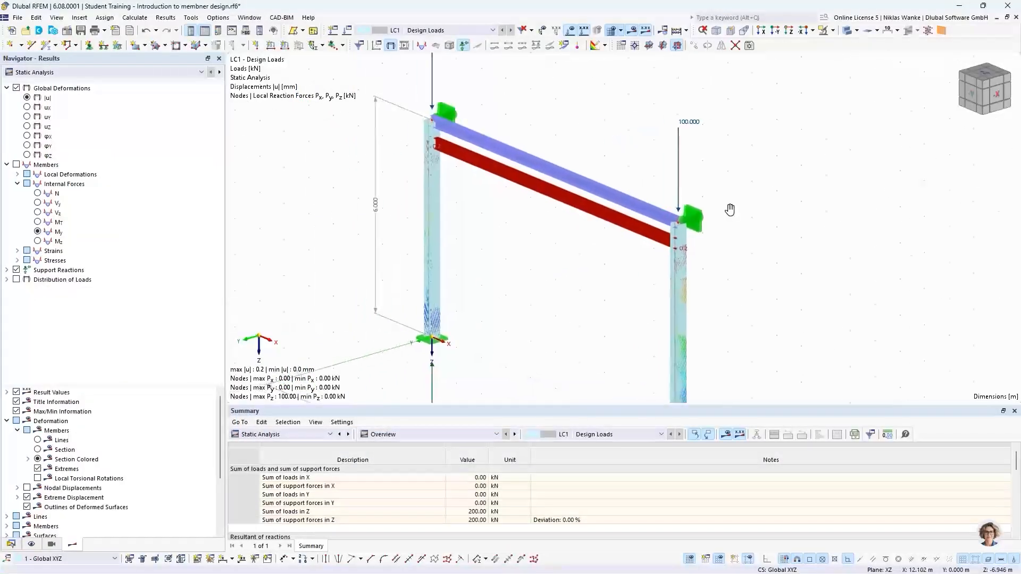
click(86, 74)
click(79, 87)
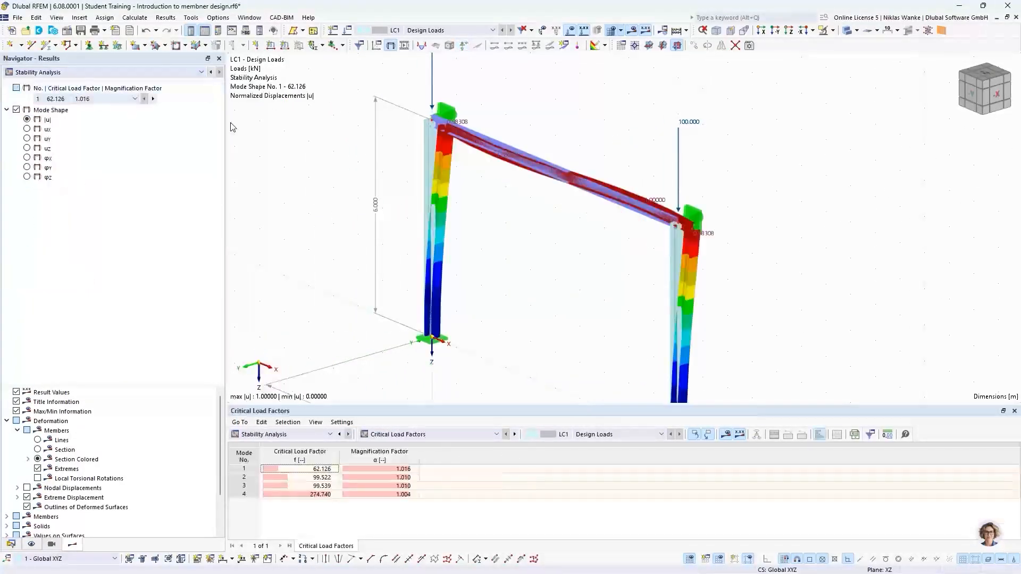
Examine the in-plane deformation of the laterally supported frame in mode shape 1 and its critical load factor.
ctrl+middle_drag(555, 248, 668, 219)
middle_drag(488, 258, 540, 239)
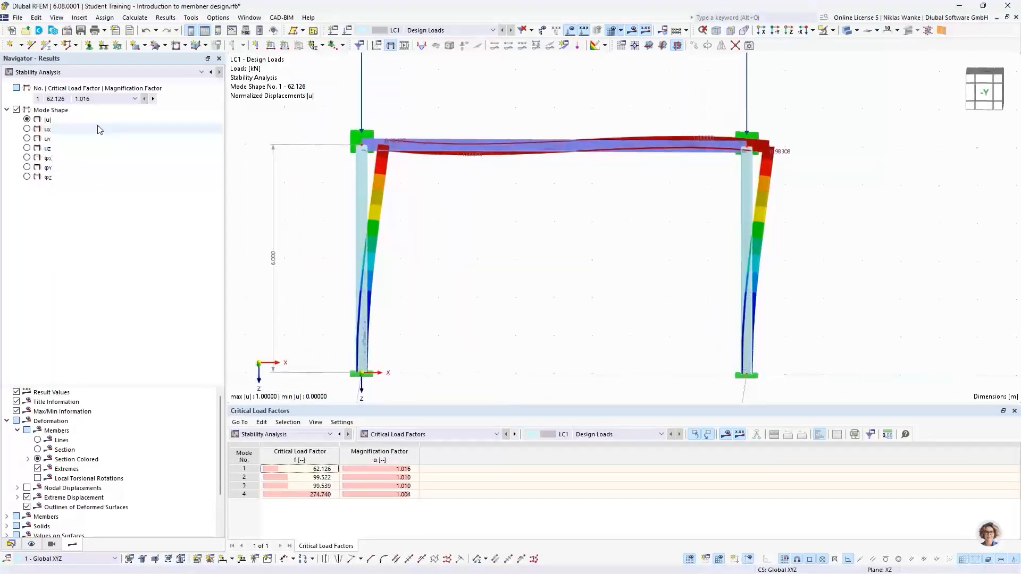
click(50, 98)
click(53, 107)
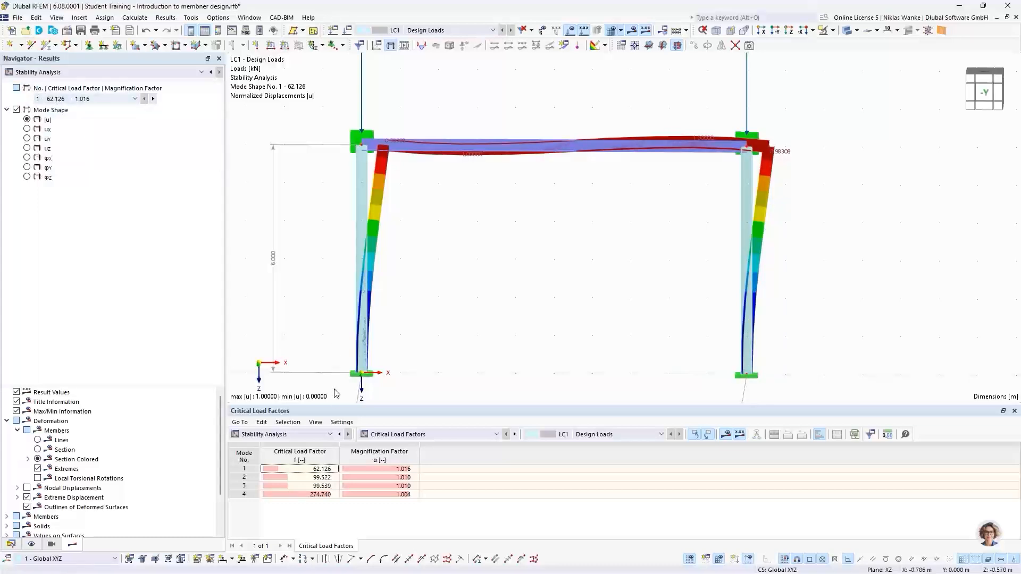
click(285, 470)
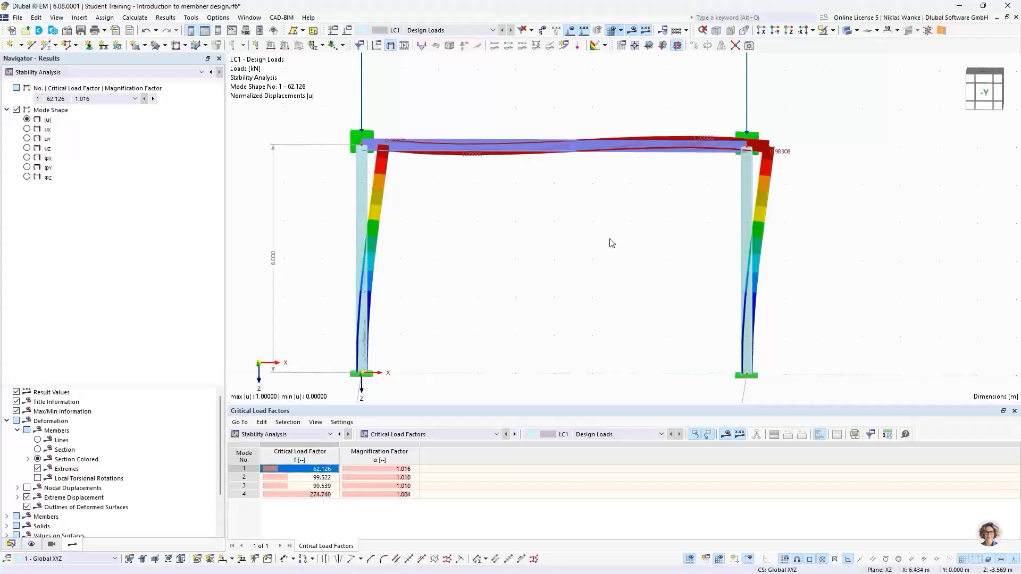
middle_drag(611, 239, 634, 253)
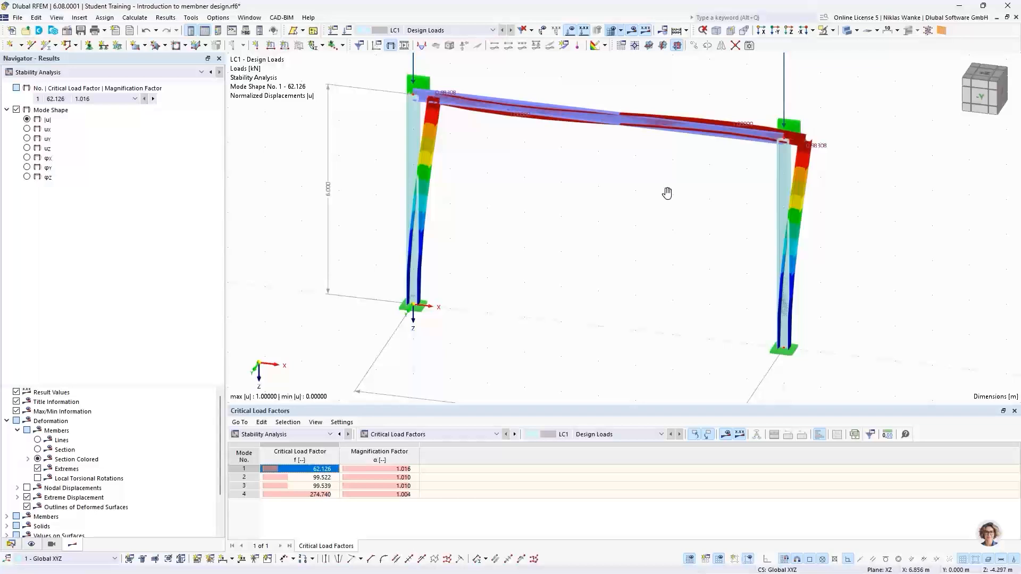
middle_drag(668, 192, 689, 209)
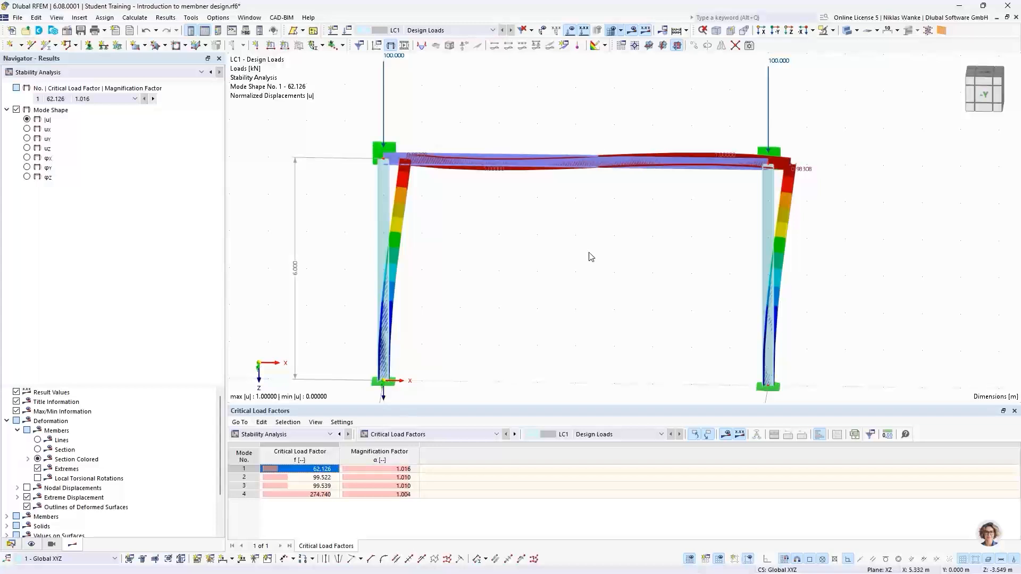
scroll(577, 264, down, 1)
middle_drag(574, 263, 576, 279)
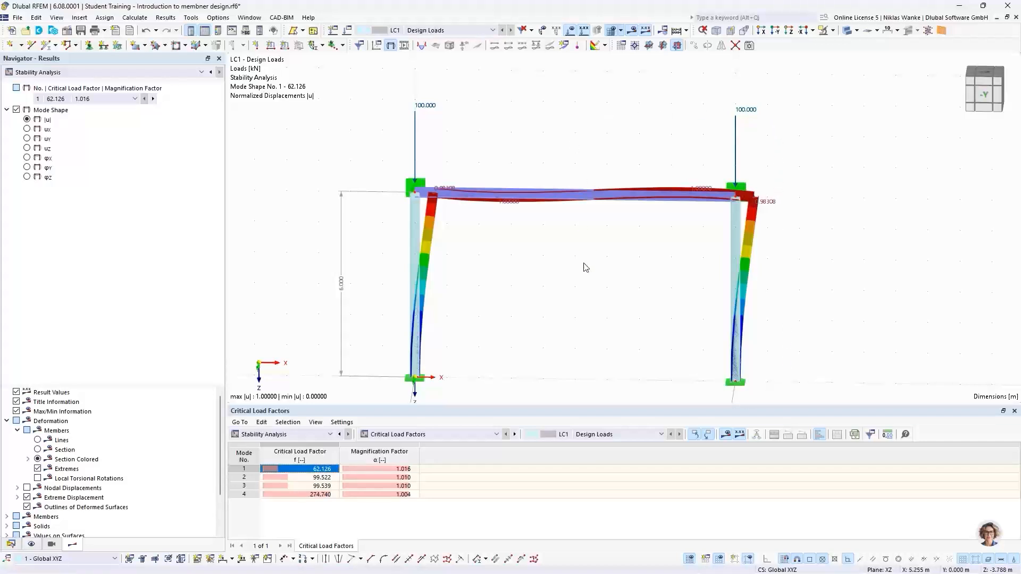
middle_drag(569, 269, 582, 257)
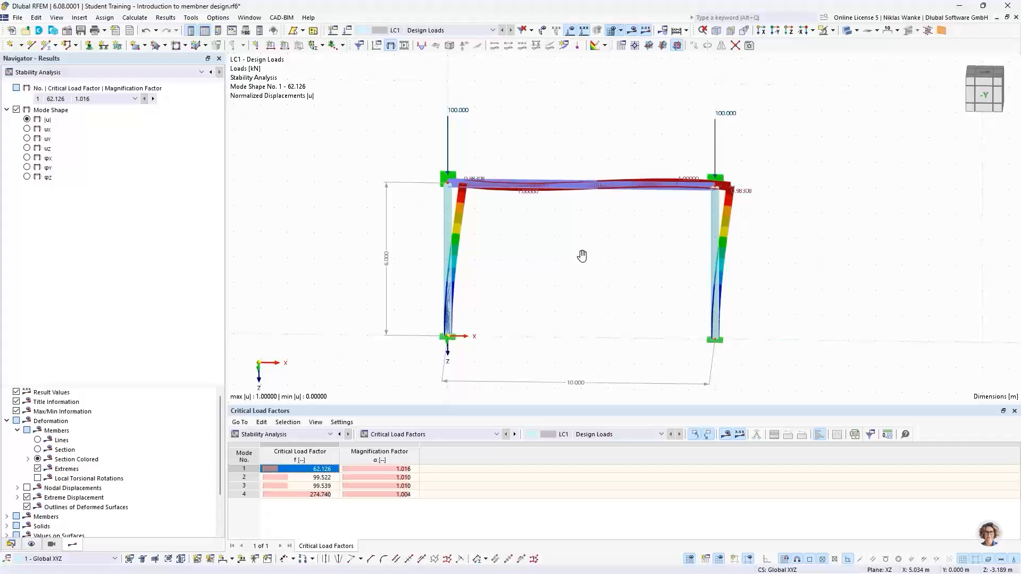
middle_drag(582, 255, 582, 260)
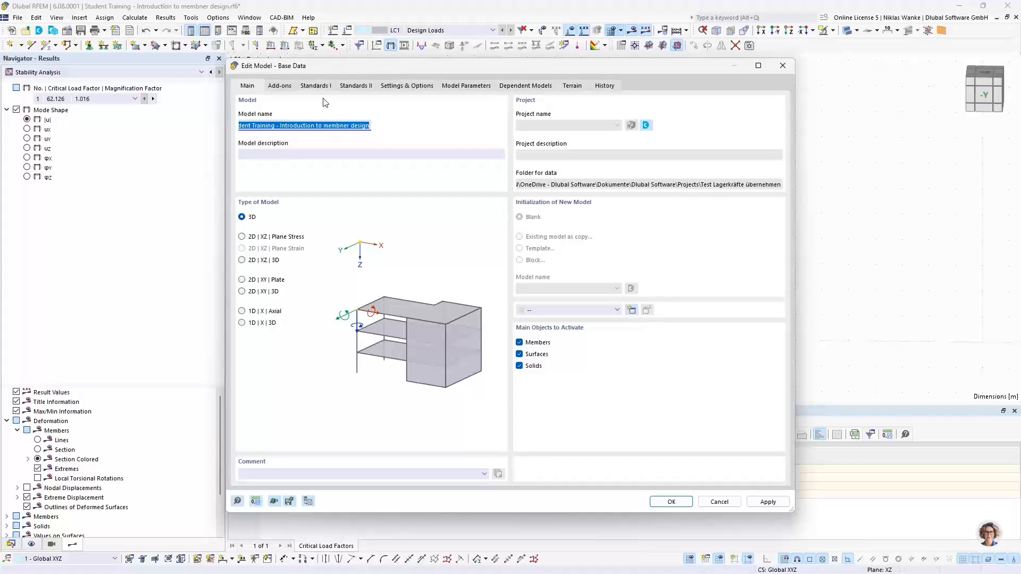
Activate the Torsional Warping (7 DOF) analysis add-on in the model's base data.
click(285, 86)
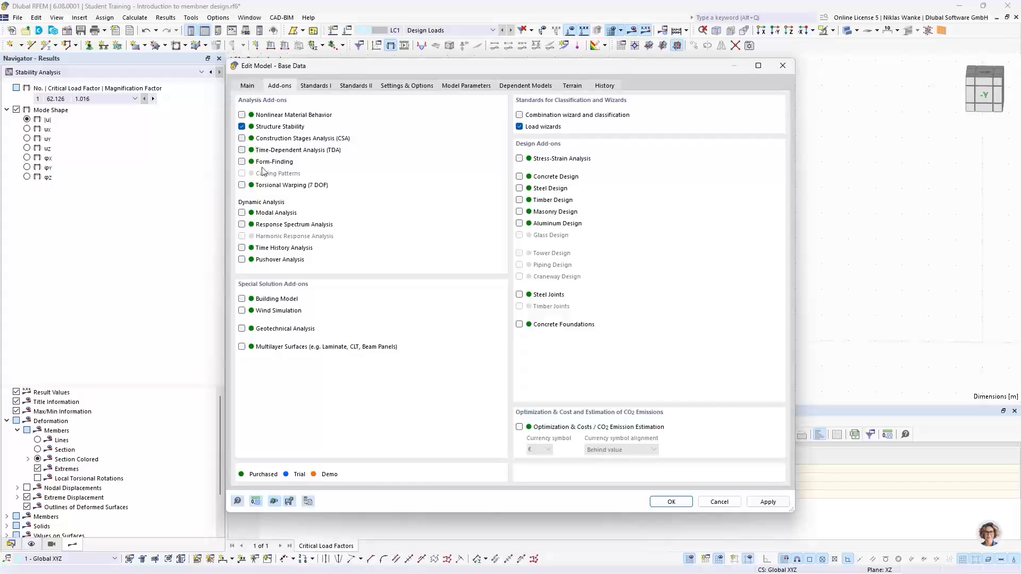
click(242, 186)
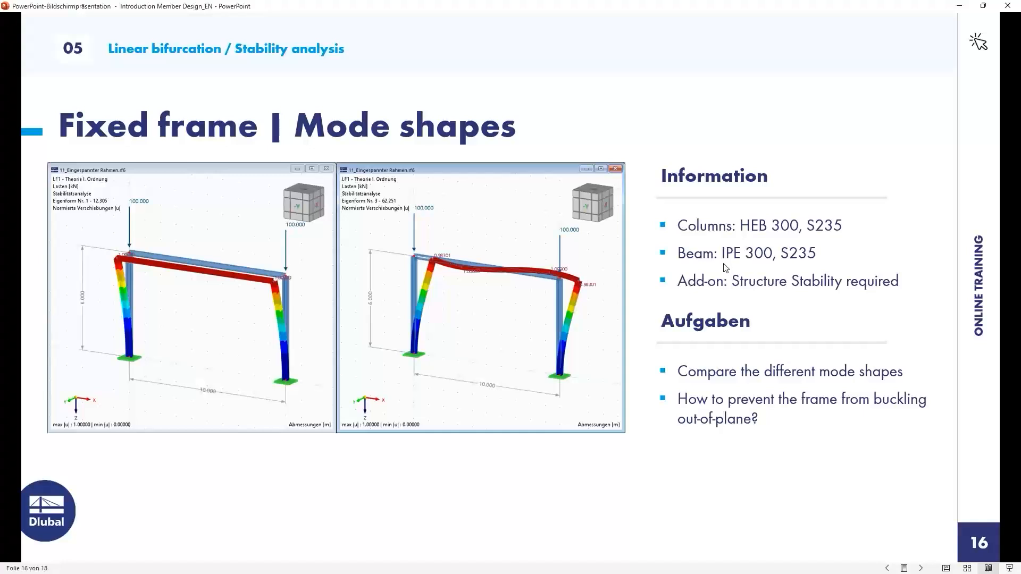
key(Right)
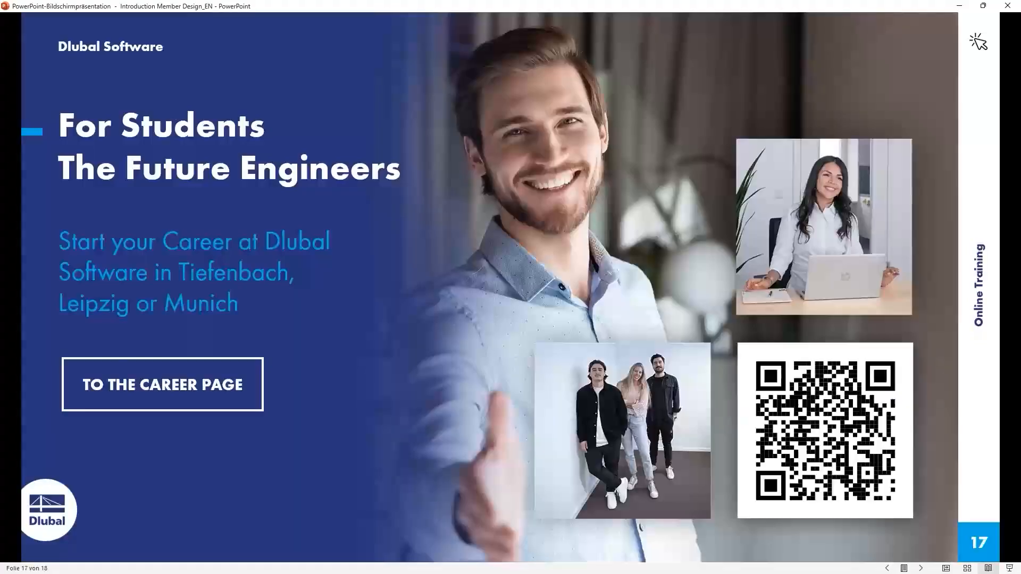